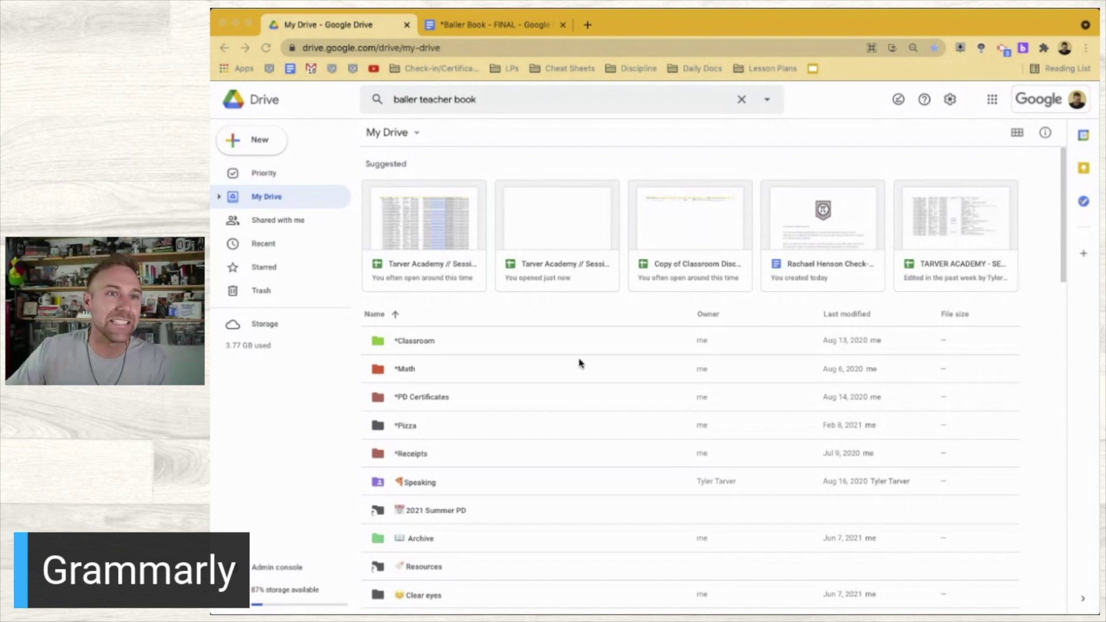
Switch from Google Drive to the already-open 'Baller Book - FINAL' Google Docs tab
left_click(506, 148)
key("super+l")
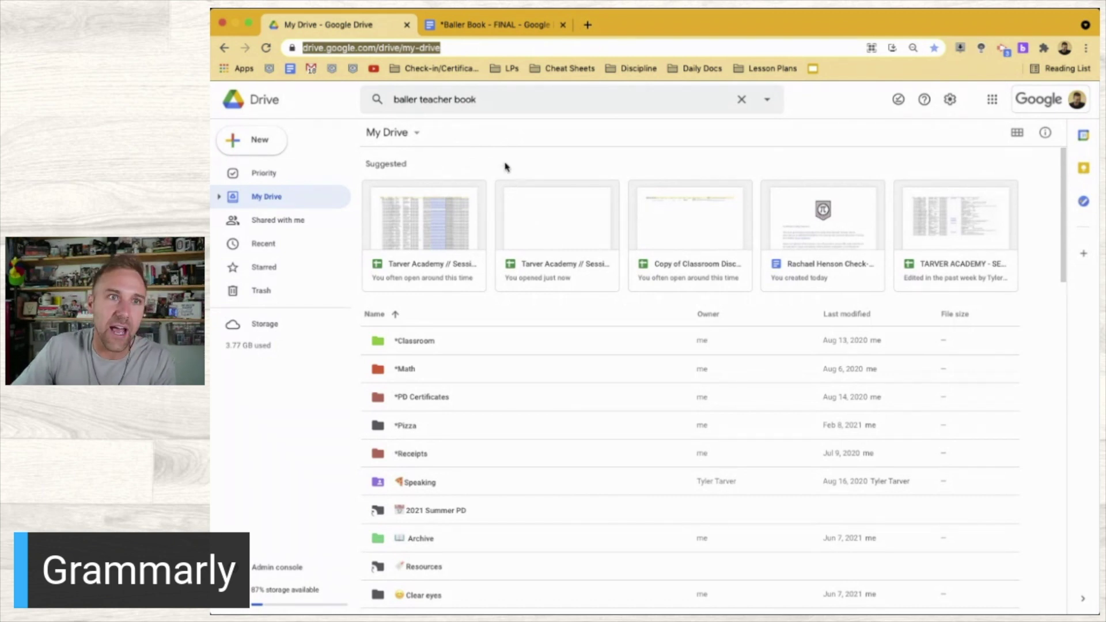
left_click(457, 24)
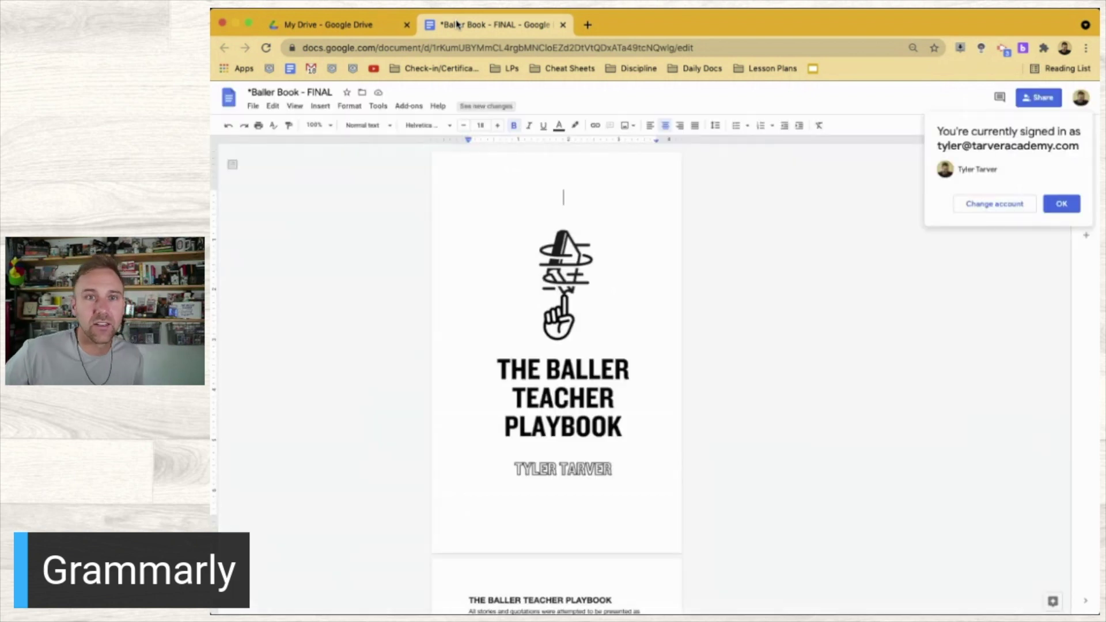
Dismiss the account notice, look over Tools > Spelling and grammar, and start a new tab
left_click(1069, 206)
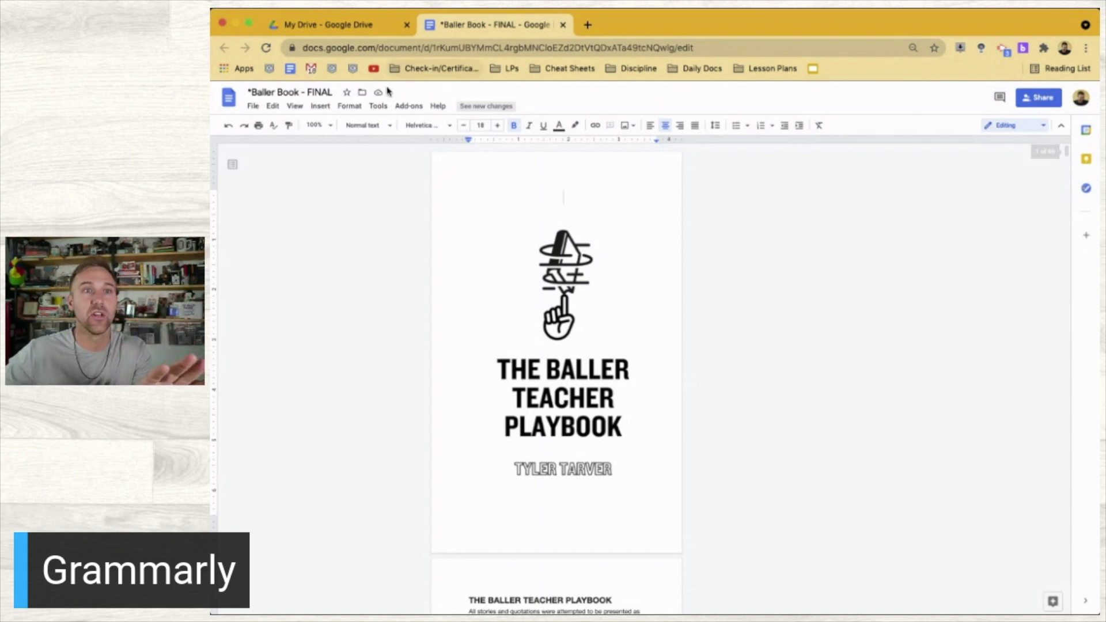
left_click(379, 107)
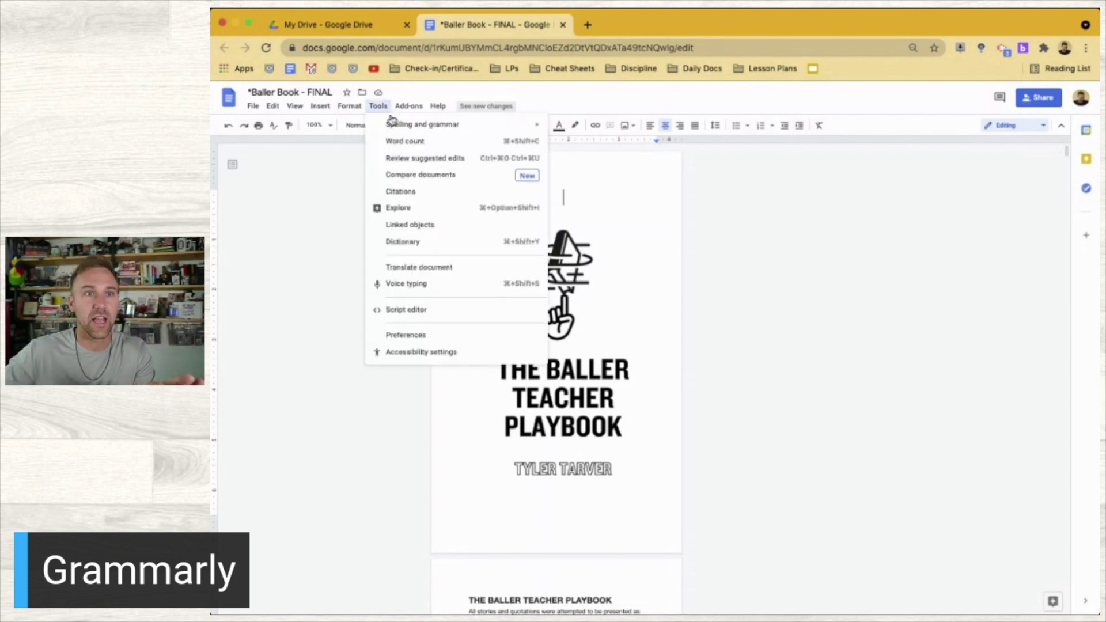
mouse_move(406, 128)
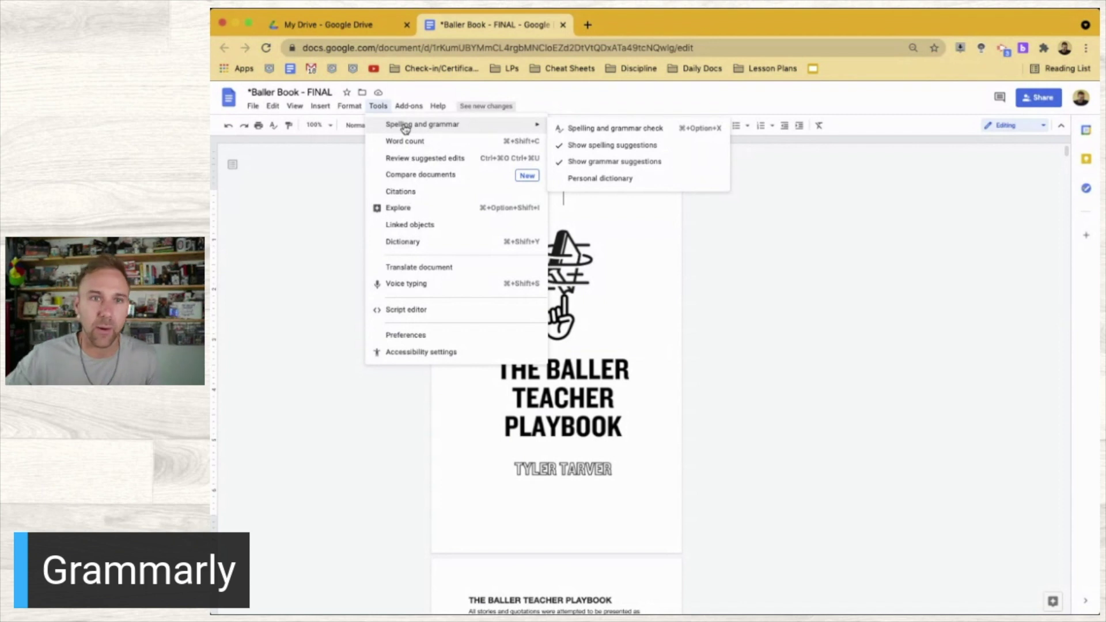
left_click(756, 274)
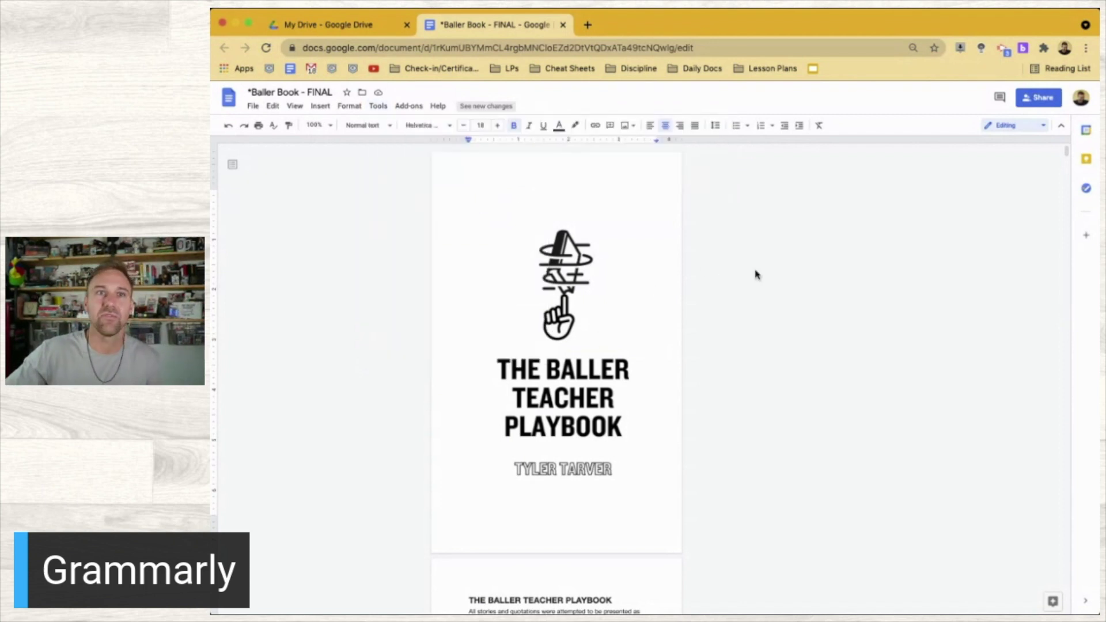
left_click(588, 25)
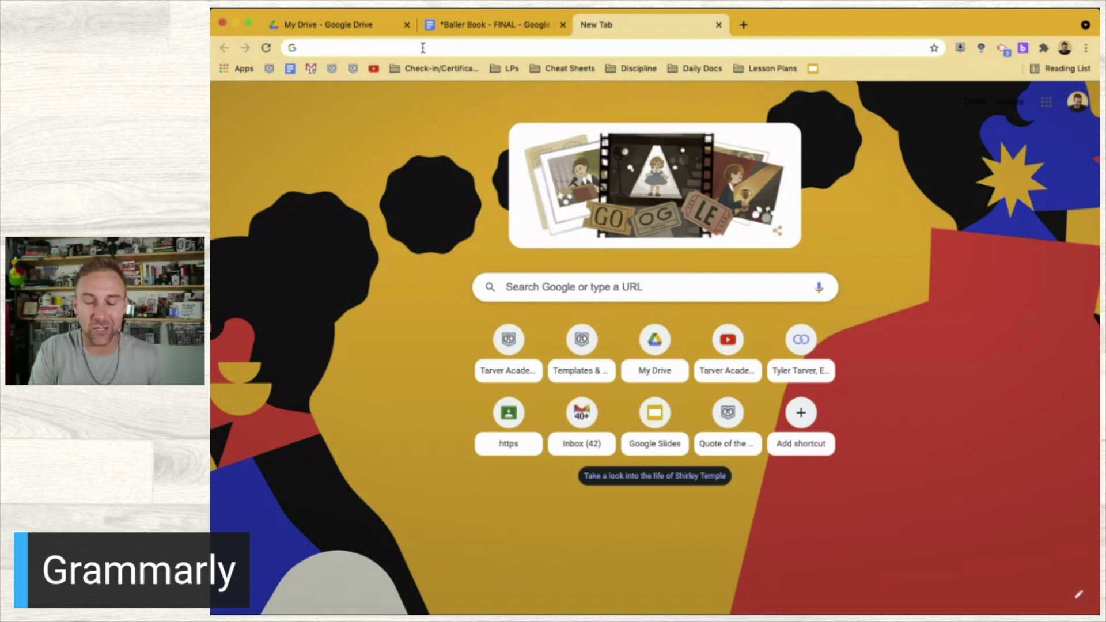
Search Google for 'grammarly chrome addon' from the new tab's address bar
type("grammarly")
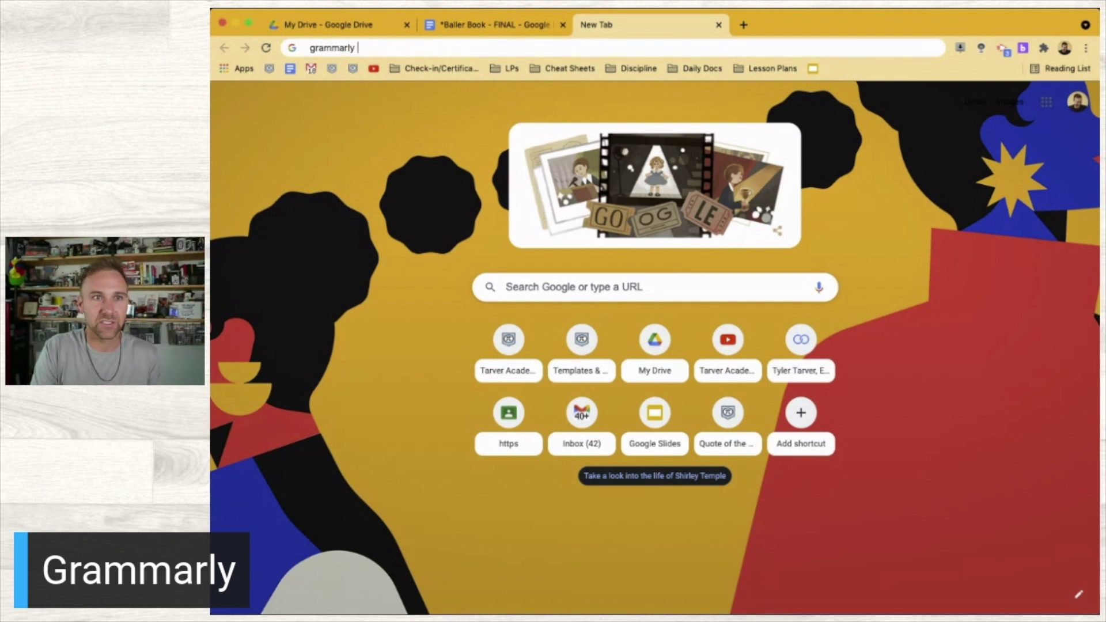
type(" chrome addon")
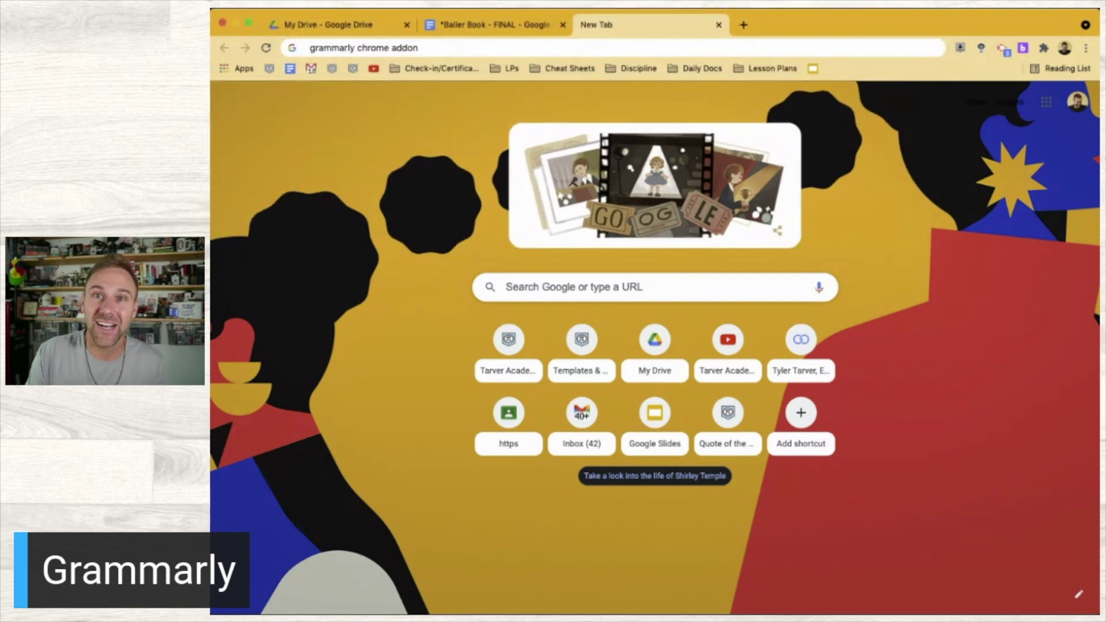
key("Return")
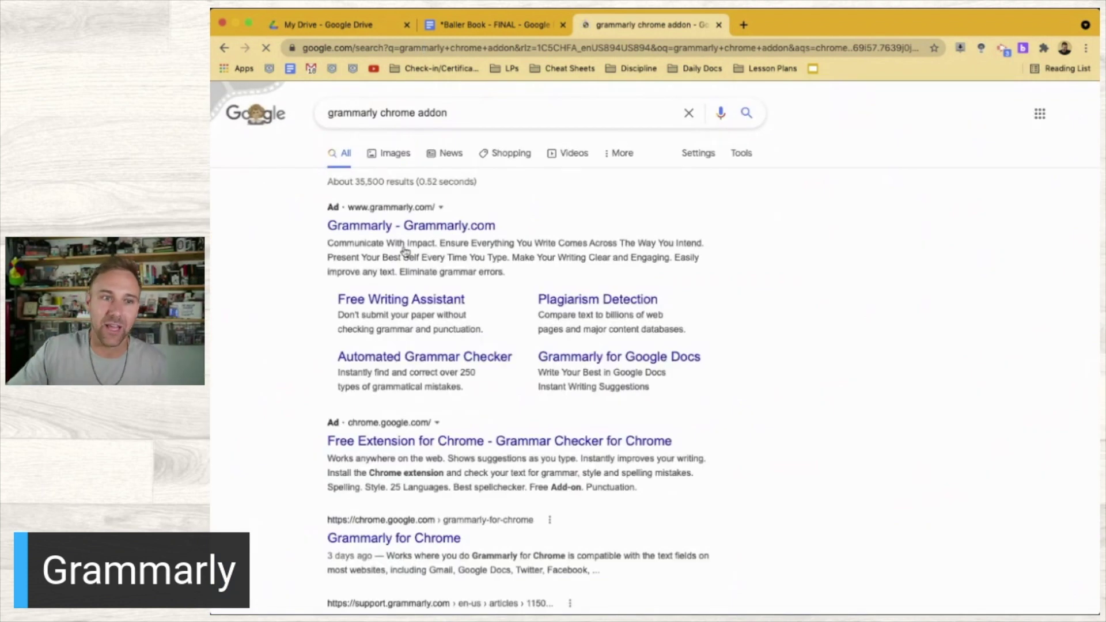
Open the 'Grammarly for Chrome' chrome.google.com result from the search listing
scroll(389, 309, "down", 2)
scroll(374, 288, "up", 2)
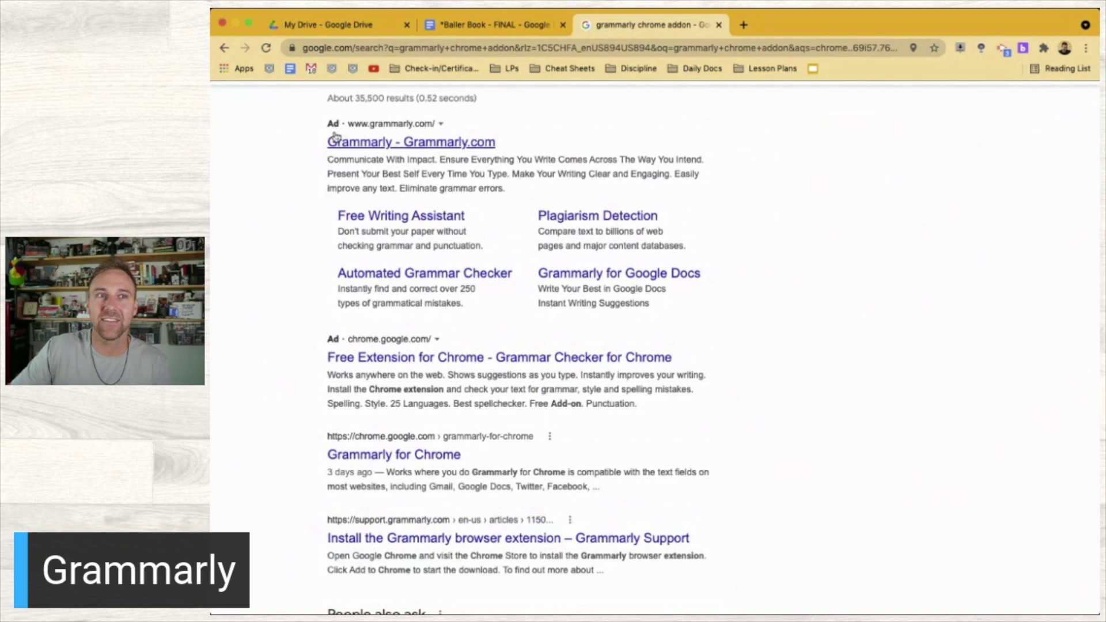
scroll(336, 136, "up", 5)
scroll(336, 136, "down", 5)
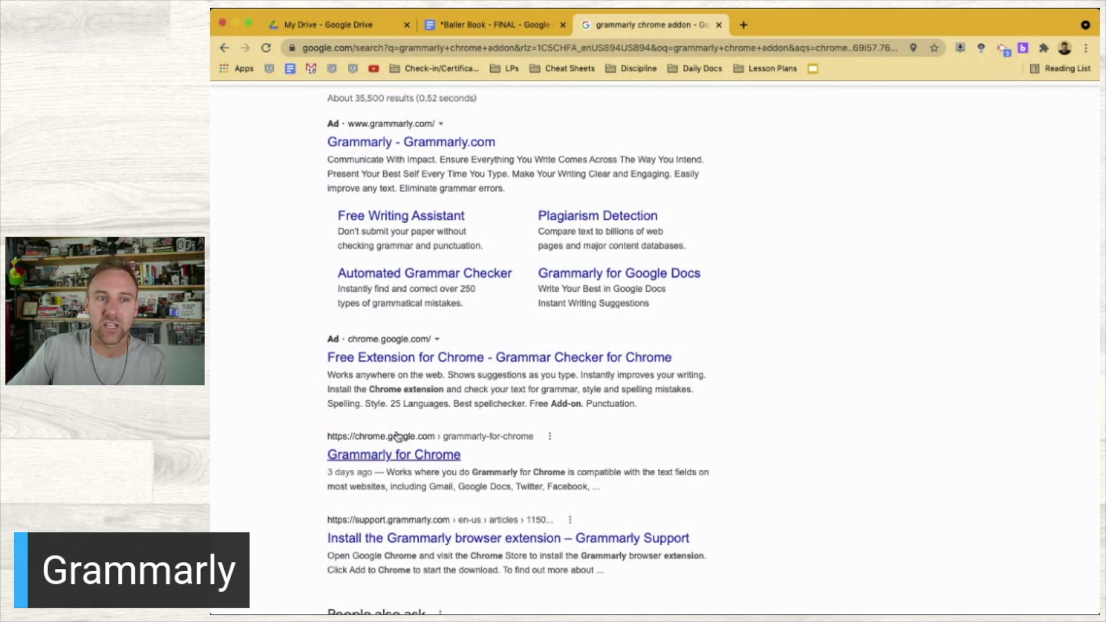
left_click(378, 456)
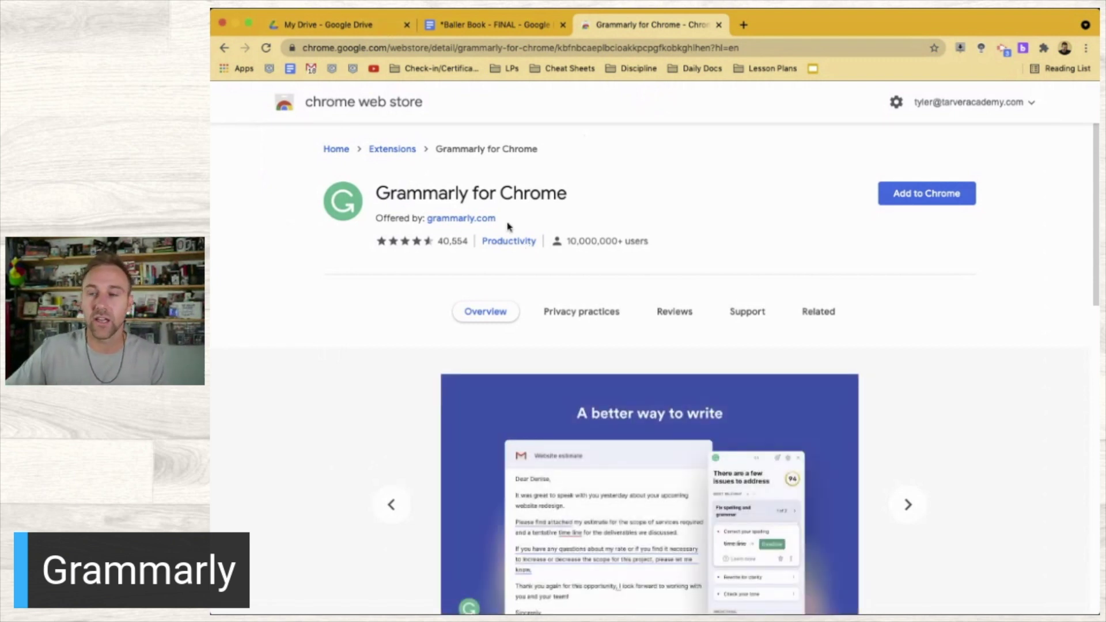
Advance the Grammarly listing's screenshots to the 'Clarify and tighten your sentences' slide
scroll(473, 293, "down", 3)
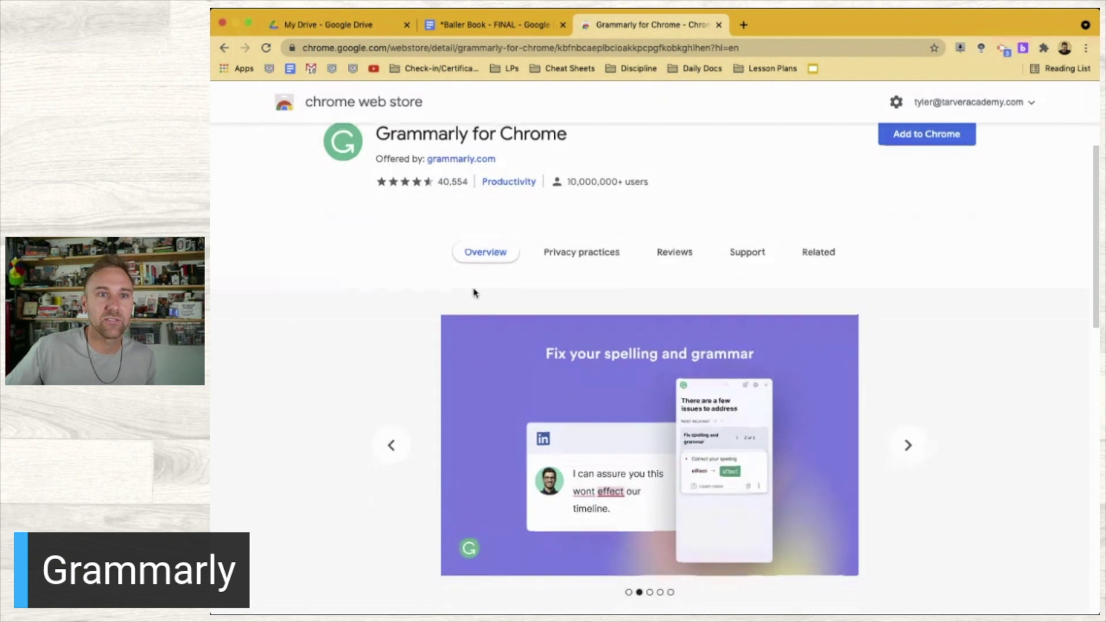
scroll(490, 299, "up", 1)
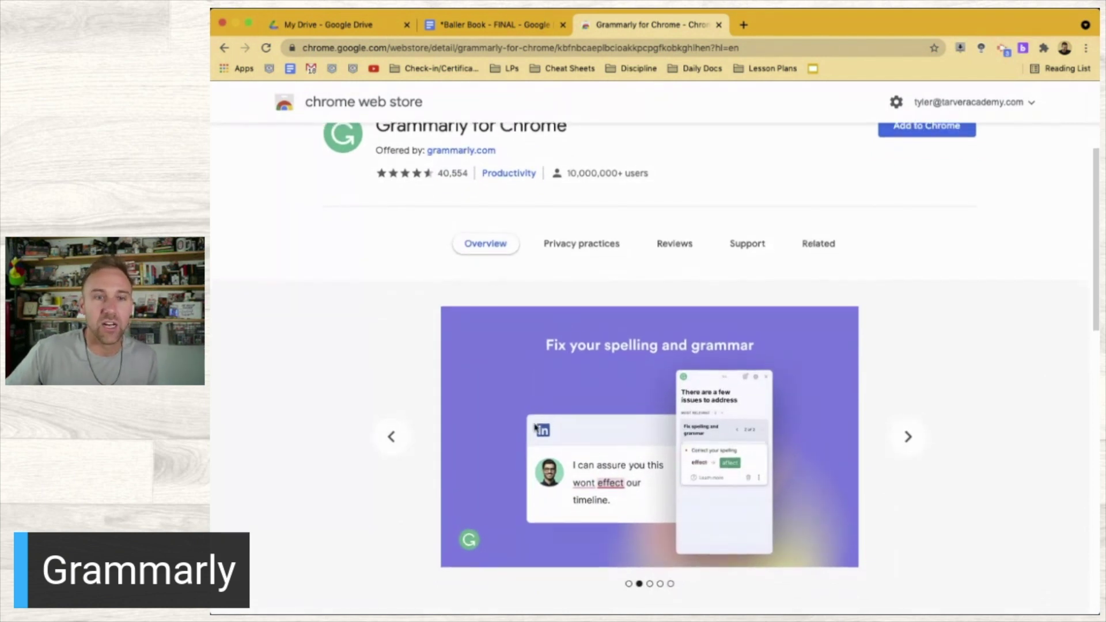
scroll(535, 427, "down", 5)
scroll(536, 428, "up", 2)
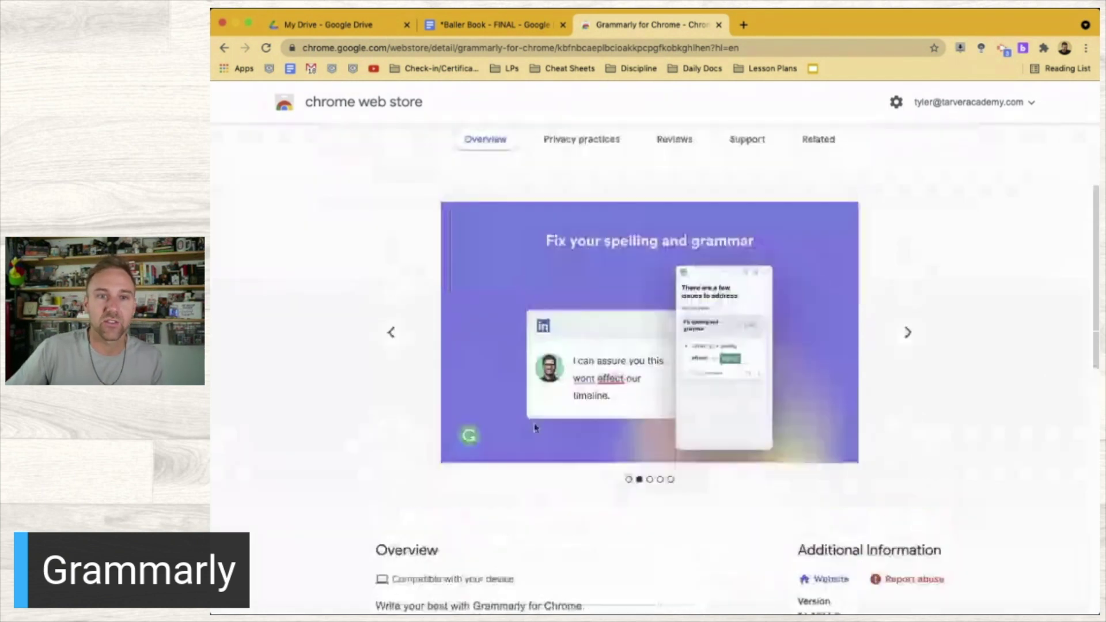
scroll(535, 428, "down", 5)
scroll(535, 428, "up", 5)
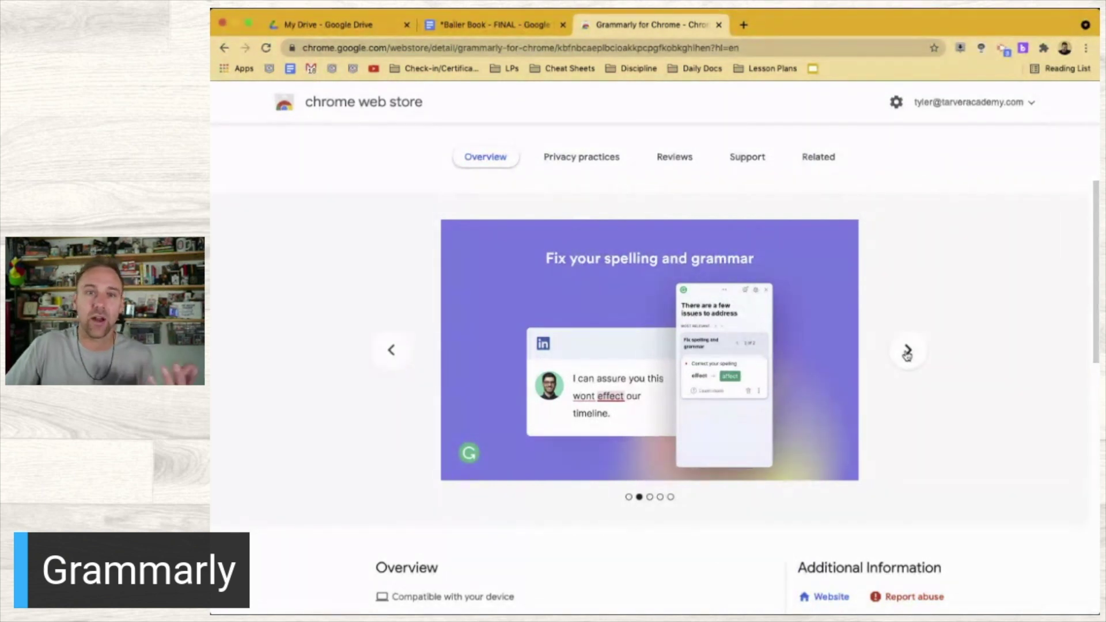
left_click(907, 352)
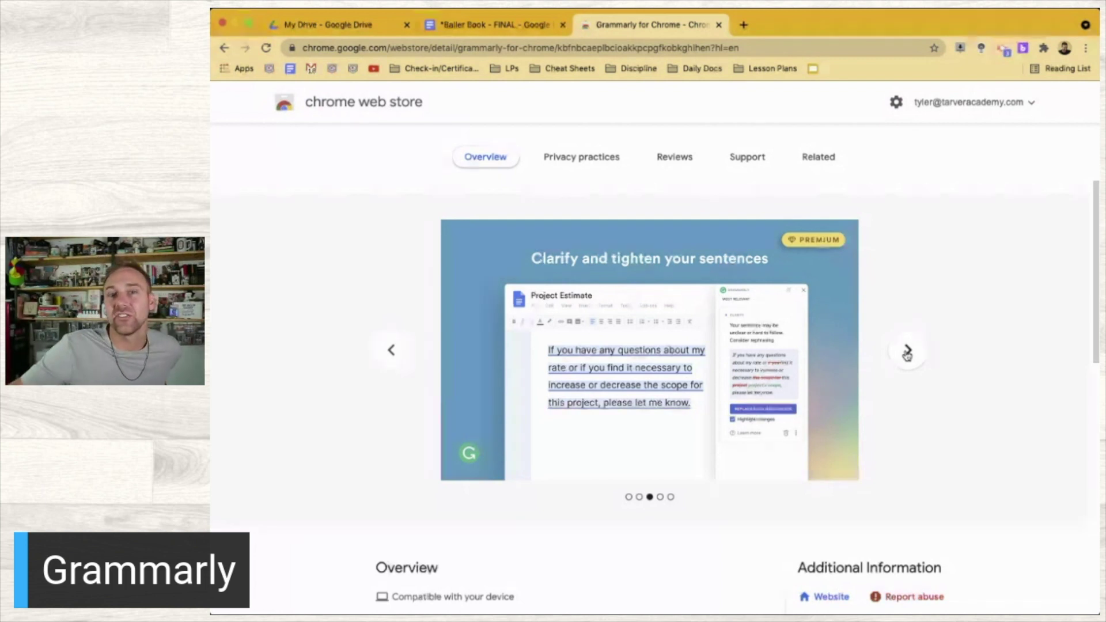
Cycle through the remaining Grammarly screenshots back to the first, then choose Add to Chrome
left_click(908, 353)
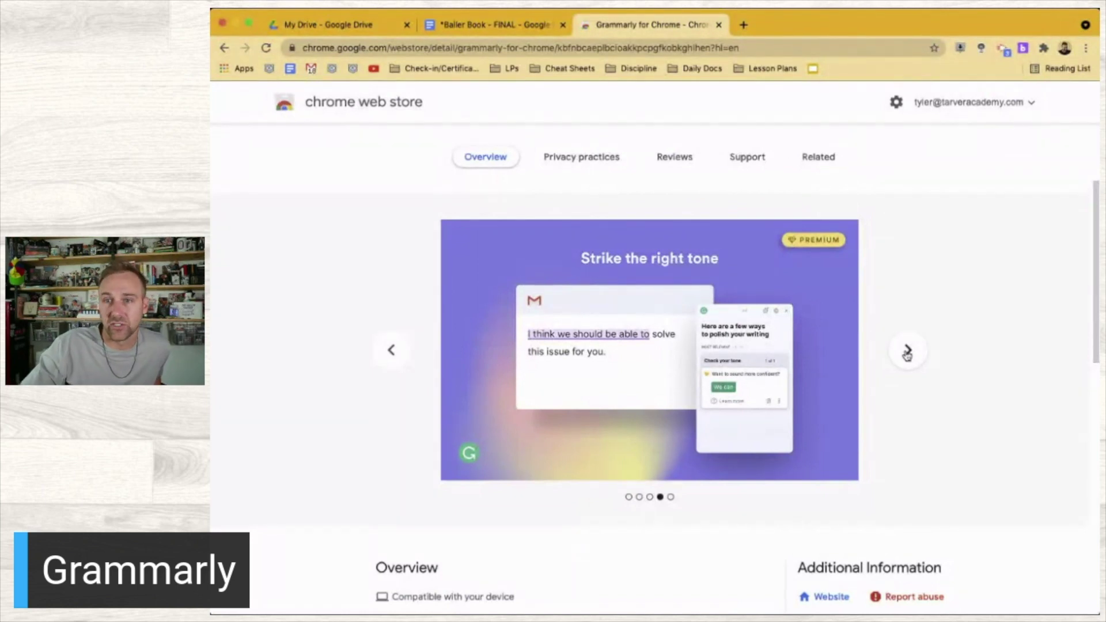
left_click(907, 352)
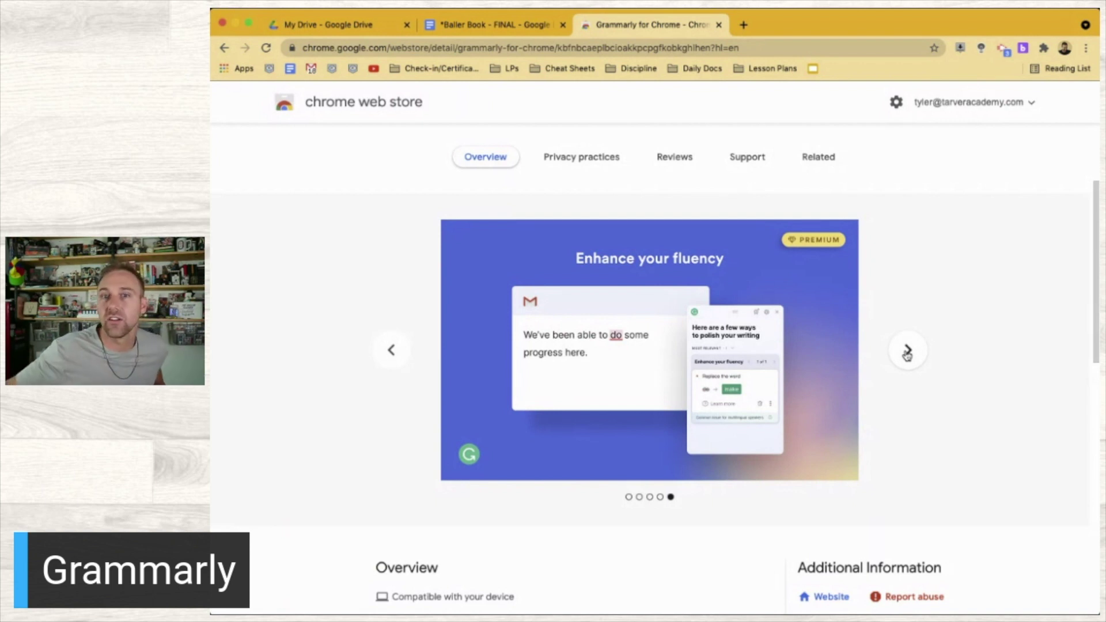
left_click(907, 352)
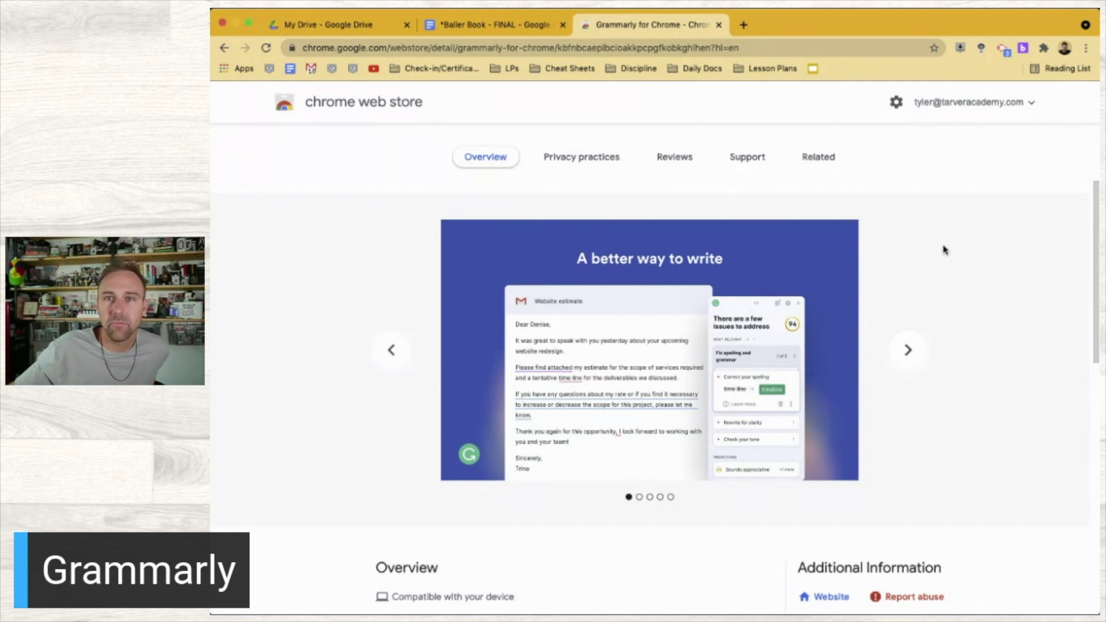
scroll(941, 247, "up", 3)
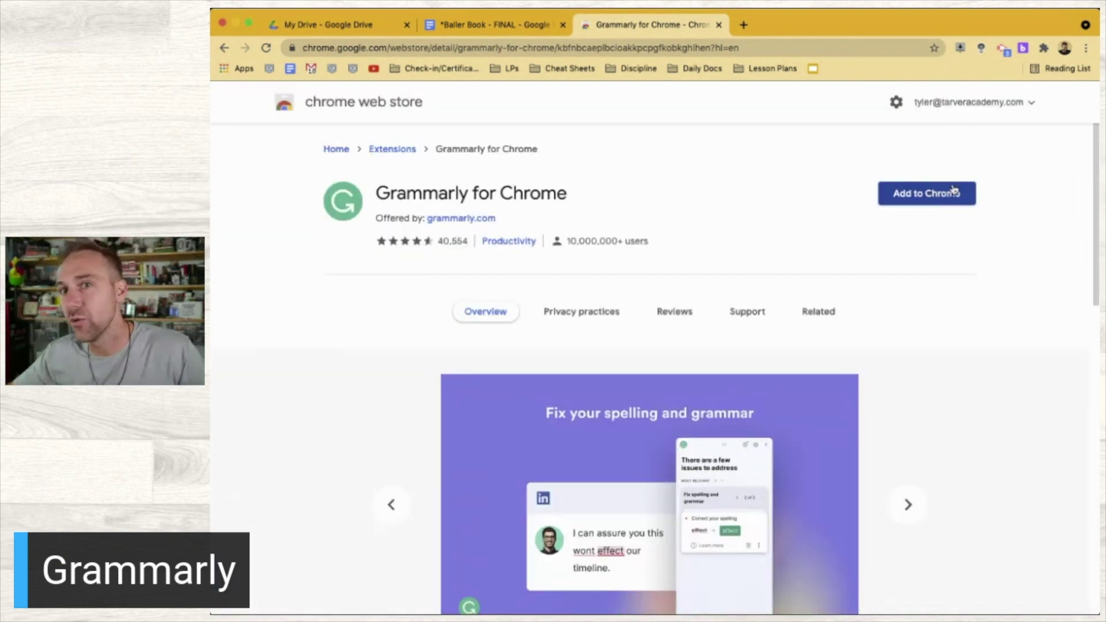
left_click(939, 194)
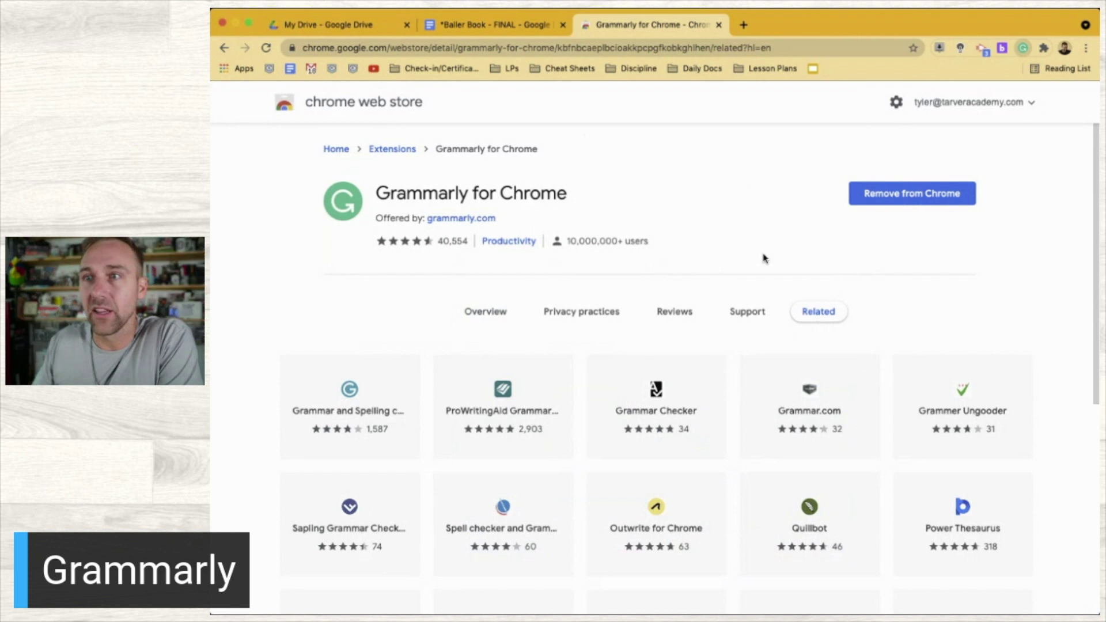
Confirm adding the Grammarly extension so its sign-up page opens in a new tab
scroll(913, 213, "up", 3)
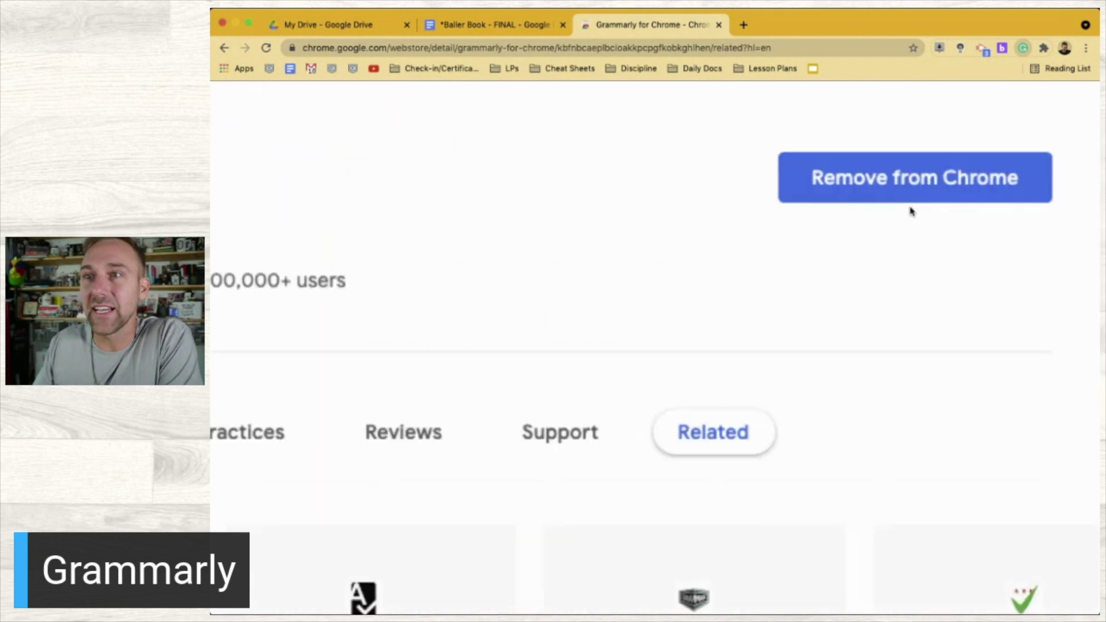
scroll(911, 212, "down", 1)
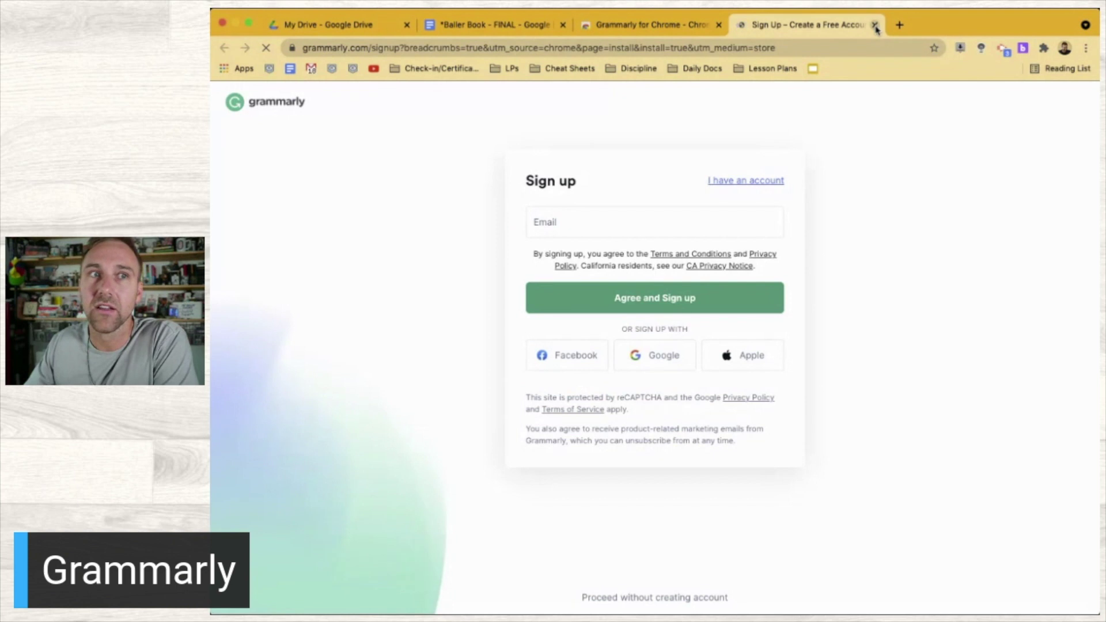
Enter the account password and full name, then agree and sign up for free Grammarly
left_click(583, 232)
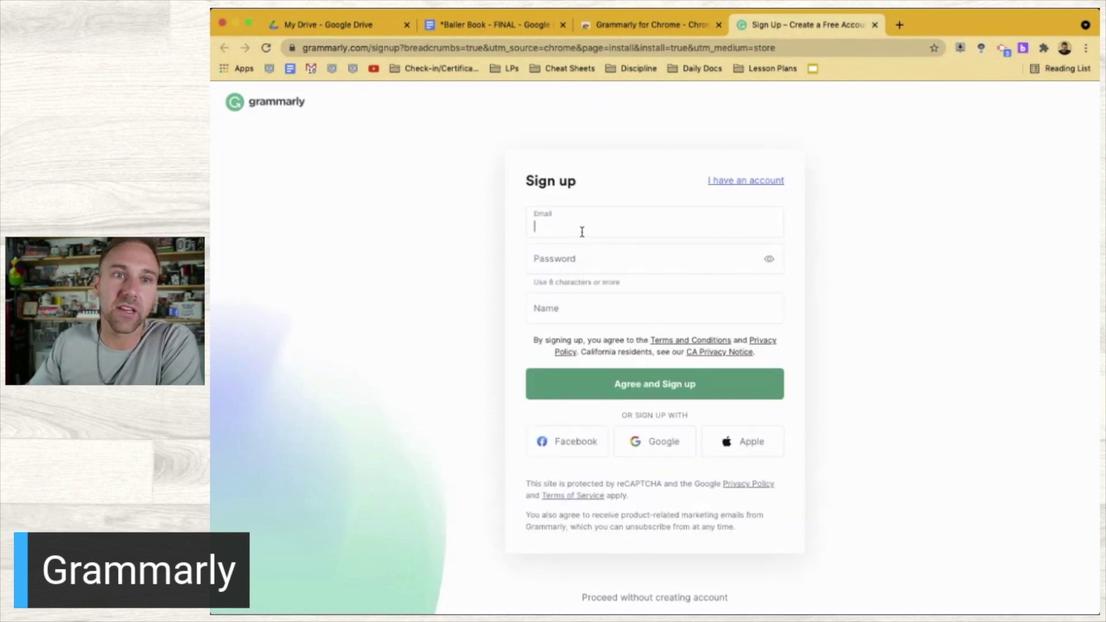
left_click(562, 255)
left_click(565, 267)
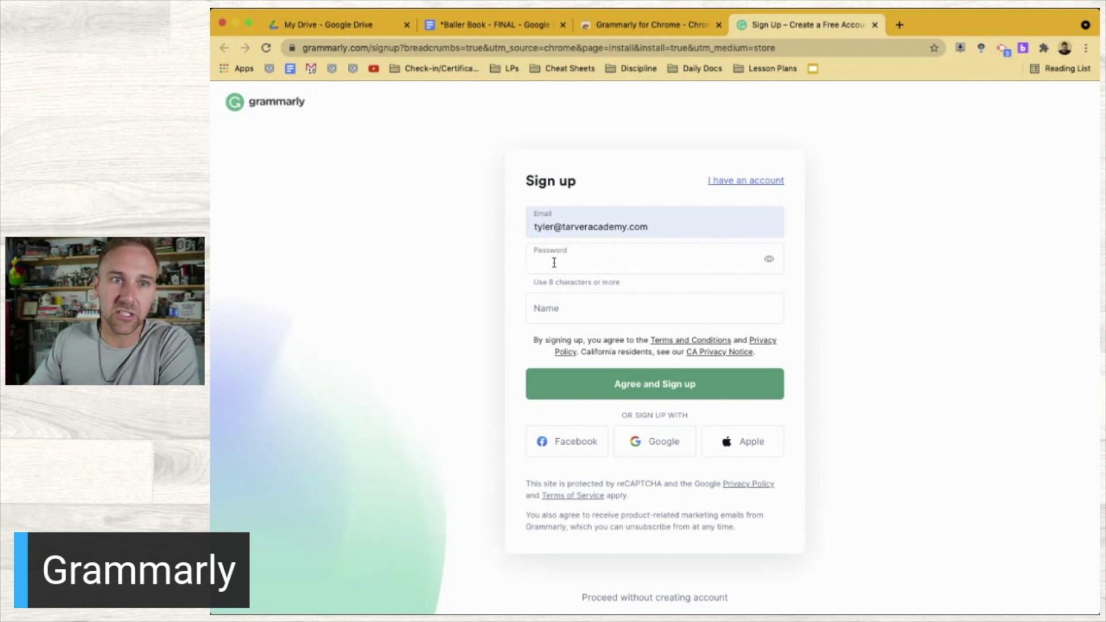
type("•")
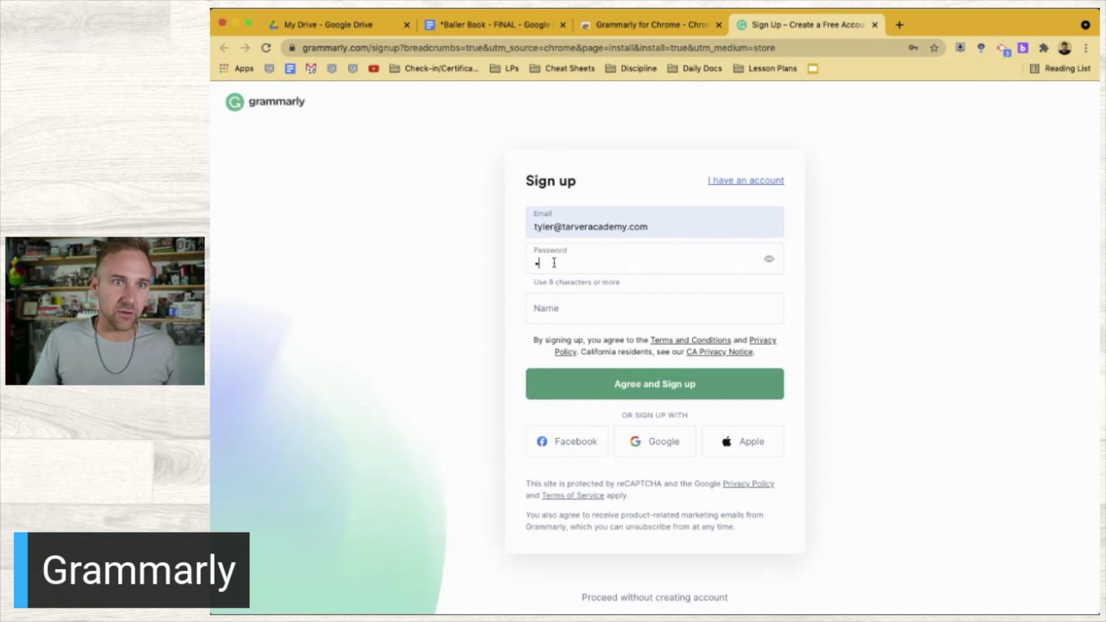
type("••")
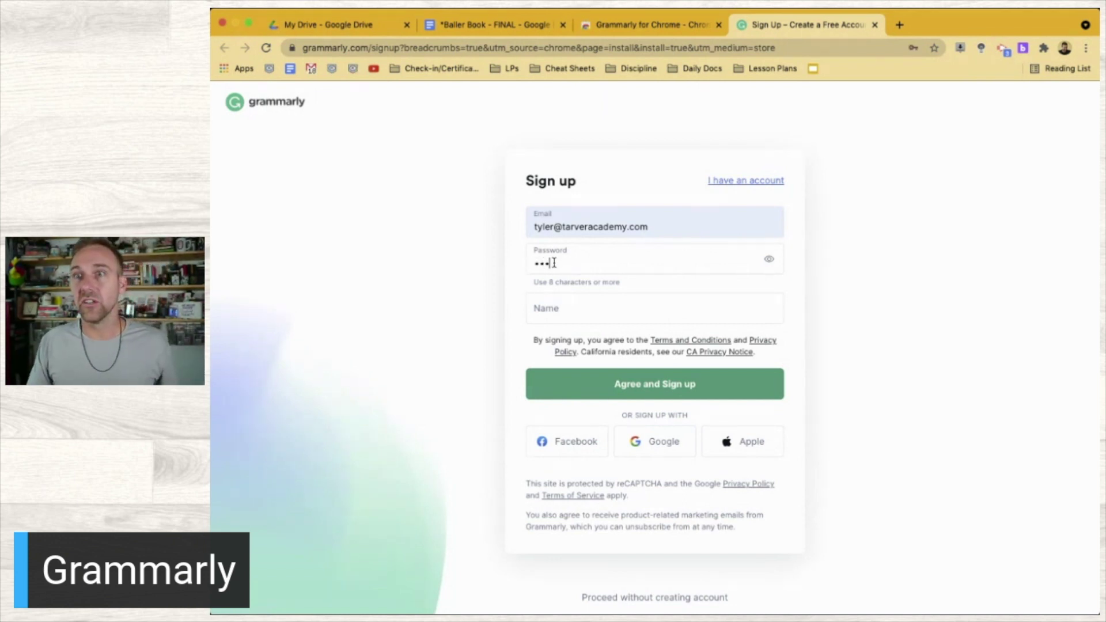
type("•••••••")
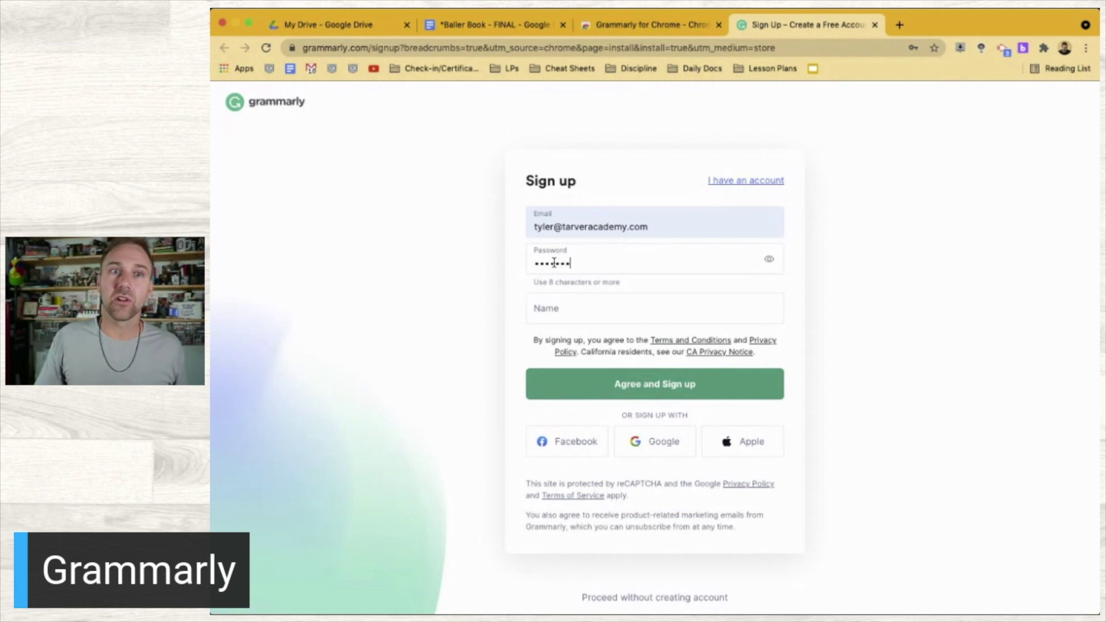
type("•")
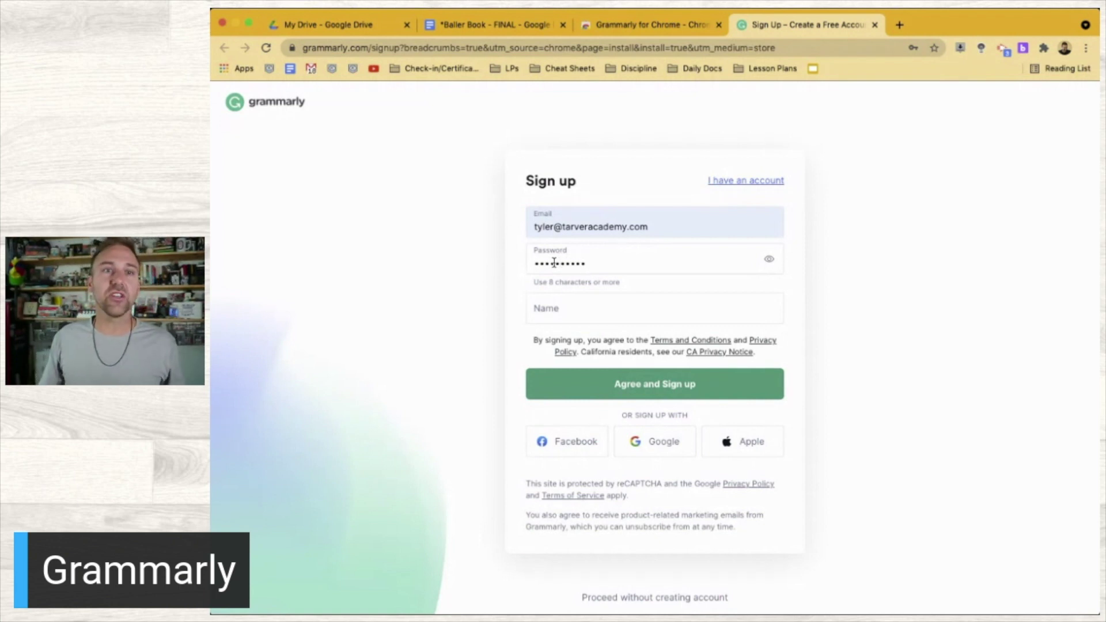
key("Tab")
type("Tyler Tarver")
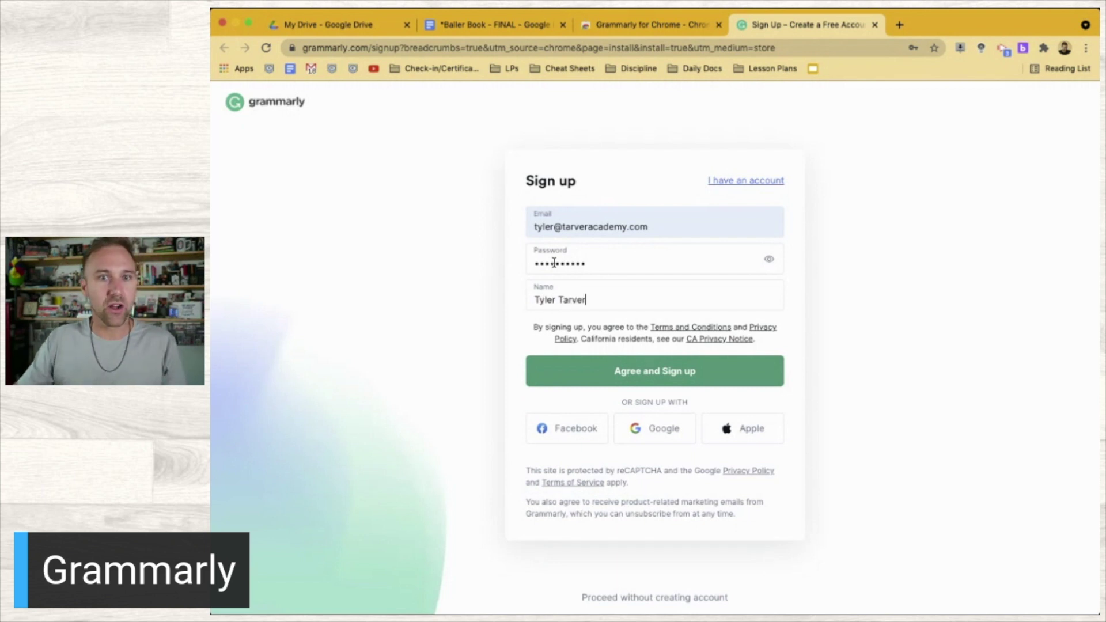
left_click(626, 374)
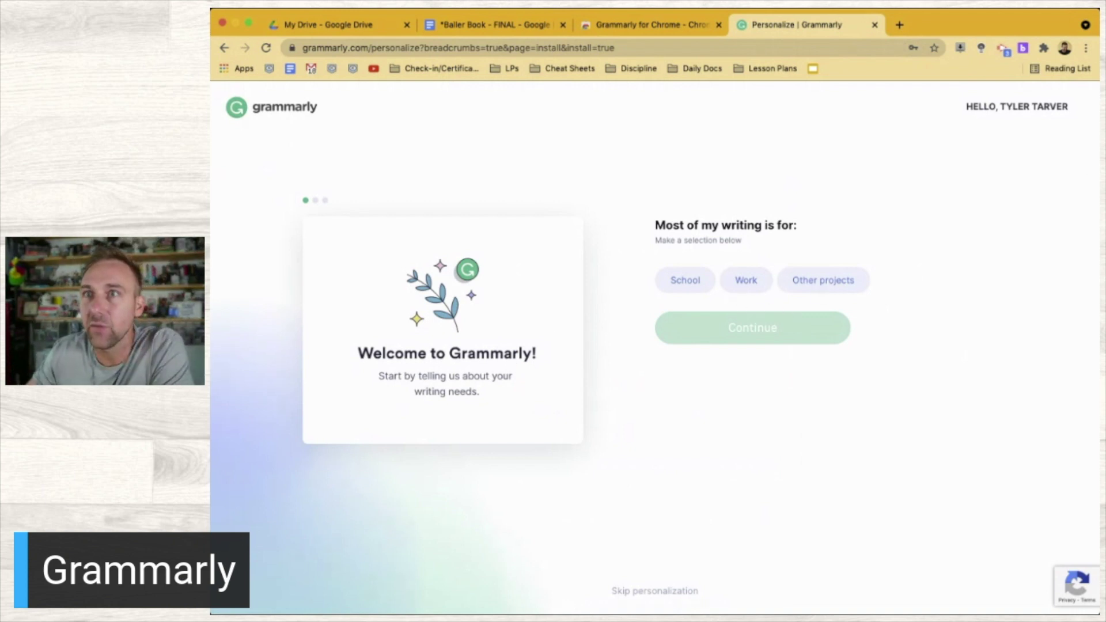
Try School as the writing purpose, browse graduation years, then back out without choosing
left_click(691, 281)
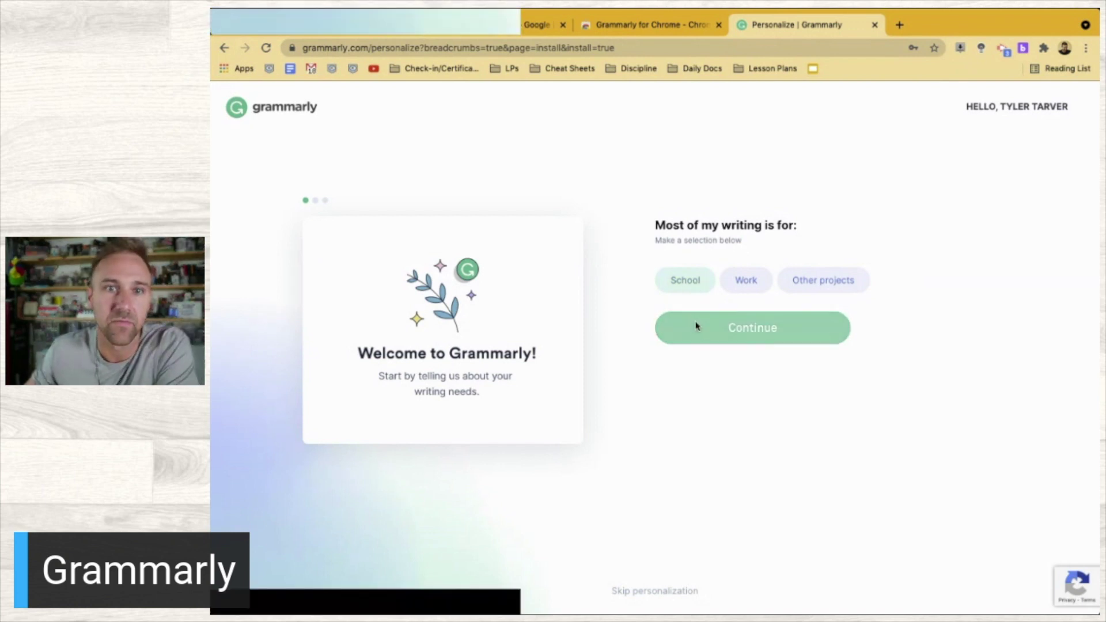
left_click(695, 326)
left_click(818, 276)
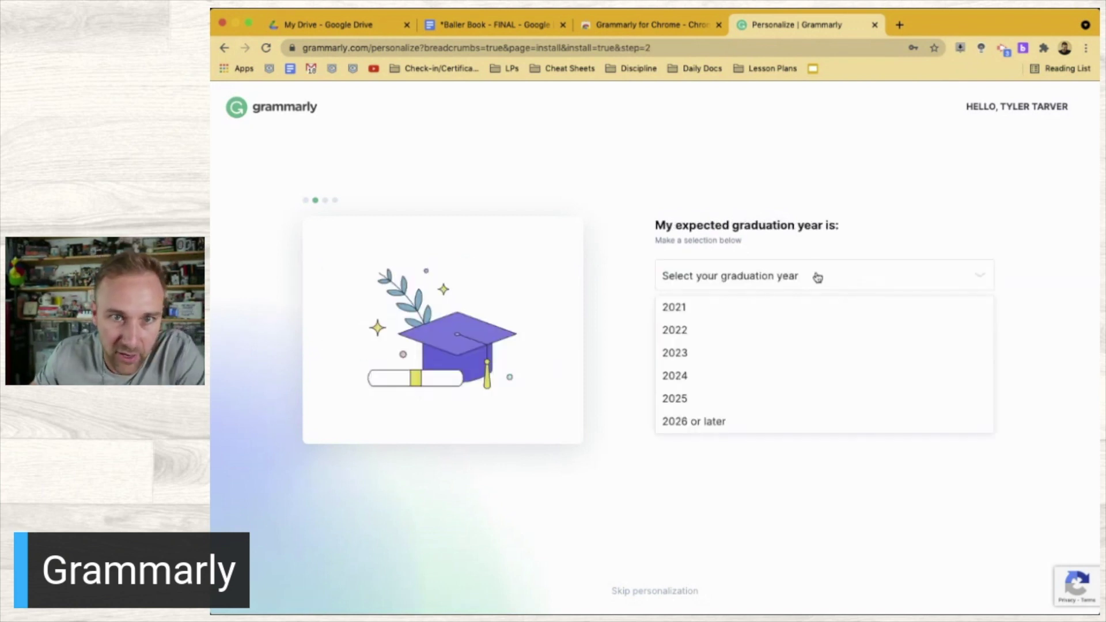
scroll(763, 355, "down", 1)
scroll(763, 356, "up", 1)
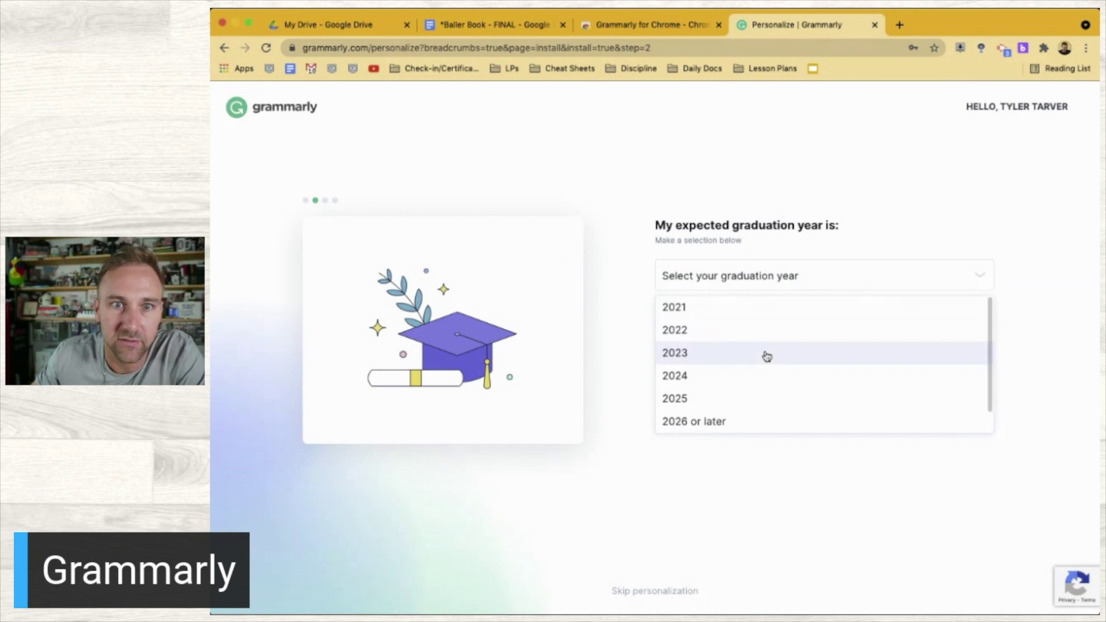
scroll(765, 357, "down", 1)
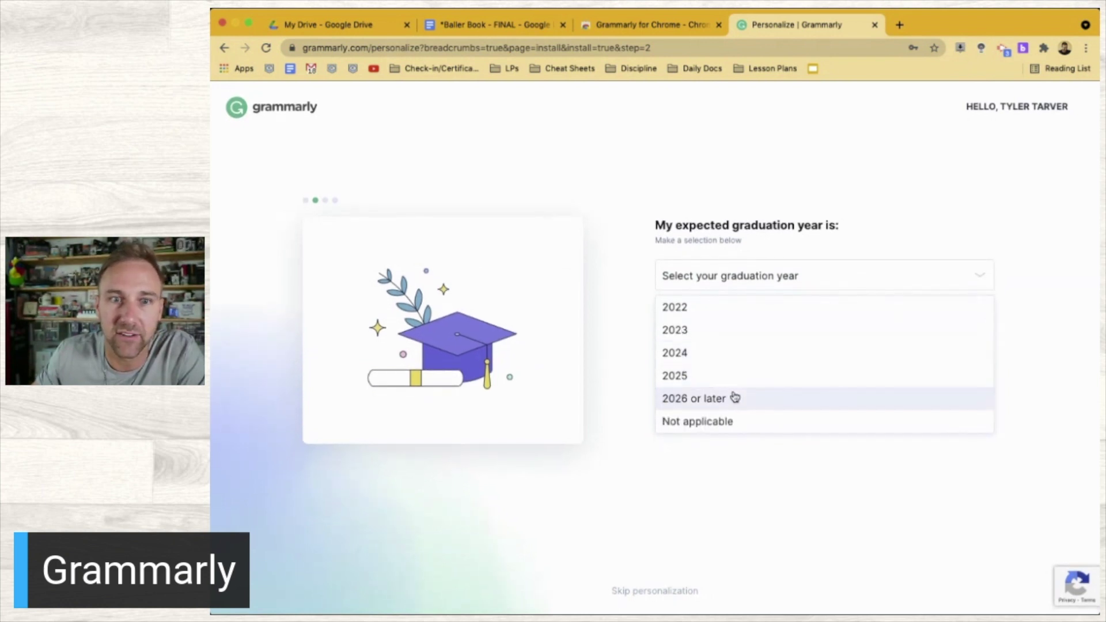
scroll(734, 370, "up", 1)
scroll(735, 370, "down", 1)
scroll(735, 371, "up", 1)
left_click(636, 290)
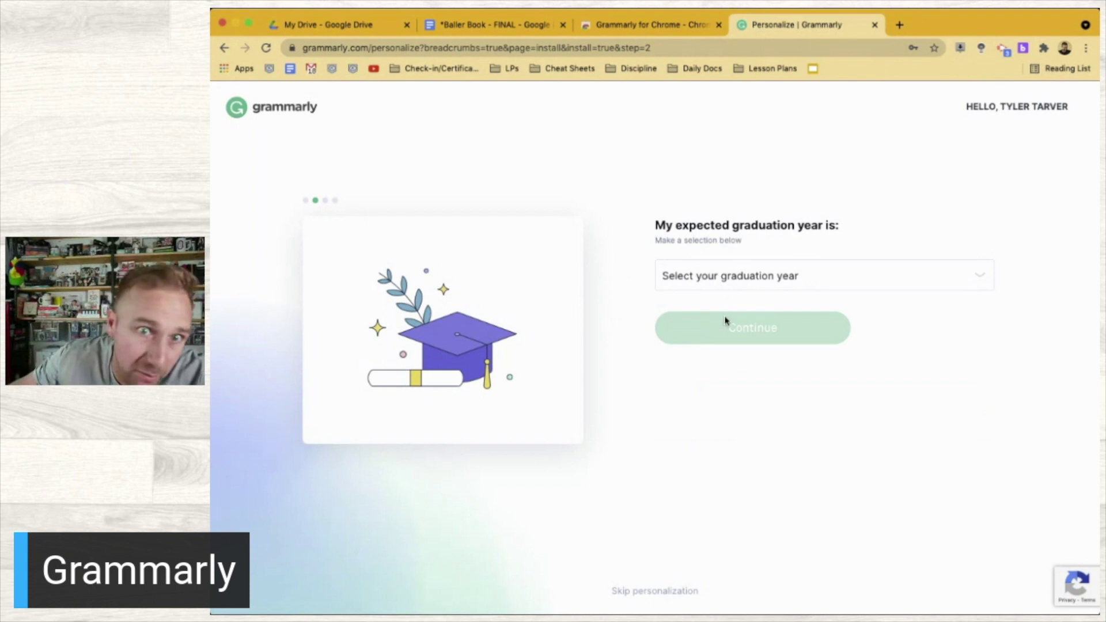
scroll(607, 271, "left", 5)
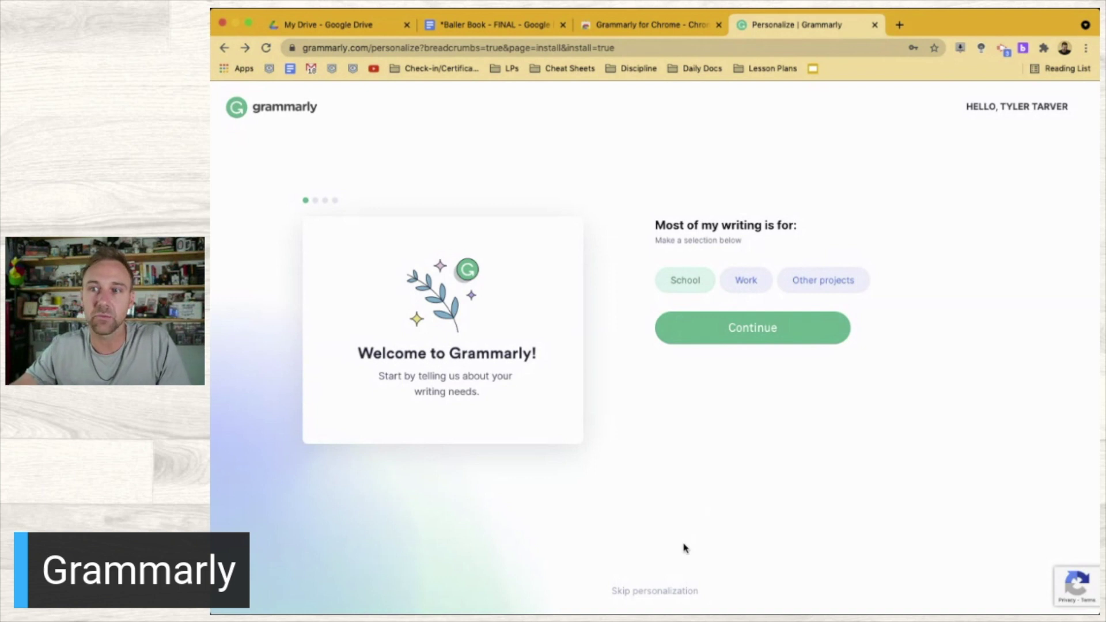
scroll(685, 547, "down", 5)
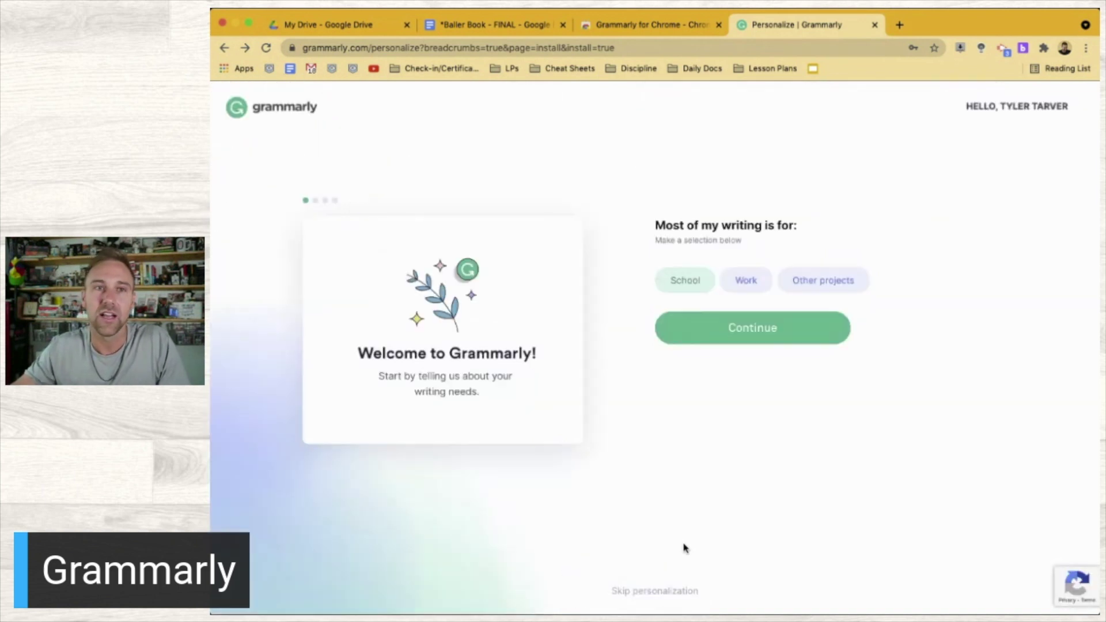
Choose Work as the writing purpose and Other as the occupation
left_click(744, 282)
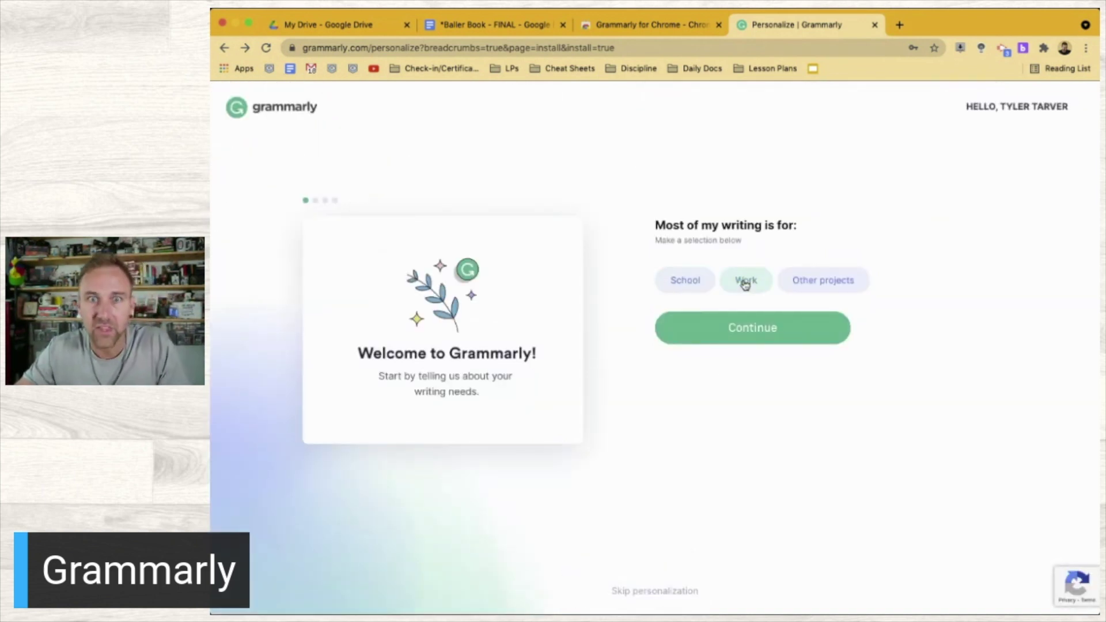
left_click(736, 342)
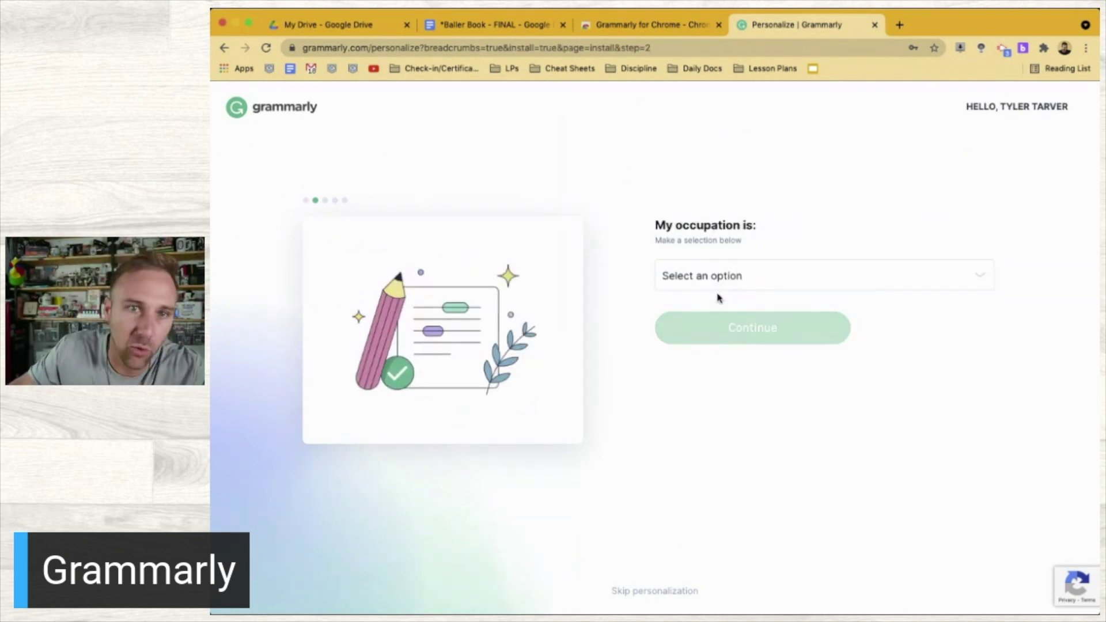
left_click(705, 269)
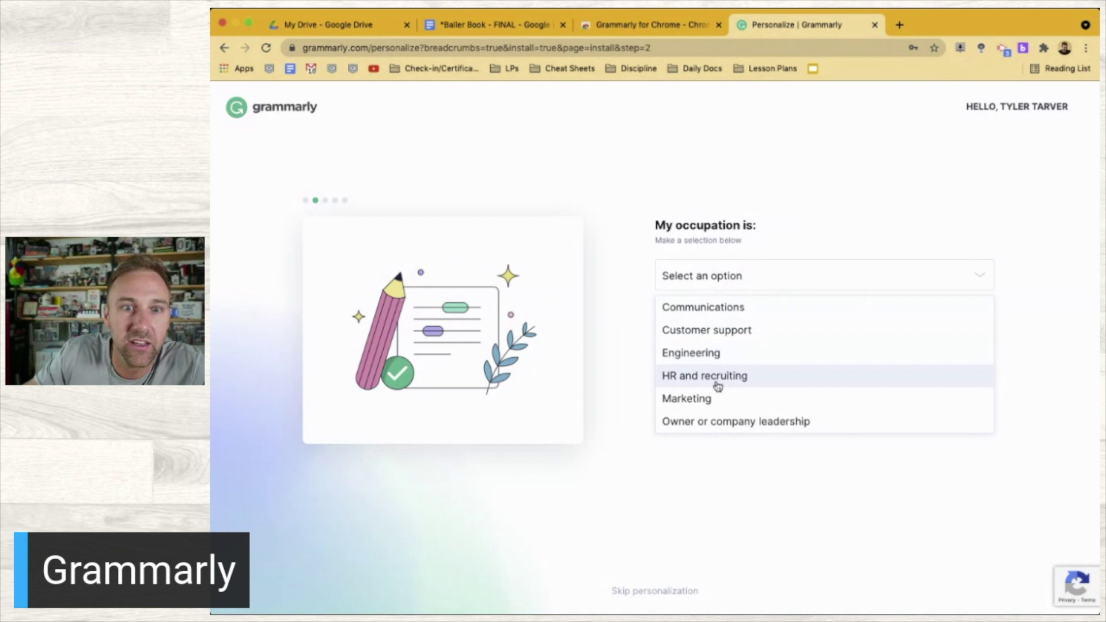
scroll(718, 386, "down", 2)
scroll(717, 386, "up", 3)
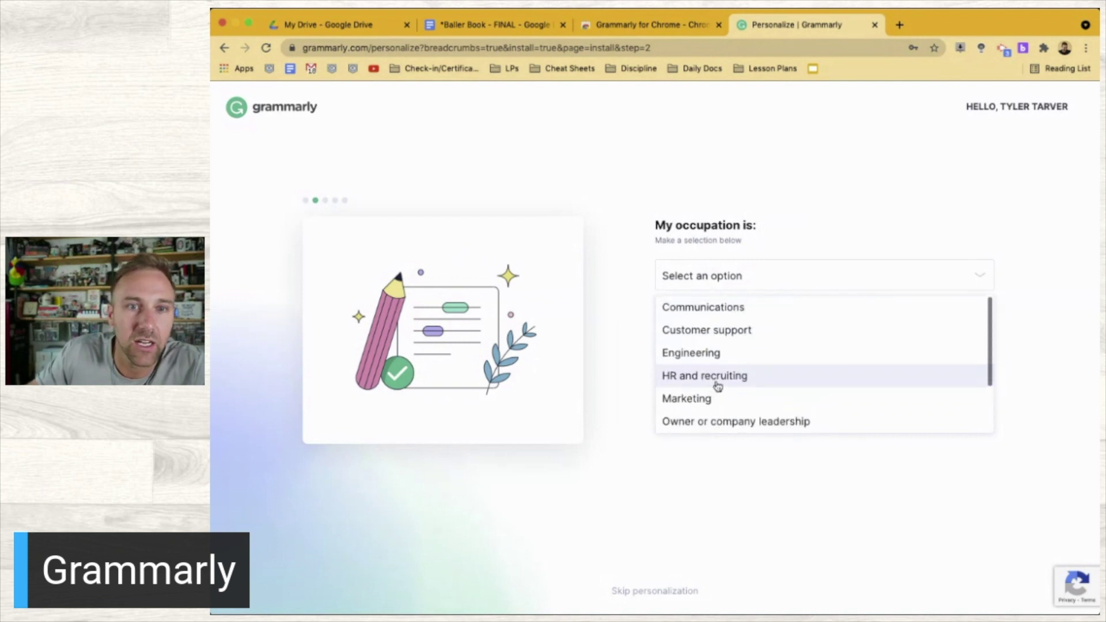
scroll(722, 357, "down", 3)
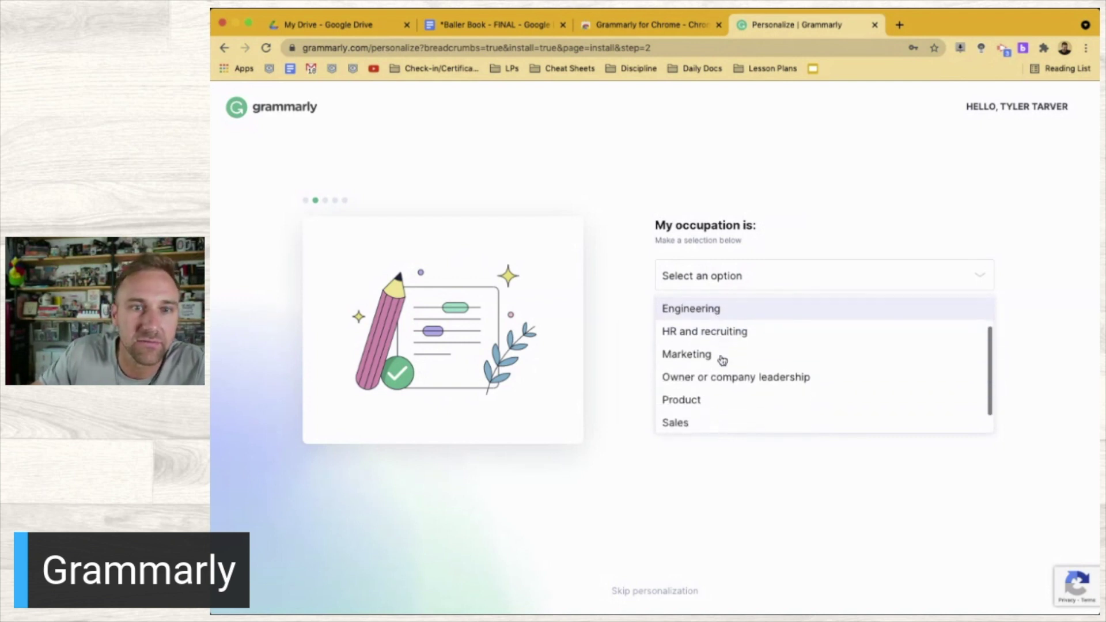
scroll(722, 358, "up", 3)
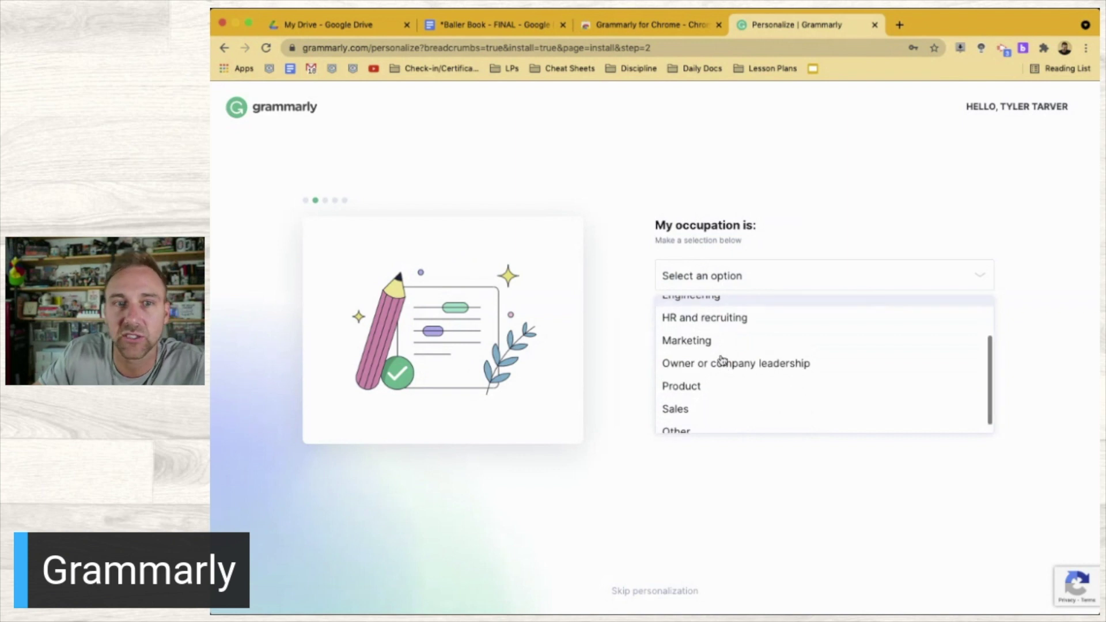
scroll(721, 359, "down", 3)
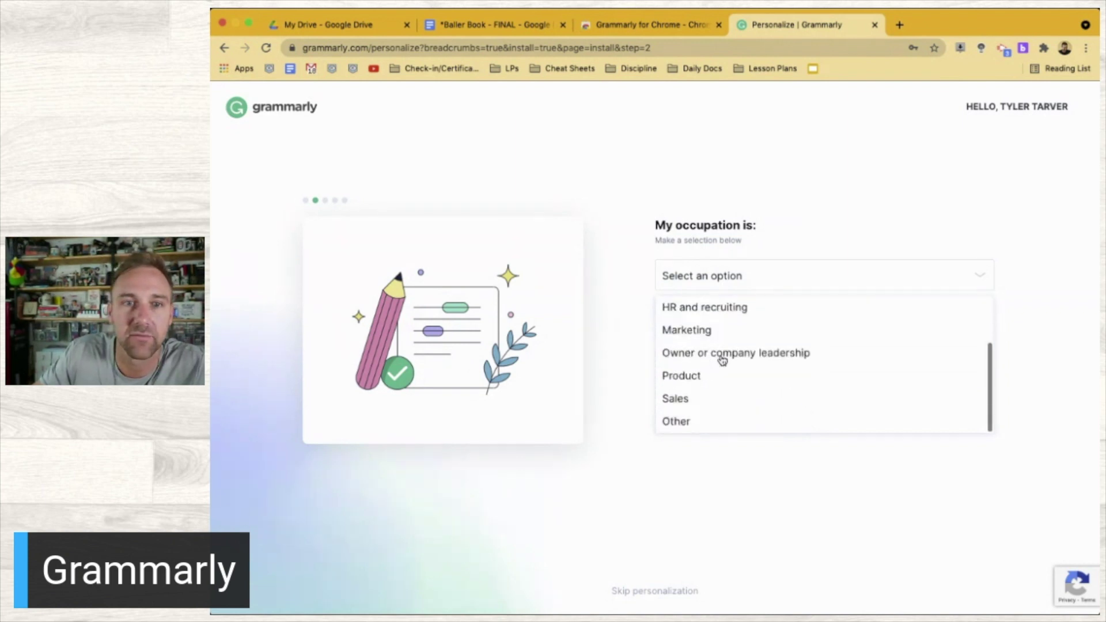
left_click(714, 425)
Set company size to 101-250 employees and continue to the help-topics question
left_click(758, 326)
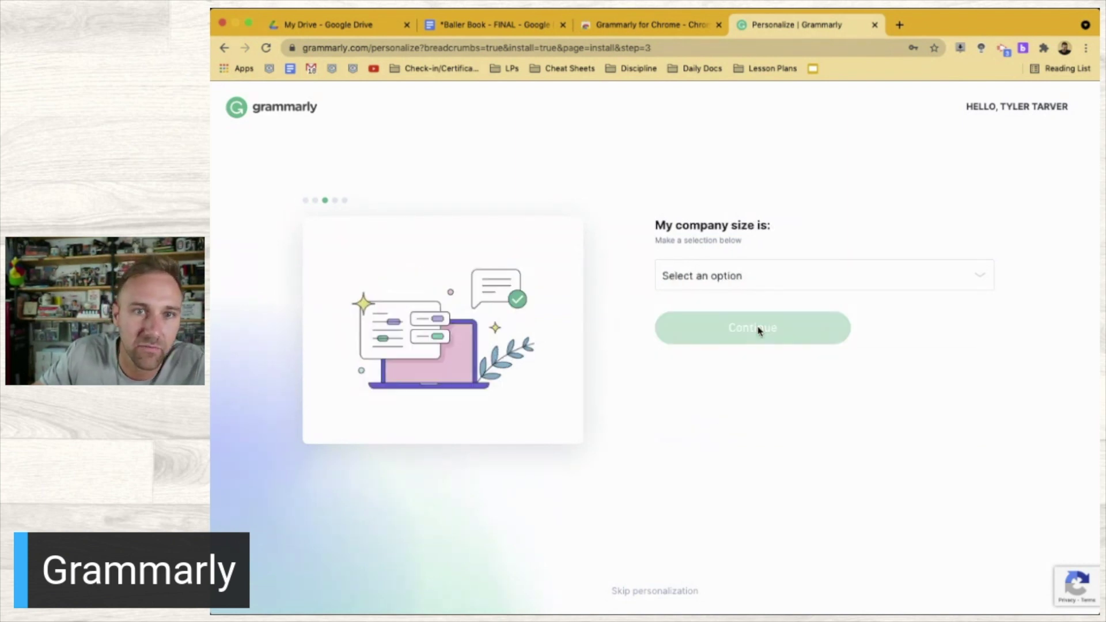
left_click(688, 281)
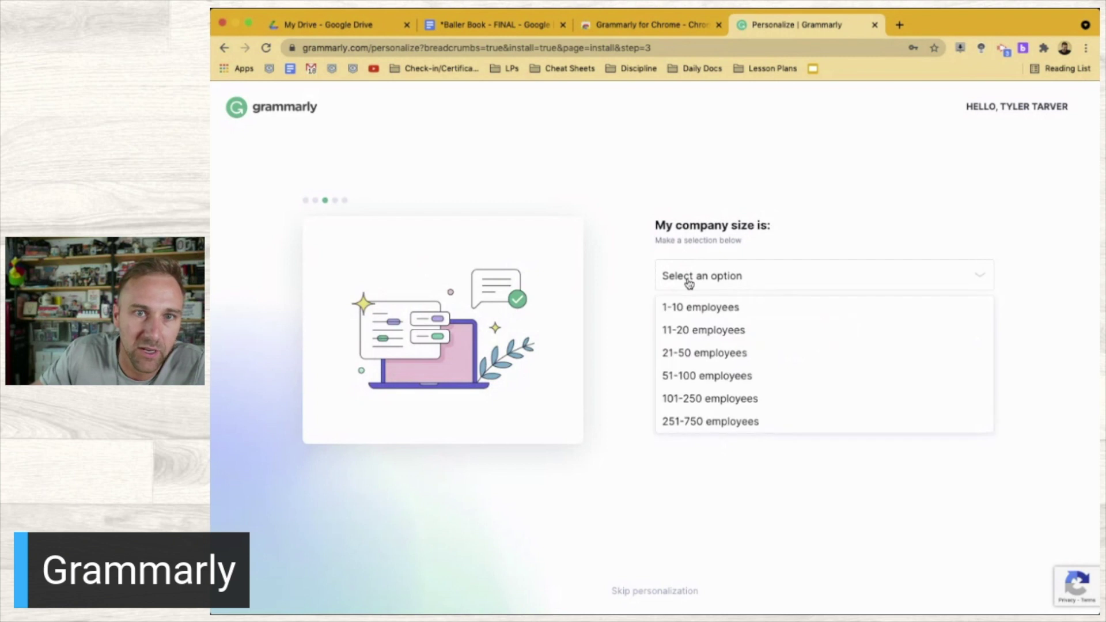
left_click(710, 397)
left_click(718, 330)
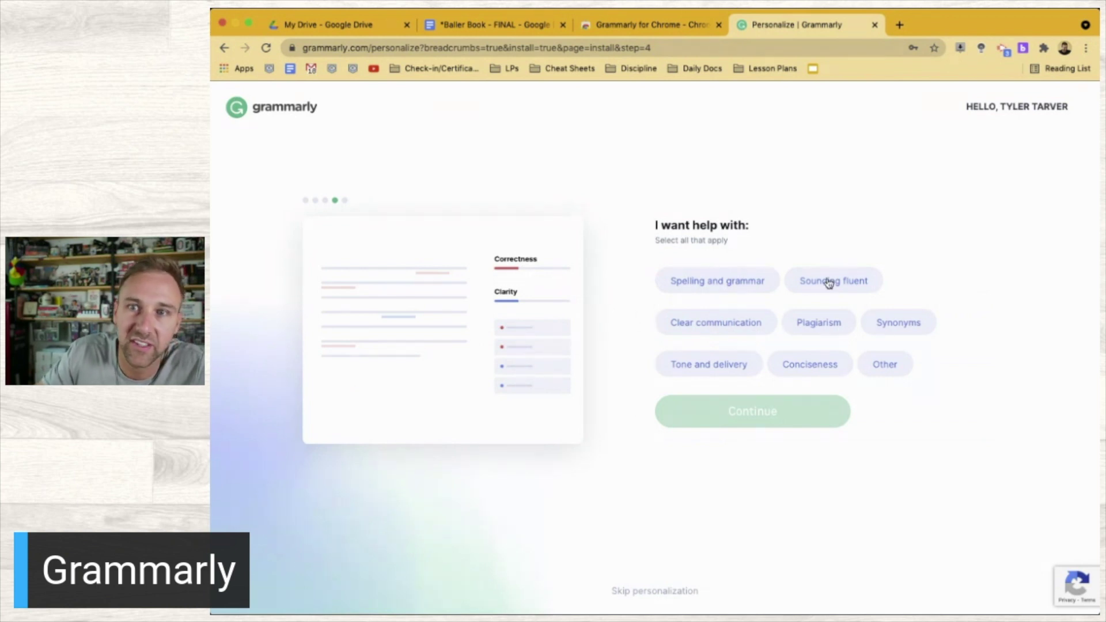
Select Spelling and grammar, Plagiarism, Synonyms and Sounding fluent as help topics, then continue
scroll(740, 346, "up", 5)
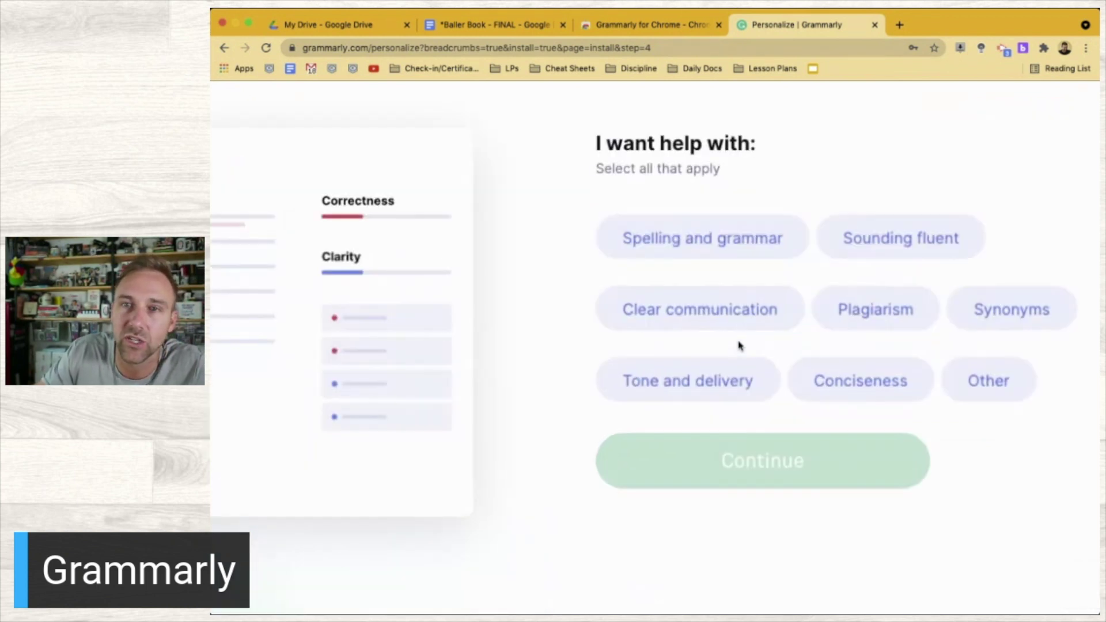
scroll(739, 345, "right", 3)
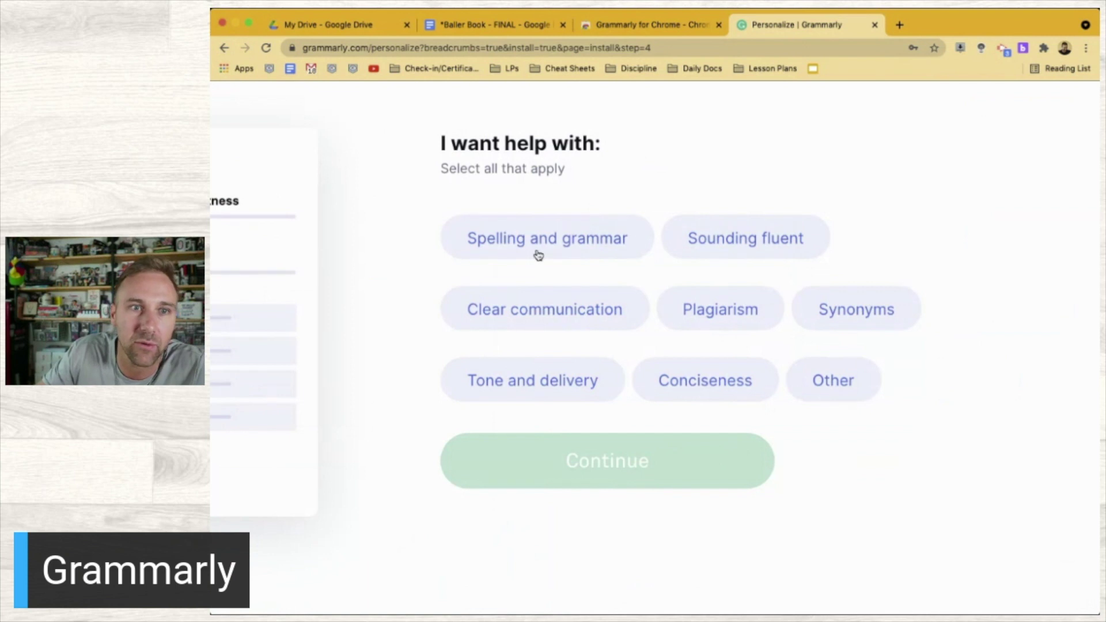
left_click(537, 255)
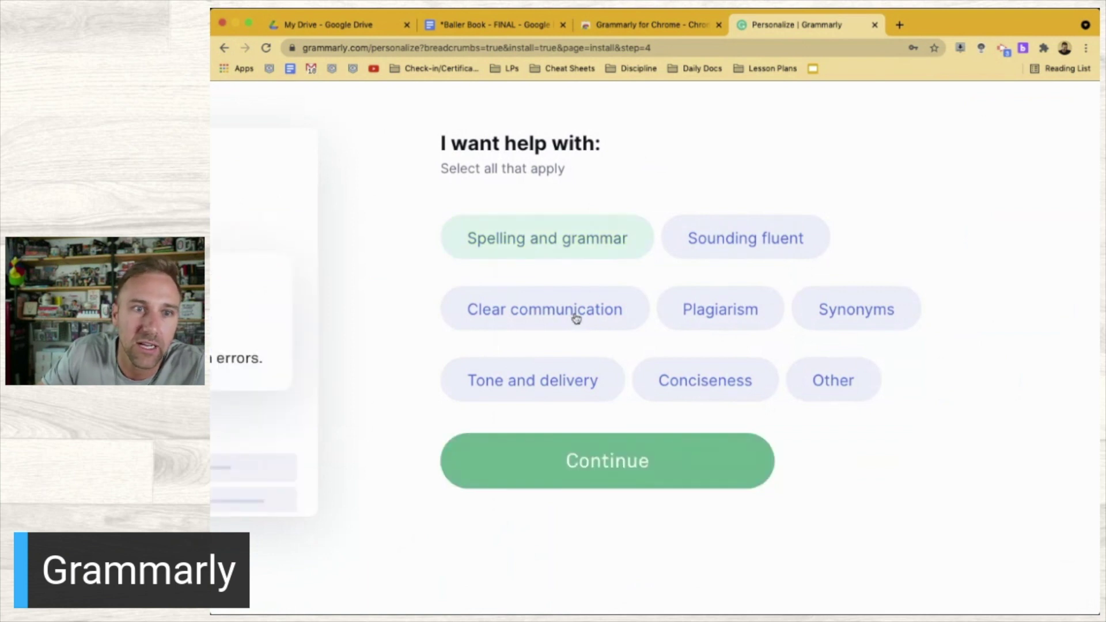
left_click(721, 327)
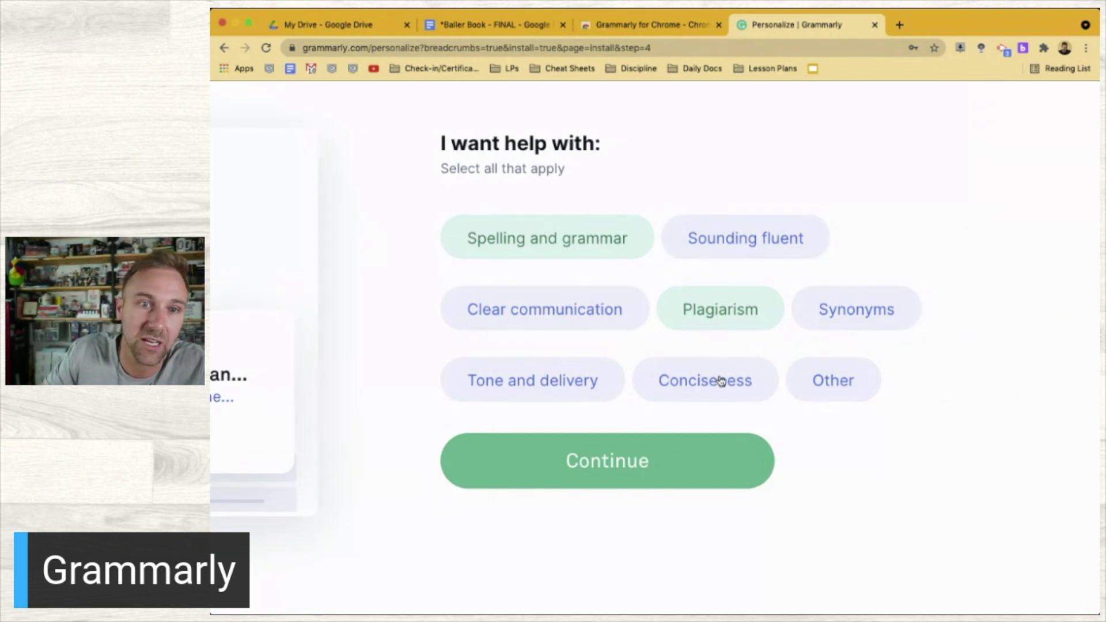
left_click(875, 314)
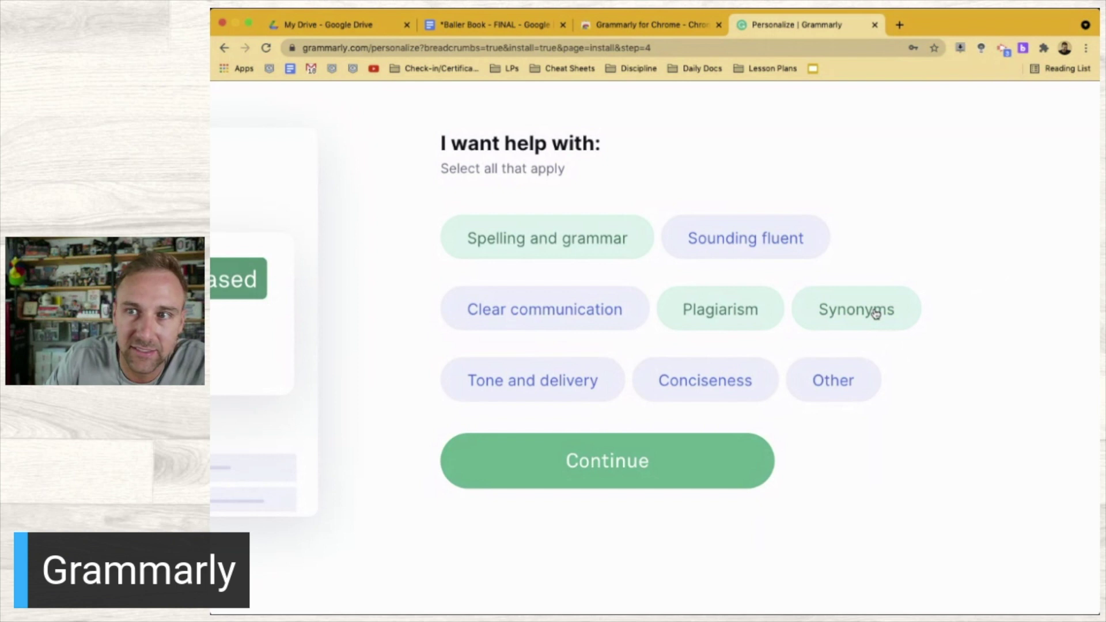
key("super+0")
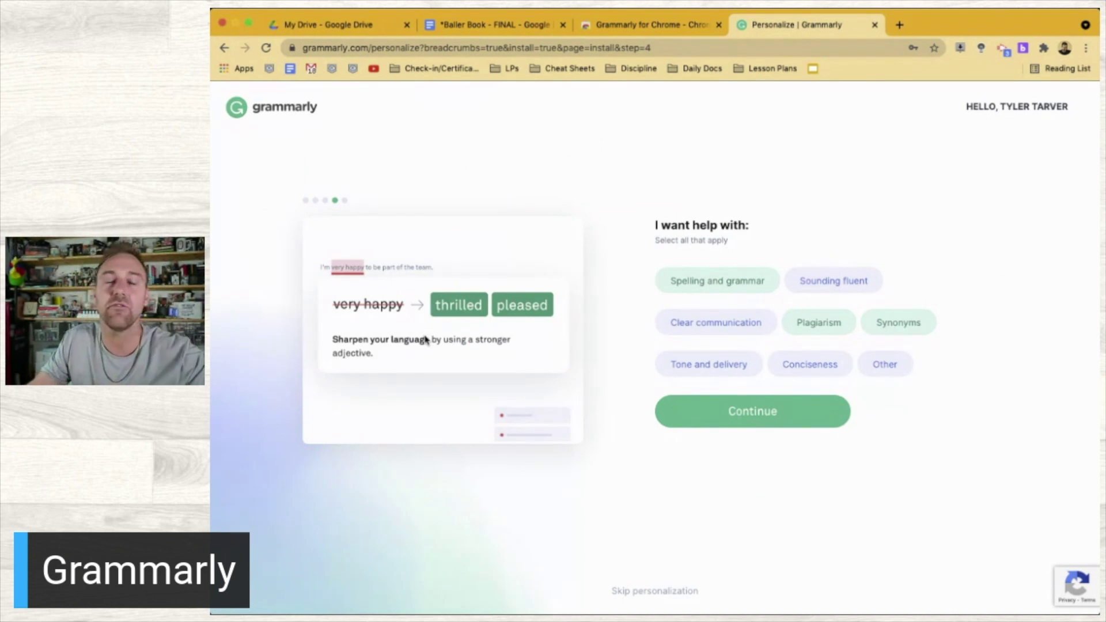
left_click(804, 293)
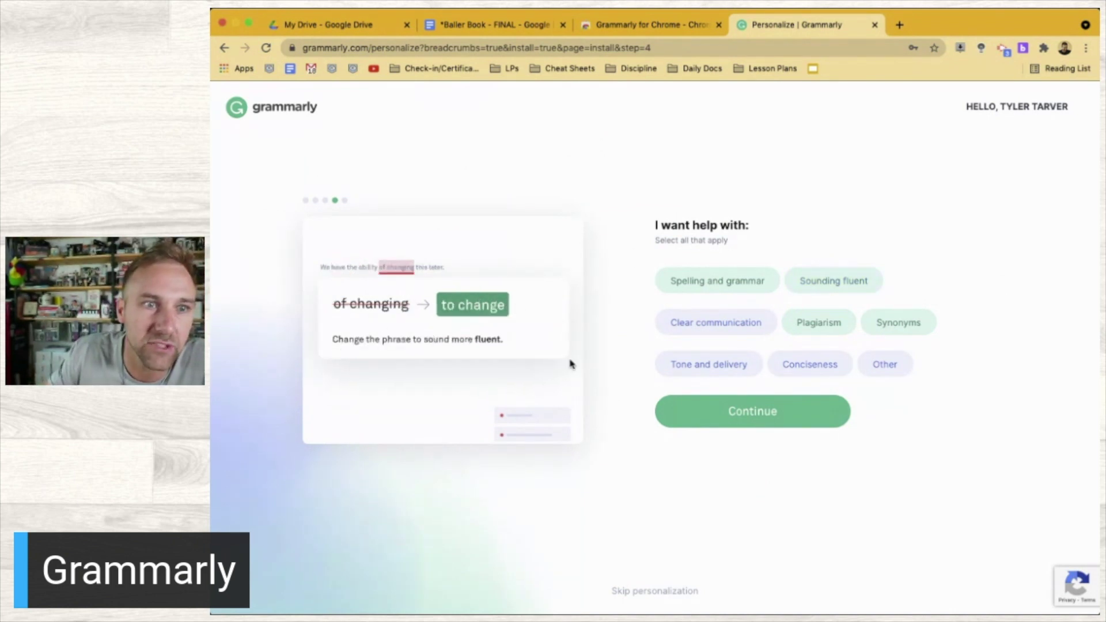
left_click(744, 423)
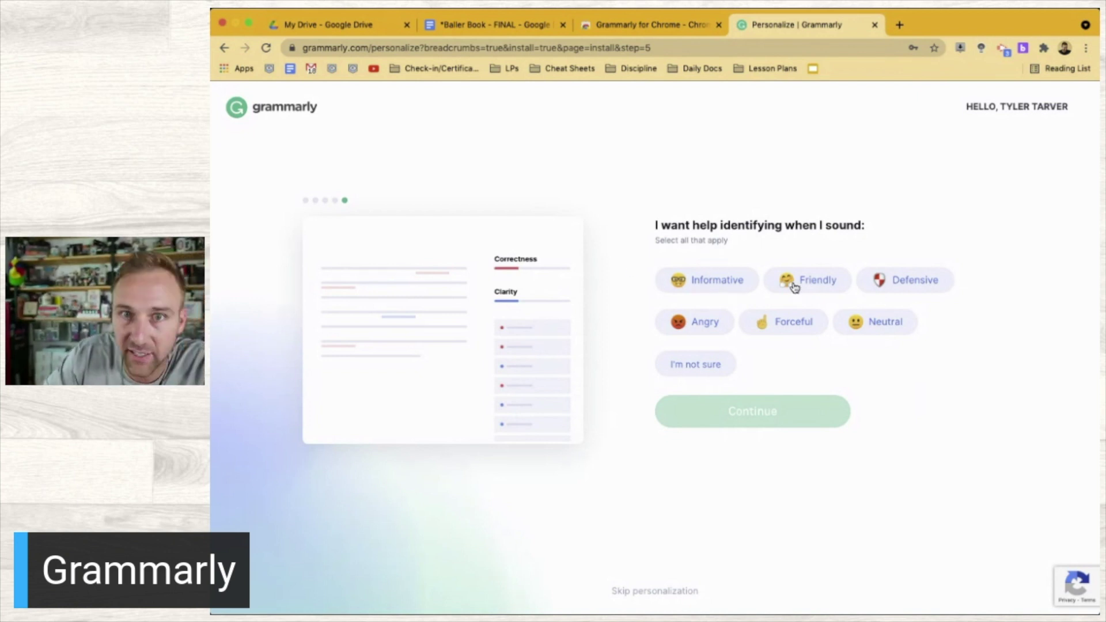
Mark Defensive, Forceful and Angry as tones to flag and submit the tone preferences
left_click(894, 280)
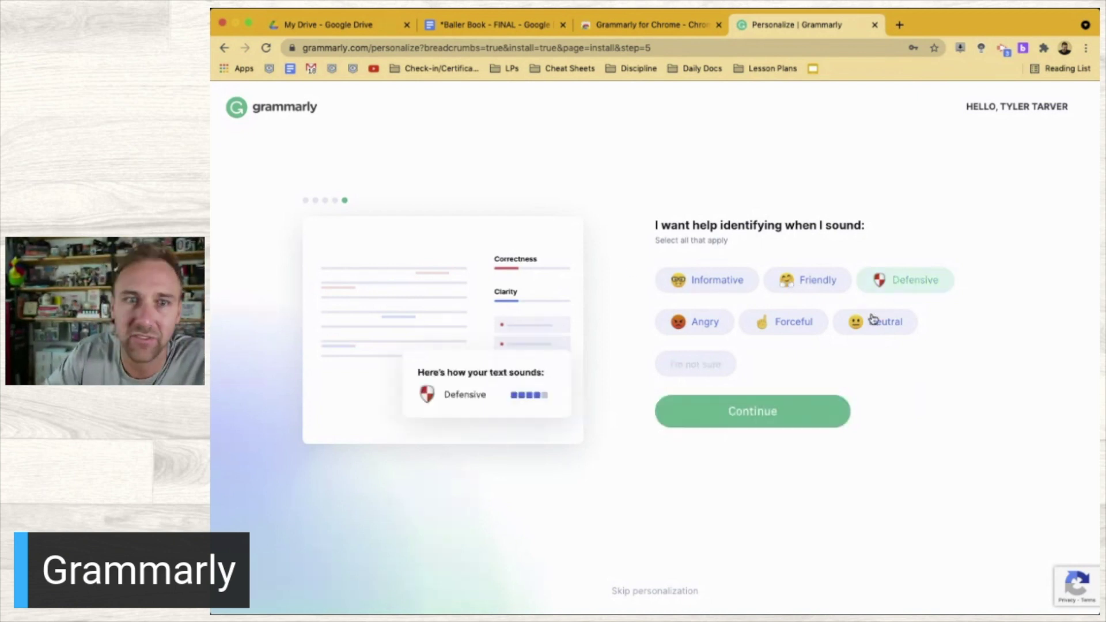
left_click(817, 328)
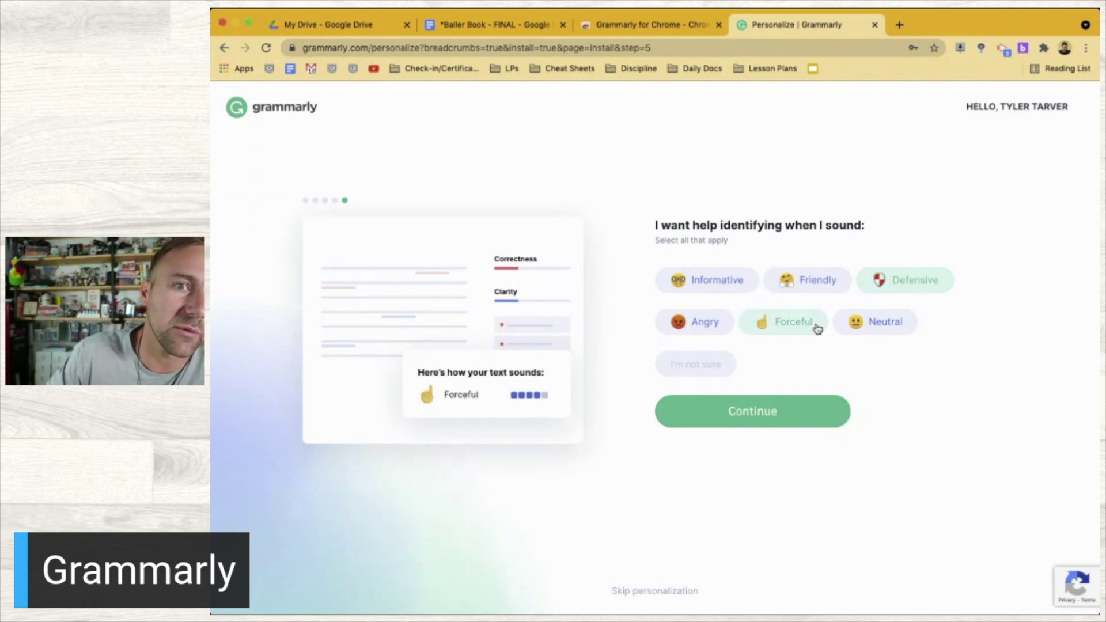
left_click(698, 328)
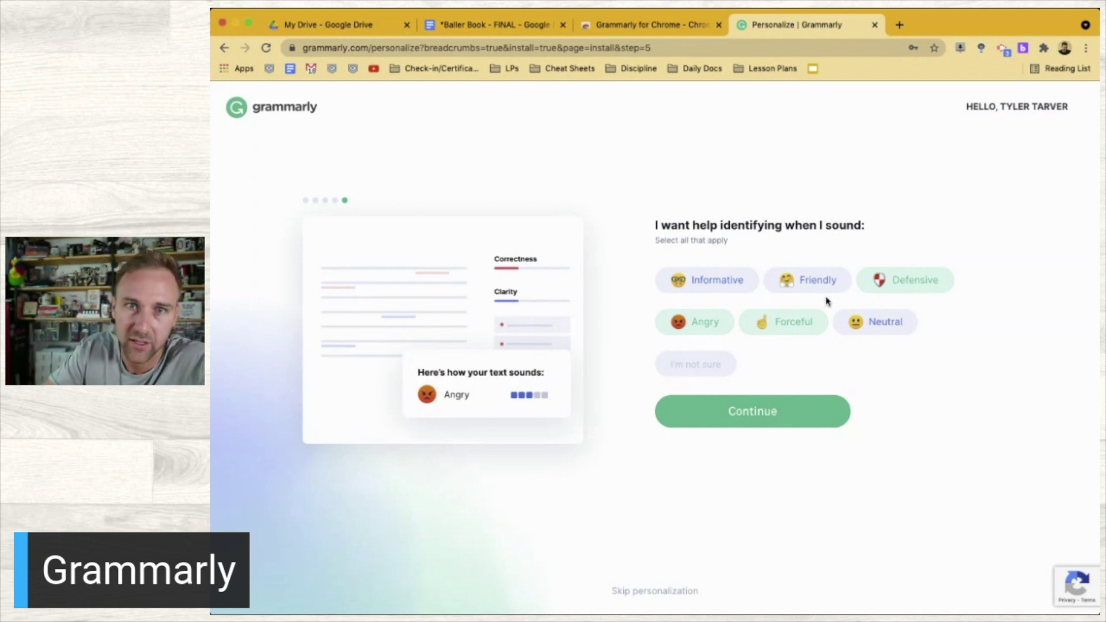
left_click(770, 403)
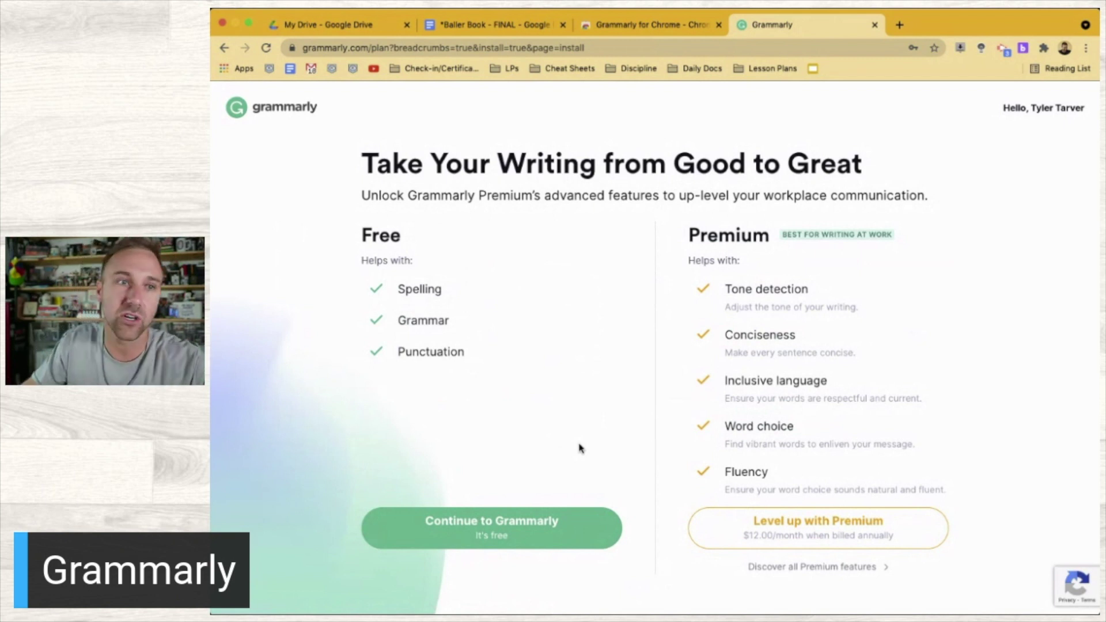
Review the Free versus Premium comparison and continue to Grammarly on the free plan
scroll(387, 297, "up", 5)
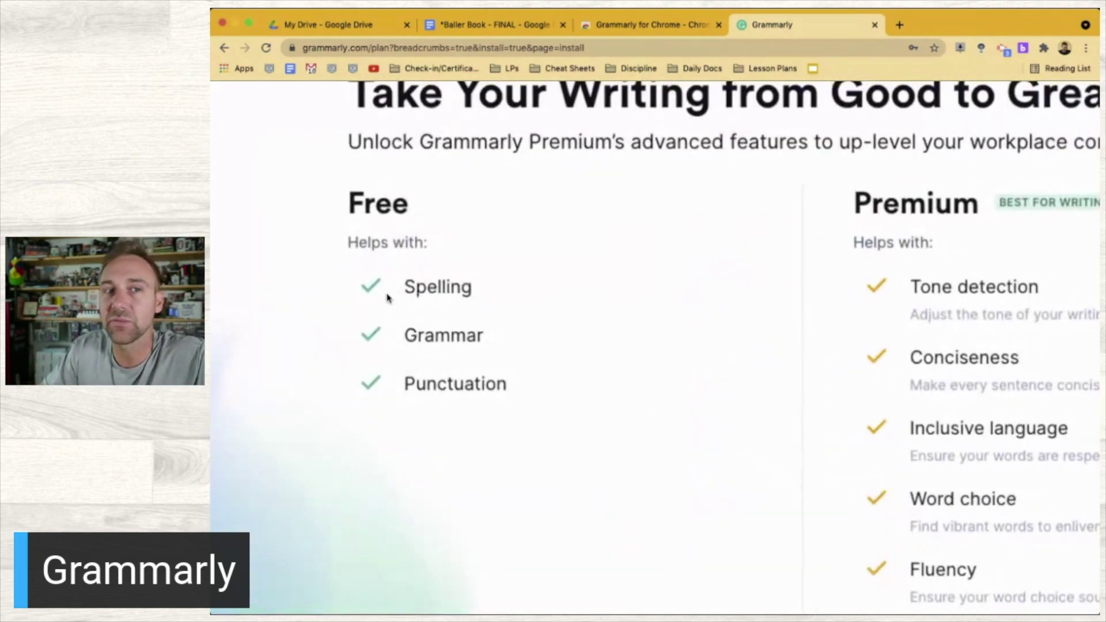
scroll(387, 297, "down", 5)
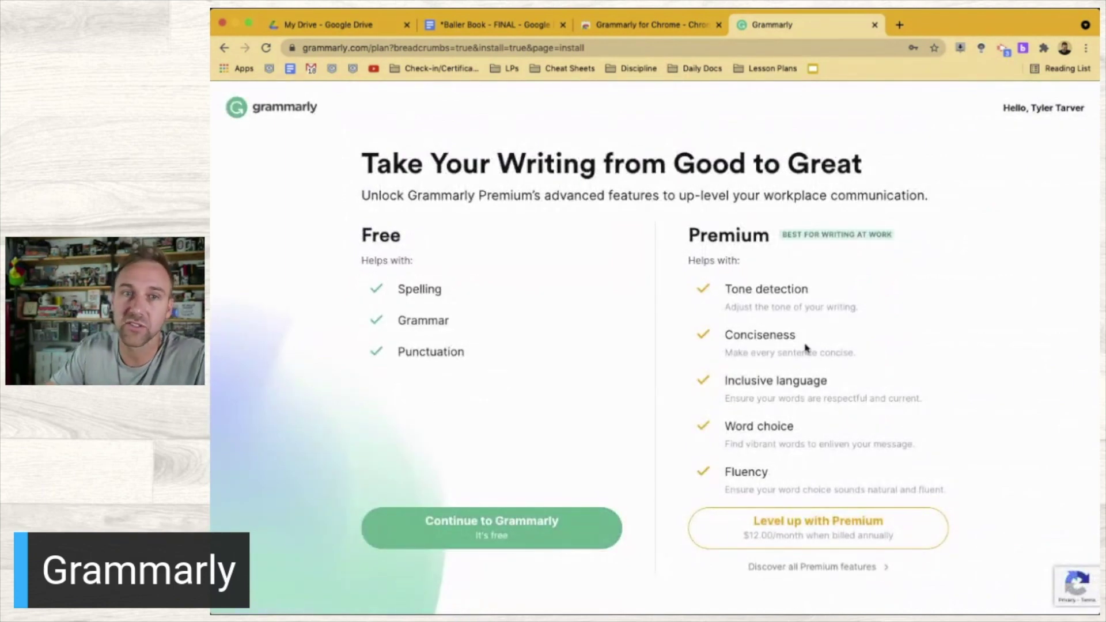
scroll(805, 348, "down", 1)
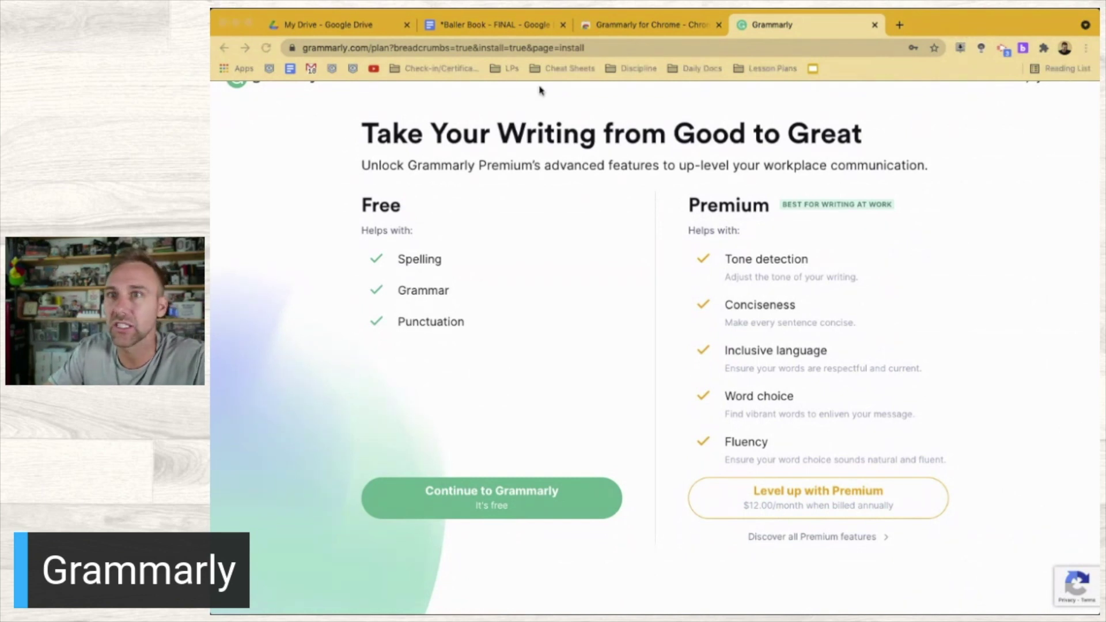
left_click(949, 25)
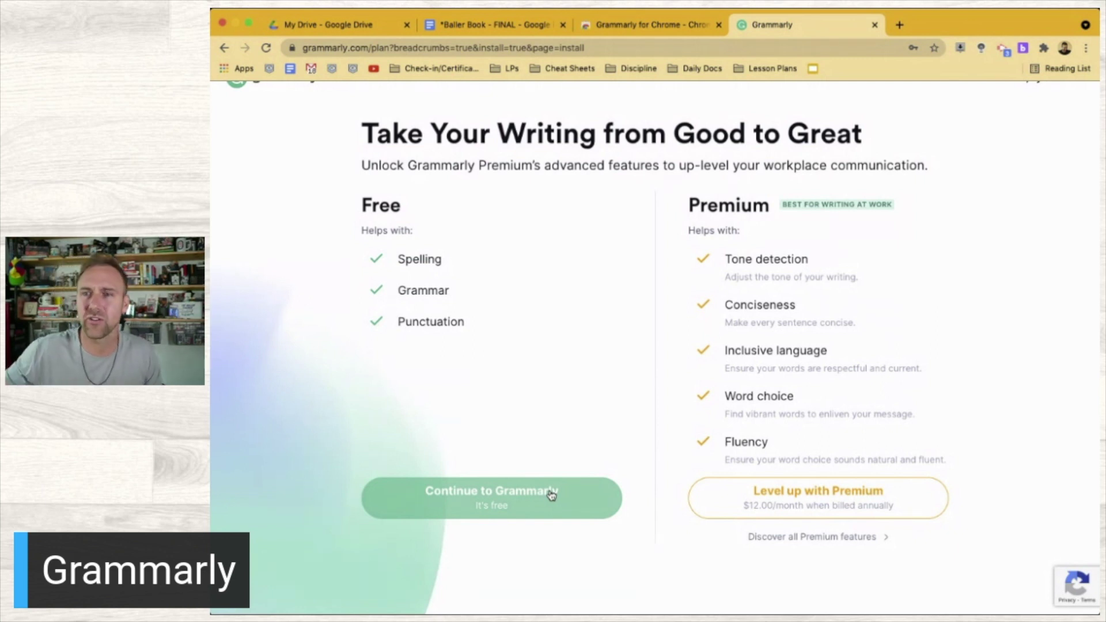
left_click(473, 516)
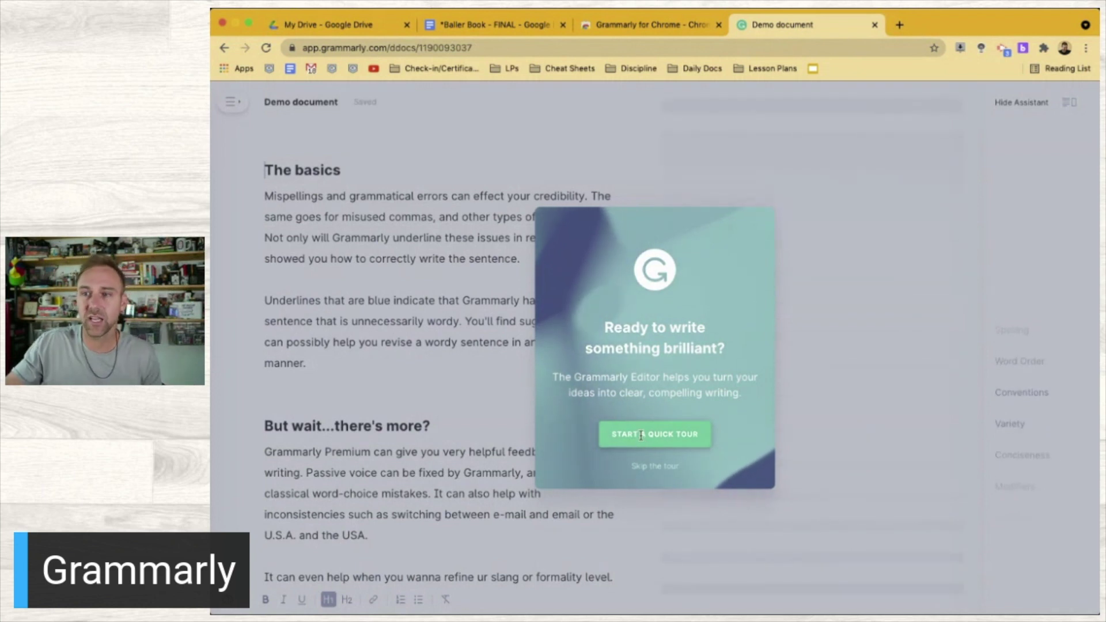
Go through the editor's quick tour slide by slide and start writing
left_click(642, 436)
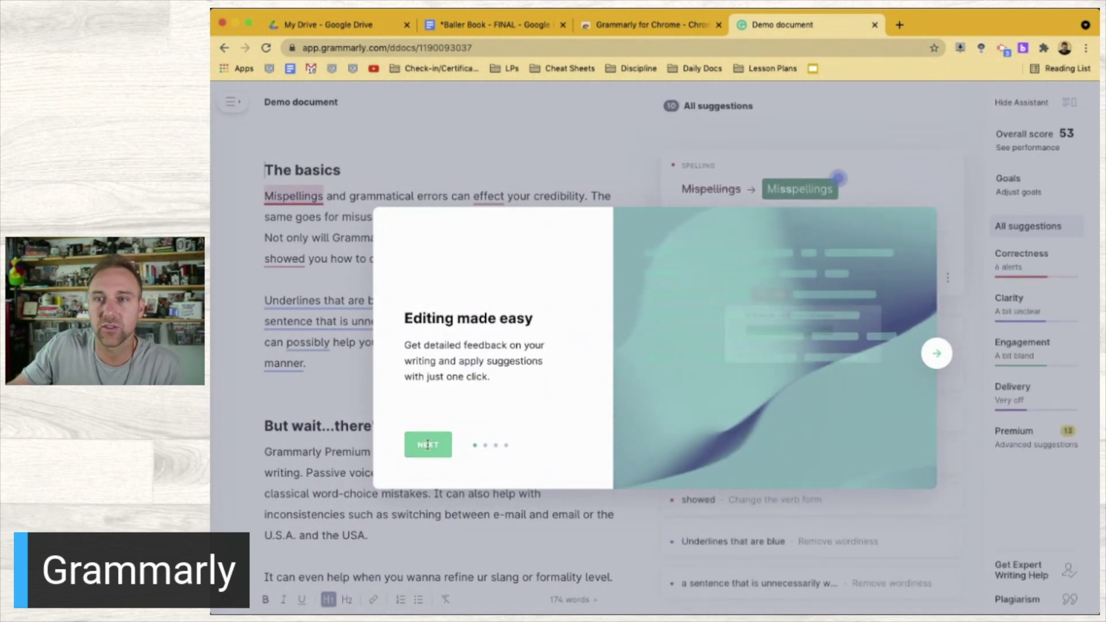
left_click(427, 445)
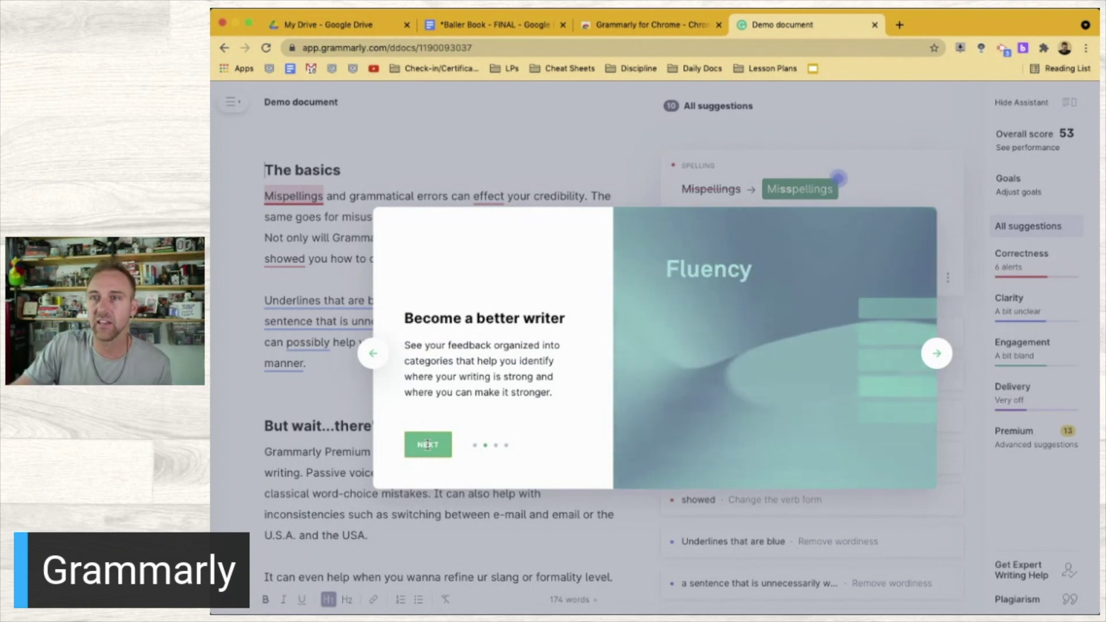
left_click(427, 445)
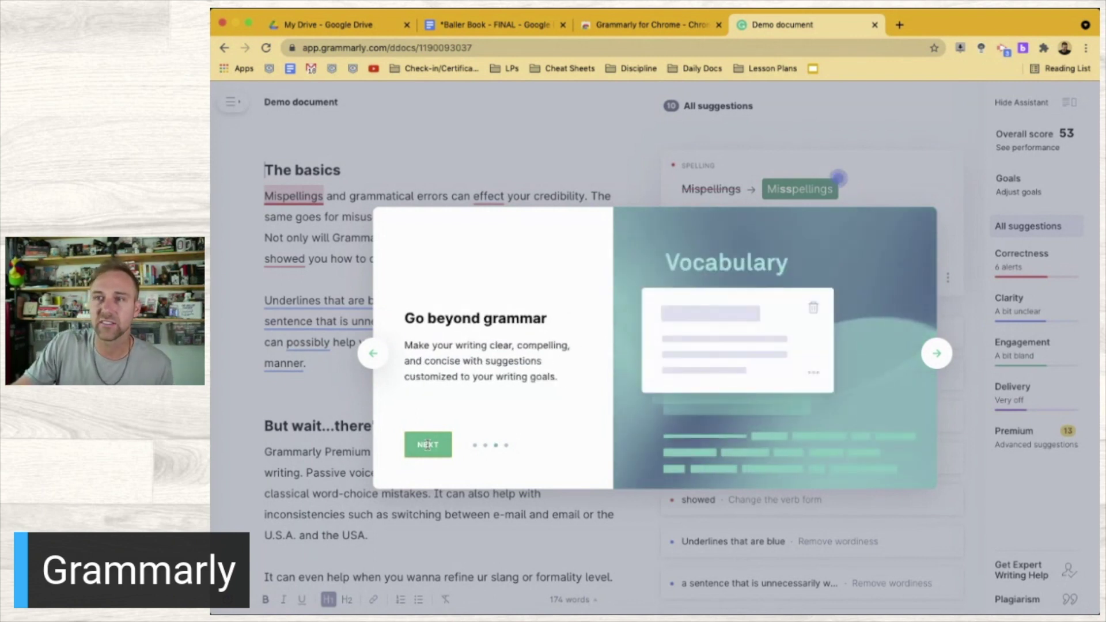
left_click(427, 445)
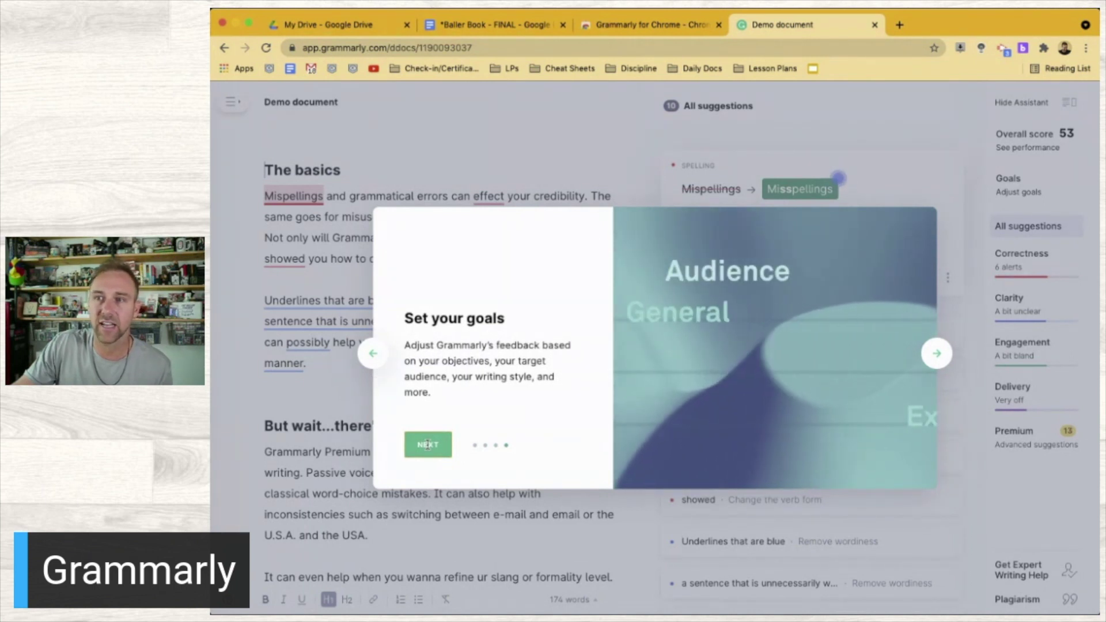
left_click(428, 445)
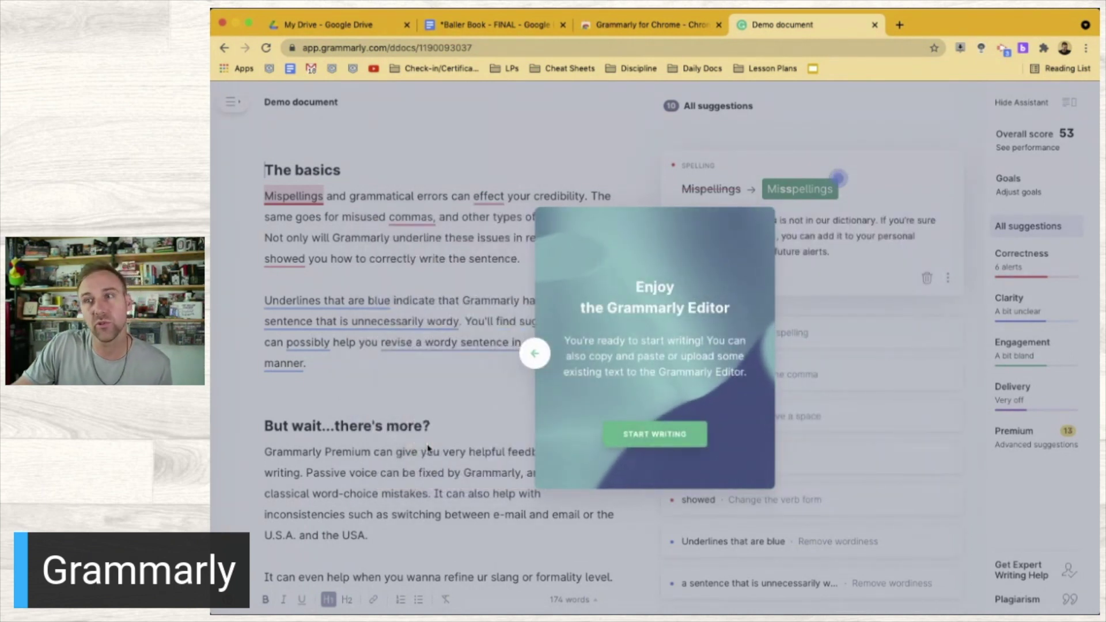
left_click(616, 439)
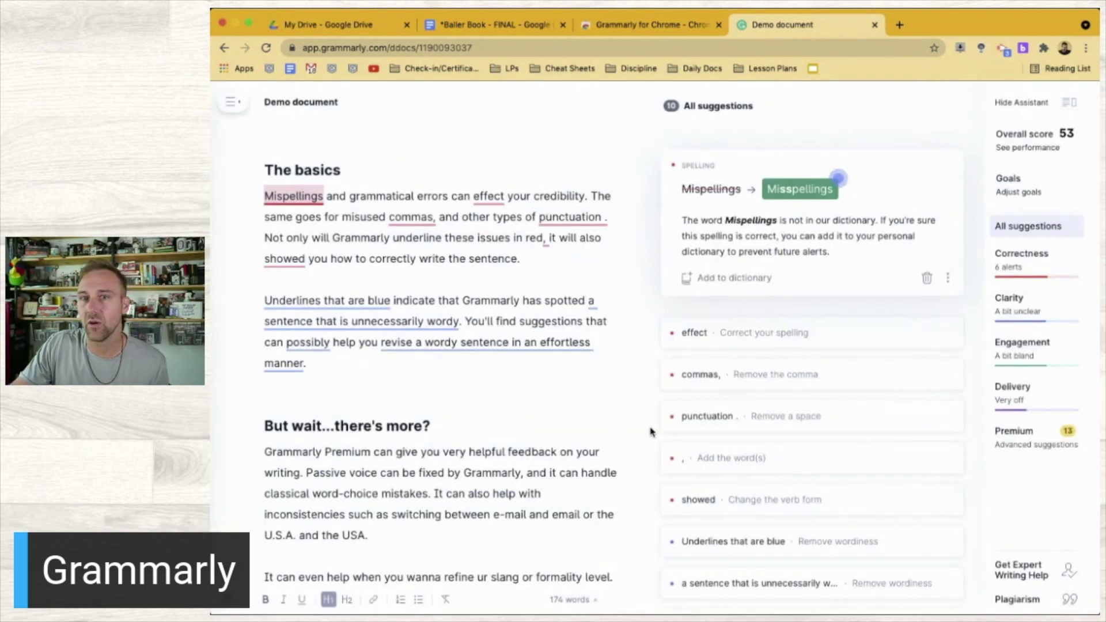
Close the Grammarly for Chrome store page
scroll(651, 432, "down", 5)
scroll(650, 432, "up", 5)
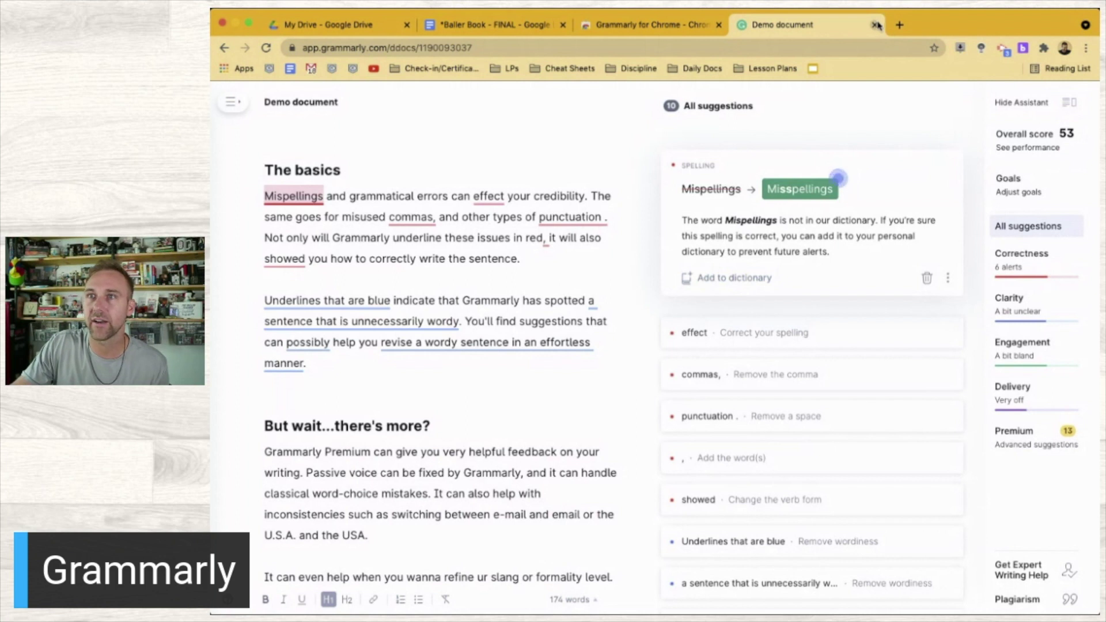
left_click(712, 25)
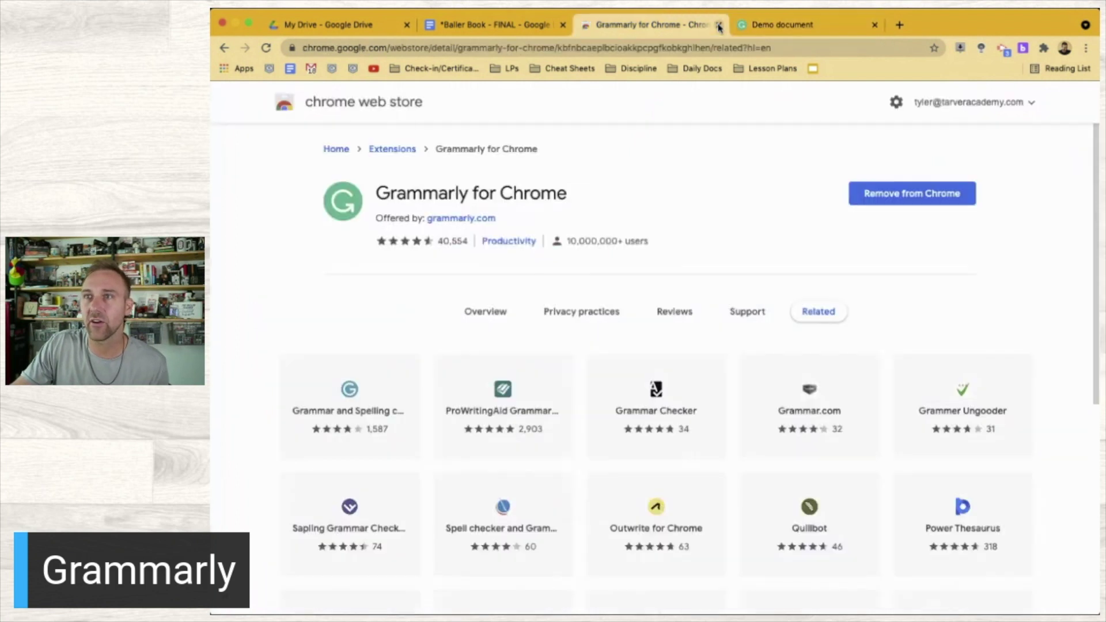
left_click(719, 25)
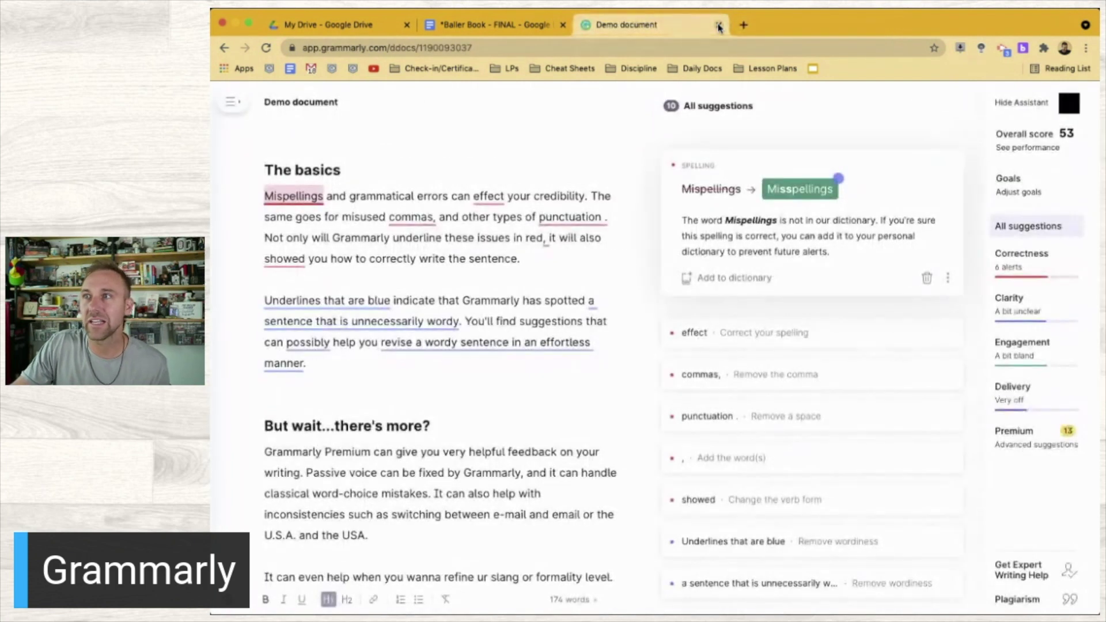
Close the Grammarly Demo document
left_click(718, 25)
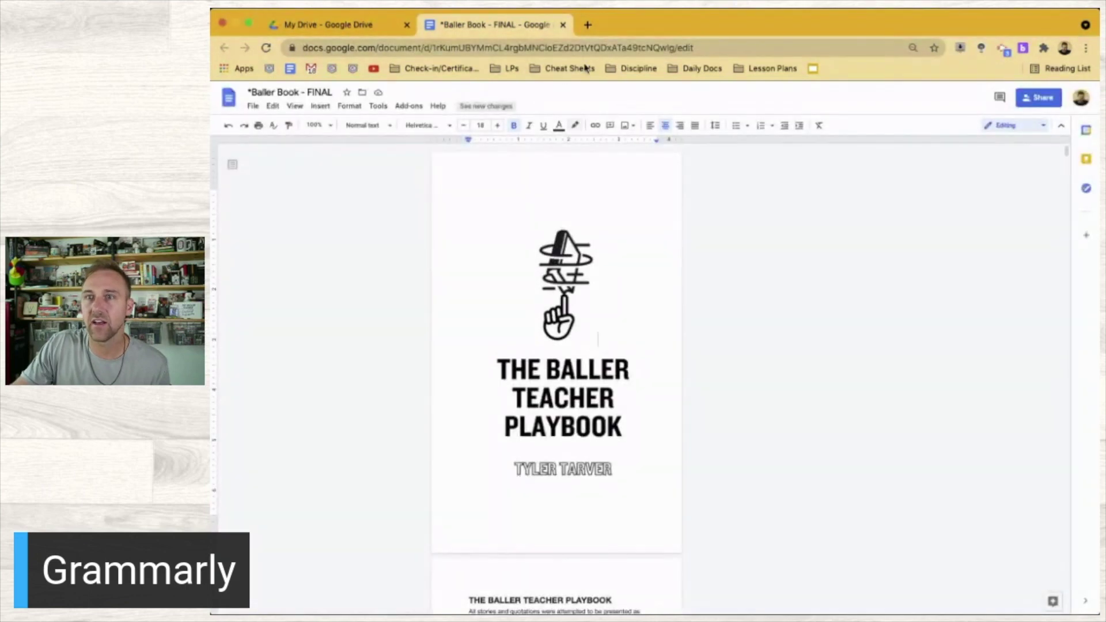
scroll(617, 284, "down", 1)
scroll(617, 284, "up", 1)
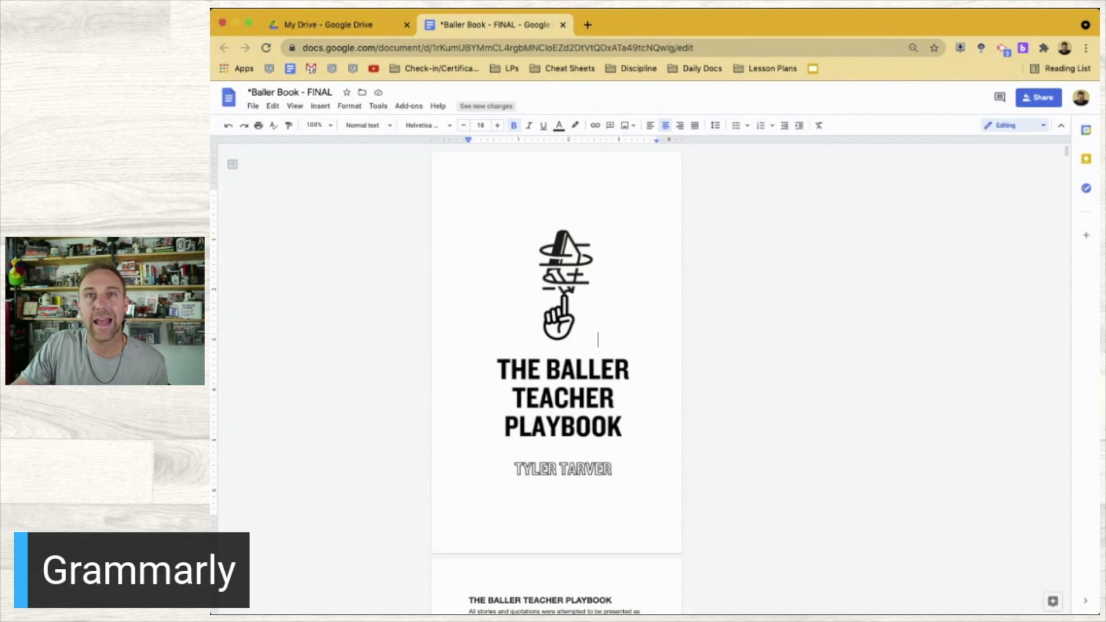
Reload the Baller Book document and turn on Grammarly's checking in Google Docs
left_click(266, 48)
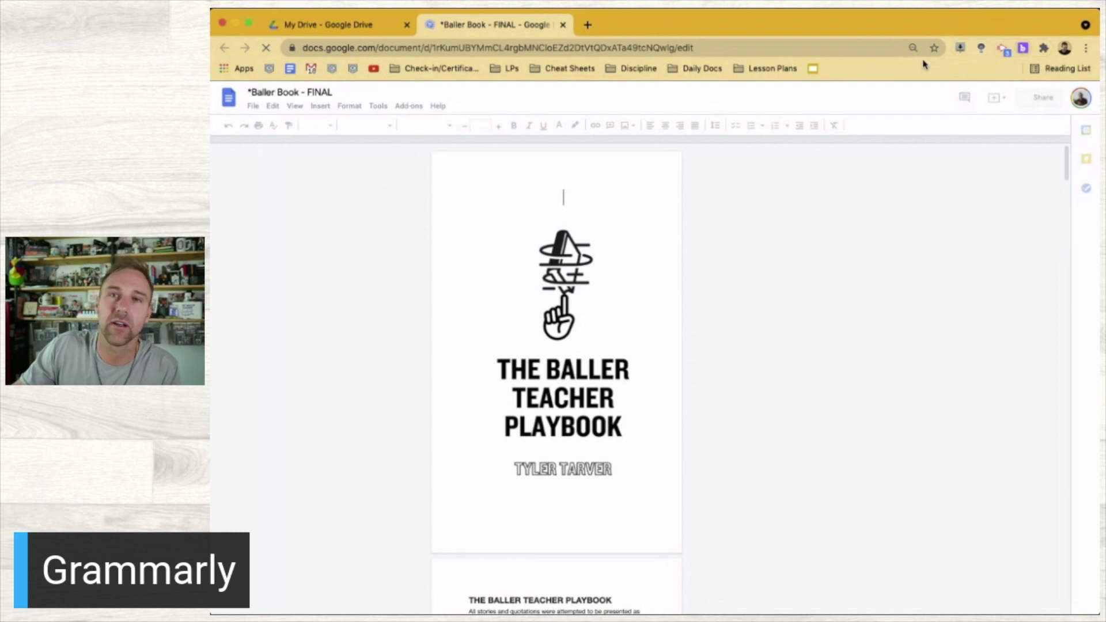
scroll(808, 355, "down", 2)
scroll(808, 355, "up", 2)
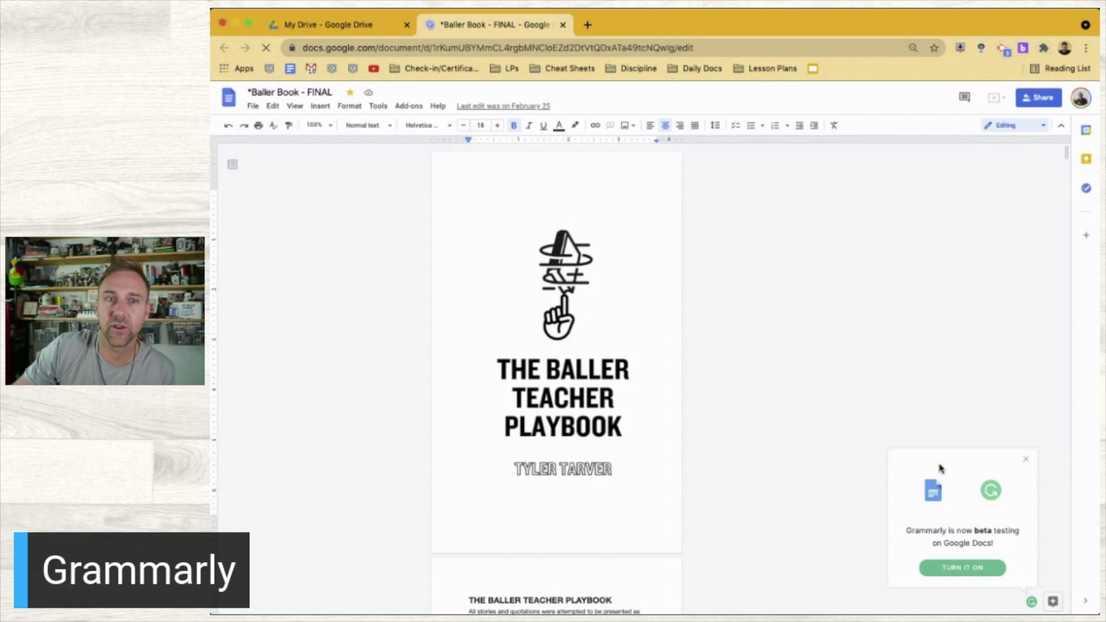
left_click(961, 568)
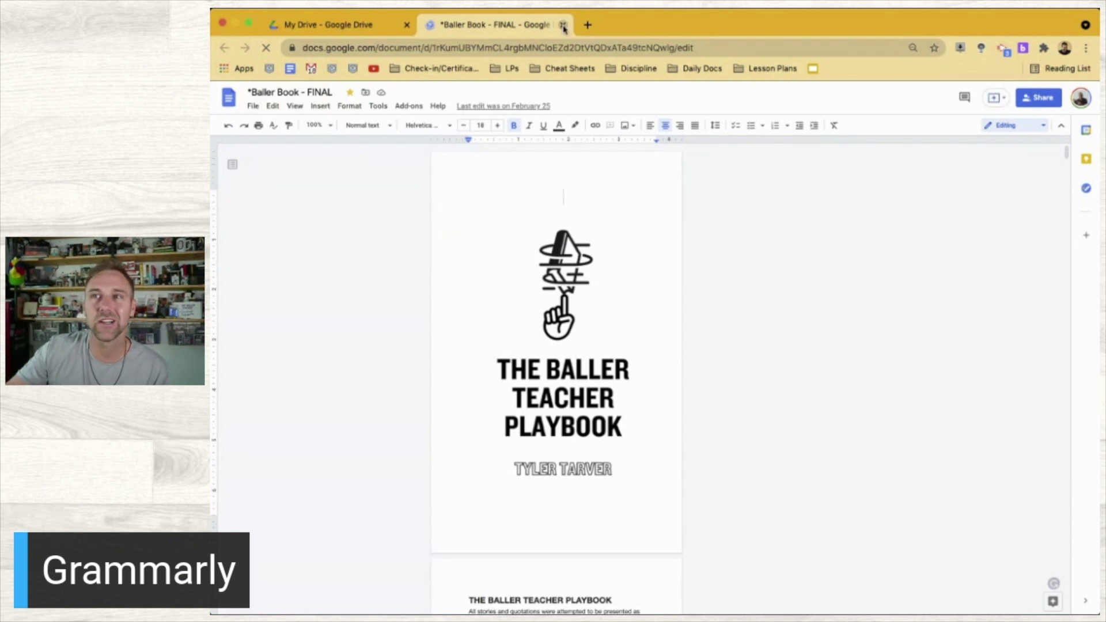
Close the Baller Book tab and select the Alexander Hamilton file in My Drive
left_click(564, 26)
scroll(524, 498, "down", 5)
scroll(524, 498, "down", 5)
scroll(525, 498, "up", 10)
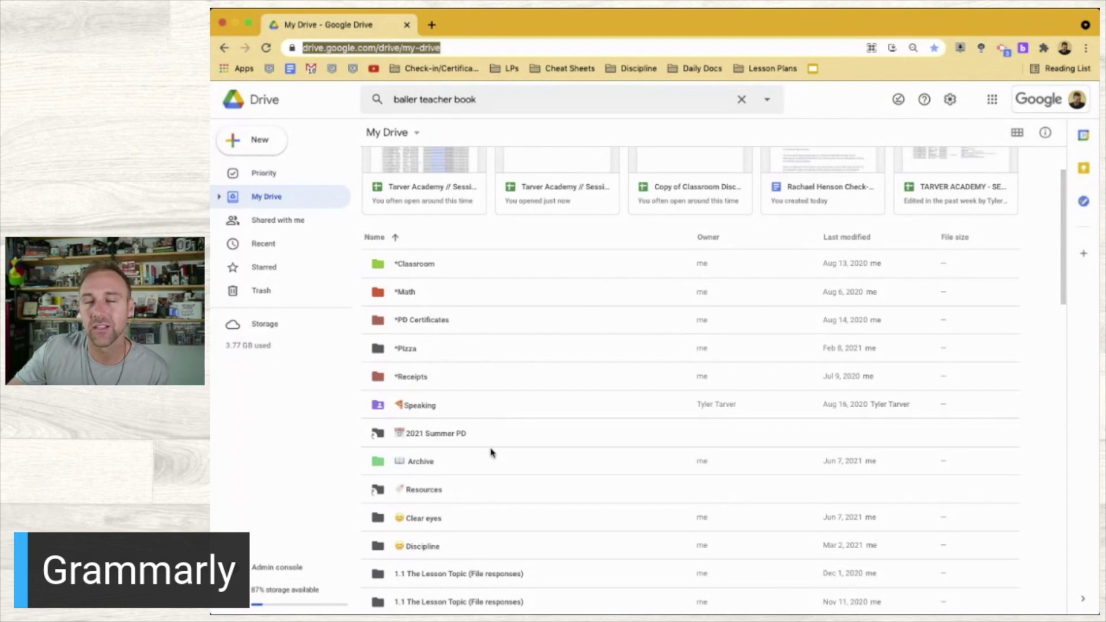
scroll(463, 477, "down", 15)
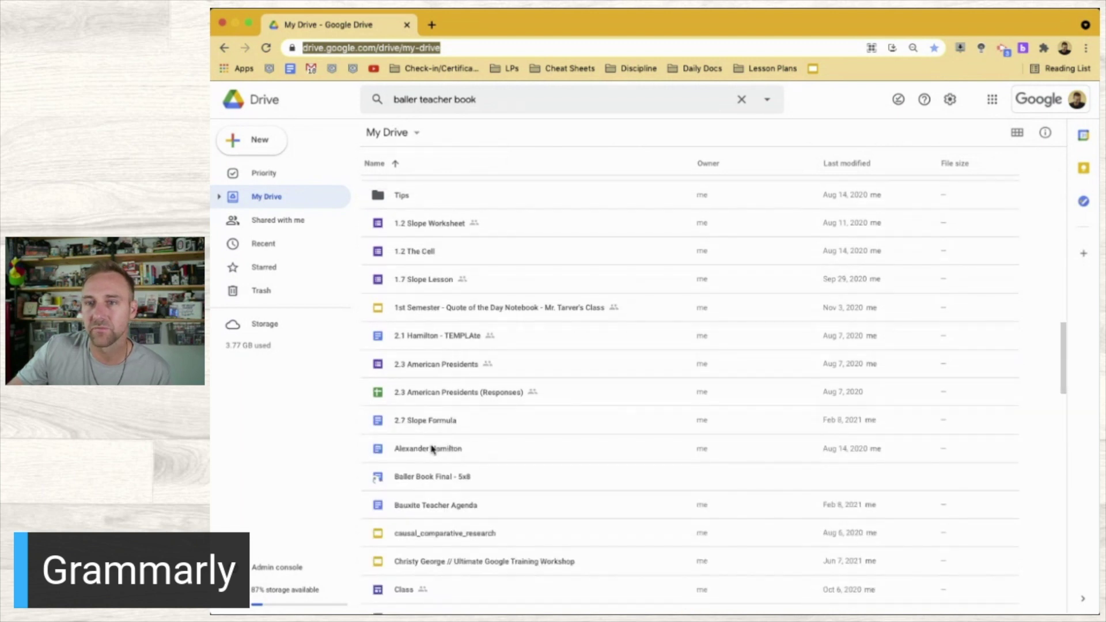
left_click(434, 448)
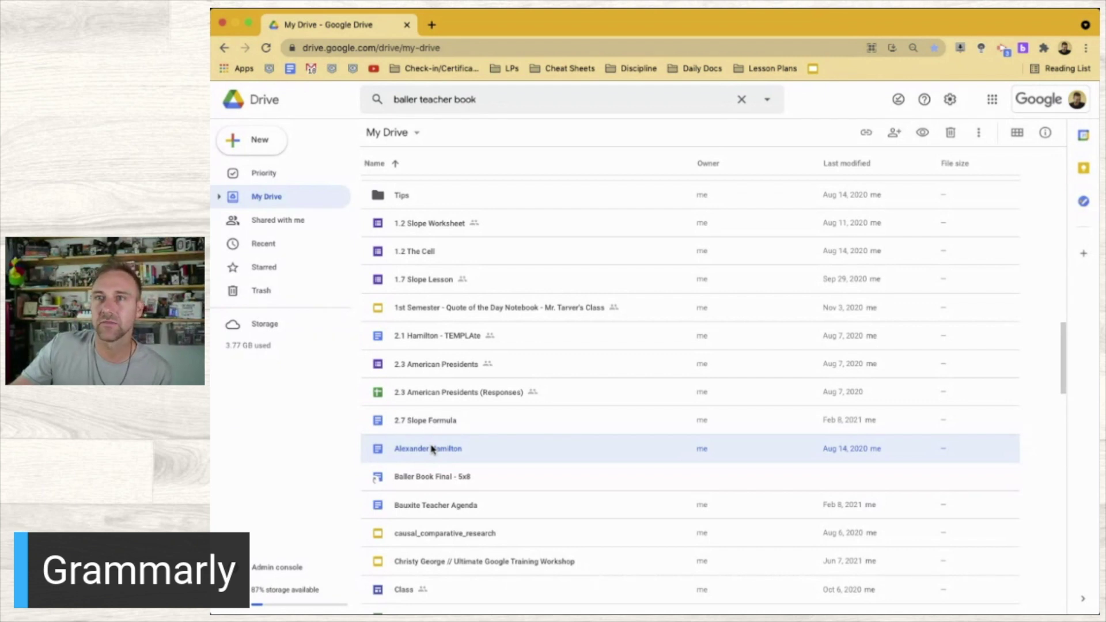
Open the Alexander Hamilton document and start a new blank browser tab
double_click(434, 448)
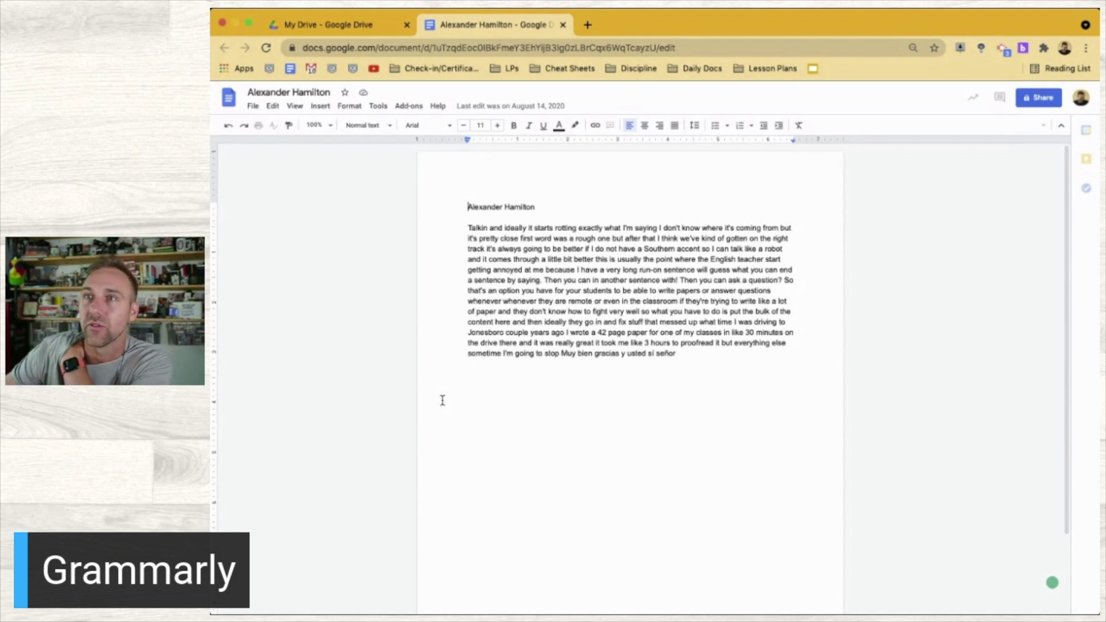
left_click(587, 24)
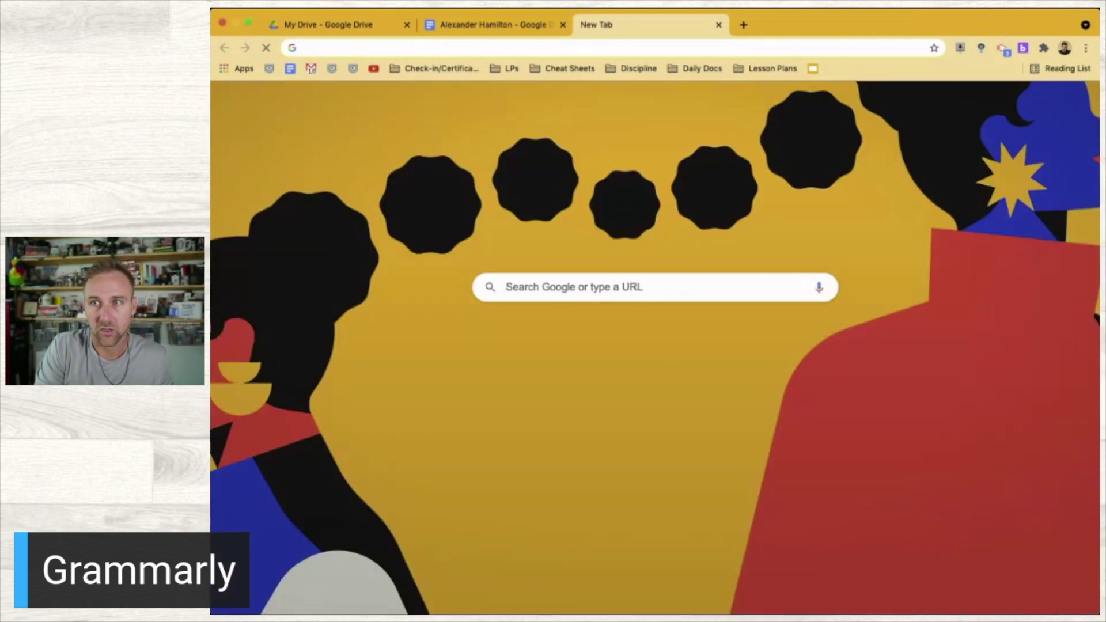
Search 'alexander hamiltom', bring up Wikipedia's Hamilton article, then return to the essay
type("alexander hamiltom")
key("Return")
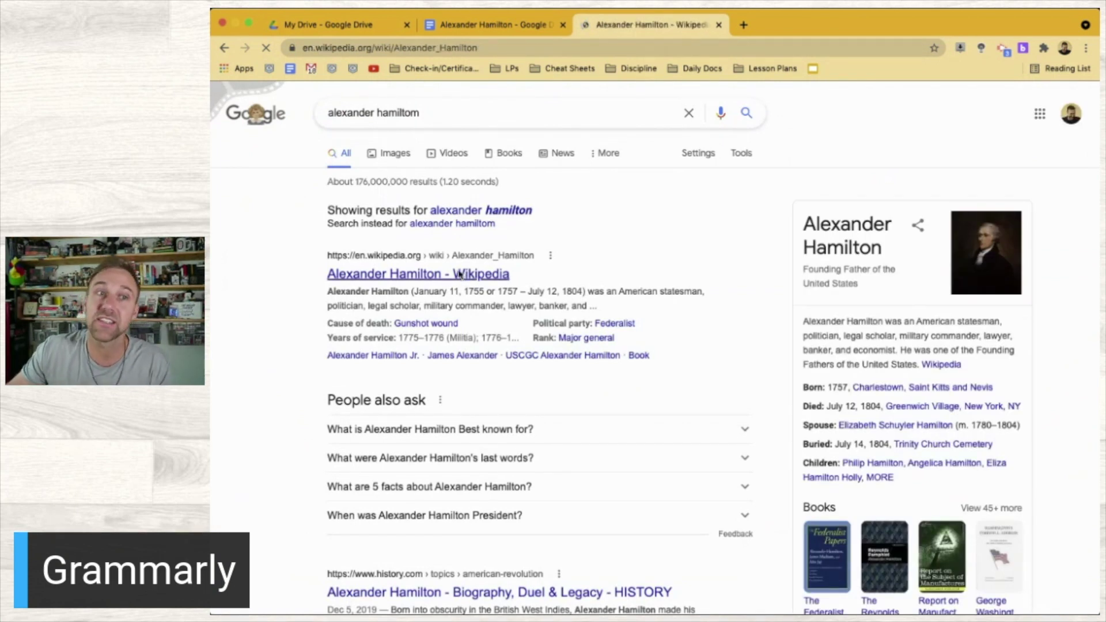
scroll(483, 372, "down", 3)
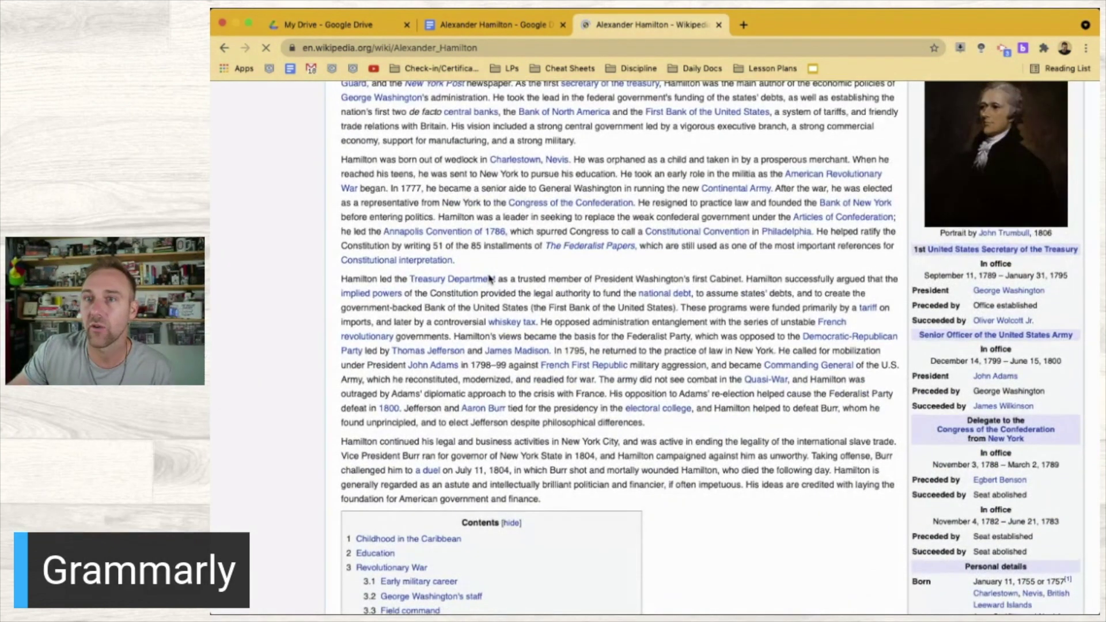
scroll(489, 279, "up", 3)
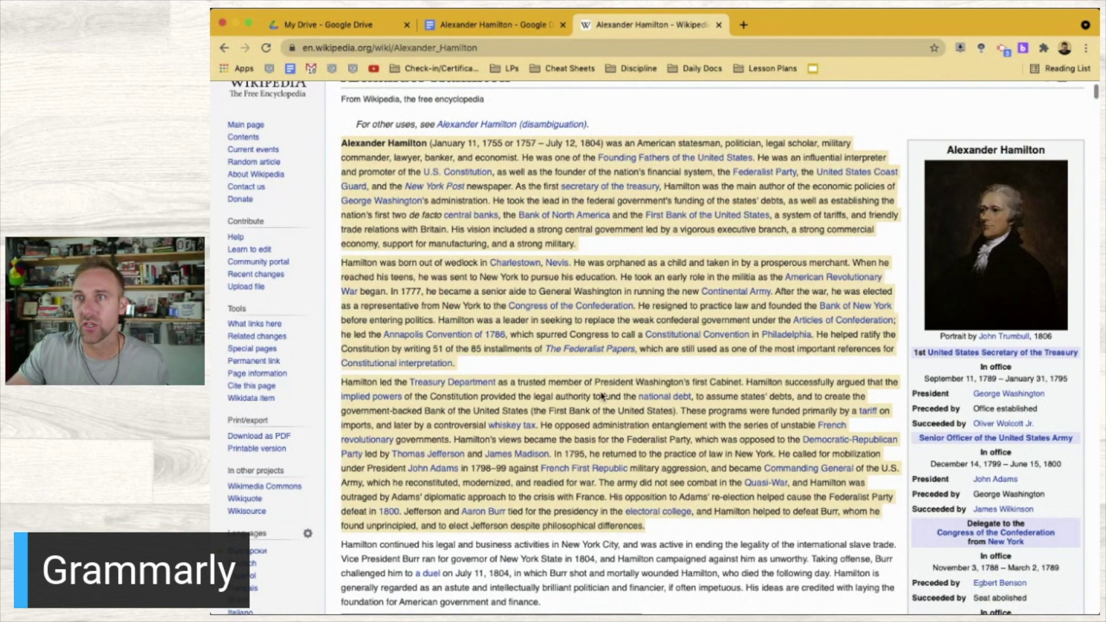
left_click(502, 25)
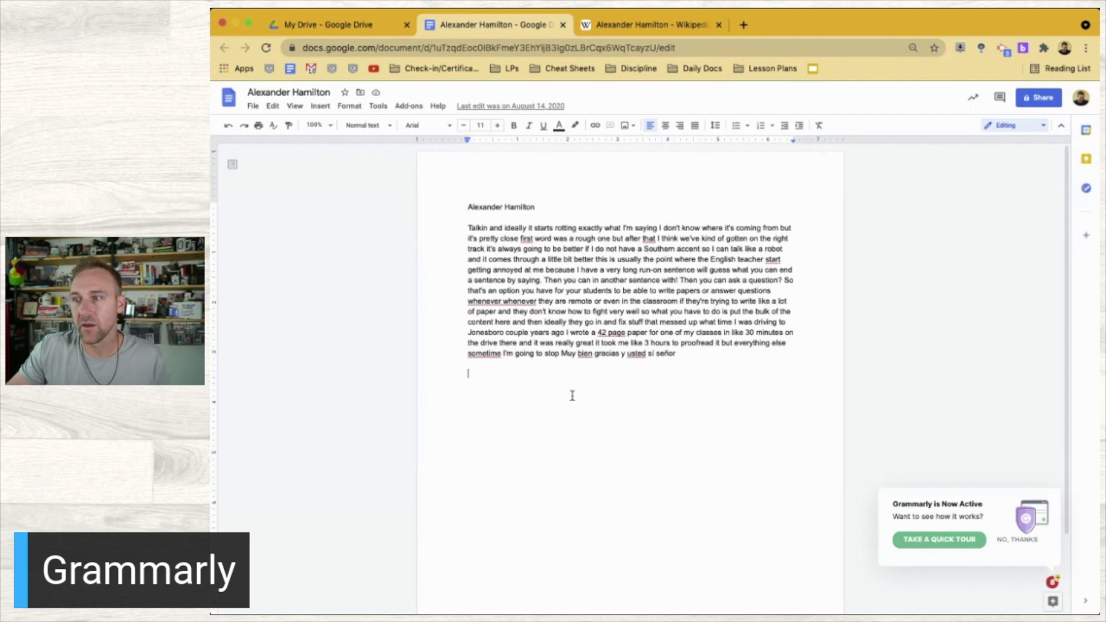
Paste the Wikipedia Hamilton passage below the essay and decline Grammarly's quick tour
key("super+v")
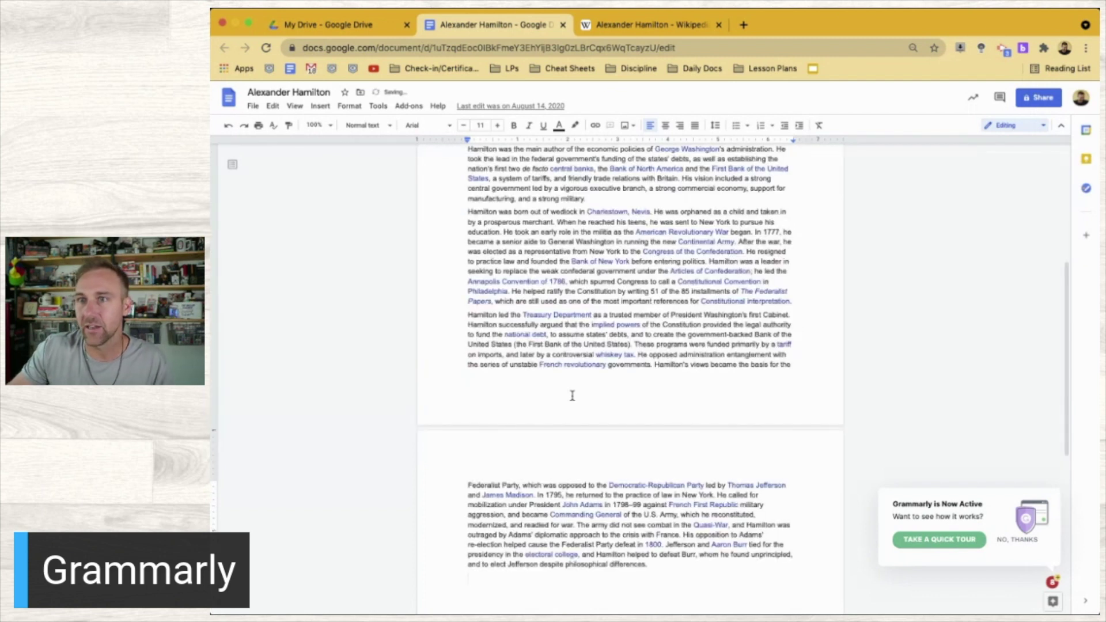
scroll(572, 395, "up", 5)
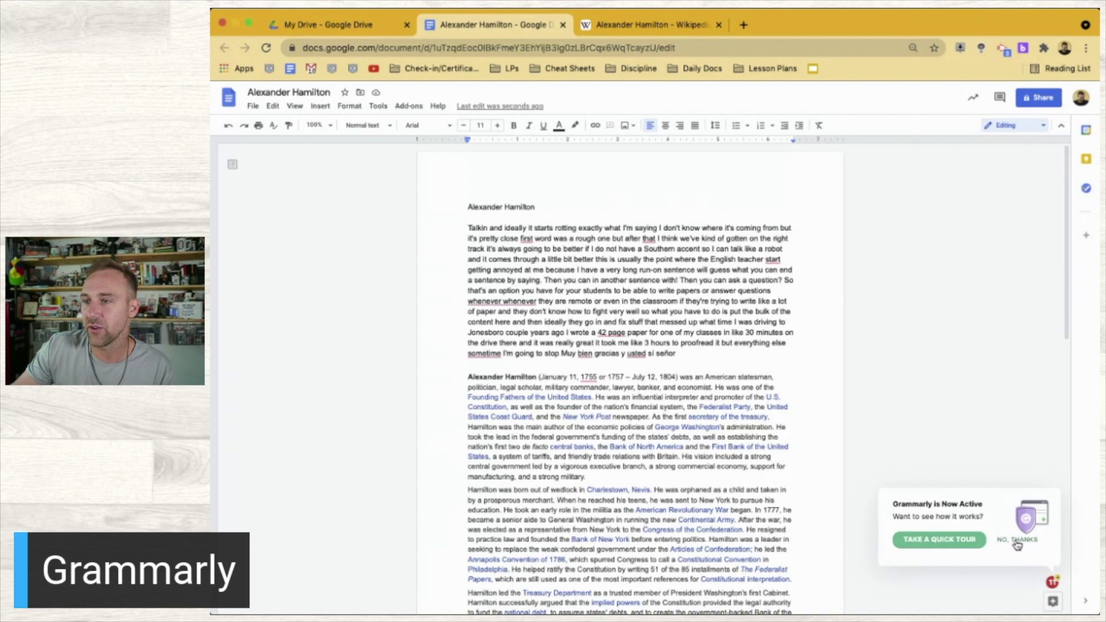
left_click(1017, 540)
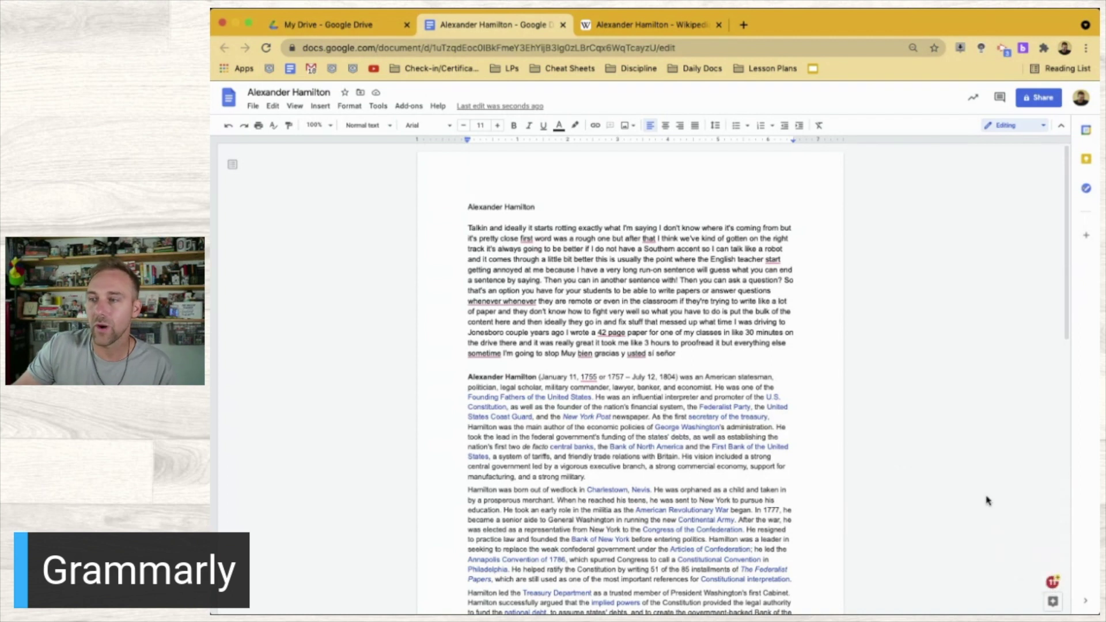
mouse_move(1051, 590)
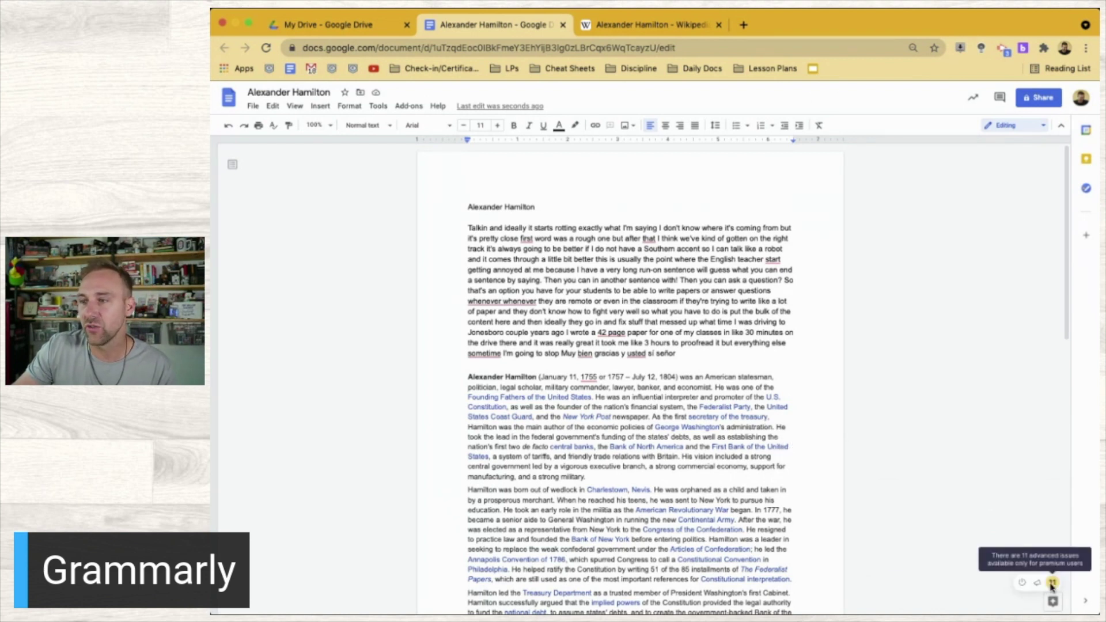
left_click(1051, 583)
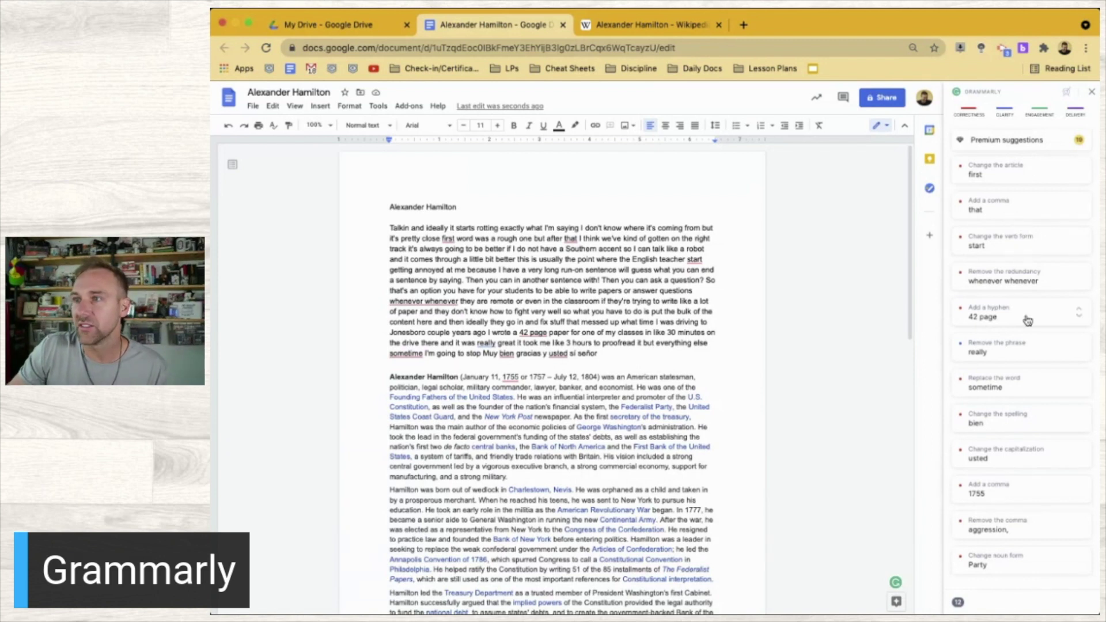
left_click(1000, 360)
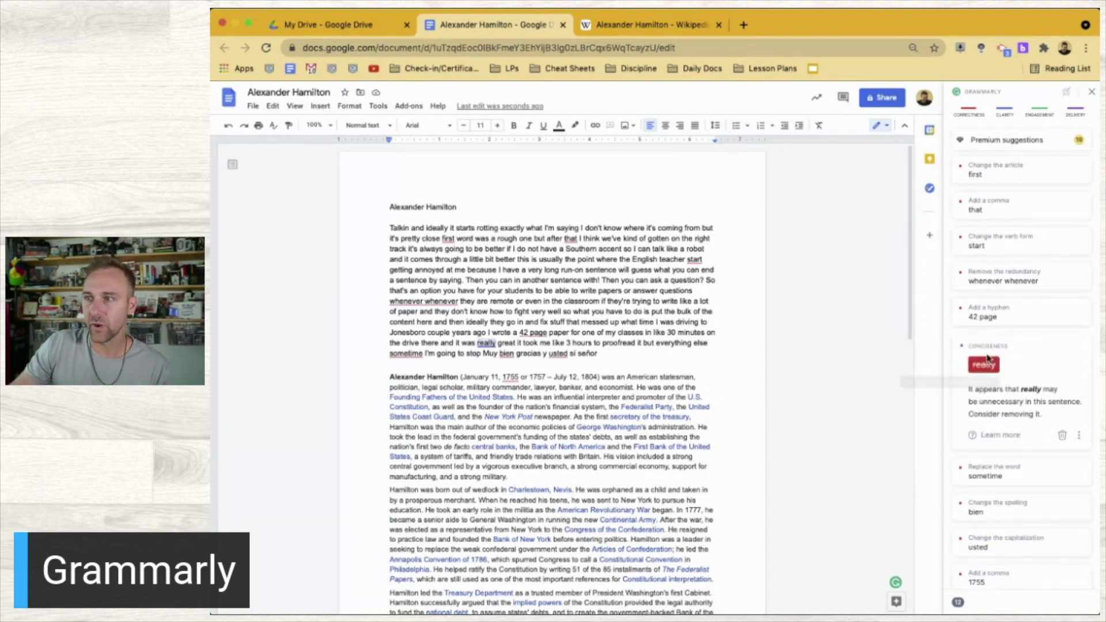
left_click(1007, 512)
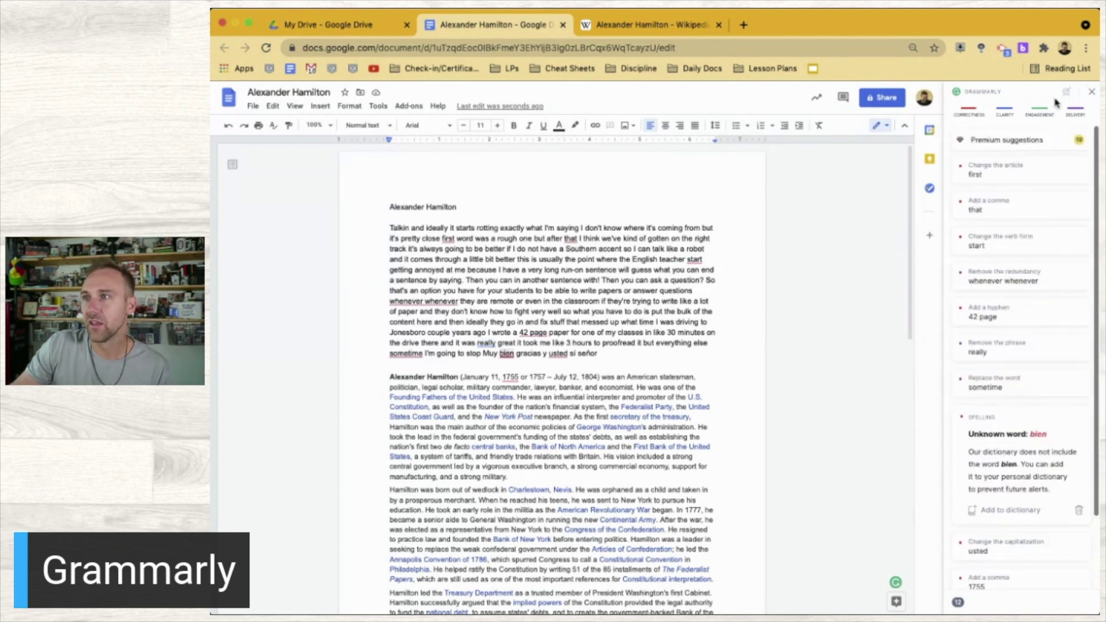
left_click(1091, 93)
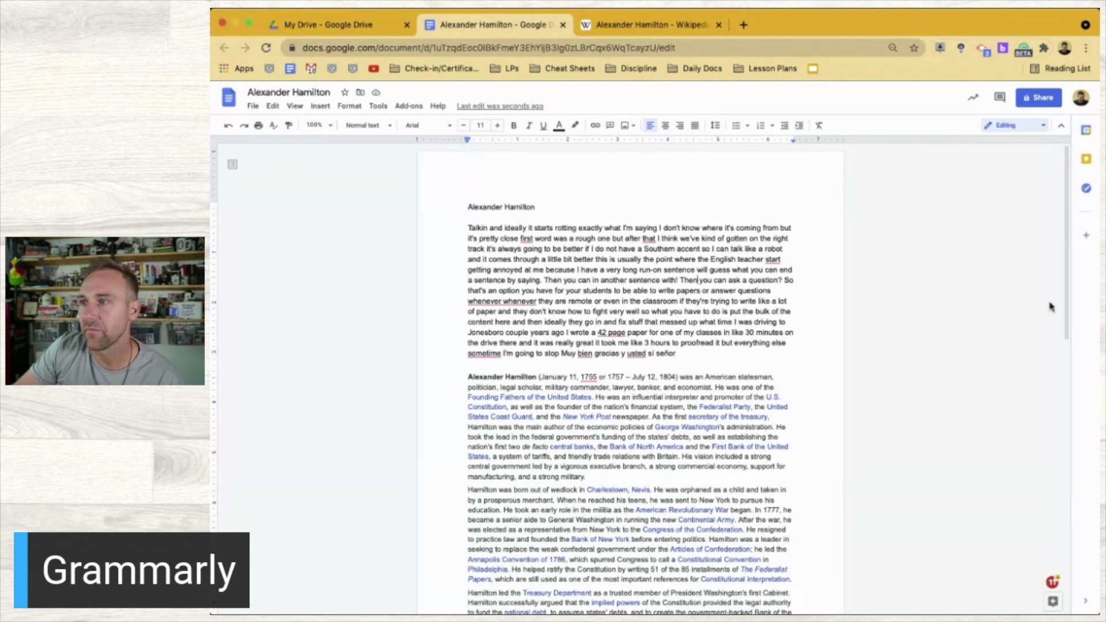
left_click(266, 48)
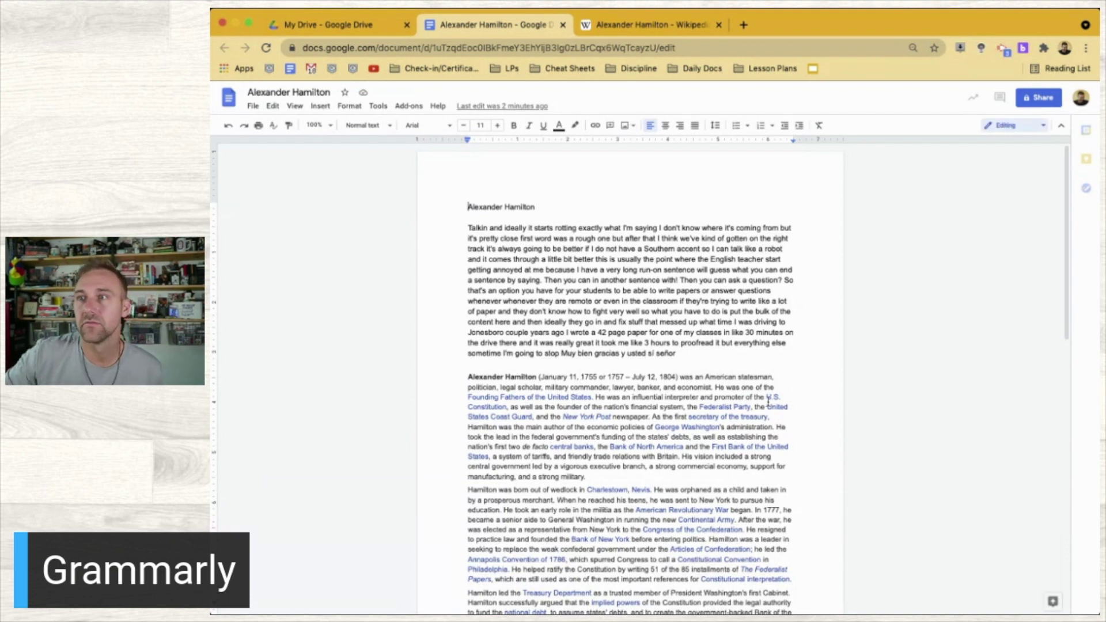
scroll(768, 401, "down", 3)
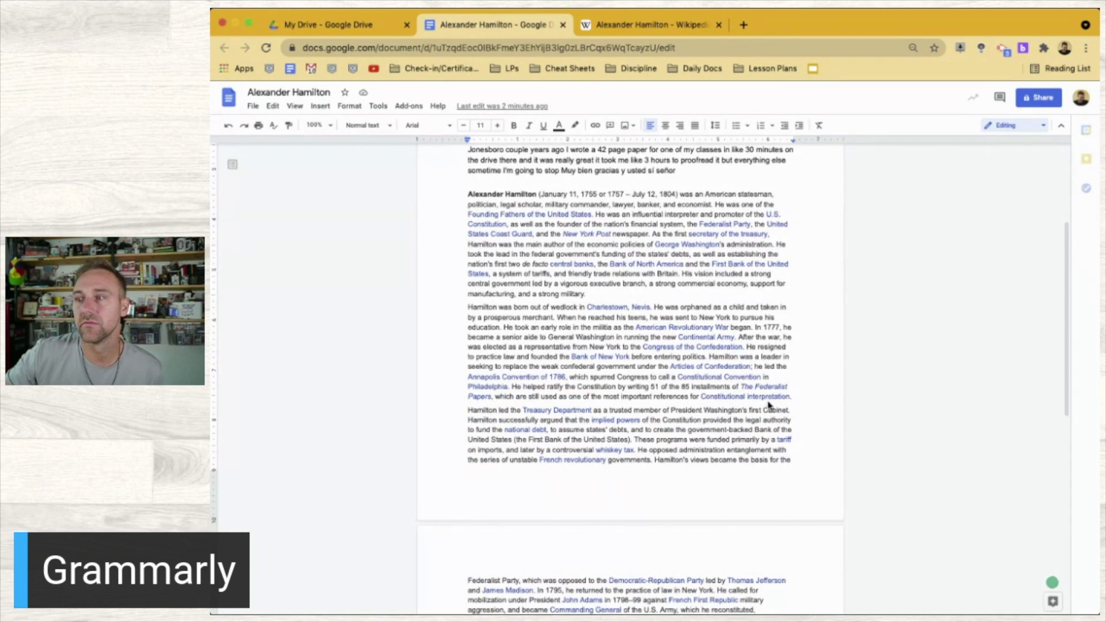
scroll(767, 401, "down", 2)
scroll(768, 402, "up", 4)
scroll(767, 401, "up", 1)
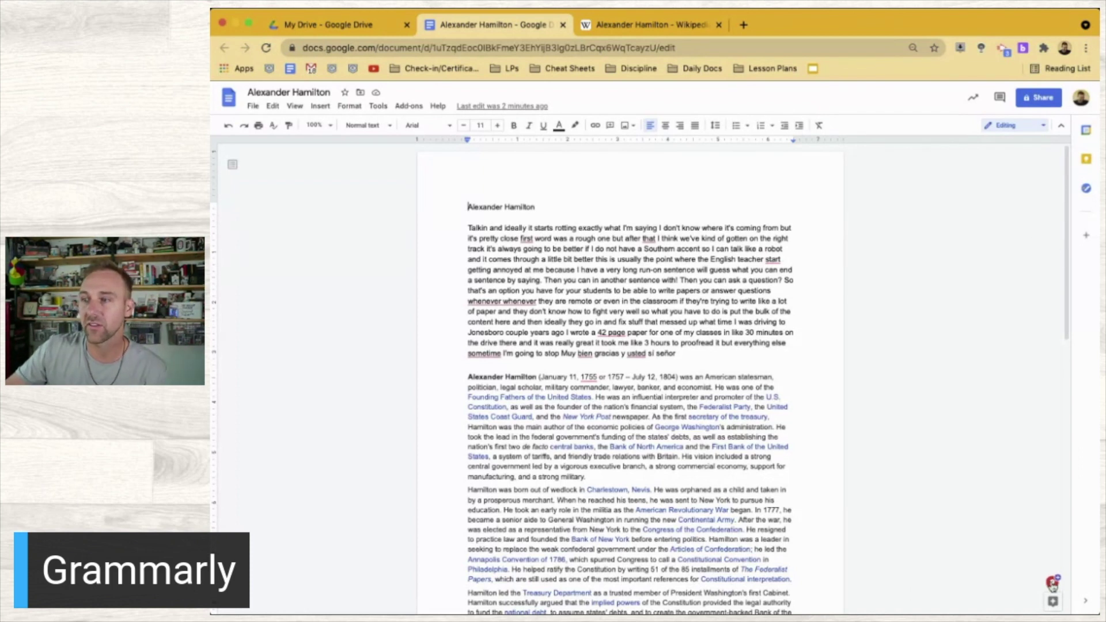
Accept Grammarly's article fix so the essay reads 'pretty close the first word'
left_click(1052, 583)
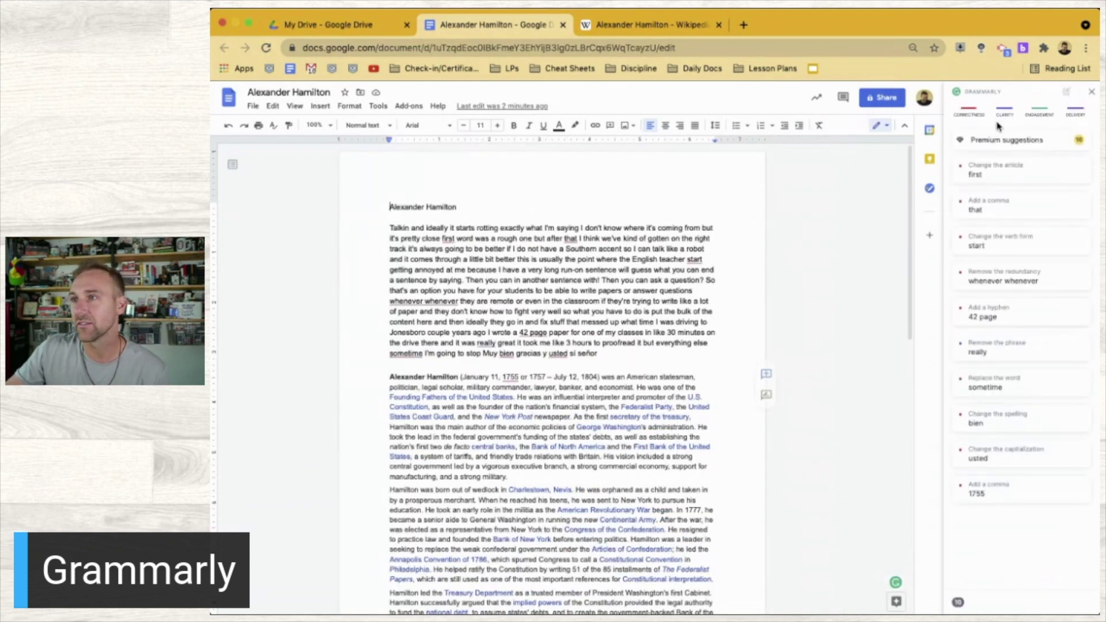
left_click(1007, 174)
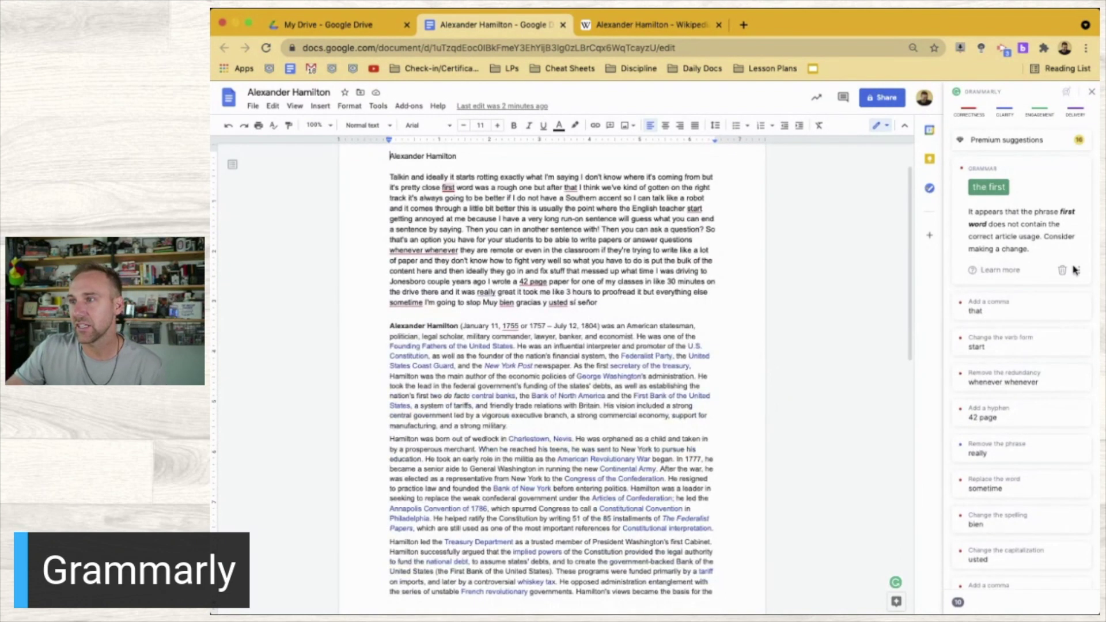
left_click(1080, 270)
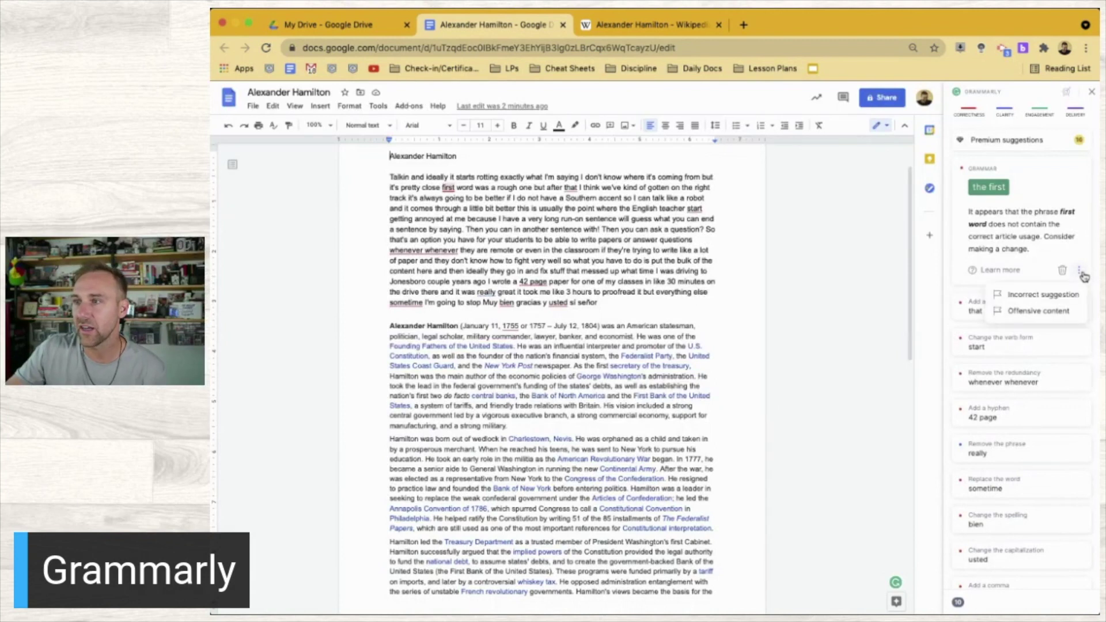
left_click(1046, 236)
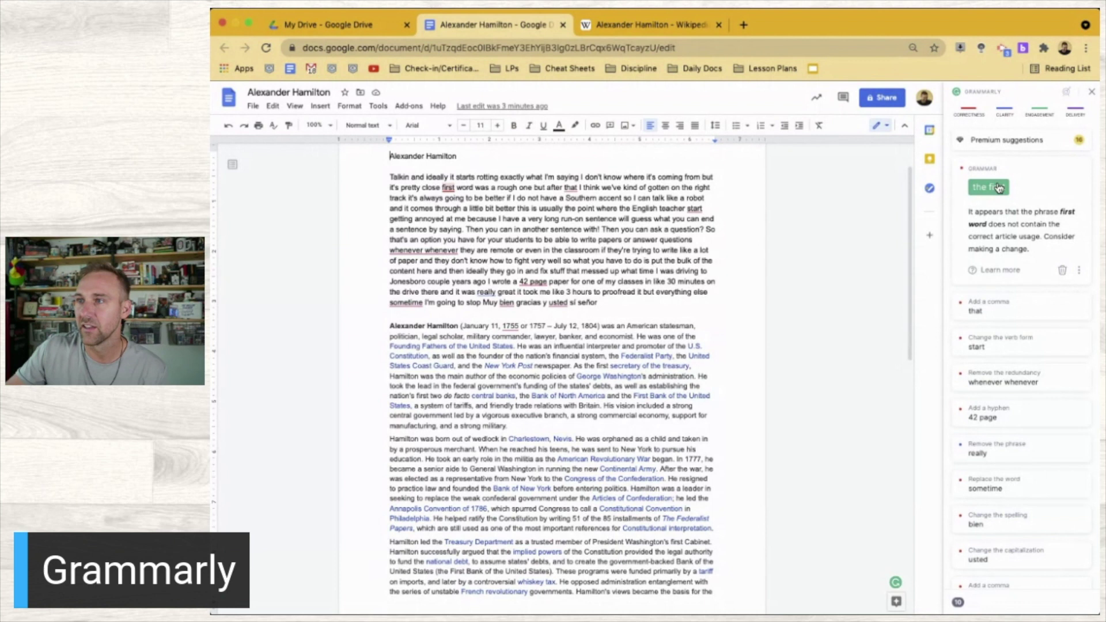
left_click(999, 188)
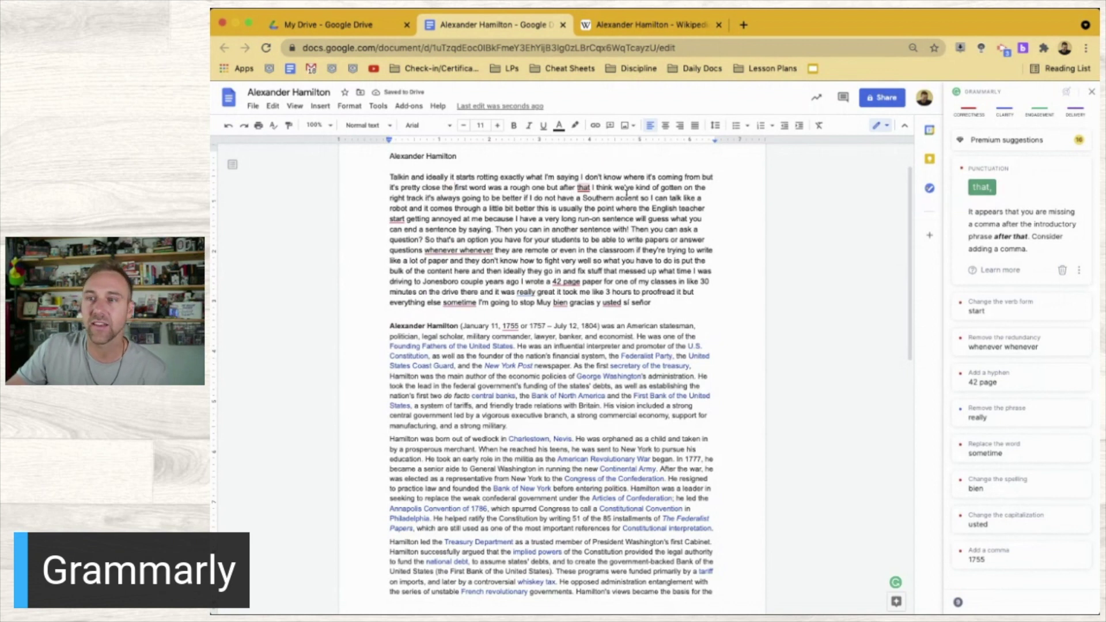
Accept comma after 'that', 'starts', single 'whenever', '42-page', removed 'really', and 'sometimes'
left_click(991, 188)
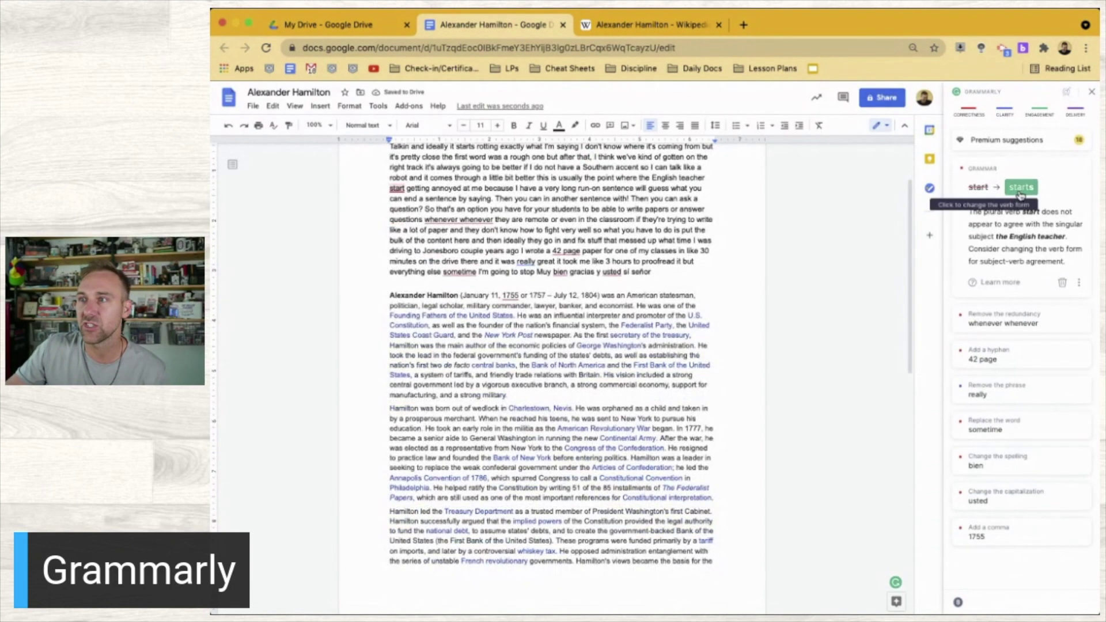
left_click(1019, 193)
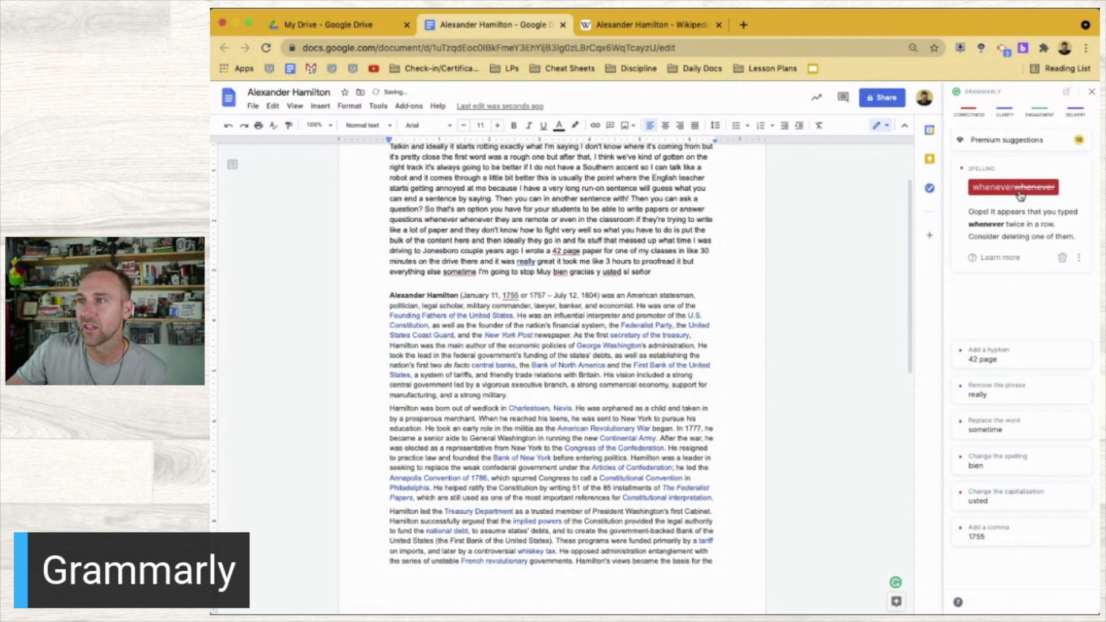
left_click(1015, 189)
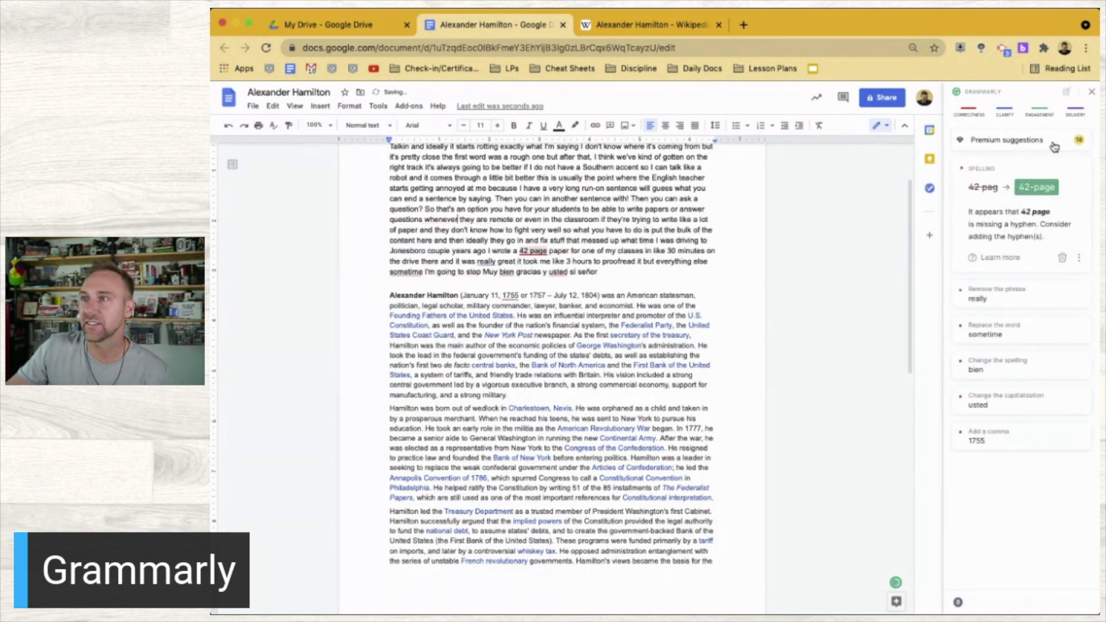
left_click(1036, 190)
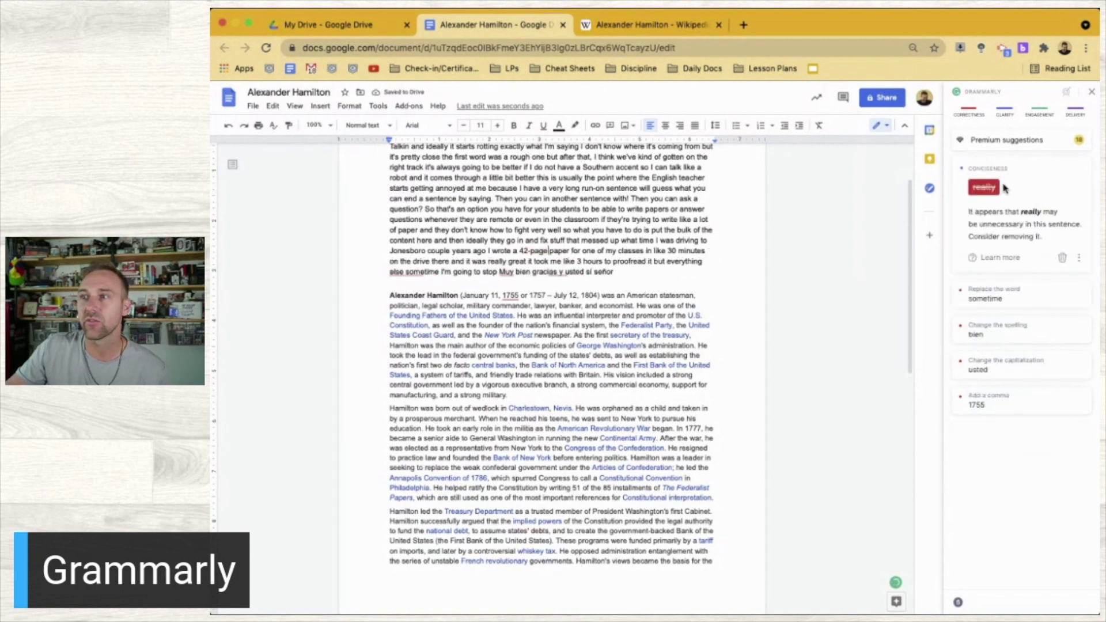
left_click(983, 189)
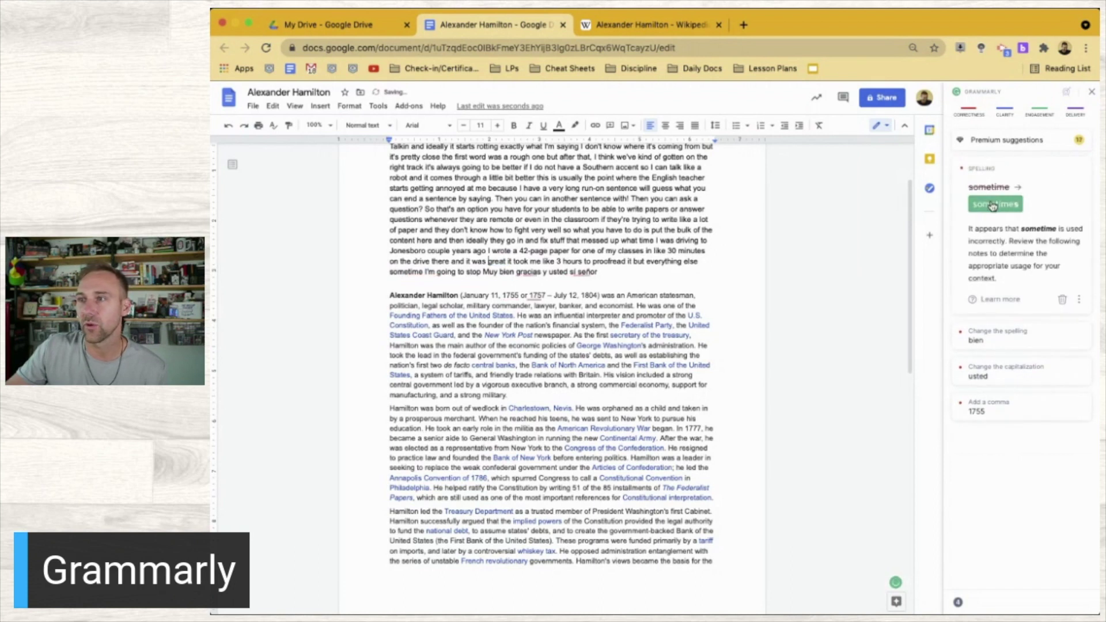
left_click(992, 205)
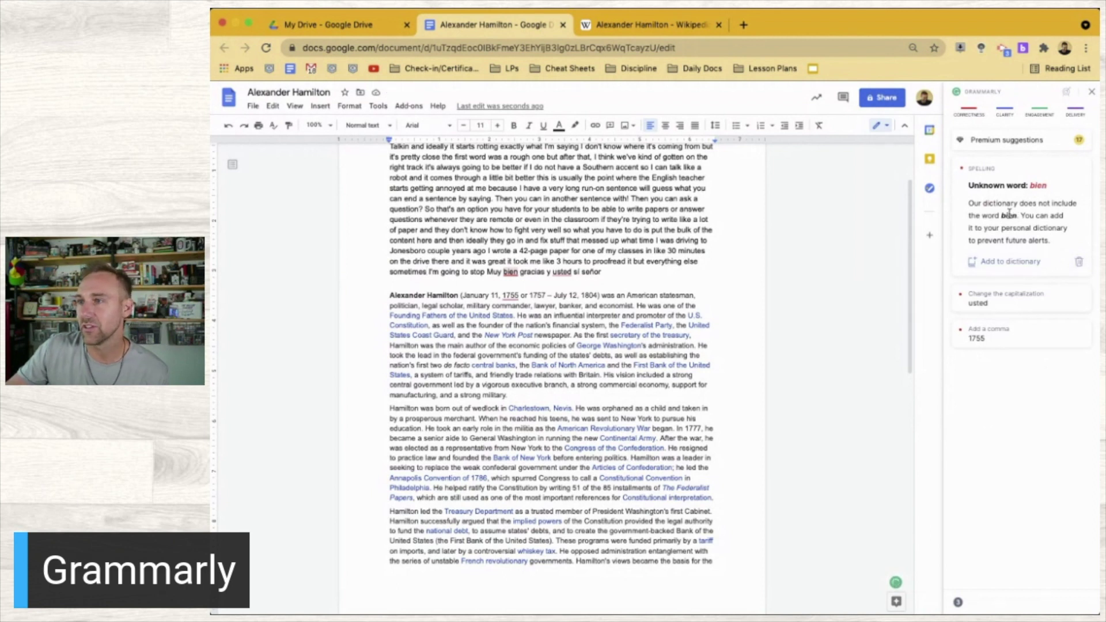
Capitalize 'usted' to 'Usted' and expand the Premium suggestions list
left_click(1009, 294)
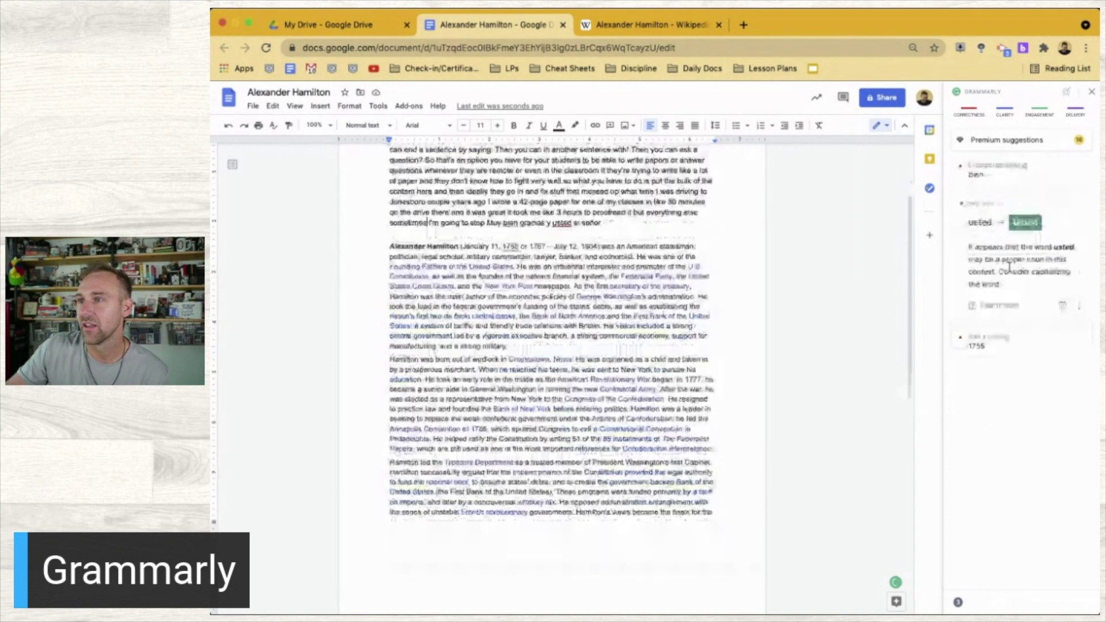
left_click(1024, 226)
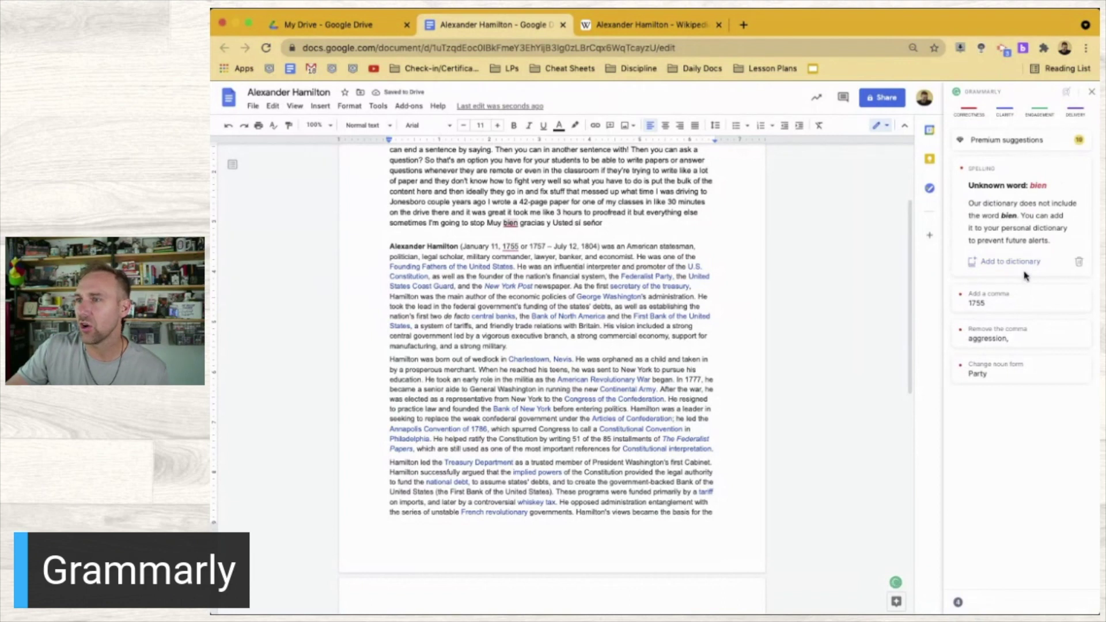
left_click(1032, 144)
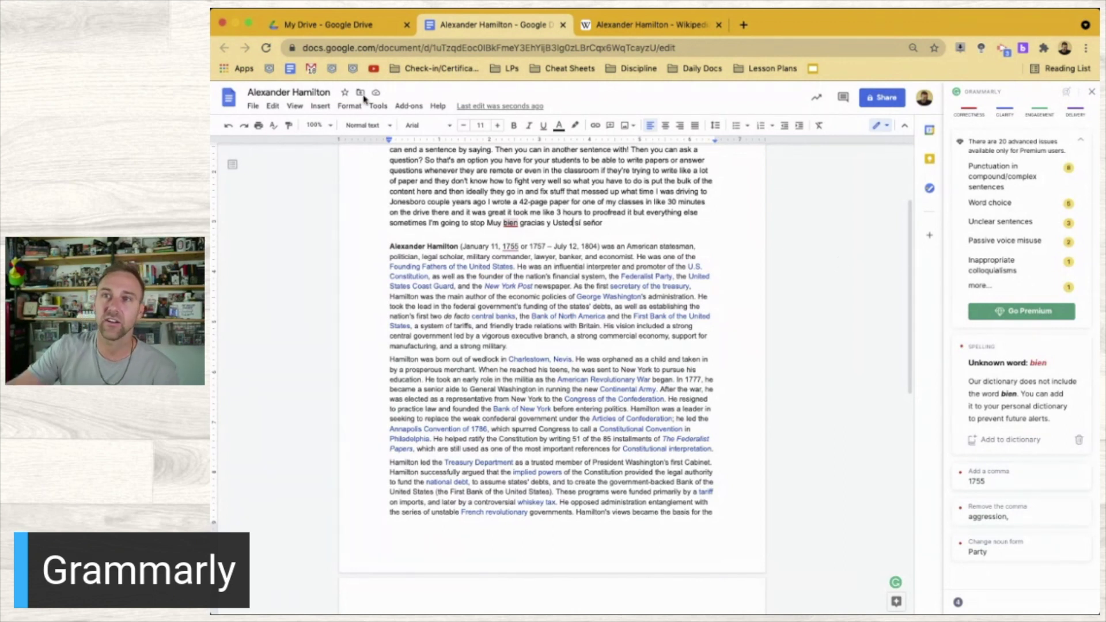
Run the Docs spelling and grammar check on the Hamilton essay, see 'Document looks good', and close the panel
left_click(382, 107)
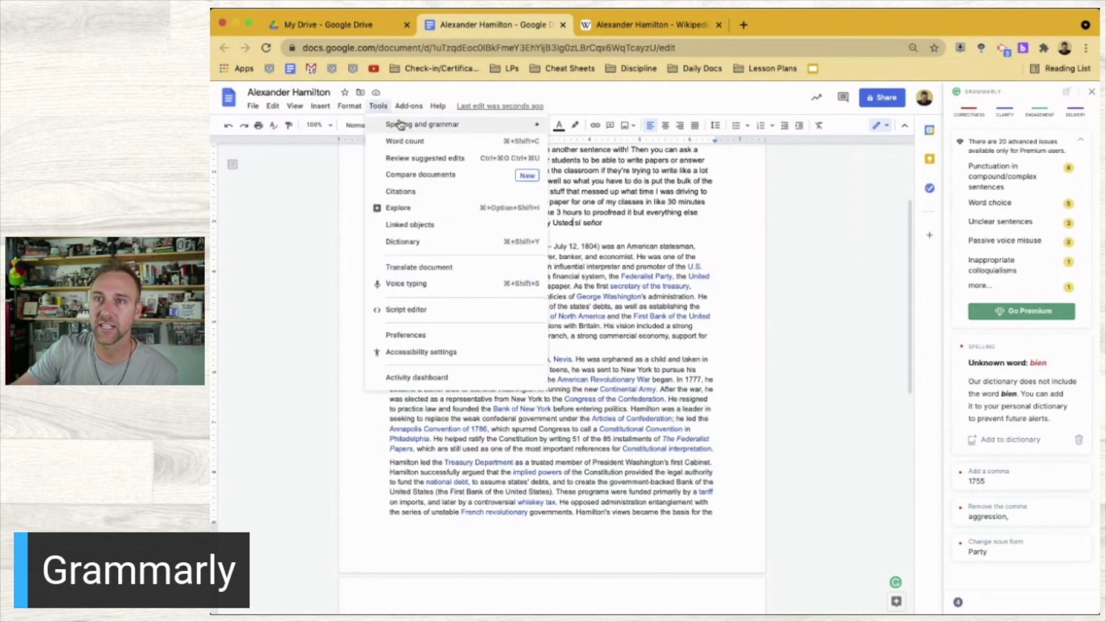
mouse_move(395, 123)
left_click(613, 129)
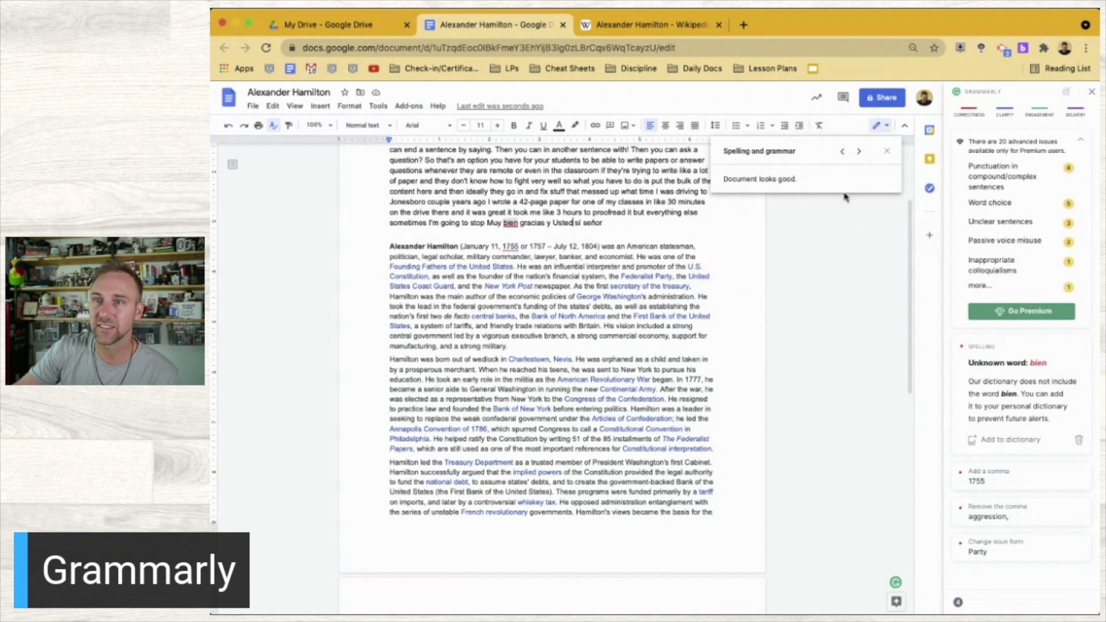
left_click(886, 151)
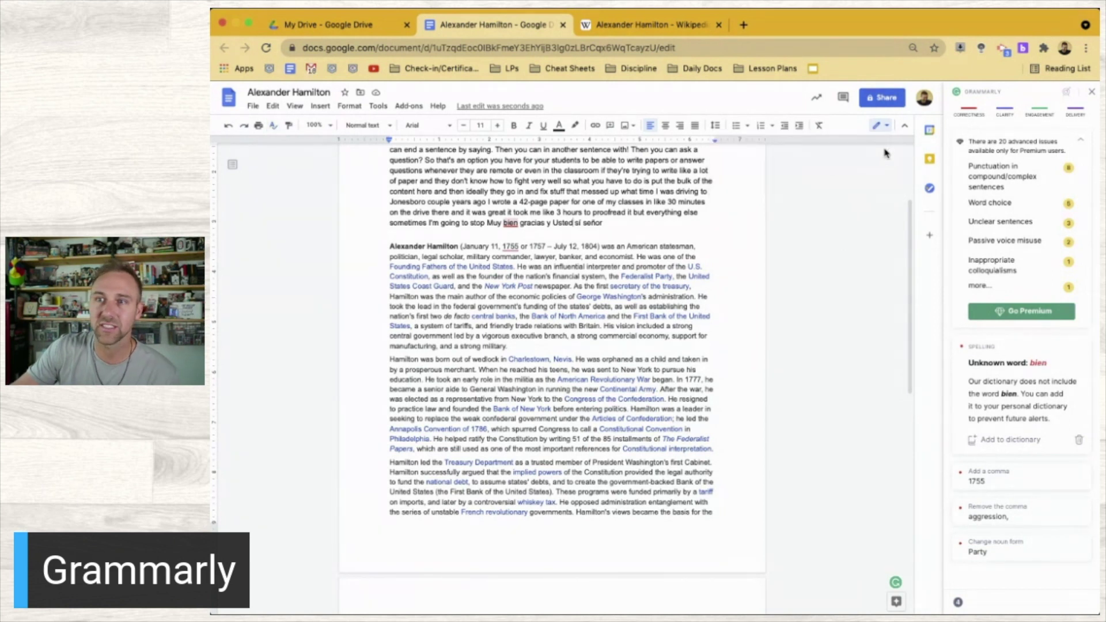
scroll(641, 262, "up", 3)
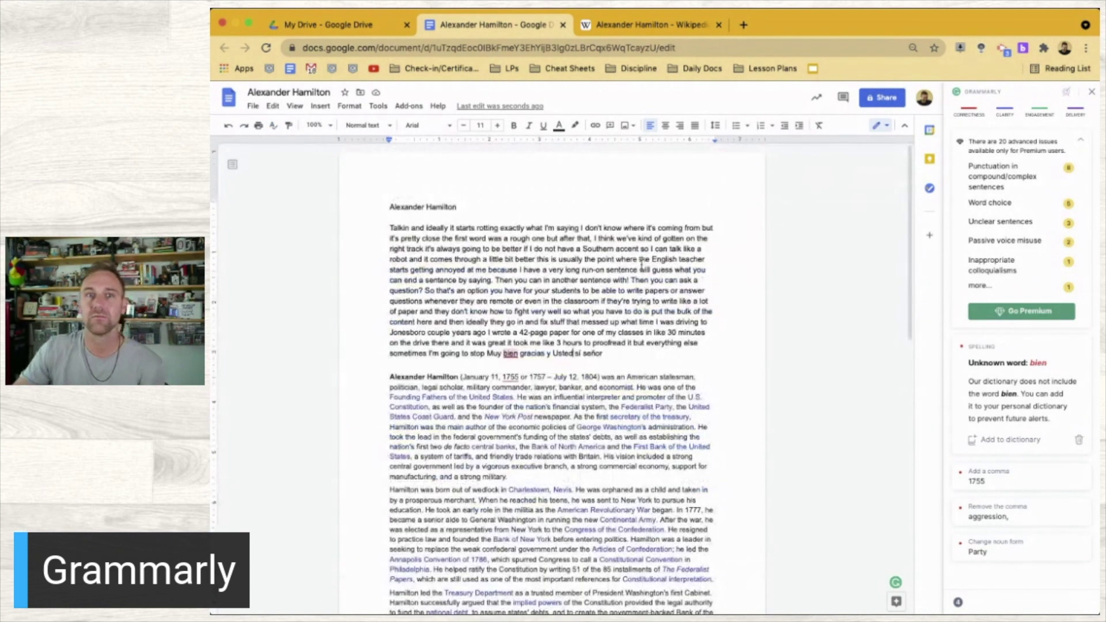
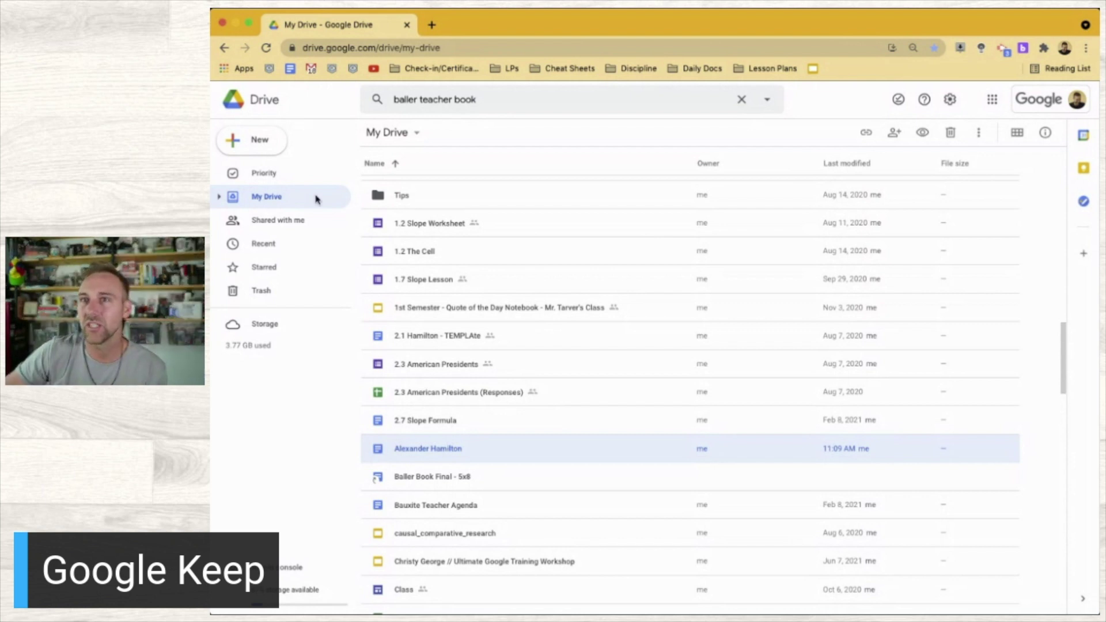
Open keep.google.com in a new Chrome tab, then open another empty tab
left_click(431, 26)
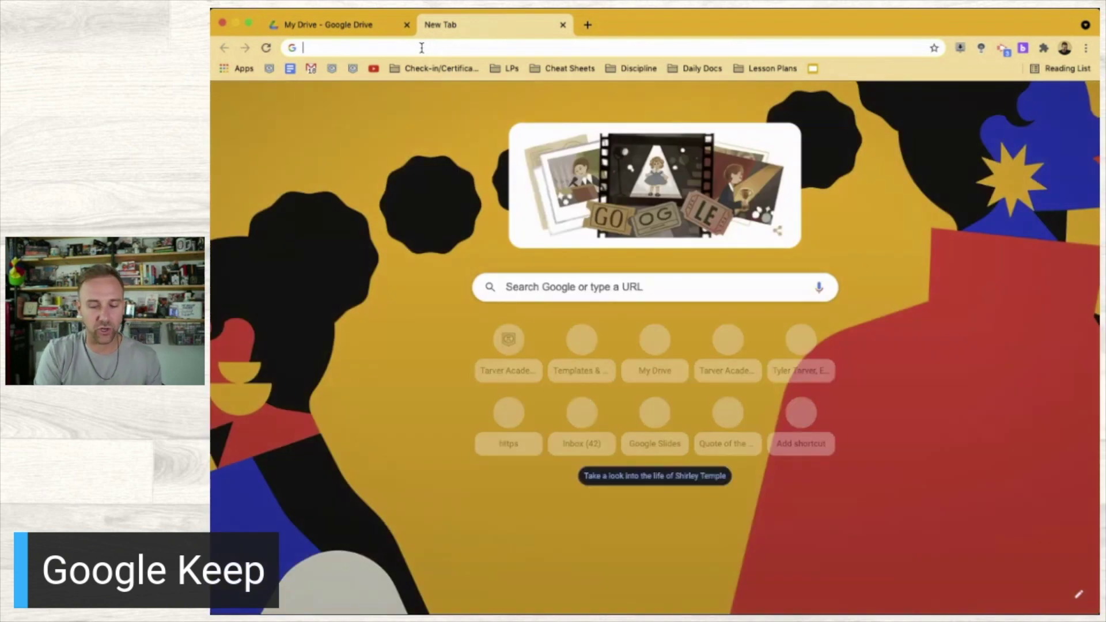
type("keep.goo")
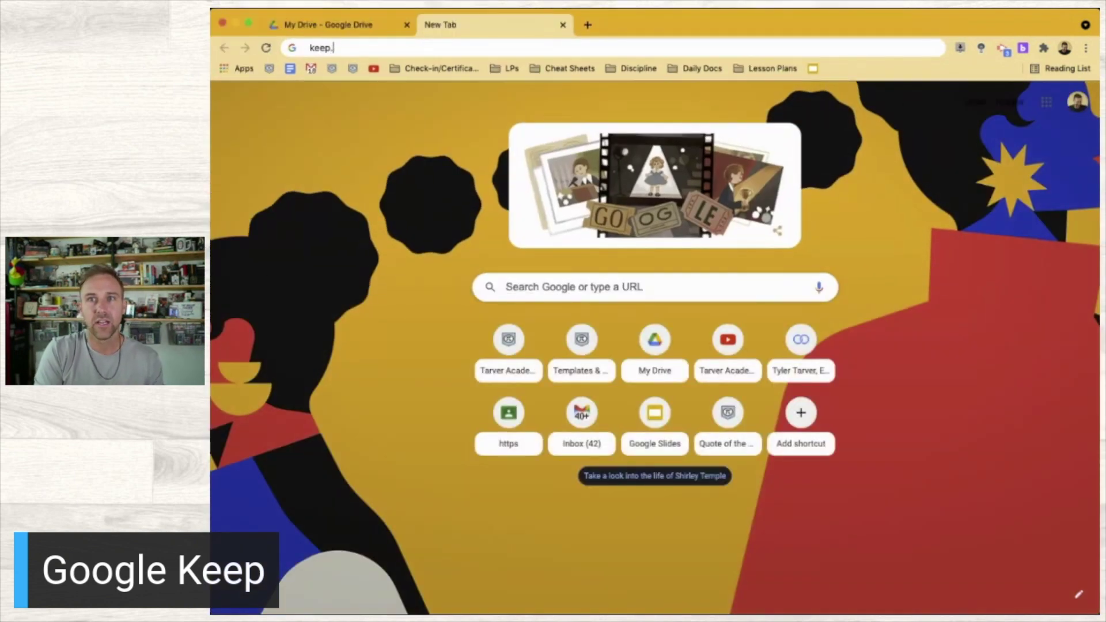
type("g")
key("Return")
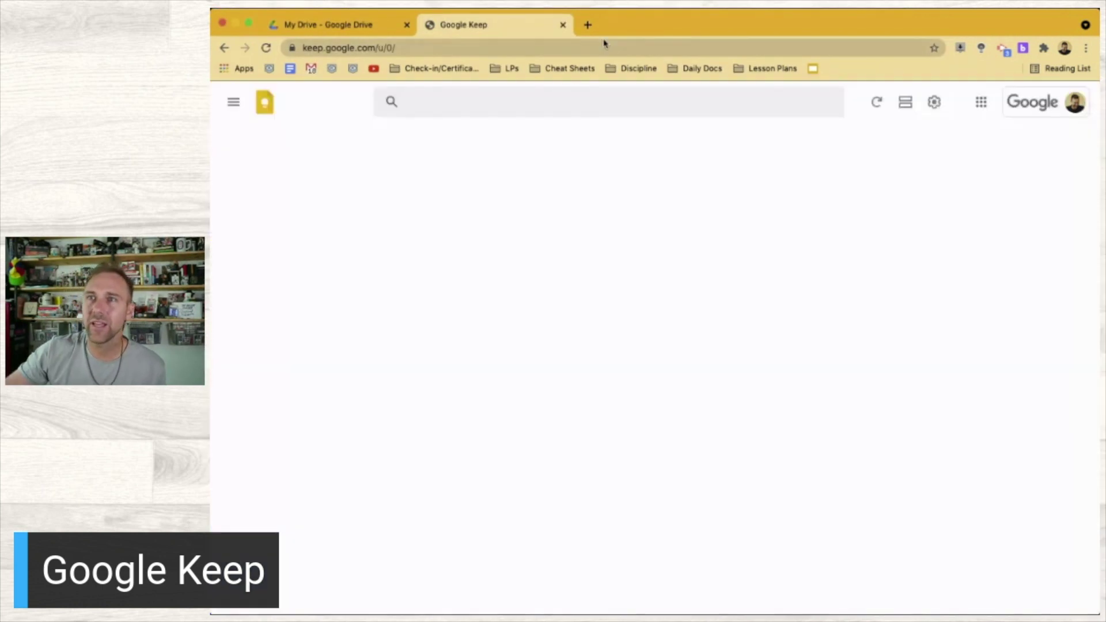
left_click(588, 25)
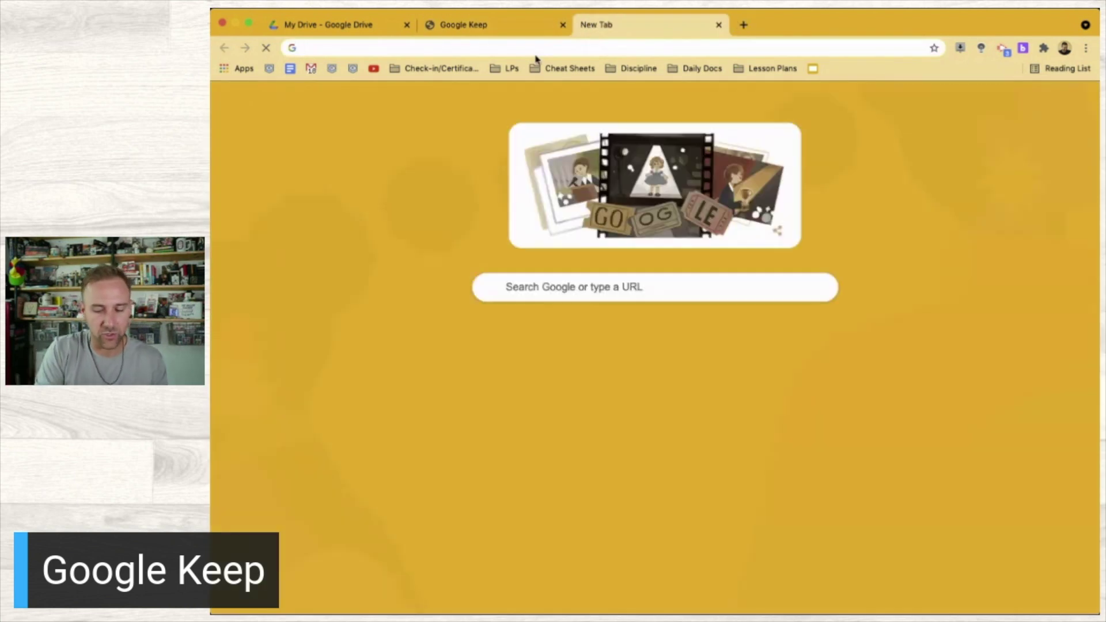
Reach the Chrome Web Store via a Google search and search it for 'keep'
type("gogole chro")
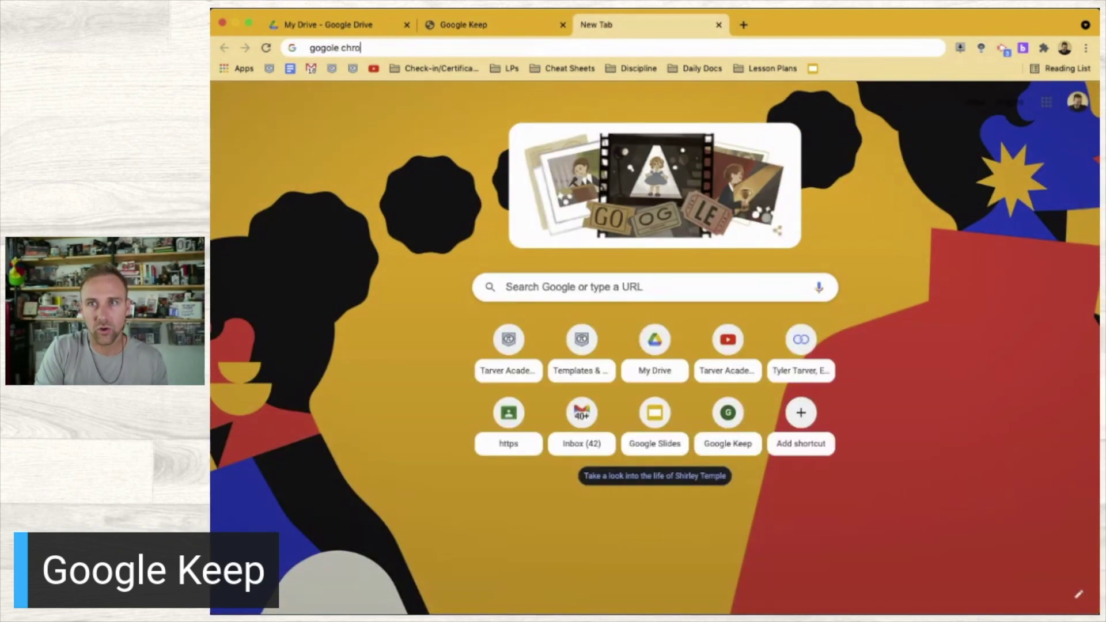
type("me store")
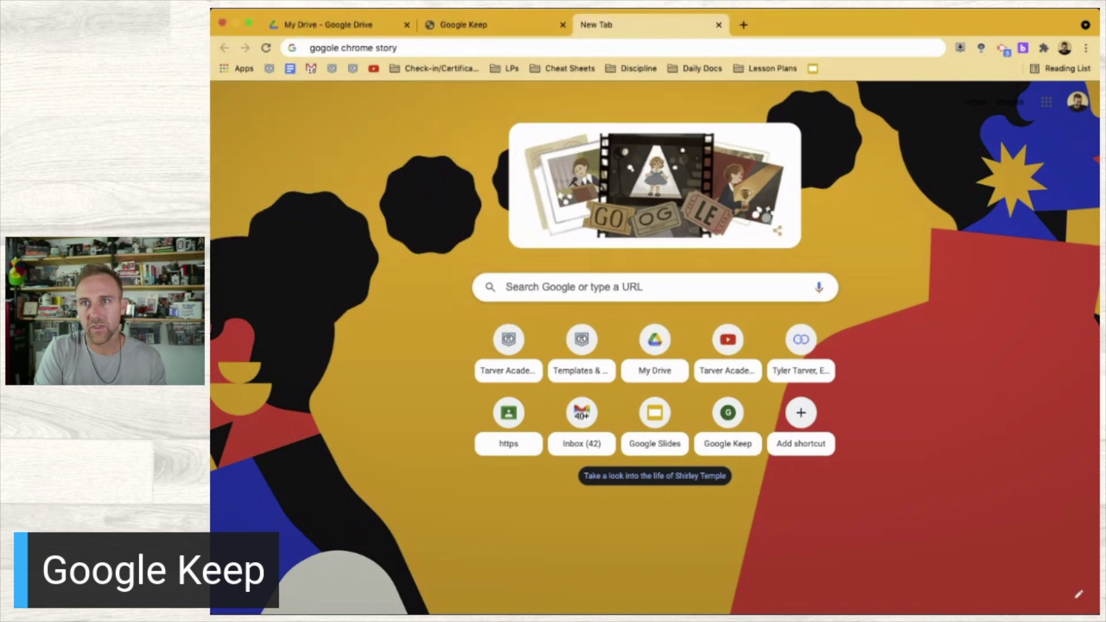
key("Return")
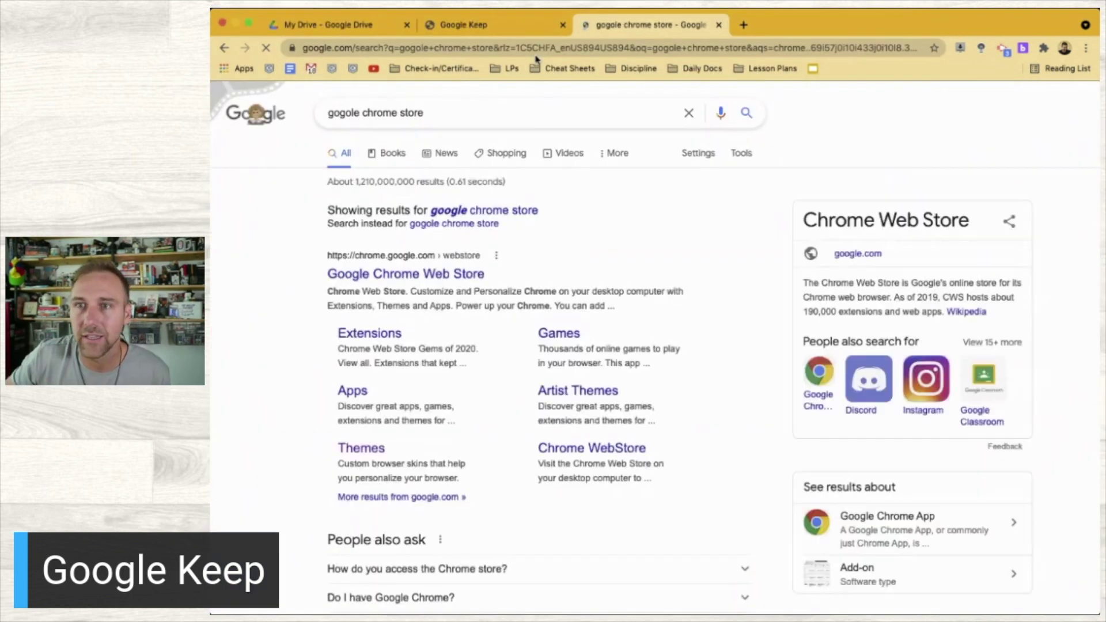
left_click(450, 276)
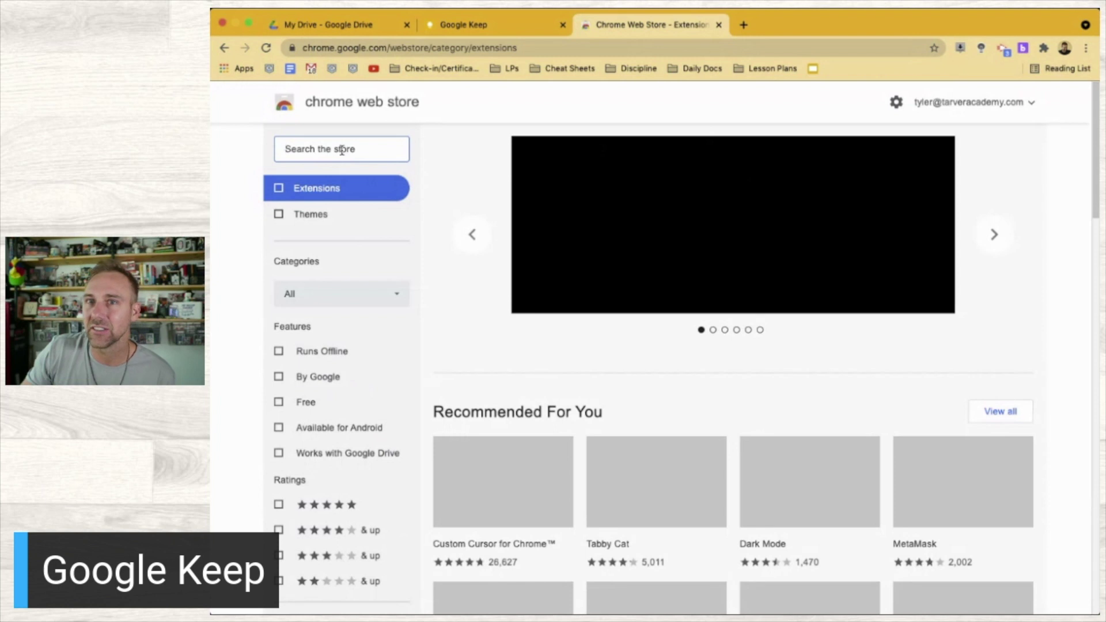
left_click(342, 149)
type("keep")
key("Return")
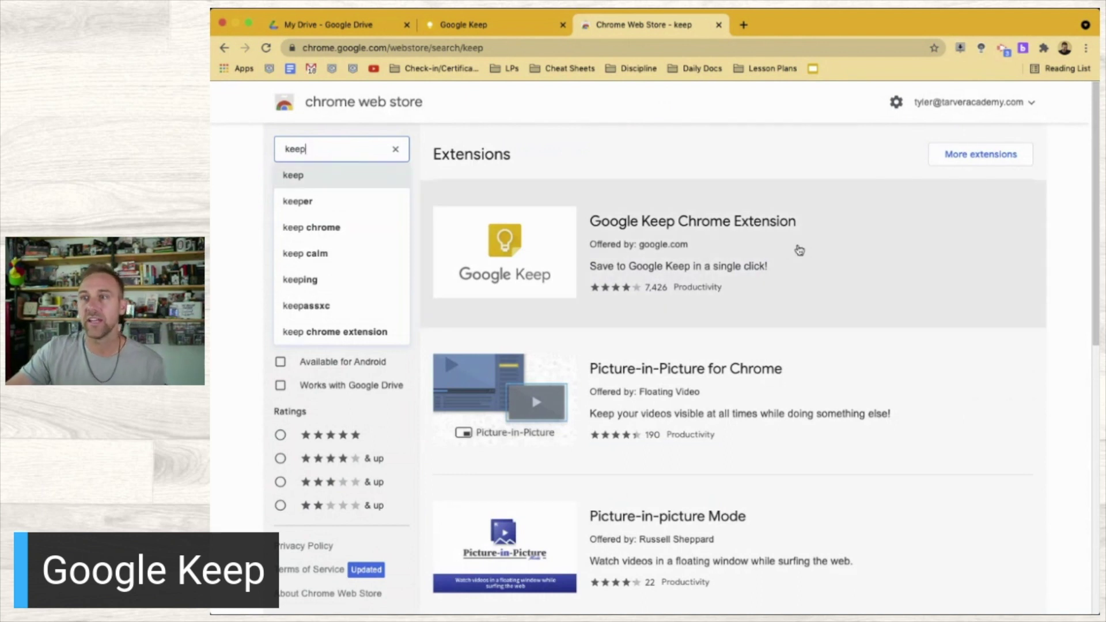
left_click(799, 250)
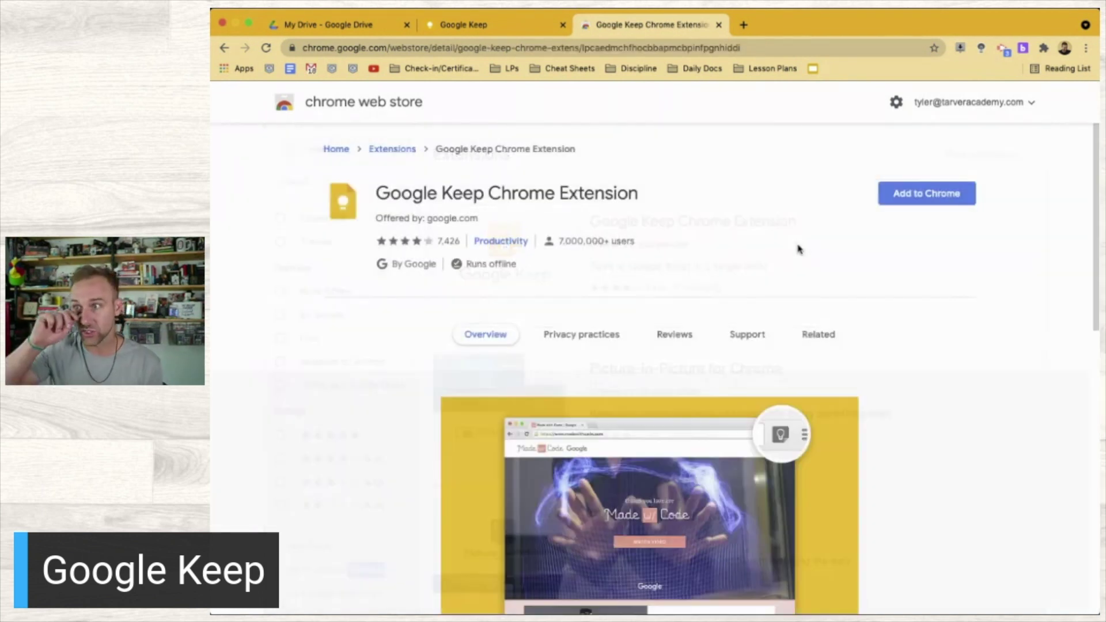
Add the Google Keep Chrome Extension to Chrome and open its Manage extension page
left_click(892, 202)
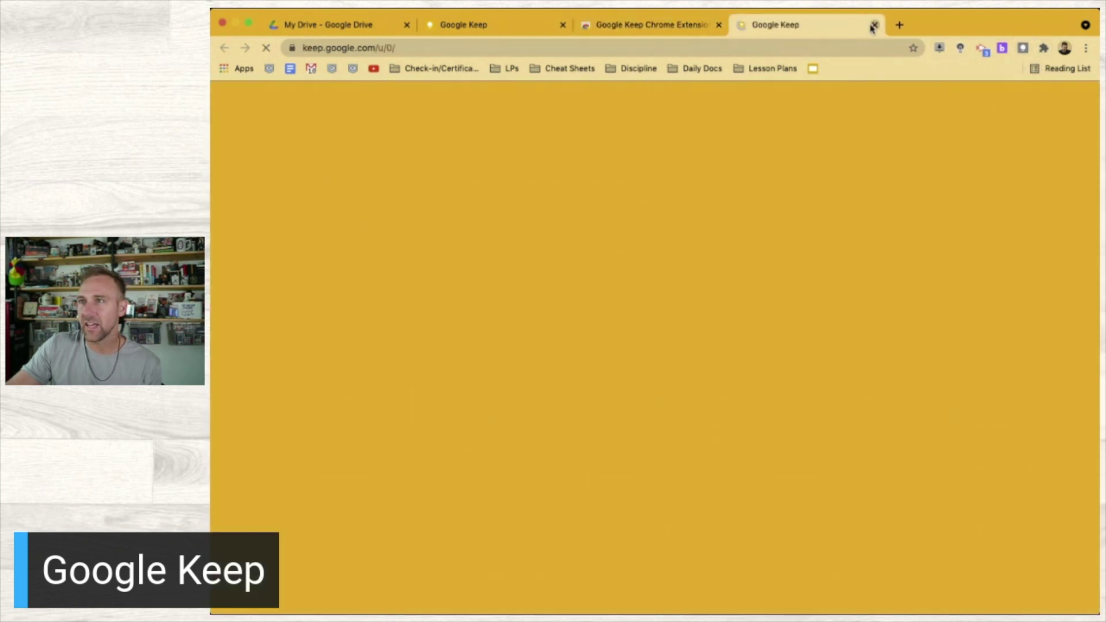
left_click(872, 25)
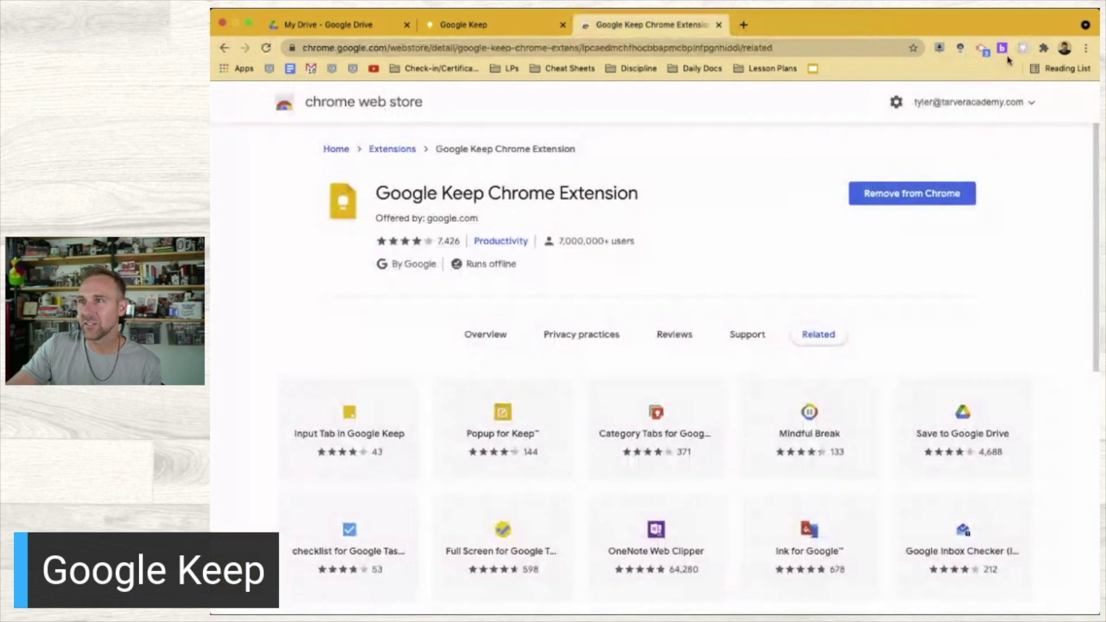
right_click(1022, 53)
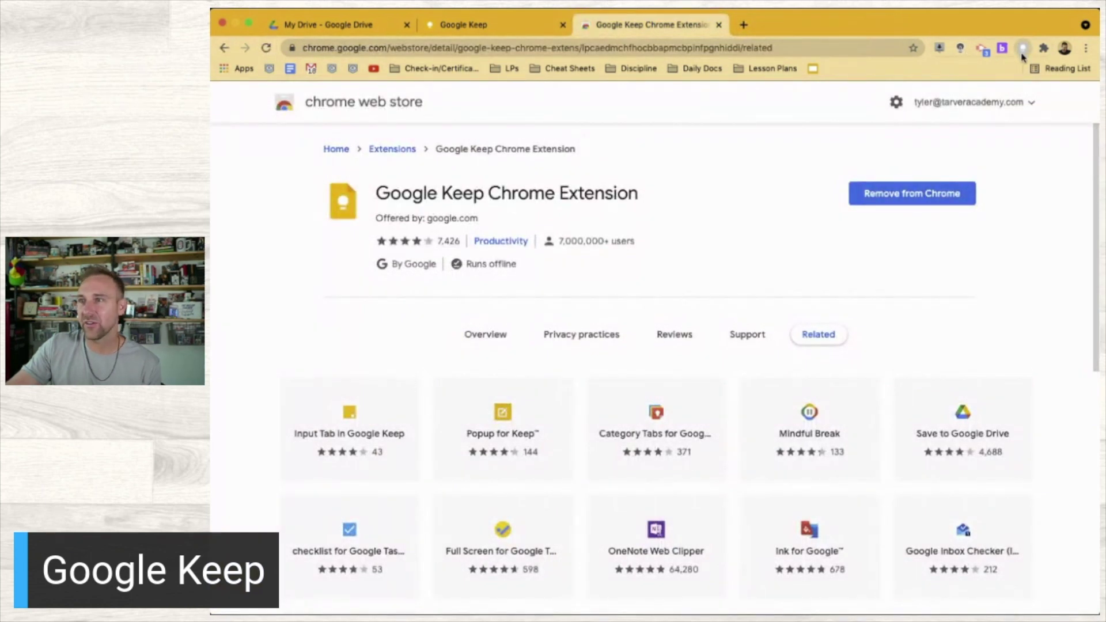
left_click(1008, 222)
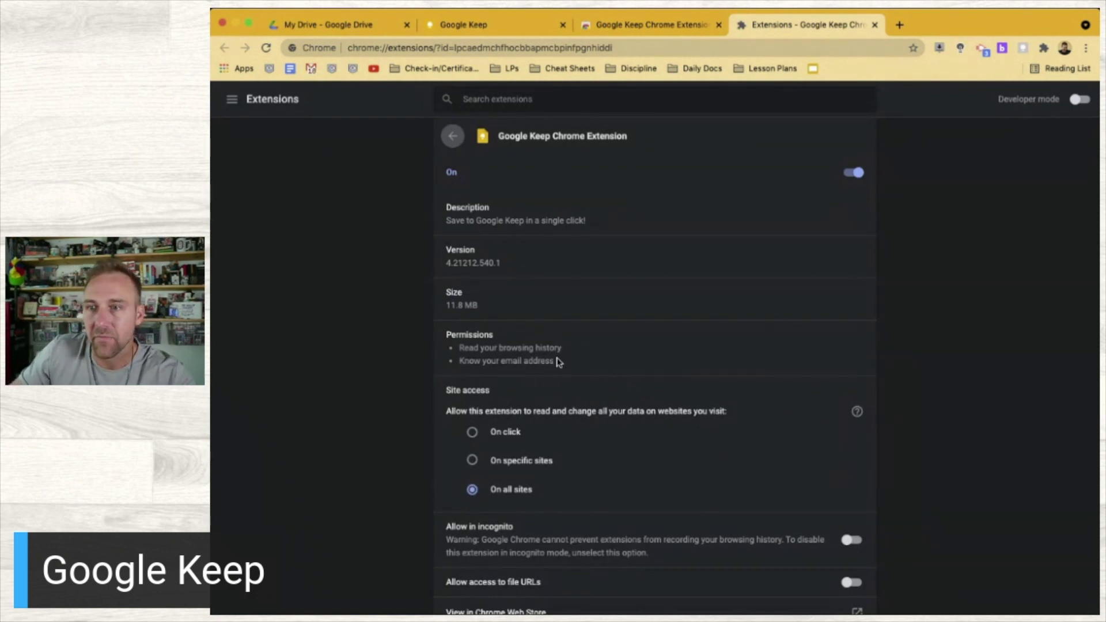
Allow the Keep extension access to file URLs and in incognito, then close the extension tabs
scroll(504, 494, "down", 3)
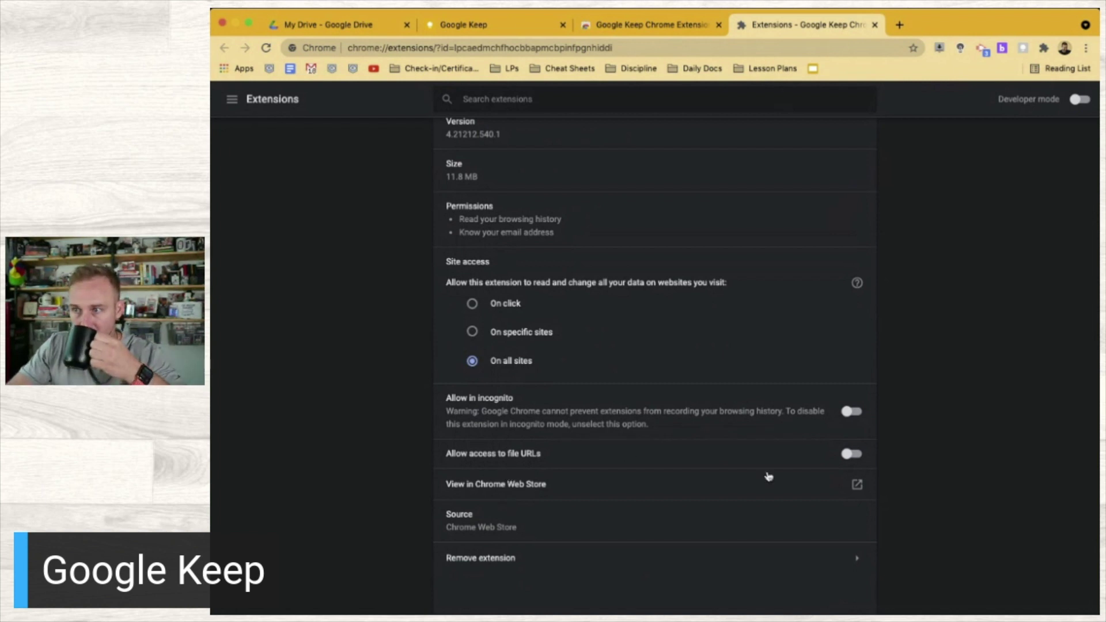
left_click(847, 455)
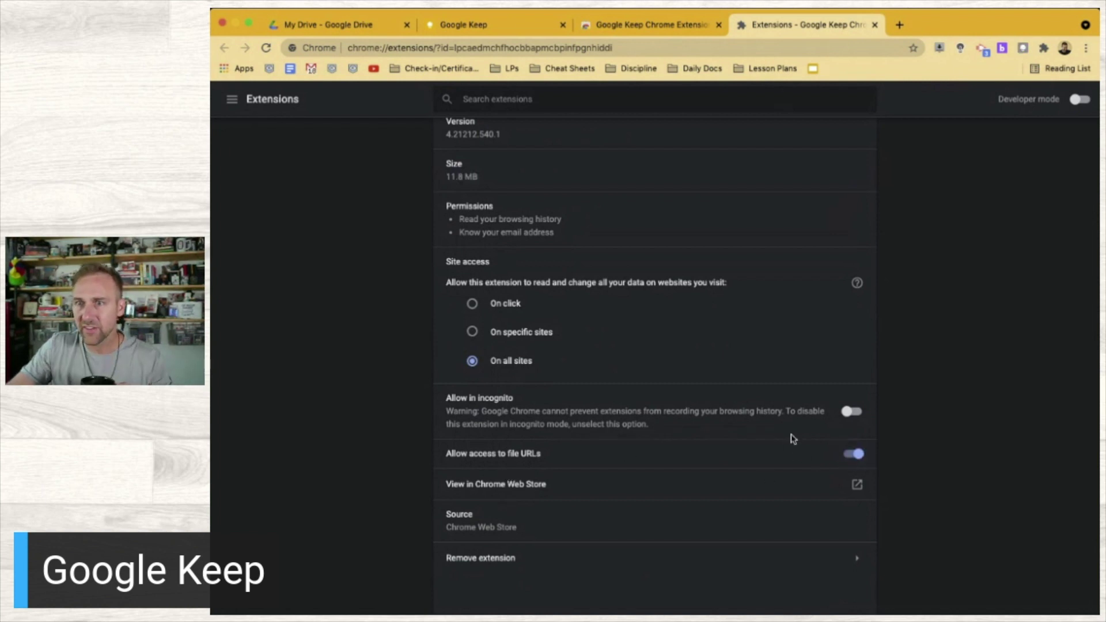
left_click(850, 413)
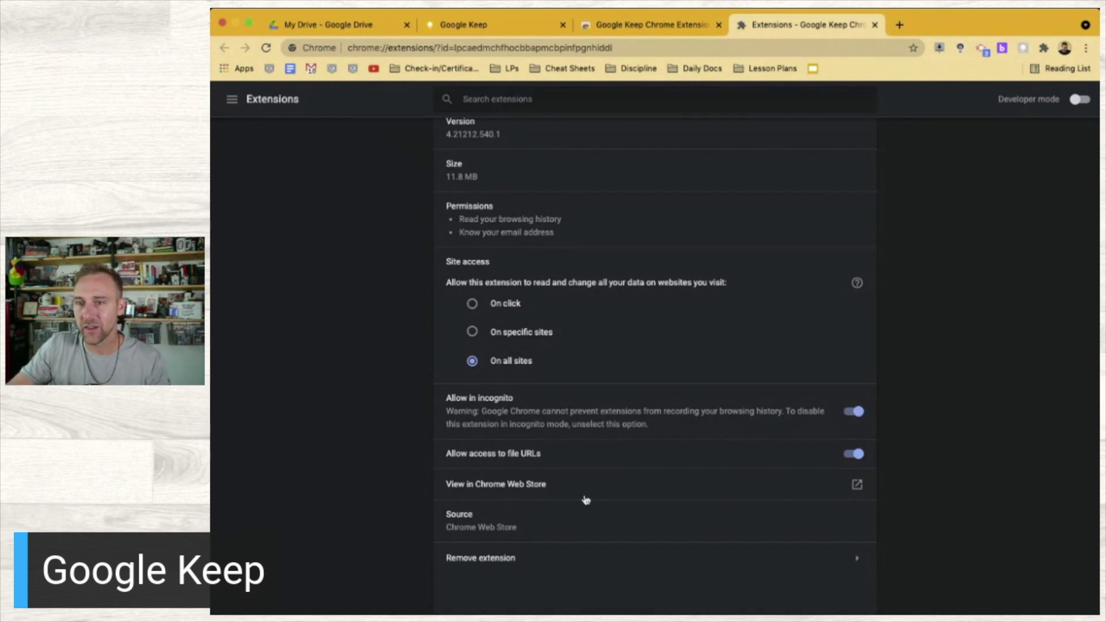
scroll(578, 498, "up", 3)
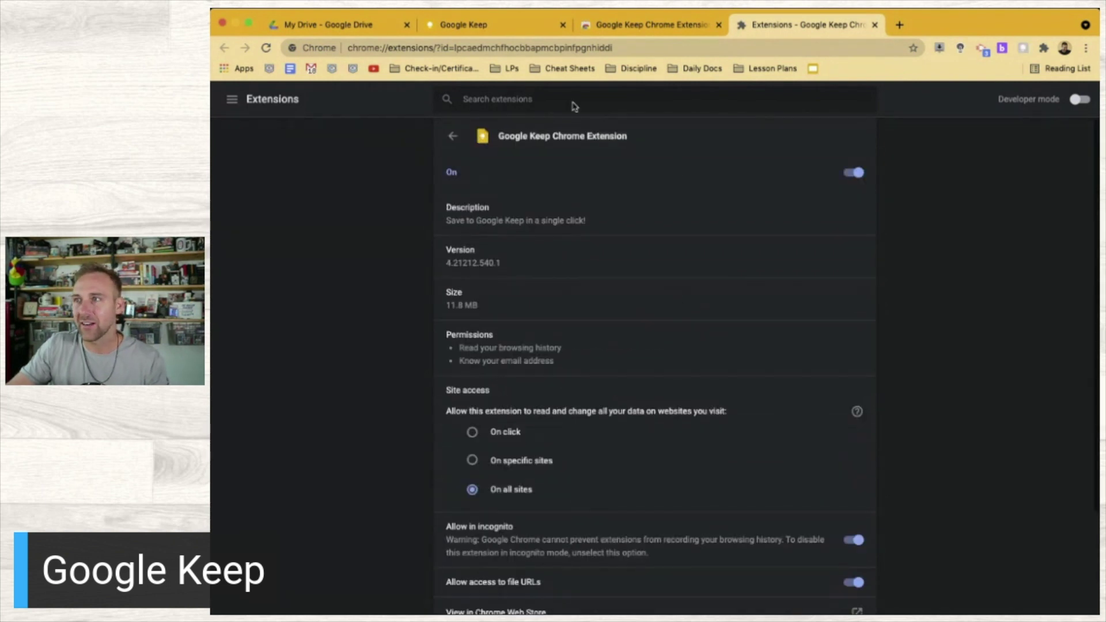
left_click(266, 48)
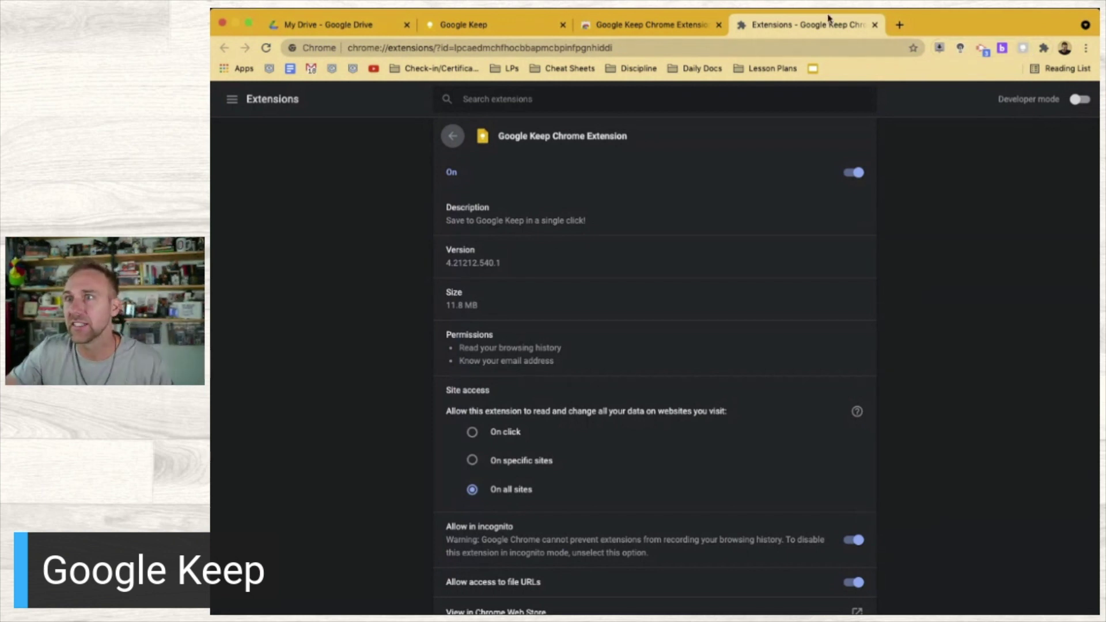
left_click(875, 25)
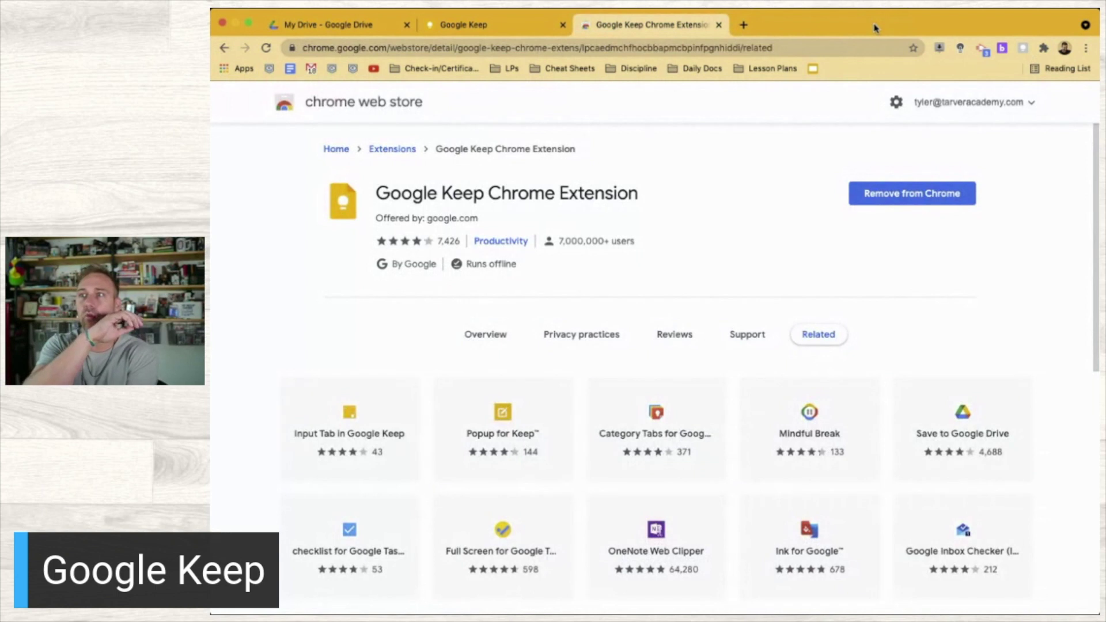
left_click(718, 24)
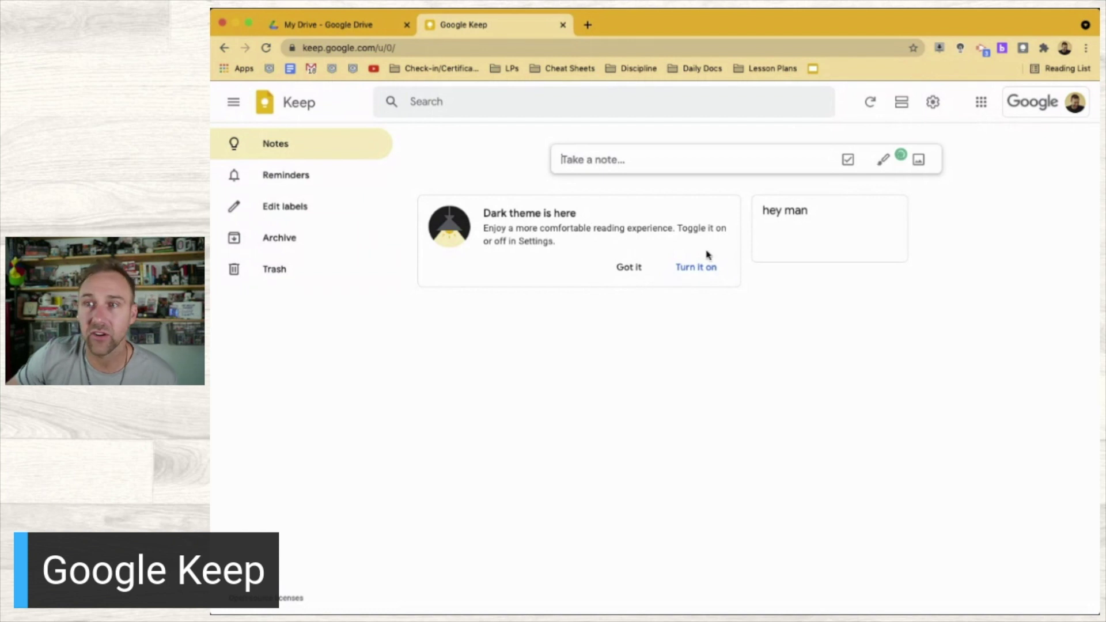
Turn on Google Keep's dark theme
left_click(697, 268)
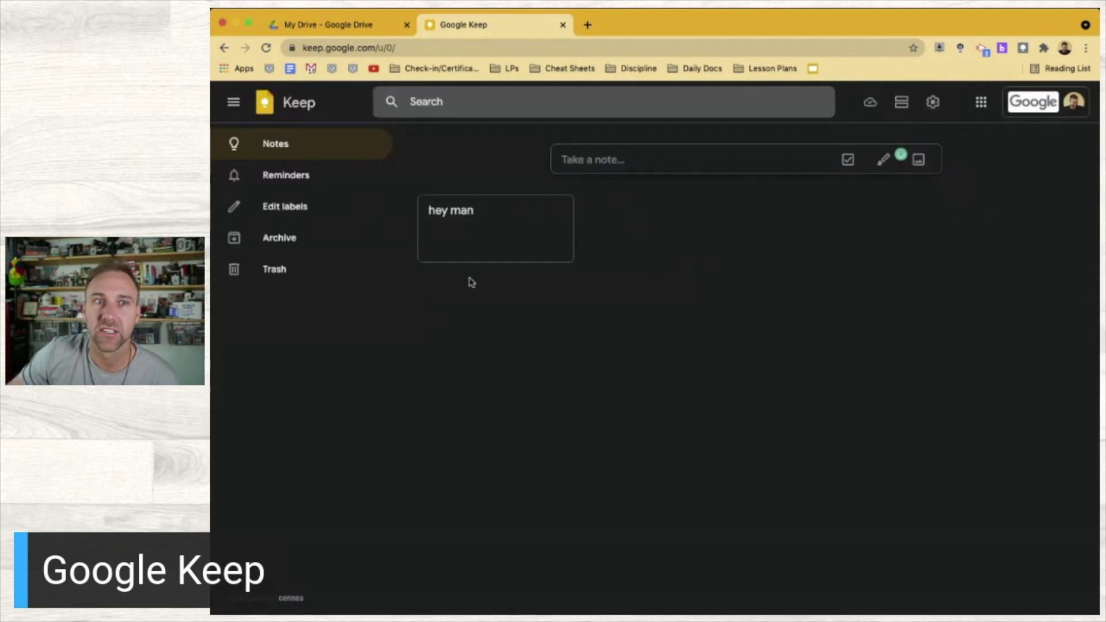
mouse_move(481, 220)
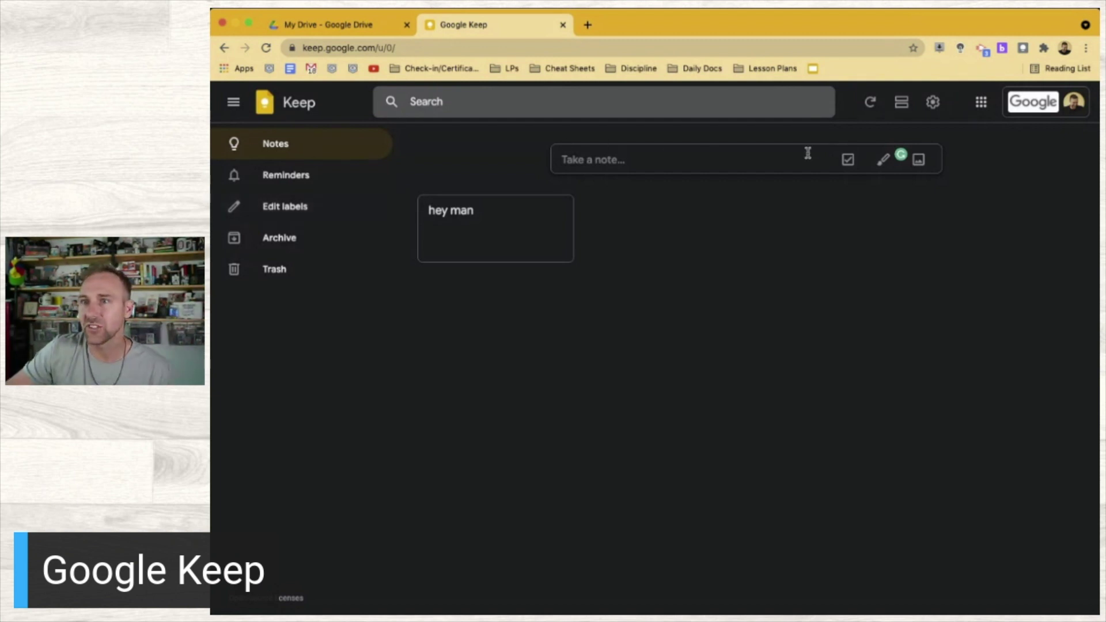
Start a note titled 'Grocery List' and add a collaborator to it
left_click(652, 167)
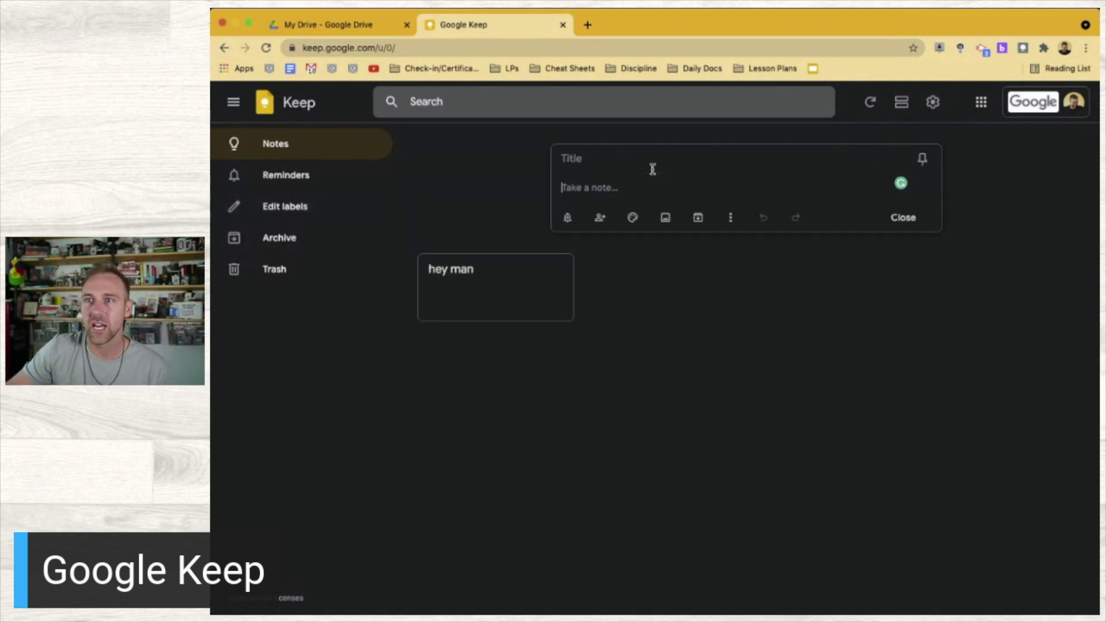
left_click(592, 160)
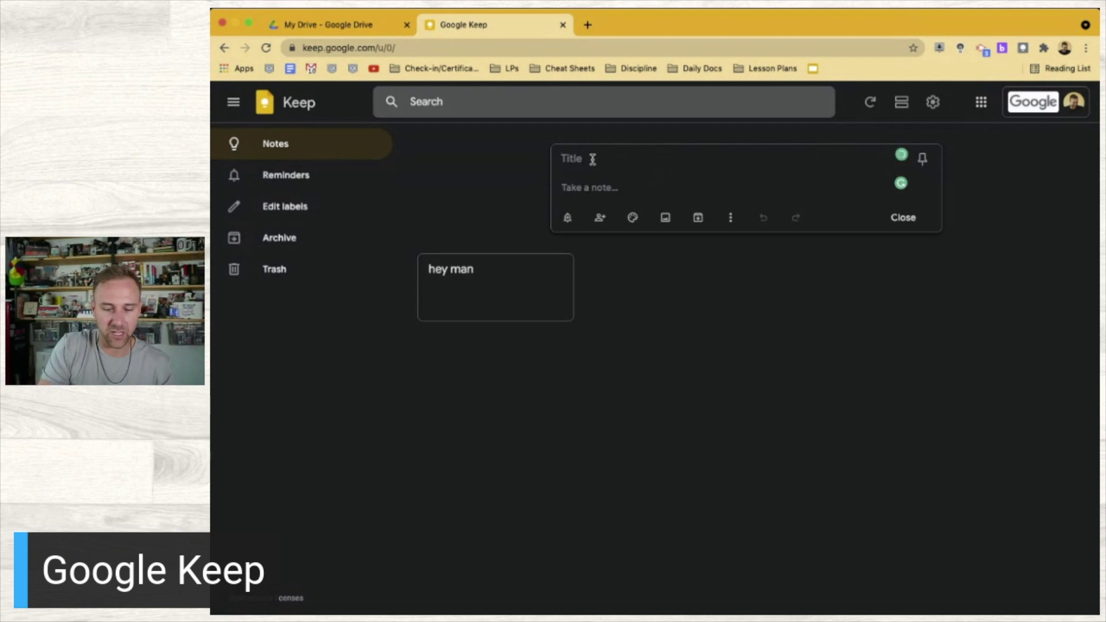
type("Grocery List")
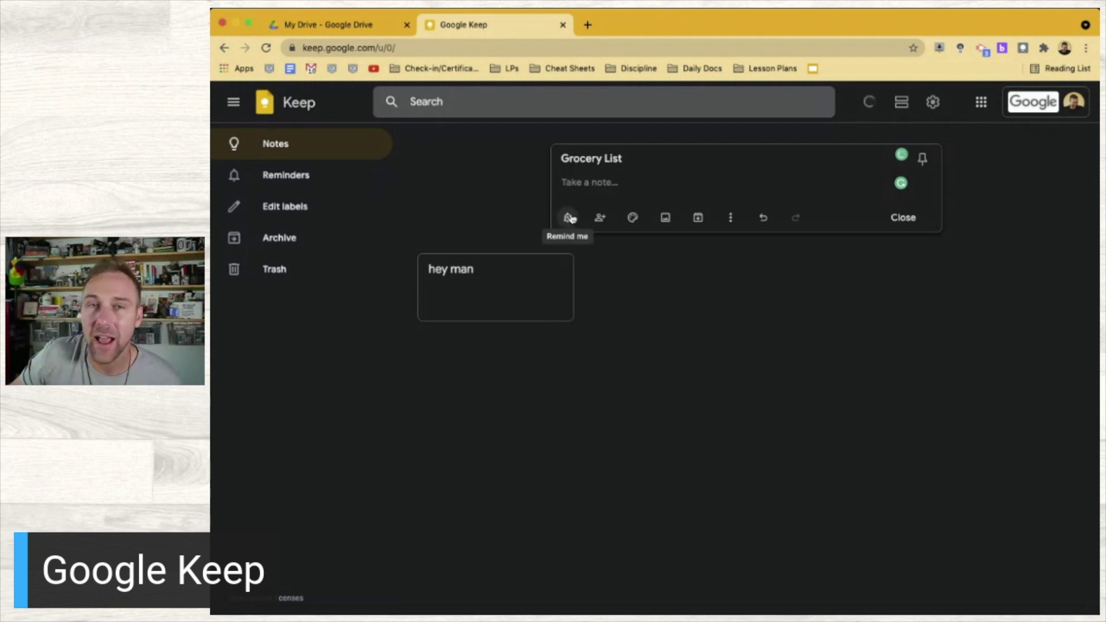
left_click(603, 220)
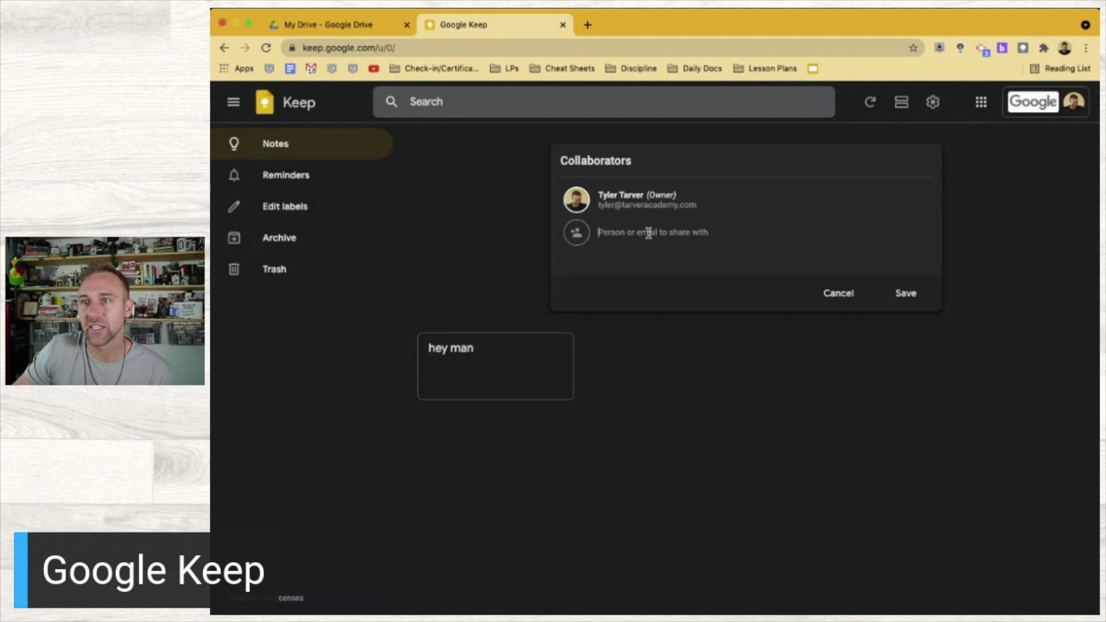
type("tylertar")
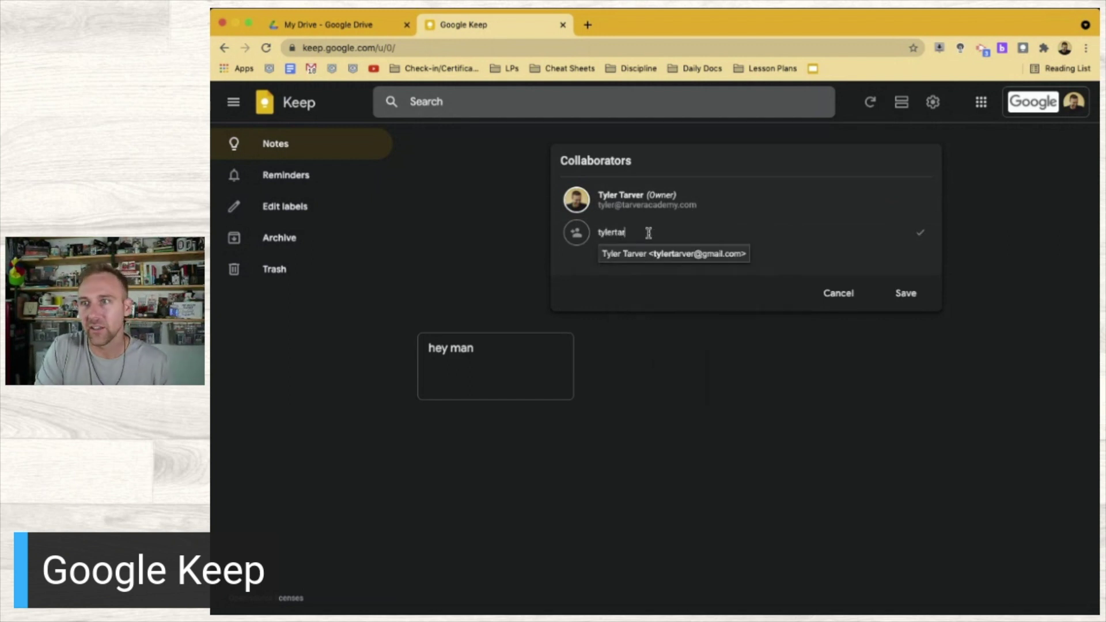
key("Return")
left_click(905, 306)
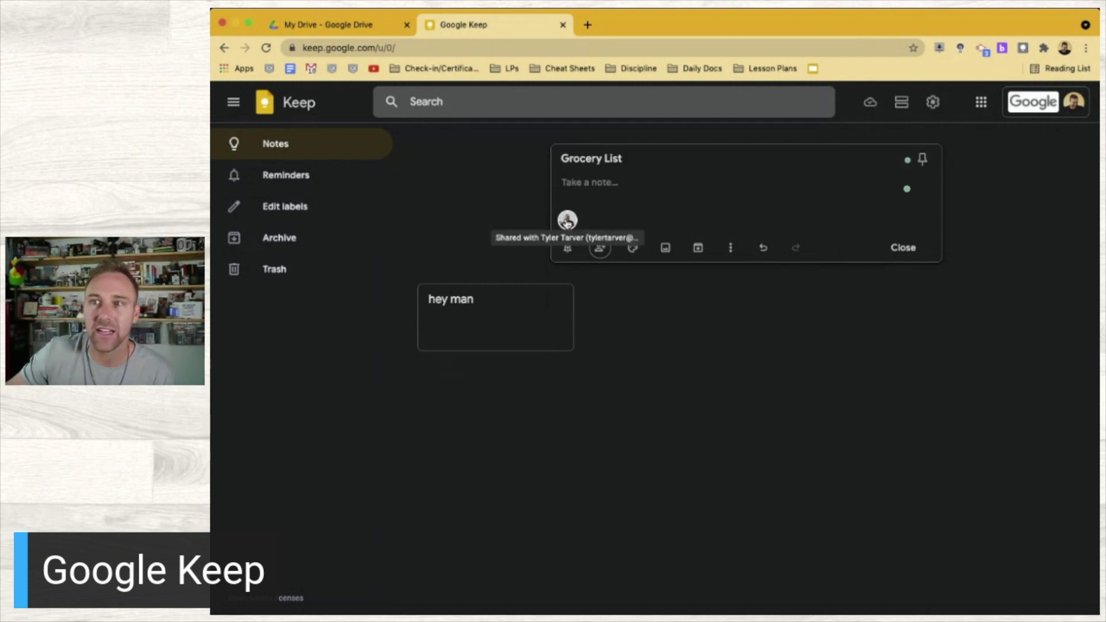
Colour the Grocery List note yellow, archive it, then undo the archiving
mouse_move(633, 248)
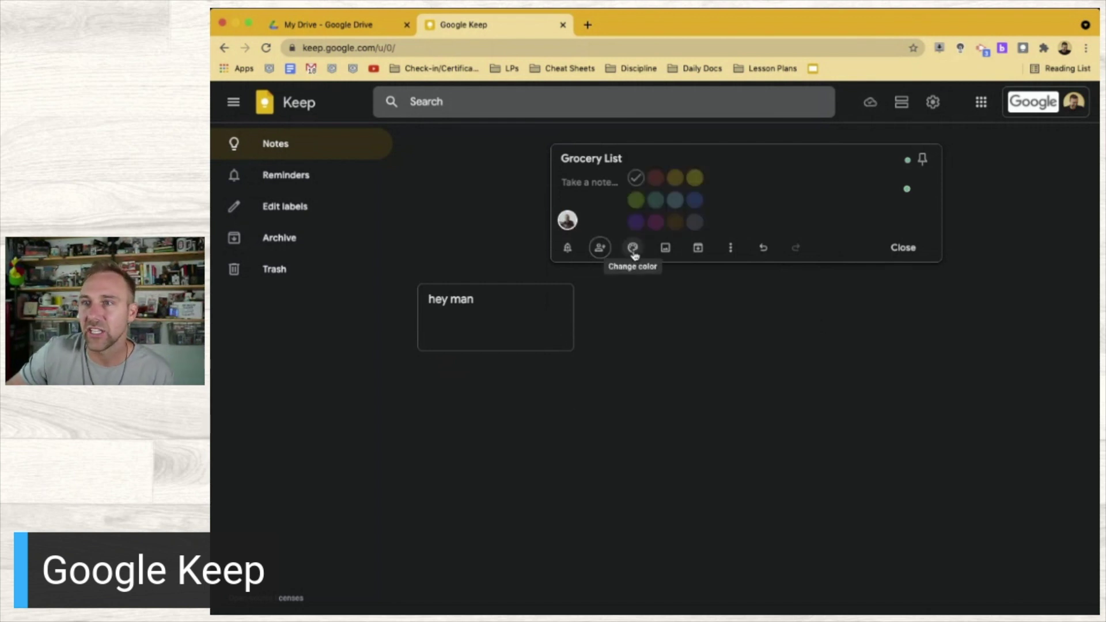
left_click(693, 185)
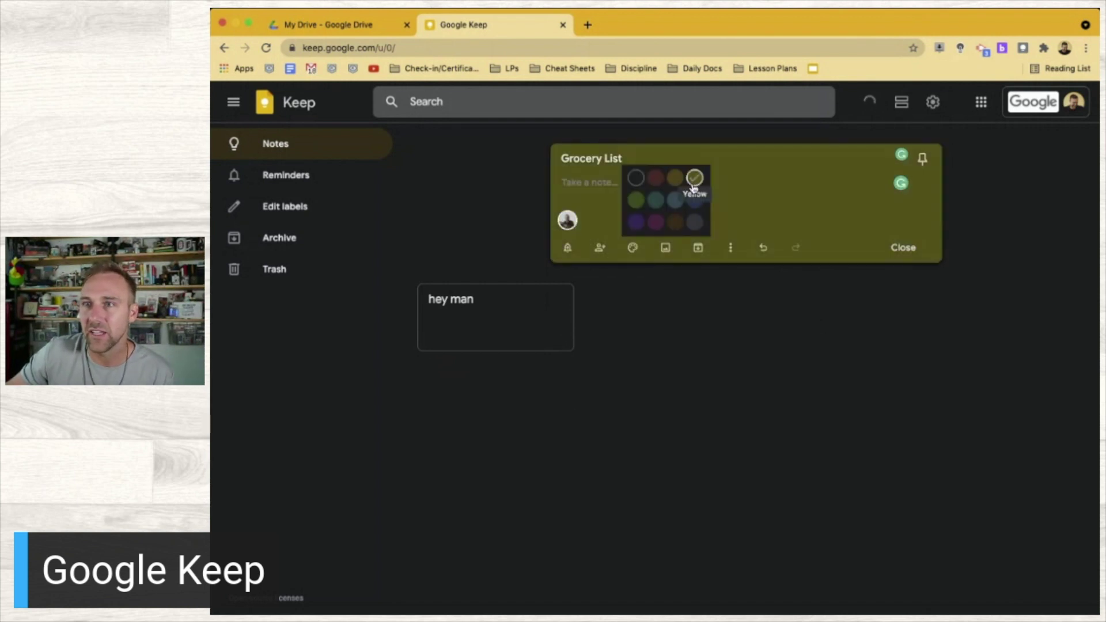
left_click(665, 248)
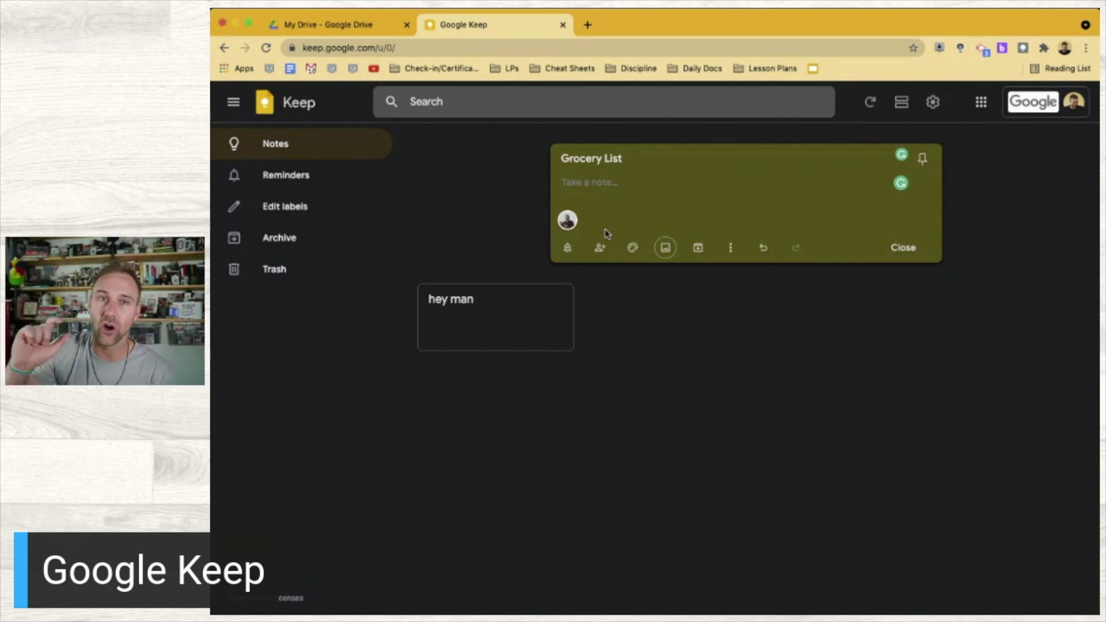
left_click(698, 249)
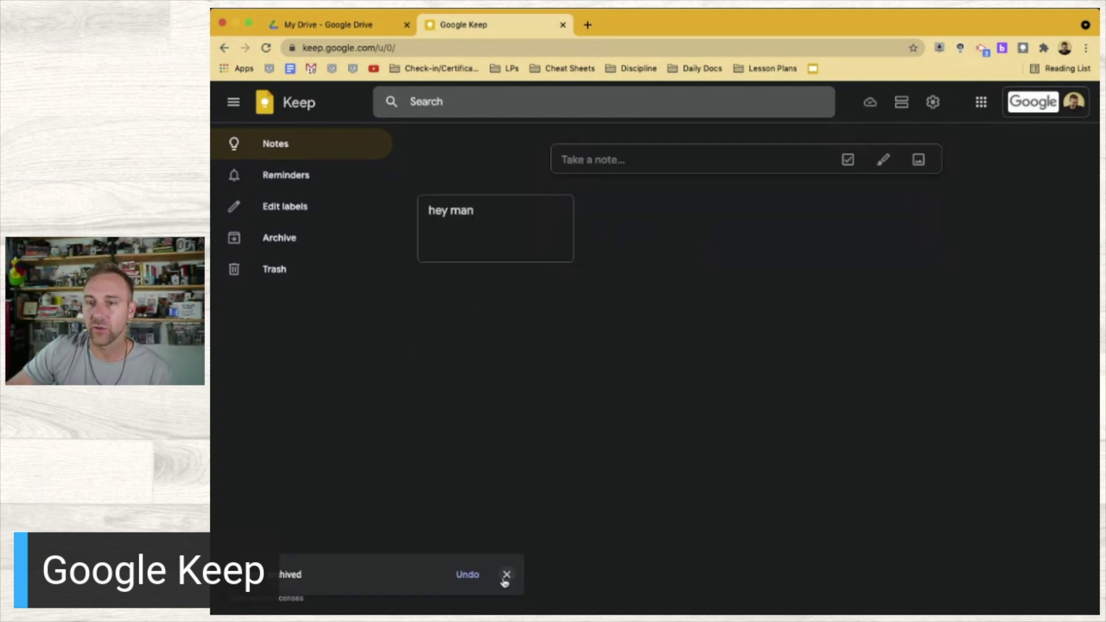
left_click(464, 575)
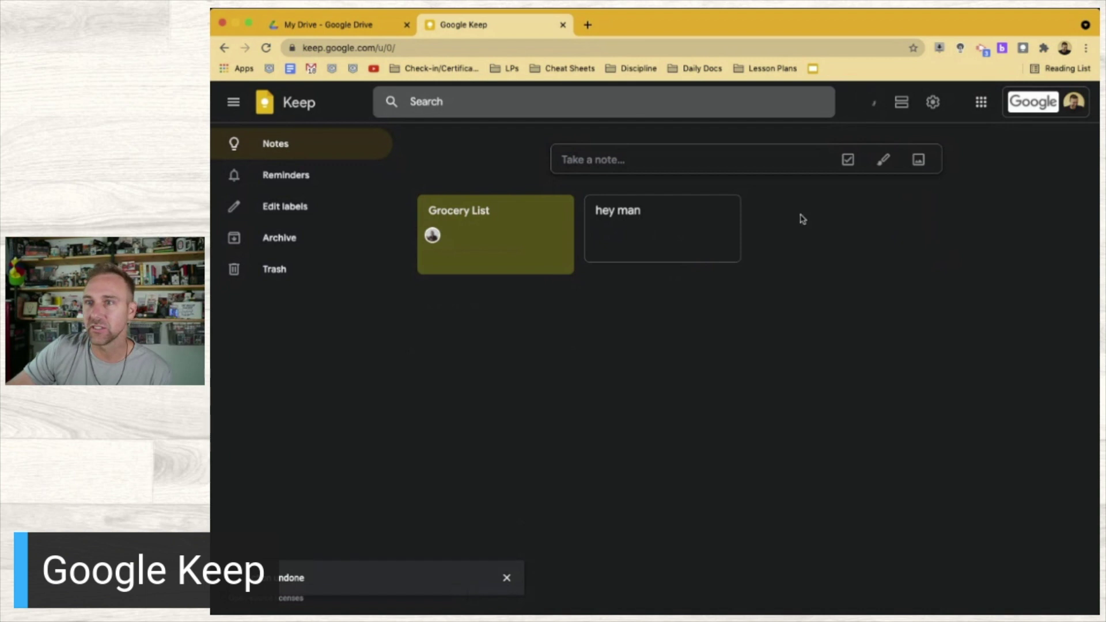
Turn the Grocery List note into a checklist and enter Milk, Eggs and Pizza
left_click(498, 233)
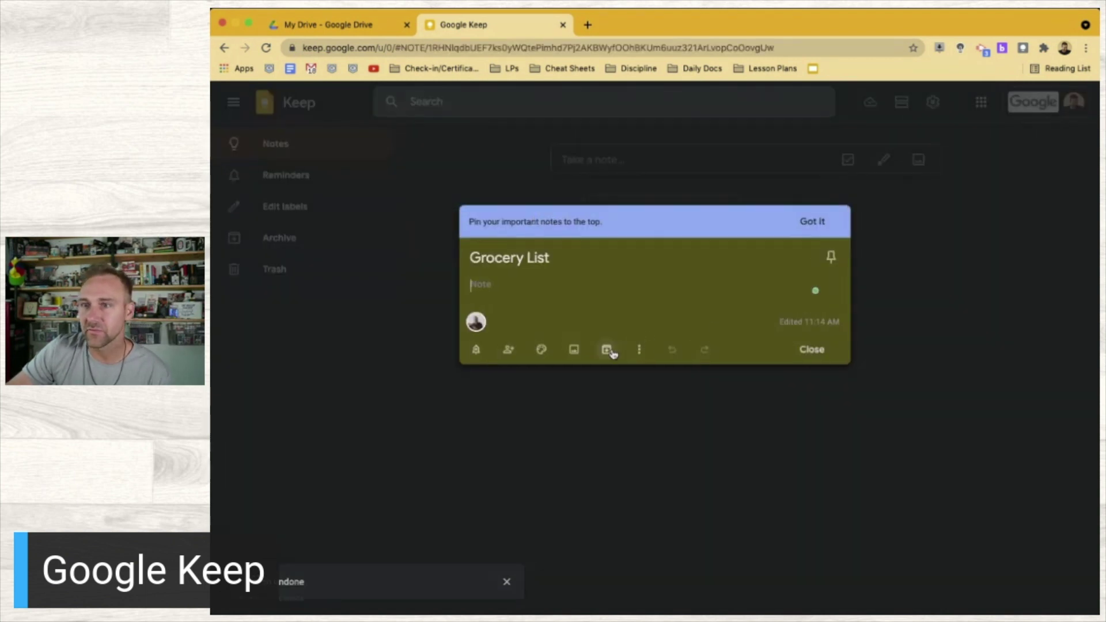
left_click(641, 351)
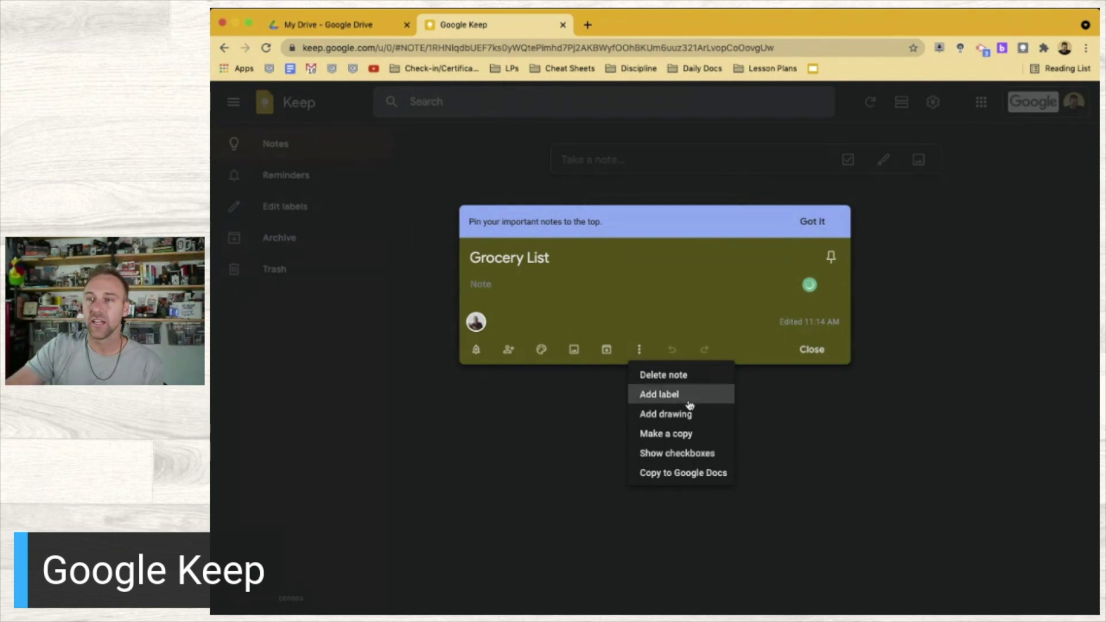
left_click(690, 461)
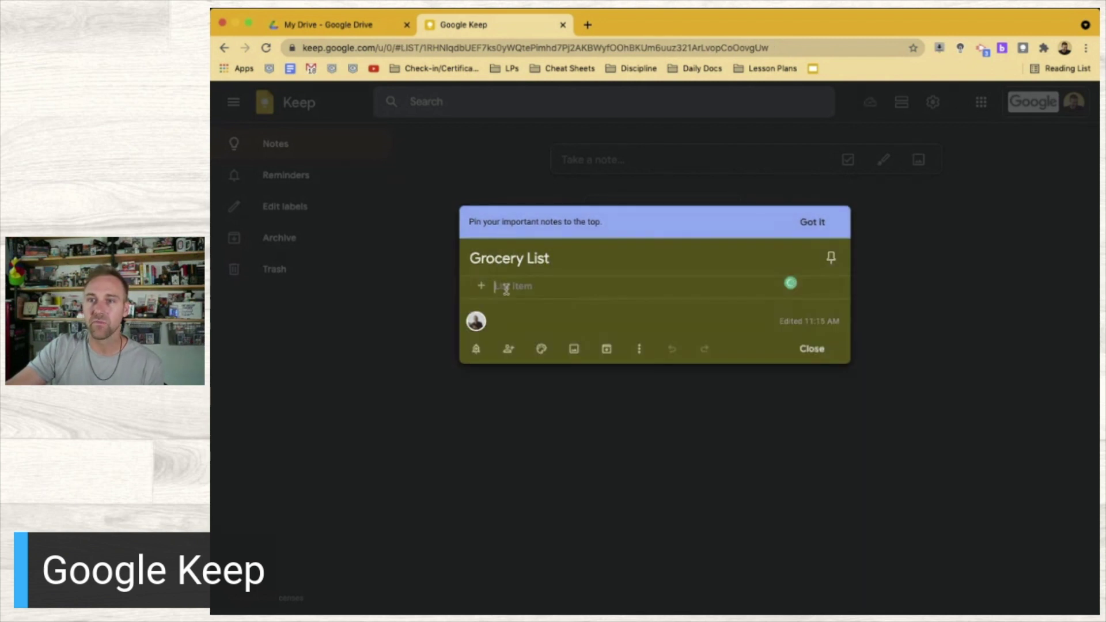
type("Milk")
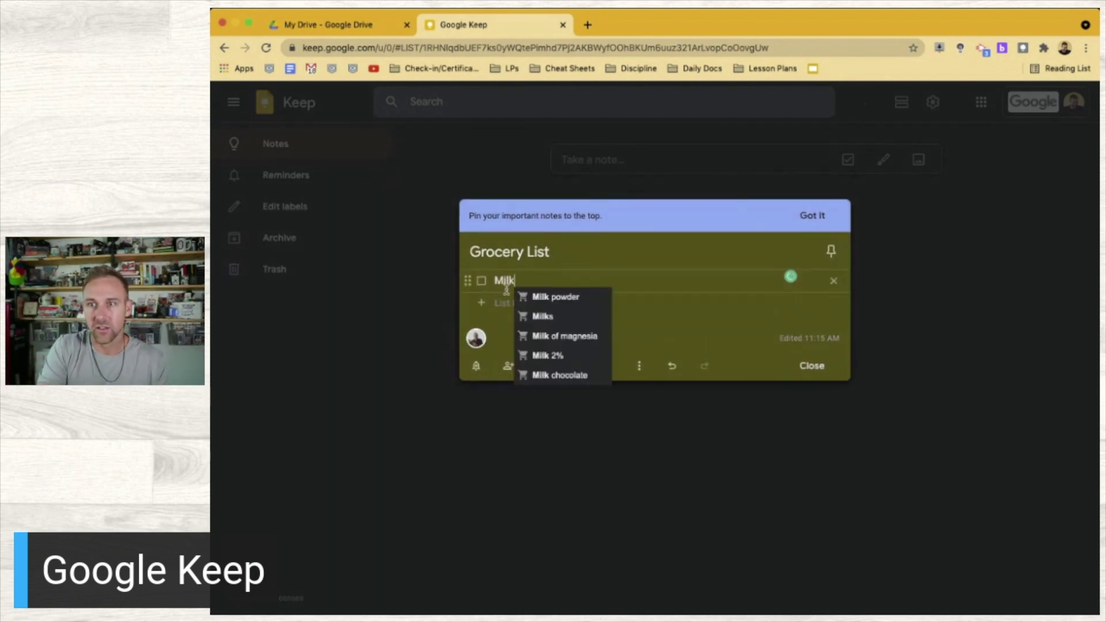
key("Return")
type("Eggs")
key("Return")
type("Pi")
type("zza")
key("Return")
Fix the Pizza item, add Pie crust, and drag Pizza up between Milk and Eggs
left_click(550, 314)
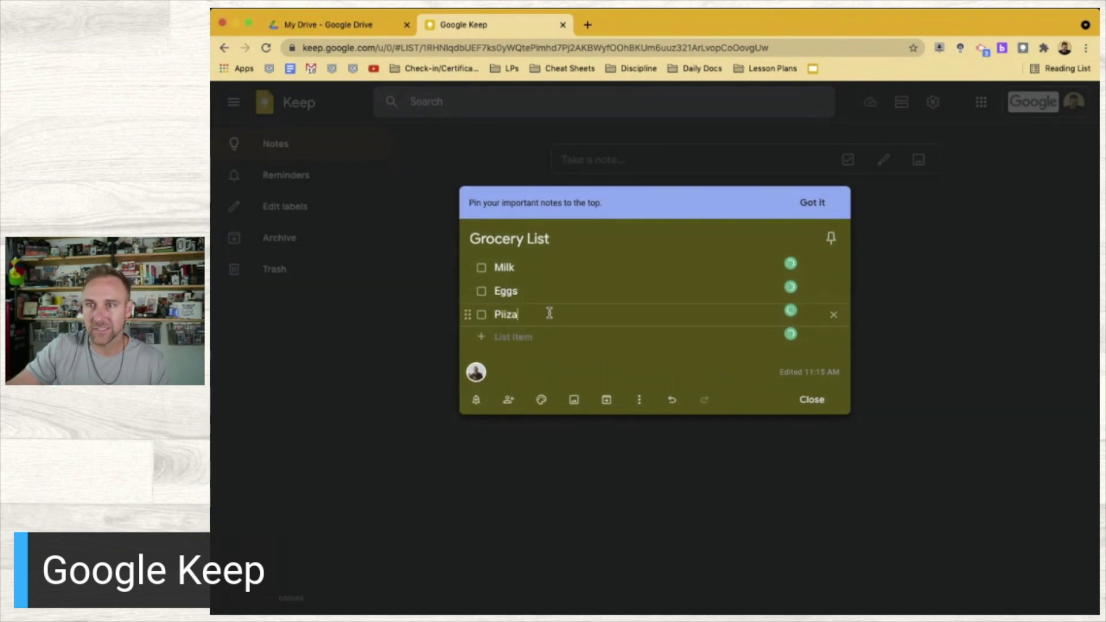
key("BackSpace")
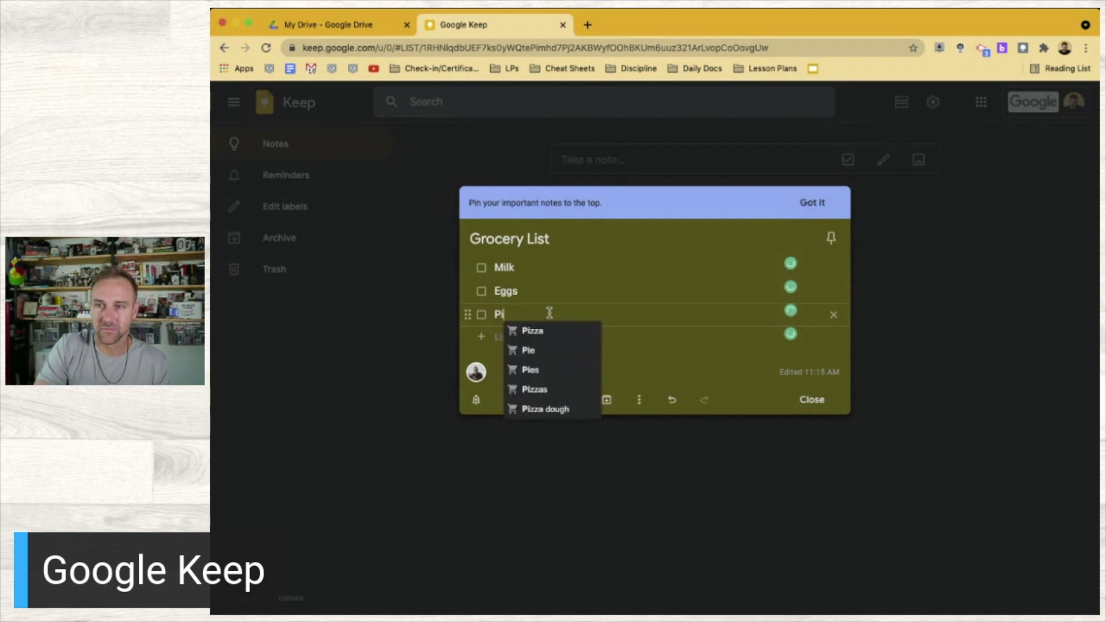
left_click(552, 331)
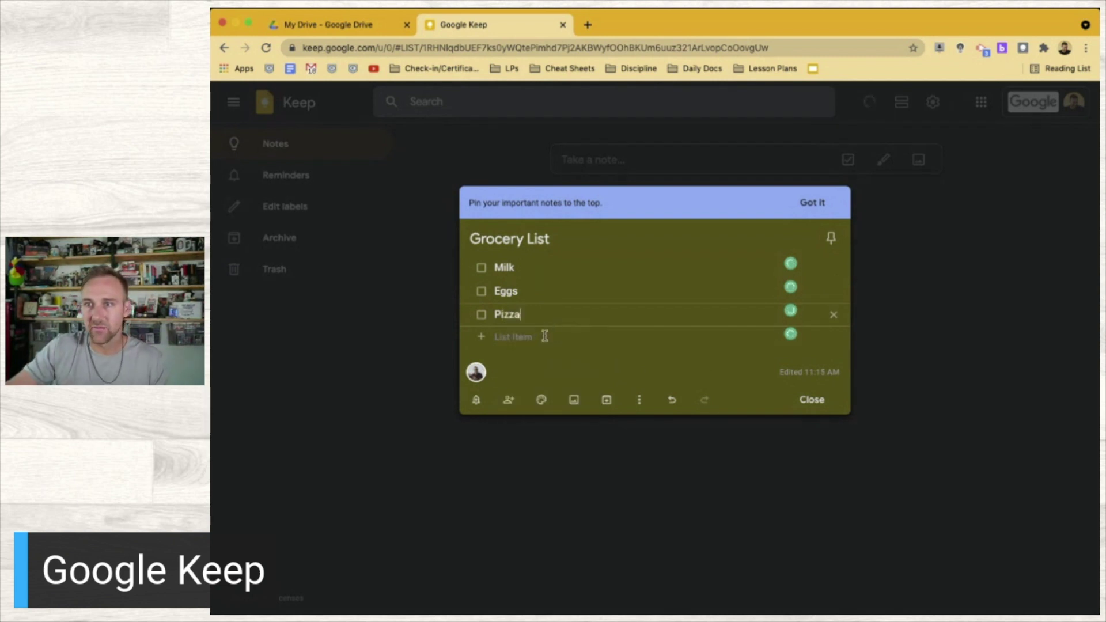
type("Pie")
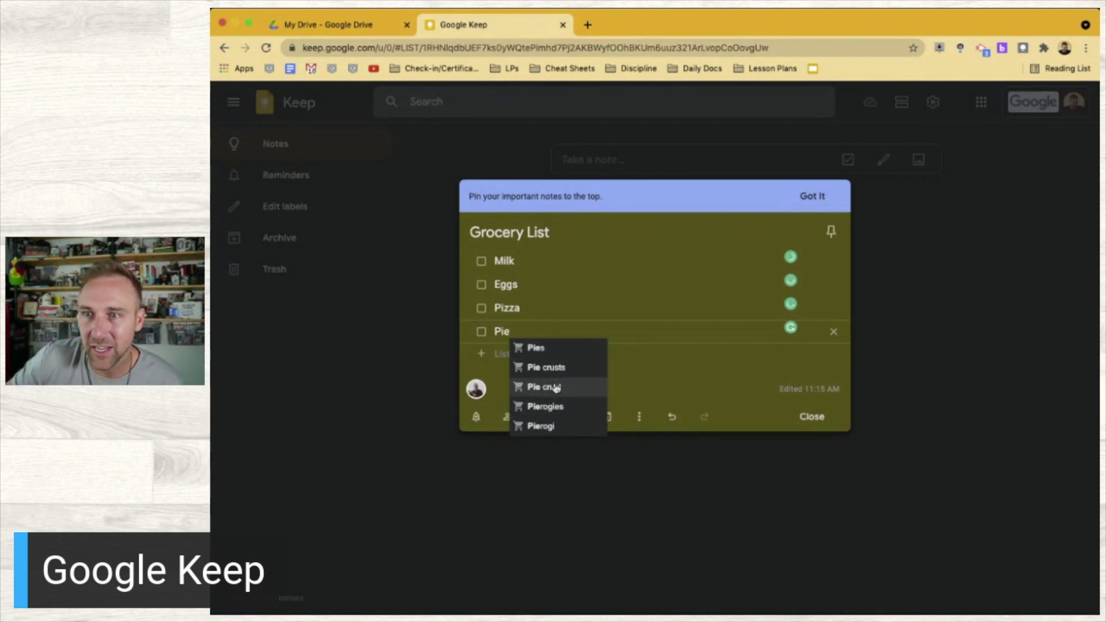
left_click(556, 386)
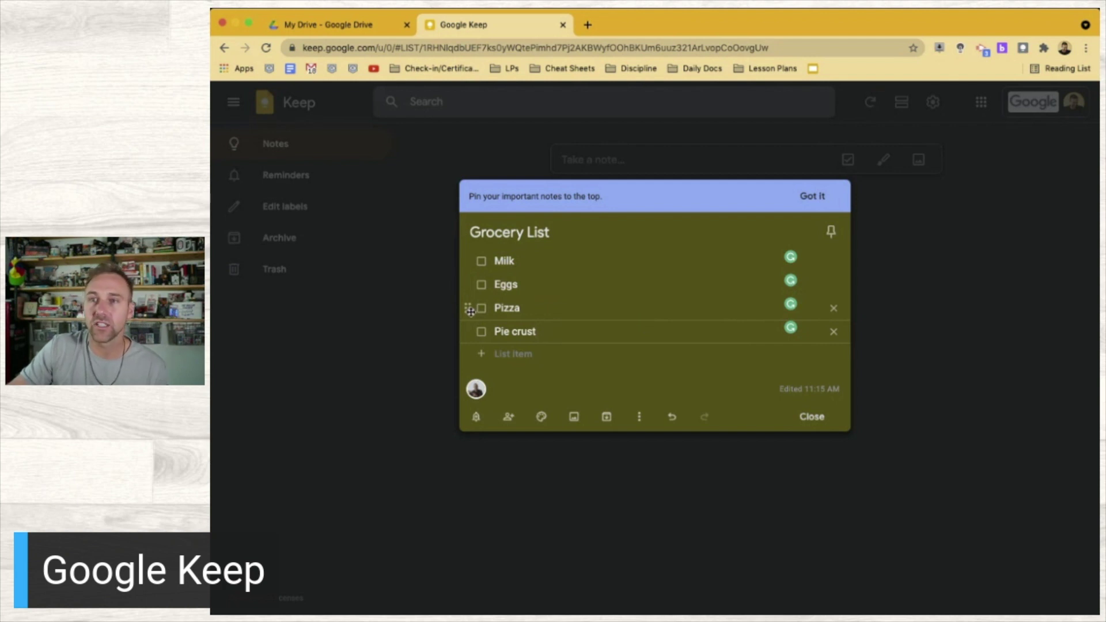
left_click_drag(466, 308, 467, 284)
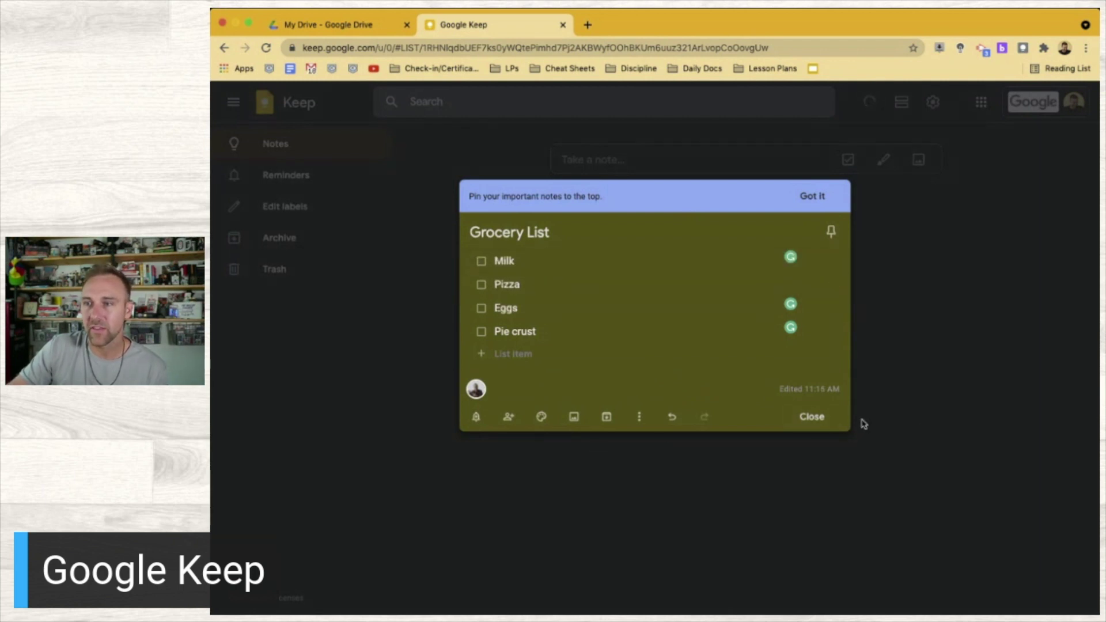
Close the Grocery List note and pin it above the 'hey man' note
left_click(811, 416)
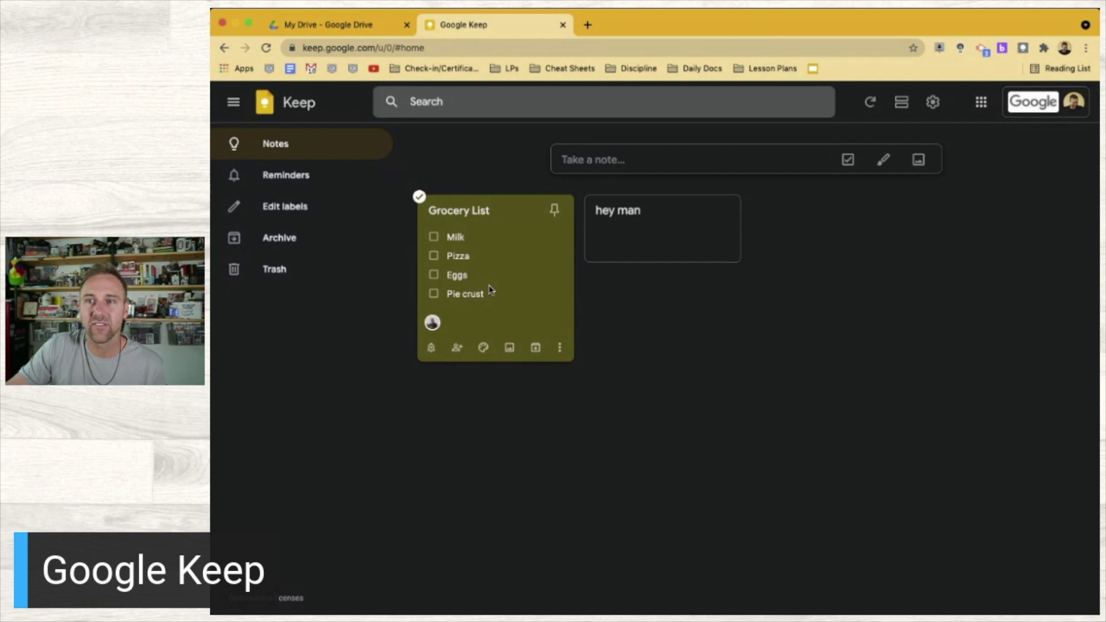
left_click(559, 347)
left_click(560, 348)
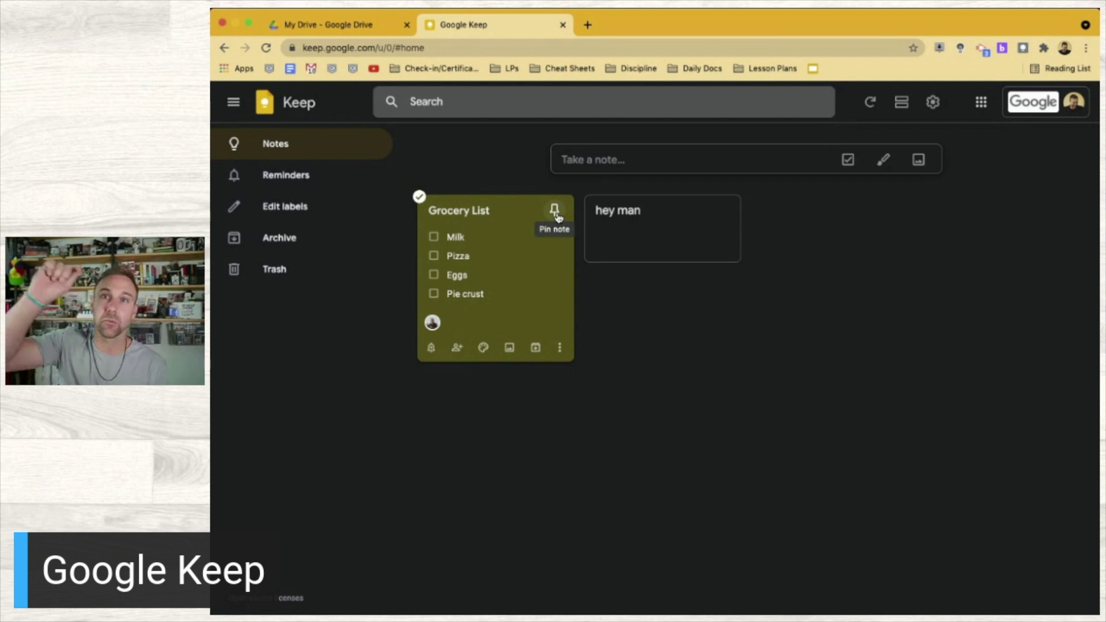
left_click(556, 215)
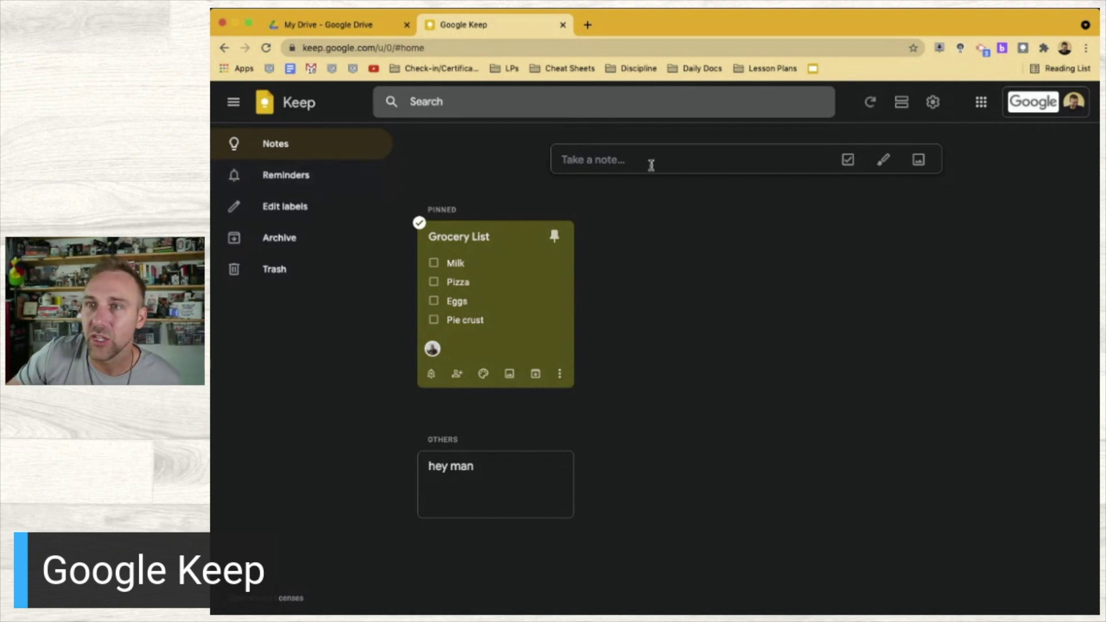
Create a new note titled 'Group Project - Alexander Hamilton', ready for body text
left_click(630, 160)
left_click(605, 157)
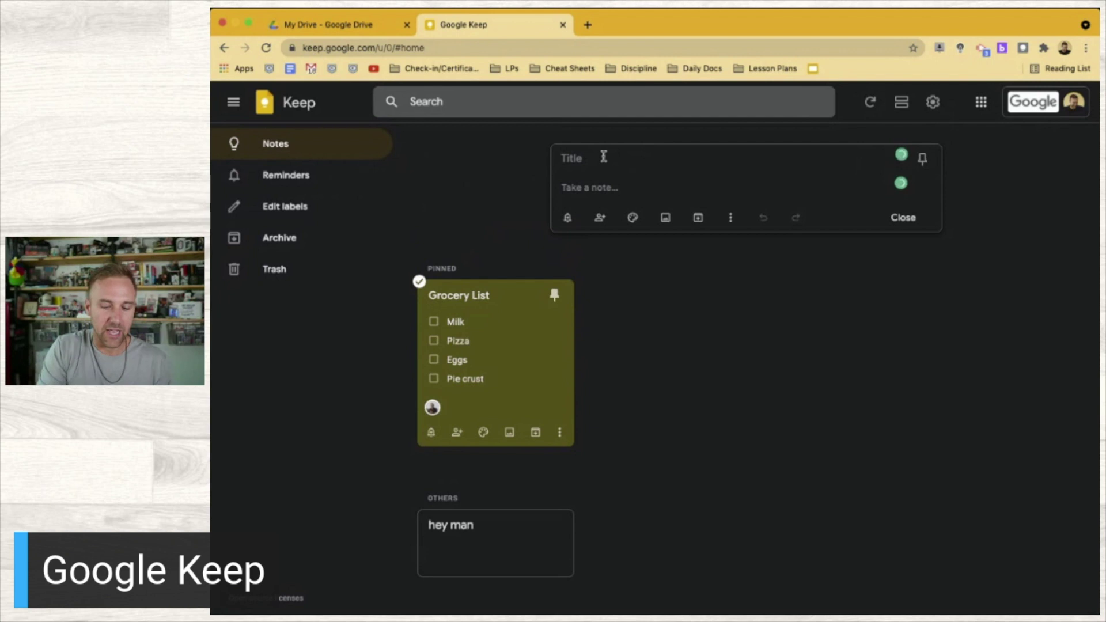
type("Group Pro")
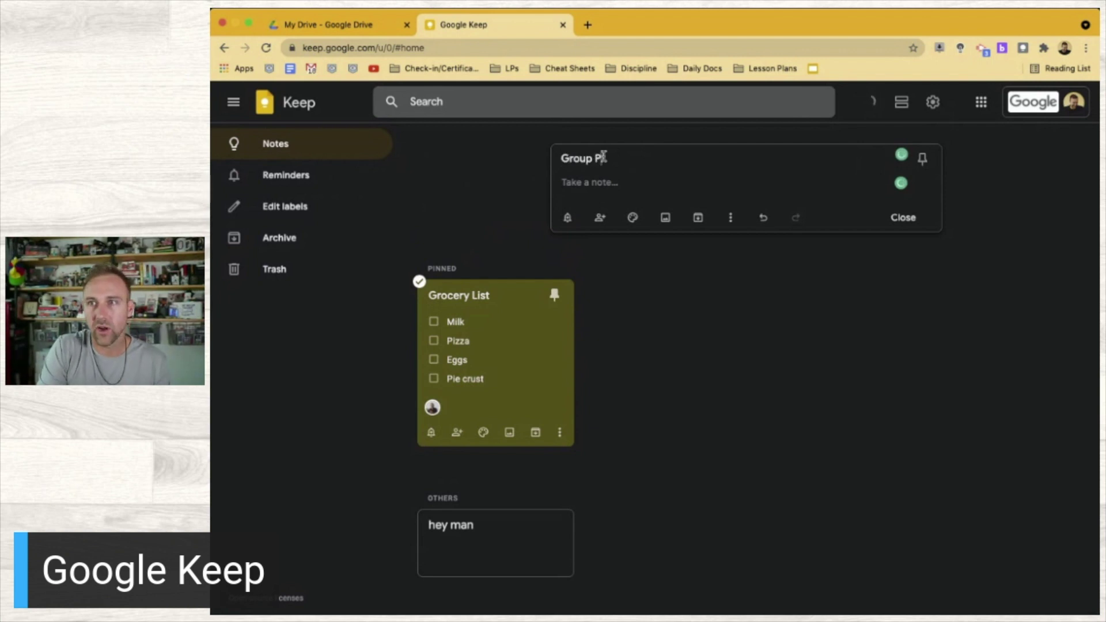
type("ject -")
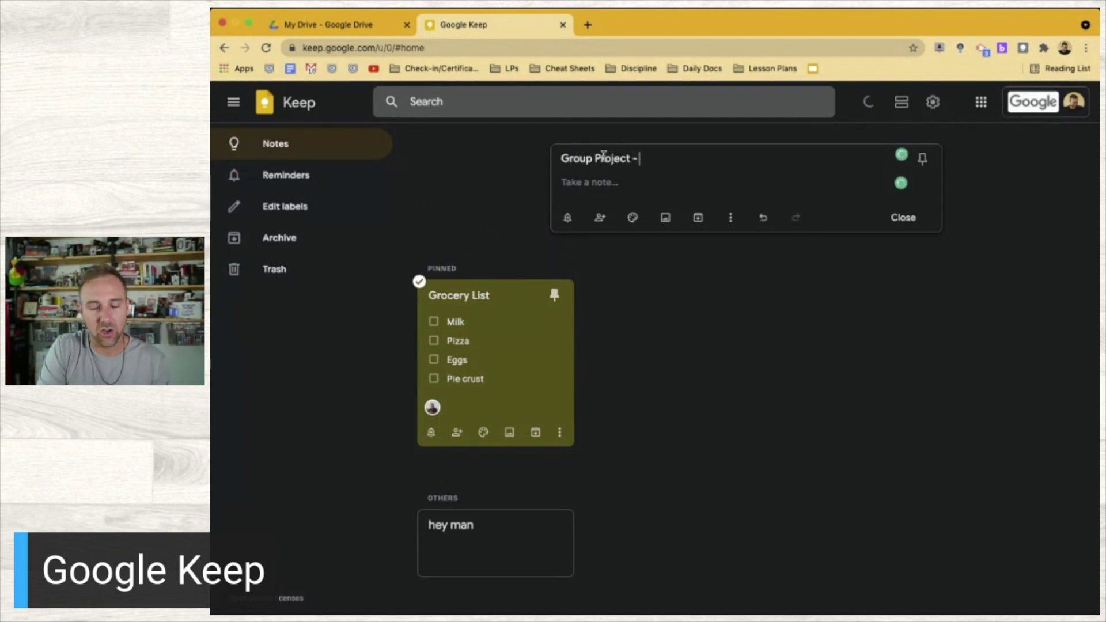
type(" Alex")
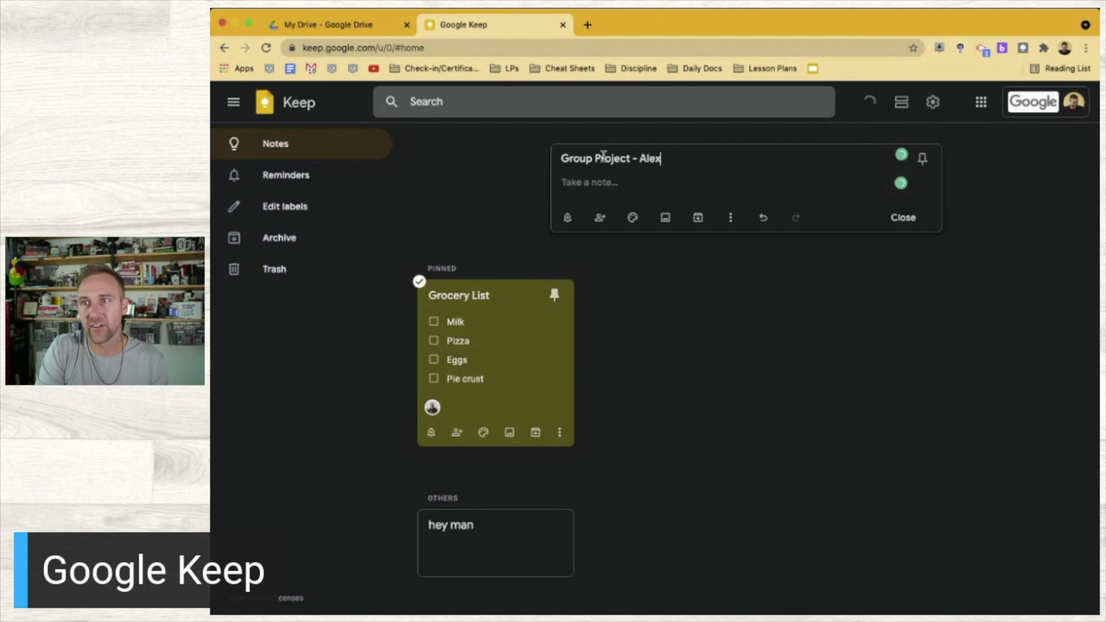
type("ander Hamil")
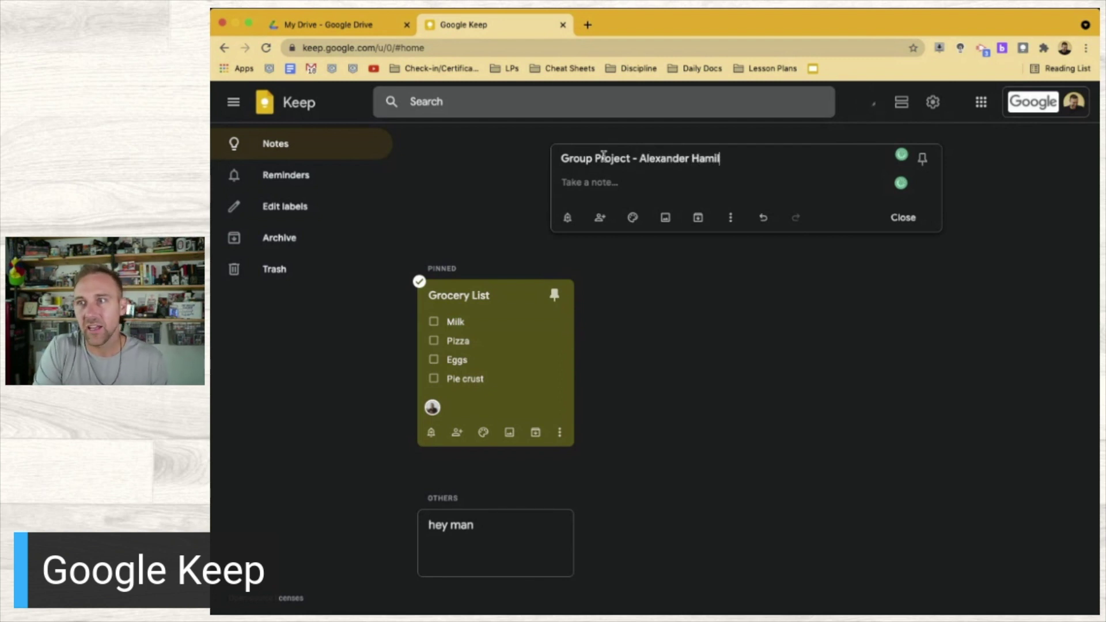
type("ton")
left_click(601, 183)
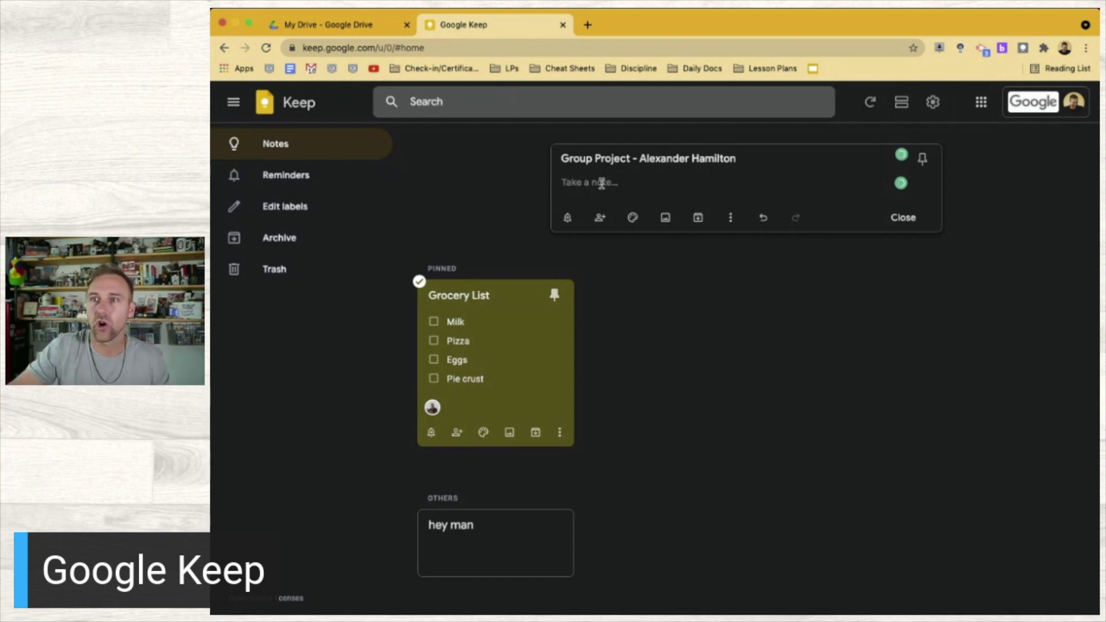
Enter the outline lines Intro, Early Life, Education, The War and Connections
type("Intro")
key("Return")
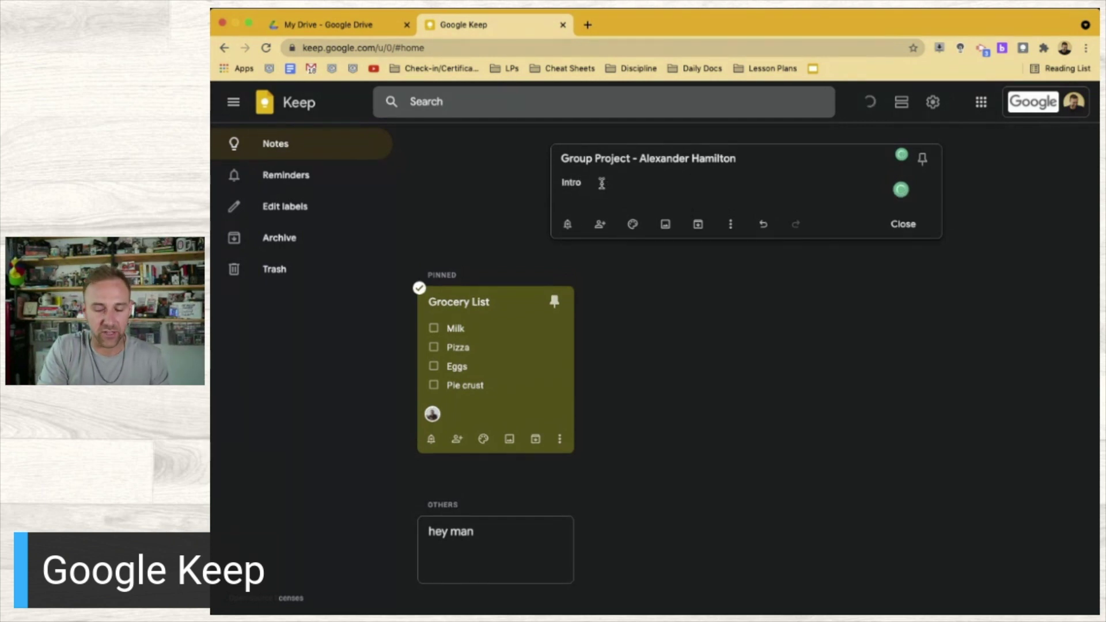
type("Early Life")
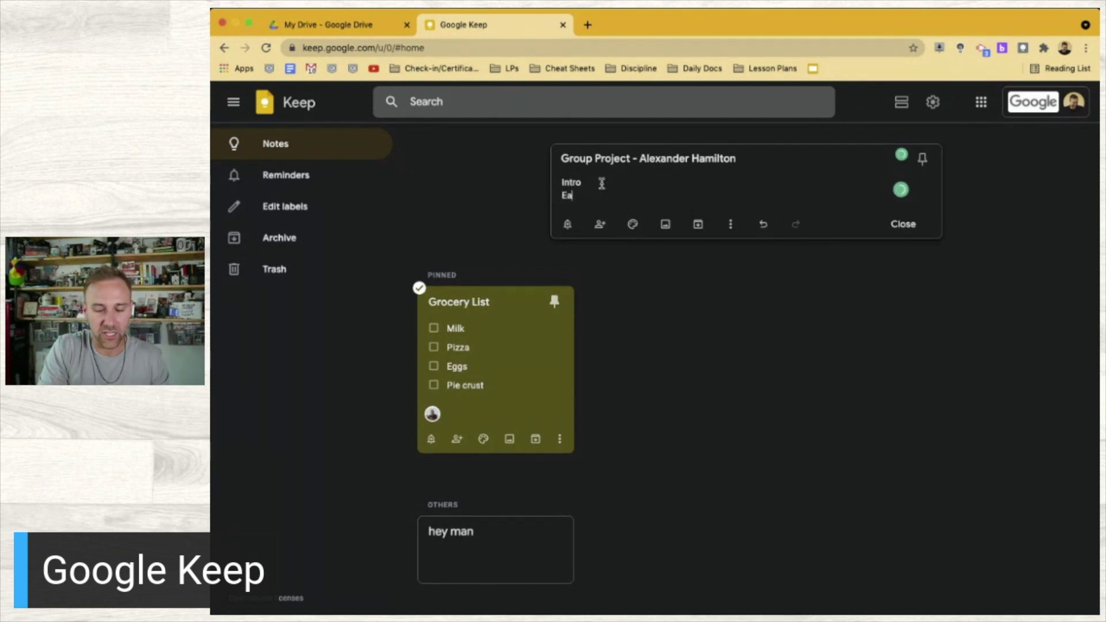
key("Return")
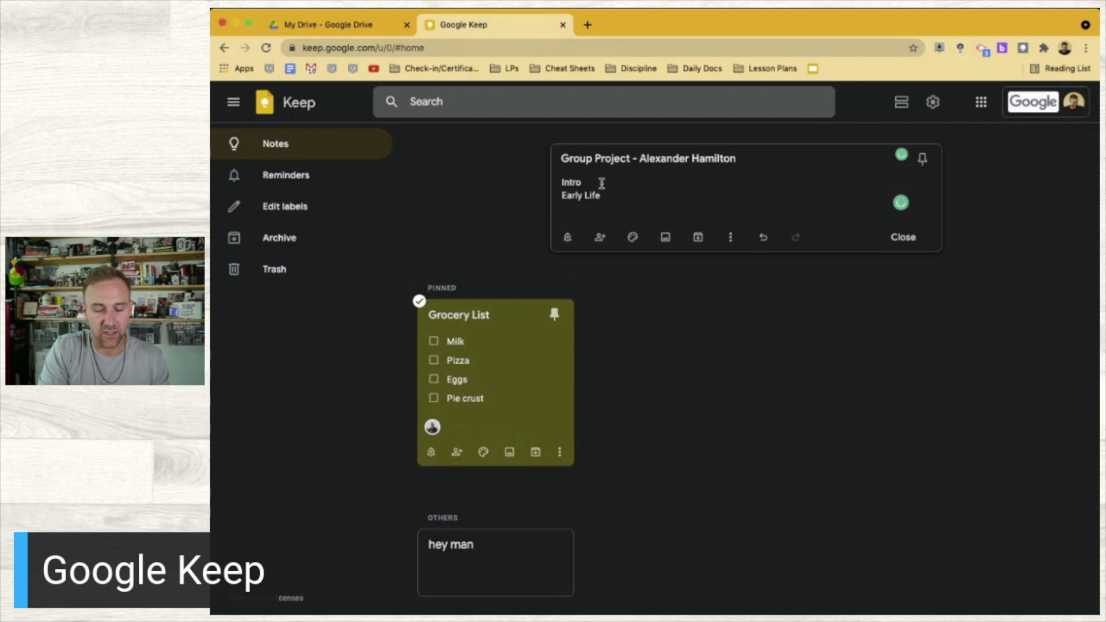
type("Education")
key("Return")
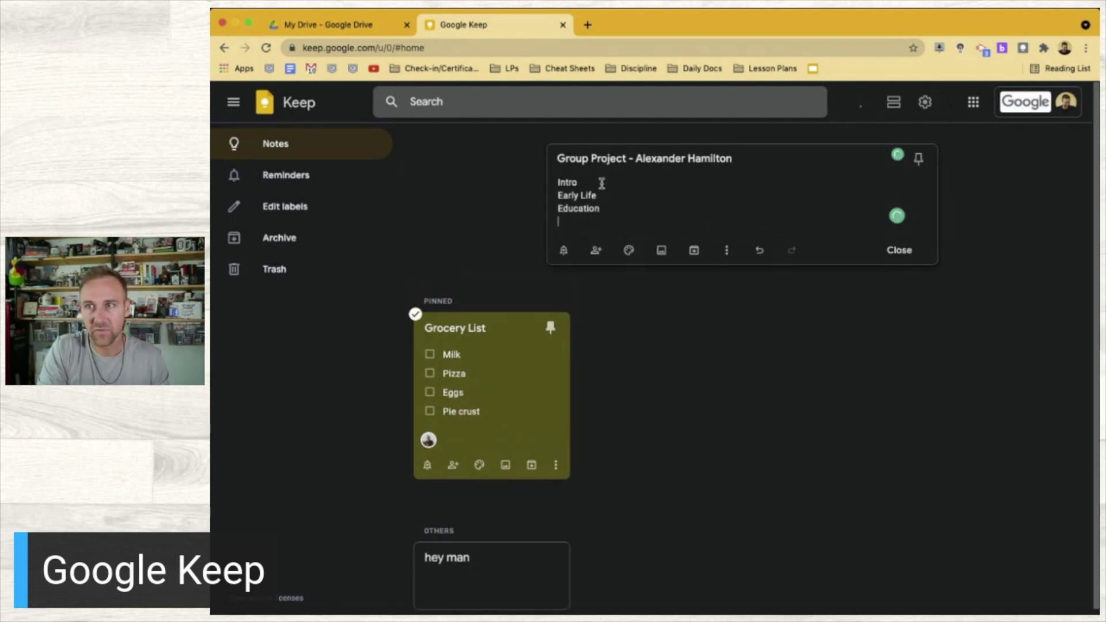
type("The War")
key("Return")
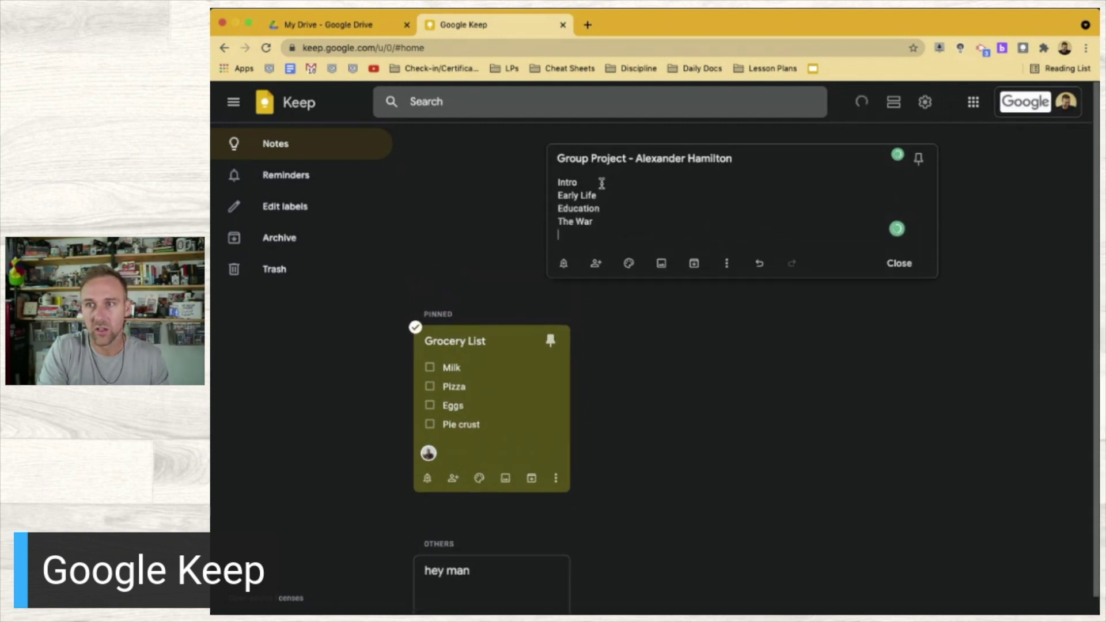
type("C")
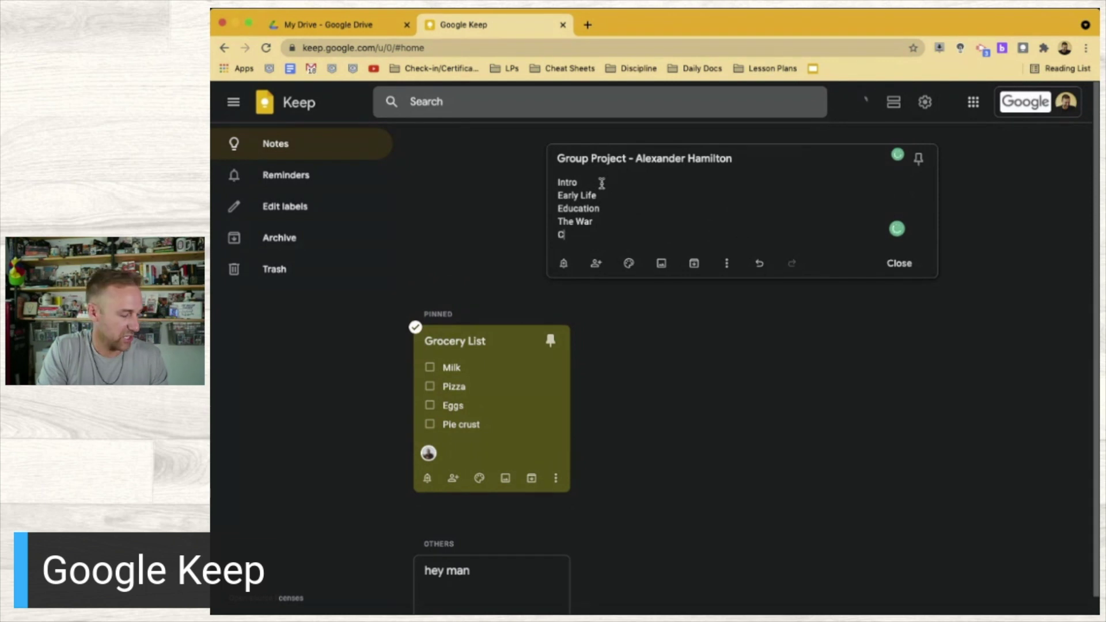
type("onnections")
key("Return")
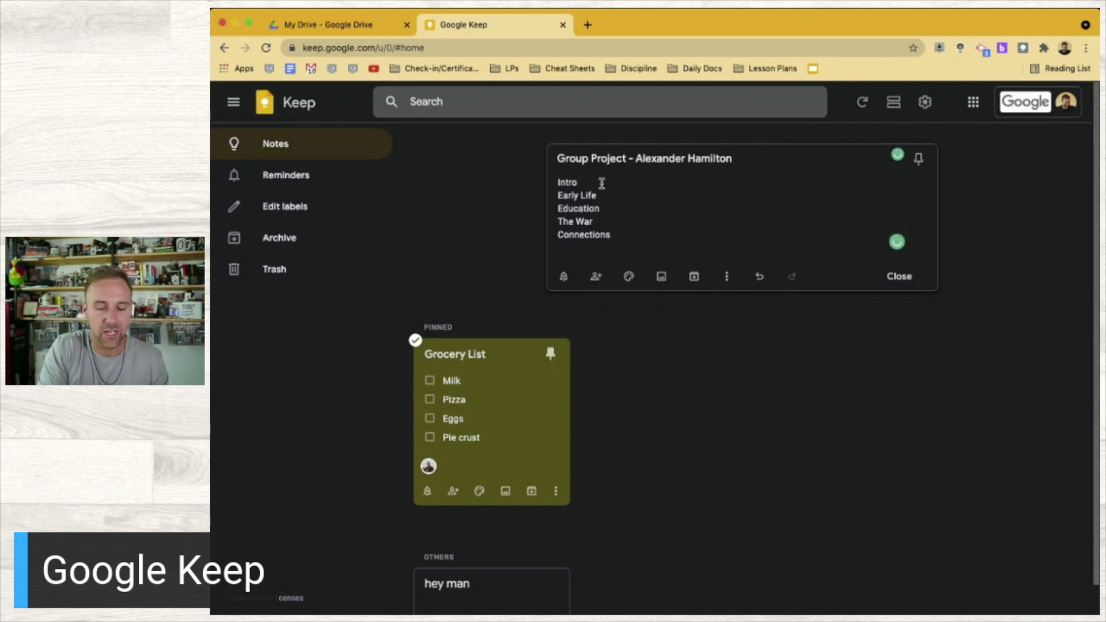
Add Writing, Sec of Treasury and The Broadway Play, inserting Death before the last
type("Writing")
key("Return")
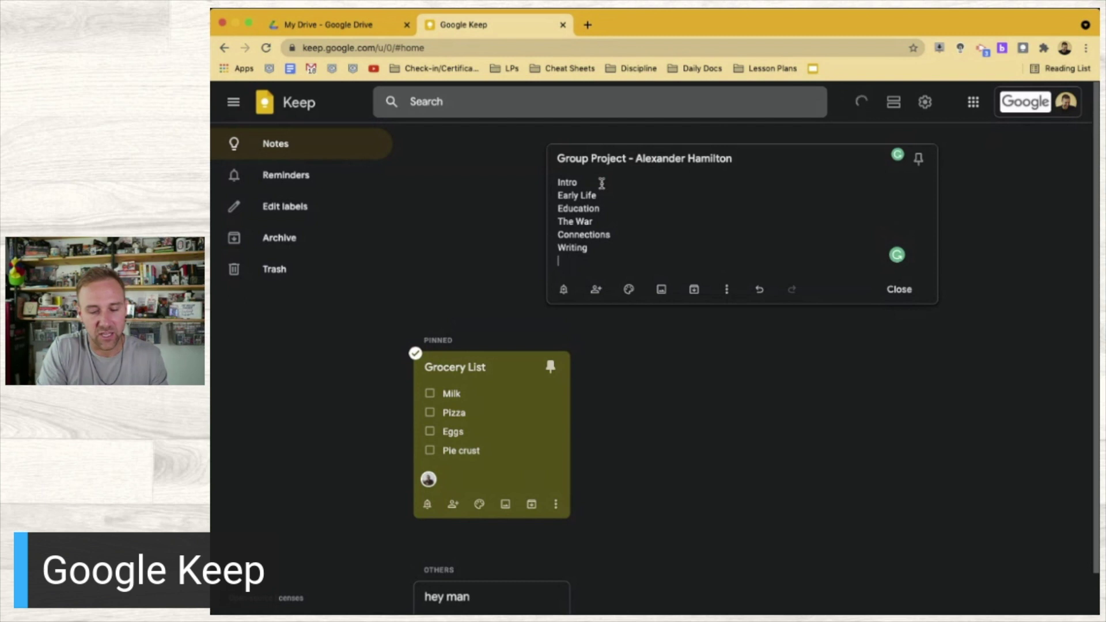
type("Sec ")
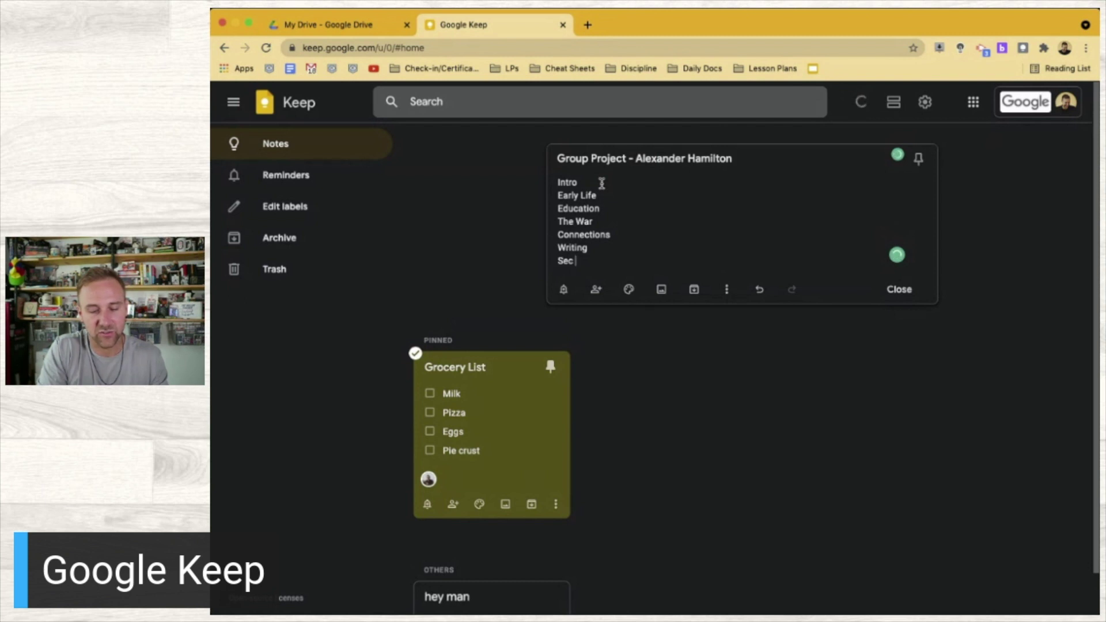
type("of Trea")
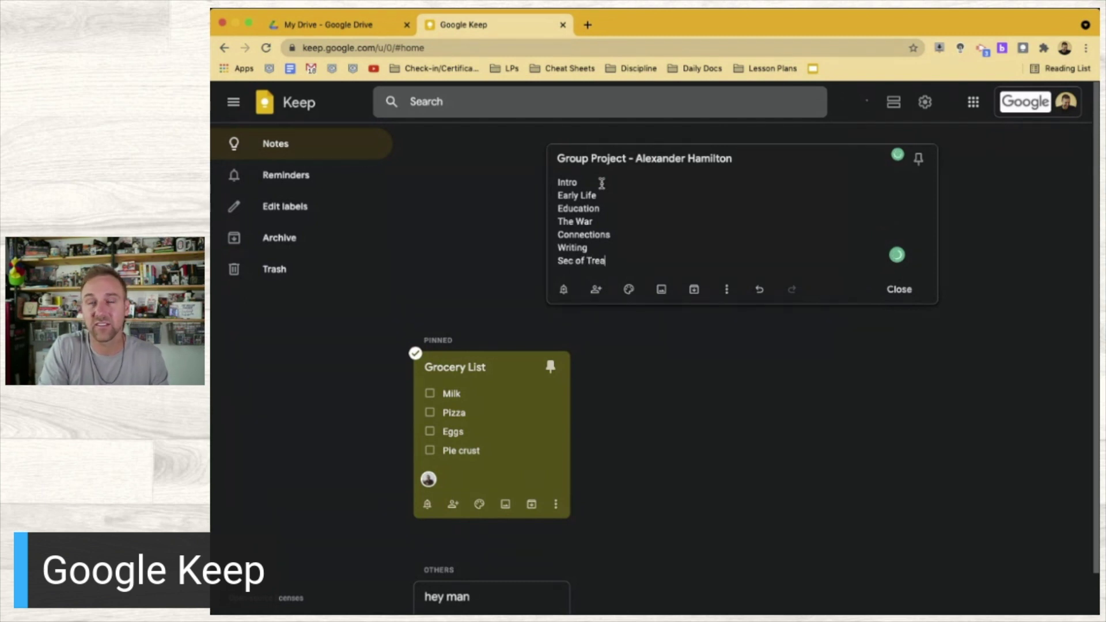
type("sury")
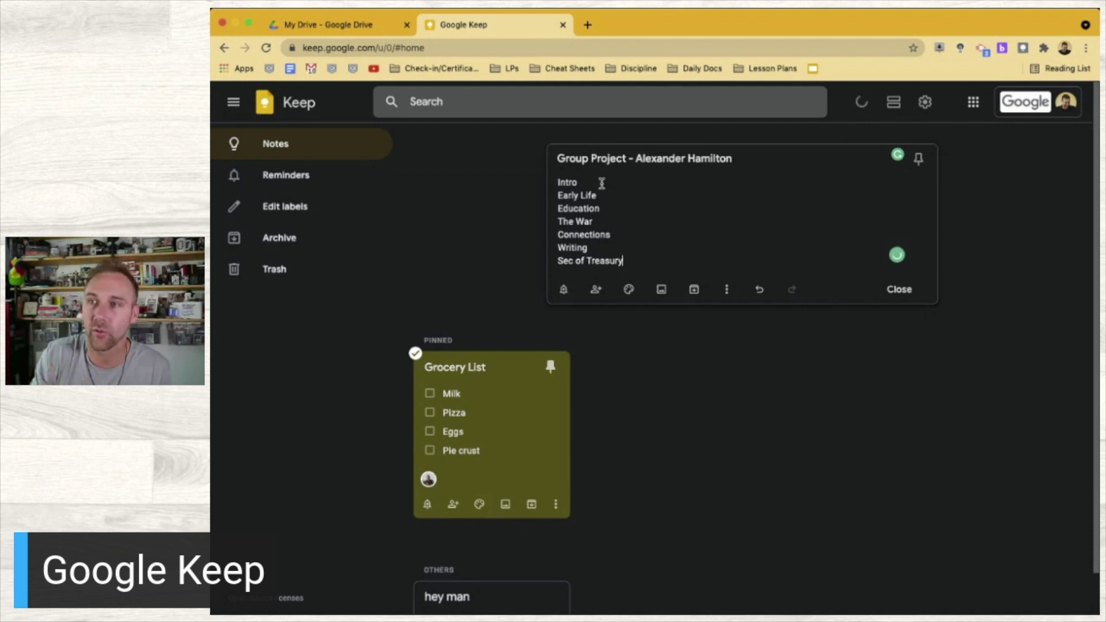
key("Return")
type("The Broadway Play")
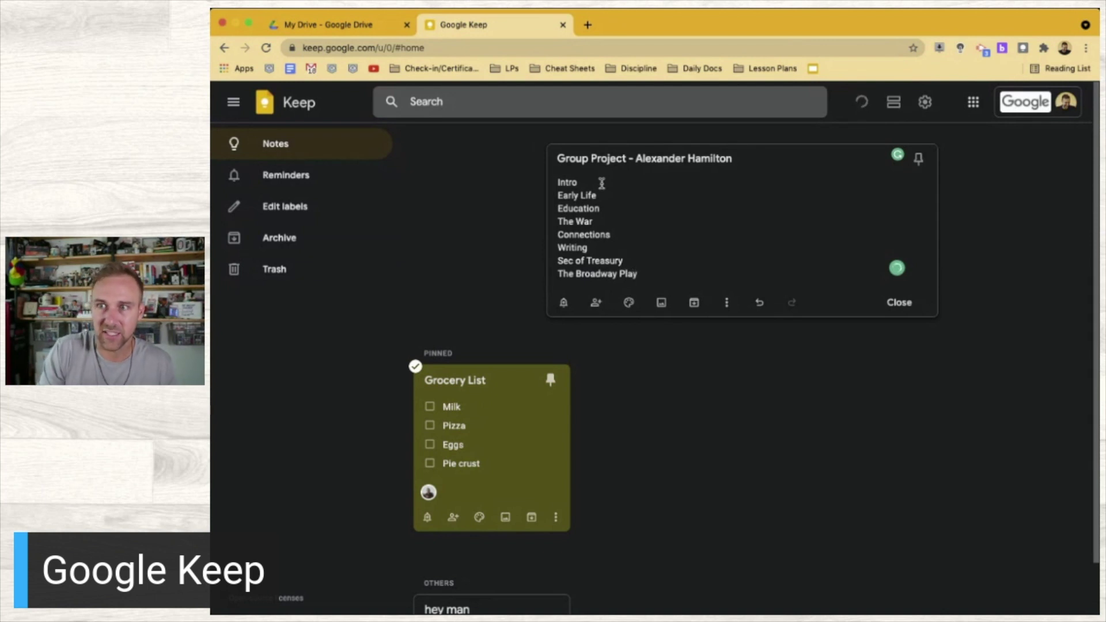
key("Up")
key("Return")
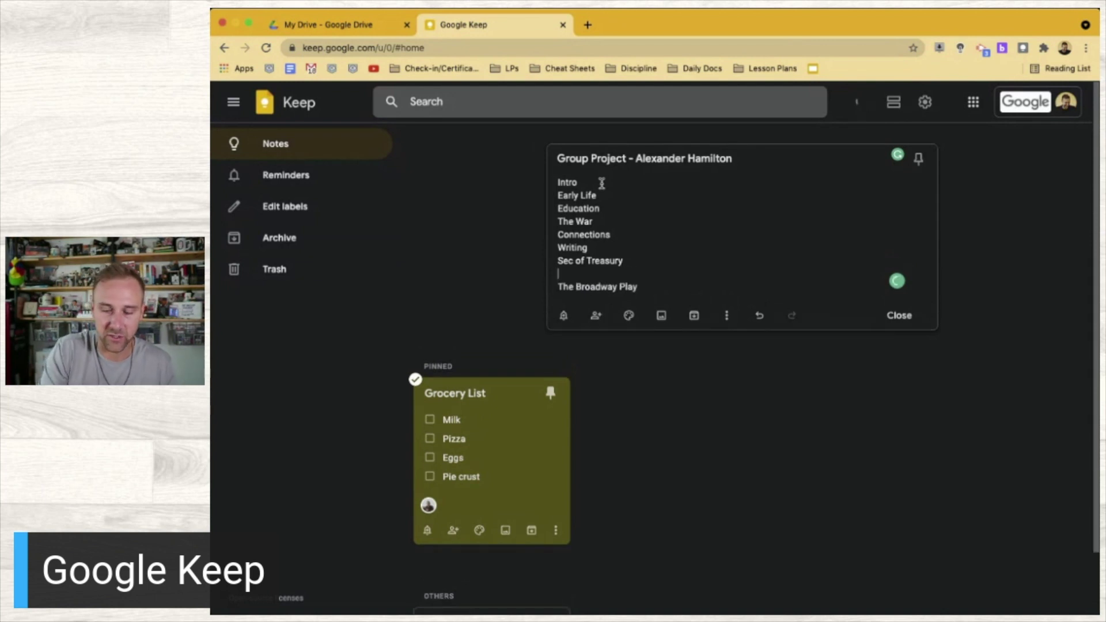
type("Death")
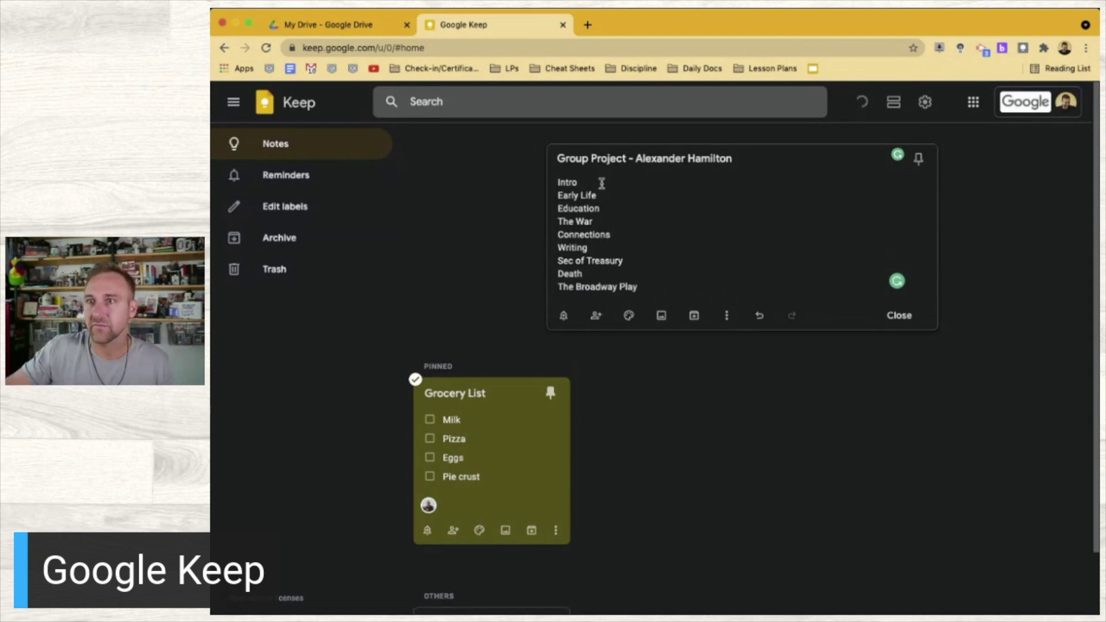
left_click(643, 287)
Select the nine outline lines and make the Alexander Hamilton note blue-grey
left_click_drag(644, 287, 555, 183)
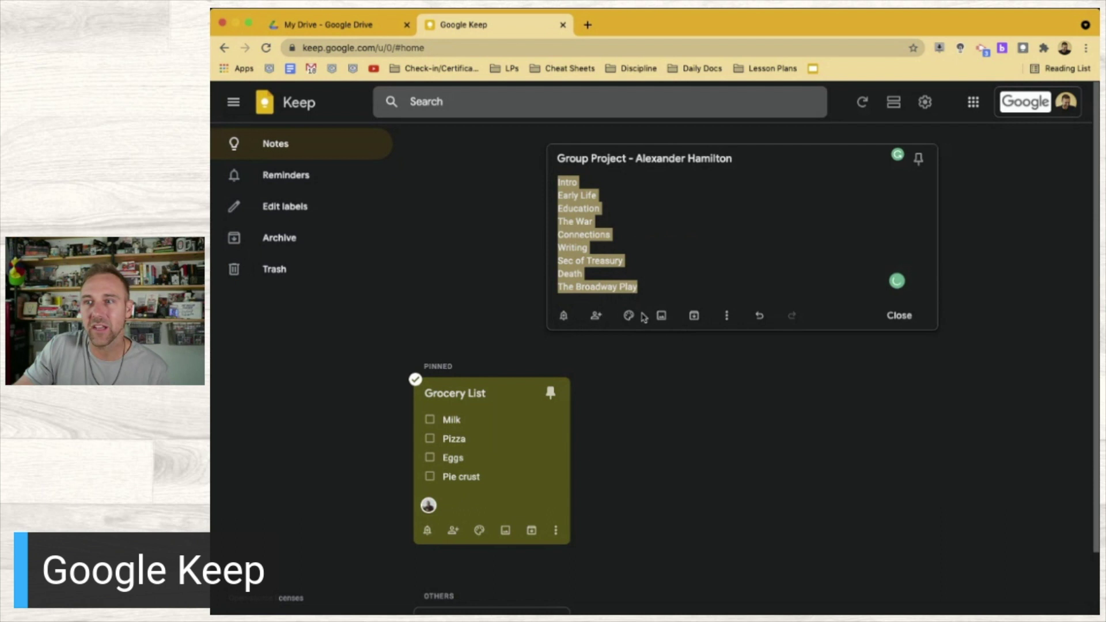
mouse_move(634, 319)
left_click(671, 267)
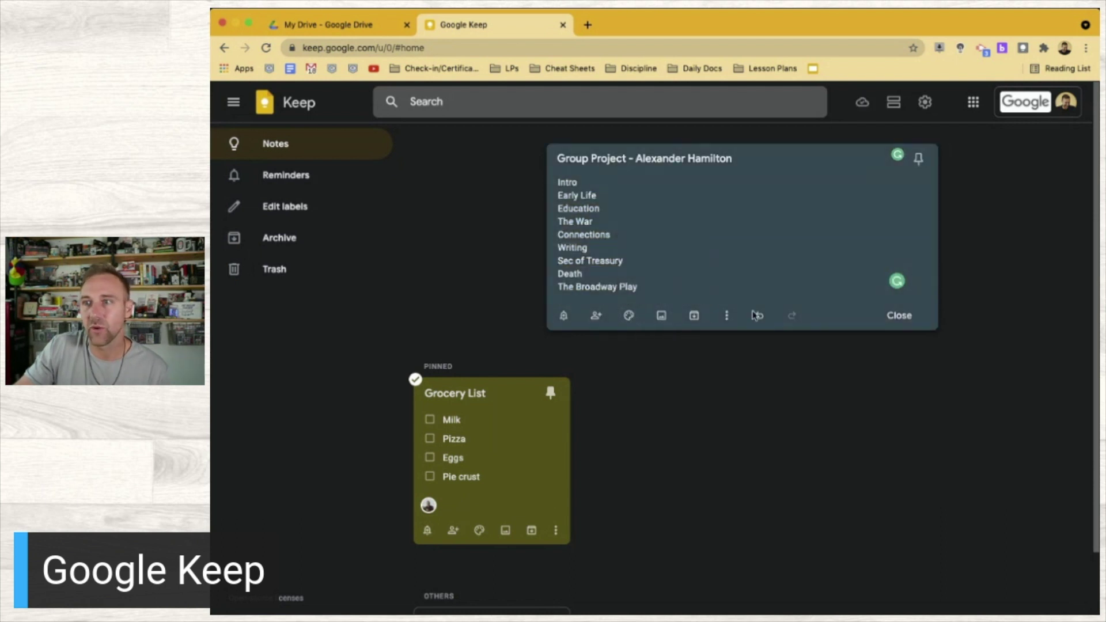
Turn the note's lines into checkboxes, close it, and pin it beside Grocery List
left_click(726, 316)
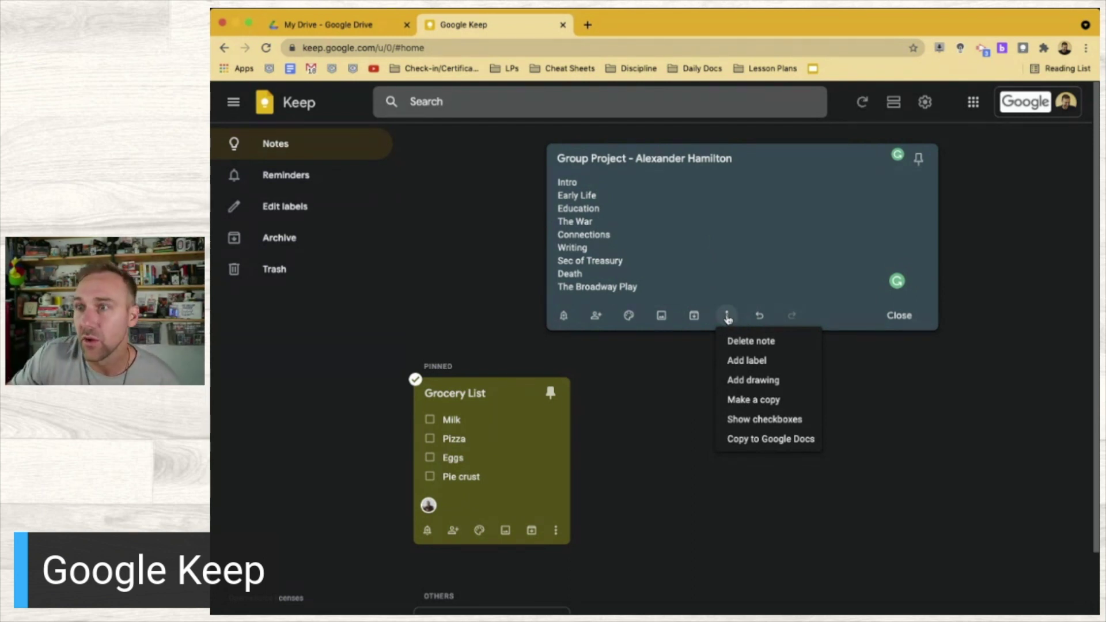
left_click(766, 429)
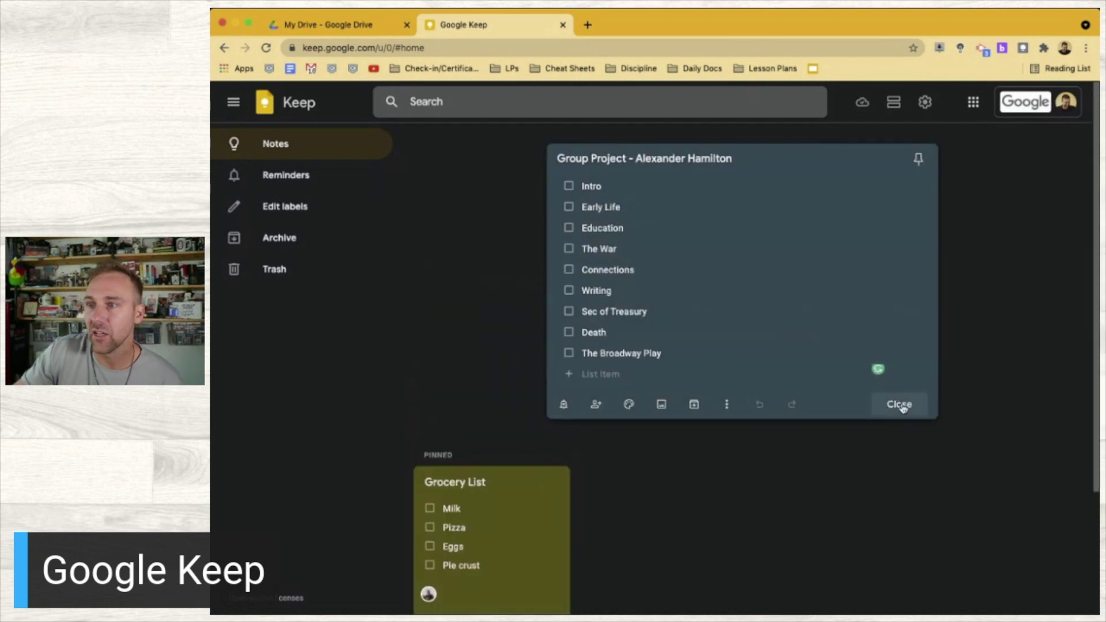
left_click(900, 405)
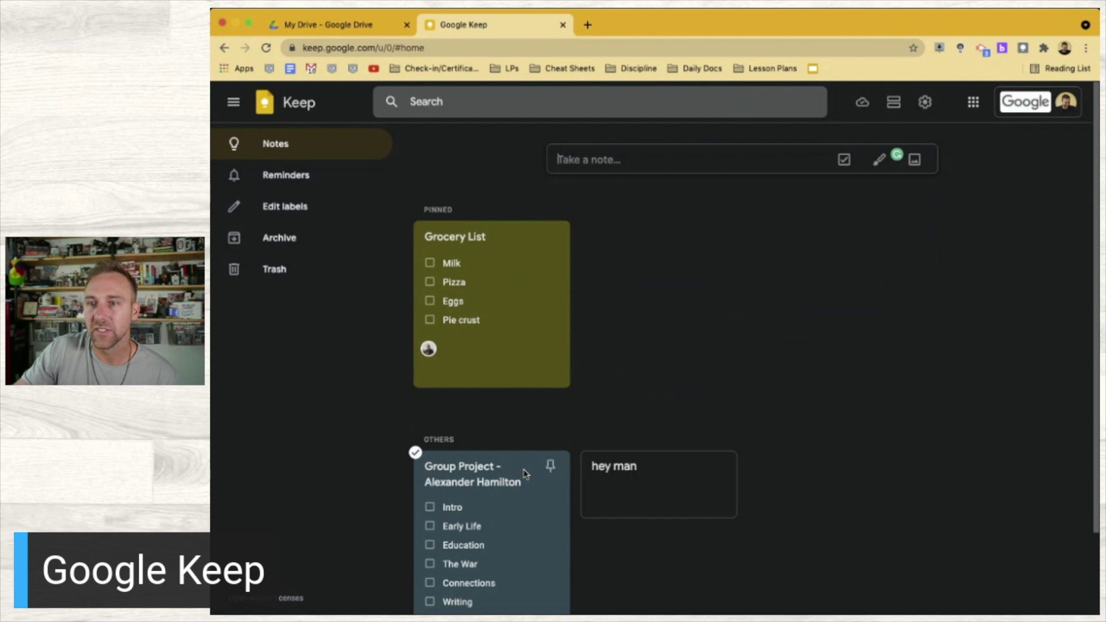
left_click(550, 466)
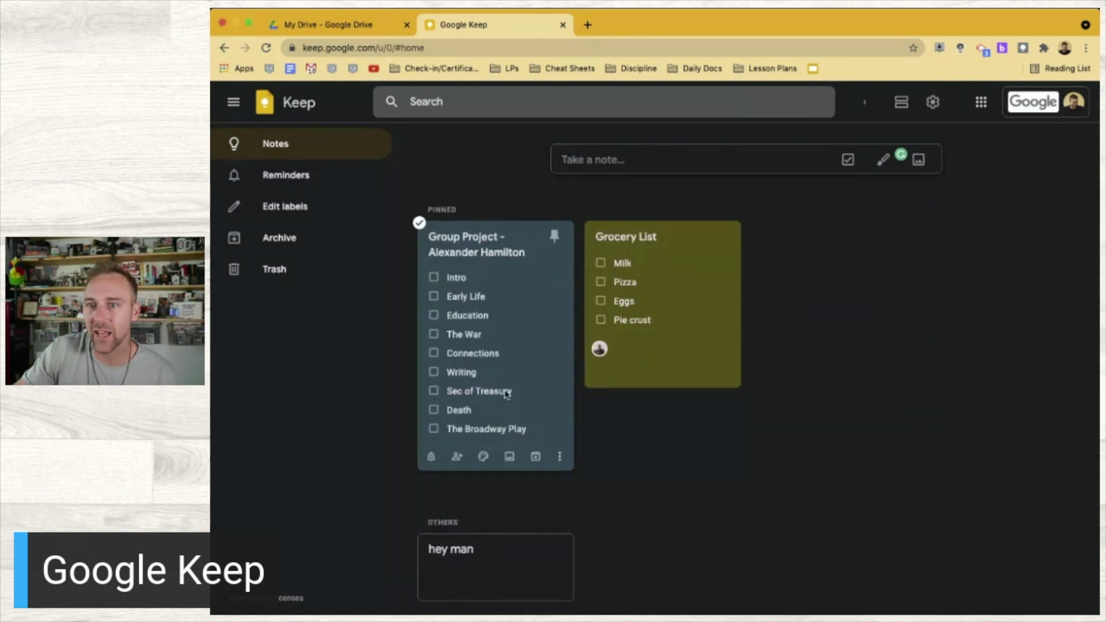
Search Google Images for alexander hamilton and save the barrons.com picture as social.jpeg
left_click(588, 25)
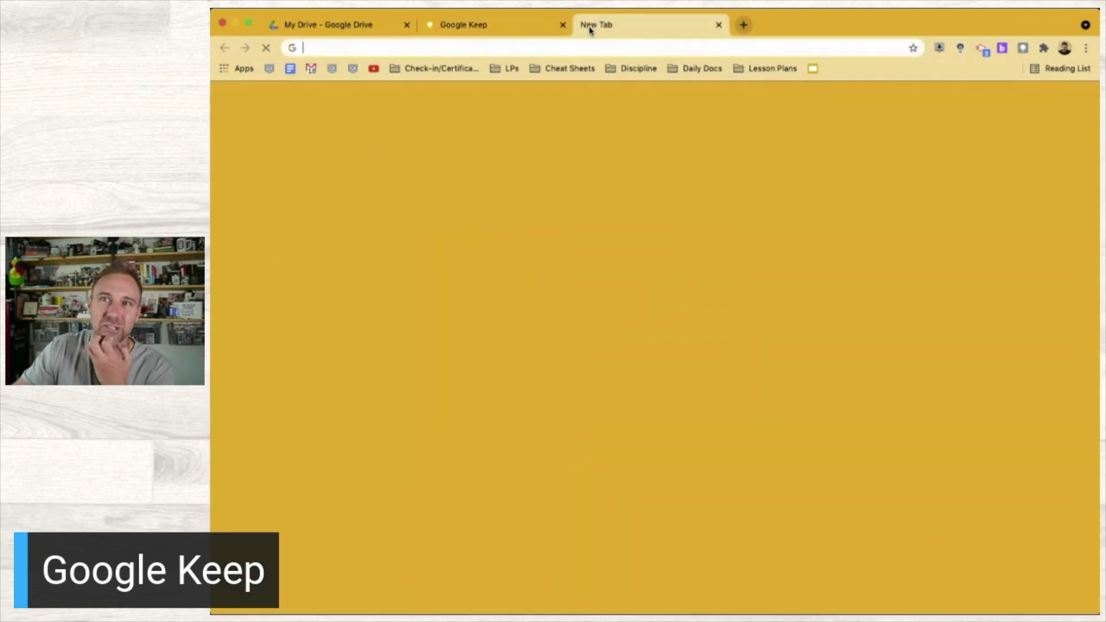
type("alex")
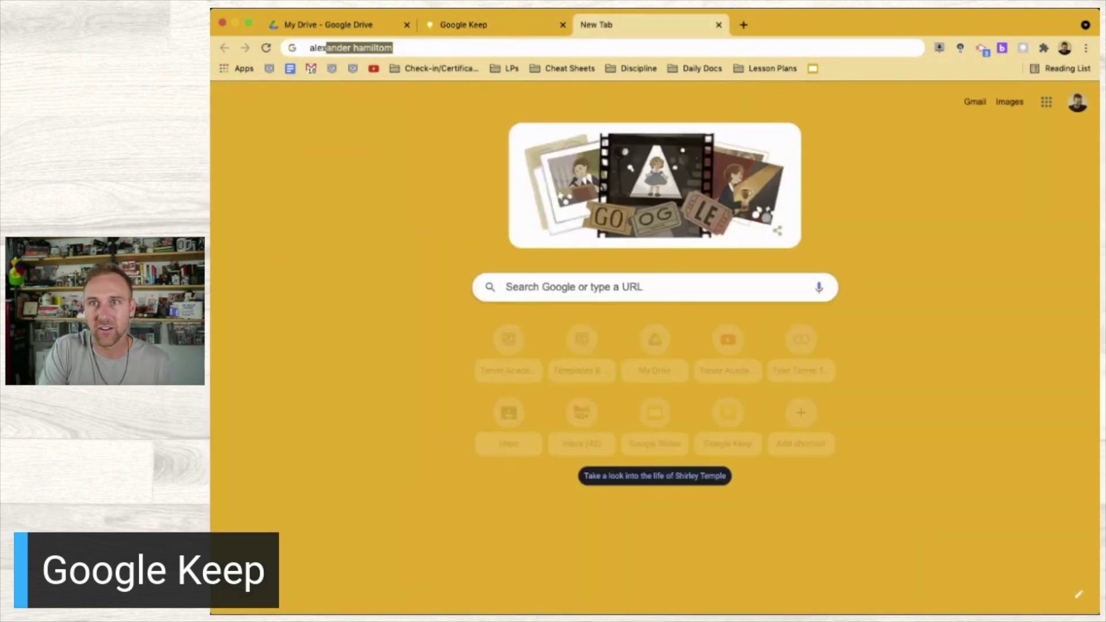
key("Return")
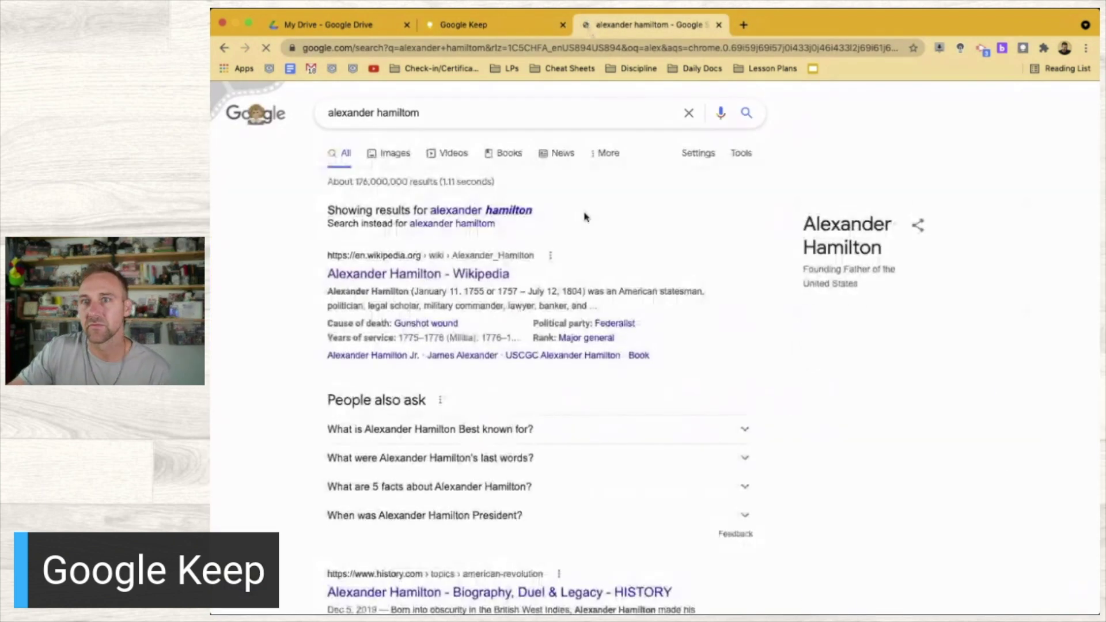
left_click(396, 153)
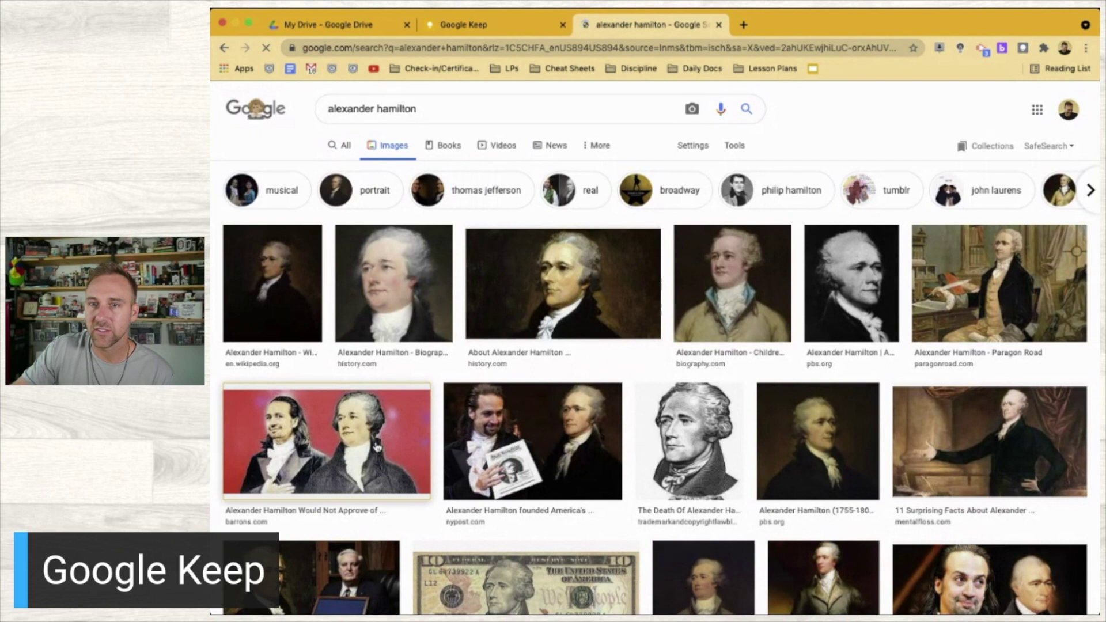
left_click(380, 446)
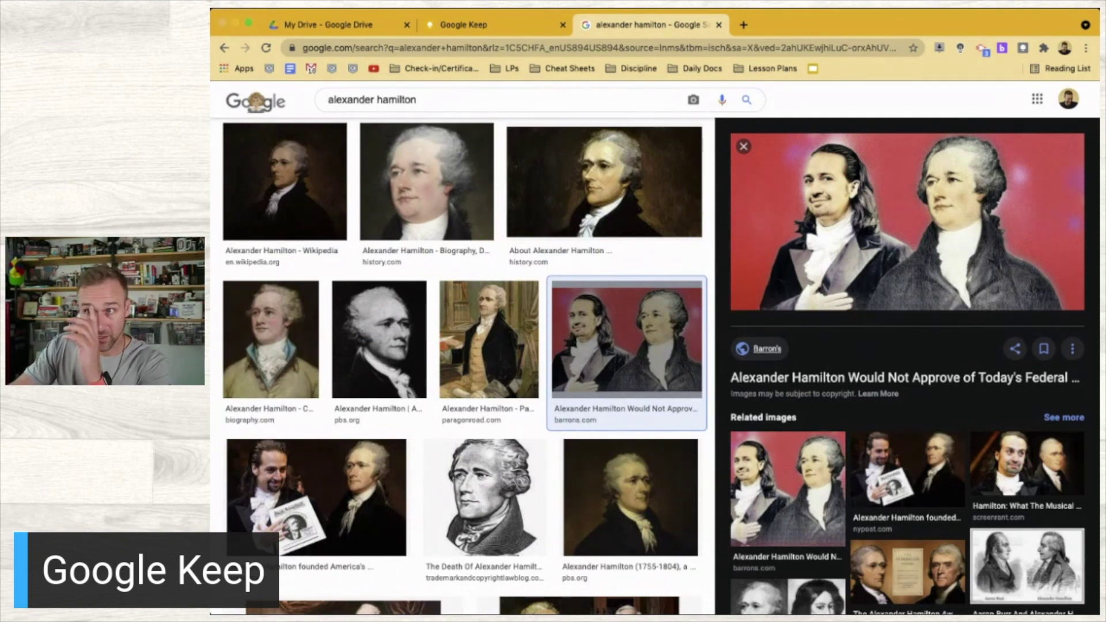
left_click(906, 378)
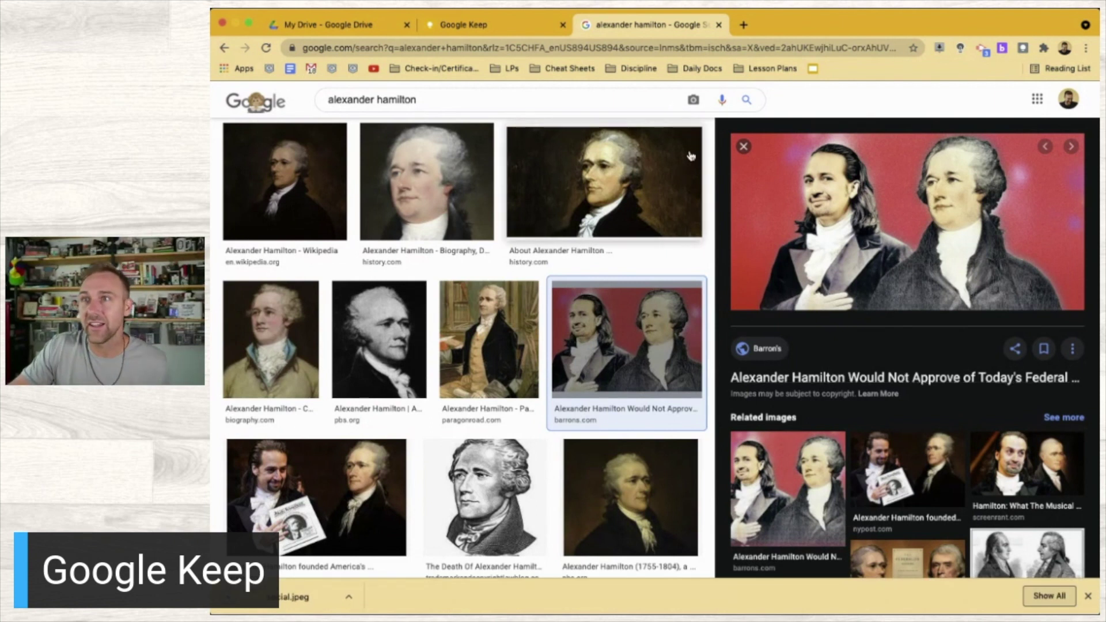
key("super+w")
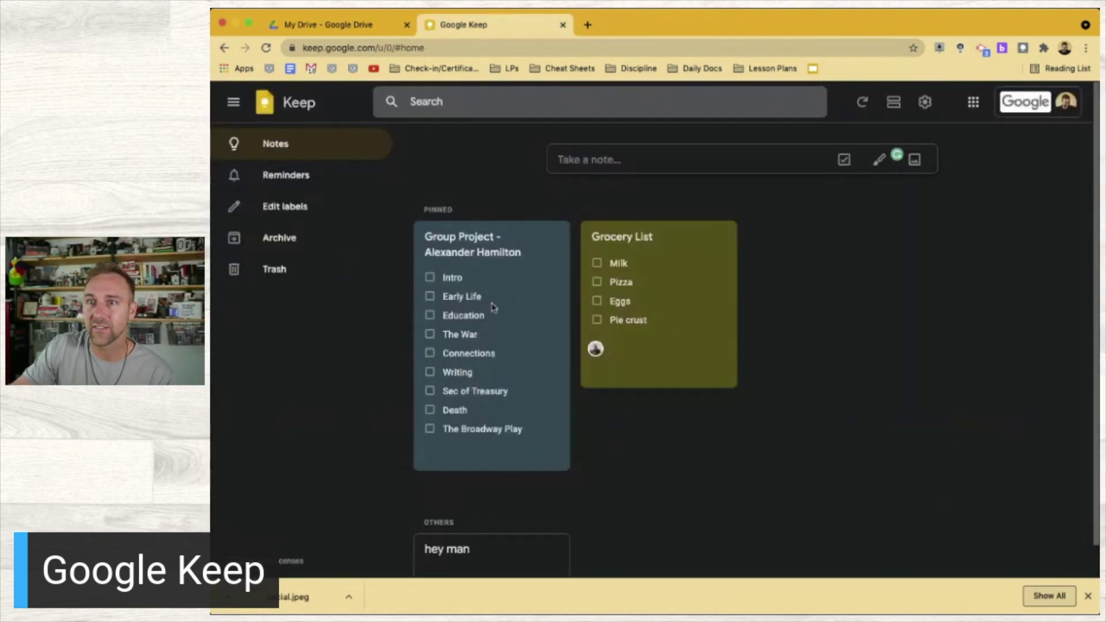
Open the Group Project - Alexander Hamilton note and choose an image file to attach
left_click(507, 245)
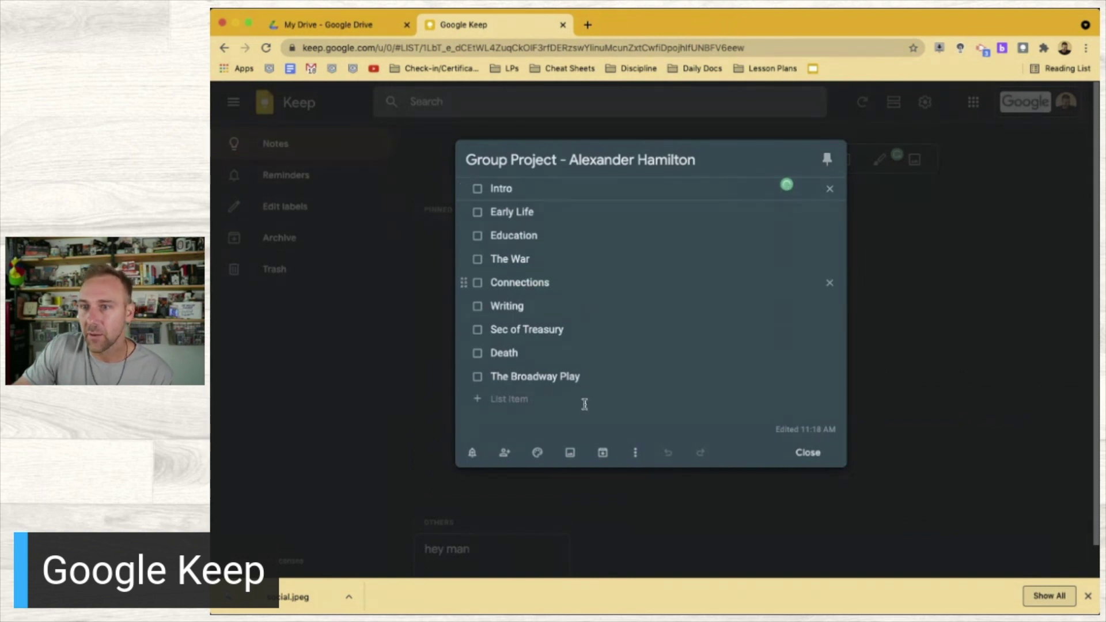
left_click(569, 453)
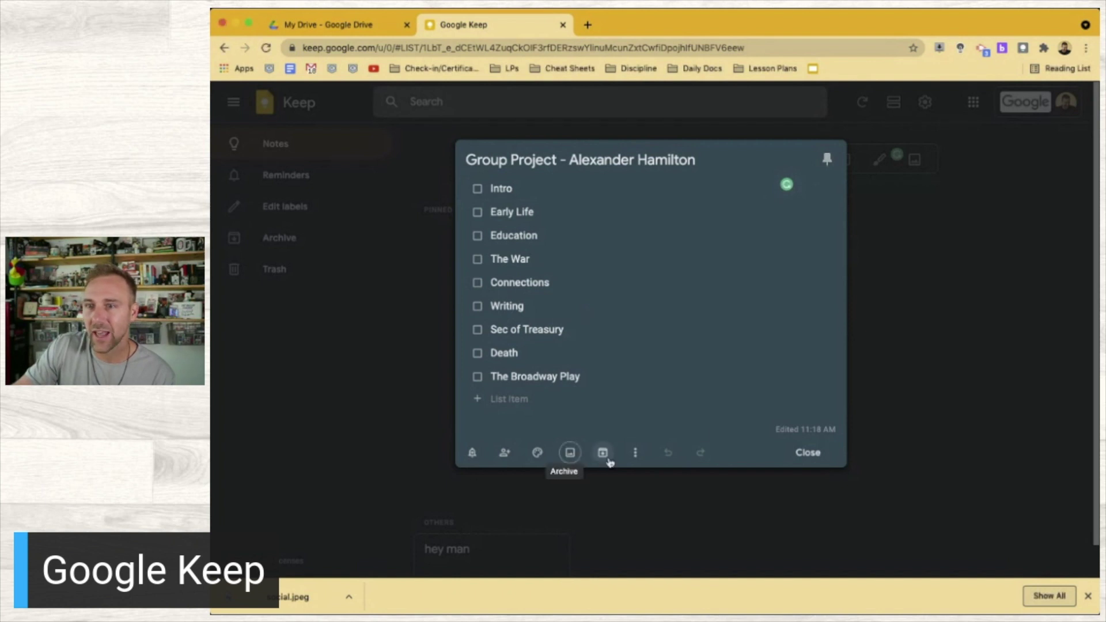
left_click(636, 454)
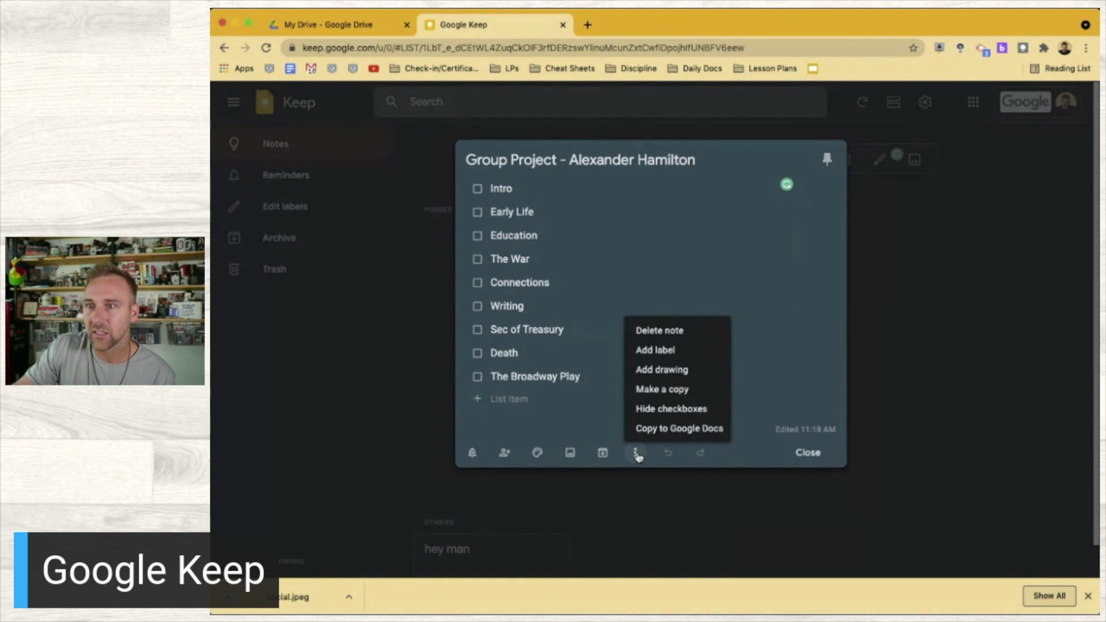
left_click(636, 454)
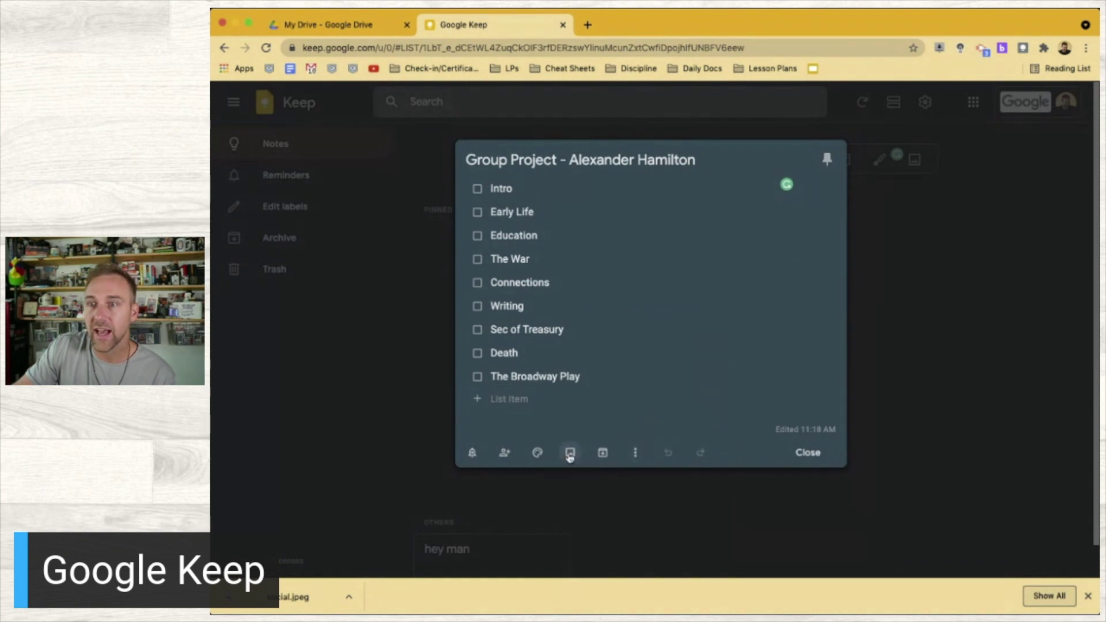
left_click(570, 457)
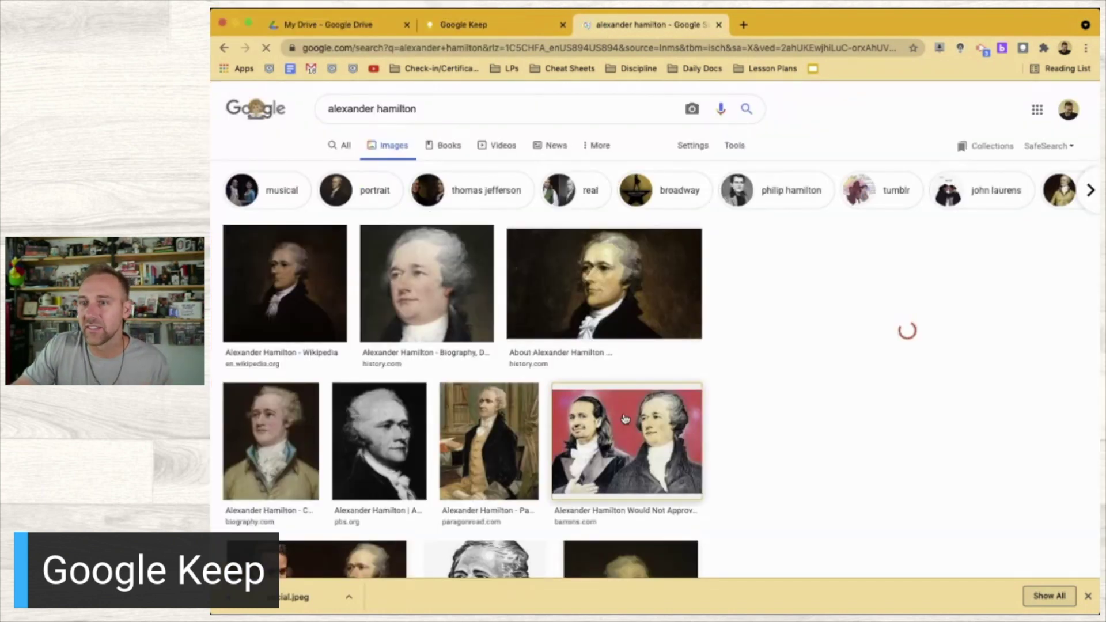
Preview the red two-portrait Hamilton image, then attach the Hamilton image file to the Keep note
left_click(625, 419)
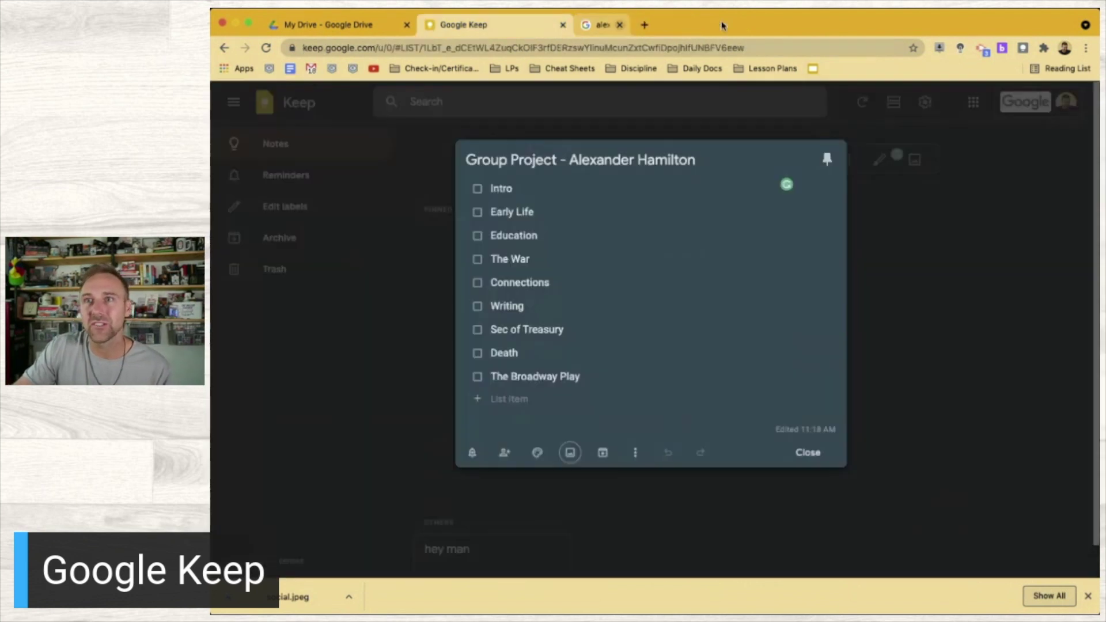
left_click(719, 24)
left_click(575, 458)
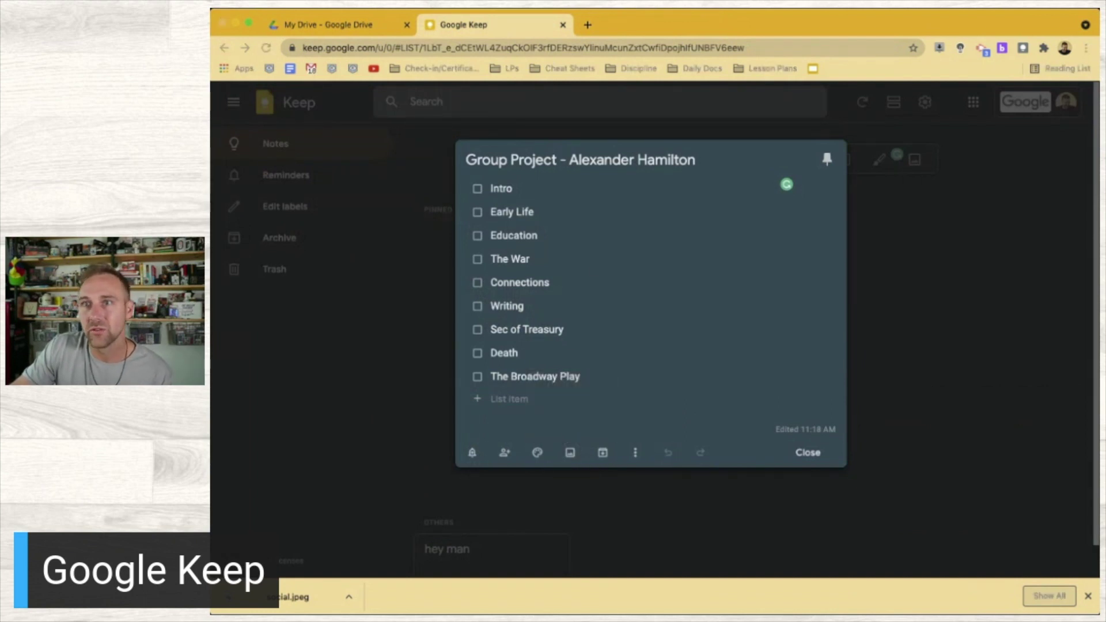
key("Return")
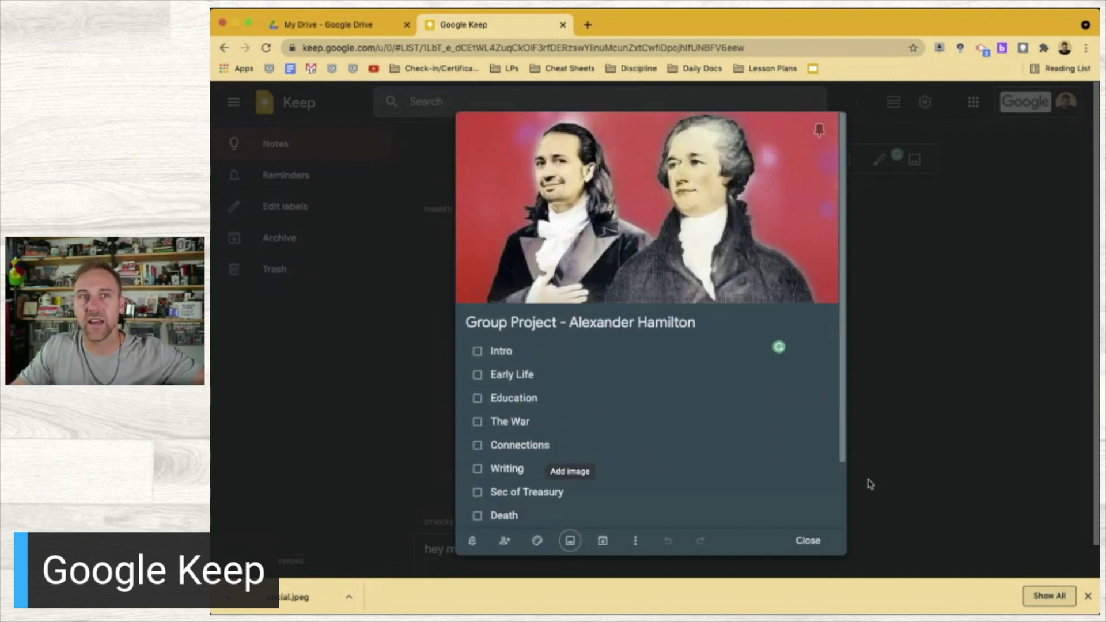
Close the Group Project note, now with its Hamilton picture, and return to My Drive
left_click(812, 544)
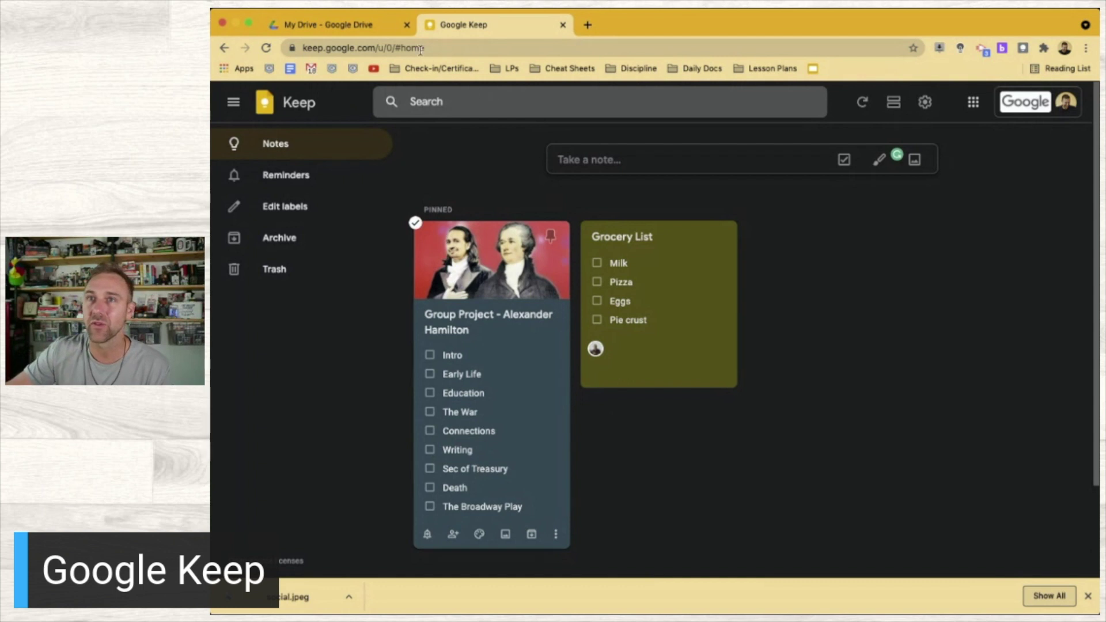
left_click(378, 30)
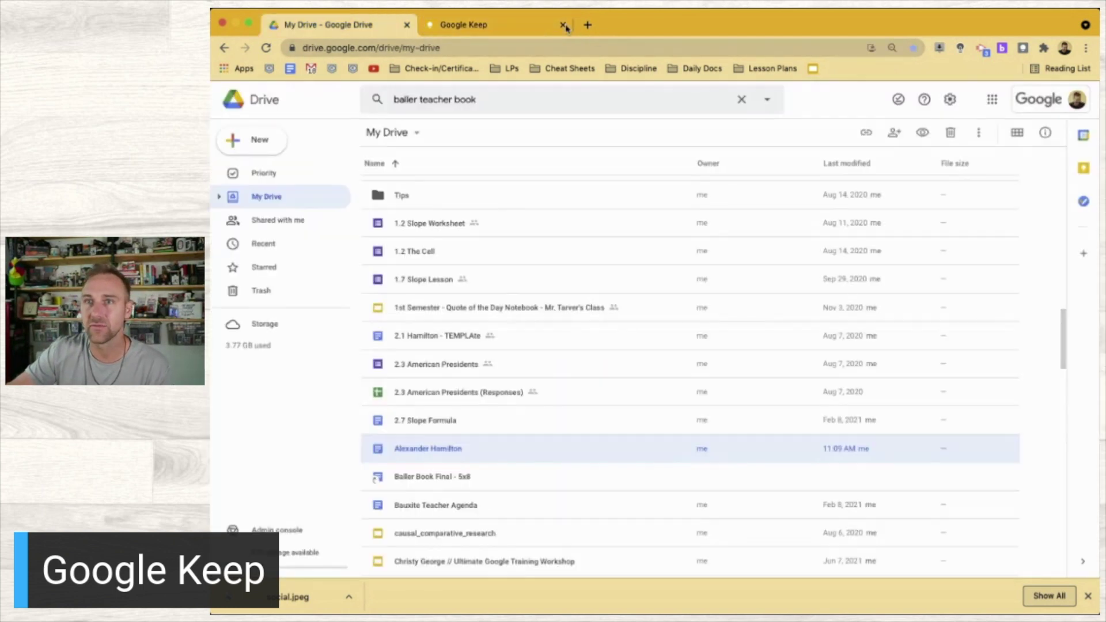
Open the Alexander Hamilton document from My Drive and close the Google Keep tab
double_click(464, 460)
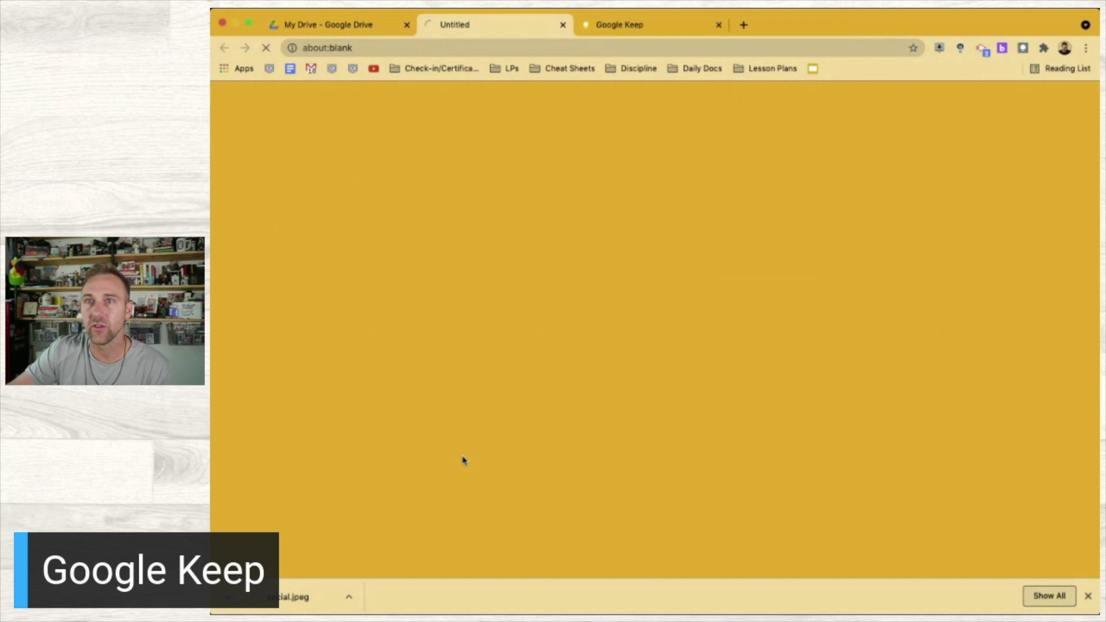
left_click(718, 24)
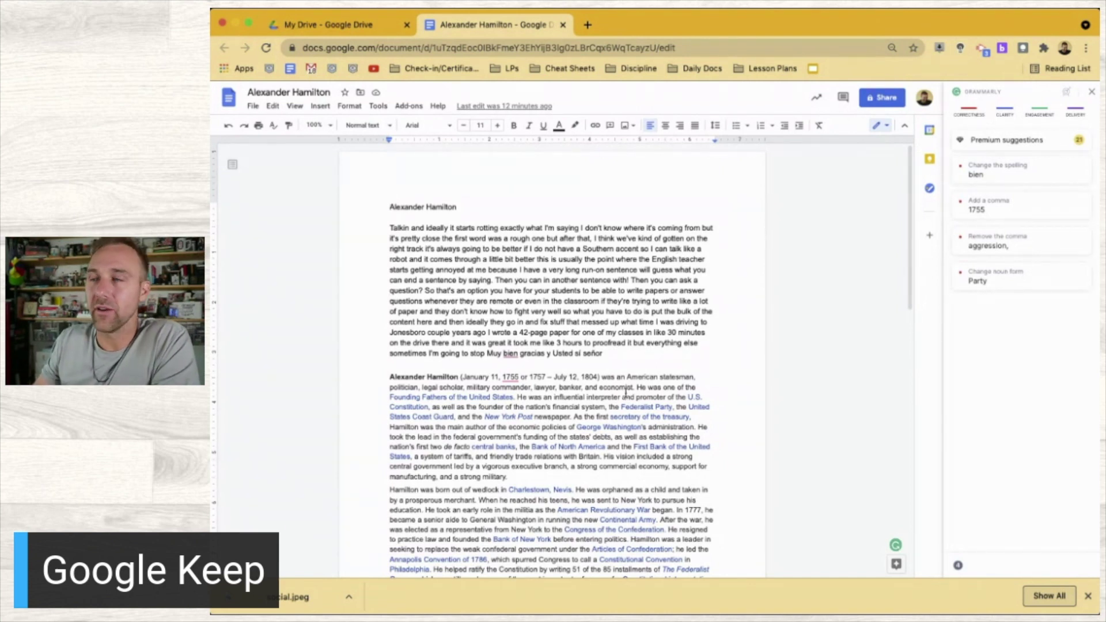
Dismiss Grammarly and show Google Tasks beside the Alexander Hamilton document
left_click(1091, 92)
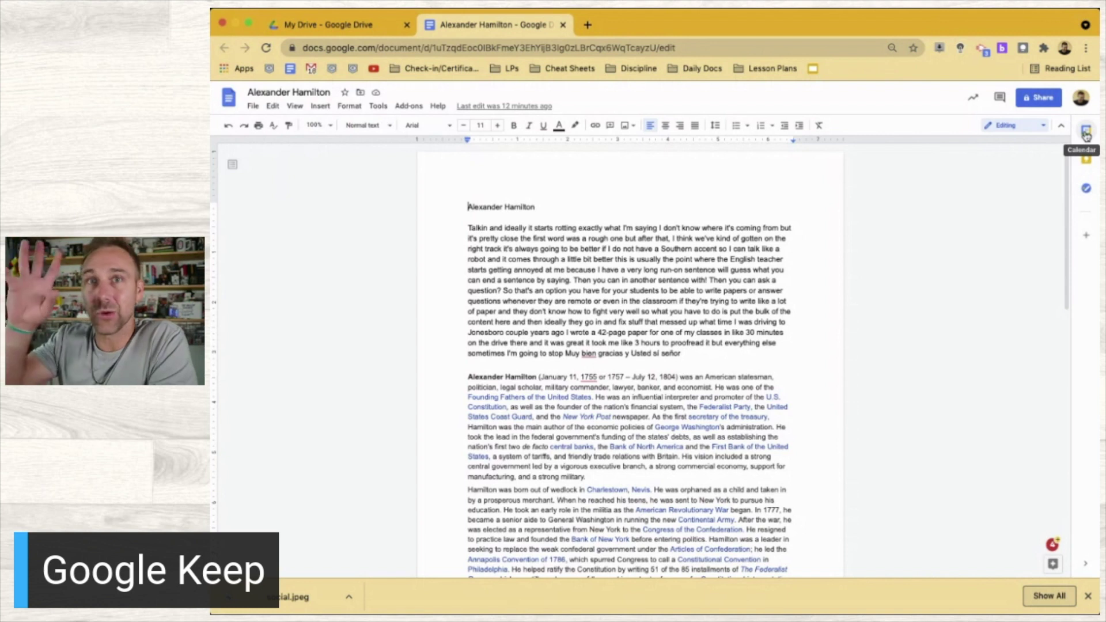
left_click(1085, 132)
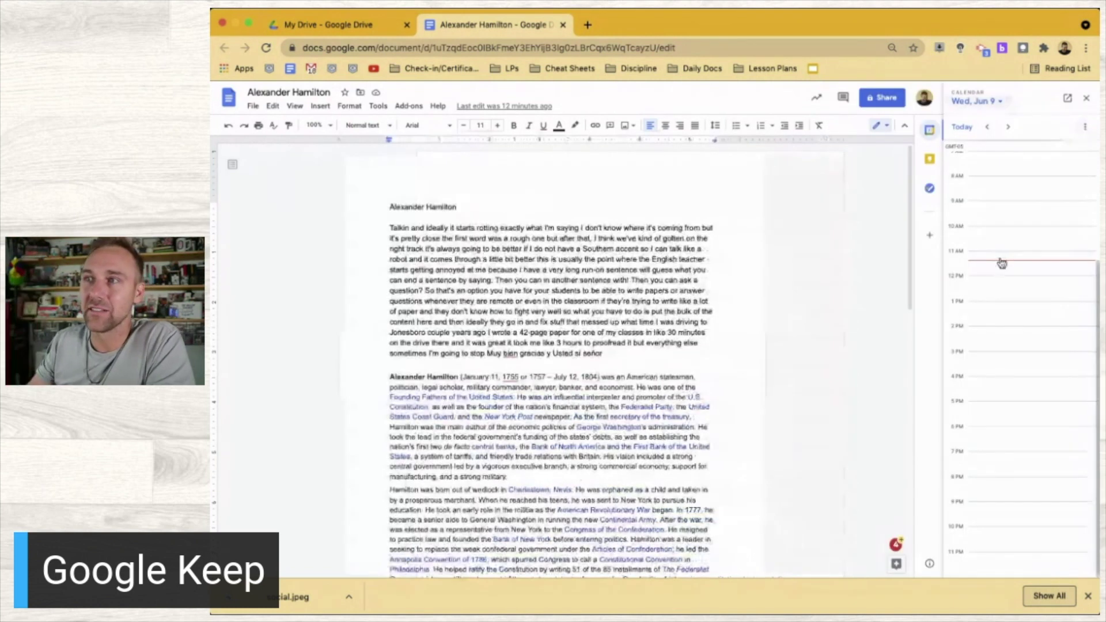
left_click(930, 189)
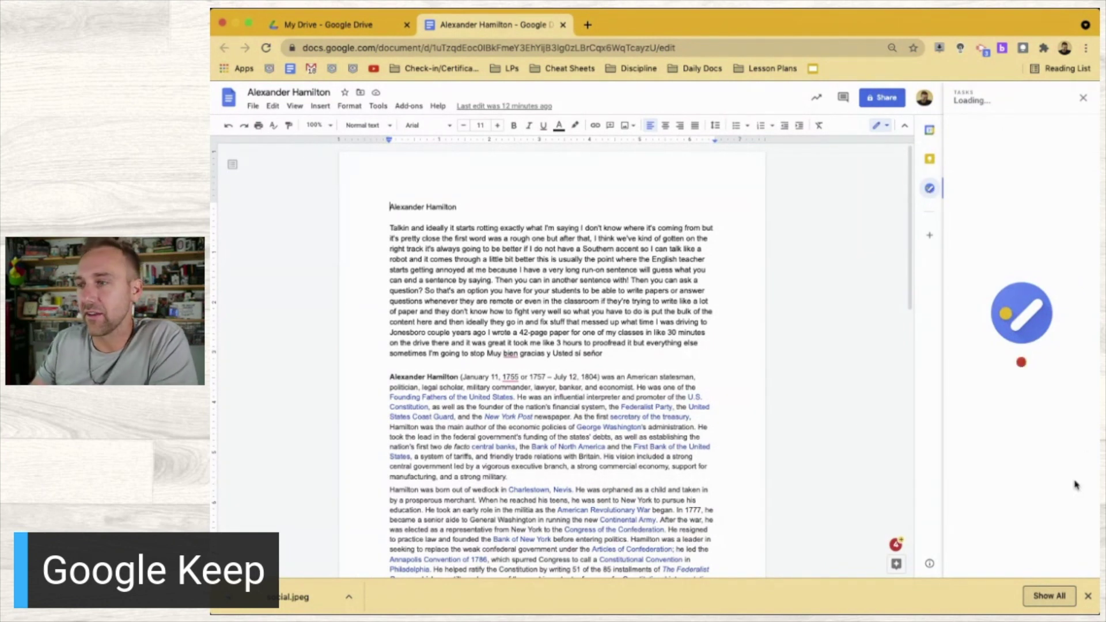
left_click(1087, 594)
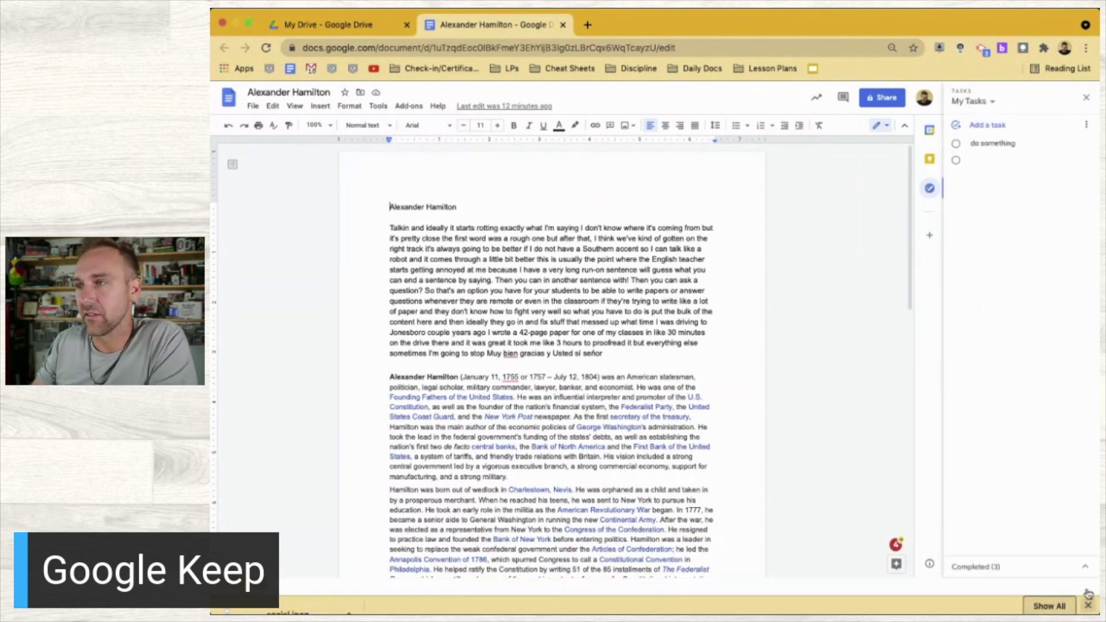
Add the Group Project Keep note to the document top, with a blank line above the Alexander Hamilton heading
left_click(929, 161)
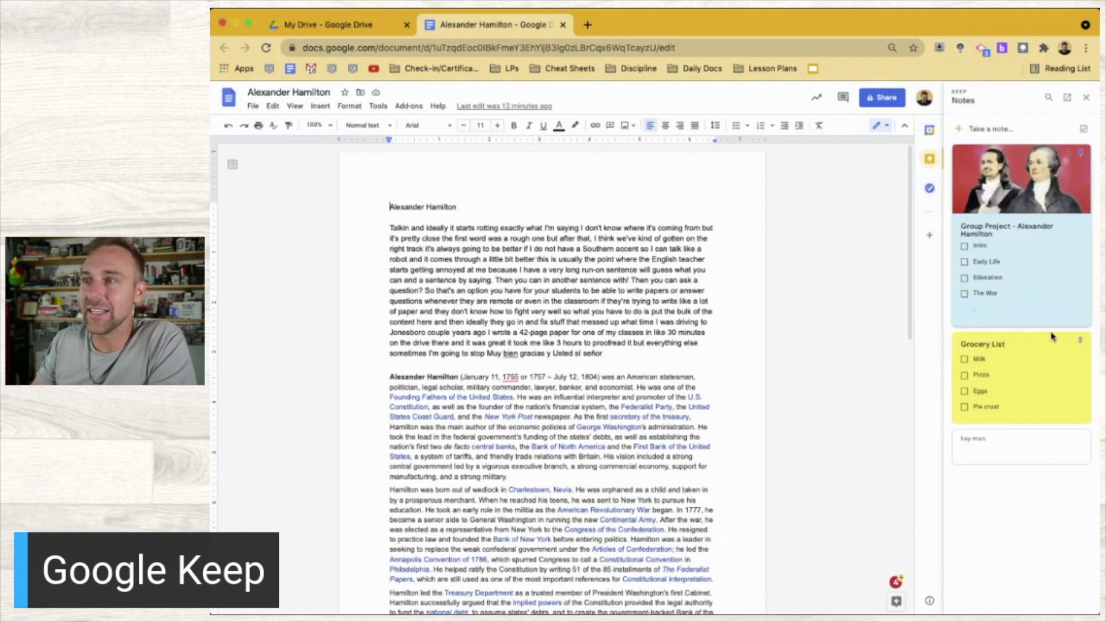
left_click(1069, 159)
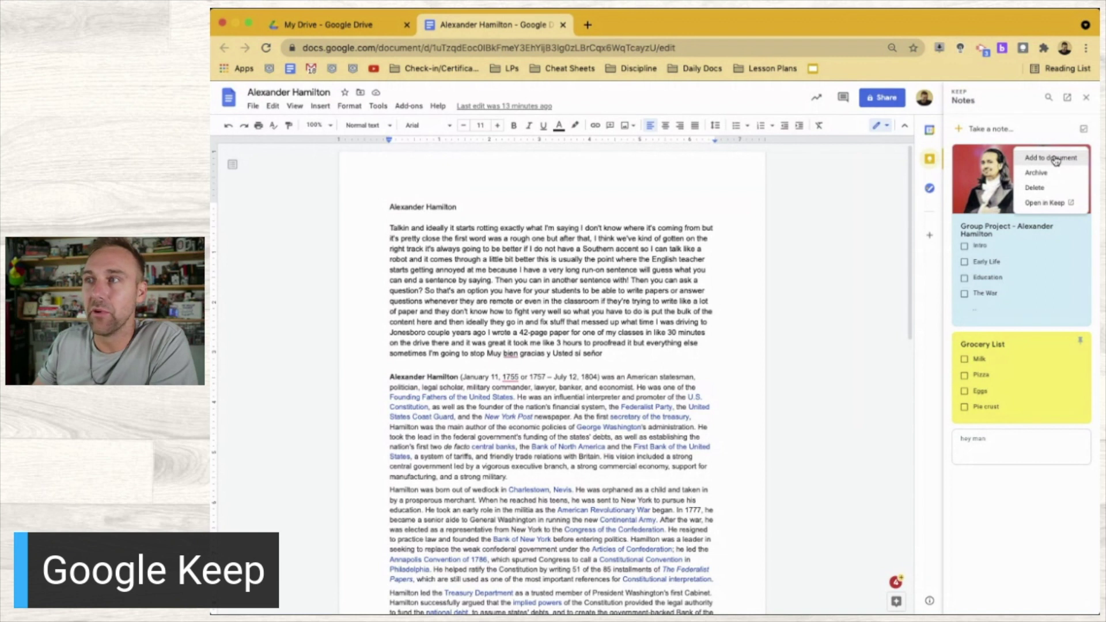
left_click(1055, 159)
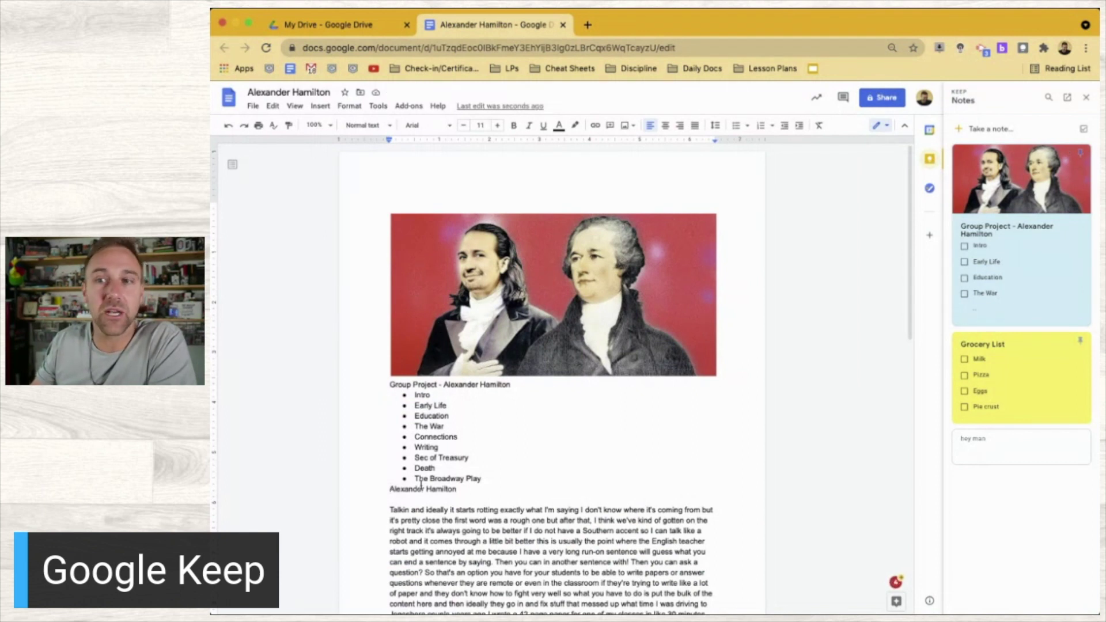
key("Return")
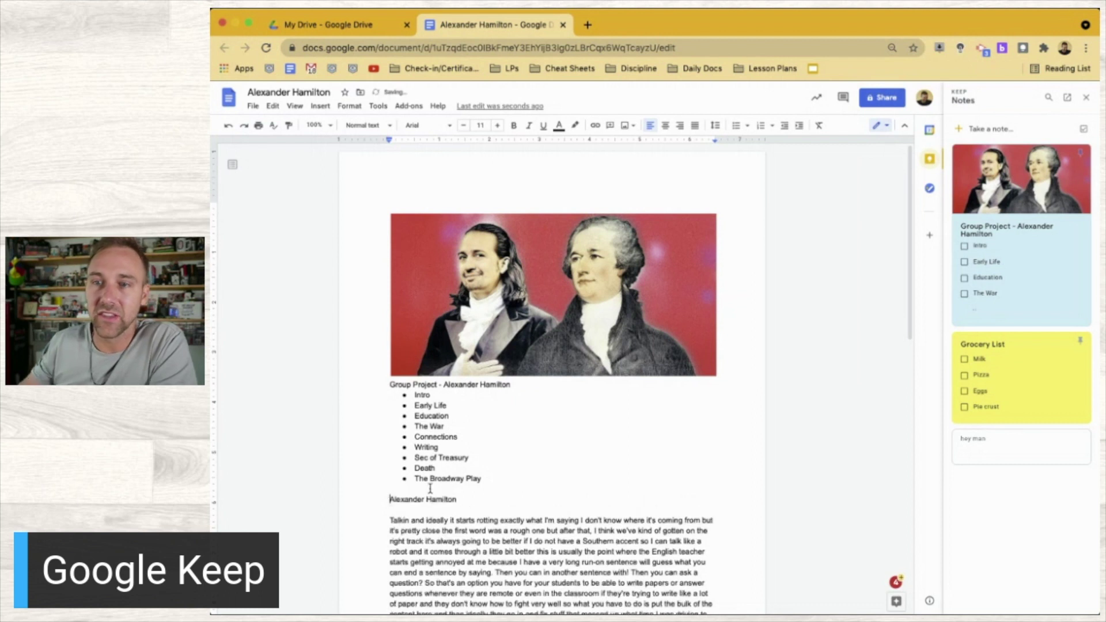
left_click(485, 480)
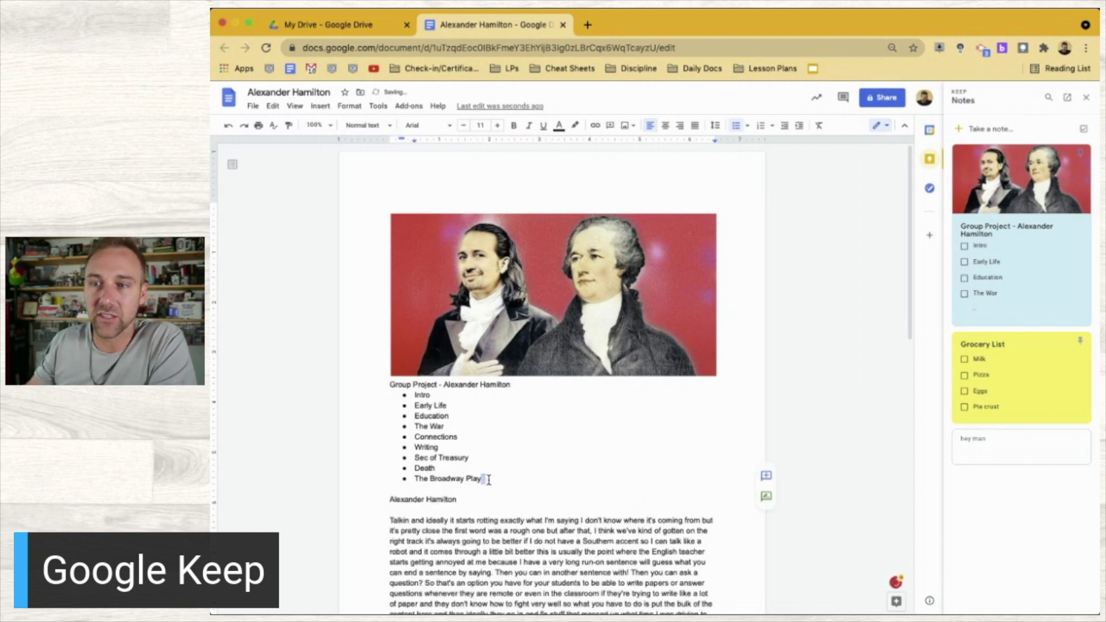
left_click_drag(485, 479, 406, 394)
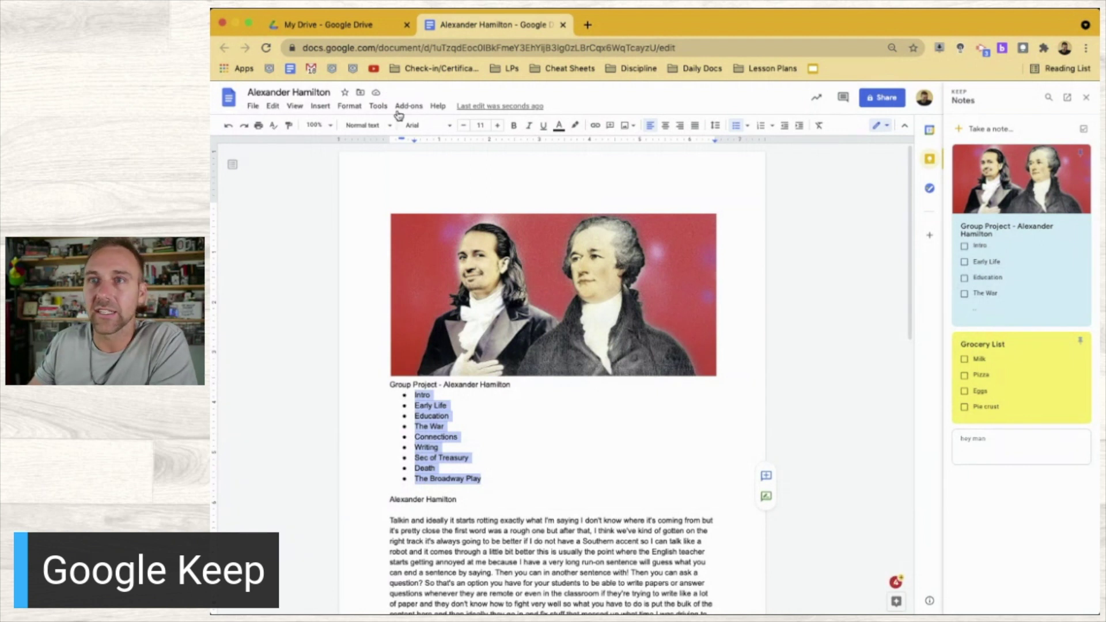
left_click(521, 498)
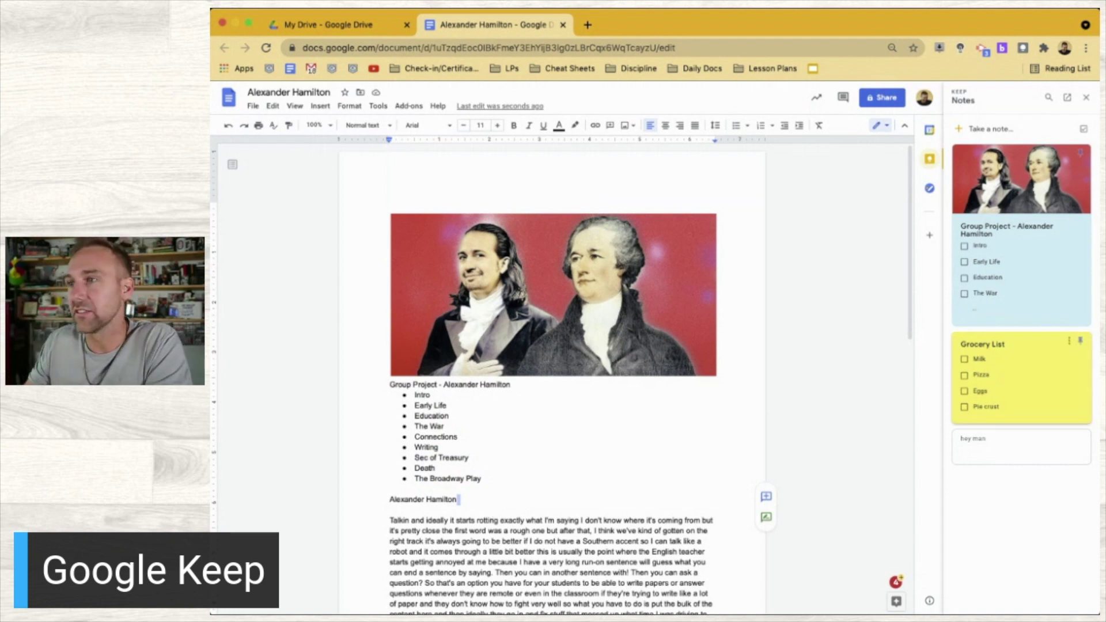
Add a new line 'Intro to Alexander Hamilton' above the Alexander Hamilton paragraph
left_click(1064, 269)
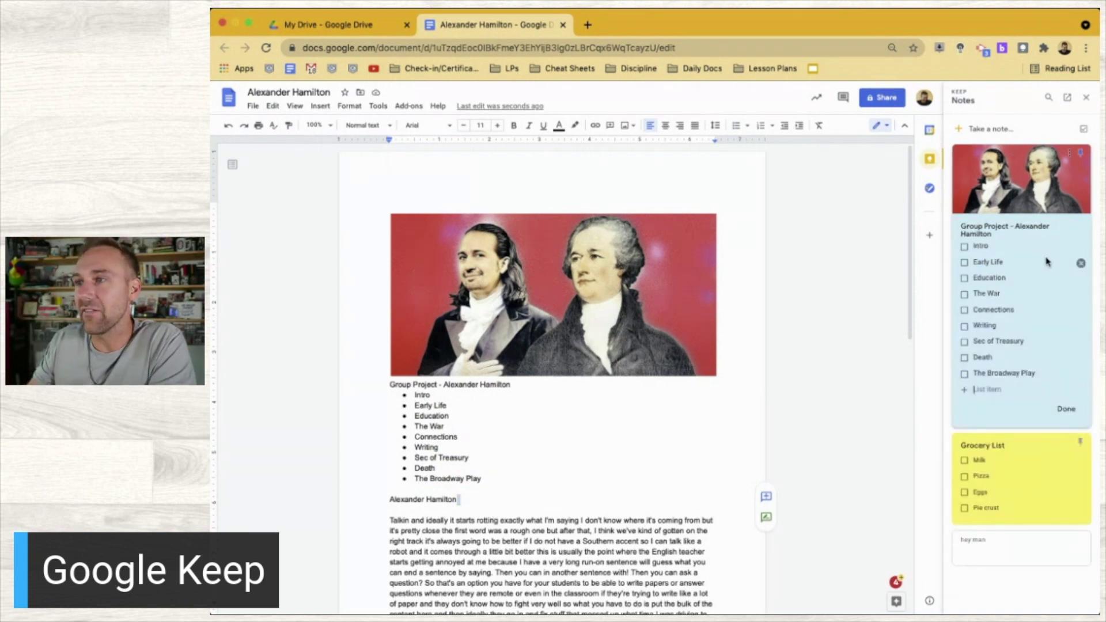
scroll(605, 485, "down", 4)
scroll(605, 485, "down", 1)
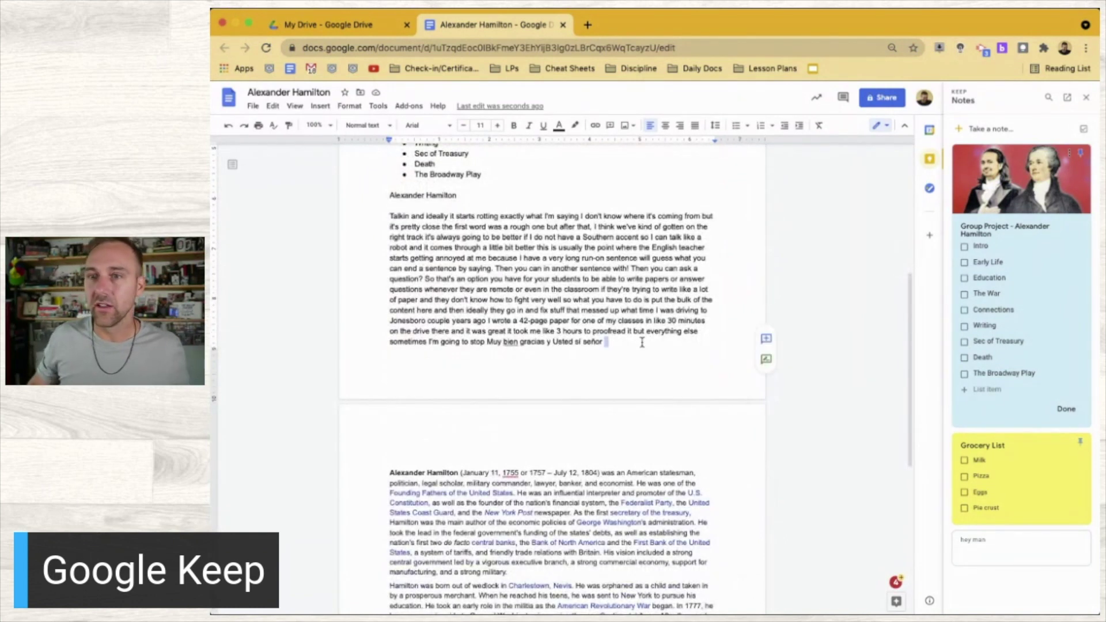
key("Return")
type("Intro to Alexa")
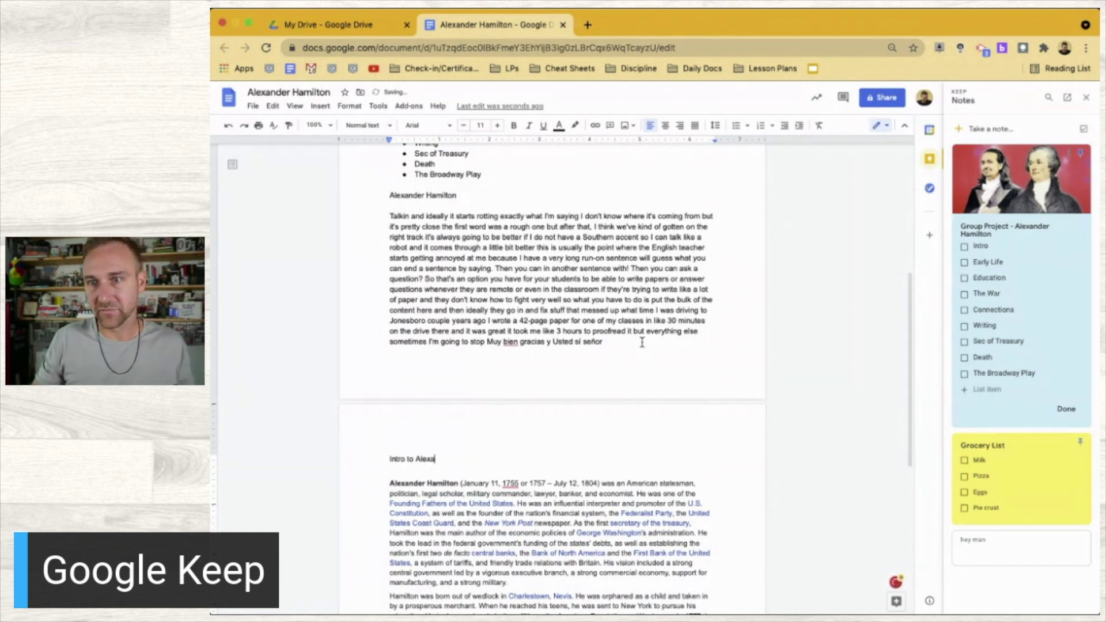
type("nder Hamilton")
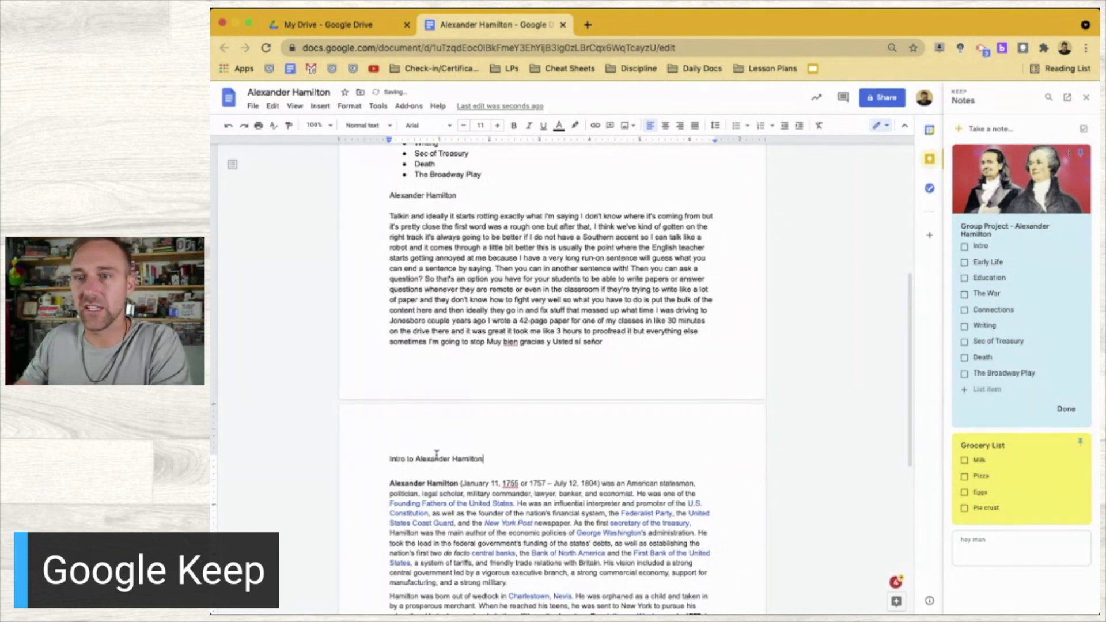
Make 'Intro to Alexander Hamilton' a Heading 1 and tick Intro in the Keep checklist
triple_click(436, 455)
left_click(364, 125)
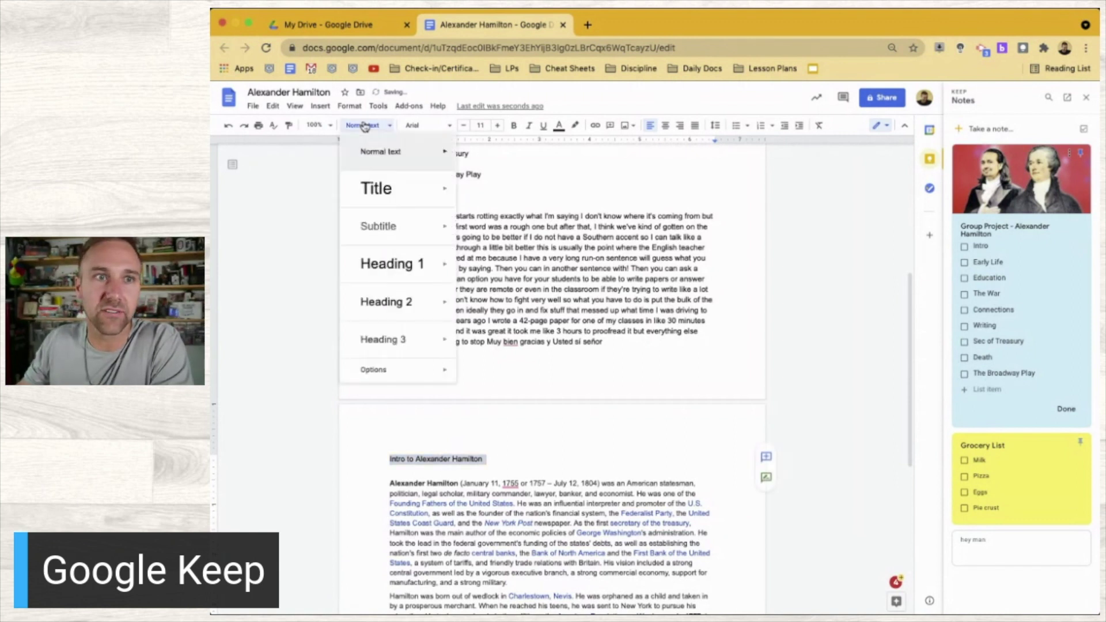
left_click(395, 264)
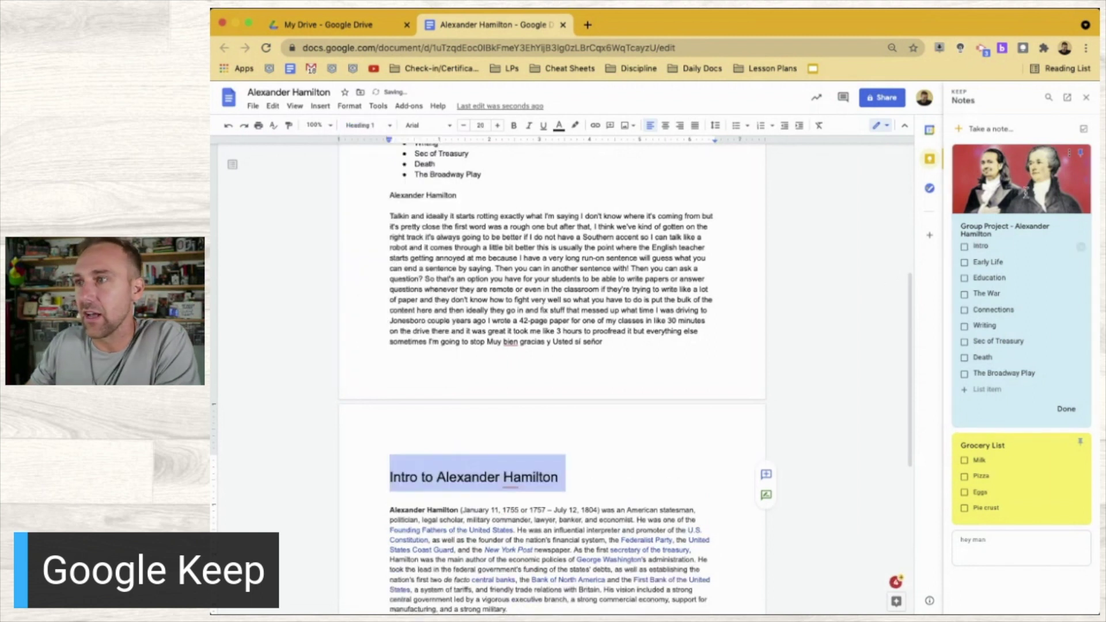
left_click(964, 247)
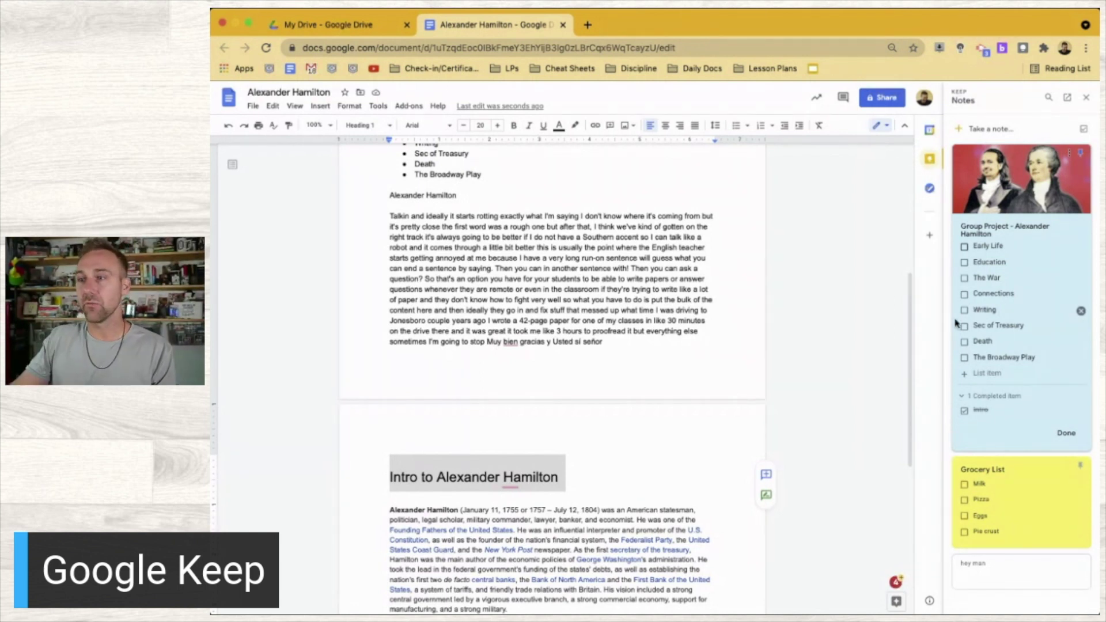
Close and reopen the Group Project note, then collapse its 1 completed item
scroll(772, 311, "down", 3)
scroll(776, 311, "up", 5)
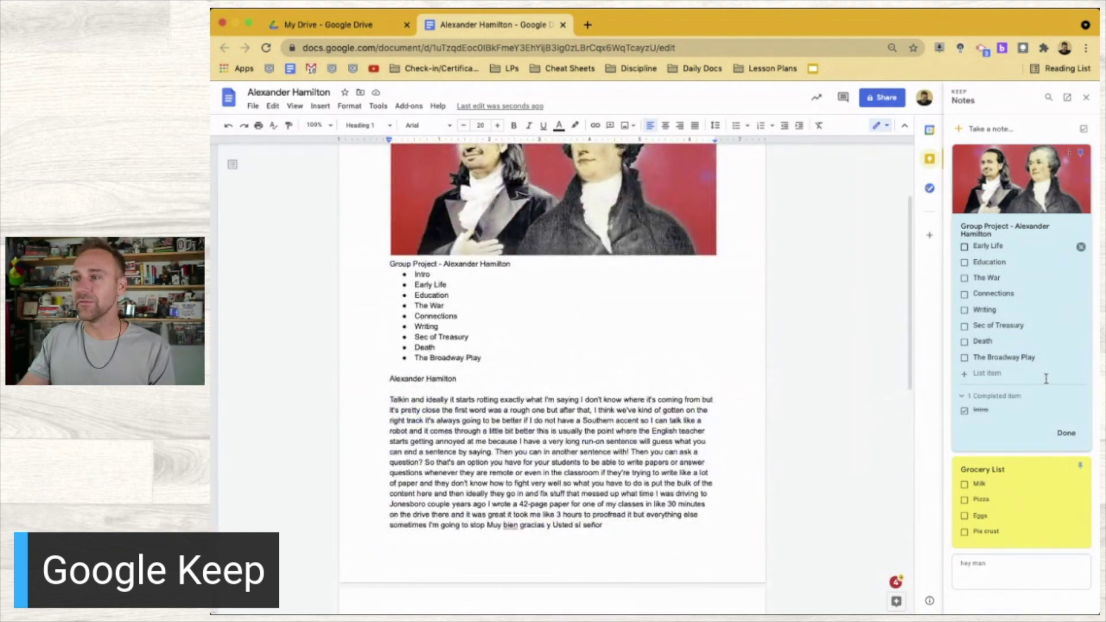
left_click(1068, 437)
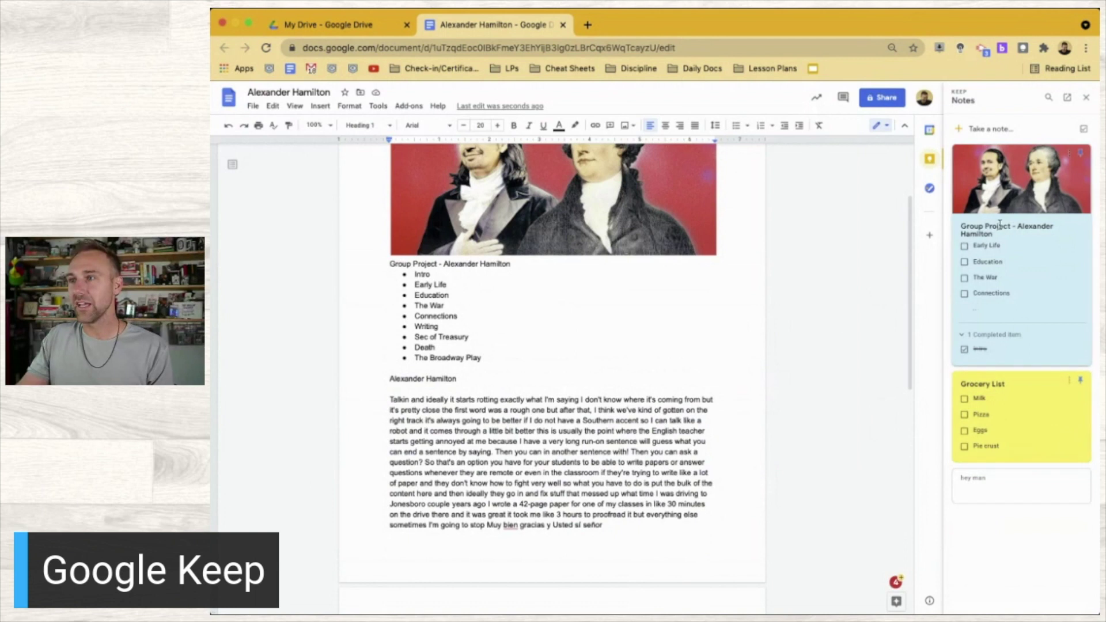
left_click(1039, 276)
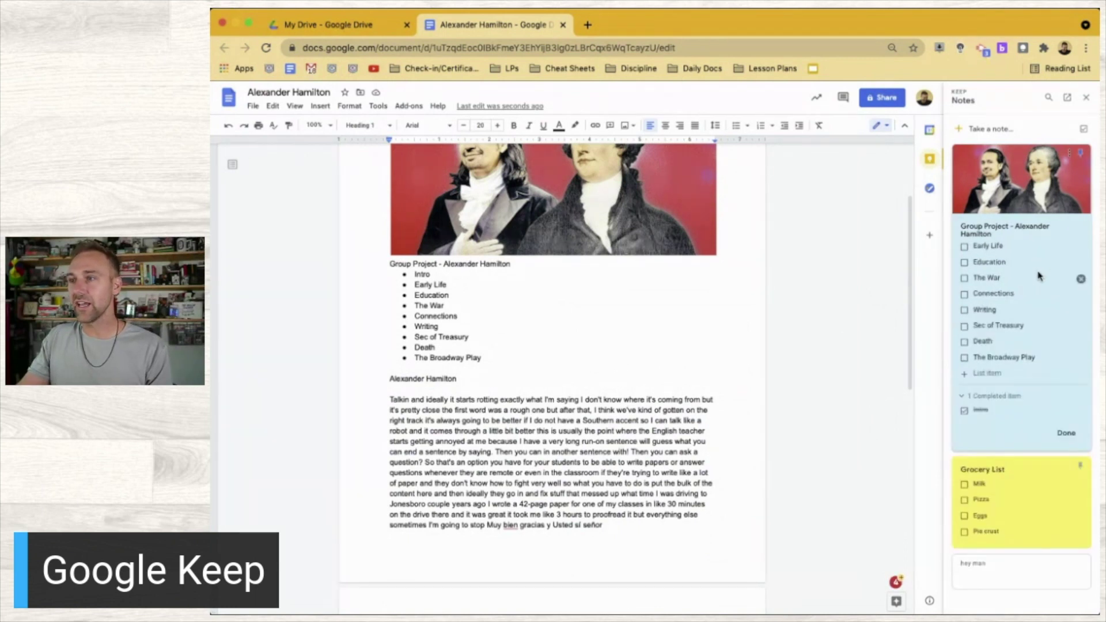
left_click(966, 397)
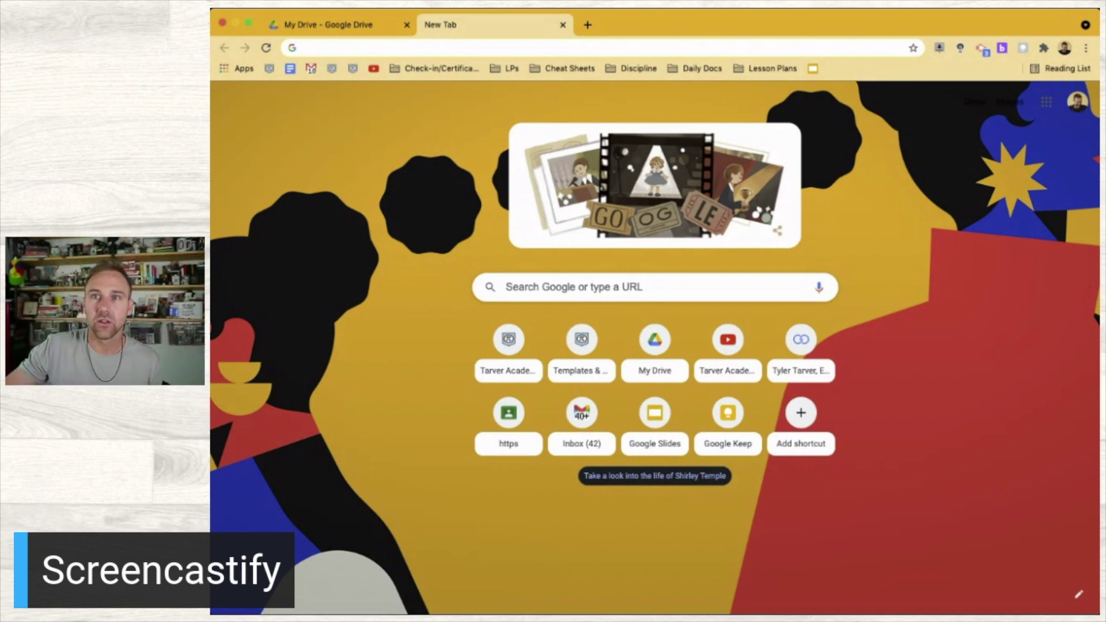
Search the web for 'screencastify extension' and scan the results
type("screencast")
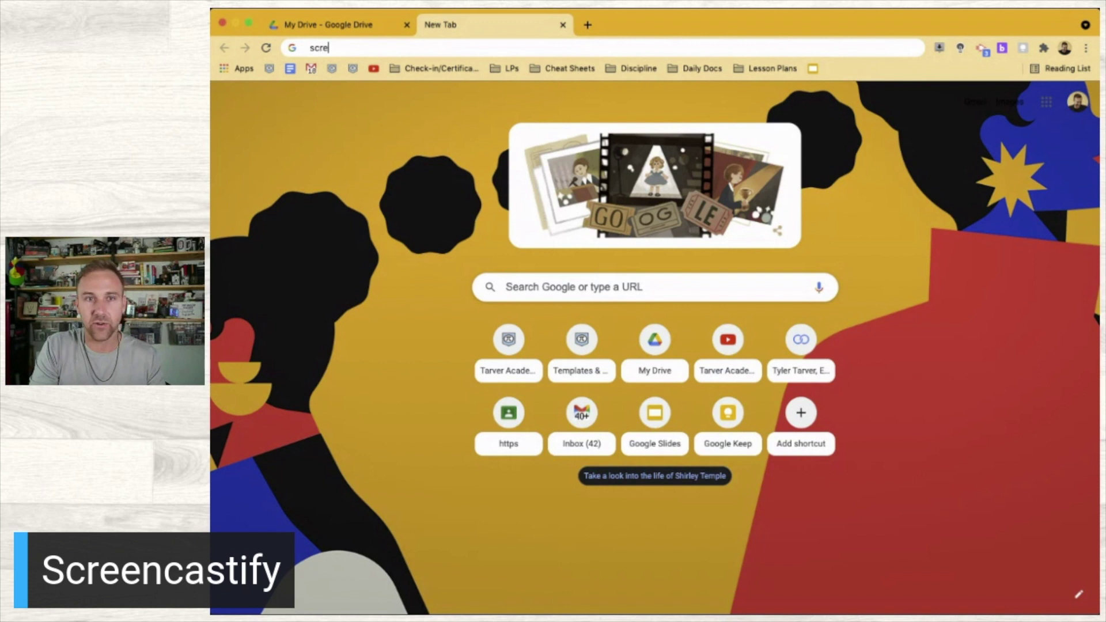
type("ify extension")
key("Return")
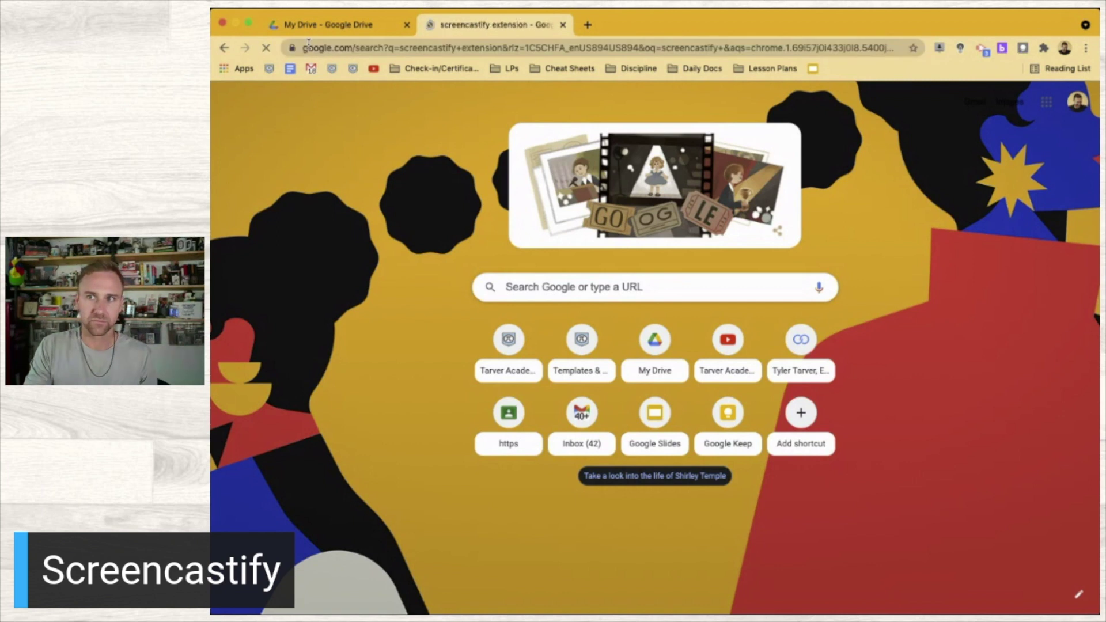
scroll(436, 320, "down", 3)
scroll(436, 320, "up", 3)
scroll(398, 406, "down", 1)
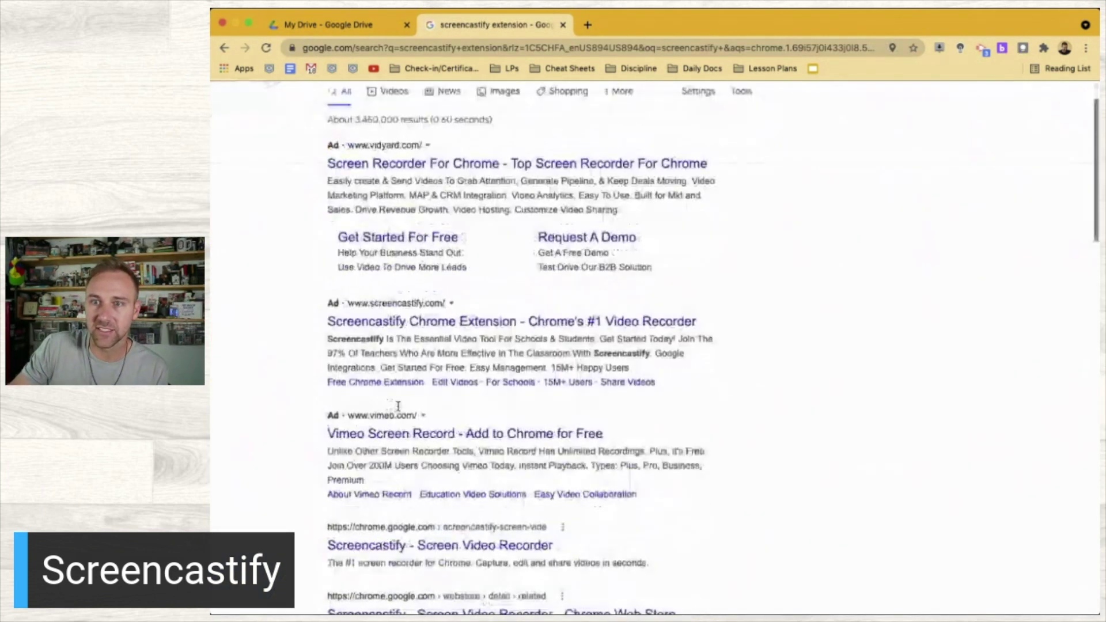
scroll(398, 406, "down", 2)
Review the Screencastify Screen Video Recorder Web Store page to confirm it's installed, then close it
left_click(395, 429)
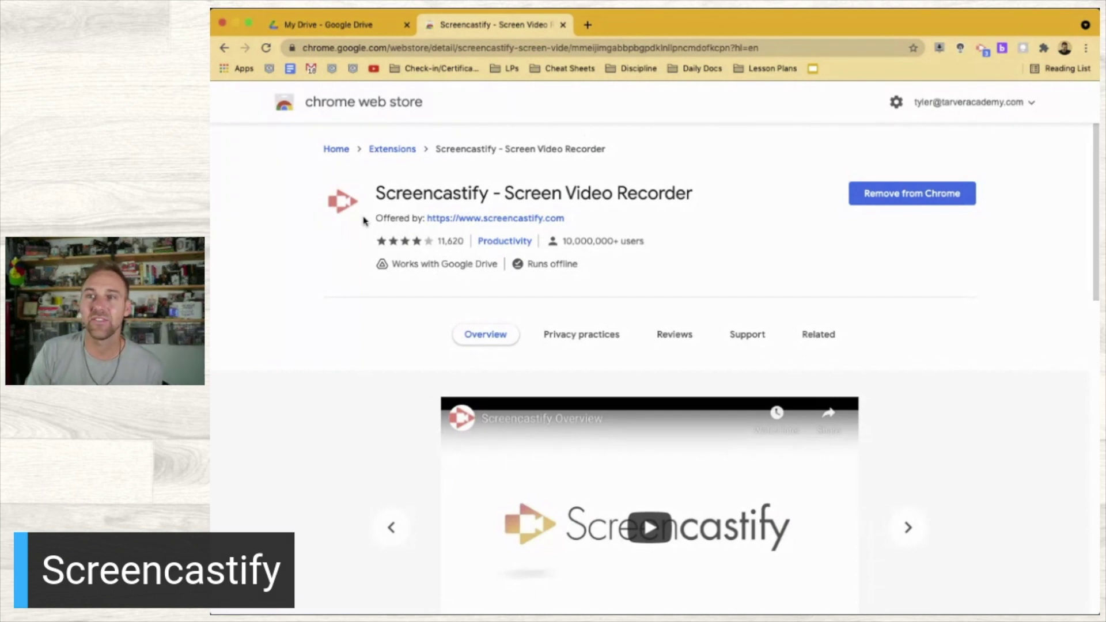
scroll(363, 126, "down", 5)
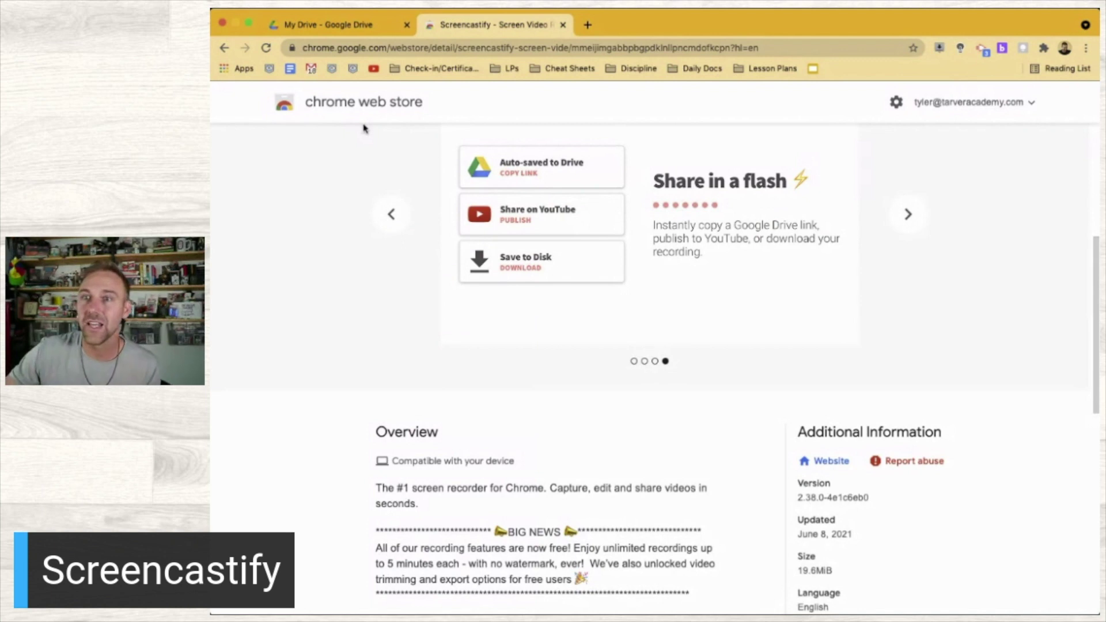
scroll(391, 335, "up", 5)
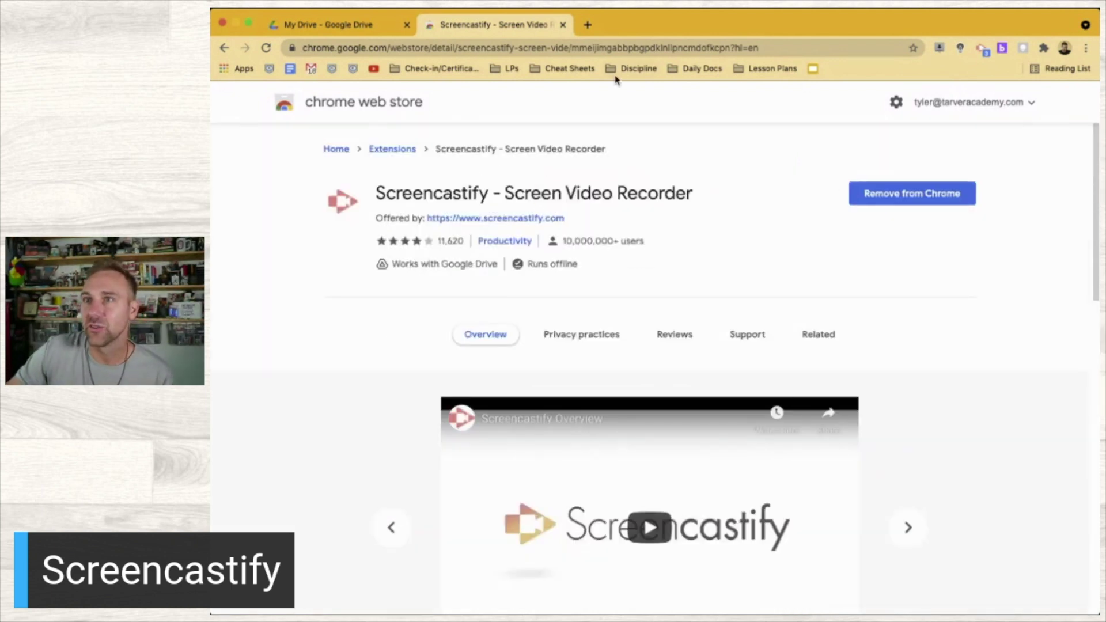
left_click(563, 25)
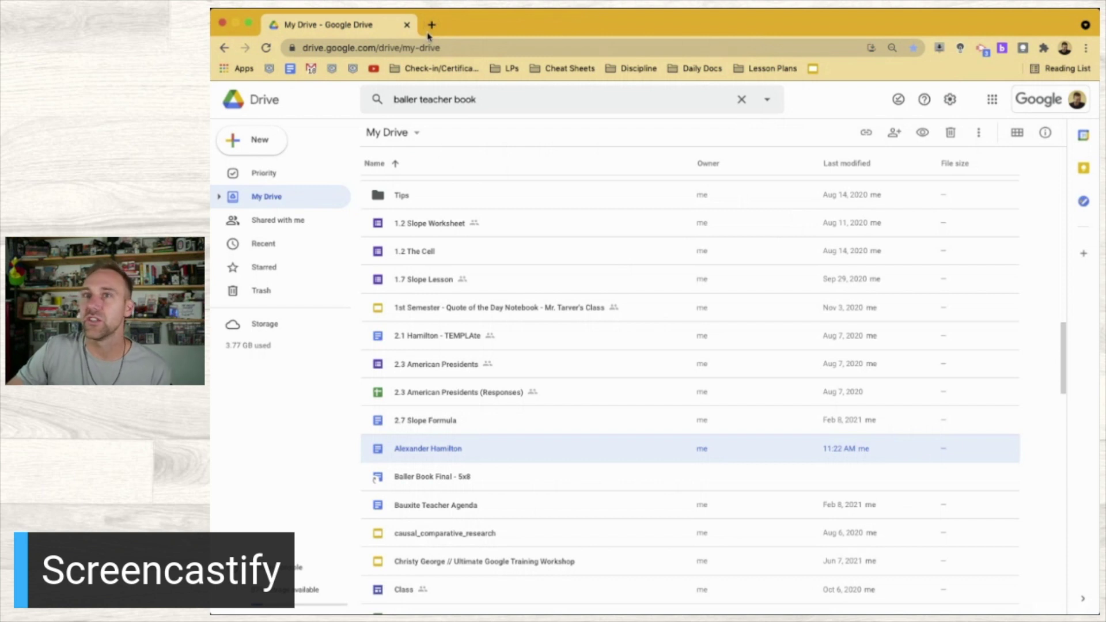
Open the Alexander Hamilton document and scroll down to the text below the outline
double_click(466, 447)
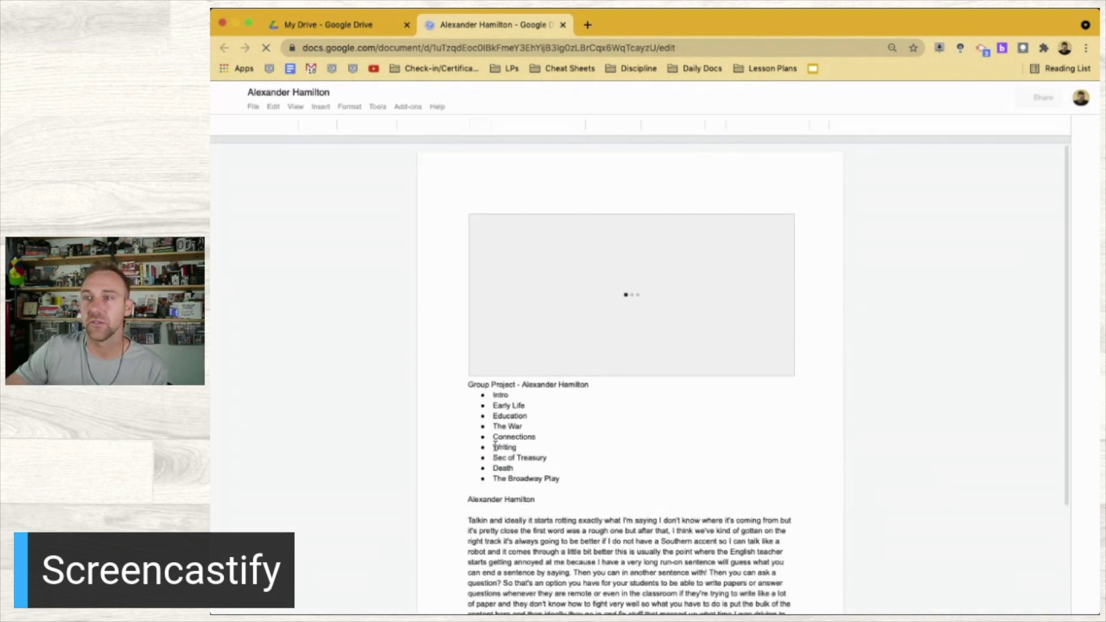
scroll(611, 551, "down", 3)
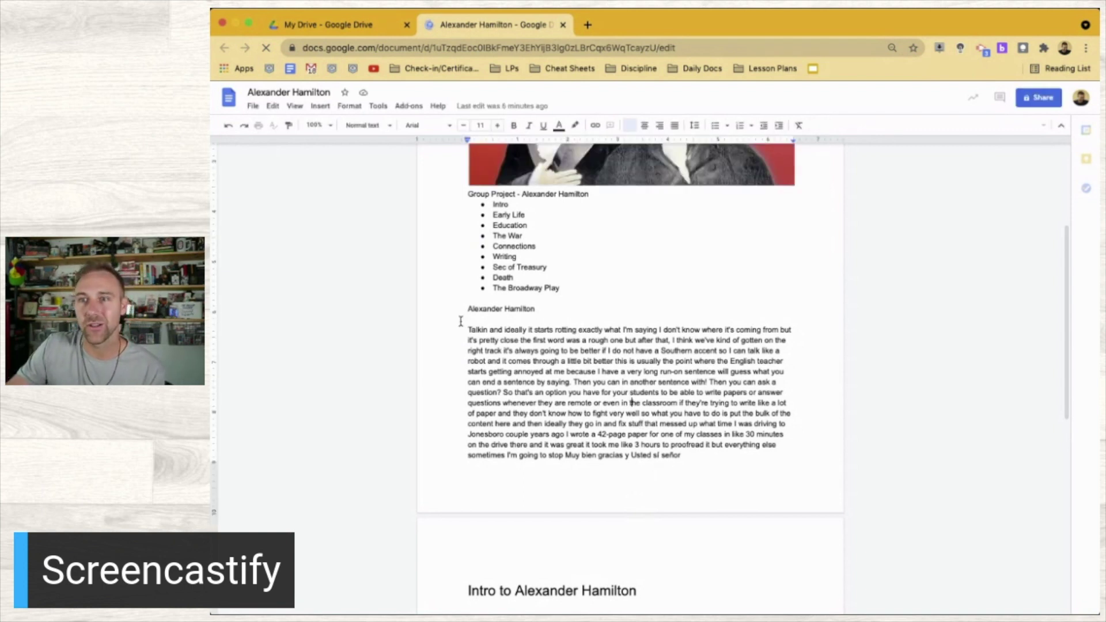
Delete the body text from the Talkin paragraph through the Intro section to the document's end
left_click_drag(547, 382, 456, 317)
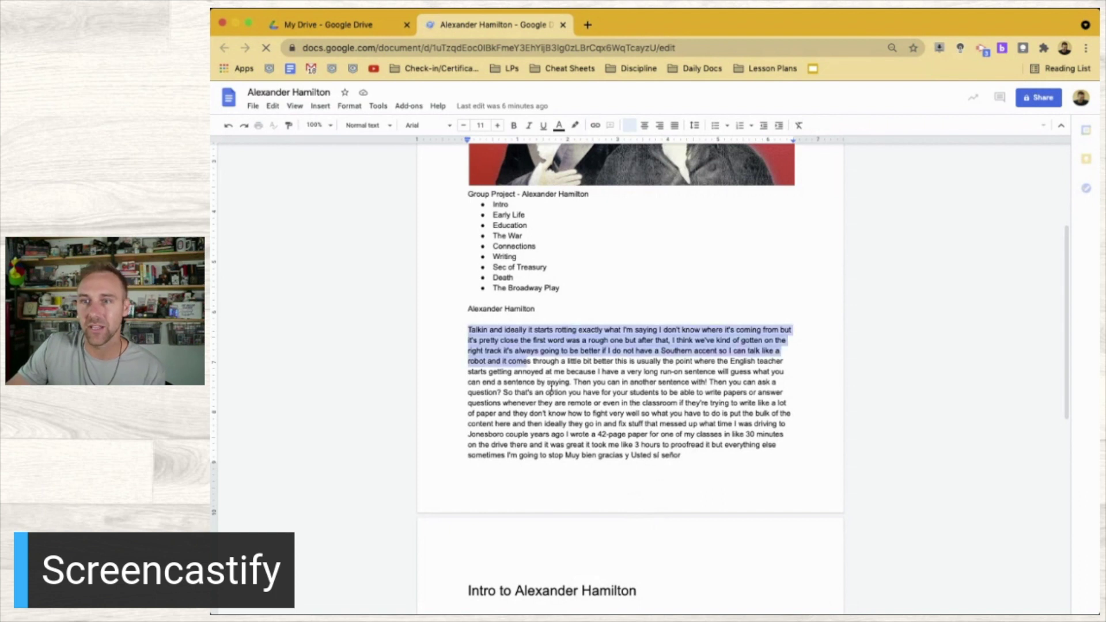
left_click(467, 327)
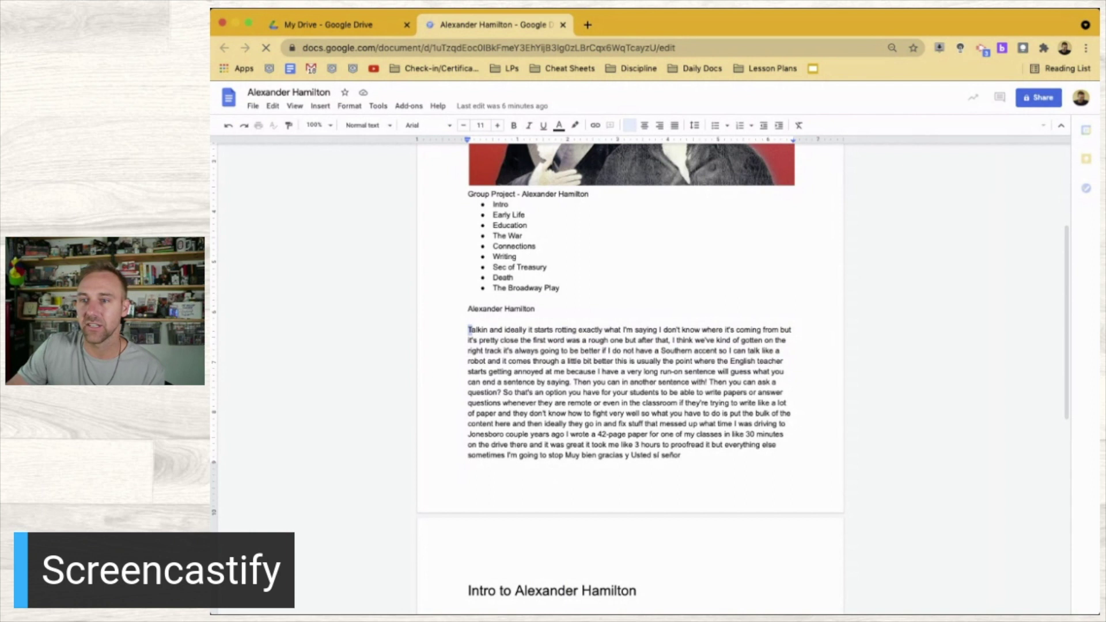
left_click(633, 589, "shift")
key("super+v")
key("super+a")
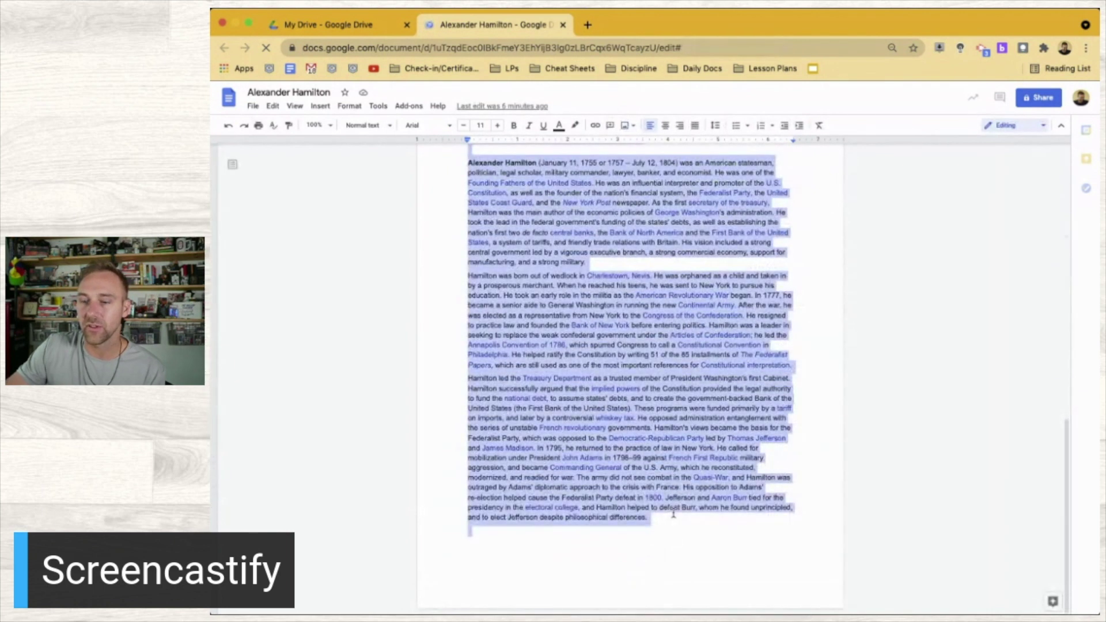
left_click_drag(672, 514, 673, 511)
key("BackSpace")
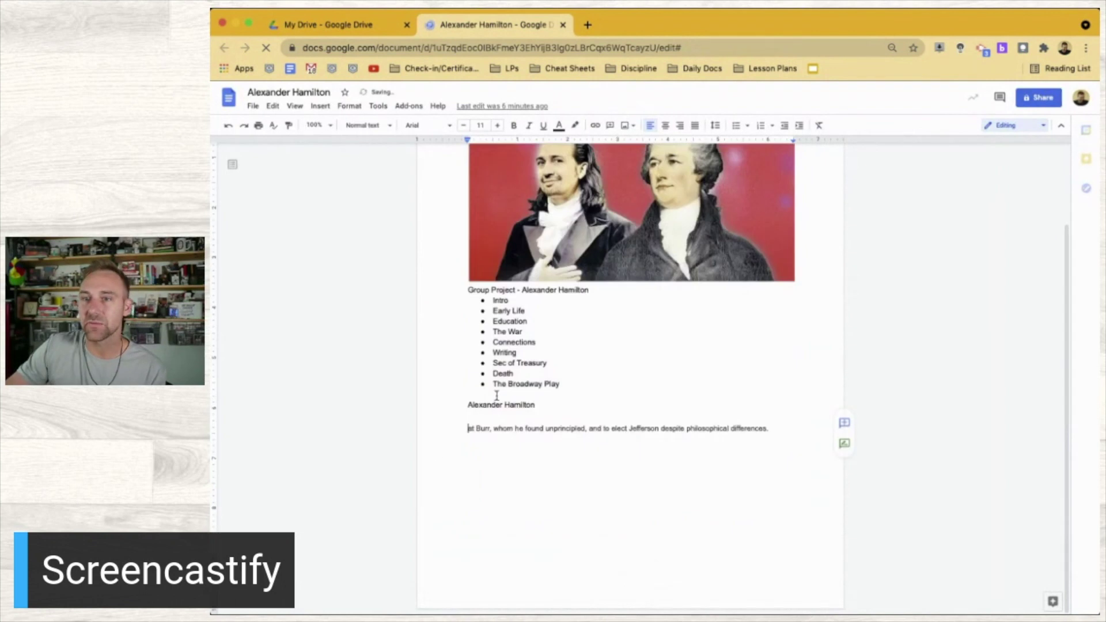
Remove the leftover sentence fragment below the Alexander Hamilton heading
triple_click(501, 433)
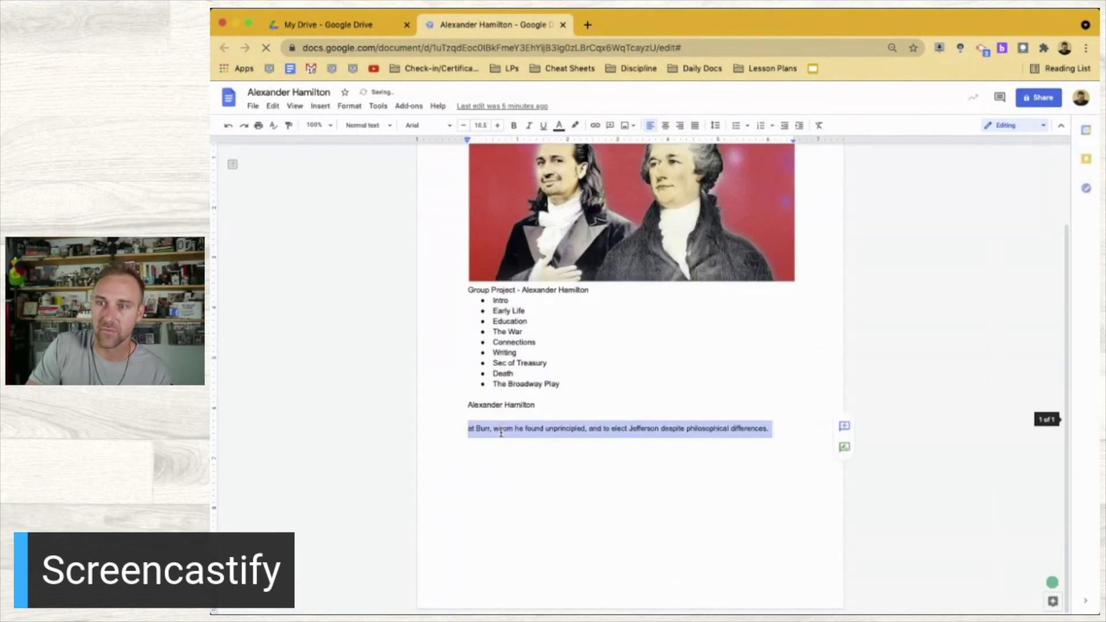
key("BackSpace")
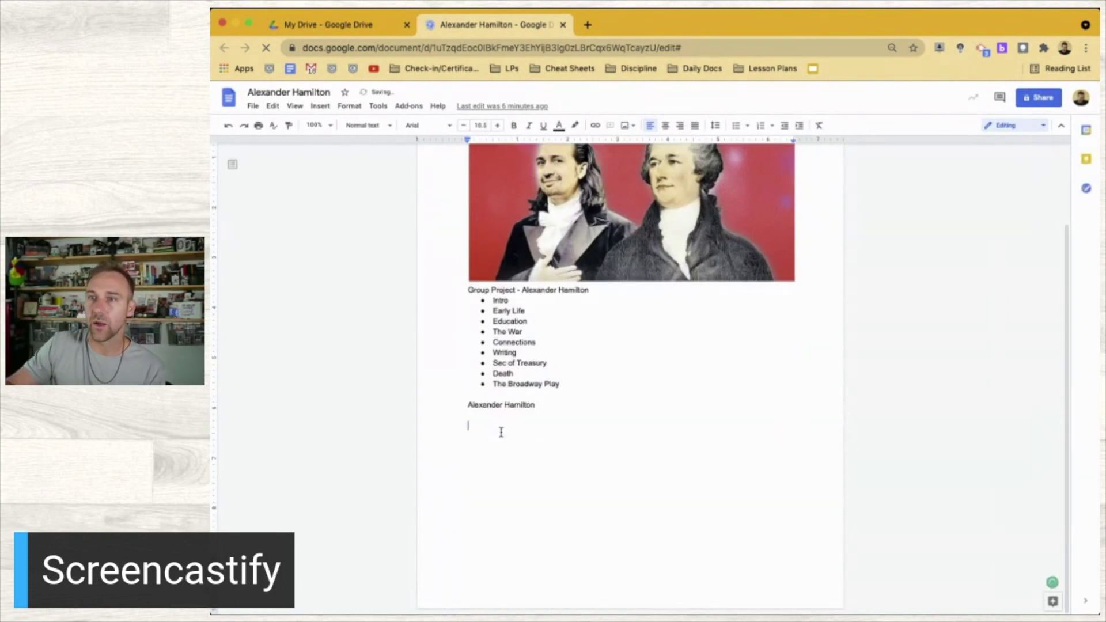
scroll(501, 432, "up", 2)
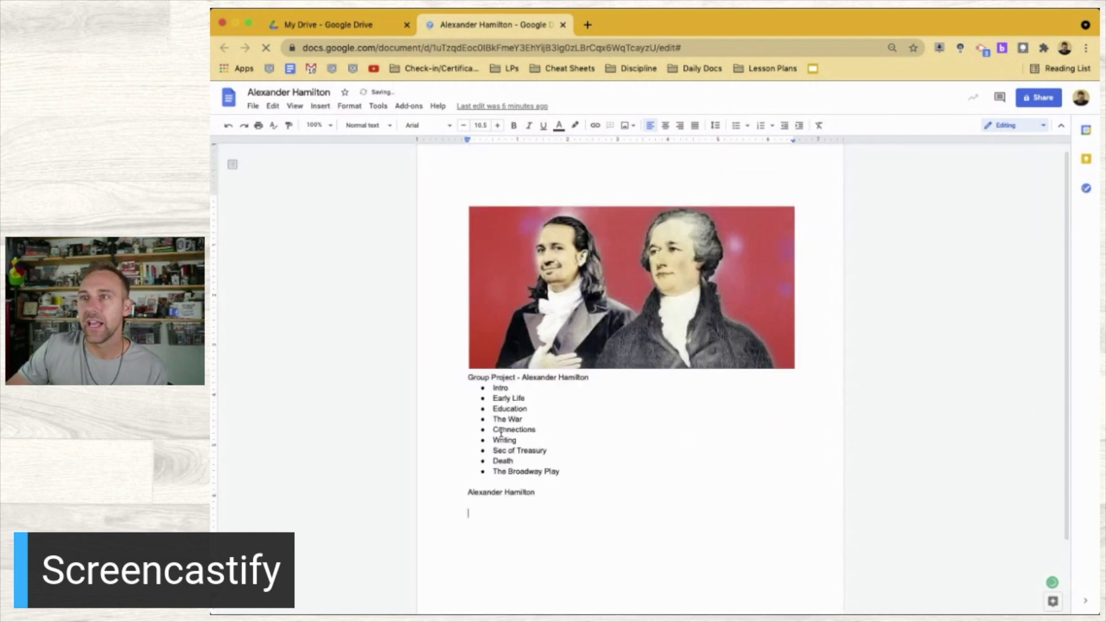
scroll(501, 433, "down", 1)
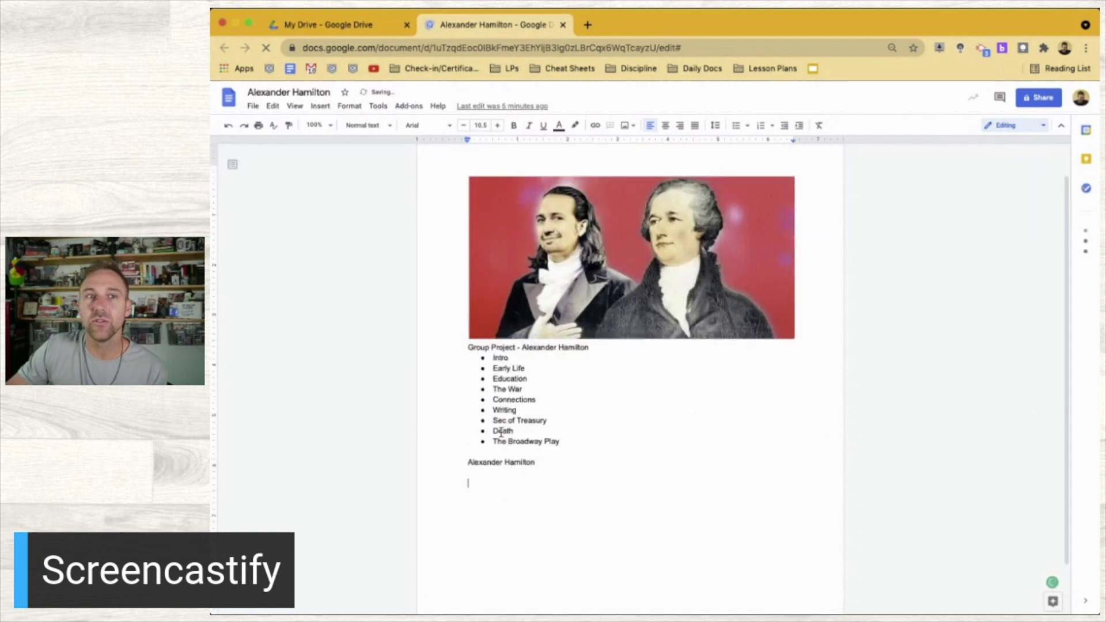
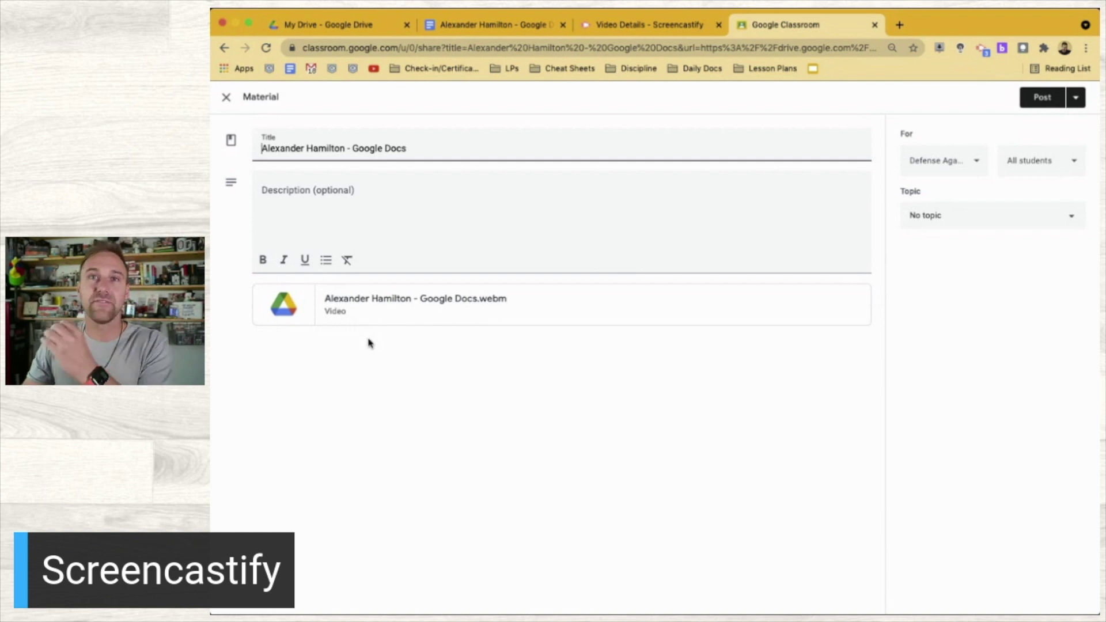
Retitle the material 'How to Use Voice Dictation in Google Docs'
left_click(349, 193)
triple_click(364, 144)
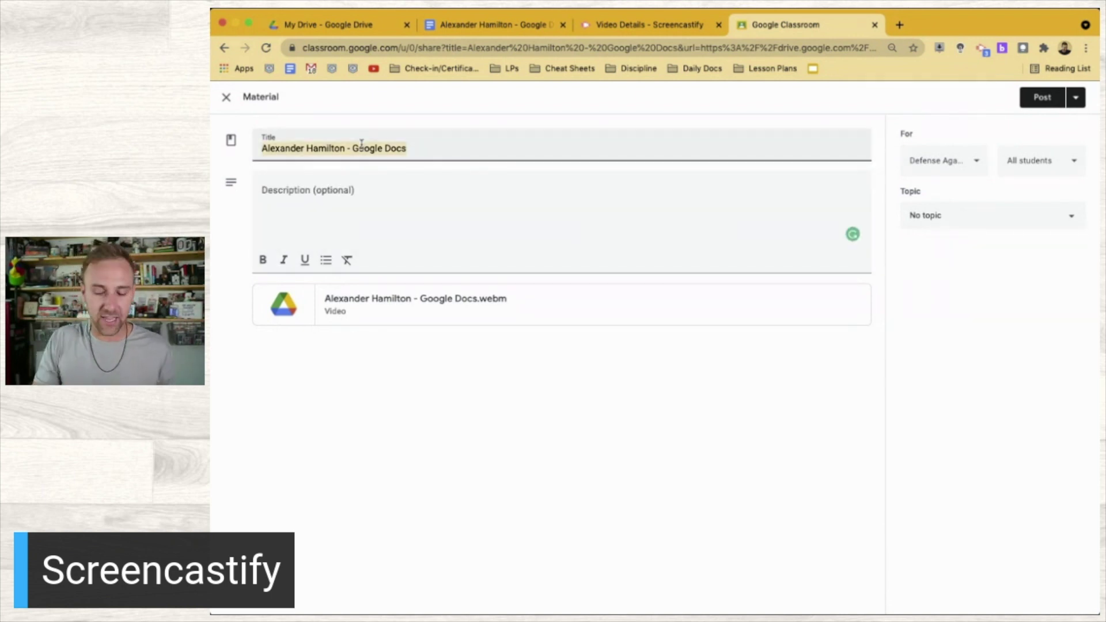
type("How to")
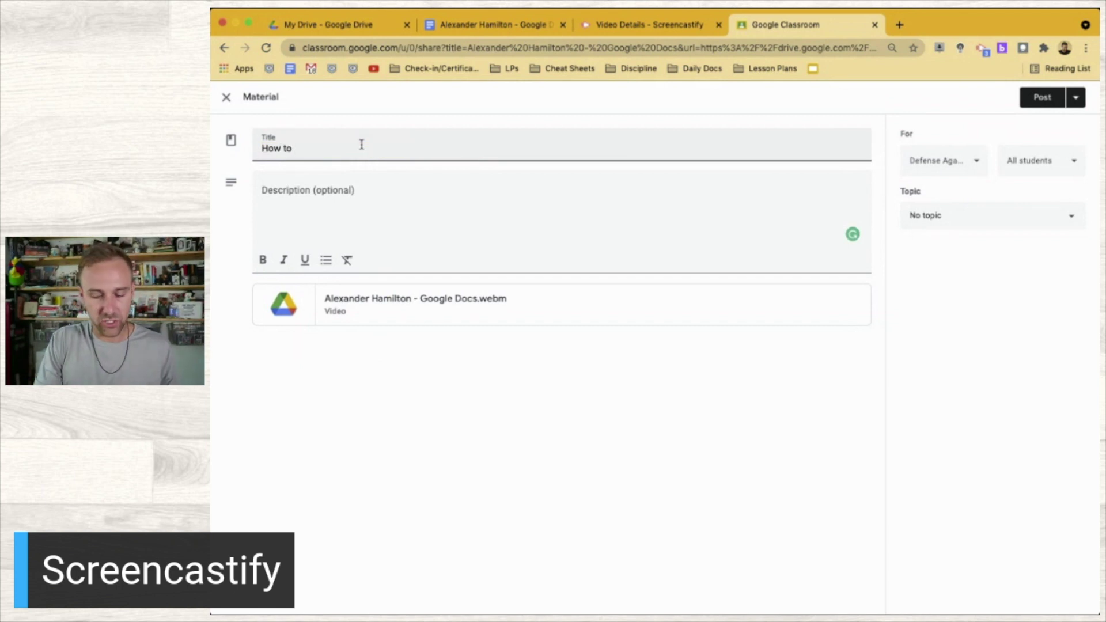
type(" Use Voice ")
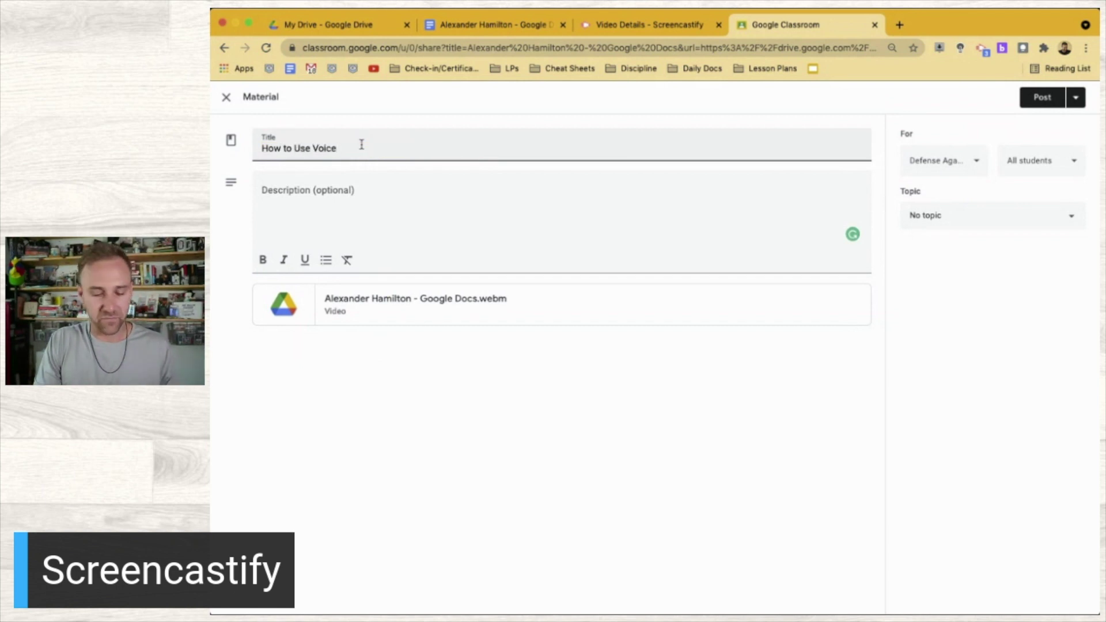
type("Rec")
key("BackSpace")
key("BackSpace")
key("BackSpace")
type("Dictation in ")
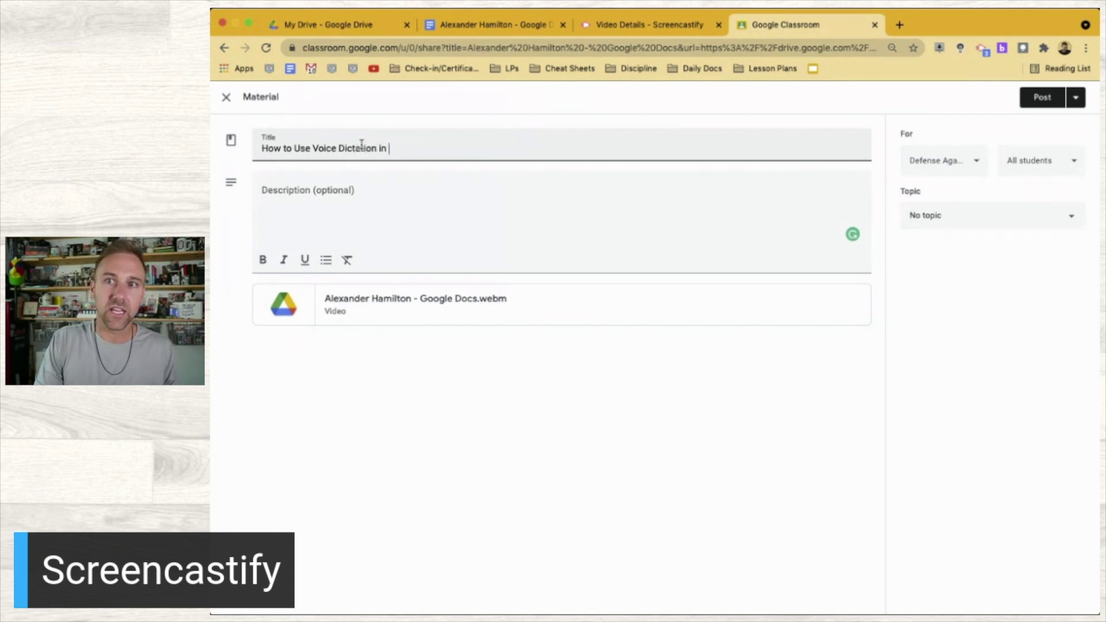
type("Google Docs")
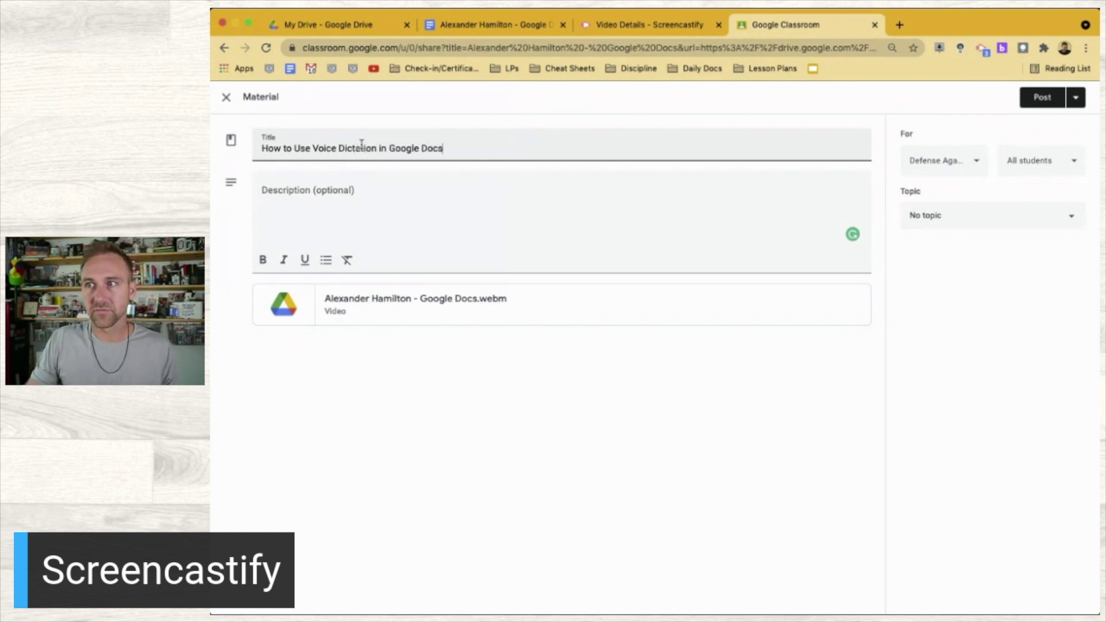
File the material under the Classroom Resource topic and post it
left_click(965, 216)
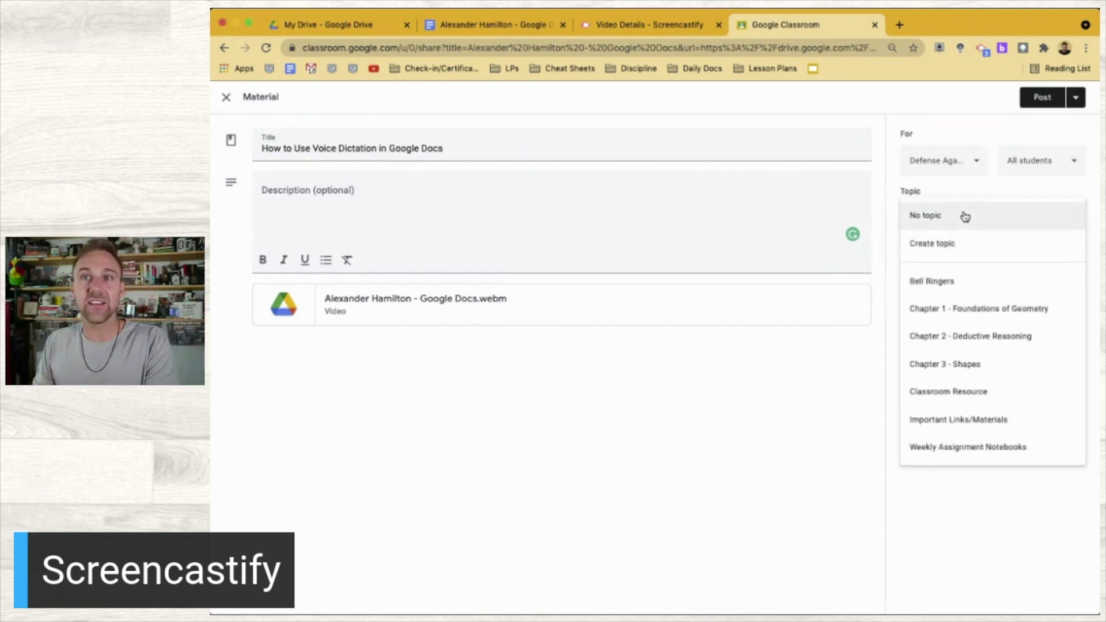
left_click(974, 402)
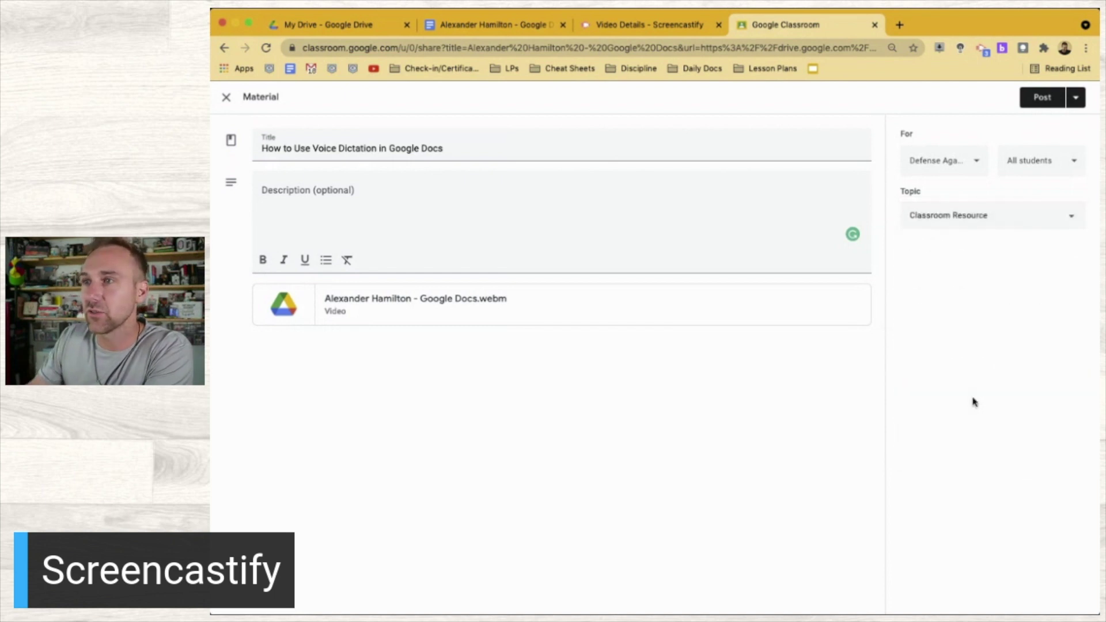
left_click(1049, 99)
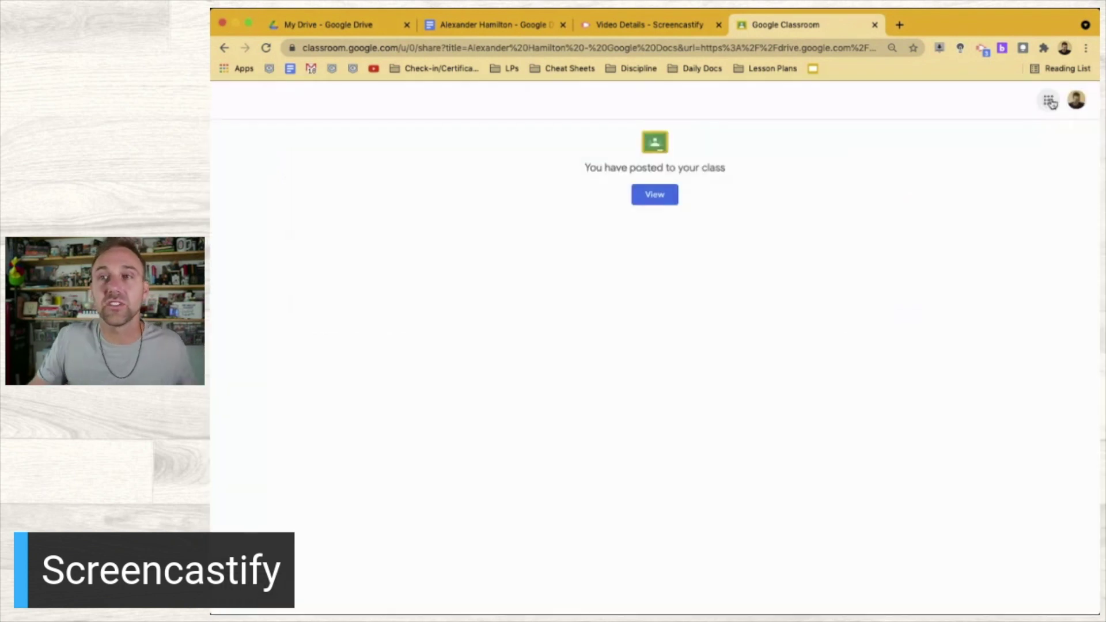
Open the new voice dictation post from the class stream and play its Alexander Hamilton video in Drive
left_click(655, 194)
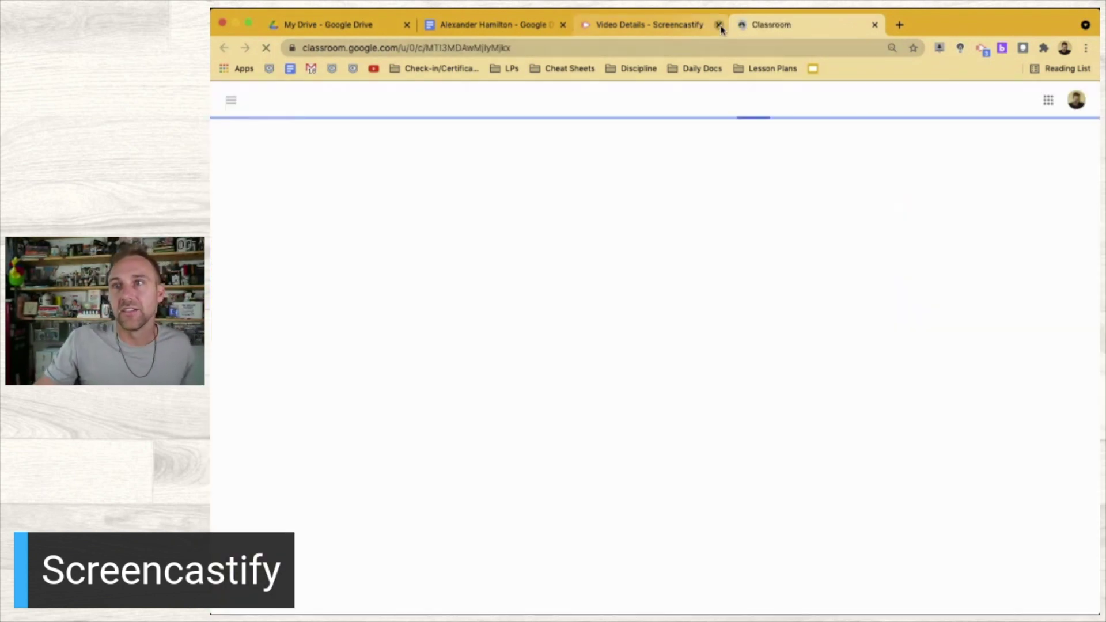
left_click(718, 25)
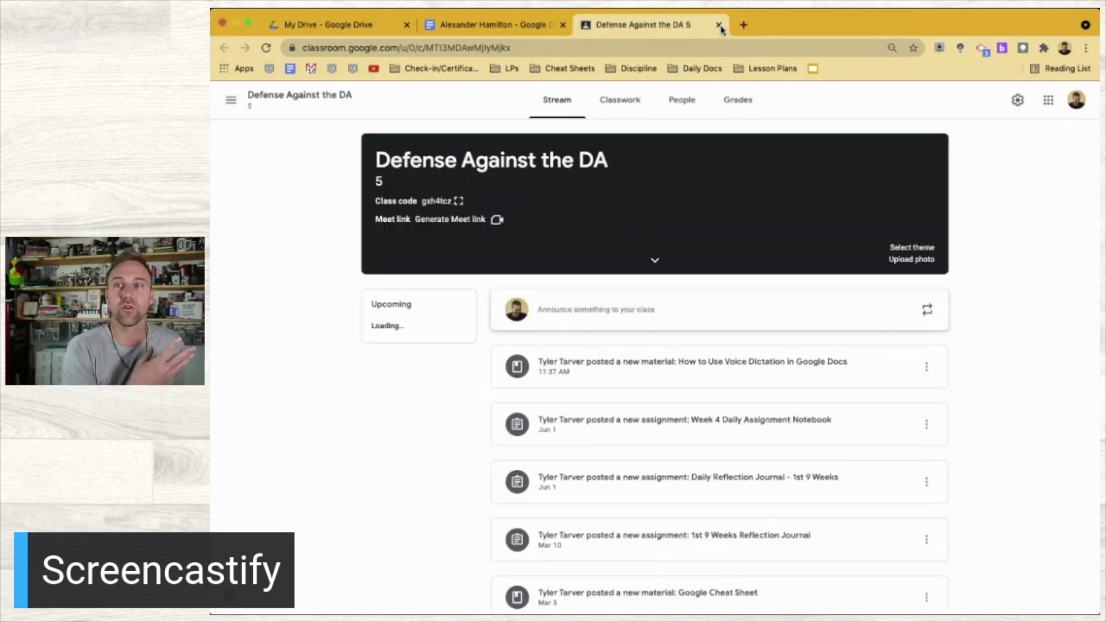
scroll(720, 429, "down", 3)
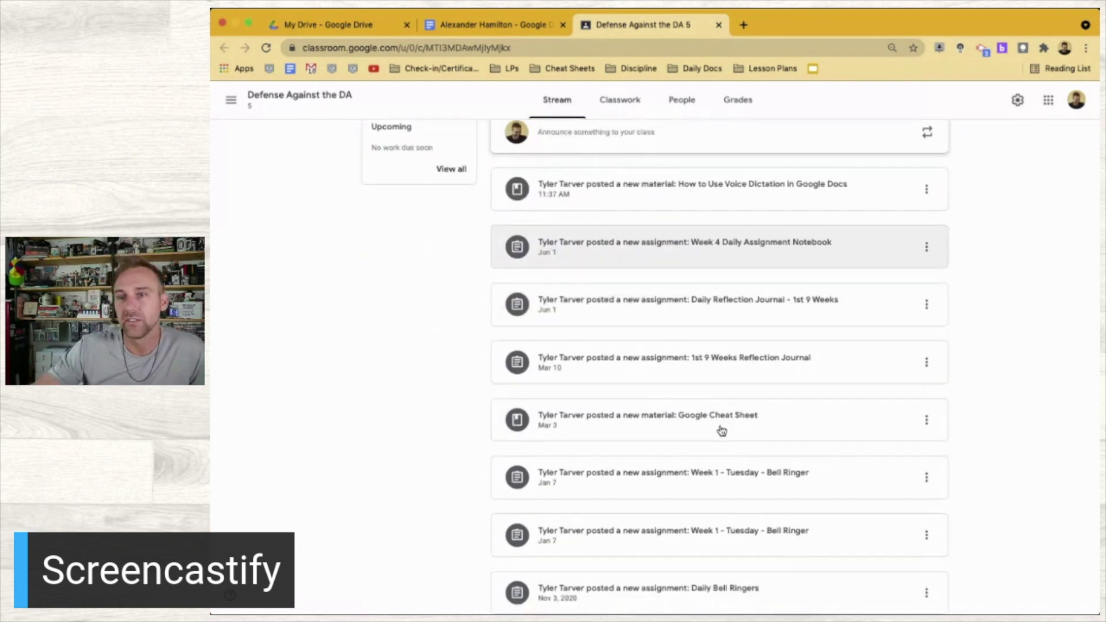
scroll(720, 426, "up", 3)
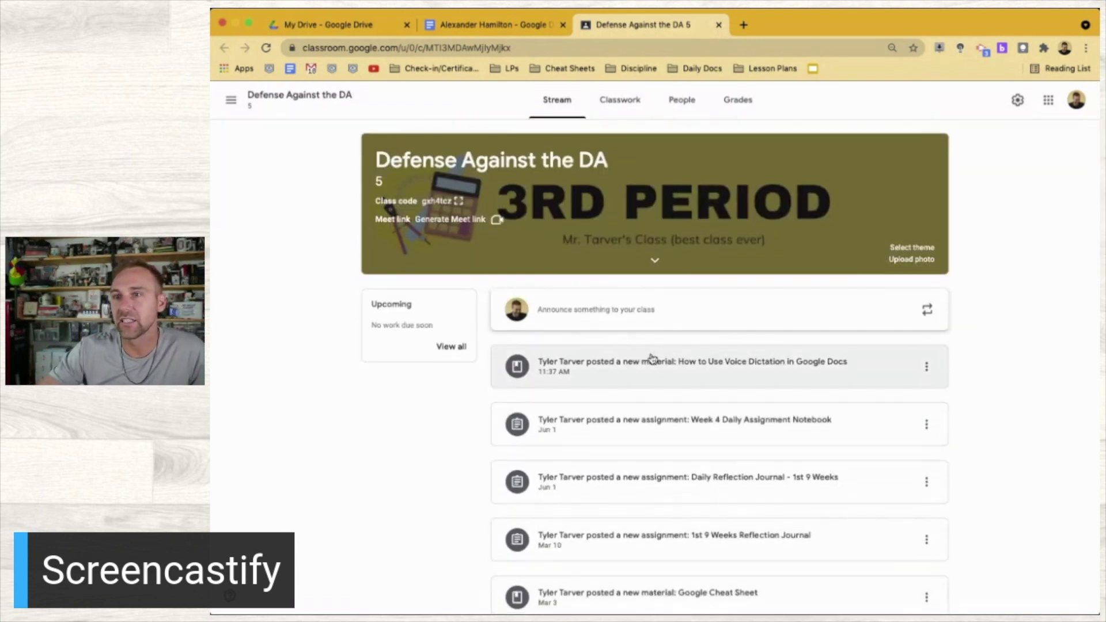
left_click(667, 370)
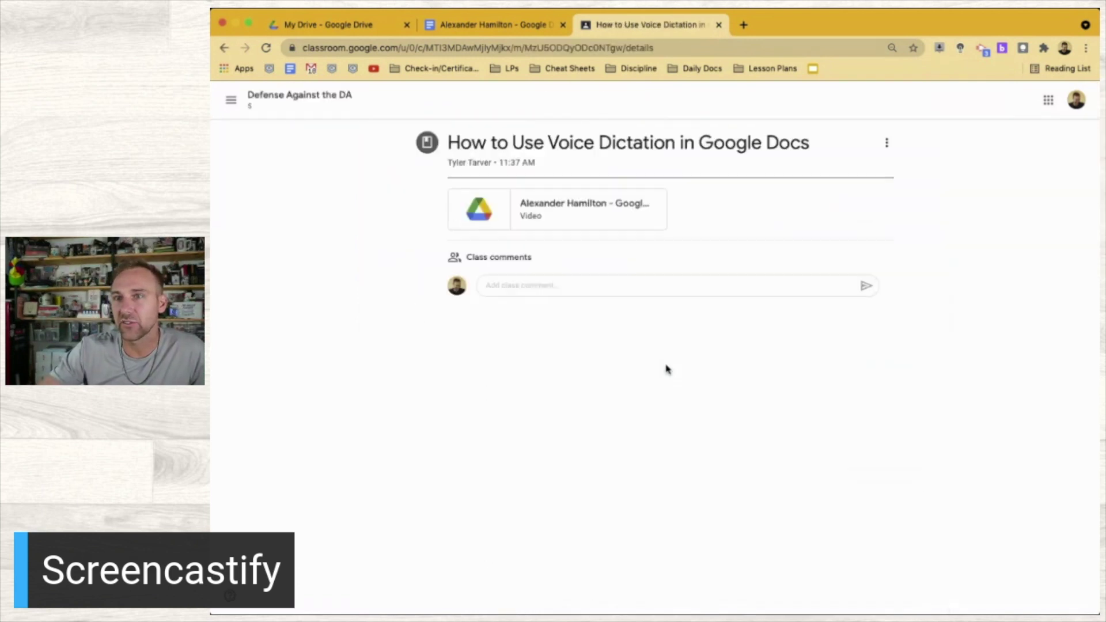
left_click(548, 214)
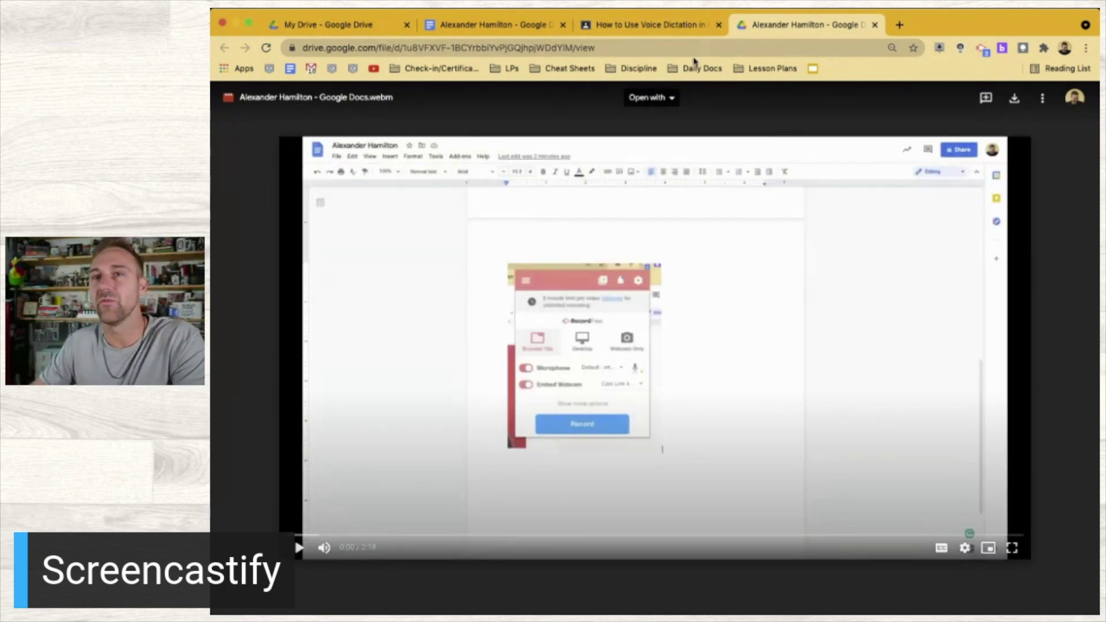
Close the Voice Dictation material and Drive video tabs
left_click(720, 25)
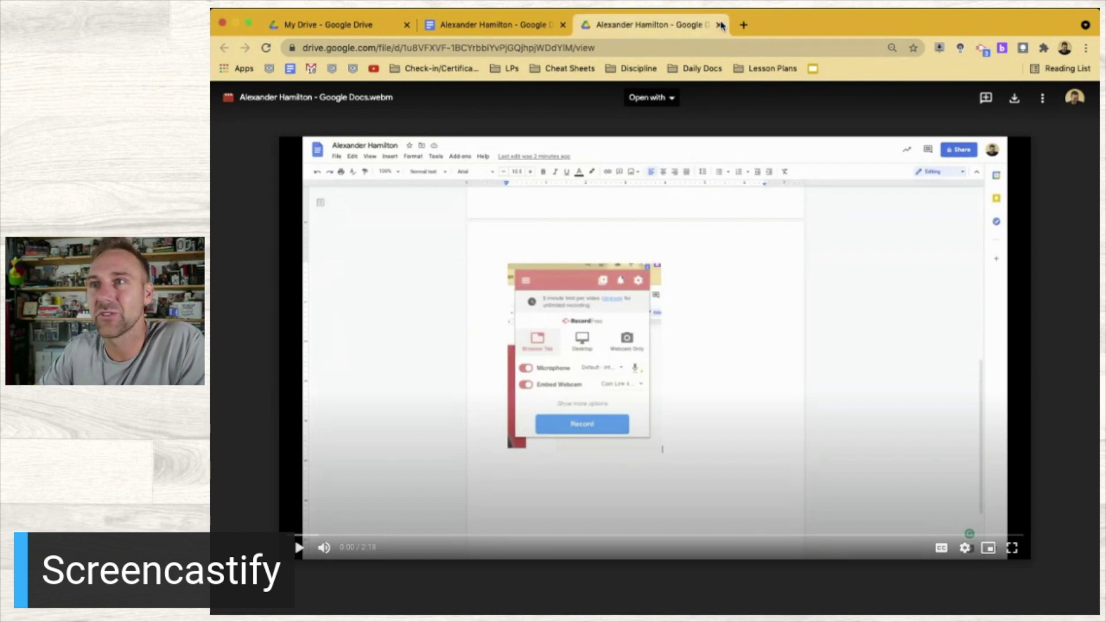
left_click(720, 25)
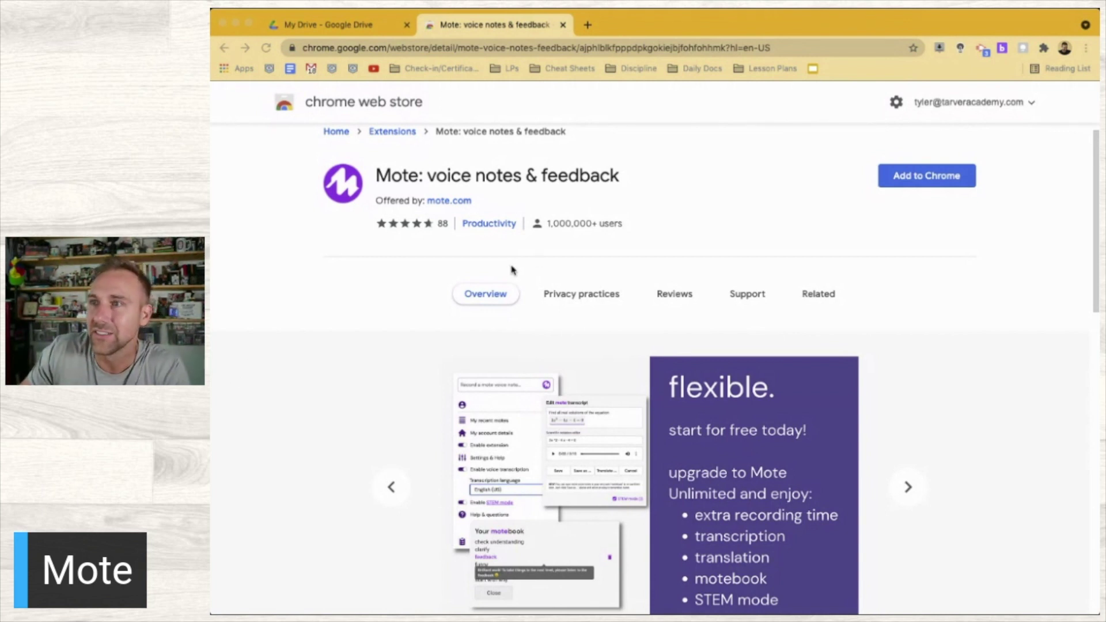
Add the Mote: voice notes & feedback extension to Chrome
scroll(828, 413, "down", 1)
scroll(828, 413, "up", 1)
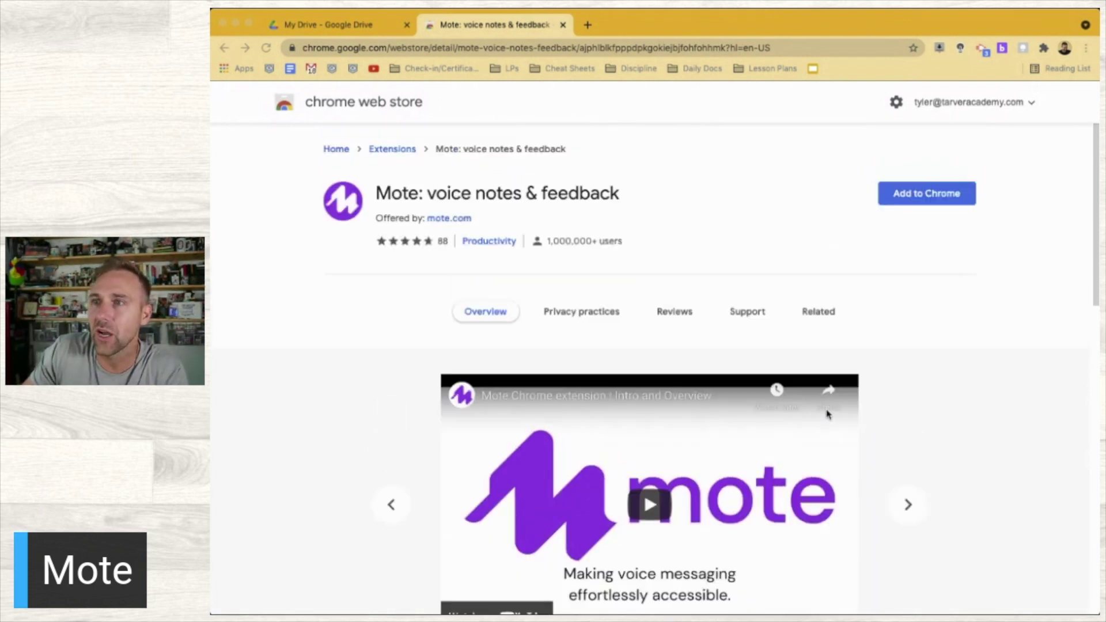
left_click(917, 195)
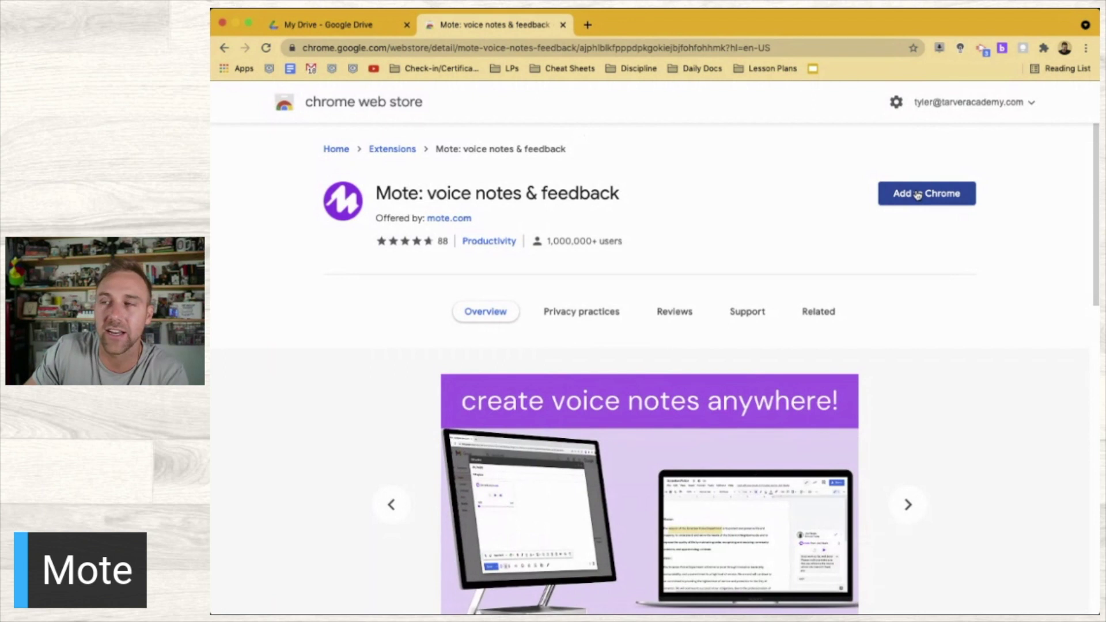
left_click(917, 195)
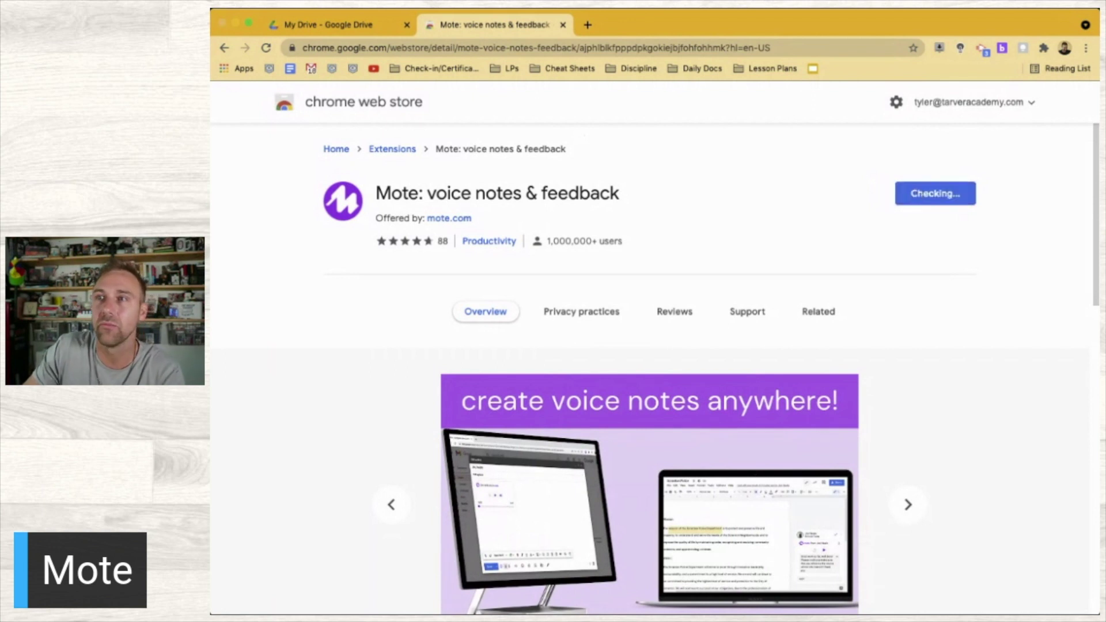
Confirm the age prompt, accept Mote's terms, and sign in with Google
left_click(747, 174)
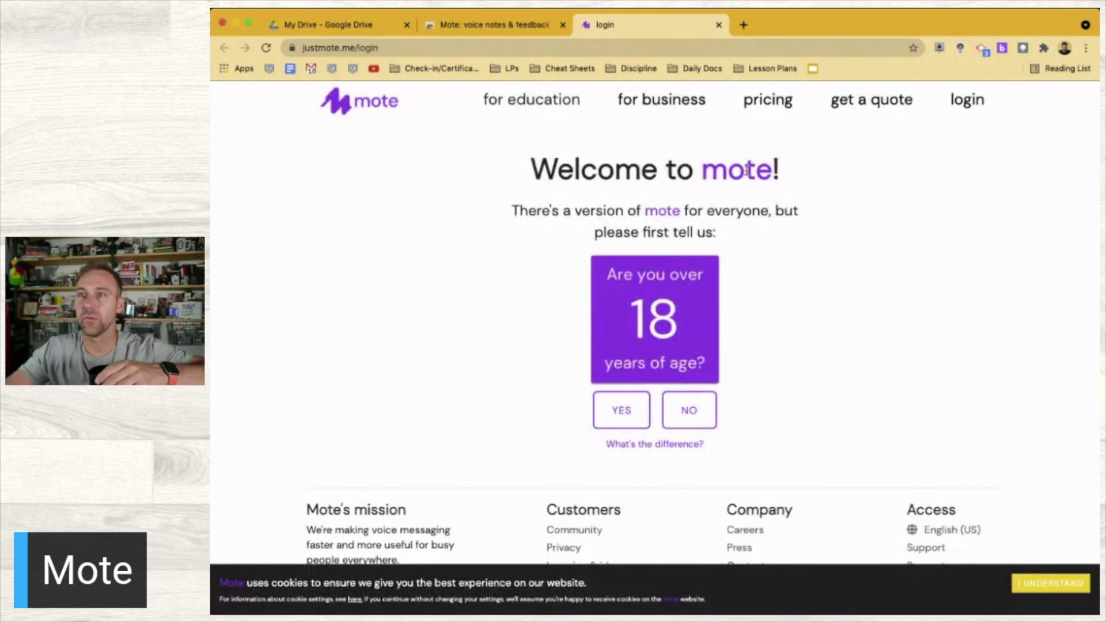
left_click(637, 413)
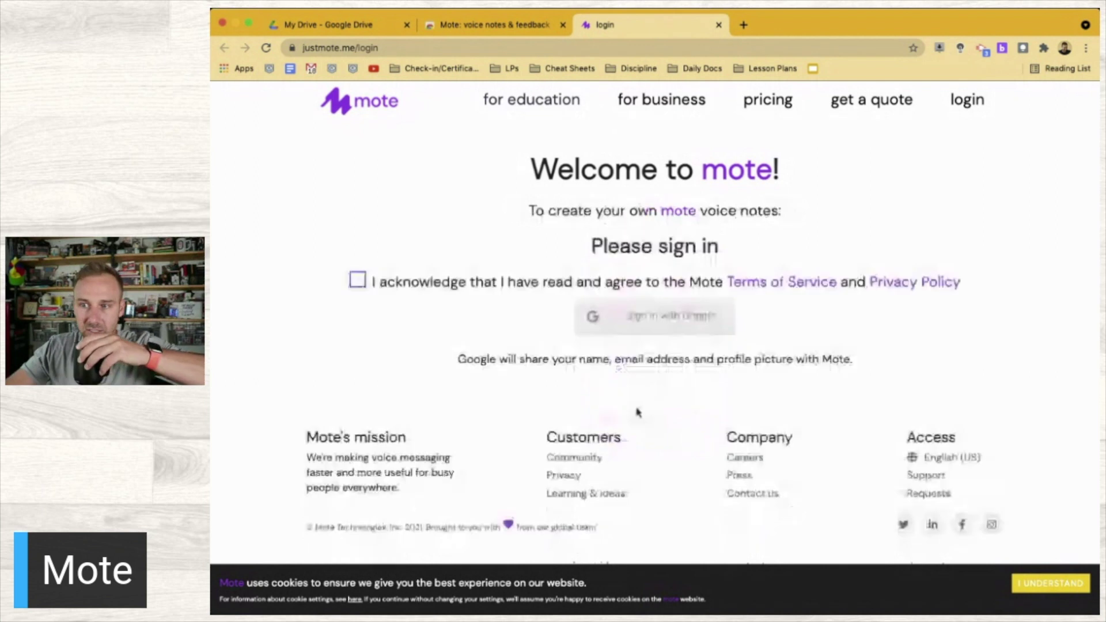
left_click(414, 283)
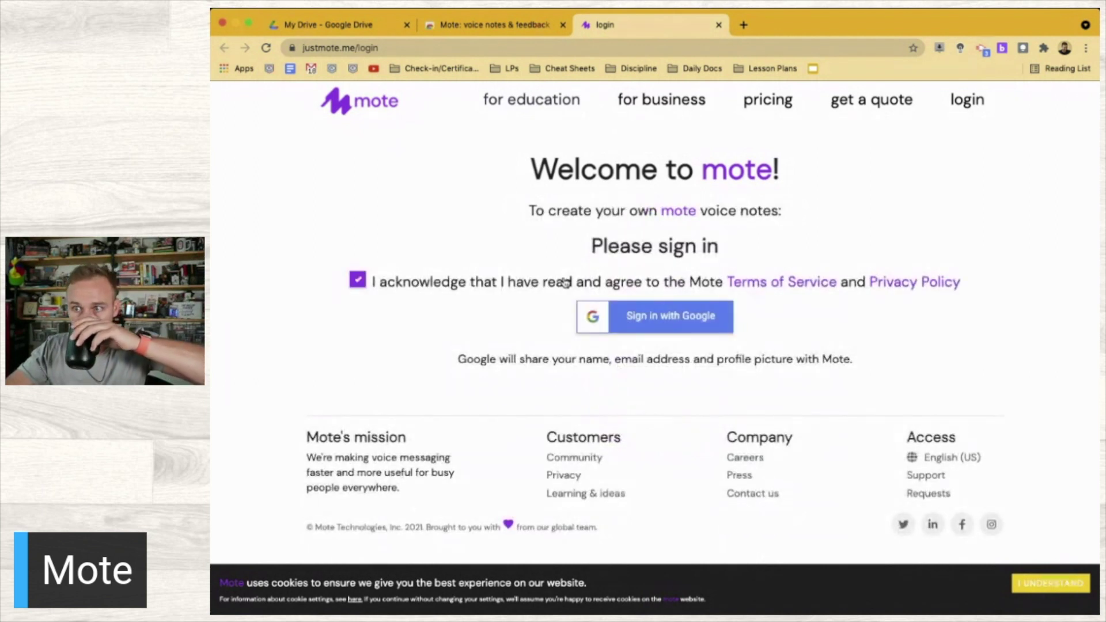
left_click(643, 316)
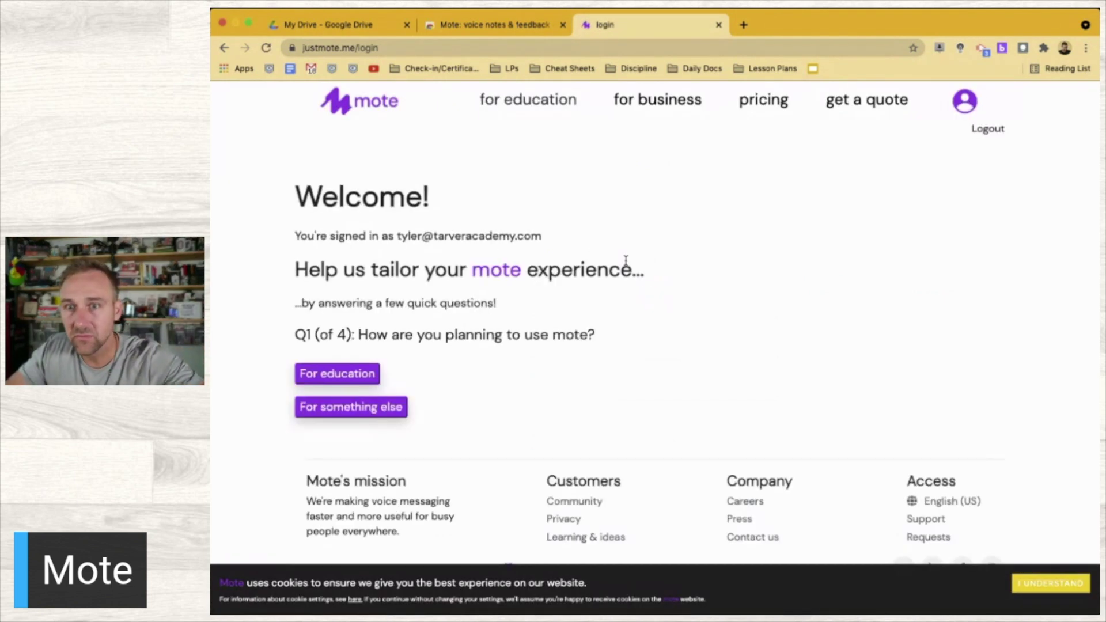
Answer the survey: education use, Mathematics, Grades 9 to 12, and the school name
left_click(345, 380)
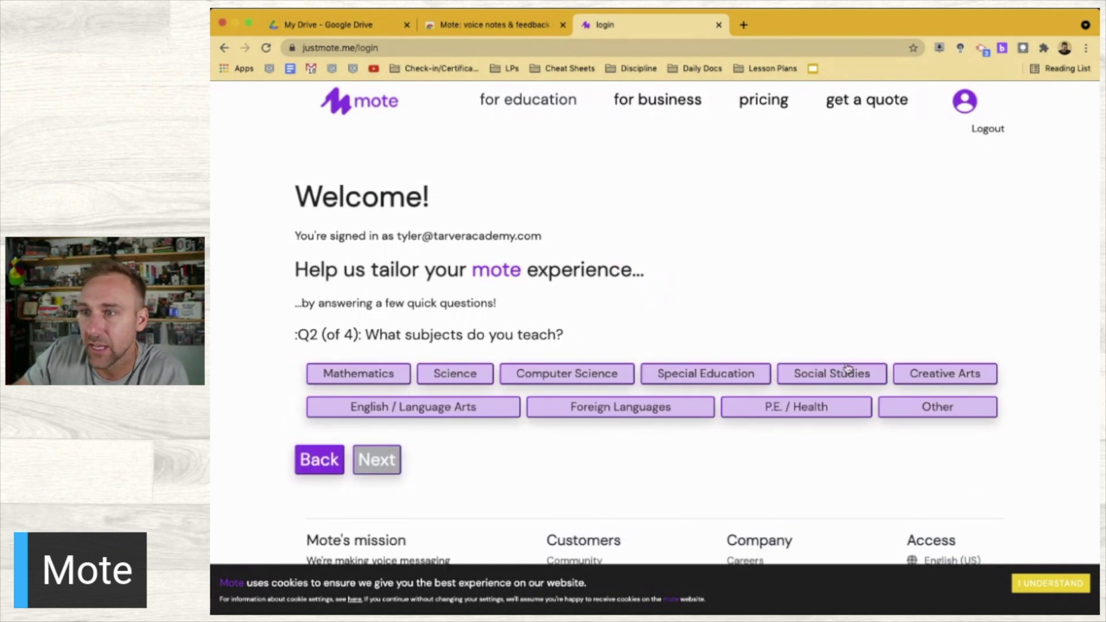
left_click(358, 374)
left_click(379, 464)
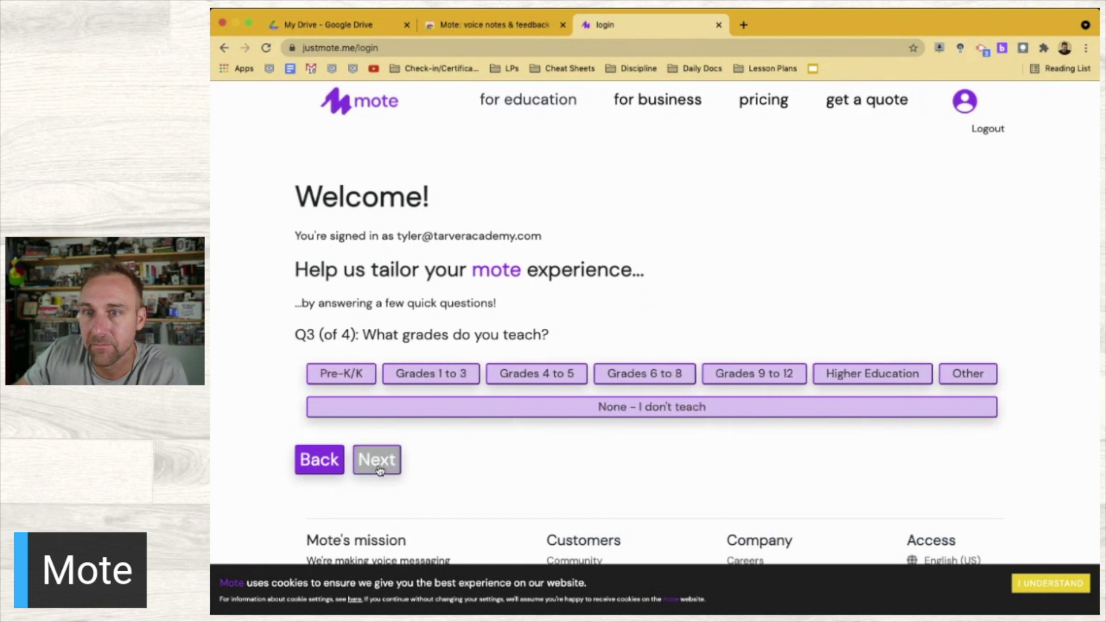
left_click(785, 373)
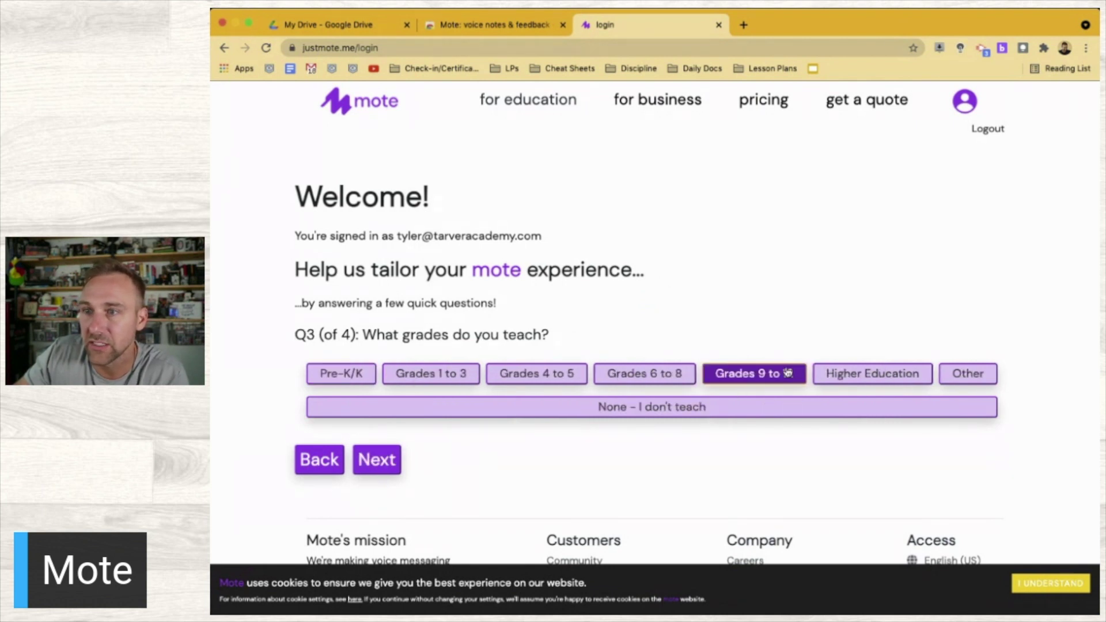
left_click(378, 461)
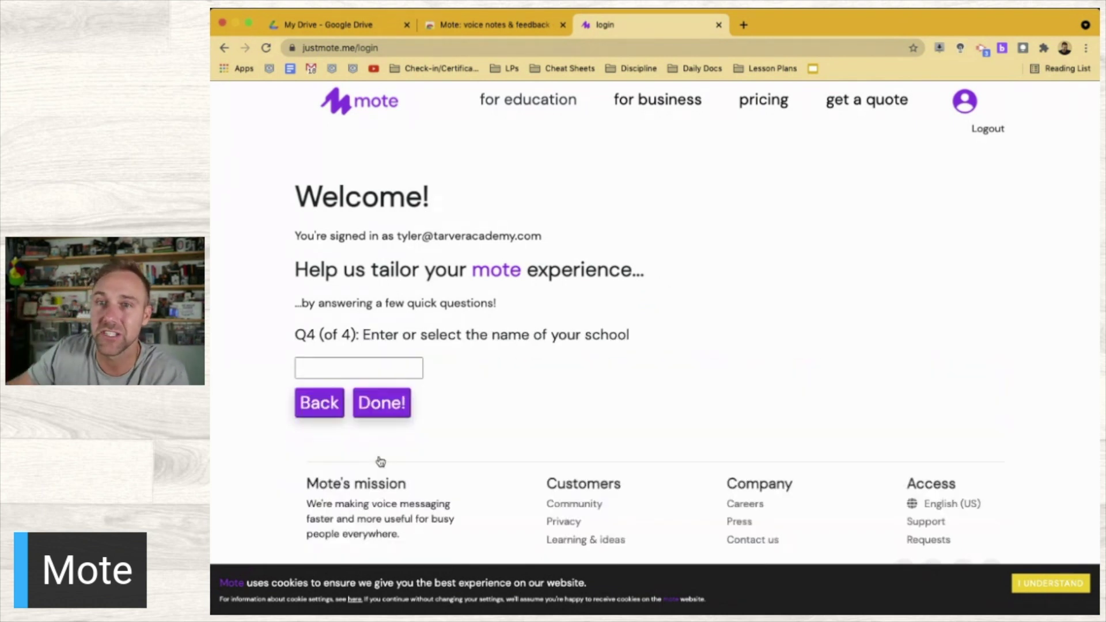
left_click(349, 361)
type("Tarver Academy")
left_click(367, 403)
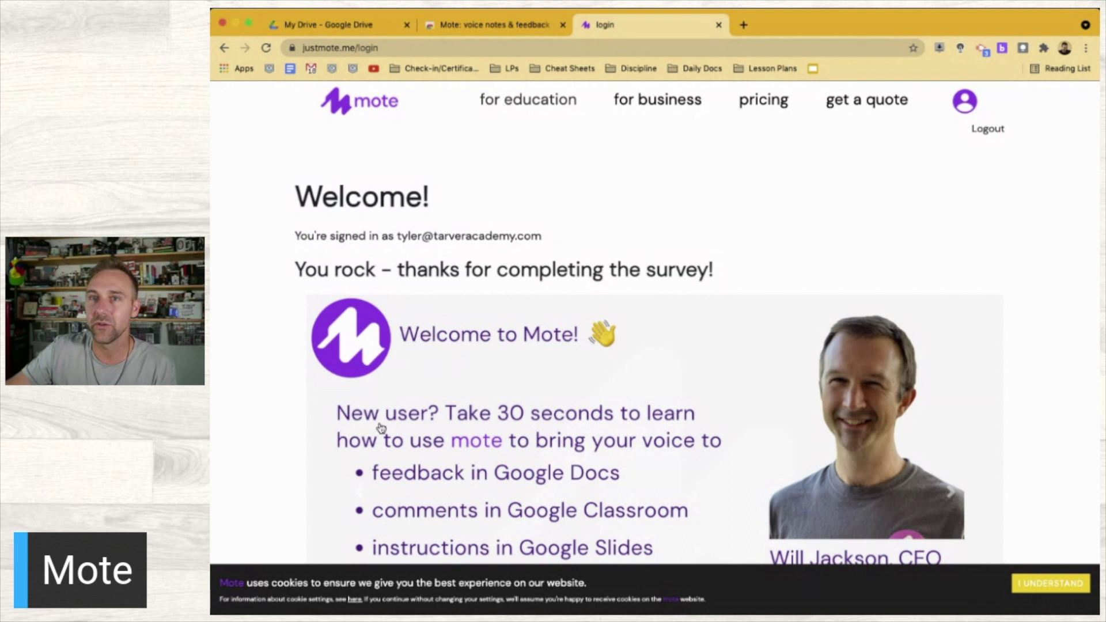
Scroll down Mote's welcome page and open the LEAVE YOUR FIRST MOTE tutorial template
scroll(370, 462, "down", 4)
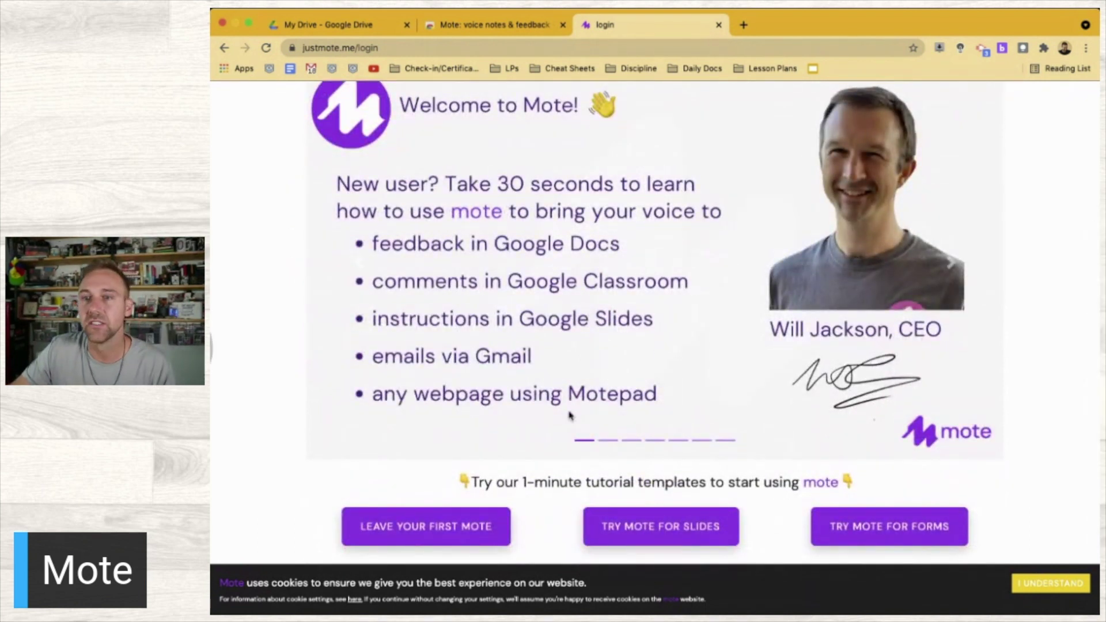
scroll(459, 378, "down", 1)
scroll(459, 377, "up", 3)
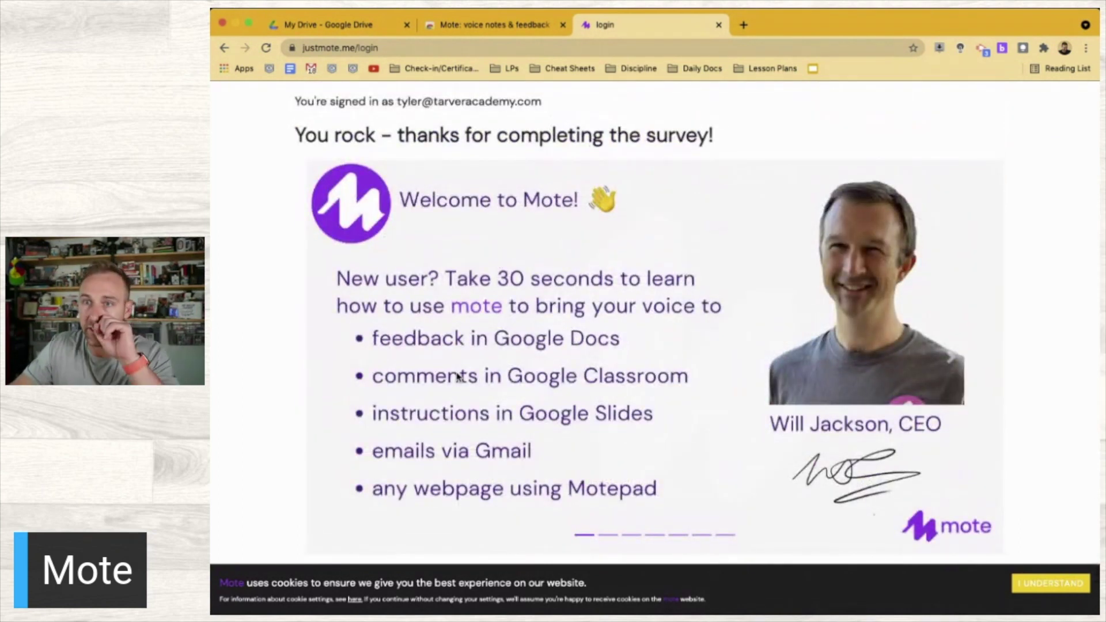
scroll(459, 378, "down", 1)
scroll(457, 375, "down", 1)
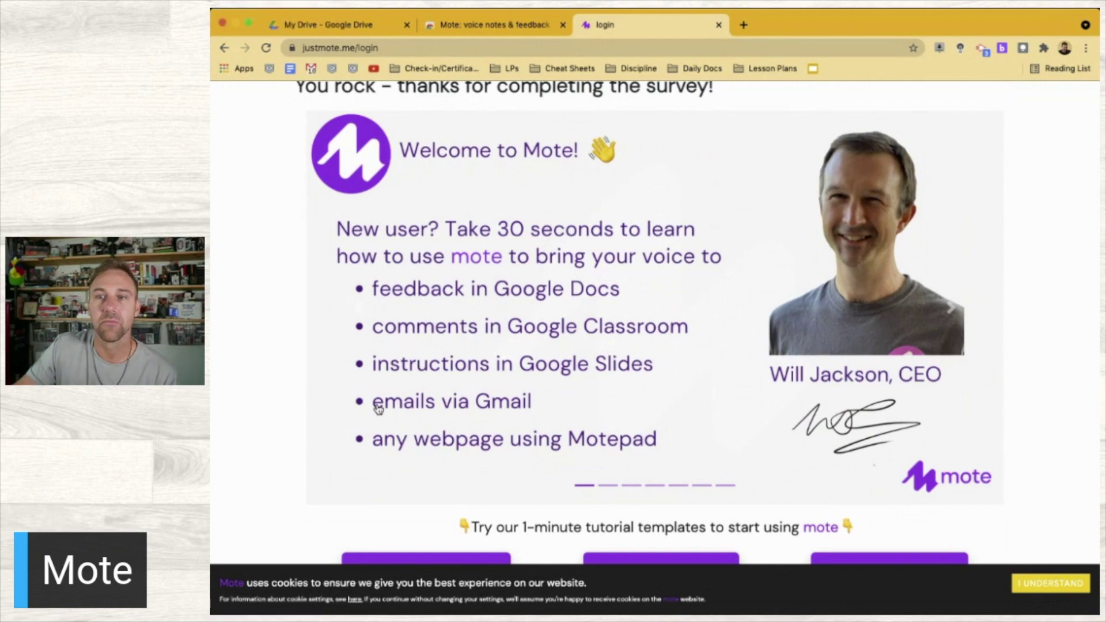
scroll(495, 409, "down", 2)
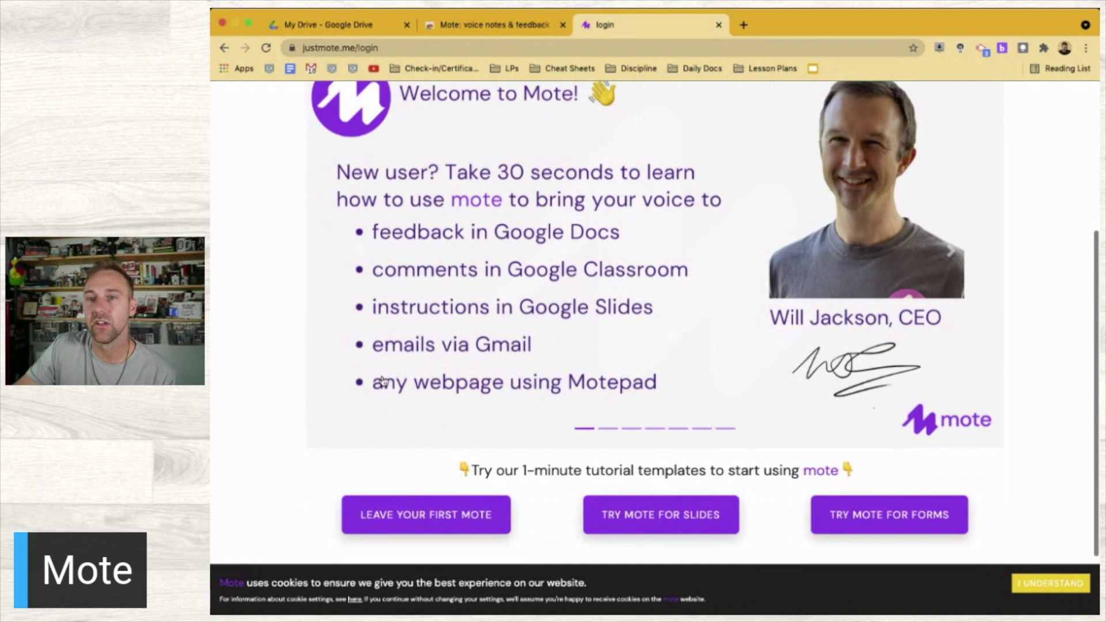
scroll(562, 386, "up", 3)
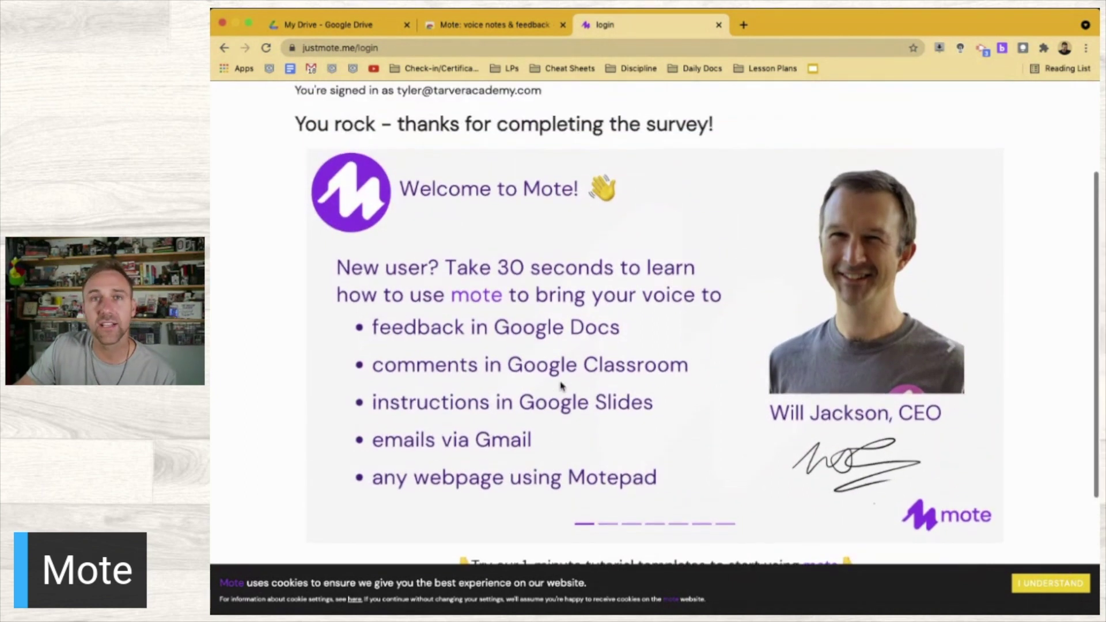
scroll(562, 386, "down", 2)
scroll(562, 385, "up", 2)
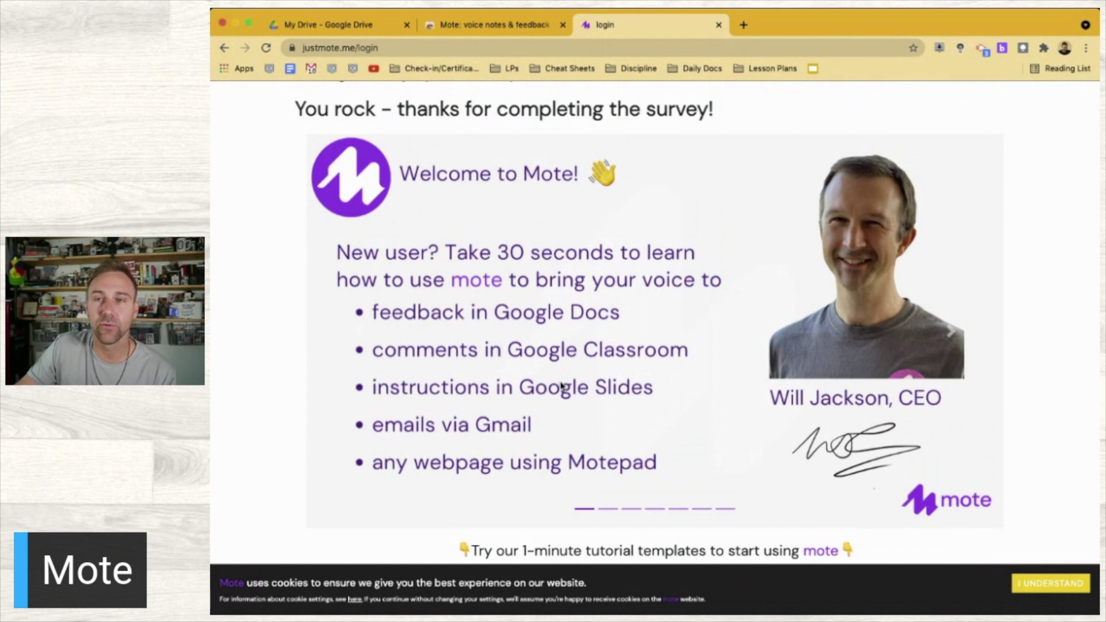
scroll(562, 386, "down", 3)
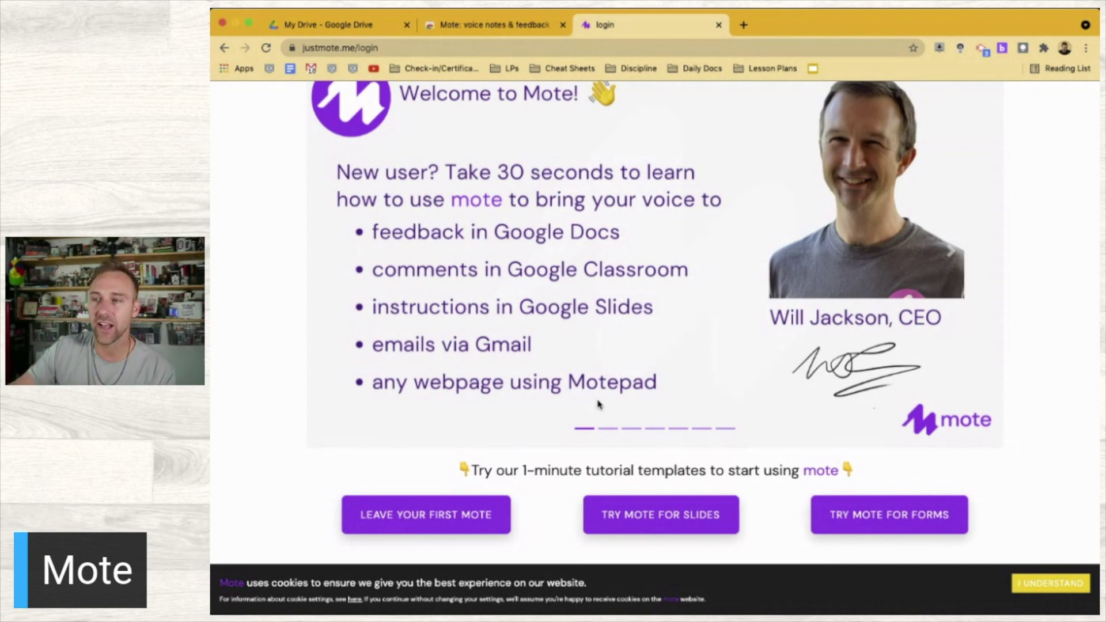
scroll(633, 392, "down", 3)
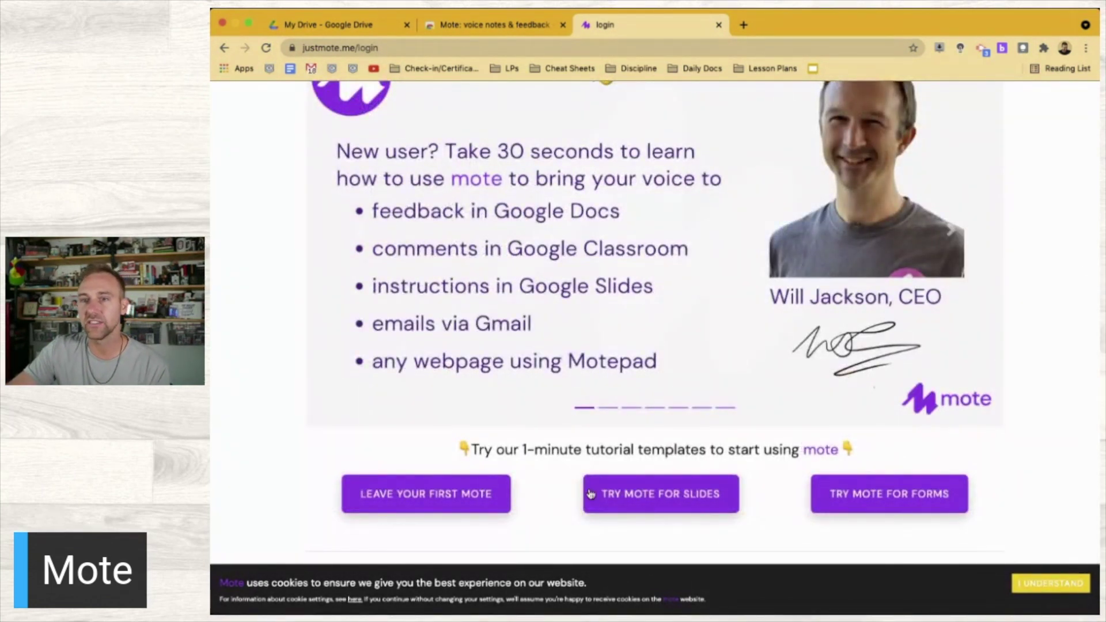
left_click(452, 496)
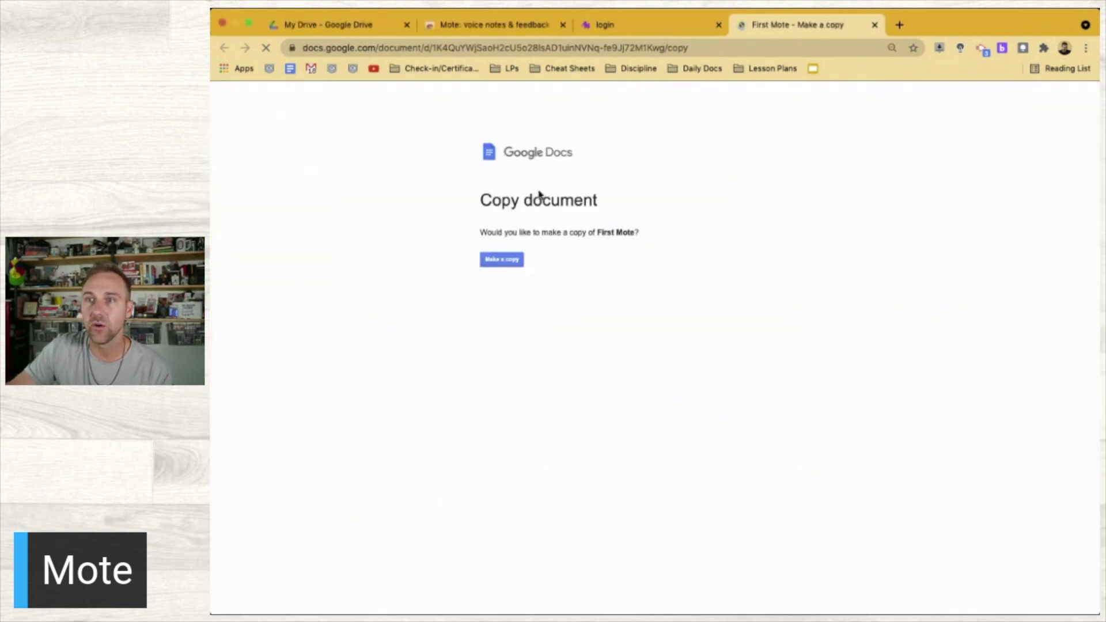
Make a personal copy of the First Mote tutorial document
left_click(493, 262)
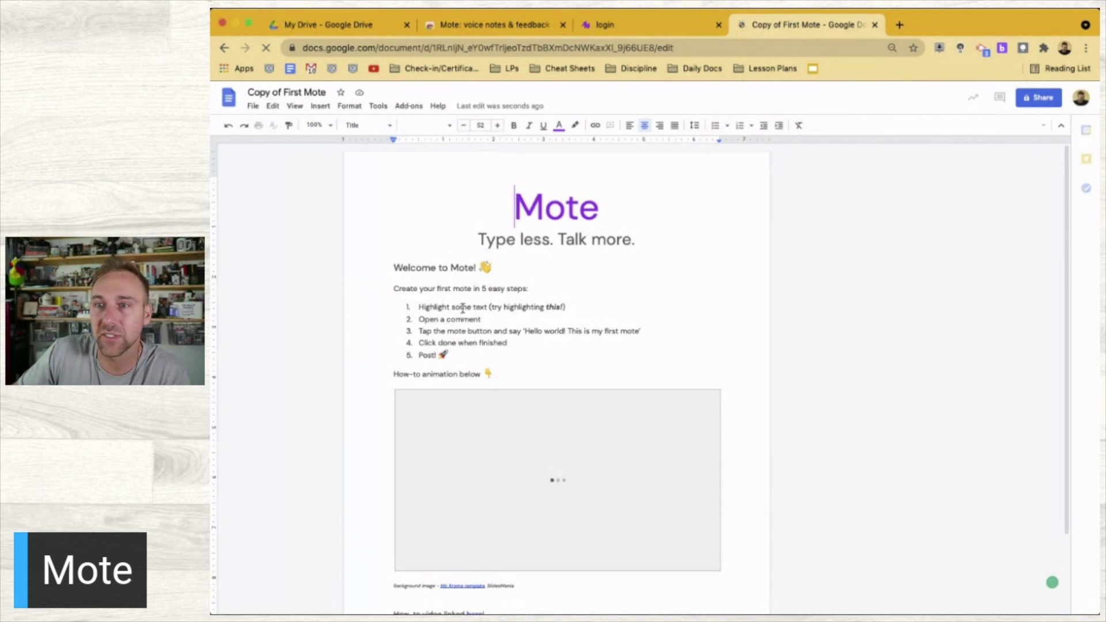
Select the word 'this' in step 1 and start a comment on it
double_click(552, 307)
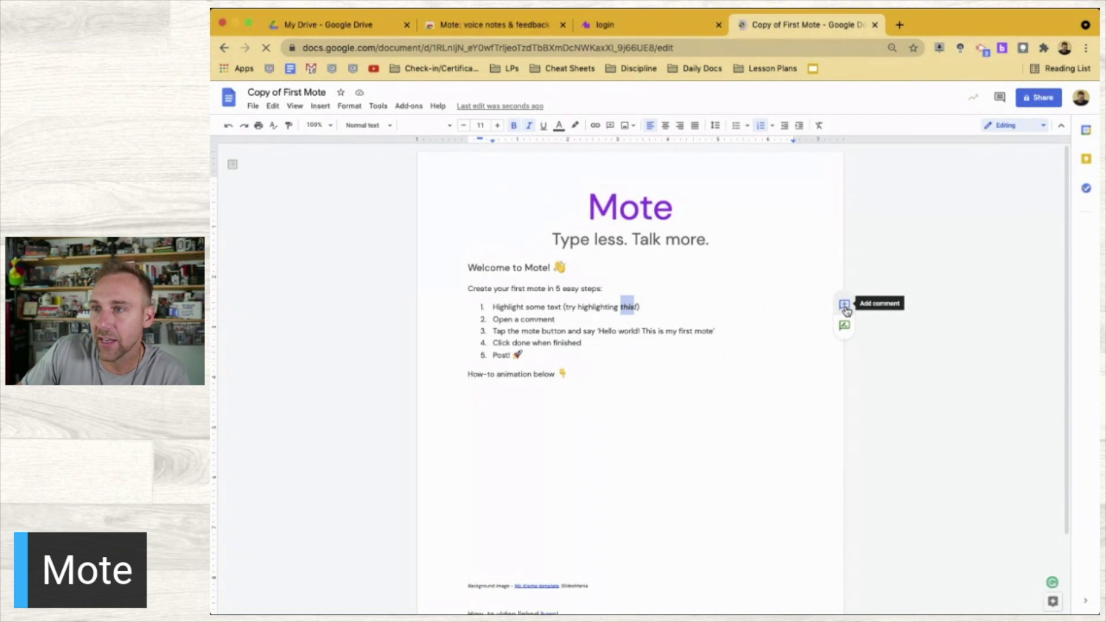
left_click(844, 305)
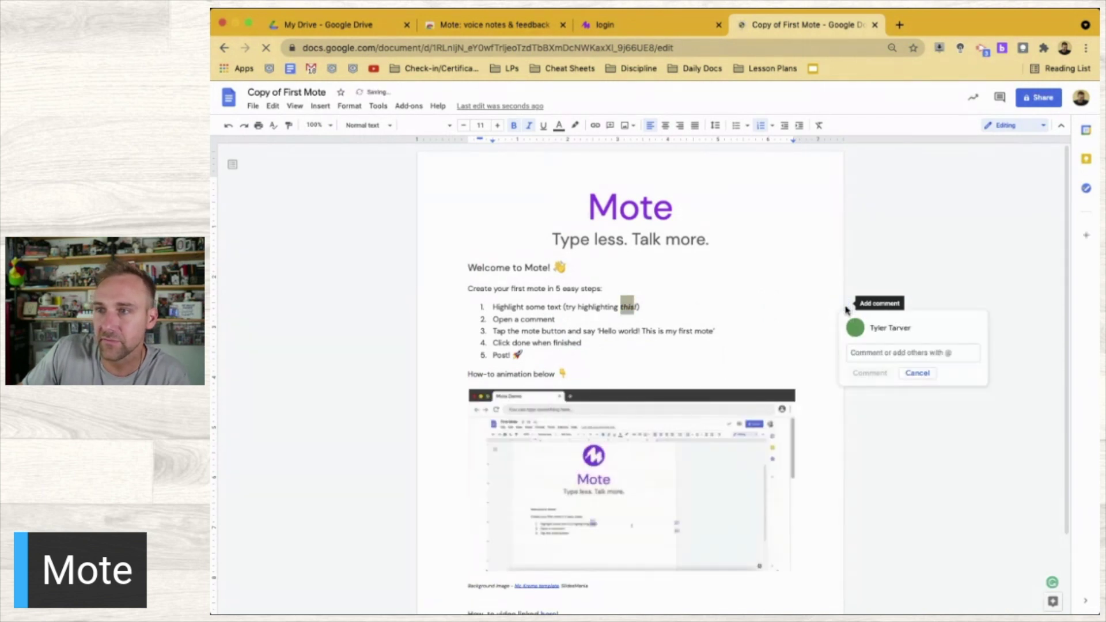
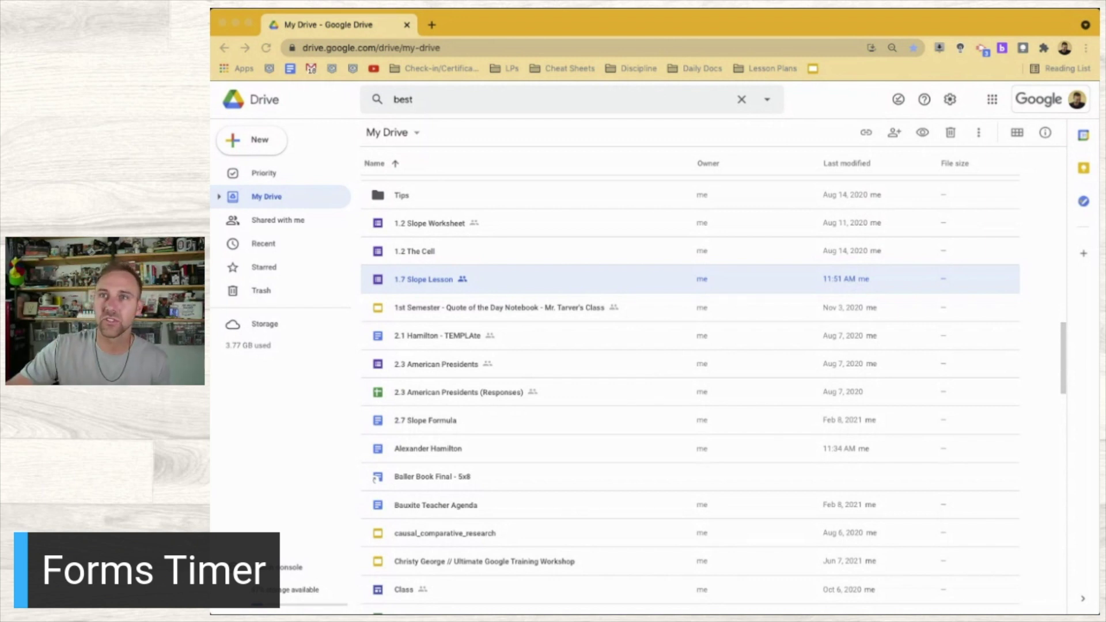
Focus Chrome and open a new tab beside the My Drive tab
left_click(467, 26)
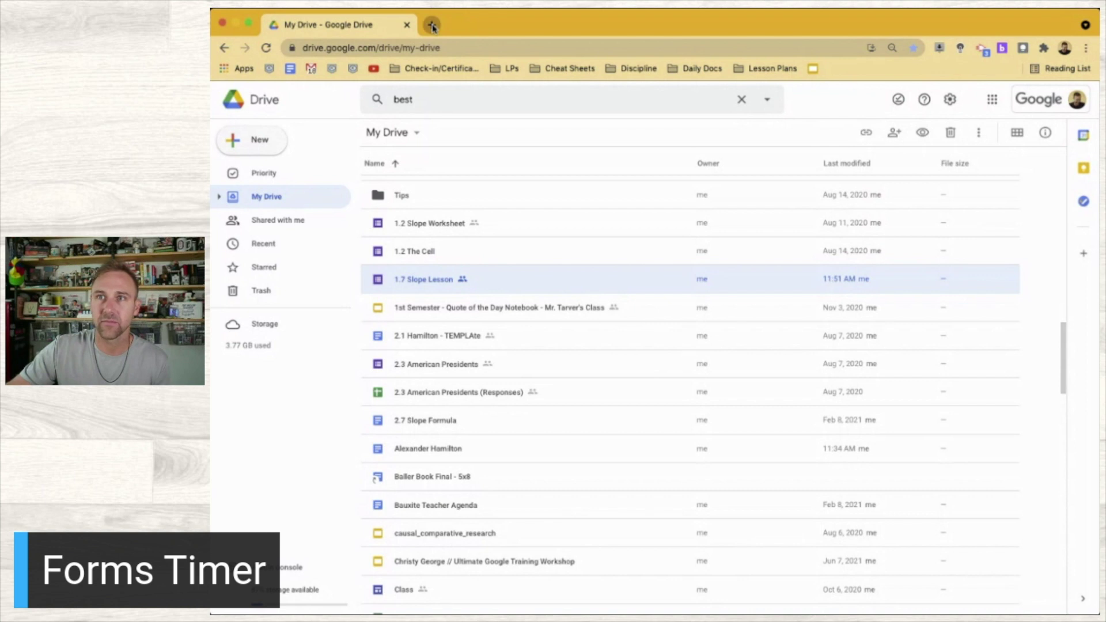
left_click(432, 25)
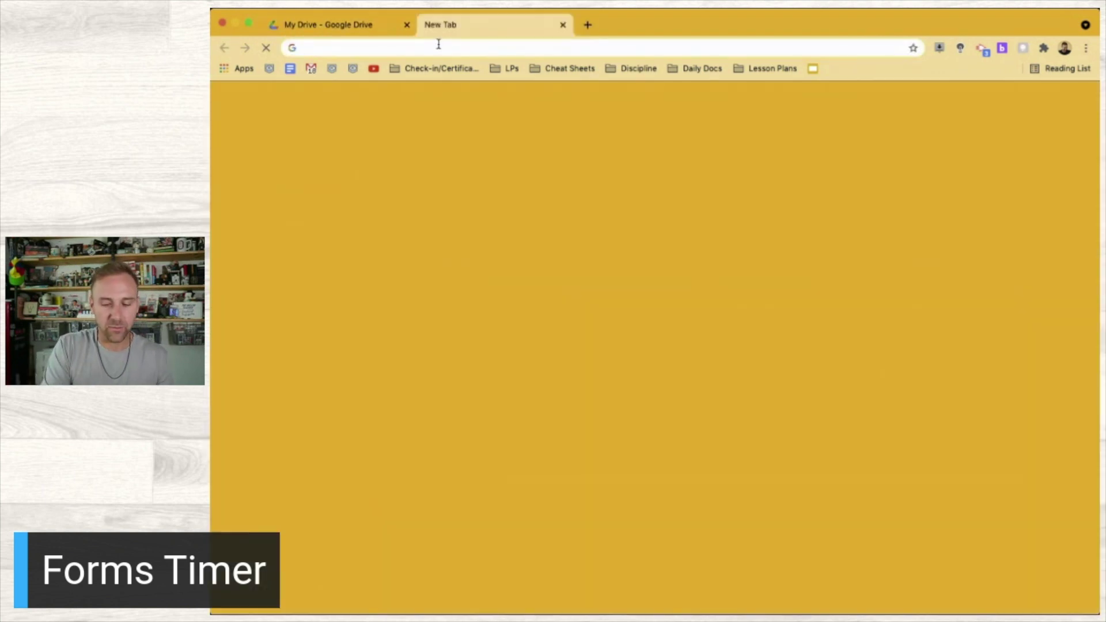
Search Google for 'google forms timer addon' and open the Form Timer Marketplace listing
type("google forms timers")
key("BackSpace")
type("addon")
key("Return")
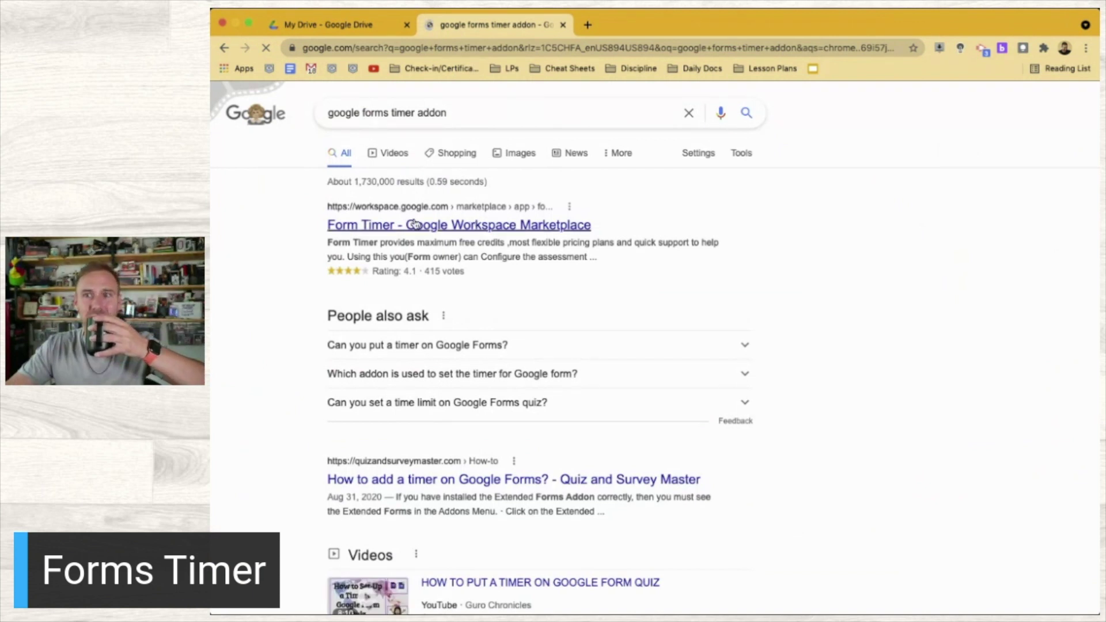
left_click(357, 228)
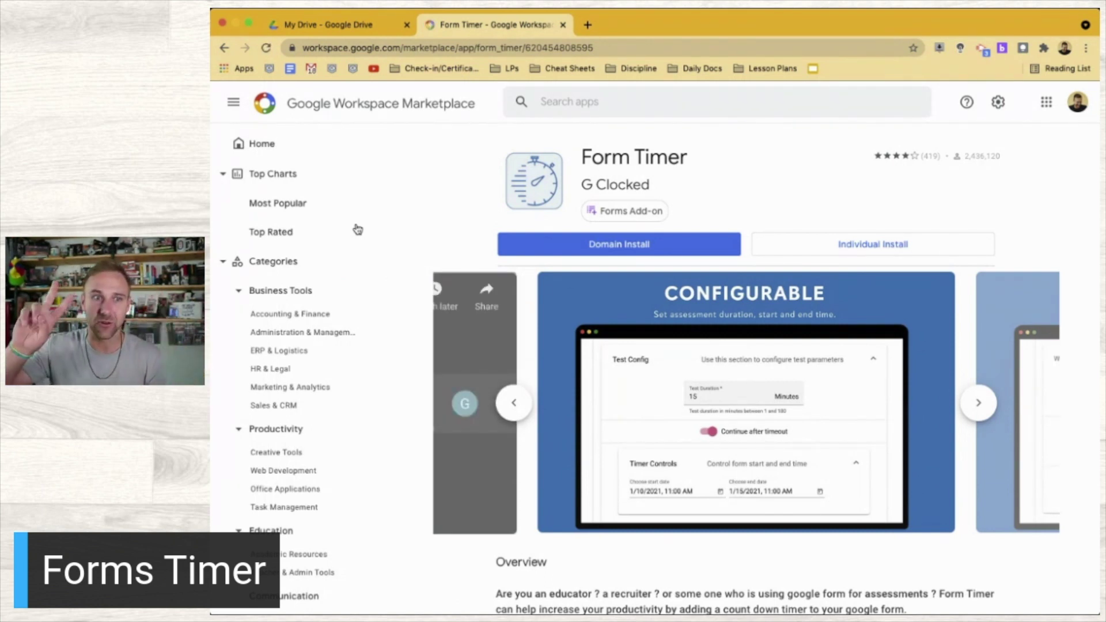
Install Form Timer for your own account, granting its permissions, then return to My Drive
left_click(858, 247)
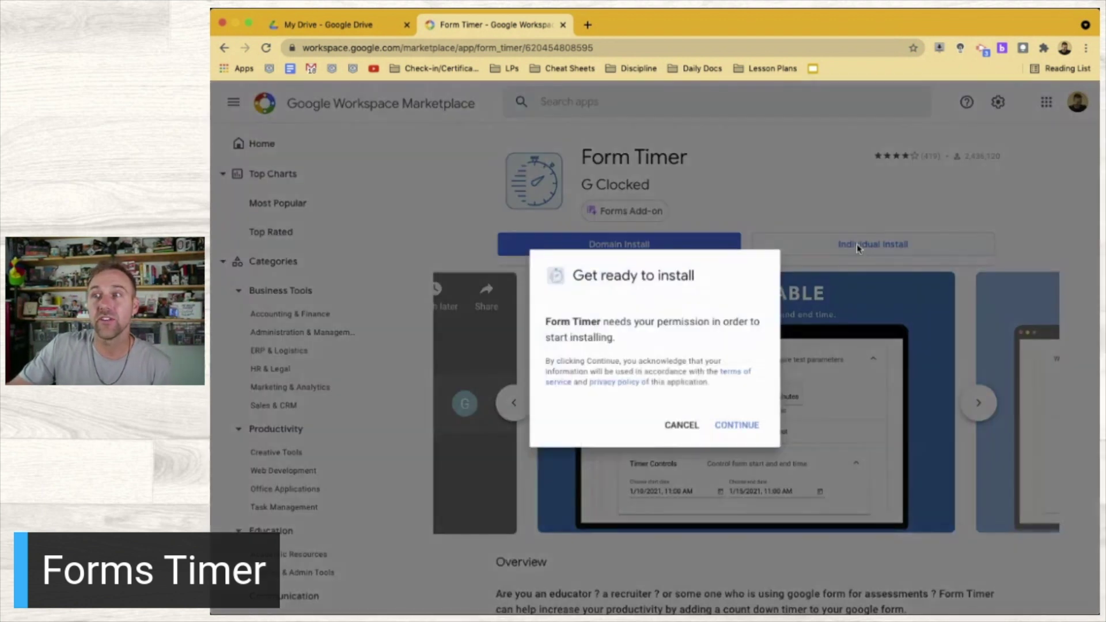
left_click(734, 427)
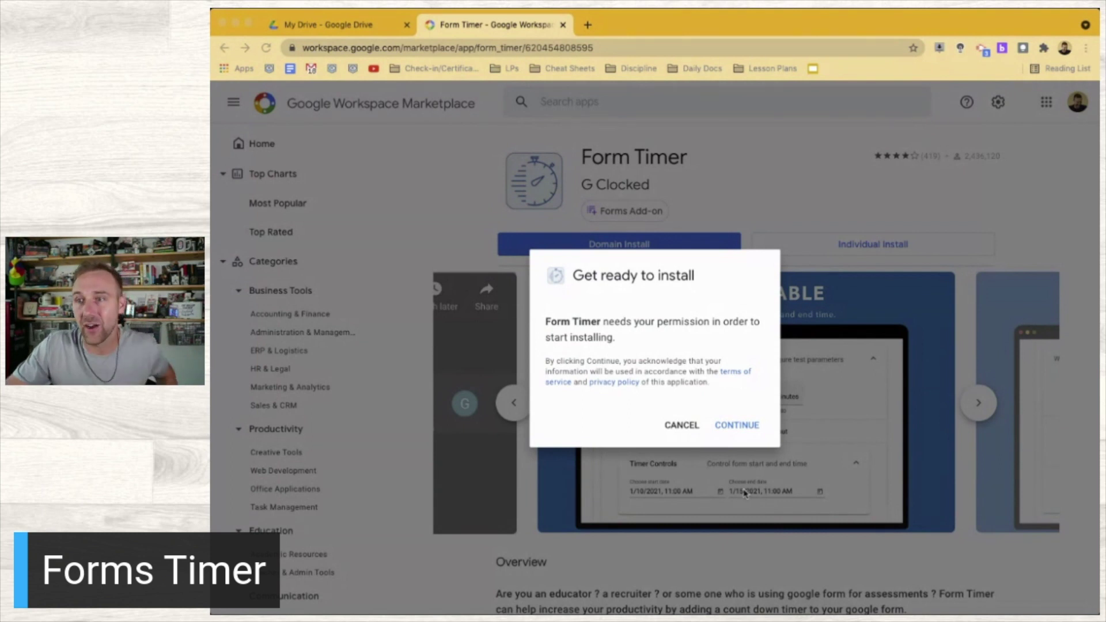
left_click(737, 425)
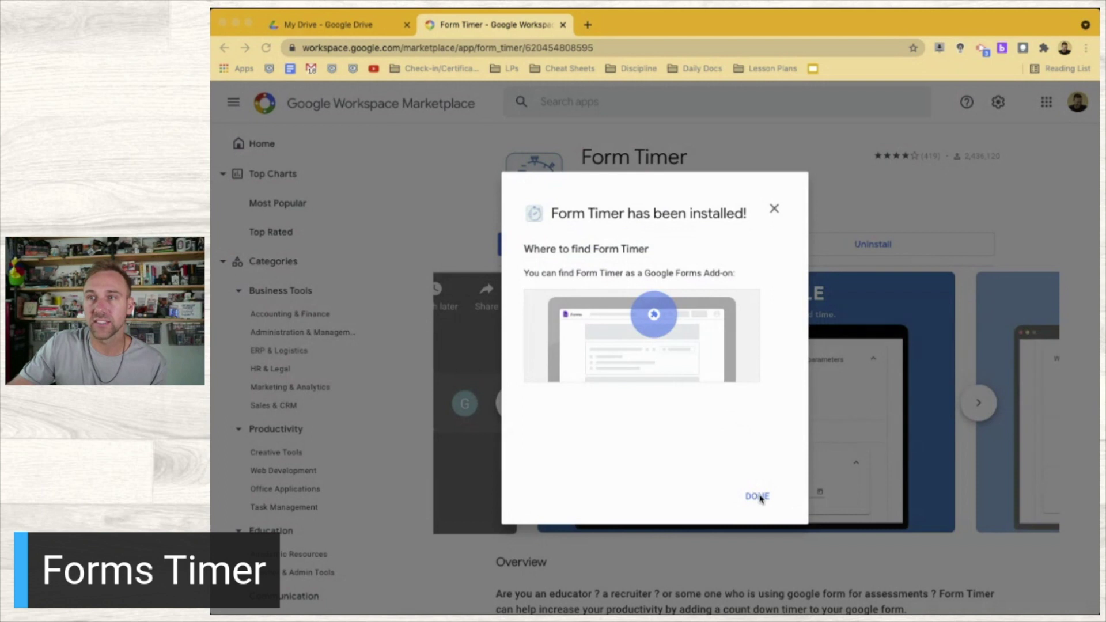
left_click(757, 497)
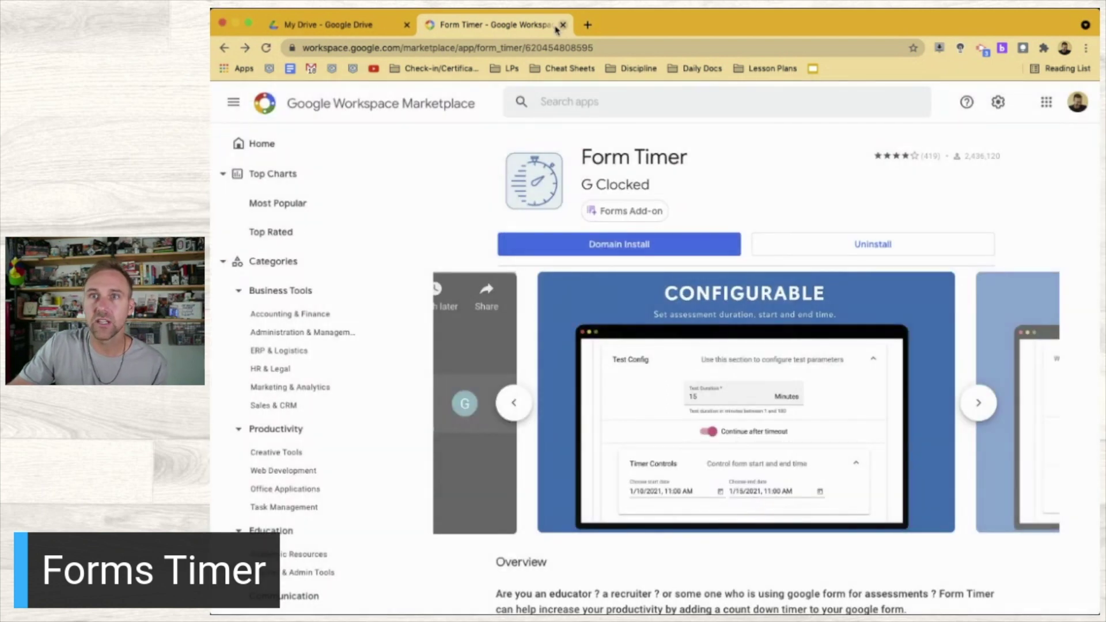
left_click(329, 22)
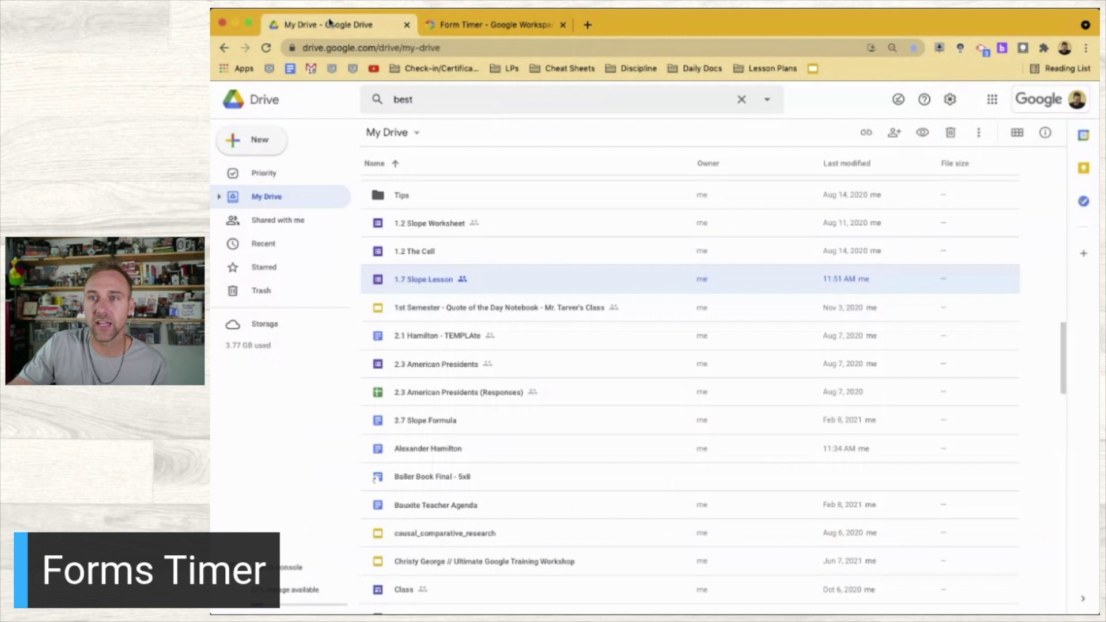
Open '1.7 Slope Lesson' from My Drive and close the Form Timer Marketplace tab
double_click(429, 281)
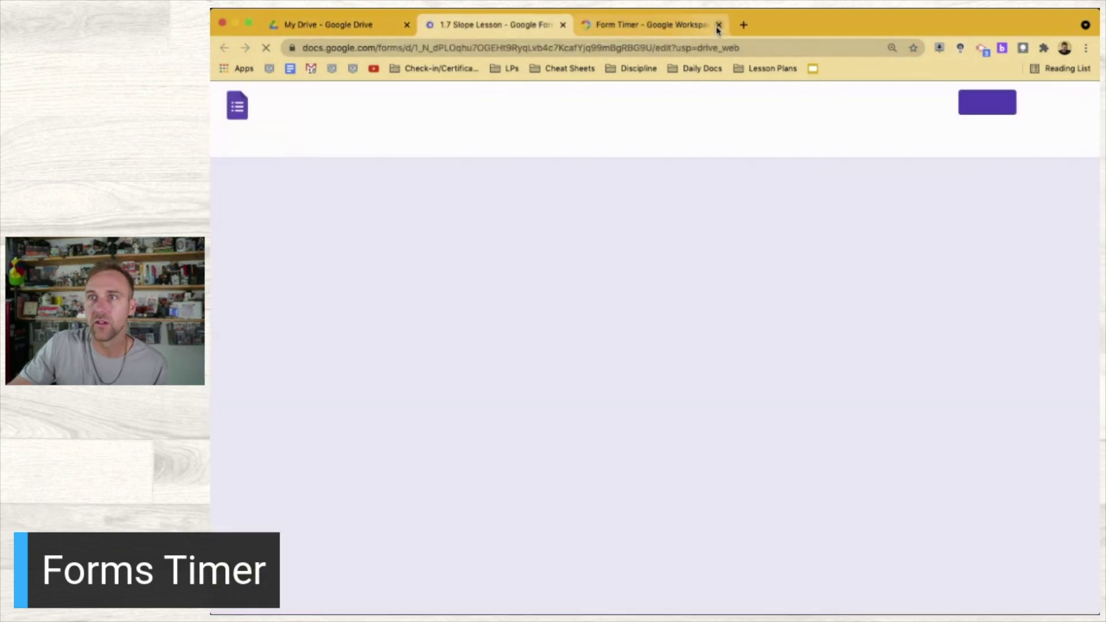
left_click(717, 25)
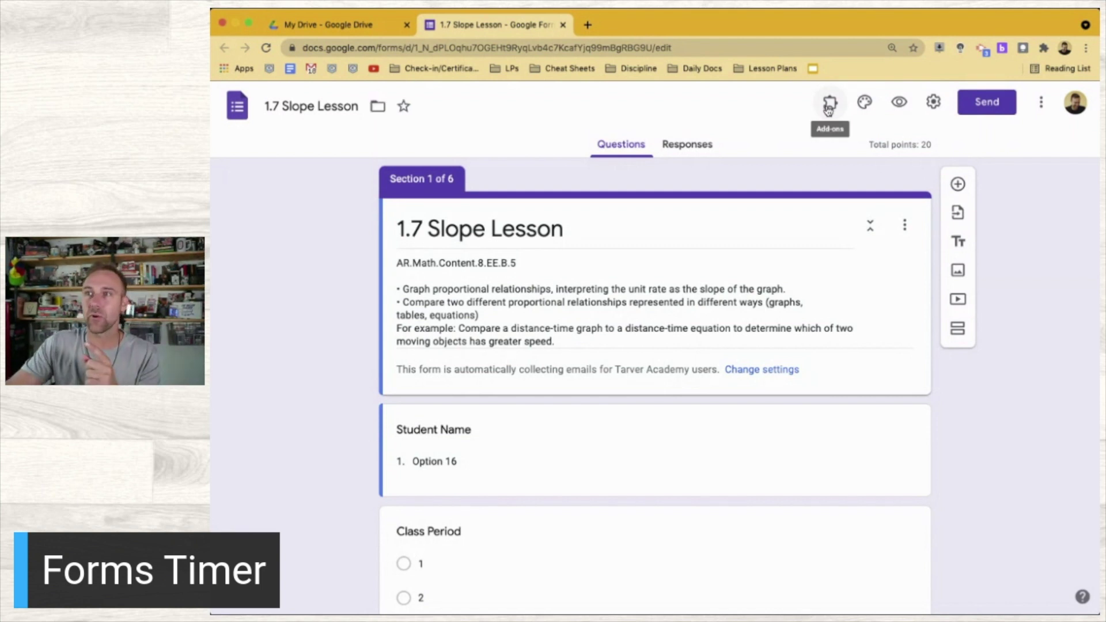
Enable Form Timer on the form through Add-ons > Form Timer > Configure
left_click(828, 108)
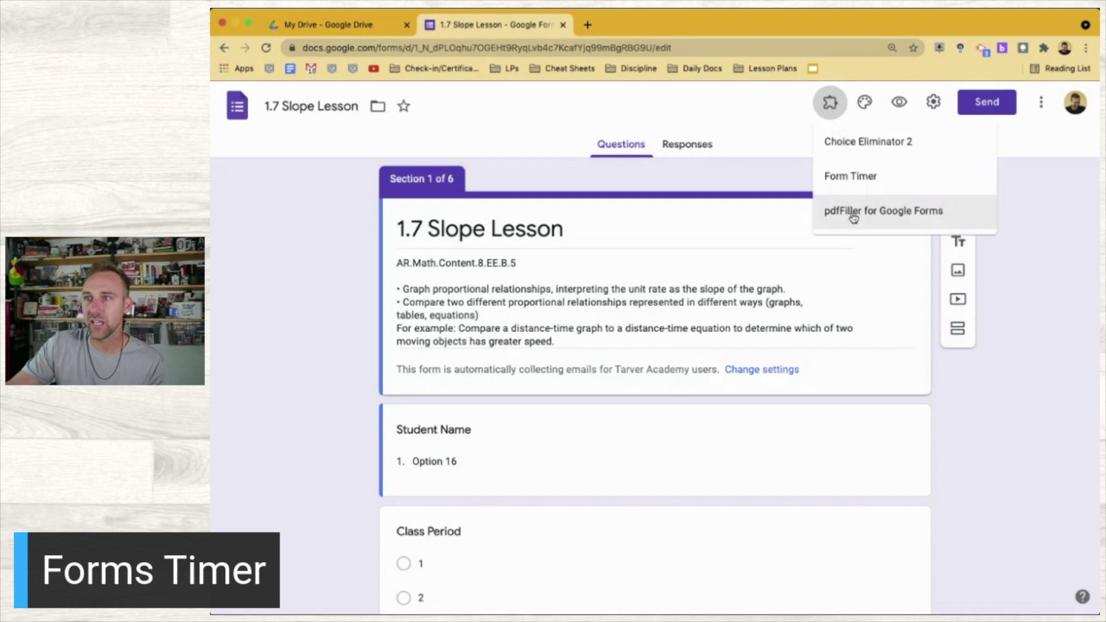
left_click(860, 177)
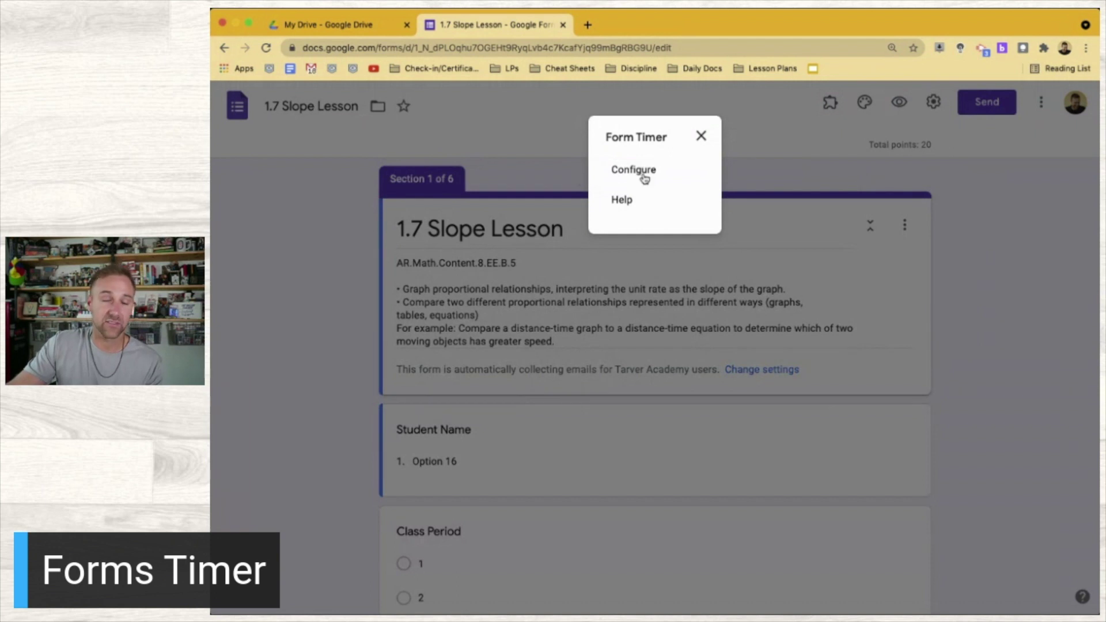
left_click(643, 175)
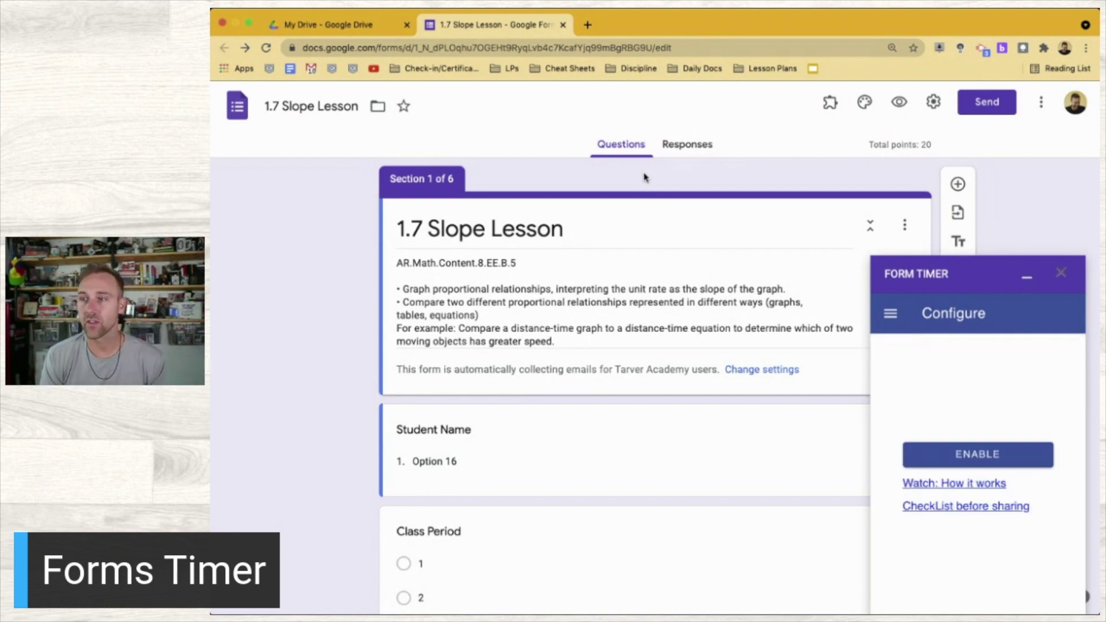
left_click(985, 461)
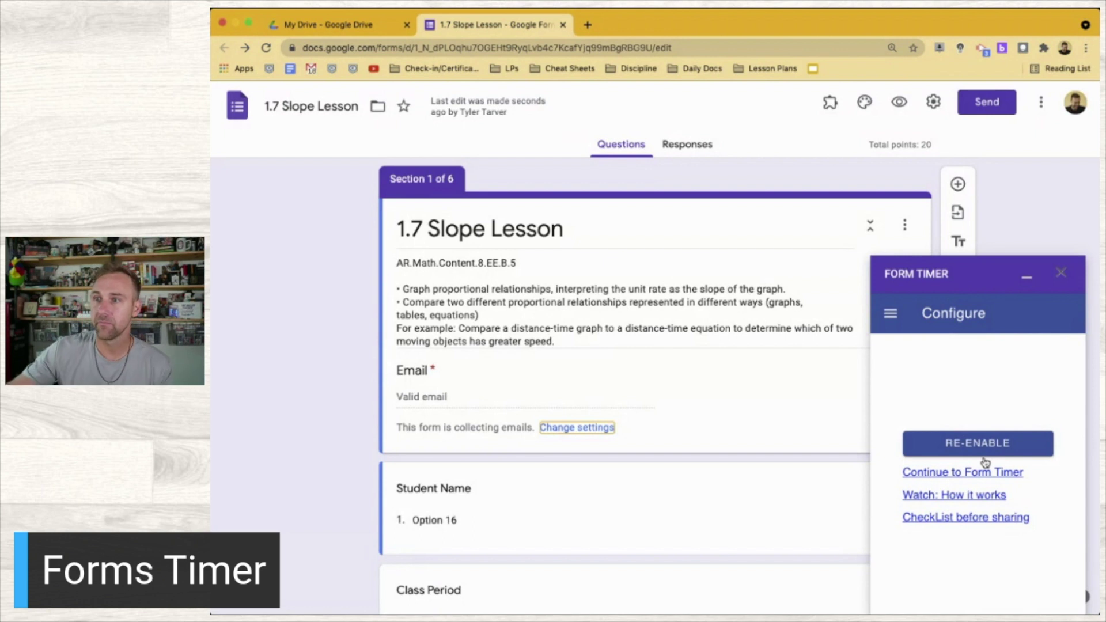
Close the Form Timer sidebar and add a new question to the form
left_click(890, 322)
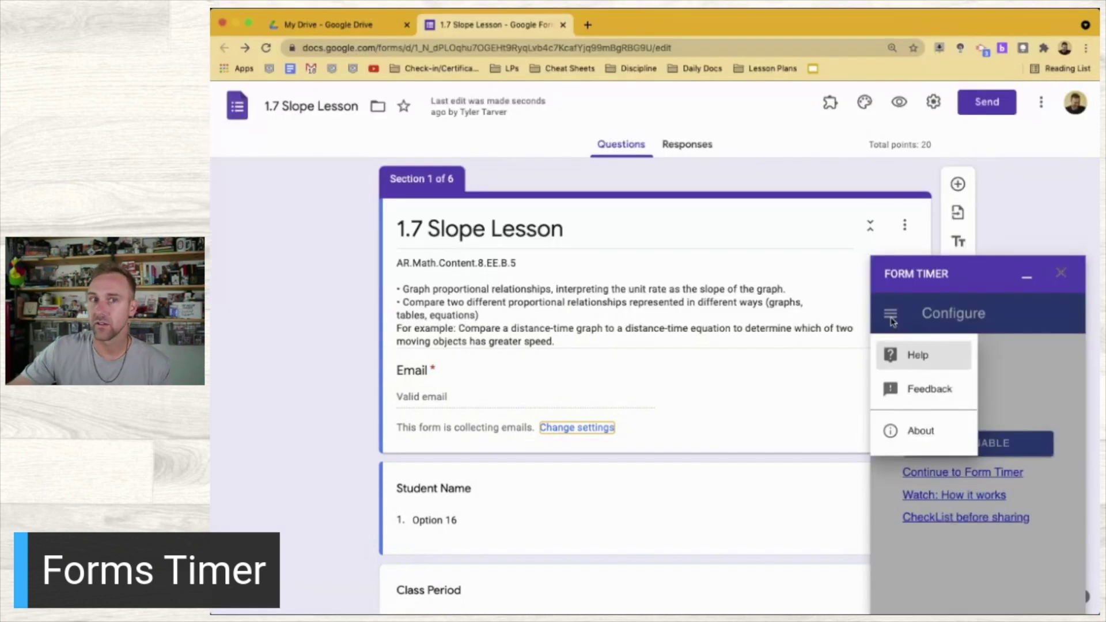
left_click(891, 321)
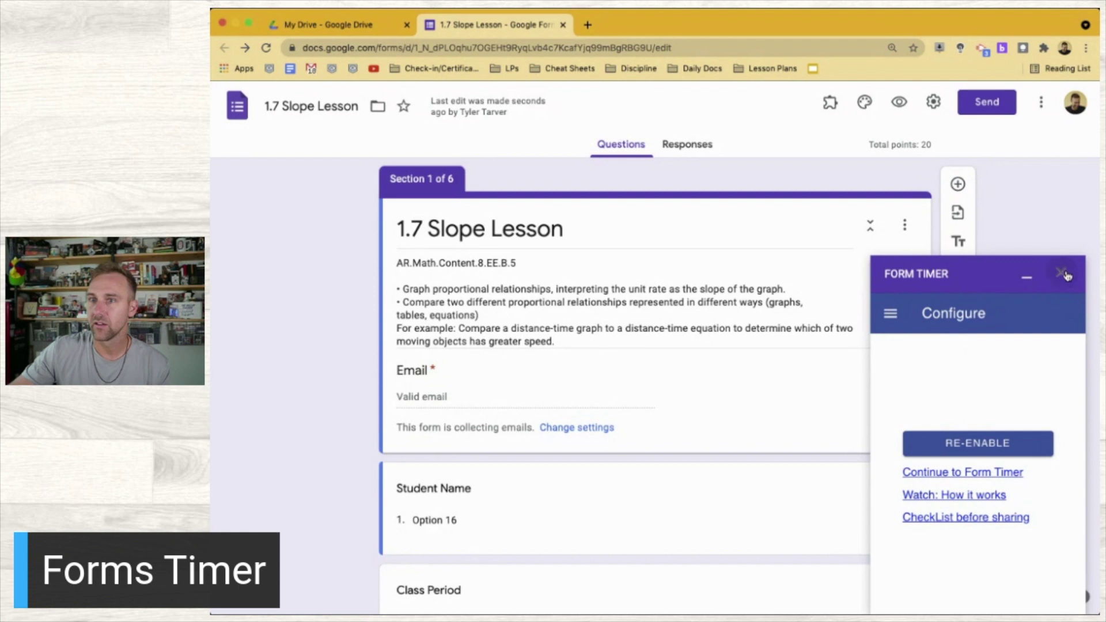
left_click(1061, 272)
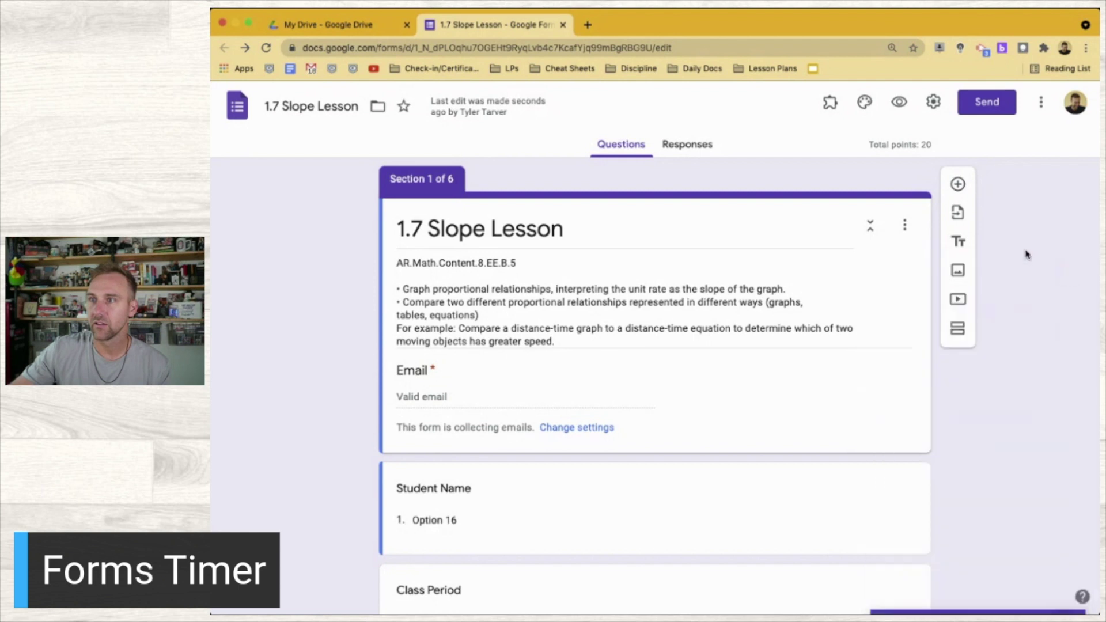
left_click(957, 185)
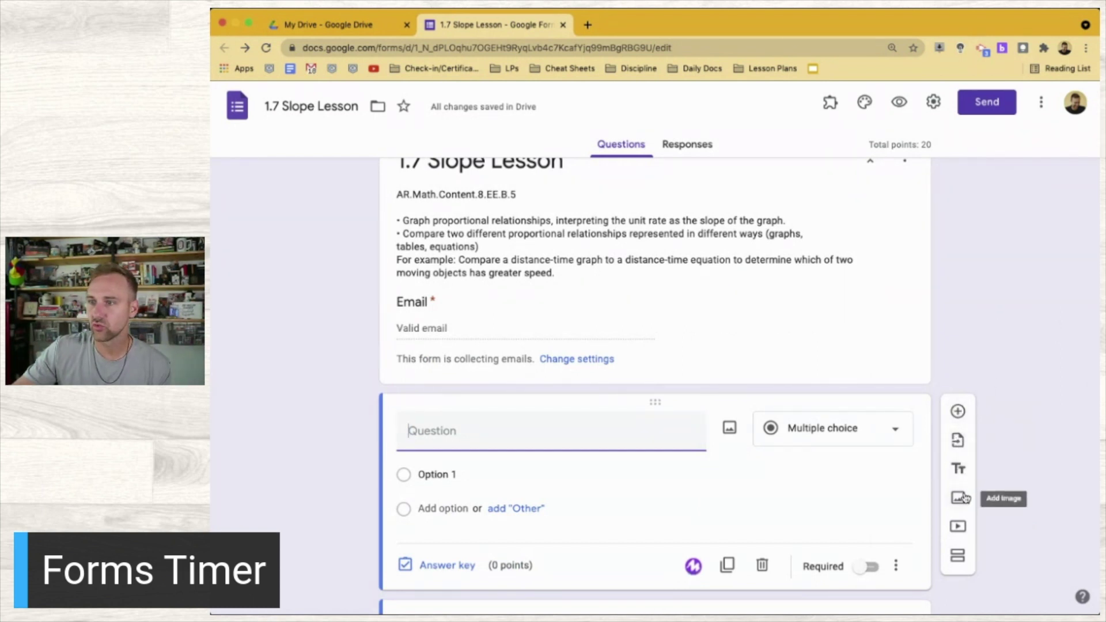
Delete the blank question and reopen Form Timer's Configure sidebar from Add-ons
left_click(1005, 338)
left_click(762, 566)
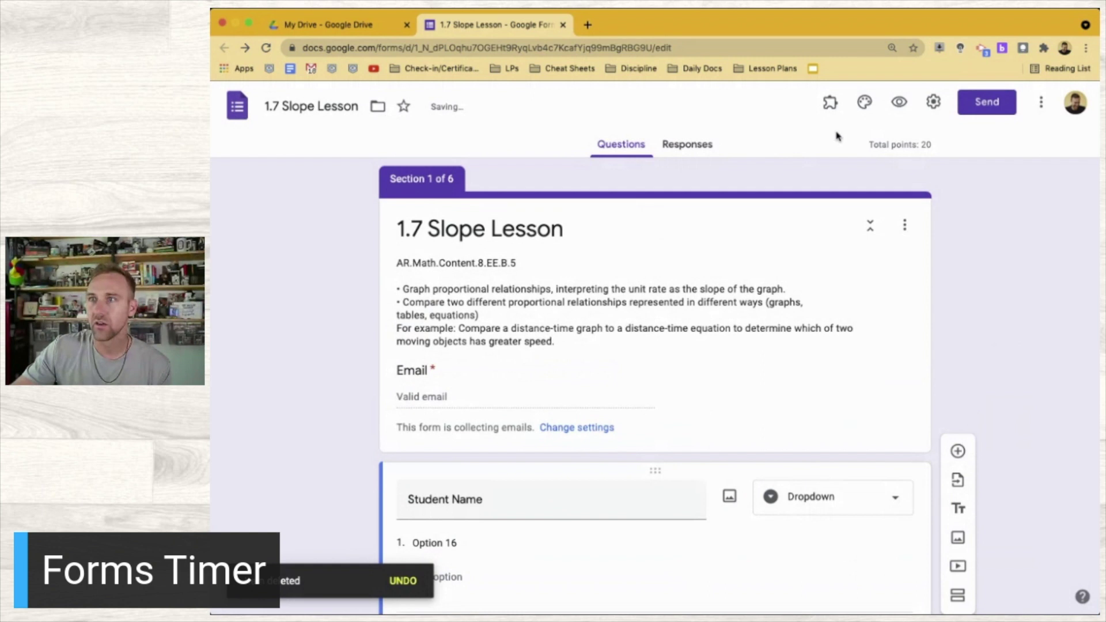
left_click(833, 105)
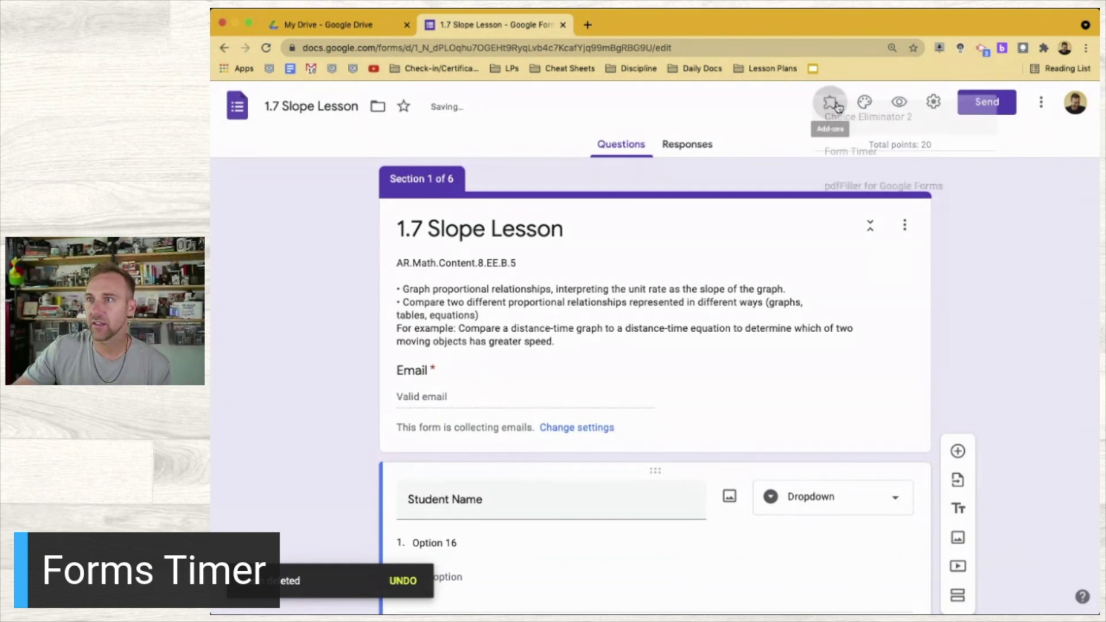
left_click(857, 177)
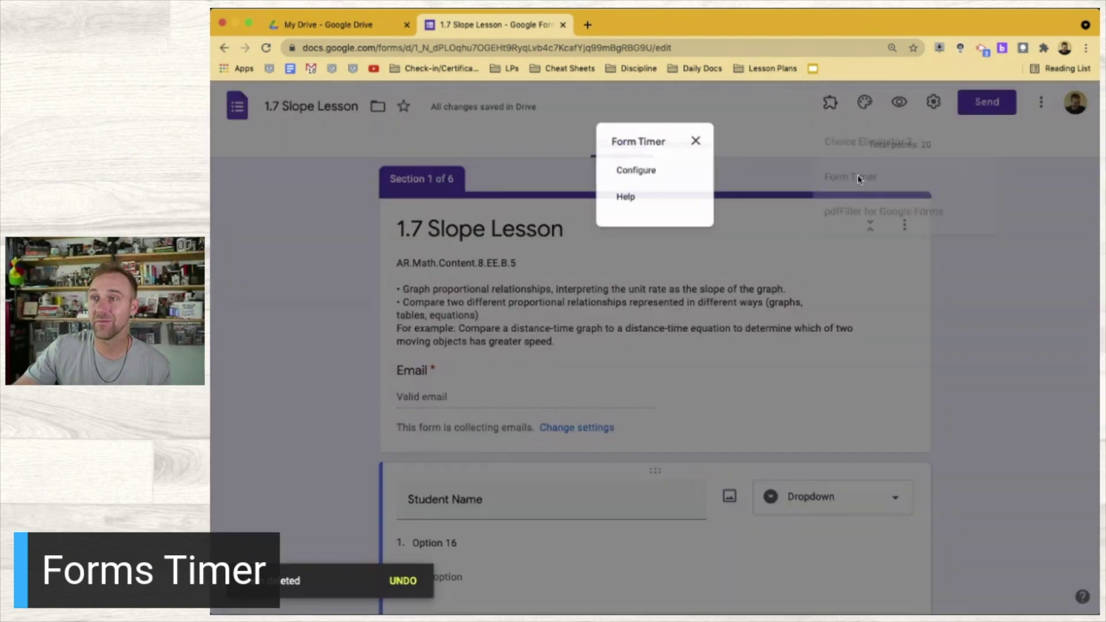
left_click(637, 169)
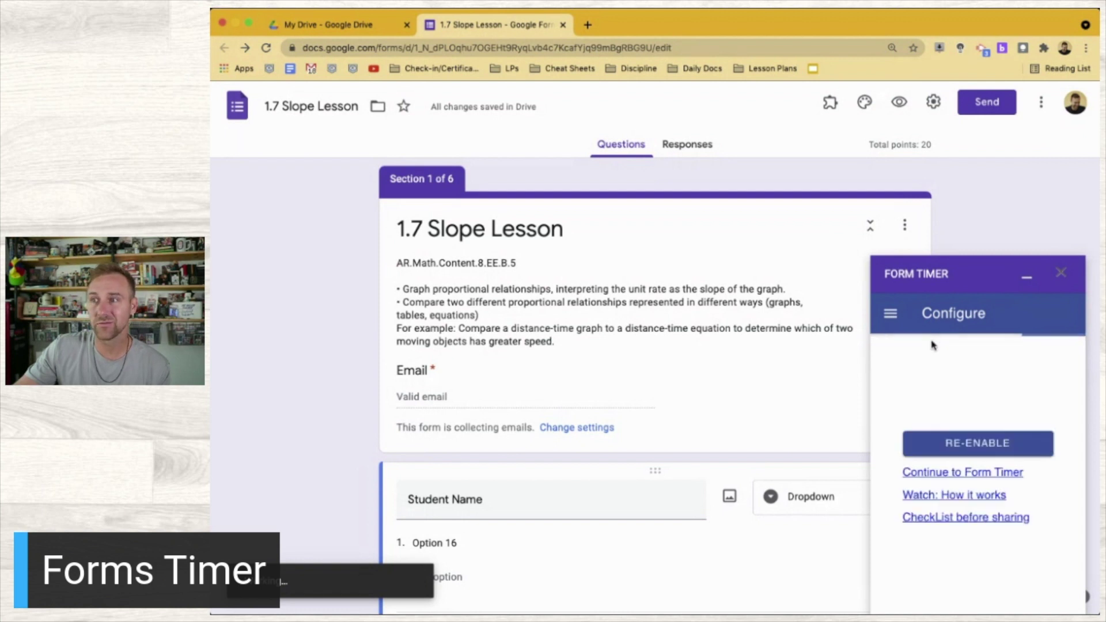
Re-enable Form Timer and follow 'Continue to Form Timer' to gclocked.com
left_click(967, 443)
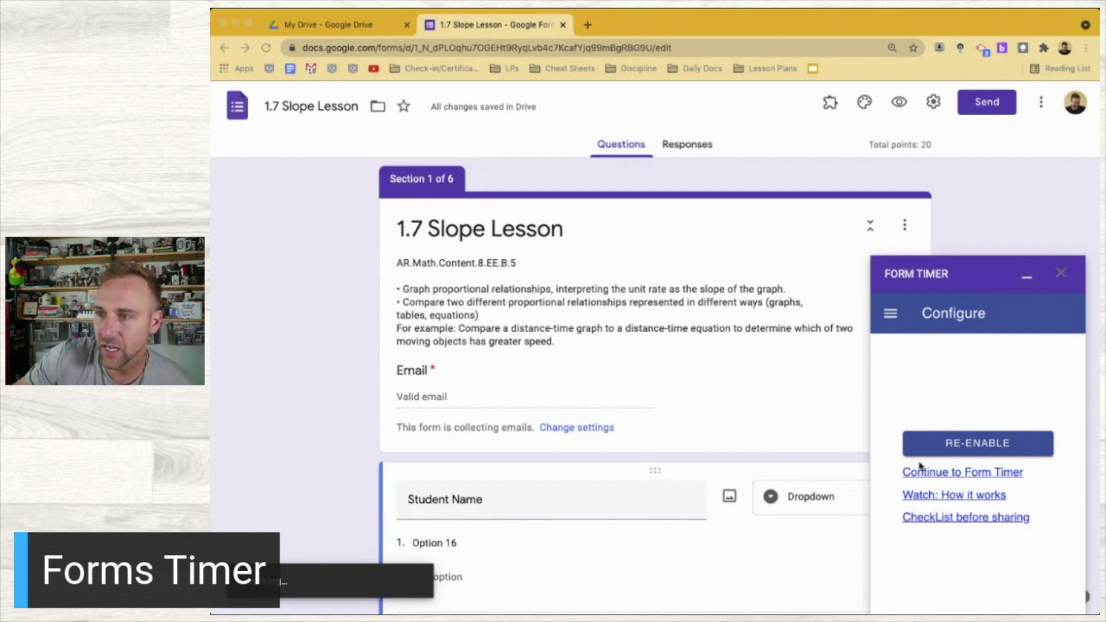
left_click(951, 473)
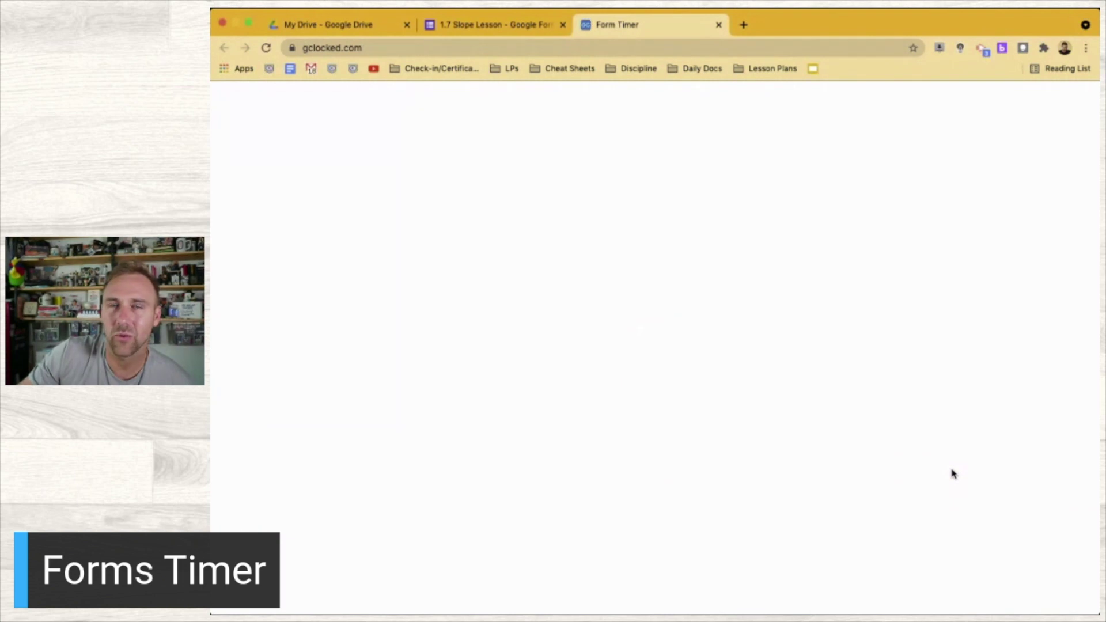
Sign in to Form Timer with Google and open set-up for the 1.7 Slope Lesson form
left_click(691, 377)
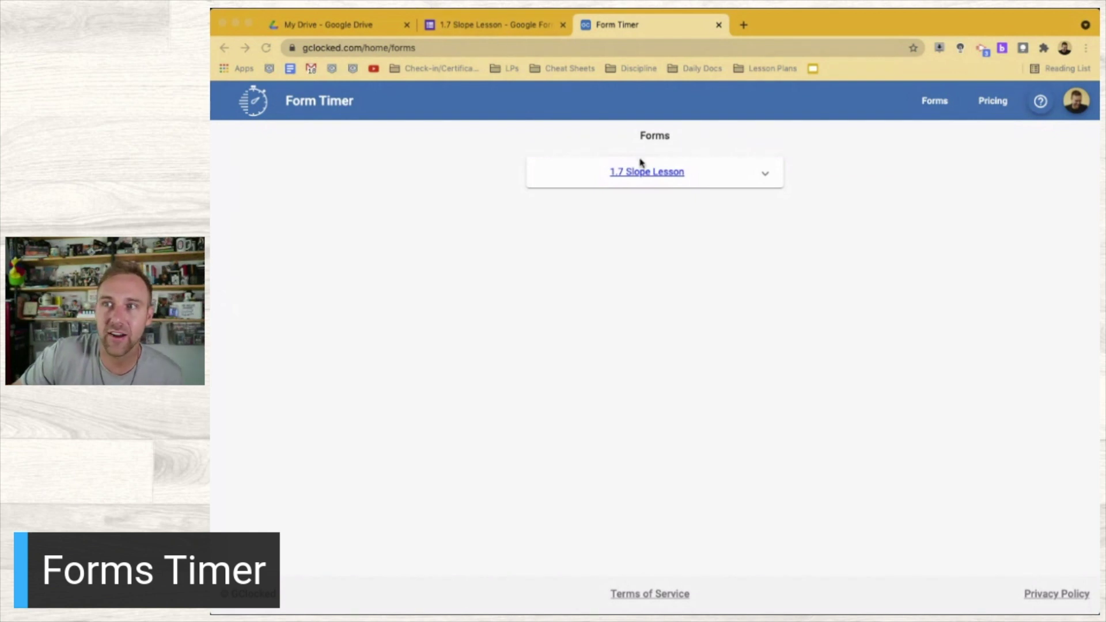
left_click(765, 174)
left_click(764, 176)
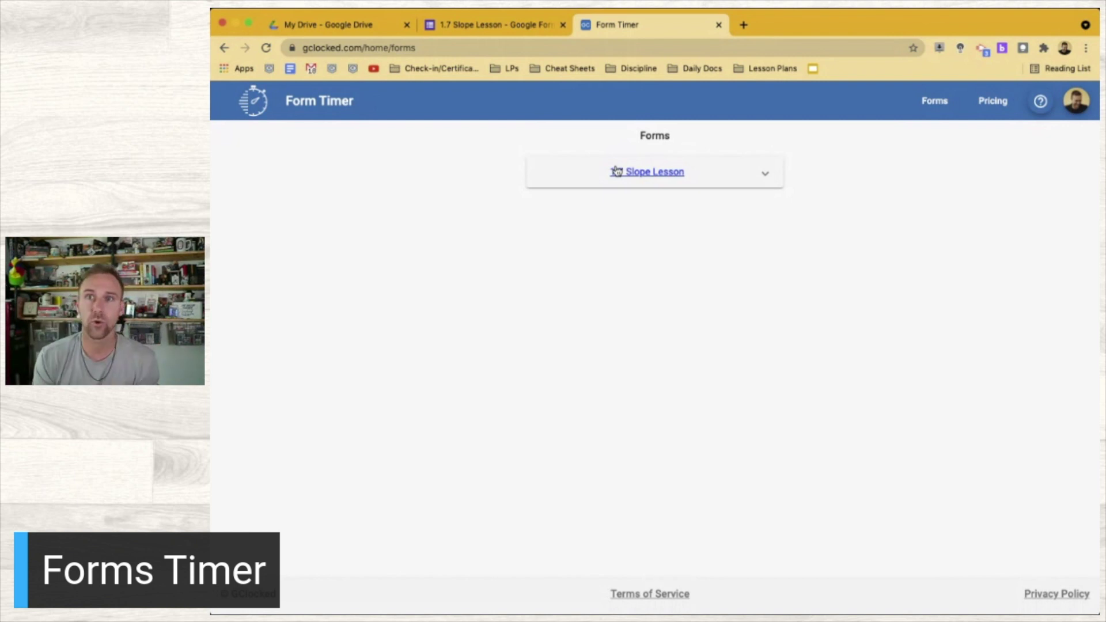
left_click(638, 171)
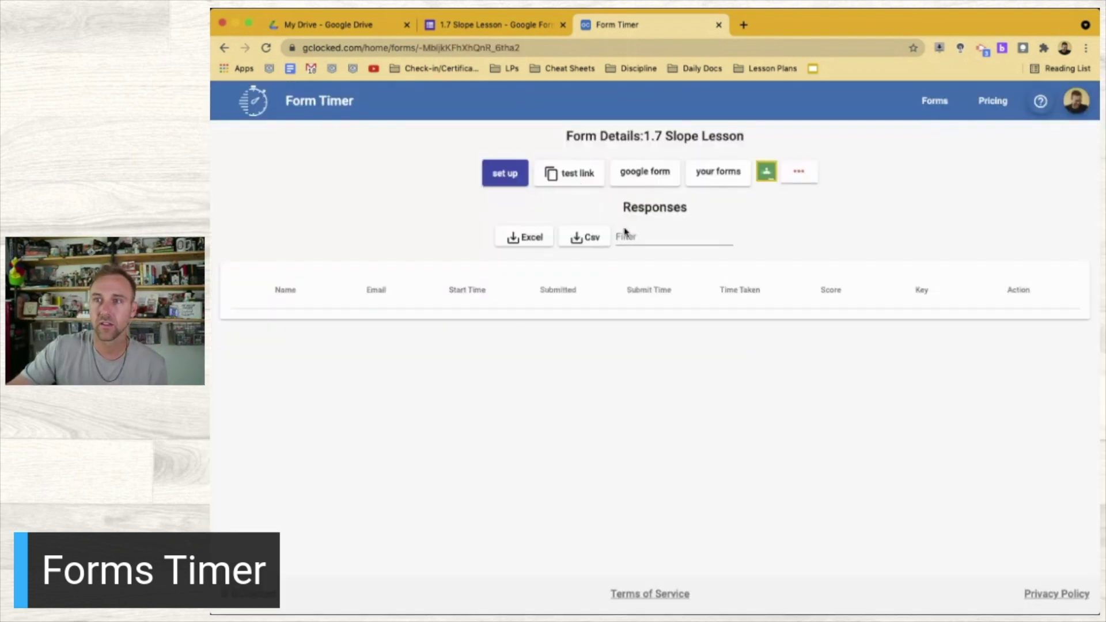
left_click(506, 174)
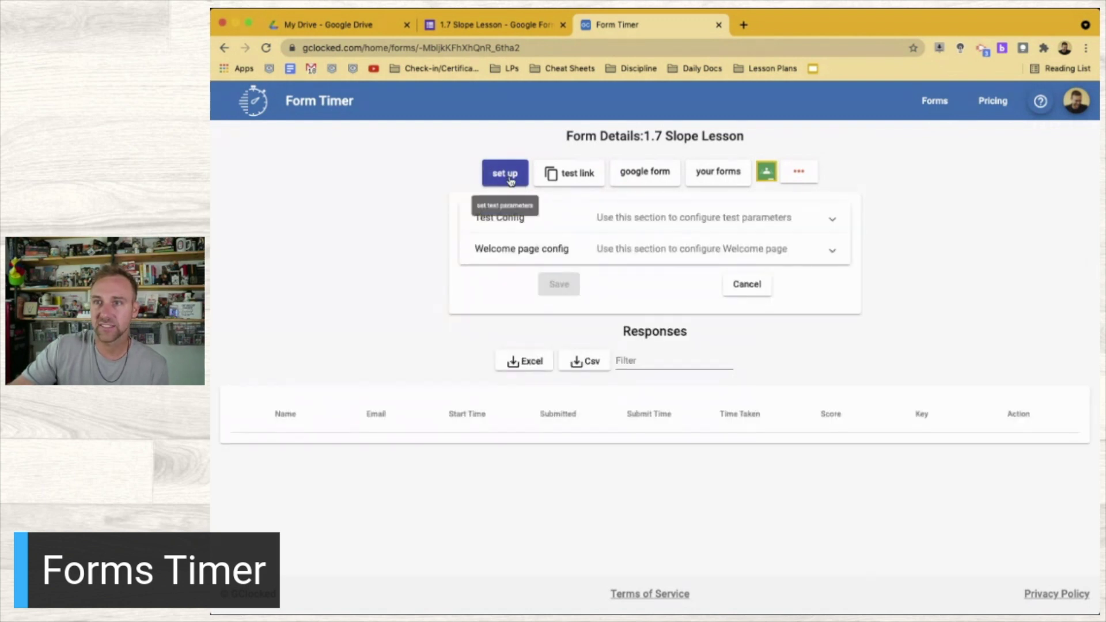
Change the Test Duration from 45 to 2 minutes
left_click(682, 223)
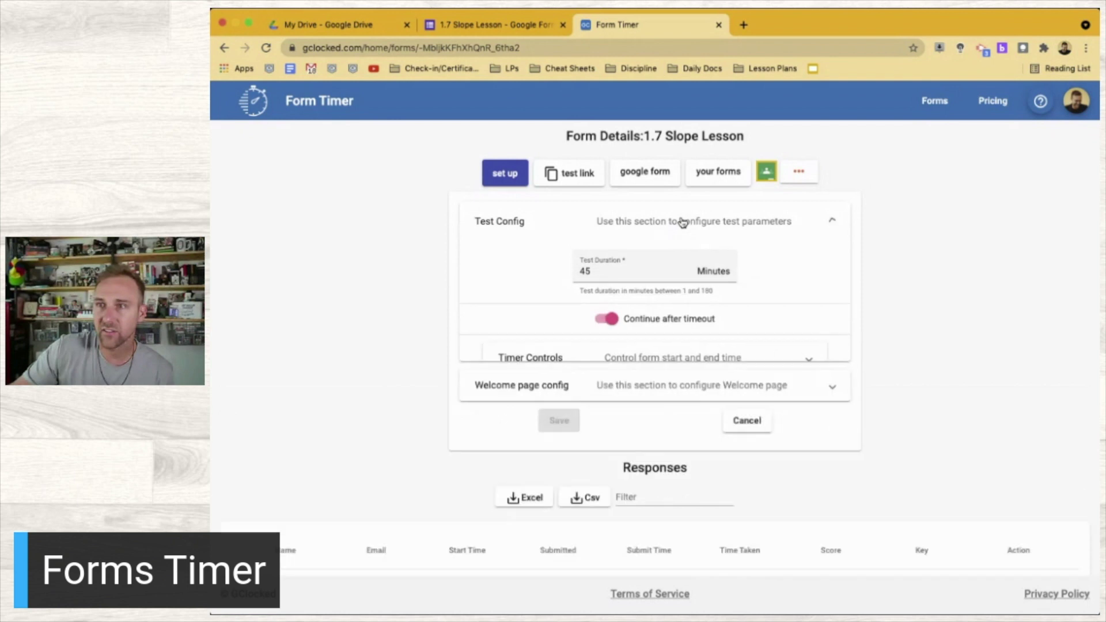
left_click(591, 271)
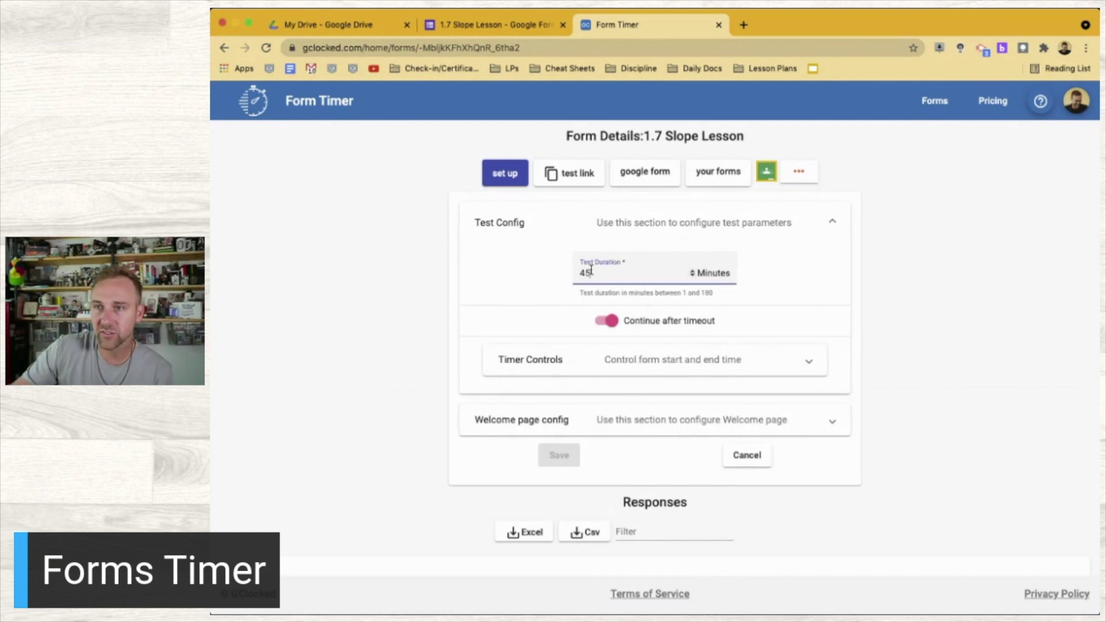
key("BackSpace")
key("BackSpace")
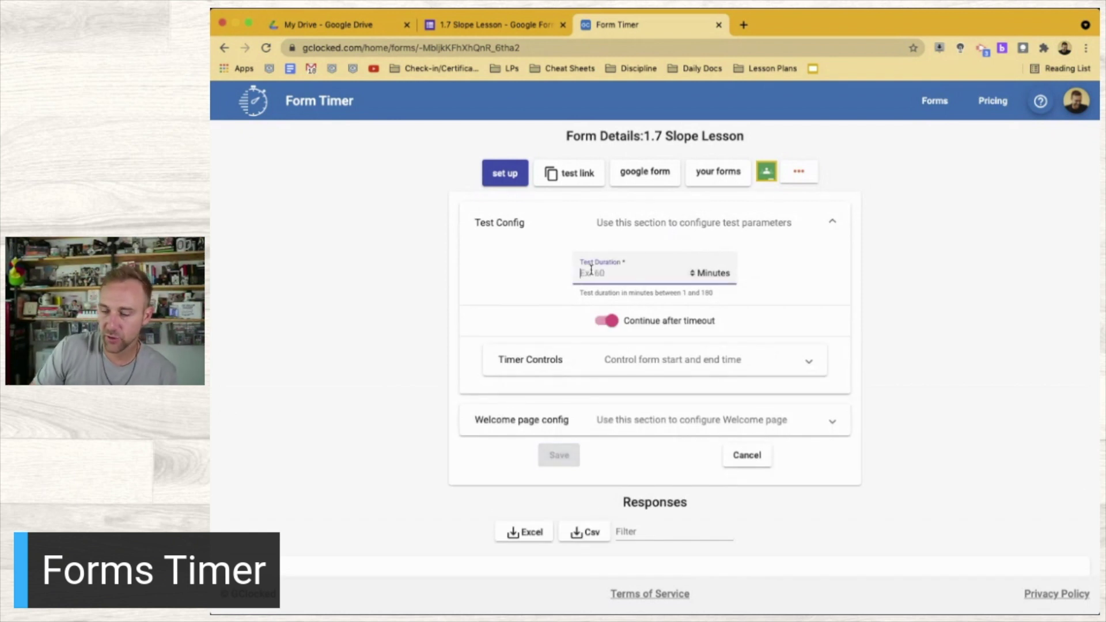
type("2")
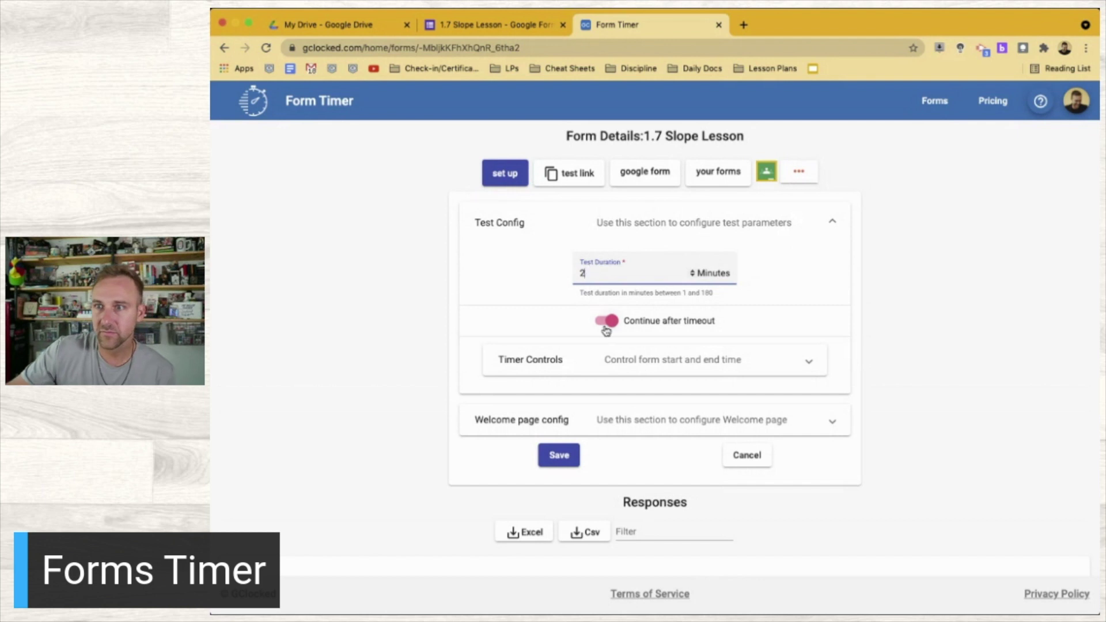
left_click(477, 327)
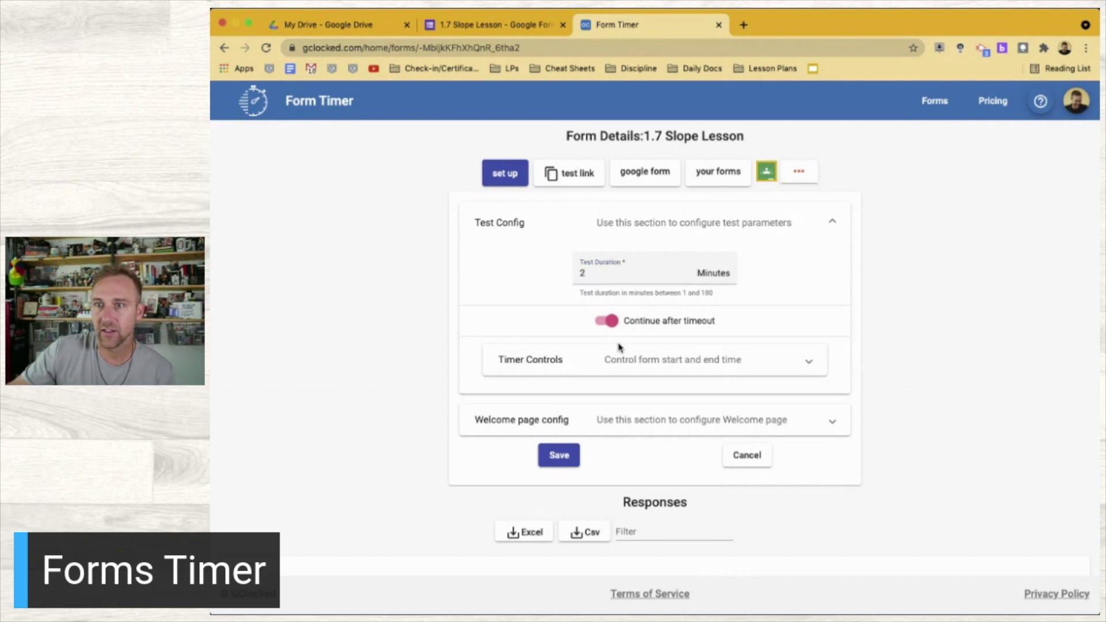
Schedule the form from 6/9/2021 12:12 PM to 6/10/2021 12:12 PM
left_click(634, 363)
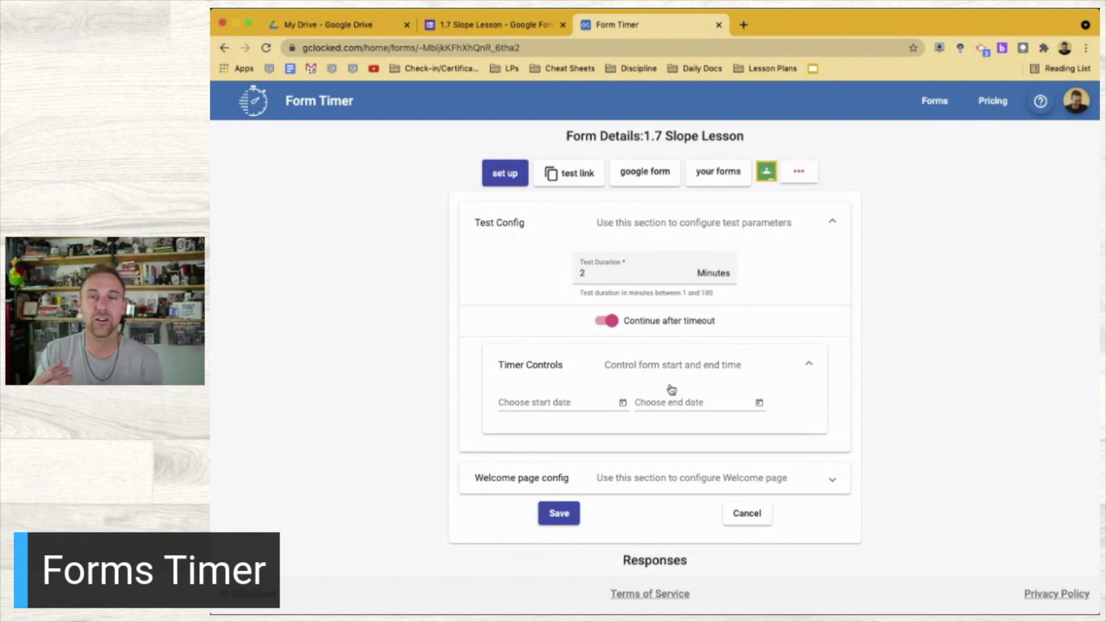
left_click(585, 401)
left_click(622, 403)
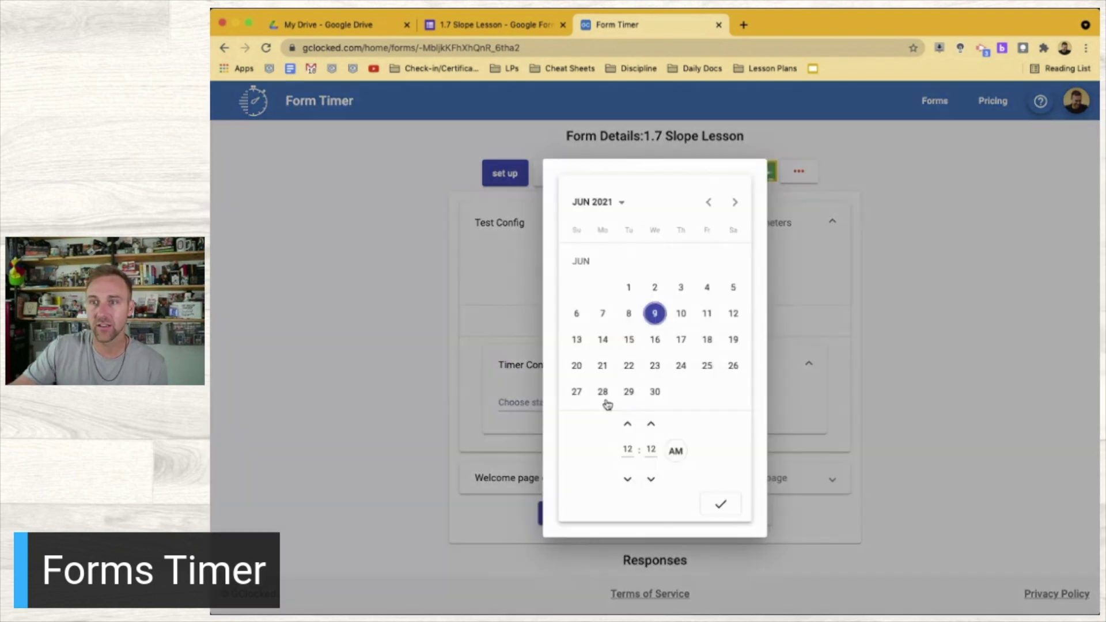
left_click(721, 506)
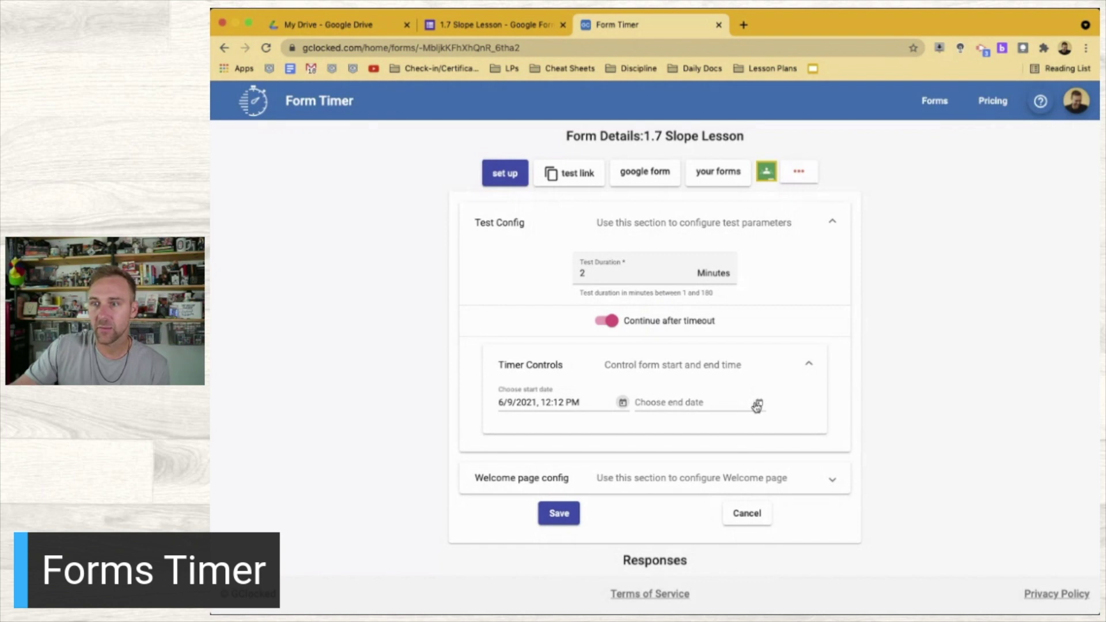
left_click(759, 403)
left_click(682, 313)
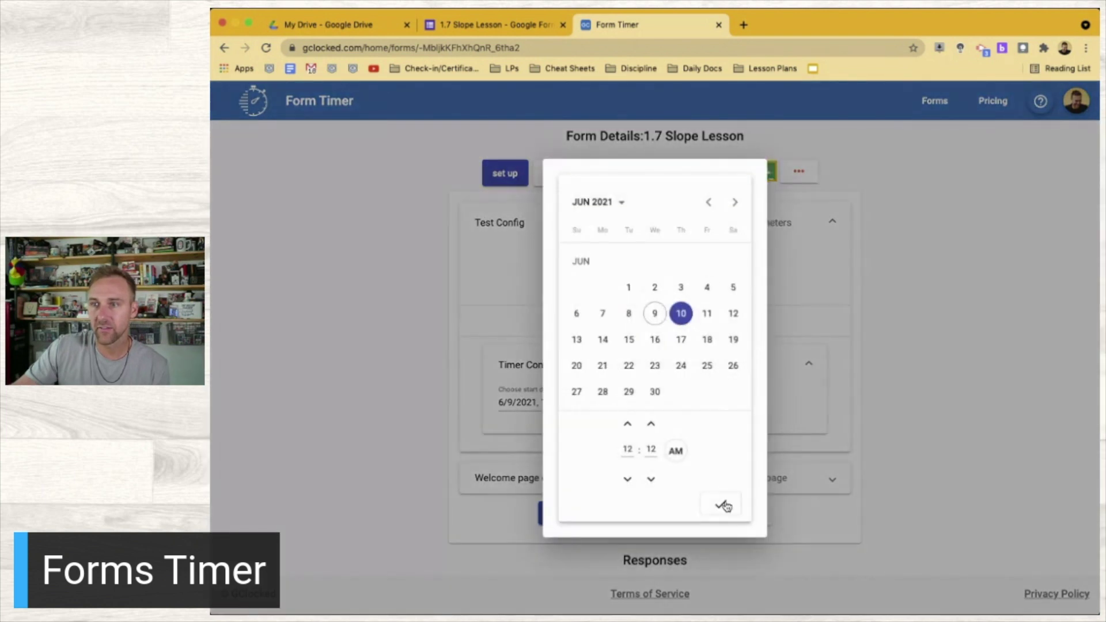
left_click(722, 505)
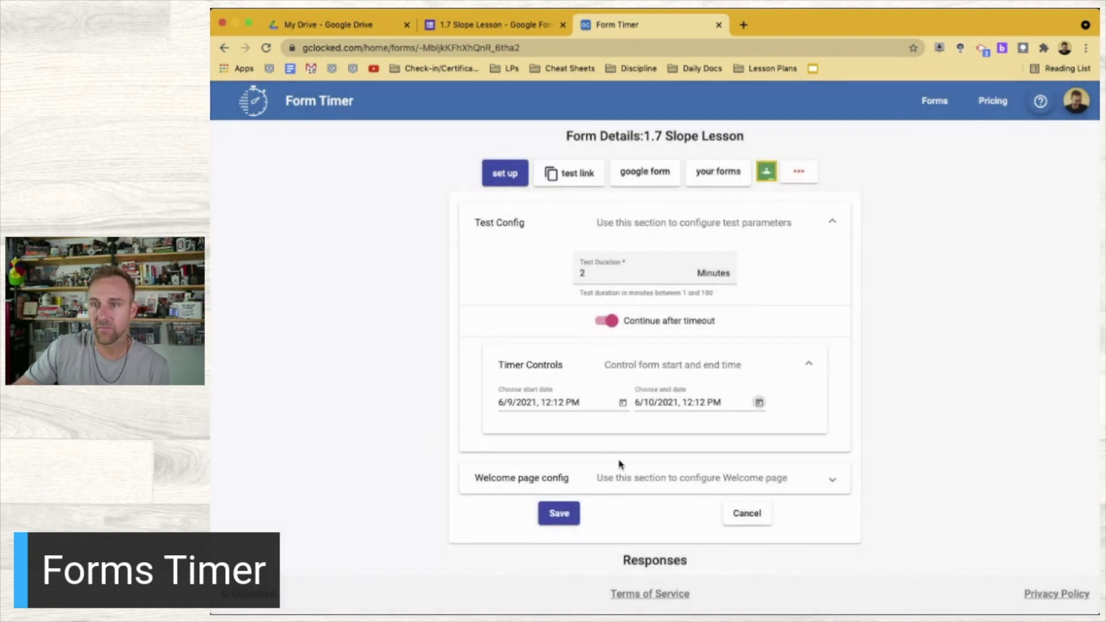
Expand the welcome page settings and leave the form without a branding logo
left_click(624, 477)
scroll(419, 413, "down", 3)
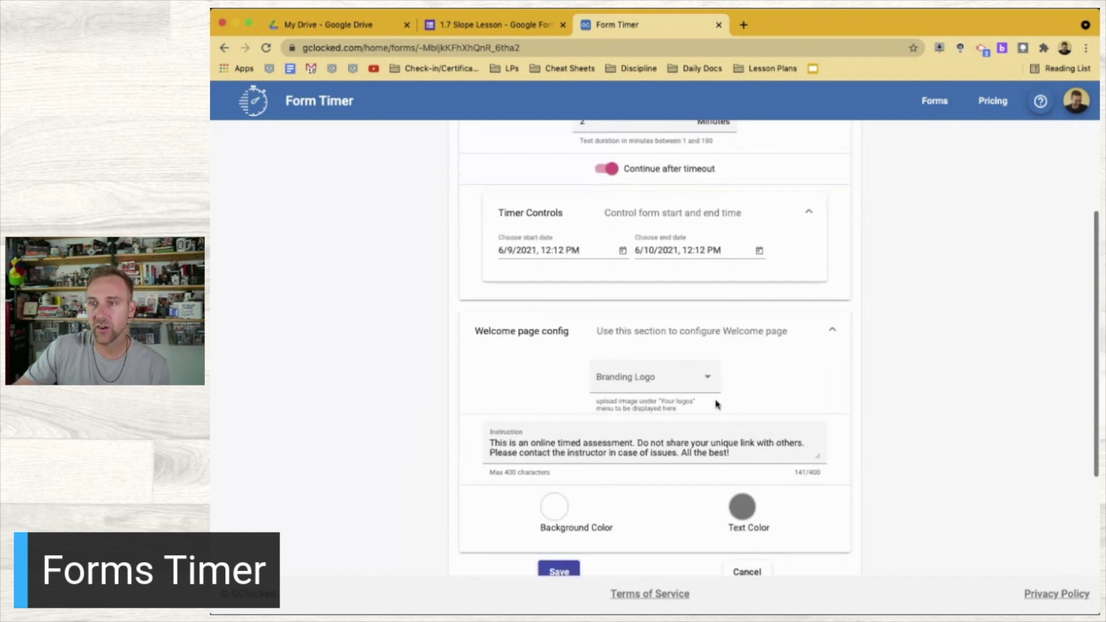
left_click(706, 381)
left_click(700, 381)
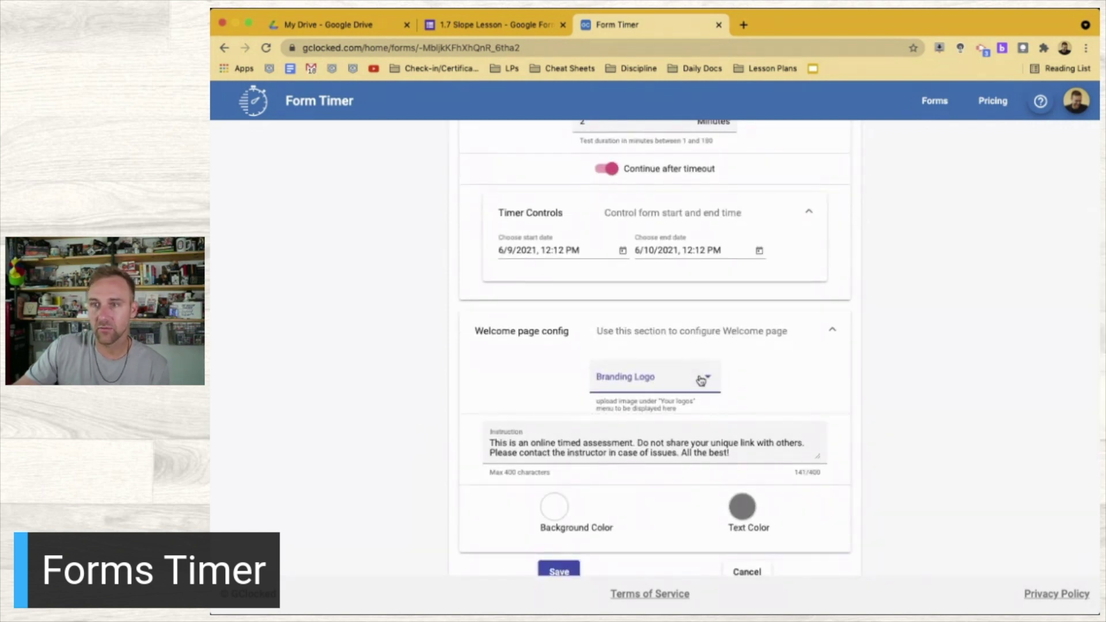
Add a line inviting students who need more time to email you, then save
left_click(502, 442)
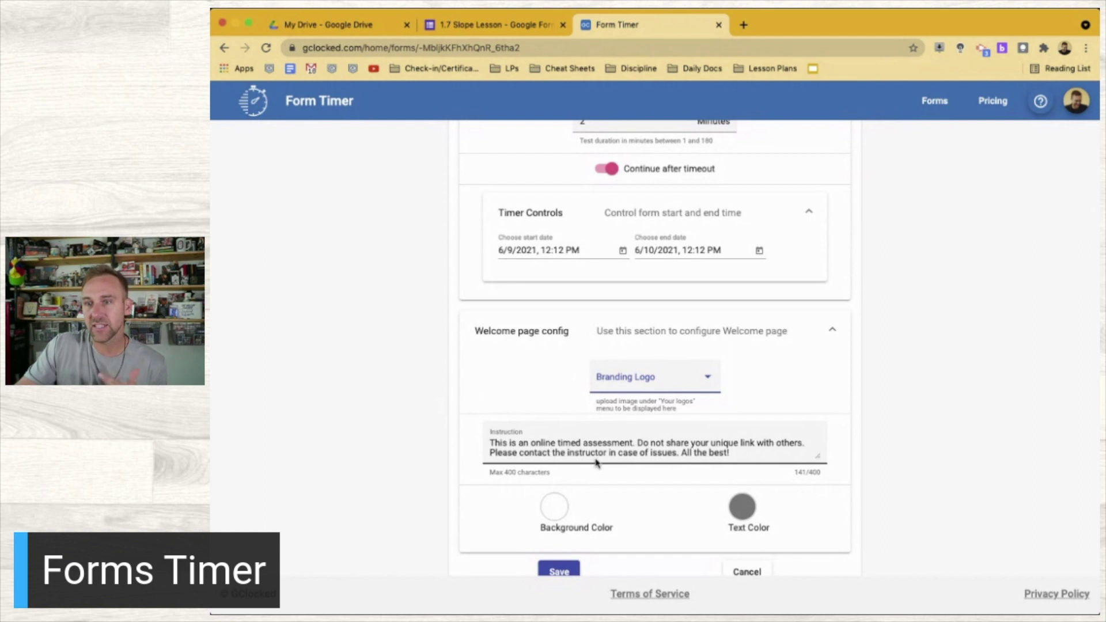
left_click(742, 455)
key("Return")
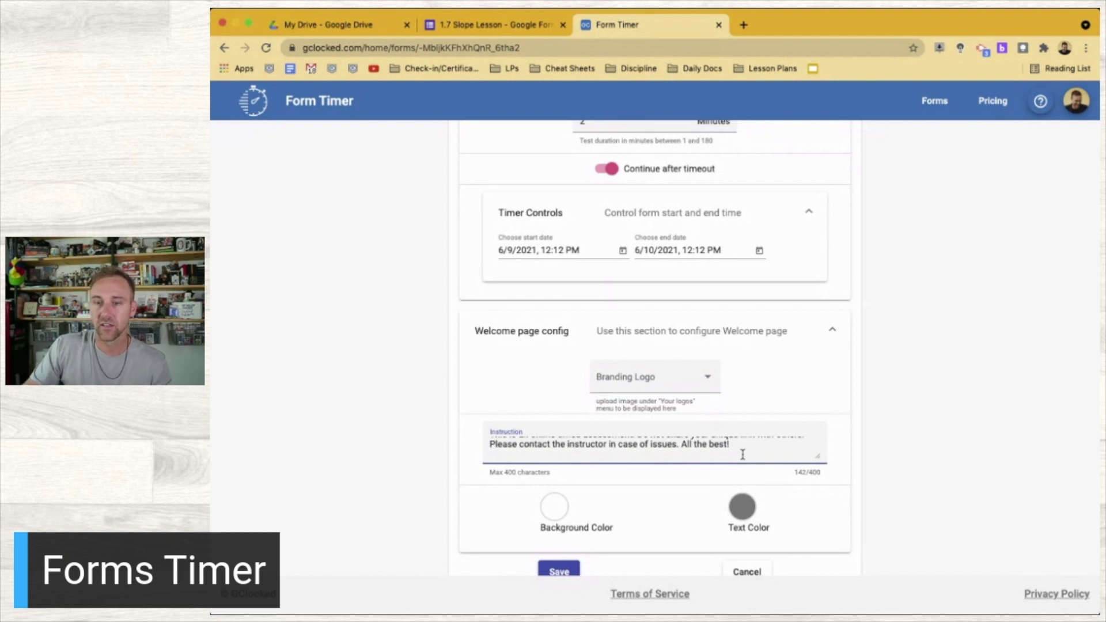
type("ALSO, if")
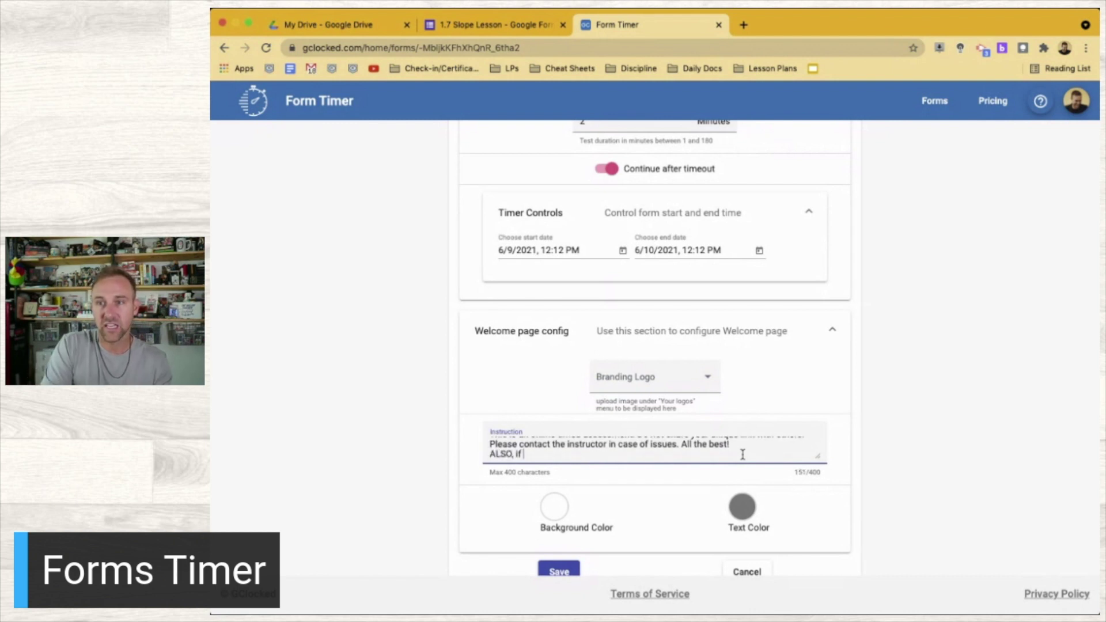
type(" you need more time for any reason")
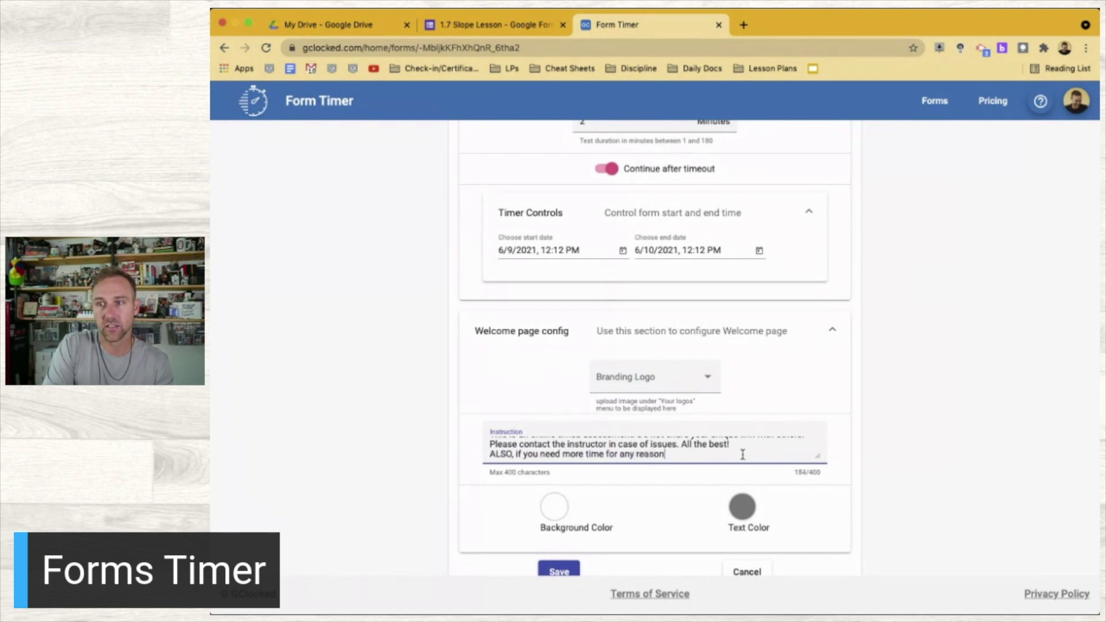
type(", please reach out to me. ")
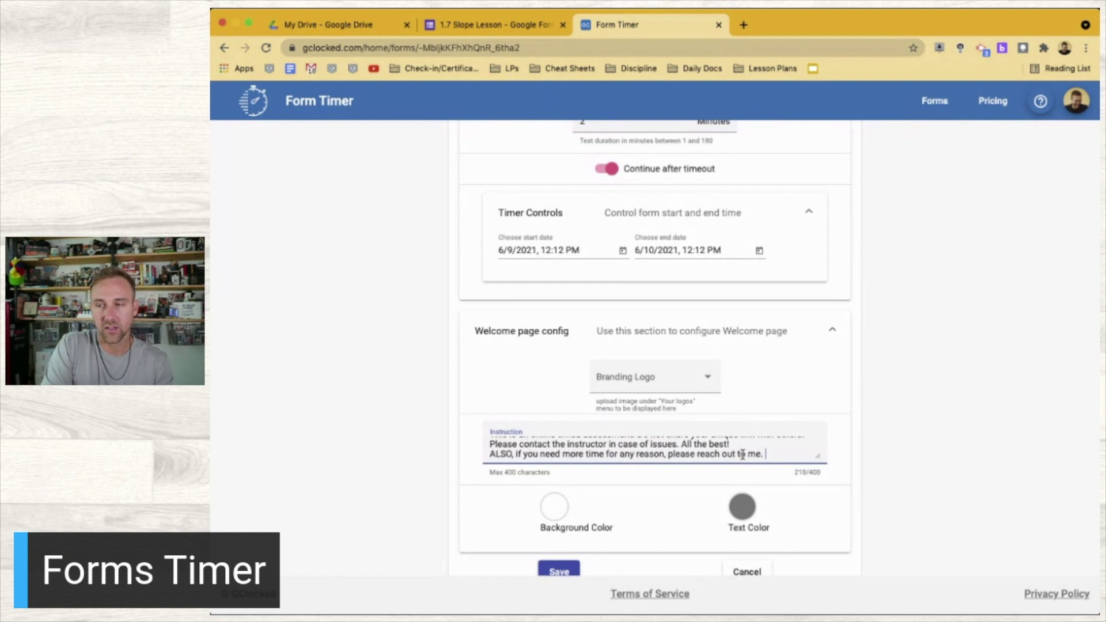
type("Email me at ")
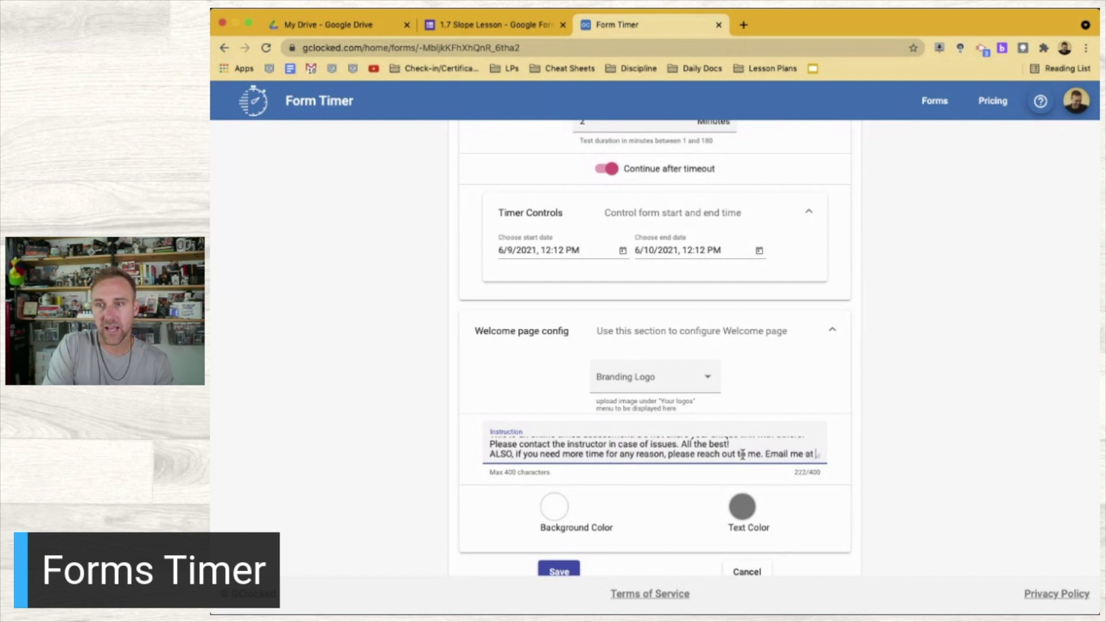
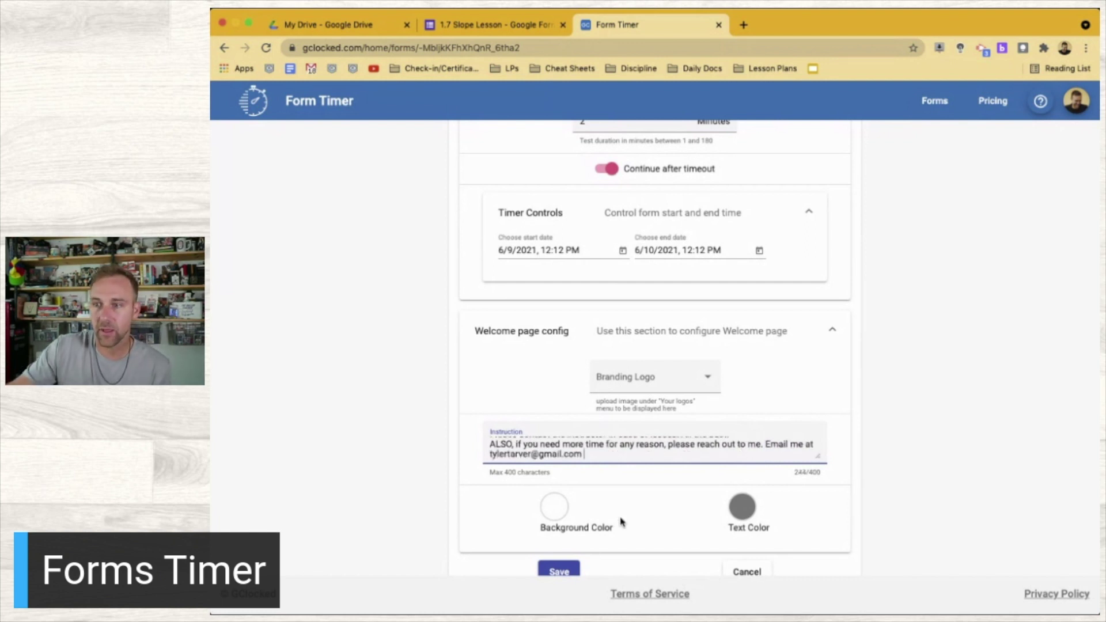
scroll(747, 515, "down", 1)
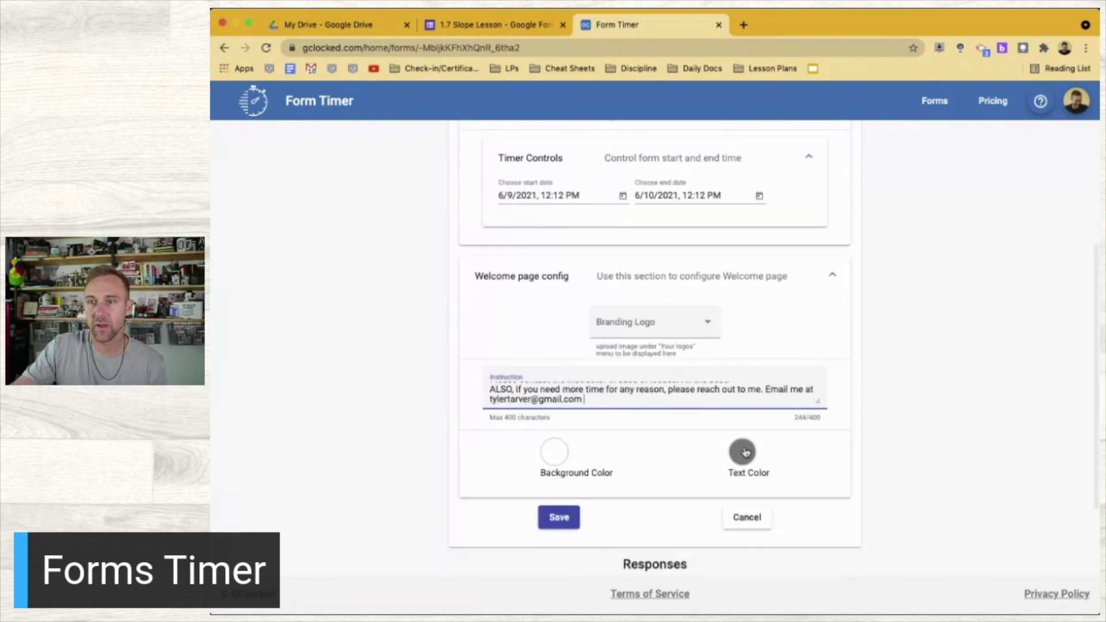
left_click(559, 520)
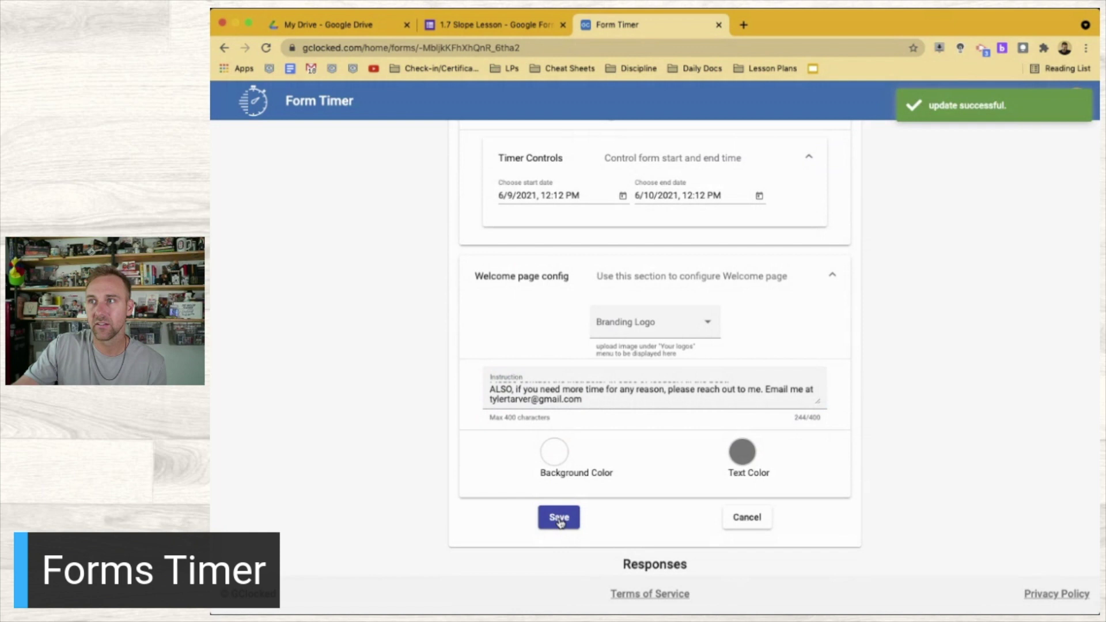
left_click(493, 31)
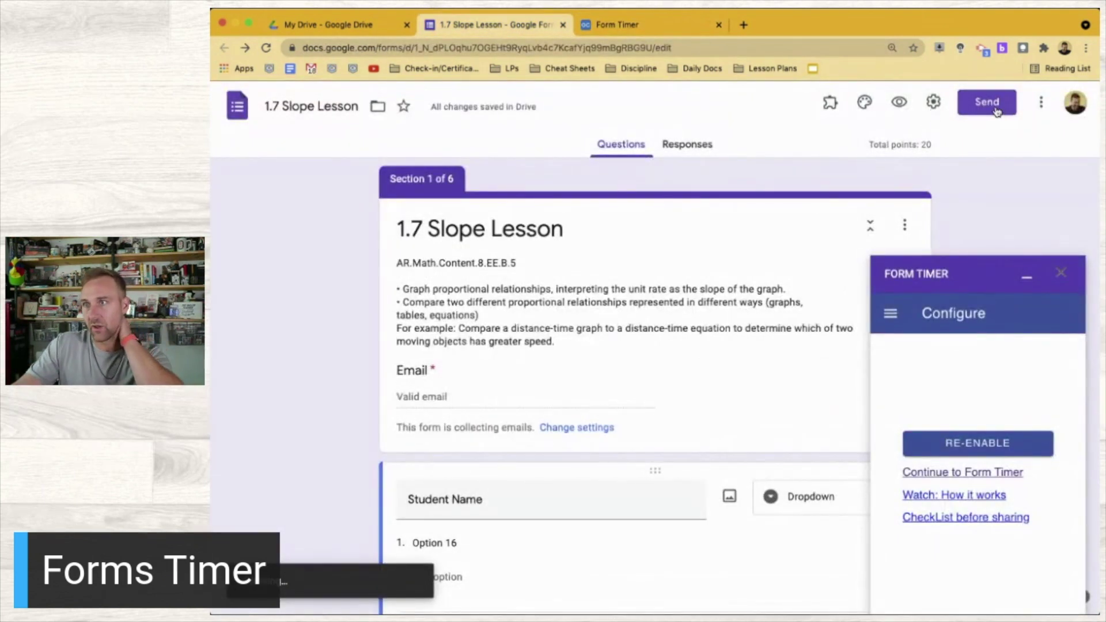
Copy the shortened share link for the 1.7 Slope Lesson form
left_click(997, 109)
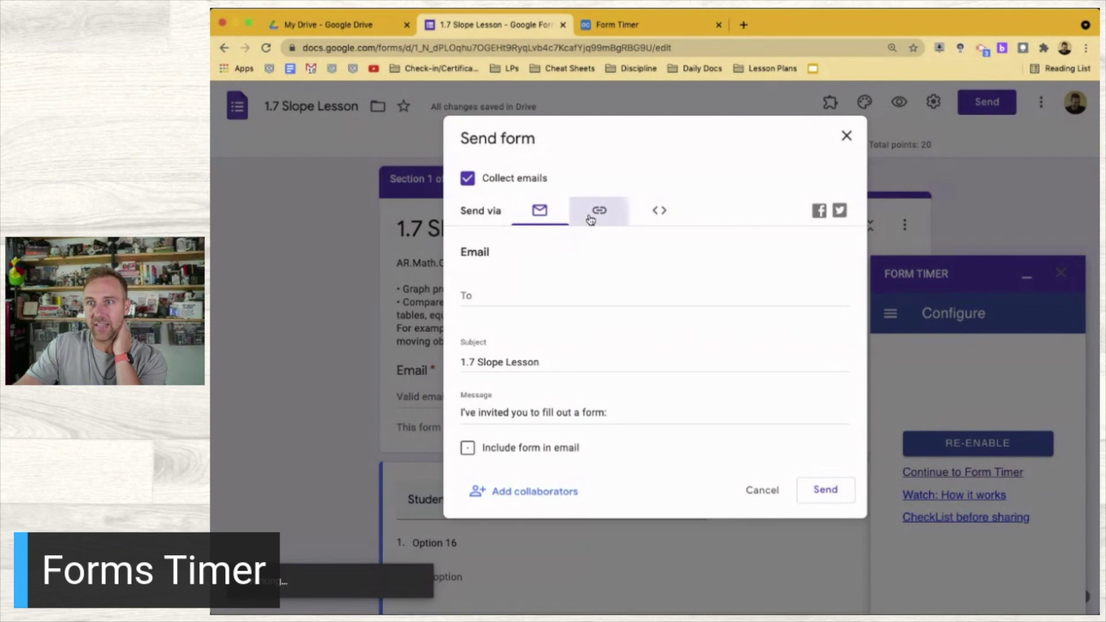
left_click(595, 213)
left_click(467, 302)
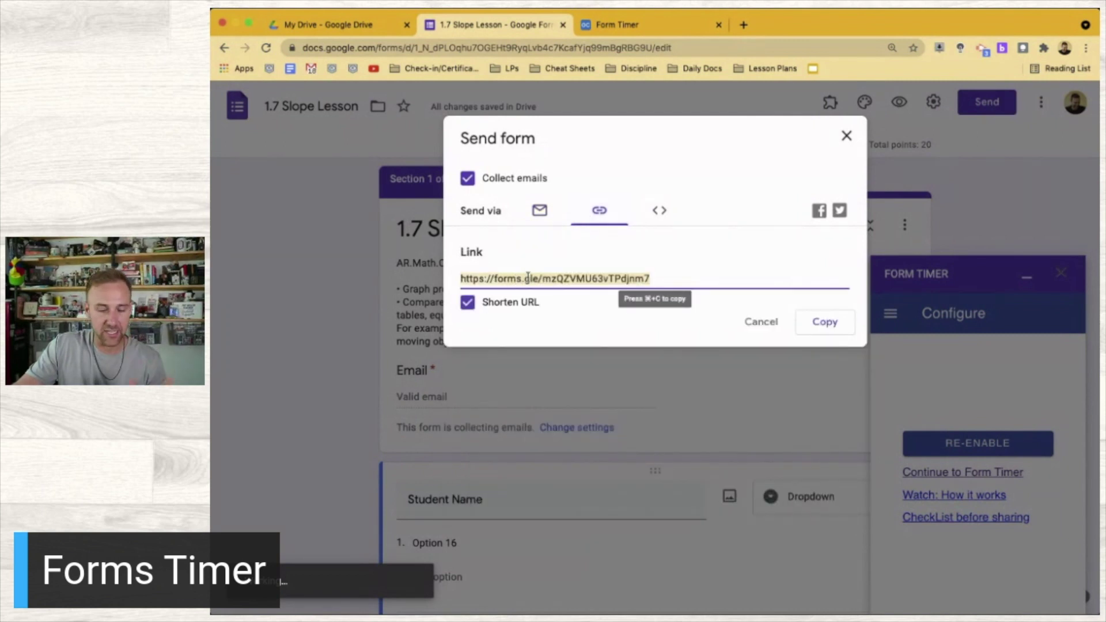
left_click(824, 321)
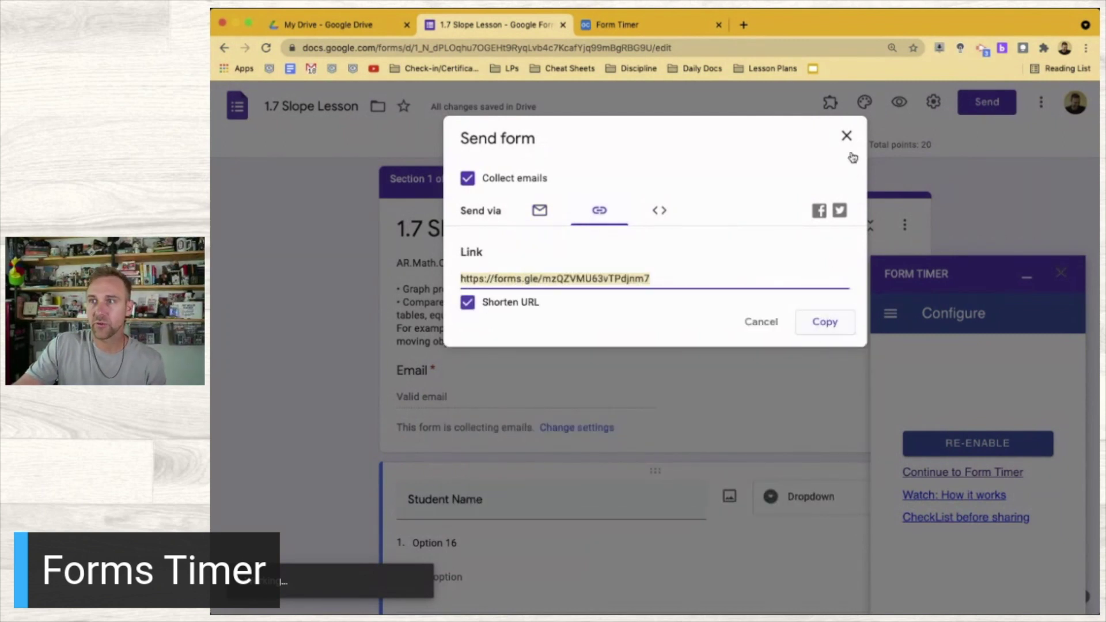
left_click(845, 139)
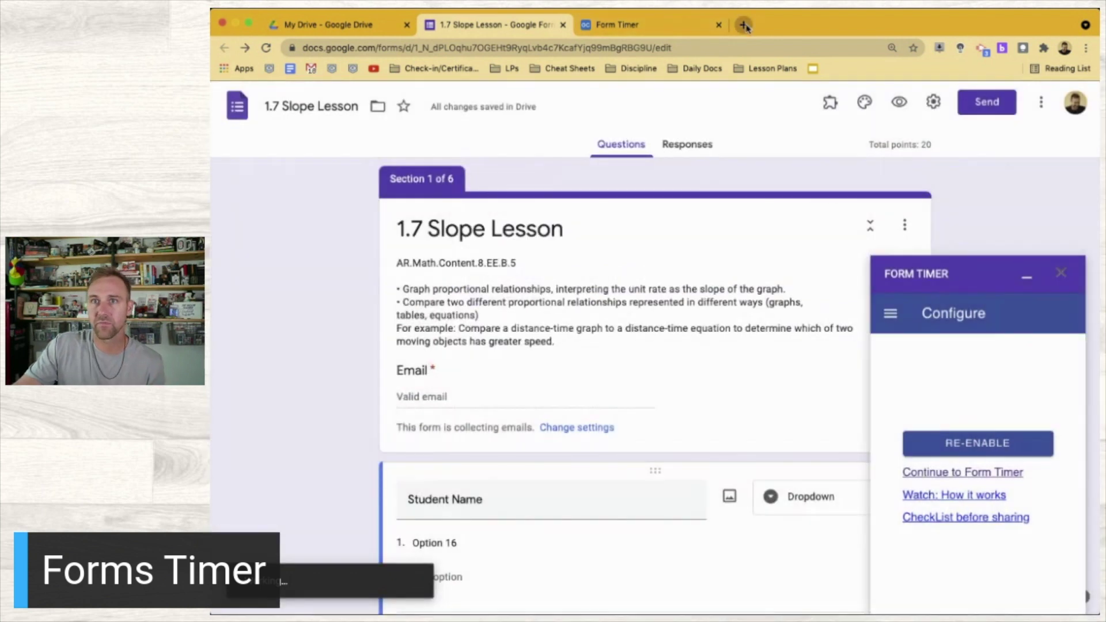
Load the shortened link in a new tab, scroll through the live form, then return to Form Timer
left_click(743, 25)
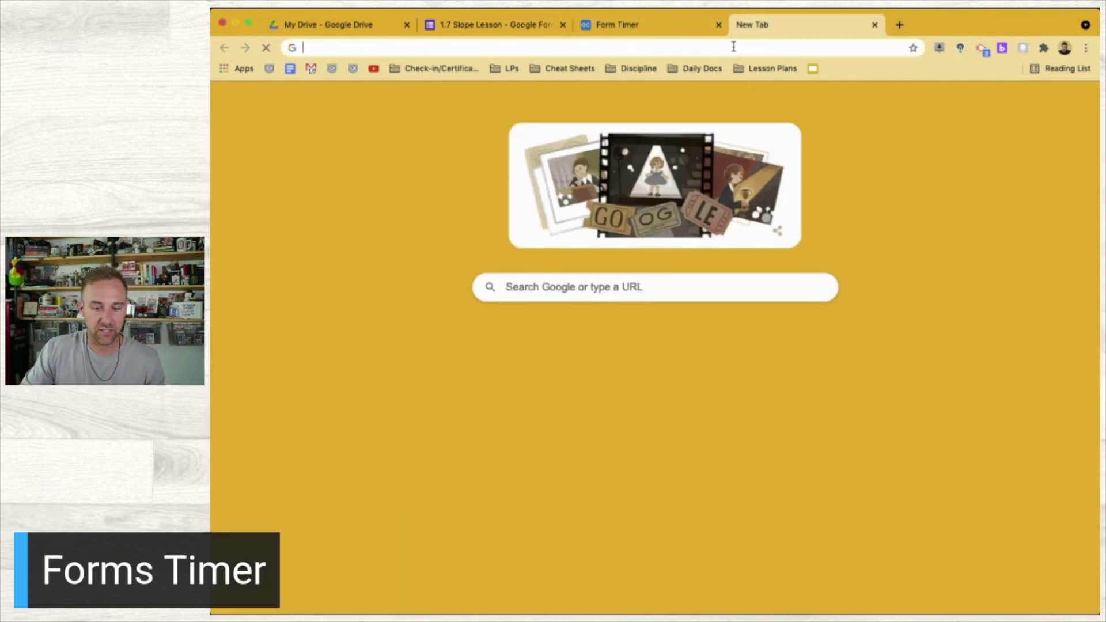
key("super+v")
key("Return")
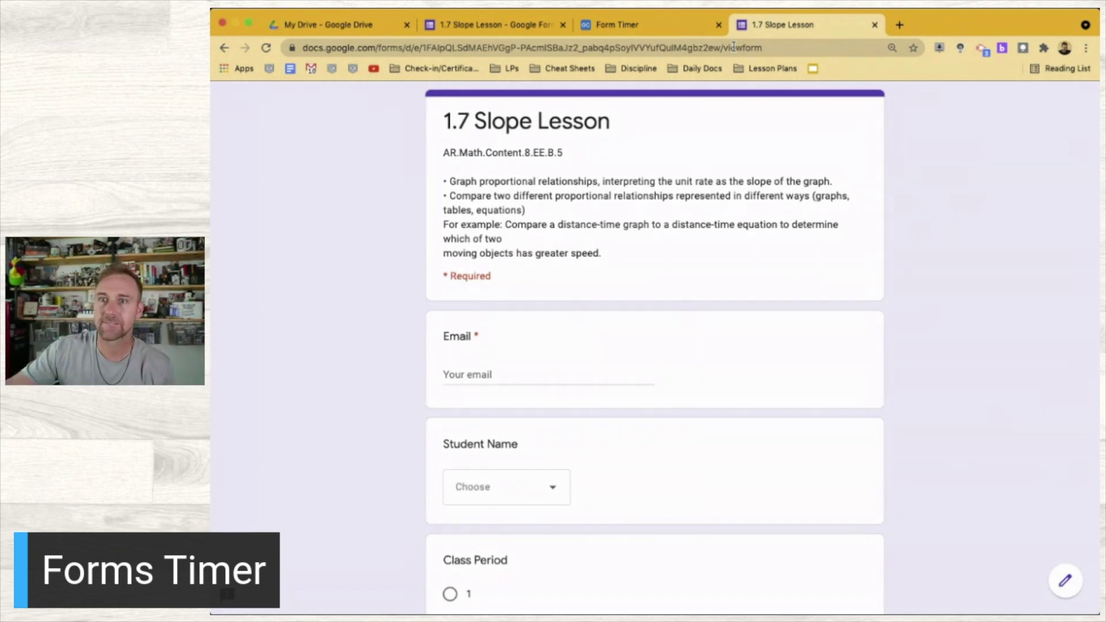
scroll(694, 361, "down", 4)
scroll(694, 361, "up", 4)
scroll(679, 264, "down", 5)
scroll(678, 264, "up", 5)
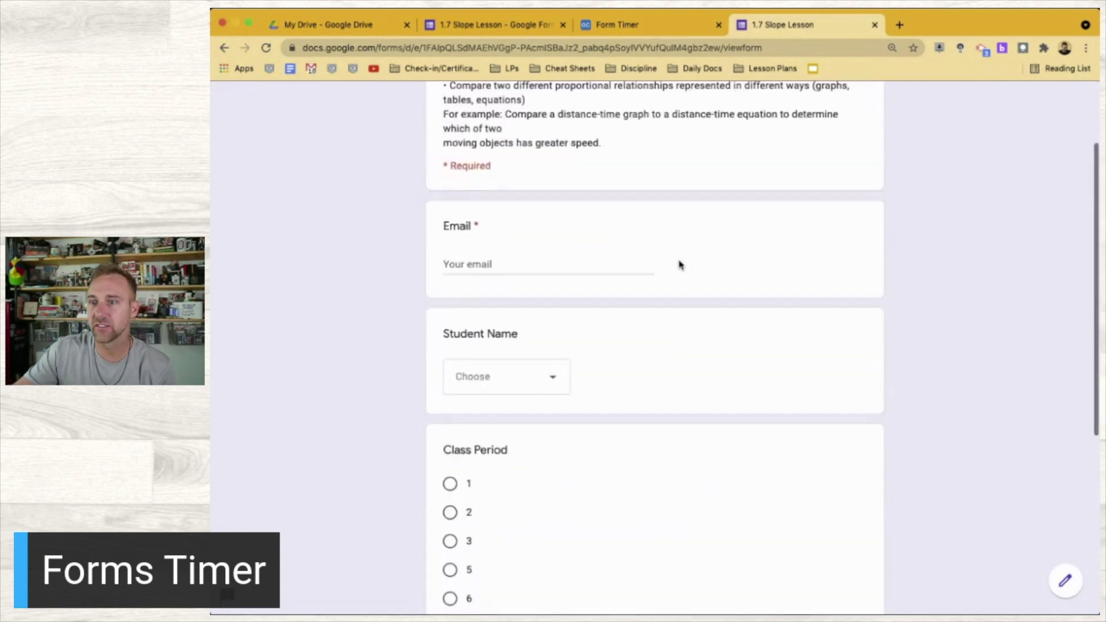
left_click(627, 35)
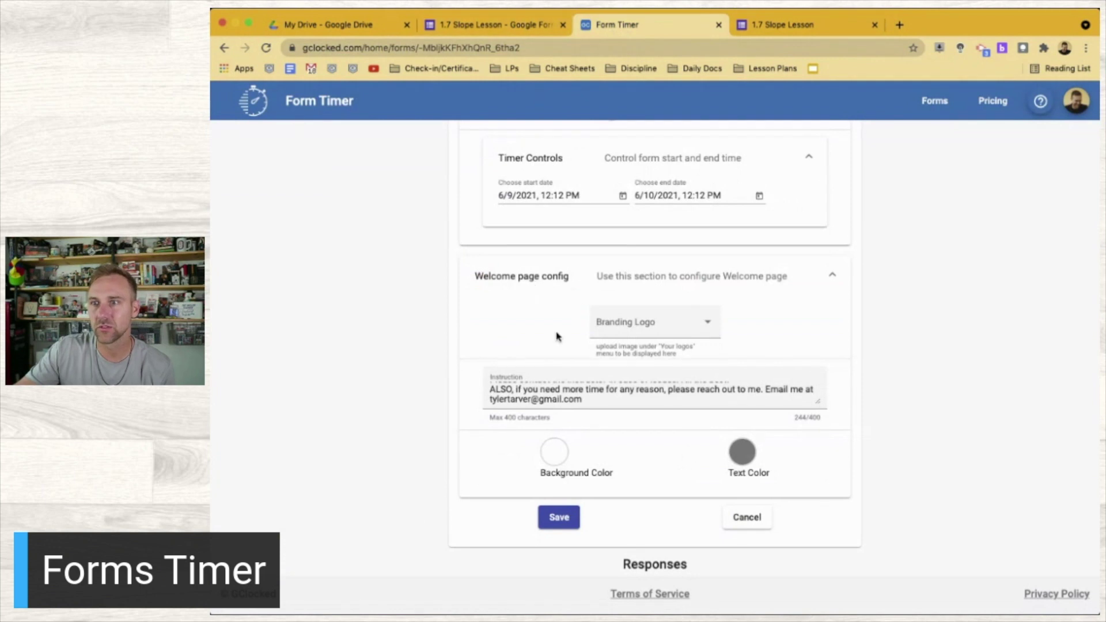
Collapse the Welcome page config and Test Config sections
scroll(611, 397, "up", 2)
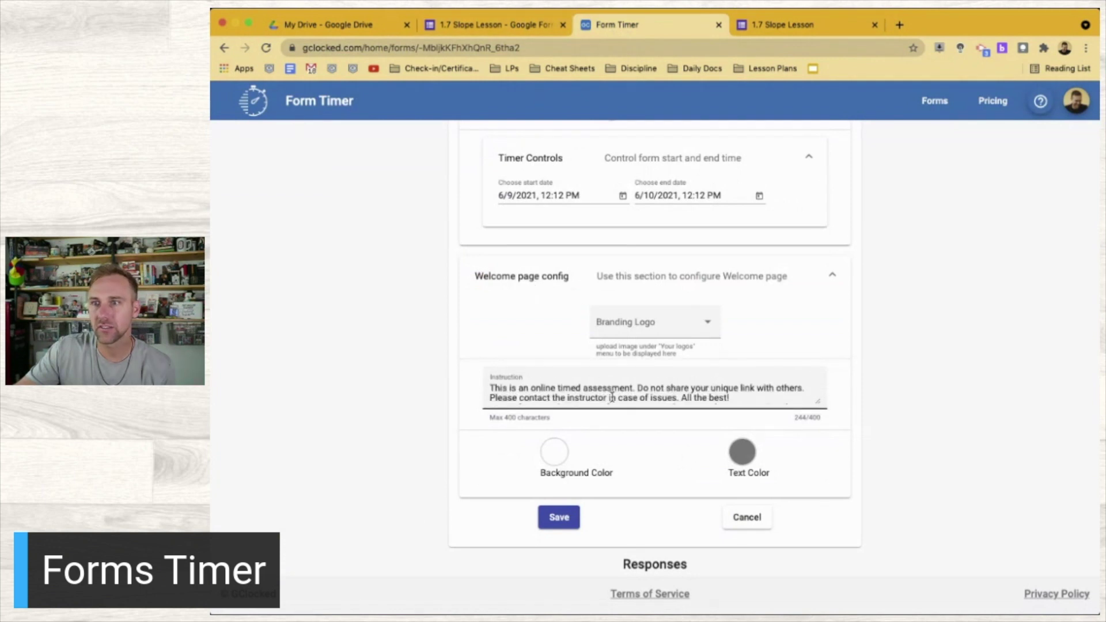
left_click(832, 276)
scroll(456, 313, "up", 2)
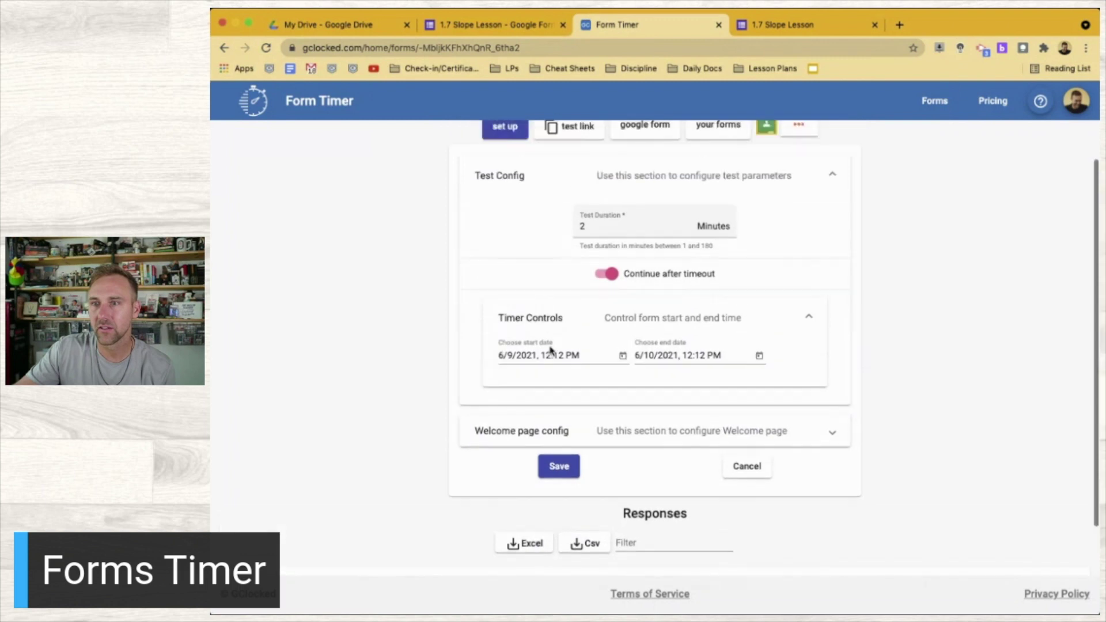
scroll(453, 260, "up", 1)
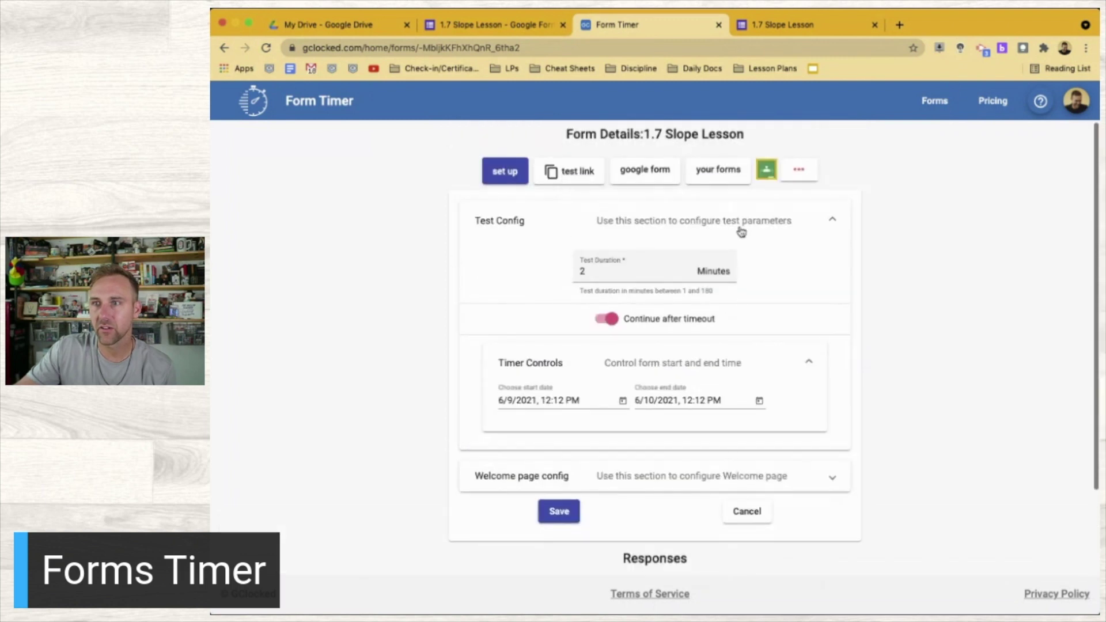
left_click(741, 231)
Save the timer settings, copy the student test link, and go to the 1.7 Slope Lesson tab
left_click(562, 284)
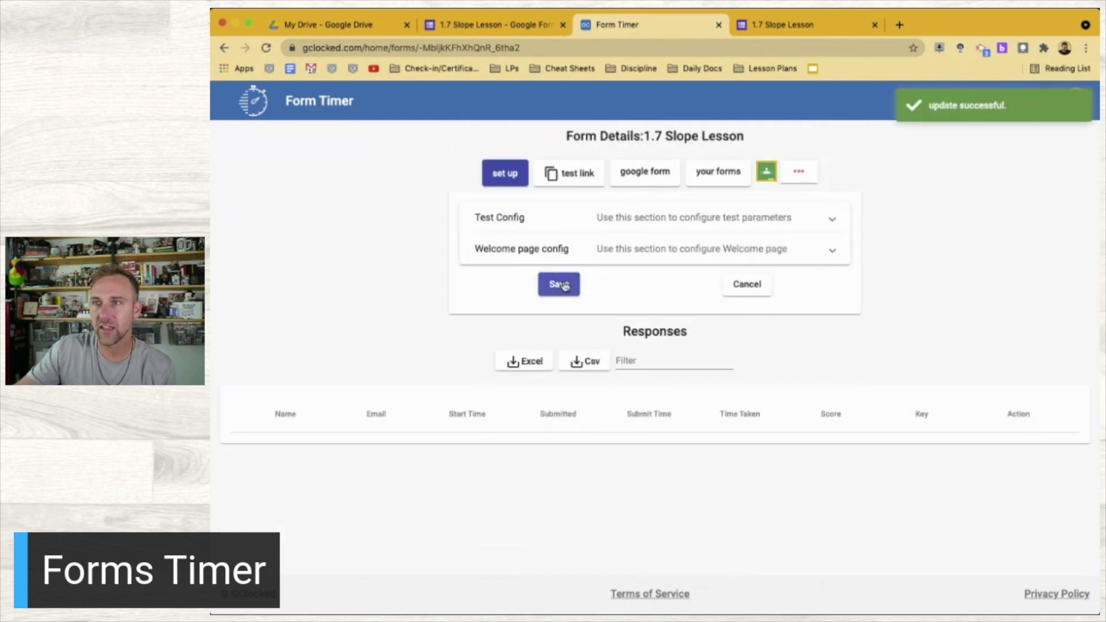
left_click(567, 176)
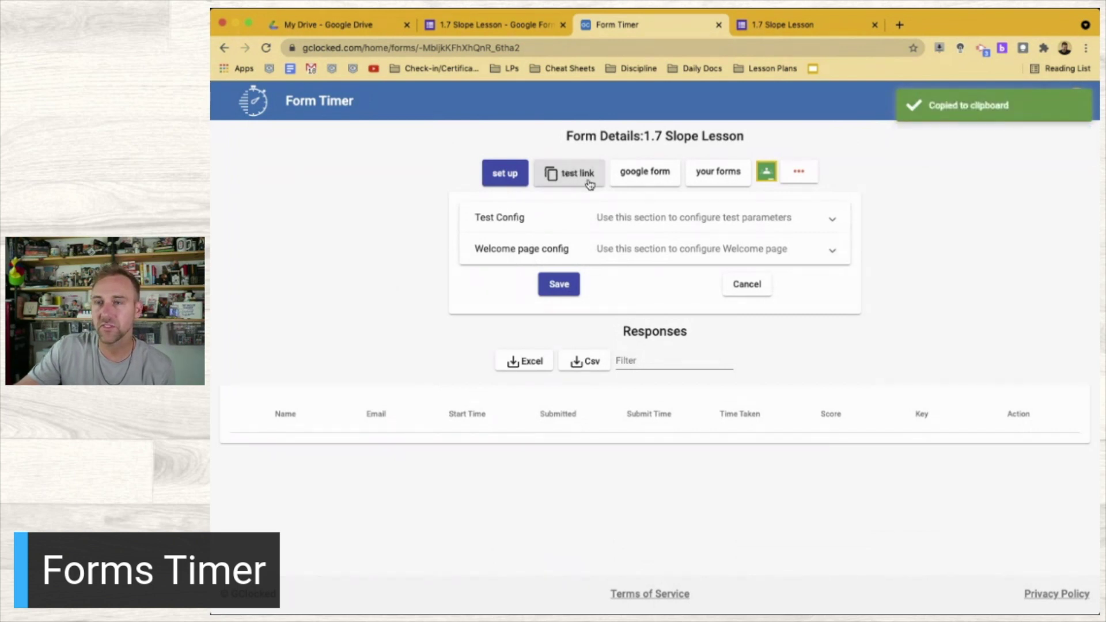
left_click(795, 26)
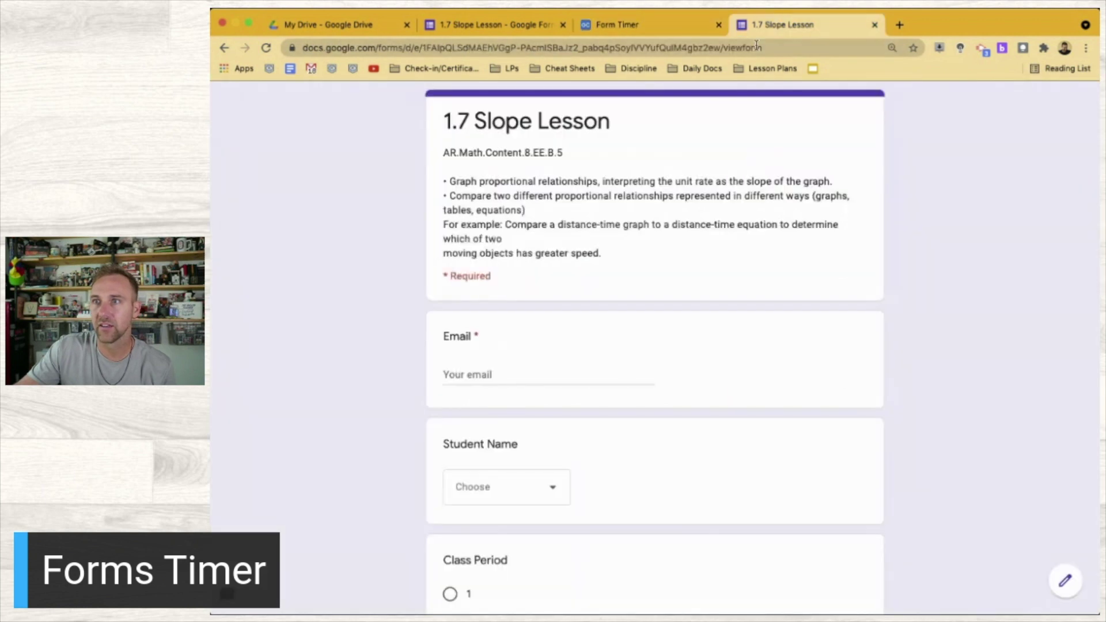
Load the copied test link in the form tab and sign in with Google
left_click(756, 50)
key("super+v")
key("Return")
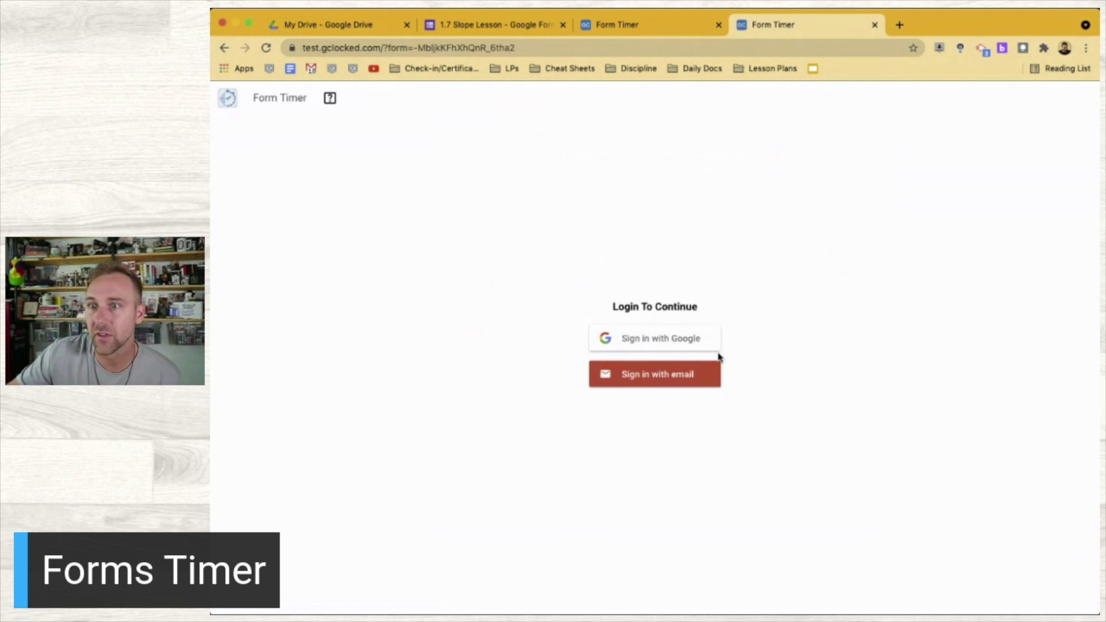
left_click(672, 342)
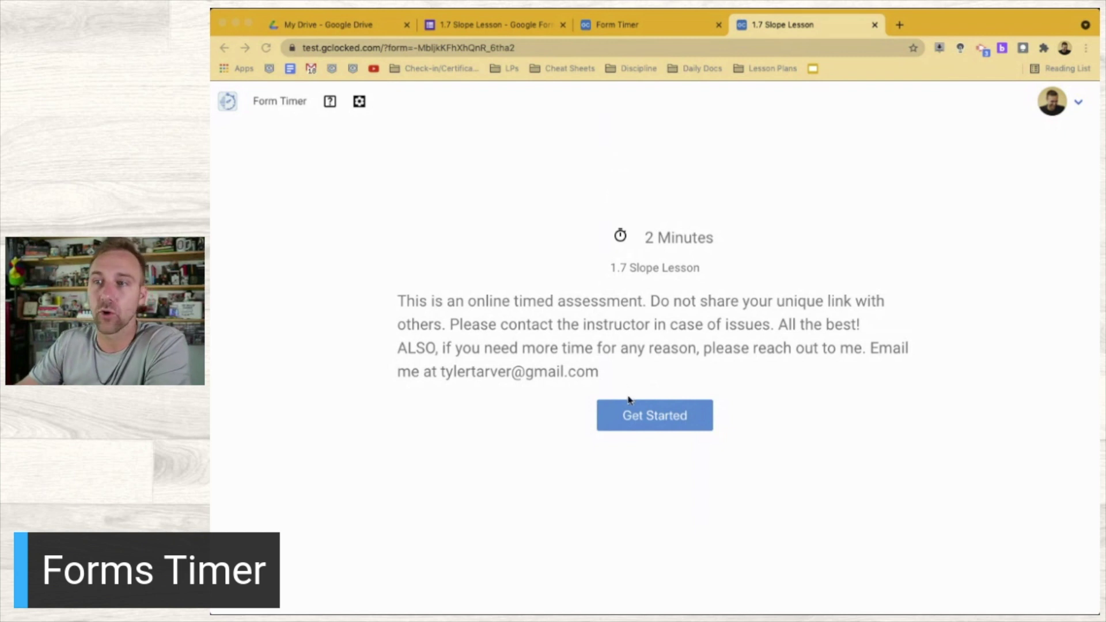
Start the test and fill page 1: the student's email, Option 16, period 1, rating 5
left_click(653, 421)
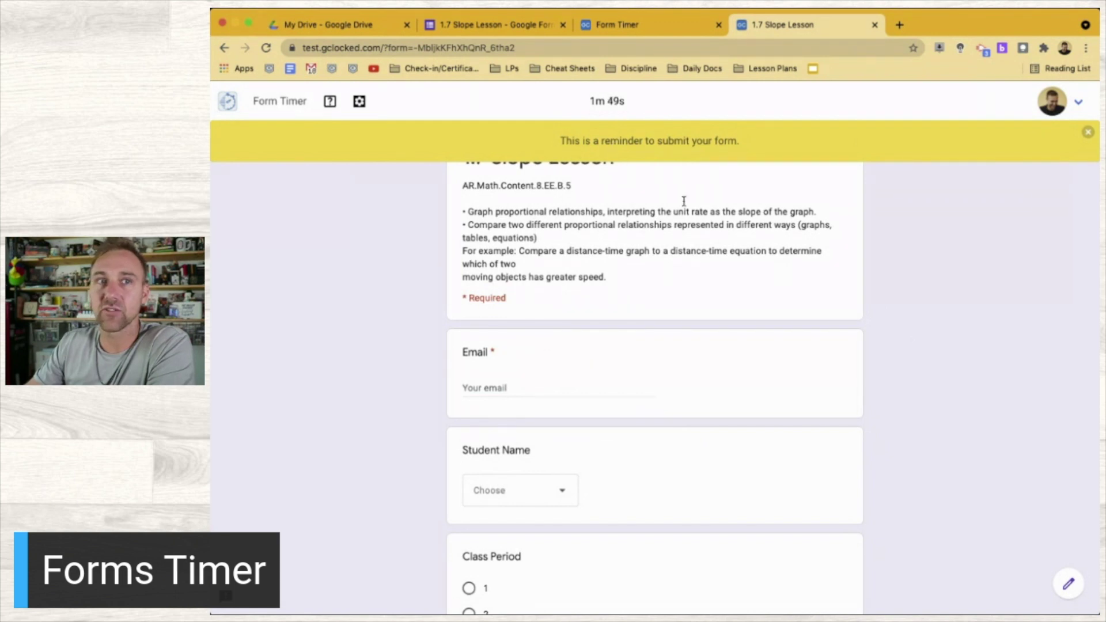
left_click(498, 389)
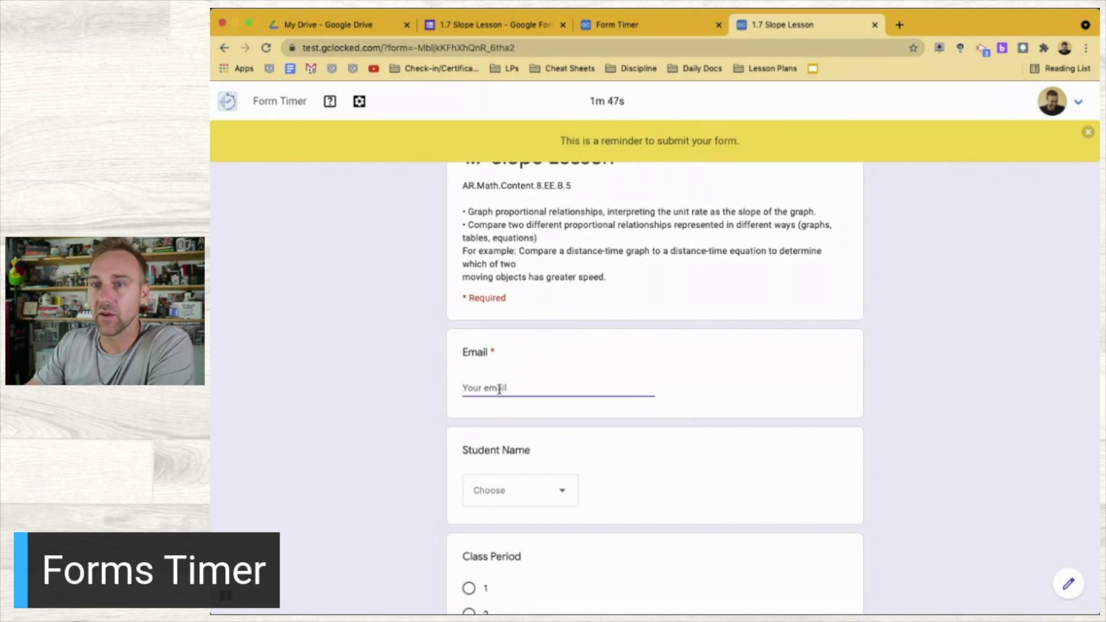
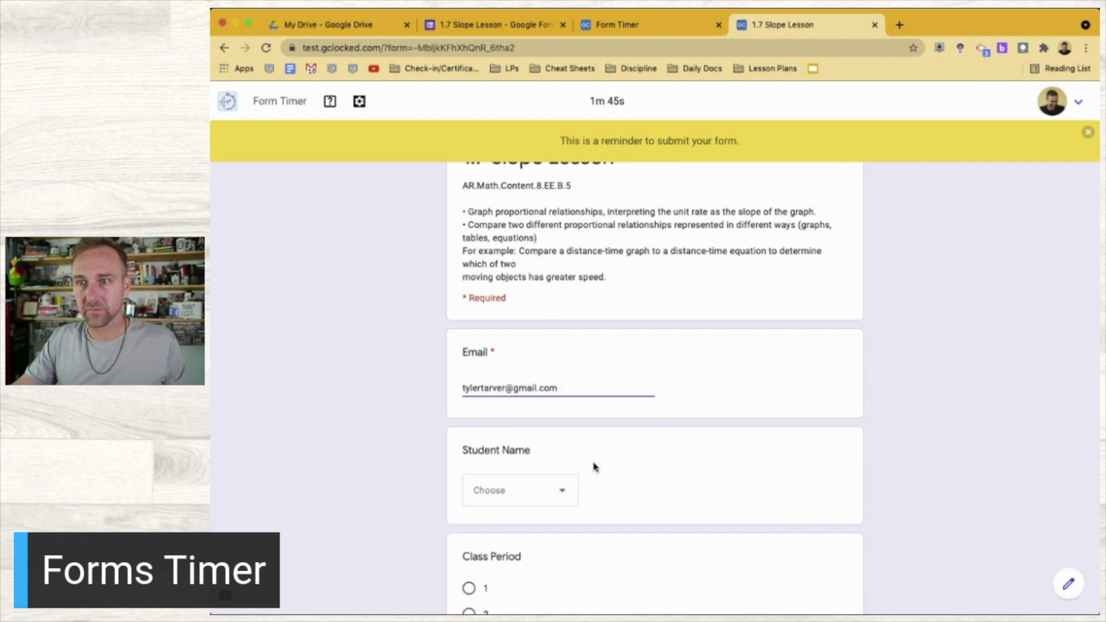
left_click(539, 495)
left_click(514, 534)
scroll(390, 491, "down", 3)
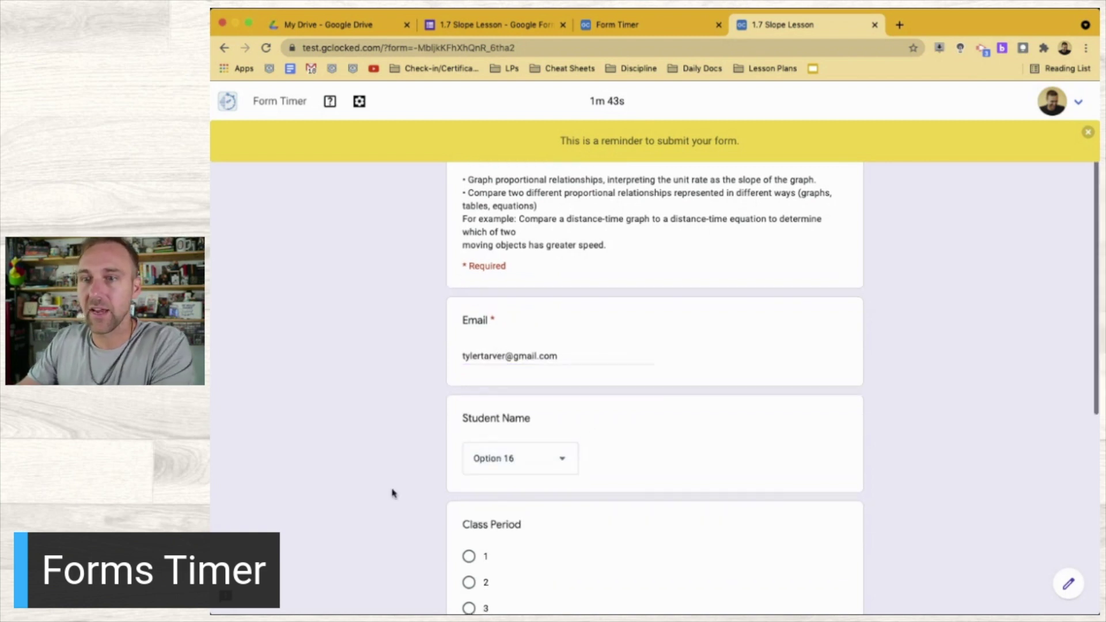
left_click(469, 457)
scroll(468, 458, "down", 5)
left_click(729, 456)
left_click(486, 541)
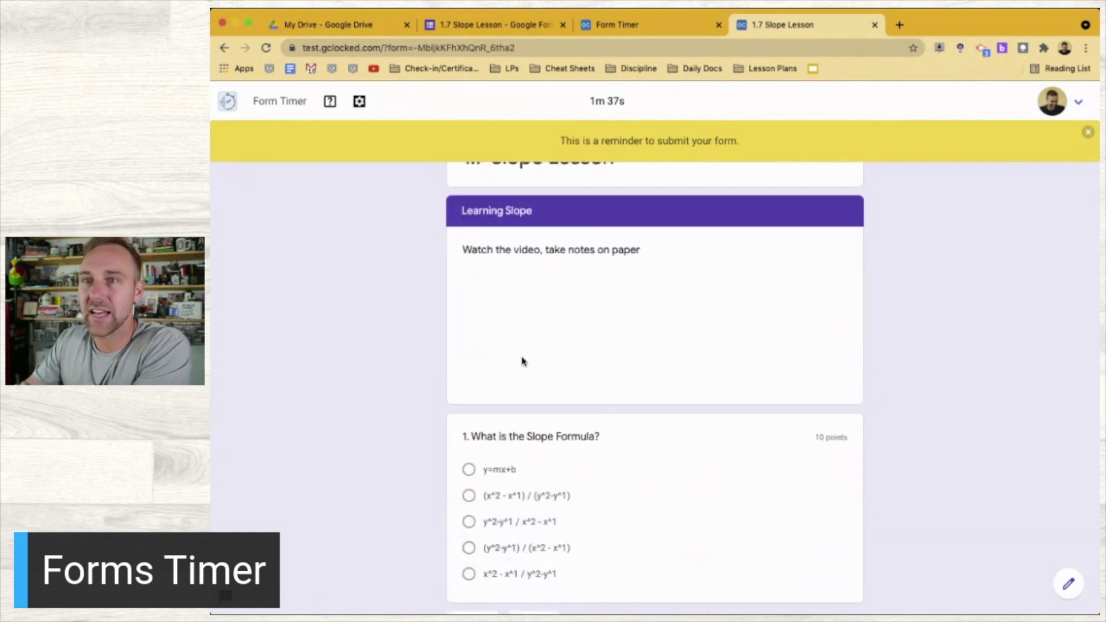
Answer y=mx+b, write notes 'hety', and choose 5 for the slope question
left_click(469, 470)
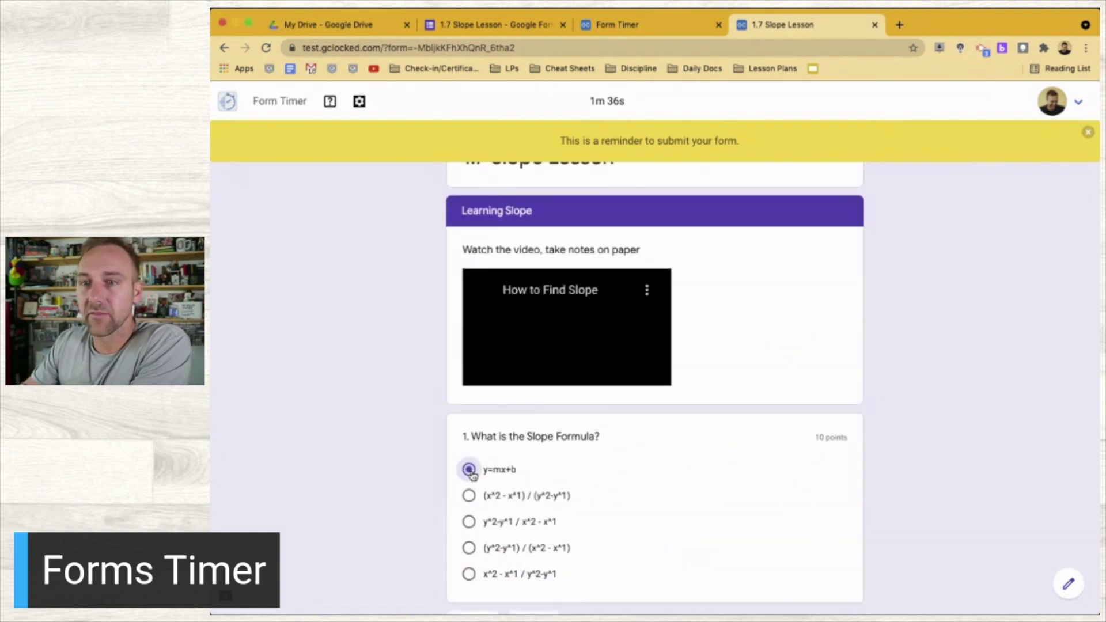
scroll(472, 474, "down", 3)
left_click(546, 514)
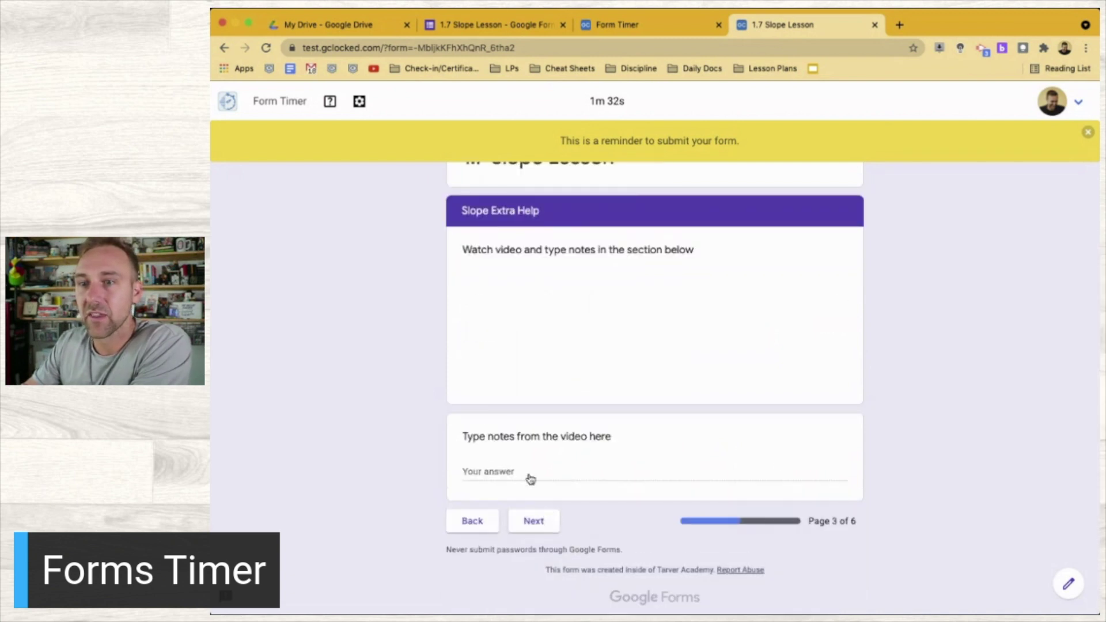
left_click(522, 479)
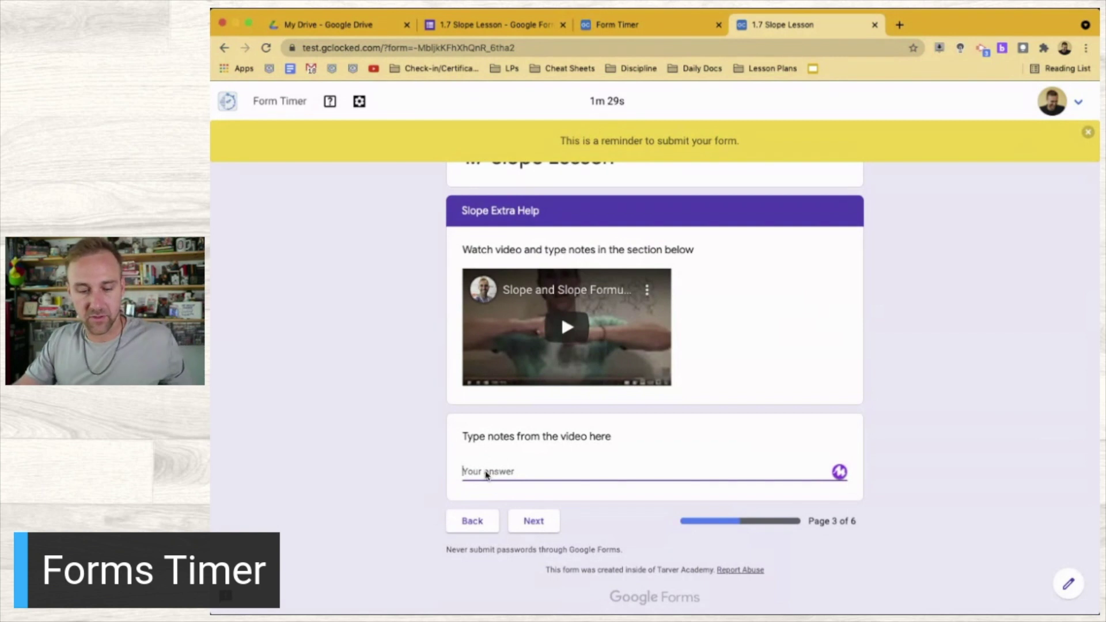
type("het")
type("y")
left_click(527, 525)
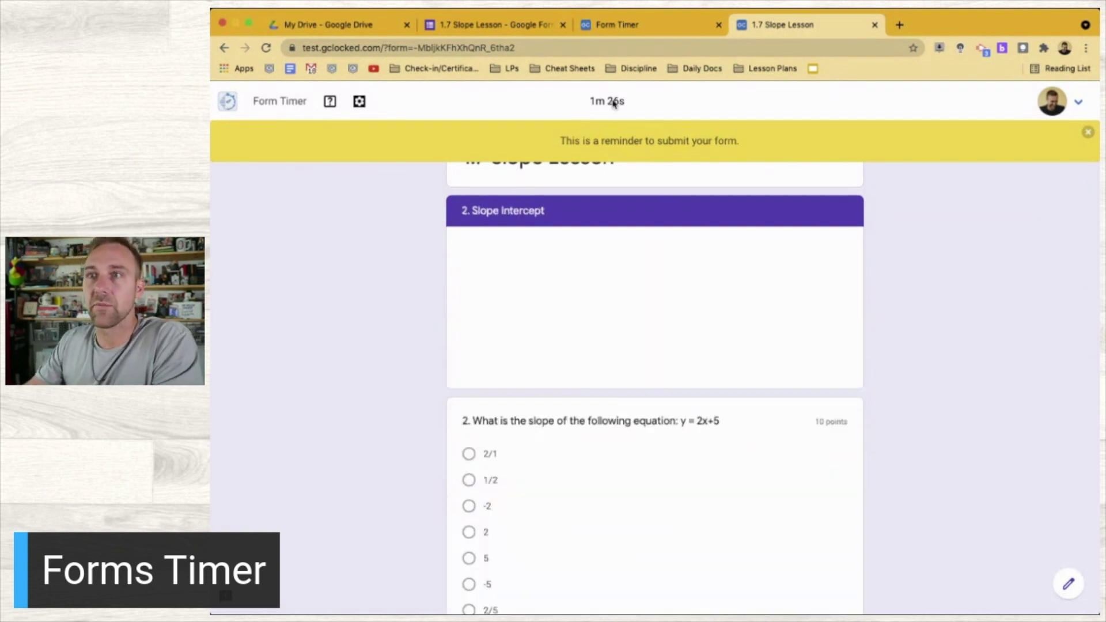
scroll(548, 451, "down", 3)
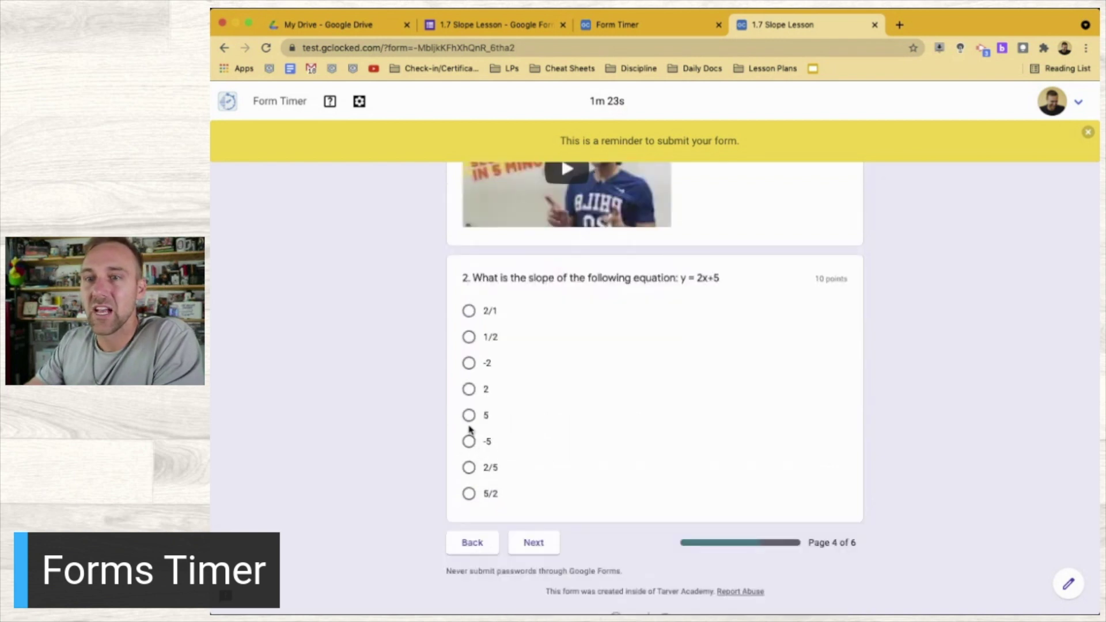
left_click(469, 415)
left_click(533, 568)
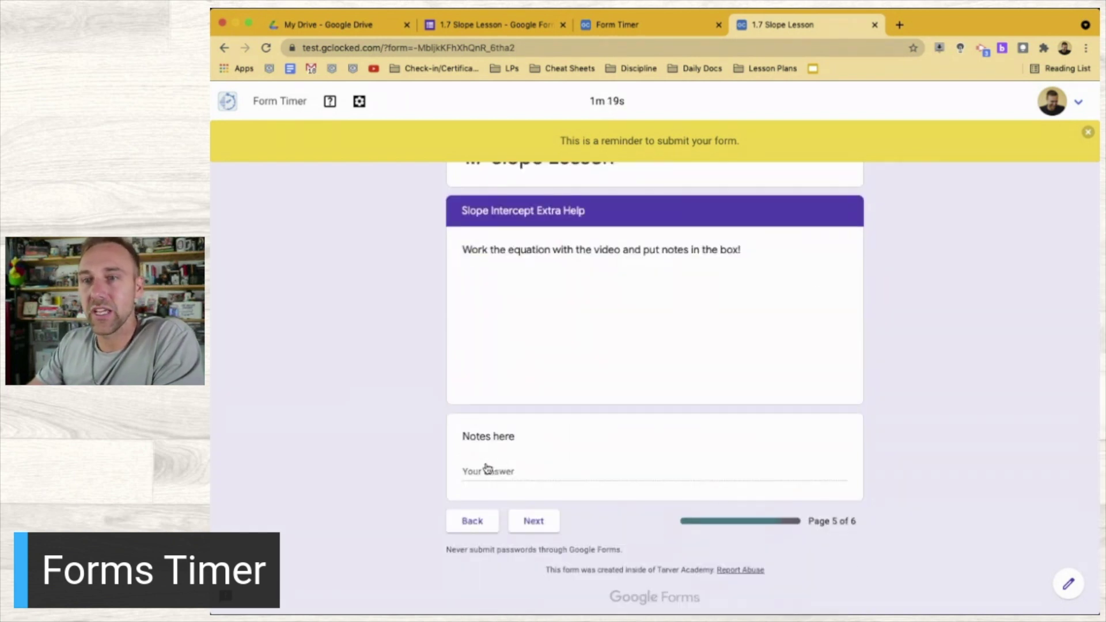
Enter notes 'hey', rate knowledge 5, answer 'everyth' and 'all of i', and submit
left_click(491, 469)
type("hey")
left_click(519, 521)
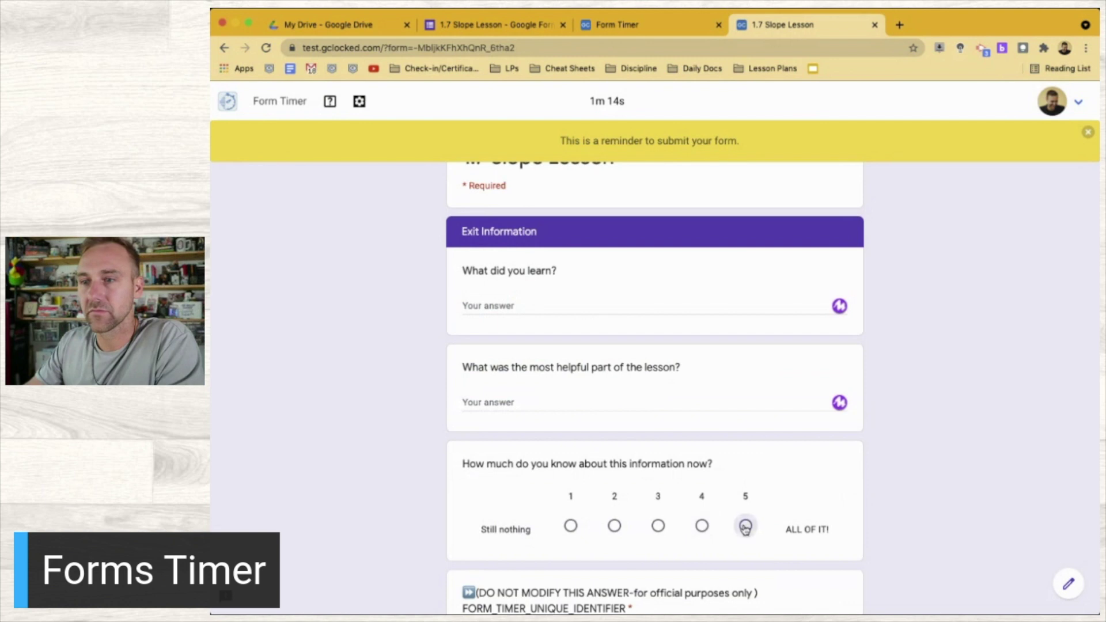
left_click(744, 526)
left_click(506, 303)
type("everyth")
key("Tab")
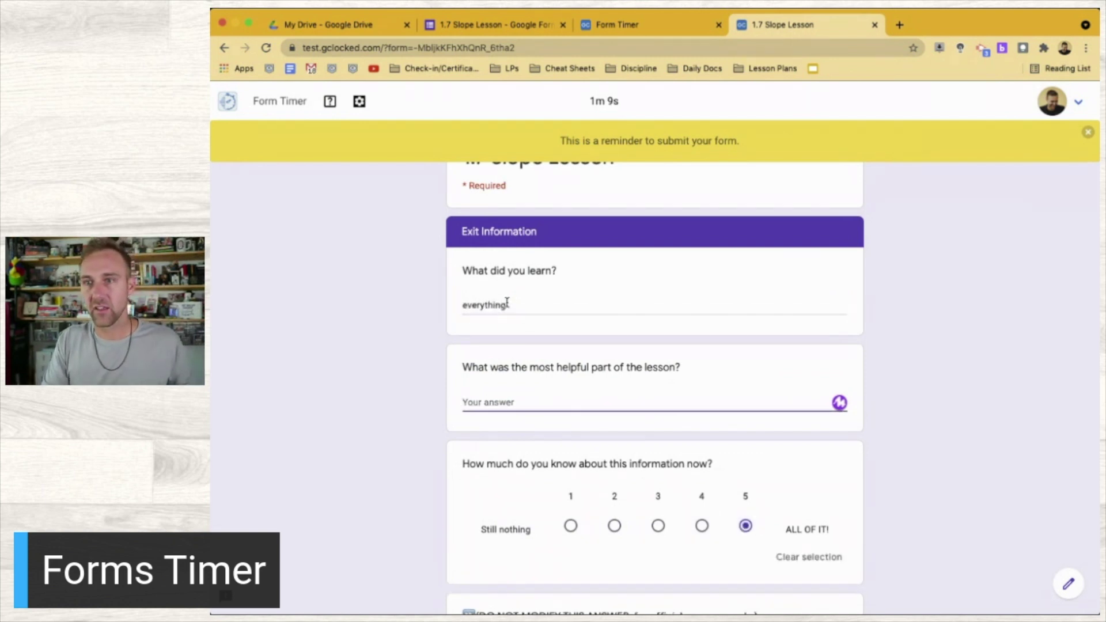
type("all of it")
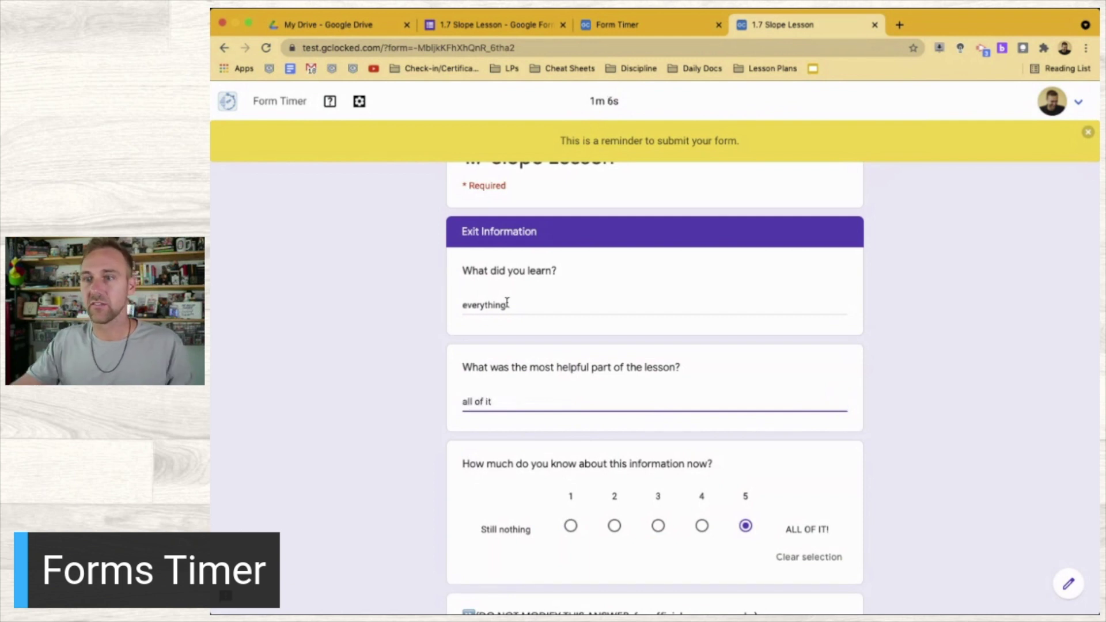
scroll(507, 304, "down", 3)
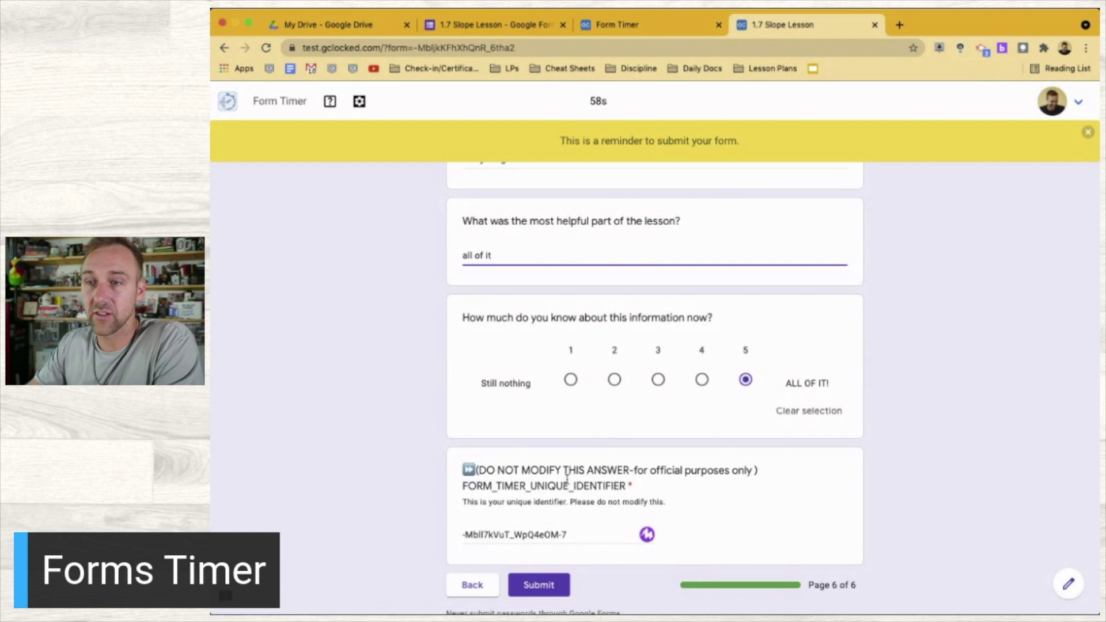
left_click(547, 587)
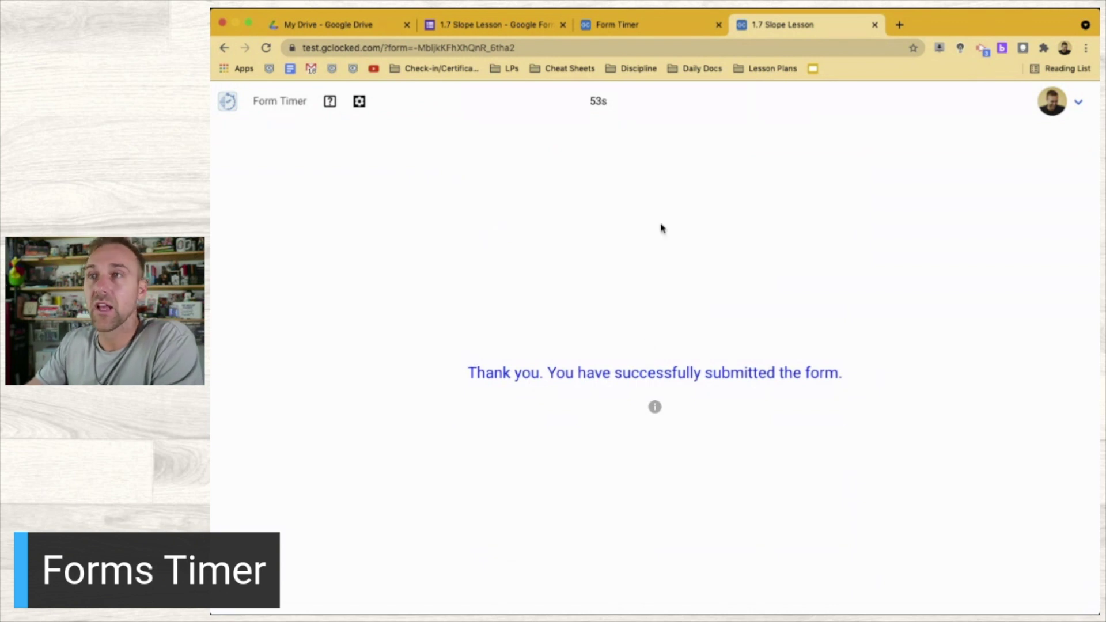
Check the Form Timer responses, copy the test link again, and open a new browser tab
left_click(625, 26)
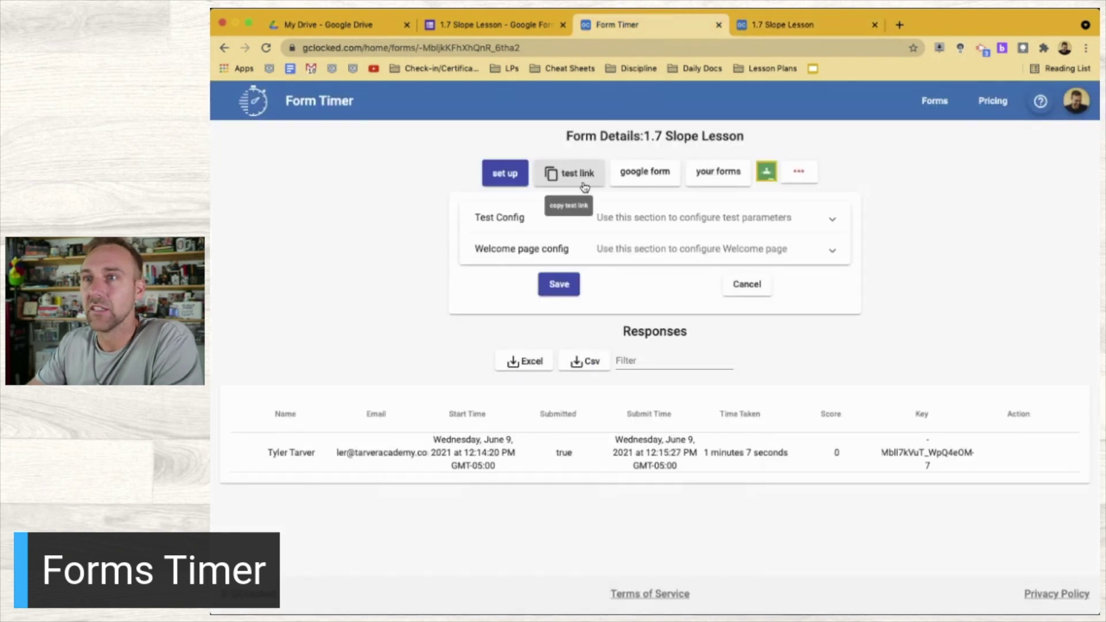
left_click(584, 186)
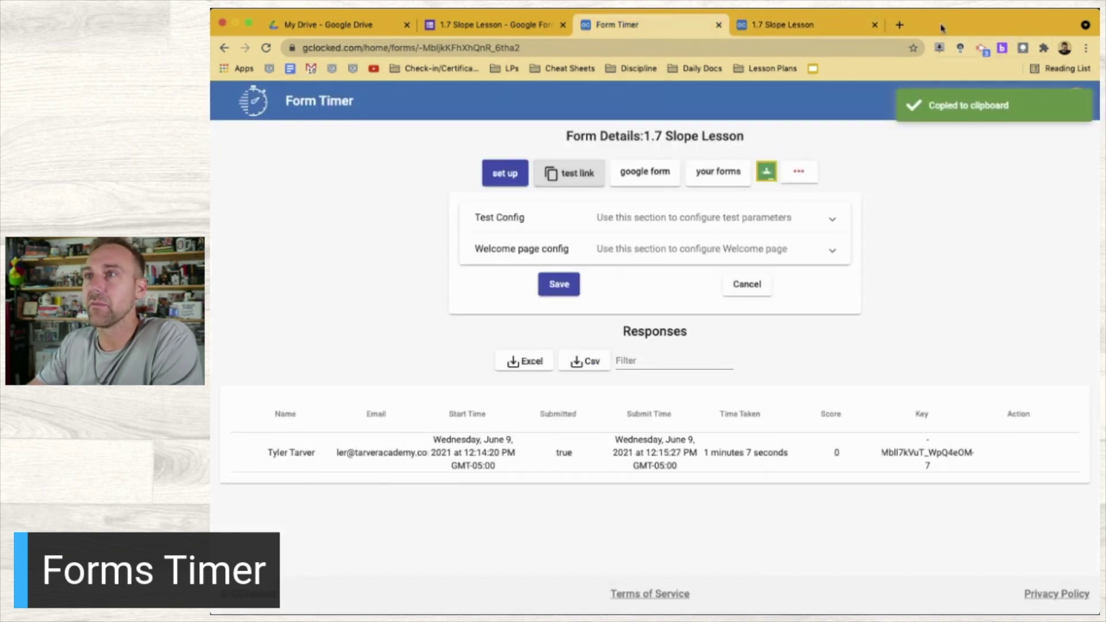
left_click(899, 25)
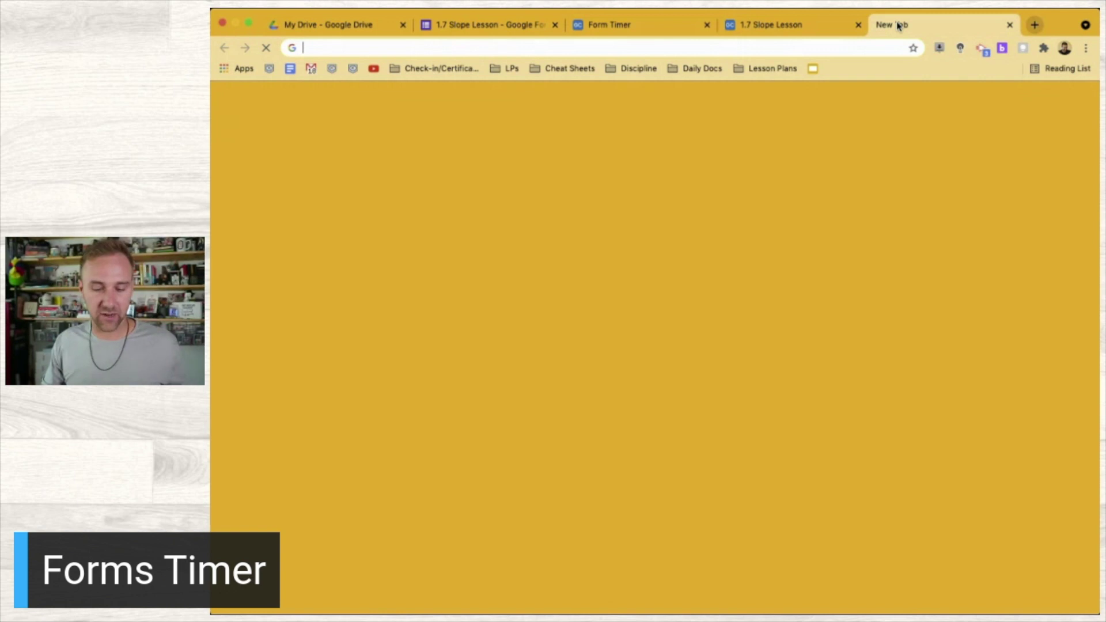
Load the test link in the new tab, try starting the test, and sign out
key("super+v")
key("Return")
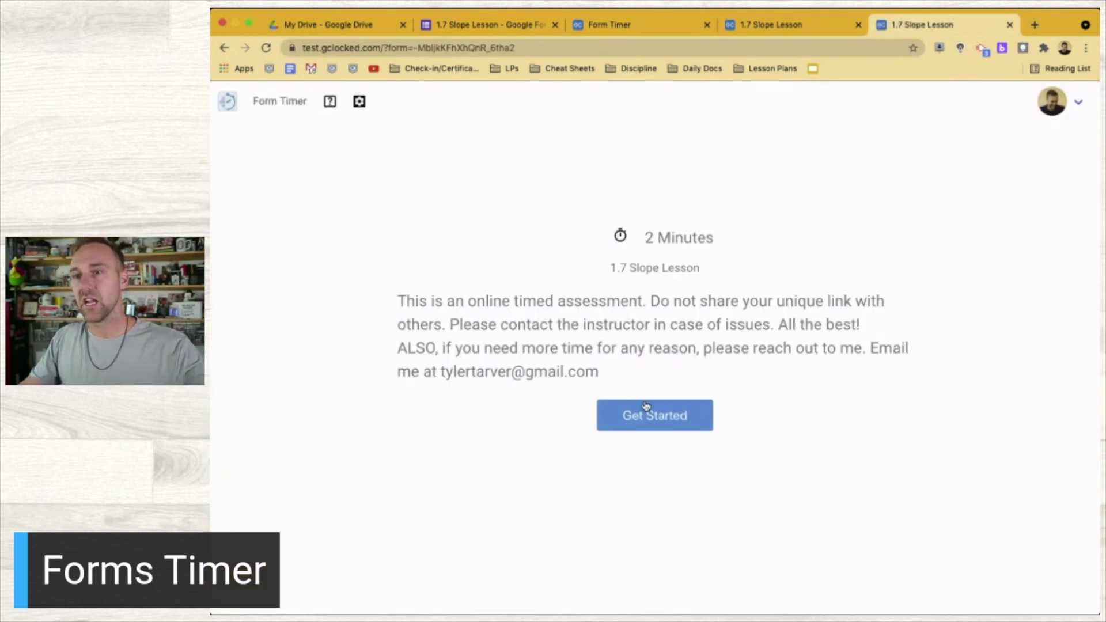
left_click(655, 414)
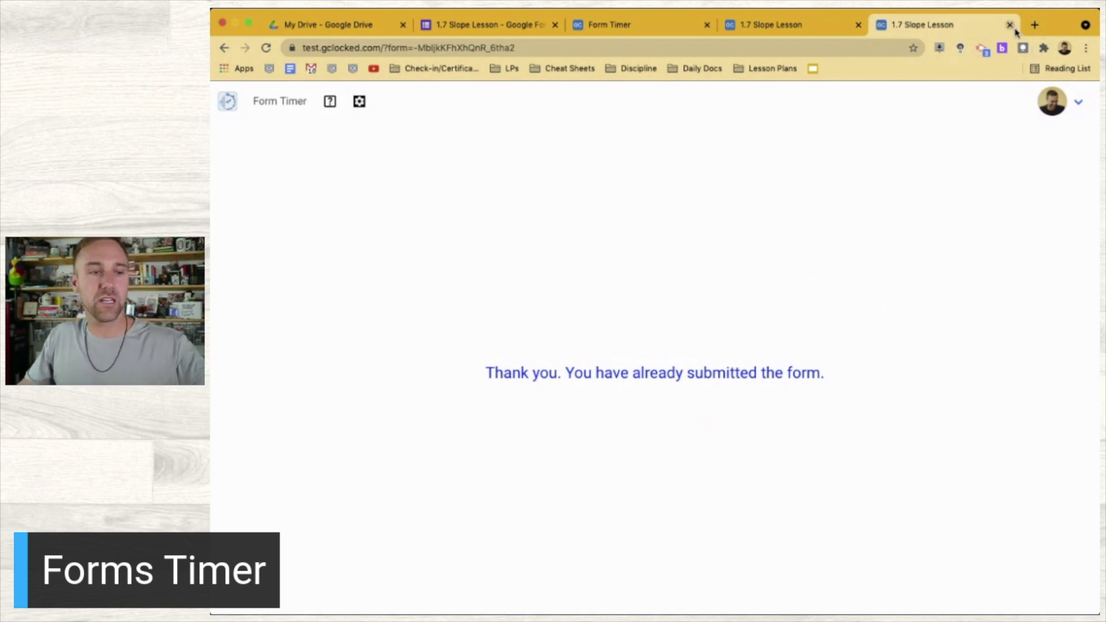
left_click(1059, 109)
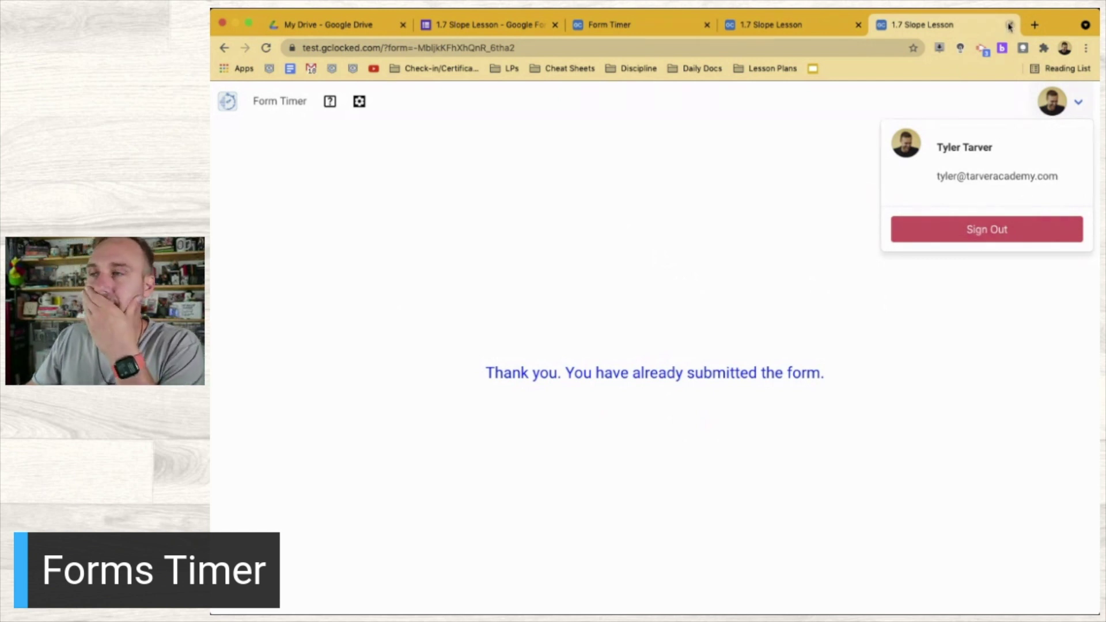
left_click(996, 229)
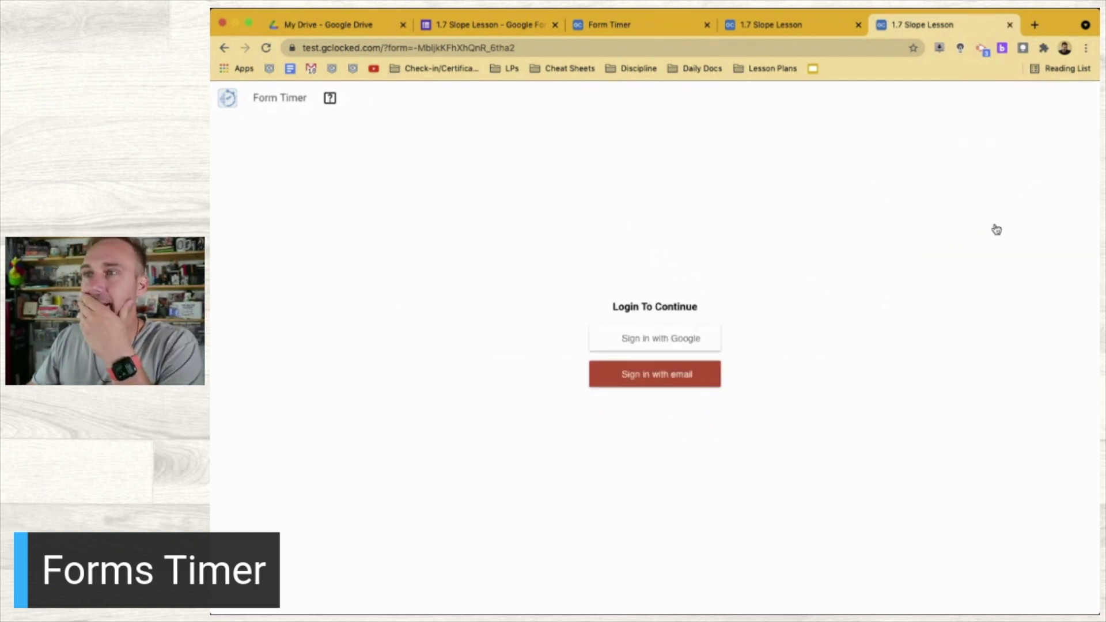
Sign in as the second student, start the test, close the duplicate tab, and return to the dashboard
left_click(679, 338)
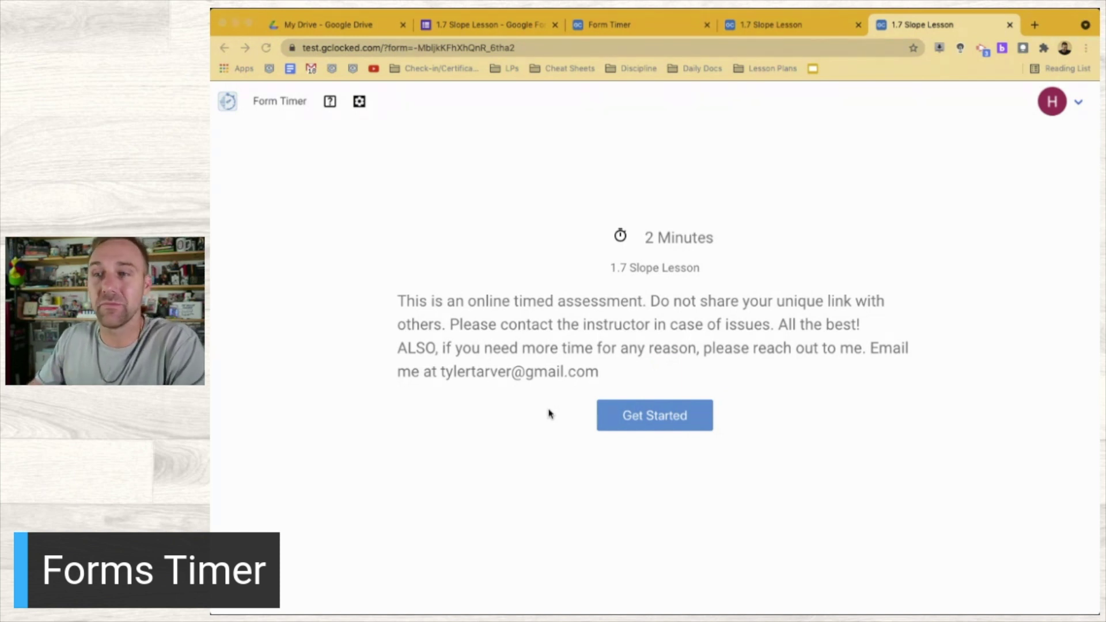
left_click(660, 419)
left_click(667, 421)
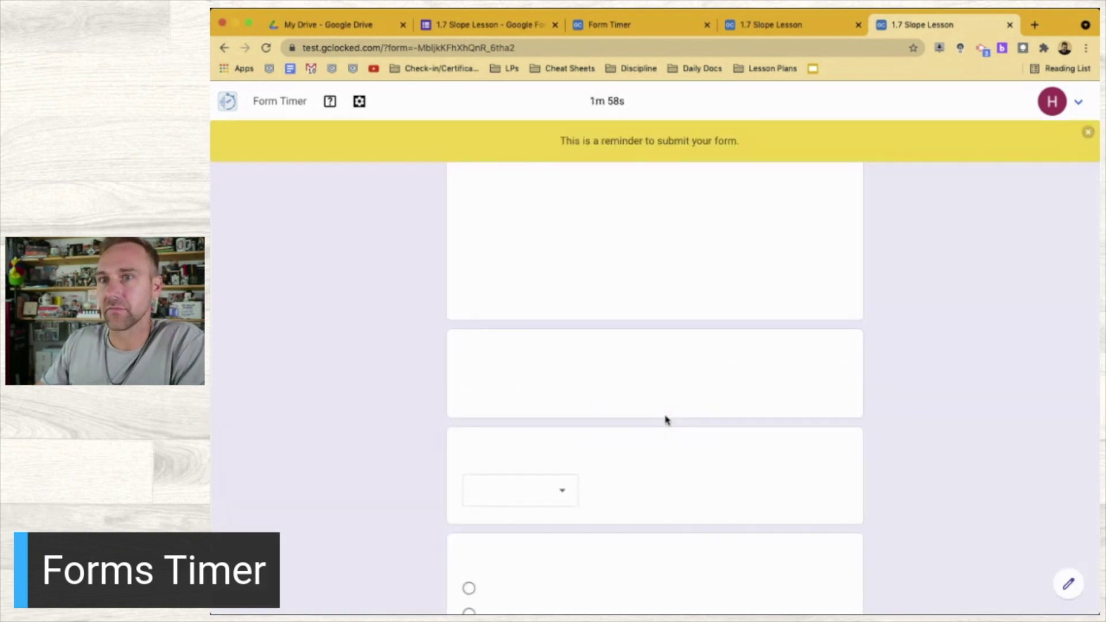
left_click(811, 25)
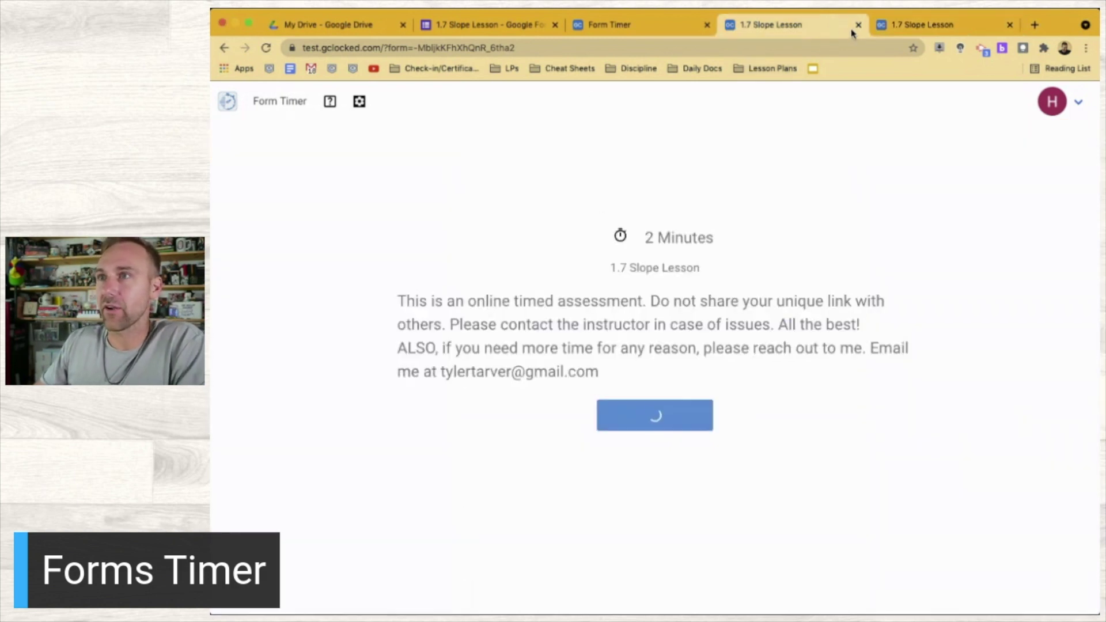
left_click(858, 25)
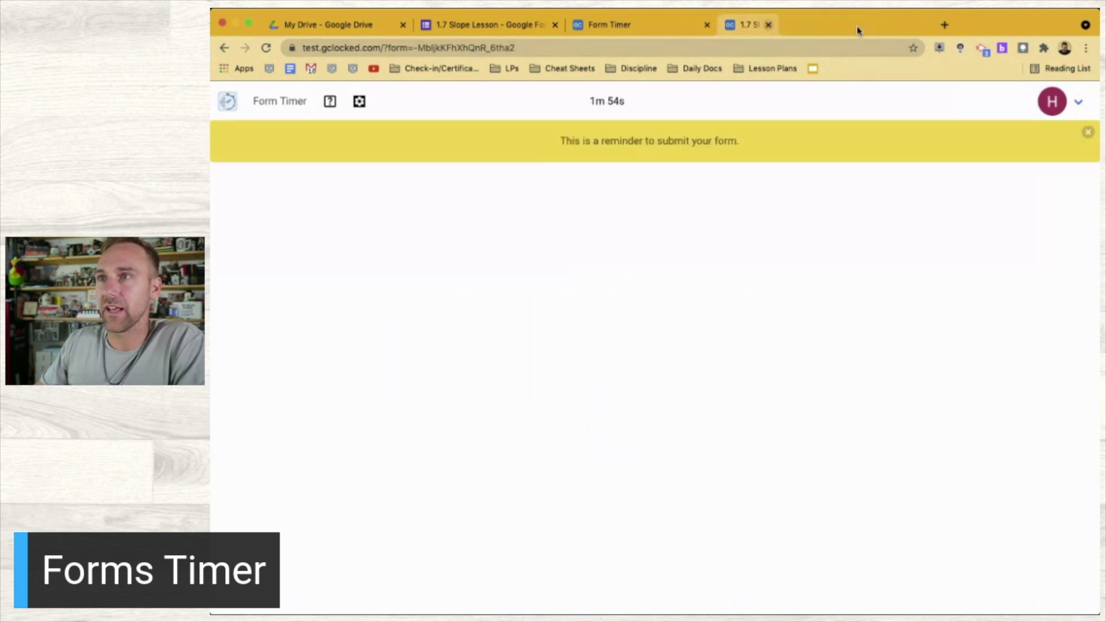
left_click(636, 18)
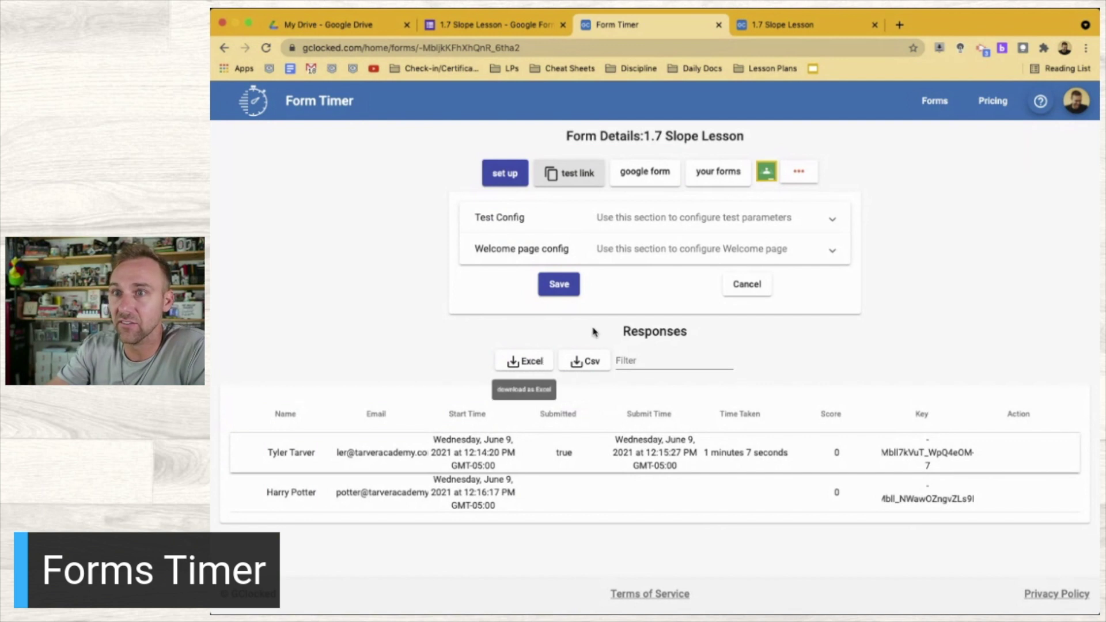
Return from the responses table to the second student's running 1.7 Slope Lesson test
left_click(791, 25)
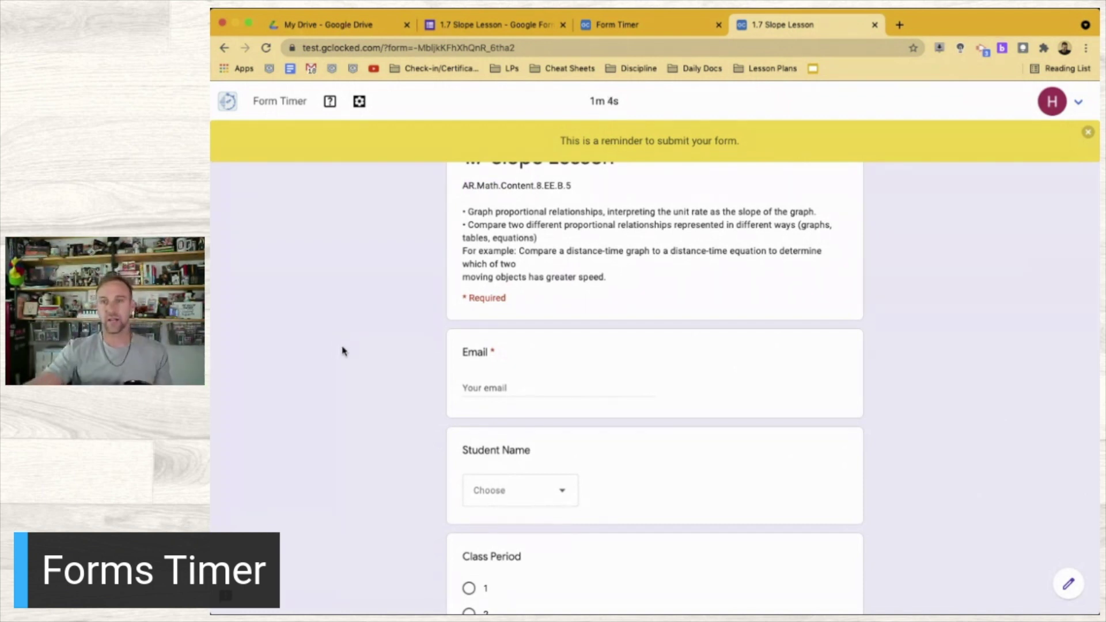
Fill page 1 with the student's email, Option 16, period 3 and rating 5, then open test settings
left_click(494, 382)
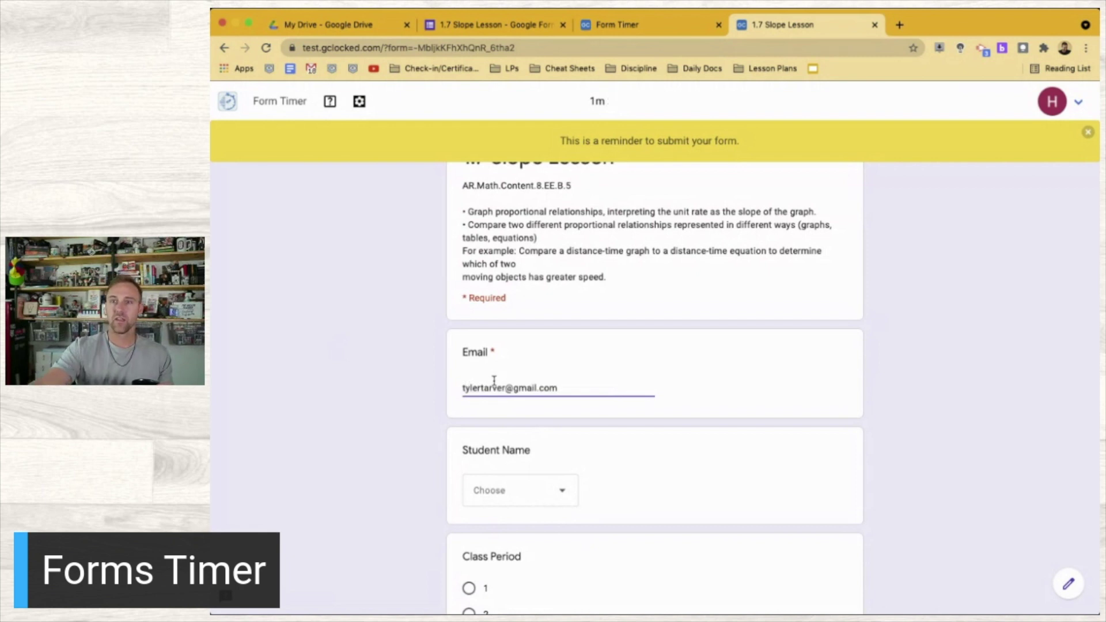
left_click(511, 493)
left_click(491, 530)
scroll(495, 531, "down", 2)
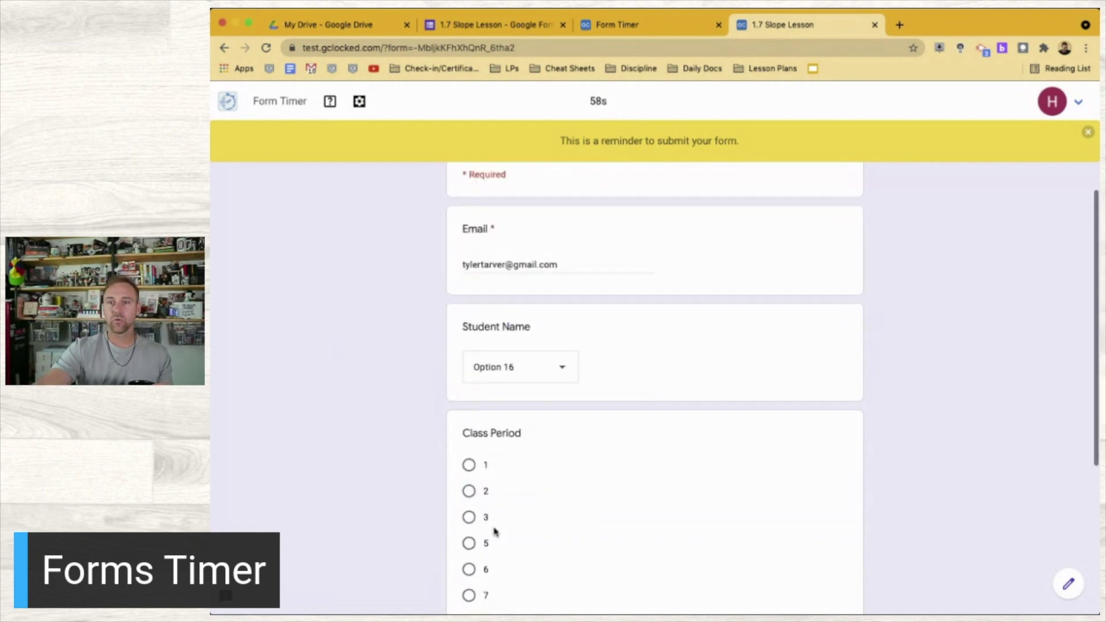
left_click(485, 515)
scroll(485, 512, "down", 5)
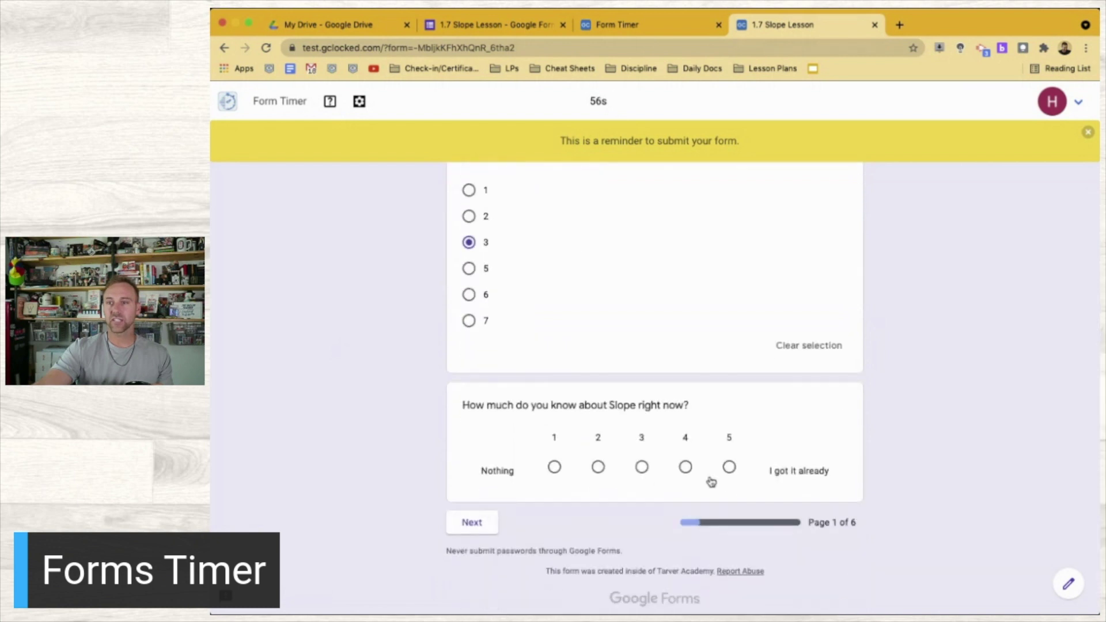
left_click(729, 467)
left_click(469, 545)
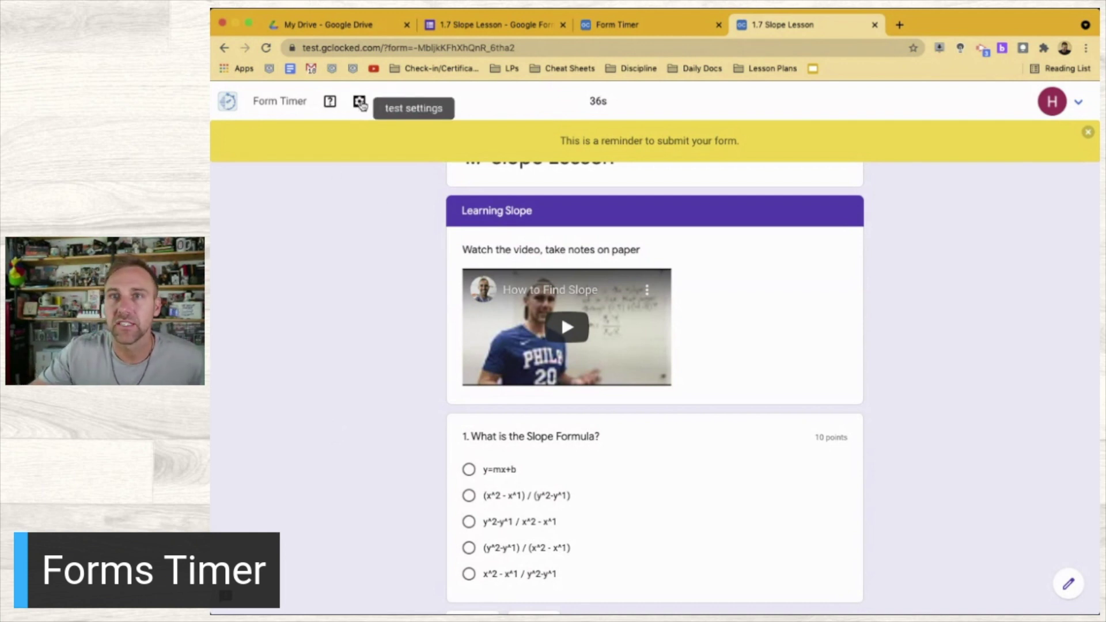
left_click(360, 103)
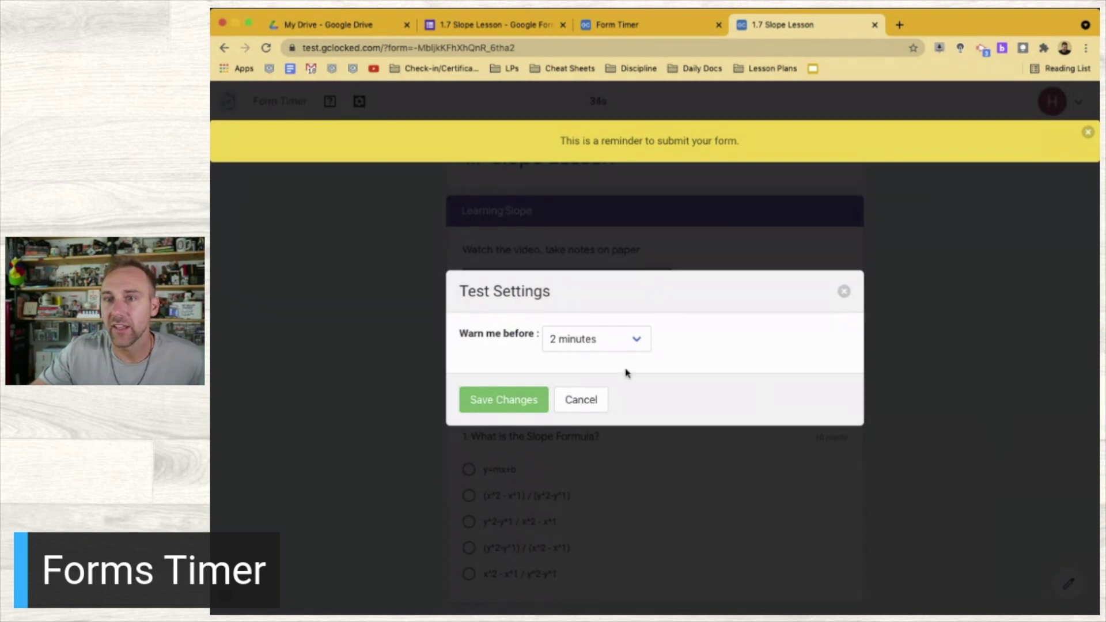
left_click(618, 346)
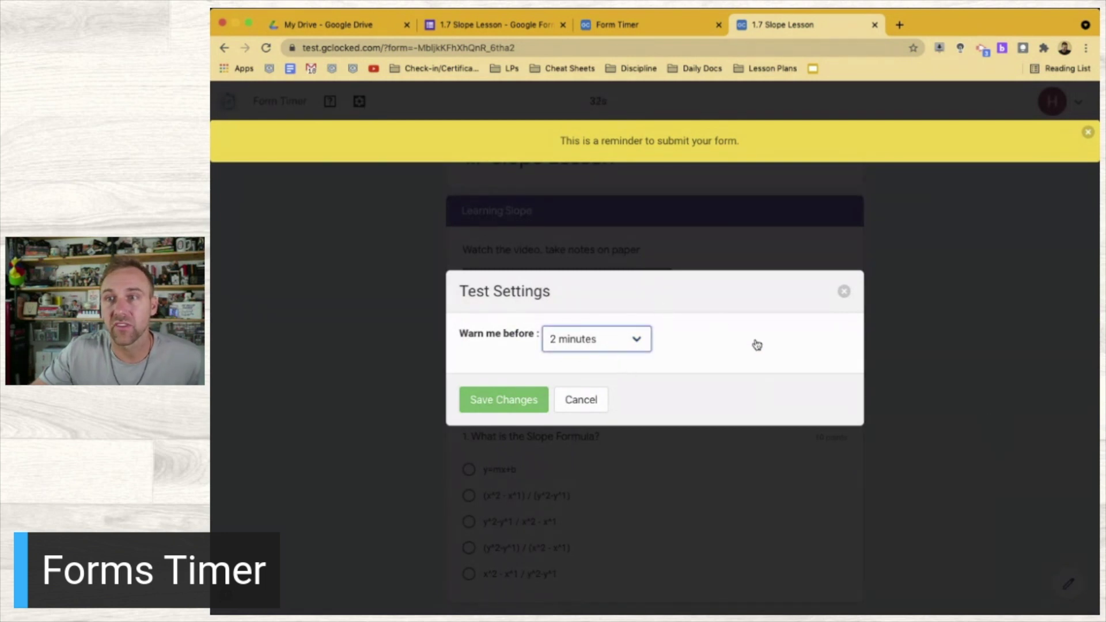
left_click(844, 293)
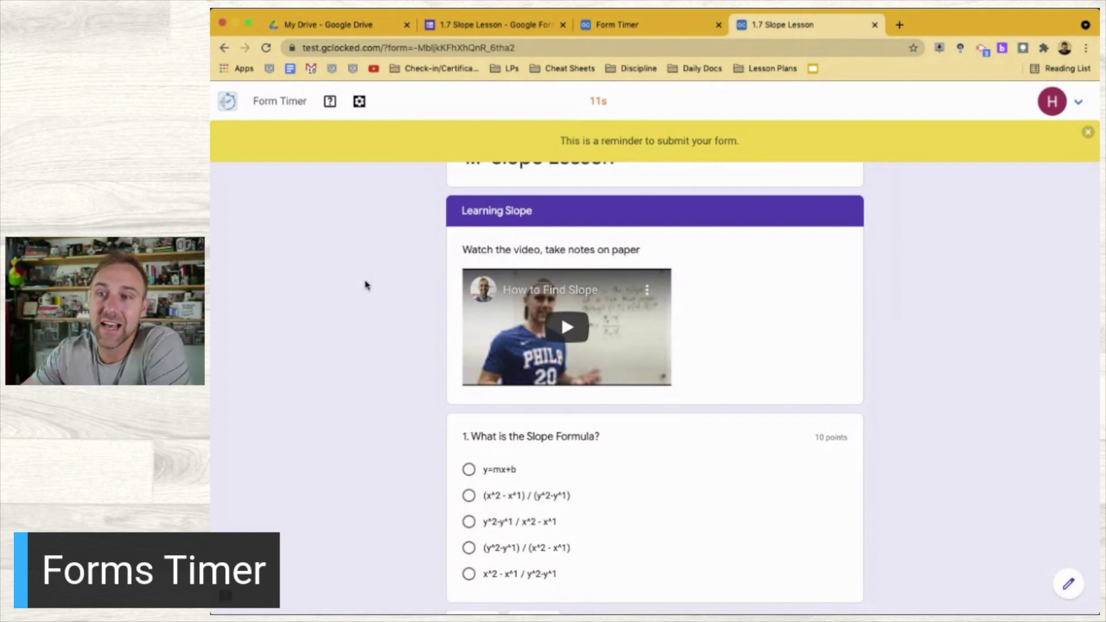
Choose y=mx+b, write notes 'g', and answer 2/1 for the slope question
left_click(469, 470)
scroll(471, 478, "down", 3)
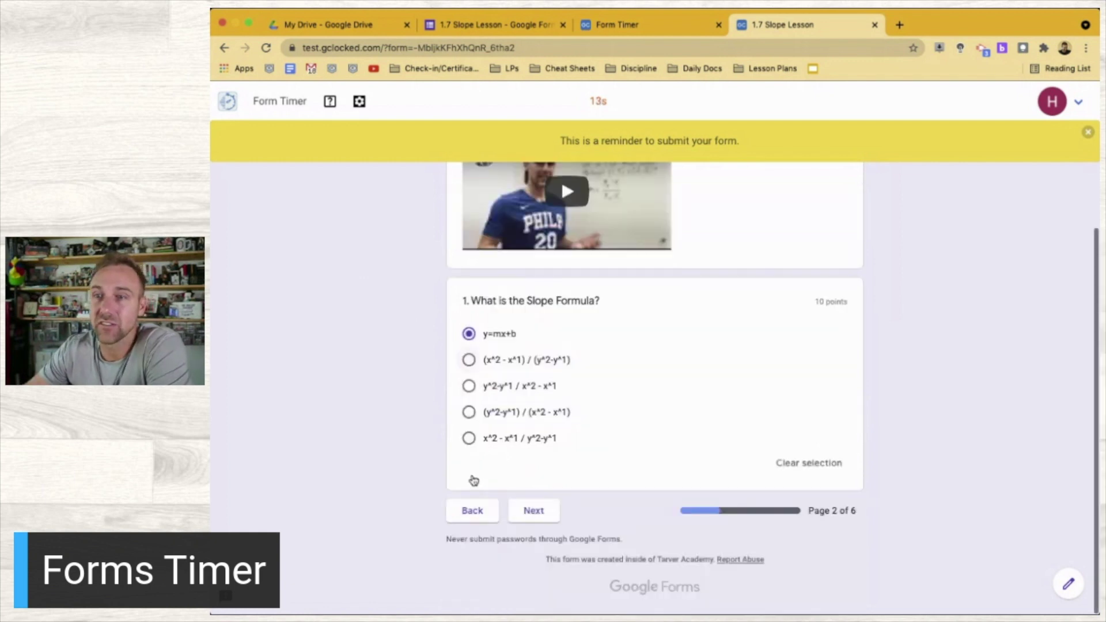
left_click(534, 511)
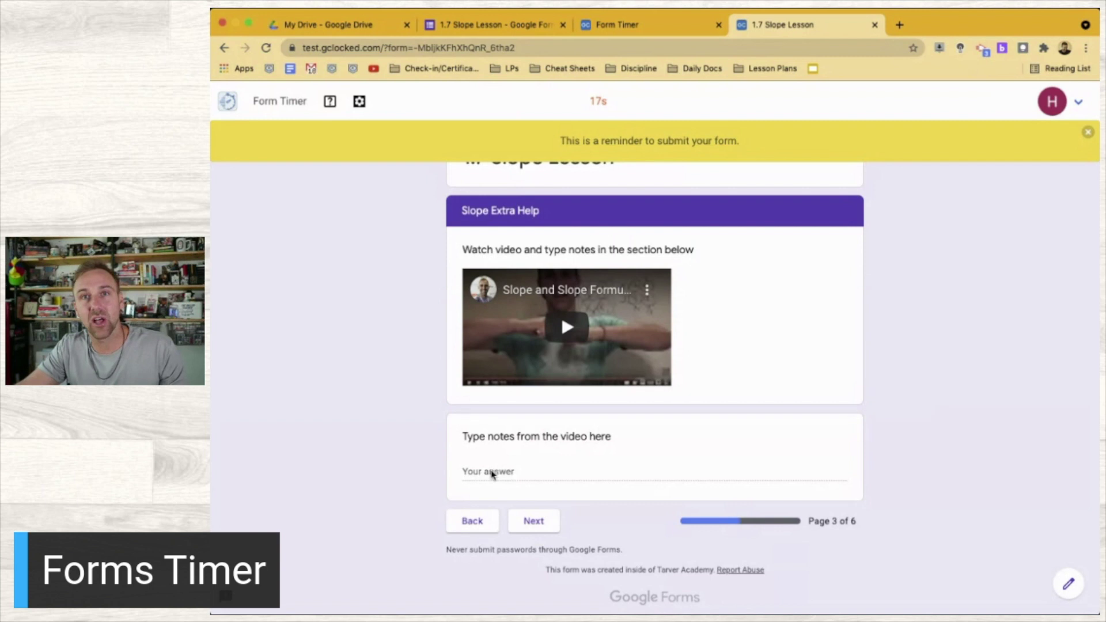
left_click(448, 469)
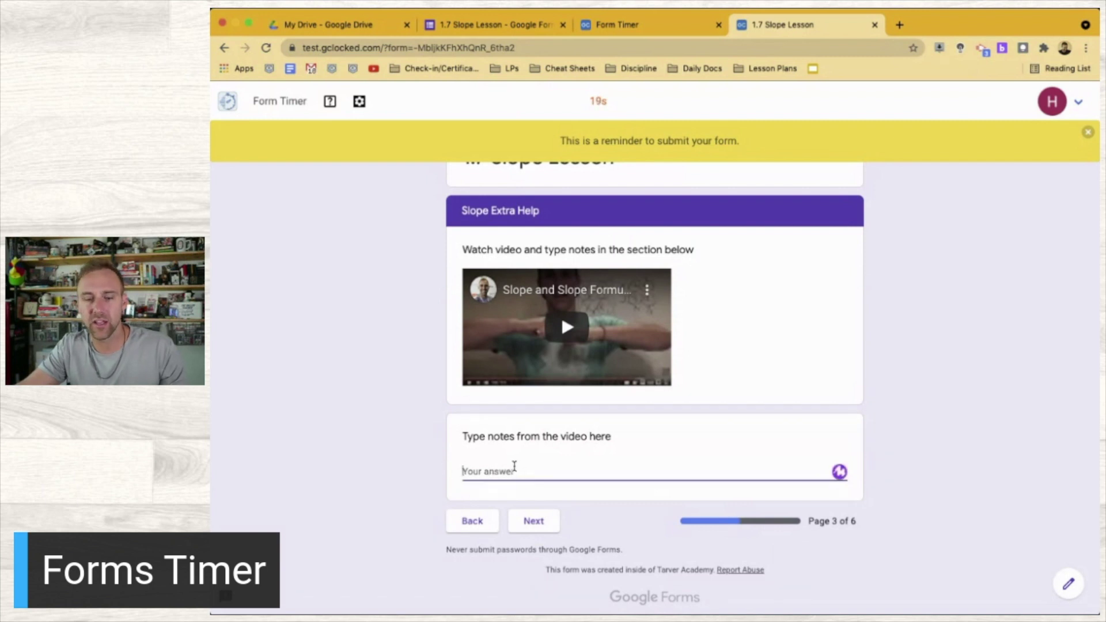
type("go")
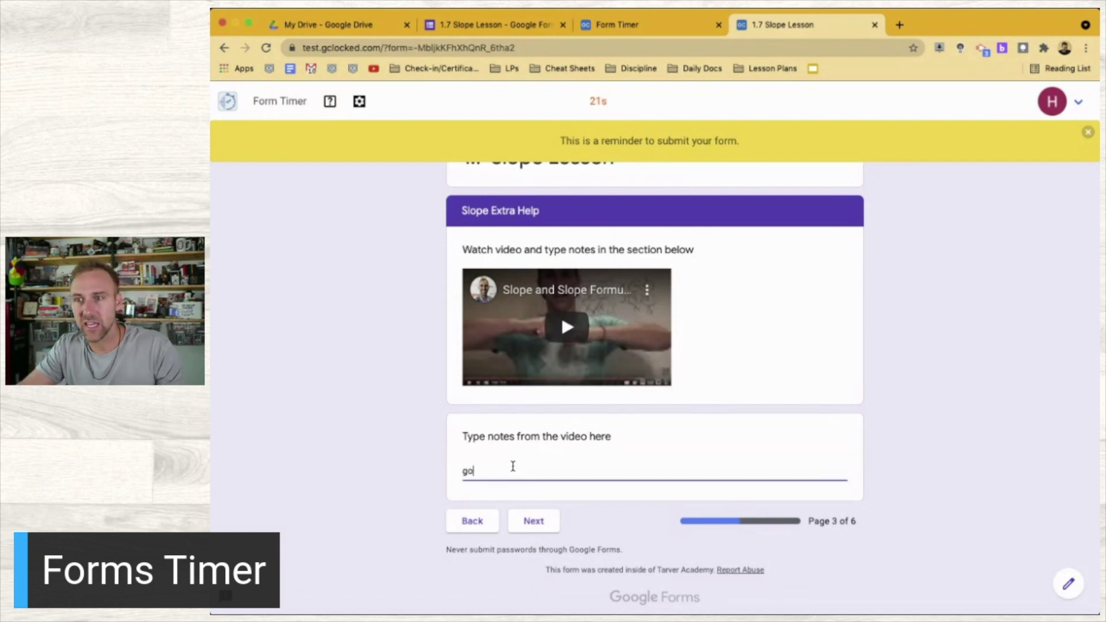
left_click(529, 528)
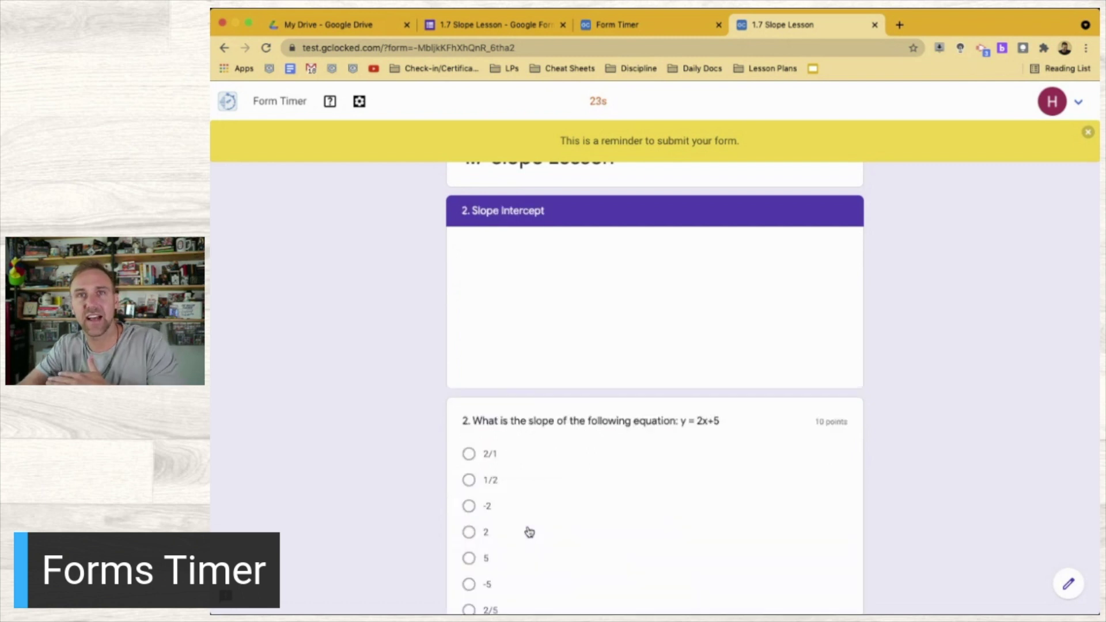
left_click(468, 453)
scroll(468, 458, "down", 3)
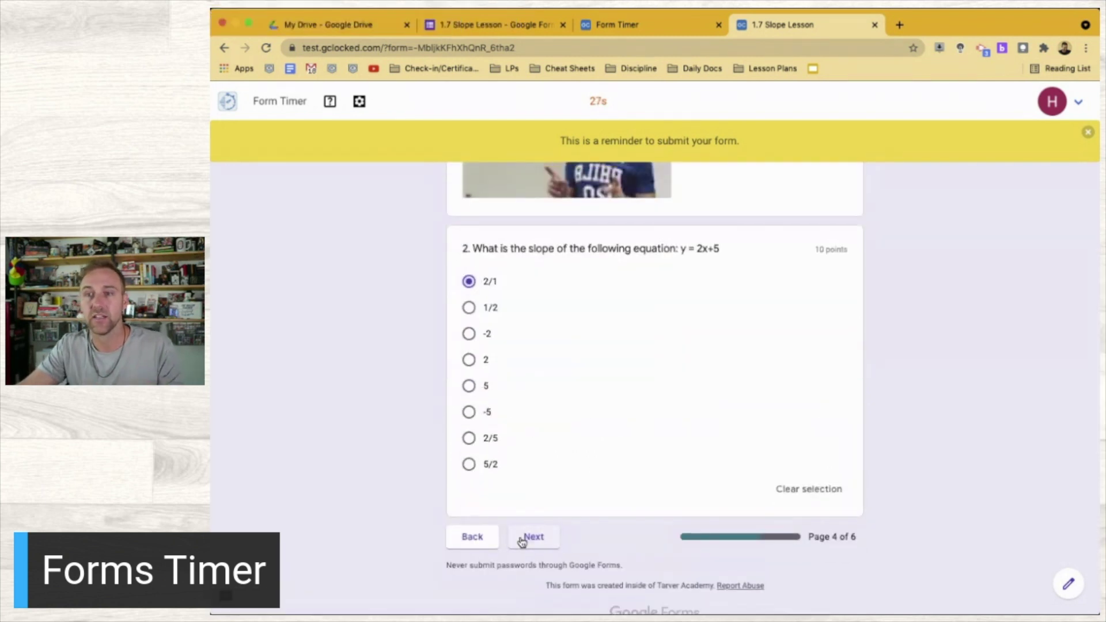
left_click(521, 541)
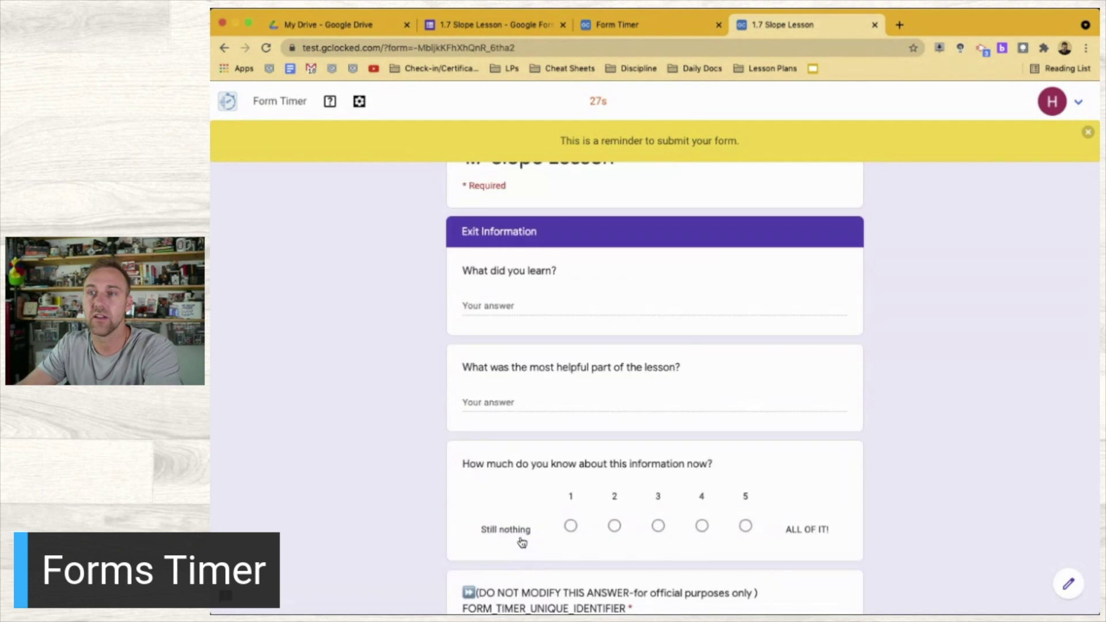
Answer the exit questions 'asdfadsf' and 'asdfasdf', rate knowledge 5, and submit
left_click(494, 306)
type("asdfadsf")
left_click(496, 397)
type("asdfasdf")
left_click(744, 526)
scroll(734, 523, "down", 4)
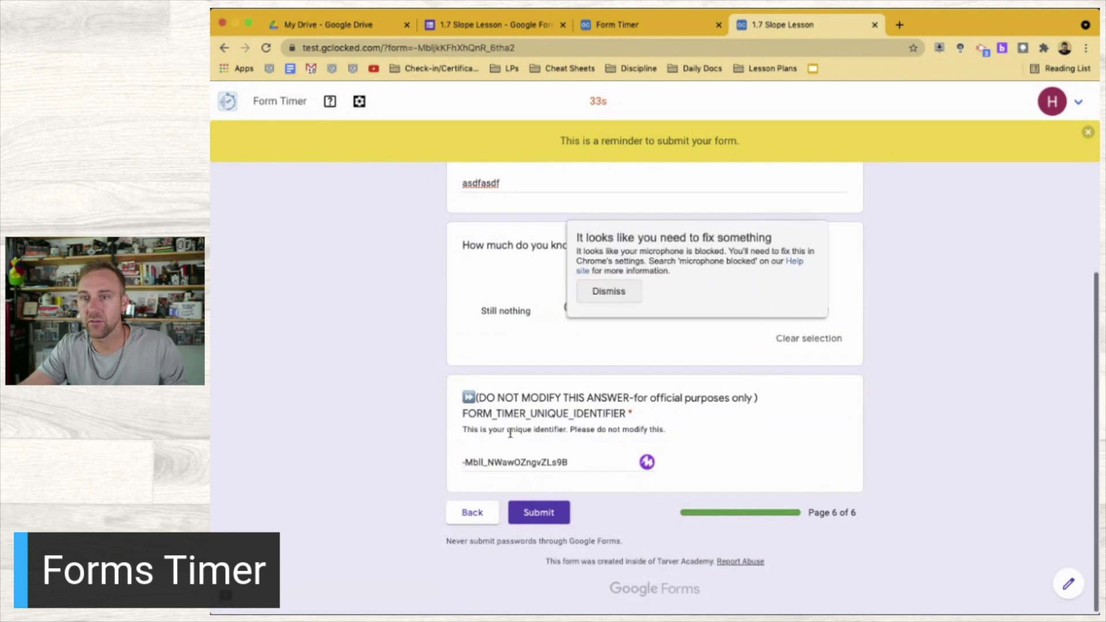
left_click(532, 519)
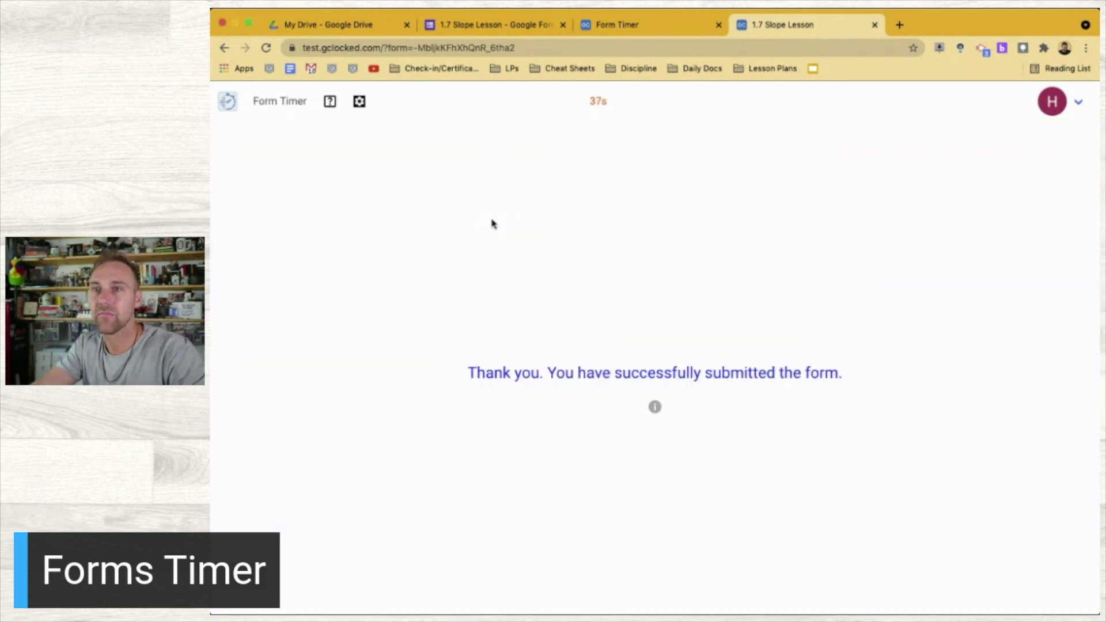
Verify the second response scored 10 in Form Timer, then close the Form Timer, test and editor tabs
left_click(617, 25)
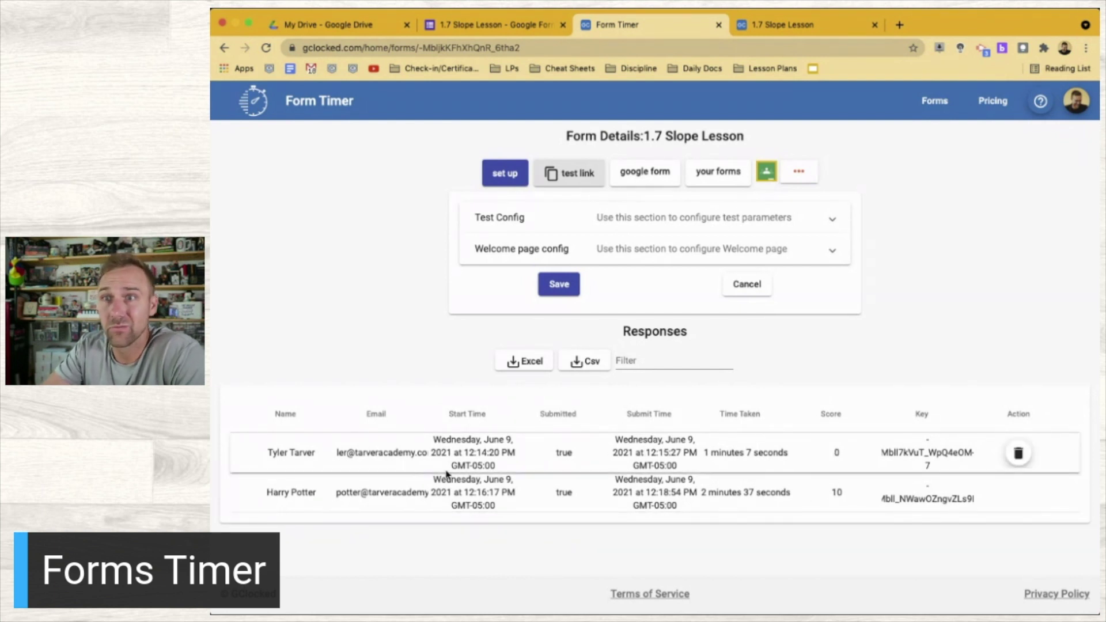
left_click(718, 26)
left_click(718, 26)
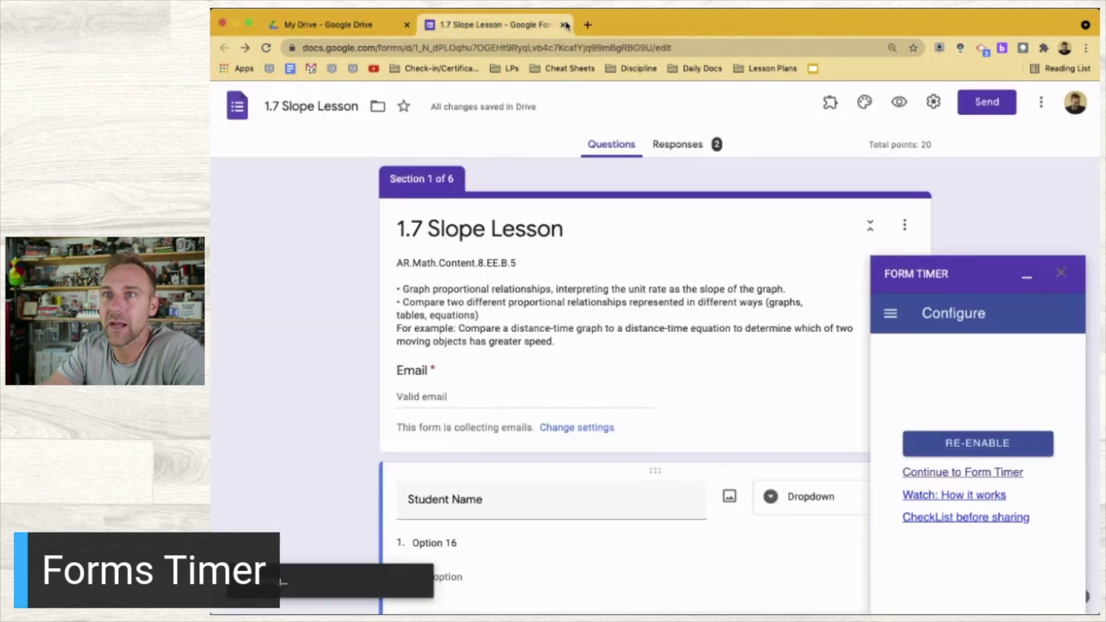
left_click(563, 25)
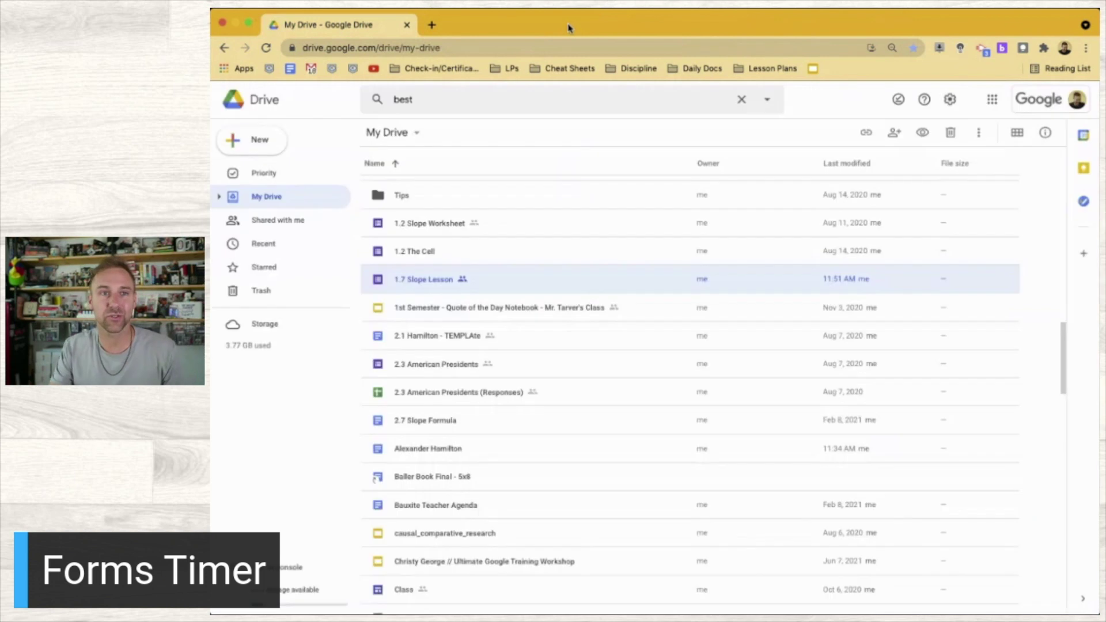
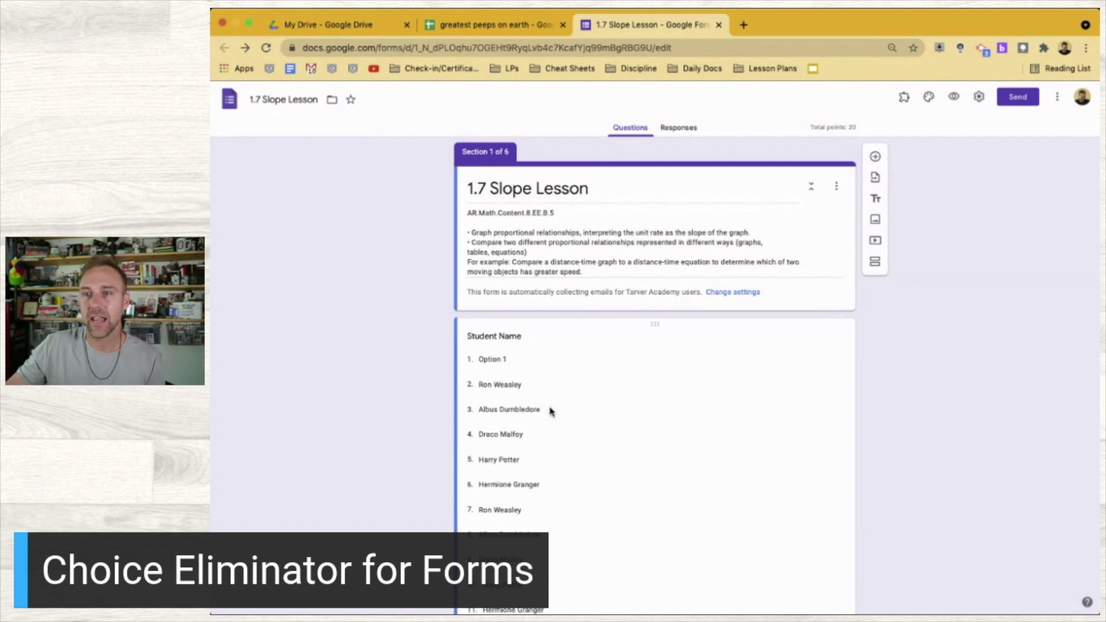
Delete every name choice from the Student Name dropdown, leaving only 'Option 16'
left_click(460, 399)
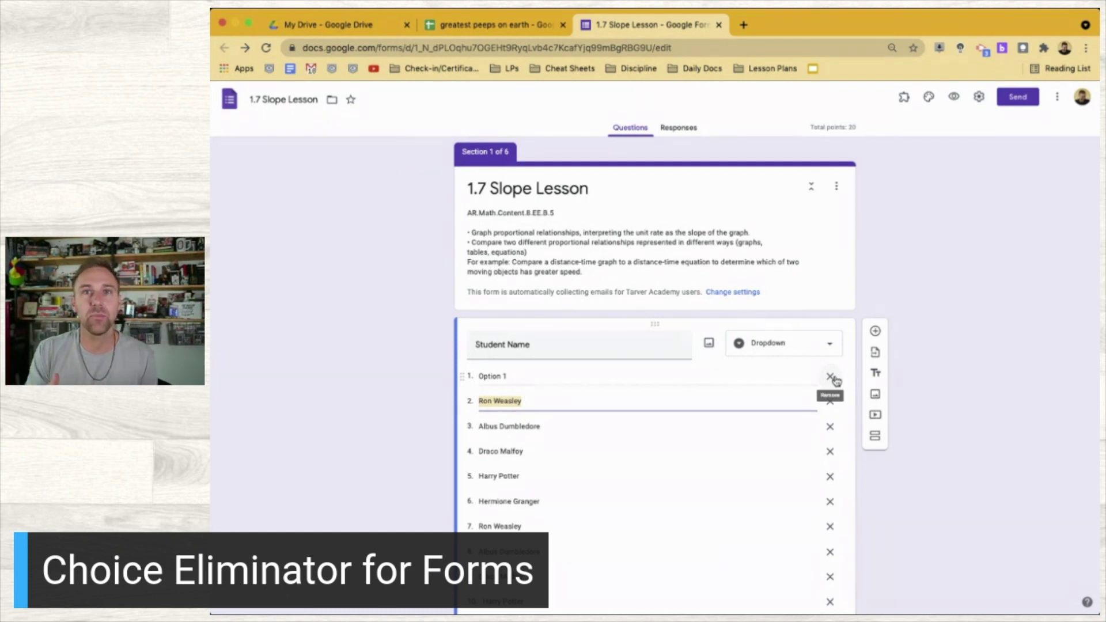
left_click(830, 377)
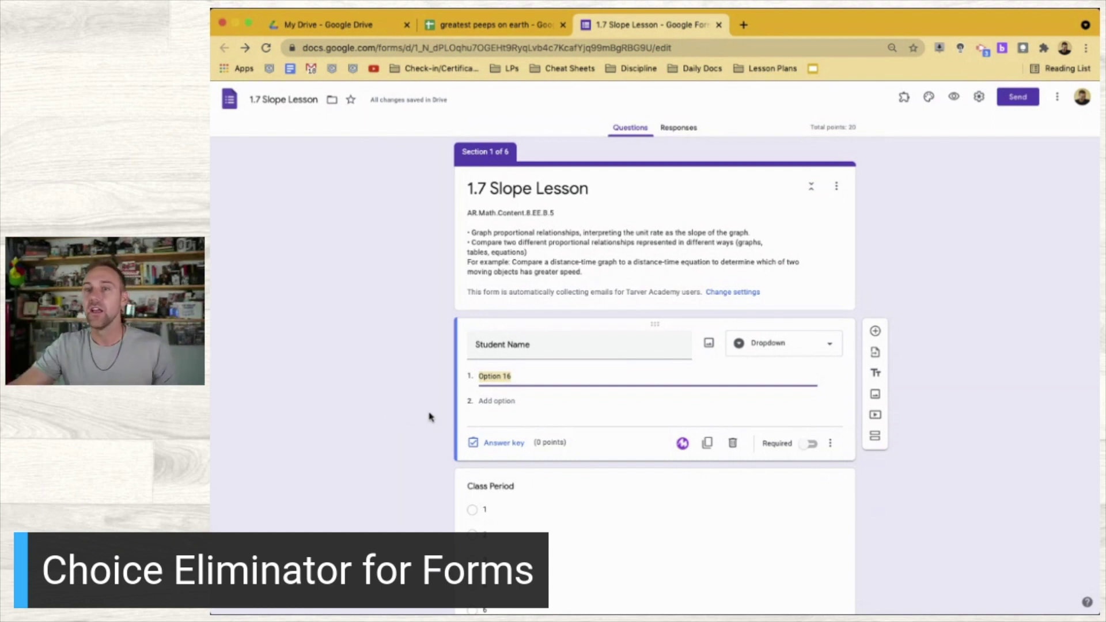
scroll(654, 444, "down", 5)
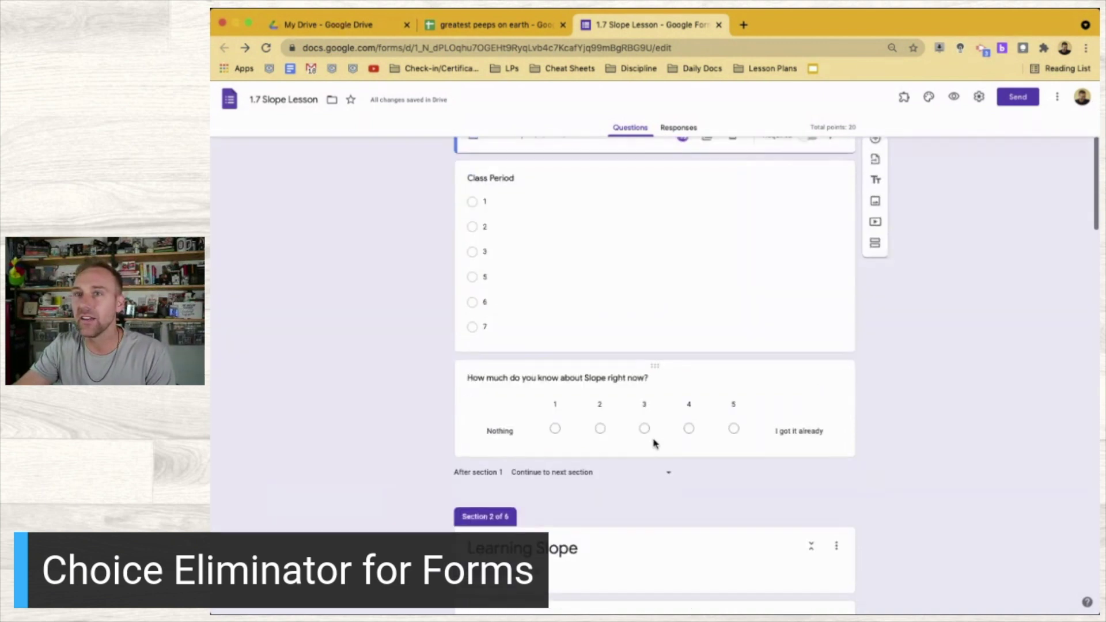
scroll(547, 195, "up", 6)
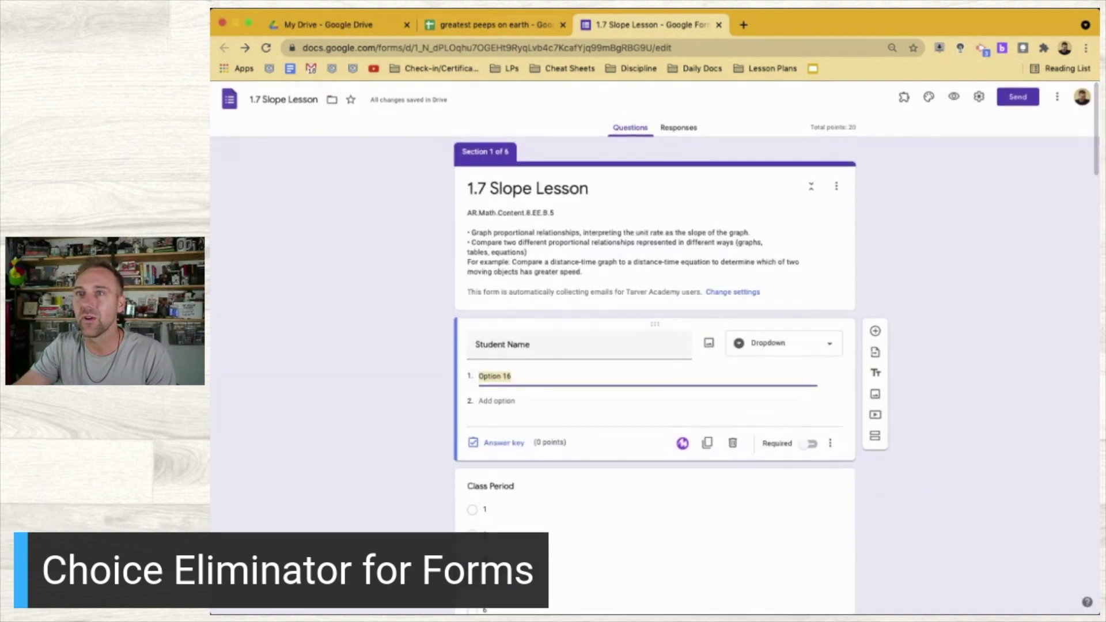
Close the 1.7 Slope Lesson form and create a new blank Google Form from My Drive
left_click(718, 24)
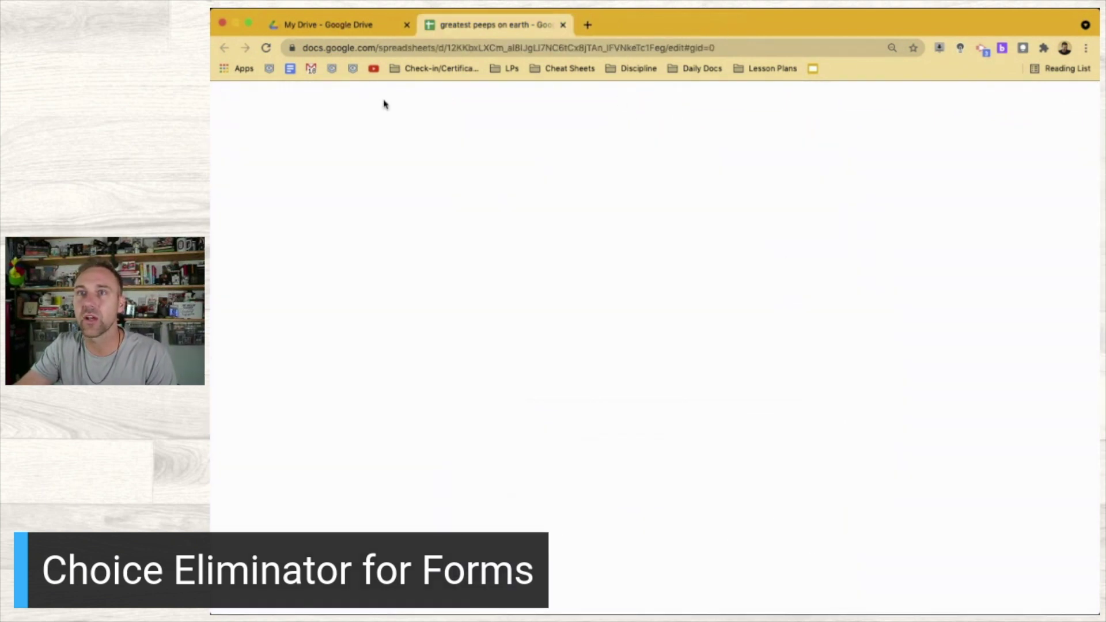
left_click(332, 28)
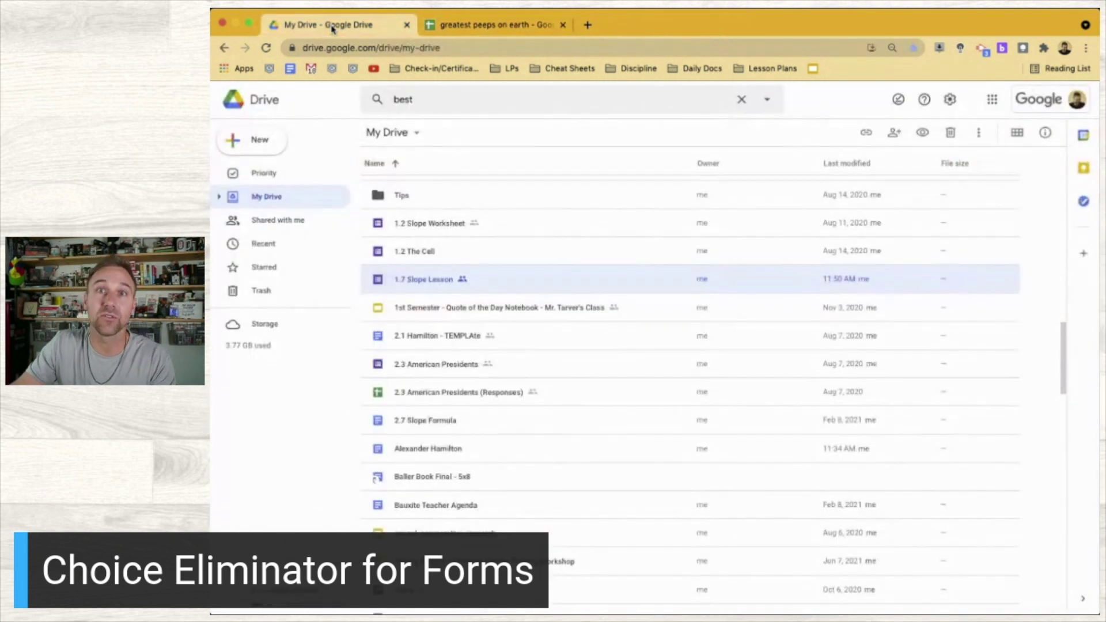
left_click(248, 138)
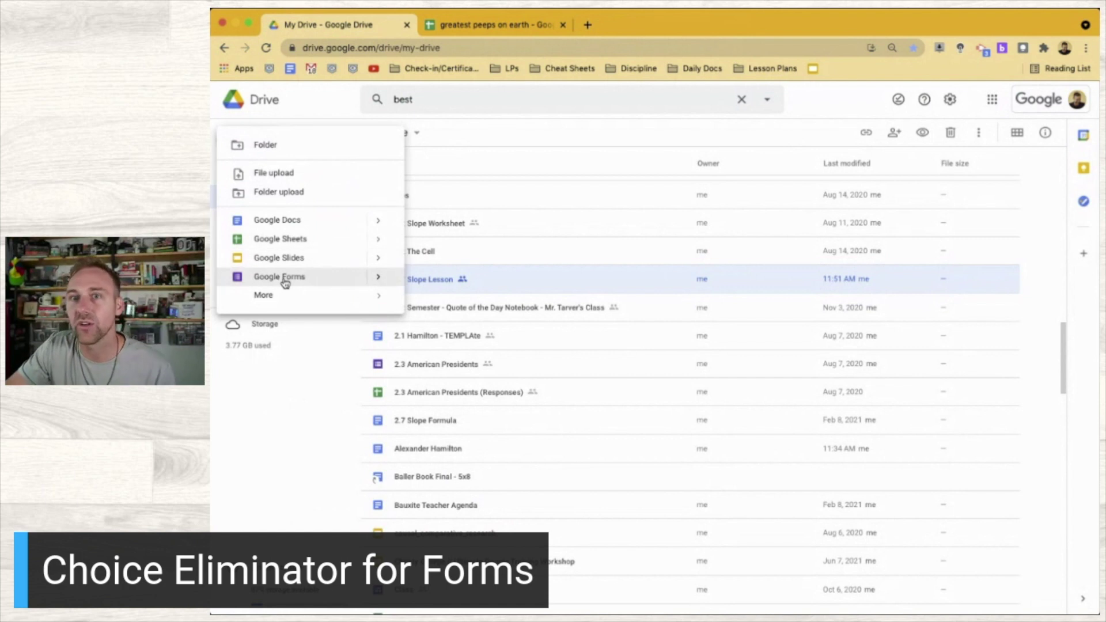
left_click(284, 278)
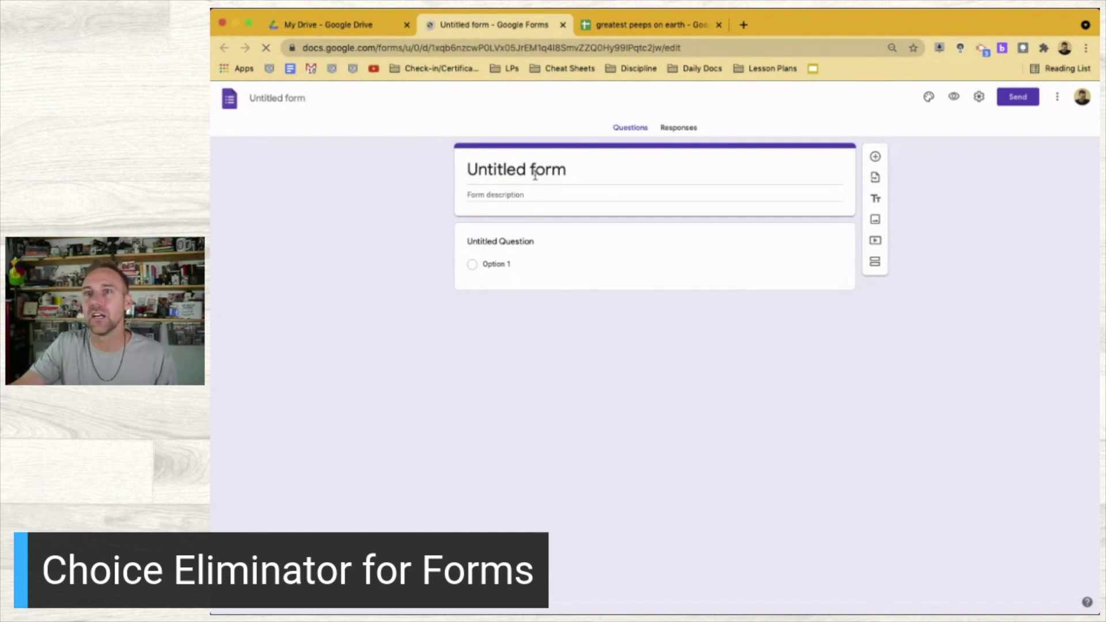
Title the new form 'Showing Choice Eliminator'
left_click(535, 174)
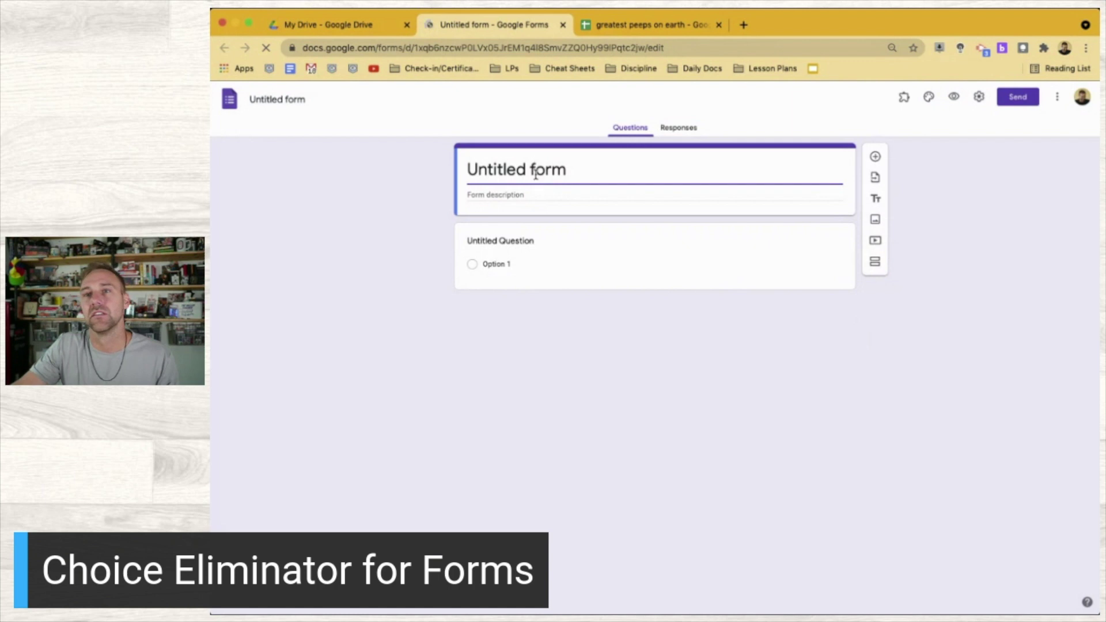
triple_click(535, 175)
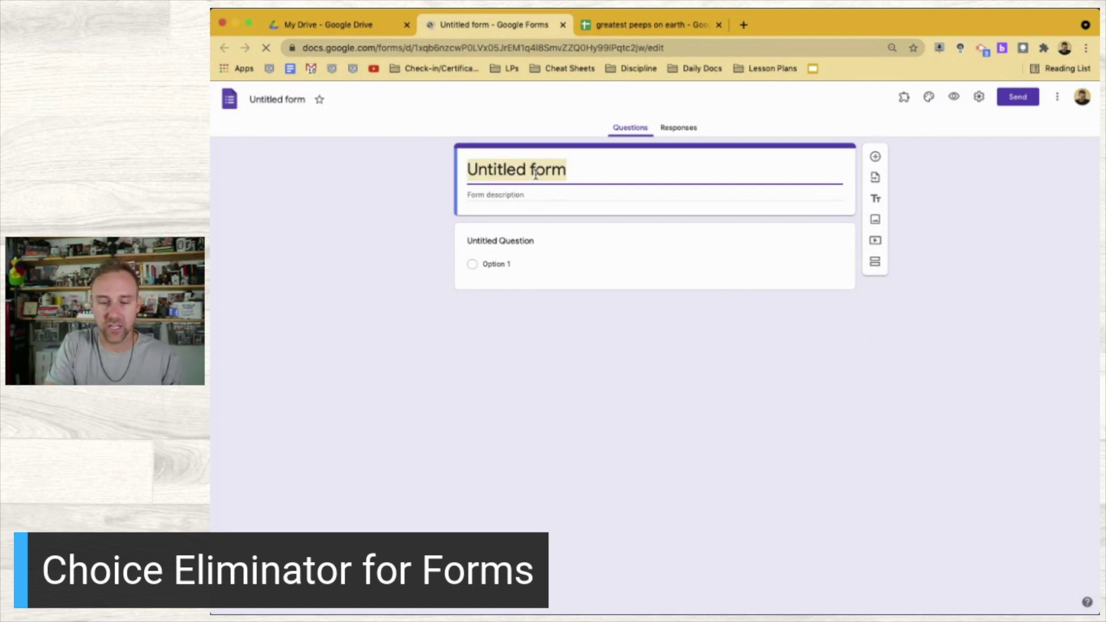
type("Showing Choice Elimi")
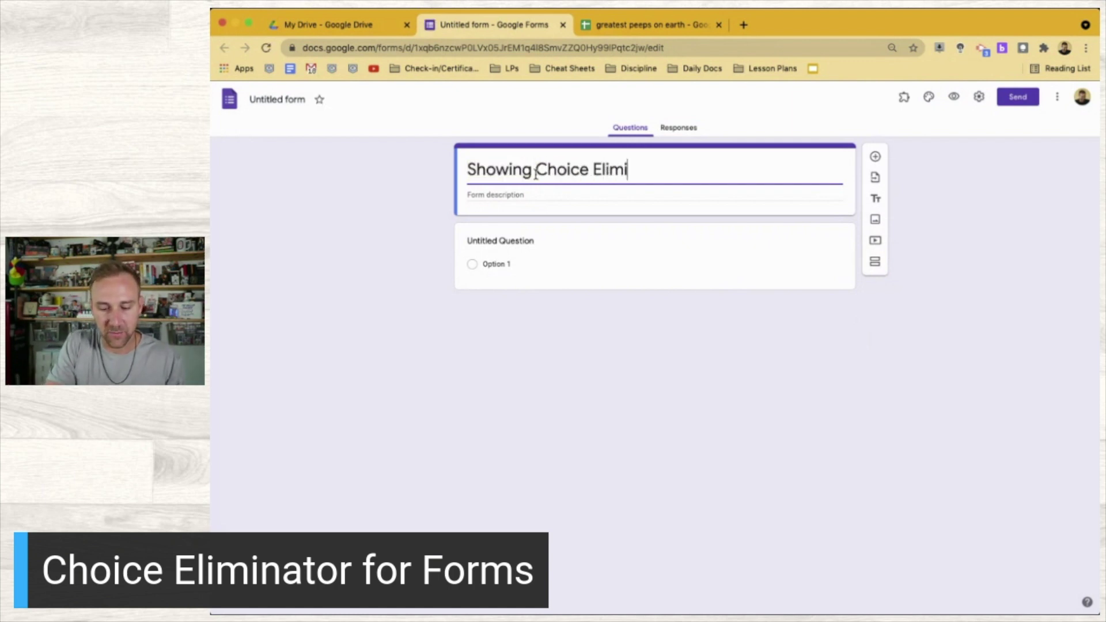
type("nator")
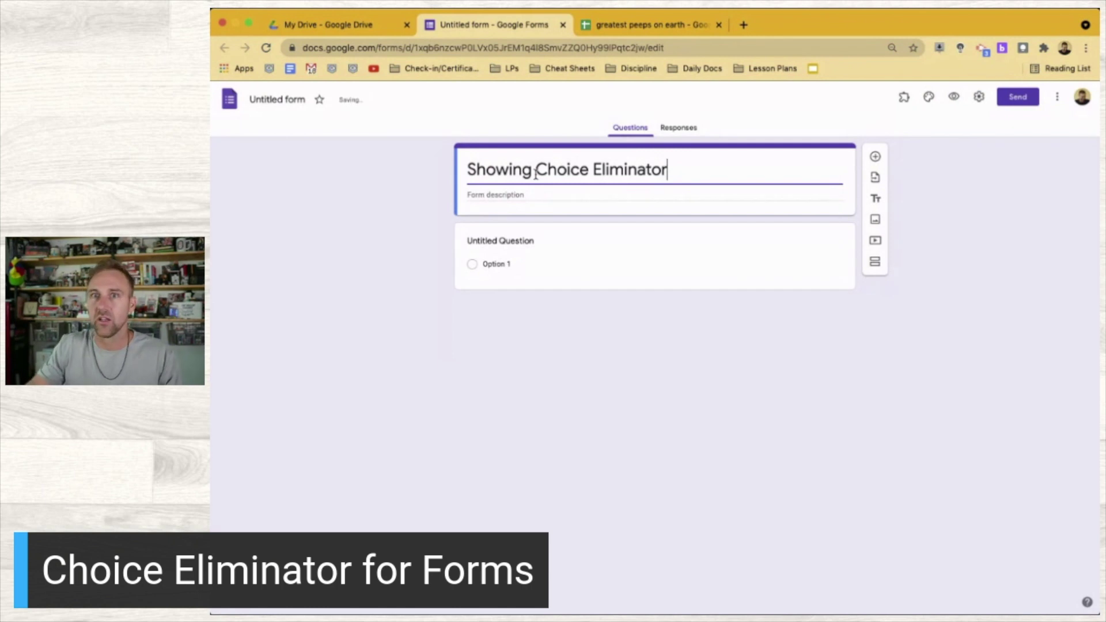
left_click(280, 100)
left_click(333, 237)
Add the question 'Who are you?' and set its type to Dropdown
left_click(537, 240)
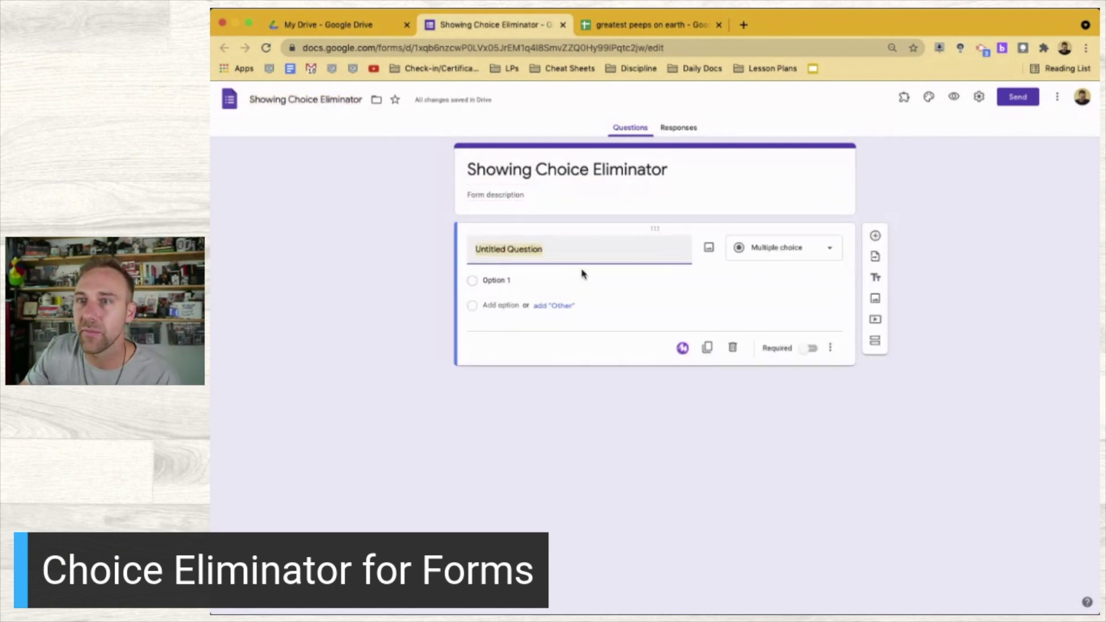
type("Who are you?")
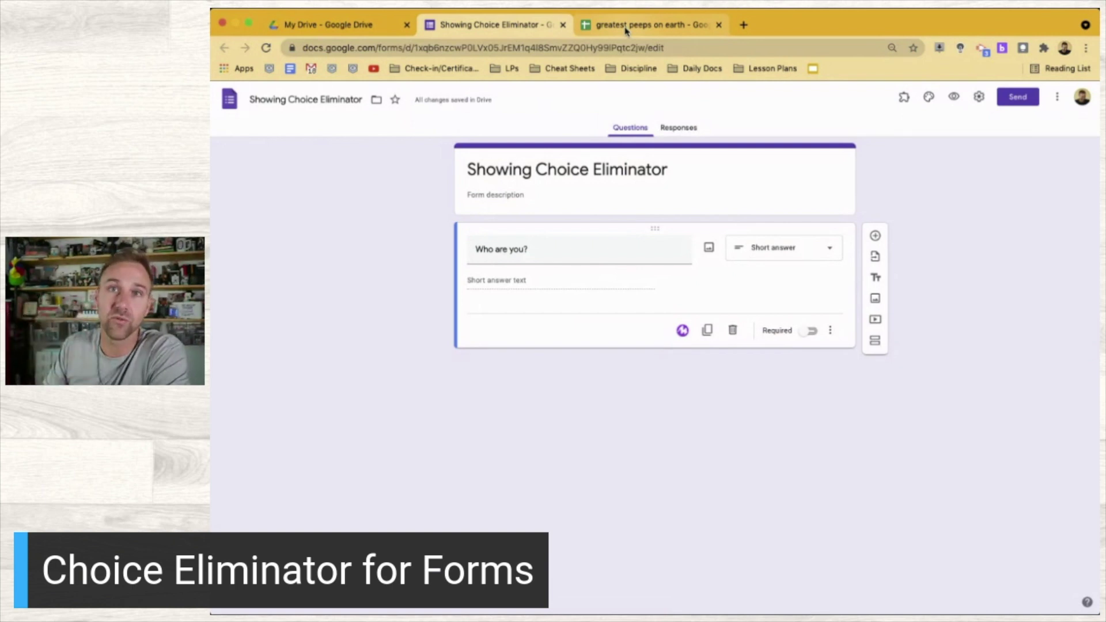
left_click(774, 247)
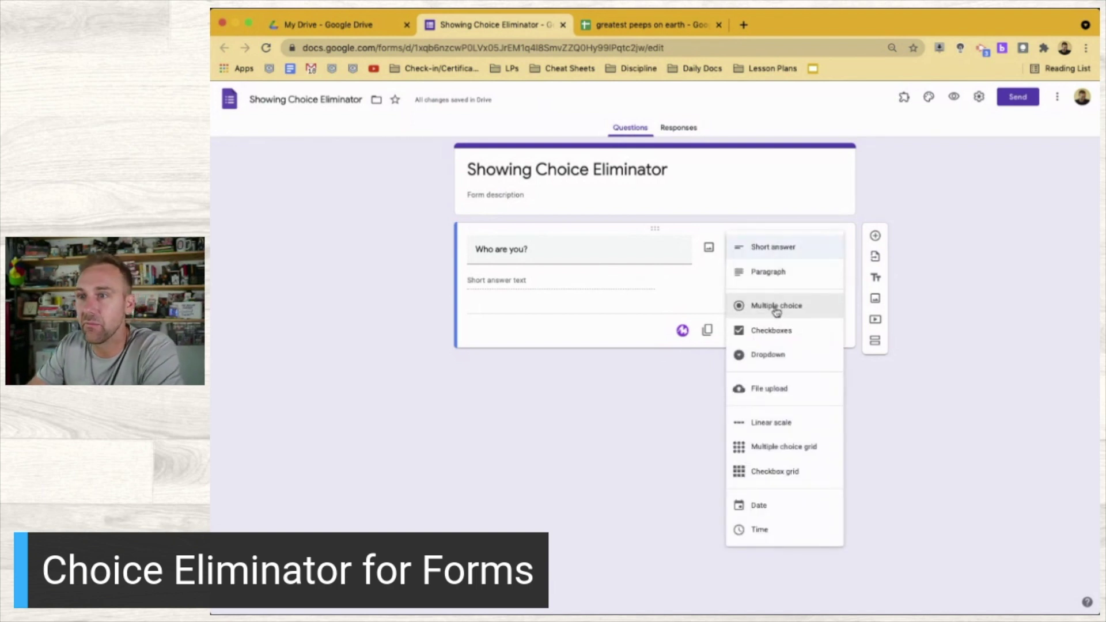
left_click(776, 310)
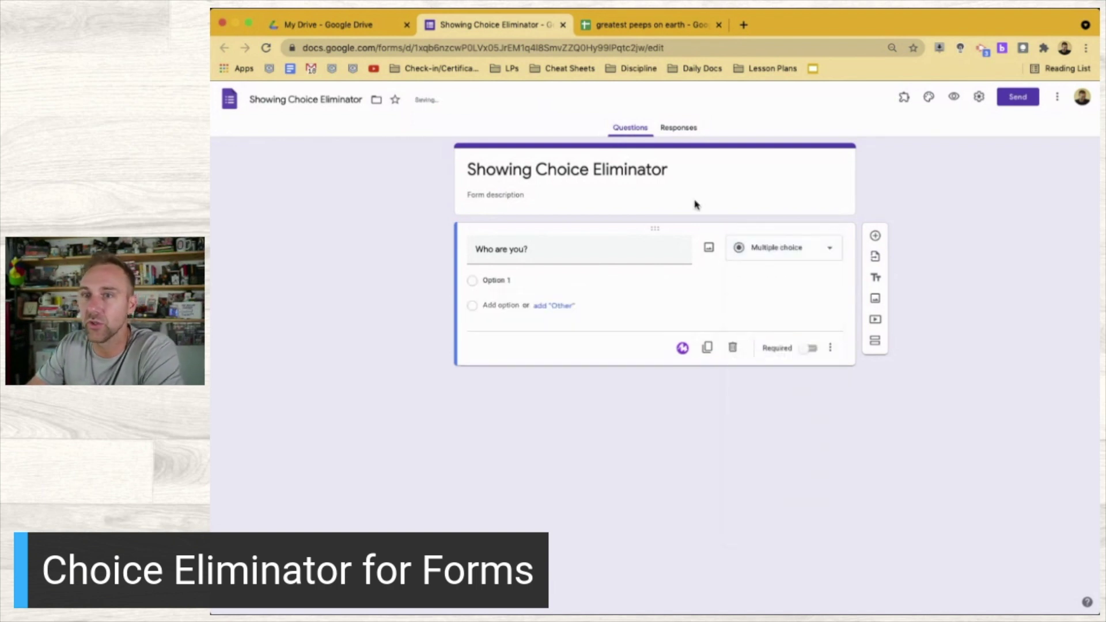
left_click(764, 253)
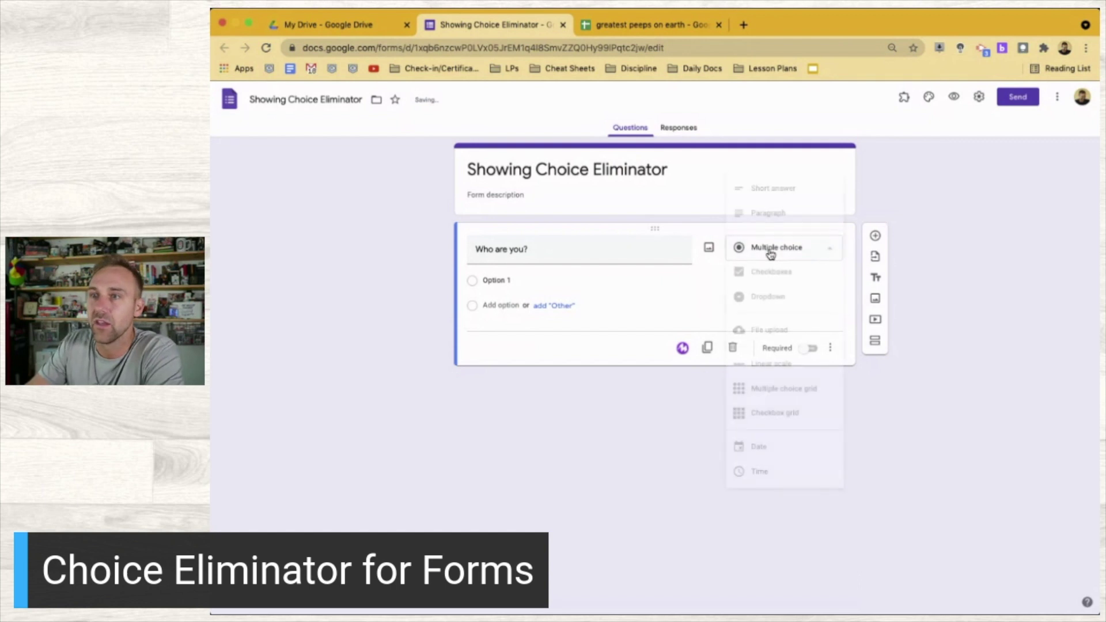
left_click(781, 294)
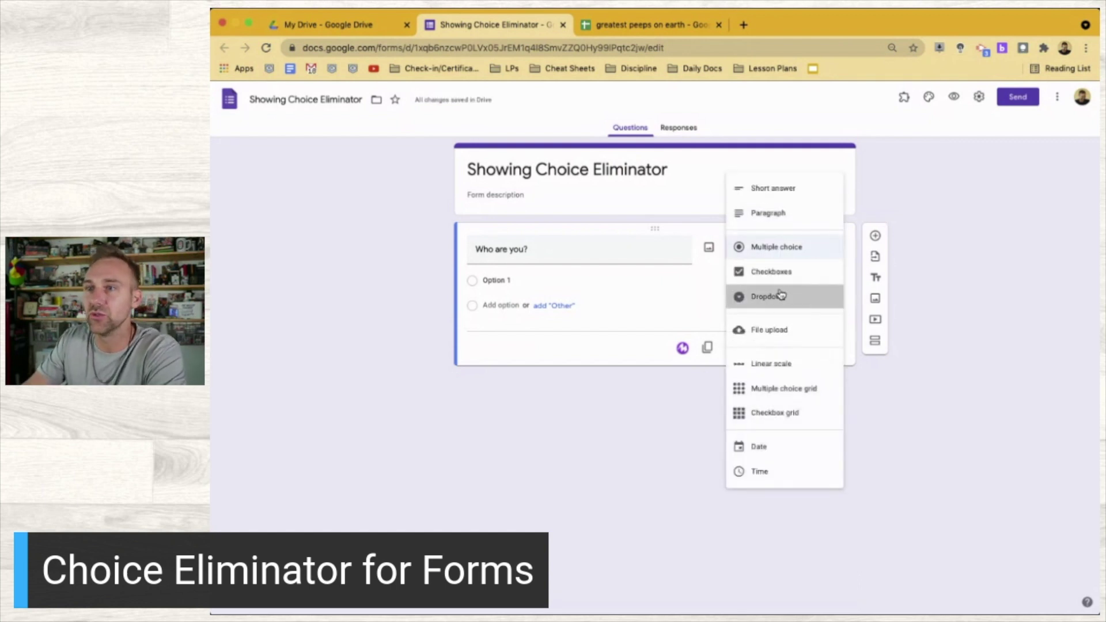
left_click(613, 27)
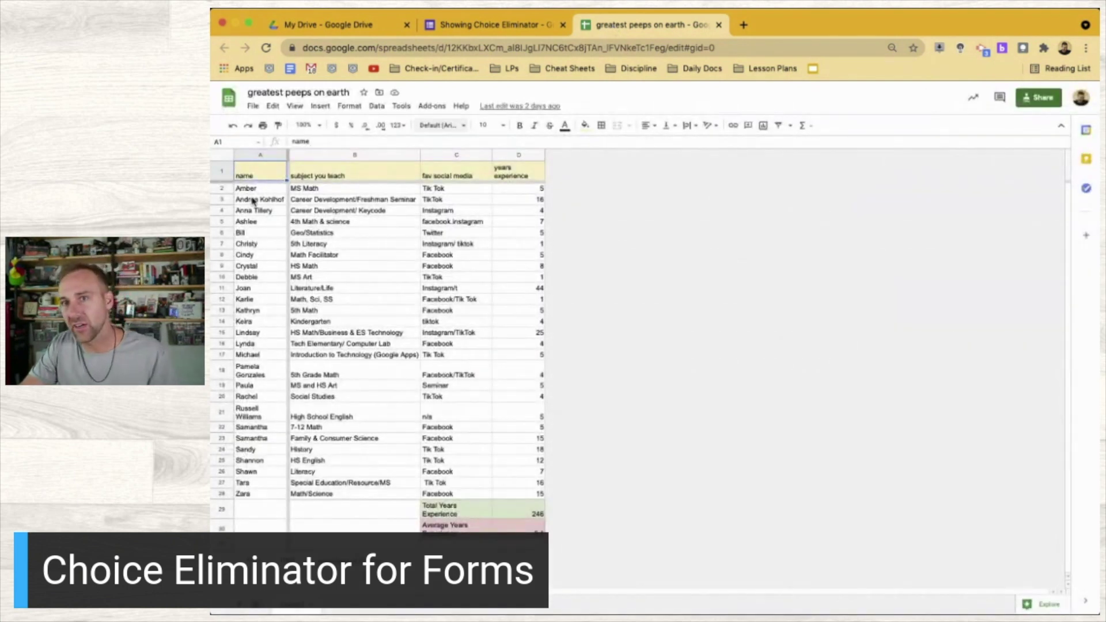
Copy the 27 names in A2:A28 of the greatest peeps on earth sheet, then close it
left_click(261, 190)
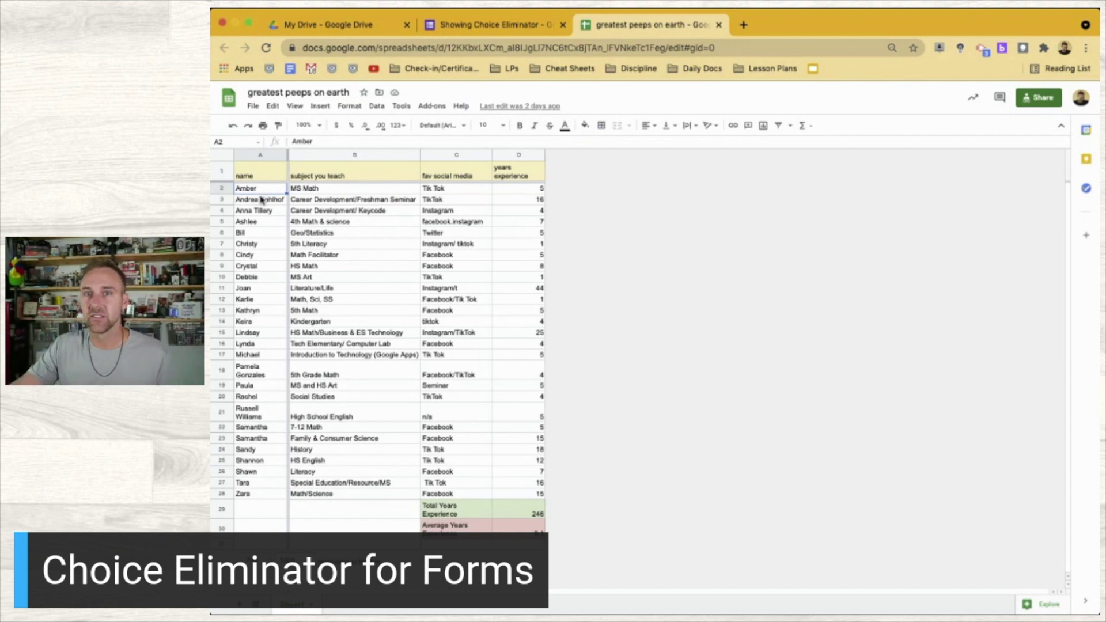
left_click(258, 496, "shift")
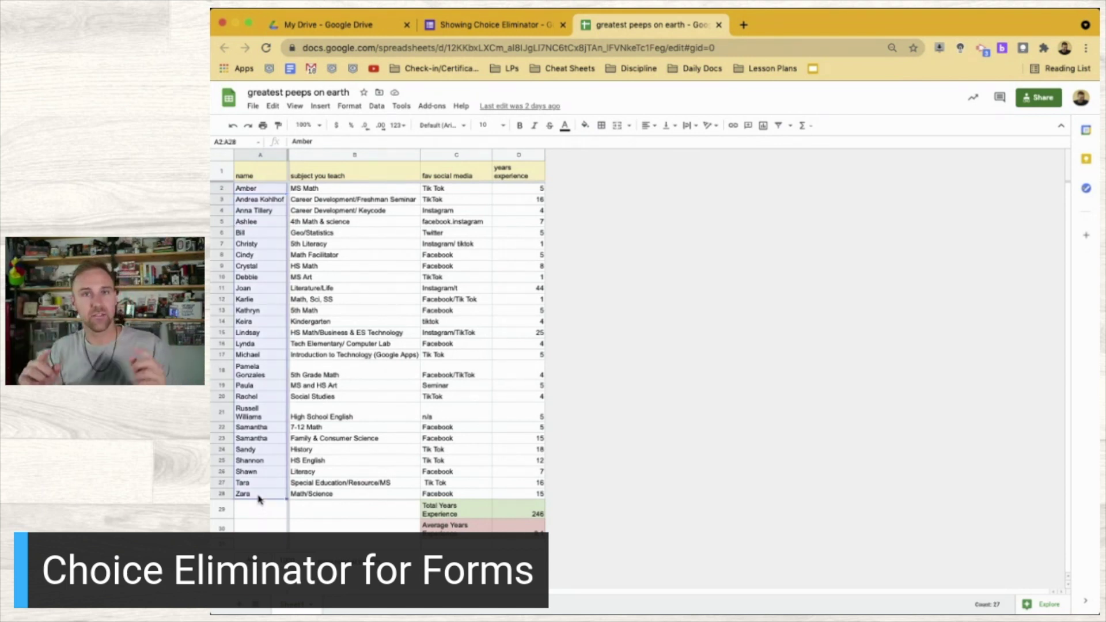
key("super+c")
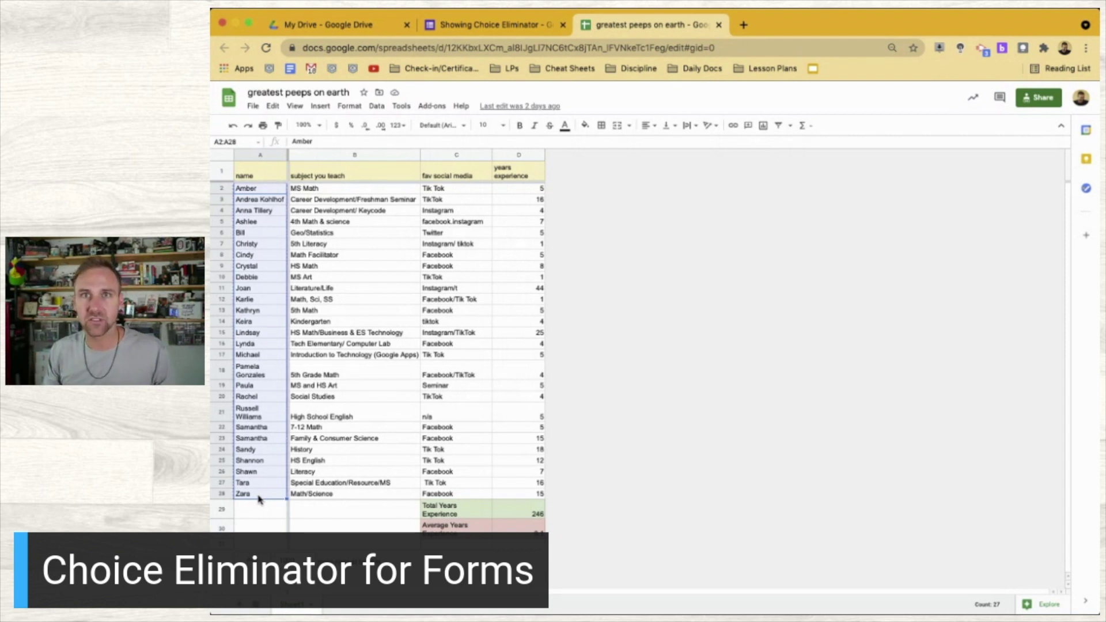
left_click(718, 25)
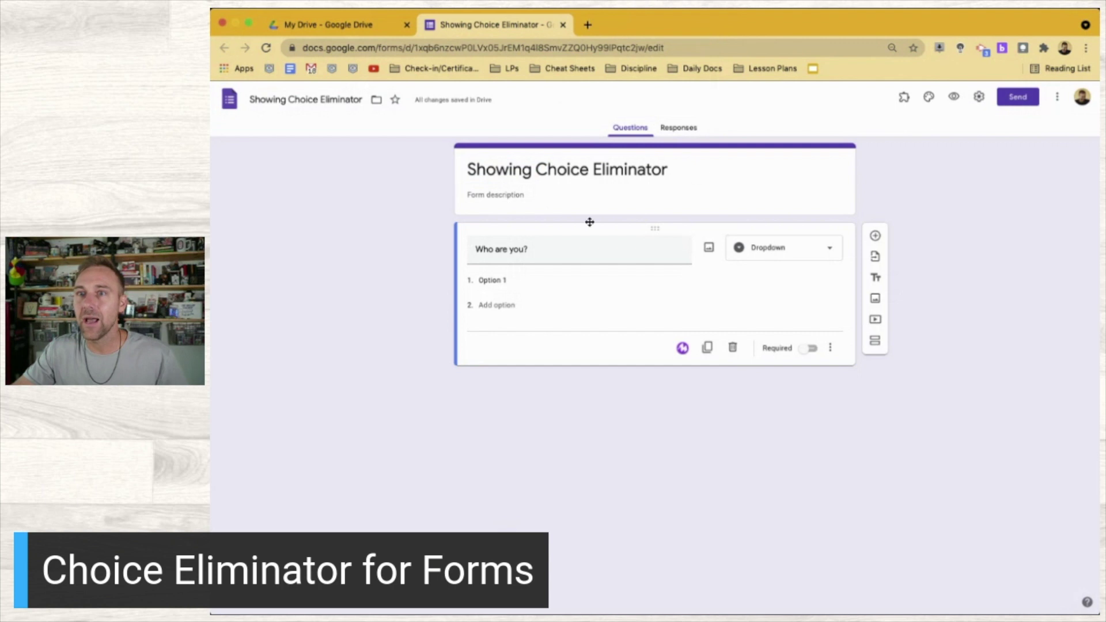
Paste the copied names over Option 1 as the 'Who are you?' dropdown choices
left_click(563, 284)
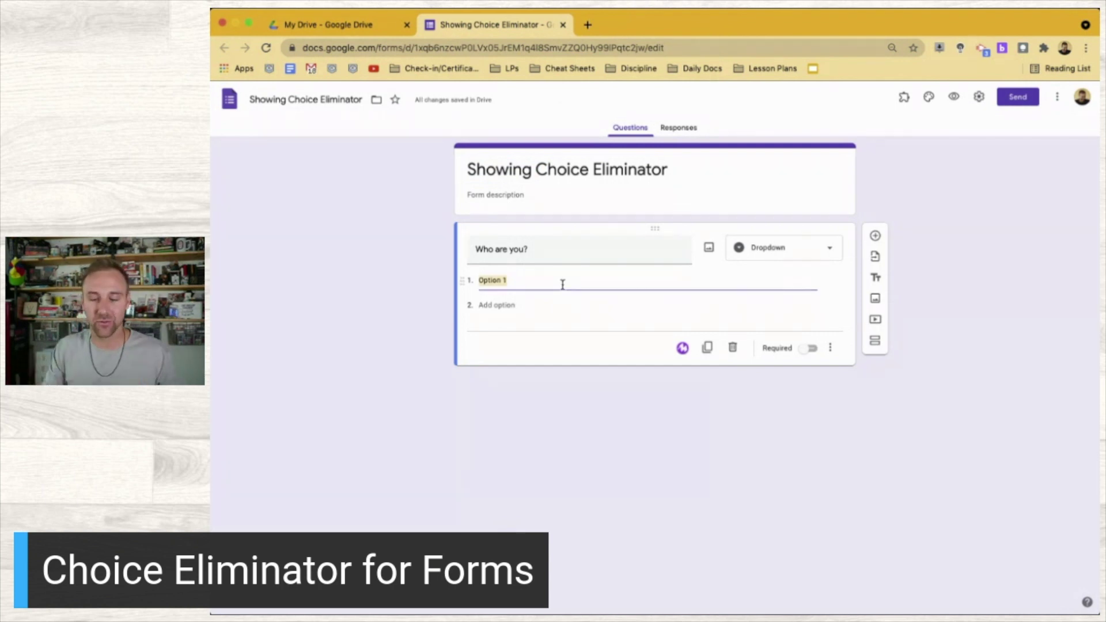
key("super+equal")
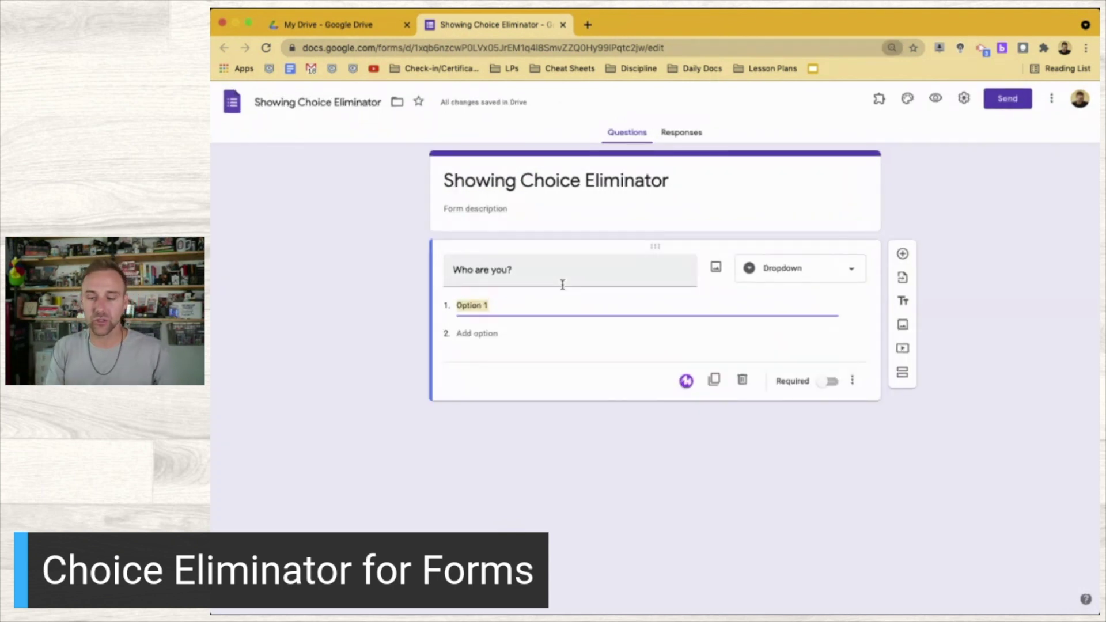
key("super+equal")
key("super+equal")
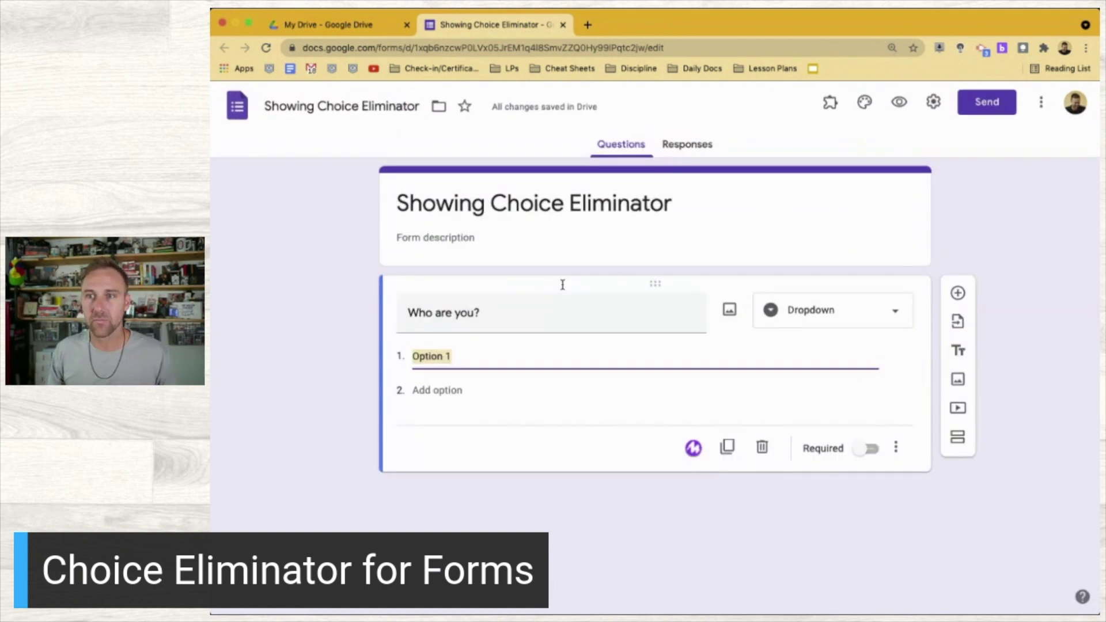
key("super+v")
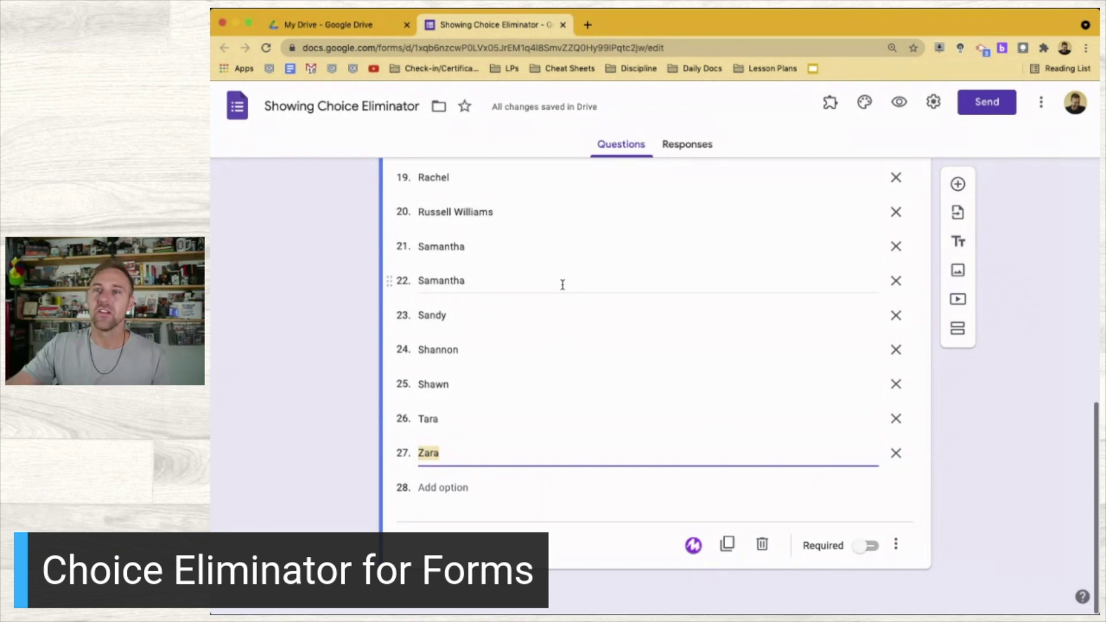
left_click(323, 311)
scroll(323, 311, "up", 15)
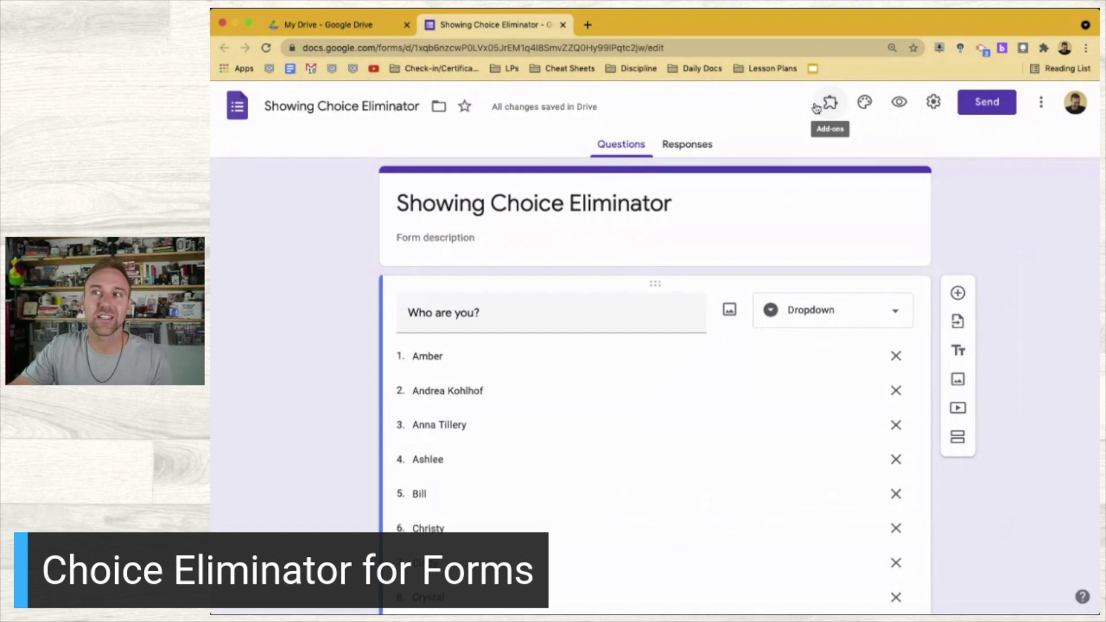
left_click(825, 107)
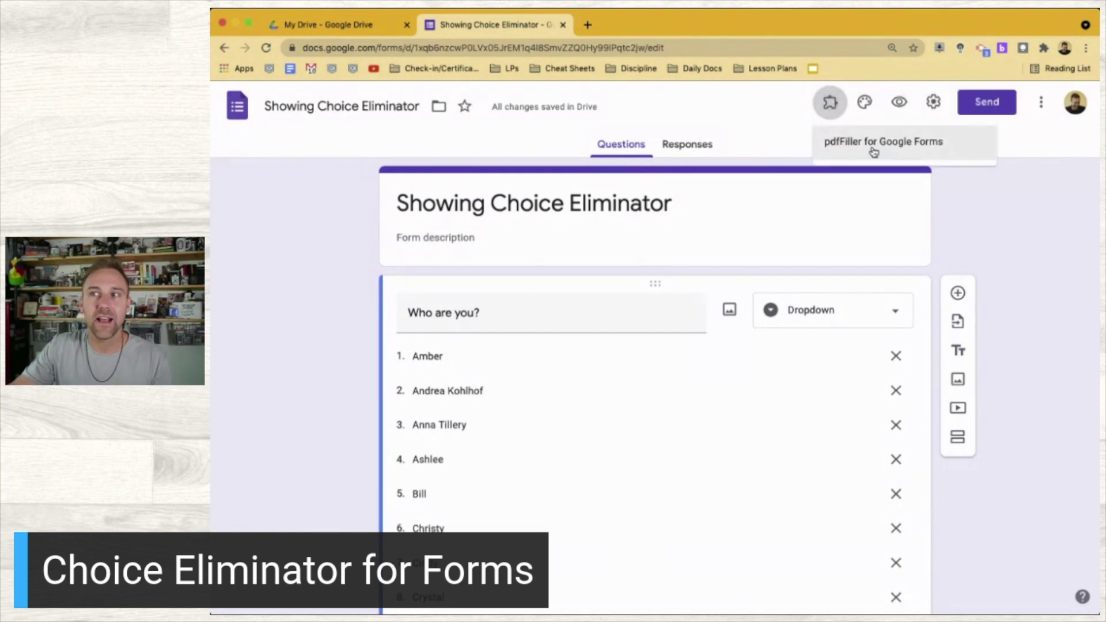
left_click(281, 402)
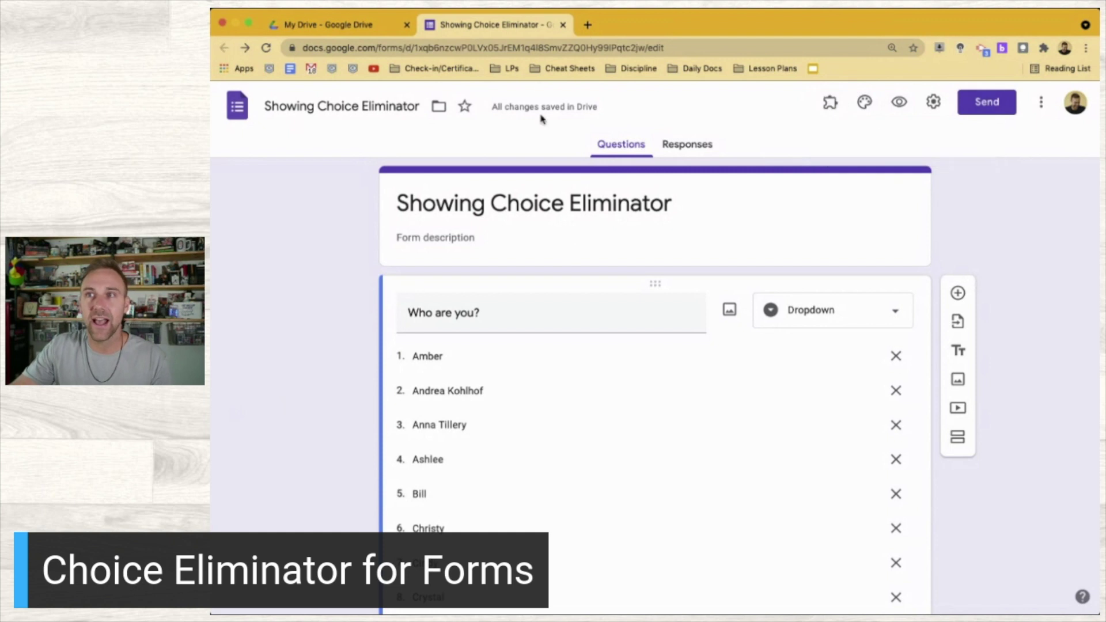
Search 'choice eliminator forms addon' in a new tab and open the Choice Eliminator 2 Marketplace listing
left_click(588, 24)
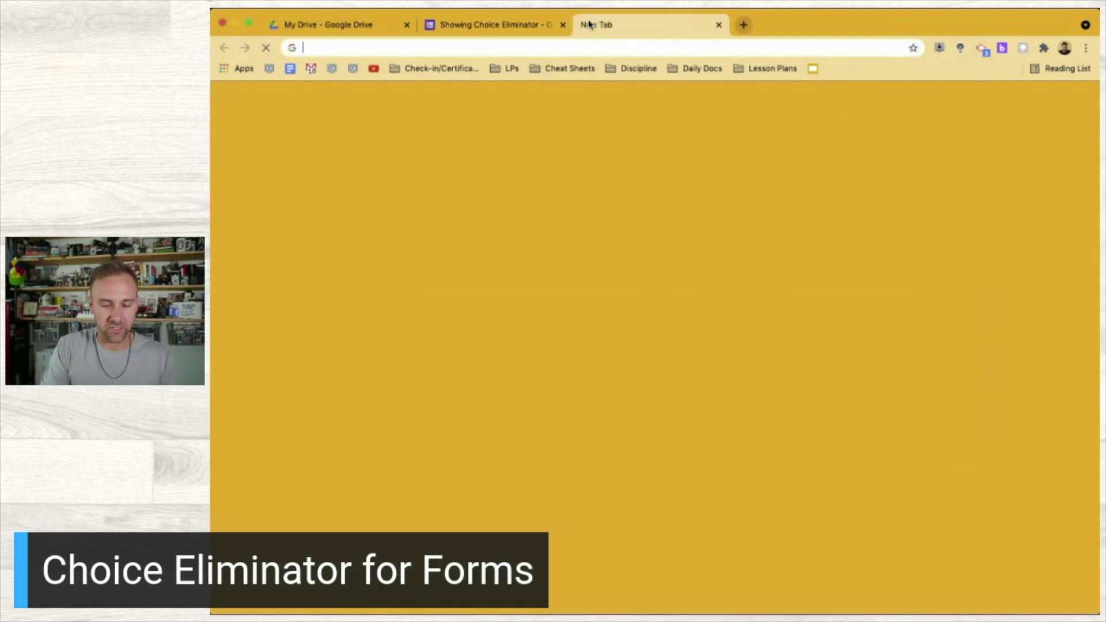
type("choice elimin")
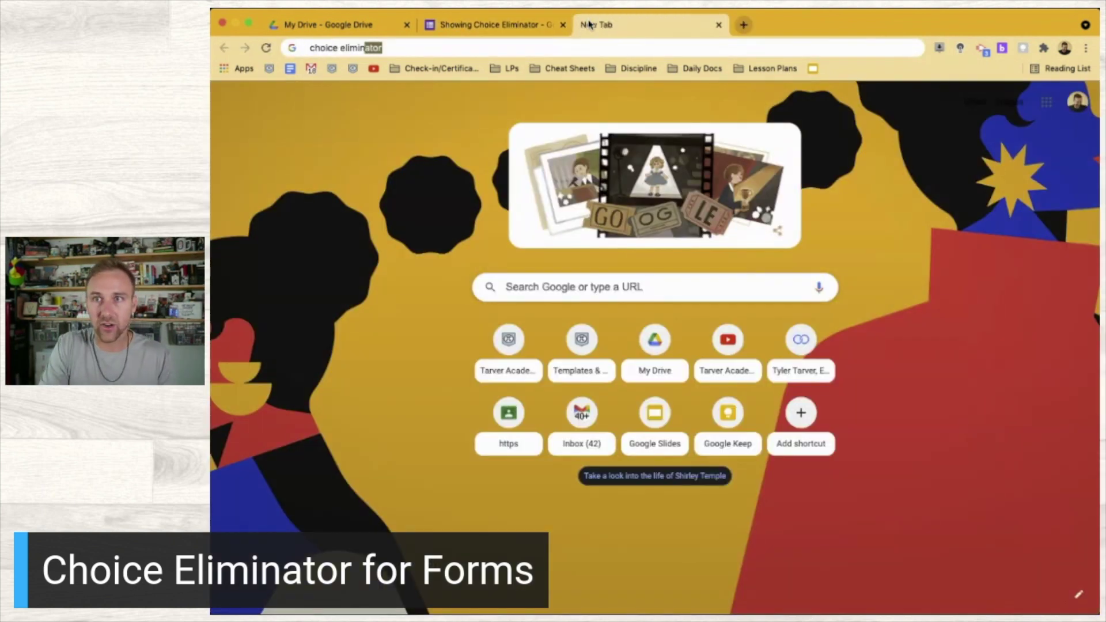
type("ator forms addon")
key("Return")
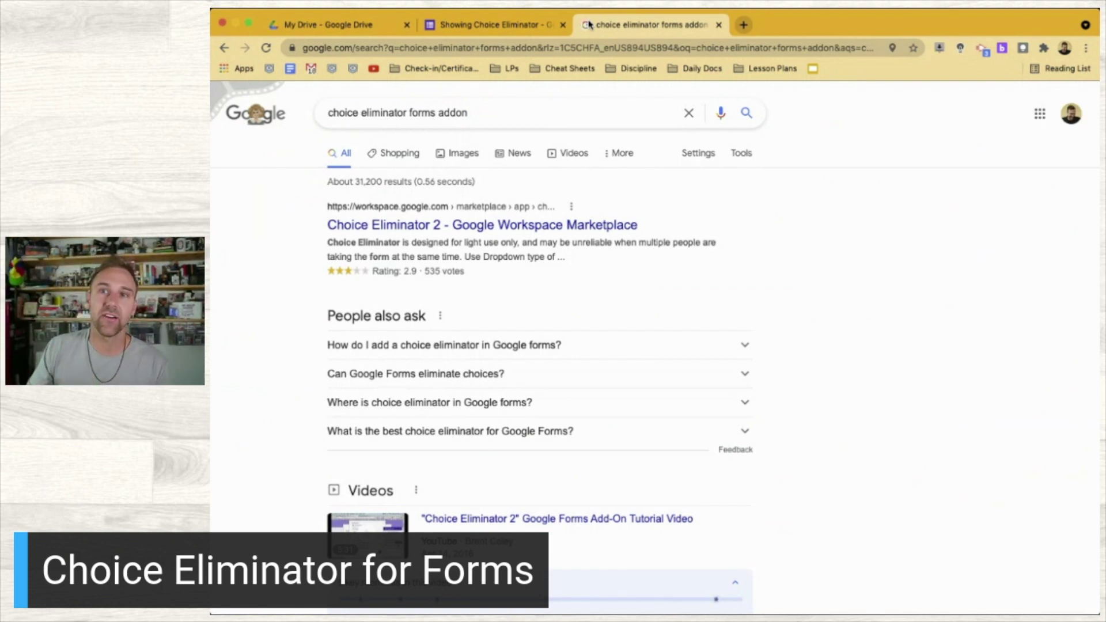
left_click(452, 224)
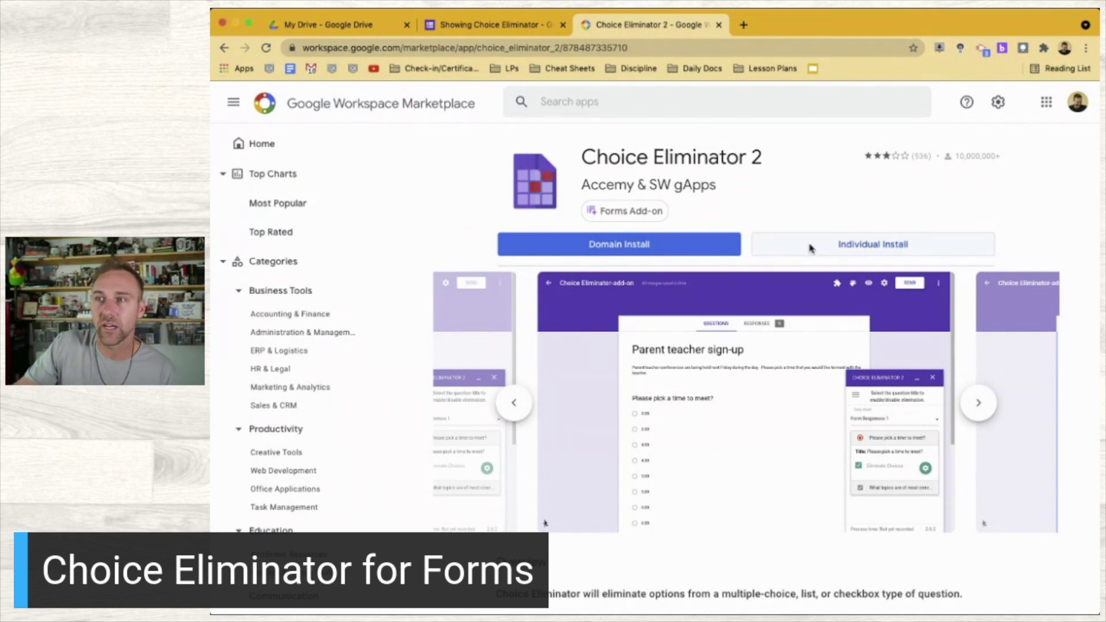
Install Choice Eliminator 2 for your account only, grant permission, and close the Marketplace tab
left_click(811, 249)
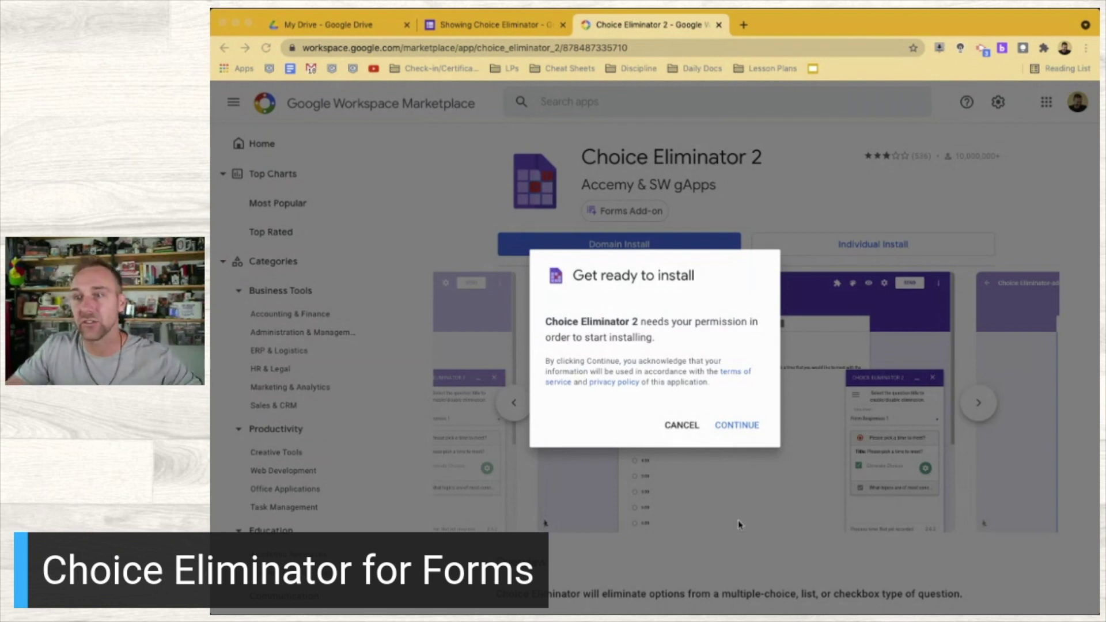
left_click(737, 424)
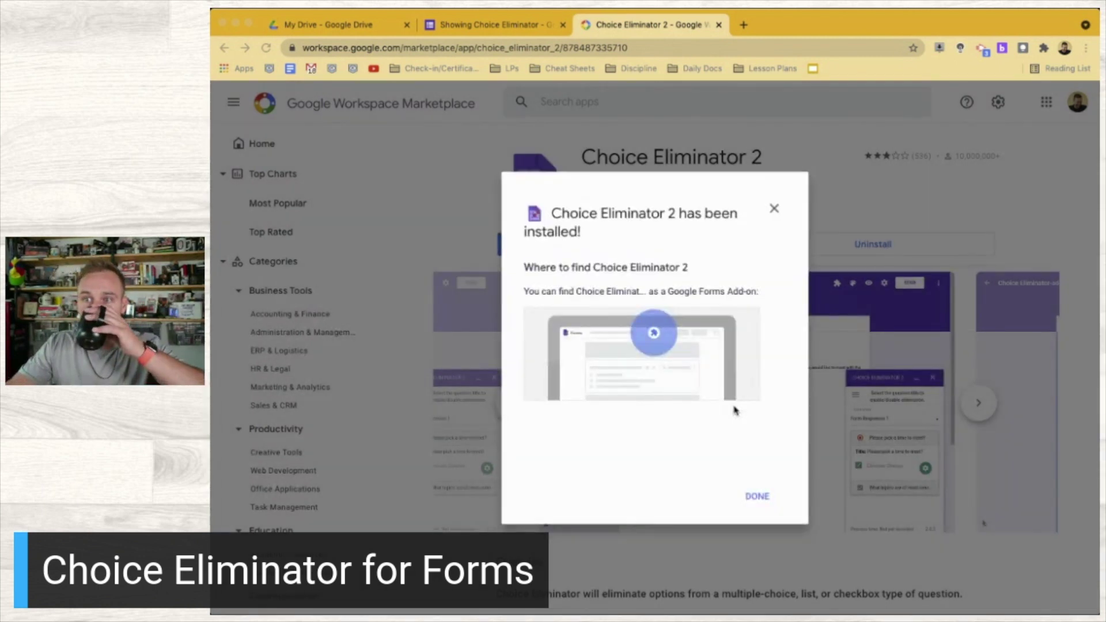
left_click(757, 496)
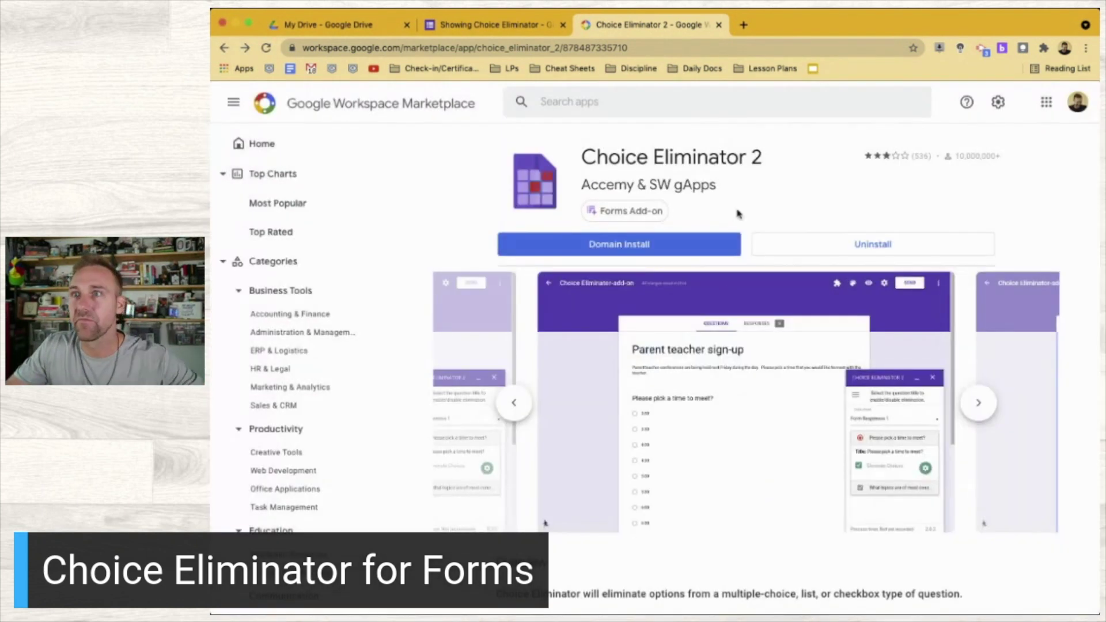
left_click(718, 24)
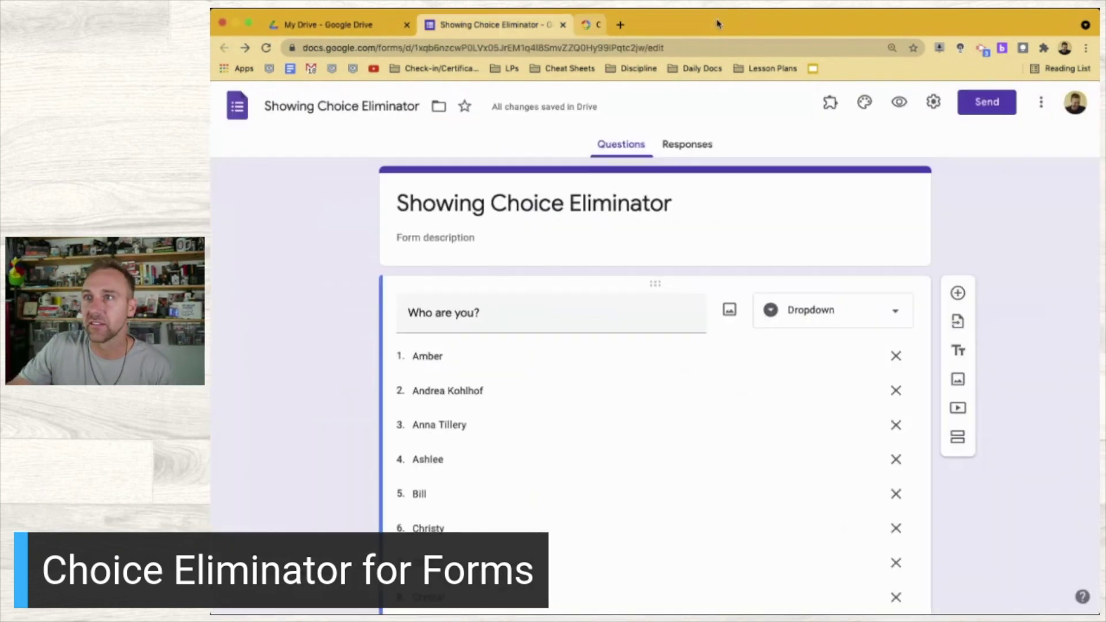
Reload the Showing Choice Eliminator form so the new add-on becomes available
left_click(831, 102)
left_click(834, 104)
left_click(265, 48)
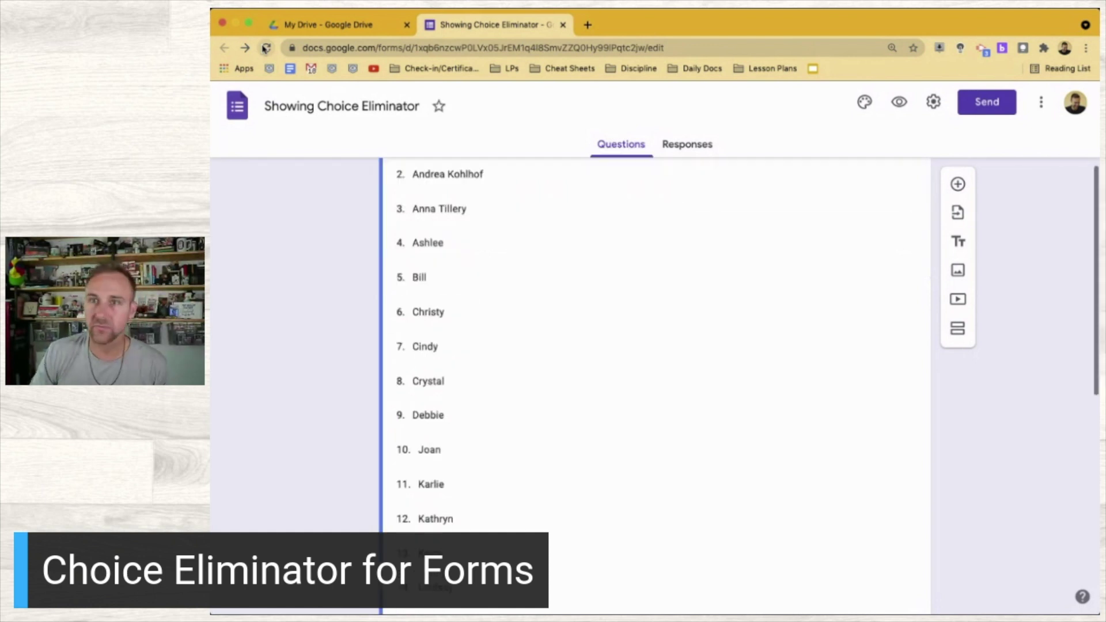
left_click(558, 278)
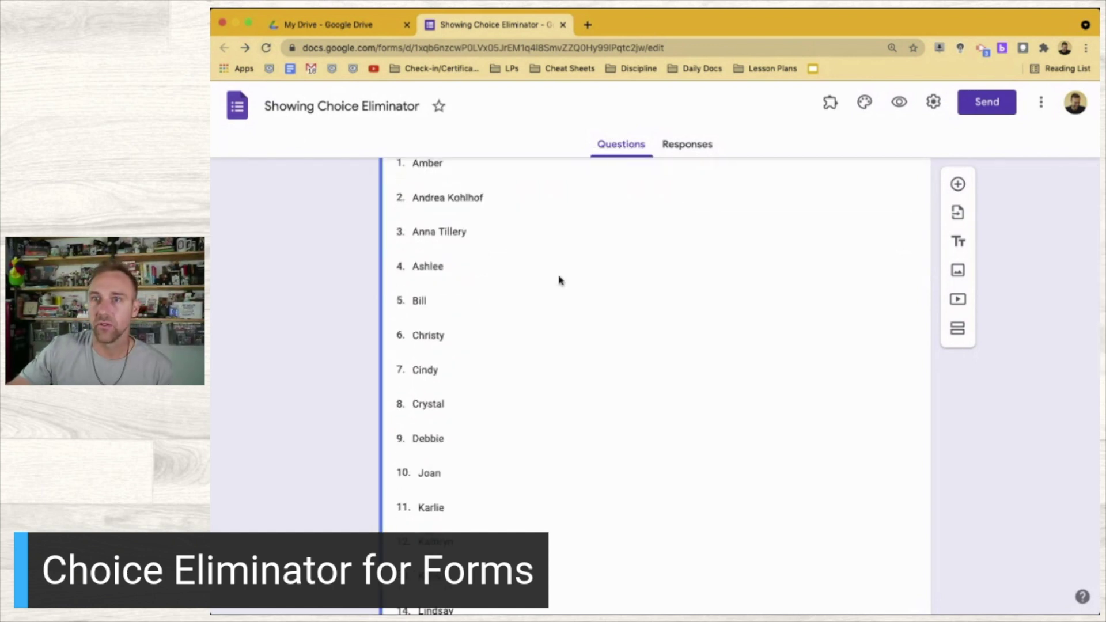
scroll(558, 279, "up", 3)
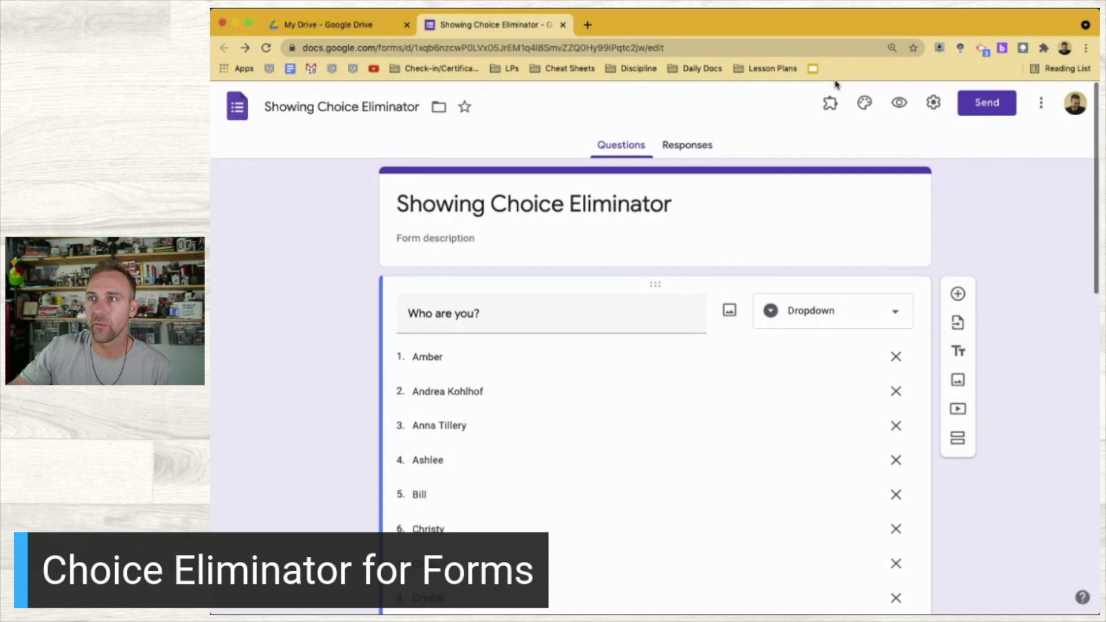
Launch Choice Eliminator 2's Configure panel from the form's add-ons list
left_click(830, 105)
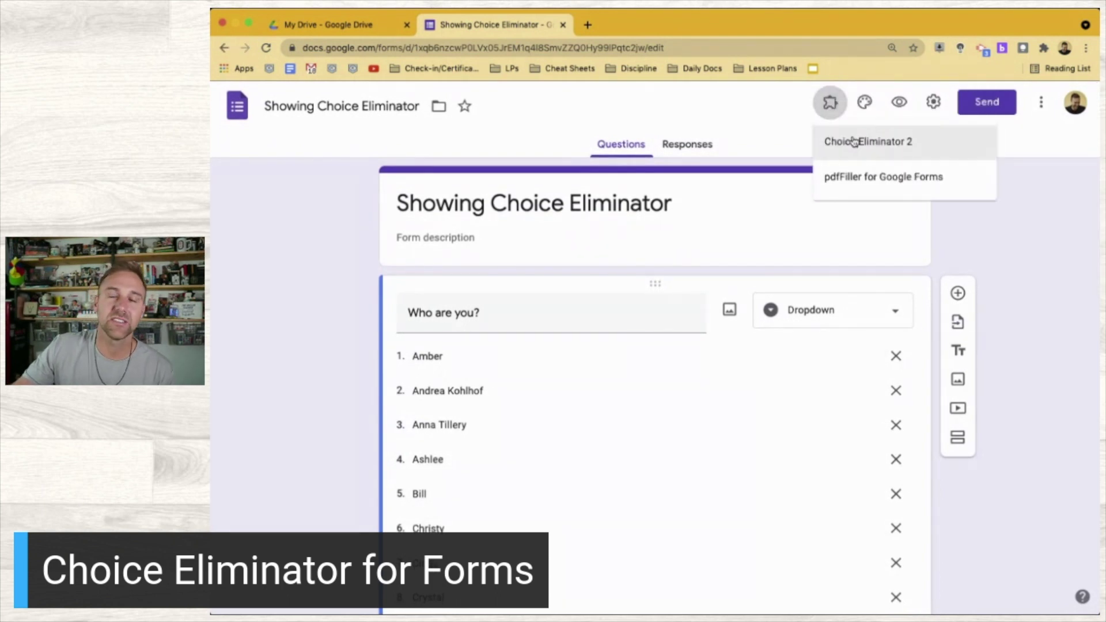
left_click(854, 141)
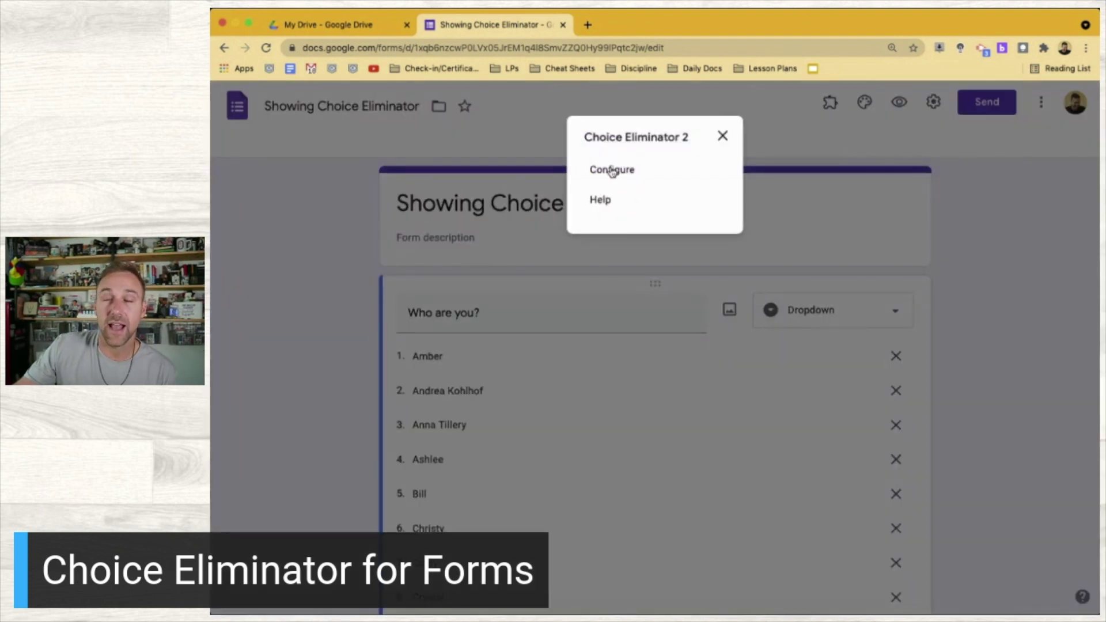
left_click(611, 170)
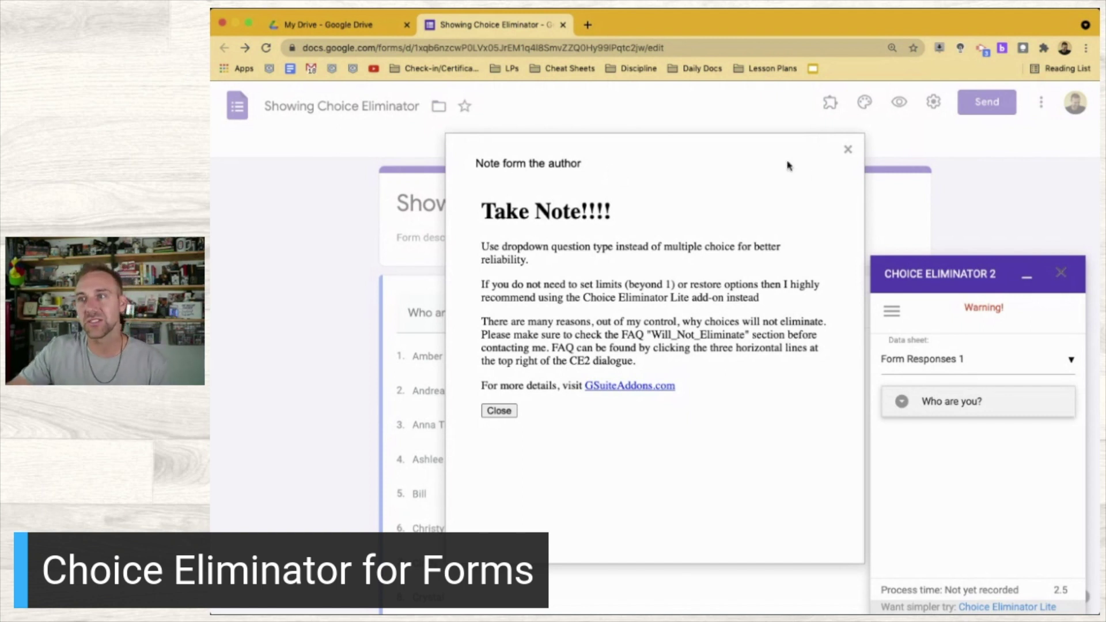
Close the author's 'Take Note!!!!' notice, keeping the Choice Eliminator 2 sidebar open
left_click(847, 150)
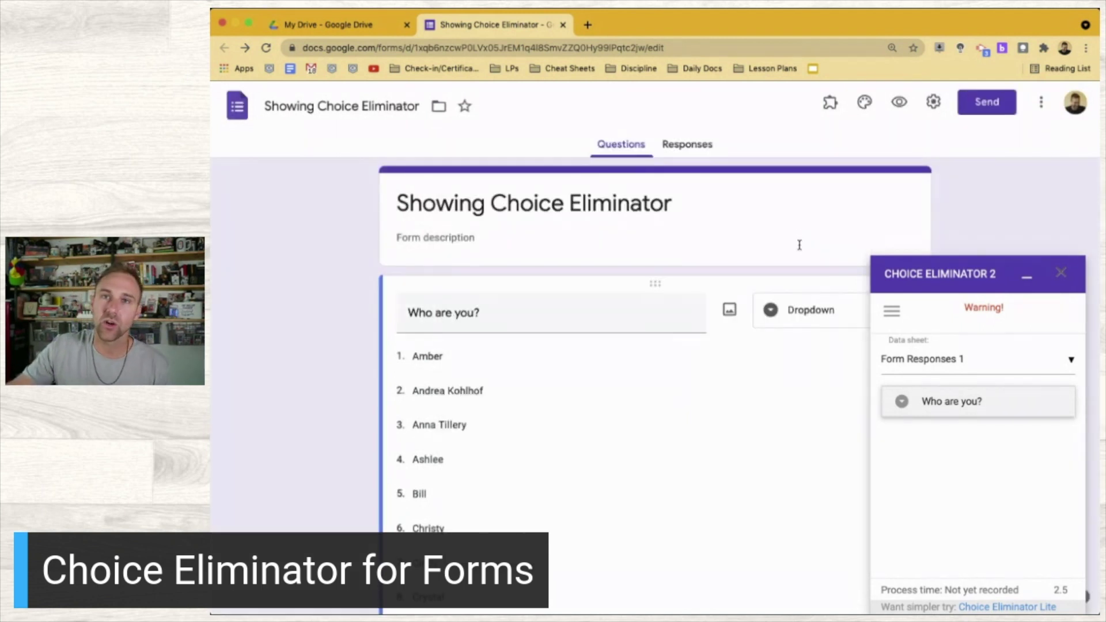
scroll(670, 315, "down", 2)
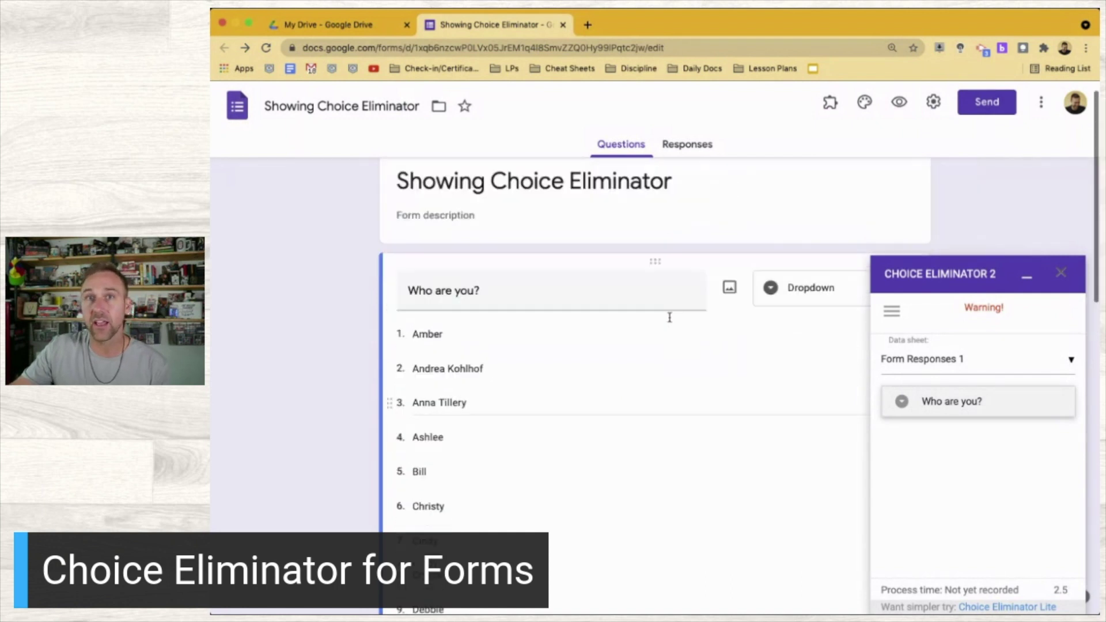
scroll(670, 318, "up", 2)
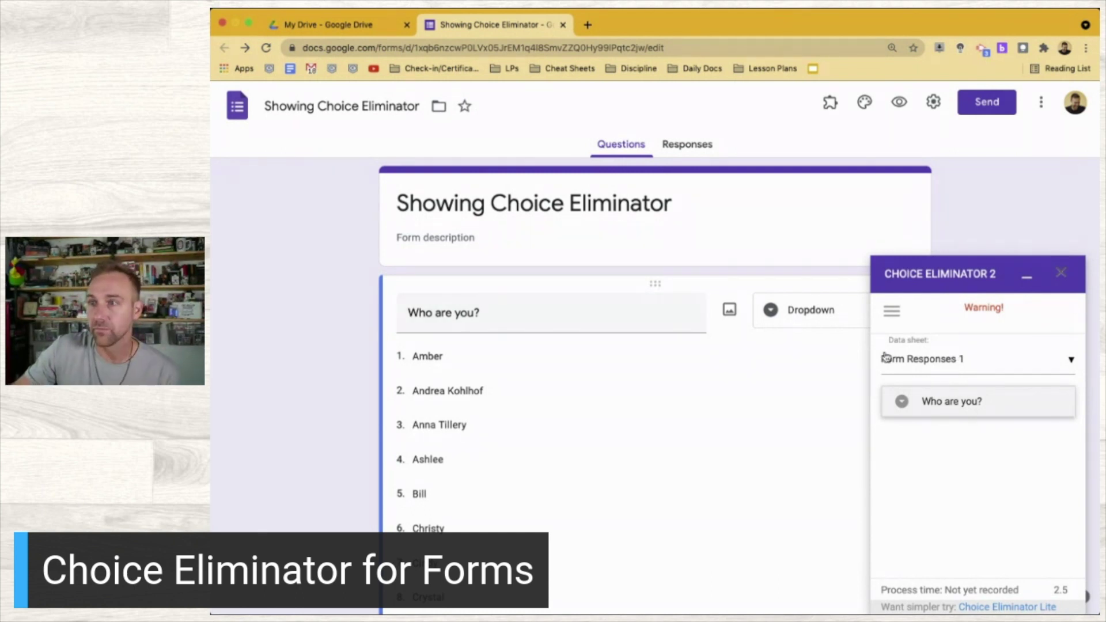
Choose Form Responses 1 as the data sheet and tick Eliminate Choices for 'Who are you?'
left_click(945, 361)
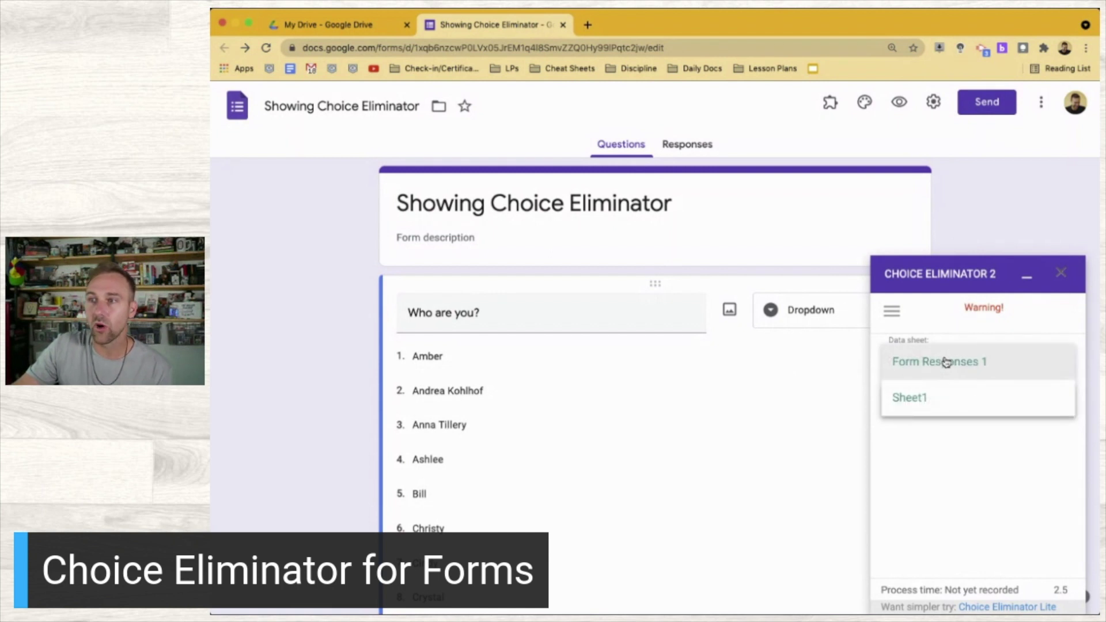
left_click(945, 362)
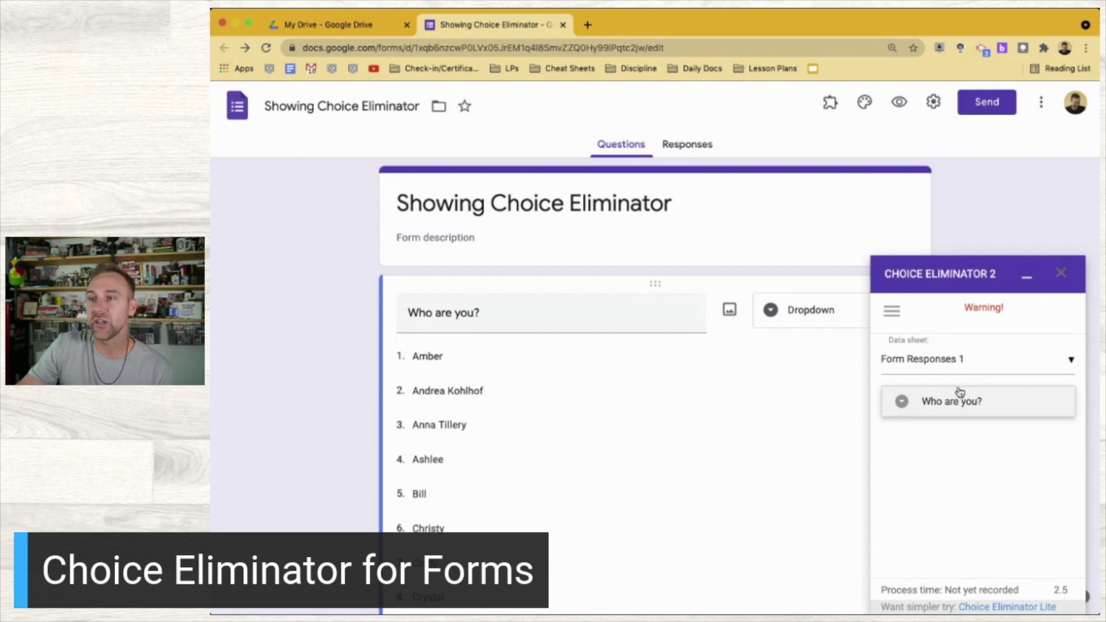
left_click(949, 410)
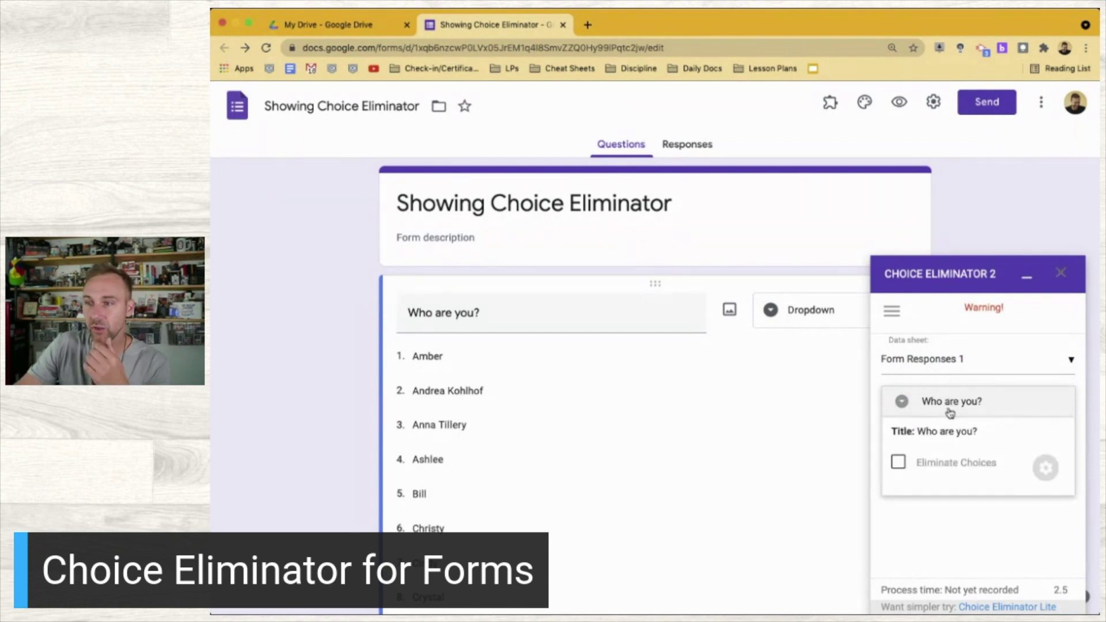
left_click(899, 462)
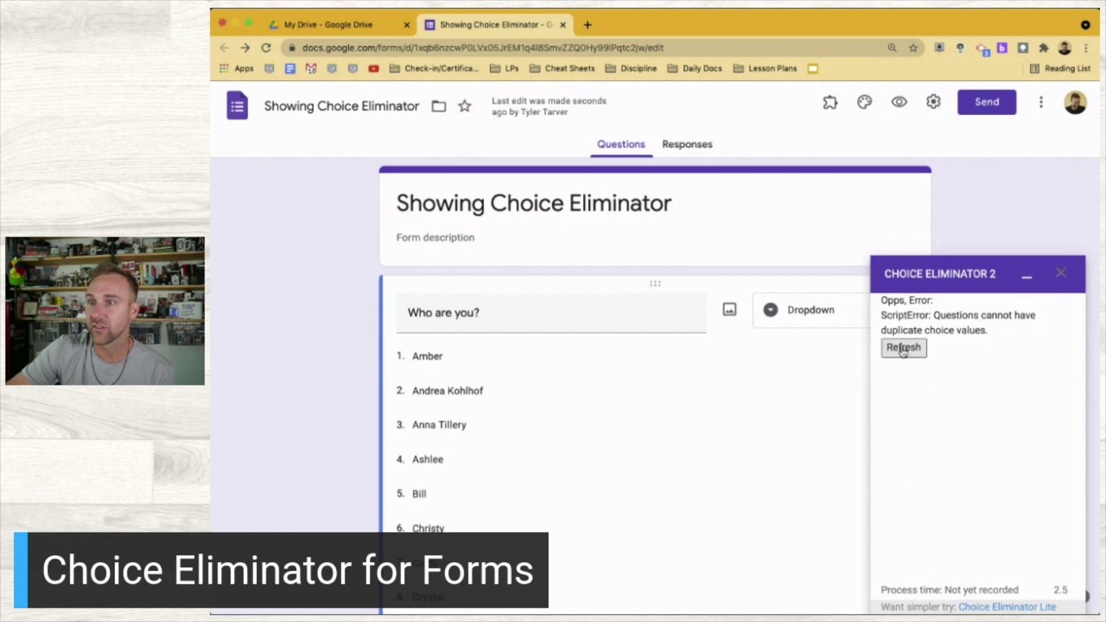
Rename duplicate option 22 to a new unique student name, refresh Choice Eliminator, and expand 'Who are you?'
double_click(541, 472)
scroll(541, 475, "down", 4)
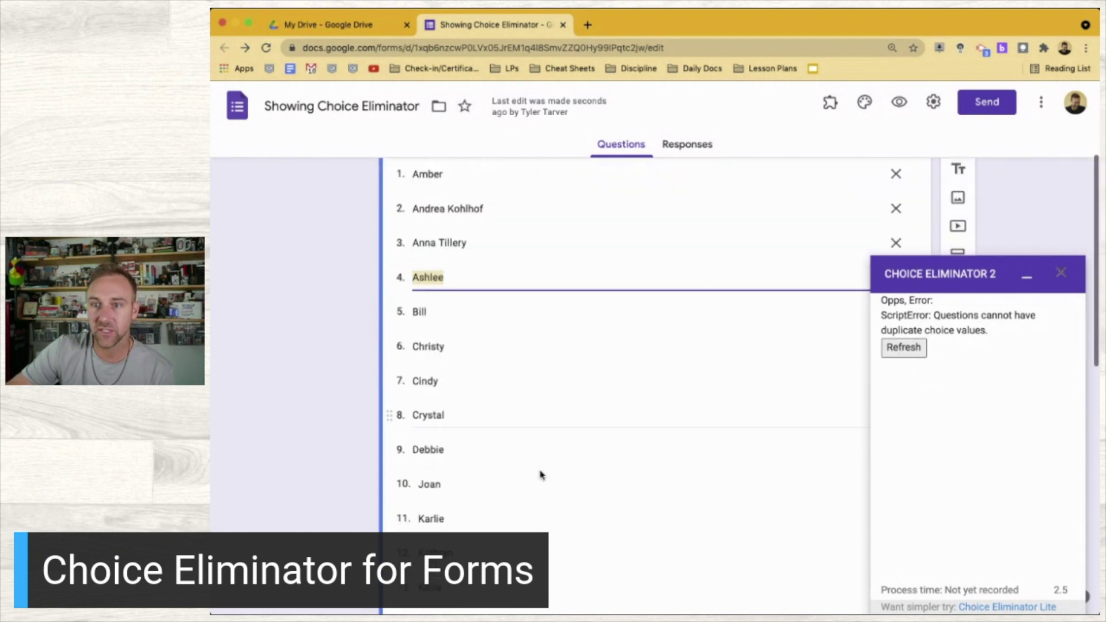
scroll(541, 475, "down", 6)
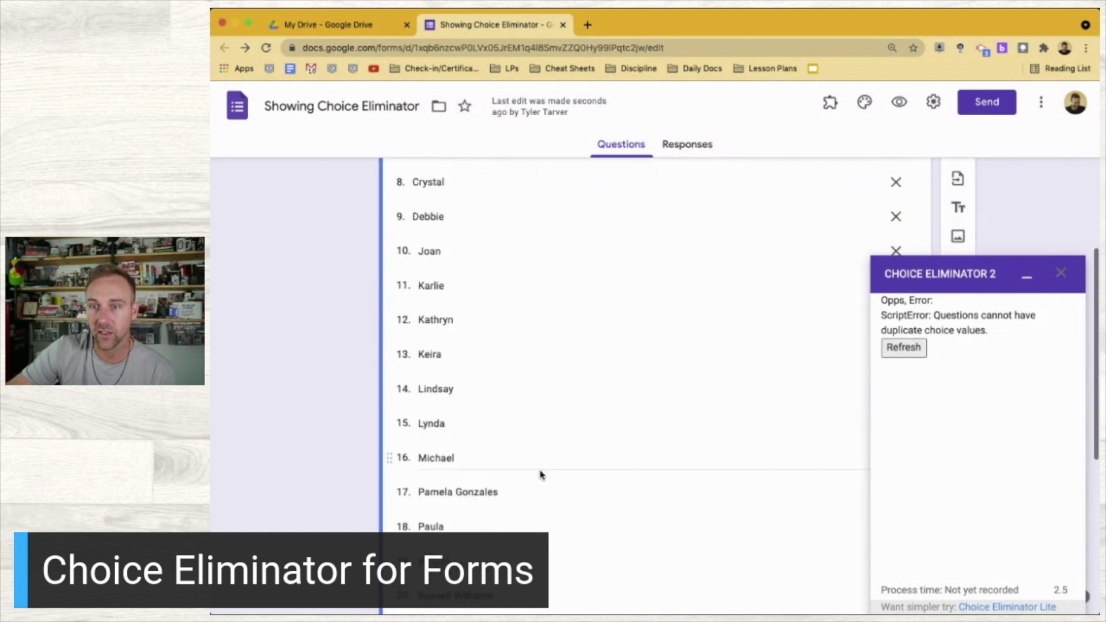
scroll(540, 470, "down", 2)
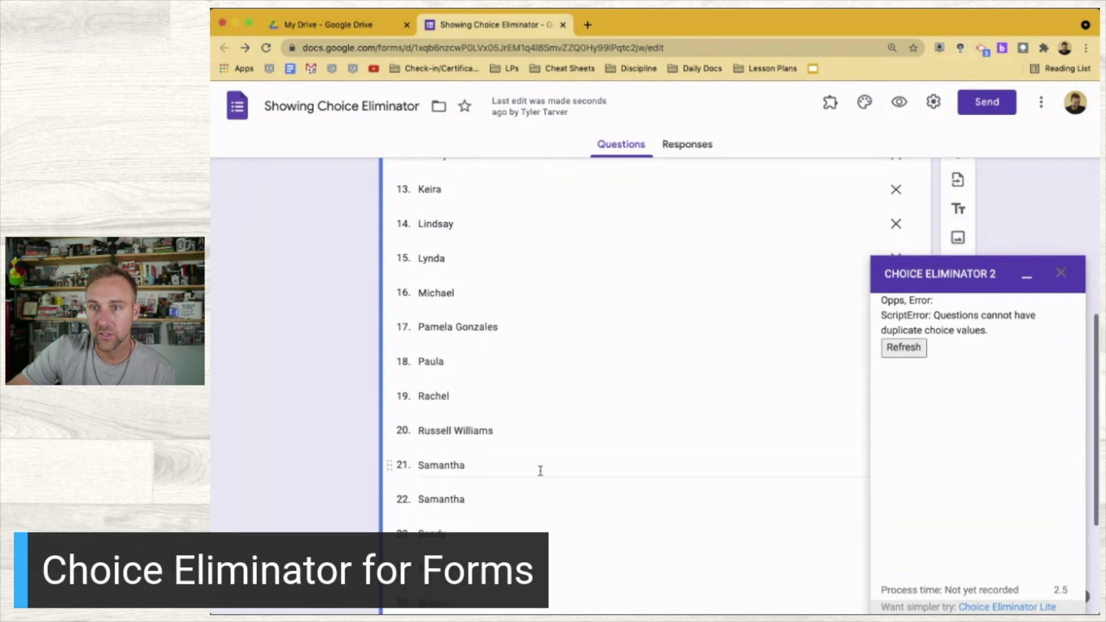
scroll(540, 470, "down", 2)
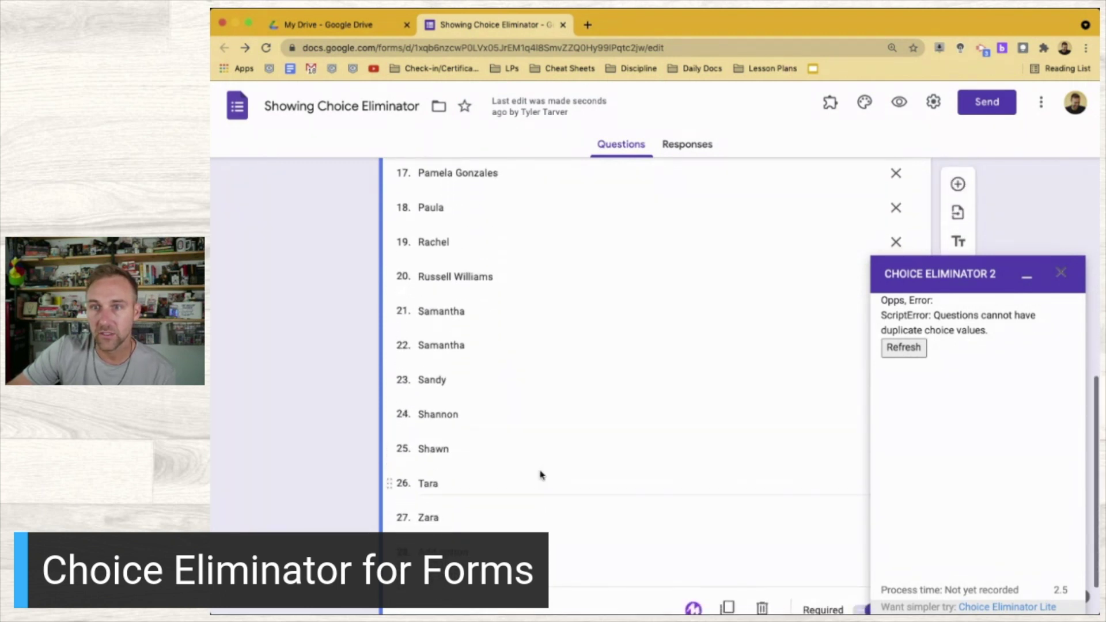
left_click(548, 340)
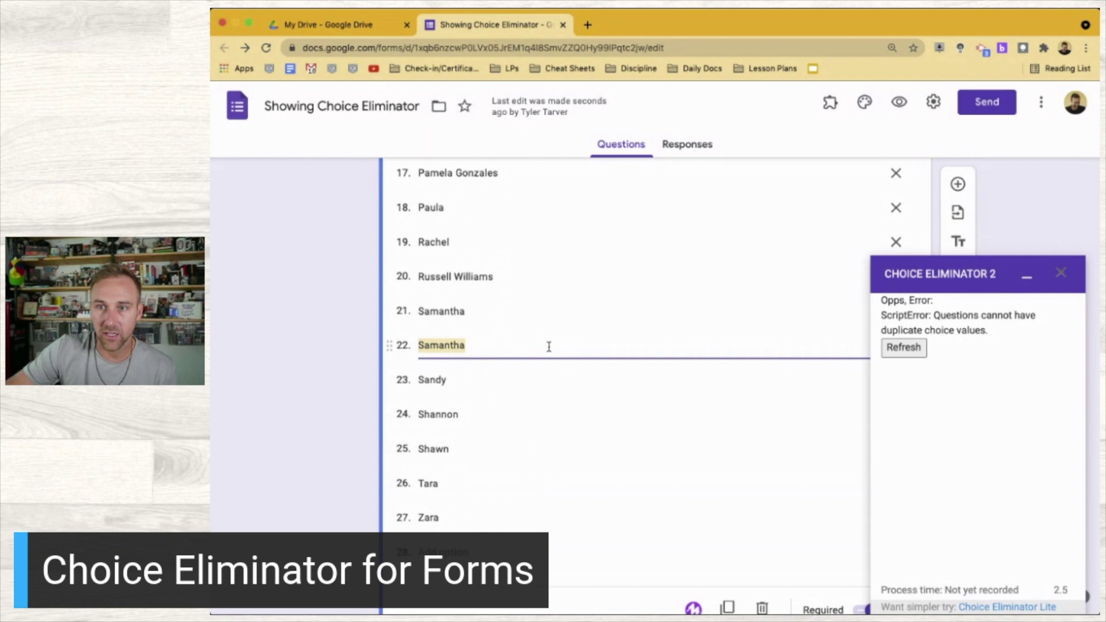
type("Sammy")
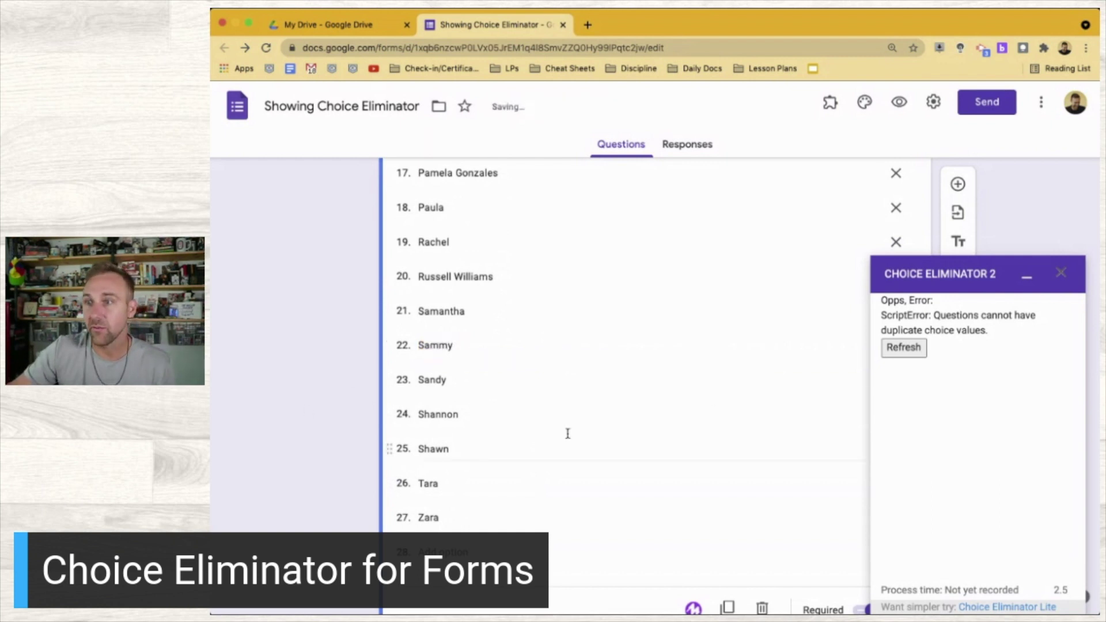
left_click(904, 348)
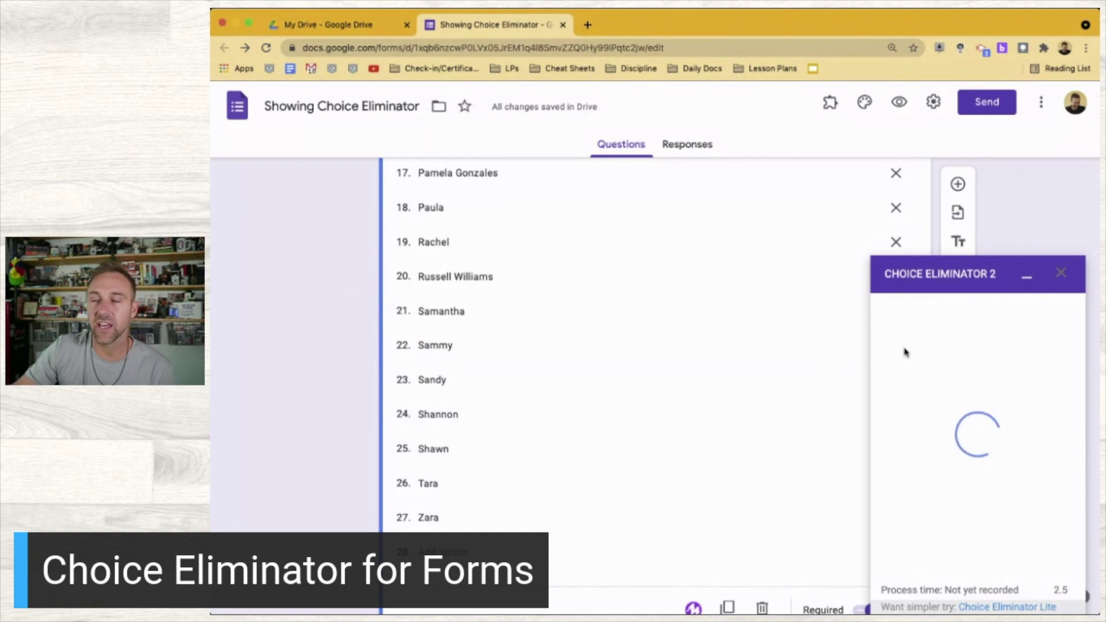
left_click(932, 405)
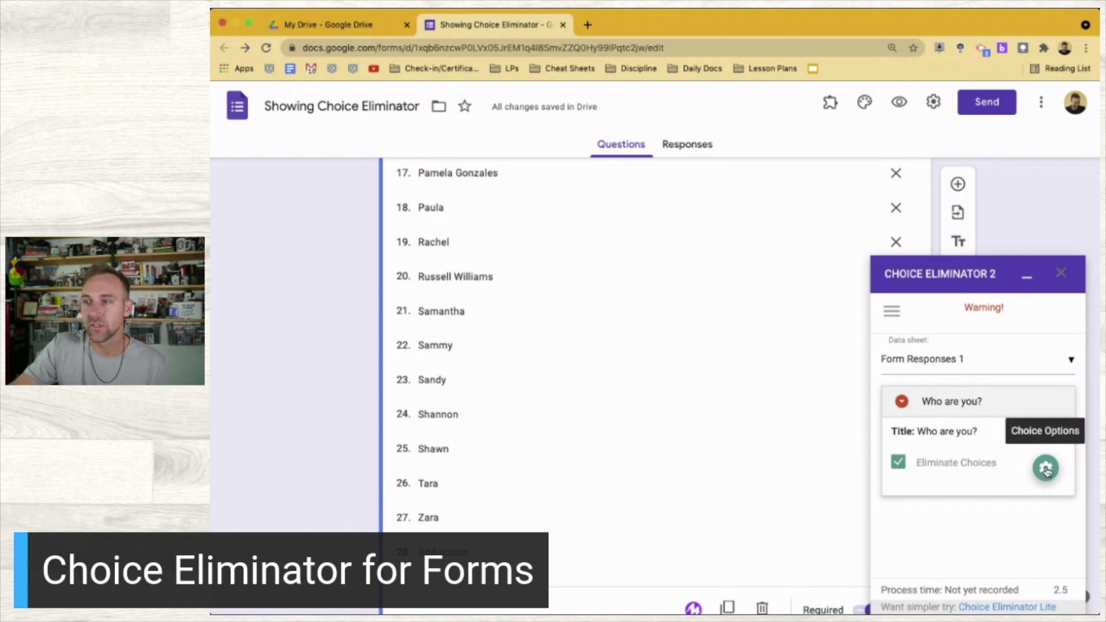
Raise one student choice's limit from 1 to 5 in Choice Options, re-sync the questions, and close it
left_click(1047, 471)
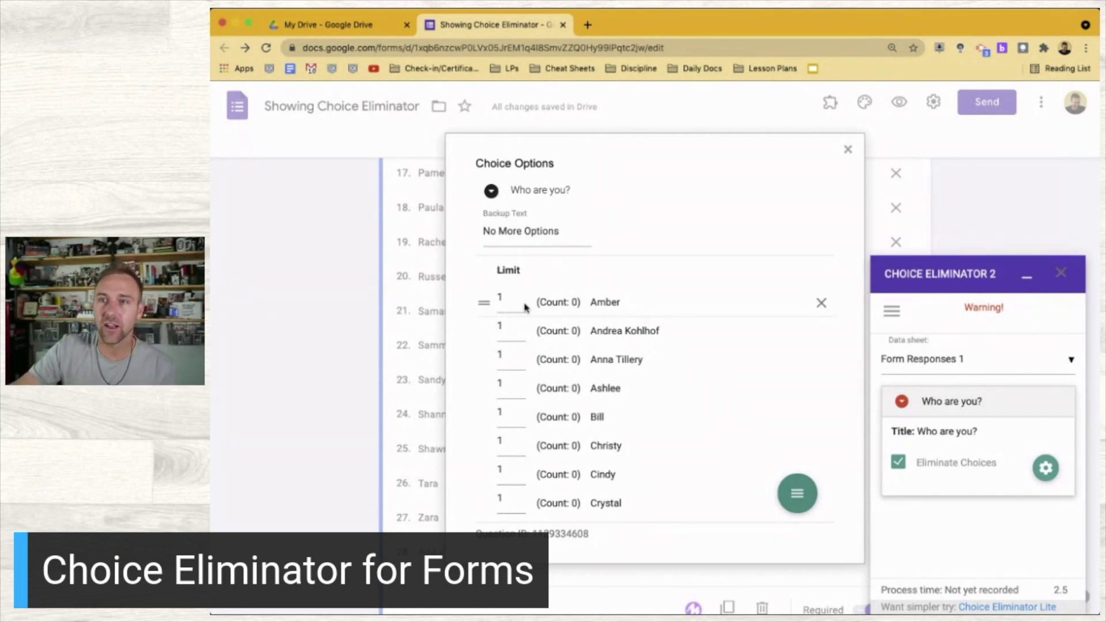
left_click(501, 299)
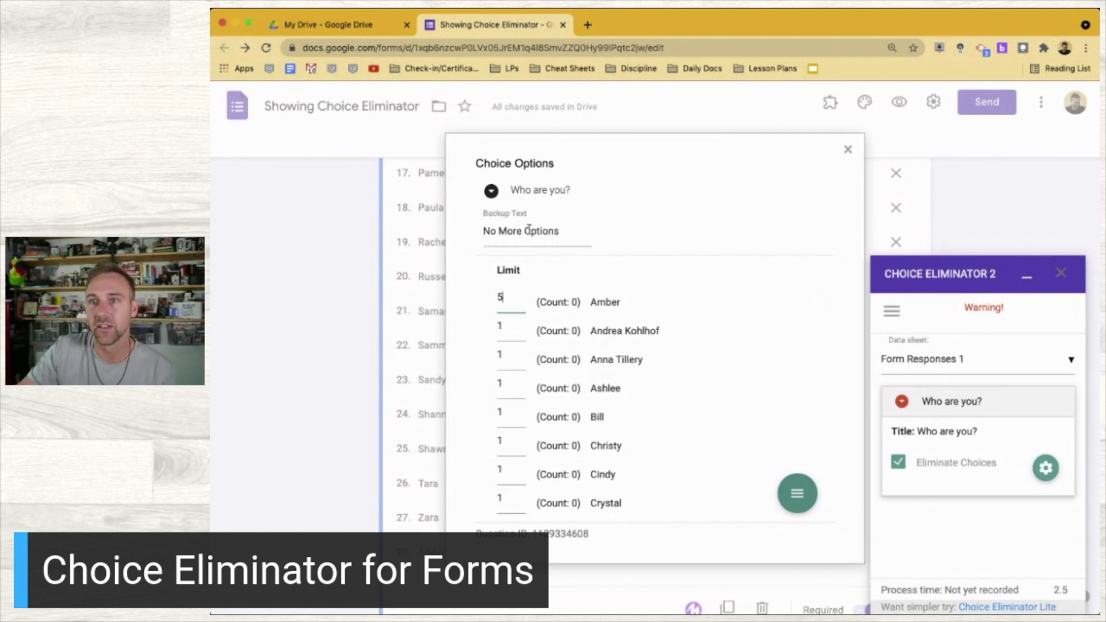
scroll(519, 329, "down", 3)
scroll(518, 331, "up", 3)
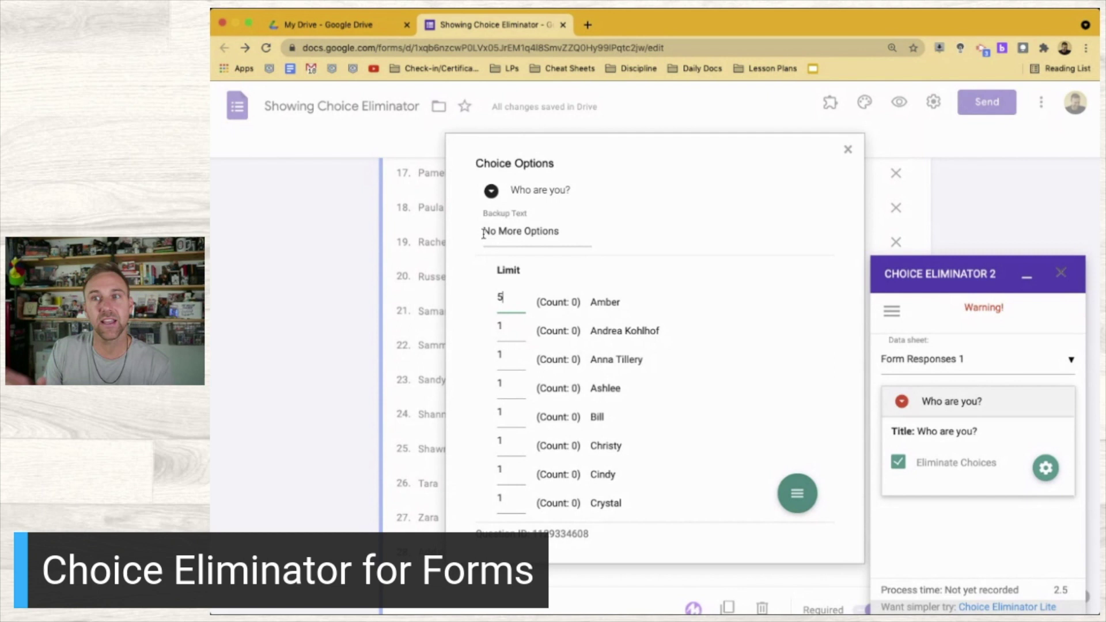
scroll(597, 397, "down", 15)
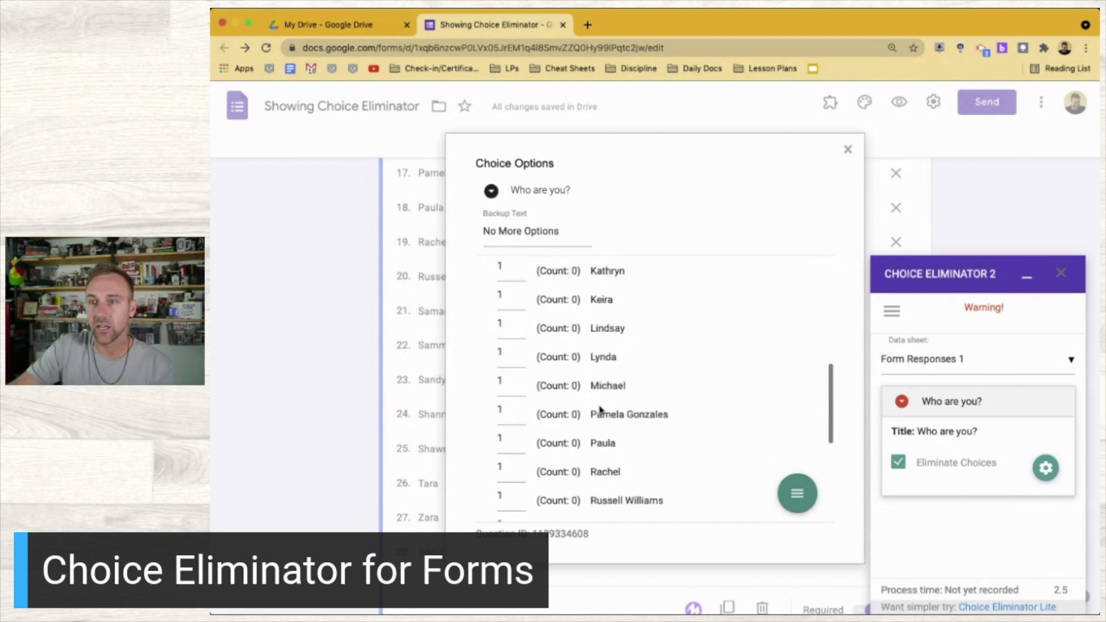
scroll(599, 410, "up", 15)
scroll(558, 390, "down", 2)
scroll(560, 391, "up", 2)
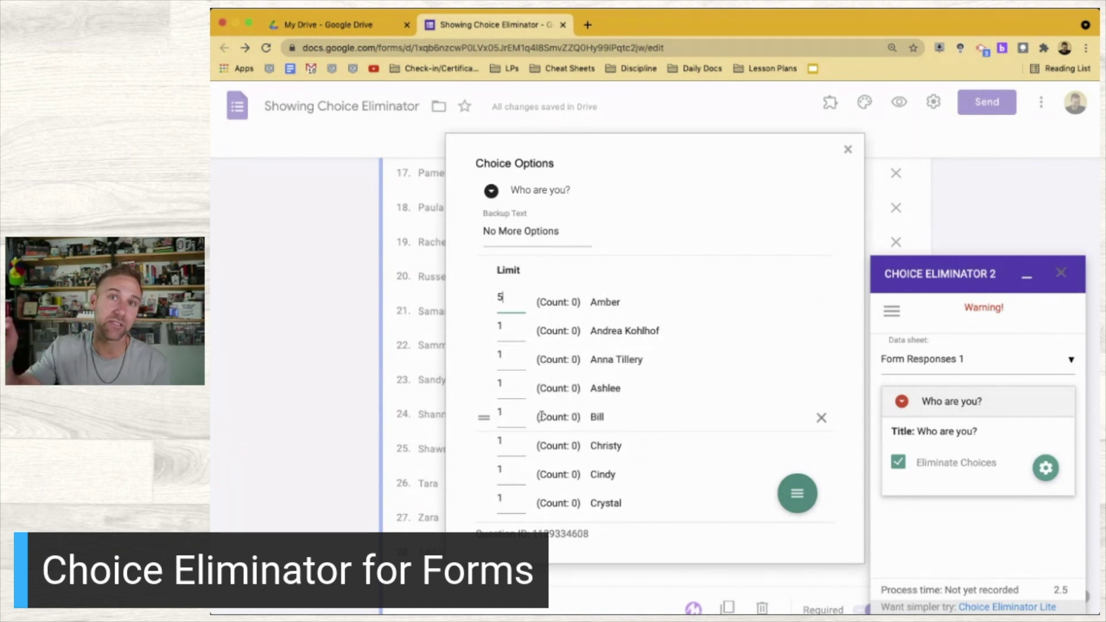
scroll(542, 415, "down", 15)
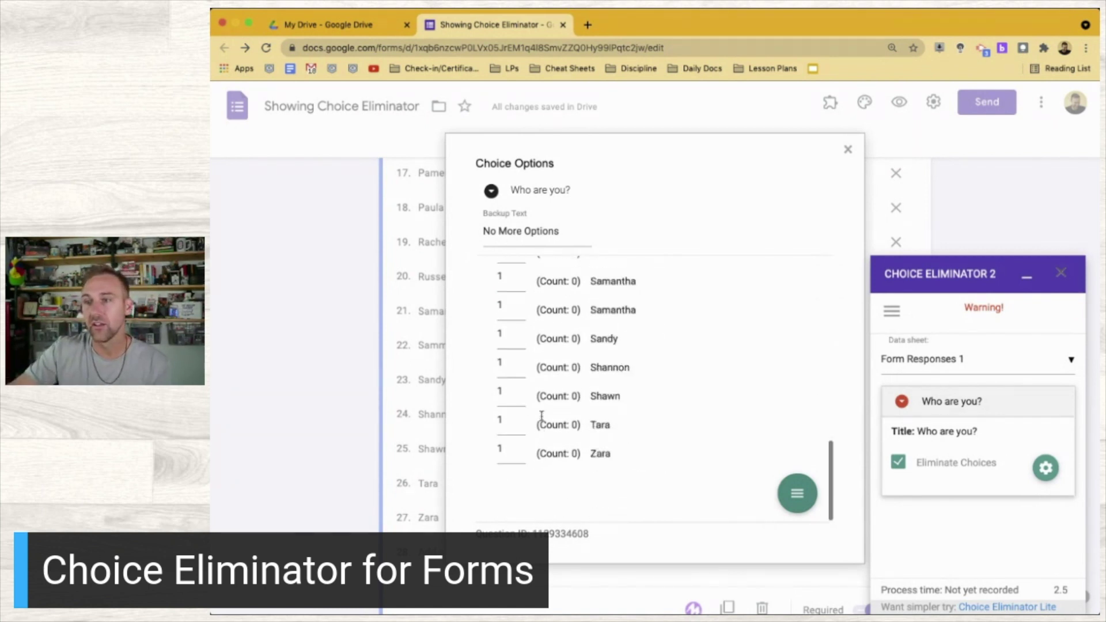
scroll(541, 415, "up", 15)
mouse_move(797, 500)
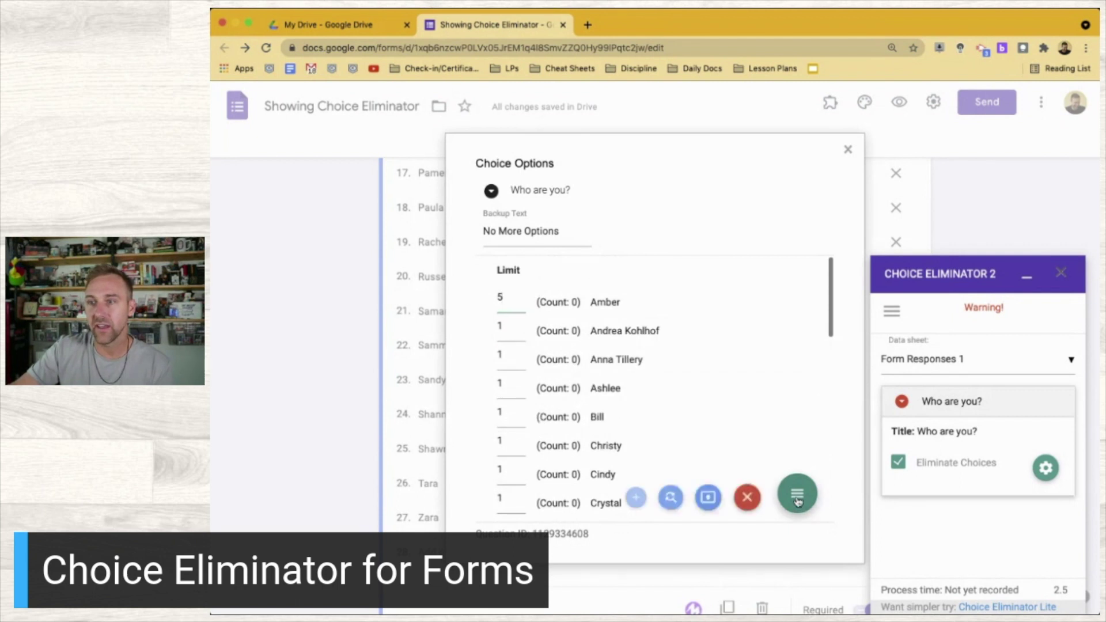
left_click(667, 499)
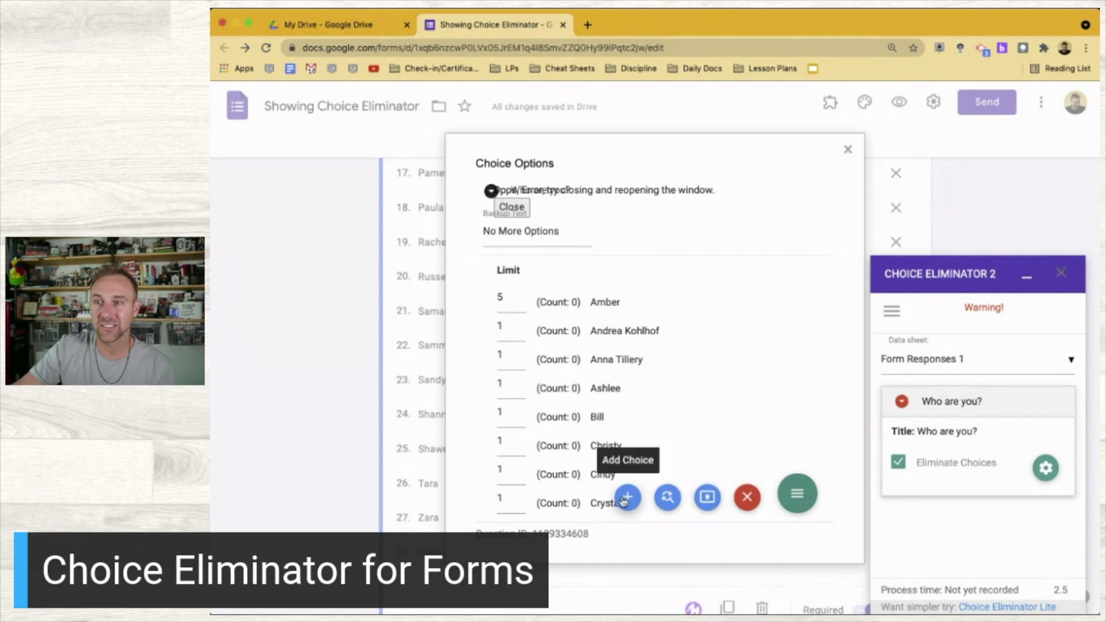
left_click(746, 497)
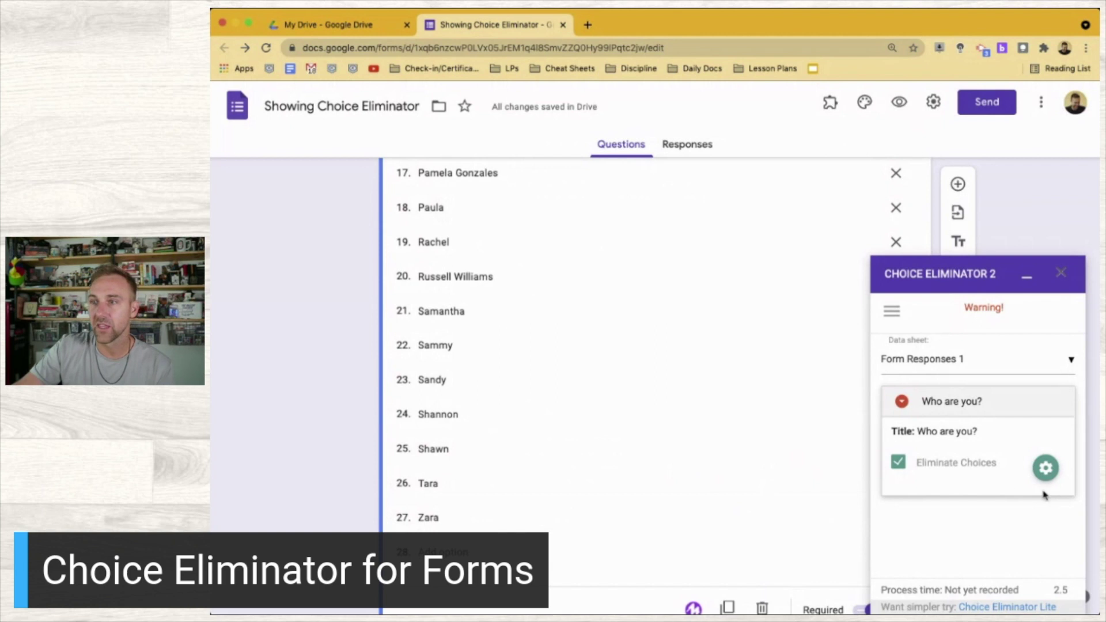
Close the Choice Eliminator panel, preview the form, and submit a response choosing one student name
left_click(1061, 277)
scroll(563, 381, "up", 2)
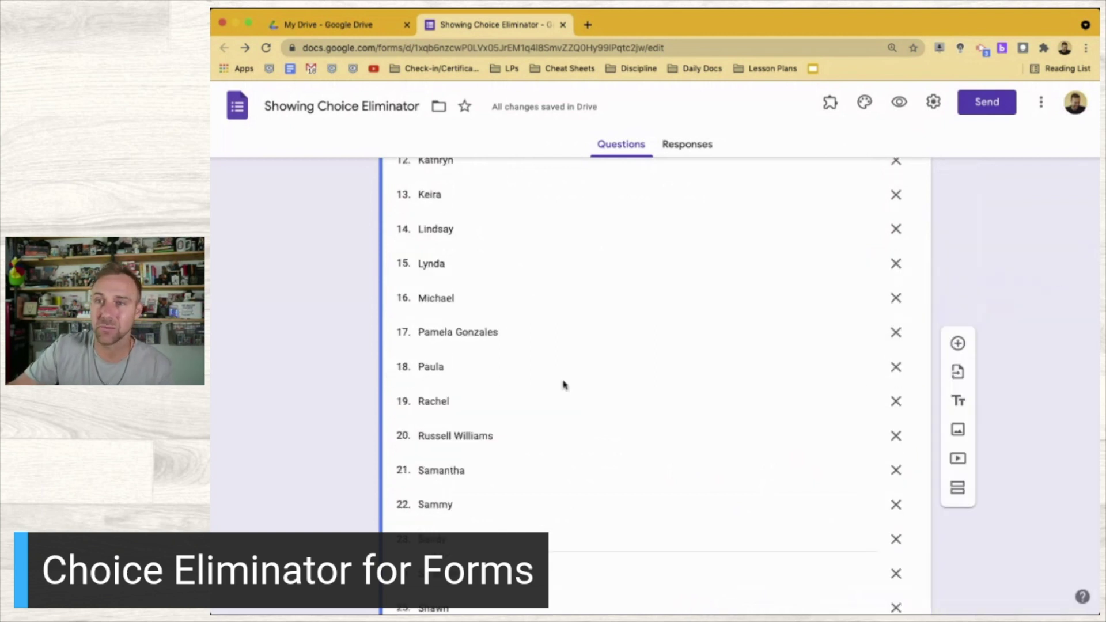
scroll(564, 383, "down", 1)
scroll(563, 381, "up", 10)
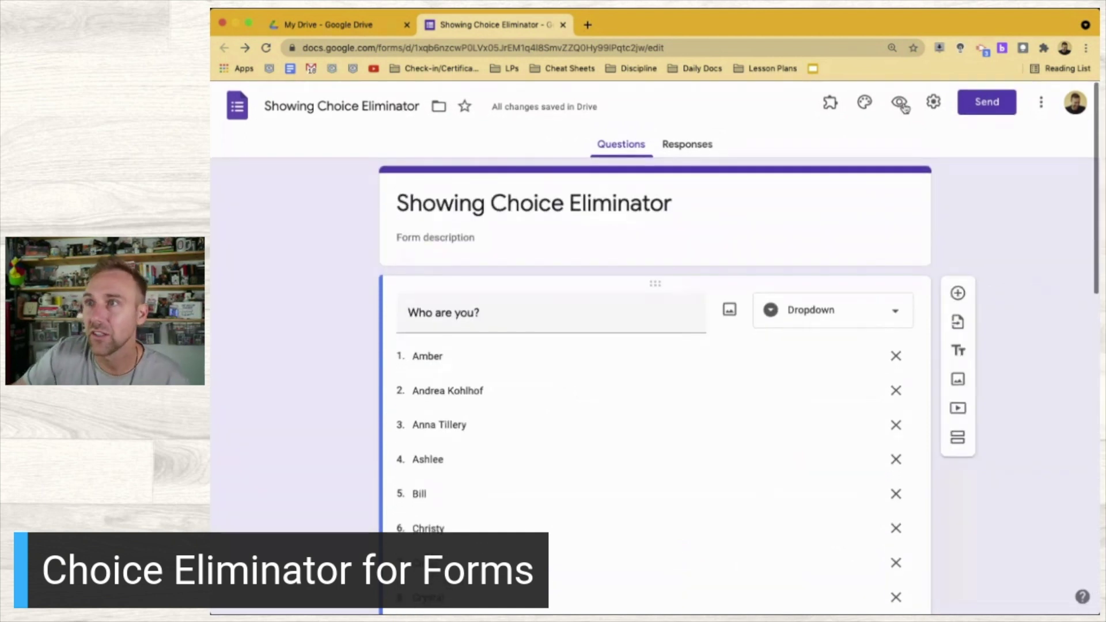
left_click(899, 103)
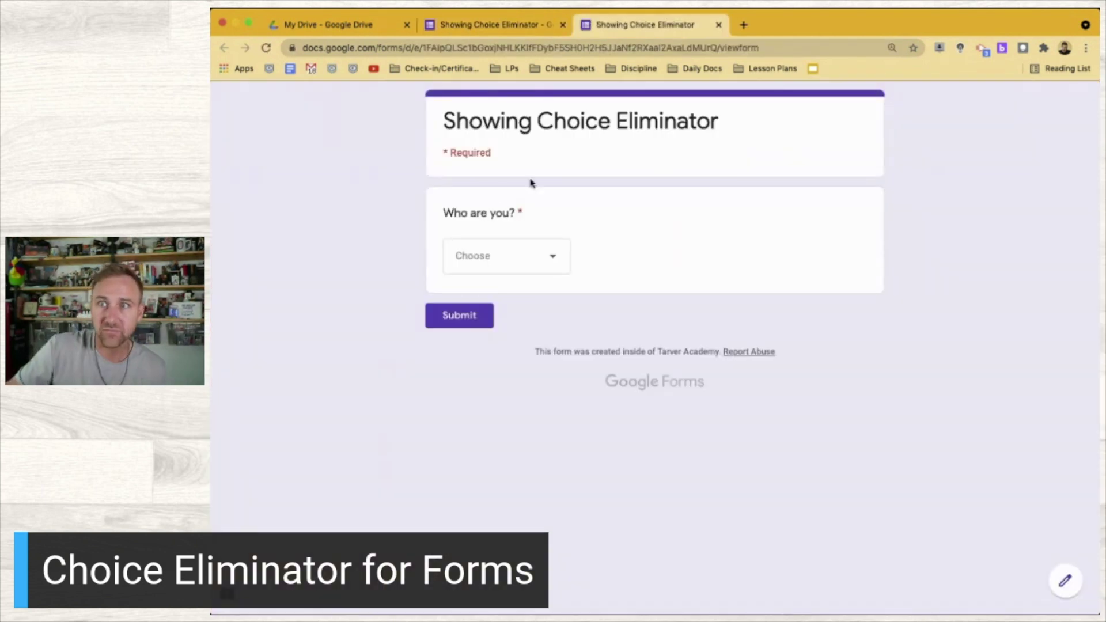
left_click(527, 257)
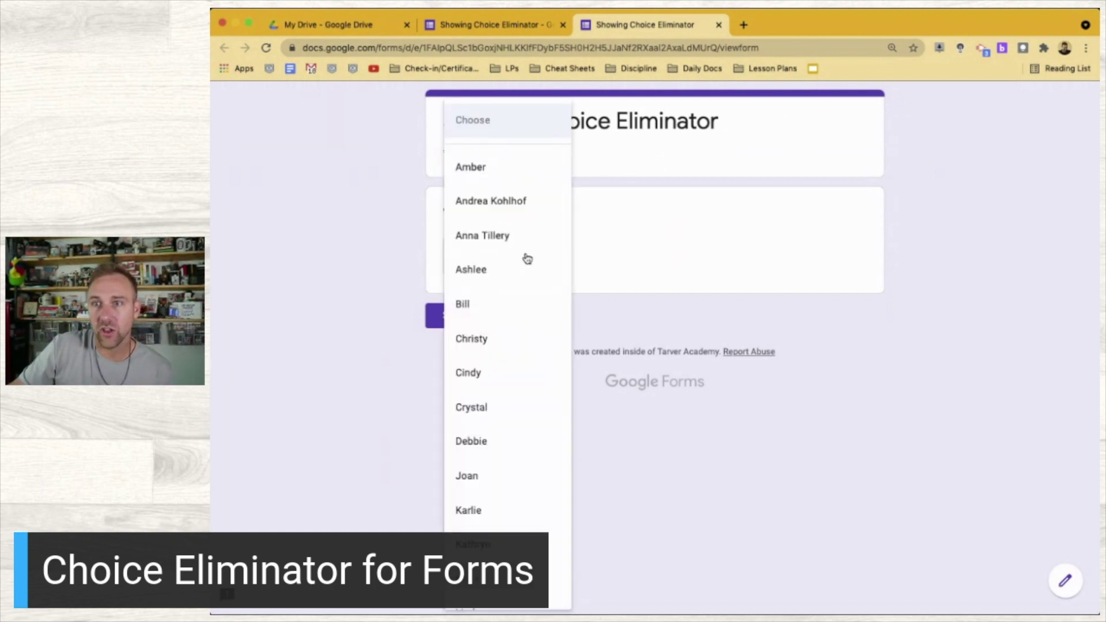
left_click(479, 169)
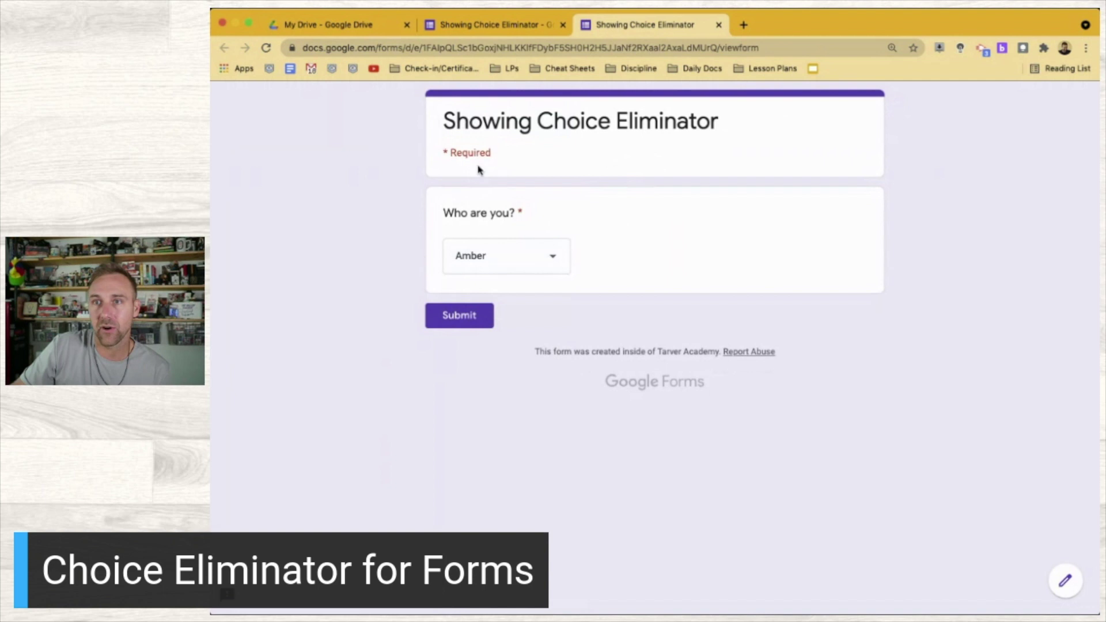
left_click(458, 317)
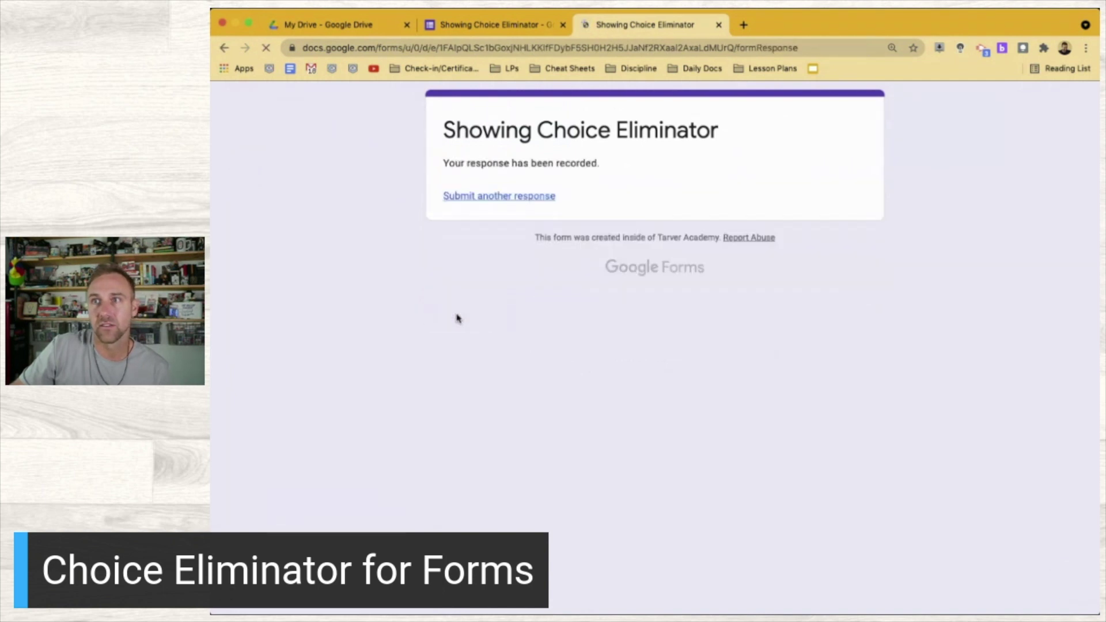
Submit a second test response choosing a different student name
left_click(512, 197)
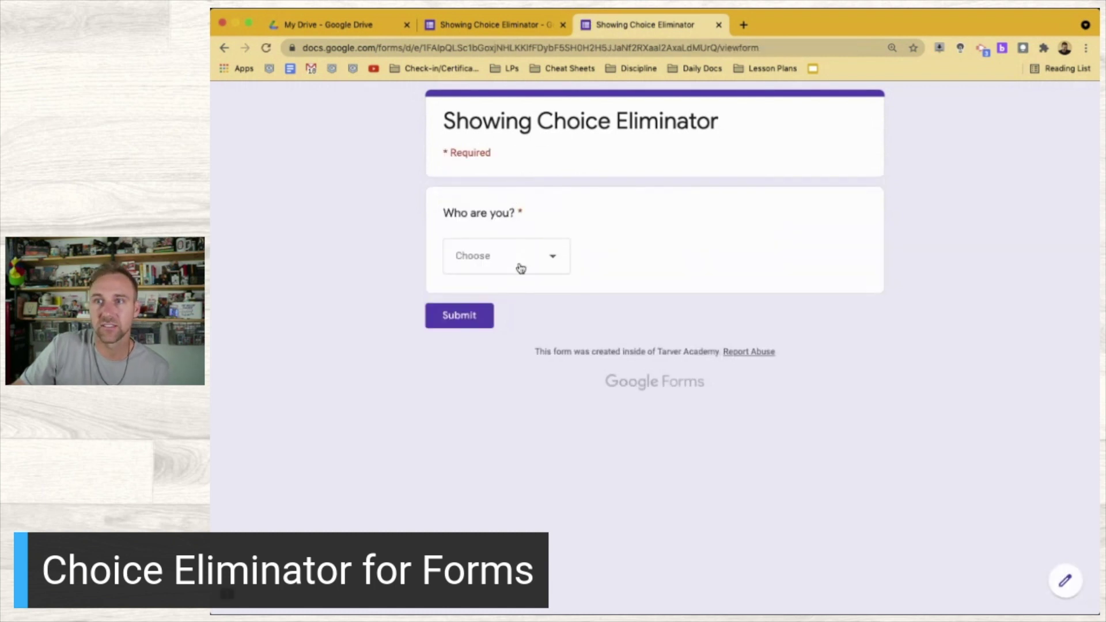
left_click(521, 268)
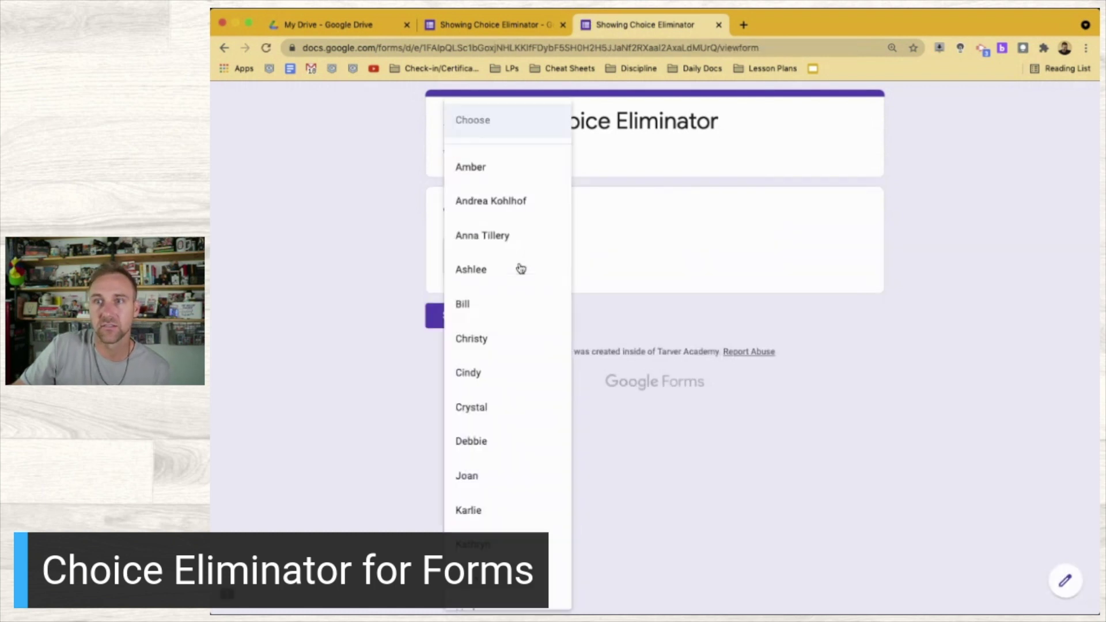
left_click(512, 201)
left_click(459, 316)
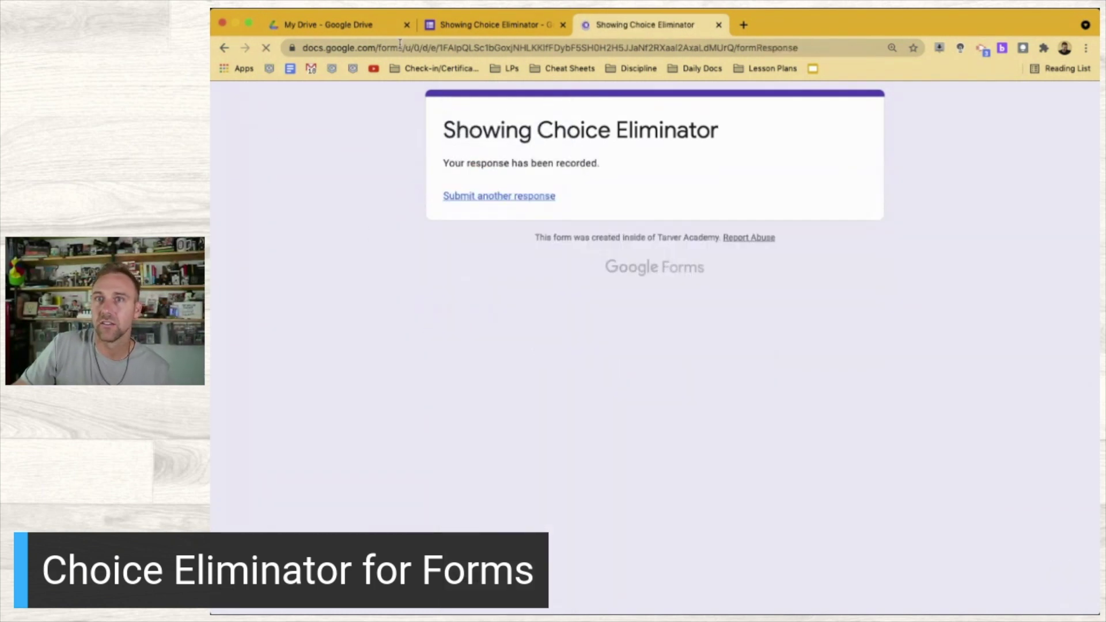
Reload the blank form, check which names remain in the dropdown, and close the preview
left_click(283, 47)
left_click(266, 47)
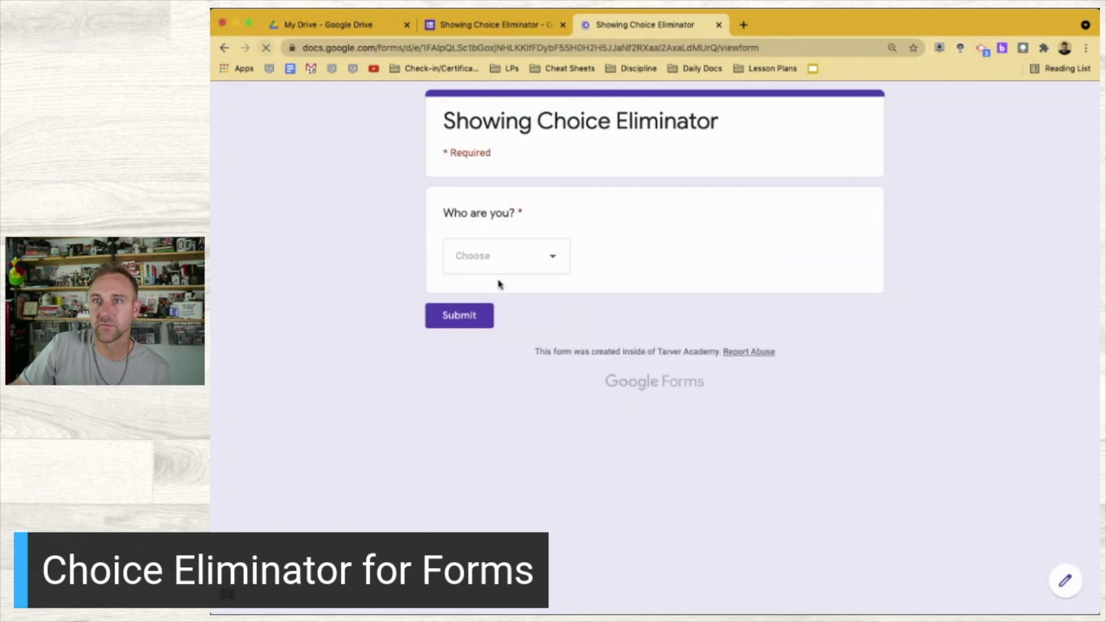
left_click(527, 261)
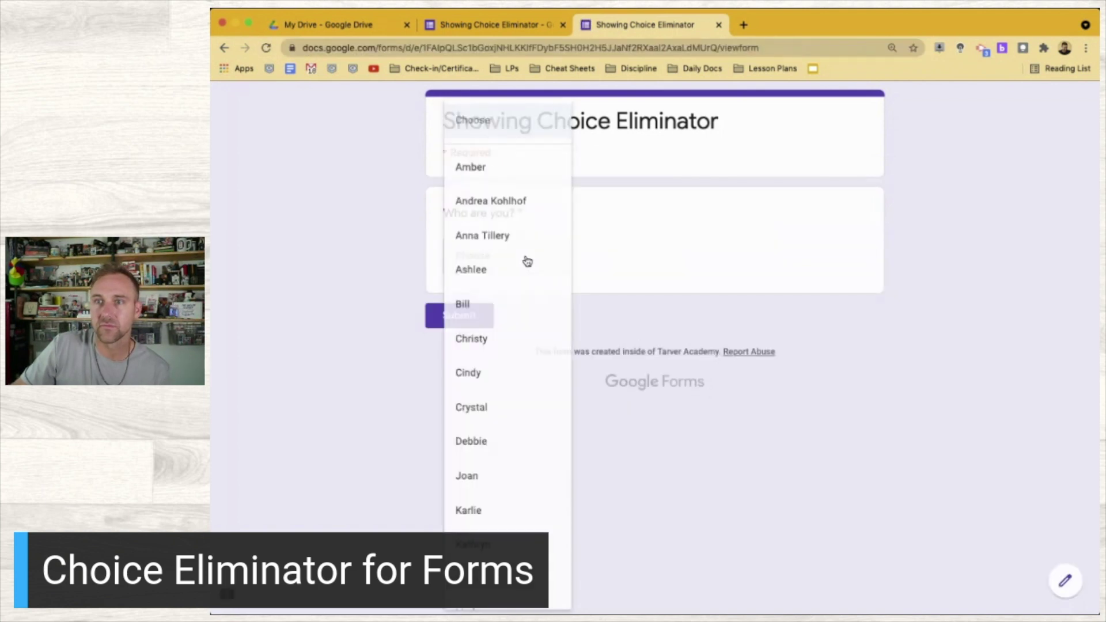
left_click(338, 195)
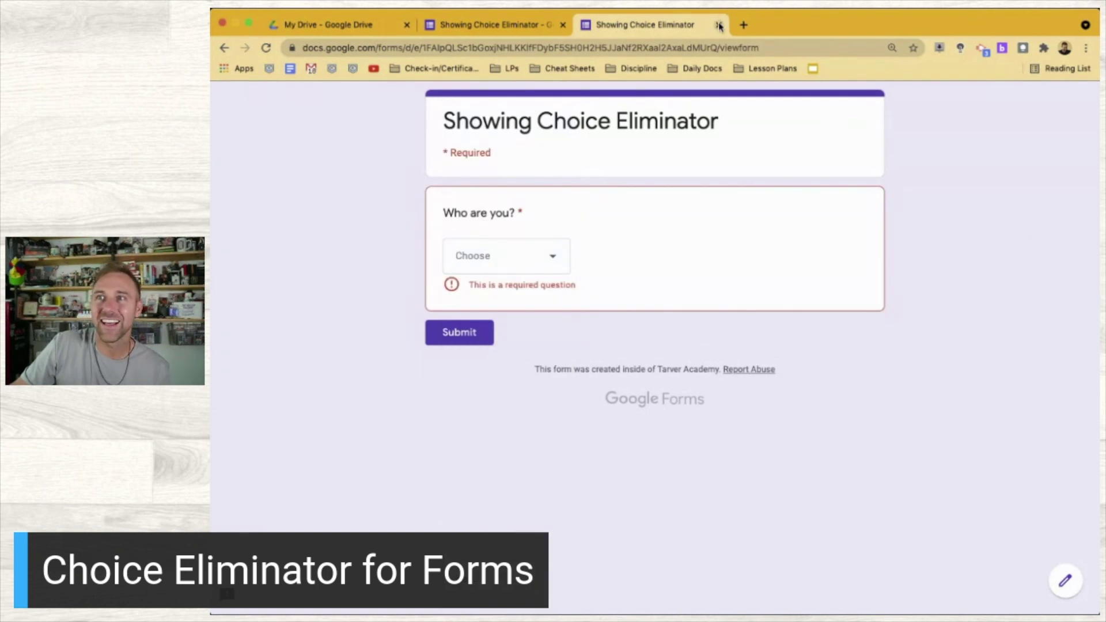
left_click(719, 24)
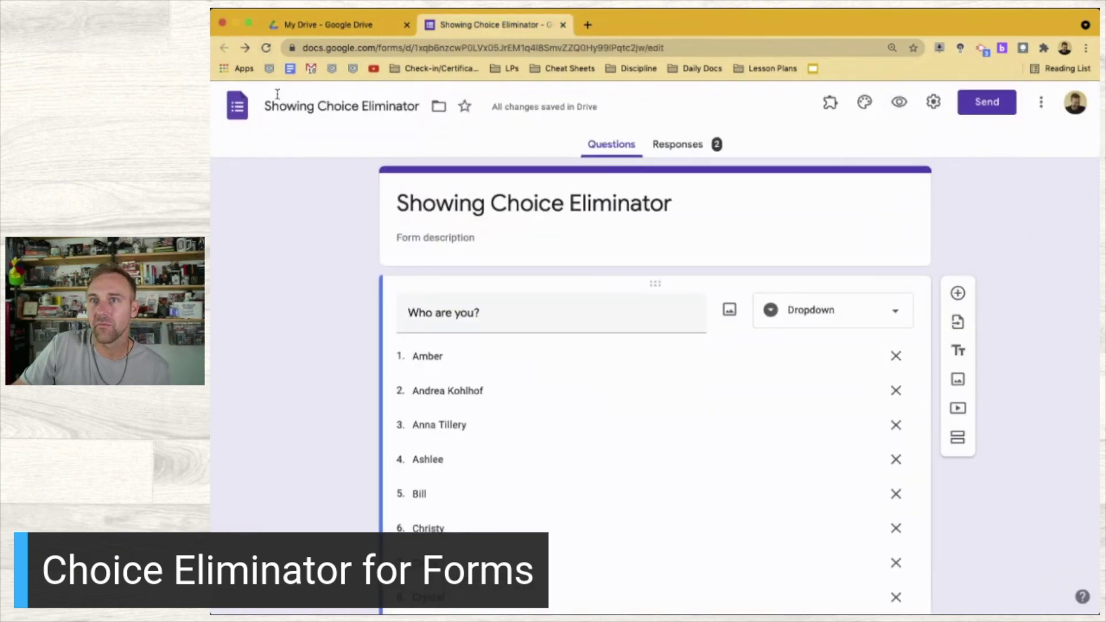
Reload the form editor and reopen Choice Eliminator 2's configuration, dismissing the author's note
left_click(266, 48)
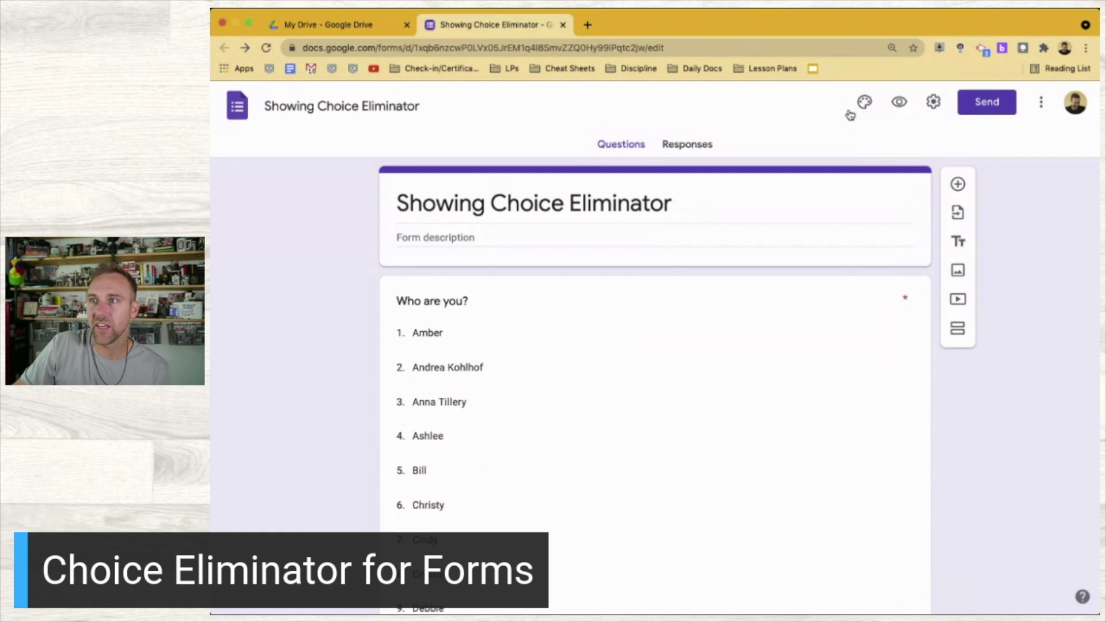
scroll(663, 179, "down", 3)
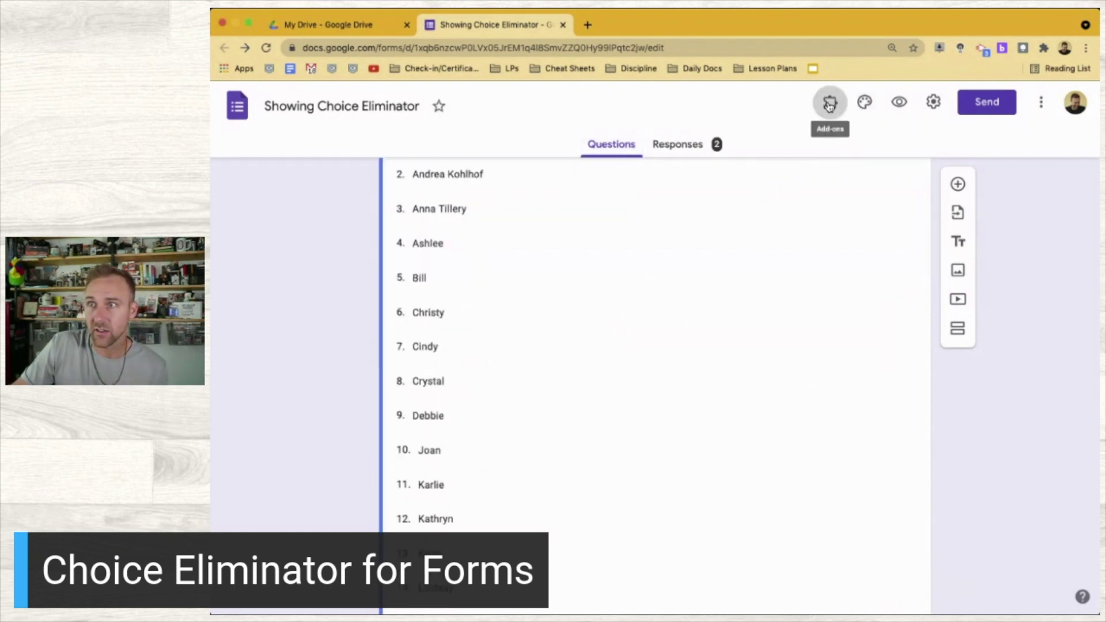
left_click(829, 104)
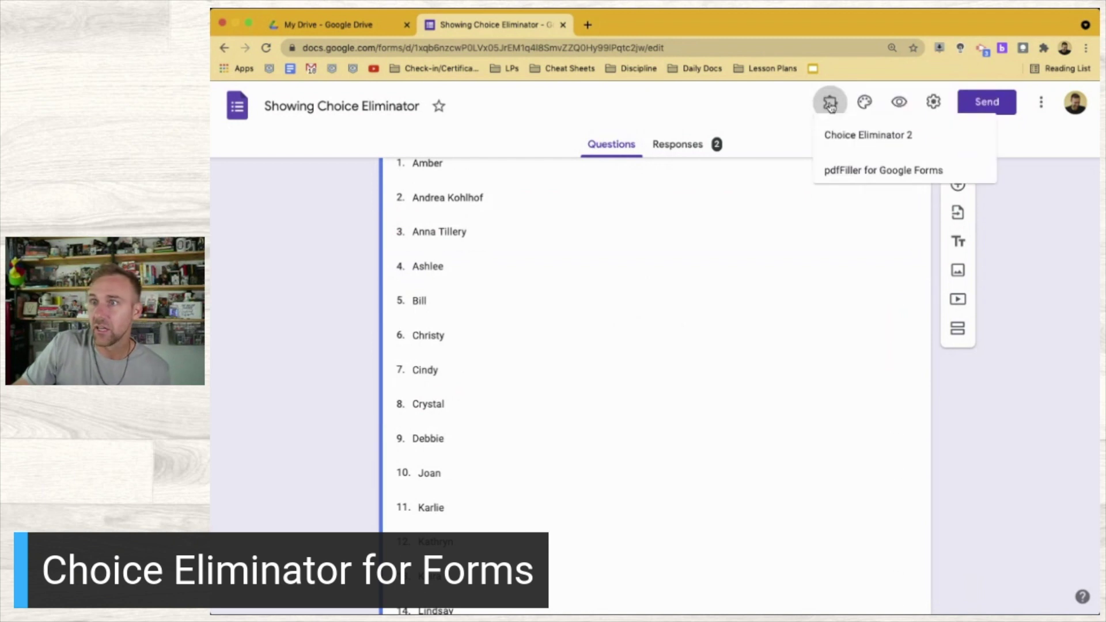
left_click(868, 151)
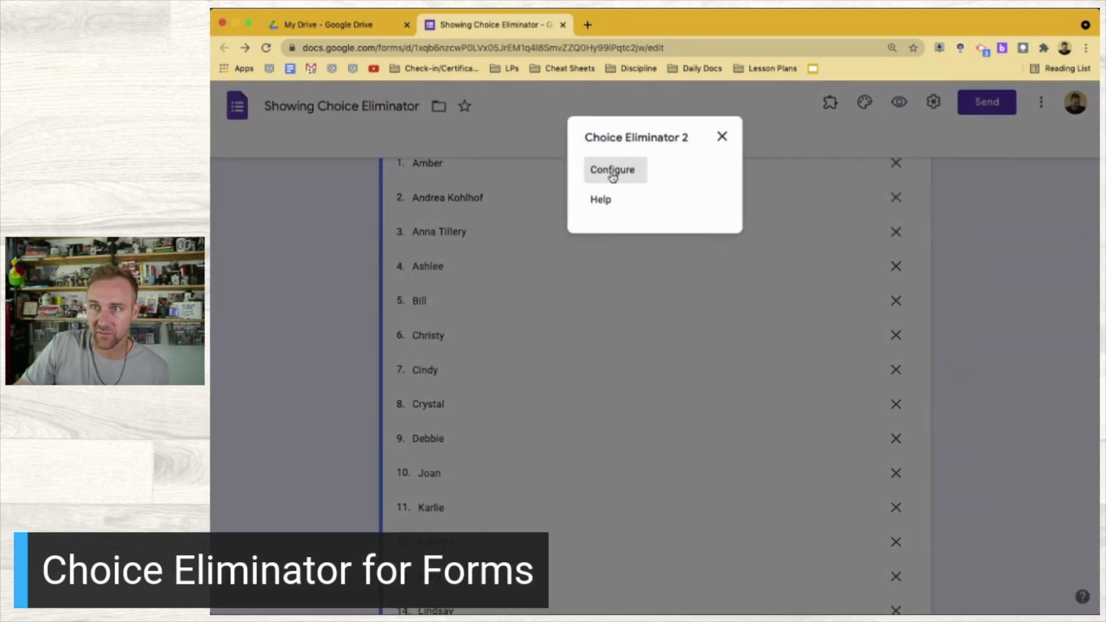
left_click(611, 174)
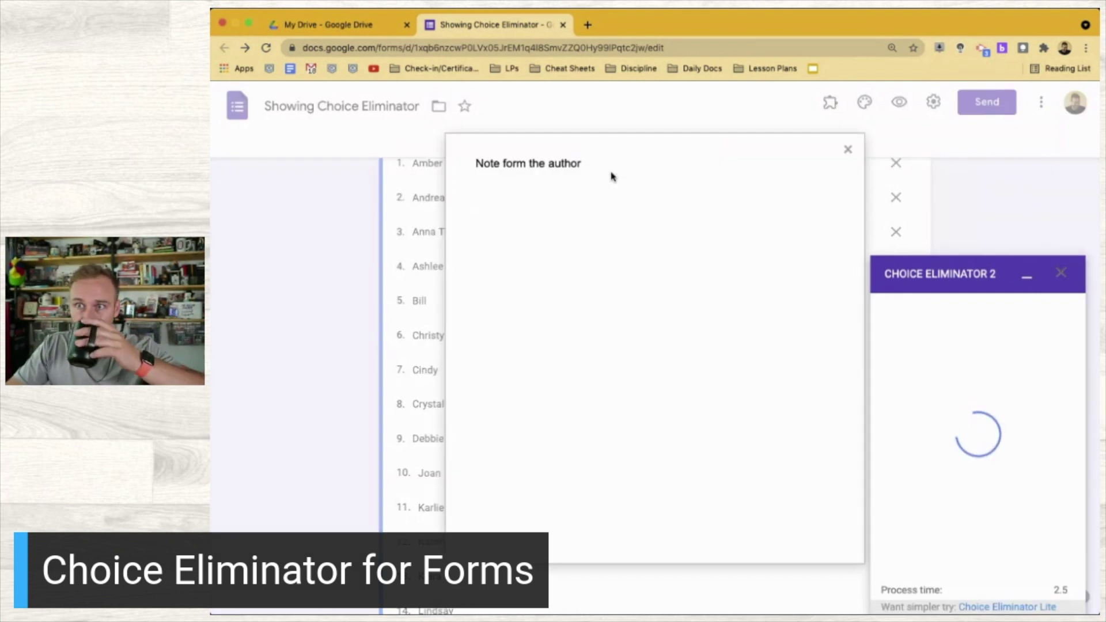
left_click(847, 151)
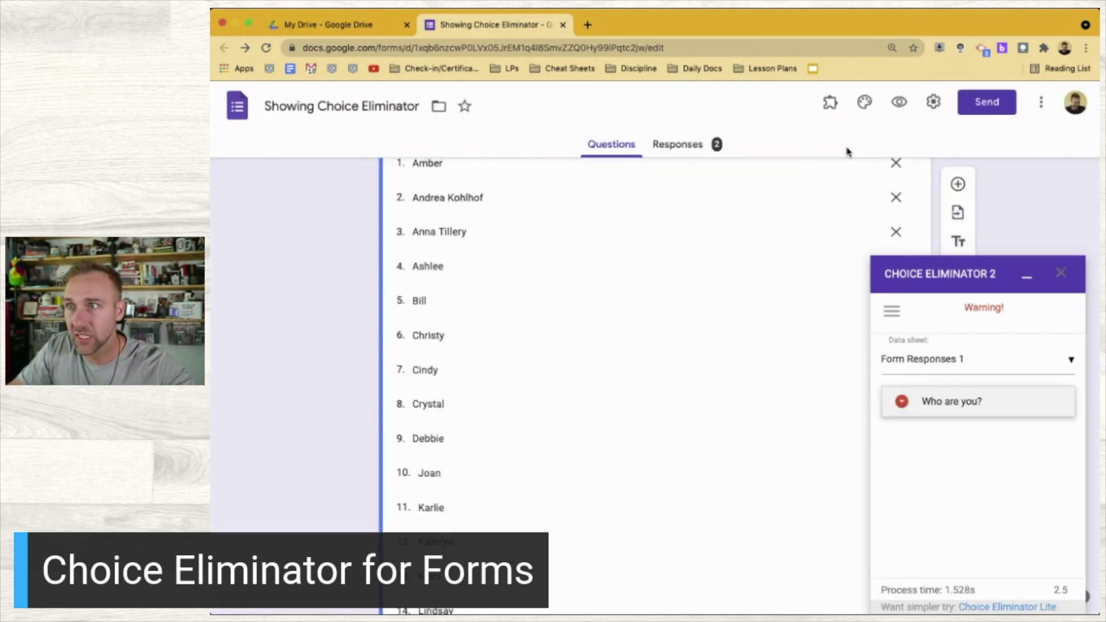
Review the 'Who are you?' settings, then close the choice options and the Choice Eliminator 2 panel
left_click(978, 401)
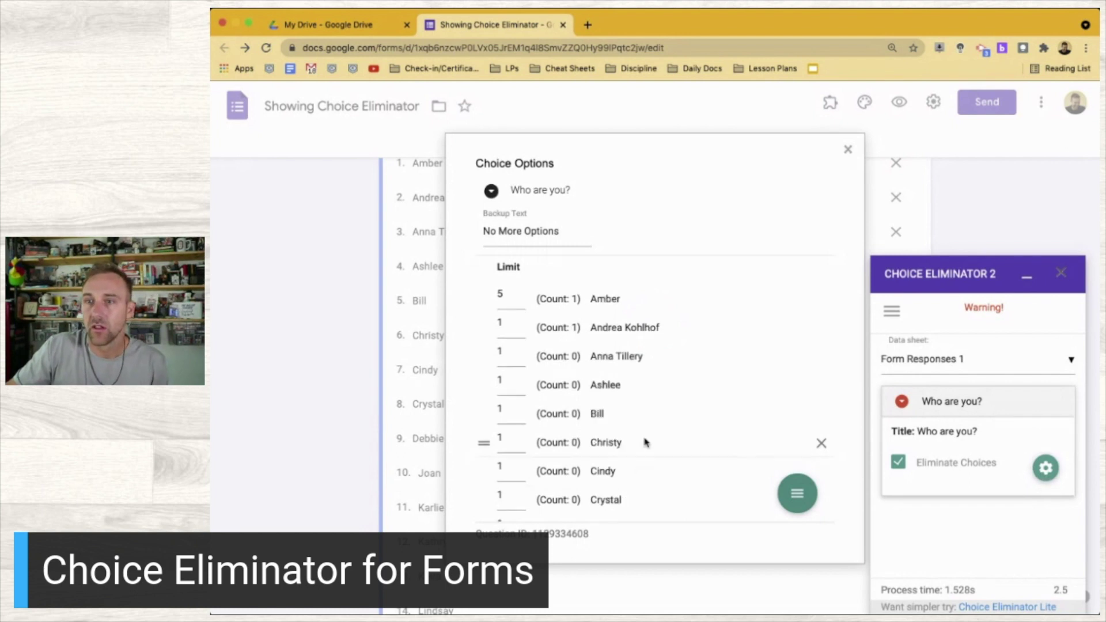
scroll(647, 441, "down", 2)
scroll(646, 442, "up", 2)
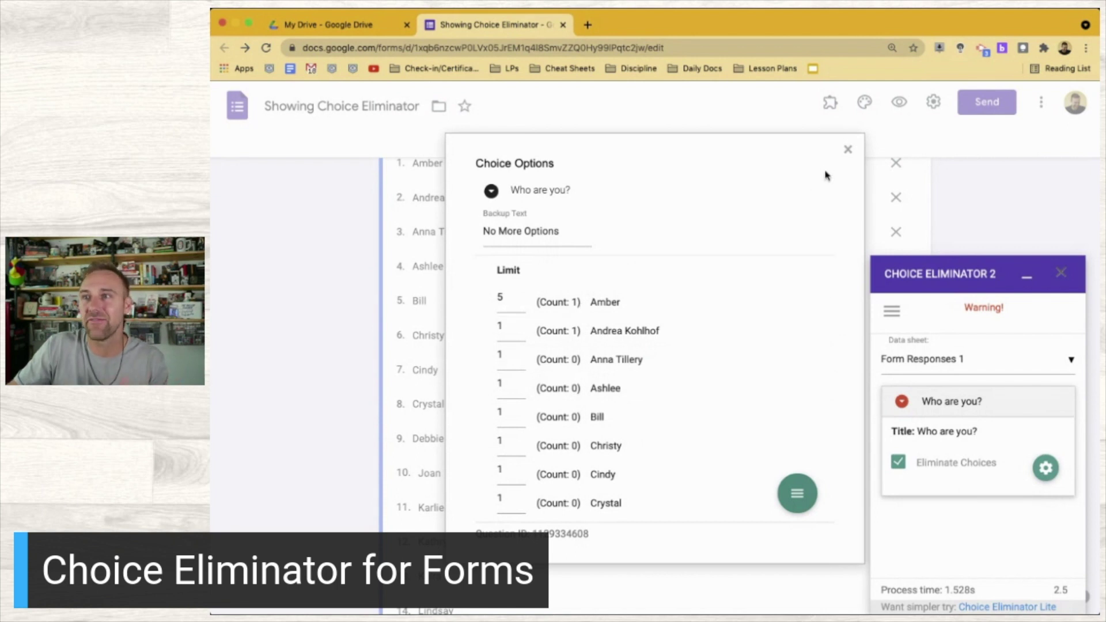
left_click(847, 149)
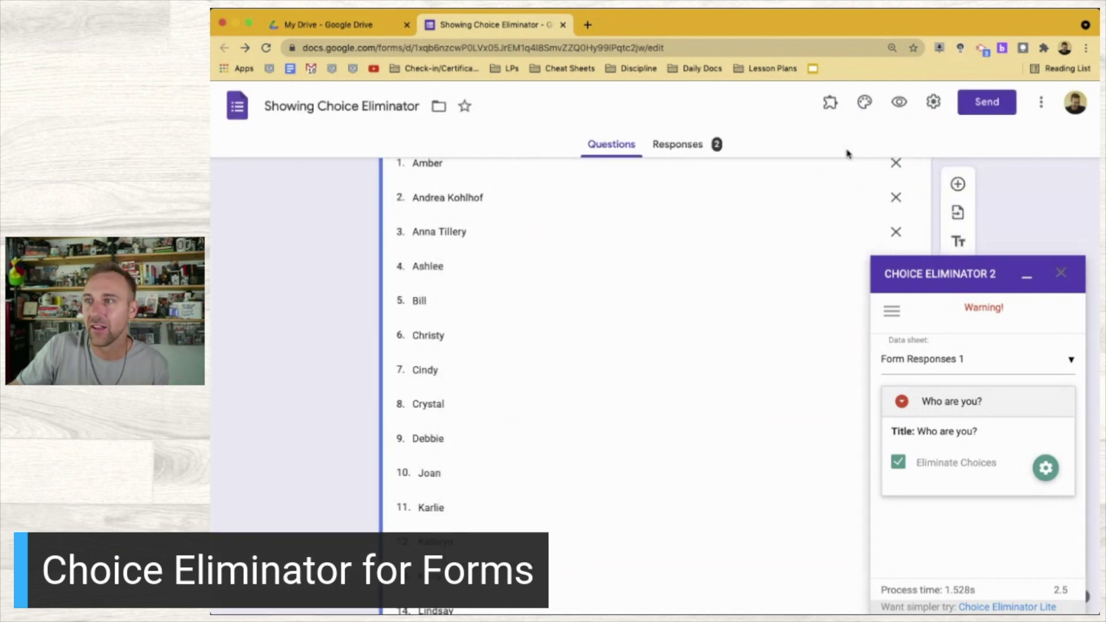
left_click(1061, 273)
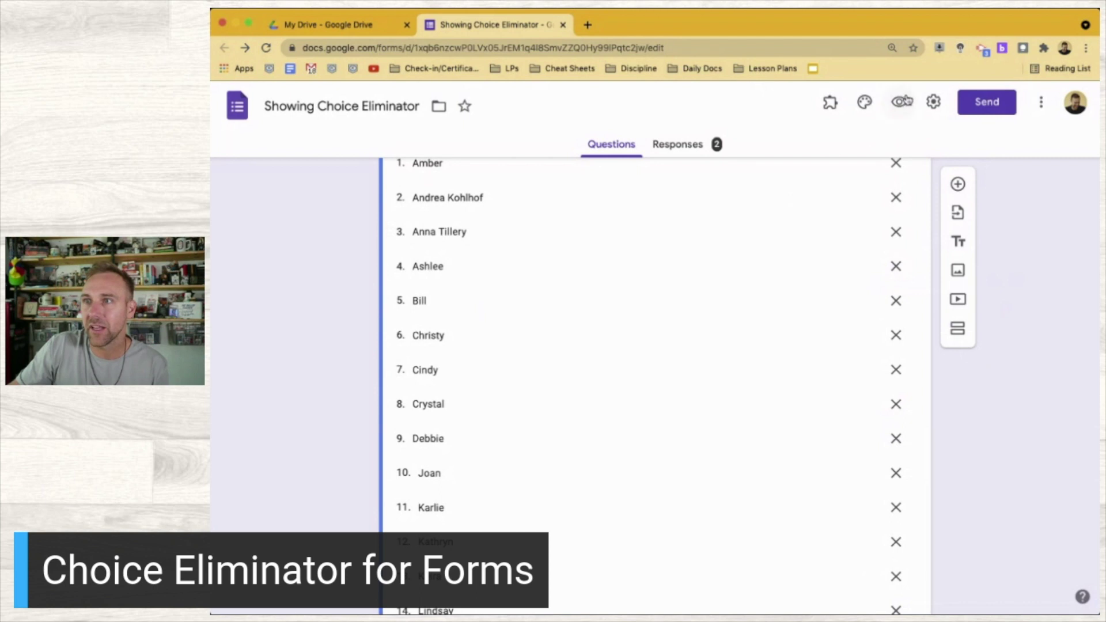
left_click(903, 100)
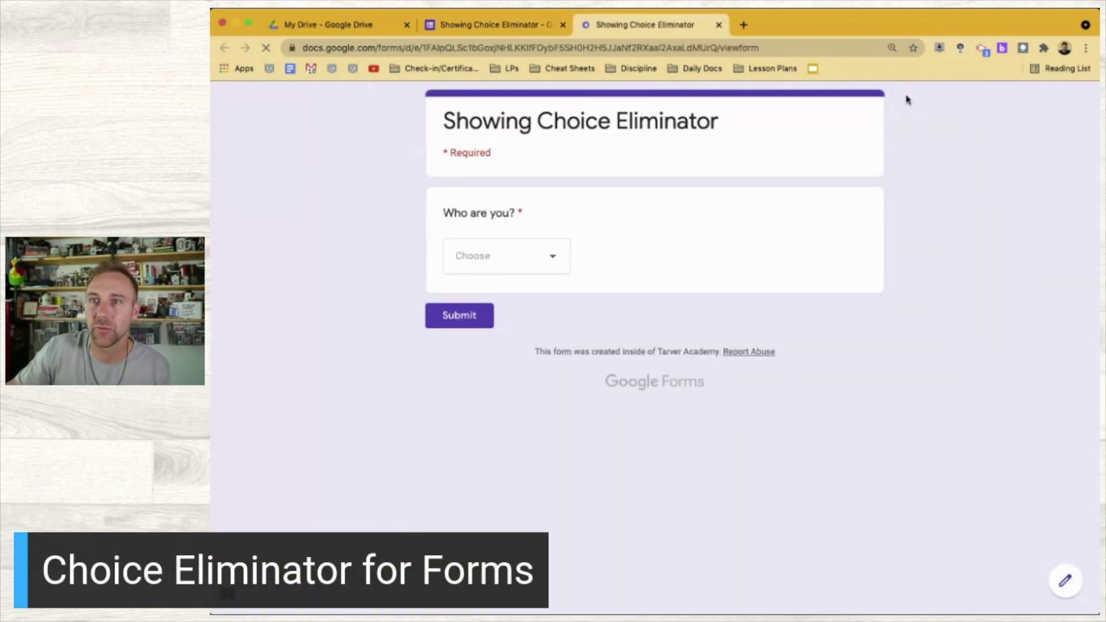
Submit two test responses, each choosing a different student name for 'Who are you?'
left_click(536, 245)
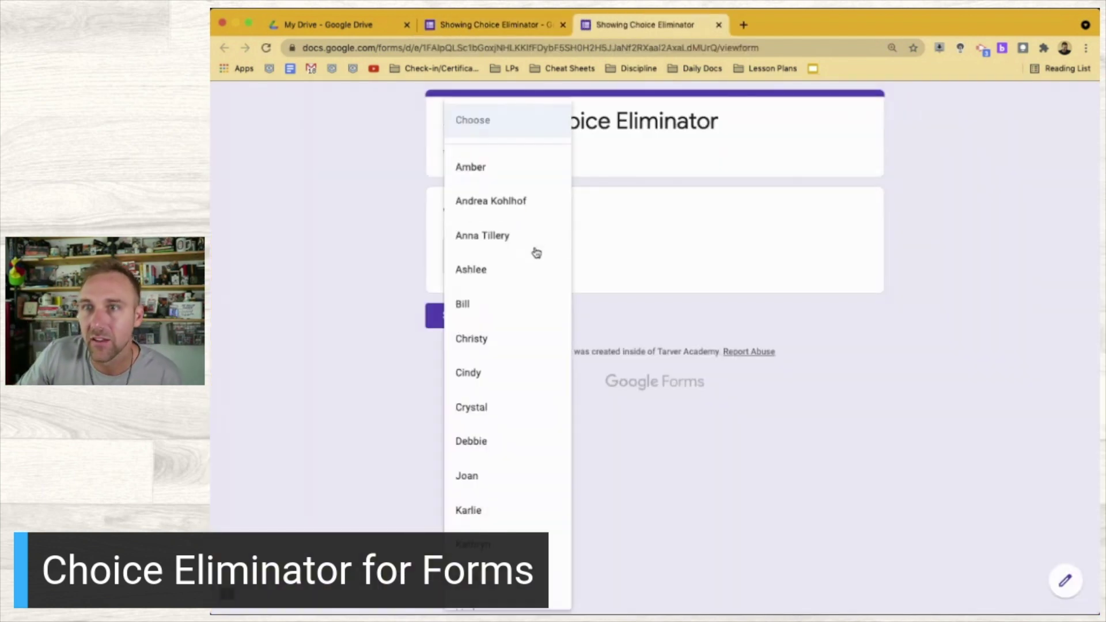
left_click(511, 201)
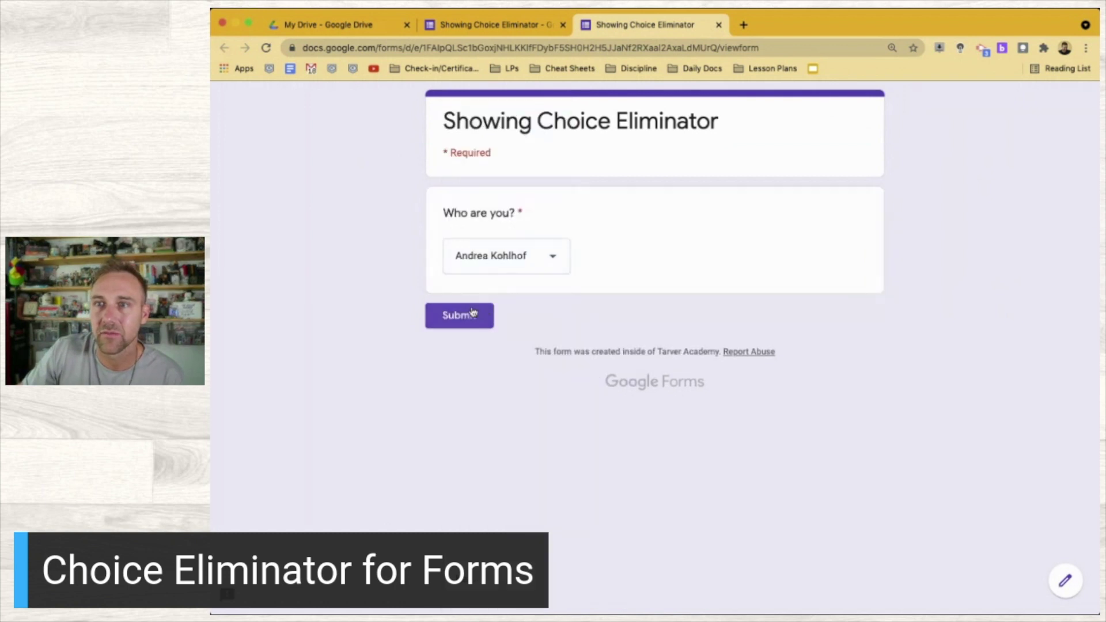
left_click(469, 316)
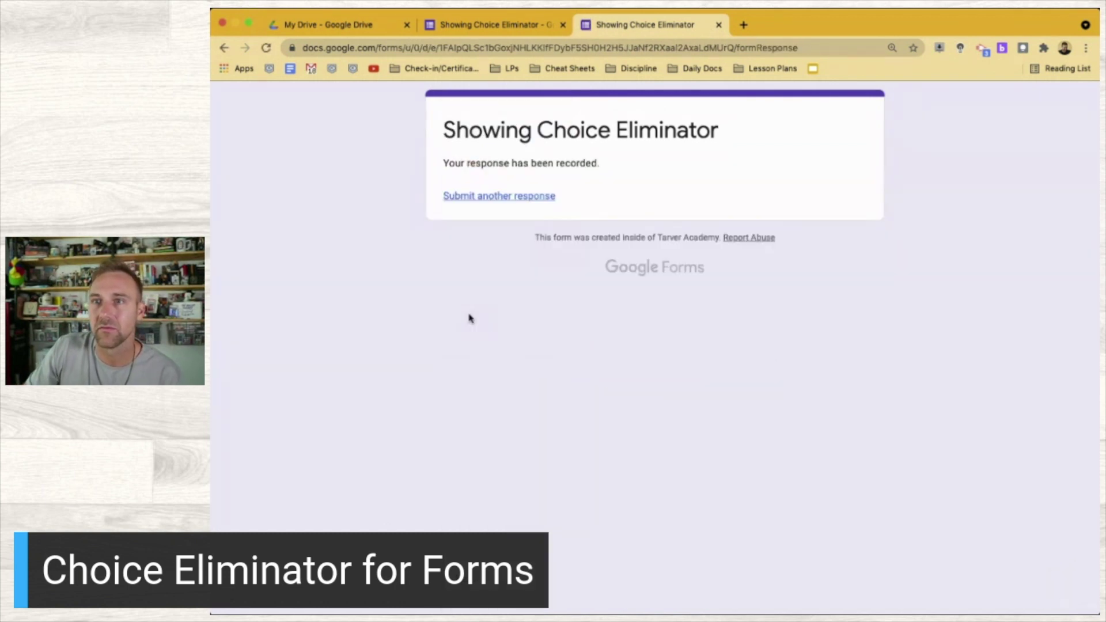
left_click(506, 197)
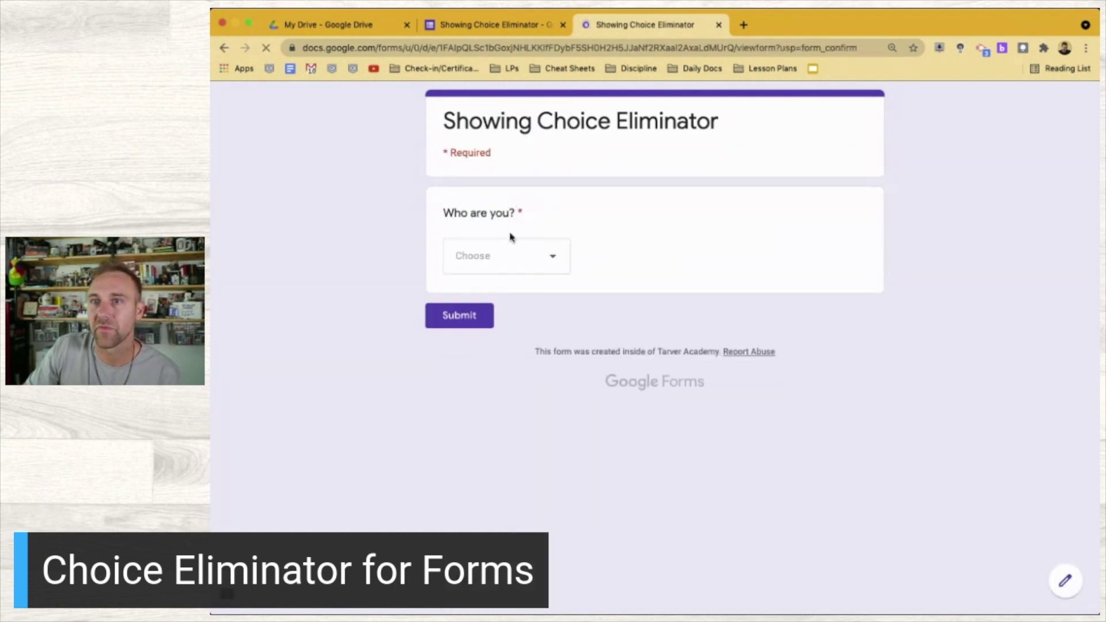
left_click(540, 256)
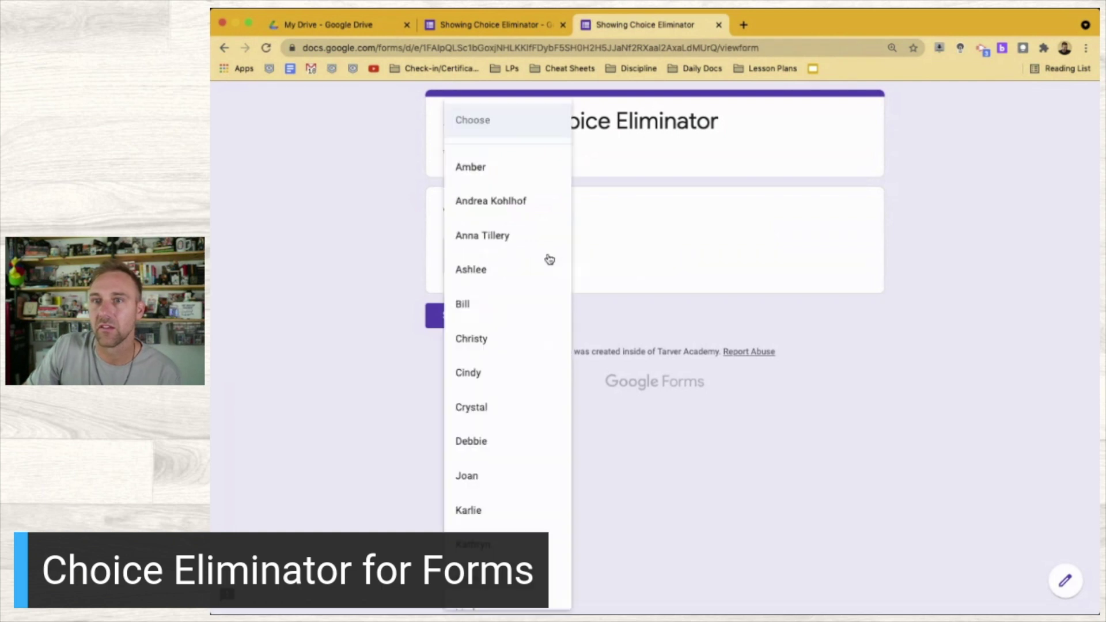
left_click(516, 252)
left_click(460, 315)
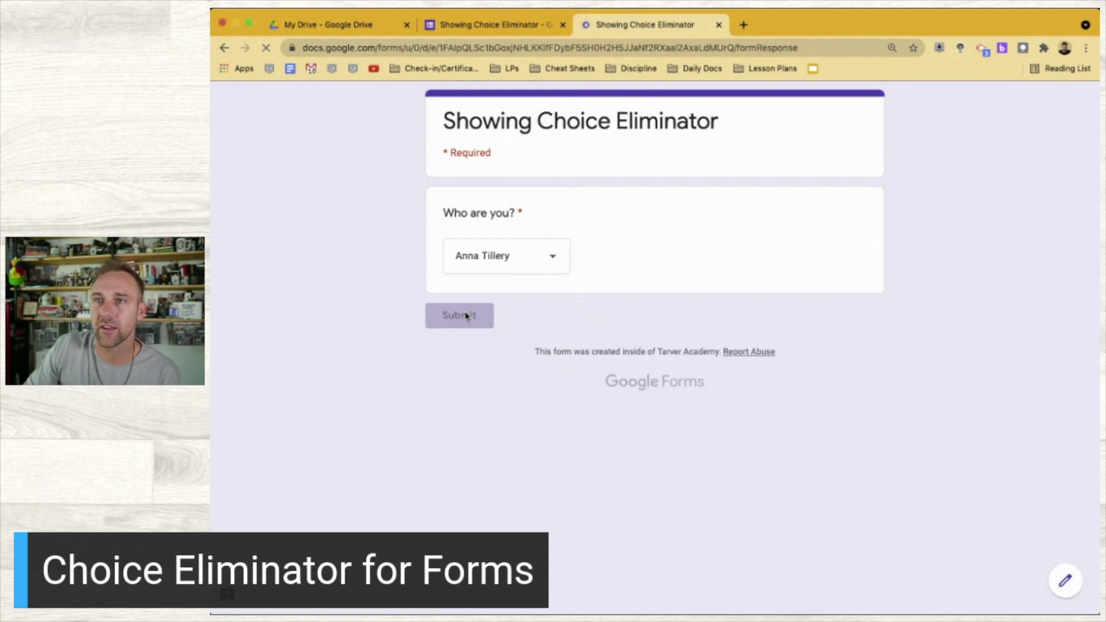
Submit a third response with another student, check the remaining names on a blank form, and close the preview
left_click(497, 196)
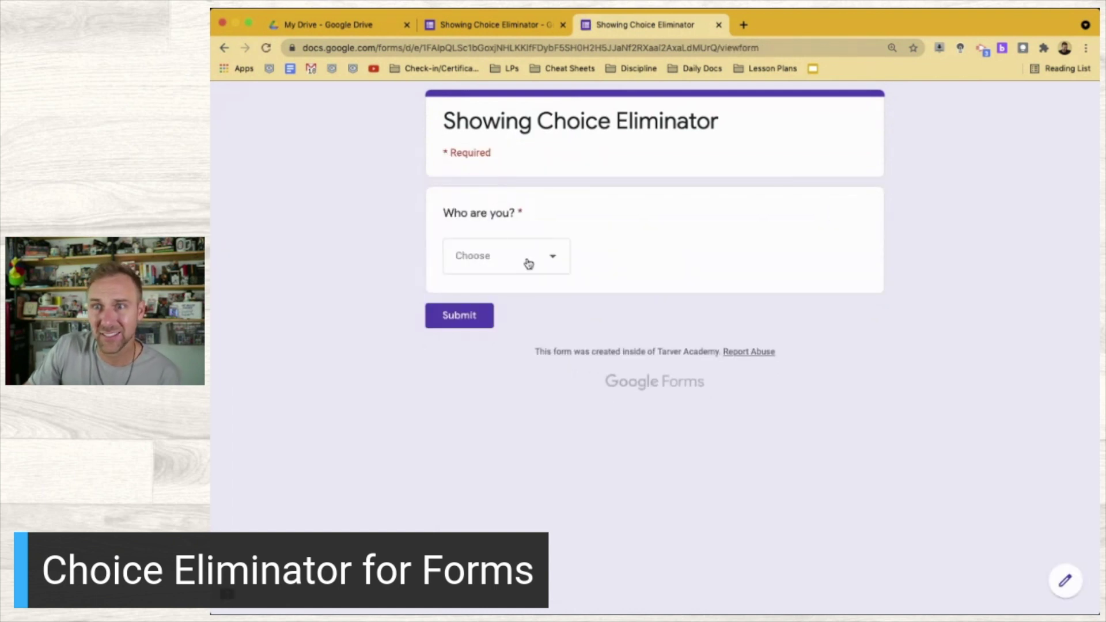
left_click(551, 263)
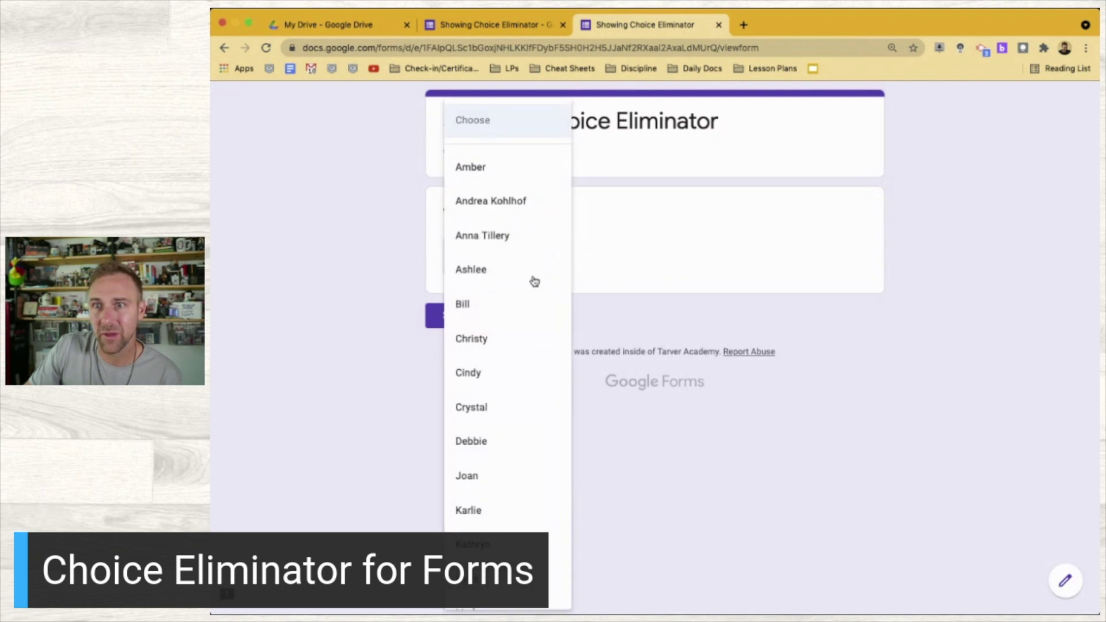
left_click(534, 282)
left_click(474, 314)
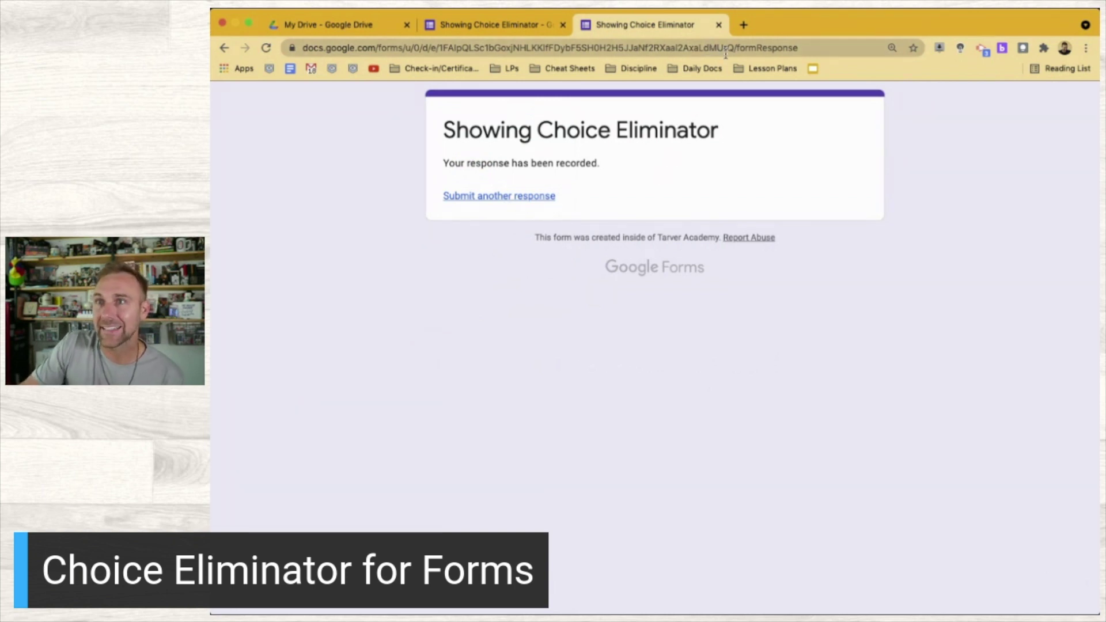
left_click(486, 198)
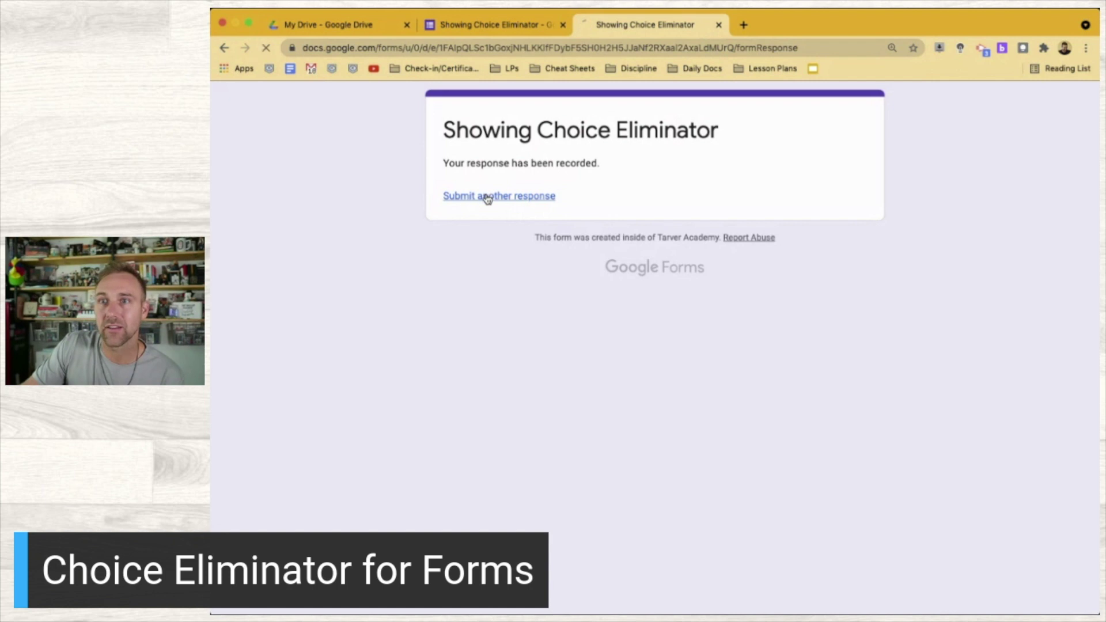
left_click(547, 272)
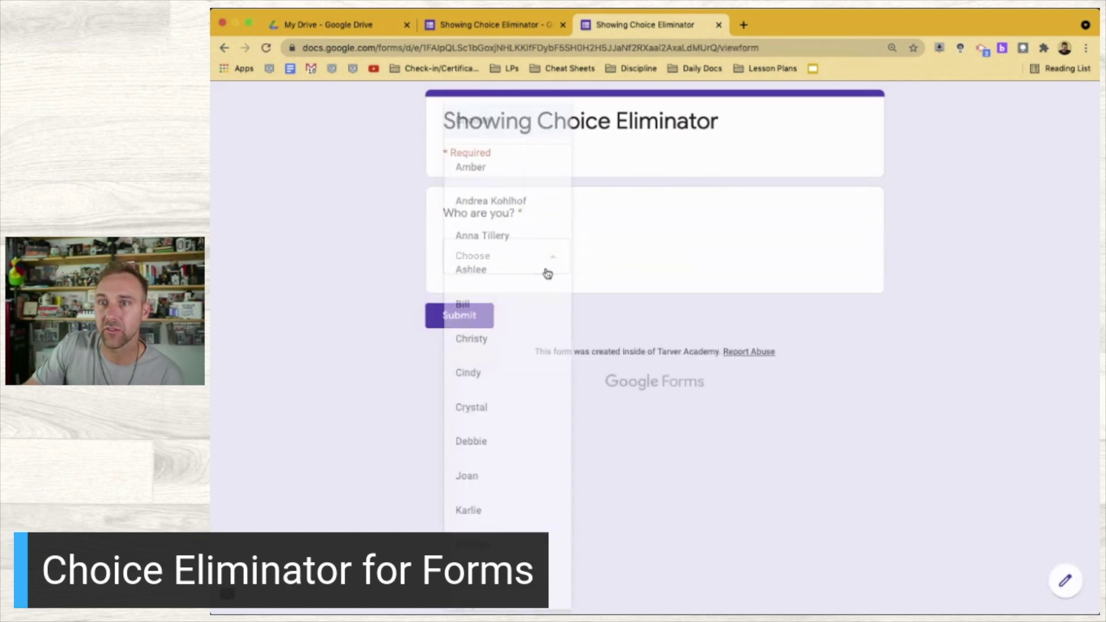
left_click(251, 322)
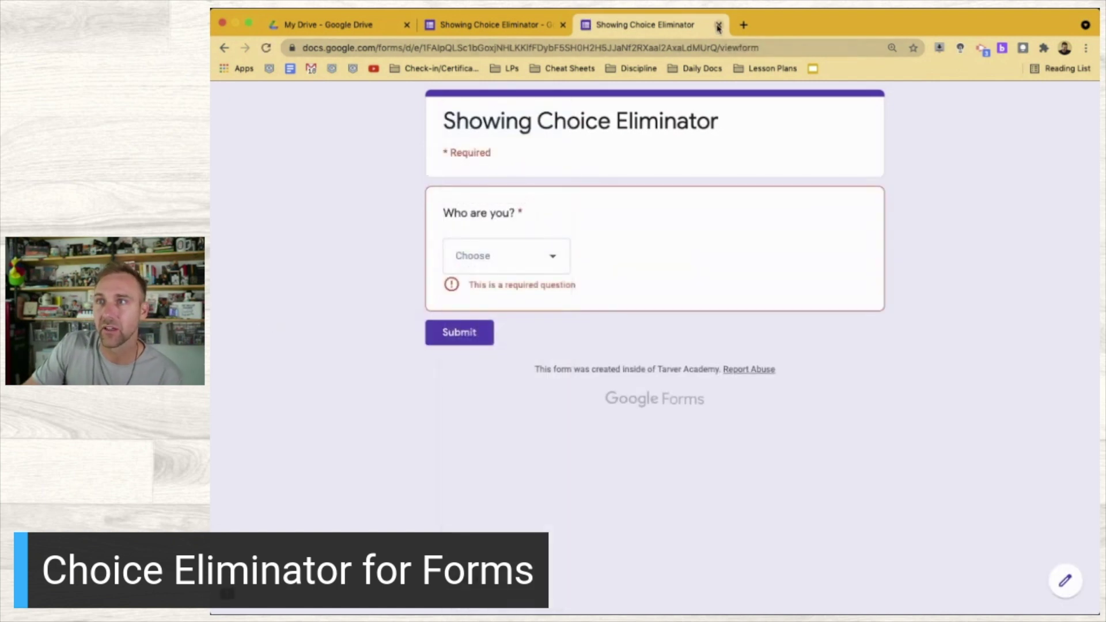
left_click(719, 26)
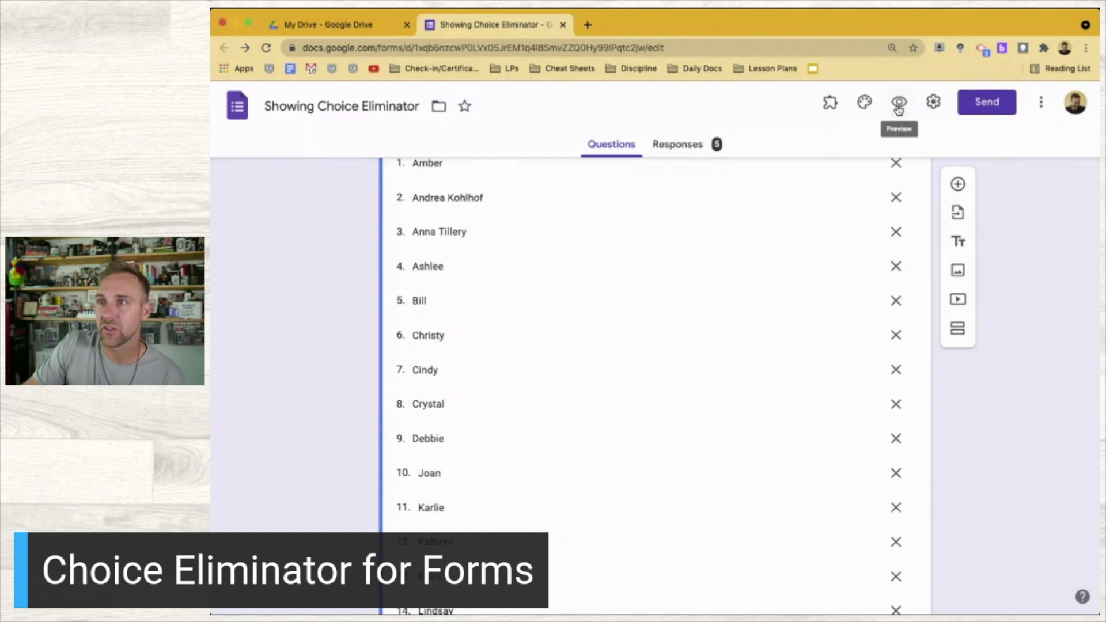
left_click(897, 104)
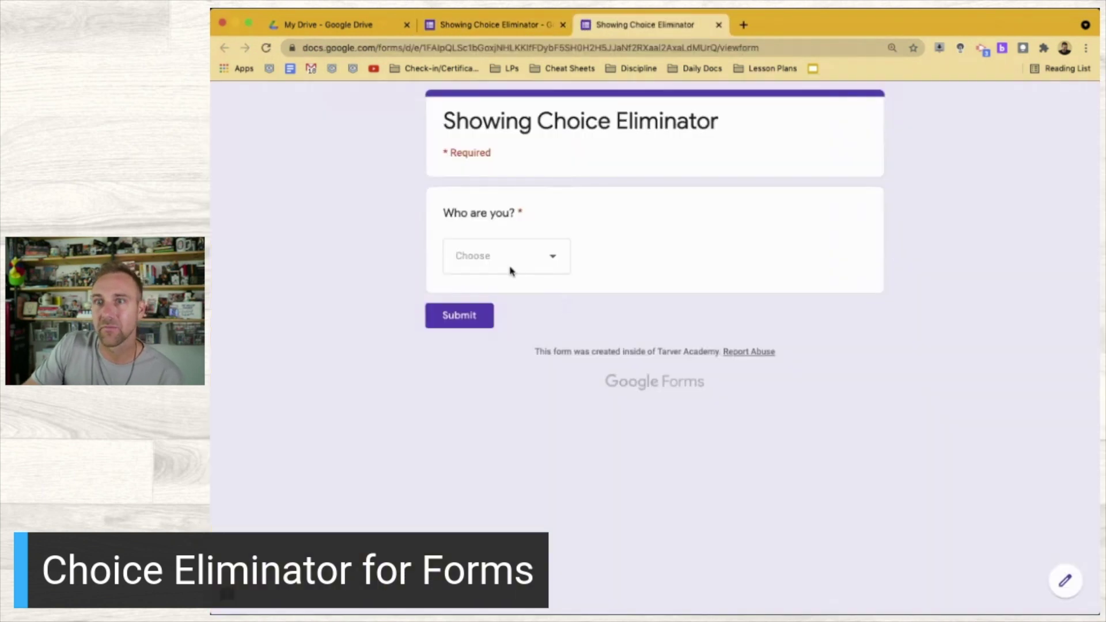
left_click(509, 271)
left_click(353, 240)
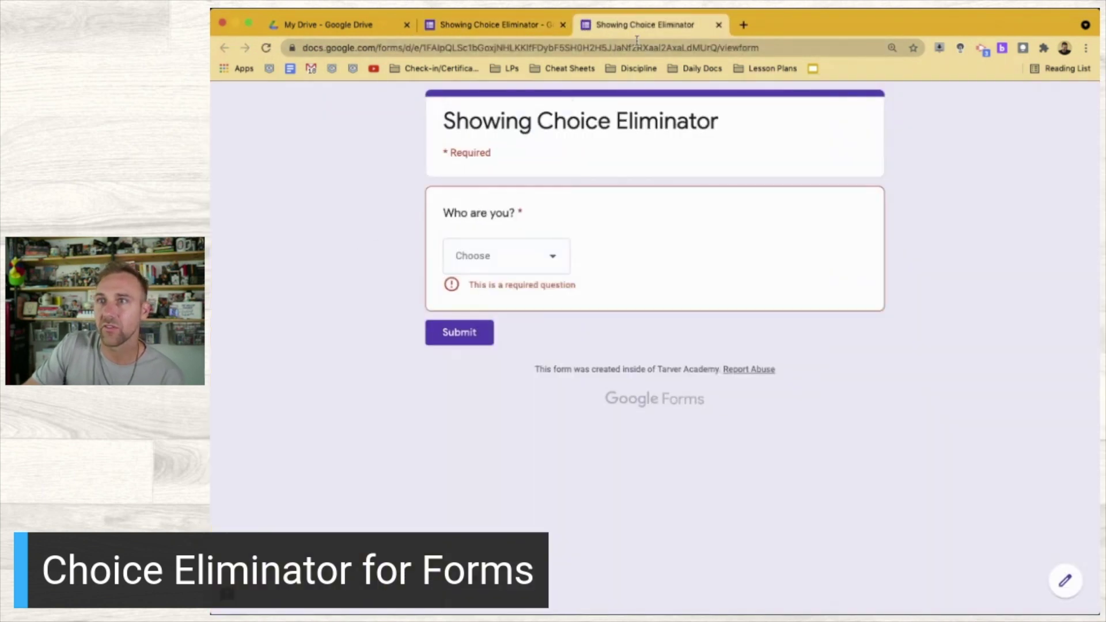
left_click(718, 25)
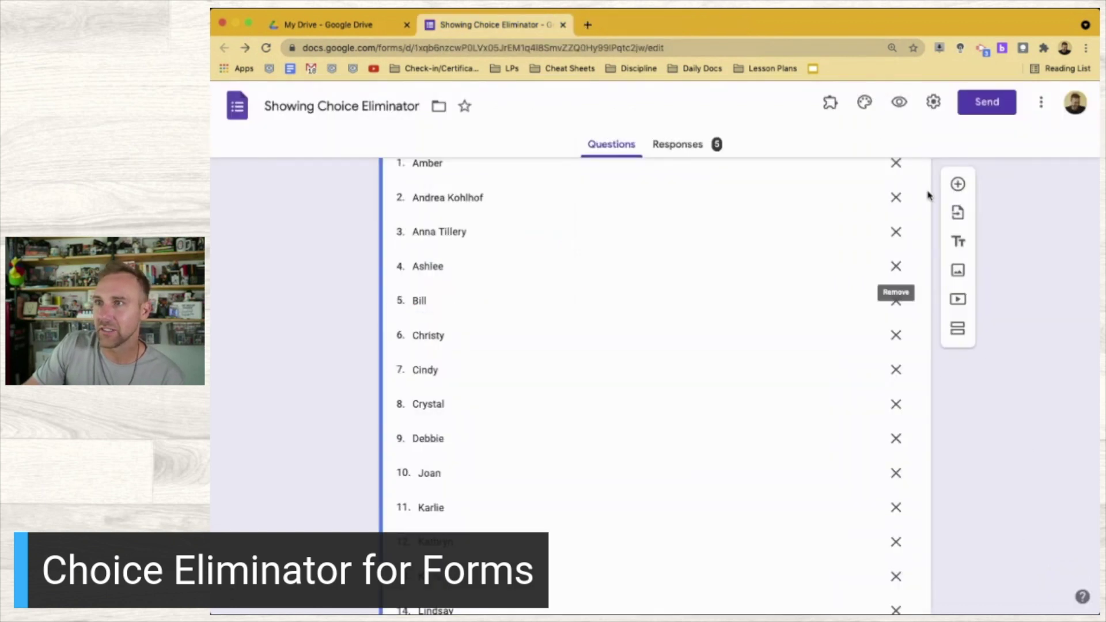
left_click(829, 102)
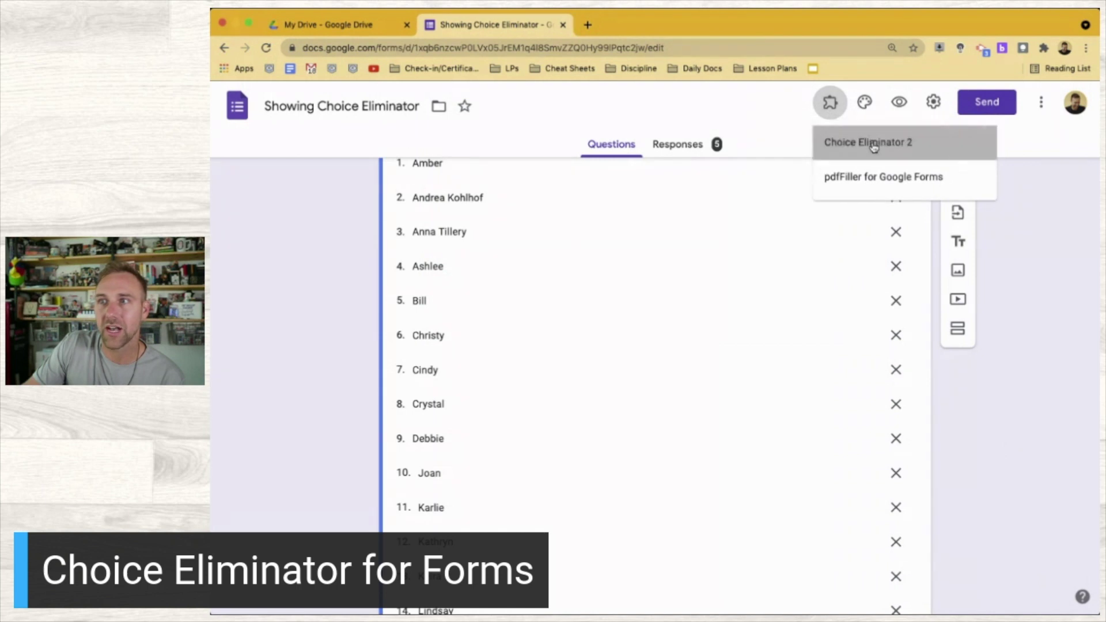
left_click(870, 144)
left_click(611, 167)
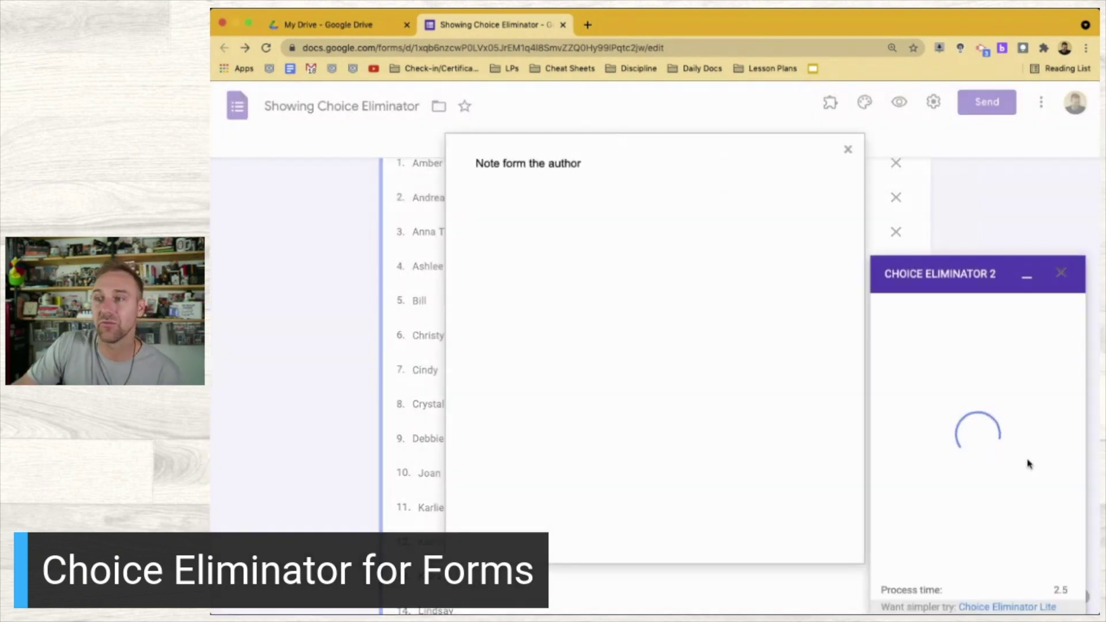
left_click(848, 149)
left_click(966, 402)
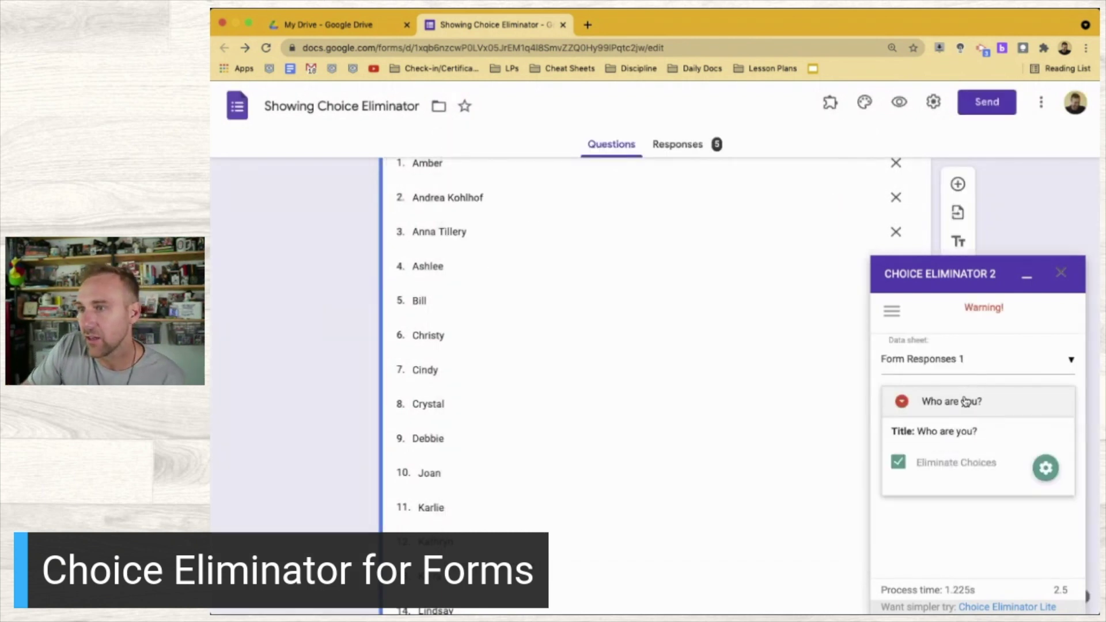
left_click(1045, 470)
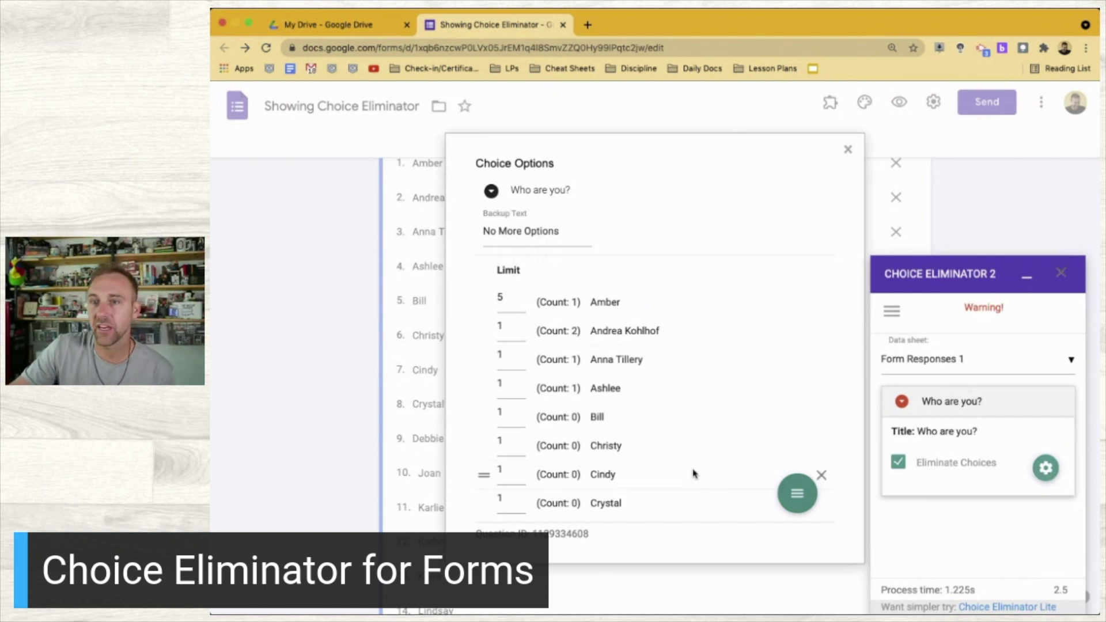
scroll(693, 474, "down", 10)
scroll(693, 474, "up", 10)
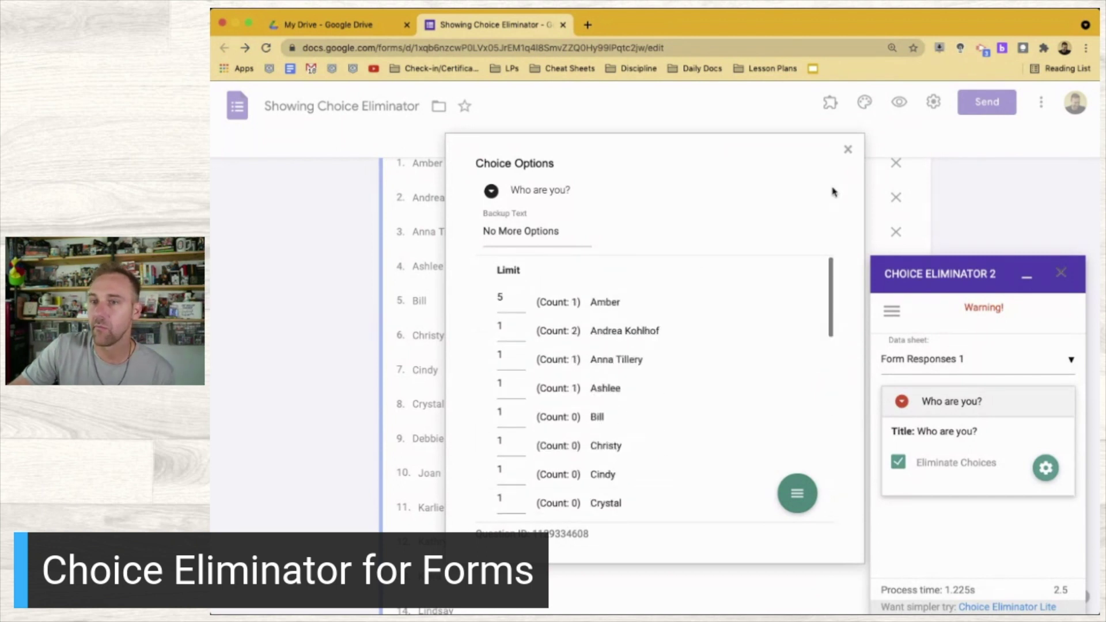
left_click(847, 149)
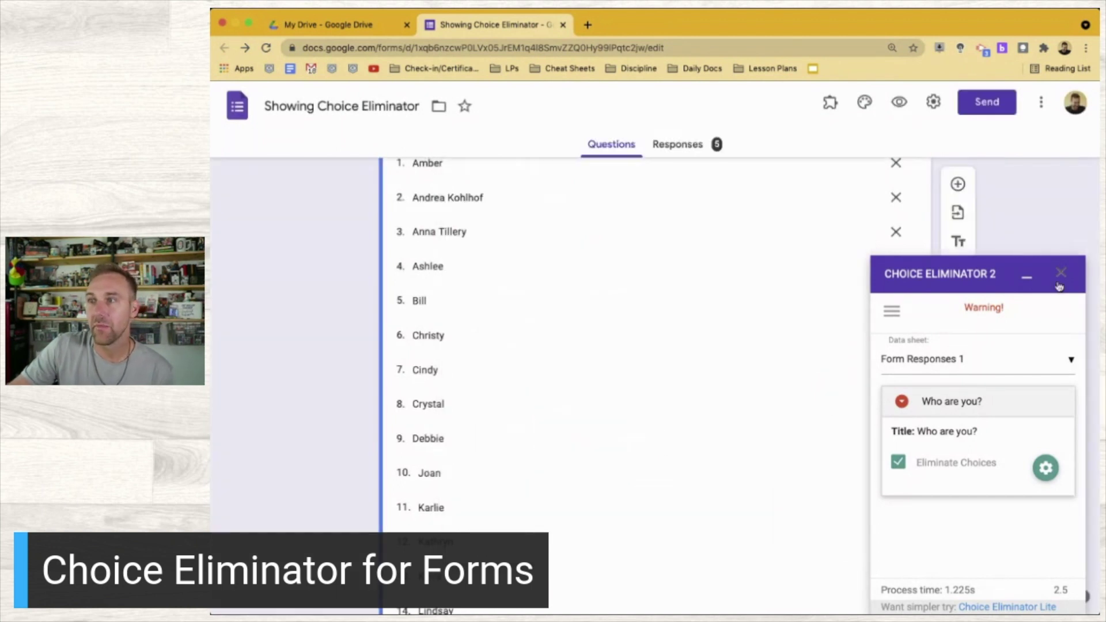
left_click(1061, 274)
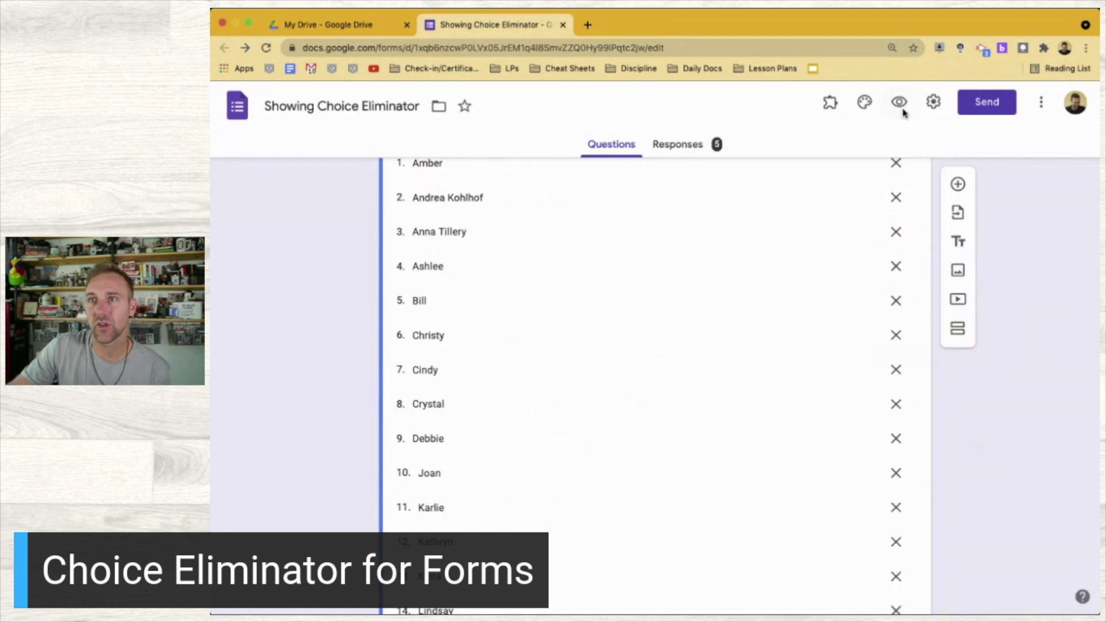
left_click(899, 103)
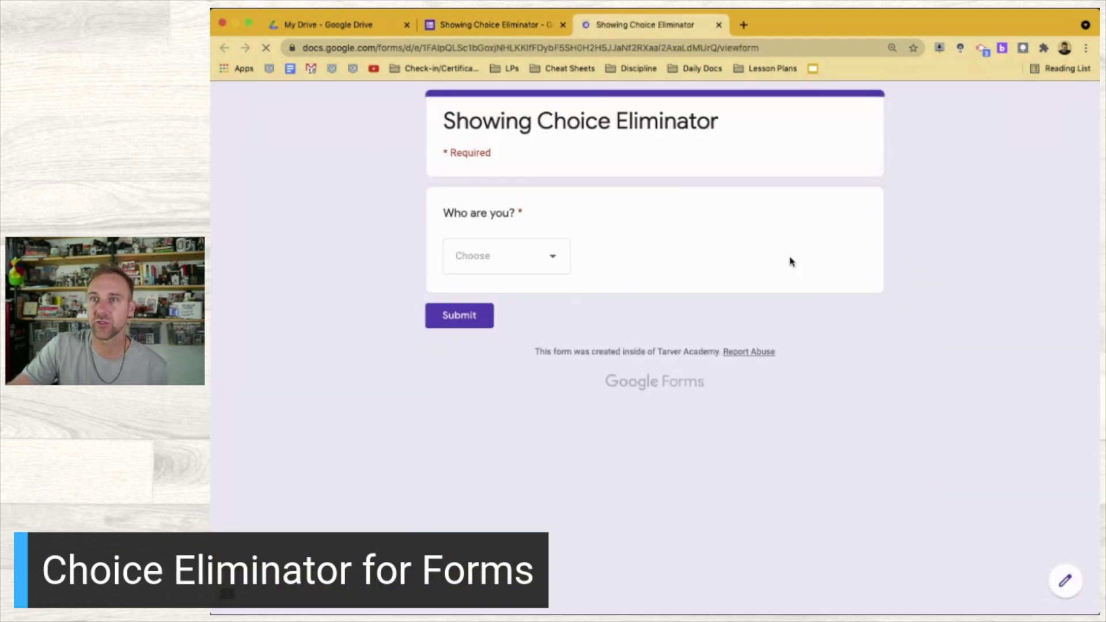
left_click(521, 256)
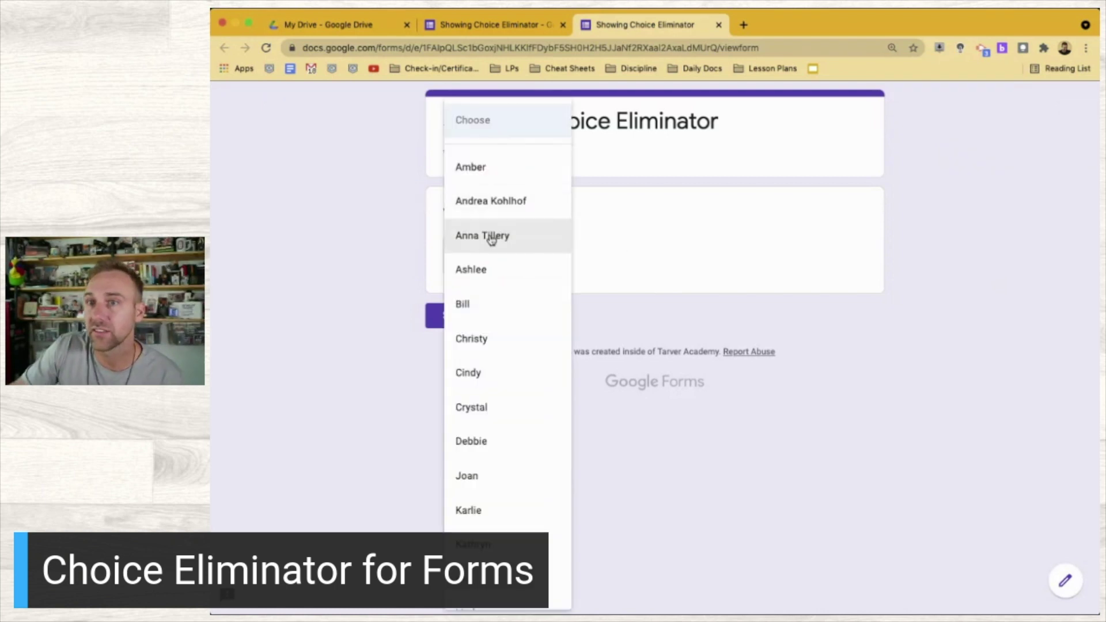
left_click(375, 241)
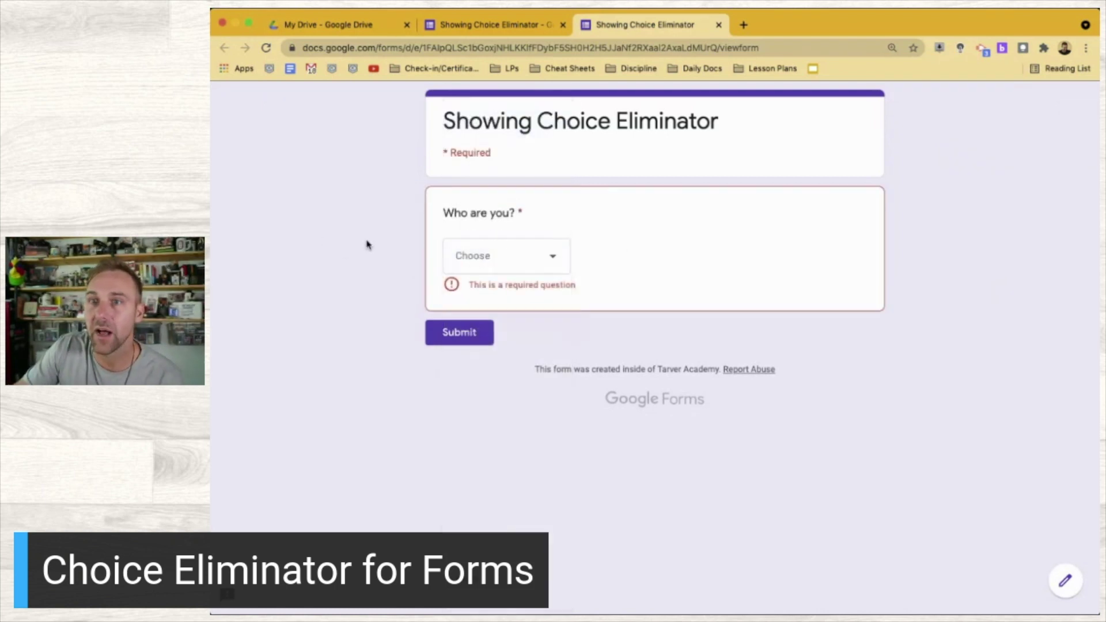
left_click(499, 255)
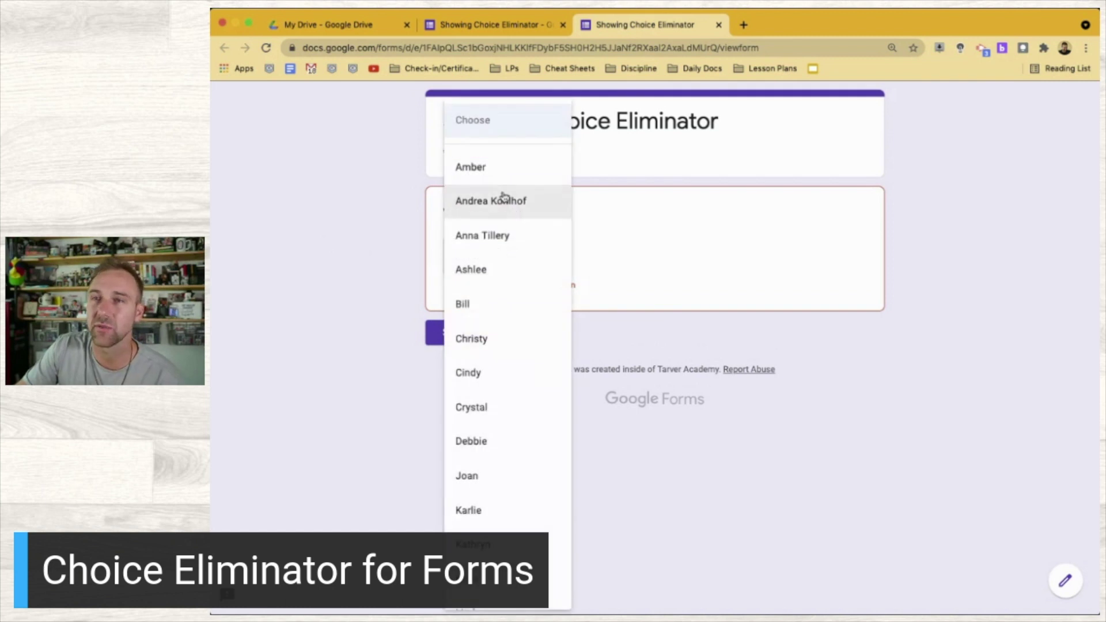
left_click(353, 295)
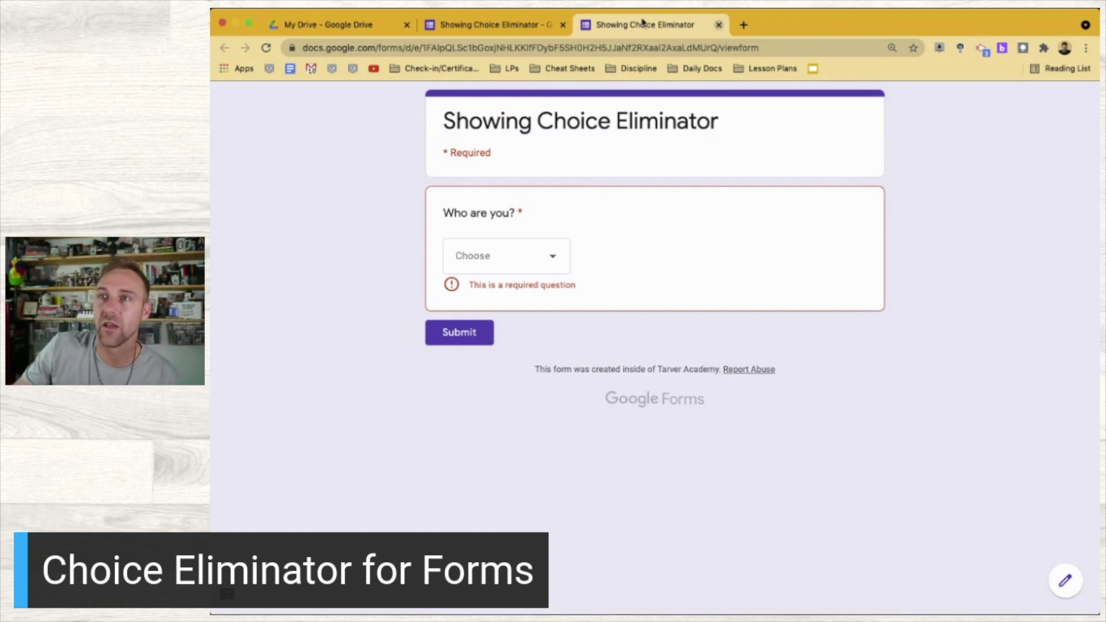
left_click(718, 26)
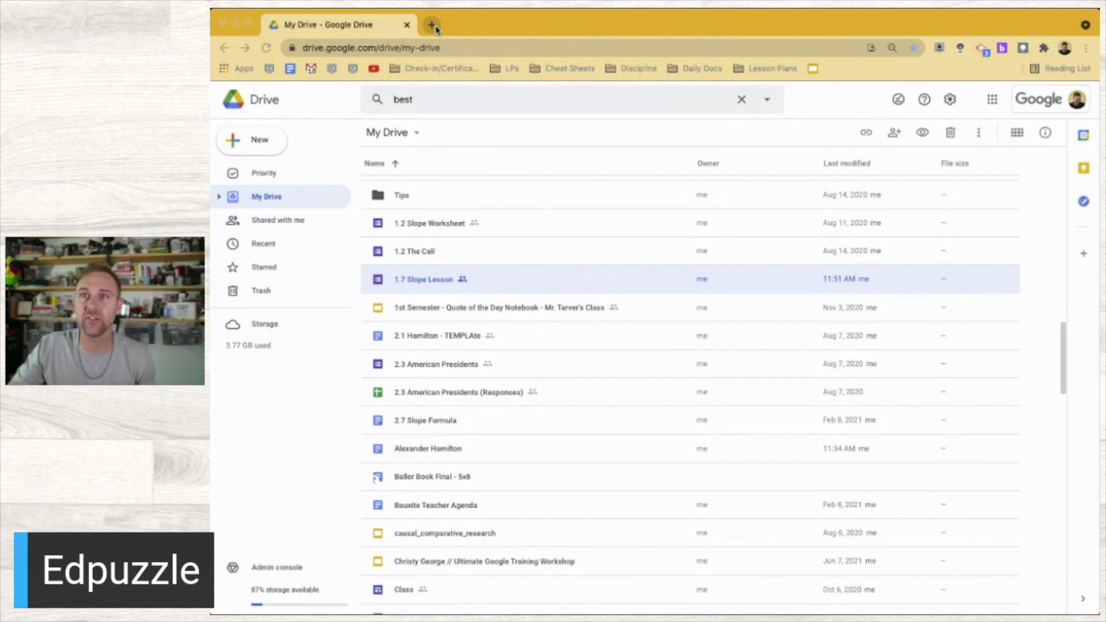
Search 'edpuzzle addon' in a new tab and open the Edpuzzle extension's Chrome Web Store page
left_click(432, 26)
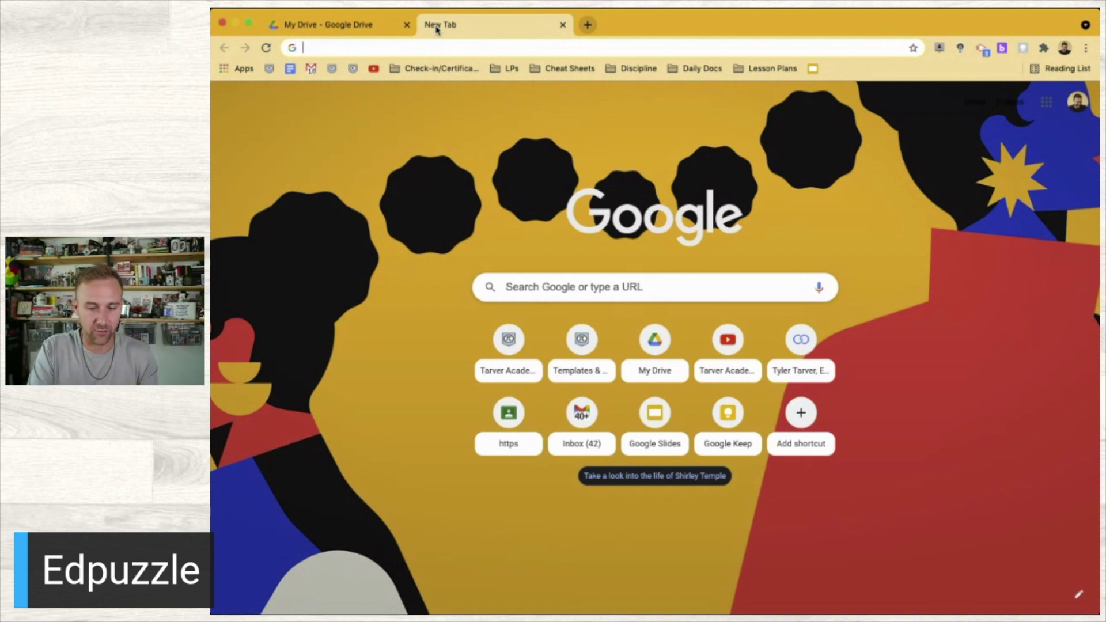
type("edpuzzl")
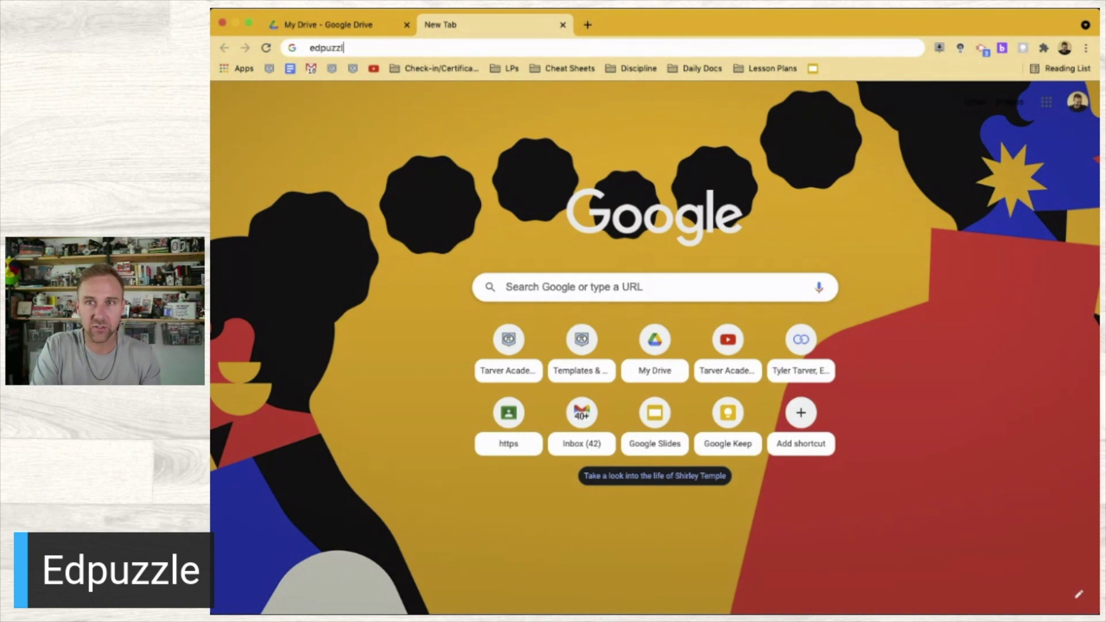
type("e addon")
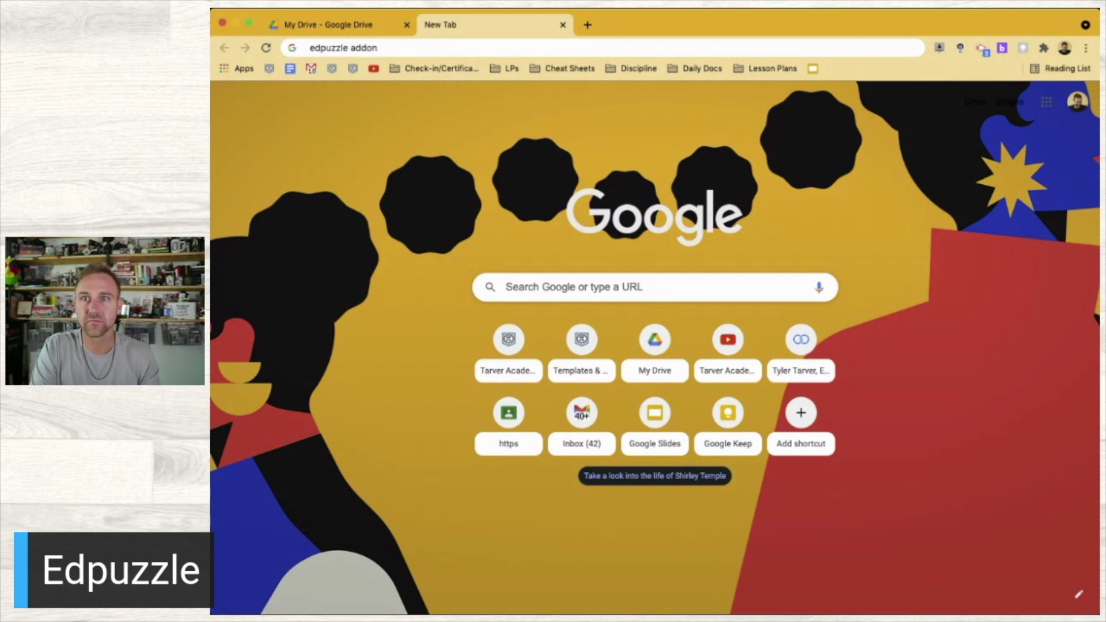
key("Return")
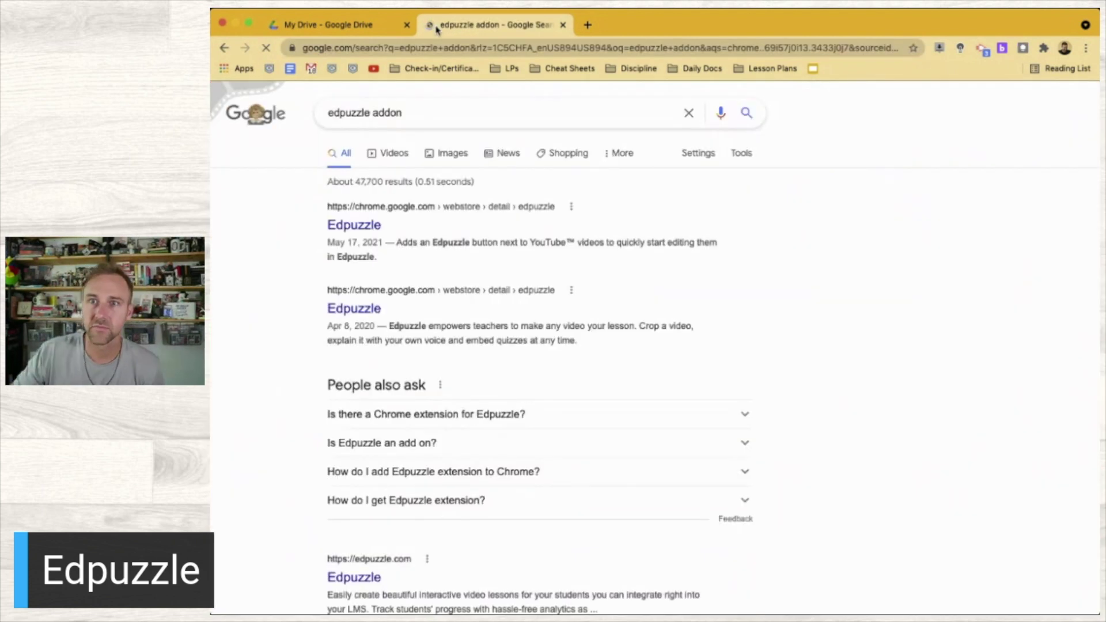
left_click(355, 228)
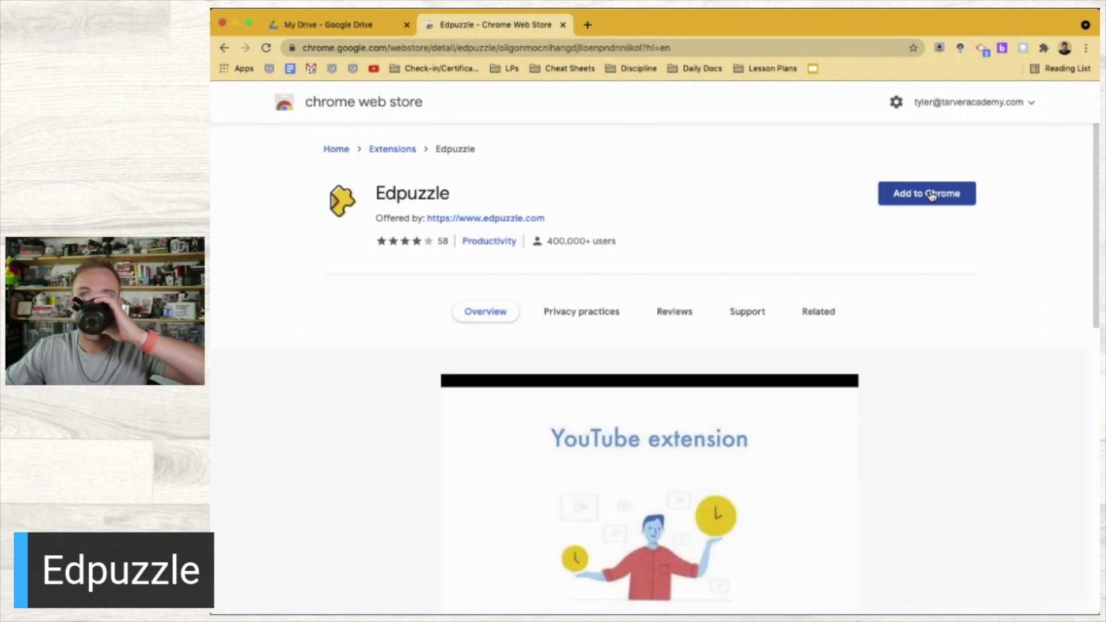
Add the Edpuzzle extension to Chrome and open edpuzzle.com from the 'Offered by' link
left_click(931, 194)
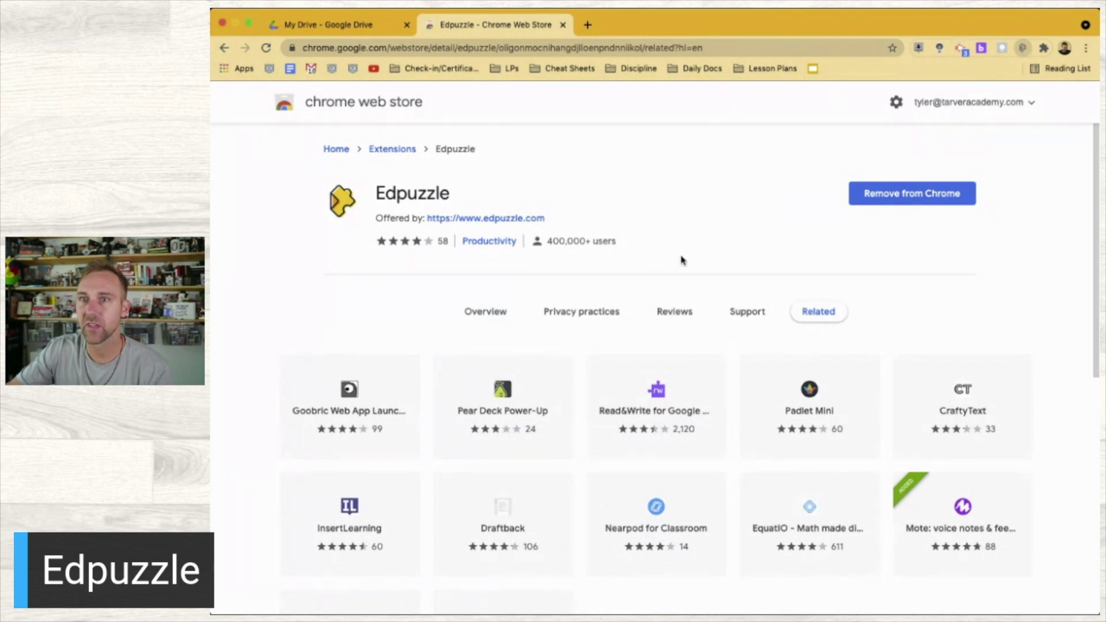
left_click(445, 219)
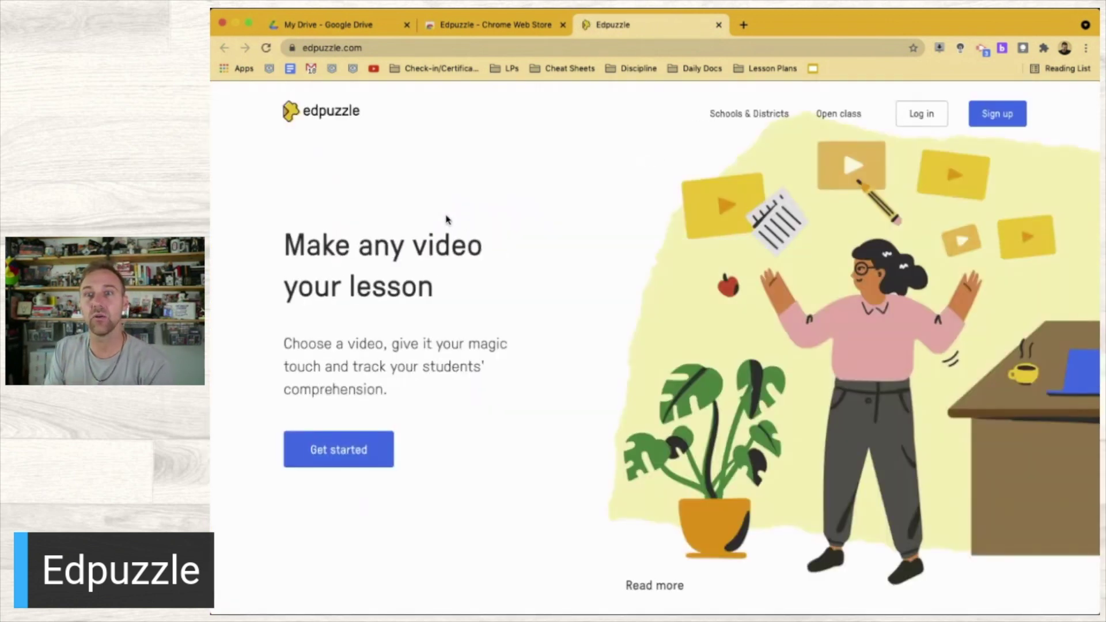
Scroll through the edpuzzle.com homepage to look over its features
scroll(455, 349, "down", 6)
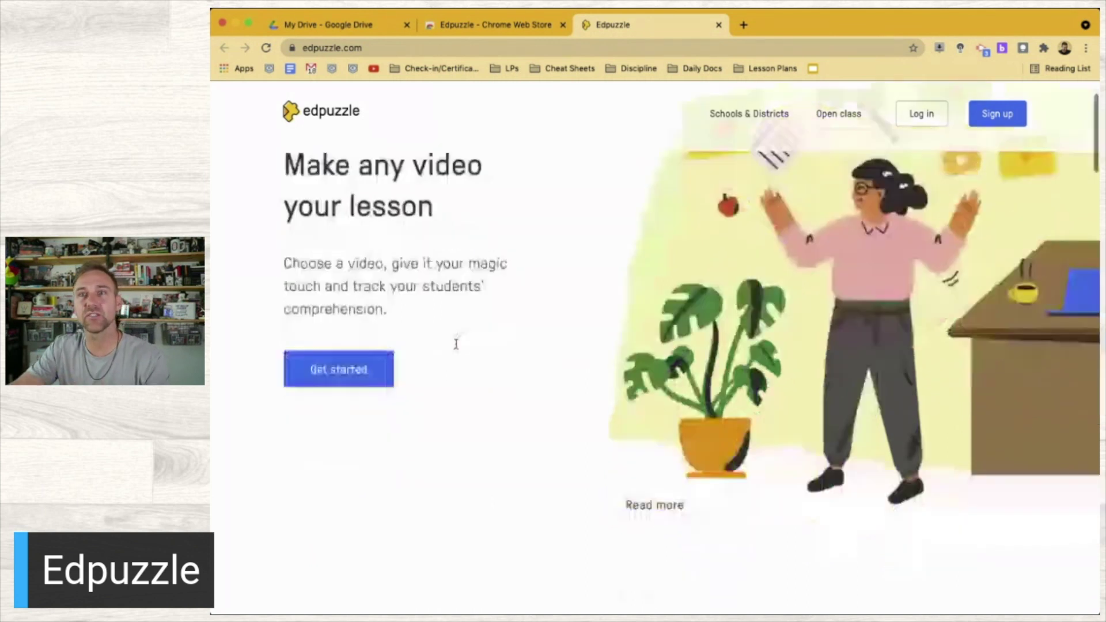
scroll(457, 349, "down", 5)
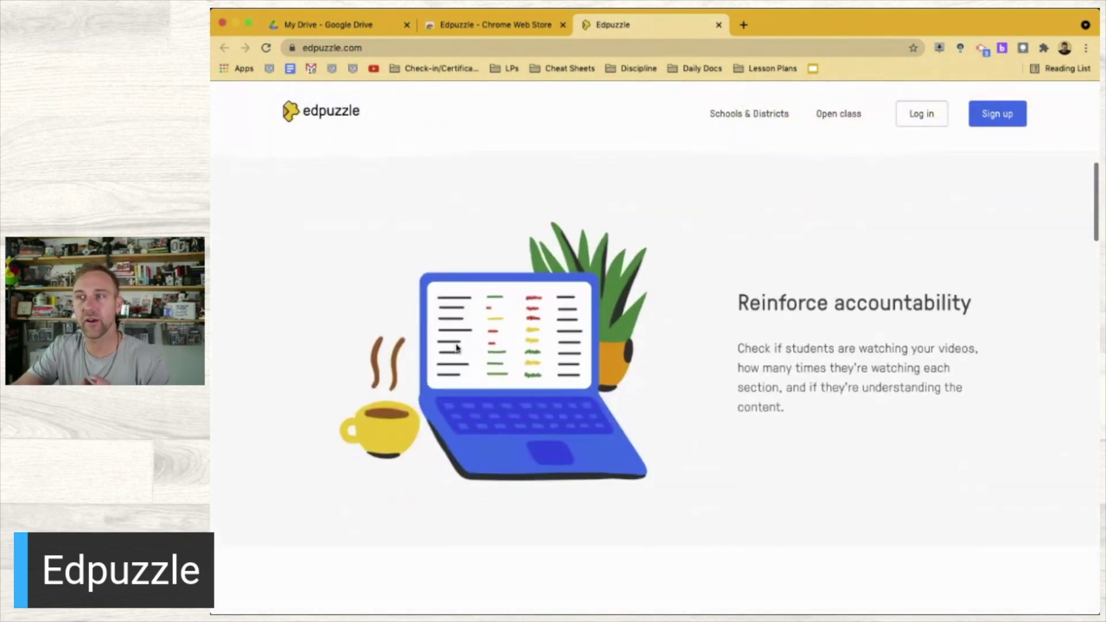
scroll(457, 349, "down", 5)
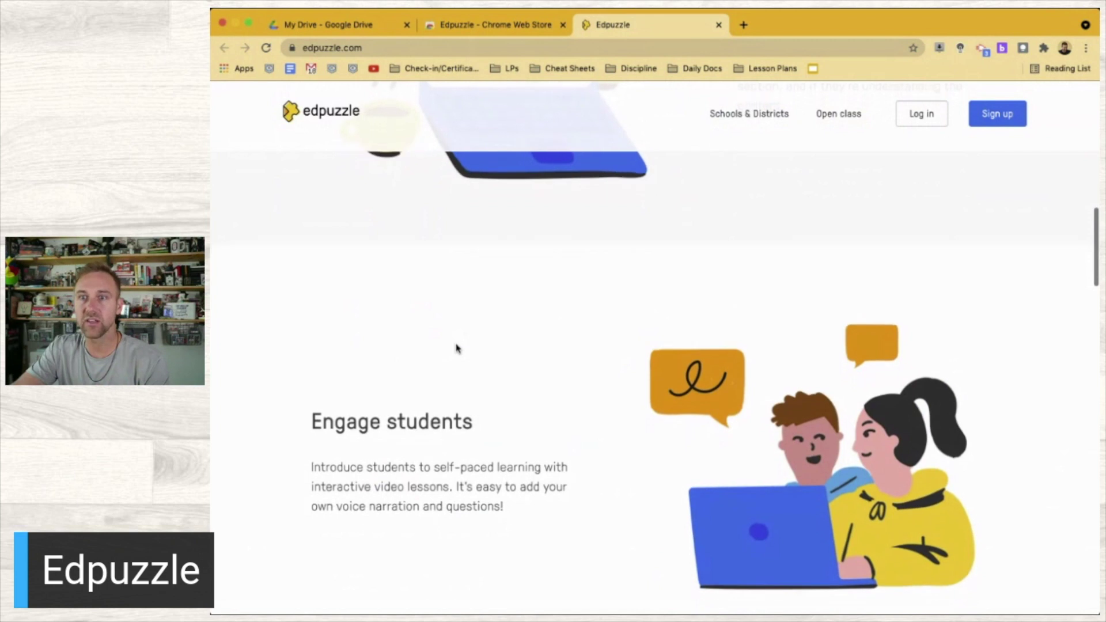
scroll(457, 348, "down", 5)
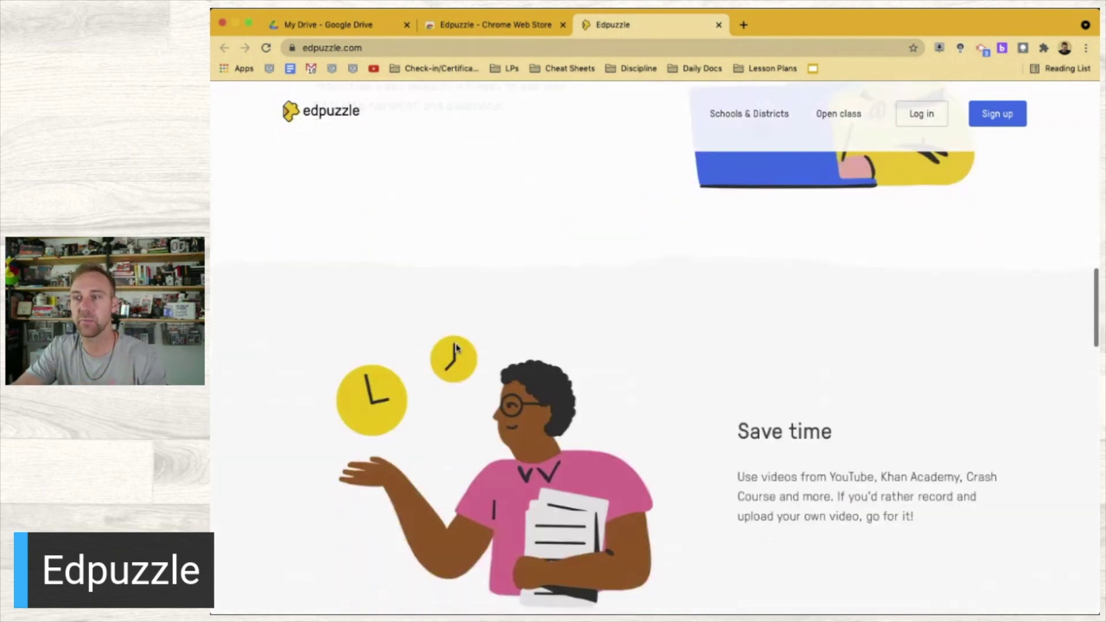
scroll(457, 349, "down", 2)
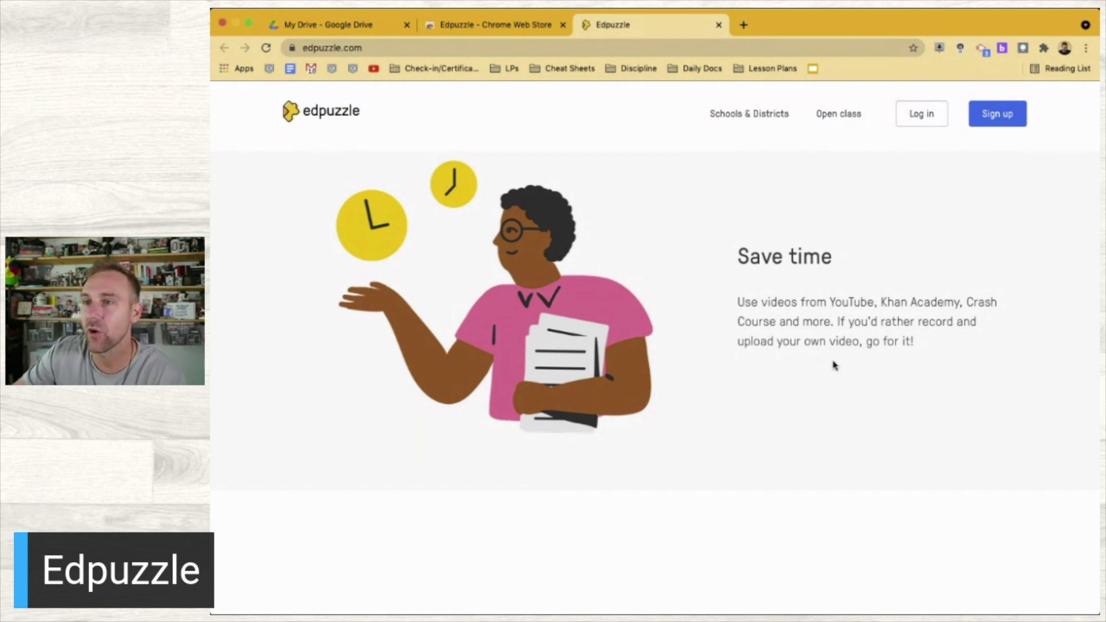
scroll(832, 365, "down", 5)
scroll(832, 364, "down", 8)
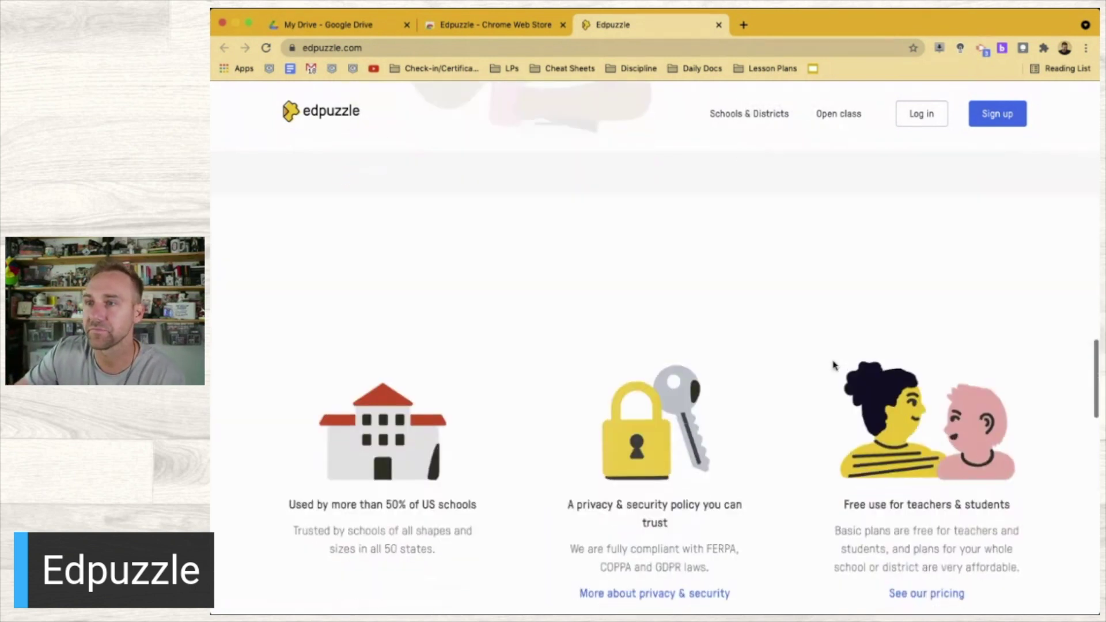
scroll(833, 365, "up", 6)
scroll(832, 365, "down", 7)
scroll(833, 364, "down", 1)
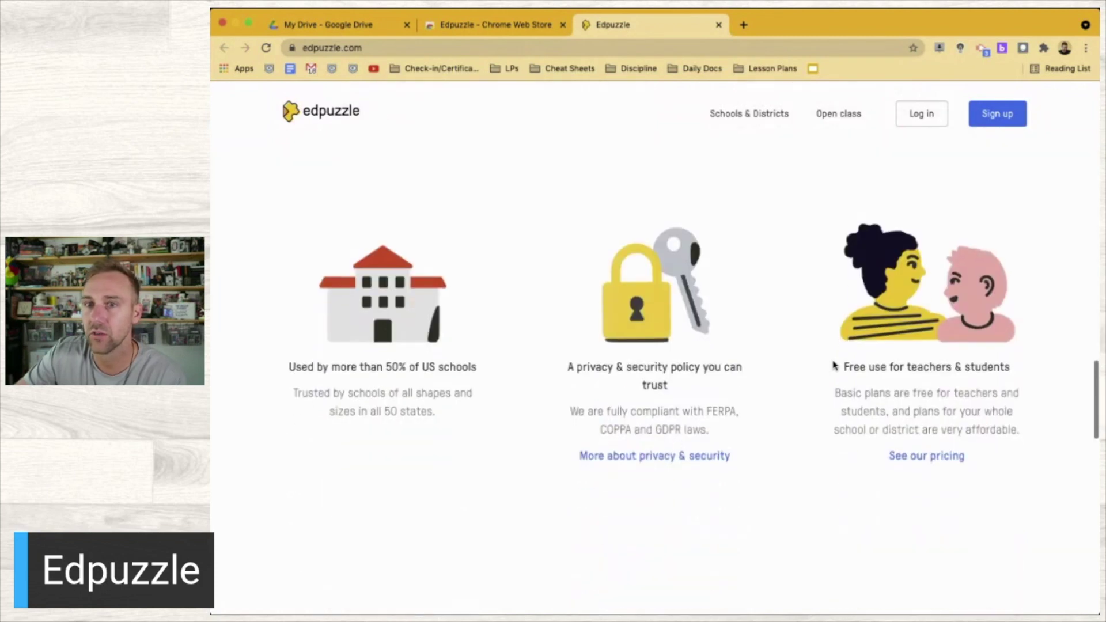
scroll(563, 381, "down", 11)
scroll(562, 382, "down", 3)
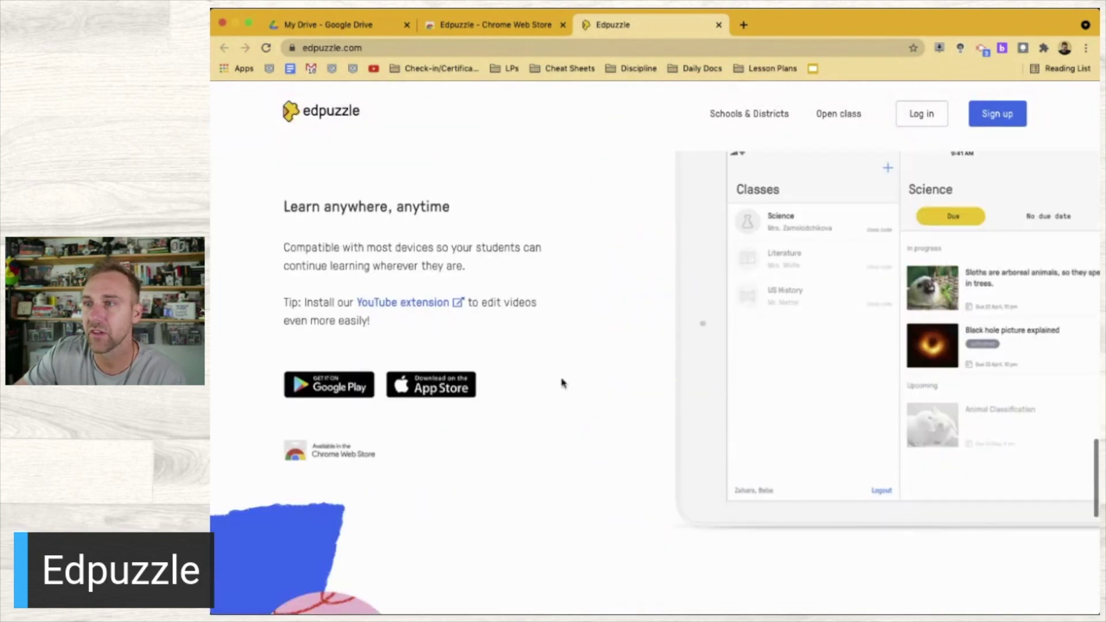
scroll(562, 382, "up", 1)
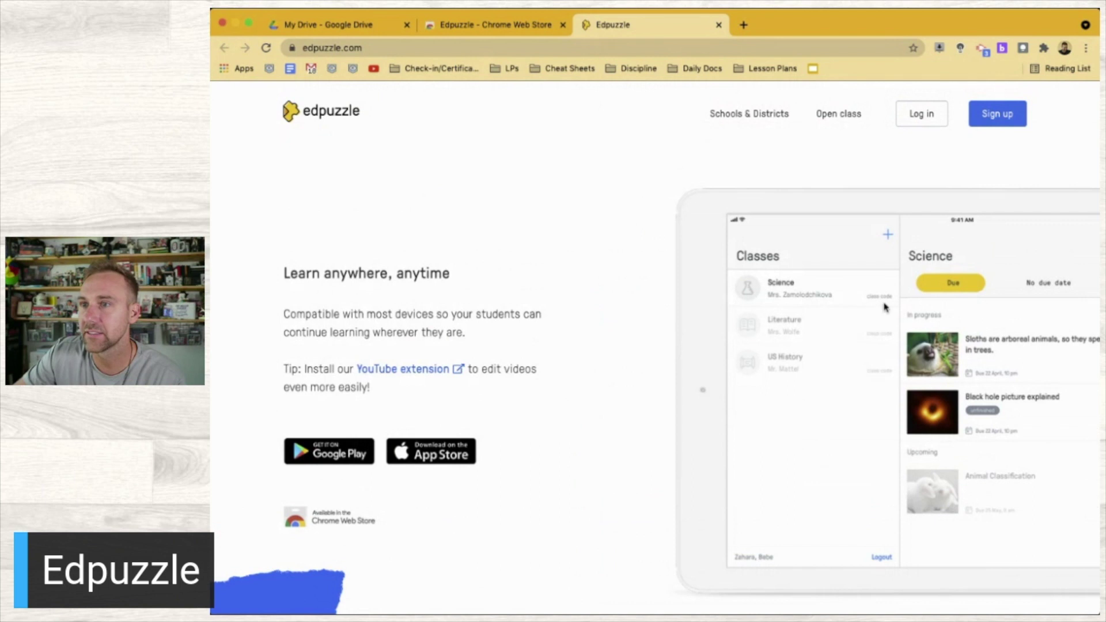
scroll(605, 333, "down", 1)
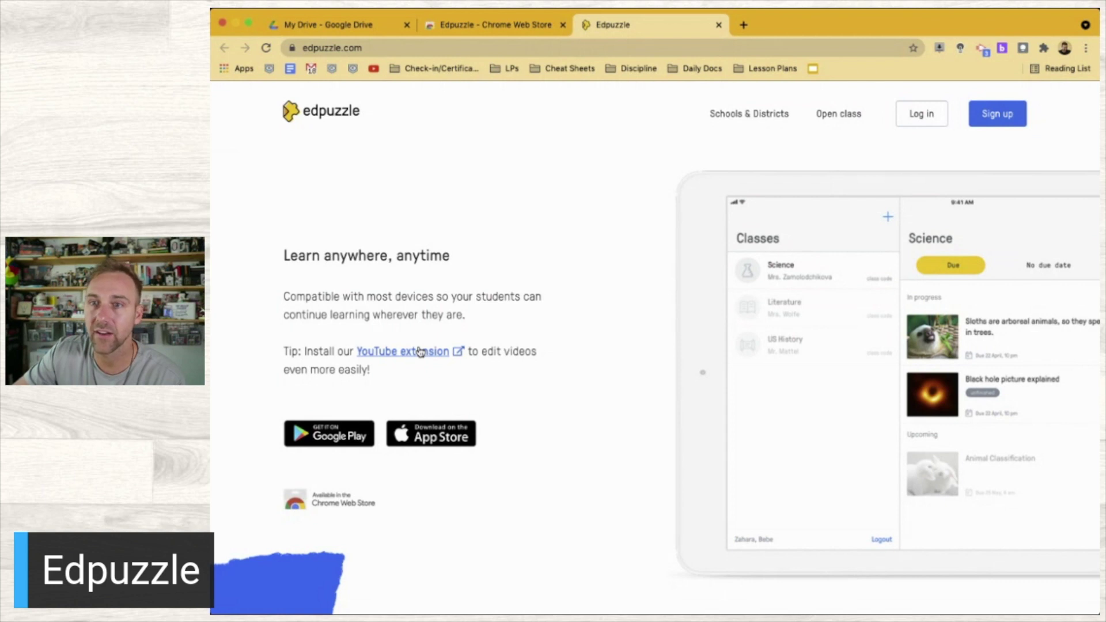
Close the extra YouTube extension store tab and load the Tarver Academy YouTube channel in the Web Store tab
left_click(421, 351)
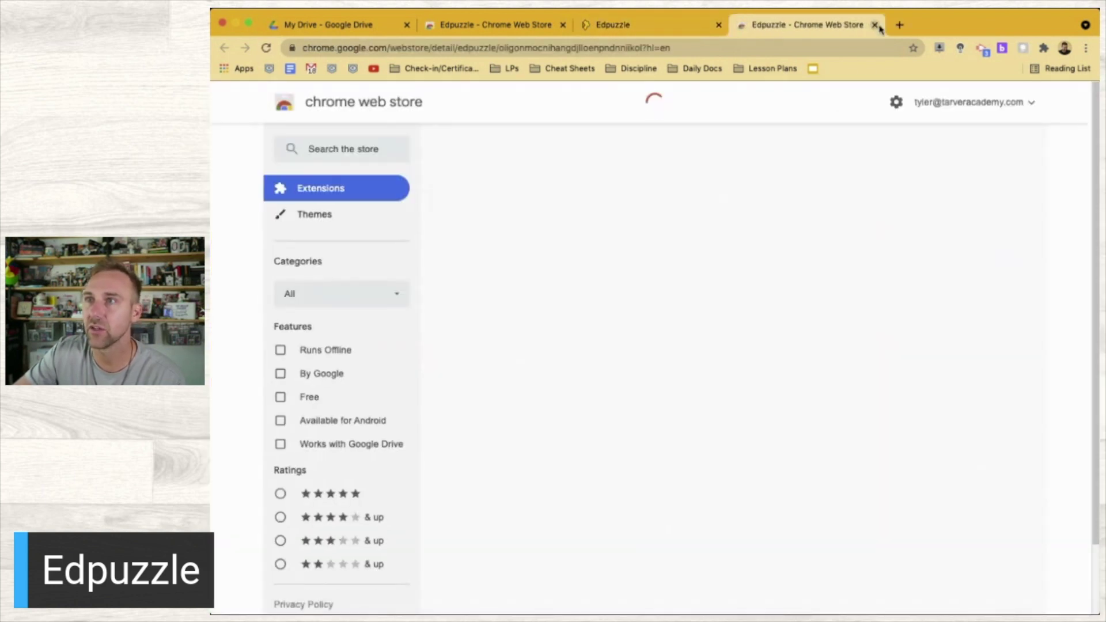
key("super+w")
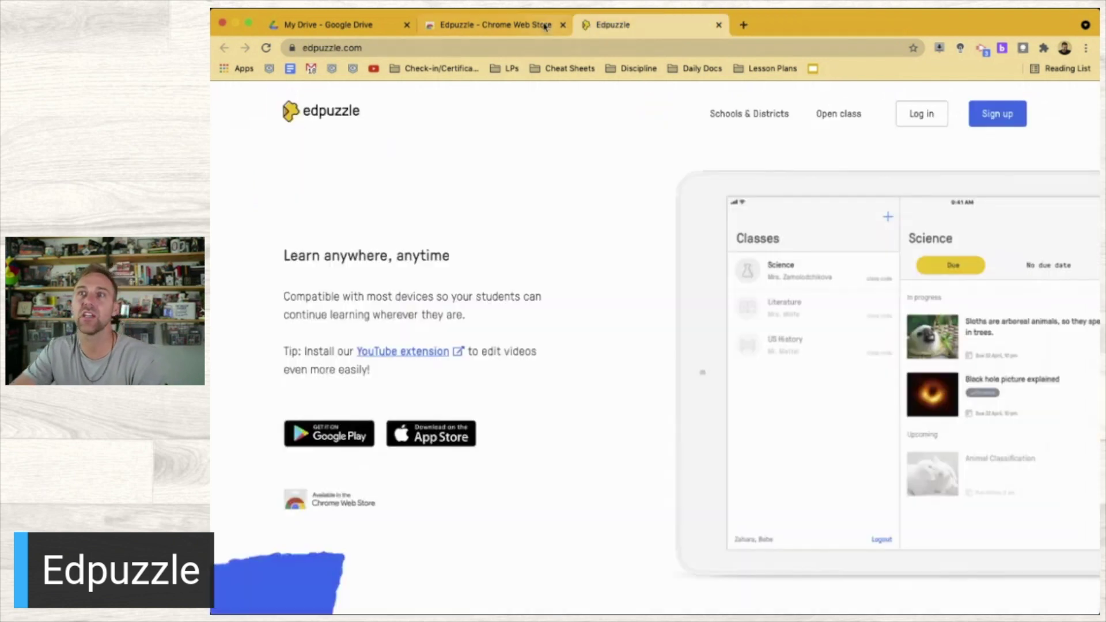
key("super+alt+Left")
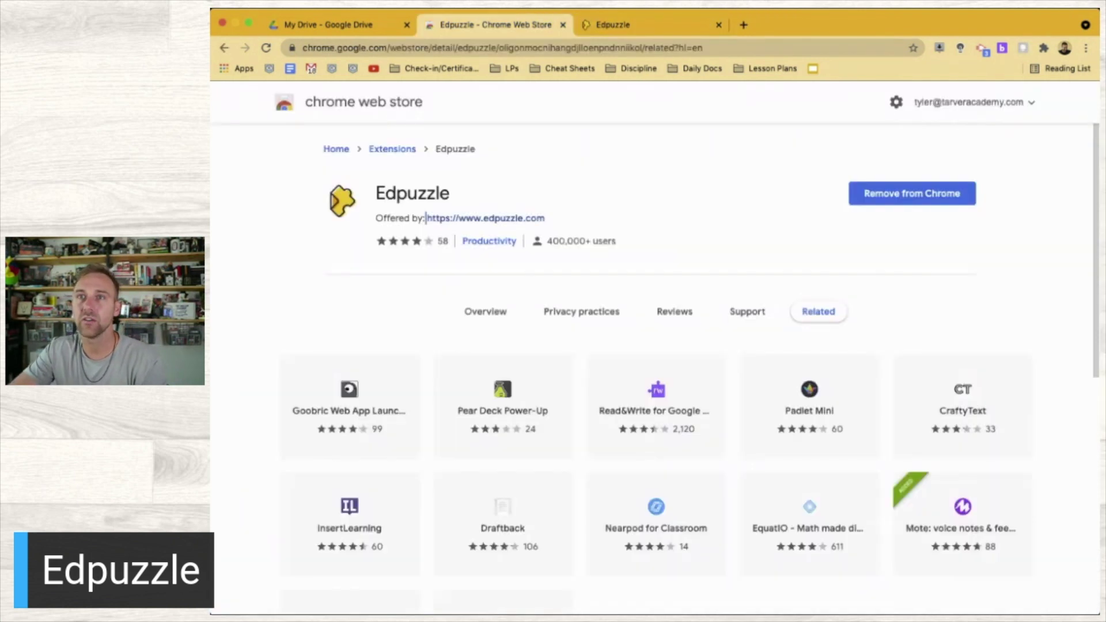
left_click(373, 69)
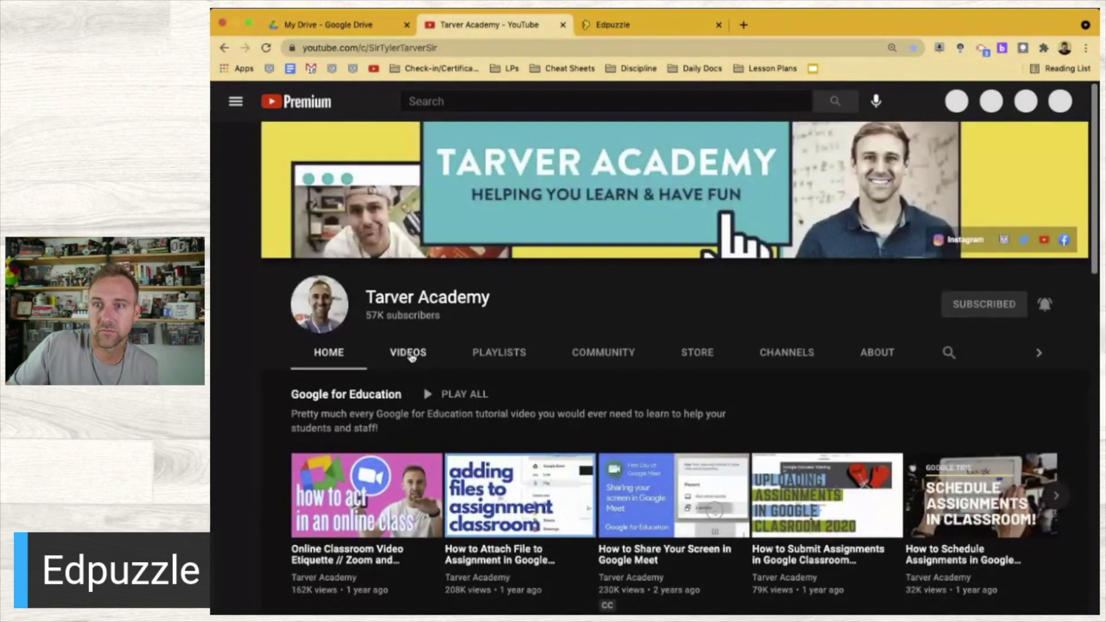
Open 'Lebron James Quote' from the Tarver Academy channel home, exit theater mode, and like it
left_click(410, 356)
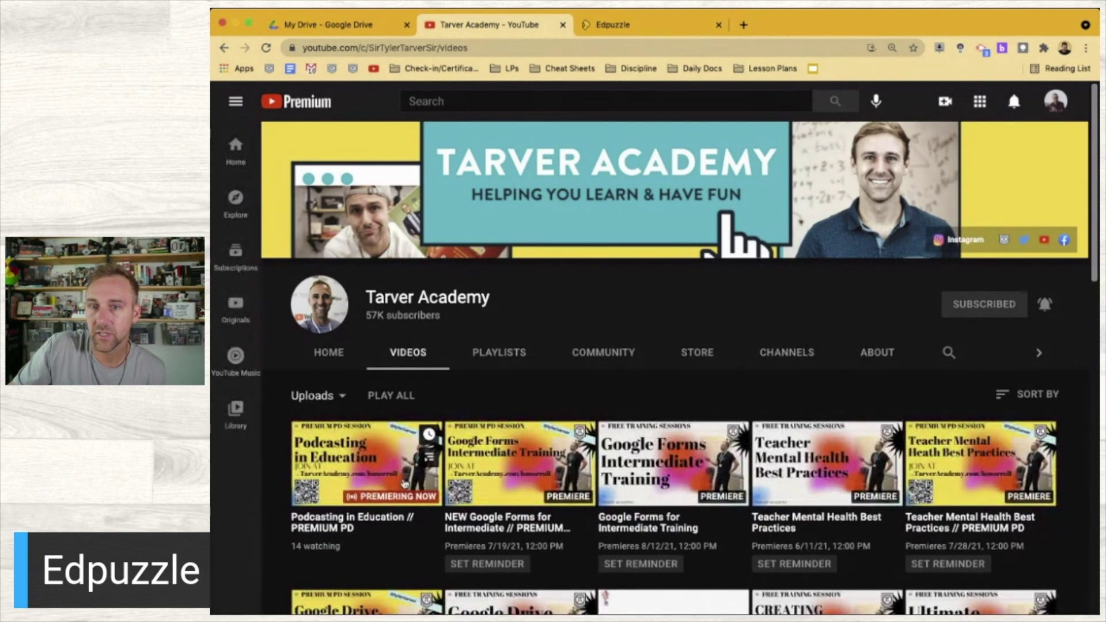
left_click(332, 354)
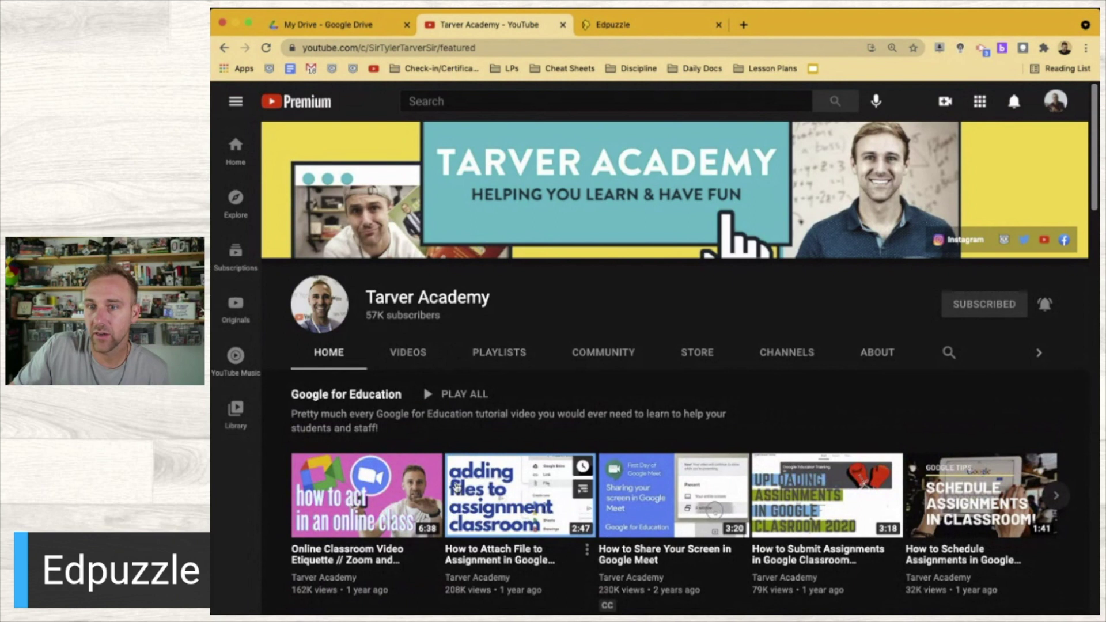
scroll(438, 473, "down", 5)
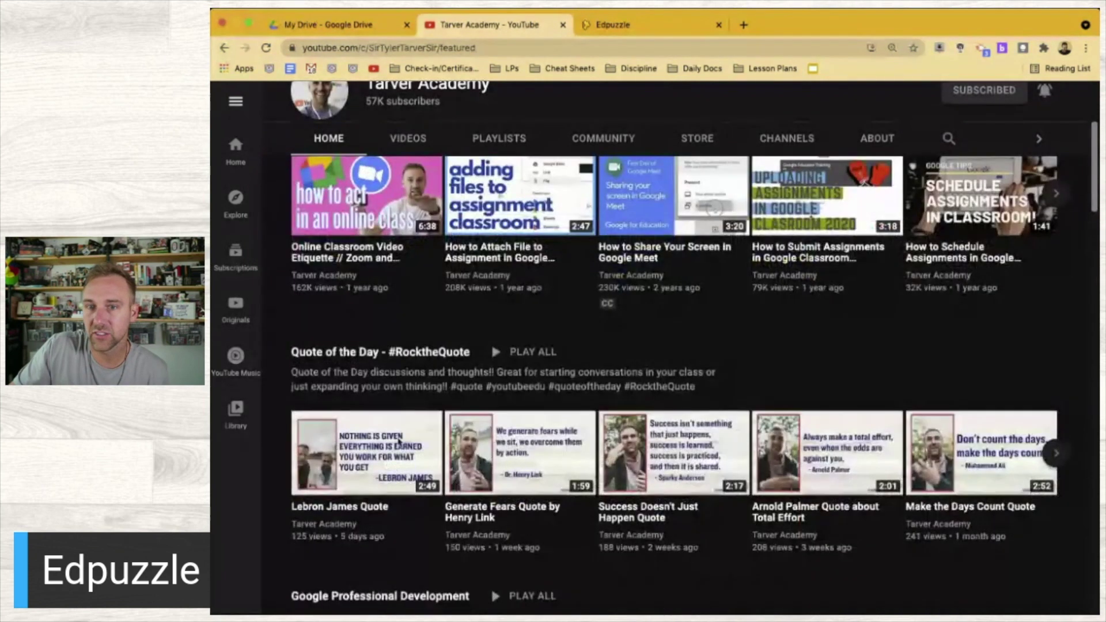
left_click(377, 453)
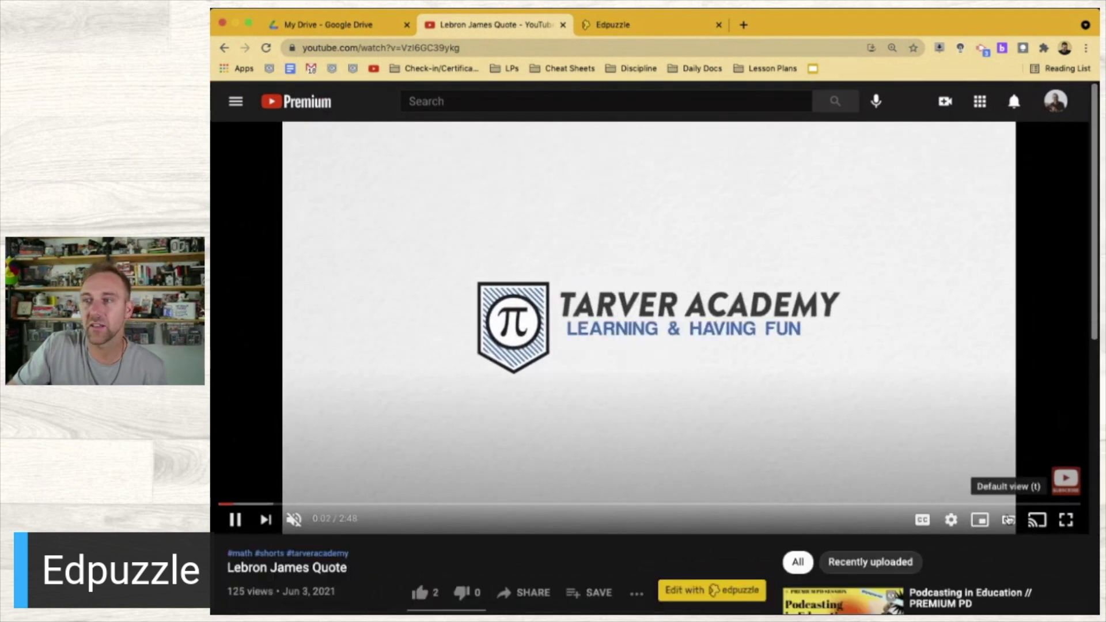
left_click(1009, 520)
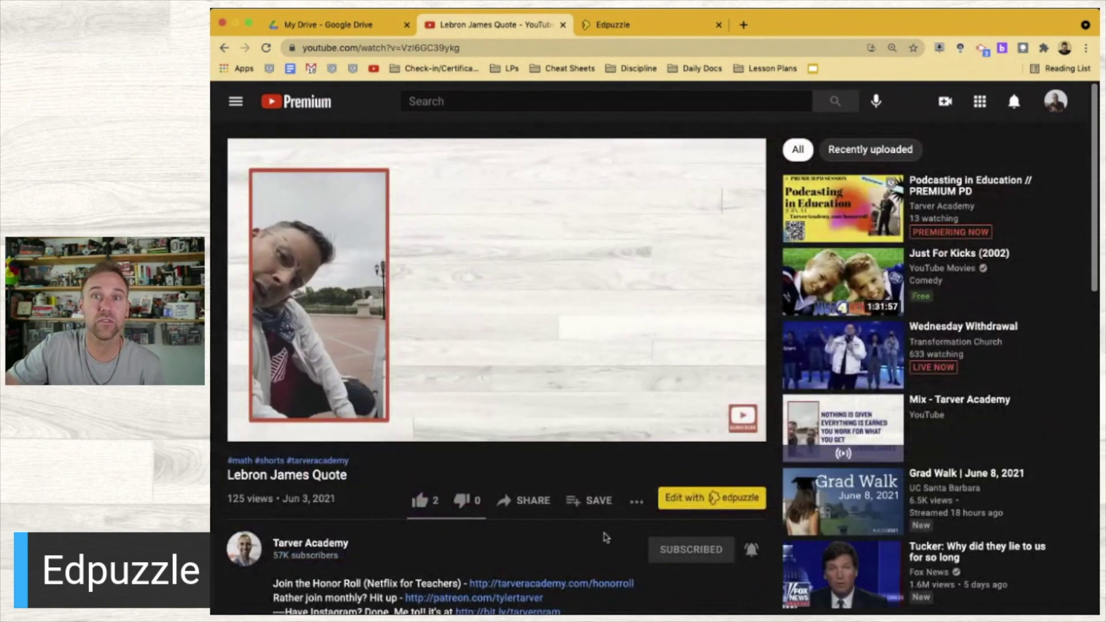
left_click(421, 501)
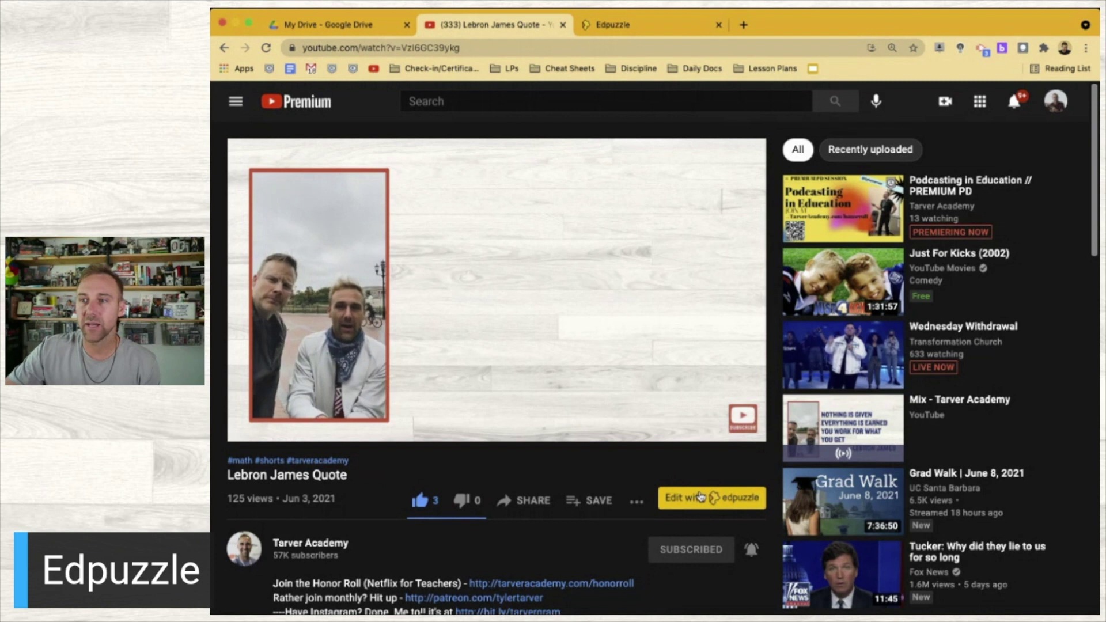
Open the video with 'Edit with Edpuzzle' and start a teacher sign-up through Google
left_click(701, 499)
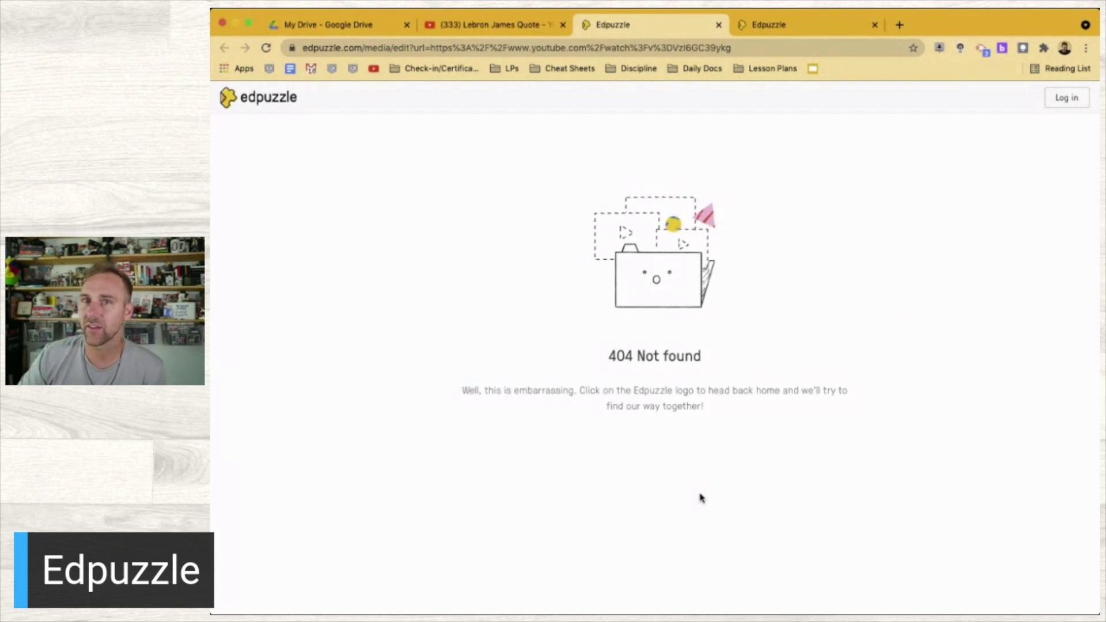
left_click(1068, 102)
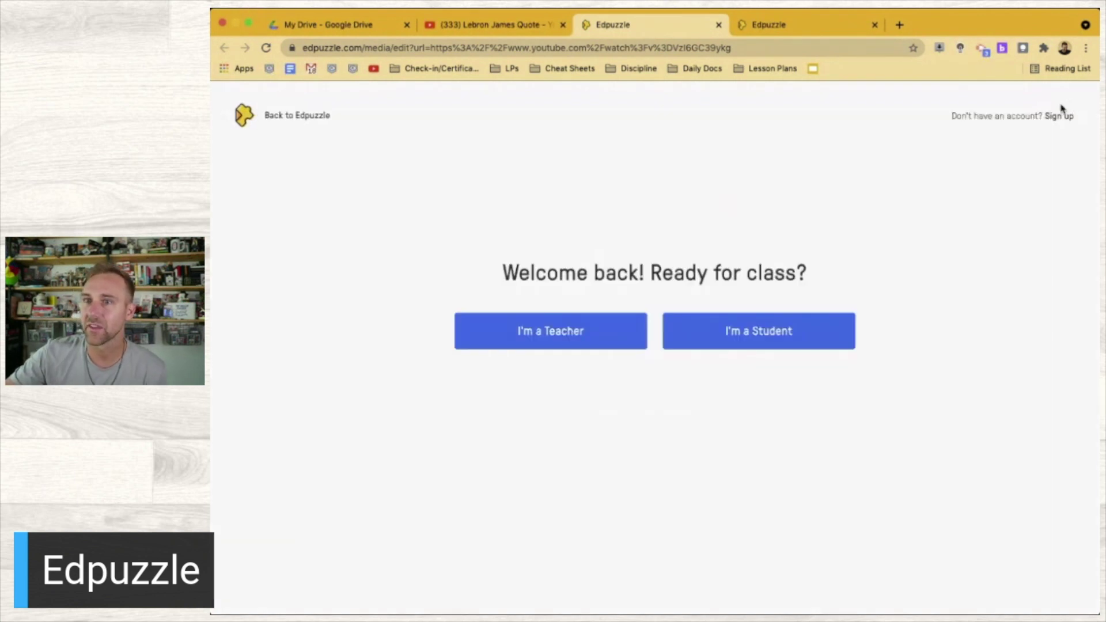
left_click(567, 330)
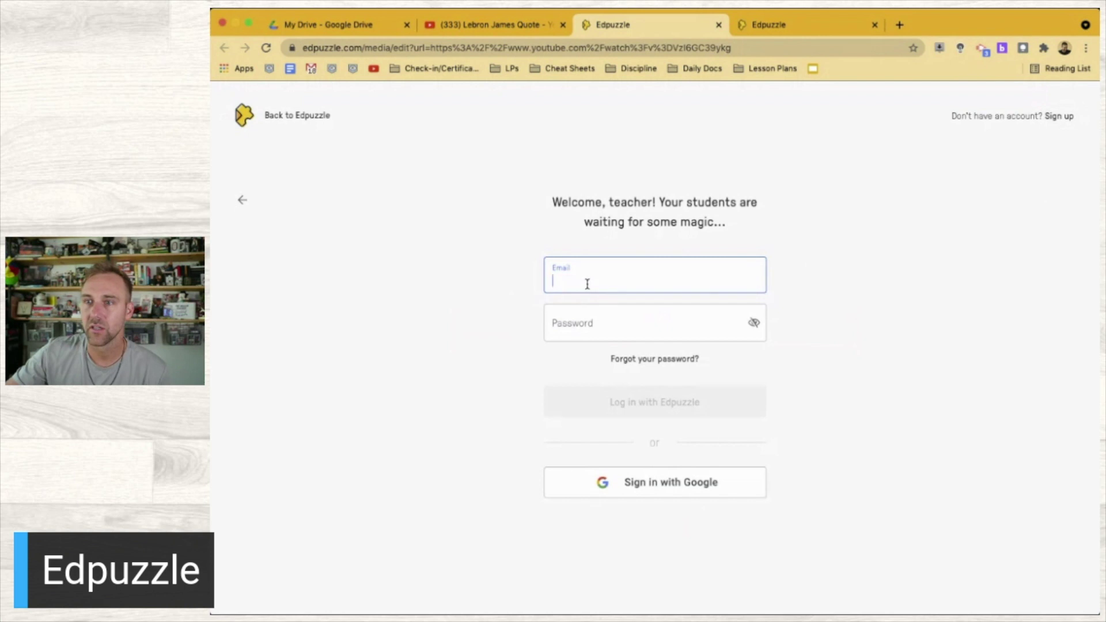
left_click(630, 493)
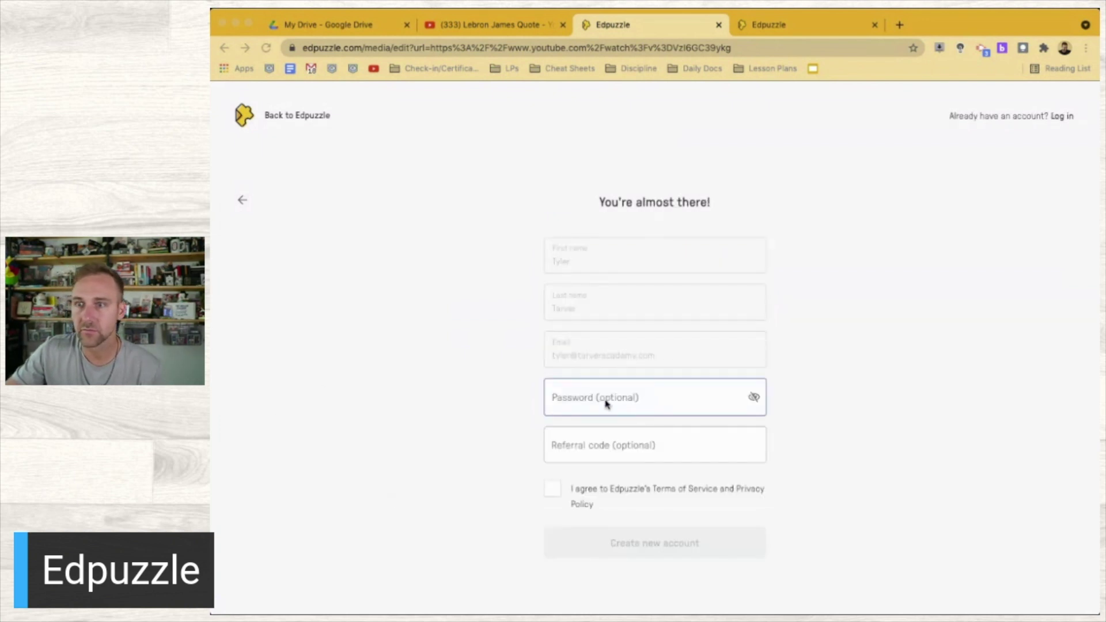
Enter an account password, accept the Terms of Service, and create the new teacher account
left_click(605, 403)
type("******")
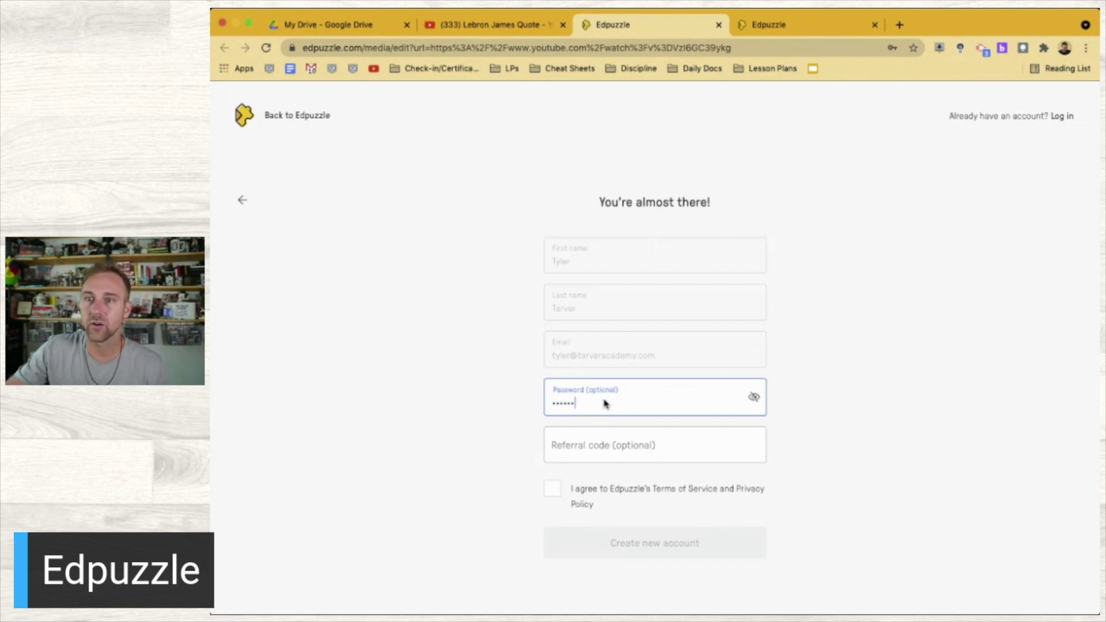
type("*")
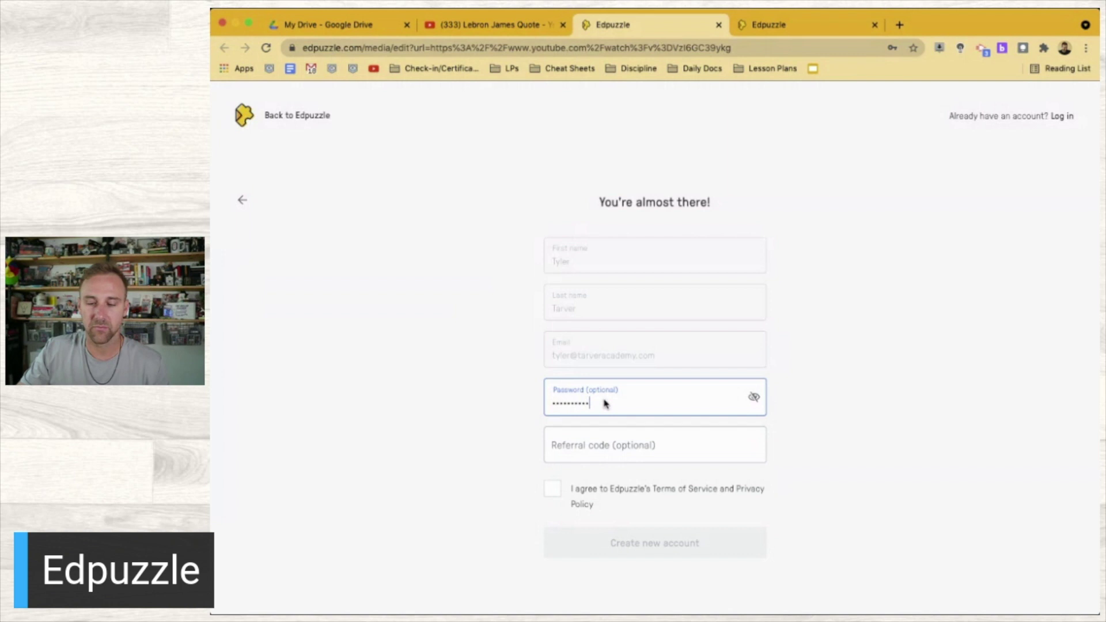
left_click(551, 489)
left_click(615, 536)
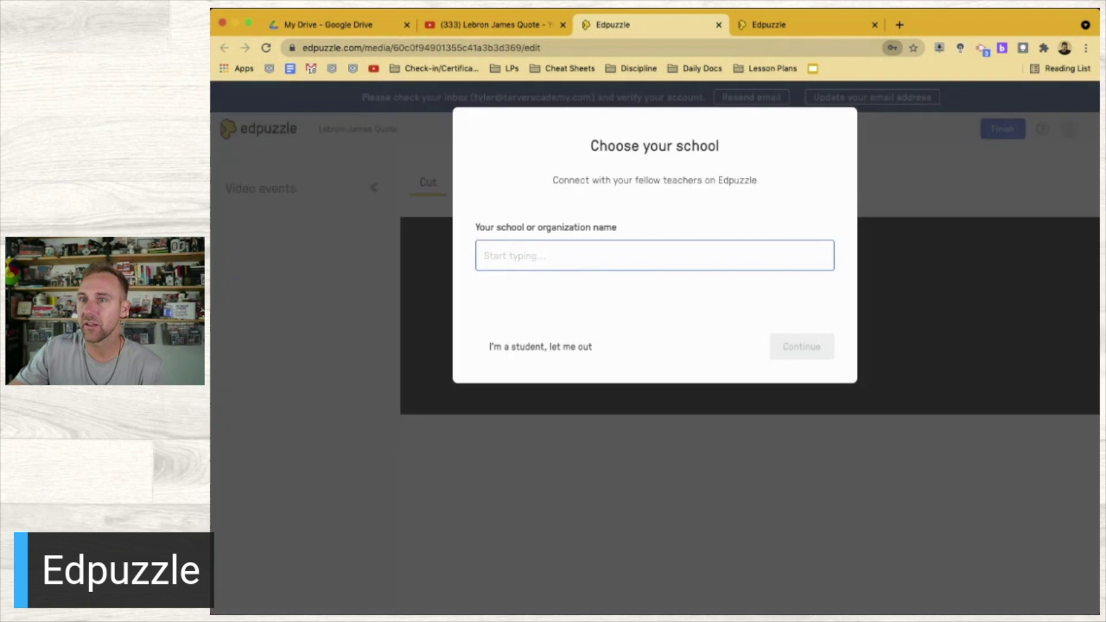
Search for and select Bauxite High School as the teacher's school
type("Tarver Academy")
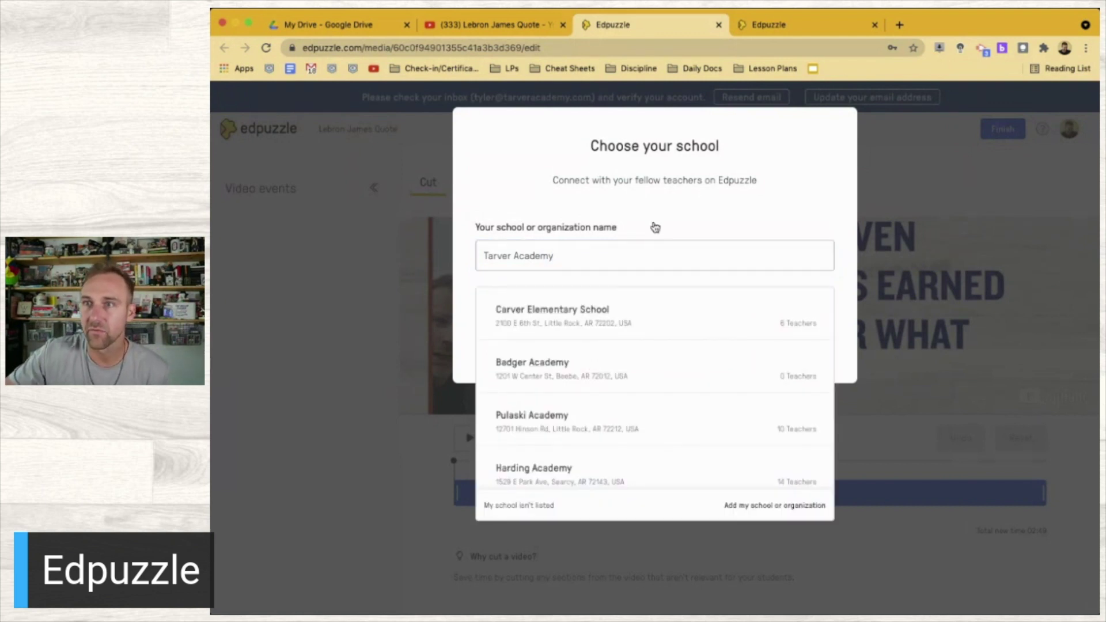
left_click(884, 168)
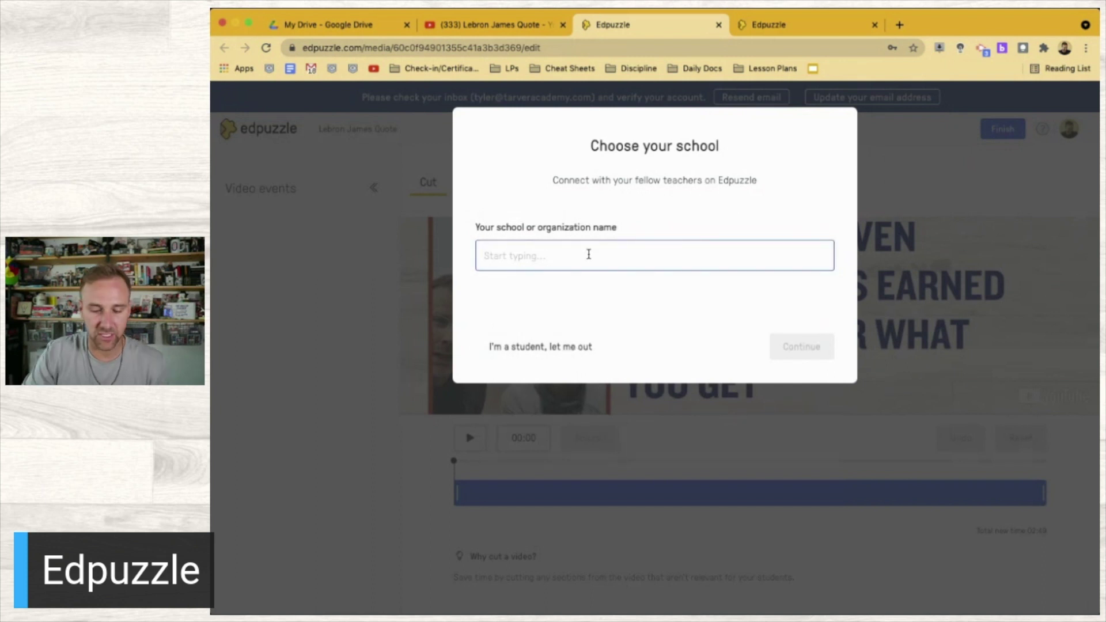
type("Bauxite")
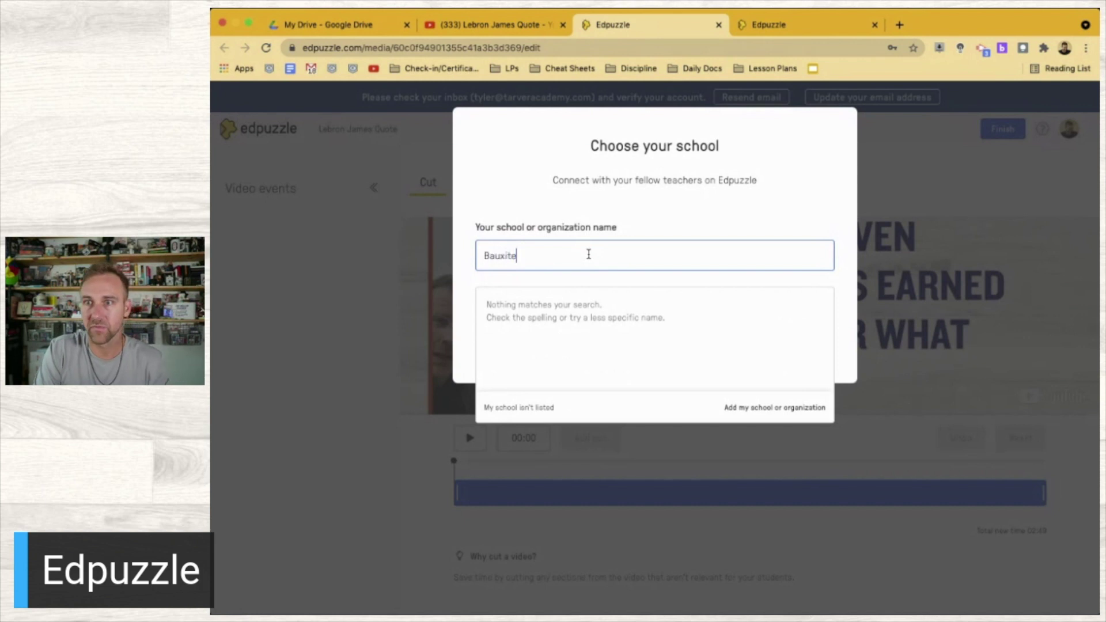
left_click(616, 323)
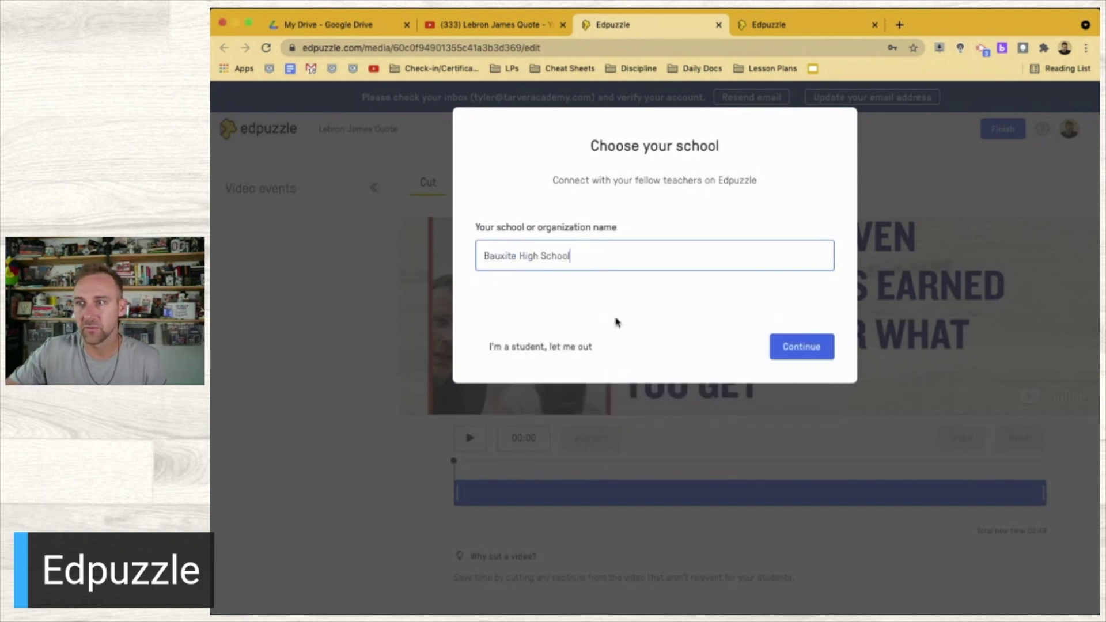
left_click(790, 344)
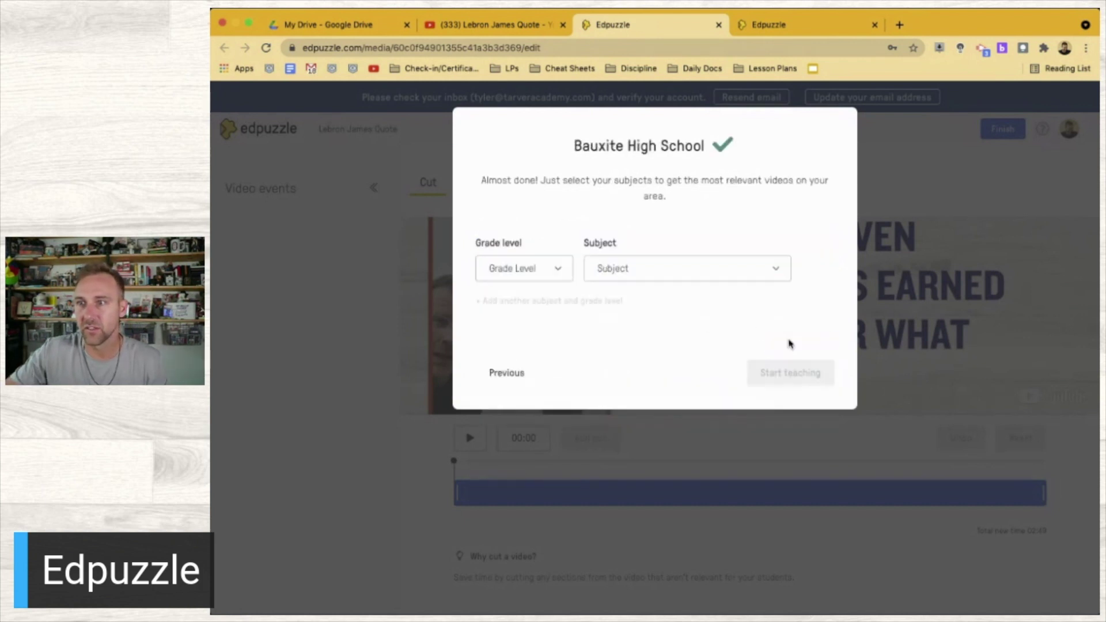
Choose 12th grade and Geometry as grade level and subject, then start teaching
left_click(523, 270)
scroll(544, 412, "down", 3)
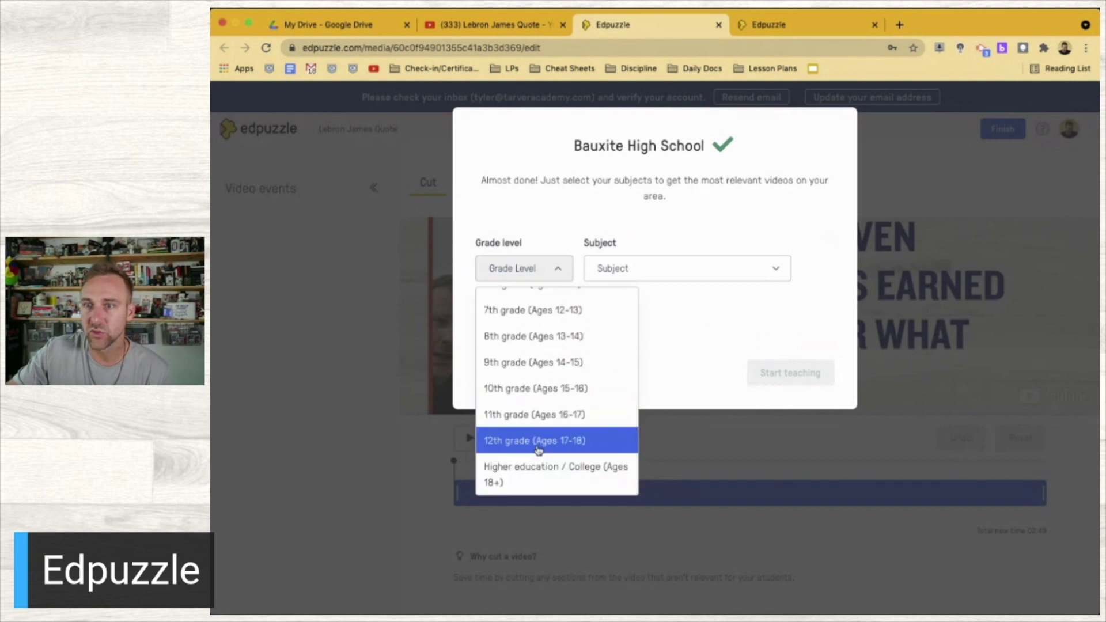
left_click(538, 440)
left_click(656, 266)
scroll(647, 427, "down", 1)
left_click(645, 449)
left_click(772, 381)
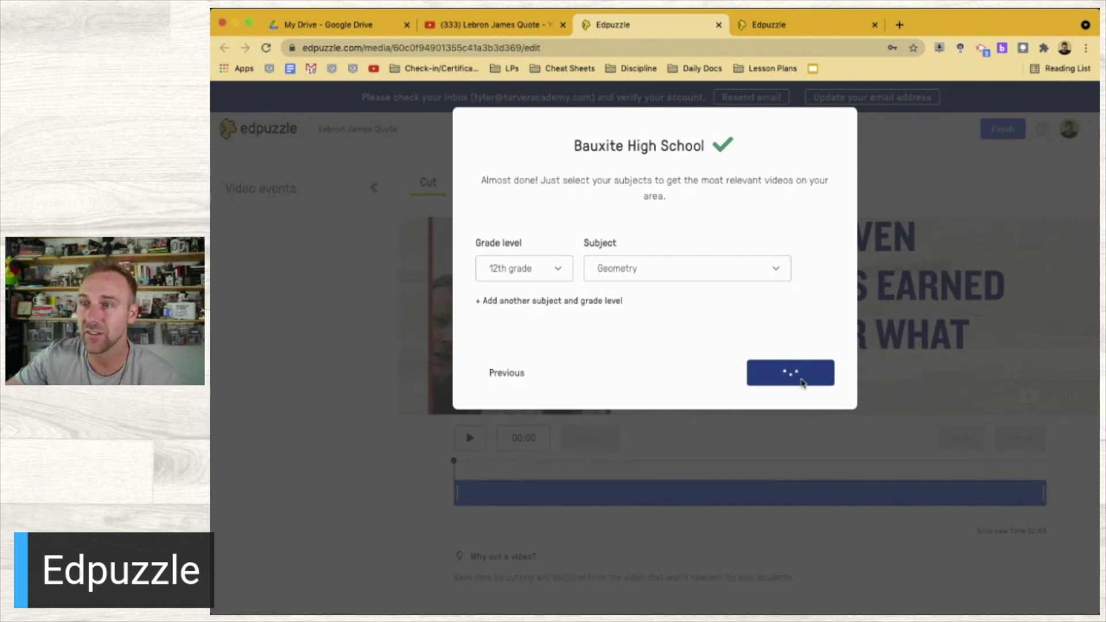
Return to school selection, search for Tarver Academy and choose to add an unlisted school
left_click(516, 377)
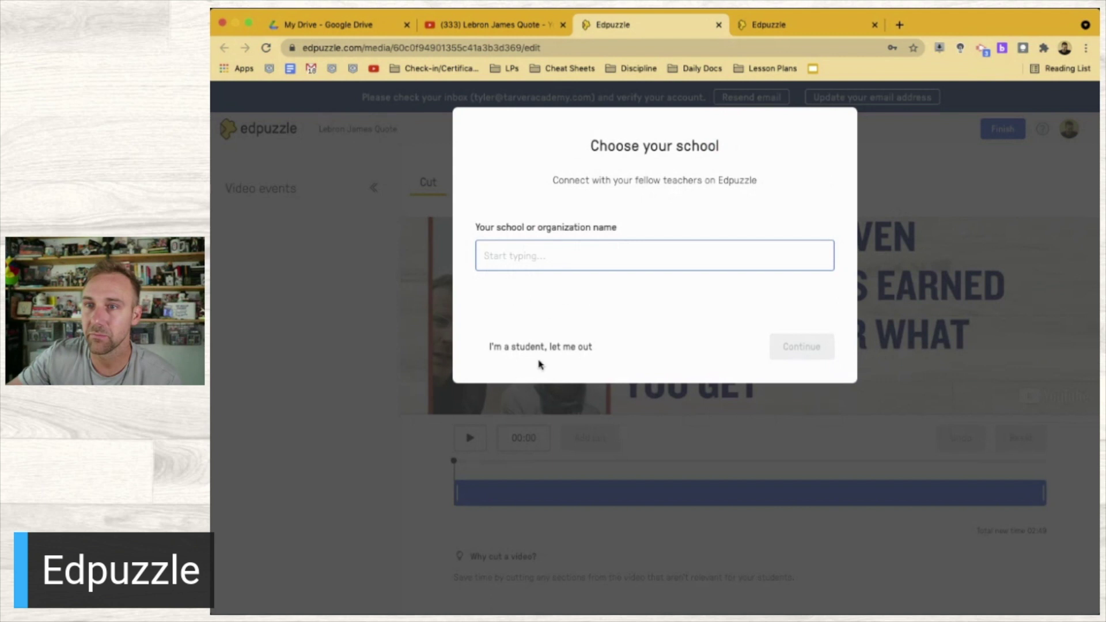
type("bau")
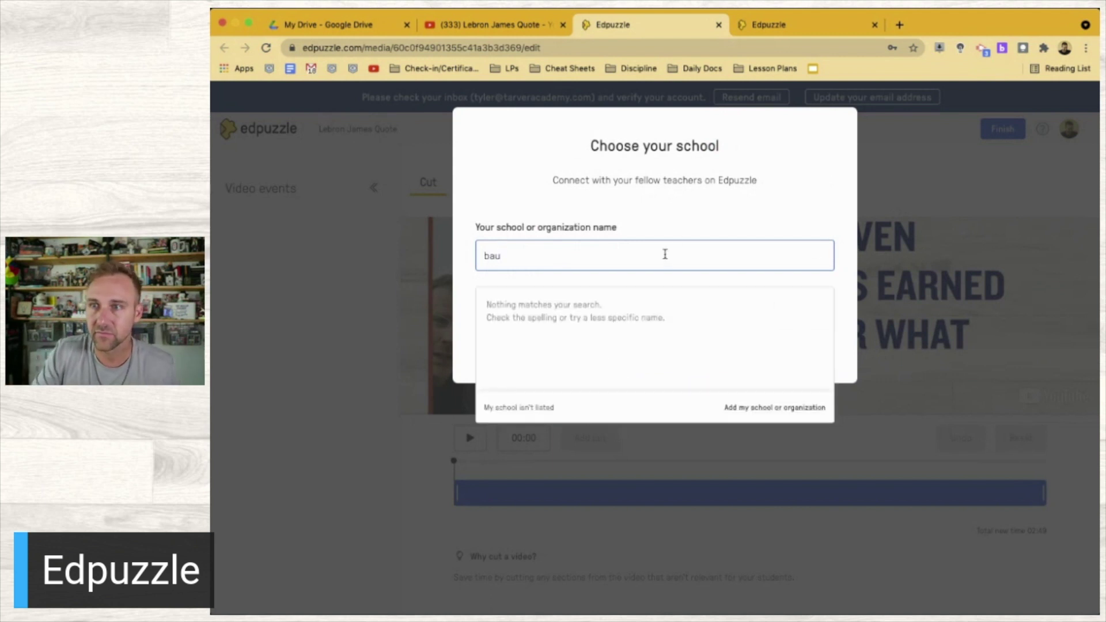
type("xite")
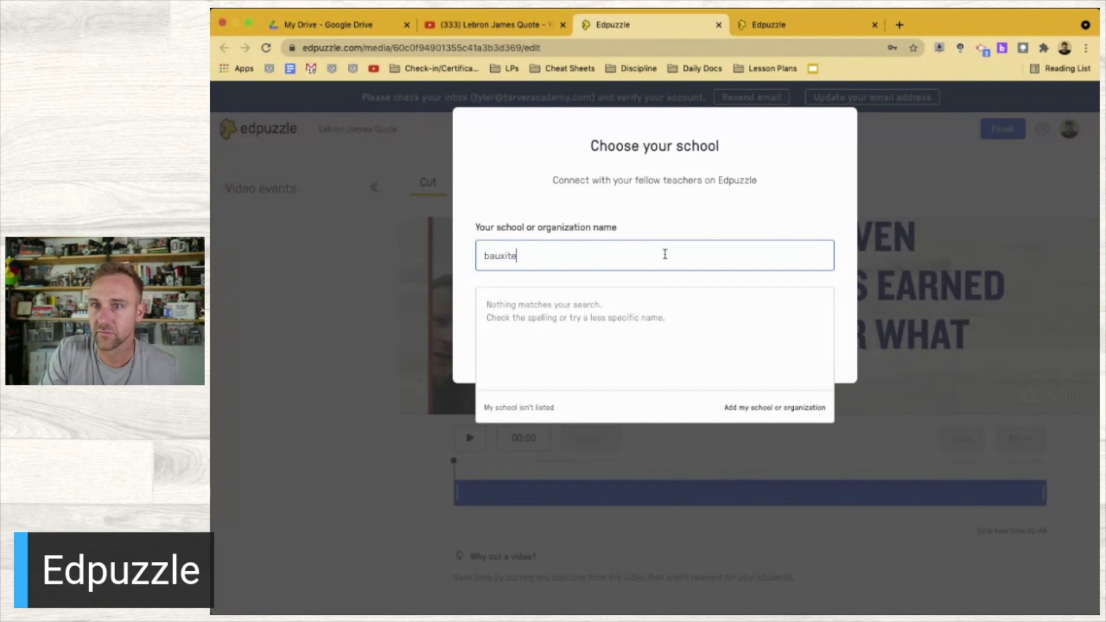
key("super+a")
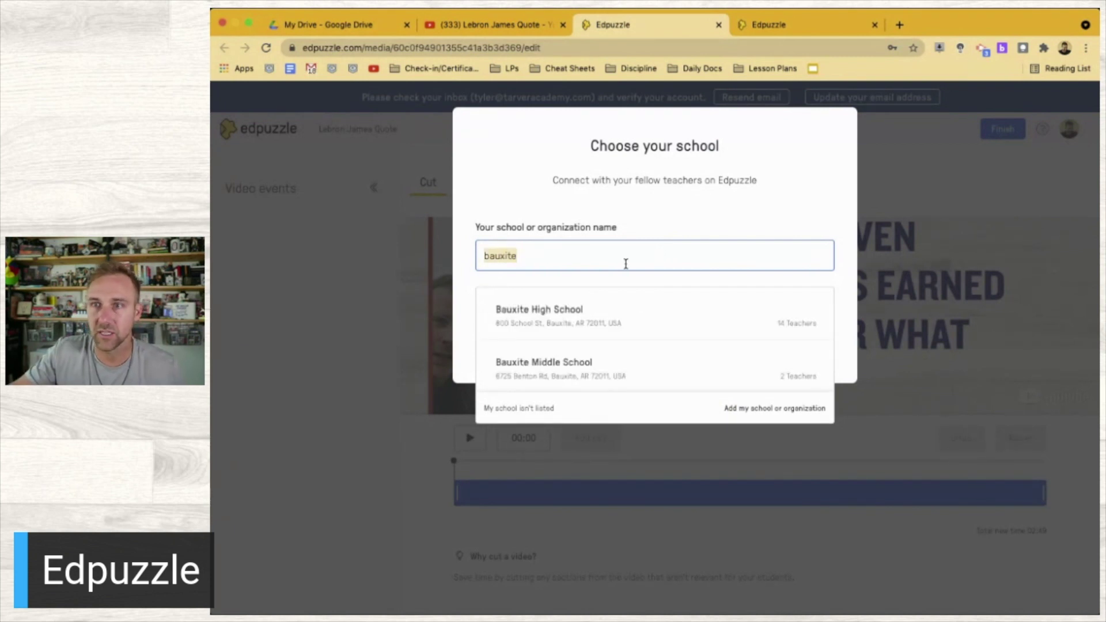
type("Tarver Academy")
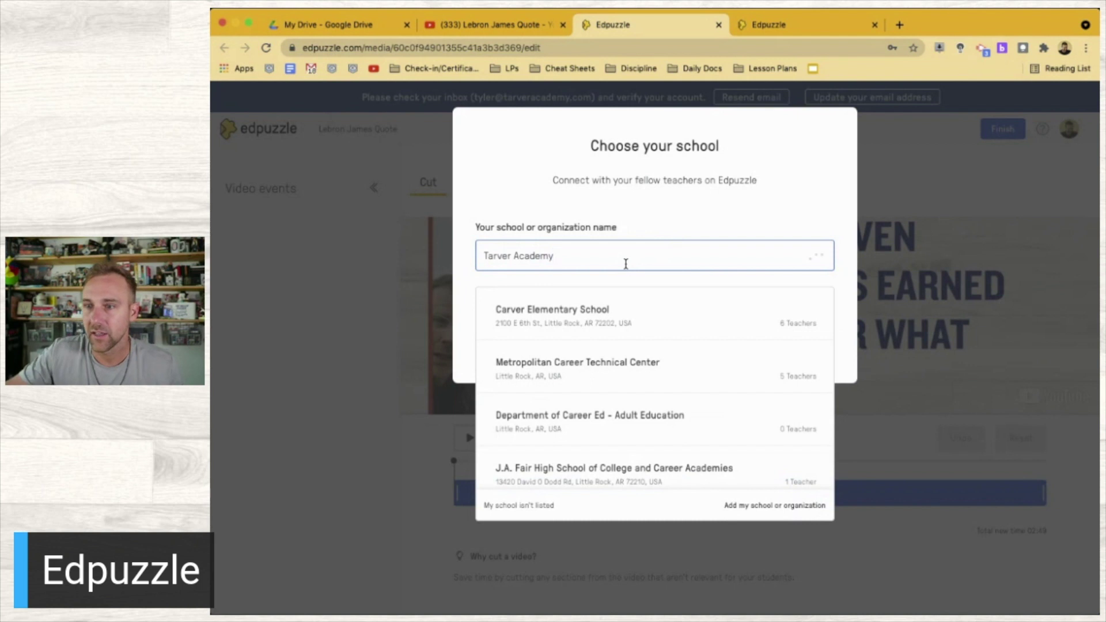
left_click(754, 508)
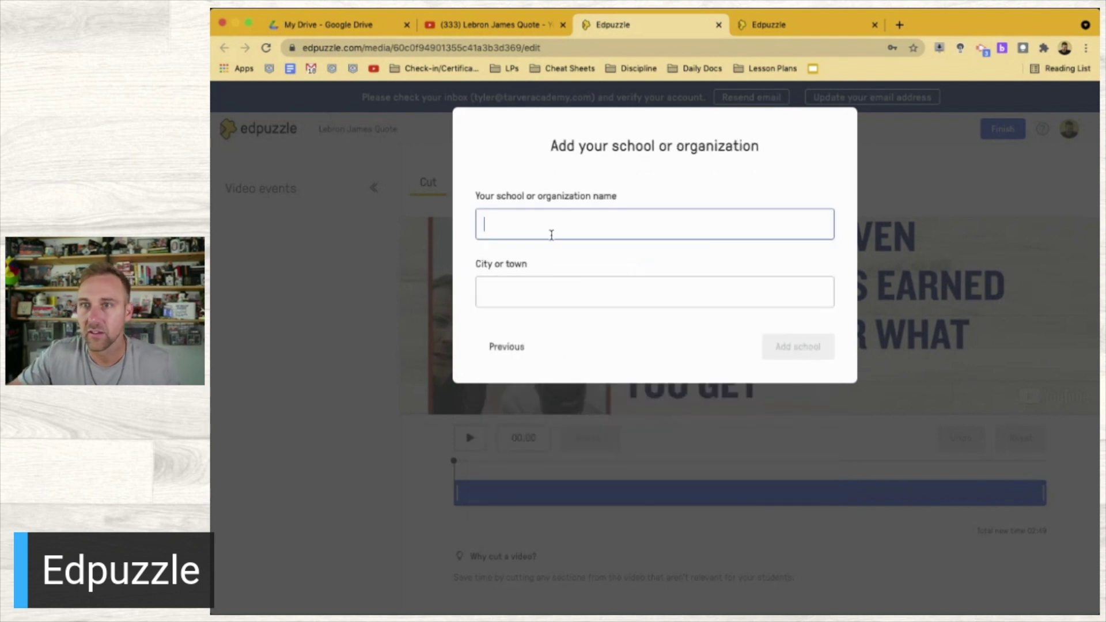
Register Tarver Academy in Bauxite, AR, USA as a new school
type("Tarver Ac")
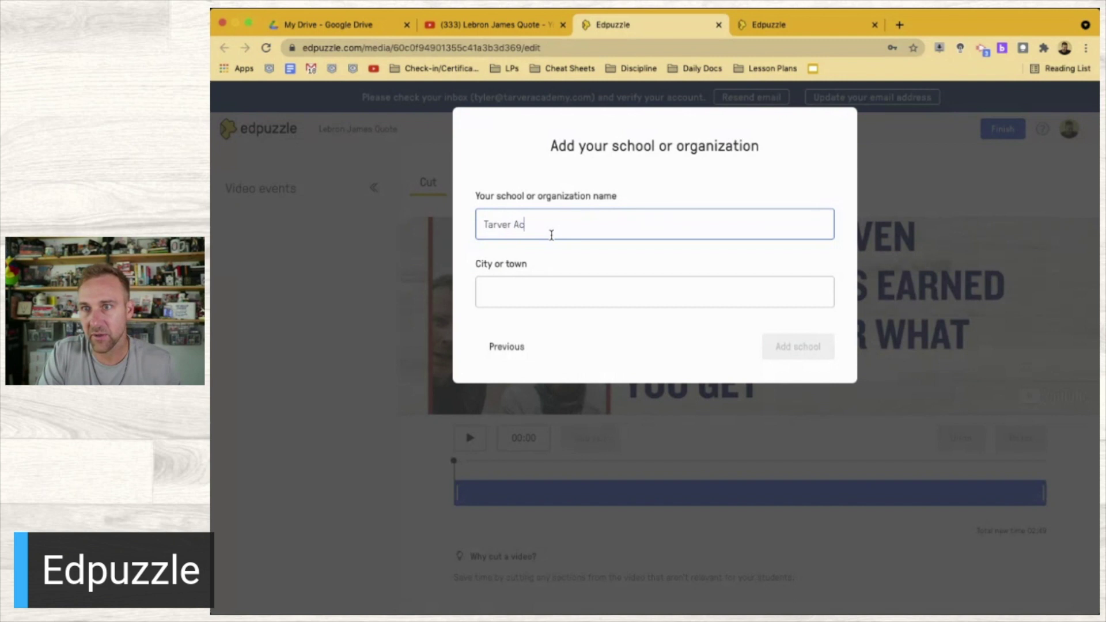
type("ademy")
key("Tab")
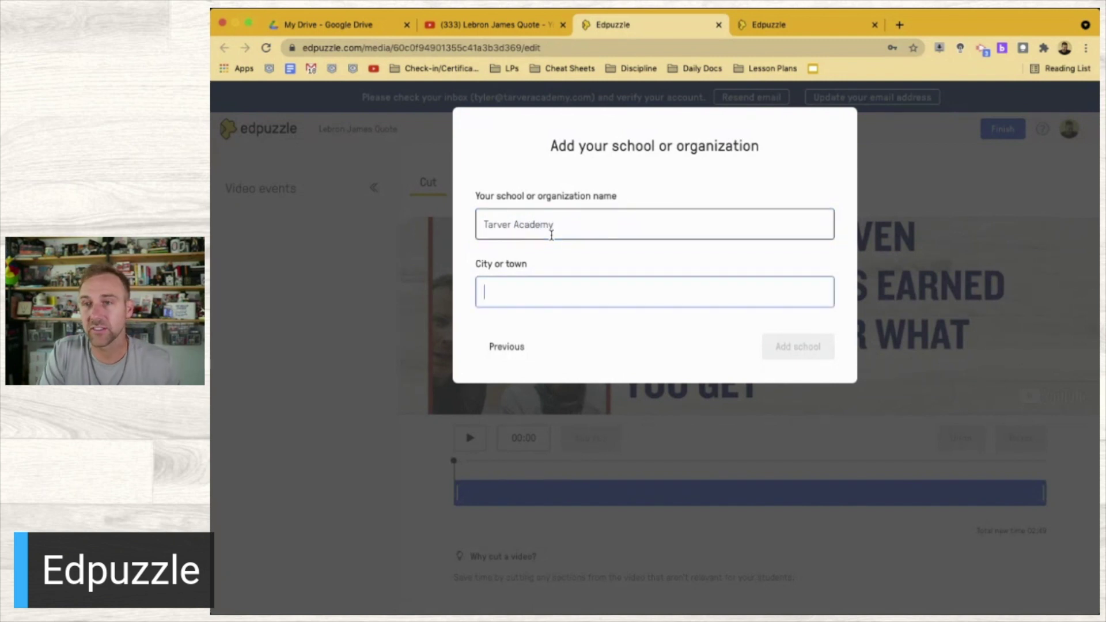
type("Bauxite")
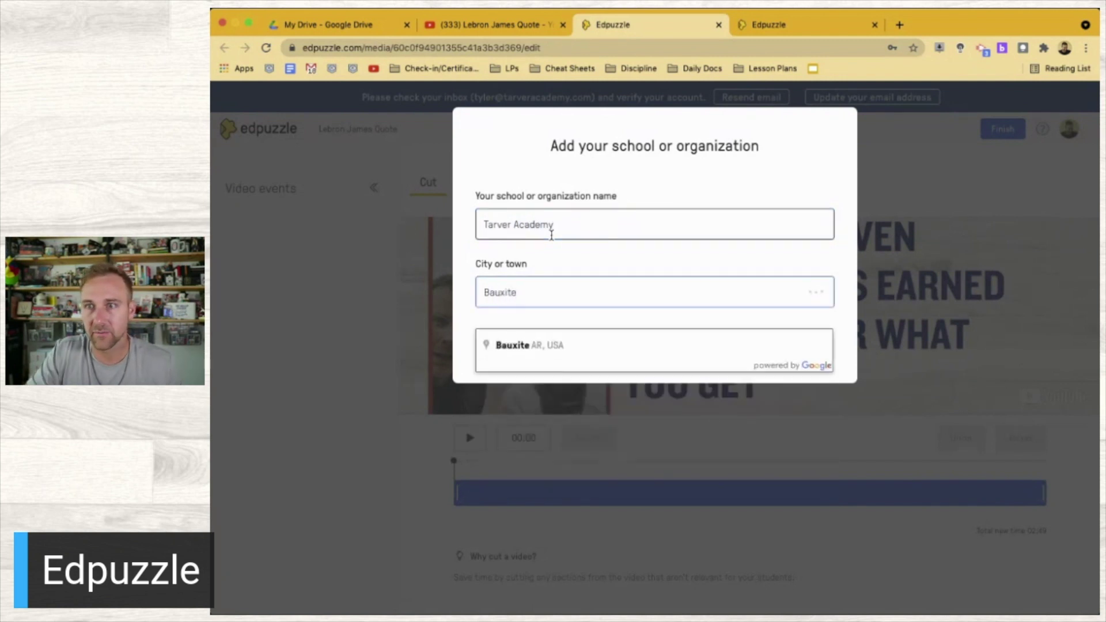
left_click(561, 347)
left_click(803, 346)
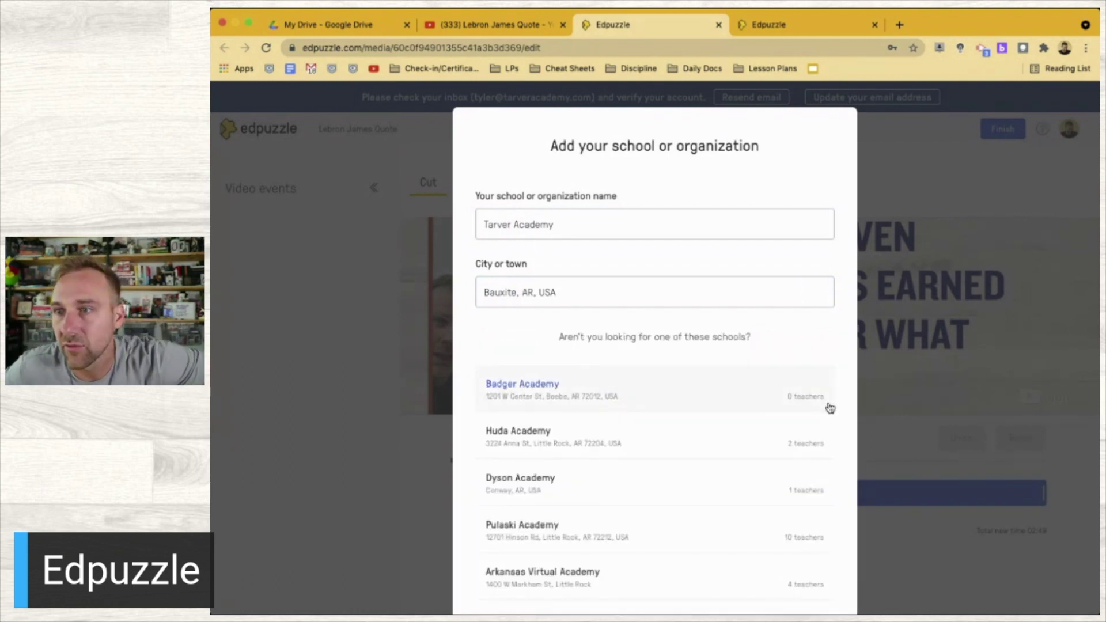
scroll(634, 383, "down", 5)
left_click(773, 579)
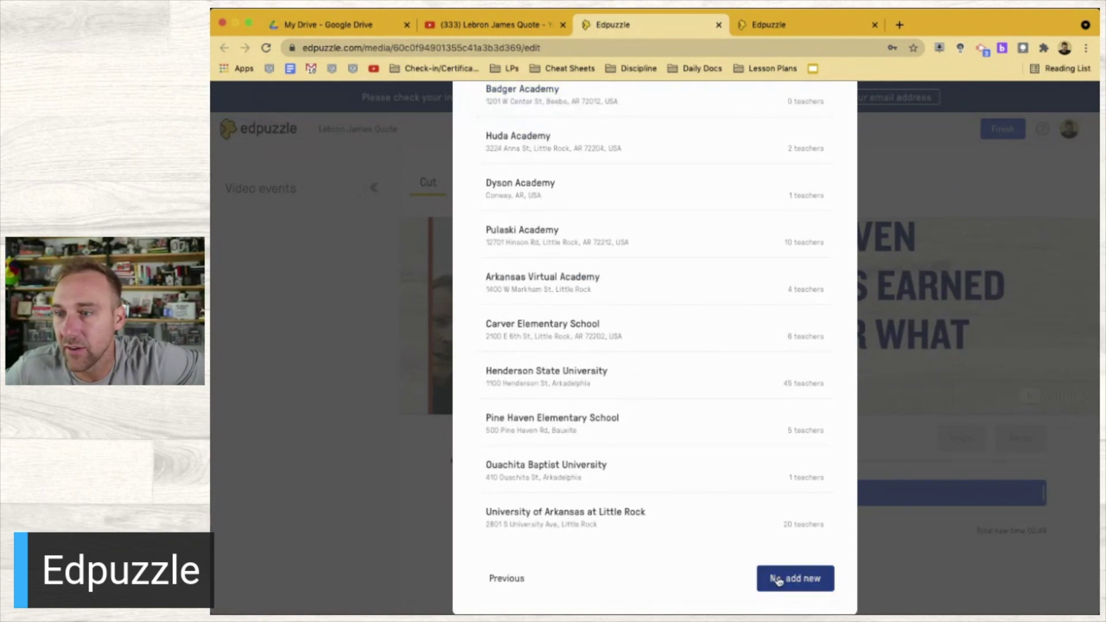
left_click(559, 275)
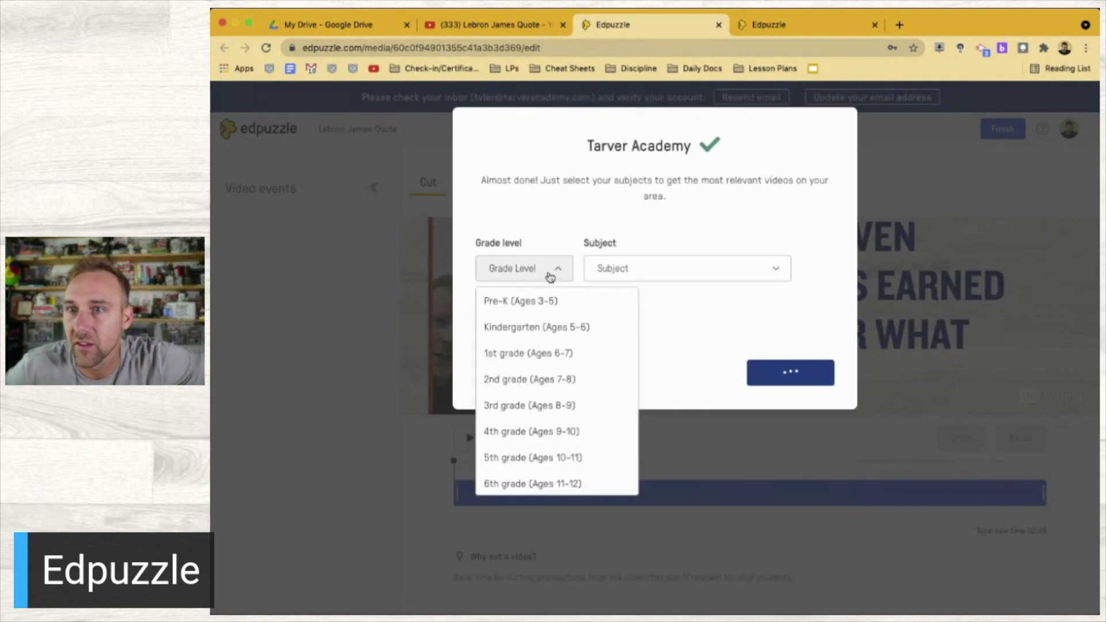
Pick Higher education / College and Other for the profile, then open the Lebron James Quote video in Edpuzzle
left_click(558, 461)
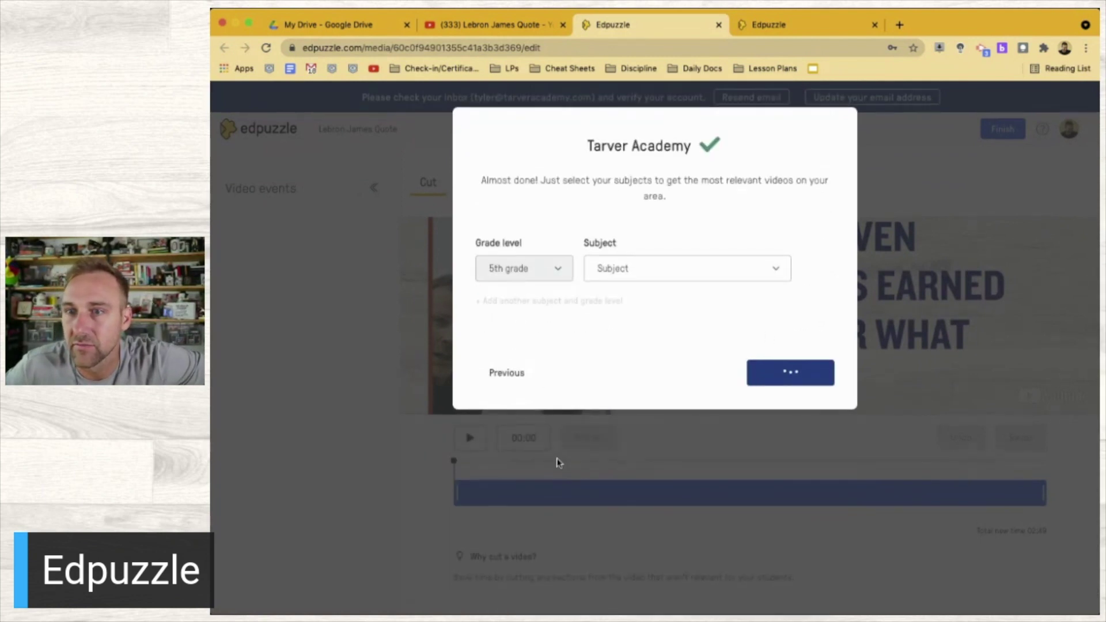
left_click(558, 266)
scroll(542, 369, "down", 5)
left_click(536, 482)
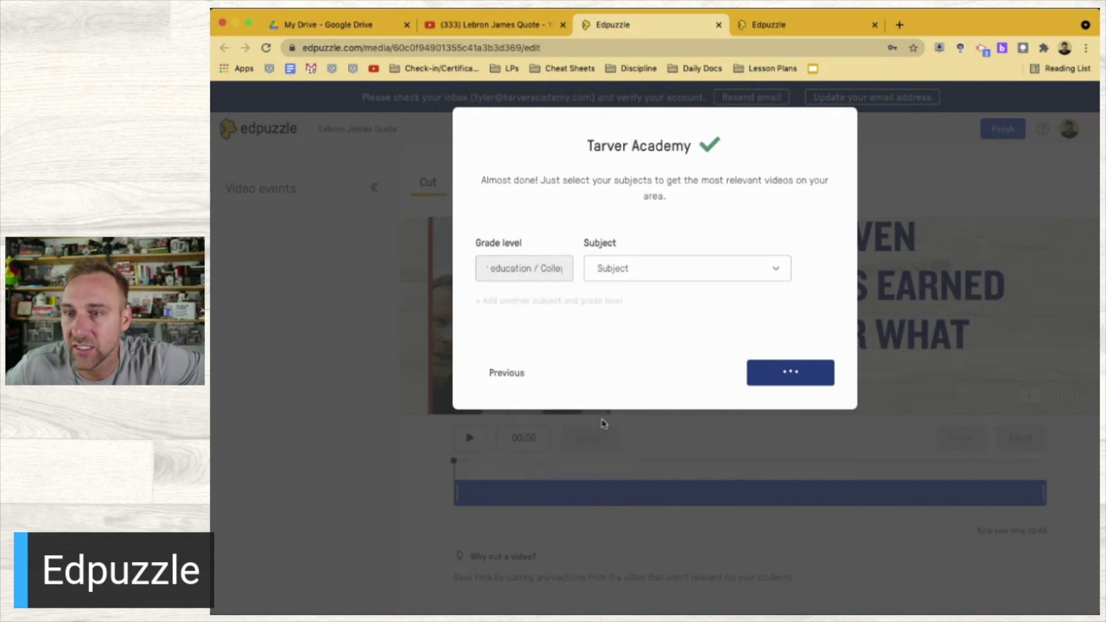
left_click(654, 277)
scroll(650, 391, "down", 10)
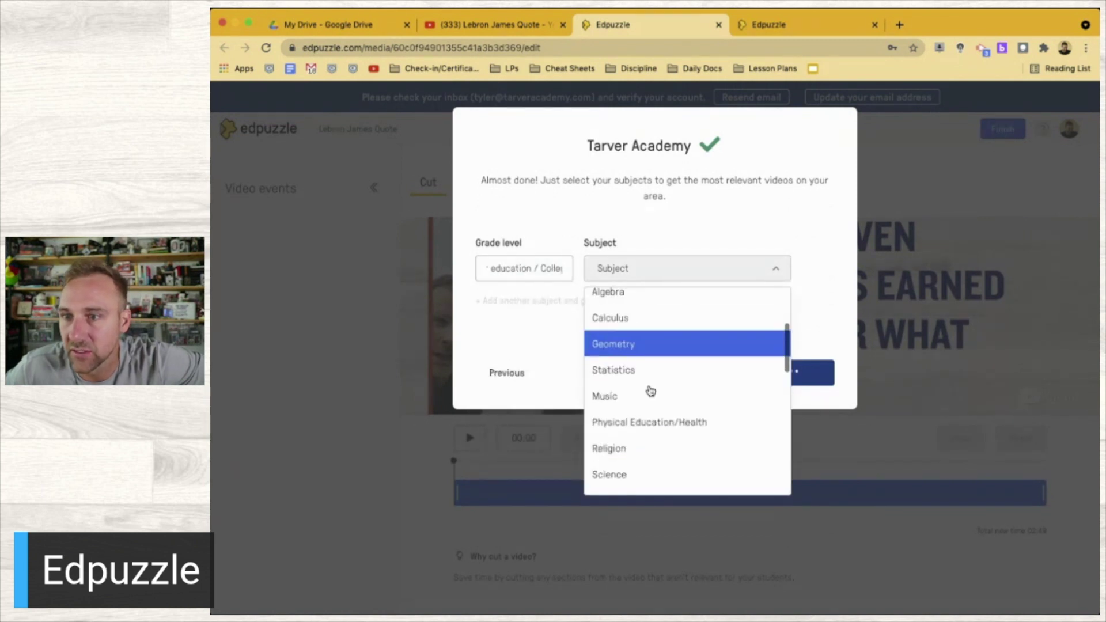
scroll(651, 391, "down", 5)
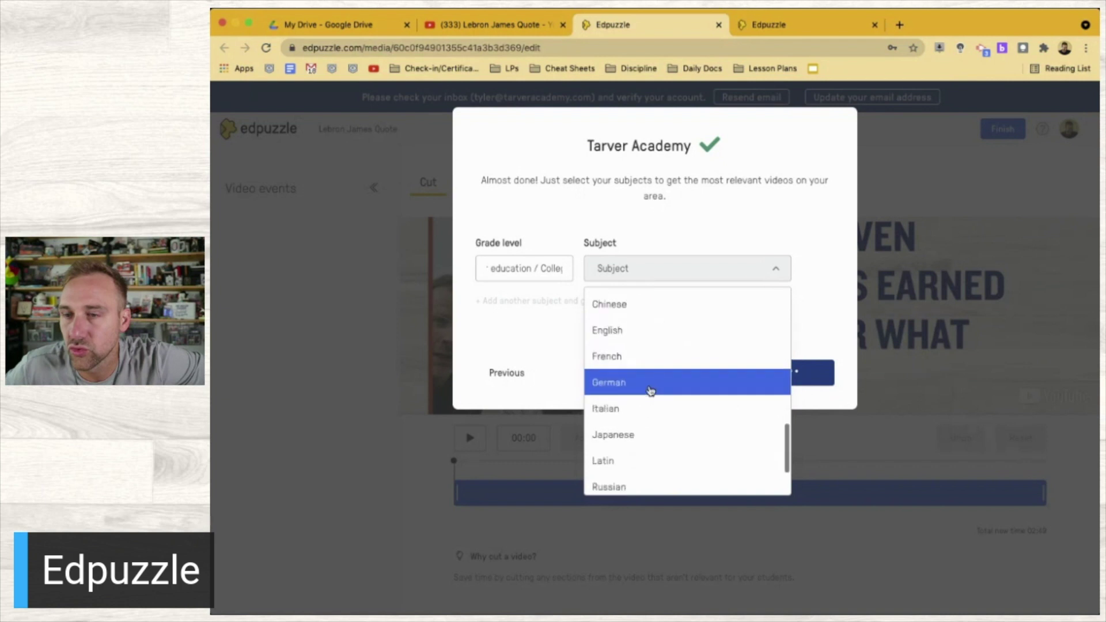
left_click(647, 482)
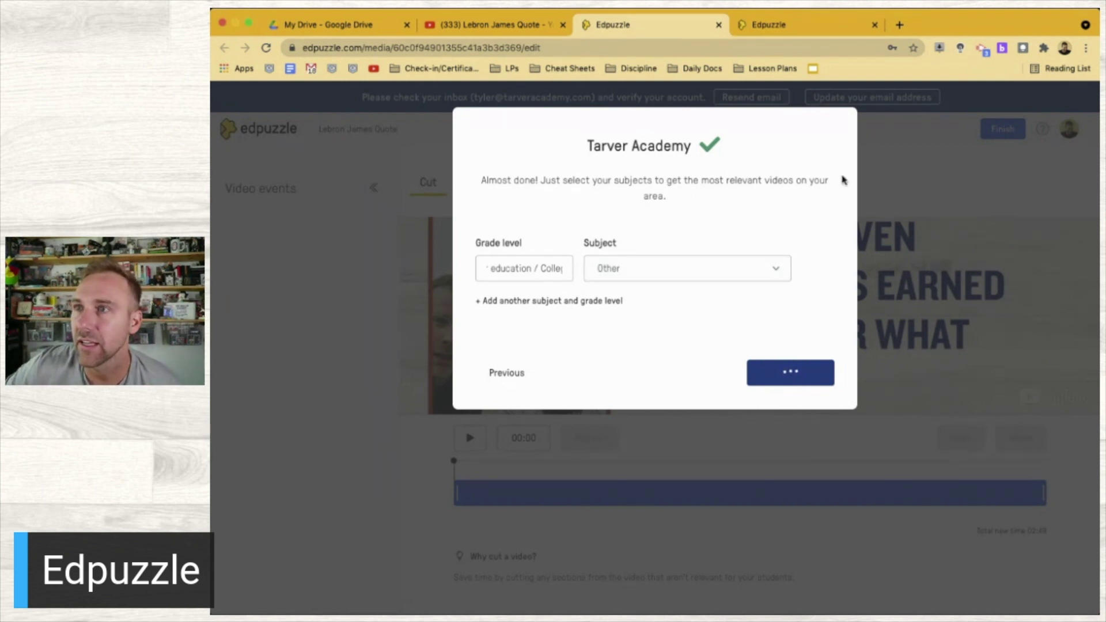
left_click(520, 32)
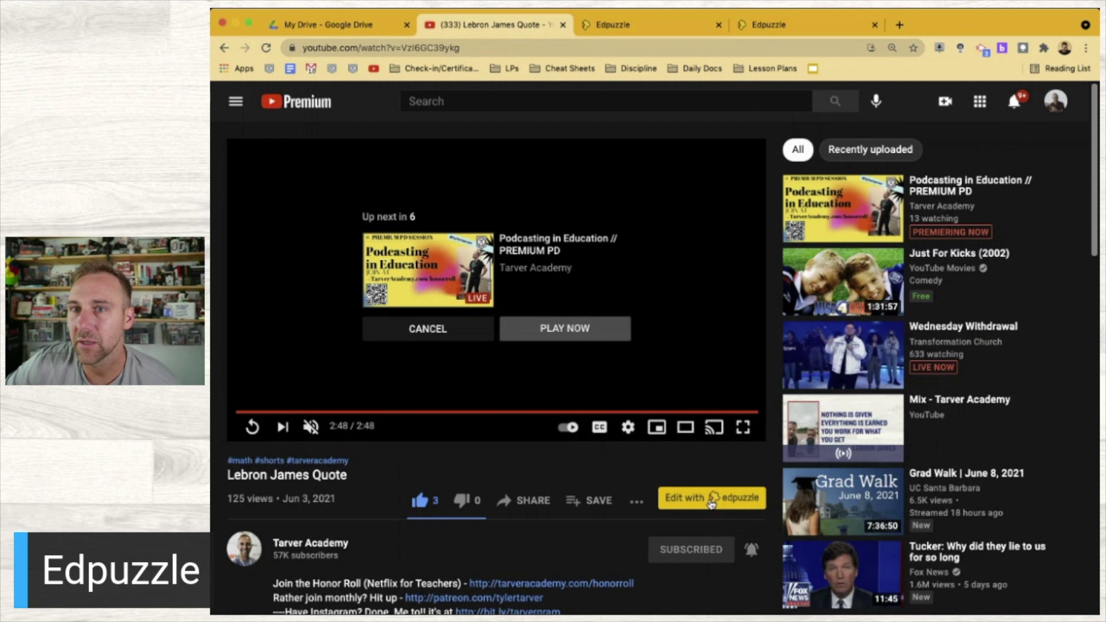
left_click(712, 498)
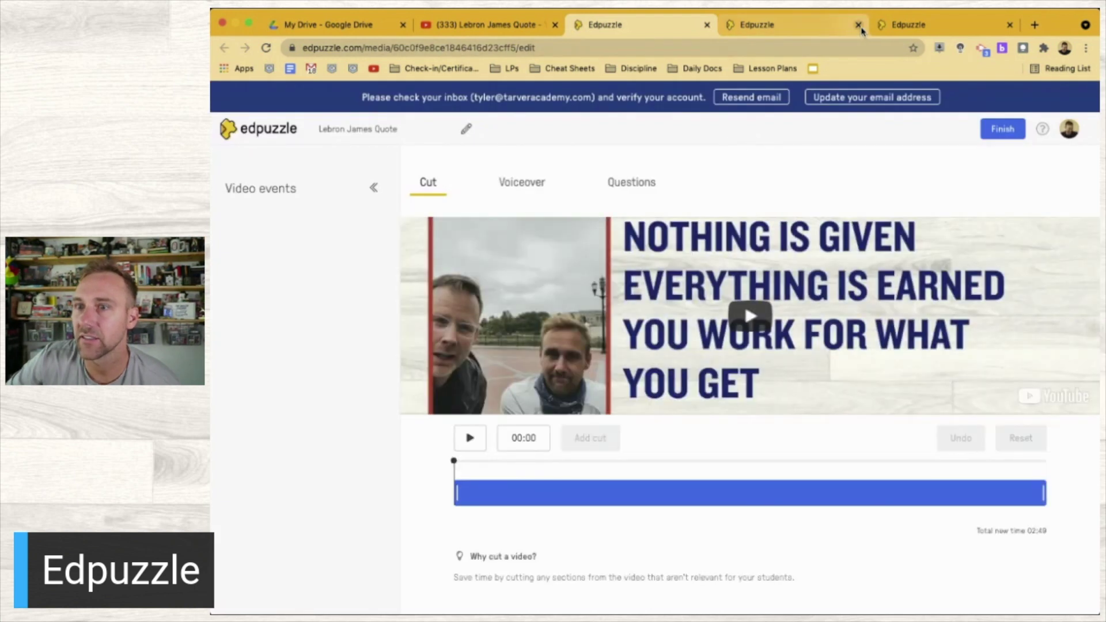
Close the two extra Edpuzzle tabs and add a cut at 00:09 in the video
left_click(858, 26)
left_click(858, 26)
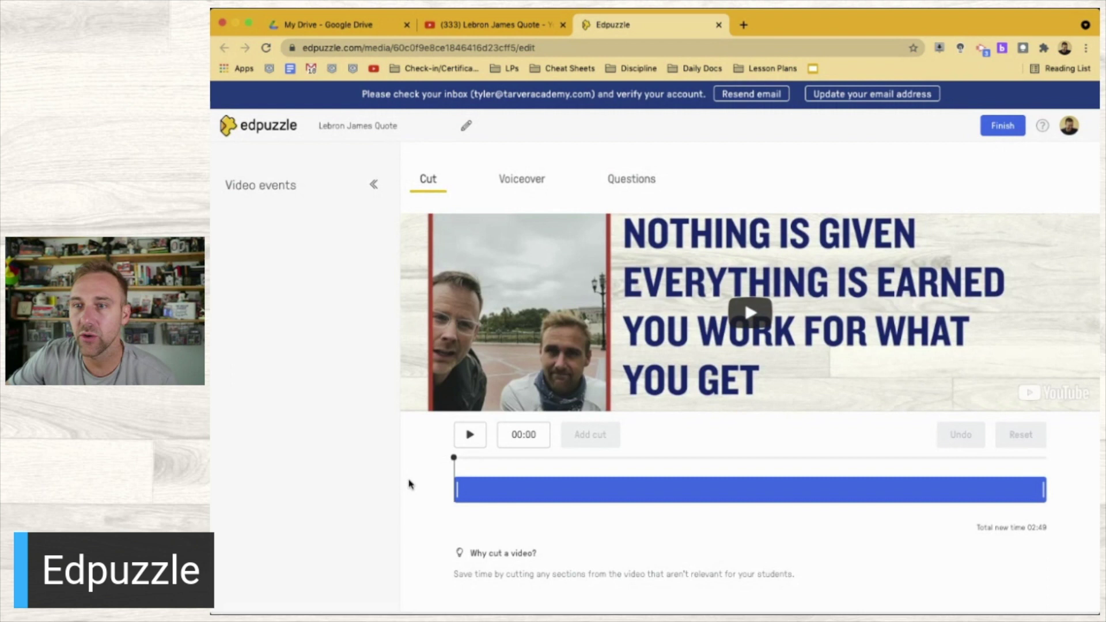
left_click(458, 443)
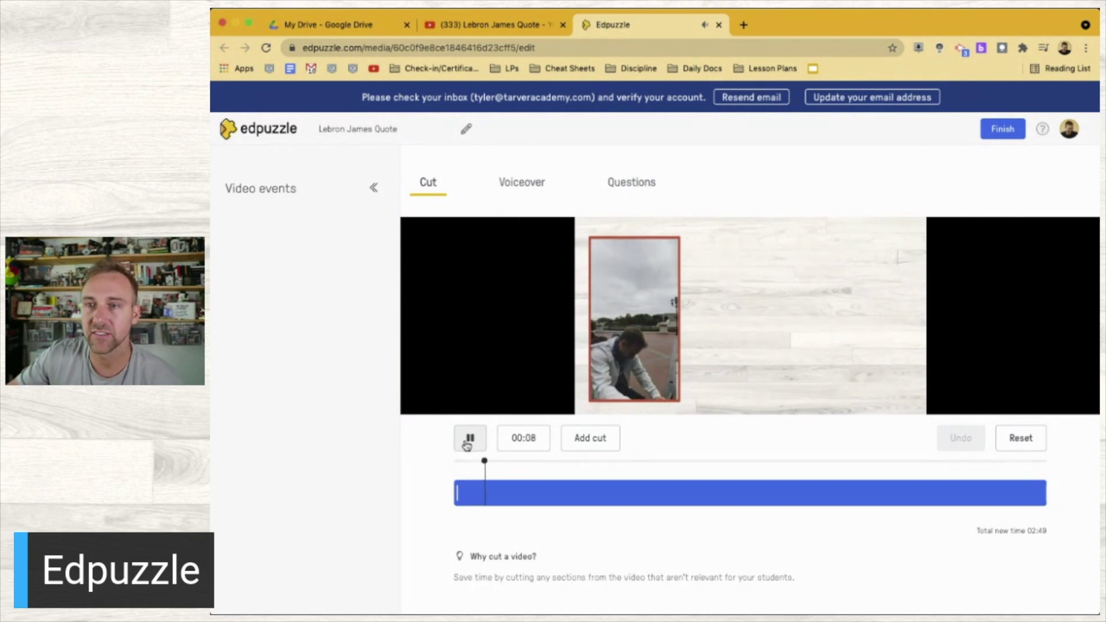
left_click(467, 444)
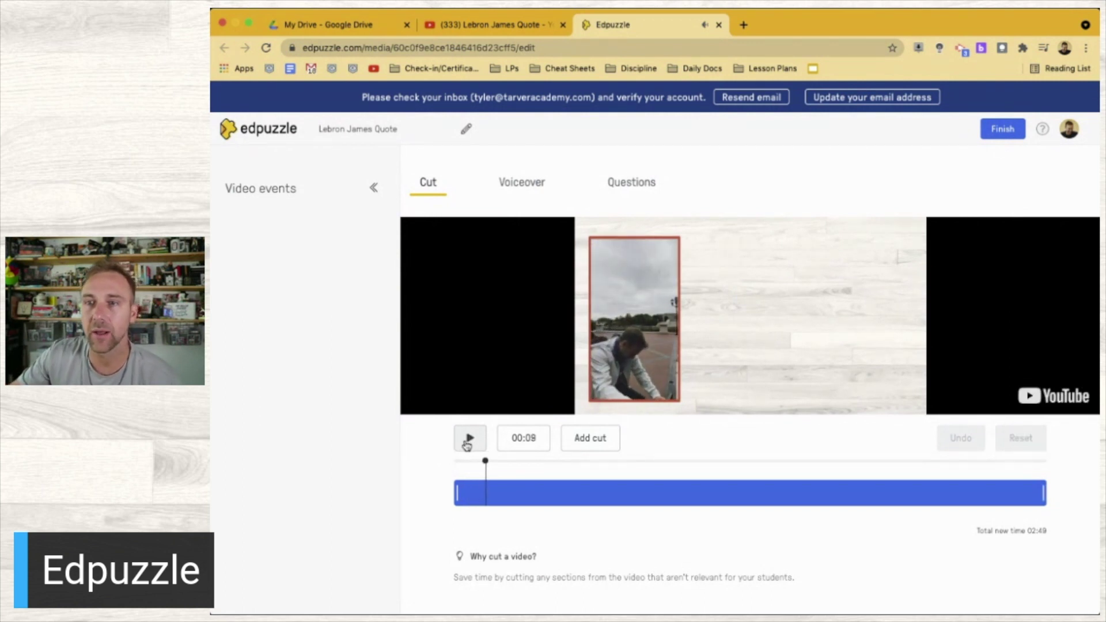
left_click(602, 438)
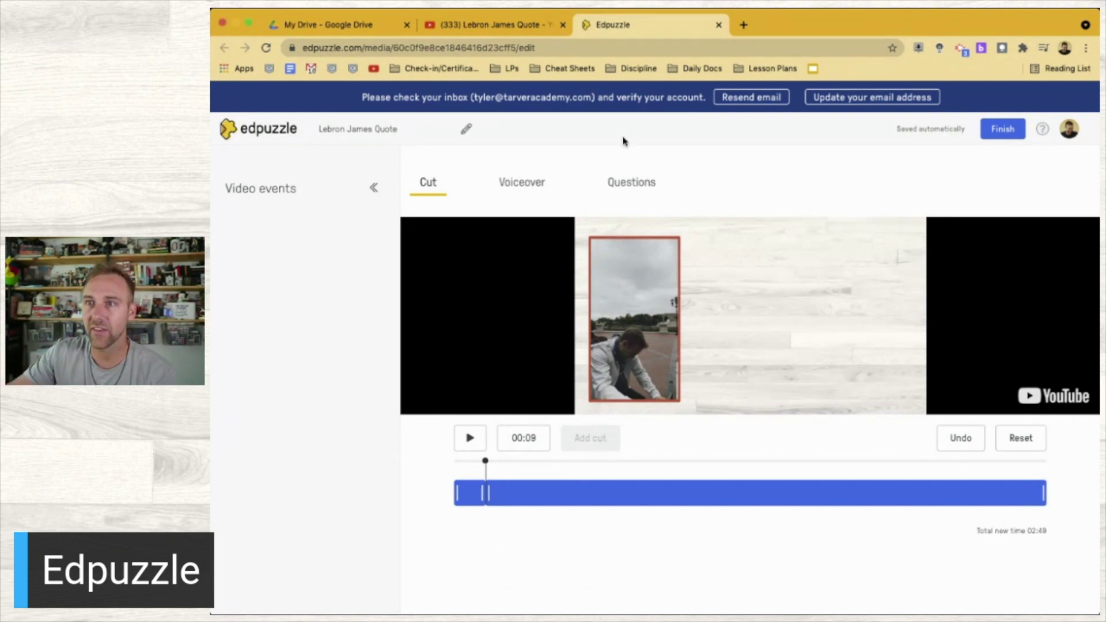
left_click(628, 176)
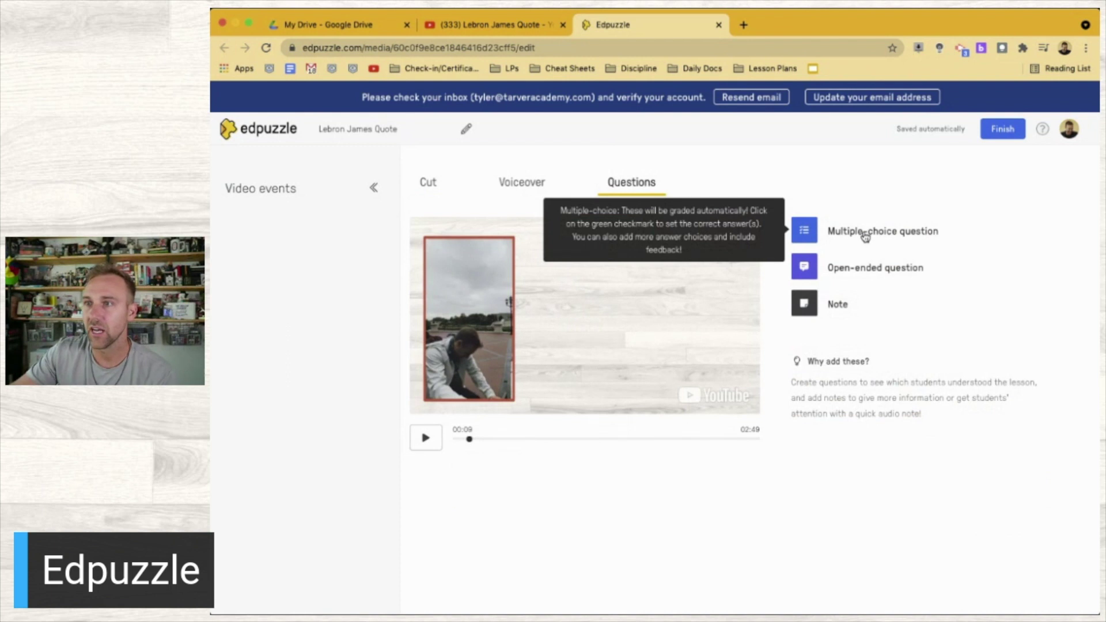
Add the open-ended question 'What is YOUR name?' at 00:09
left_click(856, 267)
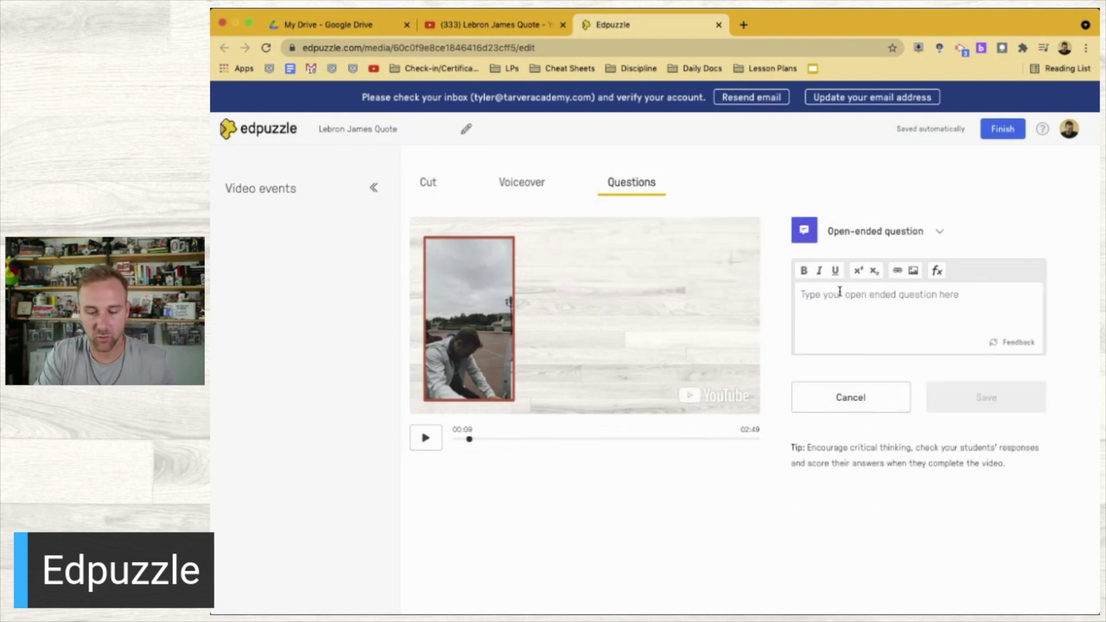
type("What is YOUR name?")
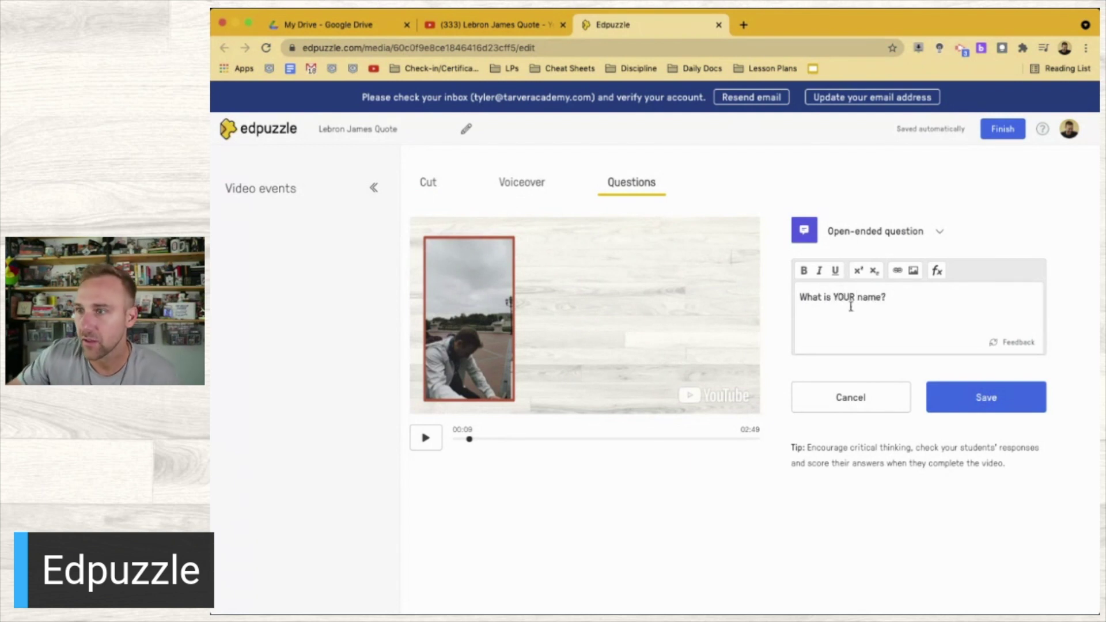
left_click(958, 403)
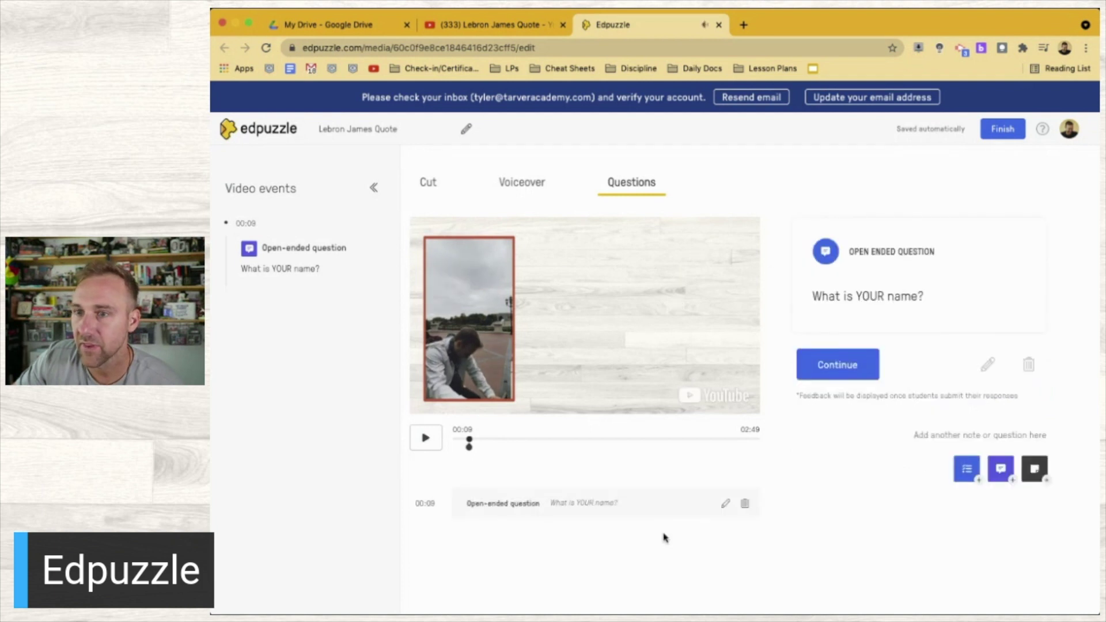
Add the open-ended question 'Who is your favorite Basketball player?' at 01:13
left_click(430, 439)
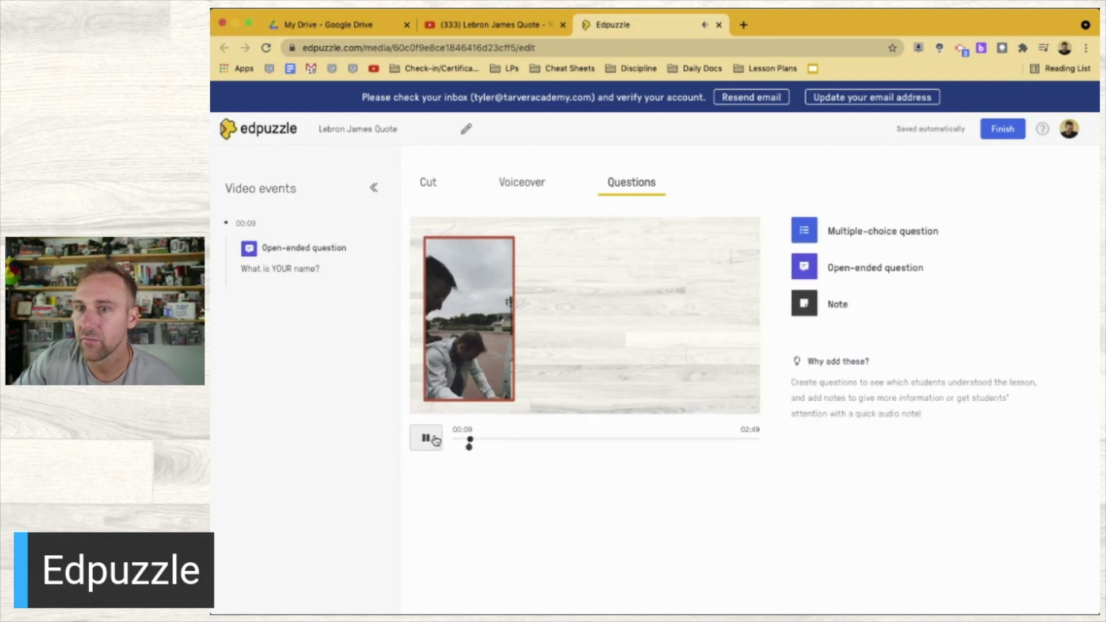
left_click_drag(473, 442, 585, 440)
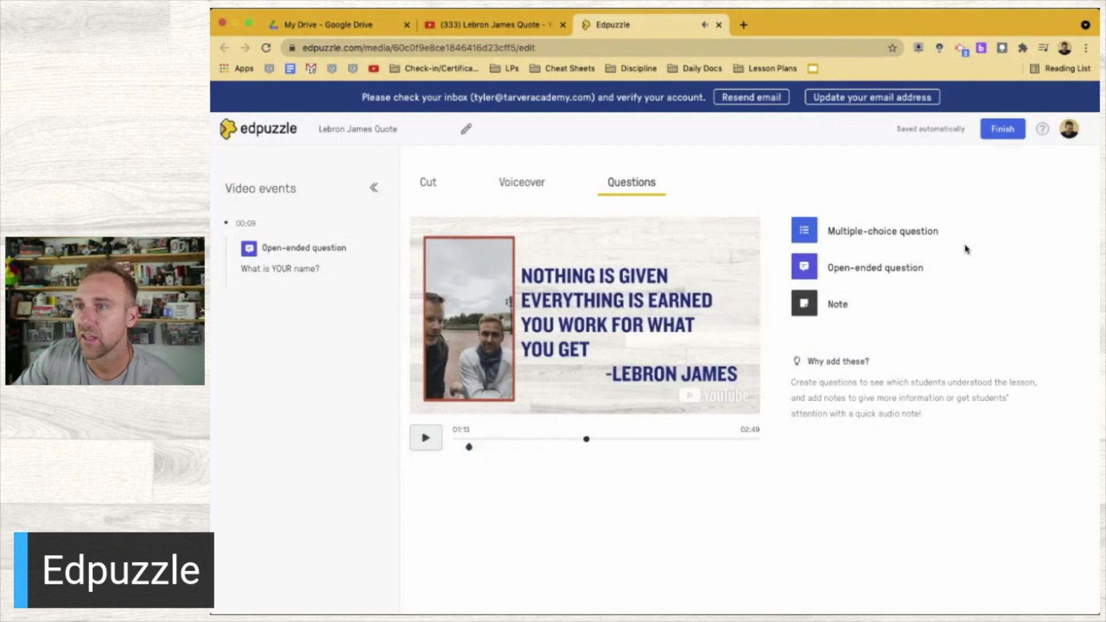
left_click(855, 269)
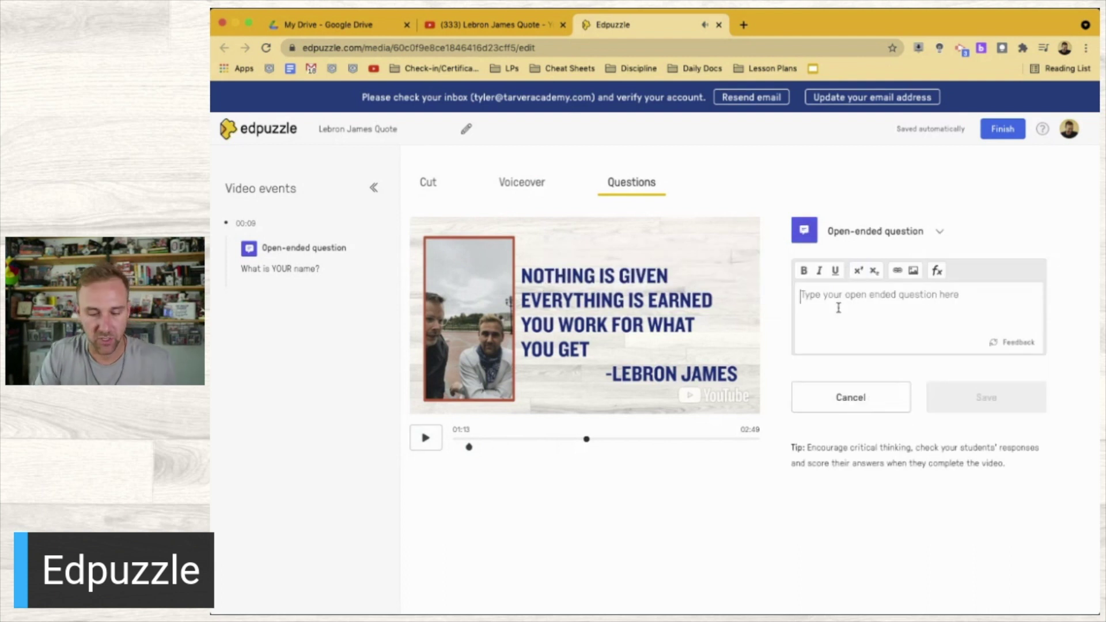
type("Who")
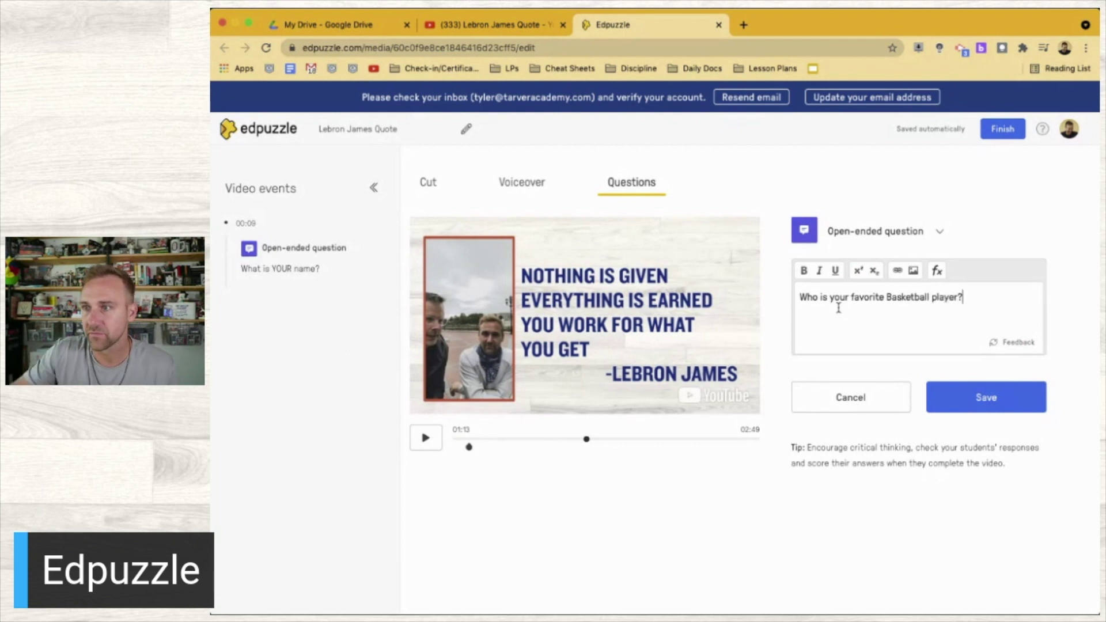
left_click(969, 412)
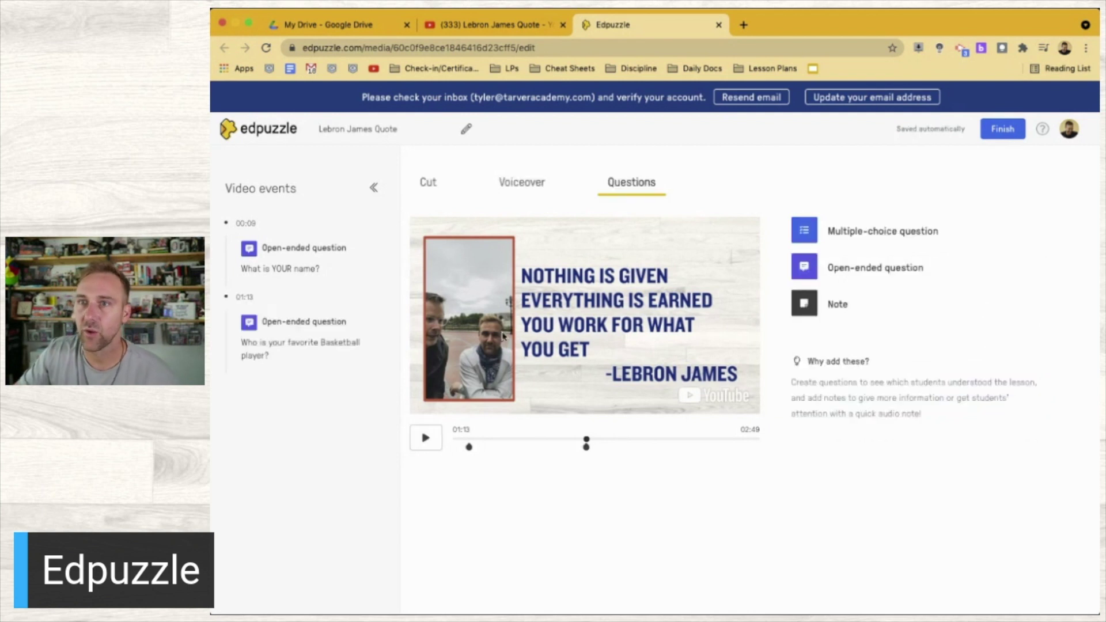
left_click(539, 182)
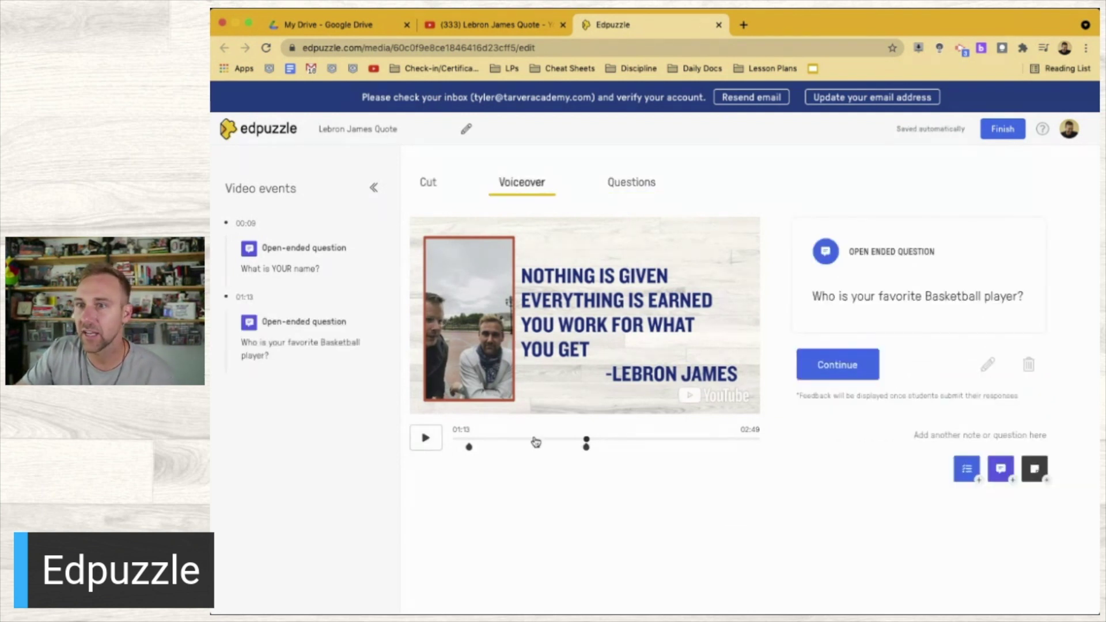
Add the open-ended question 'What are your thoughts on this quote?' at 02:34
left_click(436, 184)
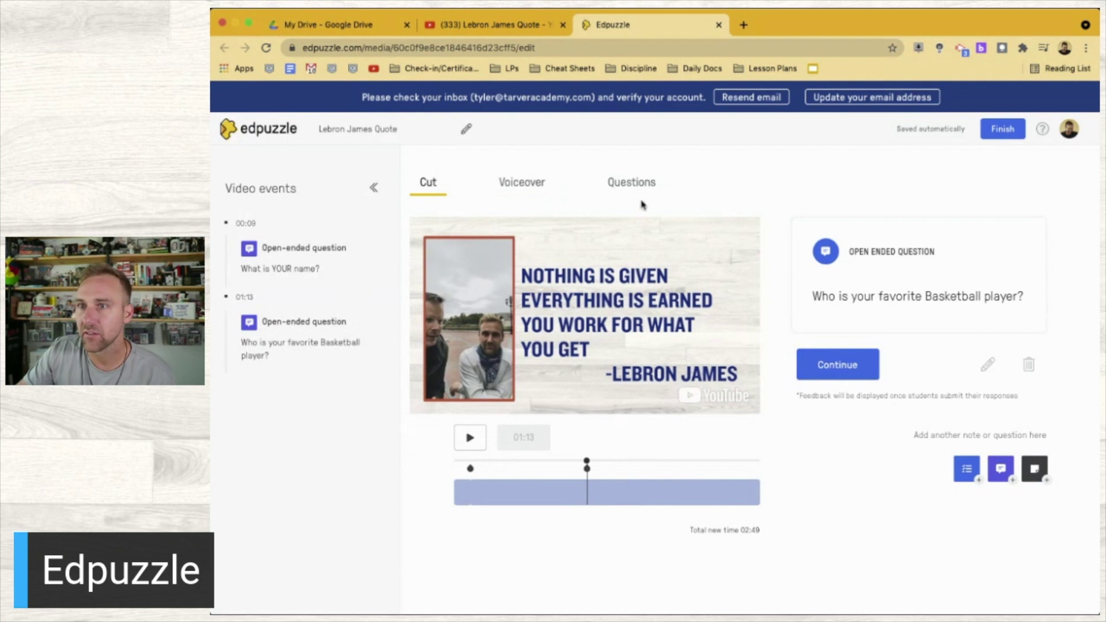
left_click(625, 184)
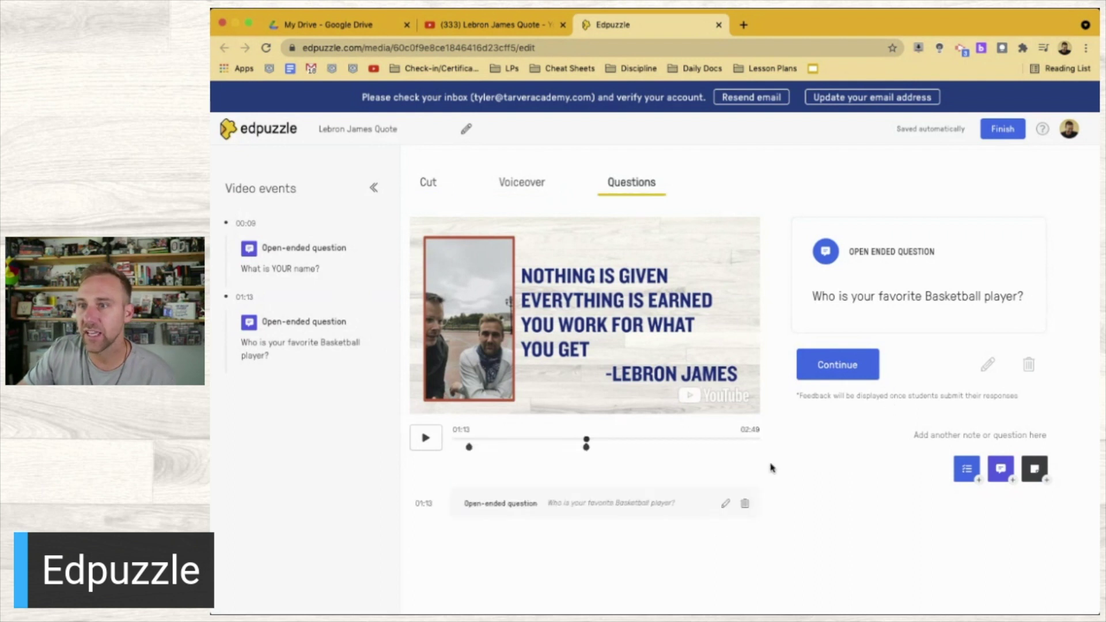
left_click(732, 445)
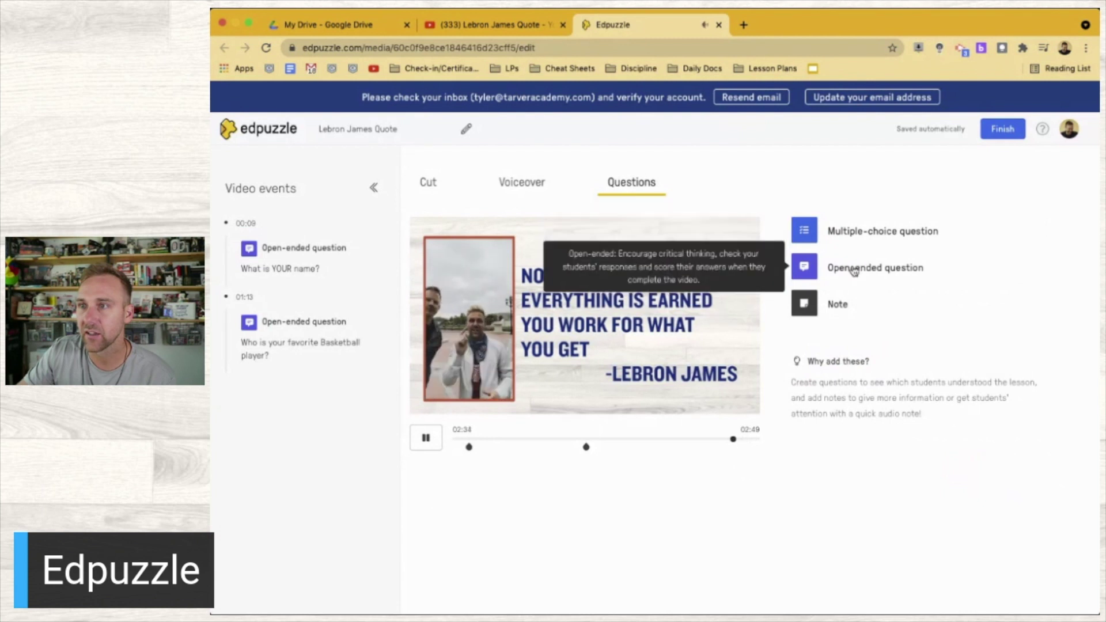
left_click(854, 271)
type("W")
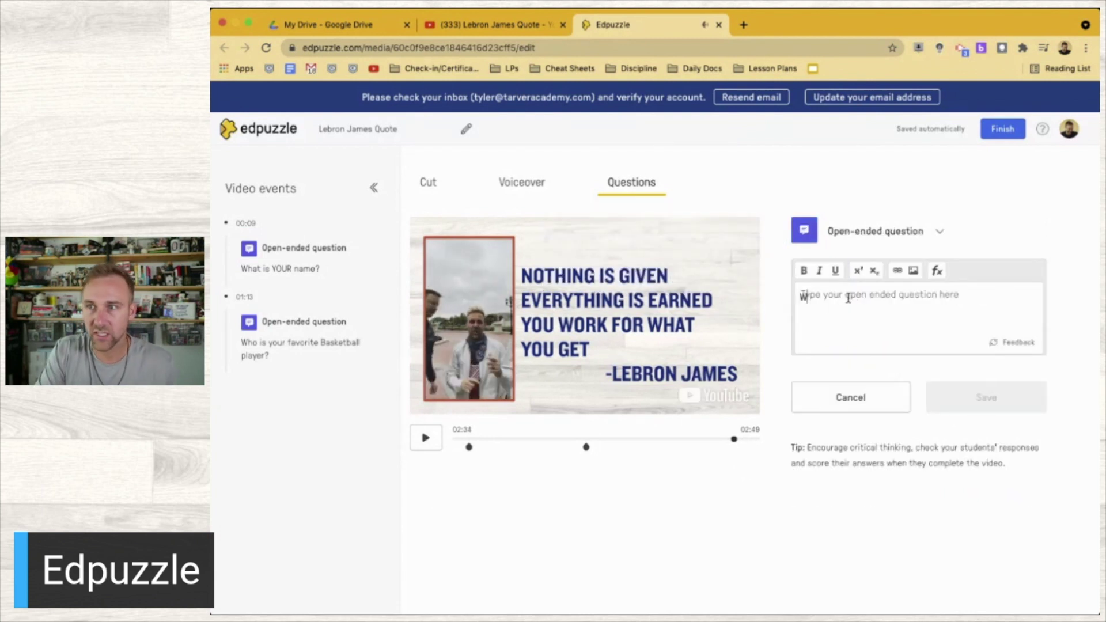
type("hat ar ey")
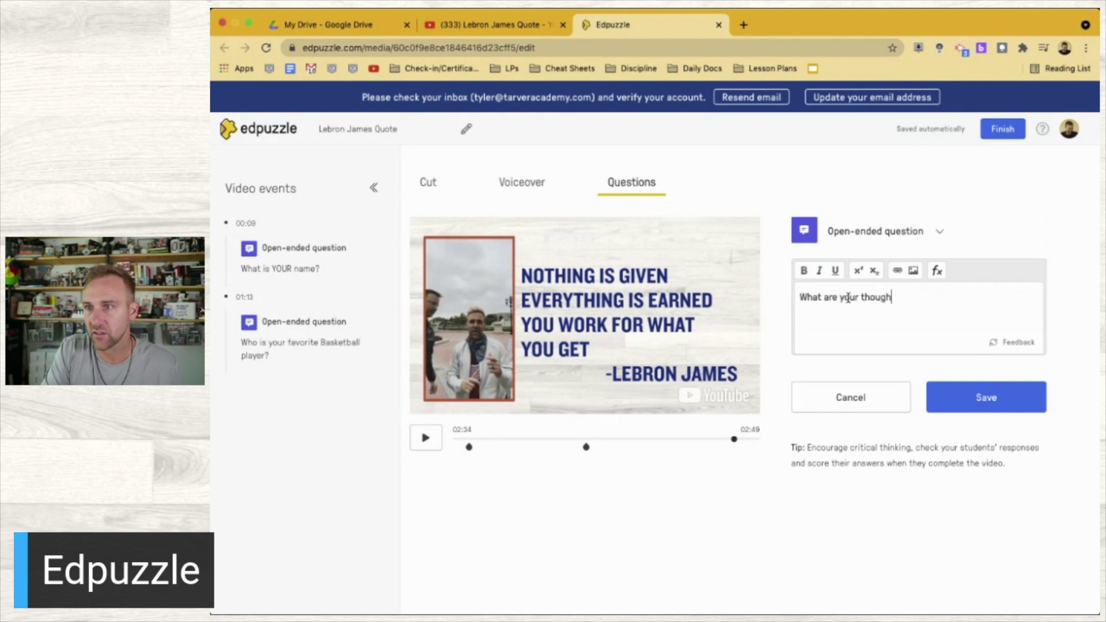
type("?")
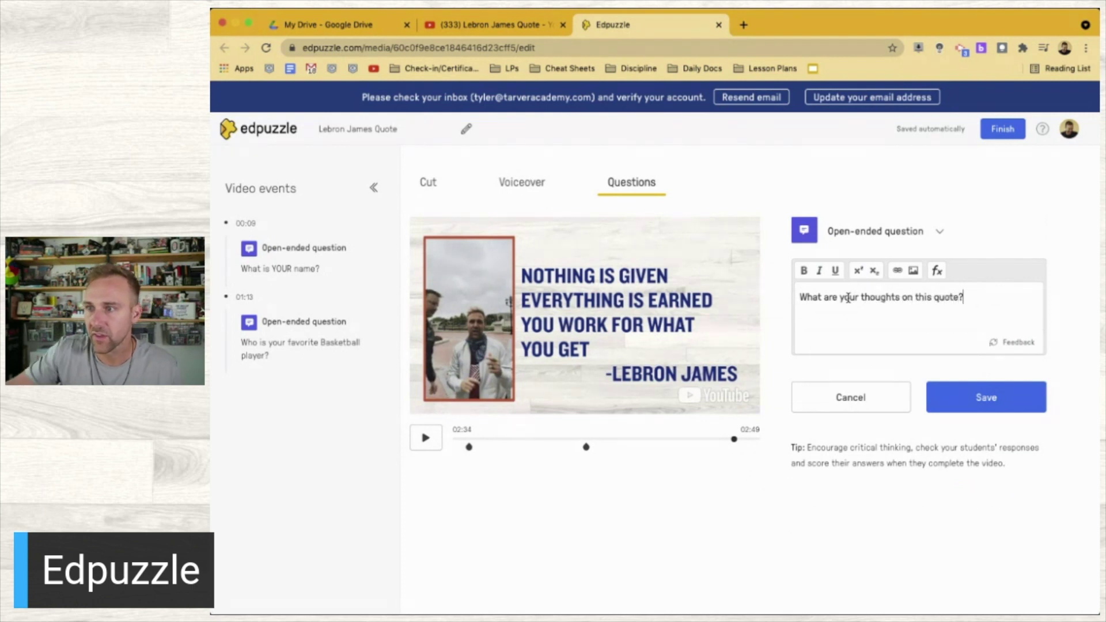
left_click(985, 394)
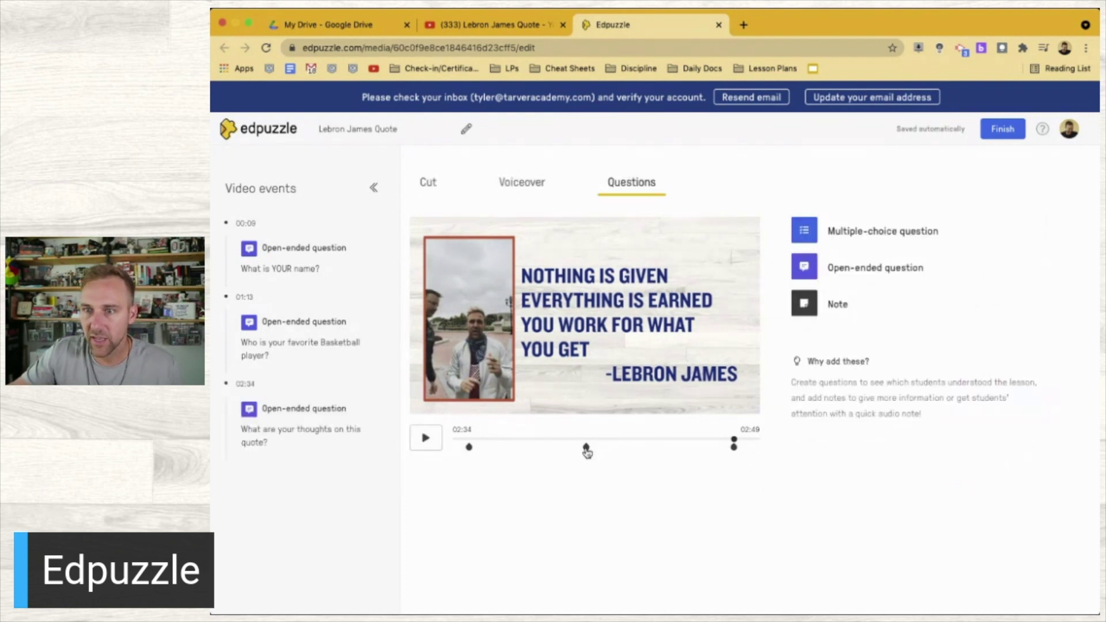
Reopen the 01:13 basketball question for editing and list its question types
left_click(586, 446)
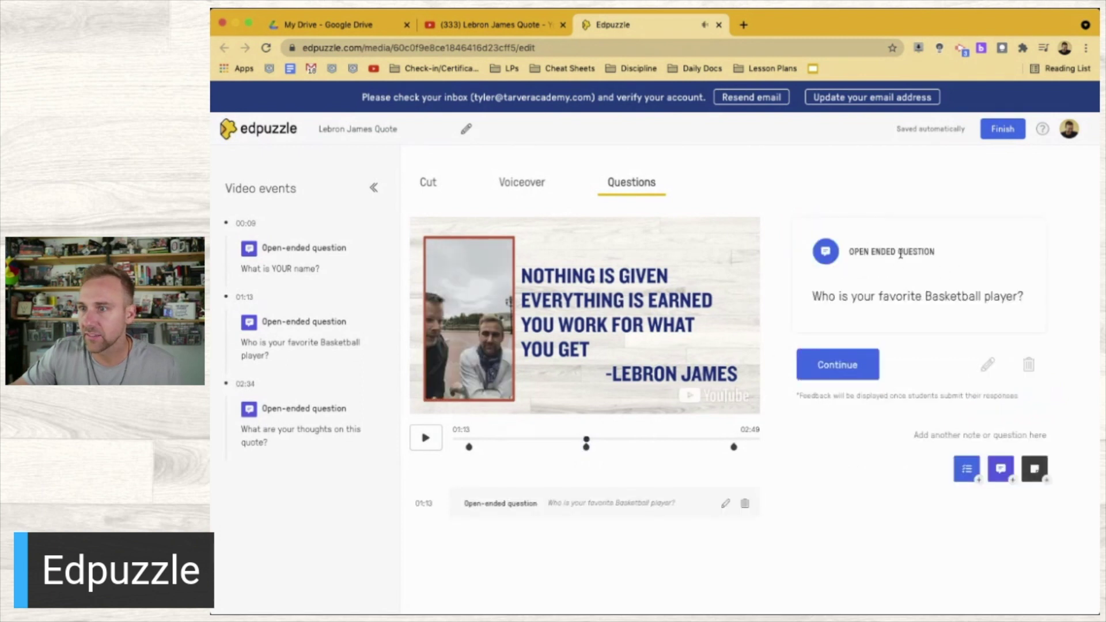
left_click(985, 360)
left_click(934, 235)
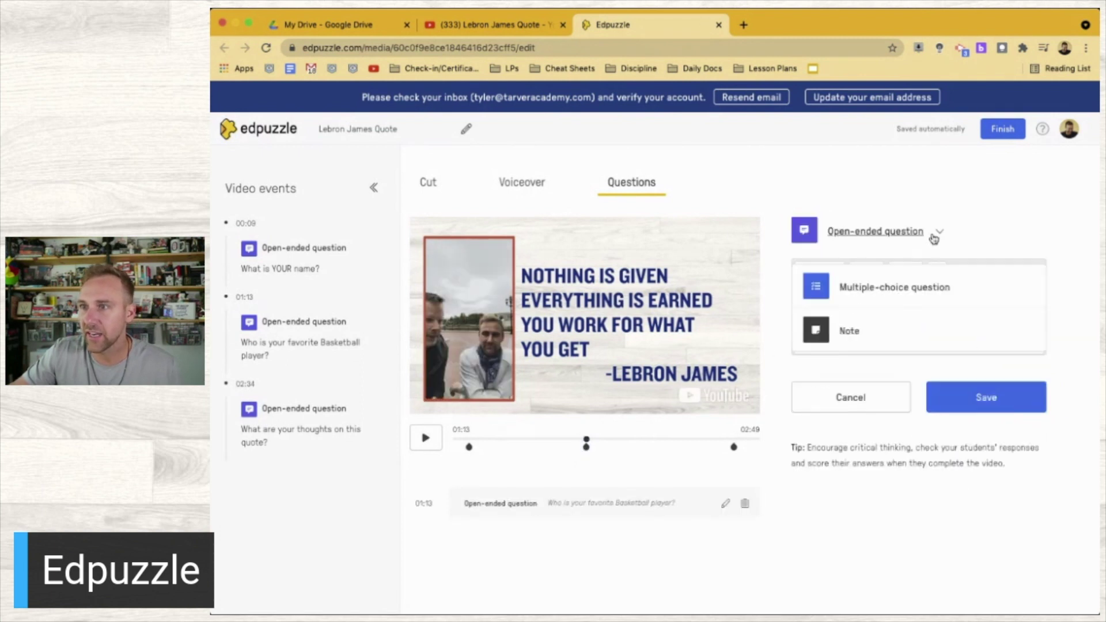
Convert the basketball question to multiple choice with answers Lebron, Steph and Jordan
left_click(909, 286)
left_click(887, 423)
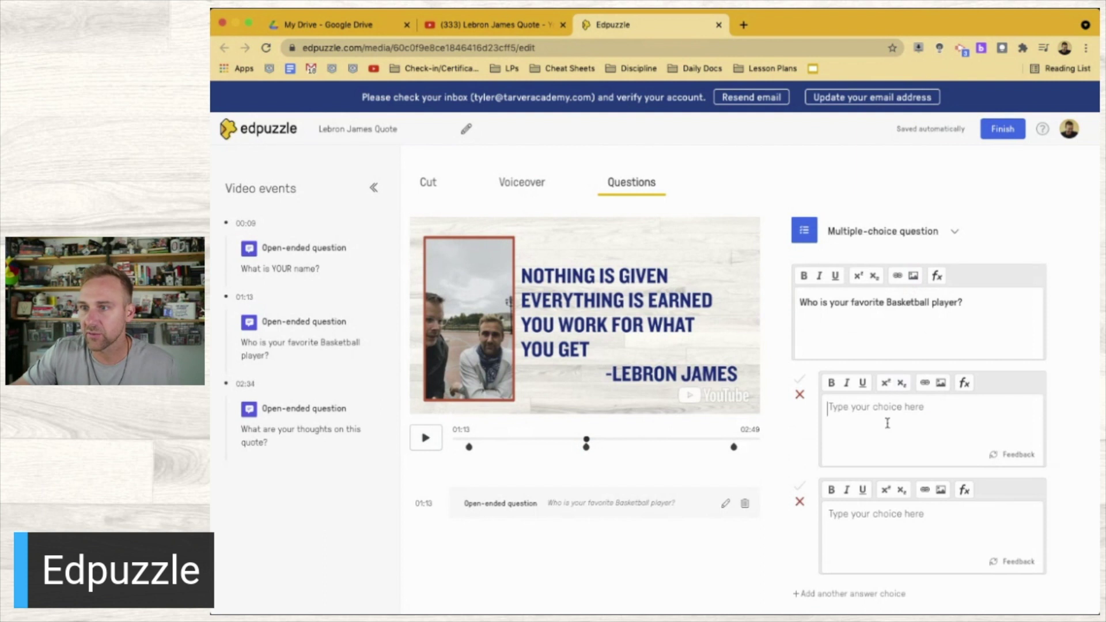
type("Lebron")
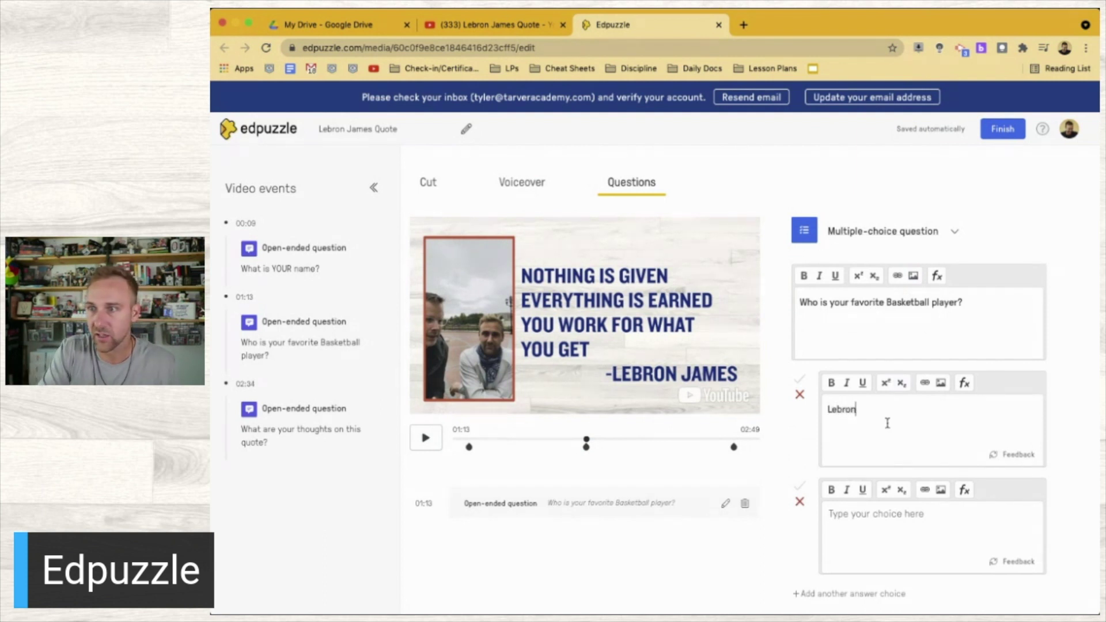
left_click(904, 527)
type("Steph")
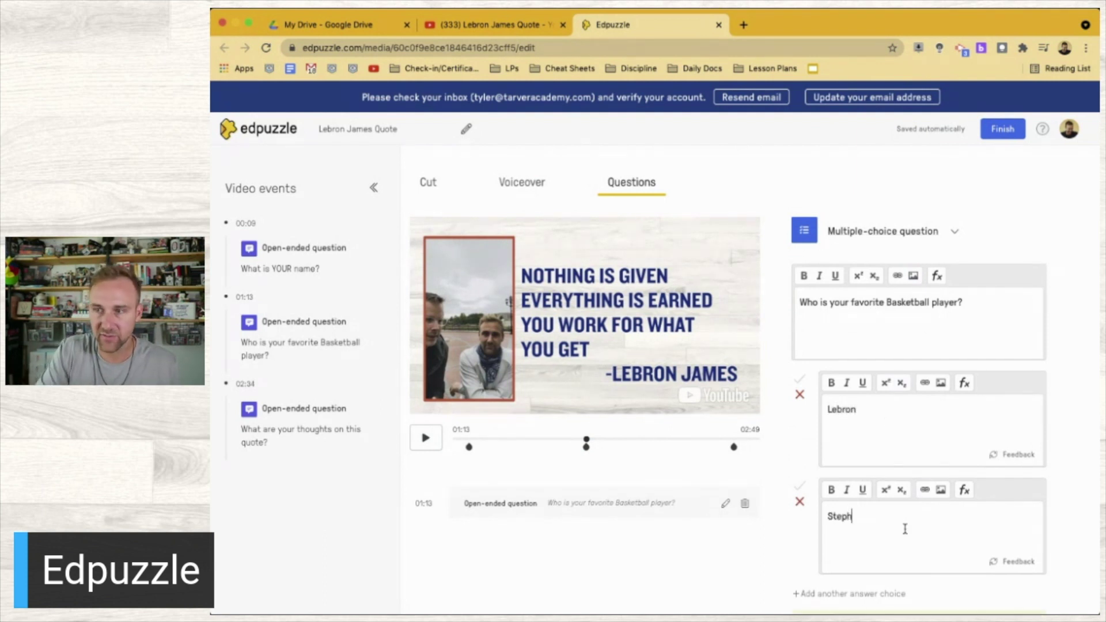
scroll(903, 532, "down", 2)
left_click(824, 493)
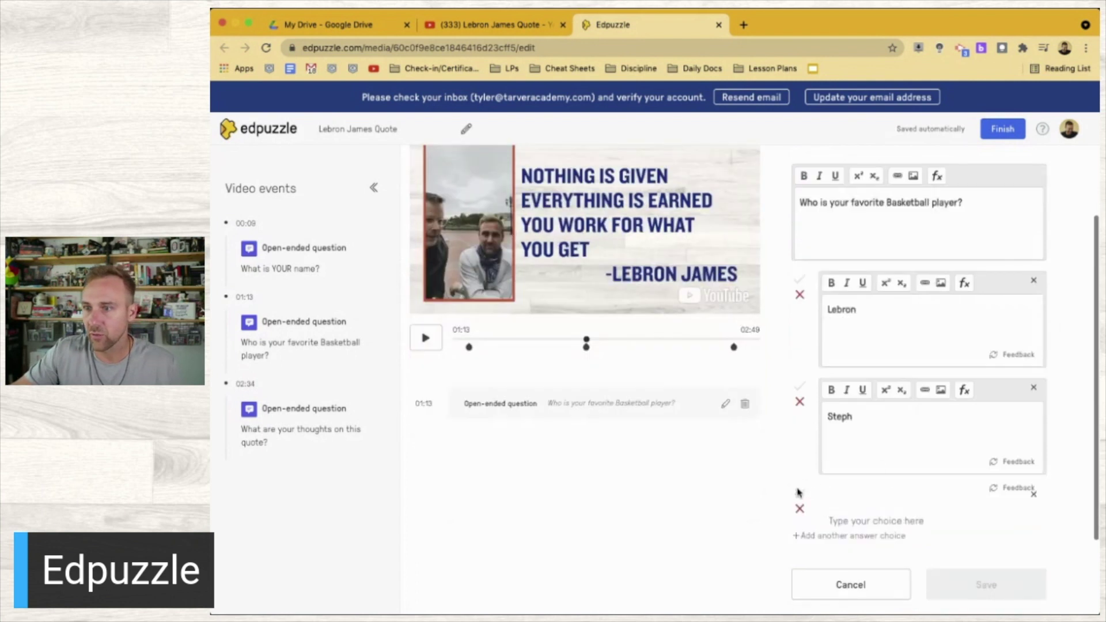
type("Jorddan")
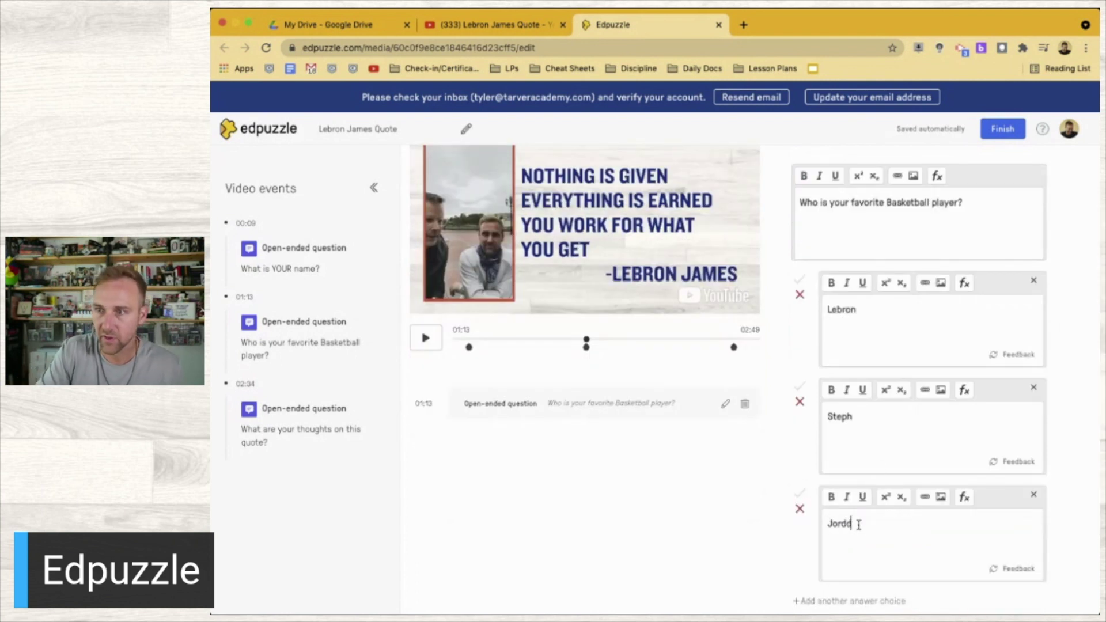
key("BackSpace")
key("BackSpace")
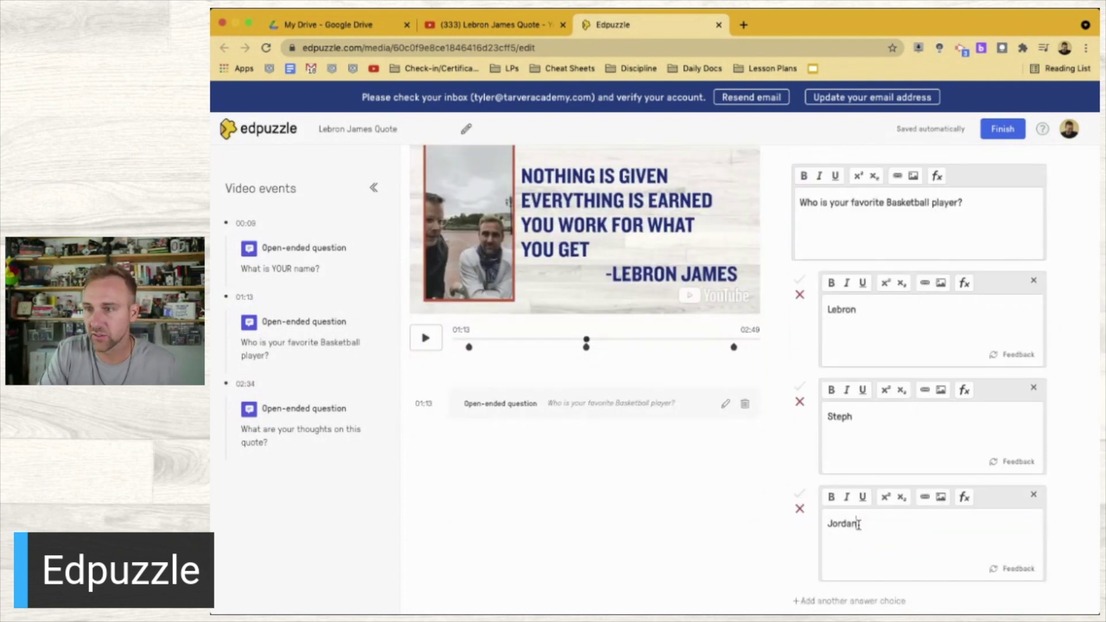
Mark Steph as the correct answer and save the multiple-choice question
left_click(800, 387)
scroll(737, 498, "down", 2)
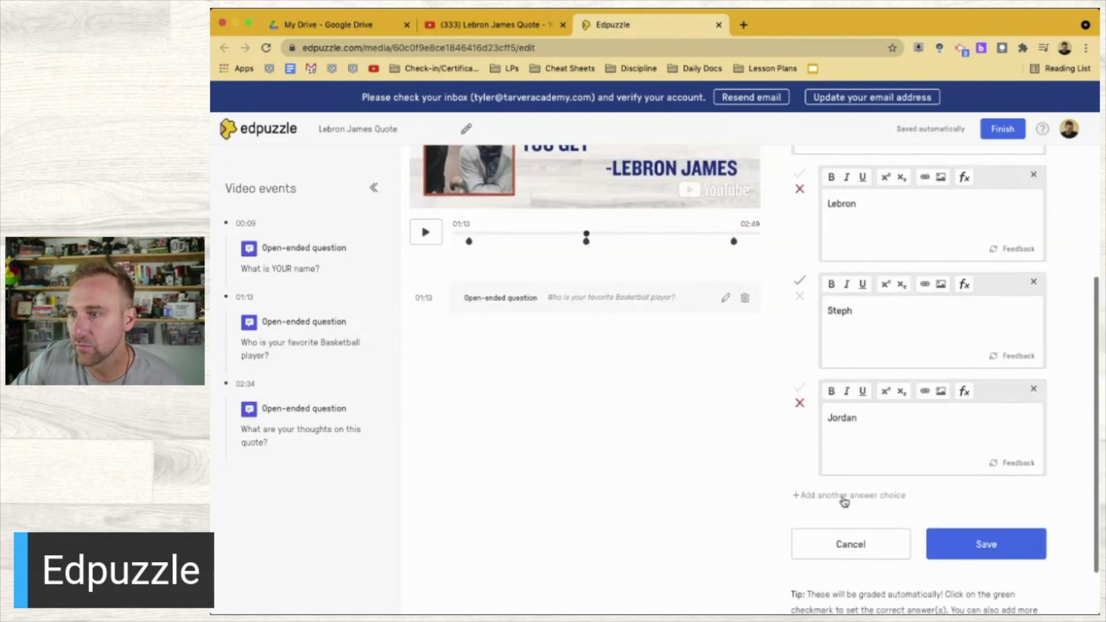
left_click(991, 543)
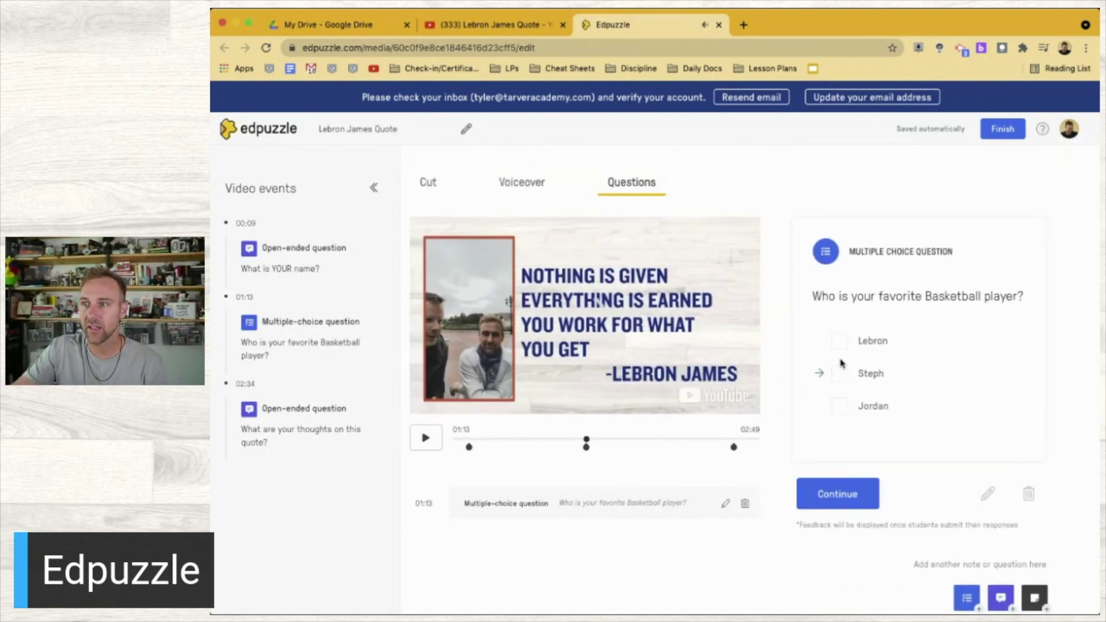
left_click(878, 494)
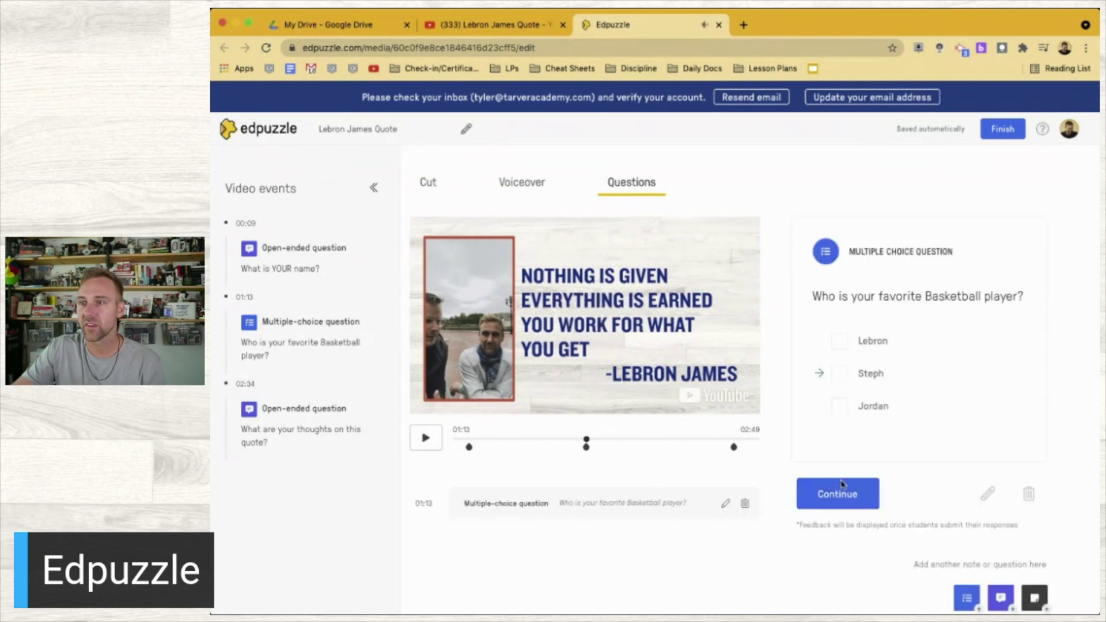
scroll(728, 449, "down", 1)
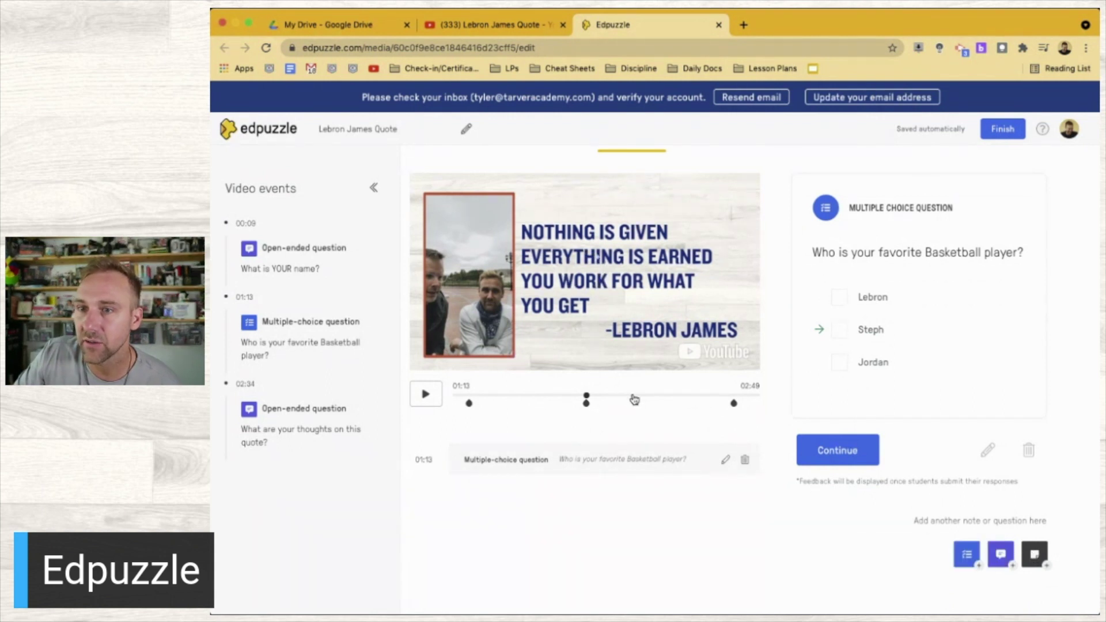
Add a 01:50 note: 'Make sure you're writing this in your daily journal as you watch.'
left_click(652, 397)
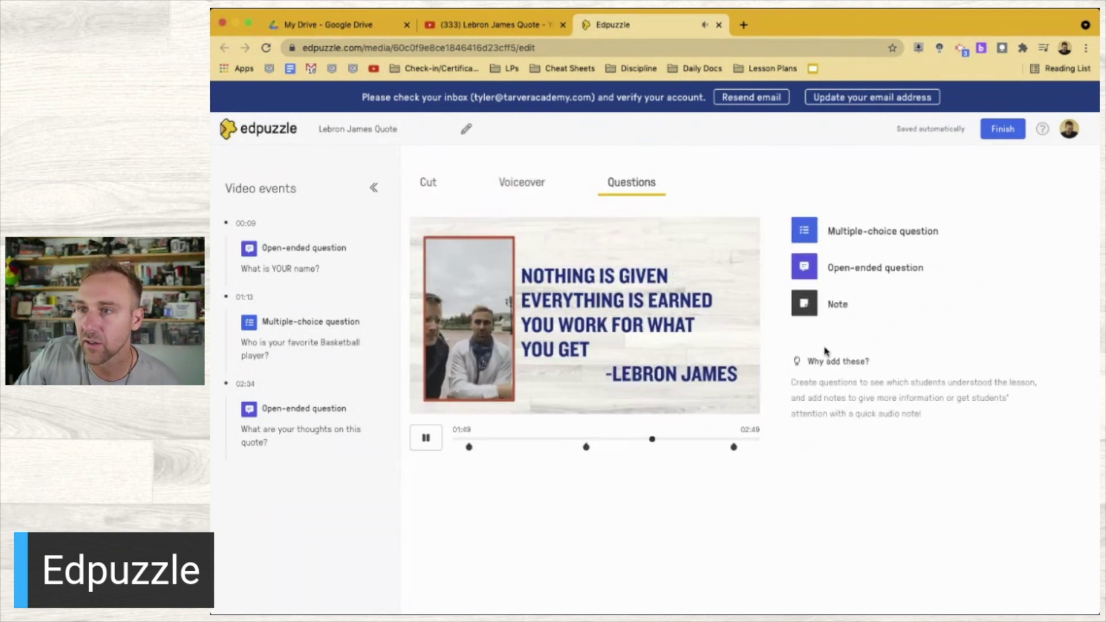
left_click(802, 303)
type("Make sure you're")
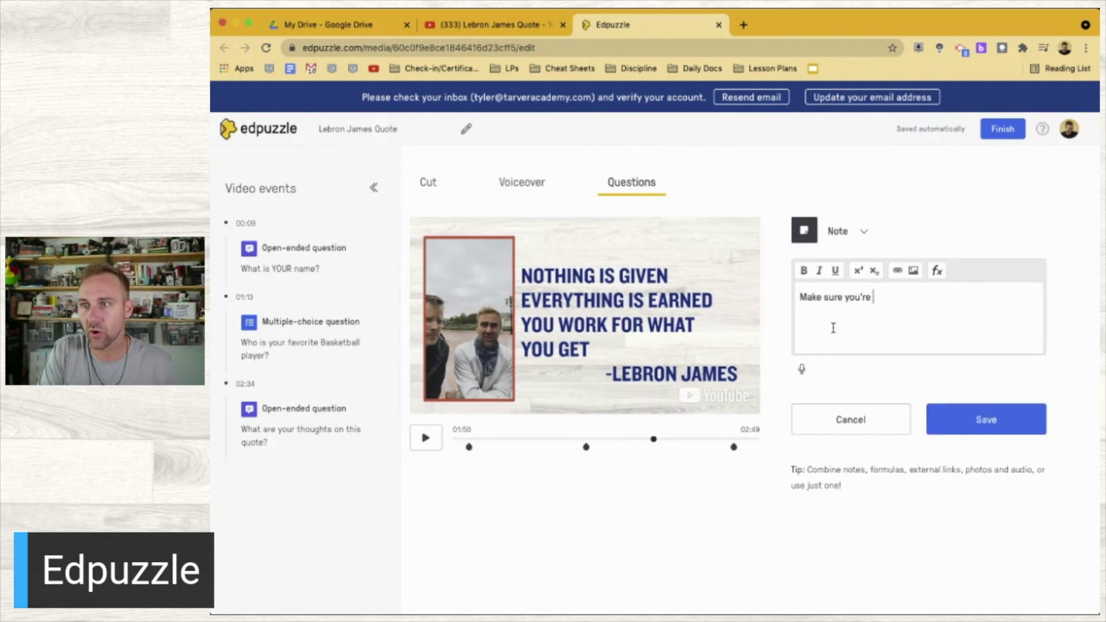
type(" writing this in your daily jou")
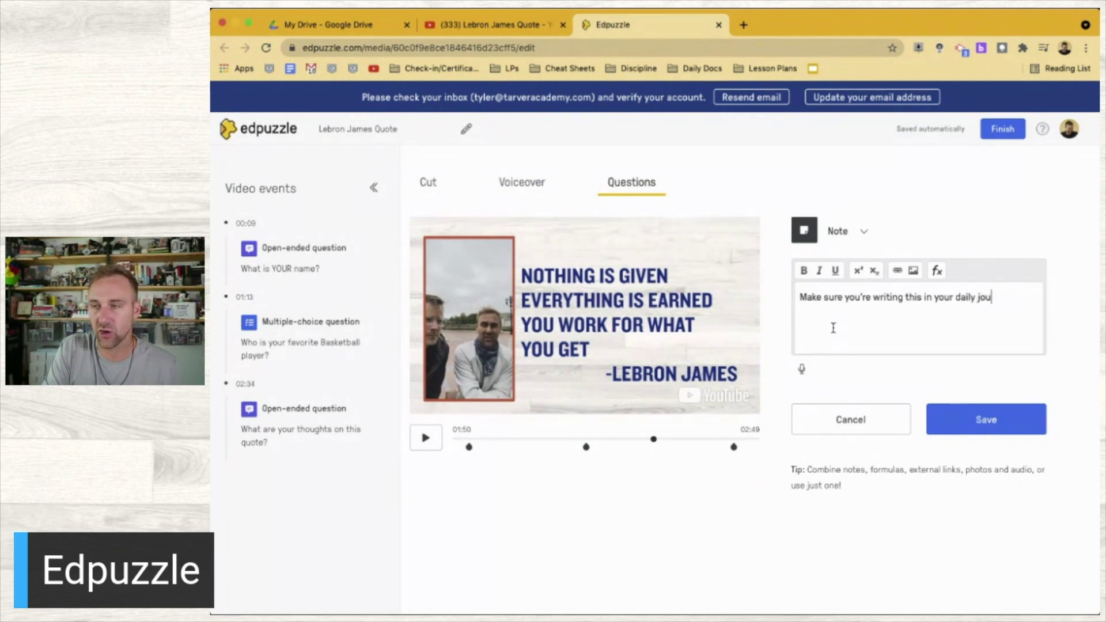
type("rnal as you watch.")
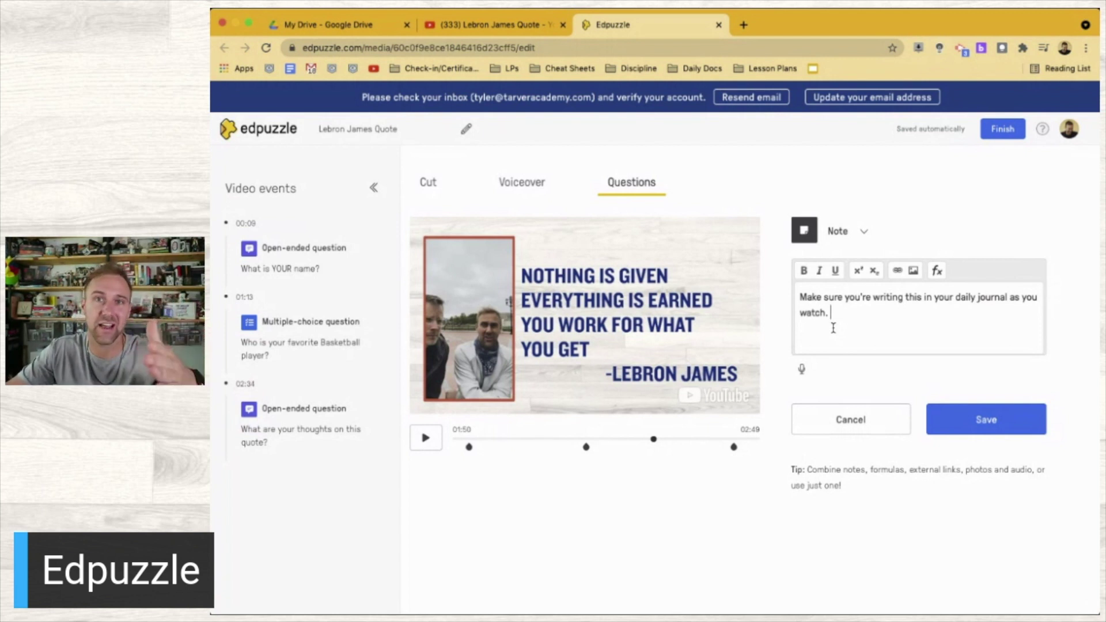
left_click(985, 423)
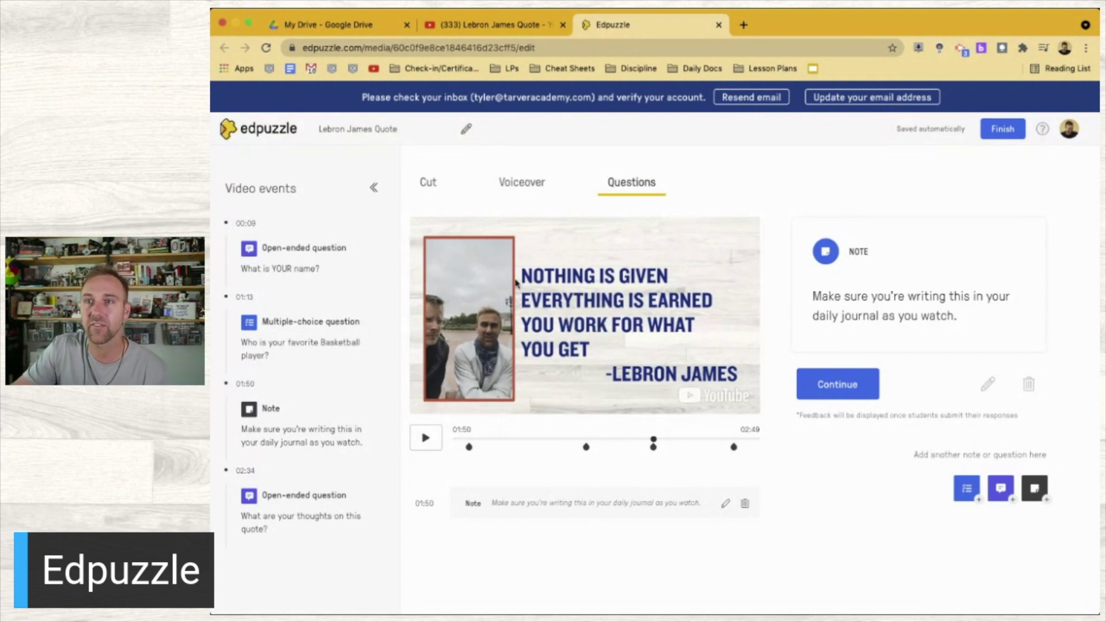
Finish the lesson and preview it as a student, submitting a name for the opening question
left_click(1002, 130)
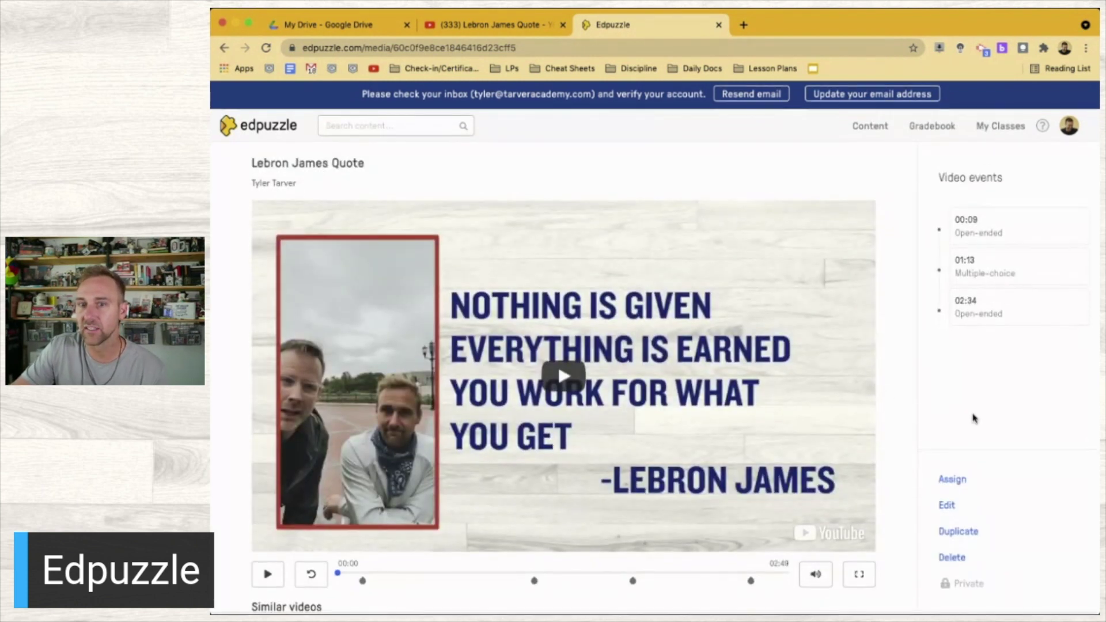
left_click(268, 577)
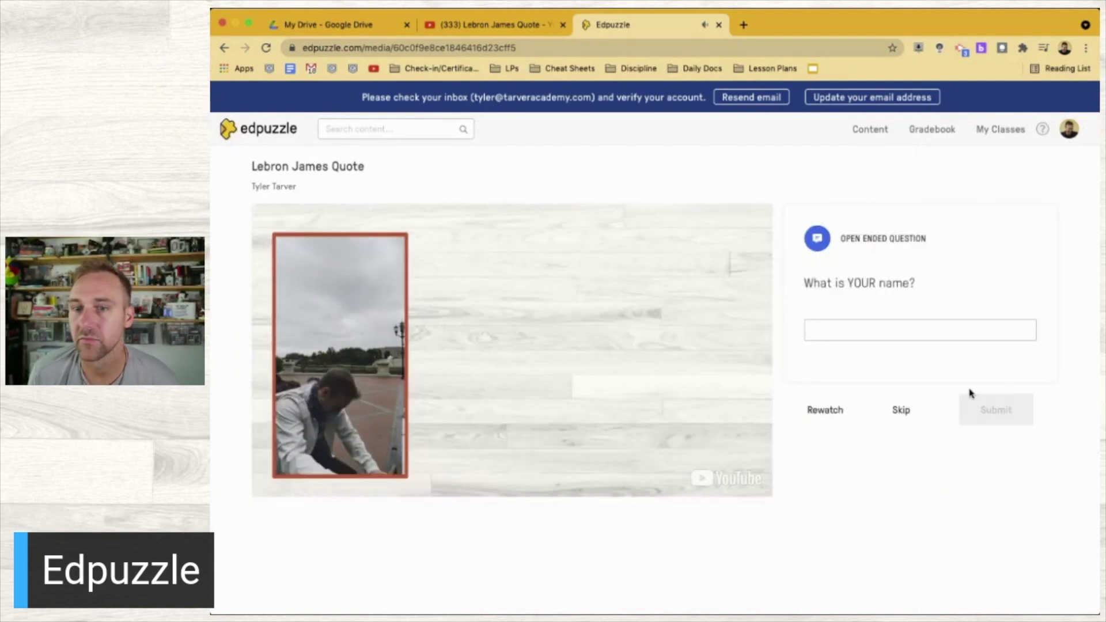
left_click(884, 324)
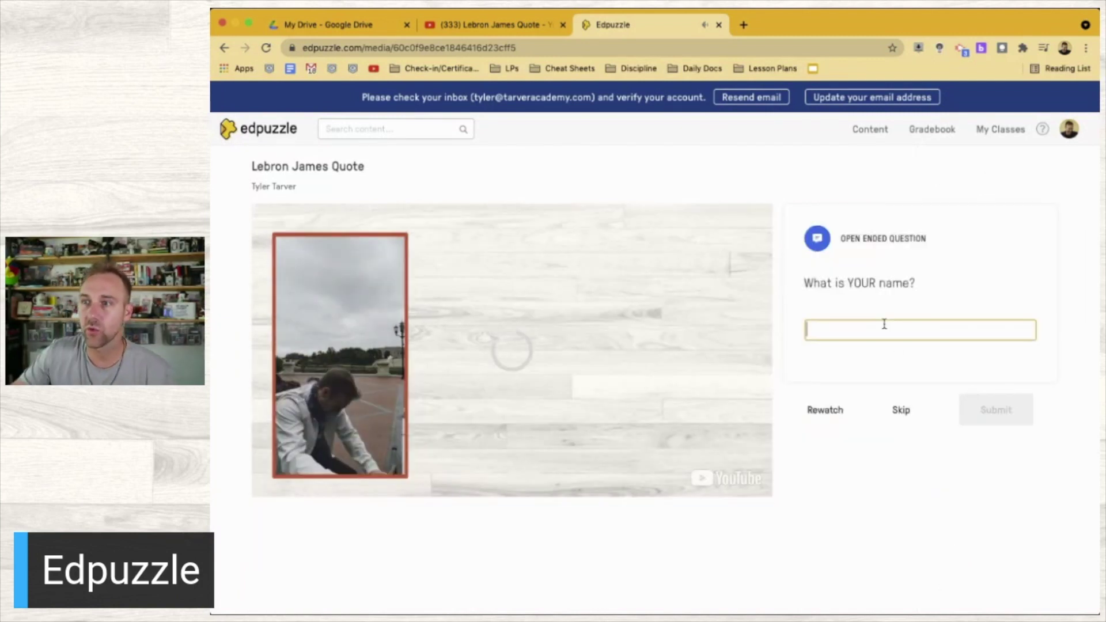
type("Tyler")
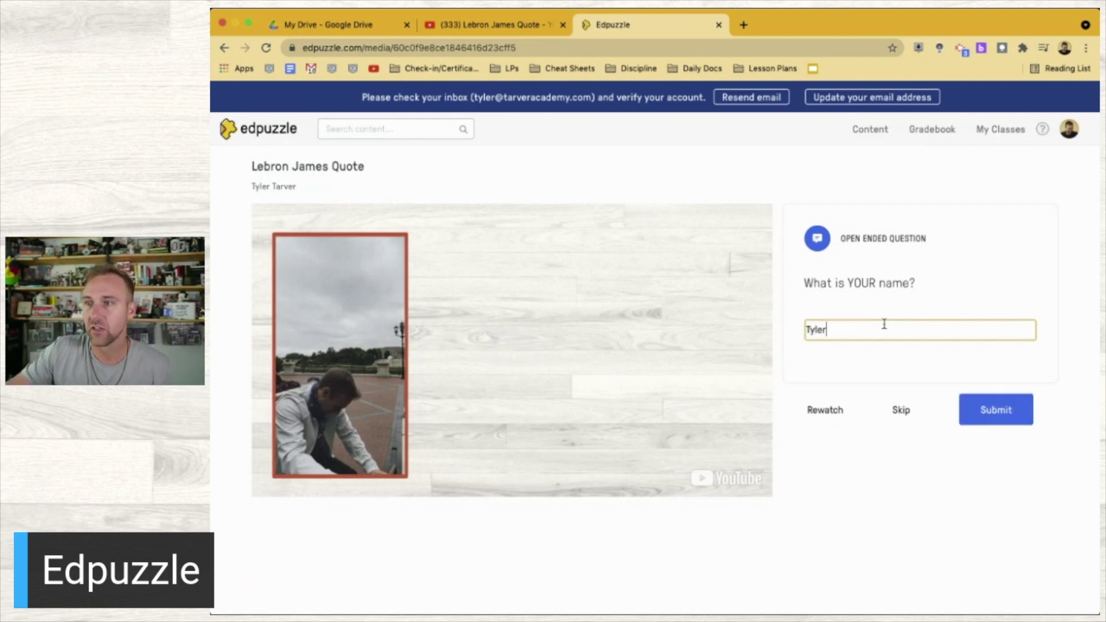
left_click(1001, 408)
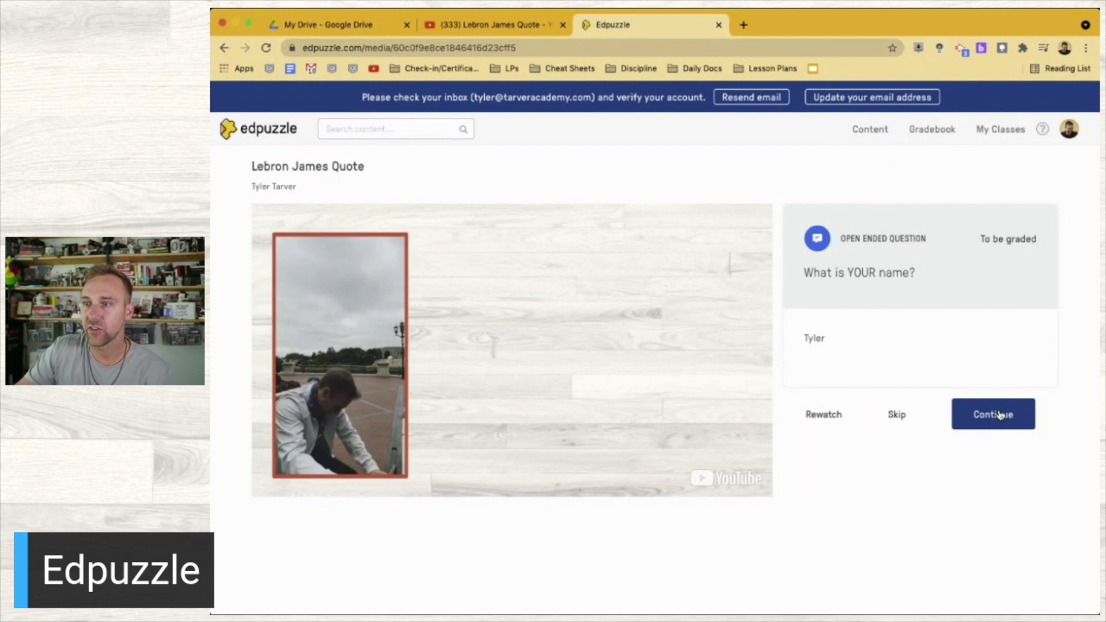
left_click(999, 414)
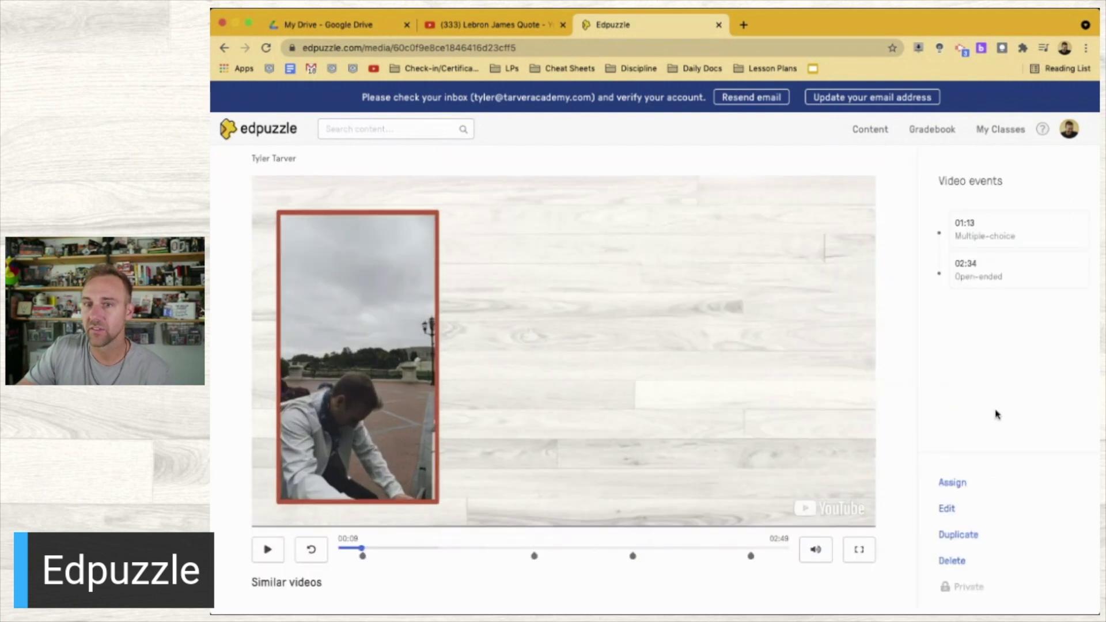
left_click(263, 554)
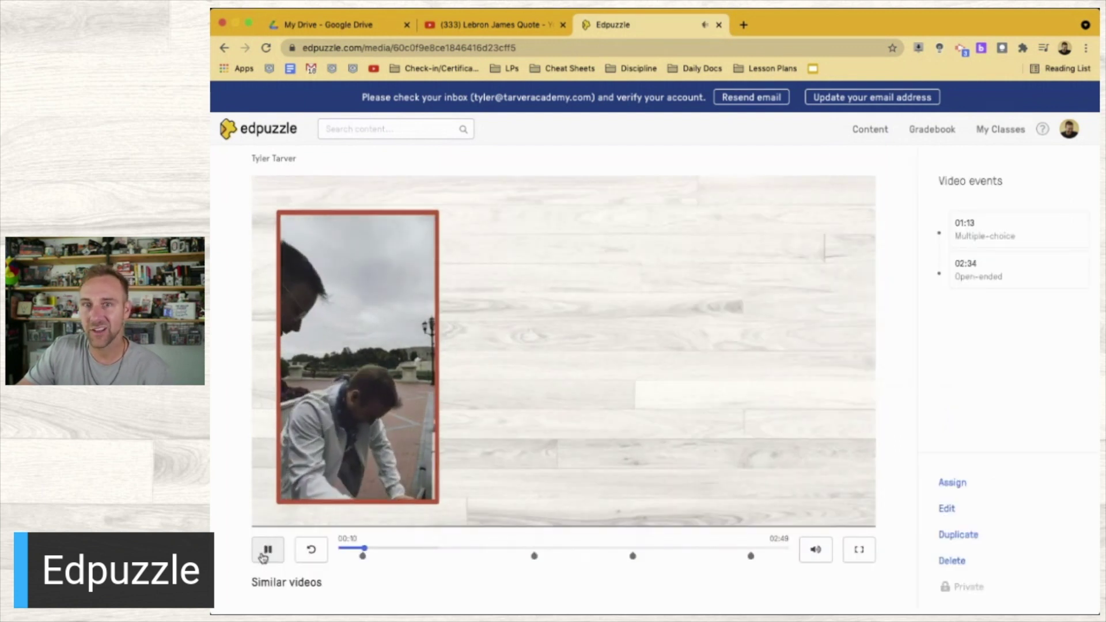
left_click(952, 484)
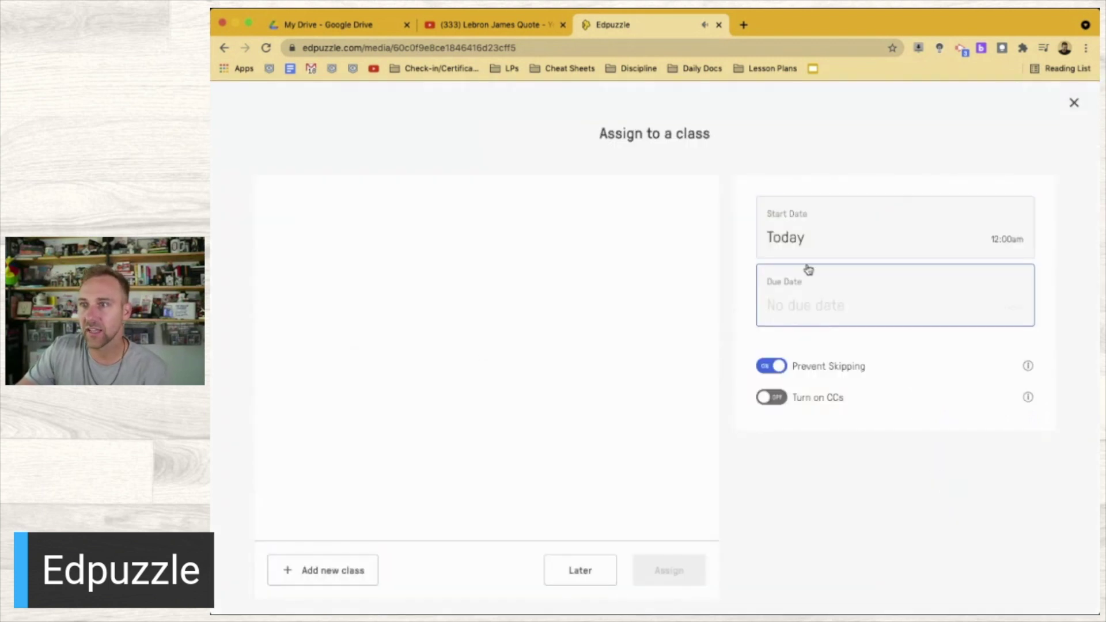
Set the assignment due date to June 10 (tomorrow, 11:59pm) and turn on closed captions
left_click(807, 247)
left_click(830, 308)
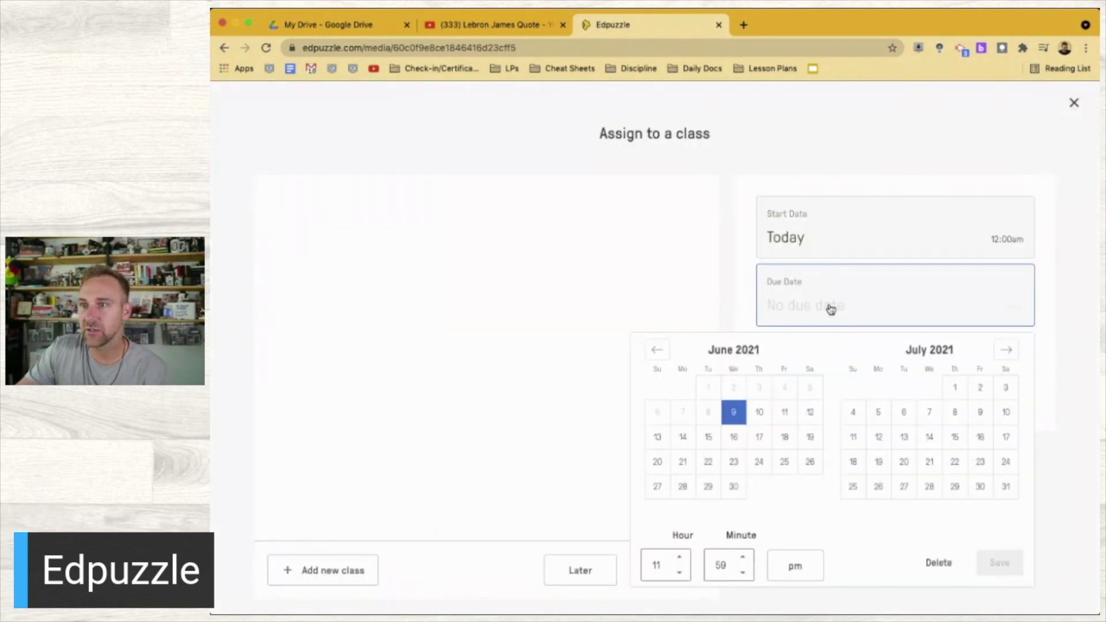
left_click(802, 304)
left_click(787, 308)
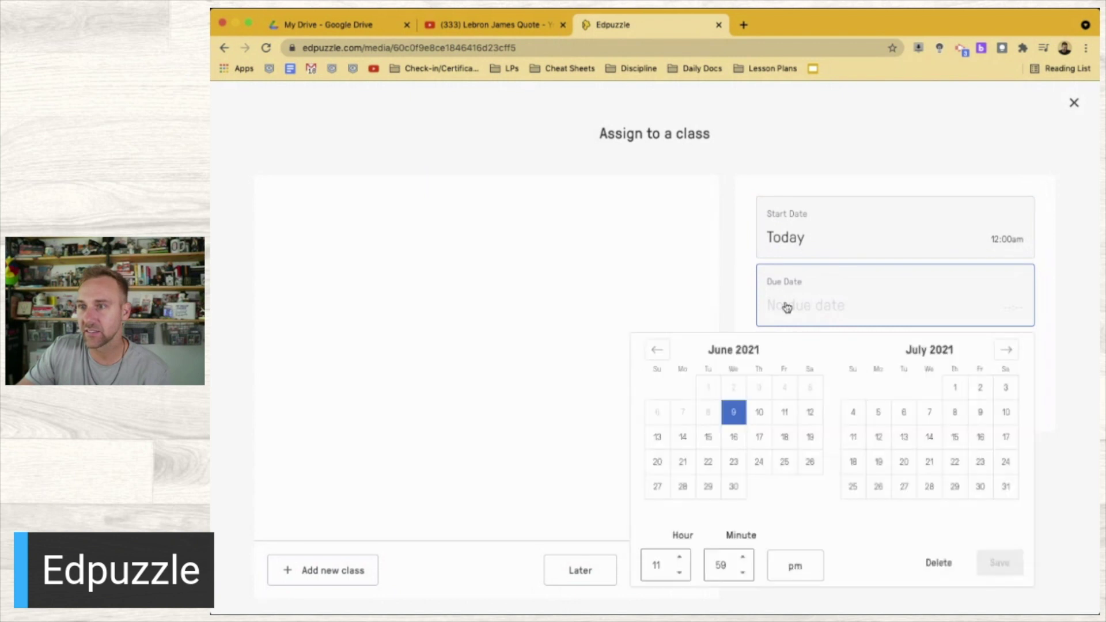
left_click(759, 416)
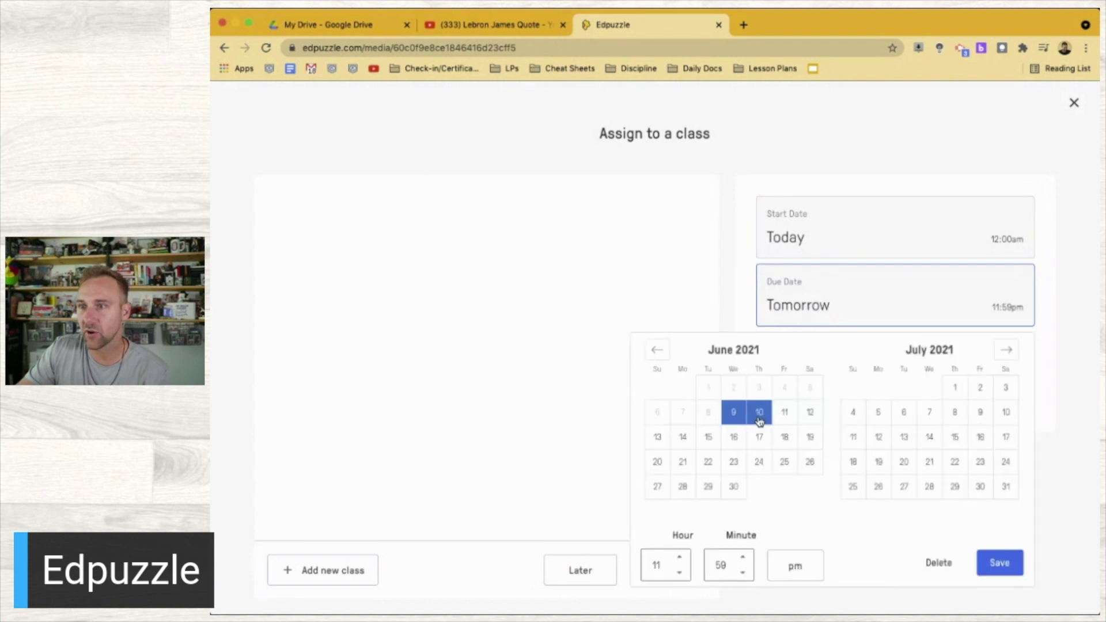
left_click(999, 563)
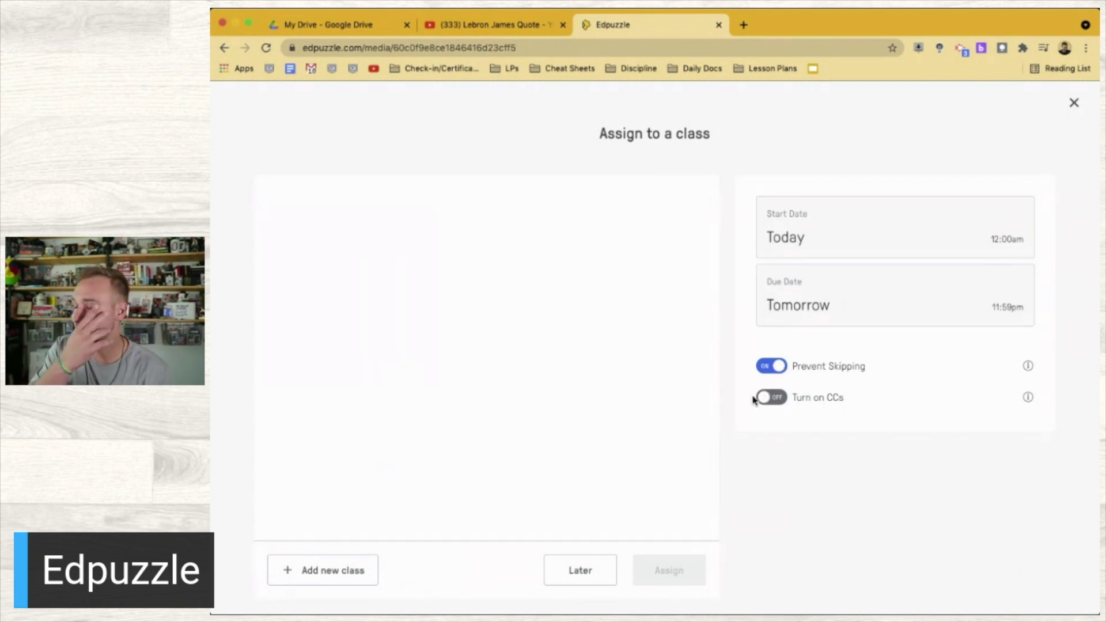
left_click(769, 399)
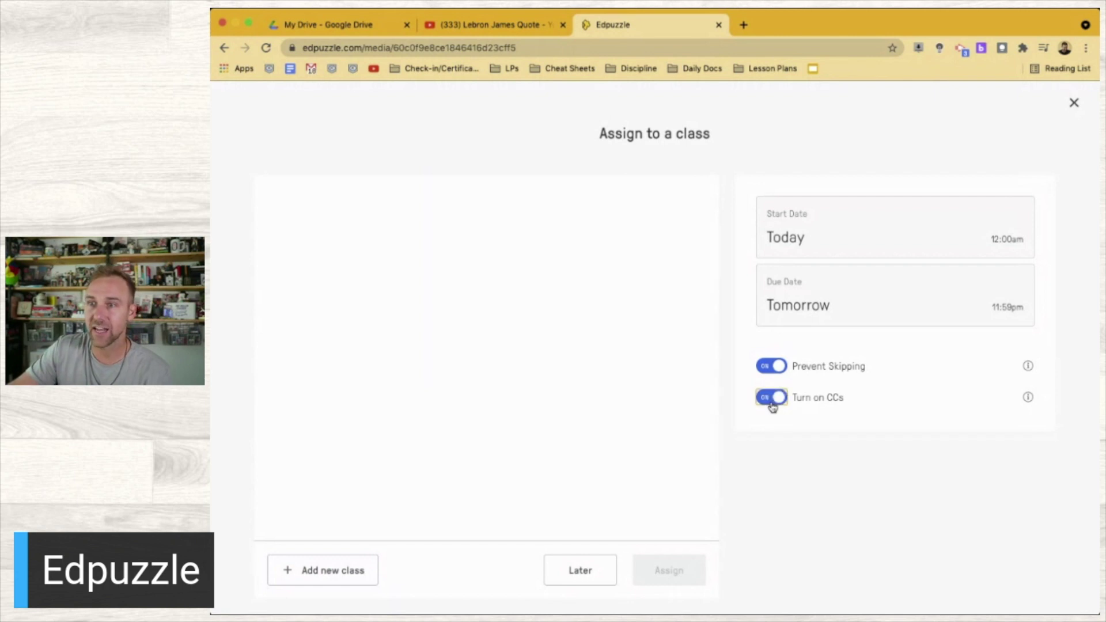
scroll(743, 496, "down", 1)
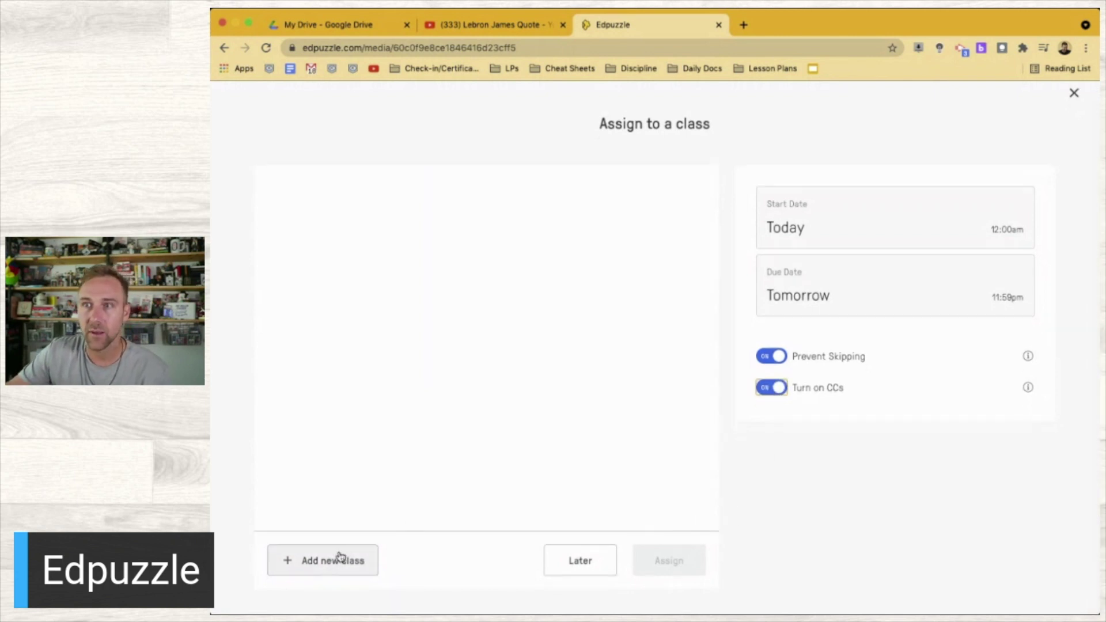
Start a new class named 'Geoeetry' with description '1st P' and grade level 9th grade
left_click(340, 557)
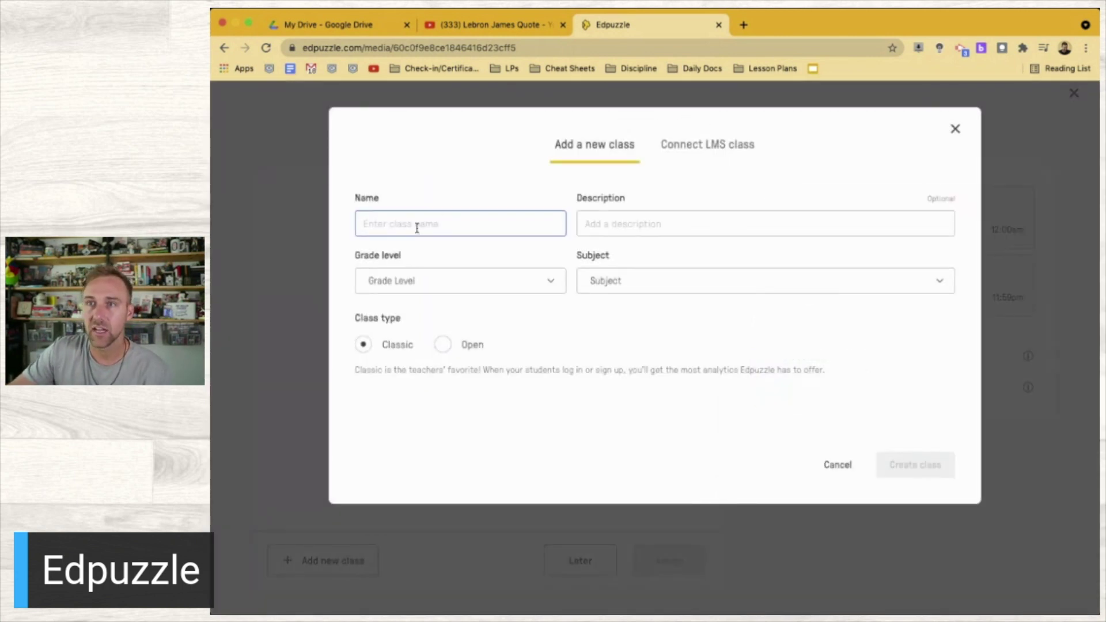
type("Geoem")
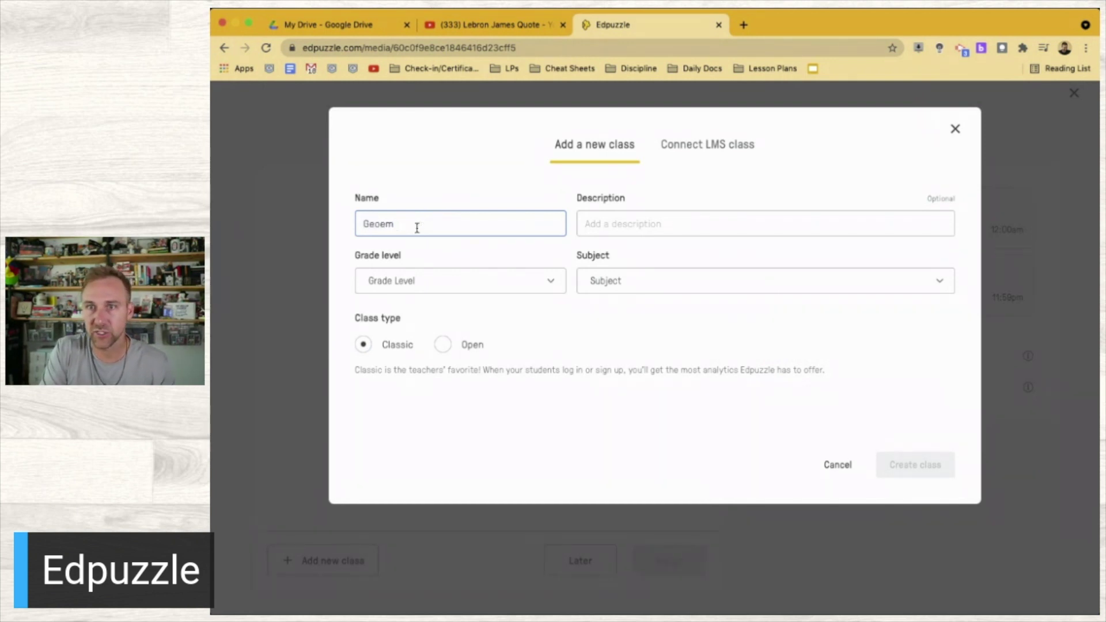
type("etry")
key("Tab")
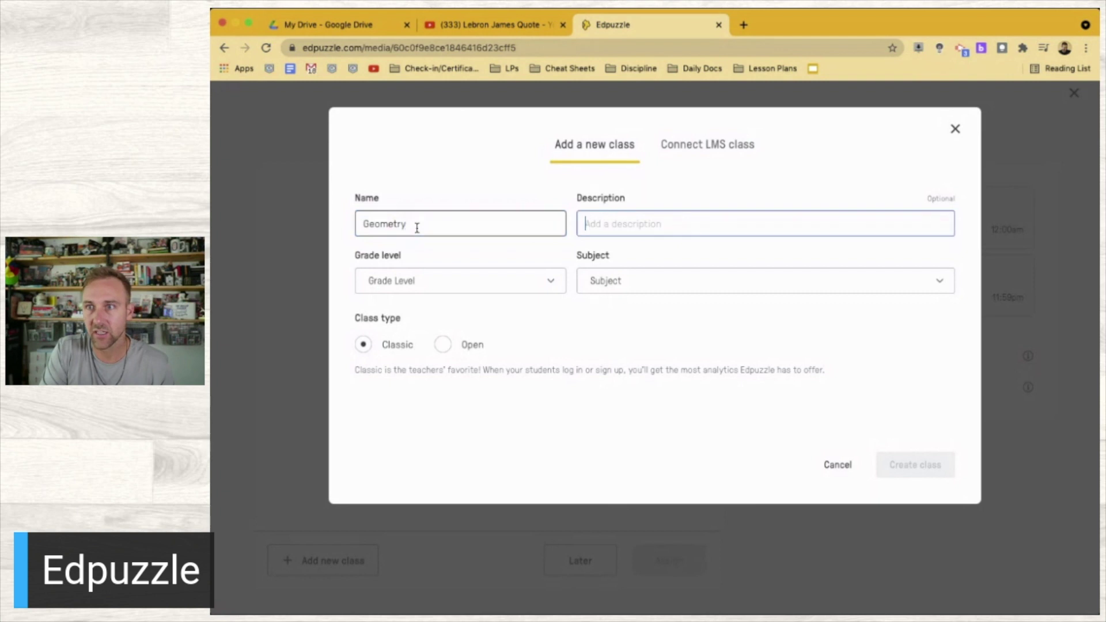
type("1st Period")
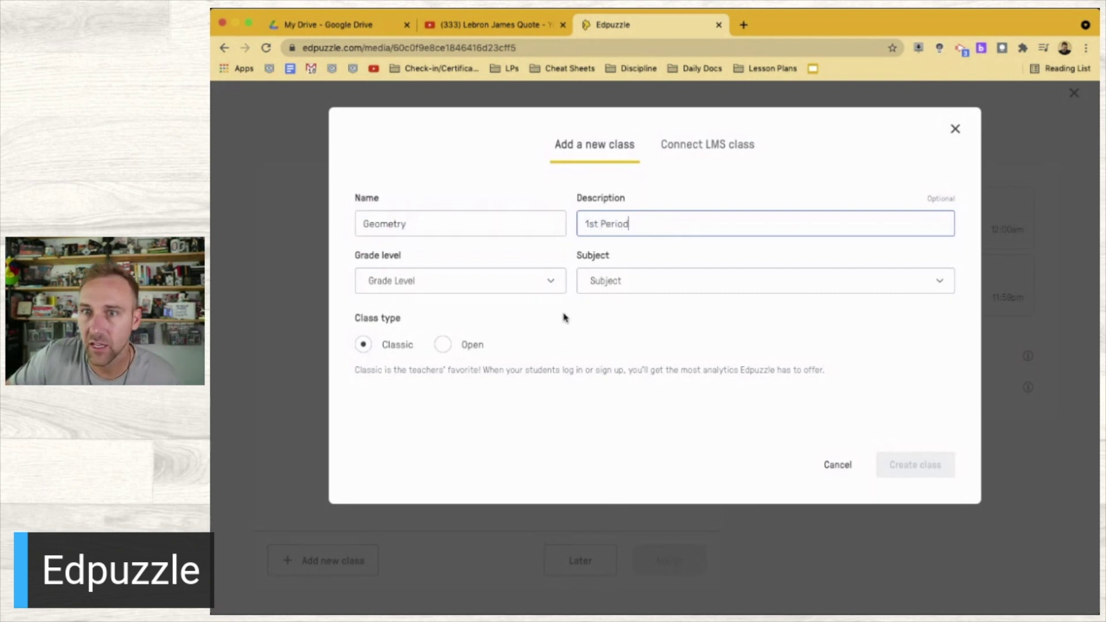
left_click(551, 283)
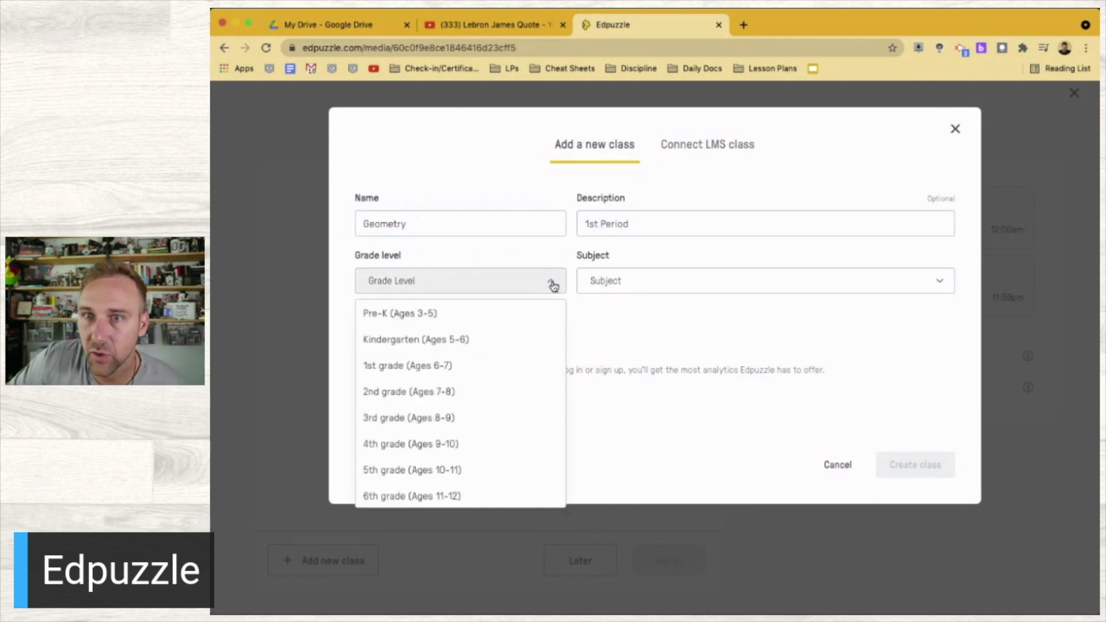
scroll(511, 500, "down", 3)
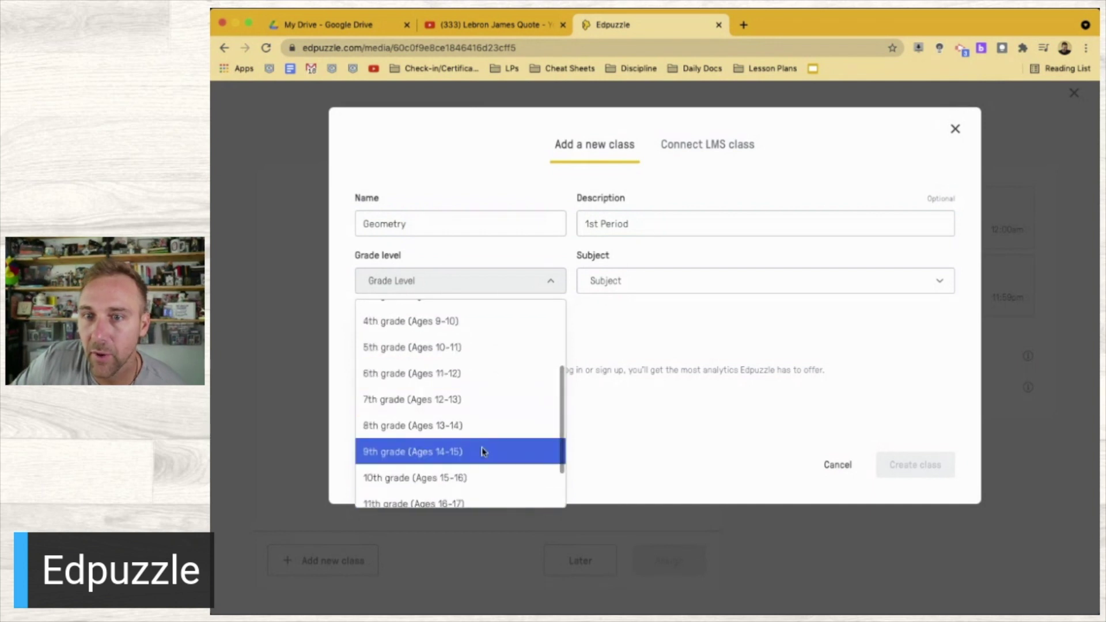
left_click(549, 451)
Set the class subject to Geometry, keep the Classic class type, and create the class
left_click(693, 274)
scroll(686, 348, "down", 2)
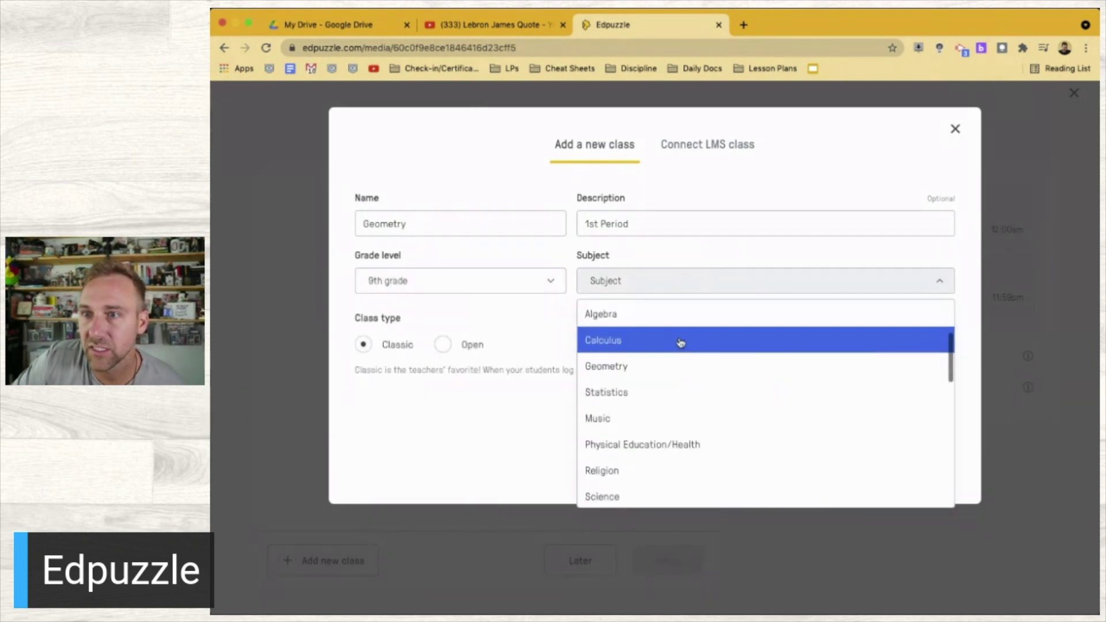
scroll(678, 340, "down", 1)
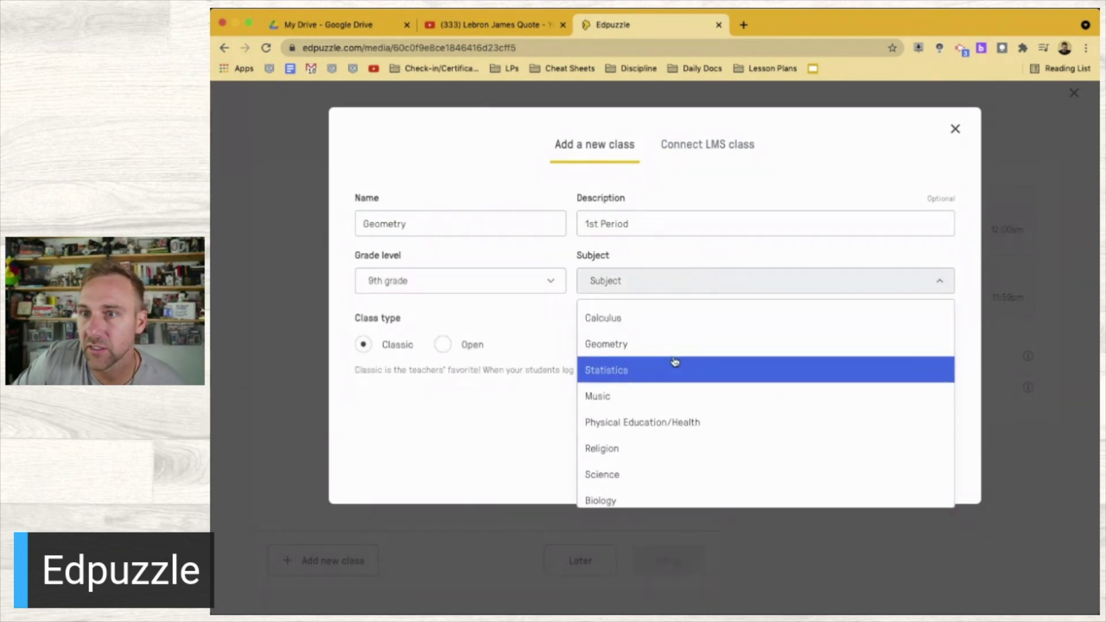
left_click(650, 342)
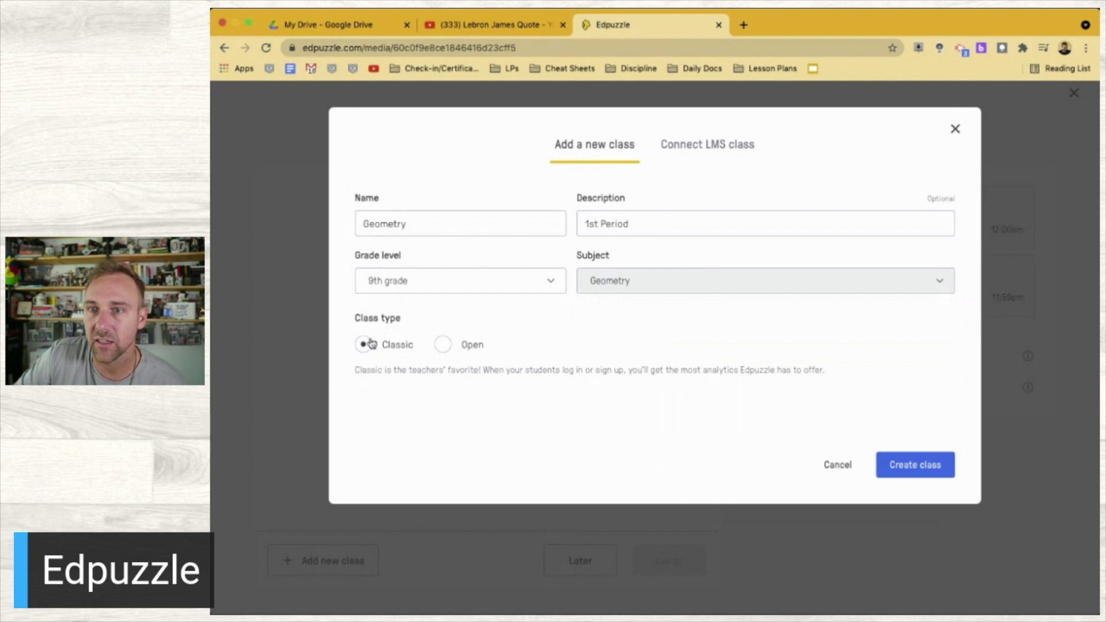
left_click(443, 346)
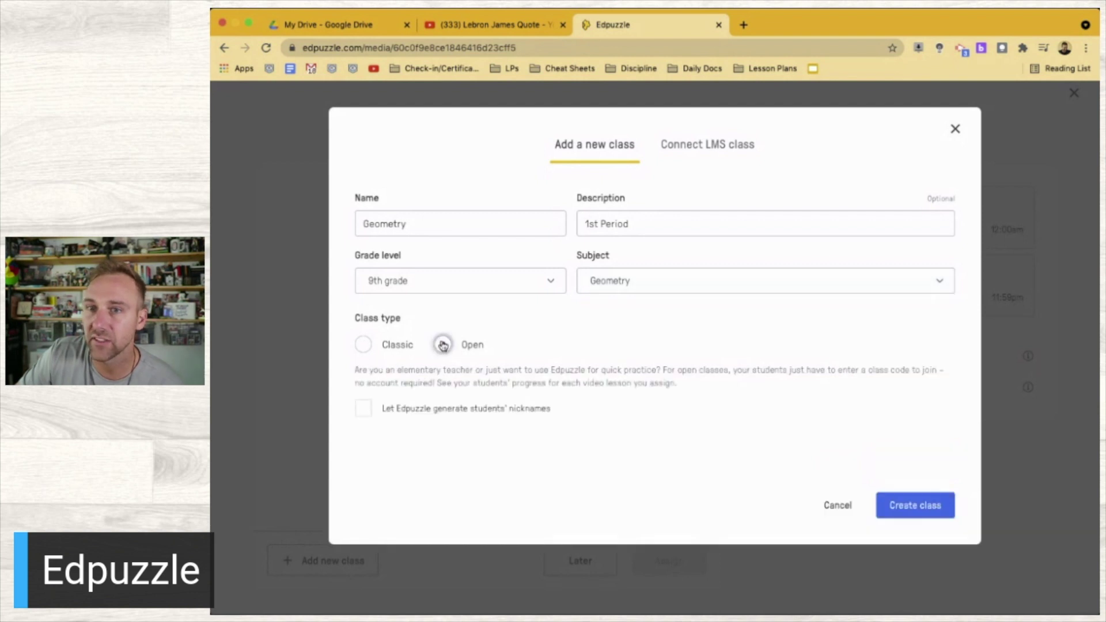
left_click(364, 345)
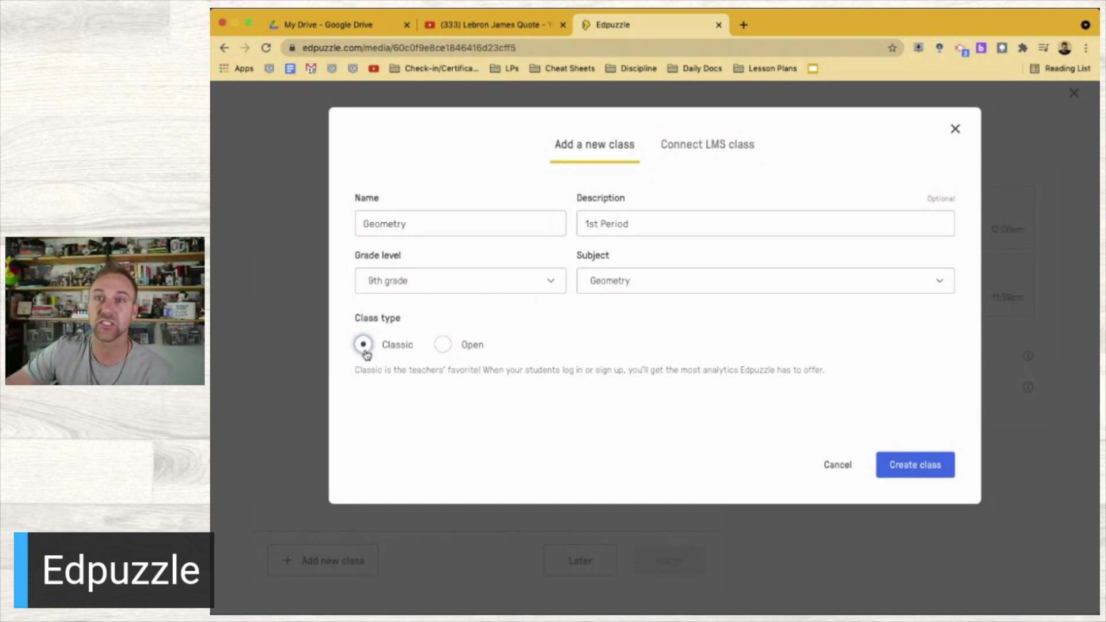
left_click(888, 471)
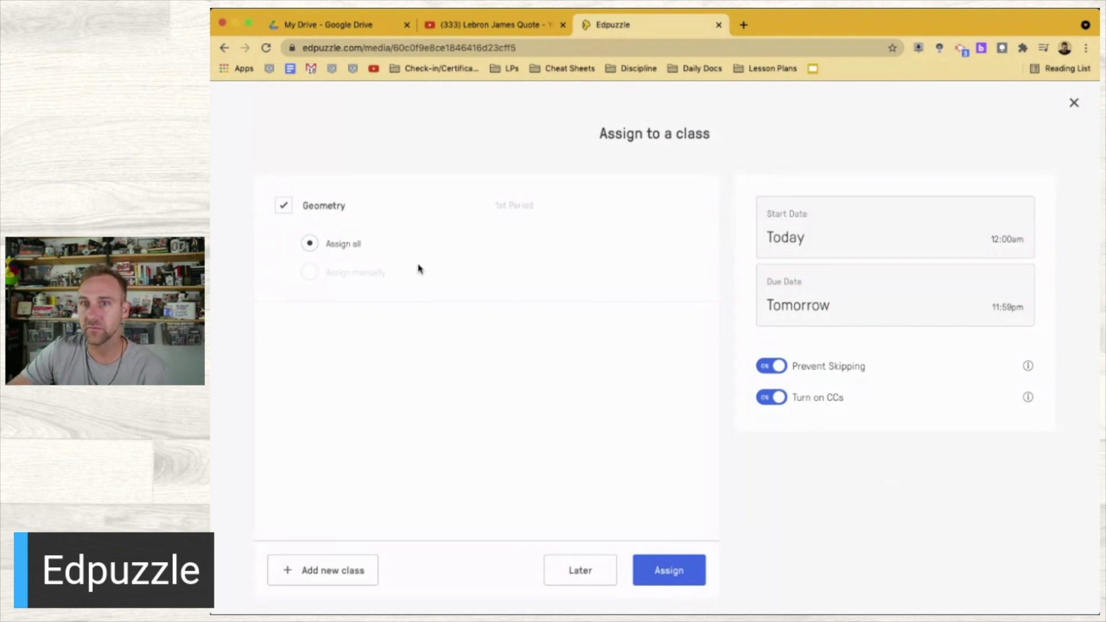
Assign the Lebron James Quote video to the Geometry class and ask to share the assignment
scroll(671, 567, "down", 1)
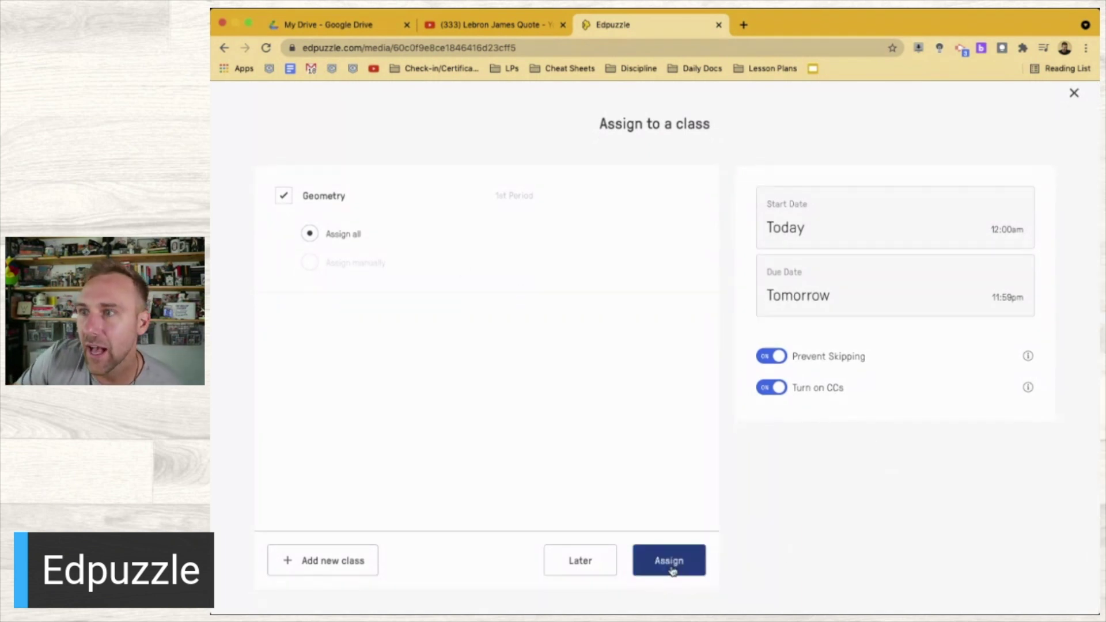
left_click(671, 565)
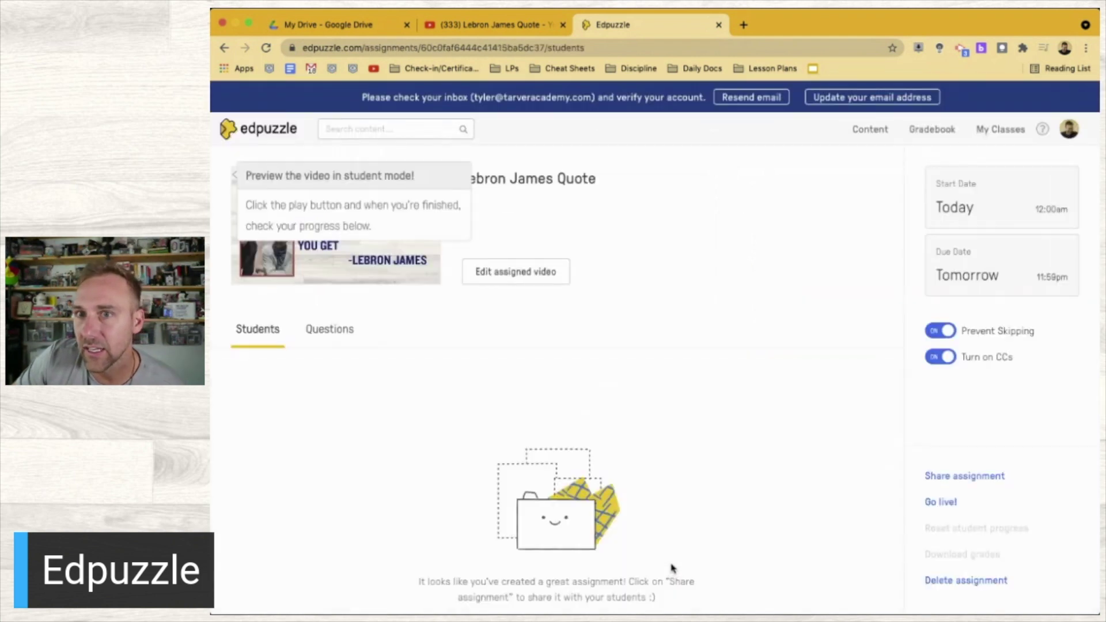
left_click(986, 478)
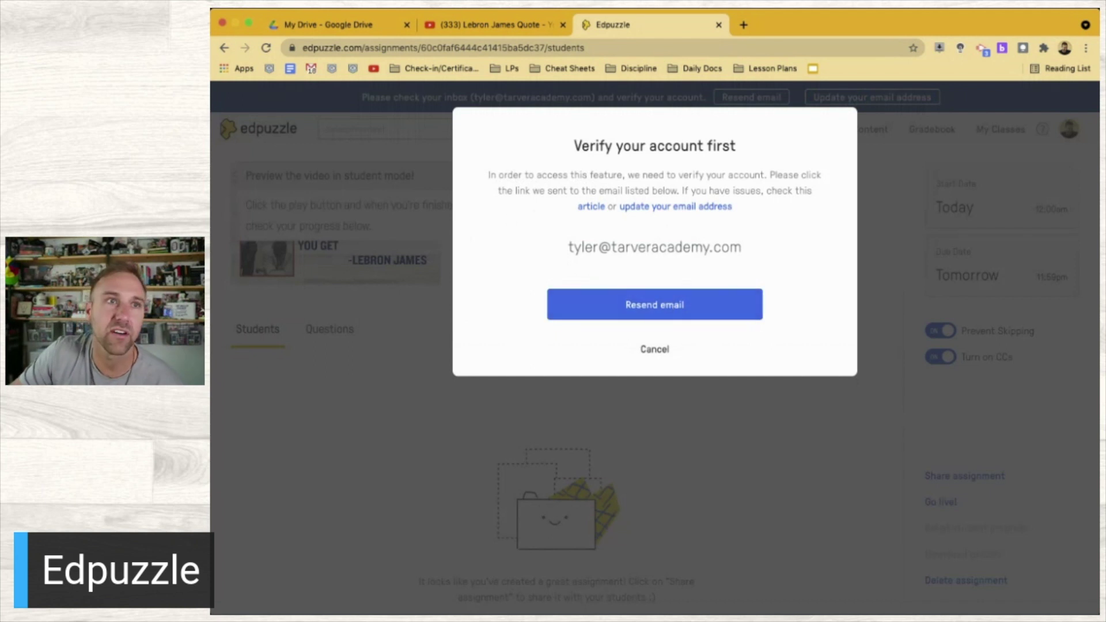
Open Gmail in a new tab and follow the Edpuzzle email's Verify your email link
left_click(744, 25)
type("gmail.com")
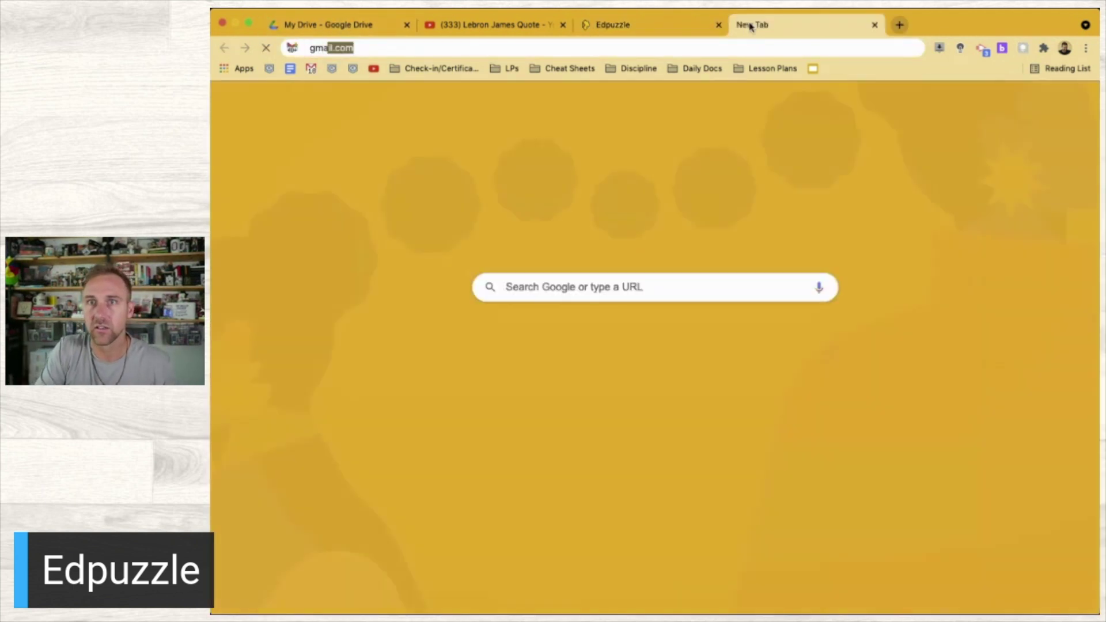
key("Return")
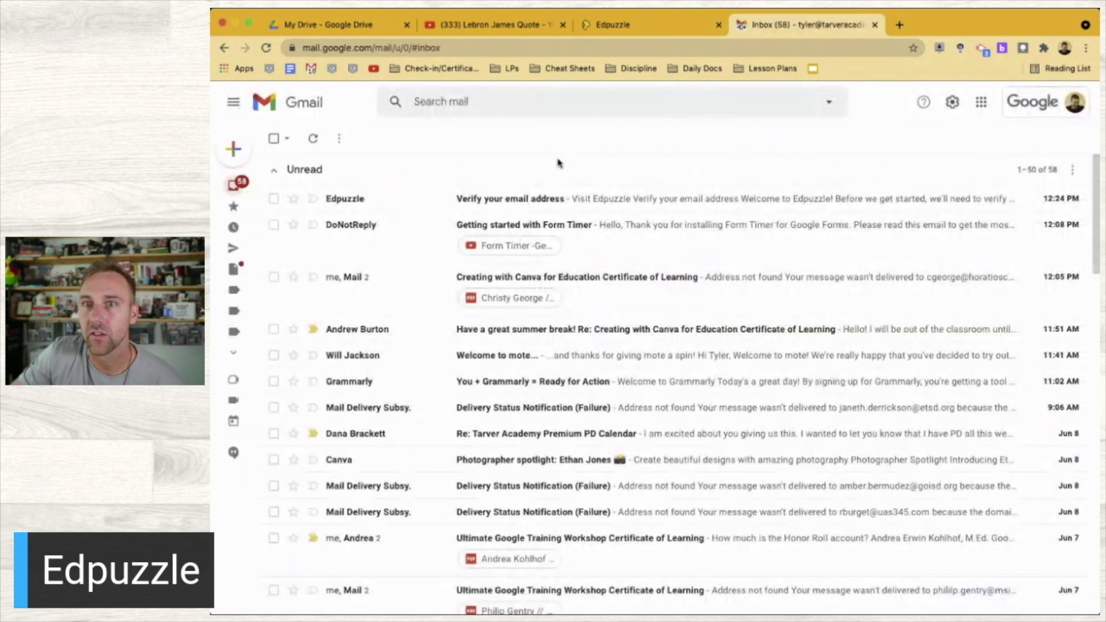
left_click(501, 205)
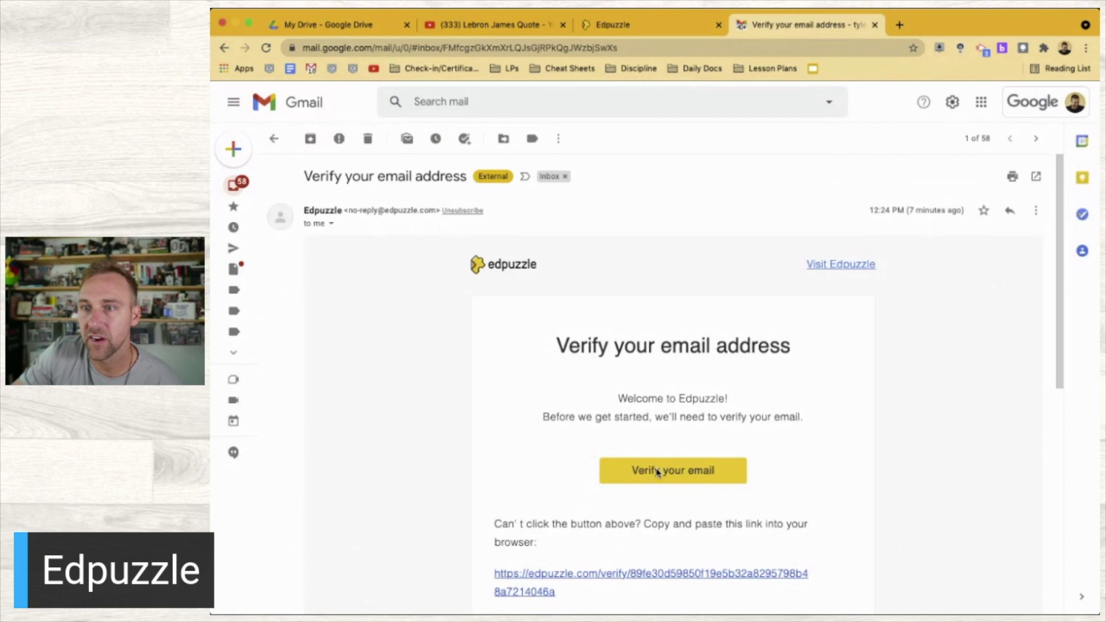
left_click(666, 477)
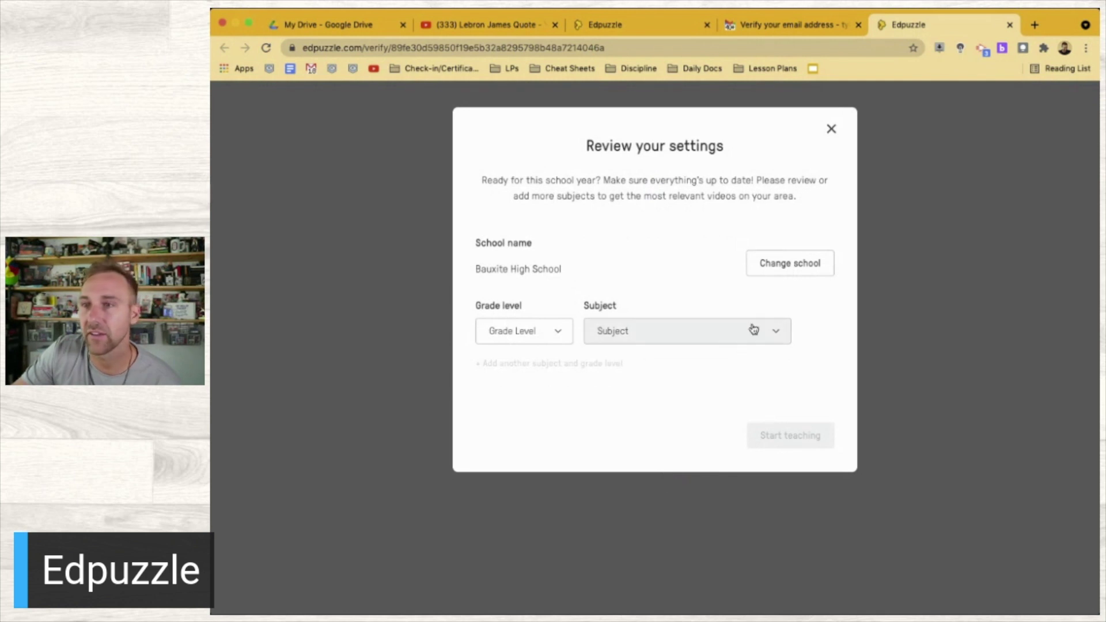
Dismiss the Review your settings prompt and the Edpuzzle verify-account modal
left_click(831, 129)
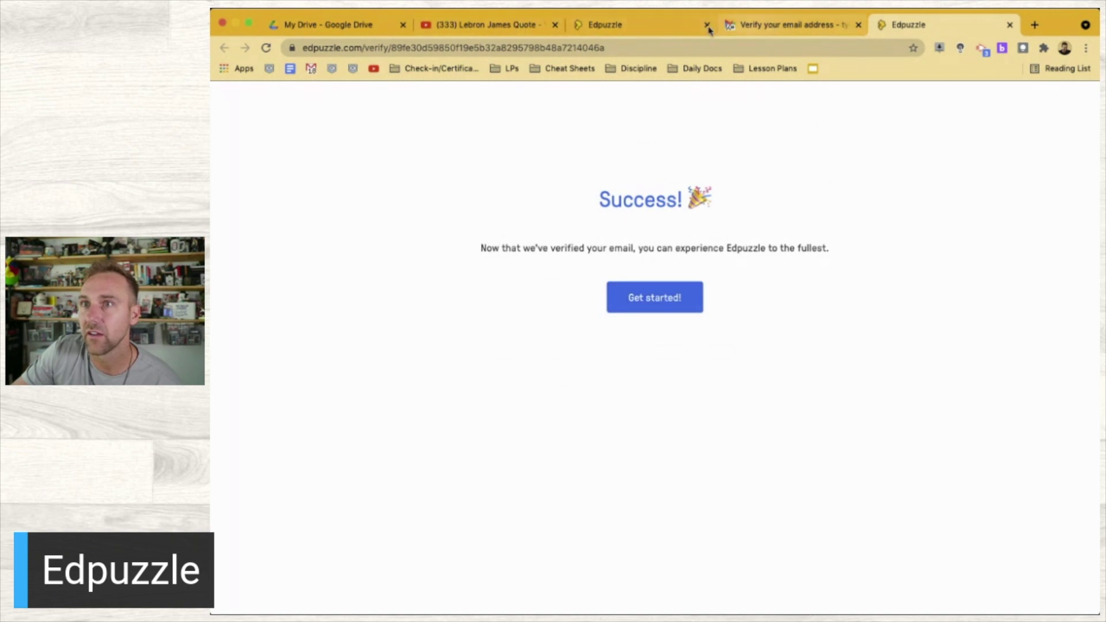
left_click(659, 29)
left_click(659, 349)
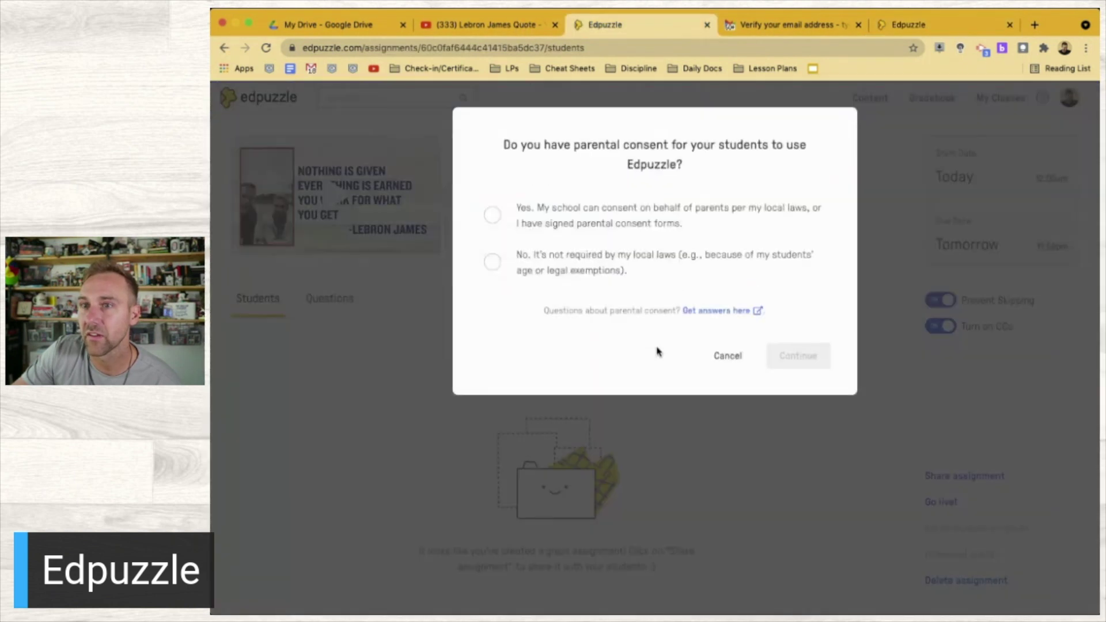
Confirm the school has parental consent and copy the Lebron James Quote assignment link
left_click(580, 226)
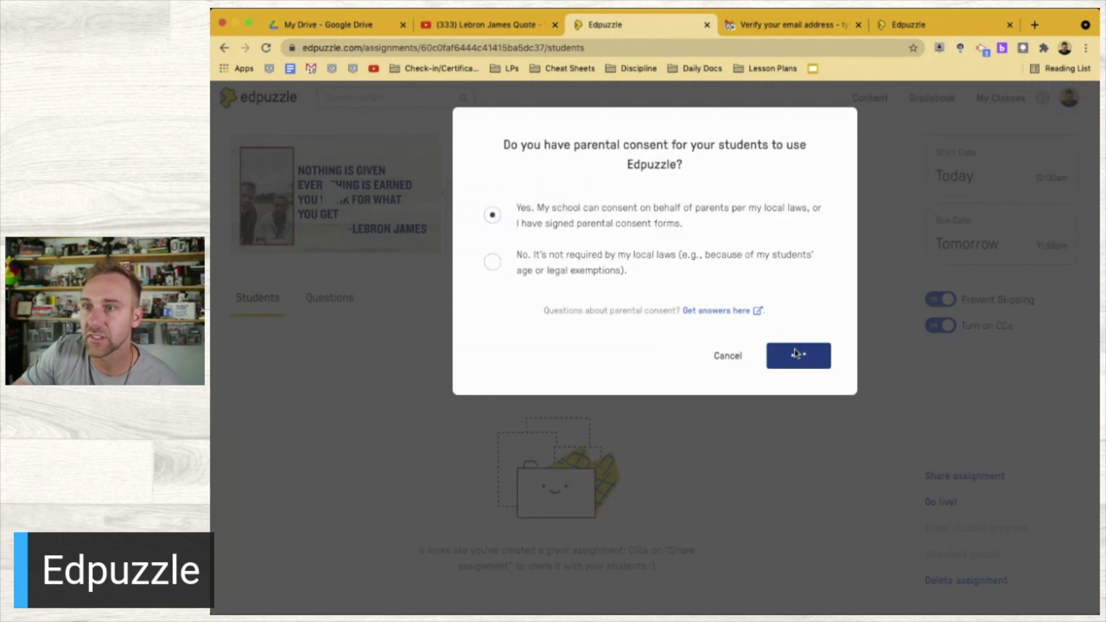
left_click(796, 353)
left_click(787, 281)
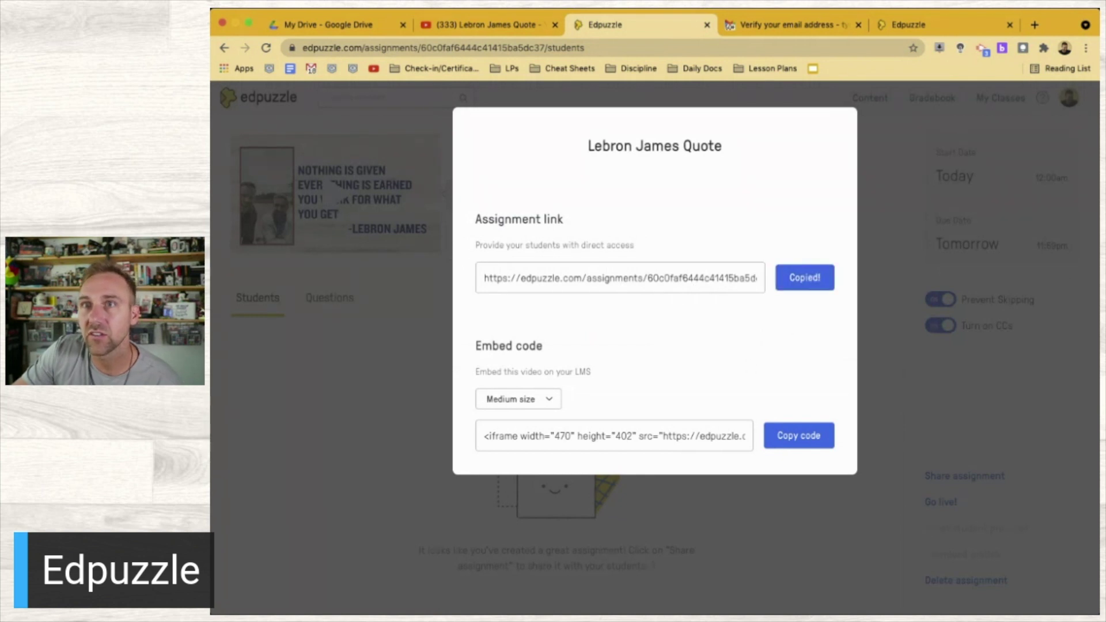
In the YouTube tab, load Google Classroom's Classwork page, then paste the Edpuzzle assignment link into the address bar
key("ctrl+shift+Tab")
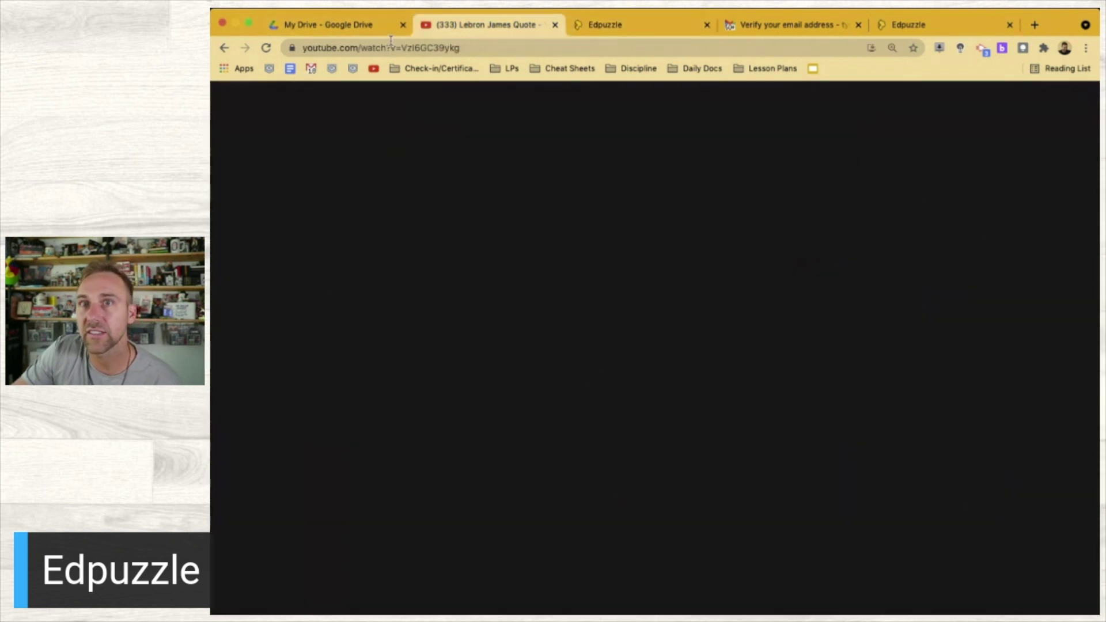
left_click(329, 48)
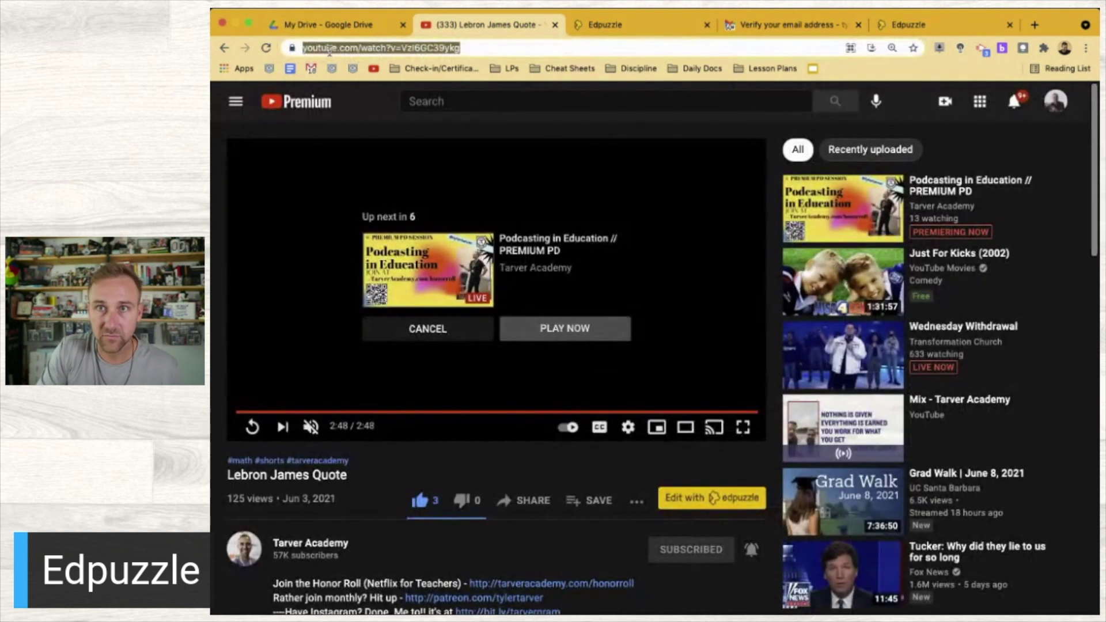
key("super+v")
key("Return")
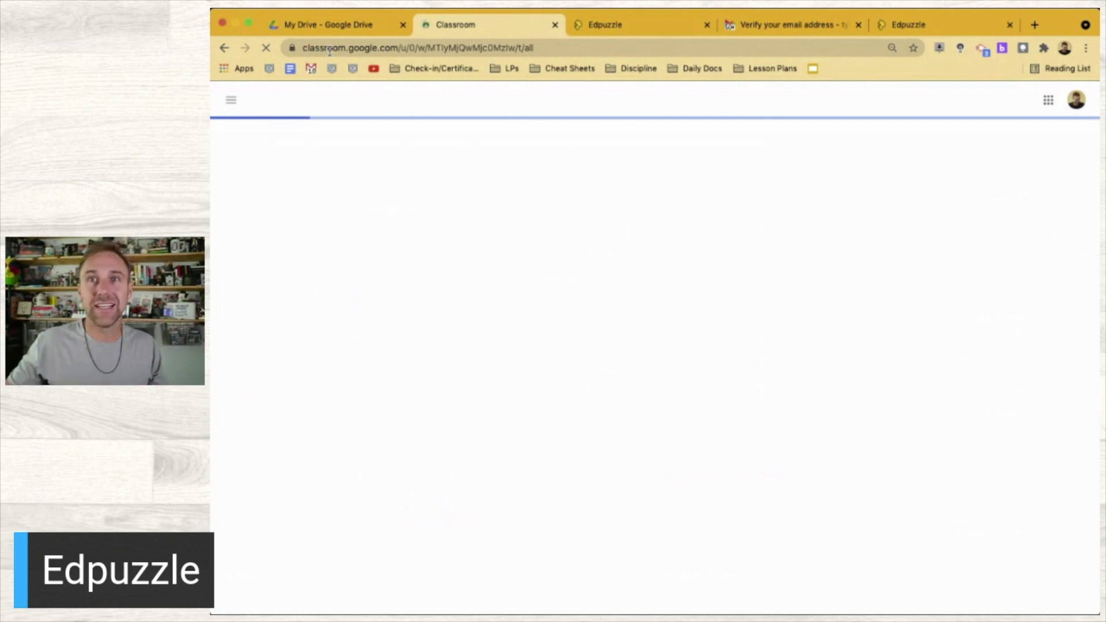
left_click(459, 51)
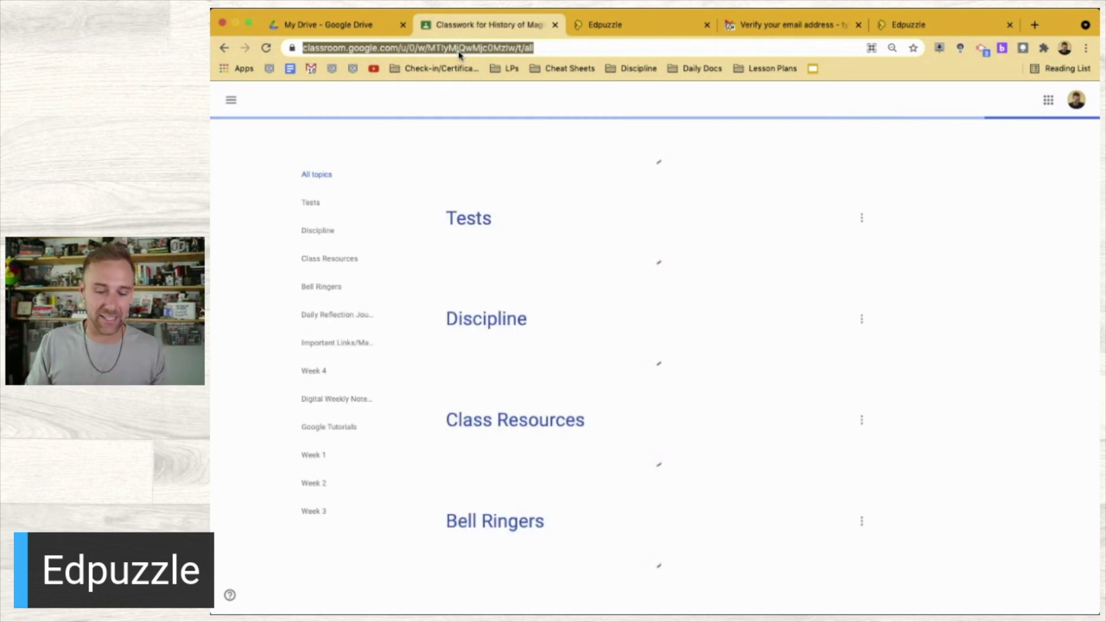
key("super+v")
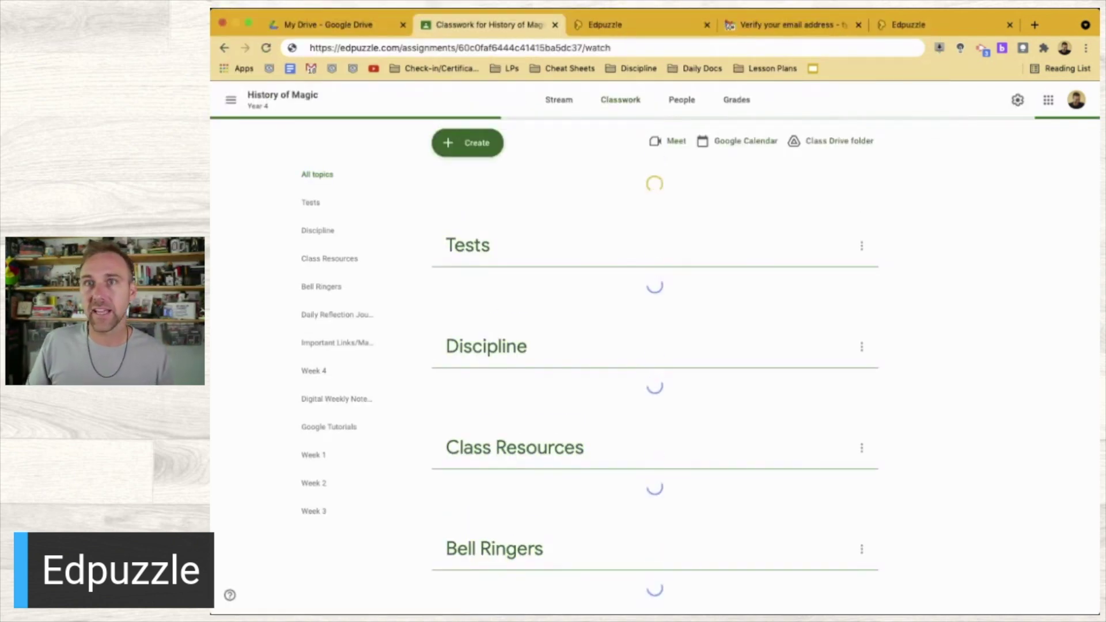
Open the assignment in student view and play the video to the 'What is YOUR name?' question
key("Return")
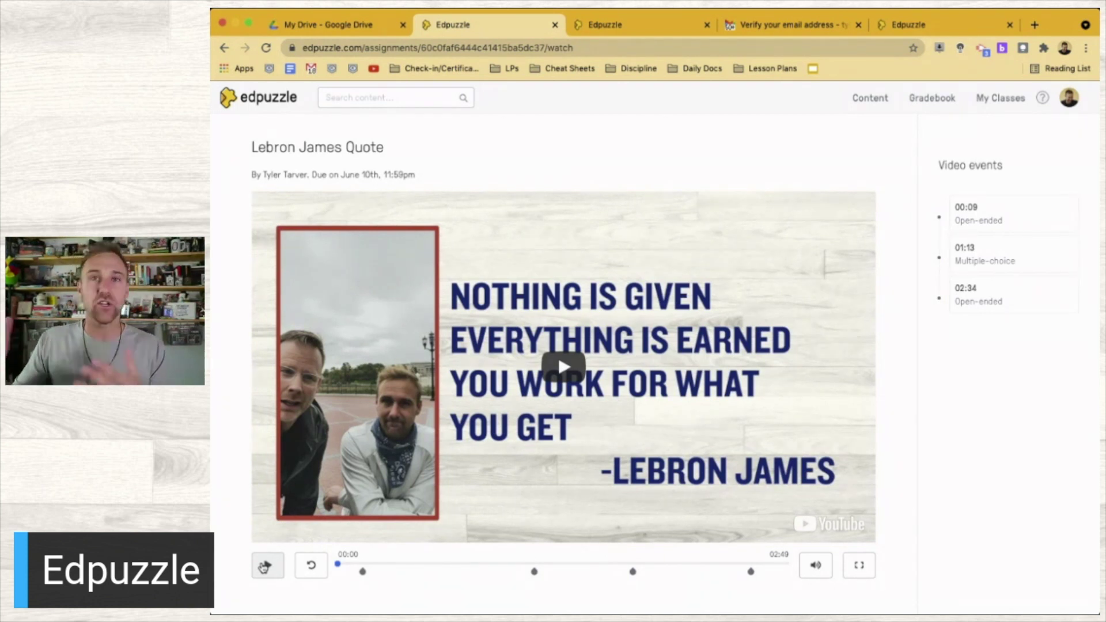
left_click(264, 566)
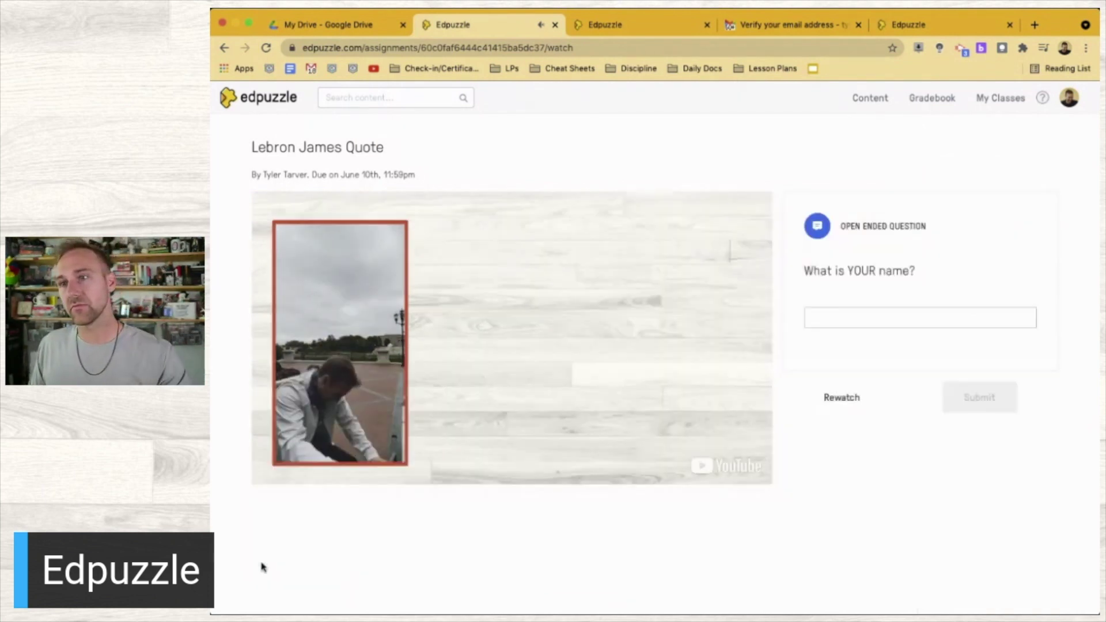
Answer the name question with a student name, submit it, and continue
left_click(884, 319)
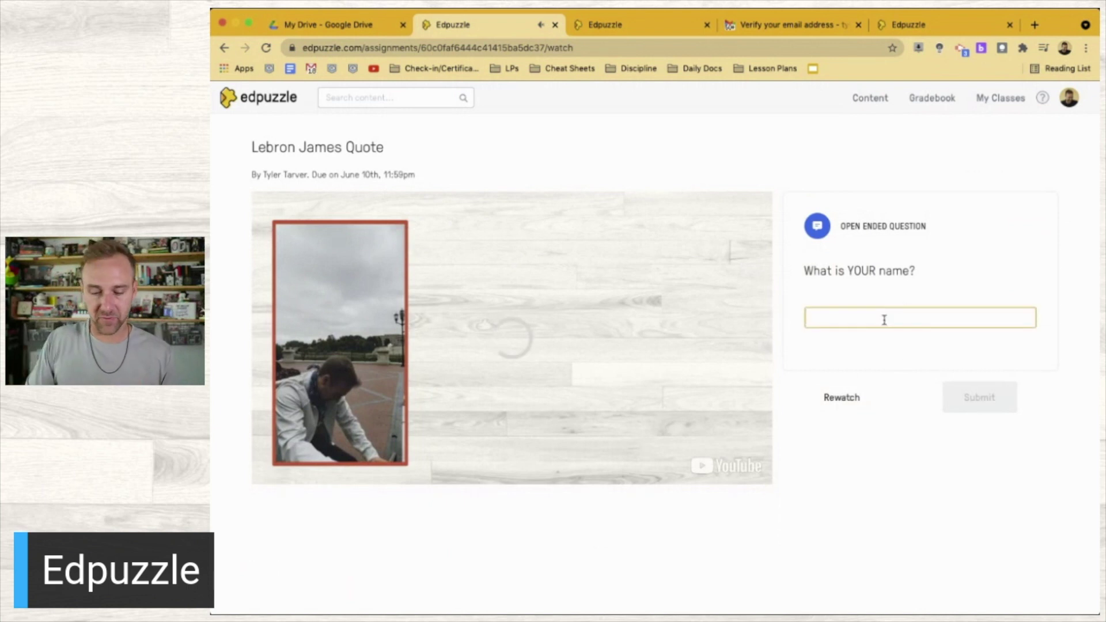
type("Billy")
left_click(991, 400)
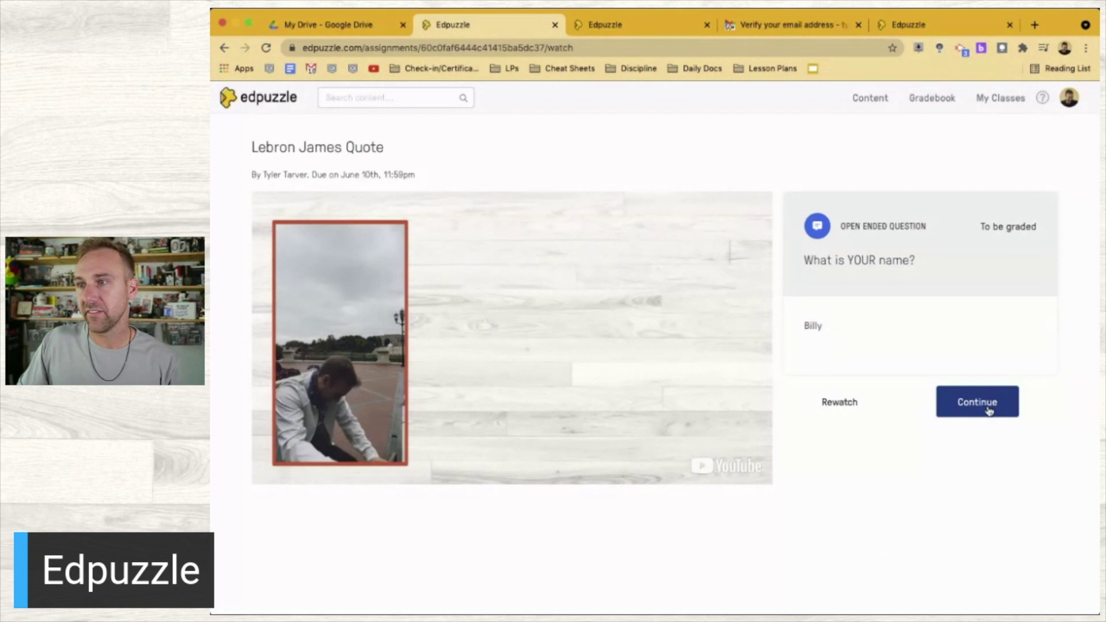
left_click(991, 402)
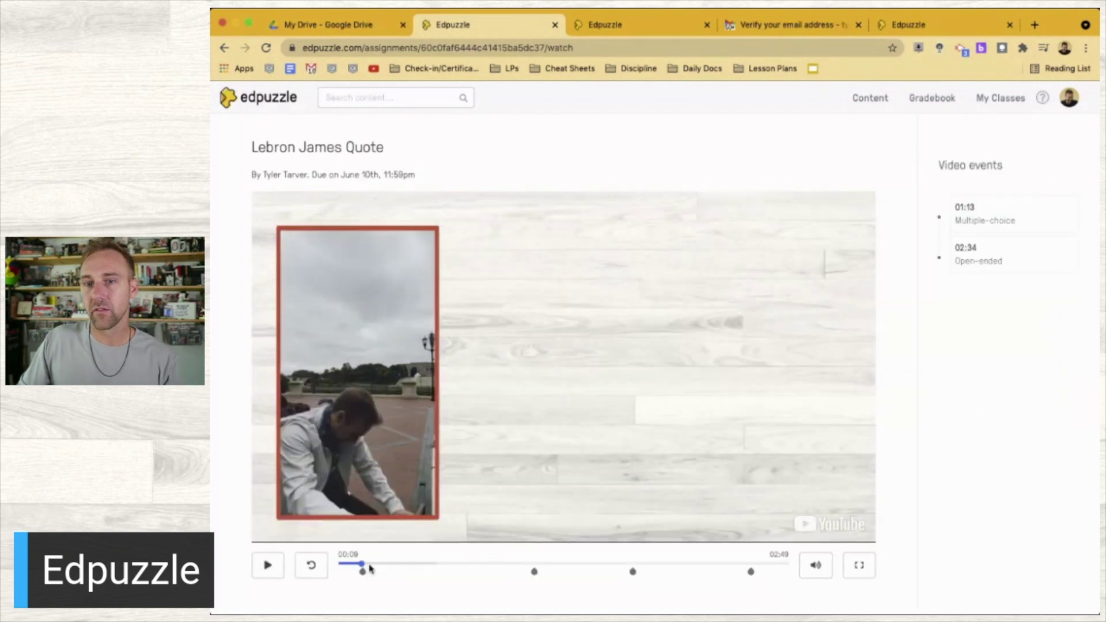
Resume the video, confirm skipping ahead is blocked, pause, and go to the Gradebook
left_click(267, 567)
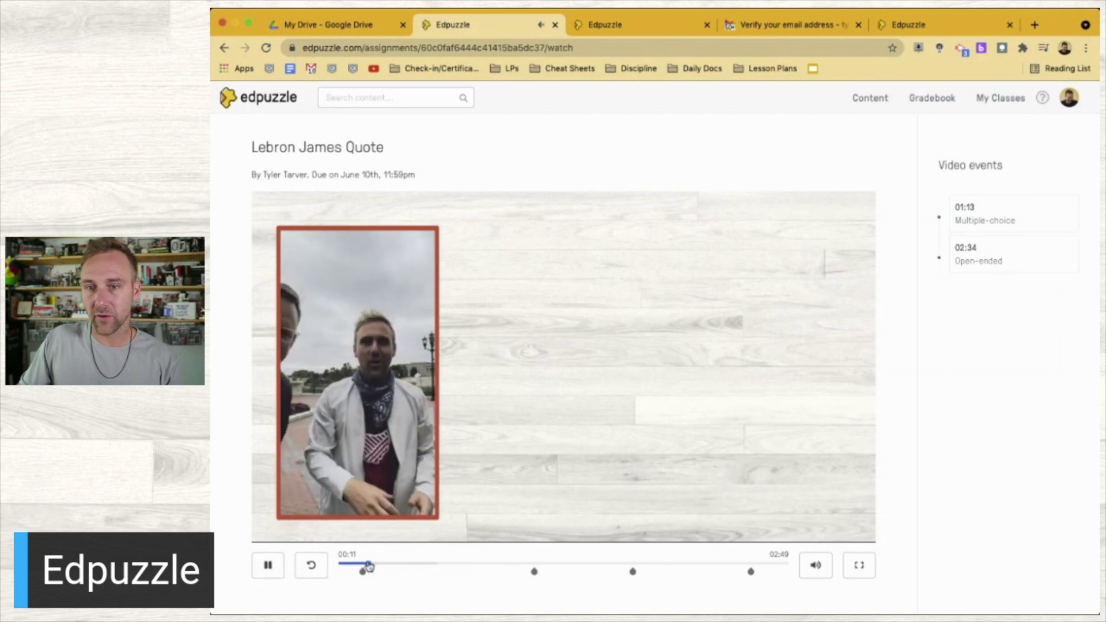
left_click(403, 565)
key("space")
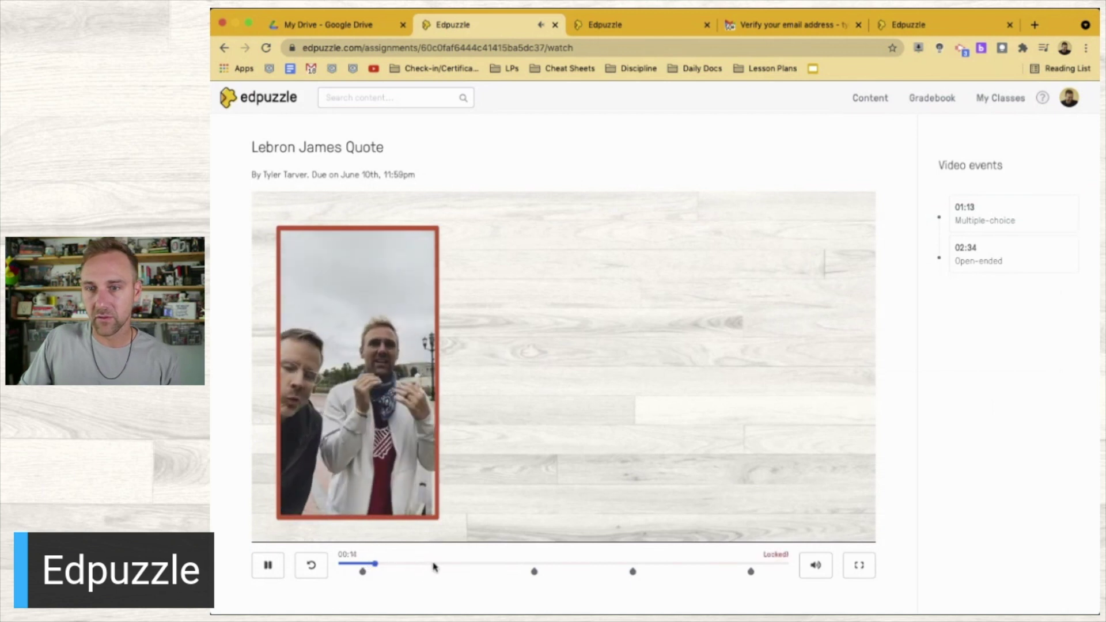
left_click(452, 567)
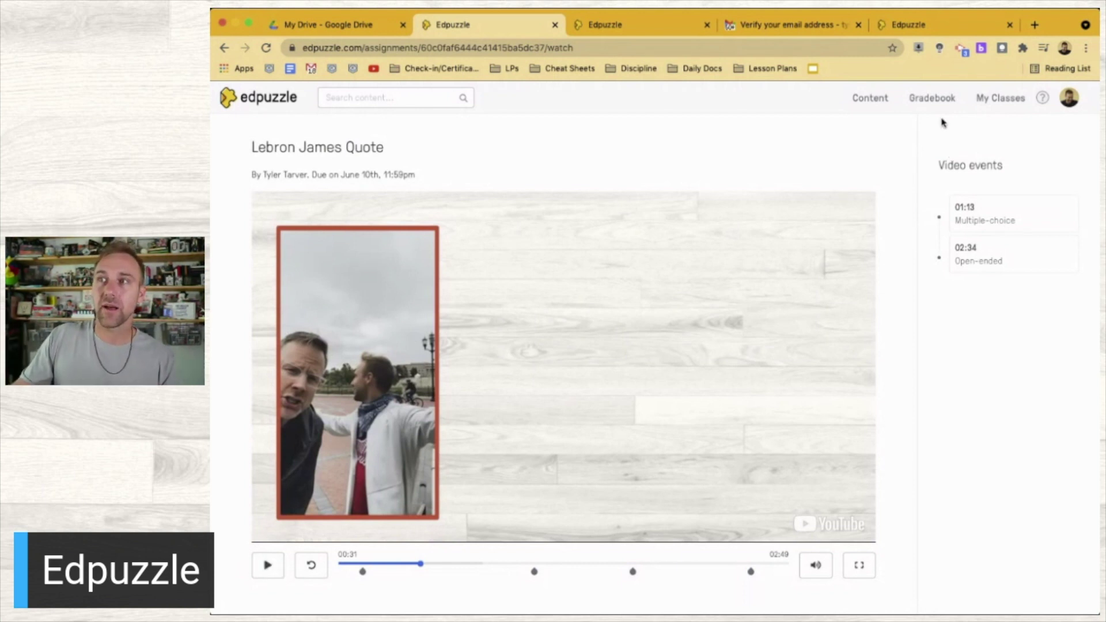
left_click(929, 98)
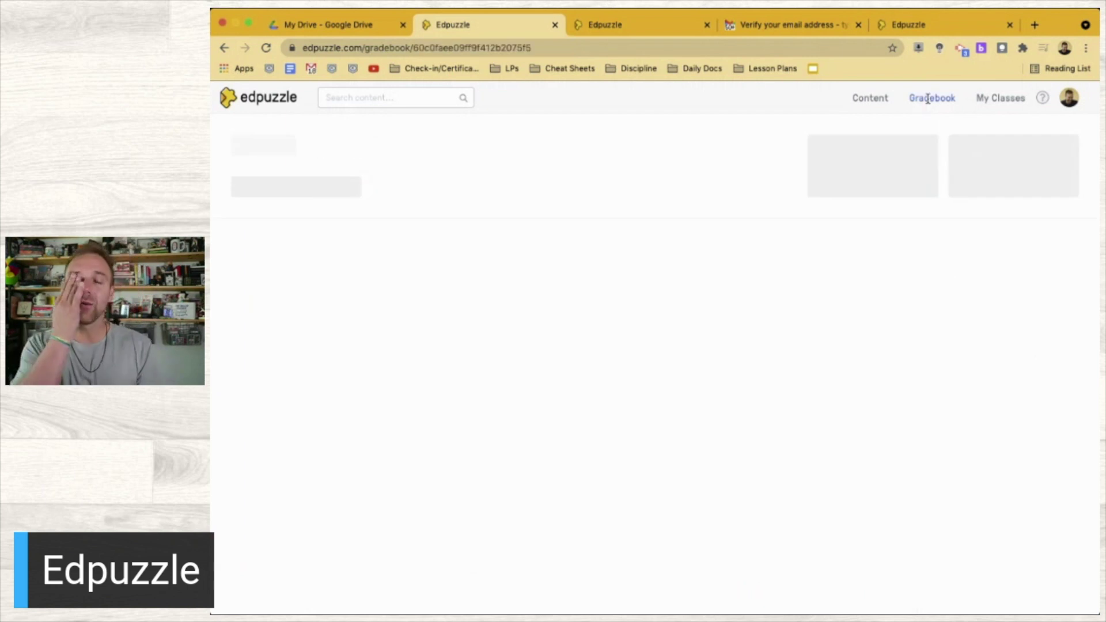
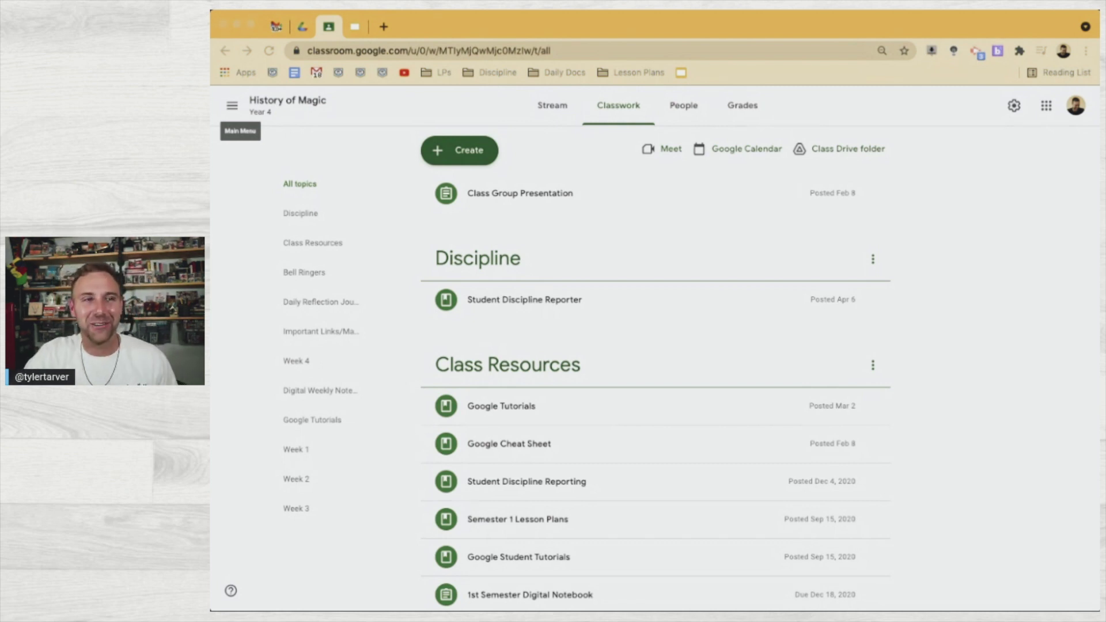
Focus the browser and open a new tab on the Google start page
left_click(406, 37)
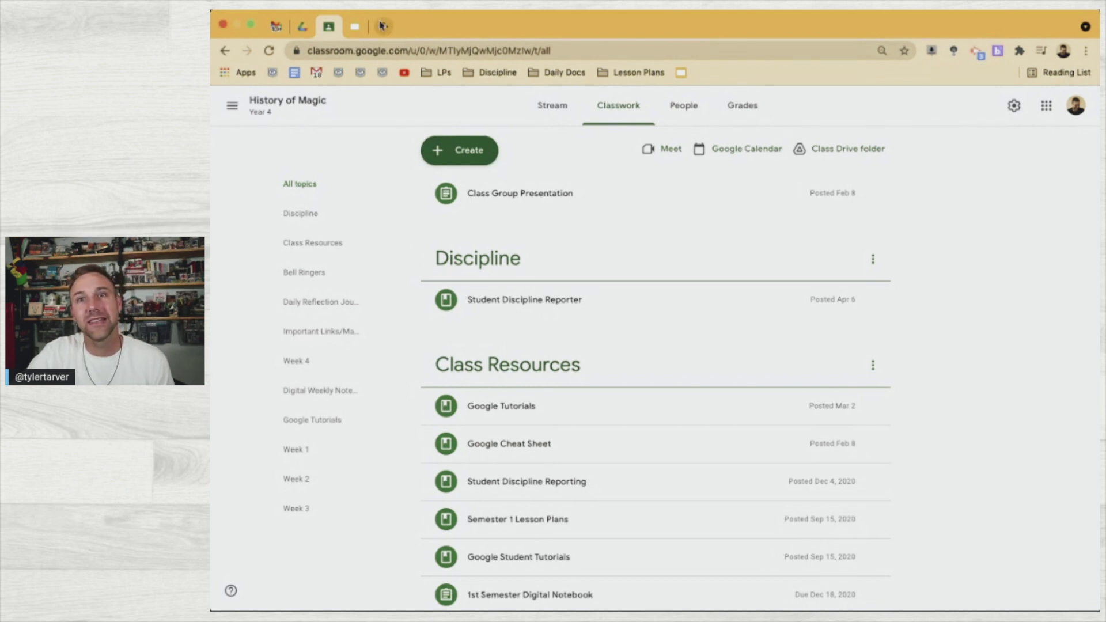
left_click(384, 27)
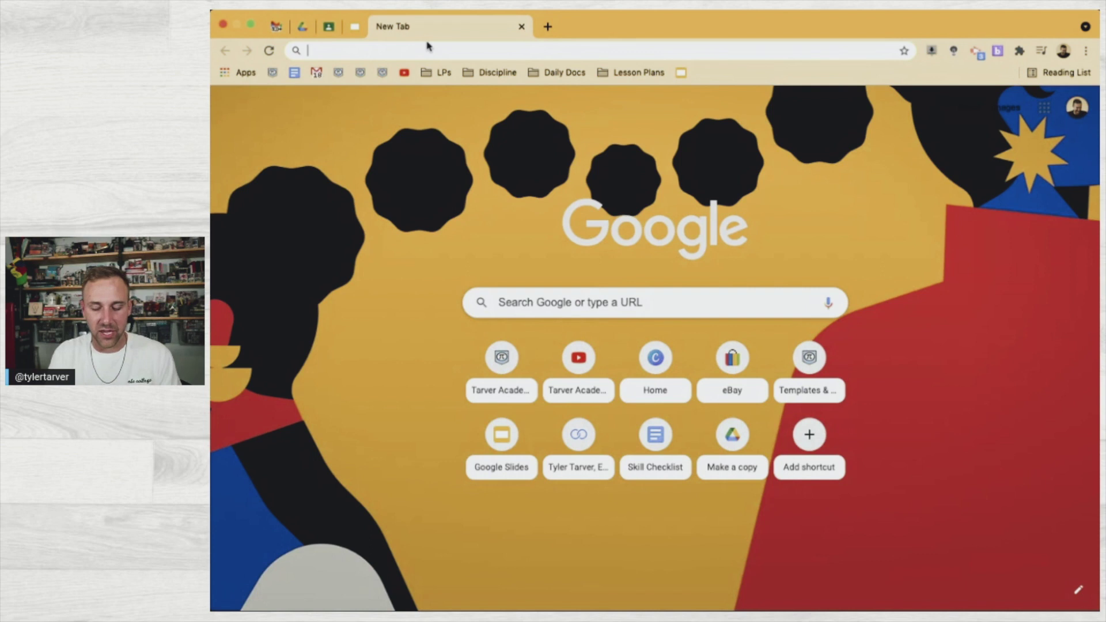
Search 'inst', open Instagram, and go to the teacher's profile address
type("inst")
key("Return")
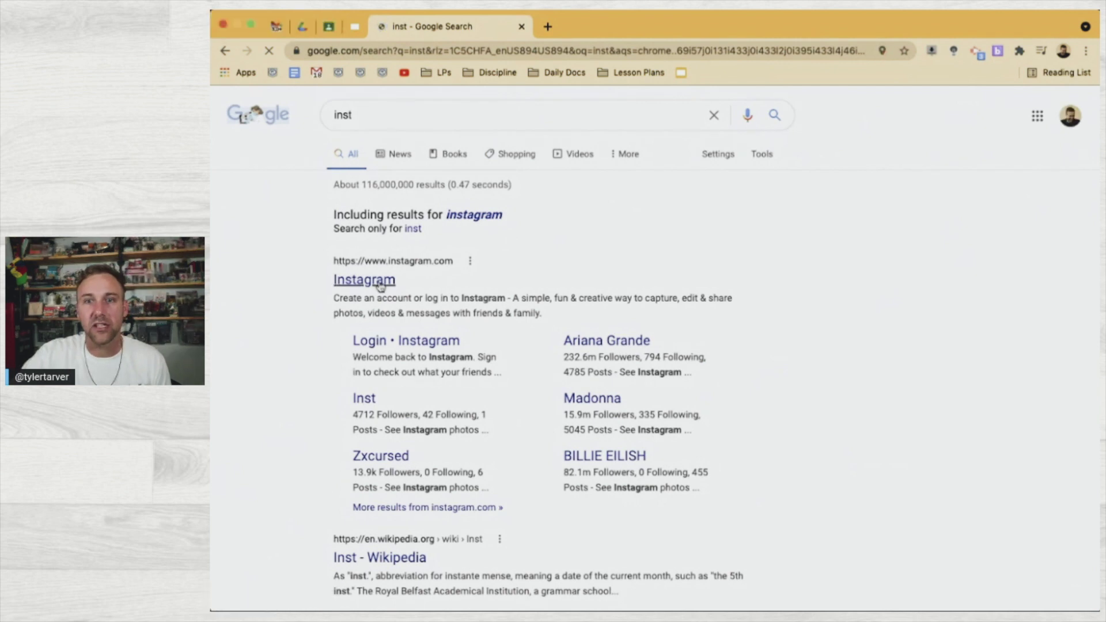
left_click(449, 53)
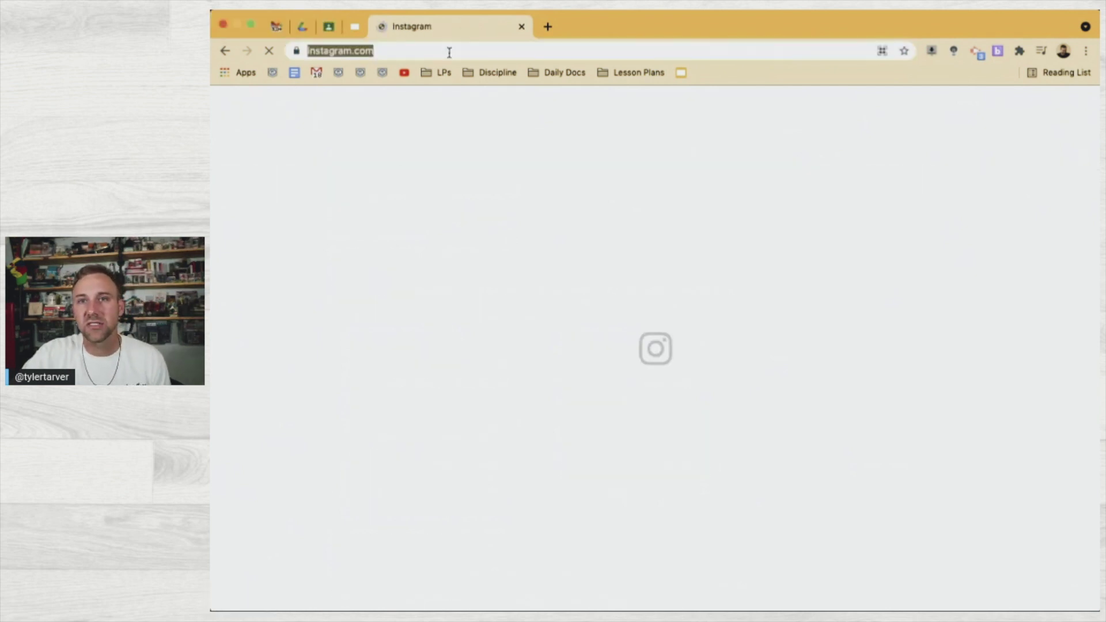
left_click(449, 52)
type("/tylertarver")
key("Return")
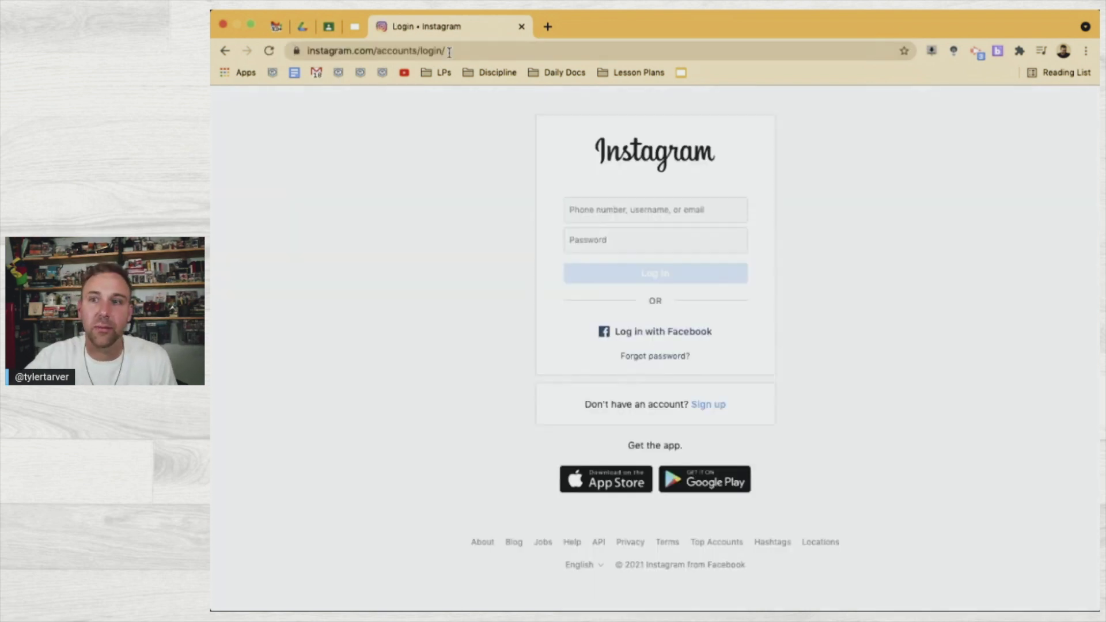
Replace the login path with the teacher's handle, autofill the username, then swap the tab for a new one
left_click(441, 50)
left_click(423, 51)
left_click_drag(433, 51, 558, 53)
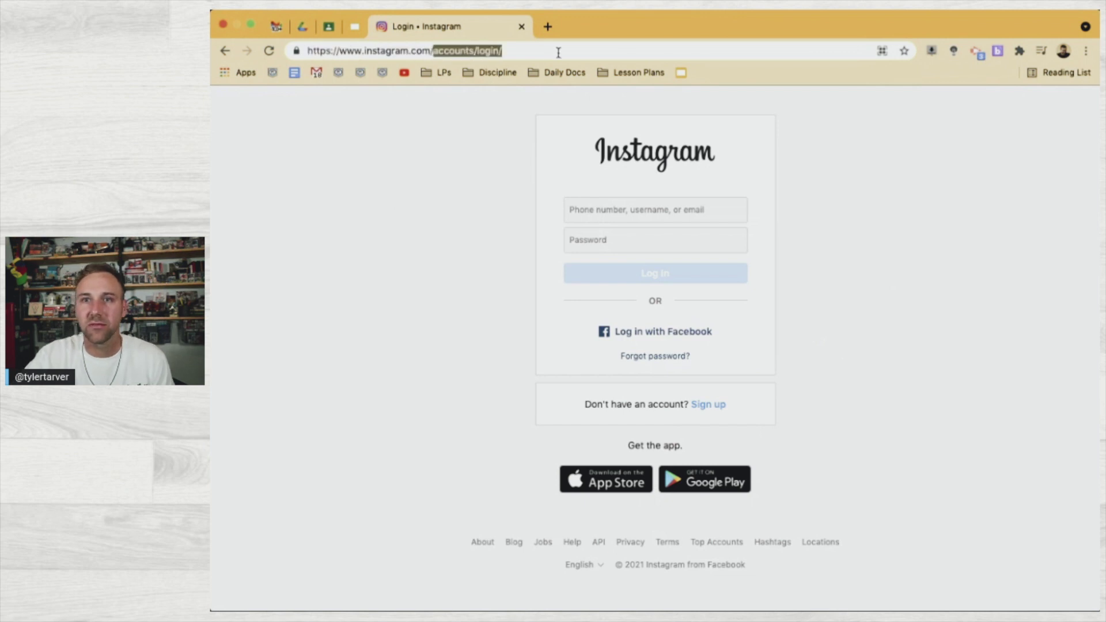
key("Return")
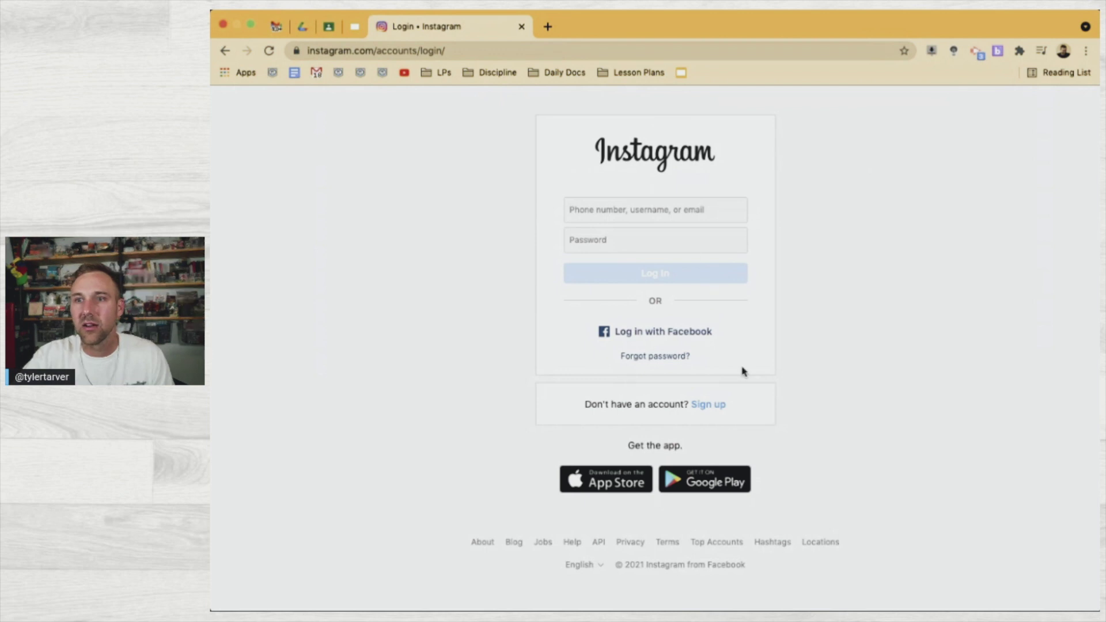
left_click(644, 220)
left_click(629, 243)
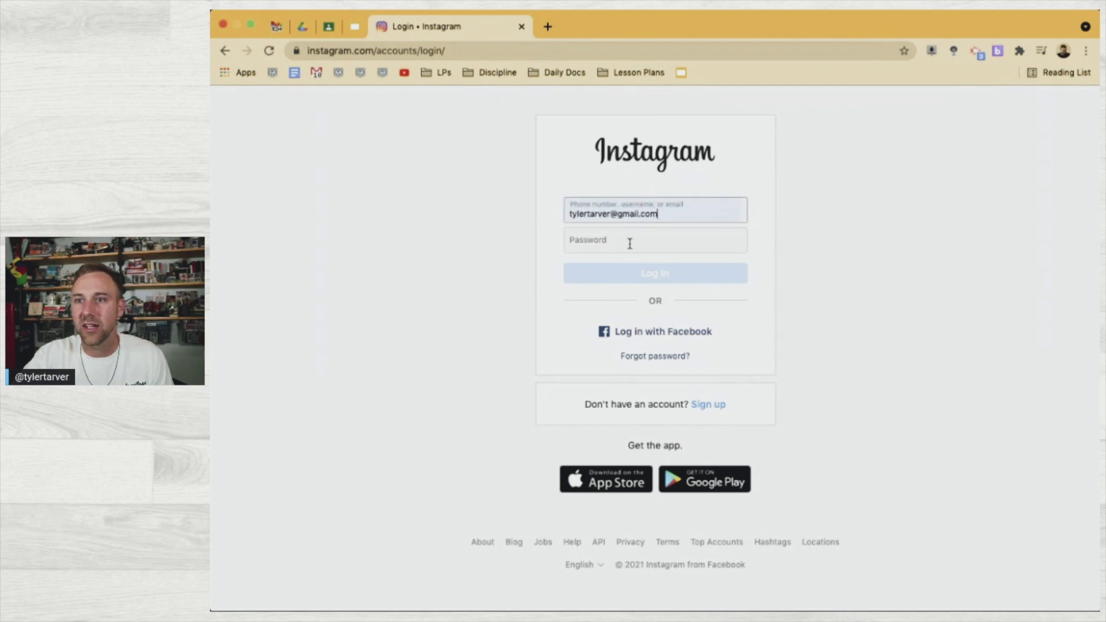
left_click(521, 26)
left_click(387, 26)
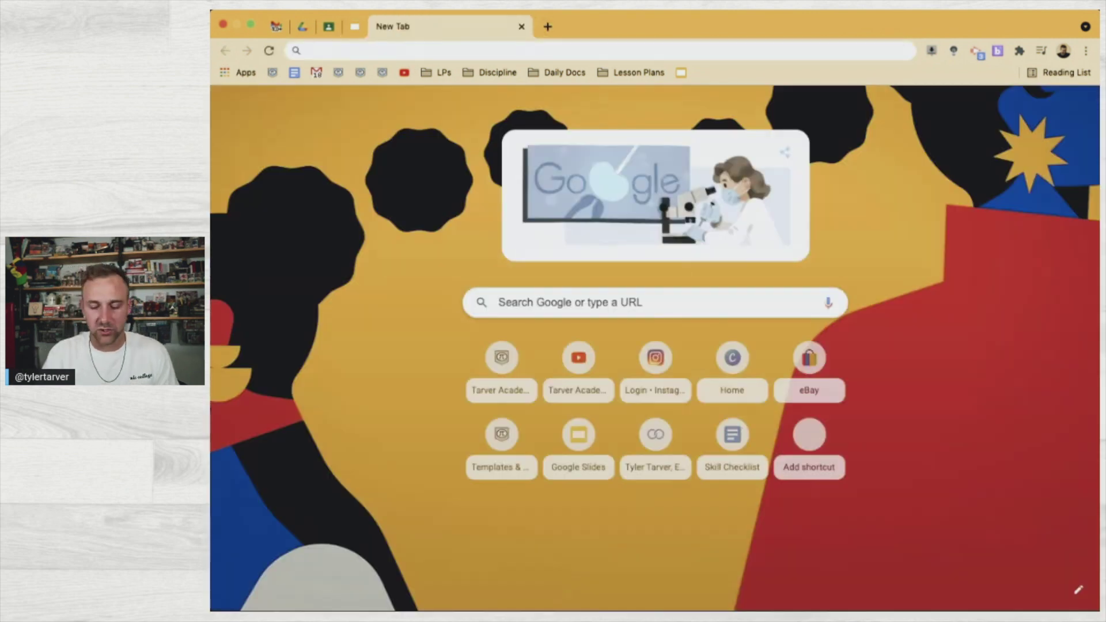
Go to the teacher's solo.to page and browse its links down to Summer Trainings
type("solo.to/")
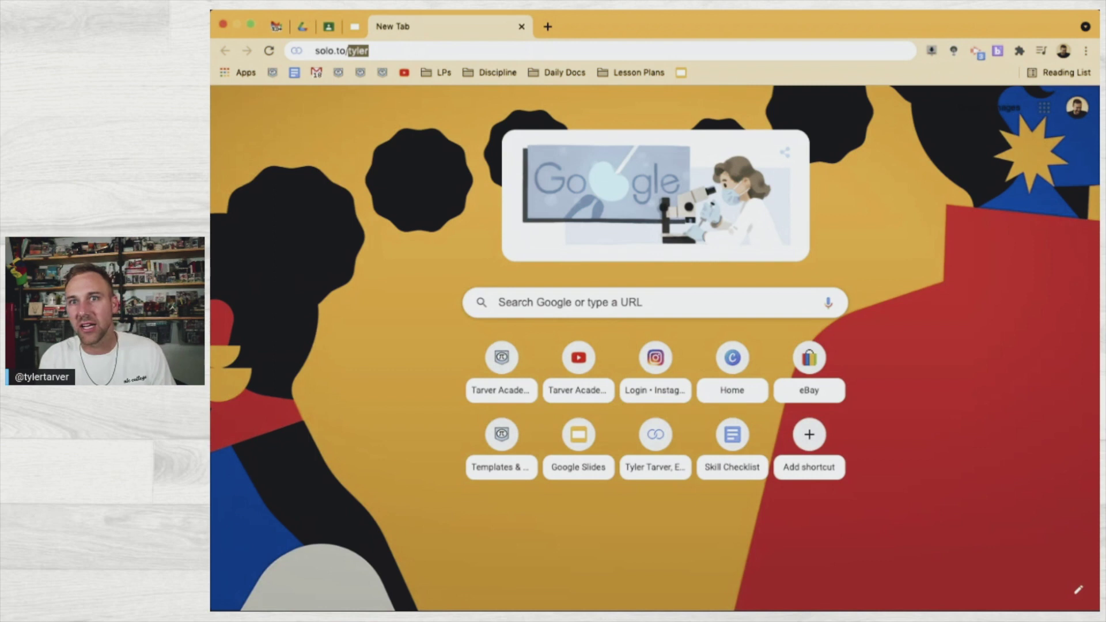
key("Return")
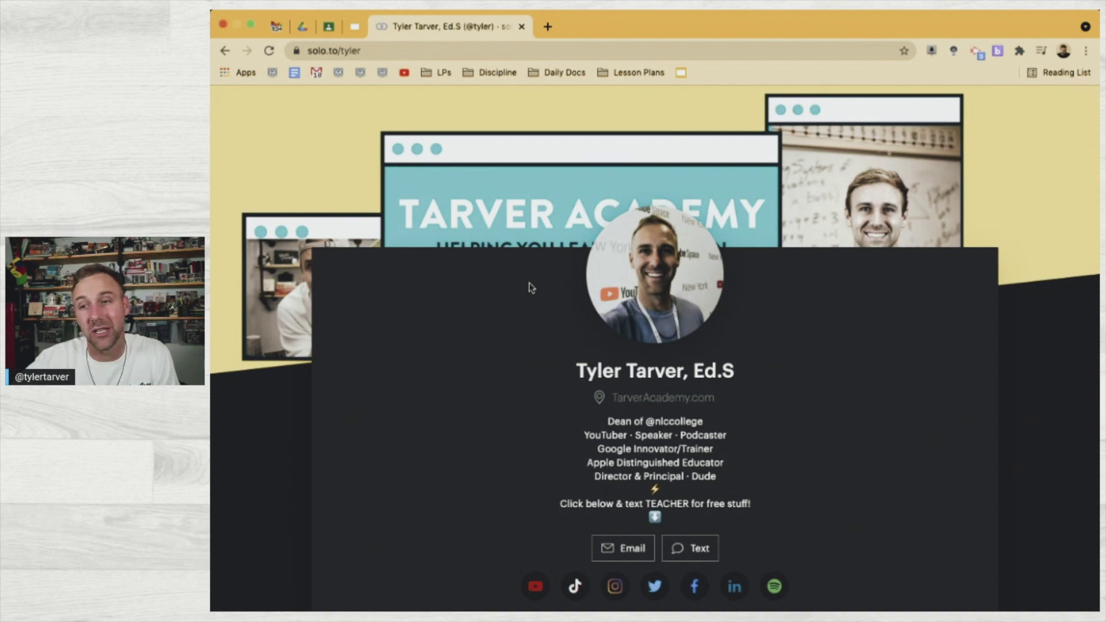
scroll(531, 288, "down", 8)
scroll(531, 288, "up", 8)
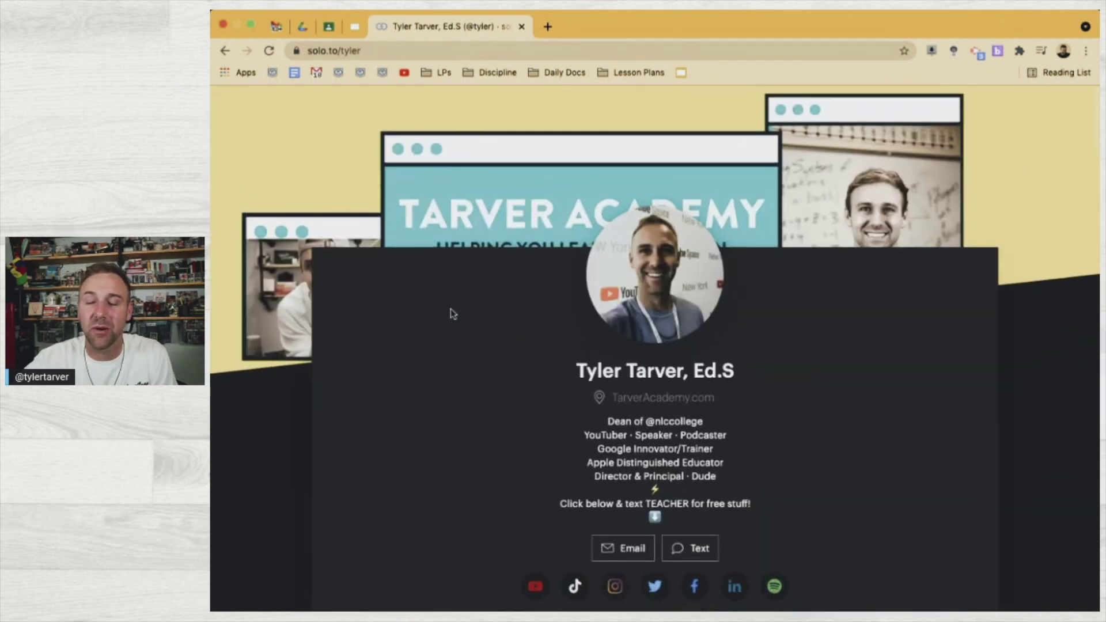
scroll(452, 311, "down", 3)
scroll(451, 311, "up", 3)
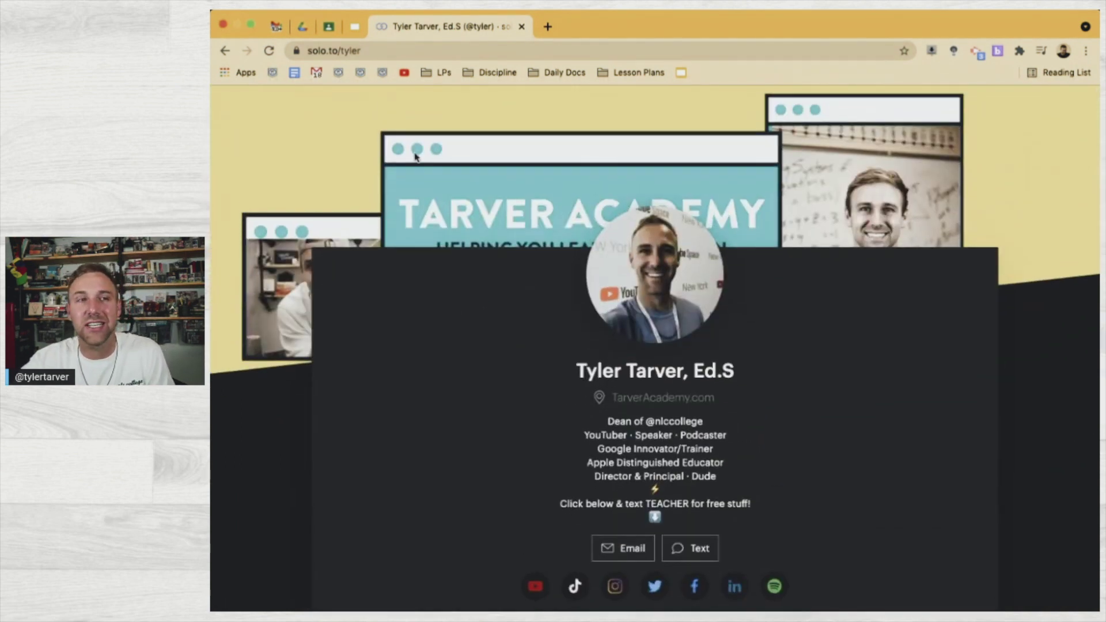
scroll(426, 255, "down", 7)
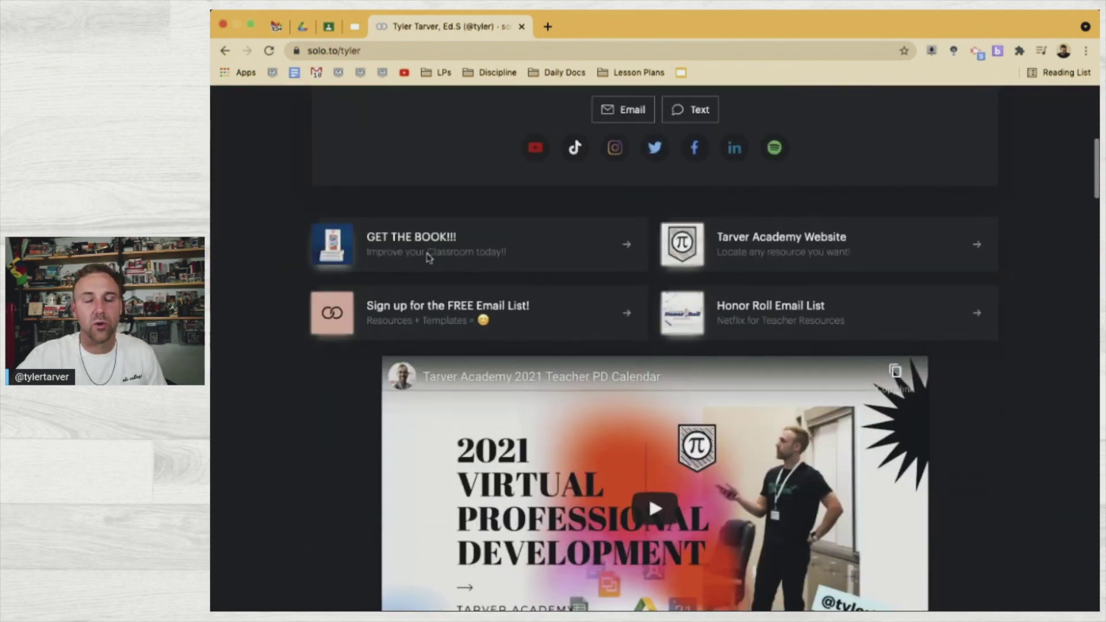
scroll(428, 258, "down", 8)
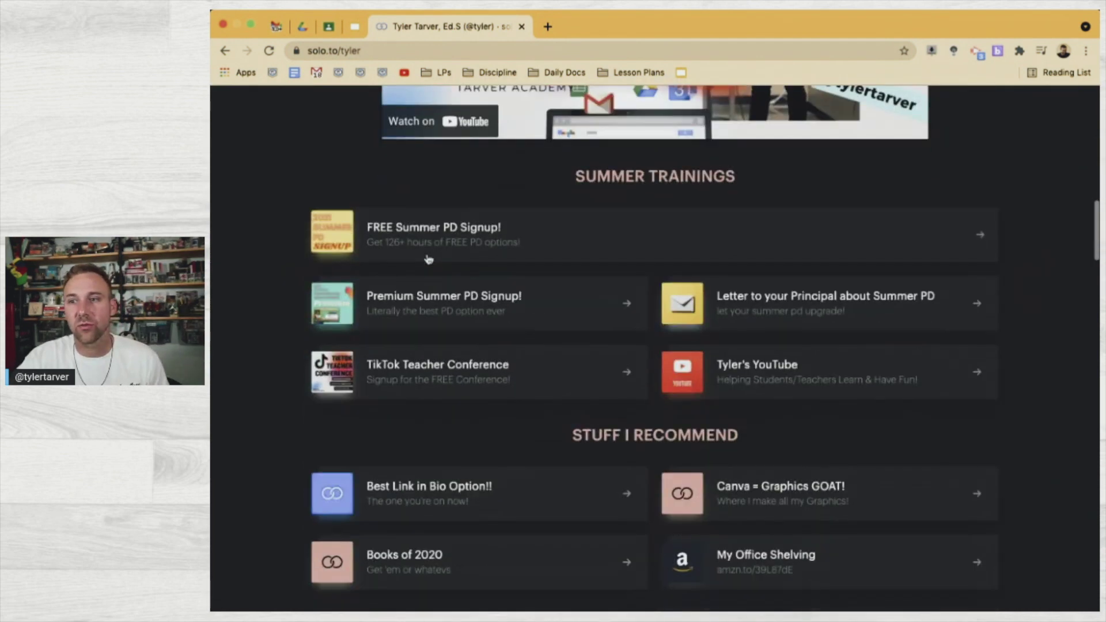
scroll(429, 259, "down", 2)
scroll(426, 256, "up", 4)
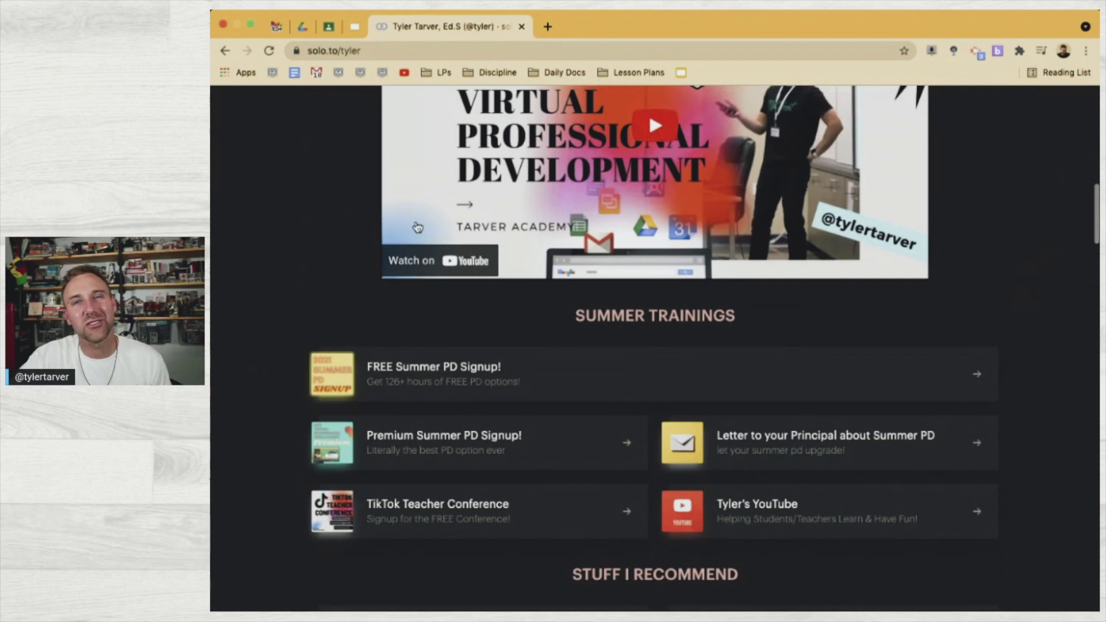
left_click(344, 51)
Go to the Tarver Academy website and open its Resources page
type("tarver")
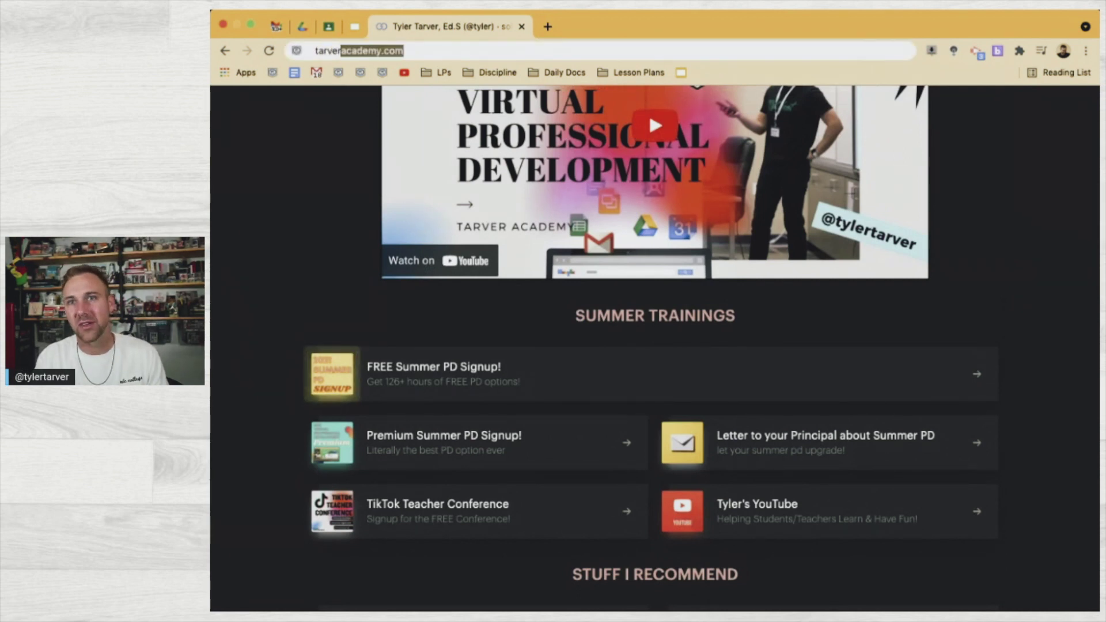
key("Return")
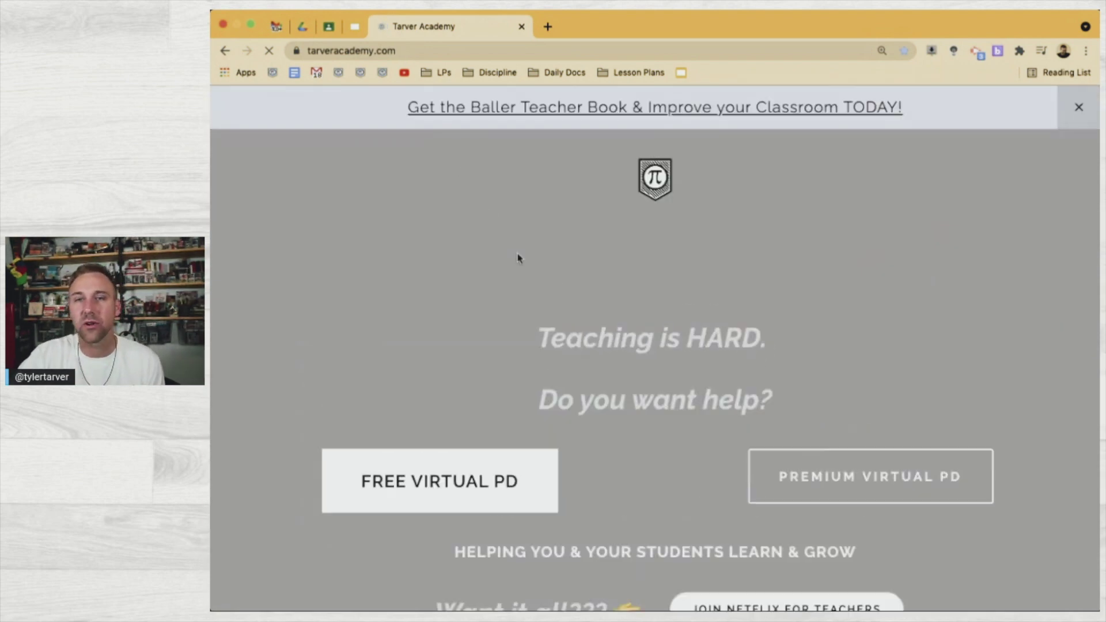
left_click(429, 178)
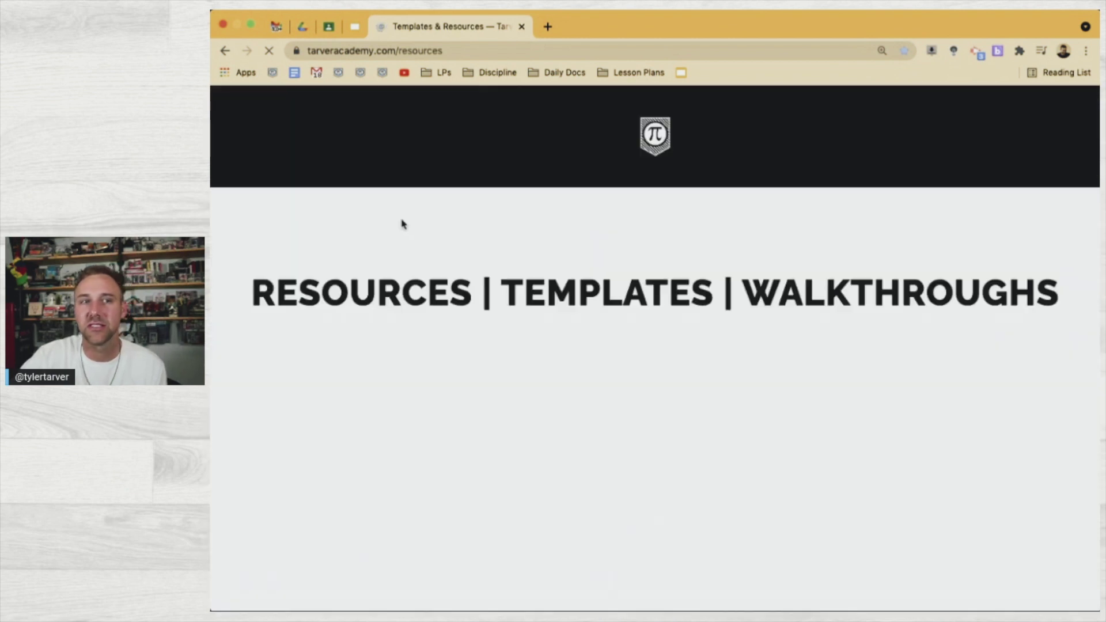
Find and open the Student Daily Check-In/Out Form template in the resources list
scroll(581, 470, "down", 15)
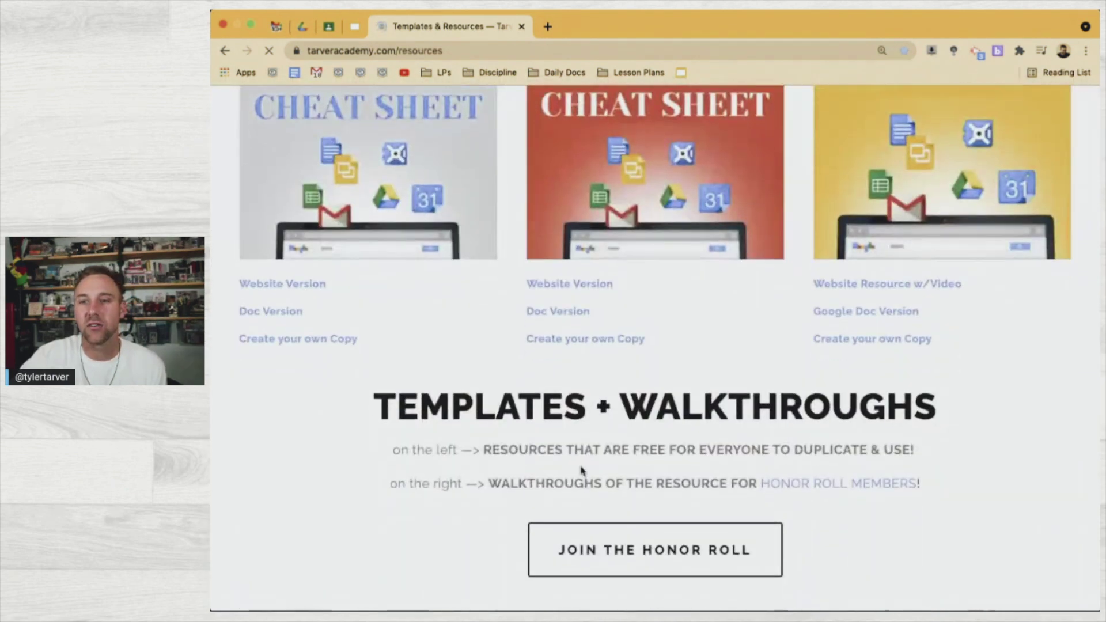
scroll(581, 471, "down", 2)
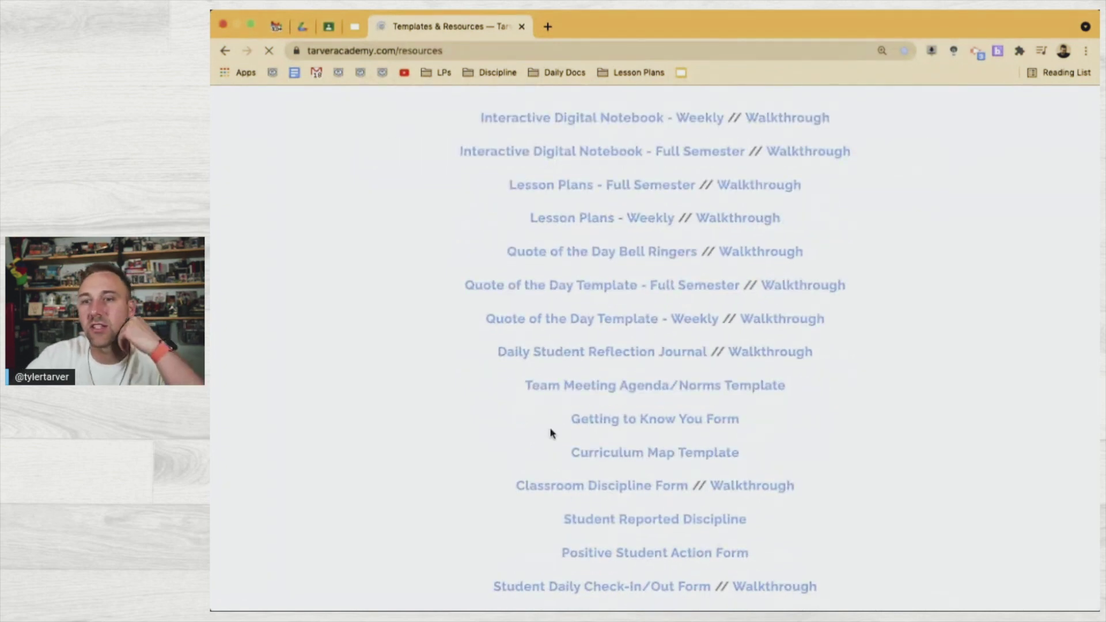
scroll(550, 426, "down", 2)
scroll(550, 427, "up", 10)
scroll(550, 429, "down", 10)
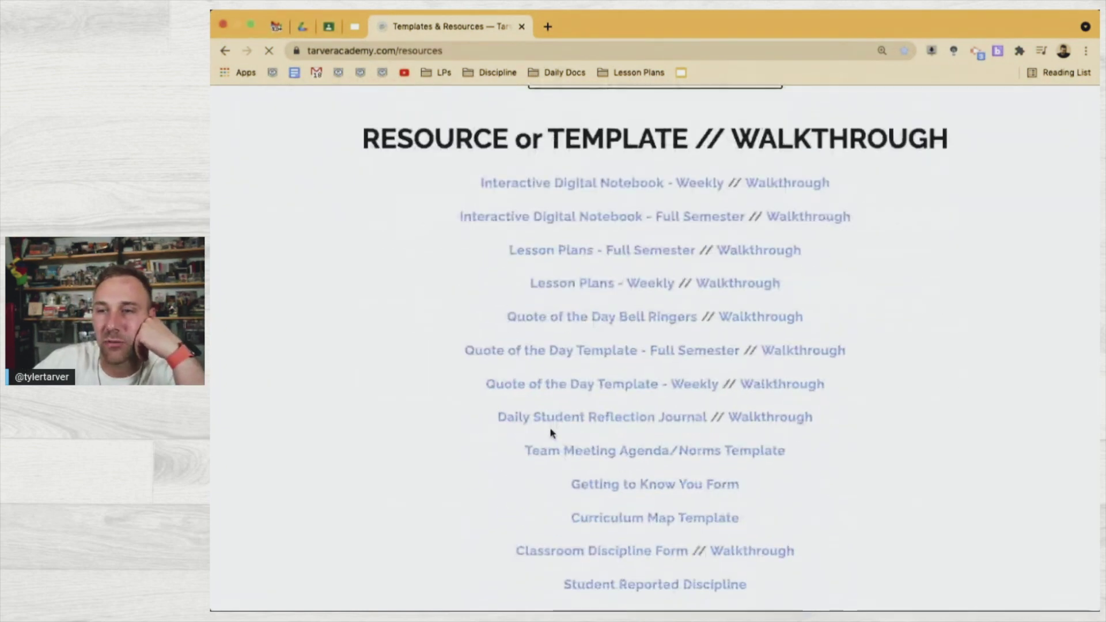
scroll(565, 442, "down", 2)
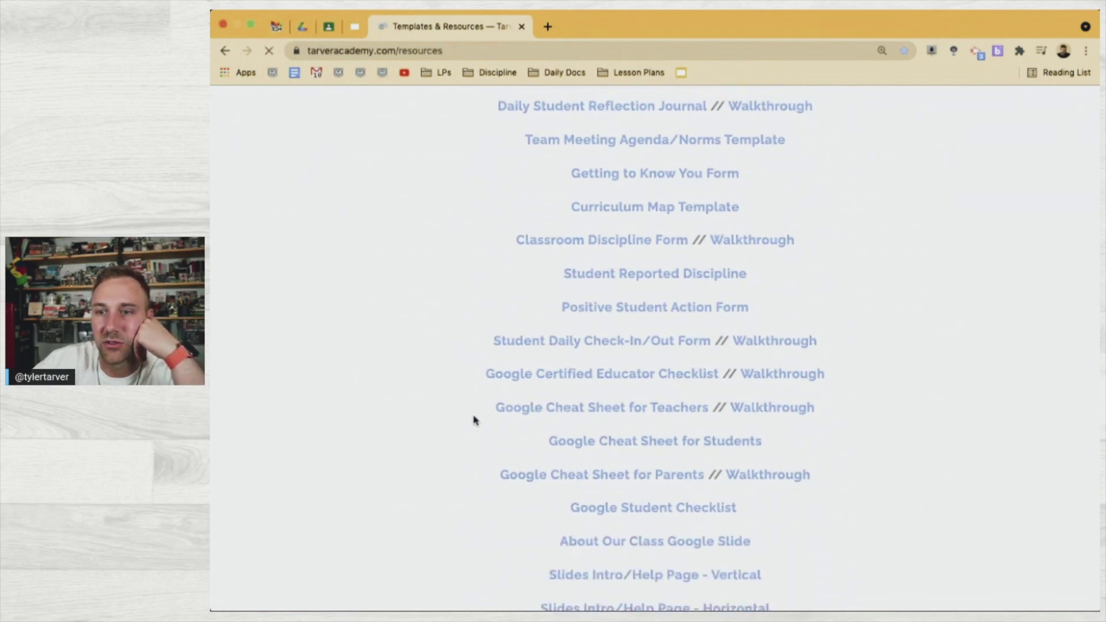
scroll(474, 419, "down", 4)
scroll(473, 420, "down", 1)
scroll(474, 420, "up", 2)
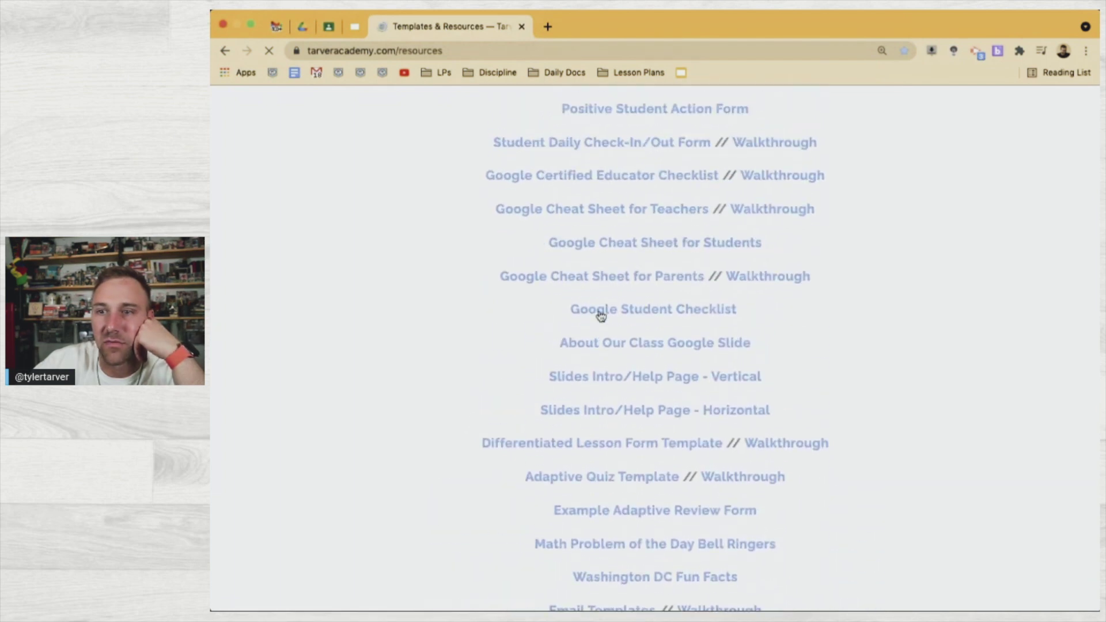
scroll(600, 316, "up", 2)
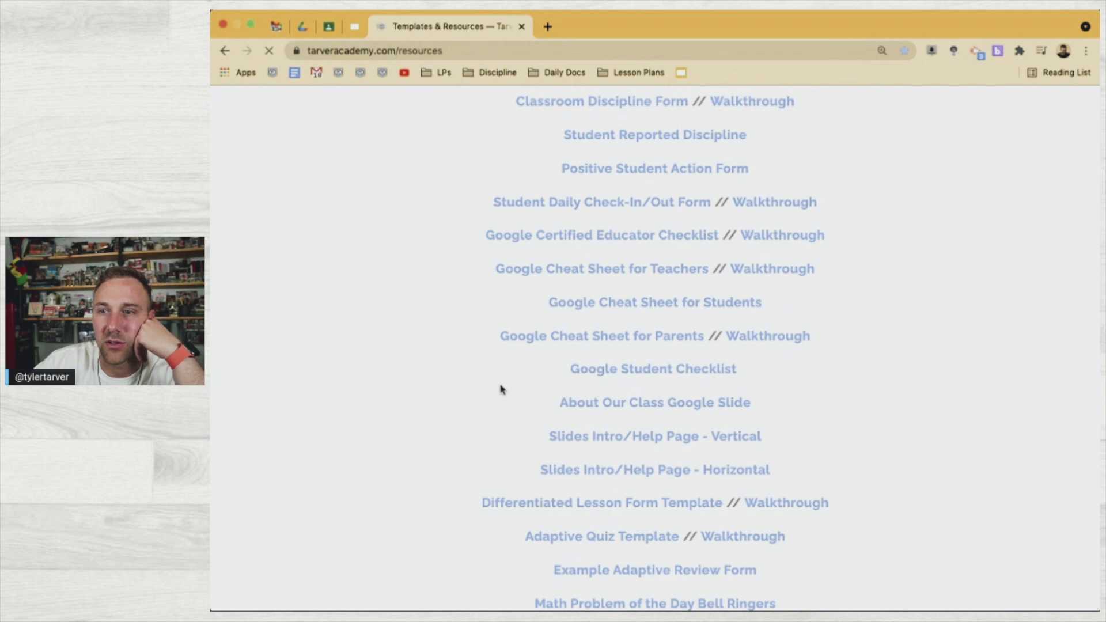
scroll(504, 387, "up", 2)
scroll(581, 363, "up", 2)
scroll(580, 364, "up", 2)
scroll(593, 356, "up", 2)
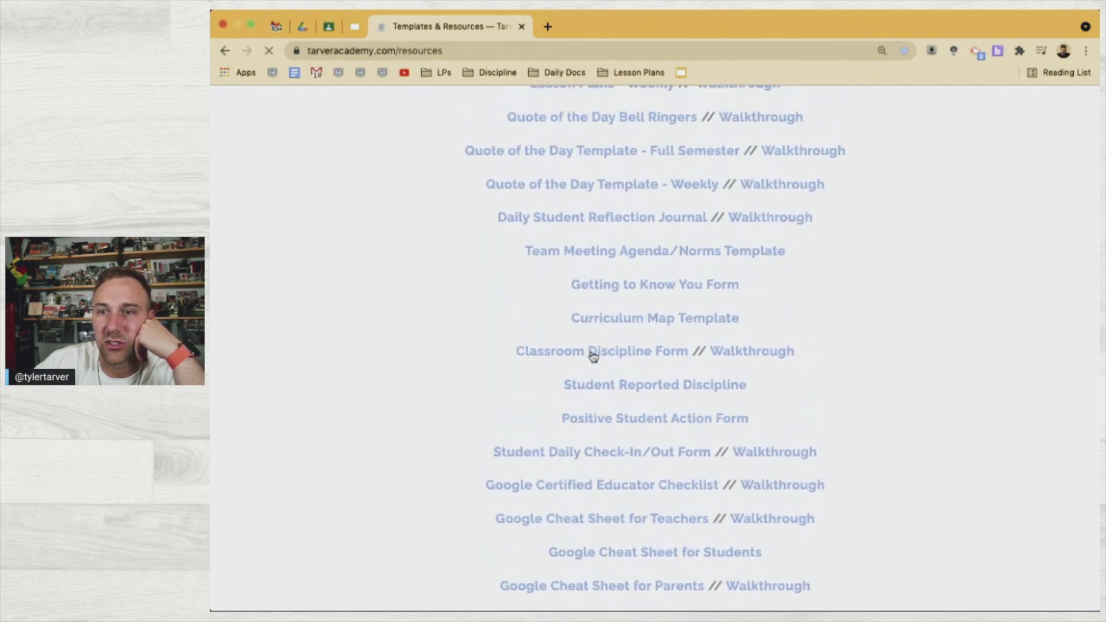
scroll(636, 318, "up", 2)
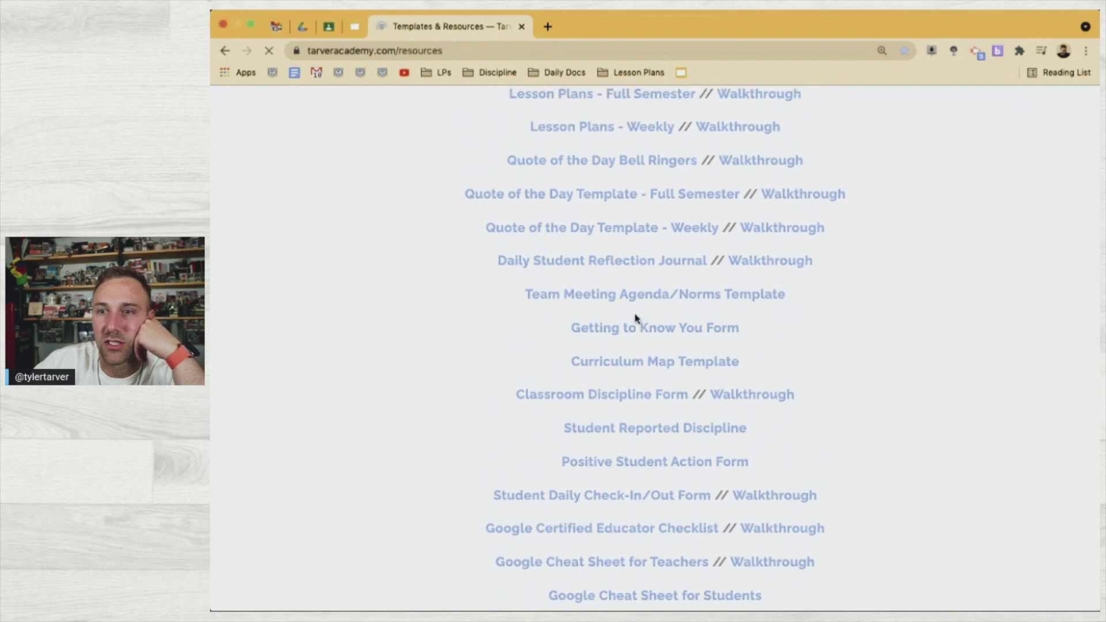
scroll(603, 333, "up", 4)
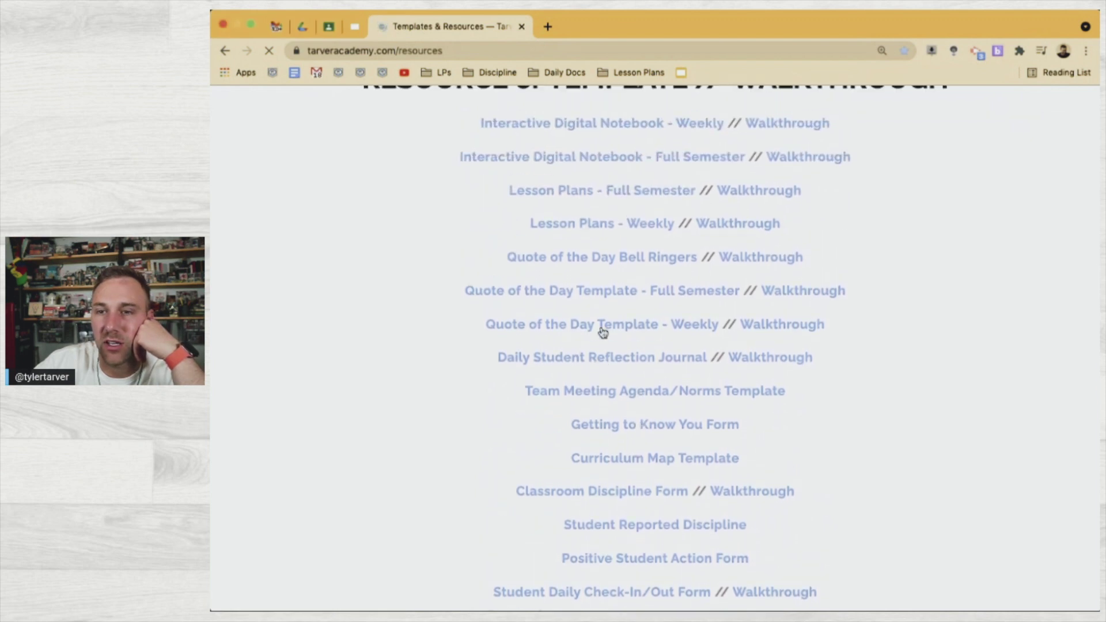
scroll(563, 279, "up", 3)
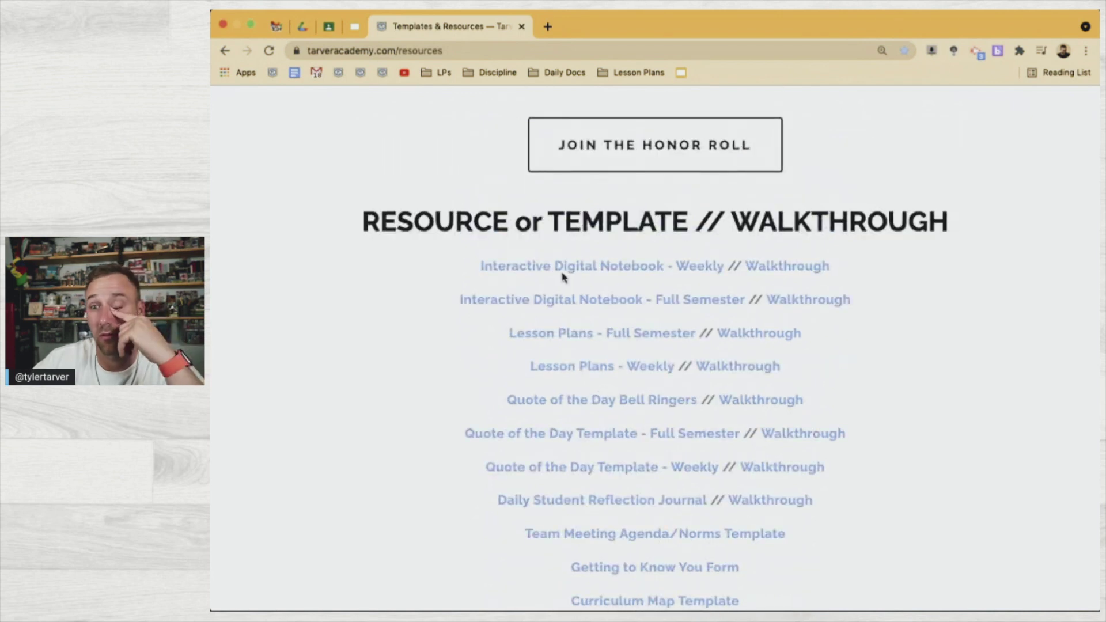
scroll(576, 313, "down", 7)
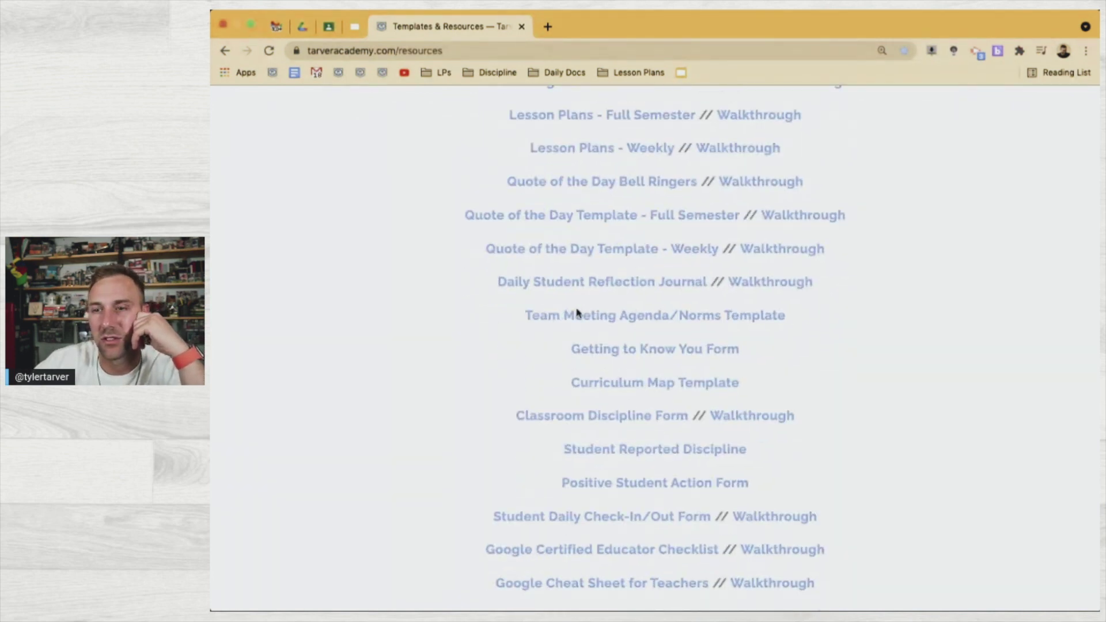
scroll(577, 313, "down", 2)
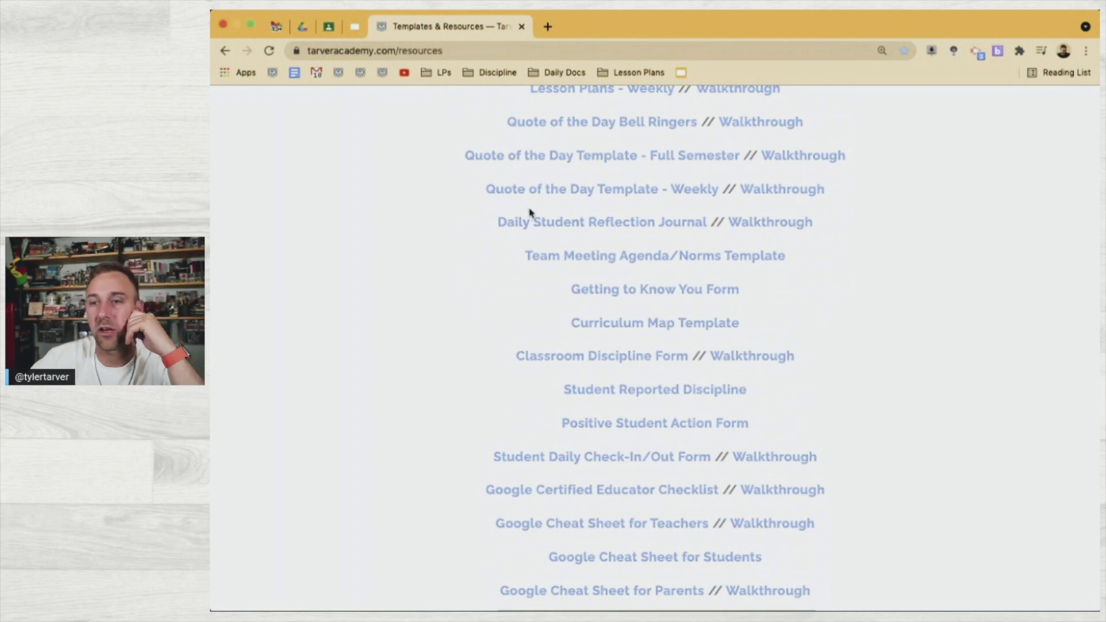
scroll(544, 298, "down", 3)
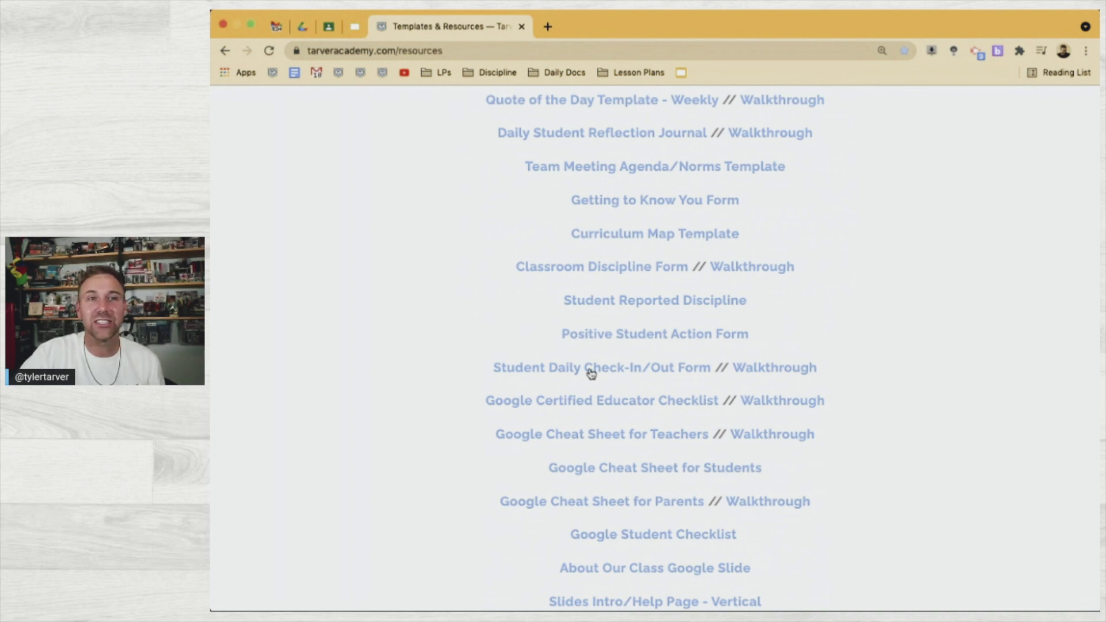
left_click(591, 373)
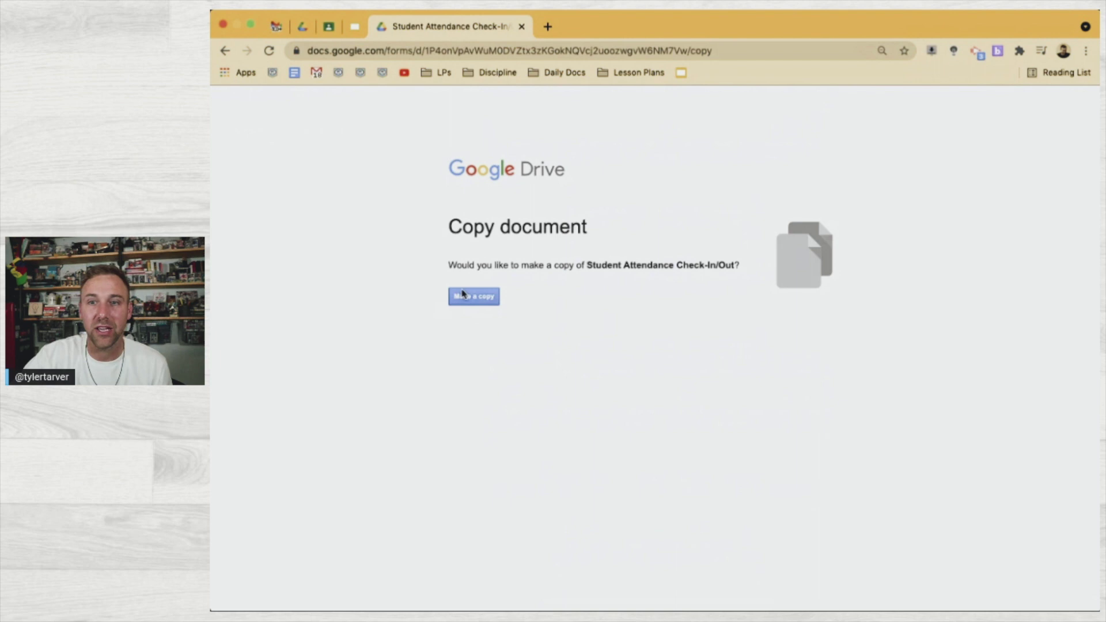
Make a personal copy of the Student Attendance Check-In/Out form
scroll(467, 291, "up", 10)
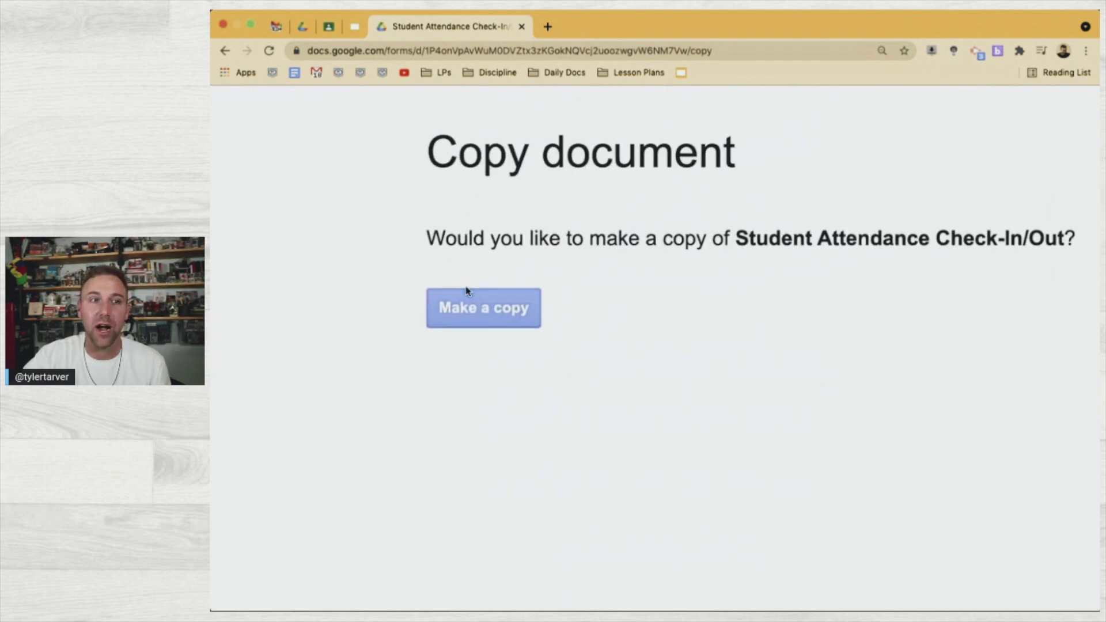
scroll(466, 291, "down", 10)
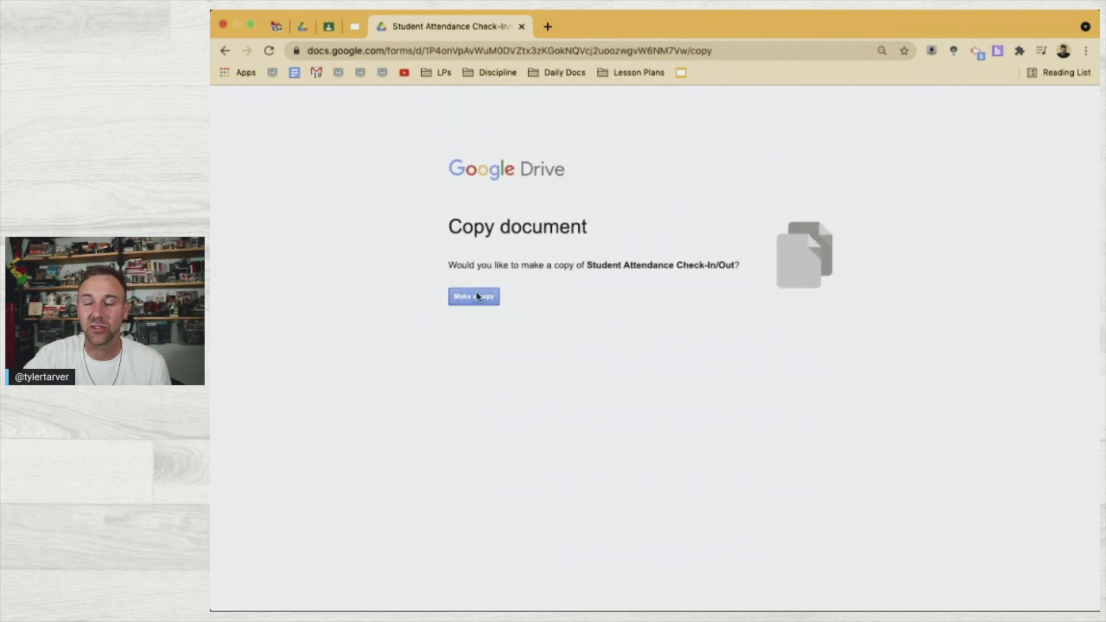
left_click(459, 297)
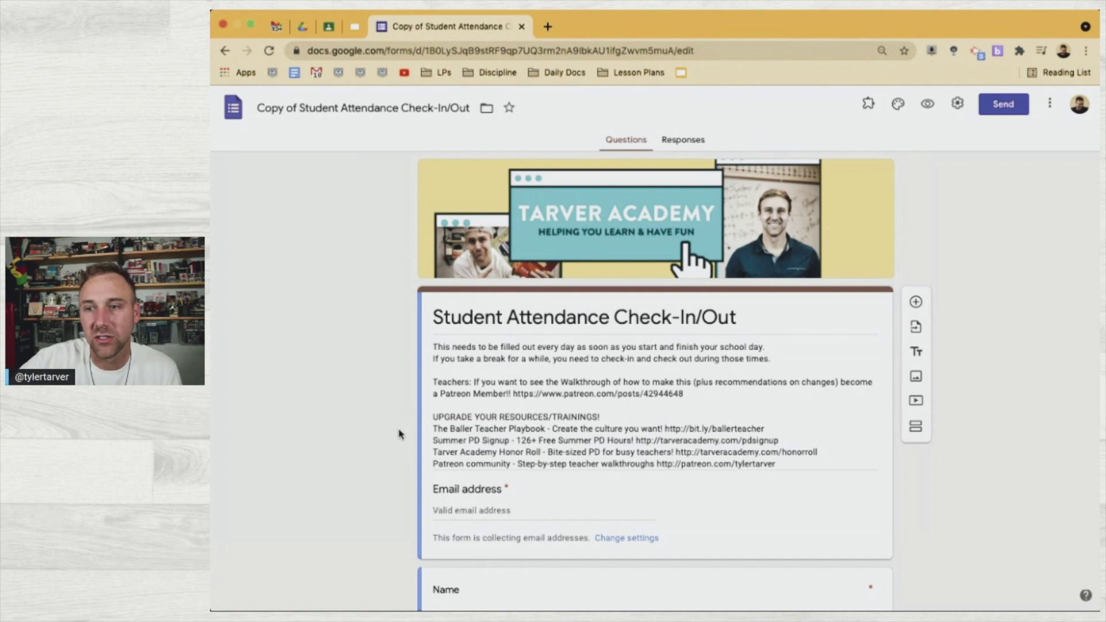
scroll(432, 488, "down", 3)
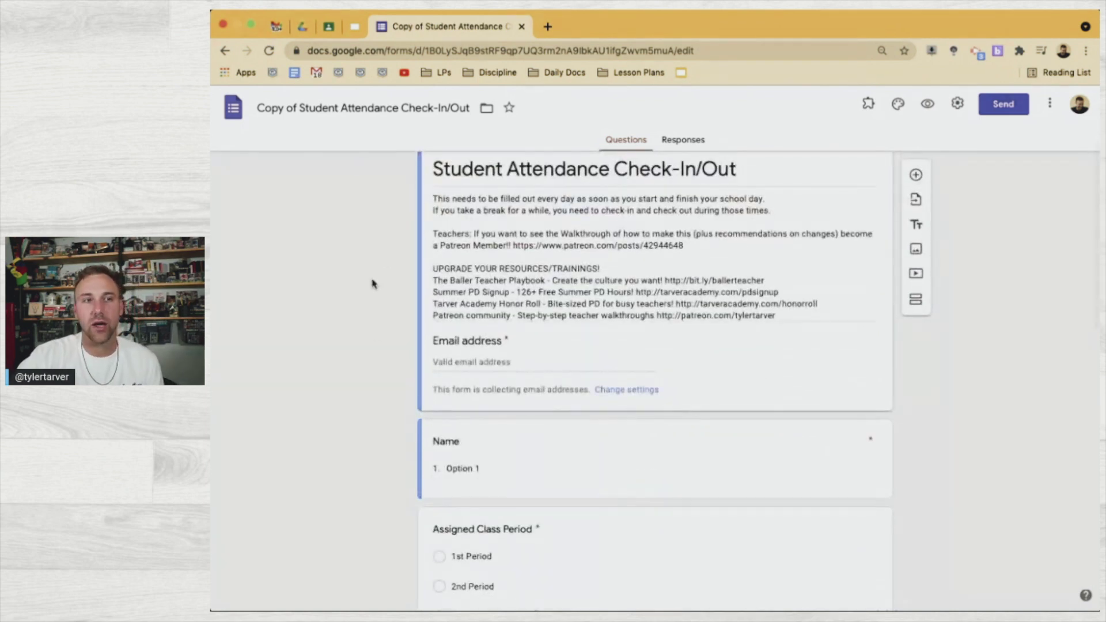
scroll(494, 512, "down", 2)
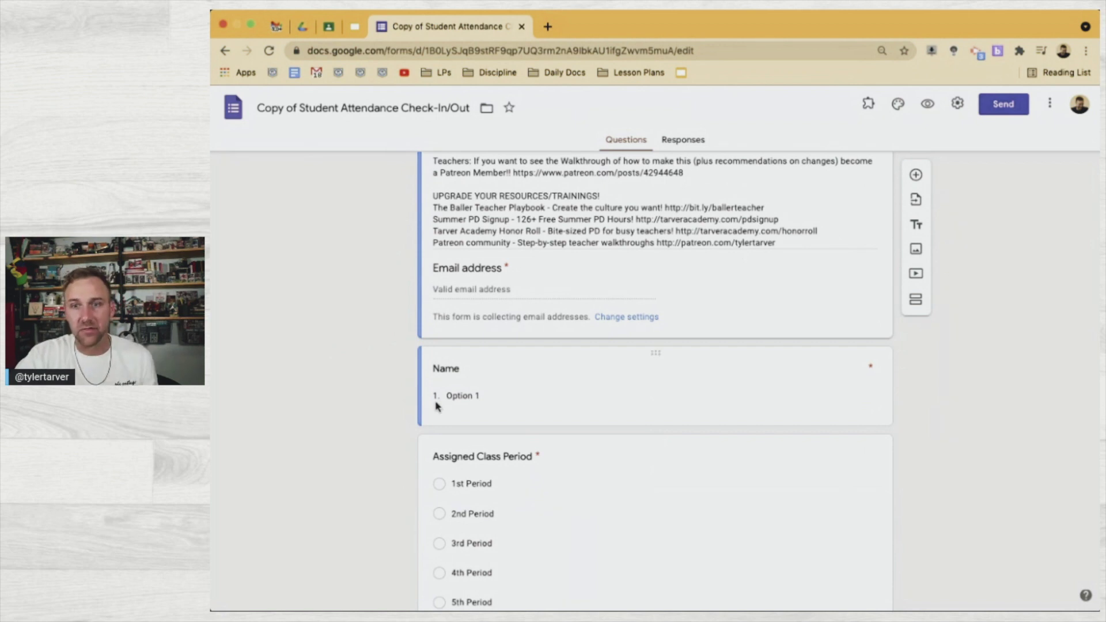
left_click(479, 398)
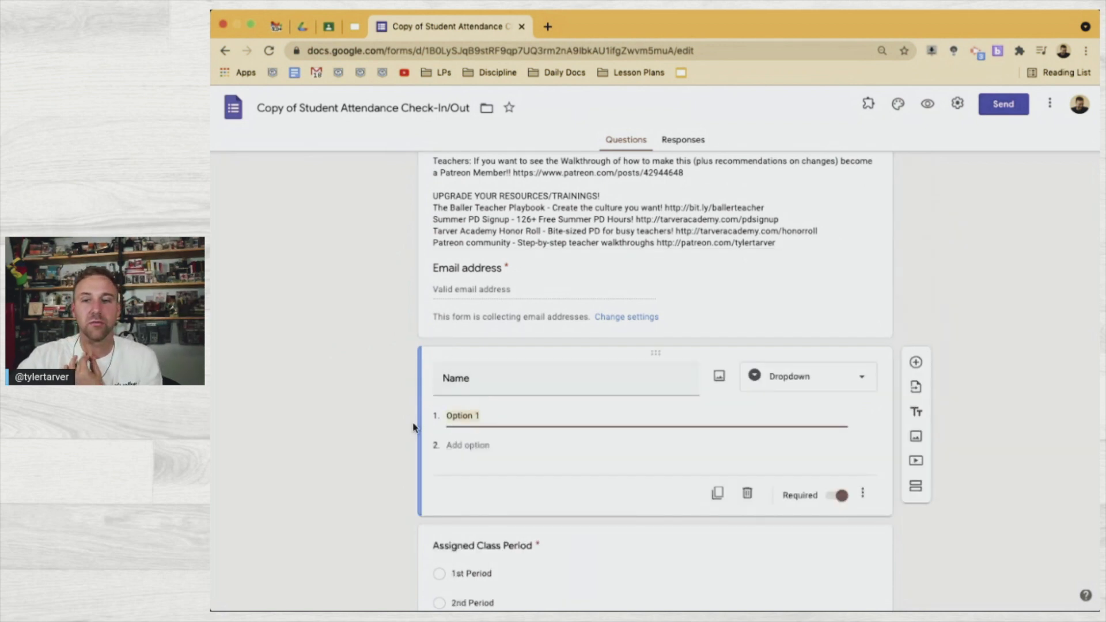
left_click(444, 381)
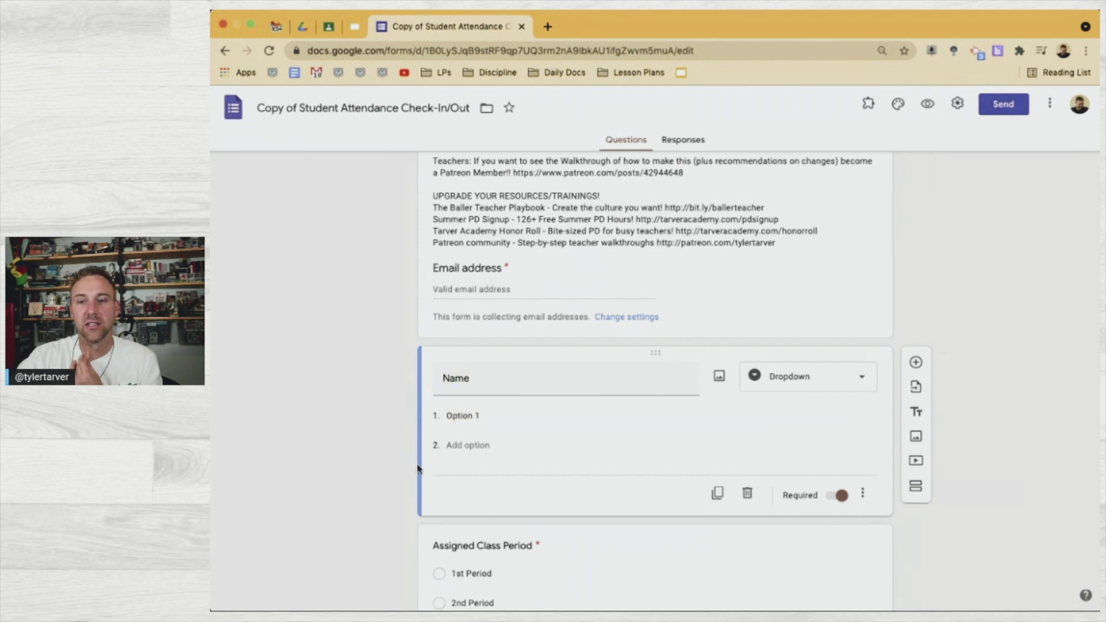
scroll(389, 427, "down", 9)
scroll(417, 465, "up", 12)
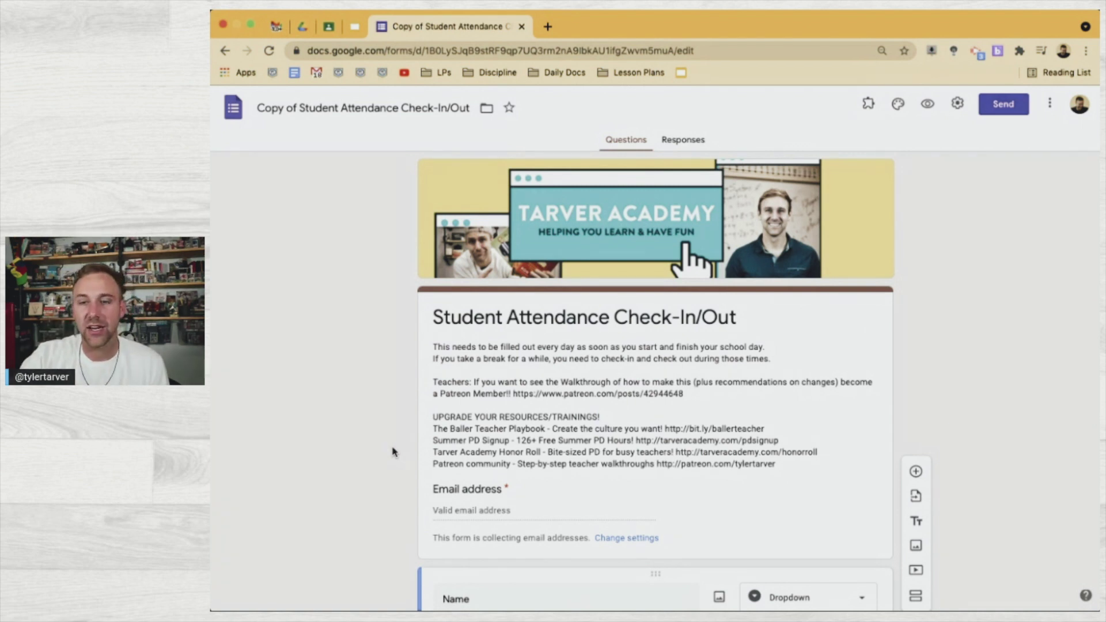
scroll(392, 451, "down", 2)
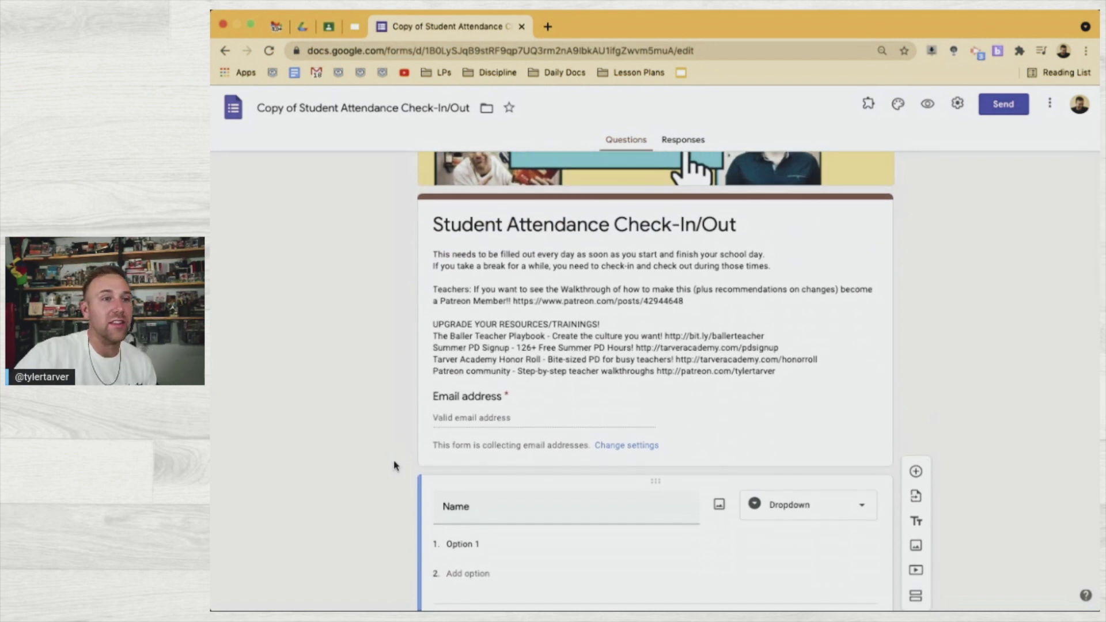
scroll(388, 466, "down", 3)
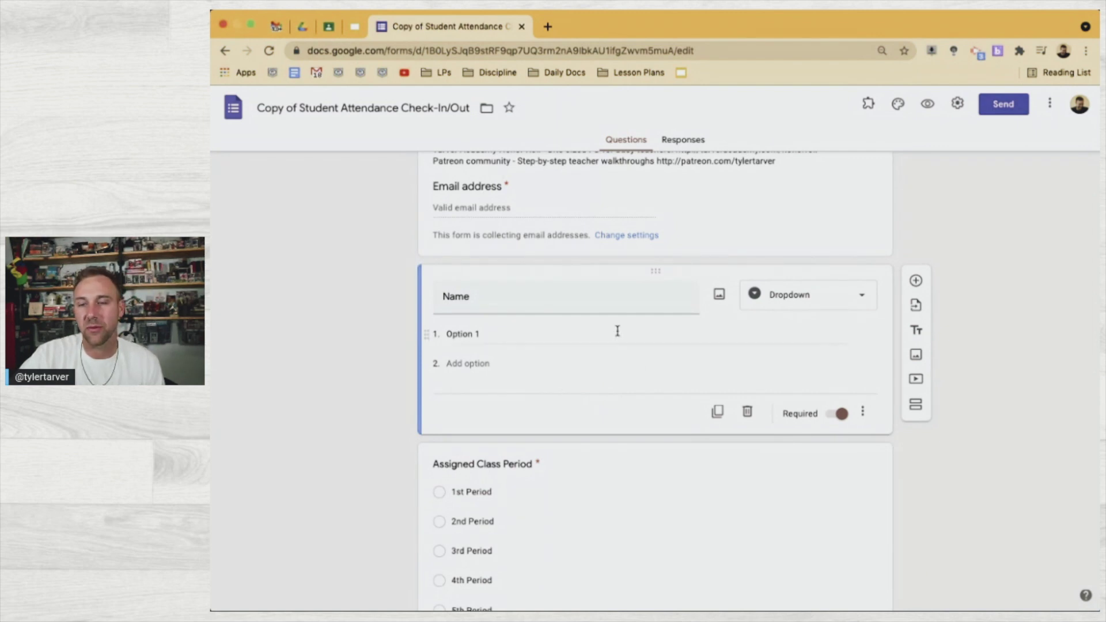
Retitle the Name question 'Your Name' and duplicate it as 'Your Parent's Email Address'
left_click(441, 288)
type("Your")
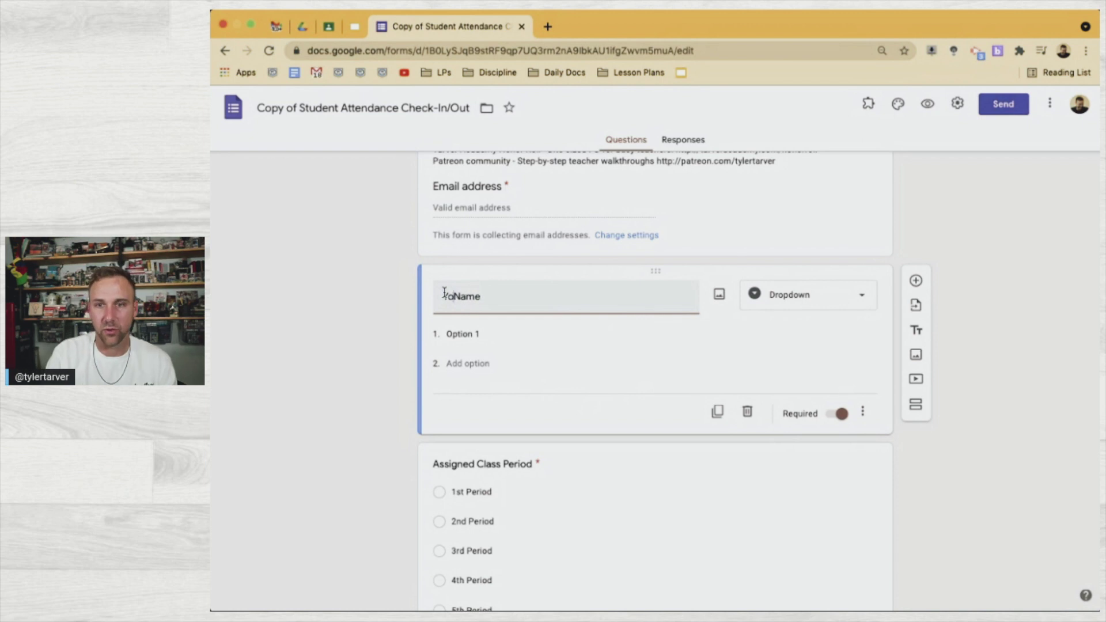
left_click(718, 412)
type("Your ")
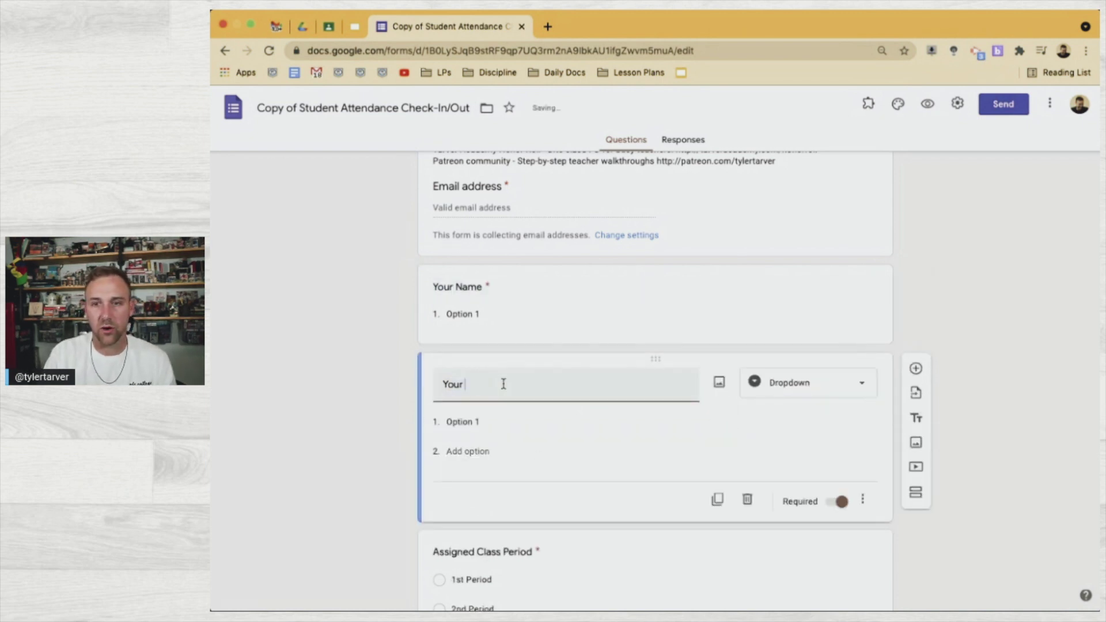
type("Parent's Emai")
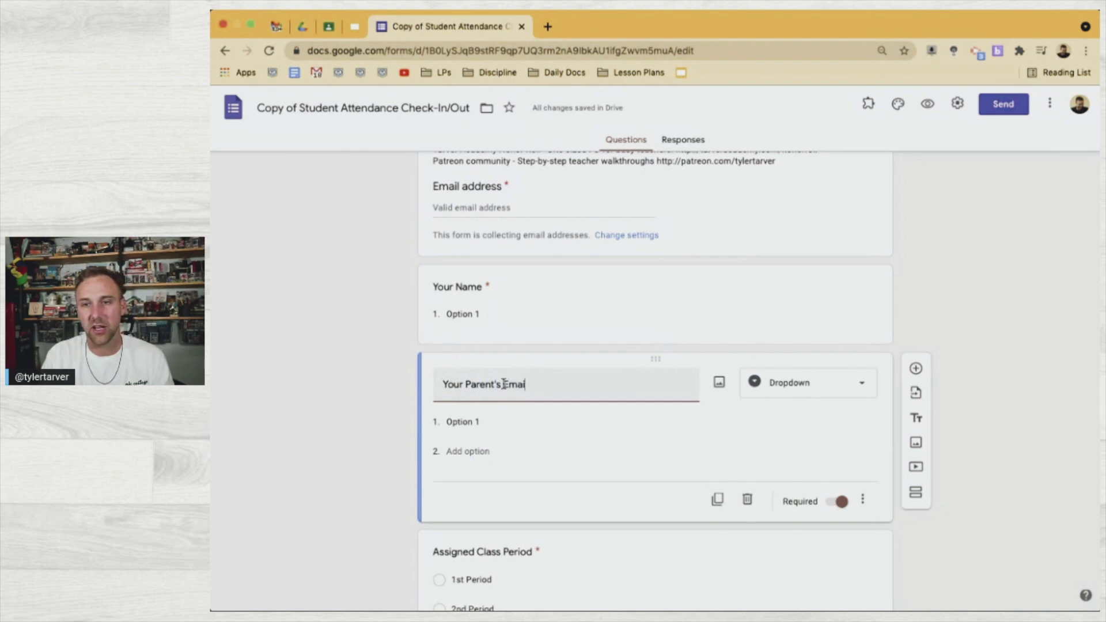
type("l Address")
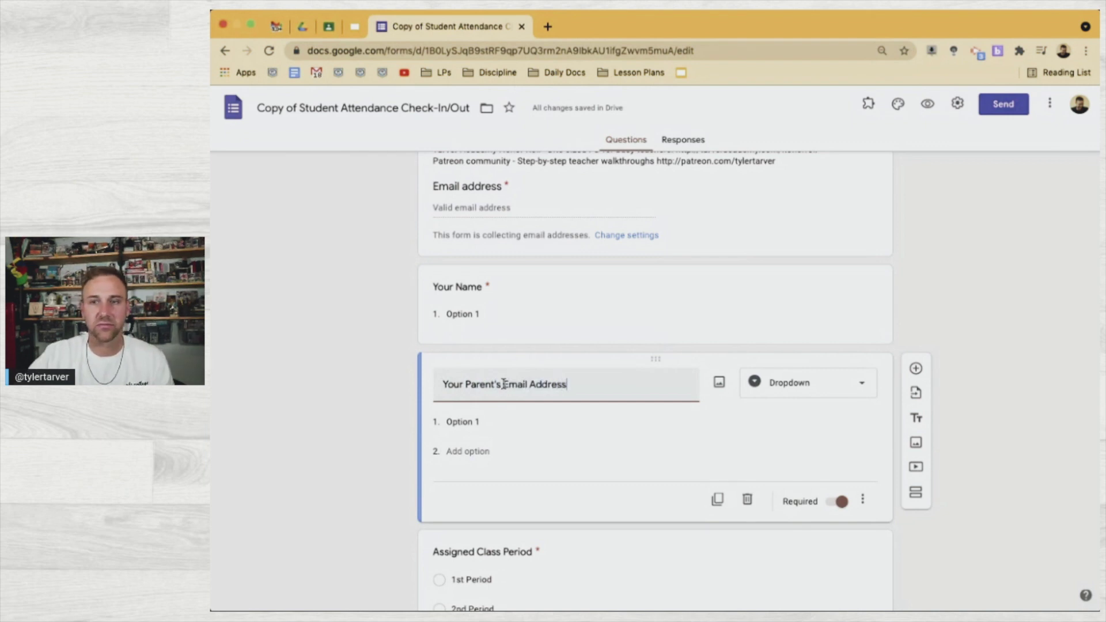
left_click(317, 469)
scroll(316, 469, "down", 3)
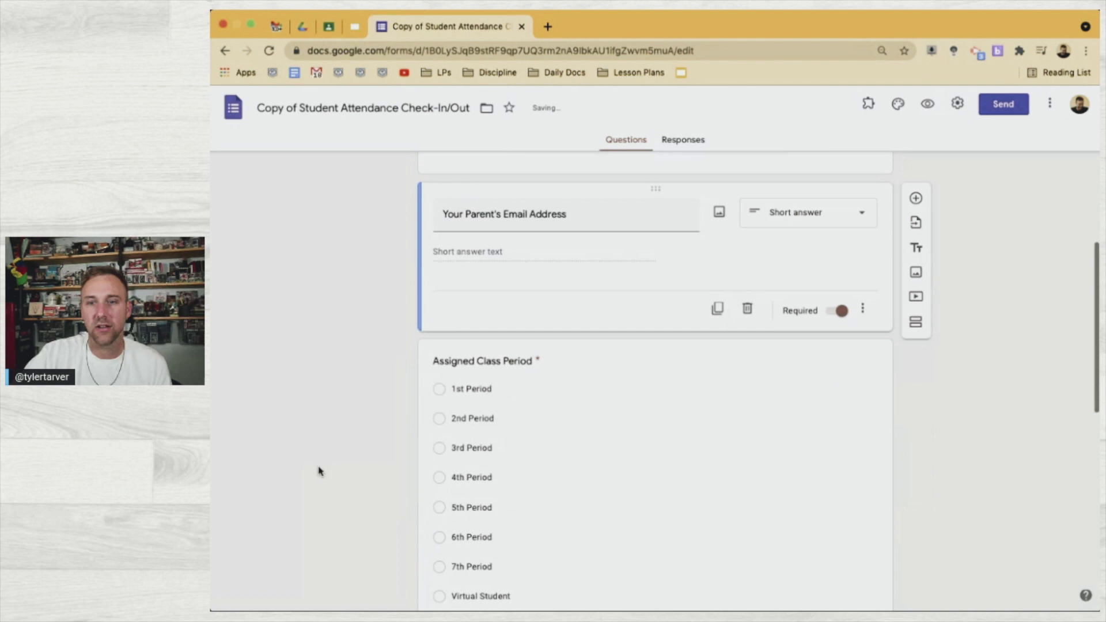
scroll(450, 361, "down", 3)
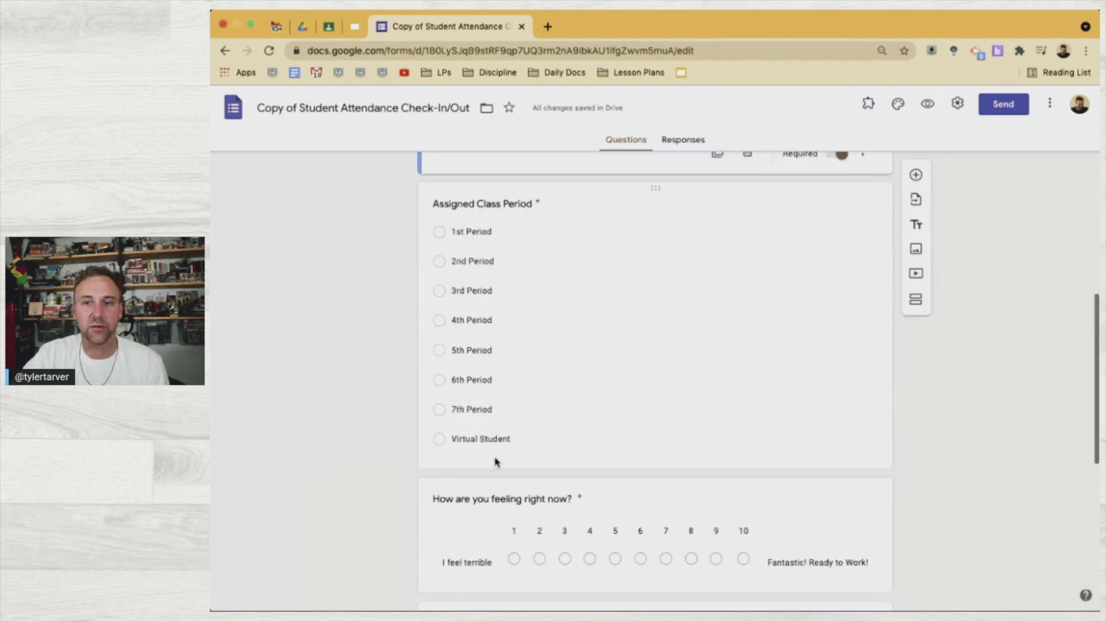
scroll(495, 458, "down", 3)
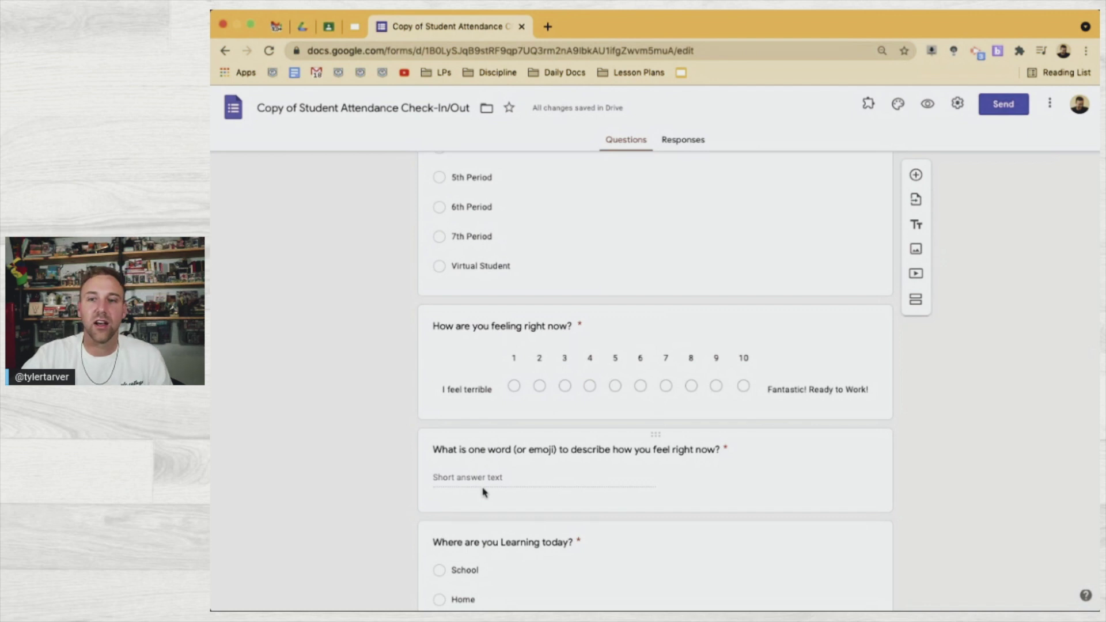
scroll(446, 467, "down", 3)
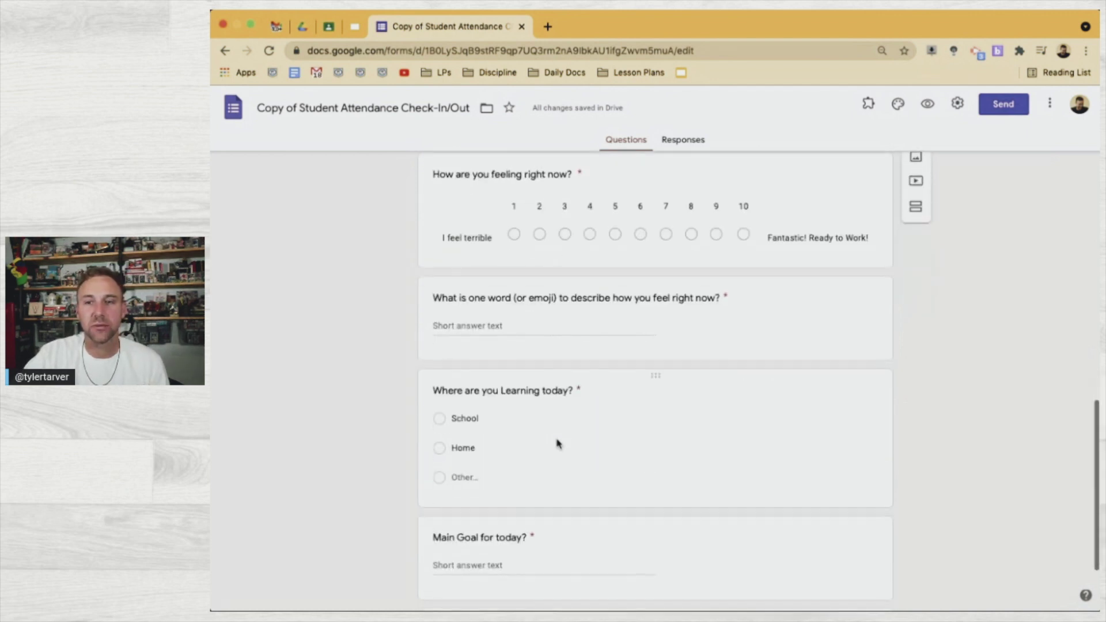
scroll(461, 397, "down", 2)
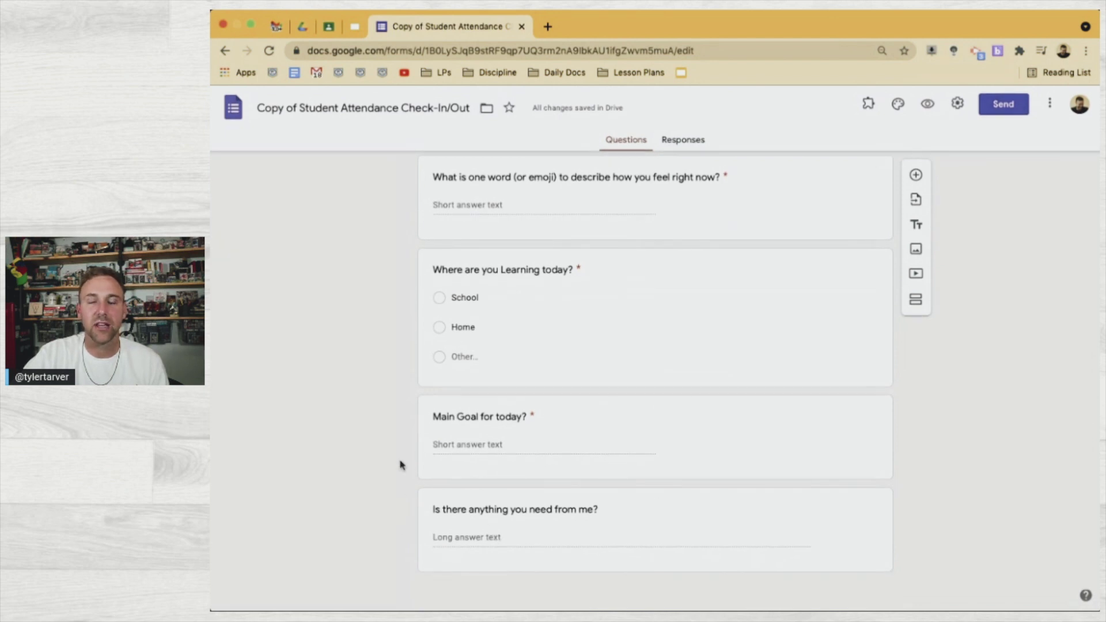
scroll(400, 463, "up", 10)
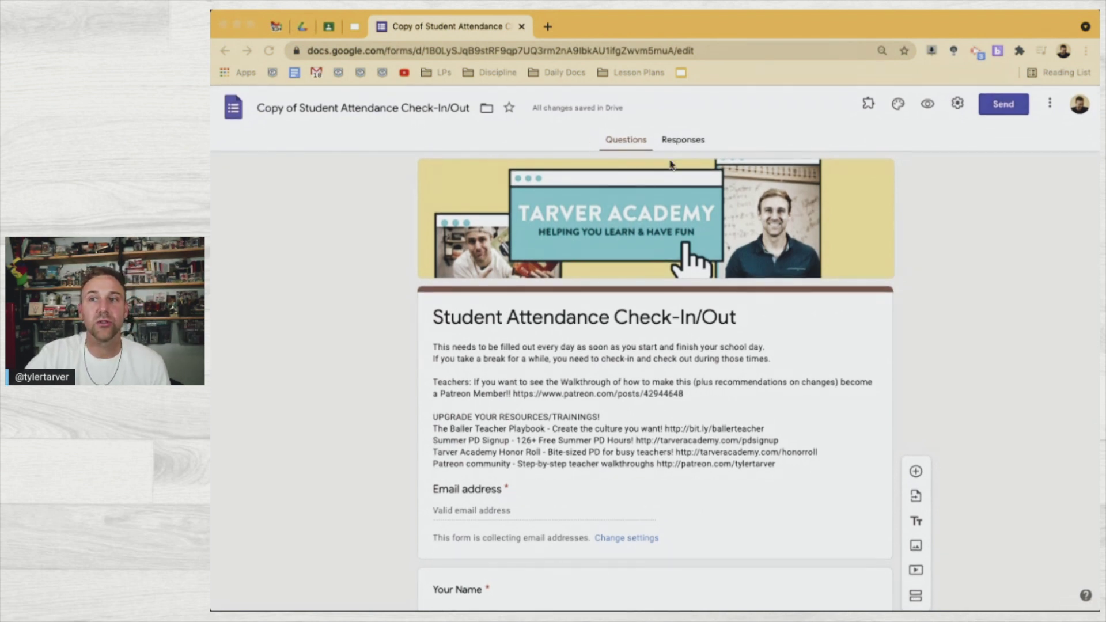
From the form's Responses tab, create a new linked response spreadsheet
left_click(672, 149)
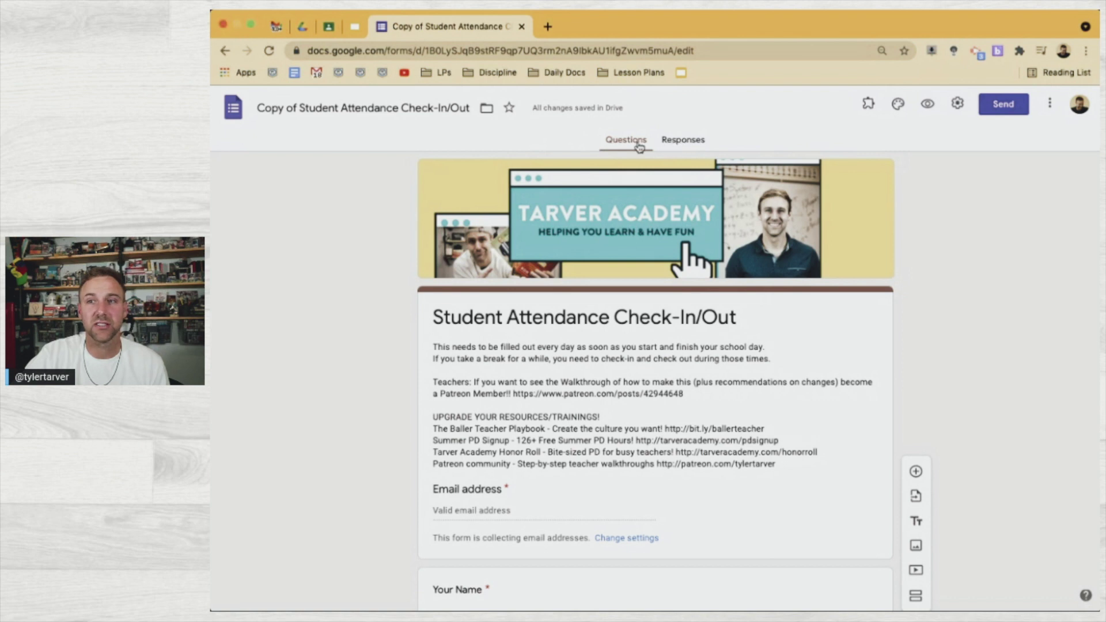
left_click(692, 142)
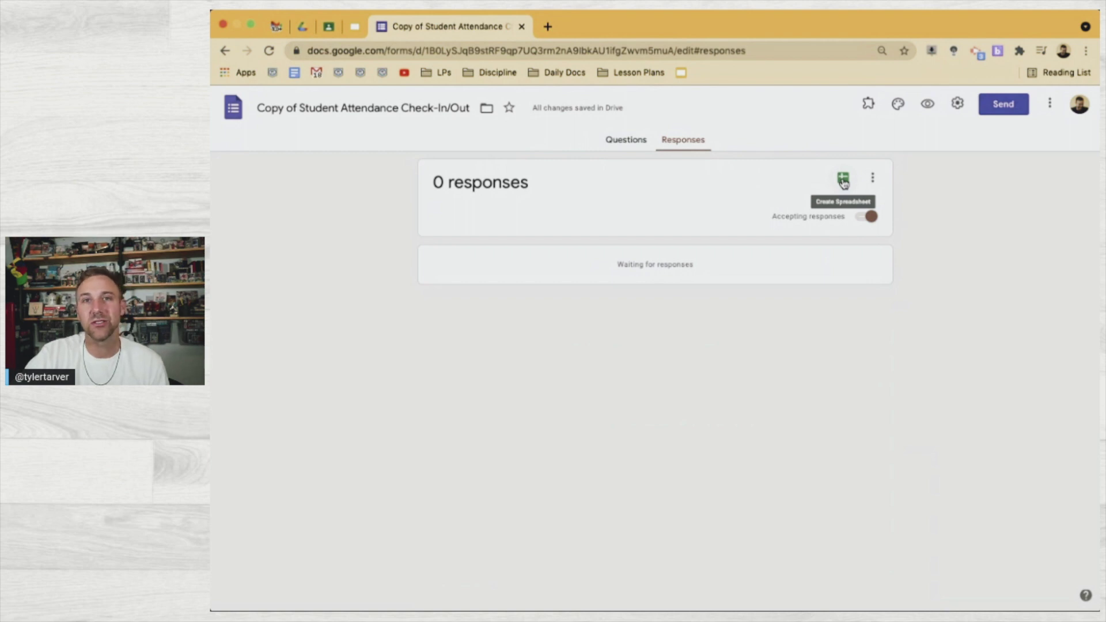
left_click(843, 181)
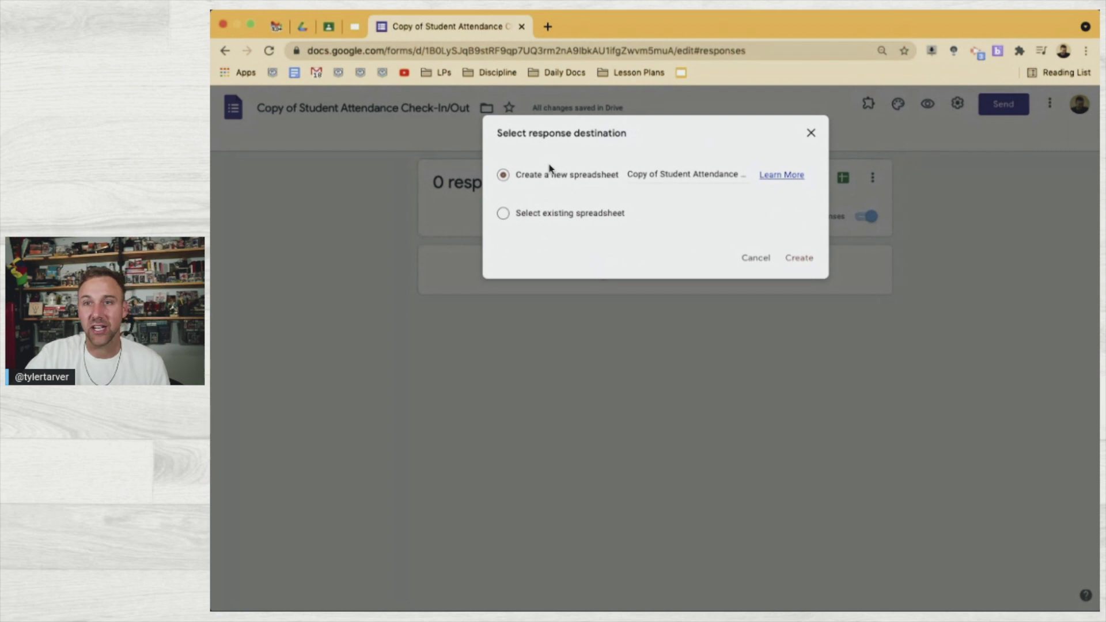
left_click(795, 258)
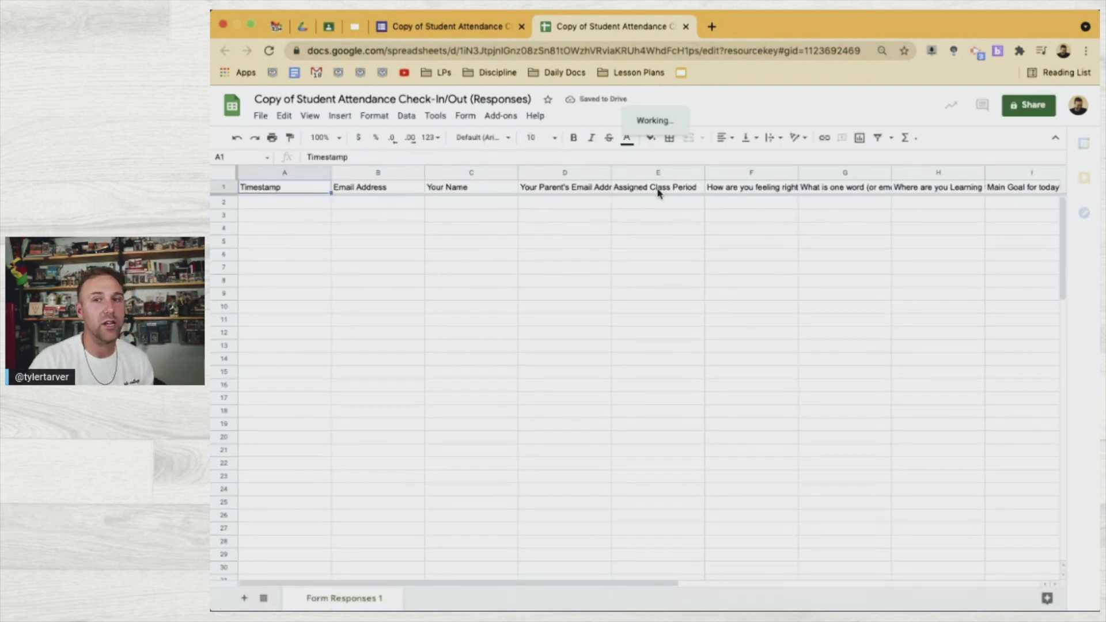
After reviewing the Form Responses 1 headers, open a new browser tab
left_click(712, 27)
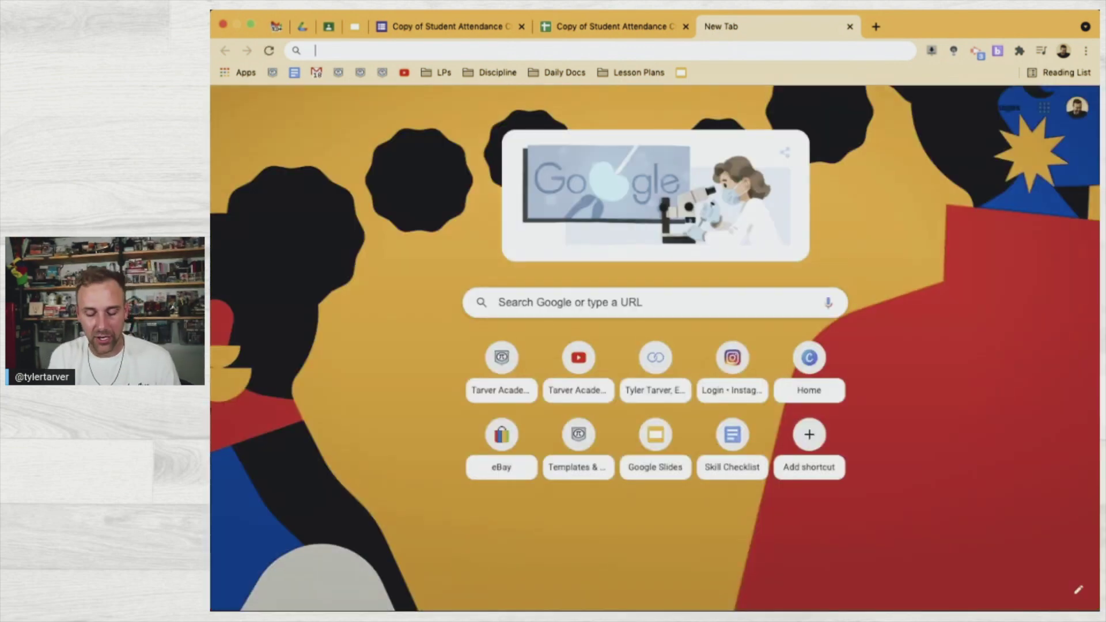
Search 'google addon autocrat' and open the Autocrat Marketplace listing
type("google ")
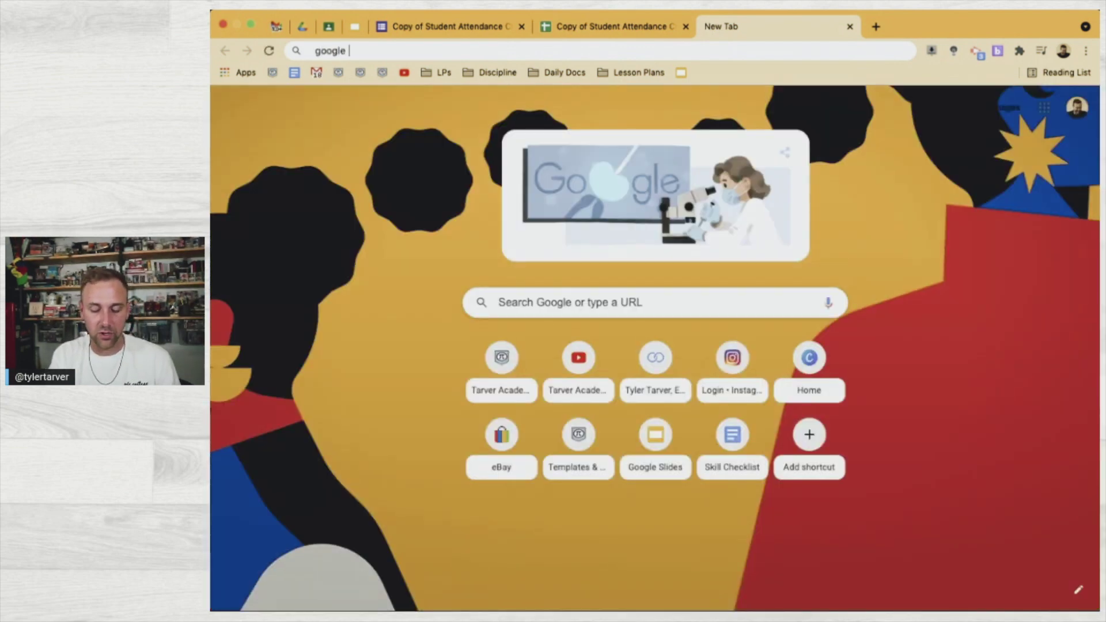
type("addon autocrat")
key("Return")
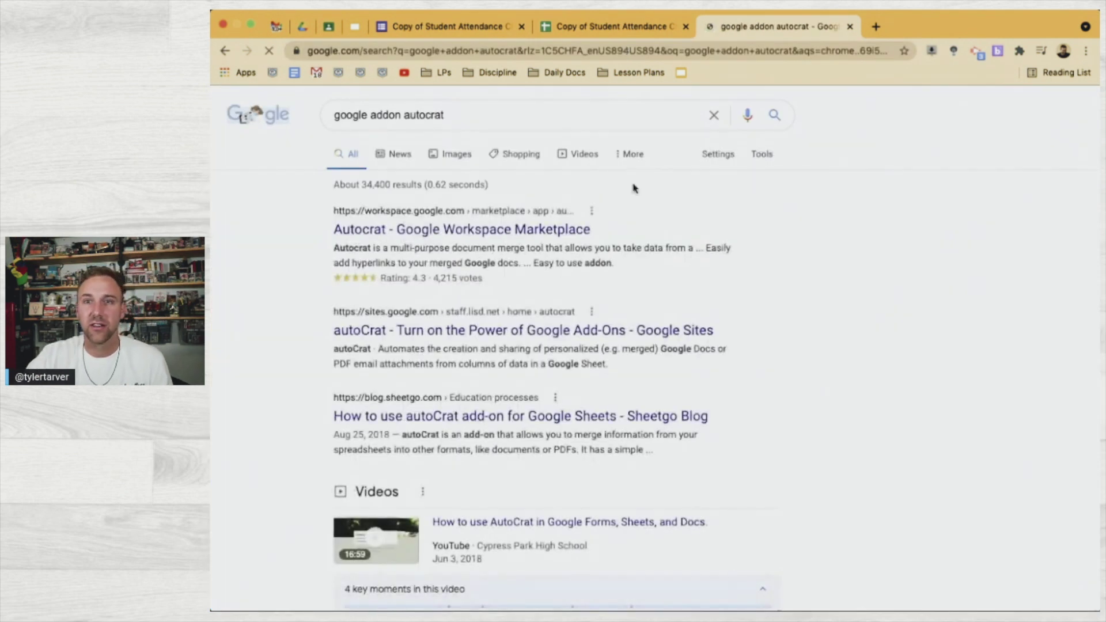
left_click(398, 233)
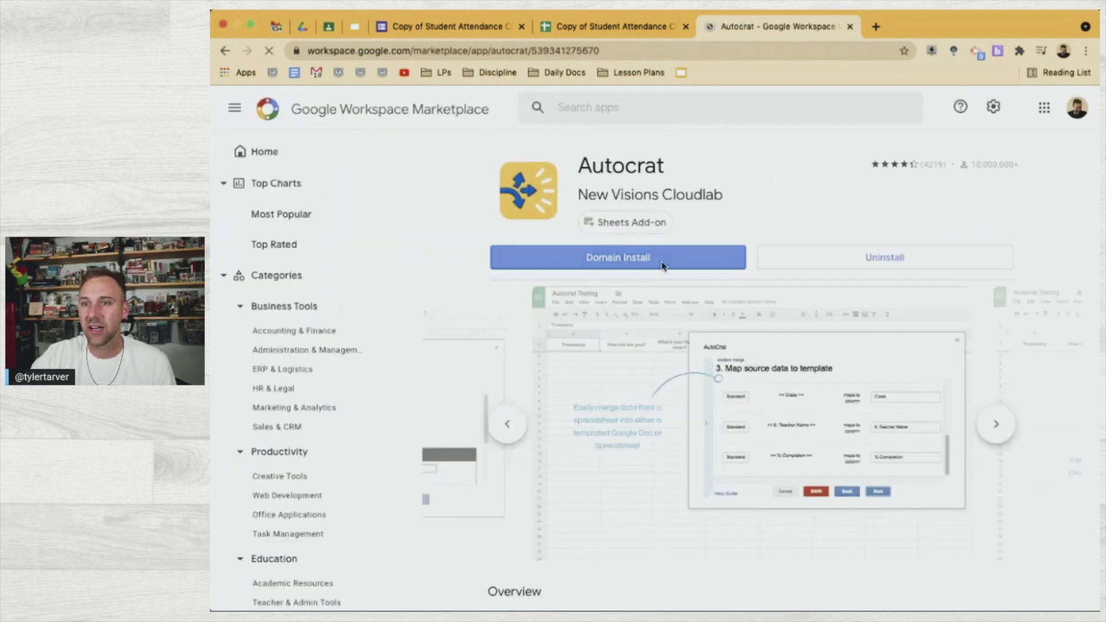
Install Autocrat for the domain, dismiss the confirmation, and close the Marketplace tab
left_click(582, 264)
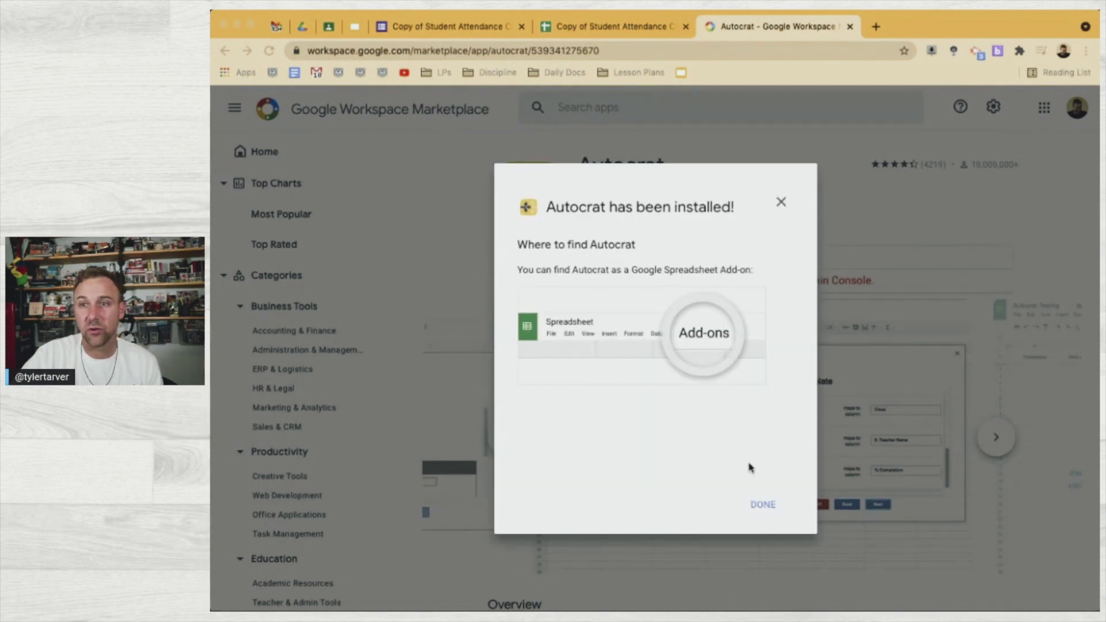
left_click(763, 506)
left_click(763, 505)
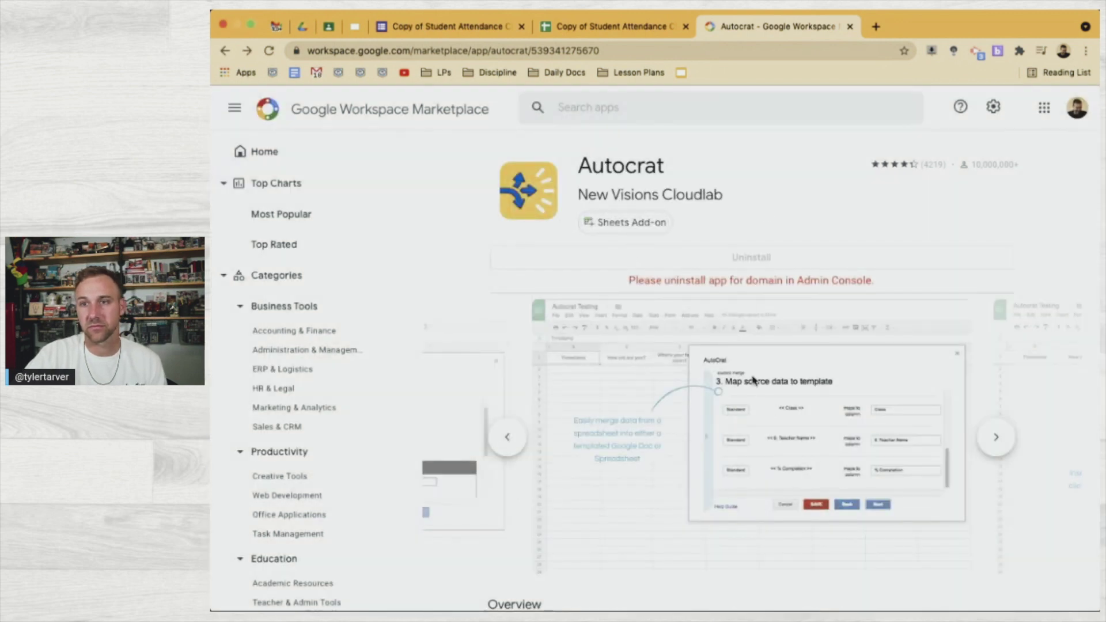
scroll(781, 494, "down", 5)
scroll(780, 493, "up", 5)
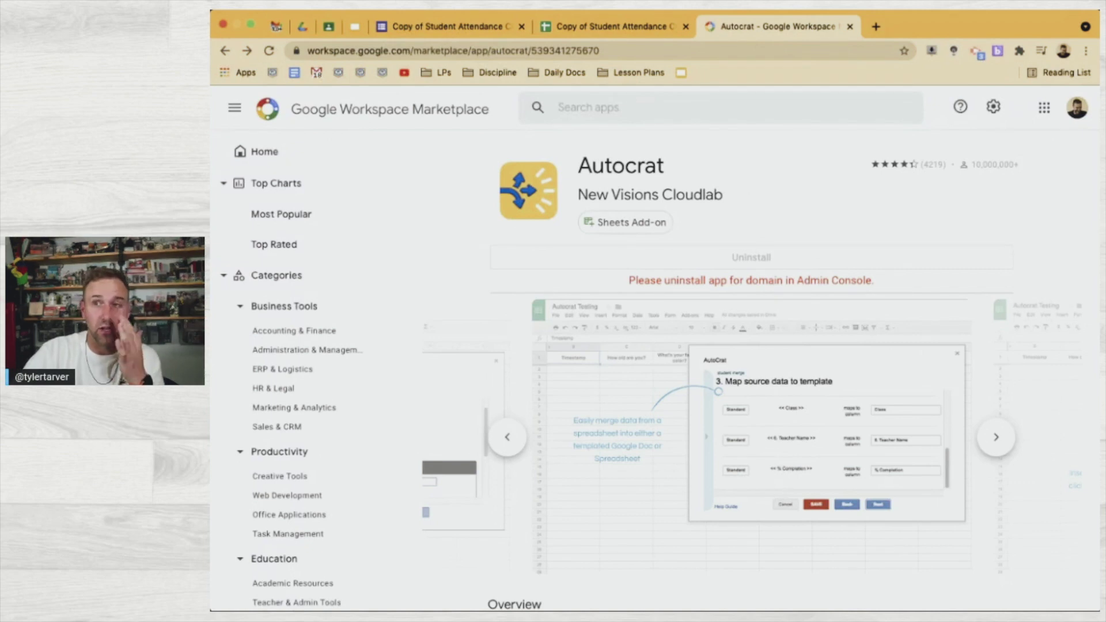
left_click(849, 26)
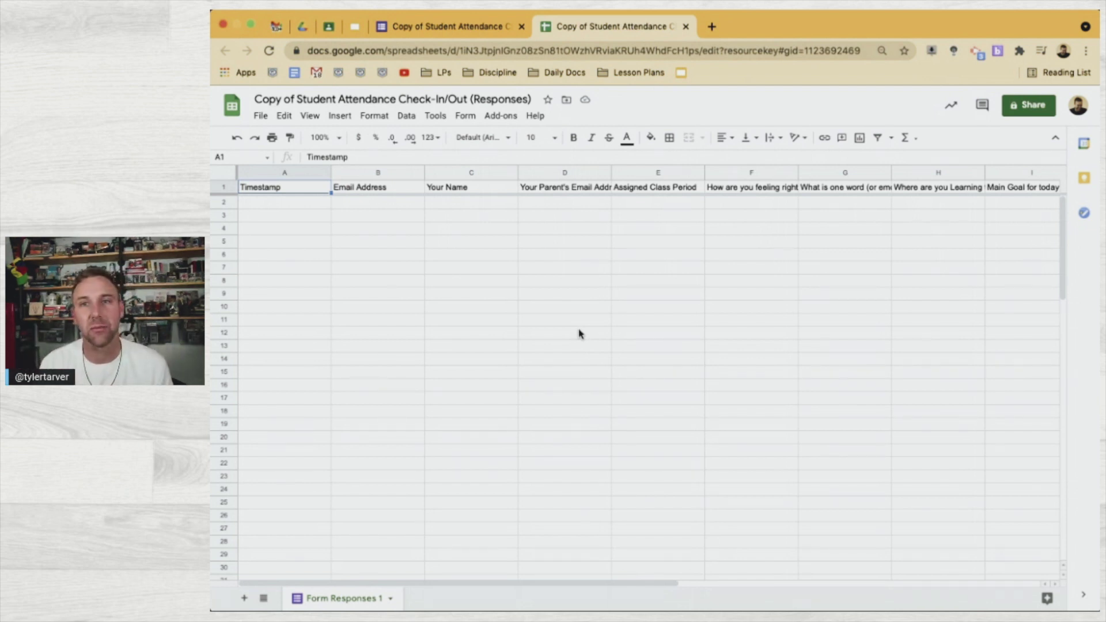
From Google Drive's New menu, create a blank Google Docs document
left_click(313, 29)
left_click(452, 108)
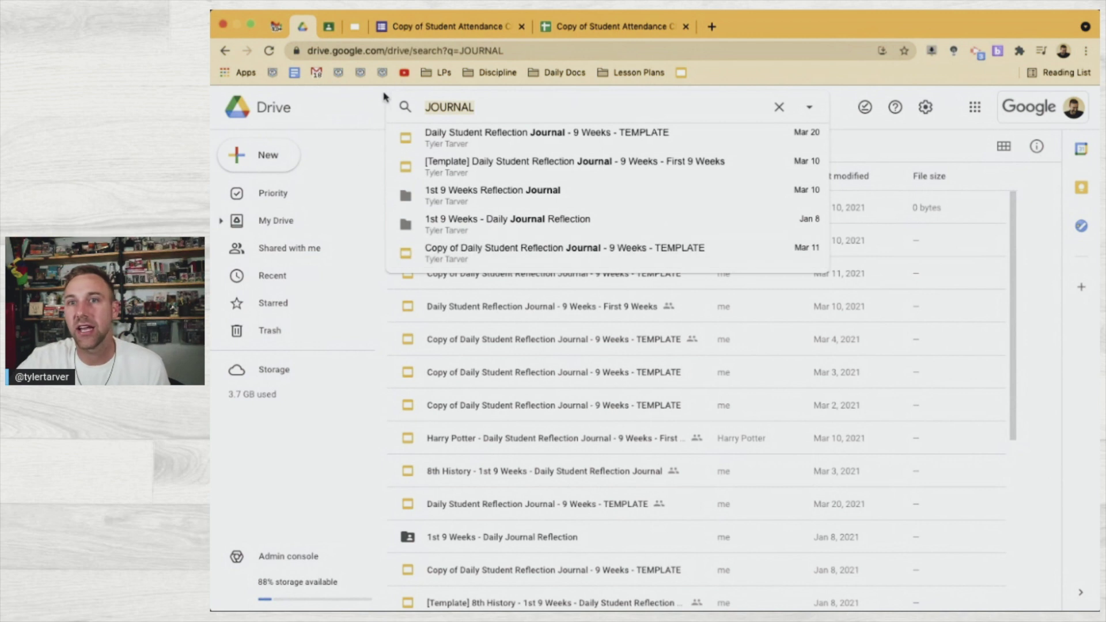
left_click(378, 99)
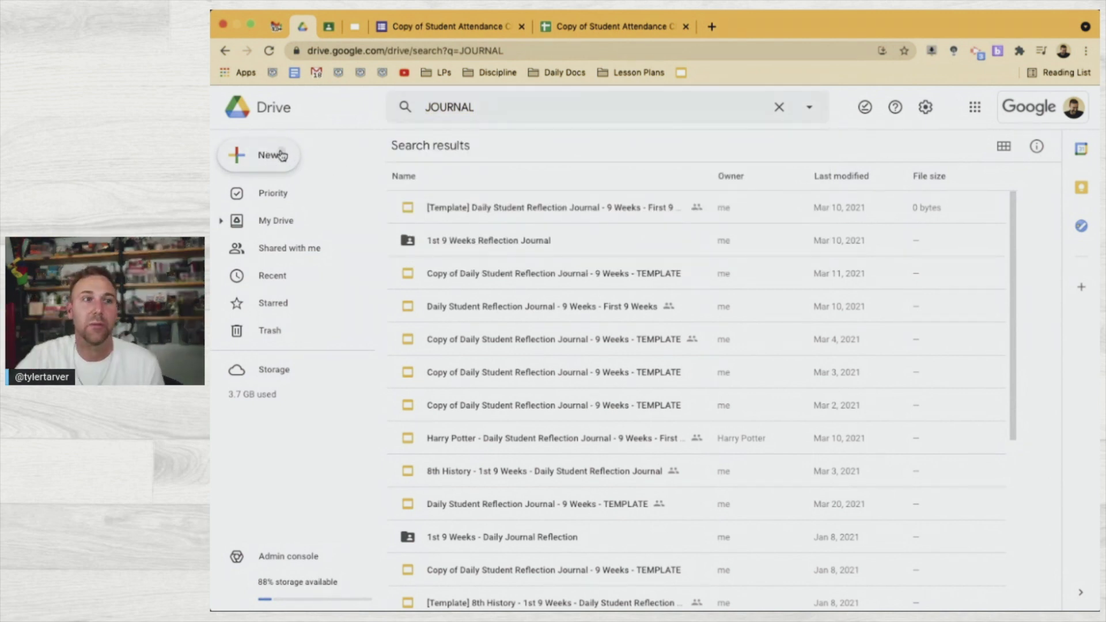
left_click(281, 155)
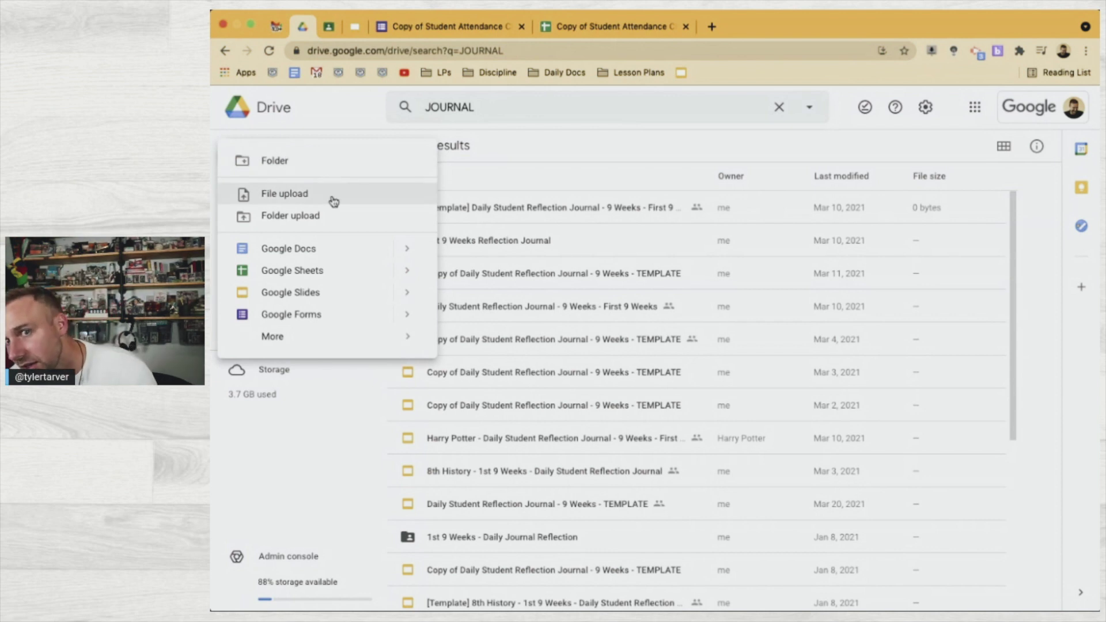
left_click(365, 250)
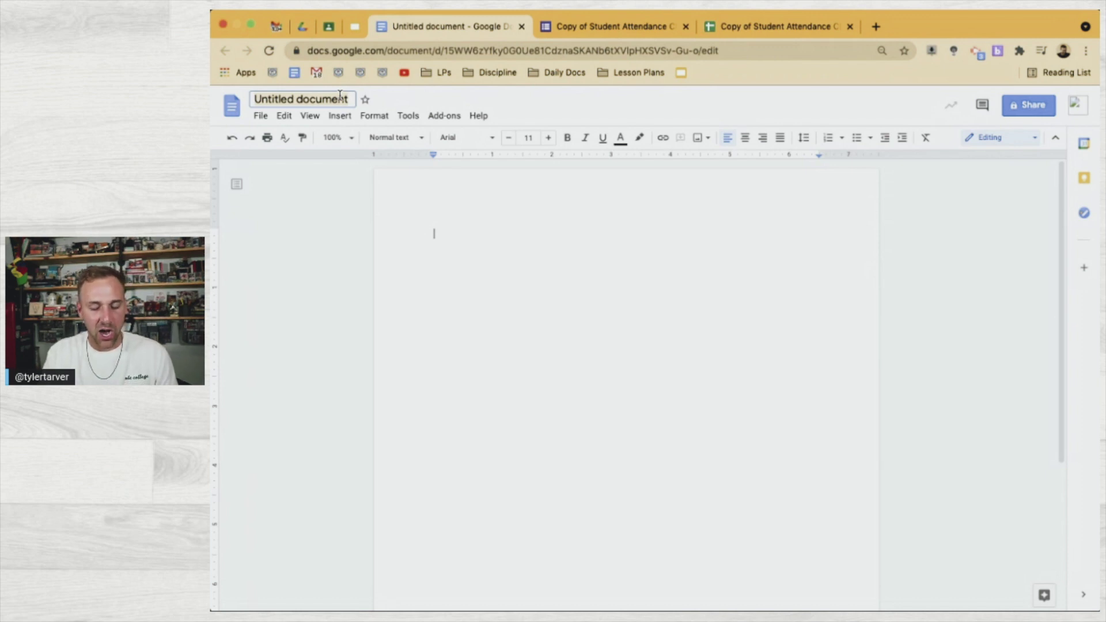
Rename the untitled document to 'Daily Student Checkin - TEMPLATE'
left_click(340, 98)
type("Daily Student Checkin")
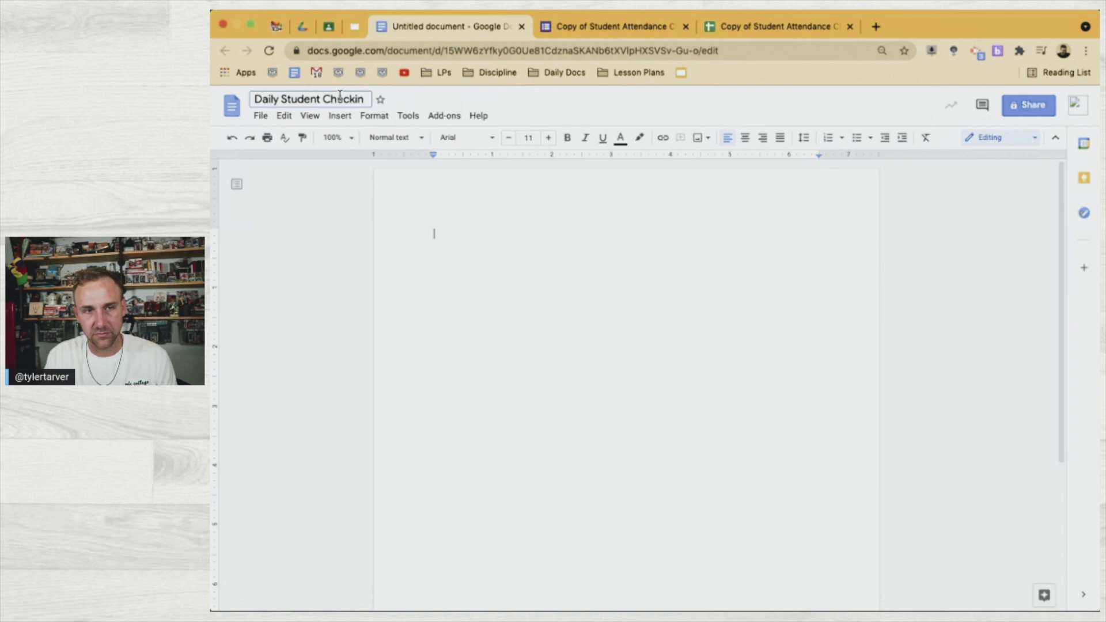
type(" - TEMPLATE")
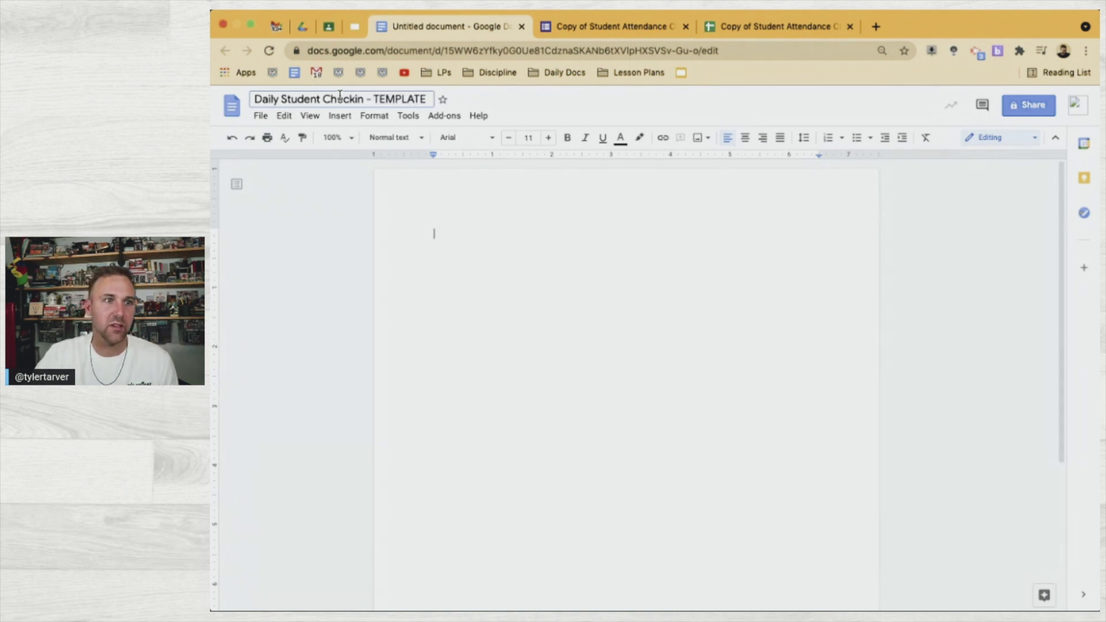
left_click(659, 257)
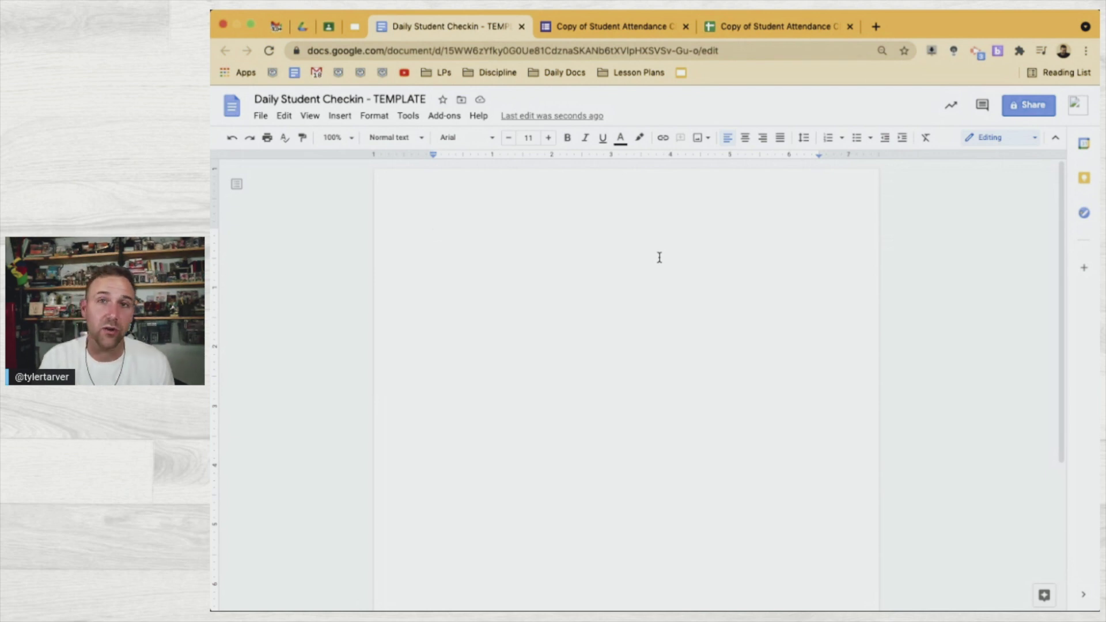
Run a Google search for 'tarver academy' in a new tab
left_click(875, 27)
type("tarver acade")
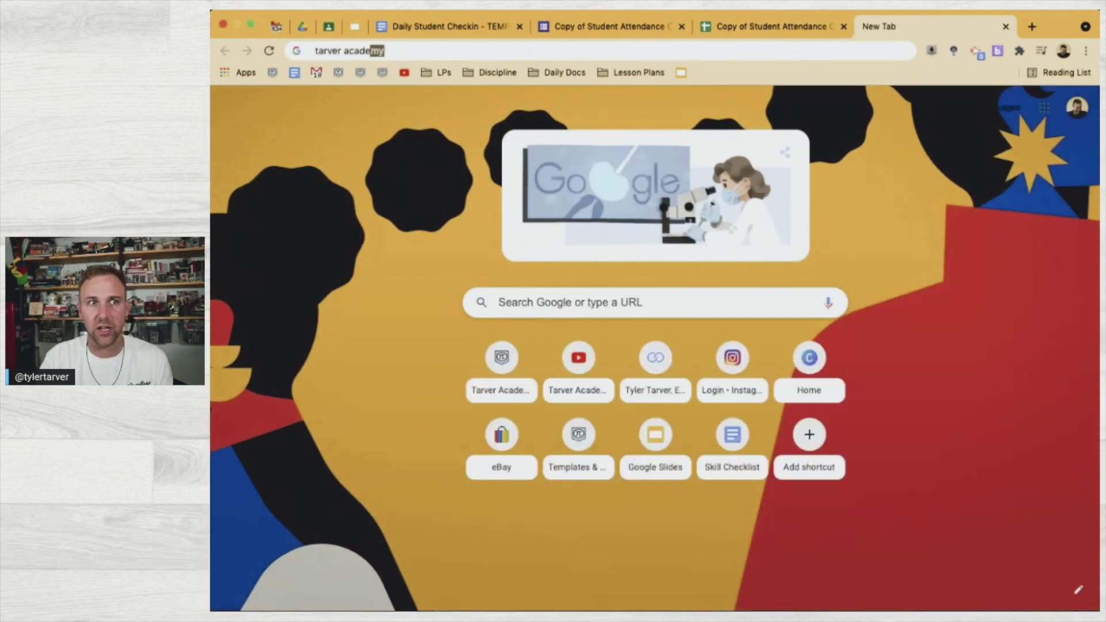
type("my")
key("Return")
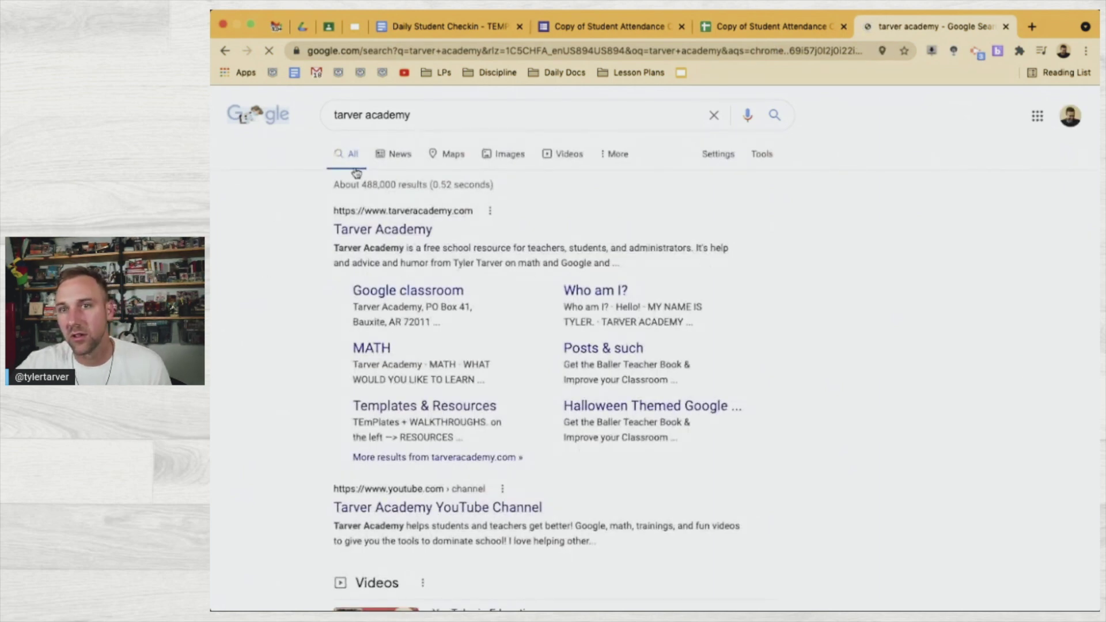
Find the MATH — Tarver Academy pi-shield logo in image results and drag it into the template
left_click(506, 165)
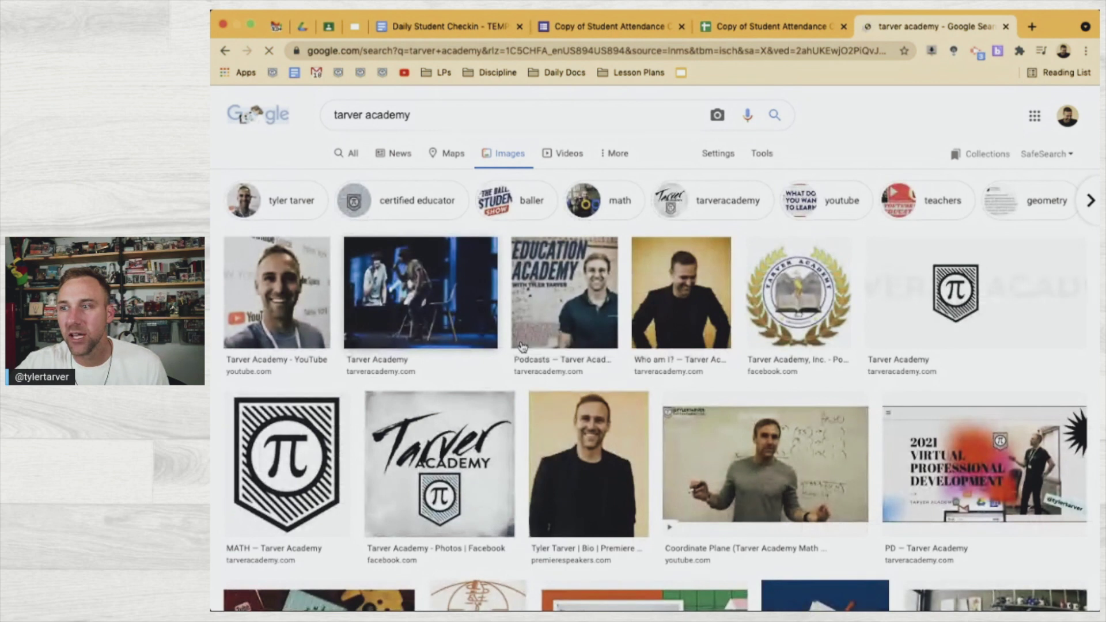
left_click(926, 292)
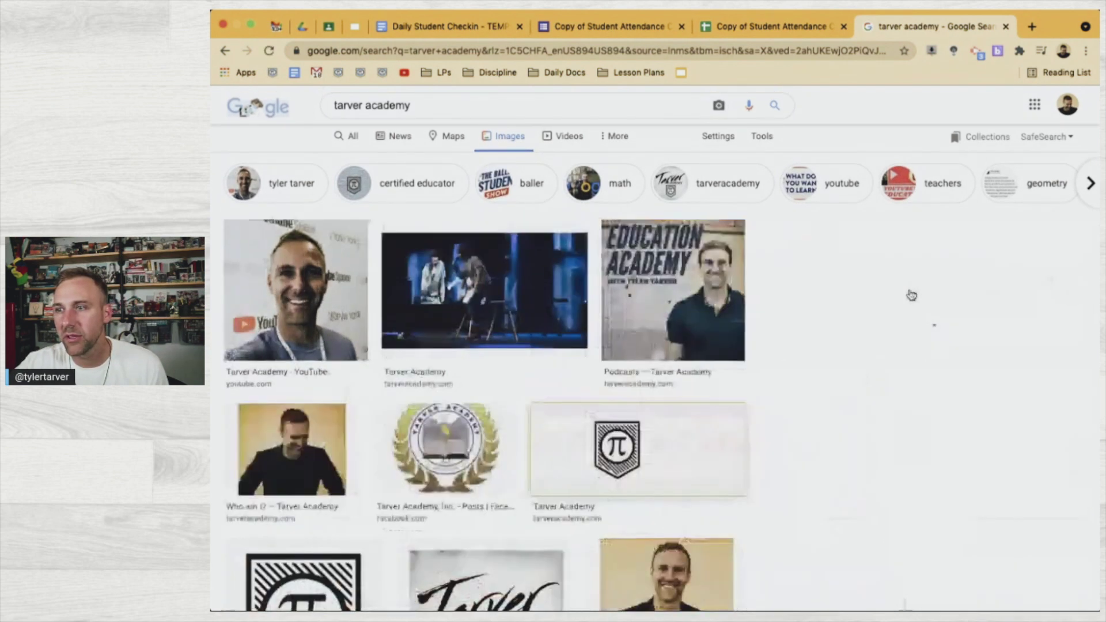
scroll(581, 441, "down", 3)
left_click(292, 441)
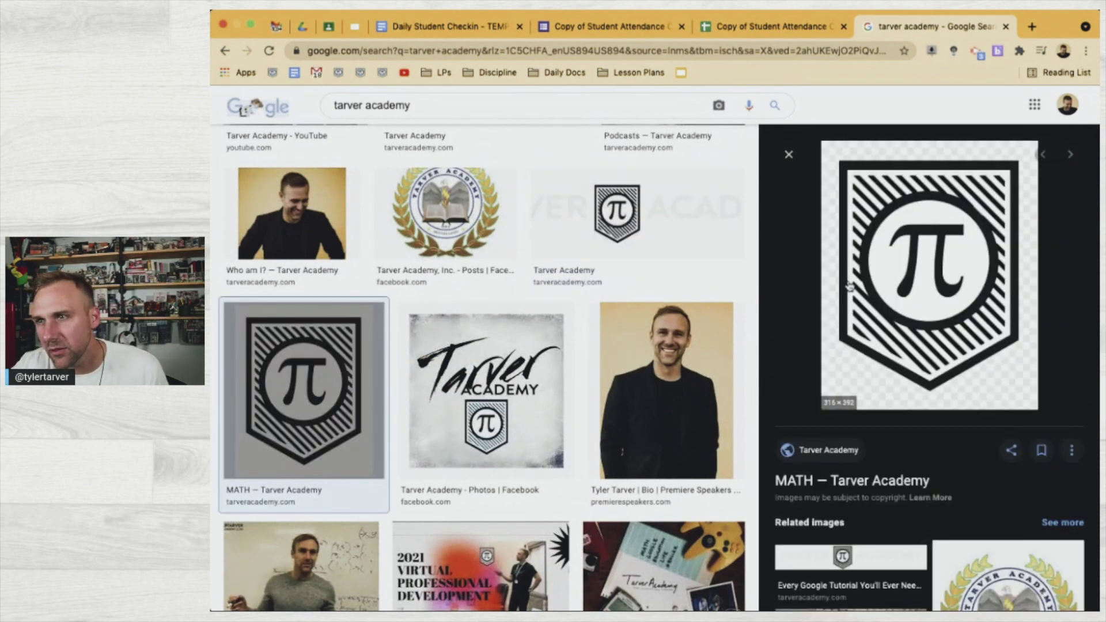
left_click_drag(909, 262, 548, 271)
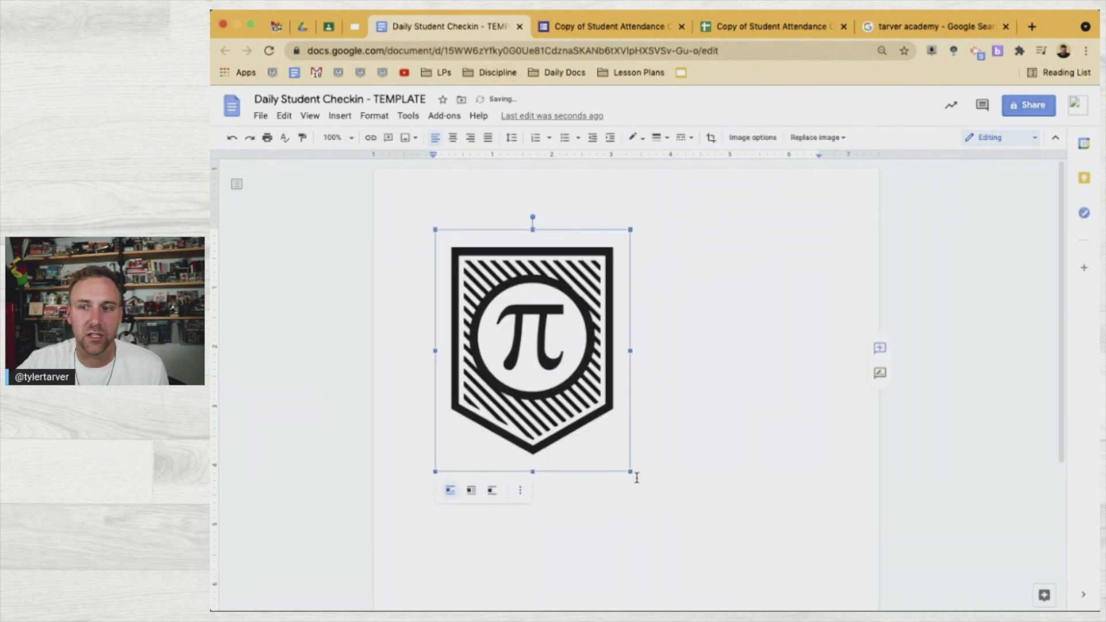
Shrink the pi-shield logo to about a third of its size and centre it
left_click_drag(630, 472, 487, 329)
left_click(450, 137)
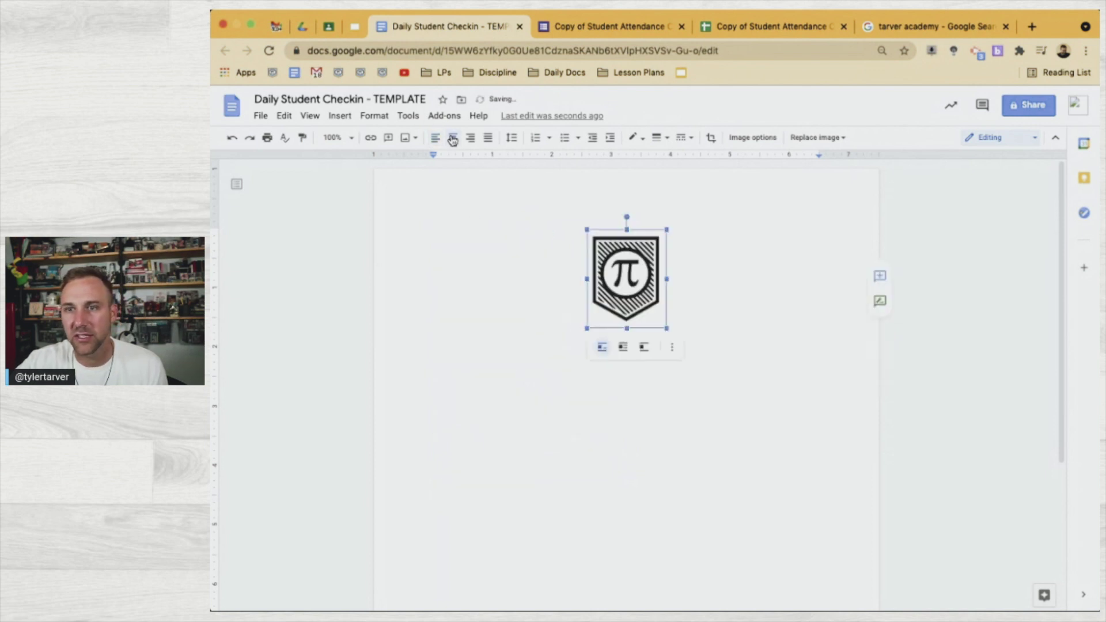
left_click(723, 284)
Add a centred title line 'Student Check In-' below the logo
key("Return")
key("Return")
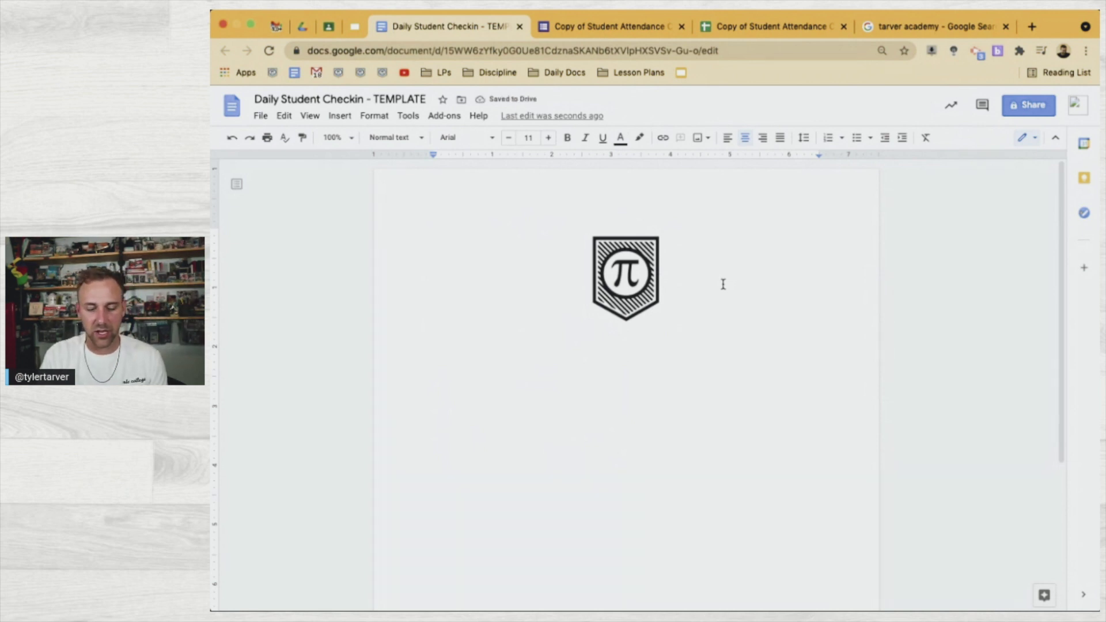
key("super+shift+l")
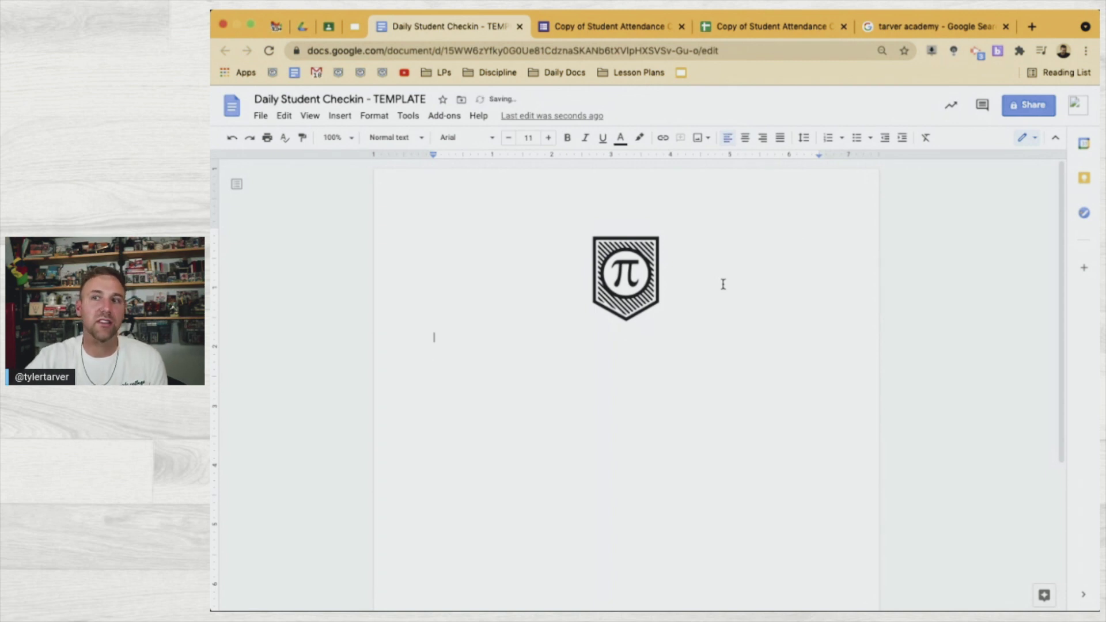
left_click(745, 138)
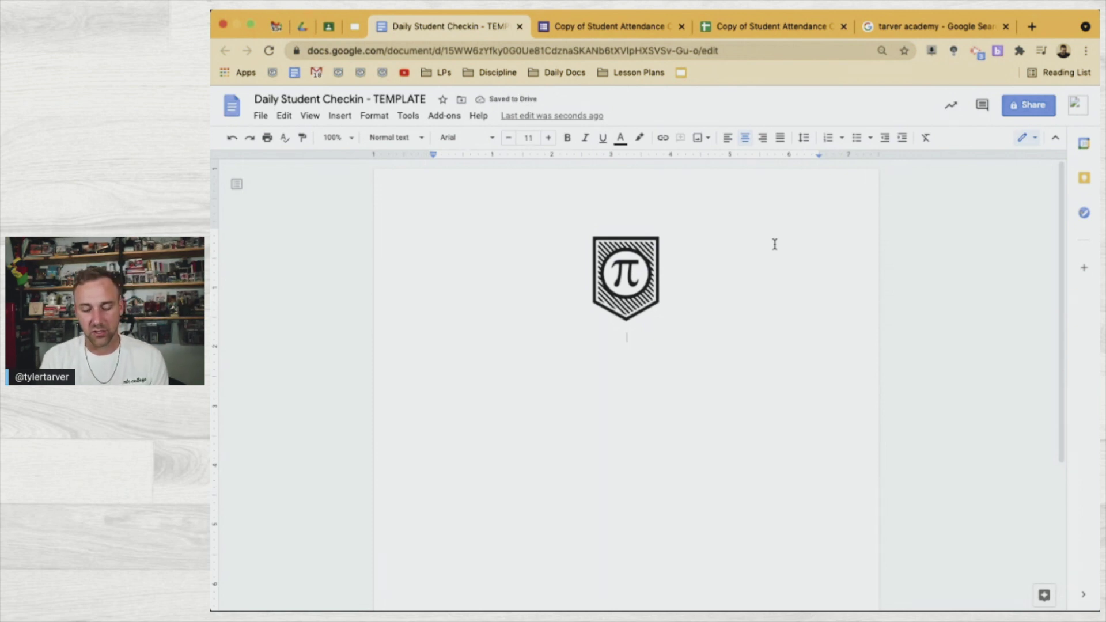
type("Stud")
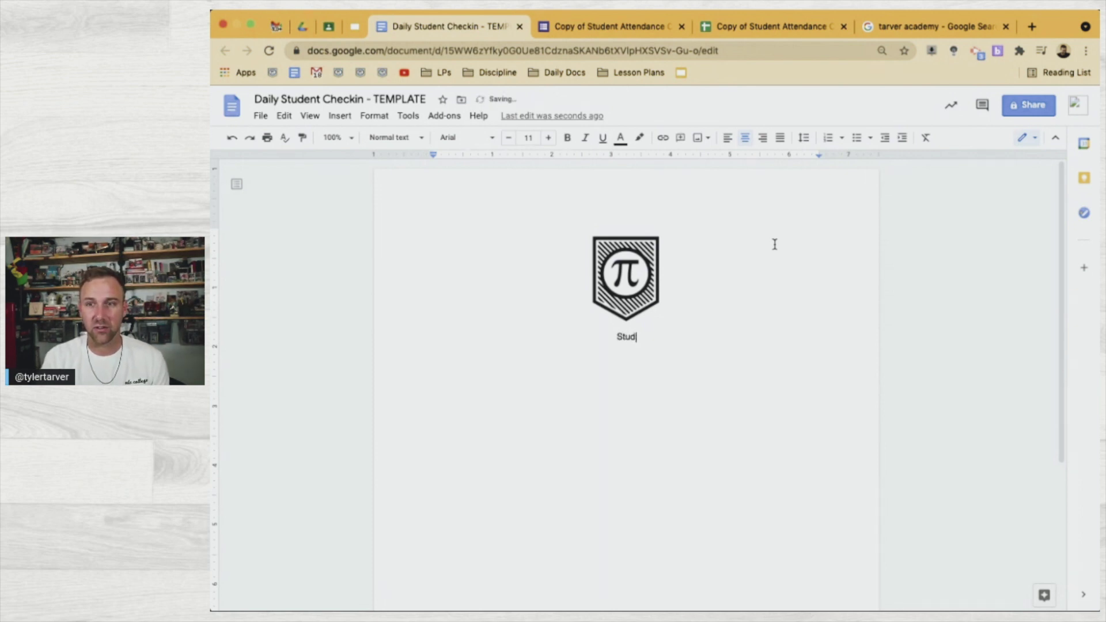
type("ent Check ")
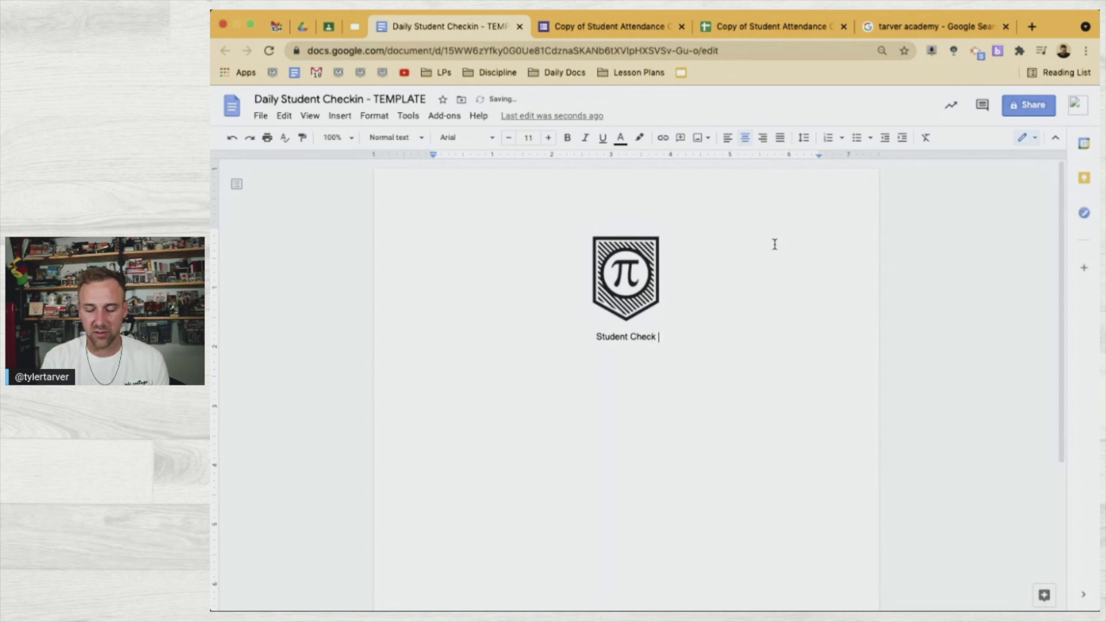
type("In-")
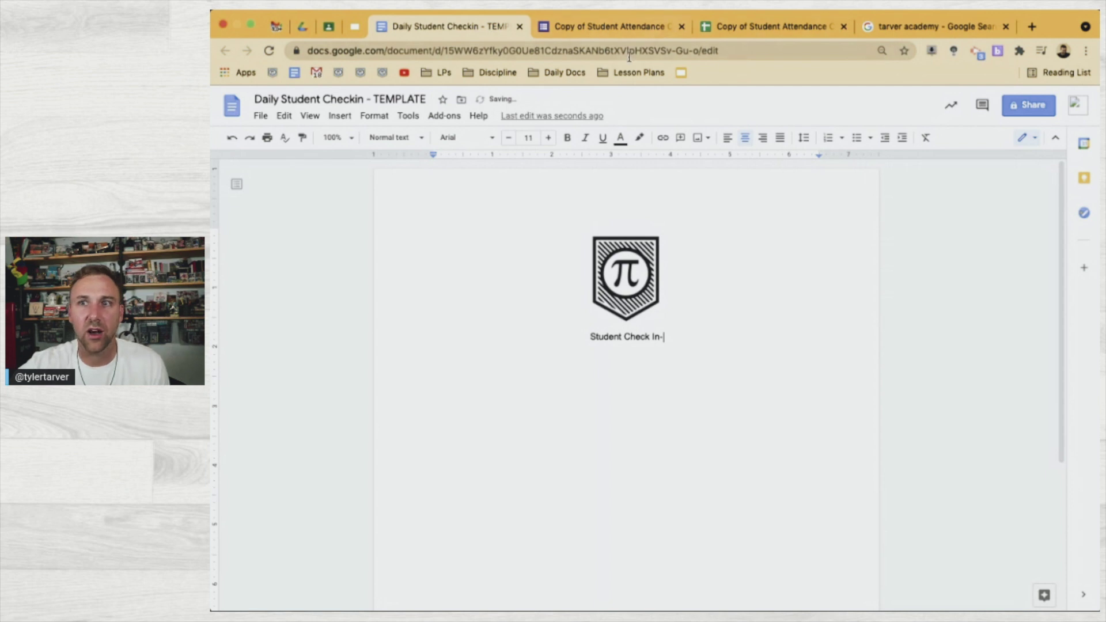
left_click(629, 35)
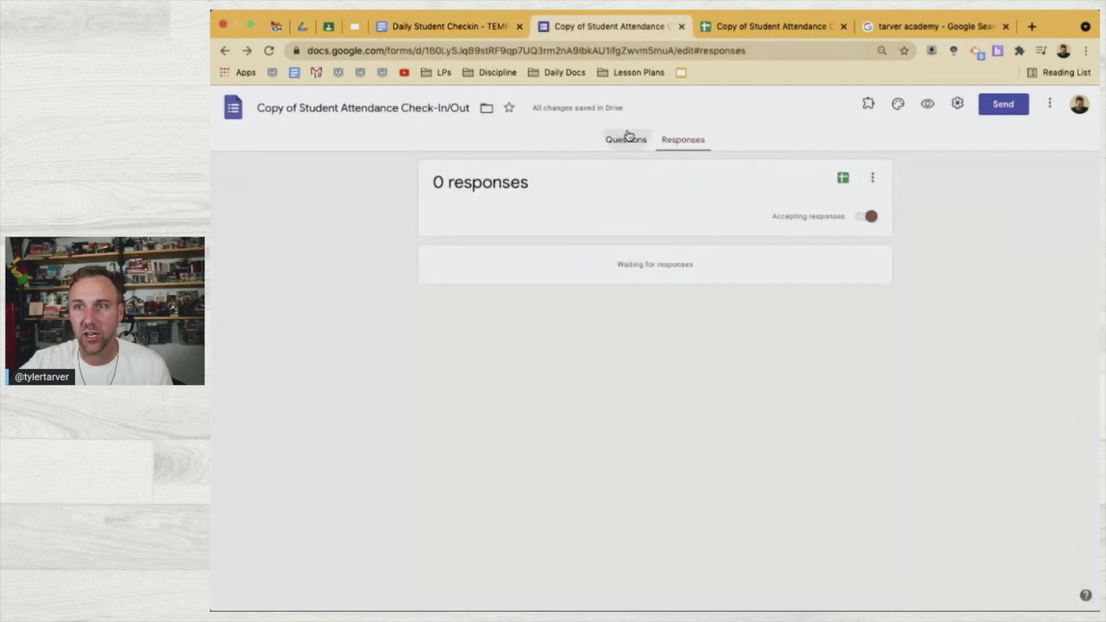
left_click(612, 140)
scroll(403, 551, "down", 15)
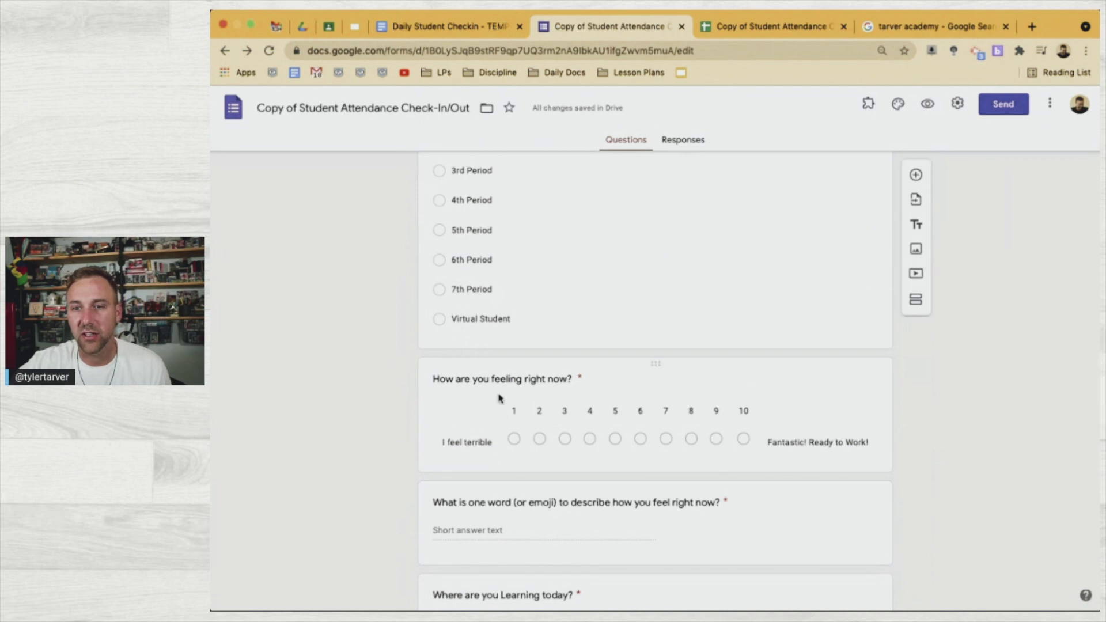
scroll(498, 510, "down", 2)
scroll(498, 512, "down", 5)
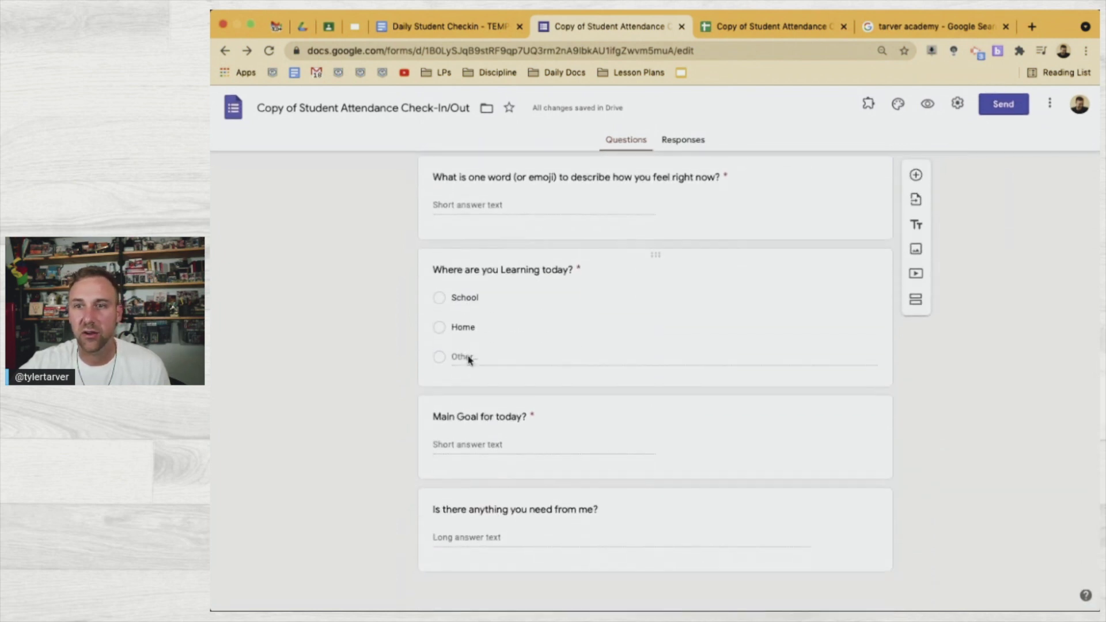
scroll(469, 358, "up", 3)
scroll(468, 356, "up", 10)
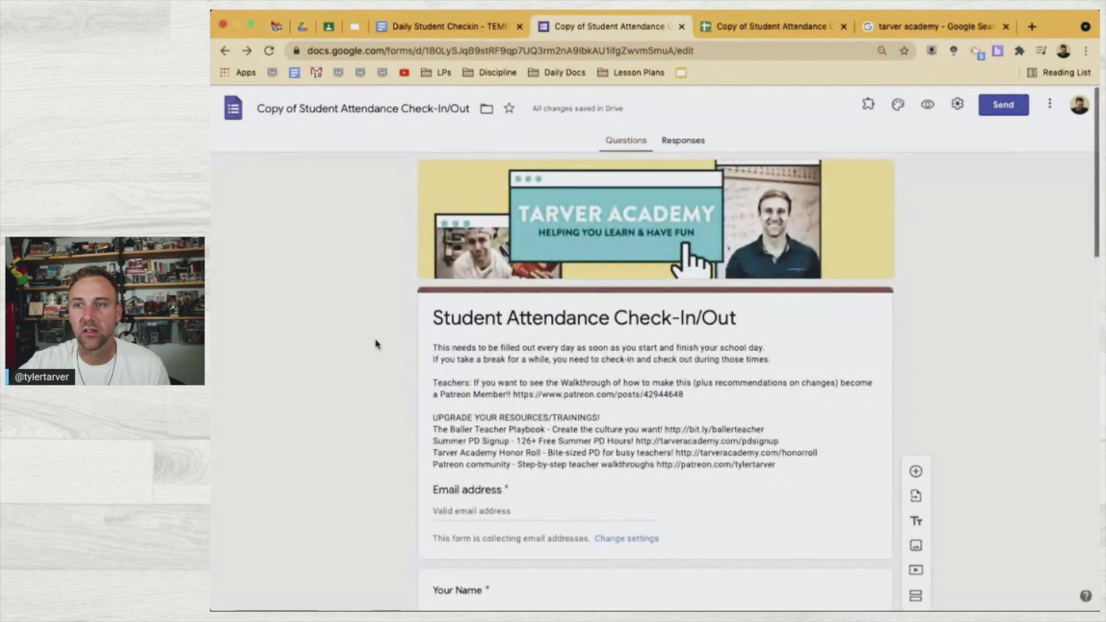
scroll(539, 424, "down", 5)
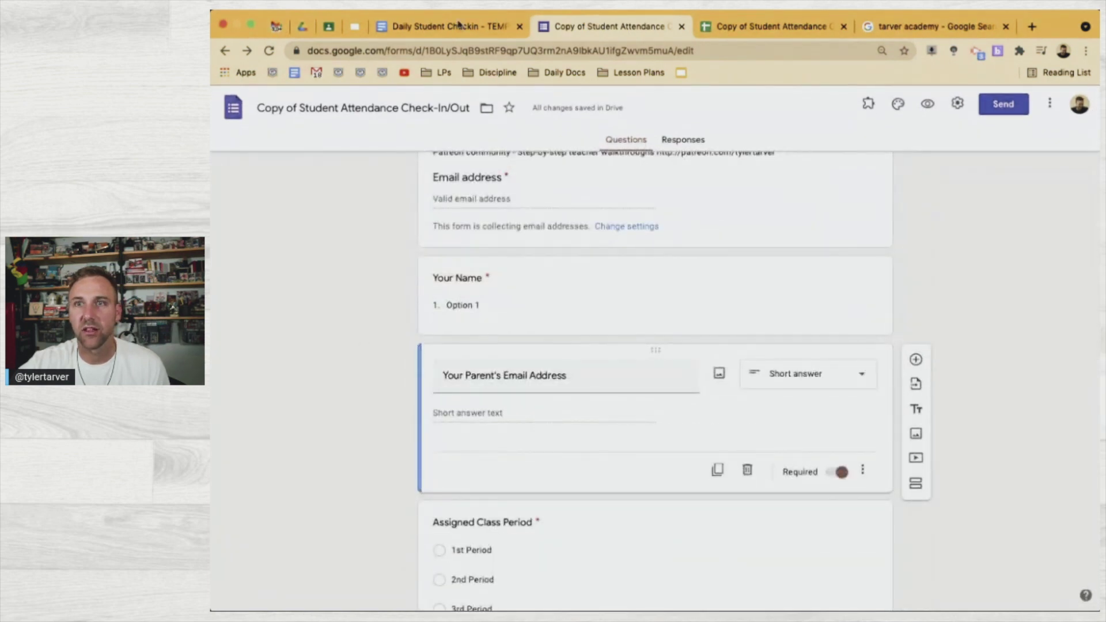
left_click(452, 28)
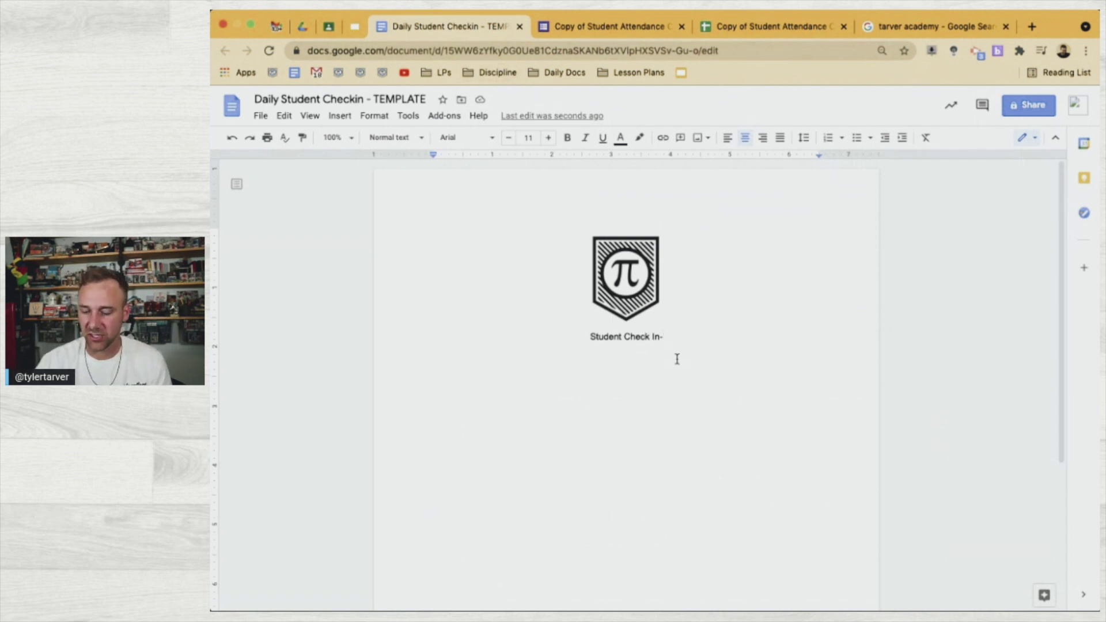
Correct the title to 'Student Check-In' and remove the trailing hyphen
key("BackSpace")
type("-")
key("End")
key("BackSpace")
key("BackSpace")
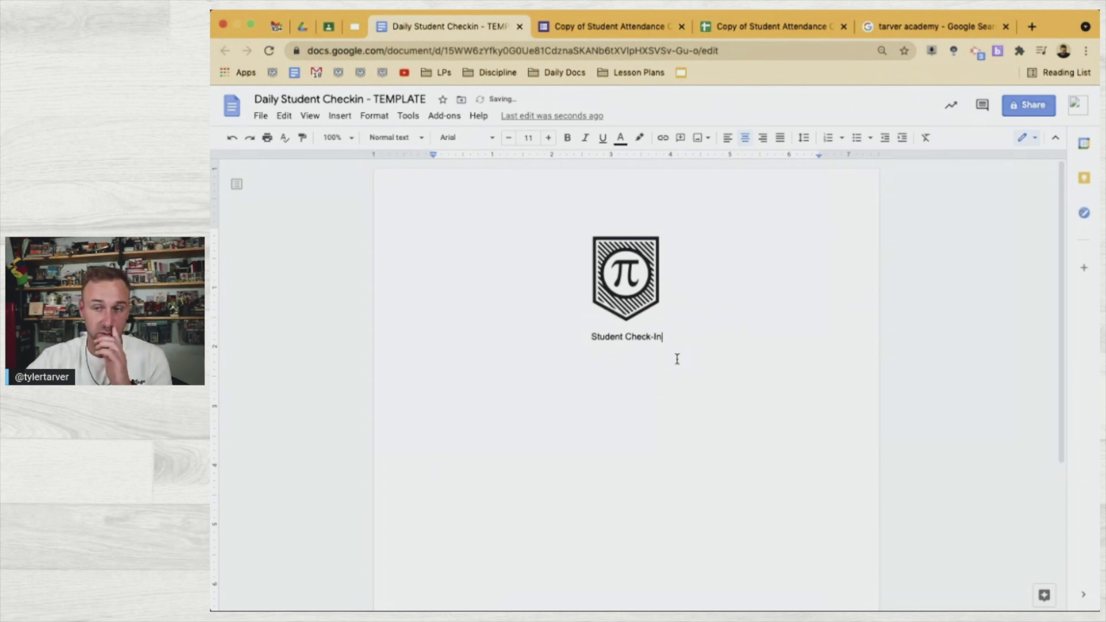
Insert an empty line above the title and type '<<' on it
left_click(591, 340)
key("Return")
key("Up")
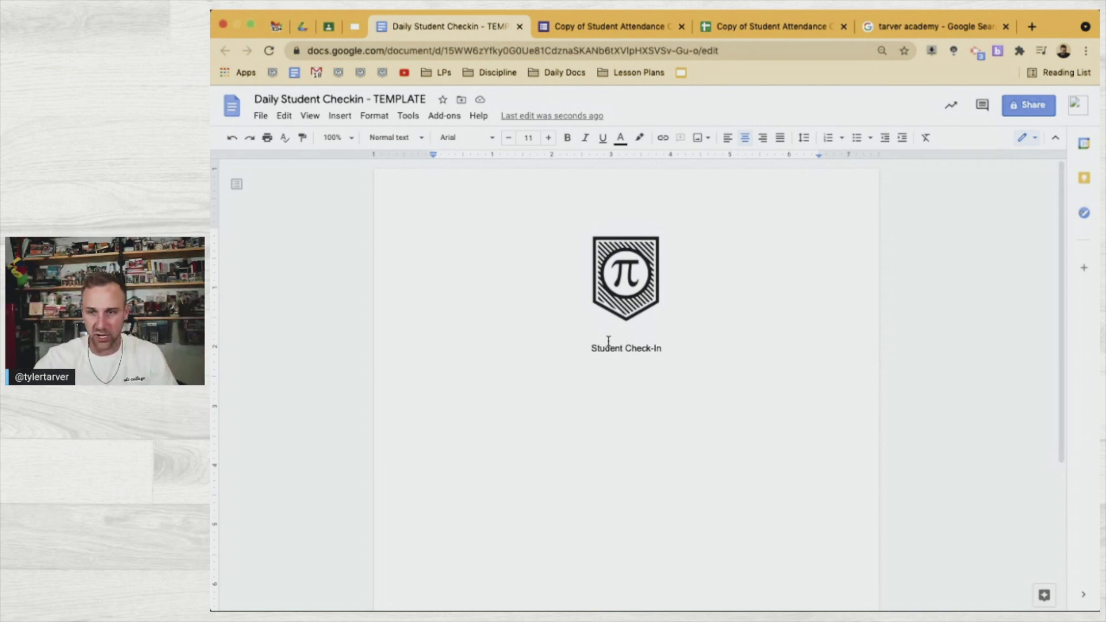
scroll(608, 341, "up", 5)
scroll(608, 341, "right", 1)
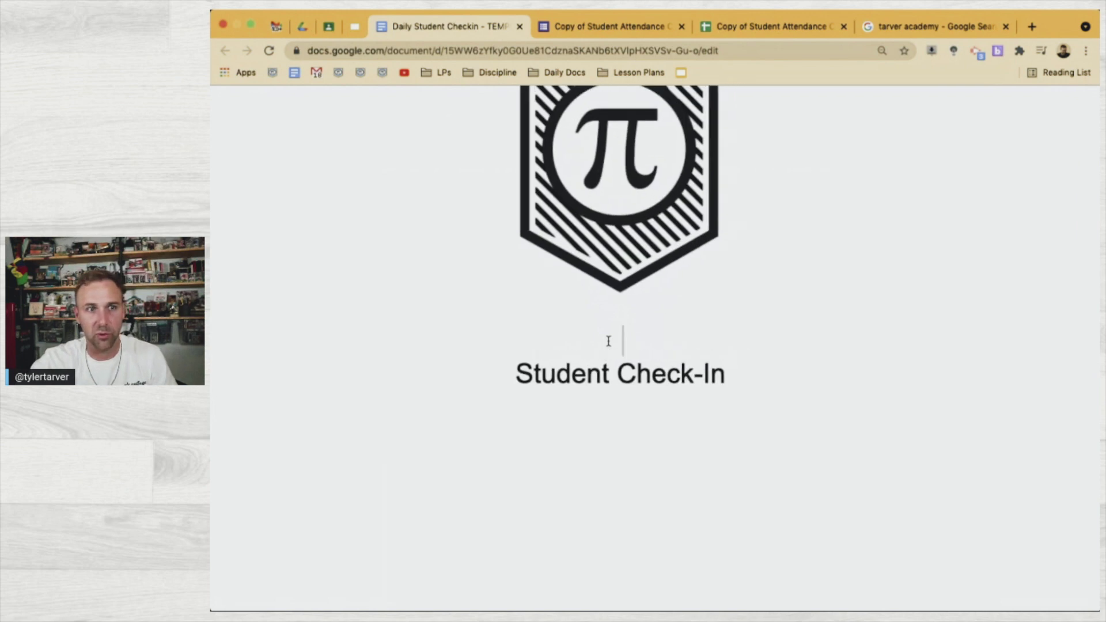
type("<<")
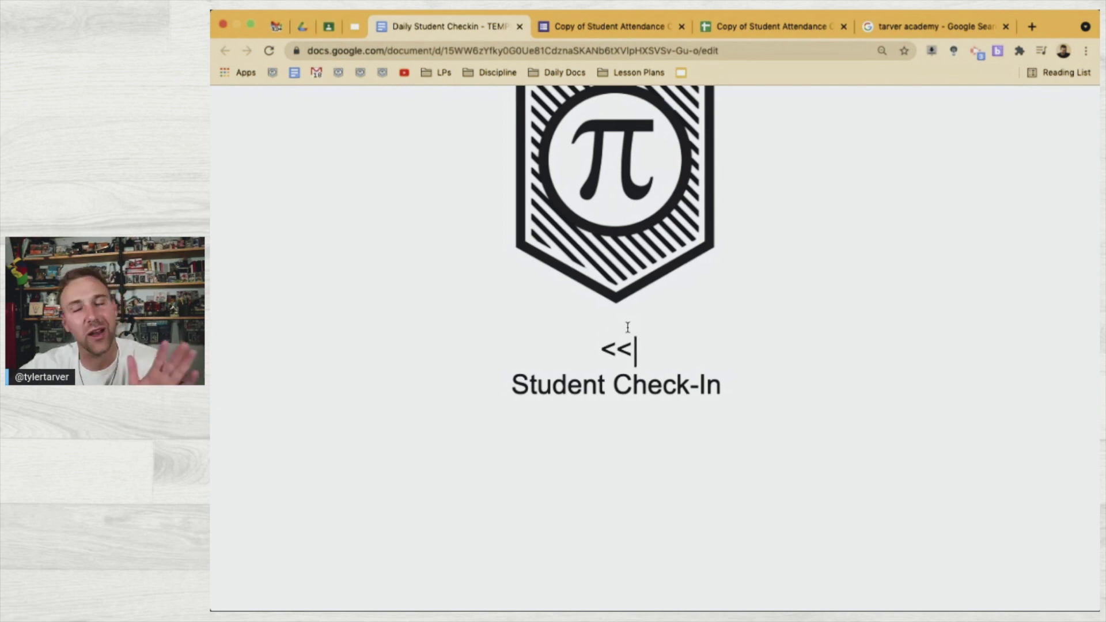
left_click(622, 29)
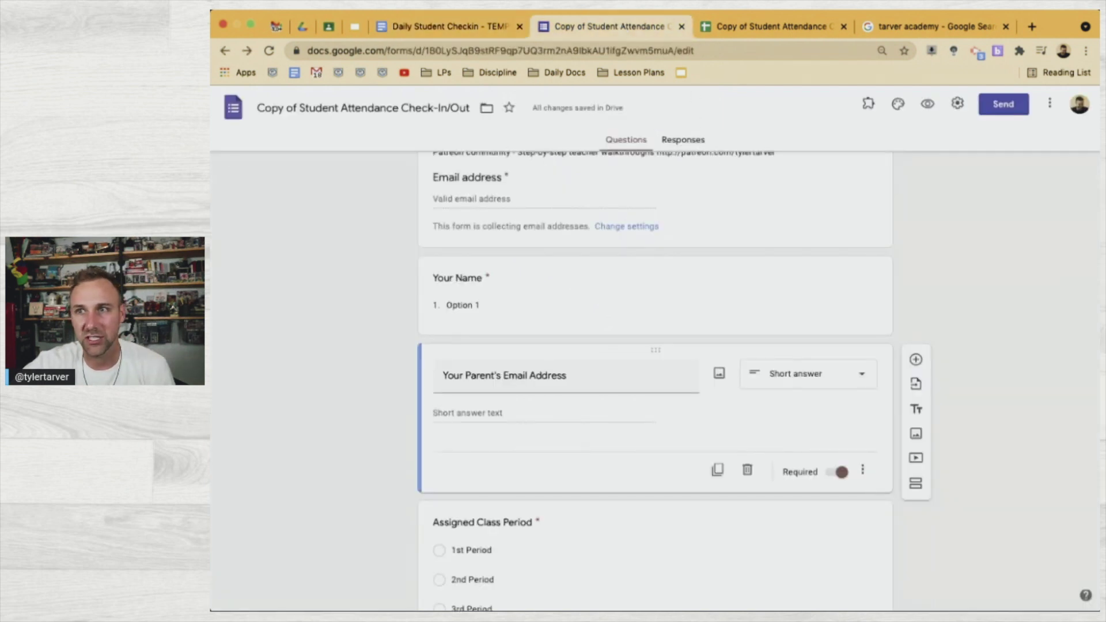
Check the exact 'Your Name' header in cell C1 of the responses sheet, then return to the template
left_click(752, 27)
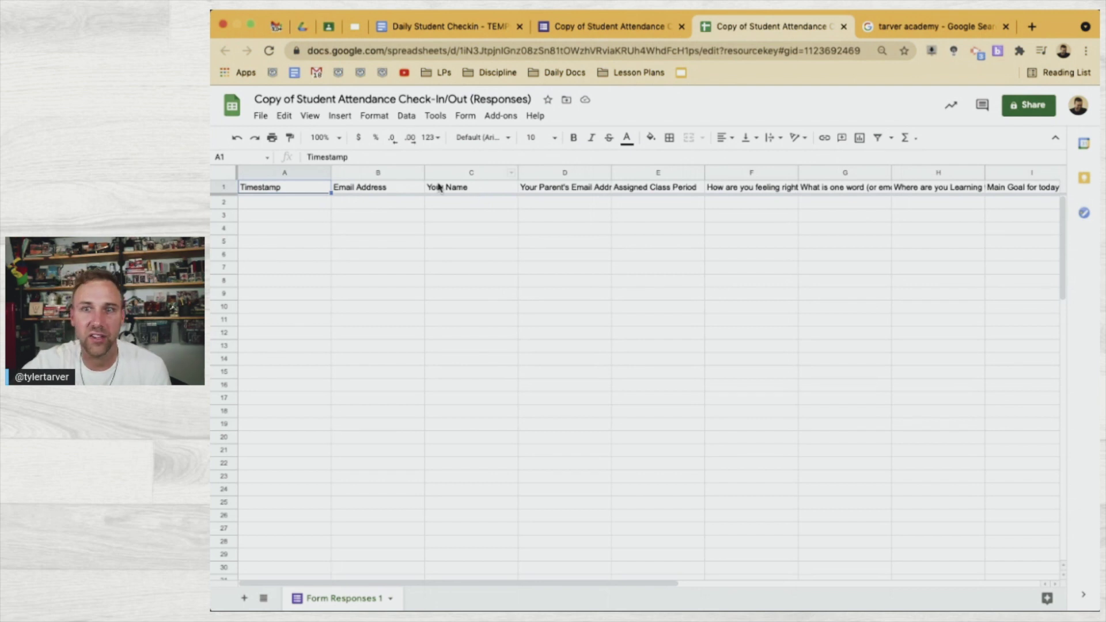
left_click(463, 188)
double_click(462, 188)
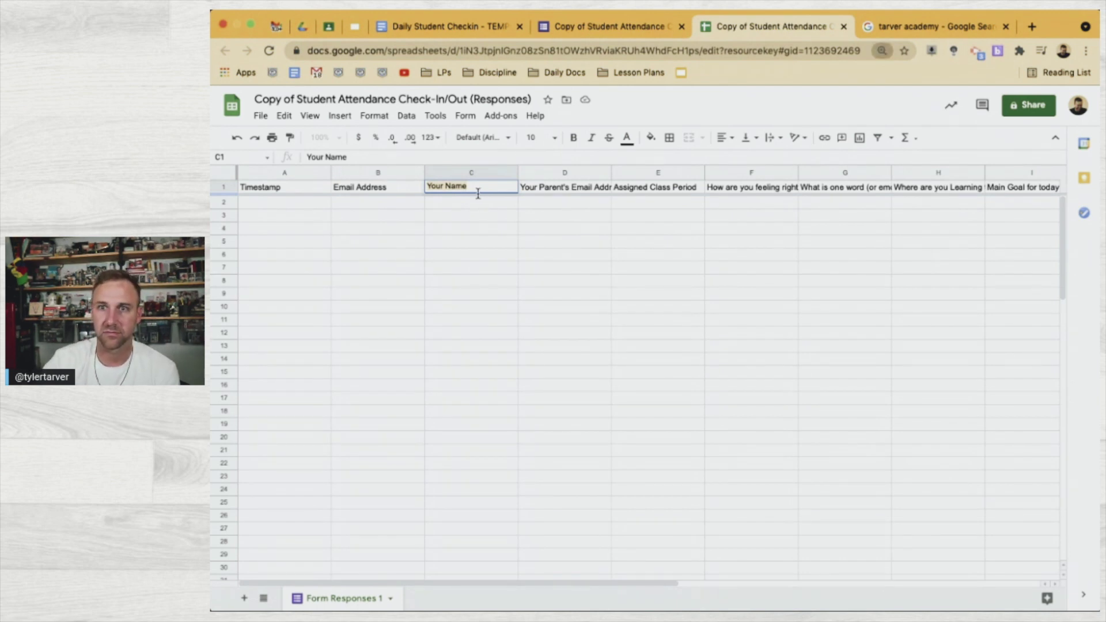
key("super+equal")
key("super+equal")
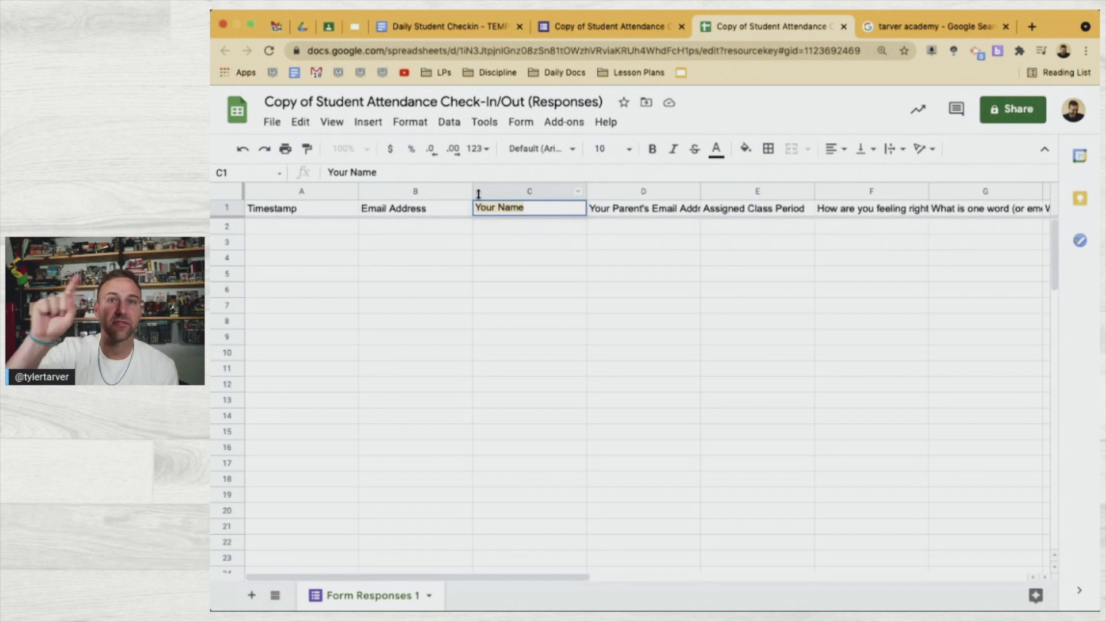
key("super+equal")
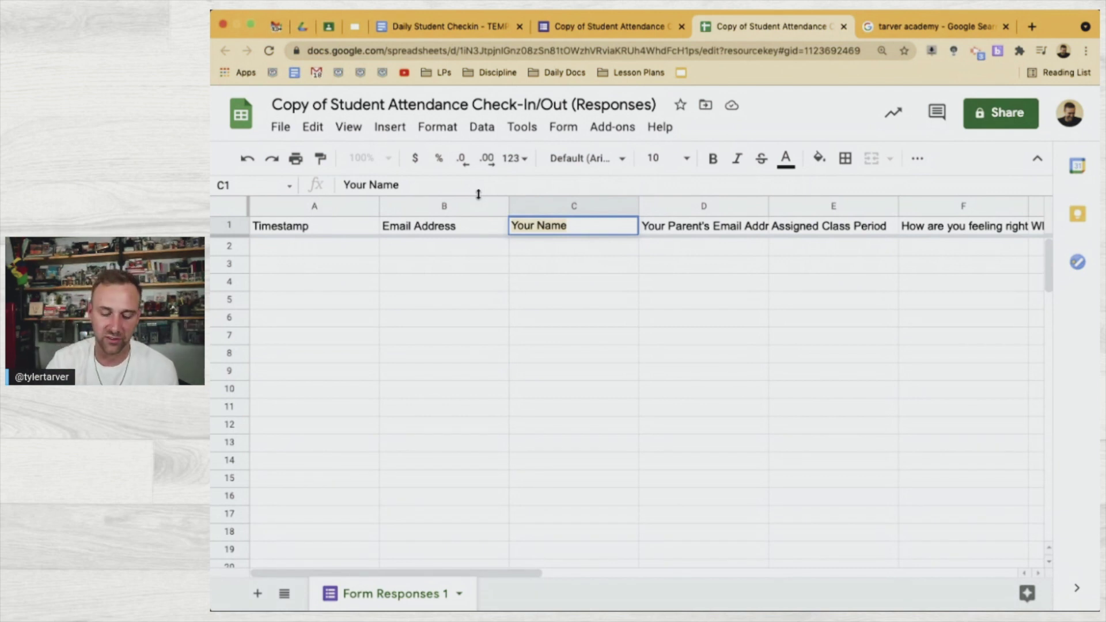
left_click(563, 264)
left_click(569, 228)
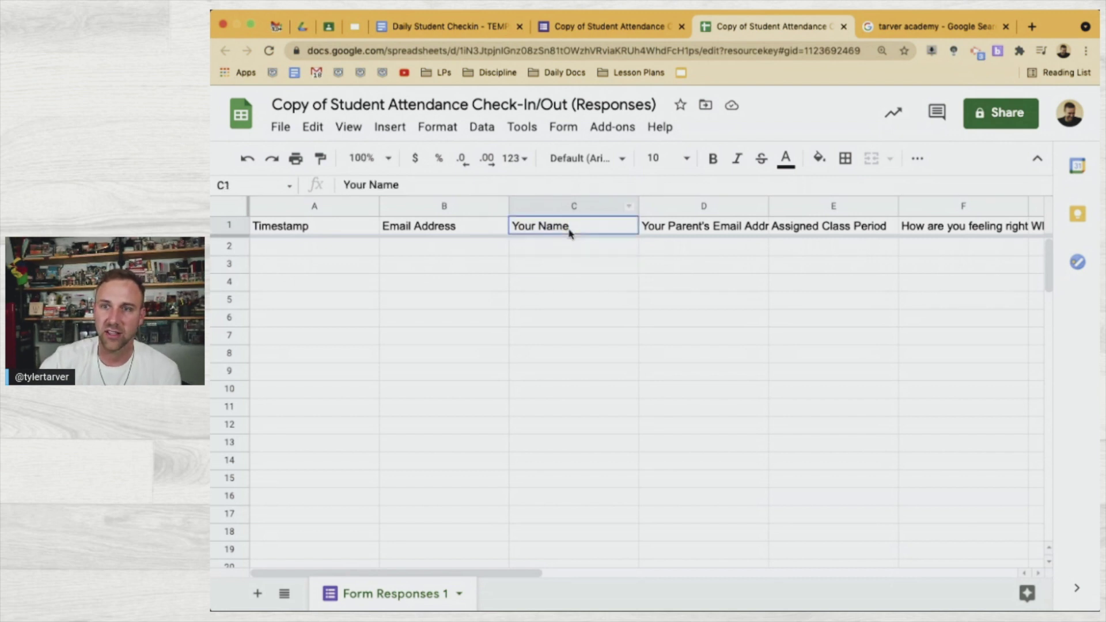
double_click(568, 229)
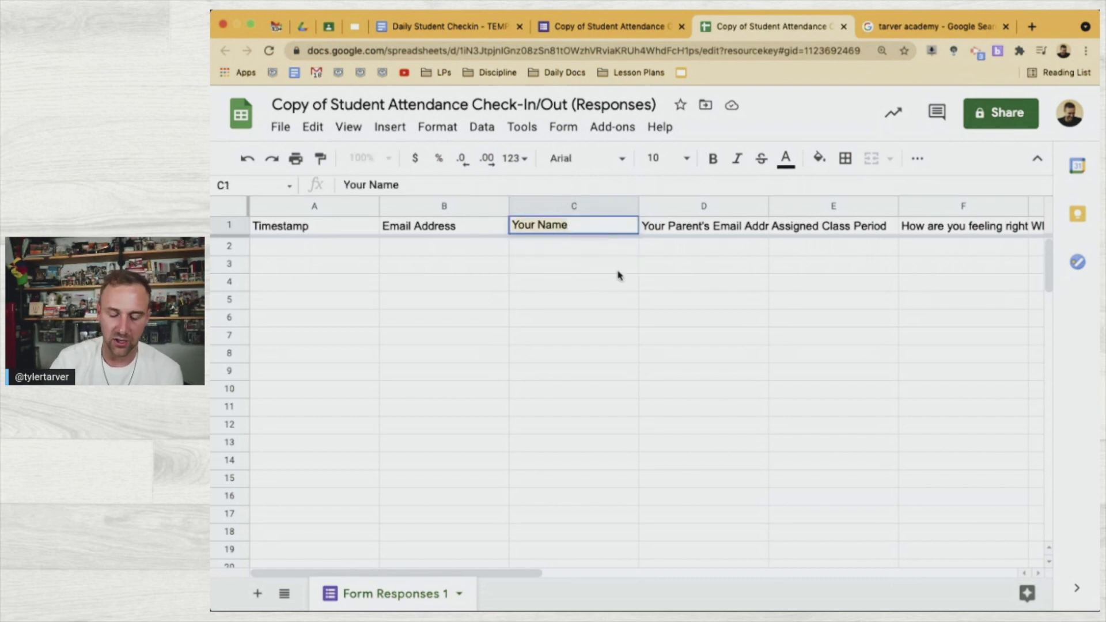
left_click(608, 26)
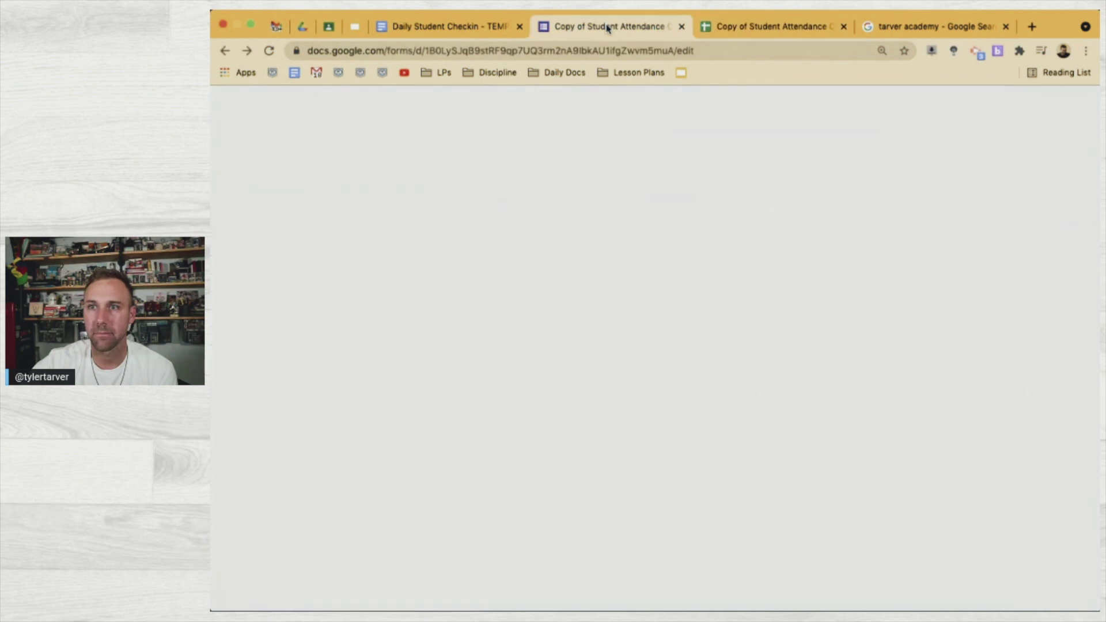
left_click(448, 27)
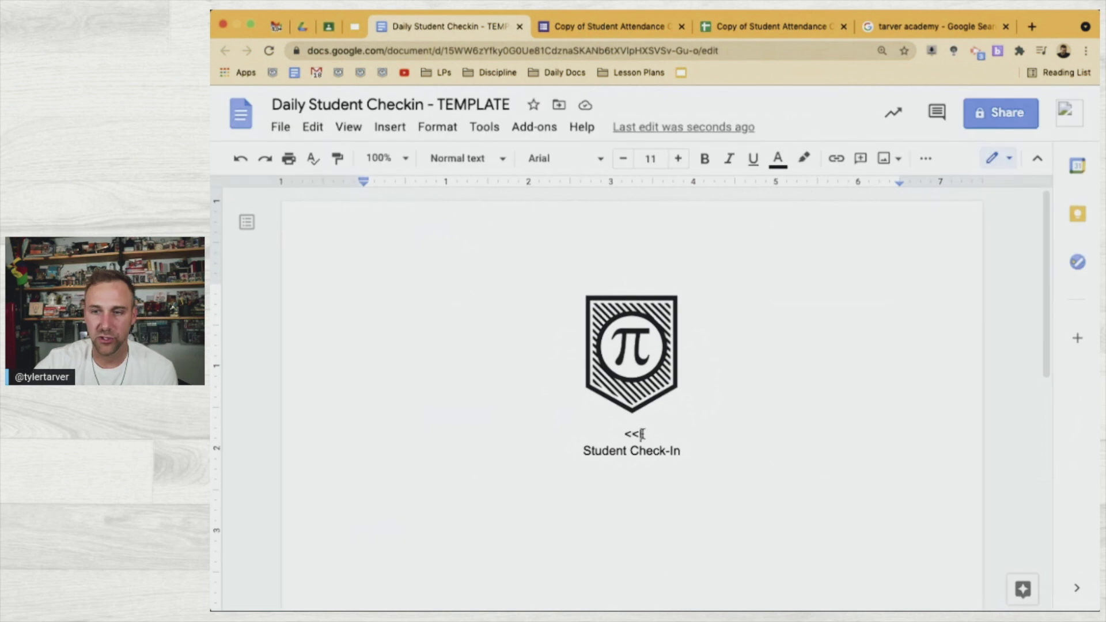
Finish the tag as '<<Your Name>>' above the Student Check-In title
left_click(641, 434)
type("Your Name")
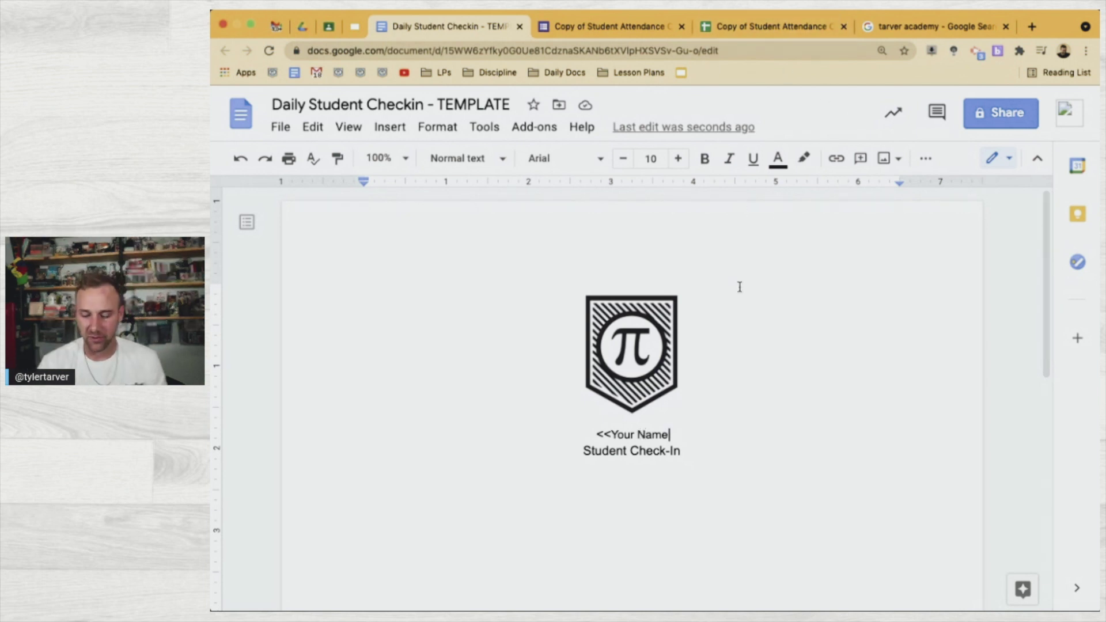
type(">>")
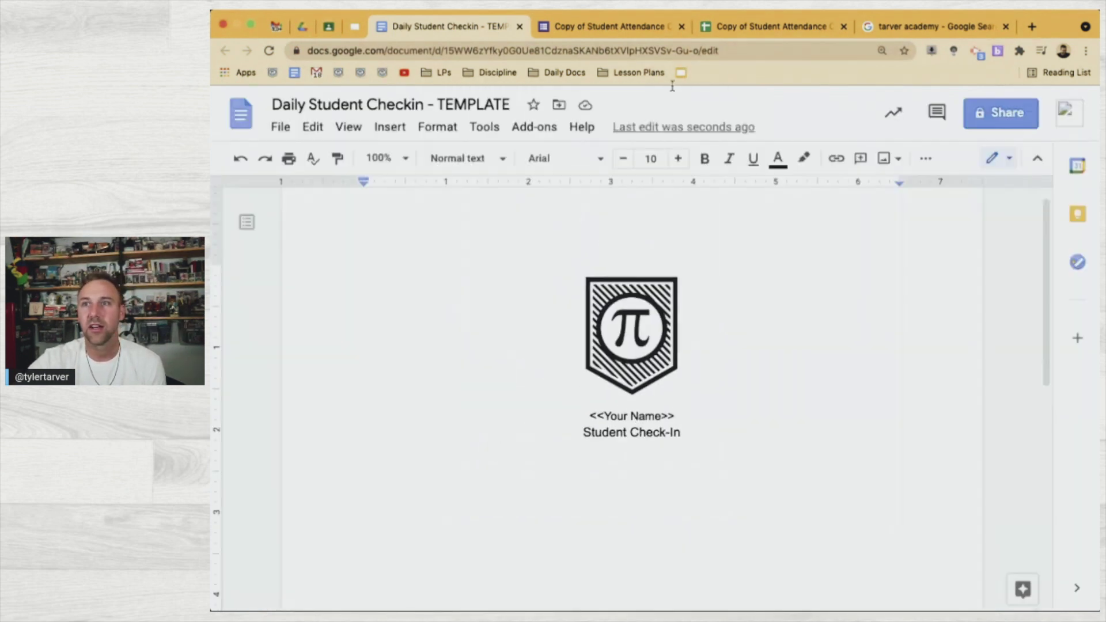
left_click(754, 35)
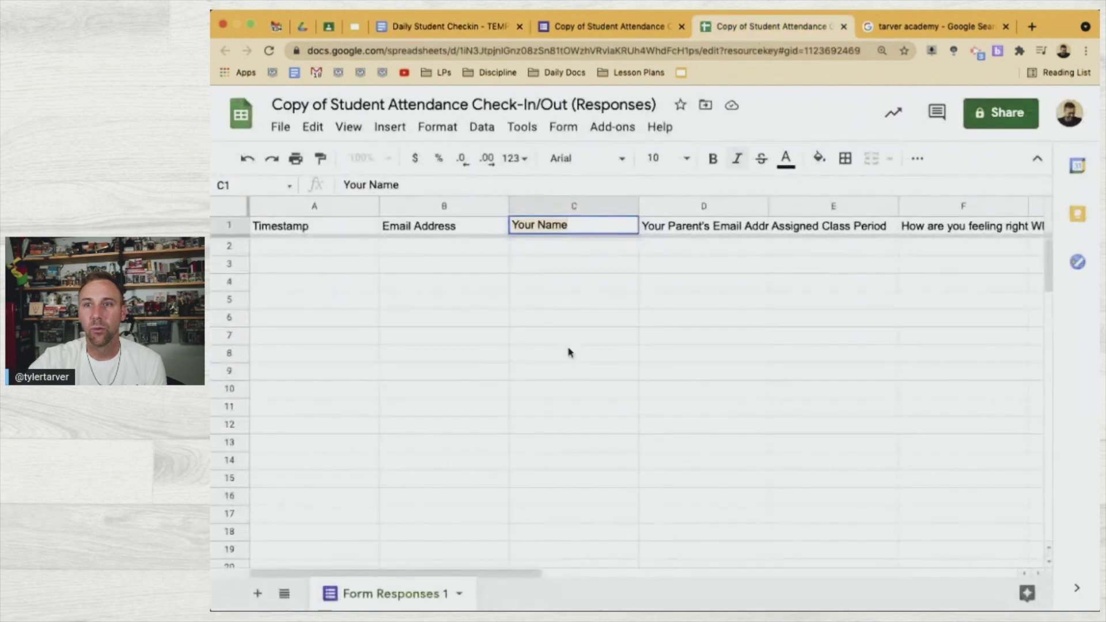
Start a new line below 'Student Check-In' and type '<<' on it
left_click(585, 266)
left_click(569, 205)
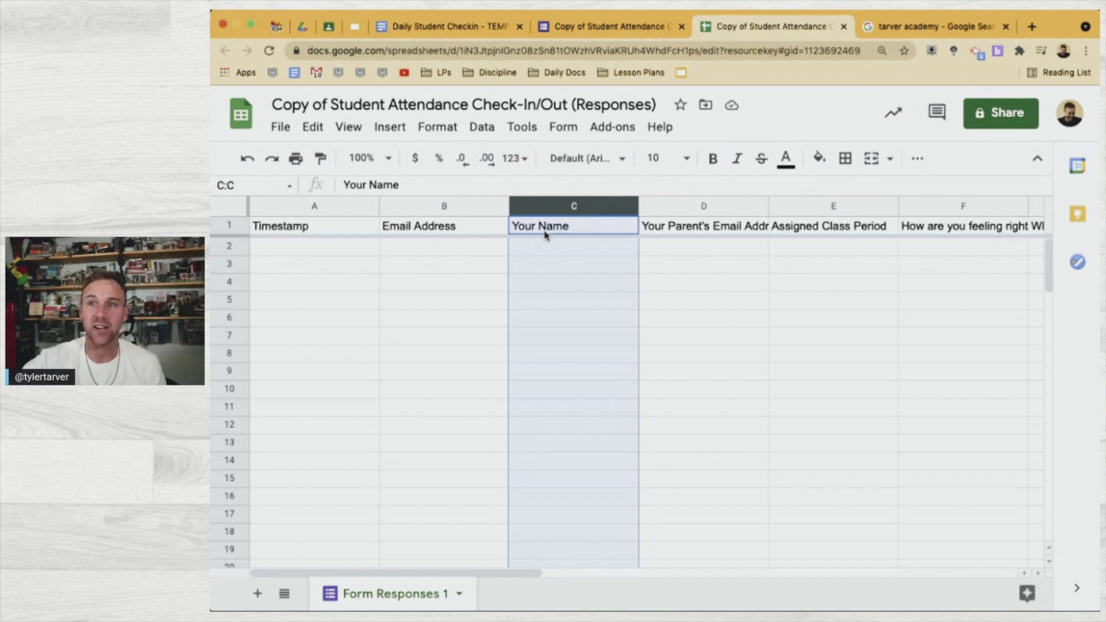
left_click(604, 26)
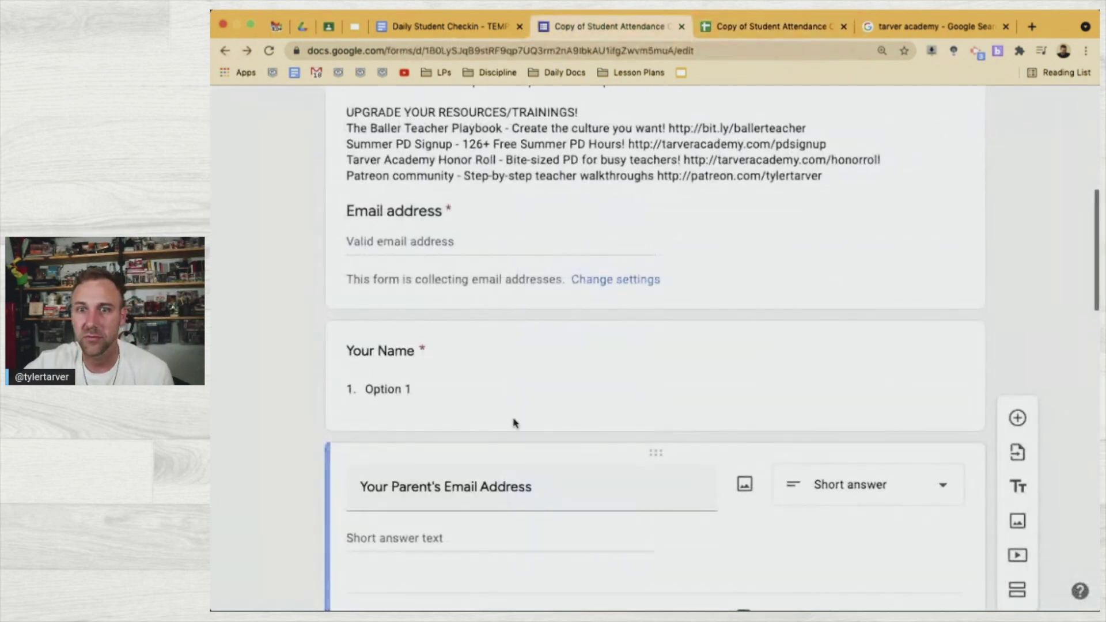
left_click(454, 26)
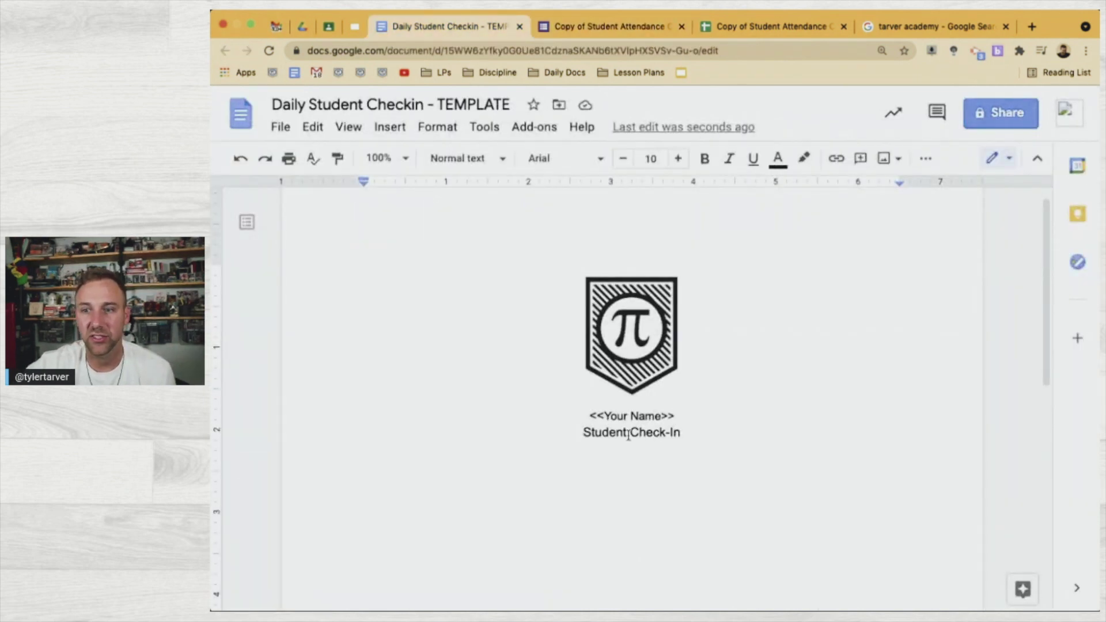
left_click(703, 432)
key("Return")
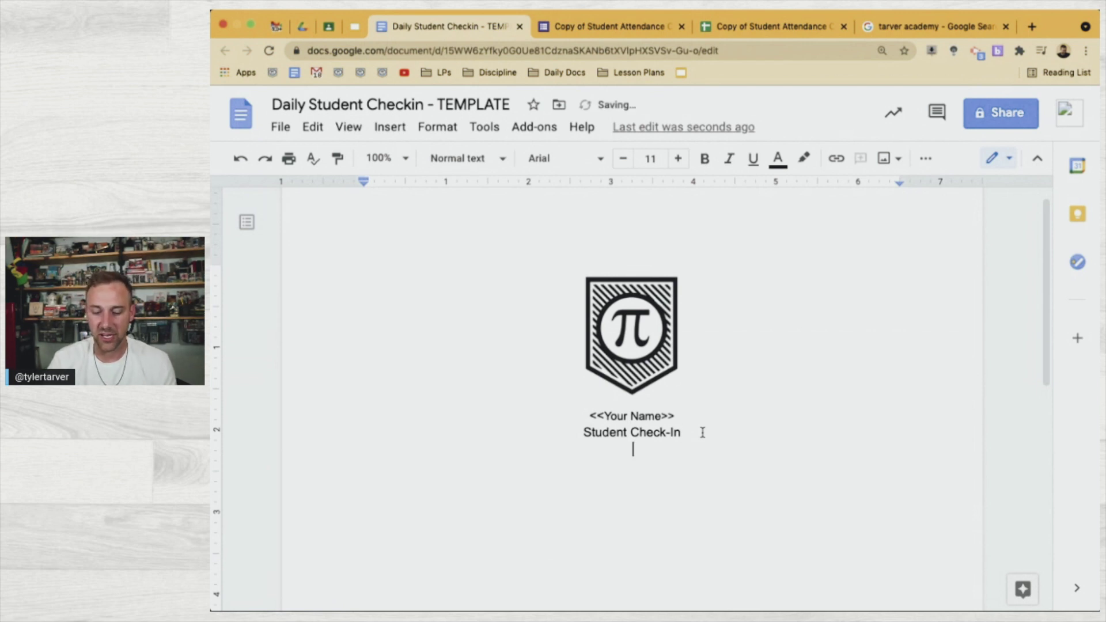
type("<<")
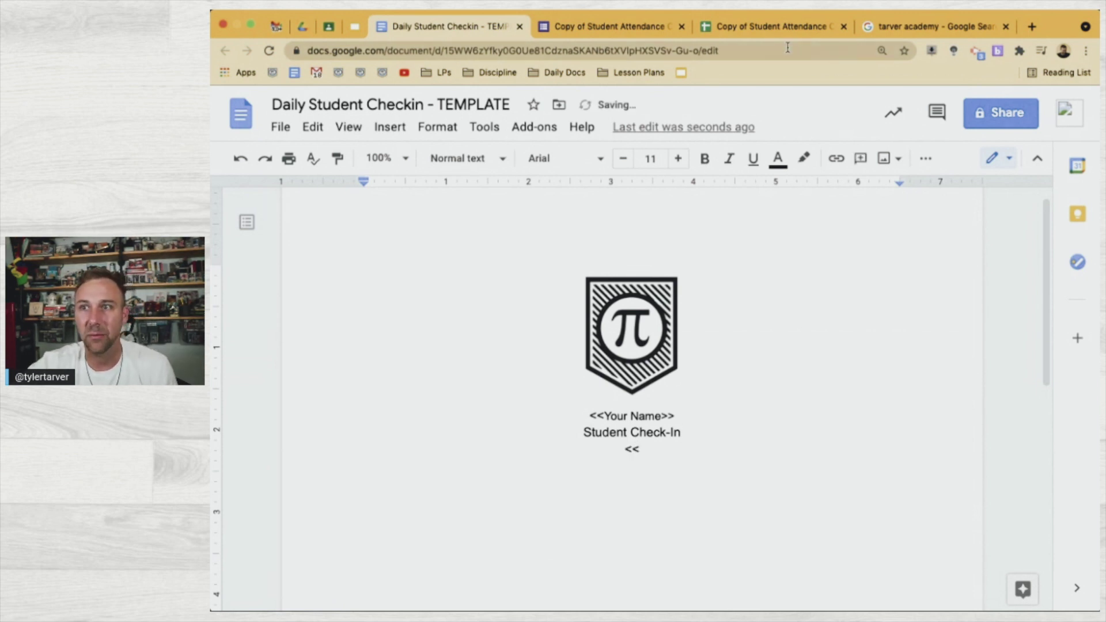
Paste the 'Timestamp' header from cell A1 to complete the '<<Timestamp>>' tag
left_click(788, 29)
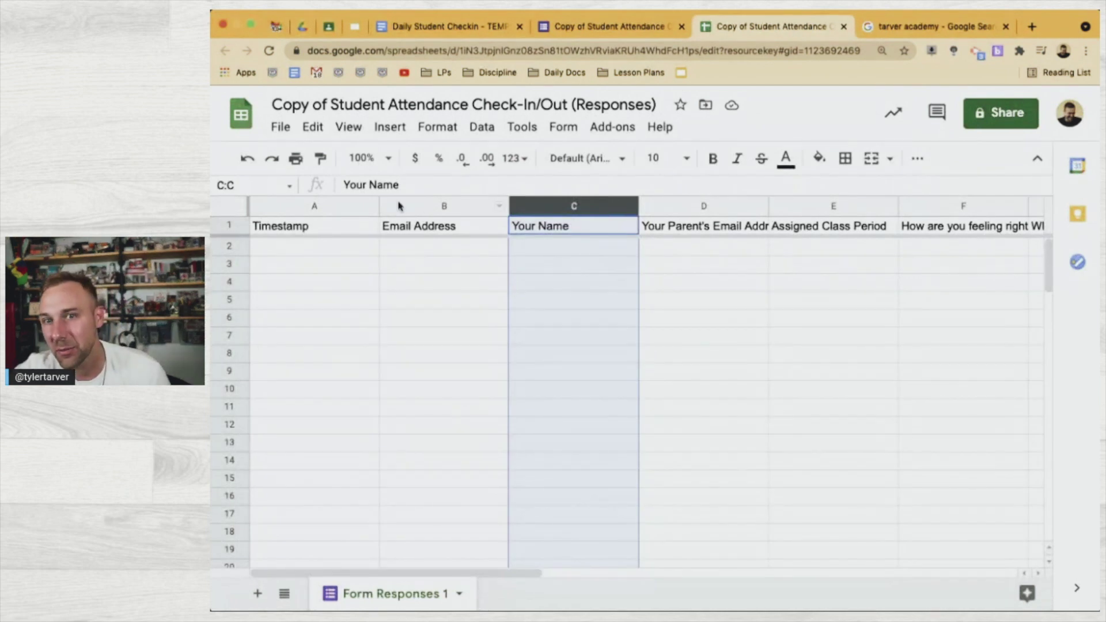
left_click(358, 224)
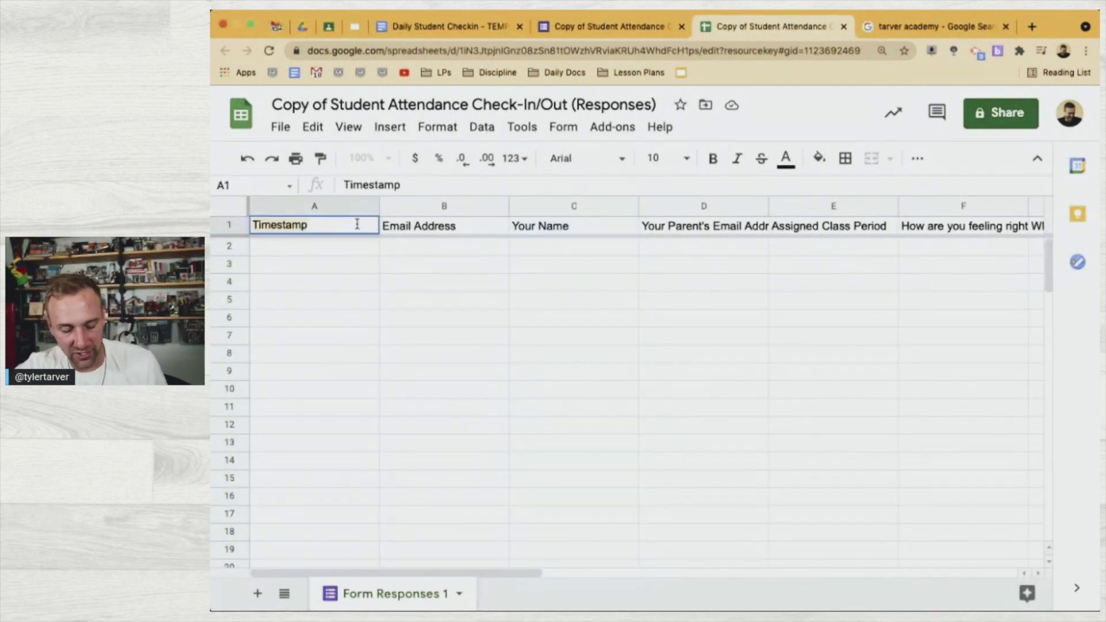
left_click(439, 27)
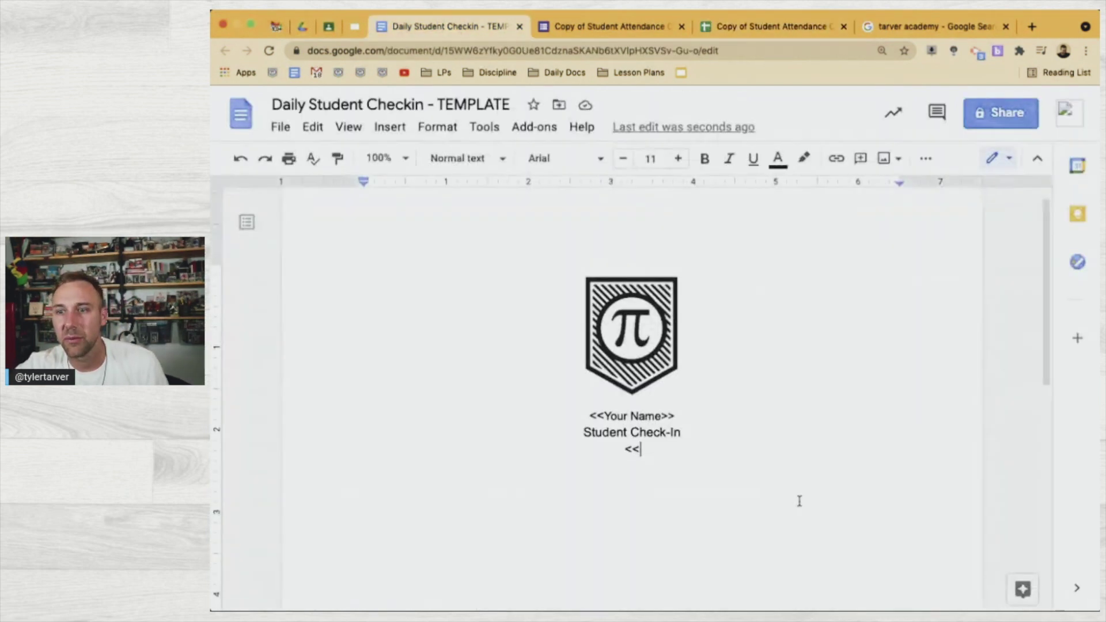
type("Timestamp")
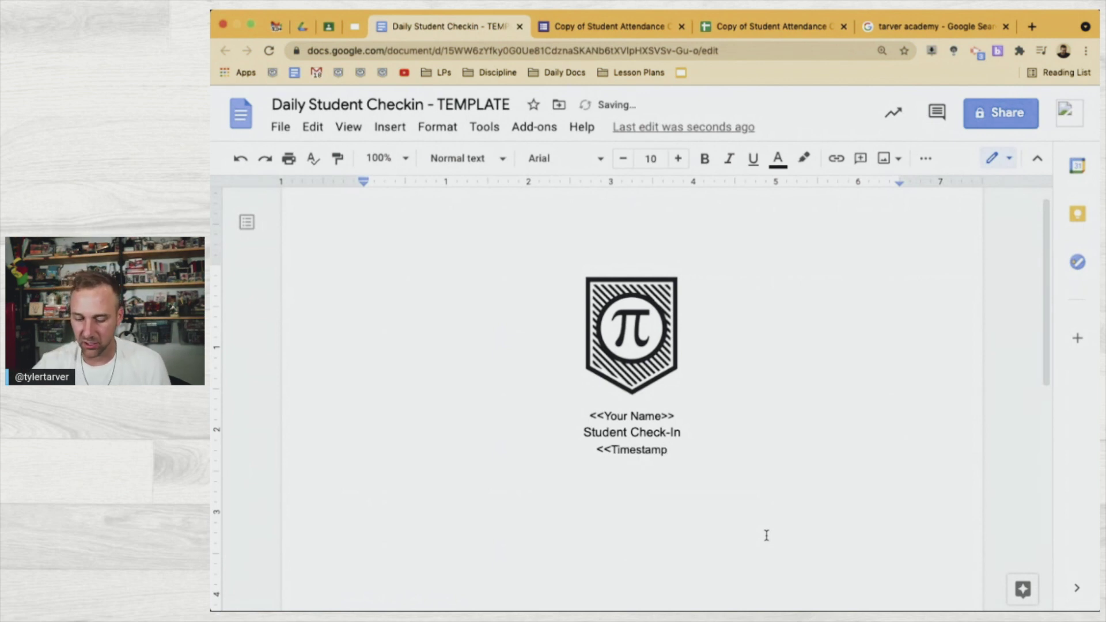
type(">>")
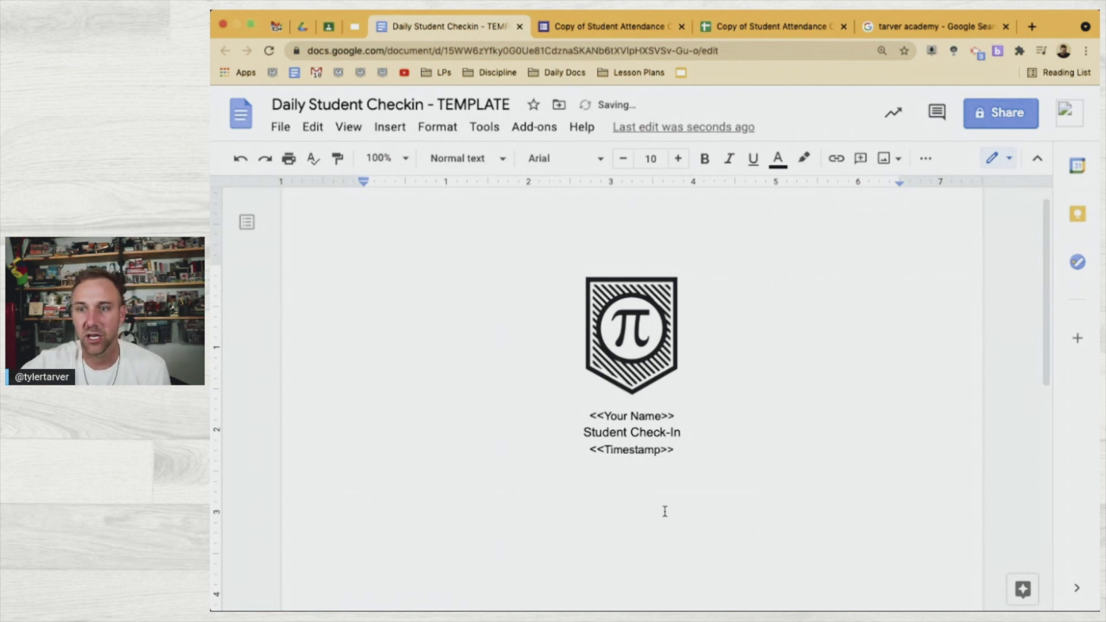
key("Return")
key("Return")
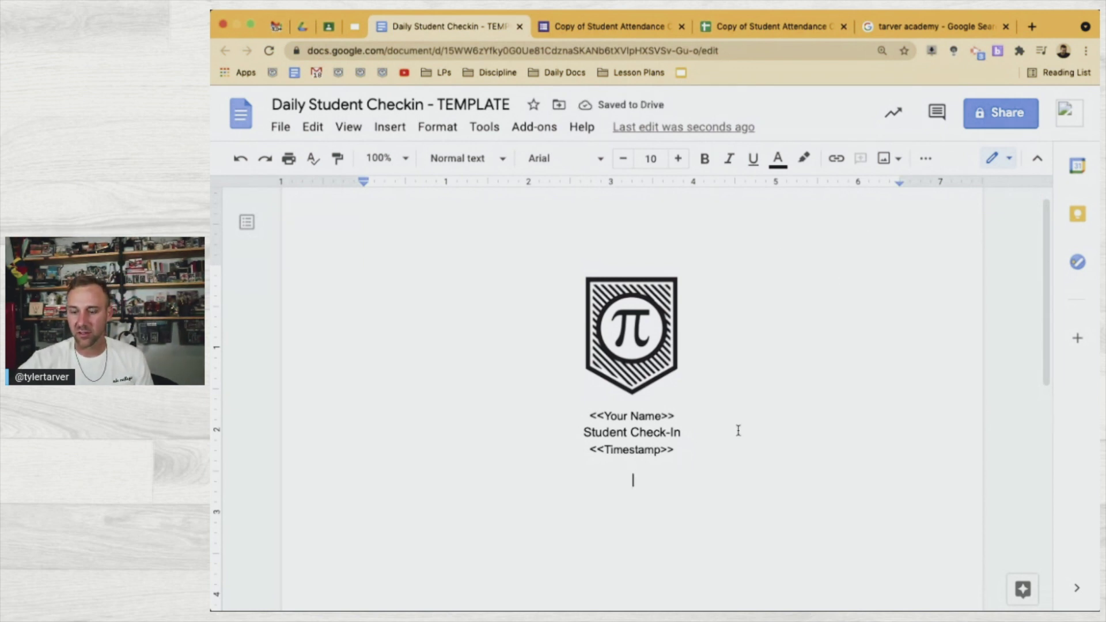
key("super+minus")
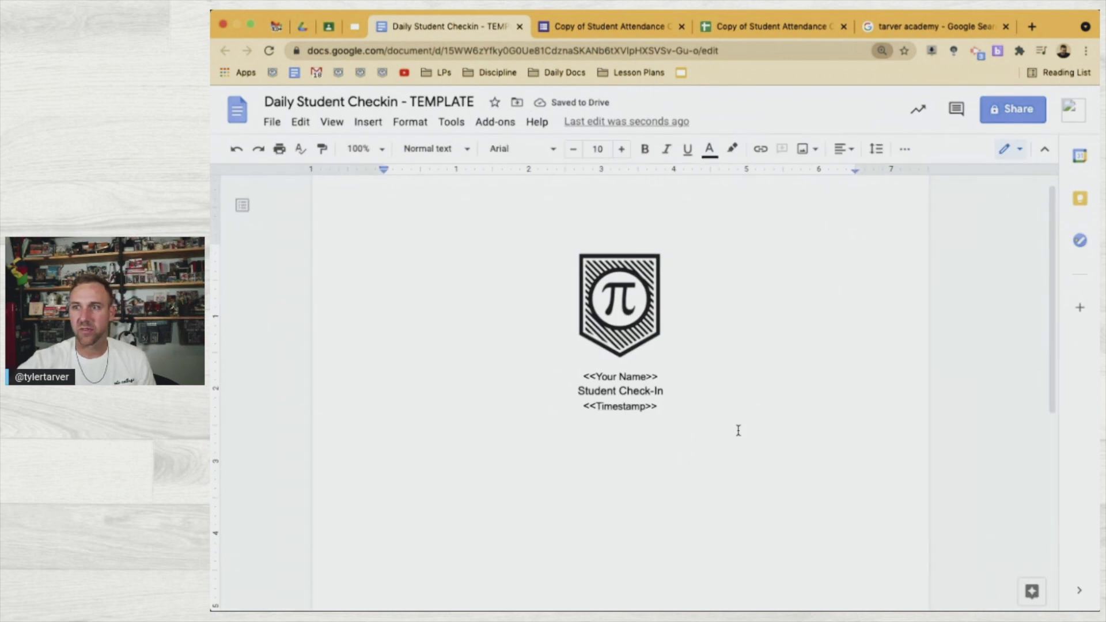
Left-align the new line and add 'Name - <<Your Name>>' by copying the existing tag
left_click(843, 149)
left_click(785, 180)
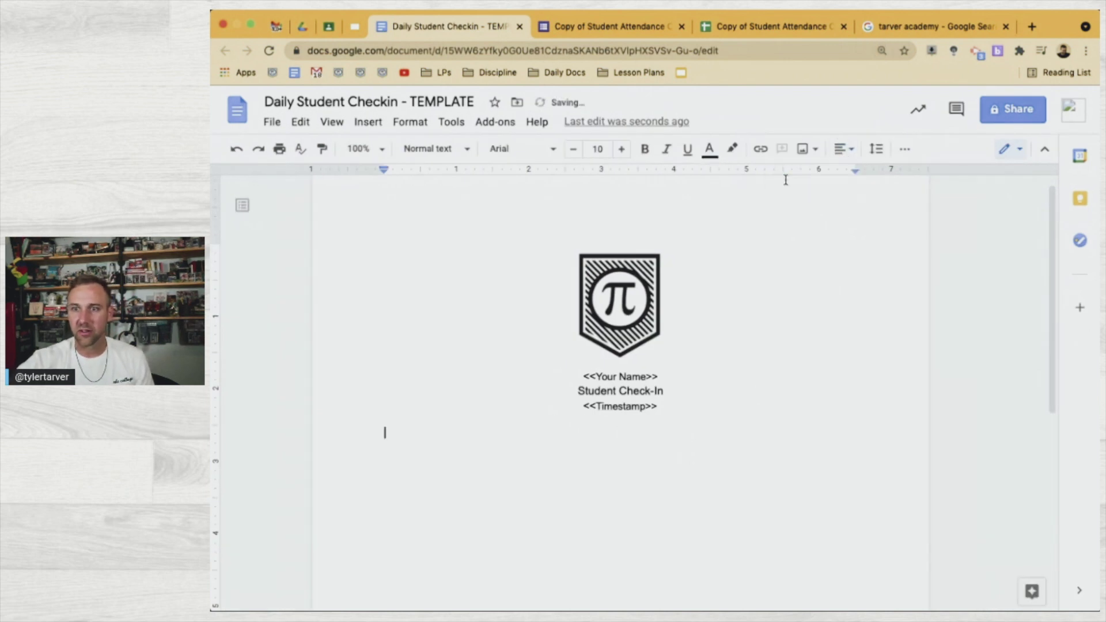
type("Naem")
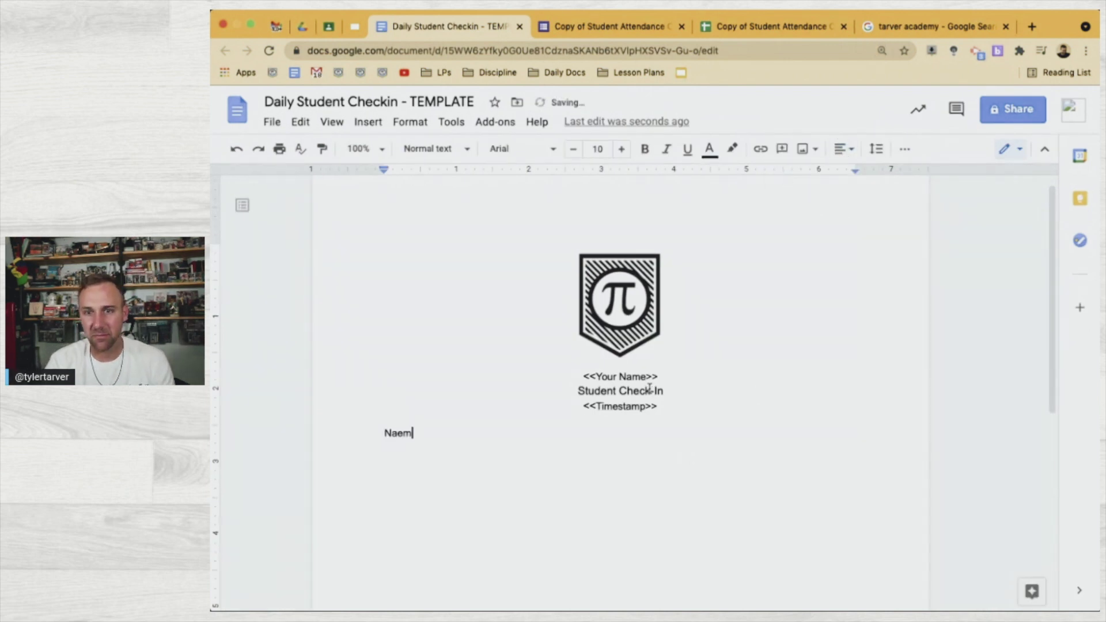
key("BackSpace")
key("BackSpace")
type("me -")
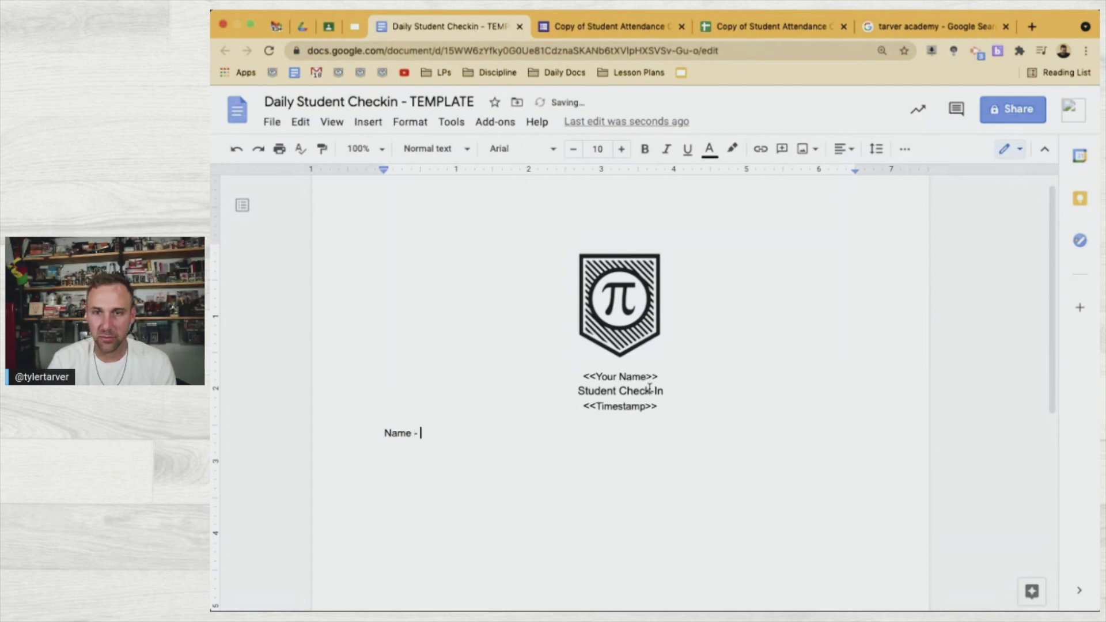
left_click(662, 378)
left_click_drag(666, 377, 580, 376)
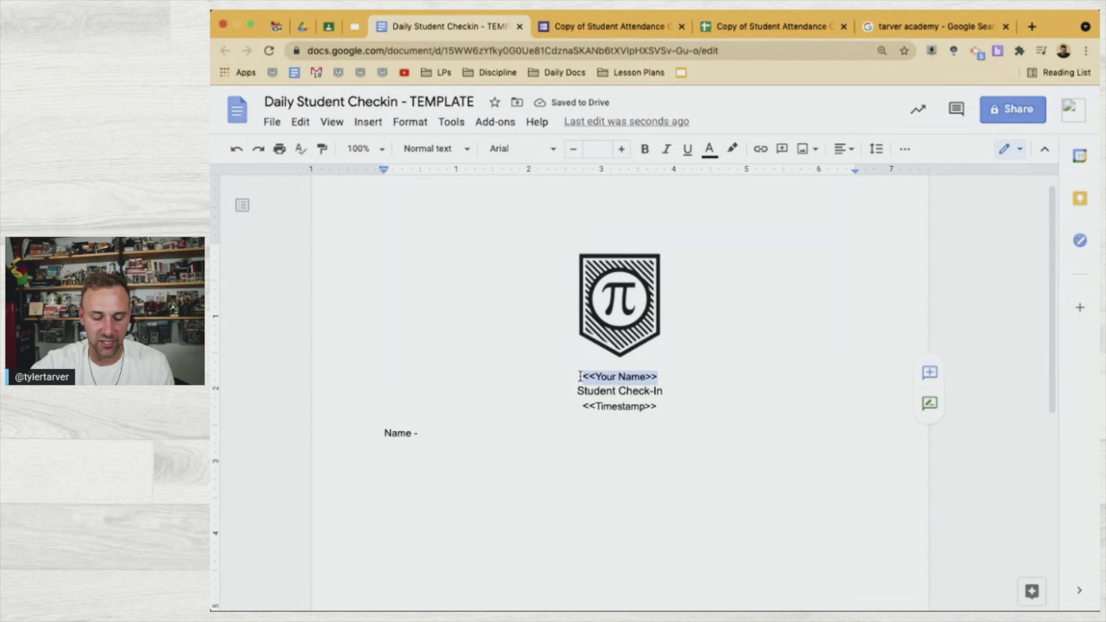
key("super+c")
left_click(461, 439)
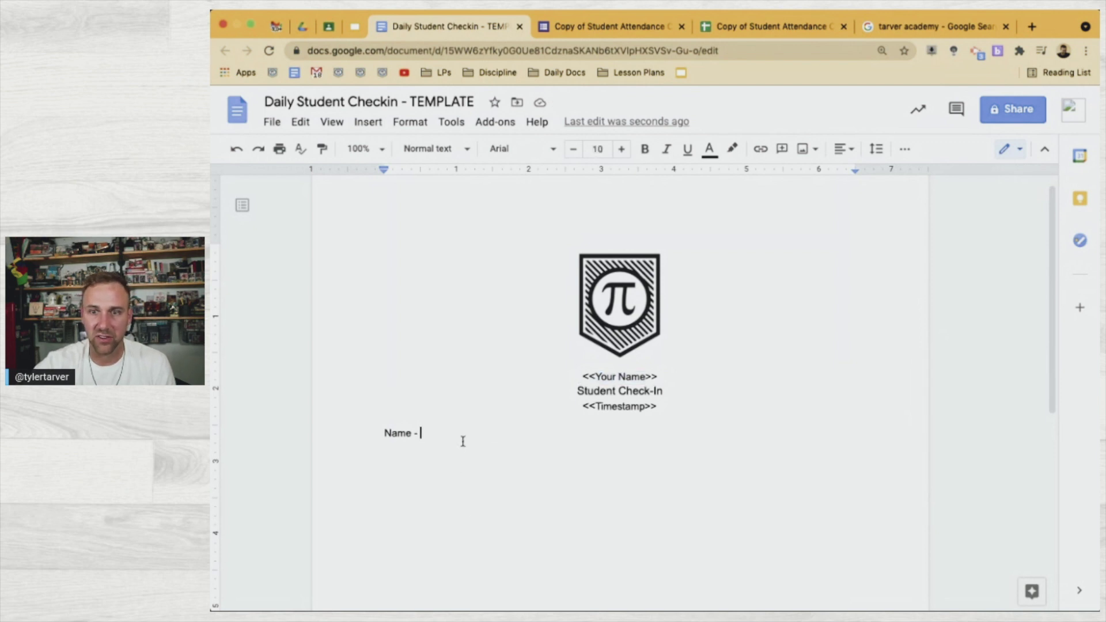
key("super+v")
Add 'Class Period - <<Assigned Class Period>>' after checking the exact header in the response sheet
key("Return")
type("Cal")
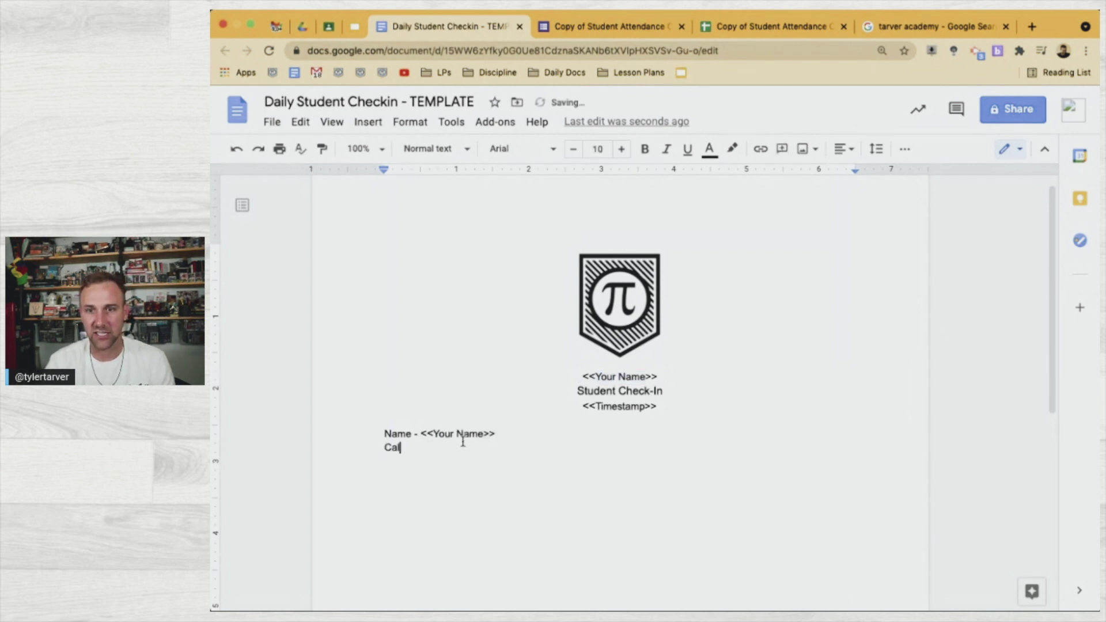
key("BackSpace")
key("BackSpace")
type("las")
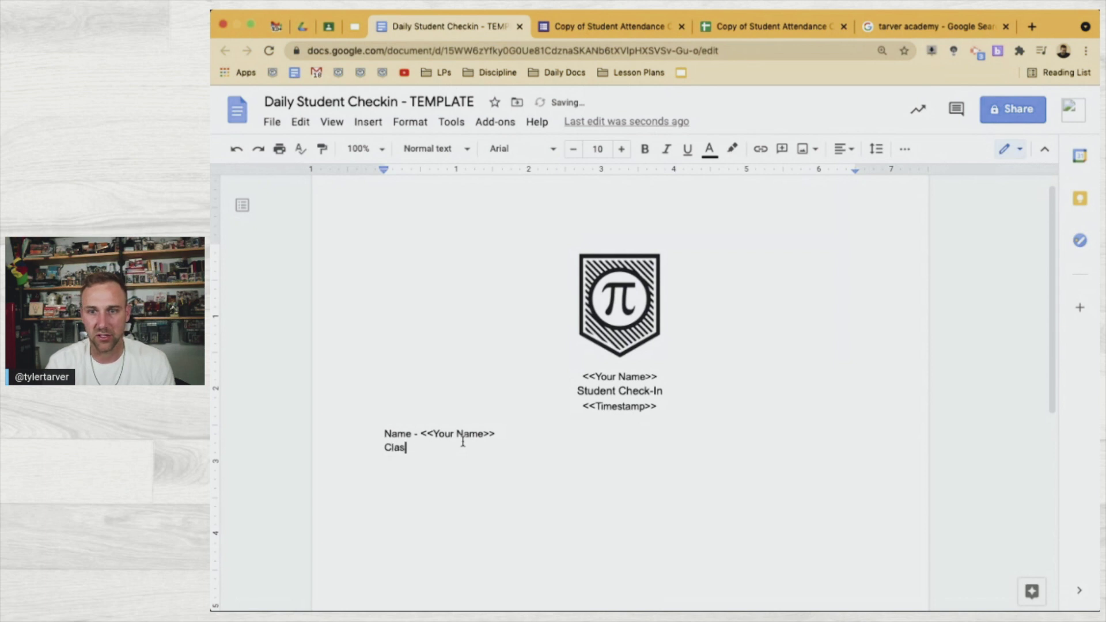
type("s Period -")
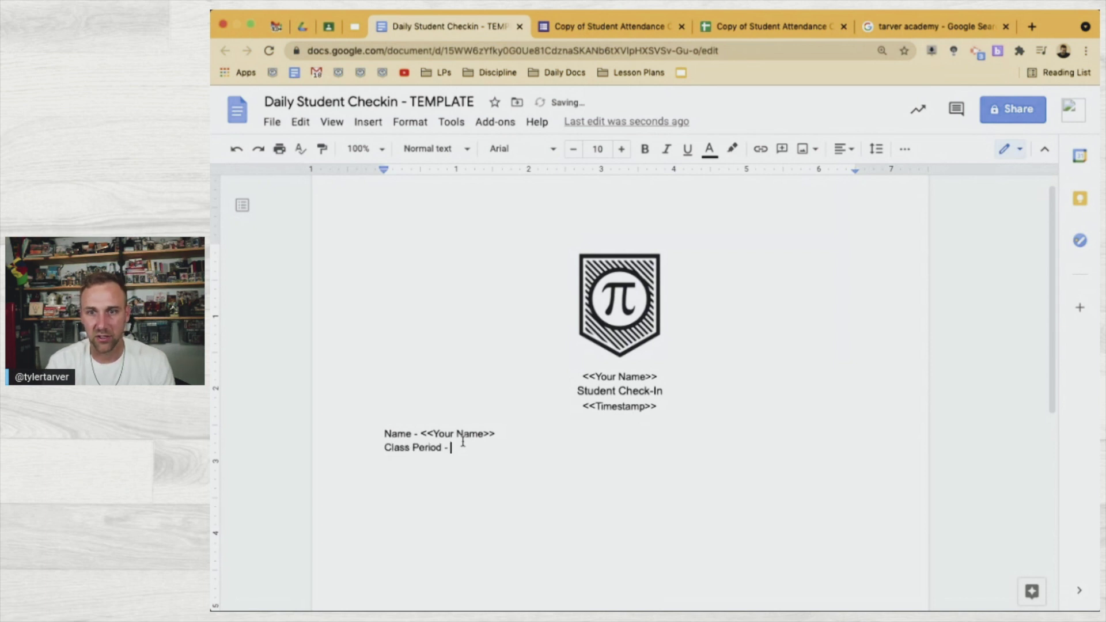
key("Return")
left_click(586, 30)
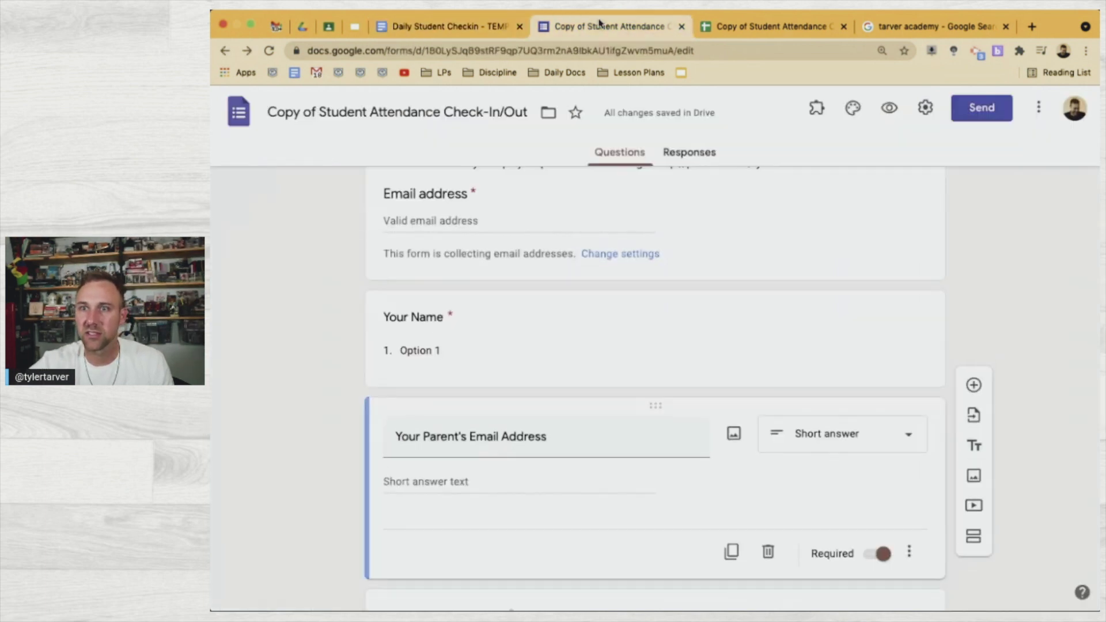
left_click(764, 25)
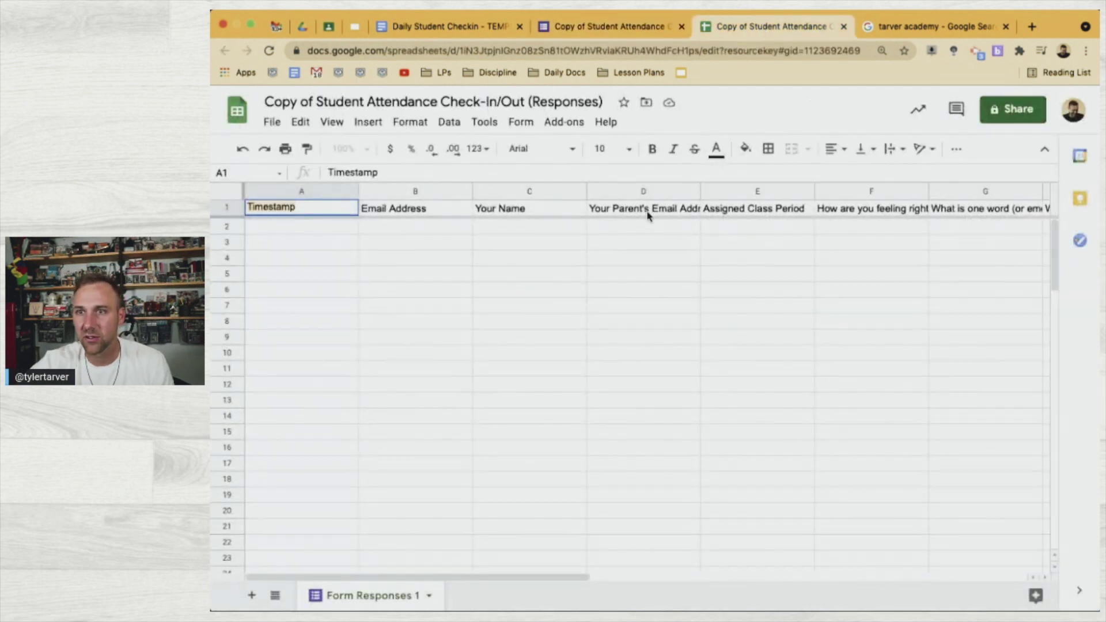
left_click(750, 210)
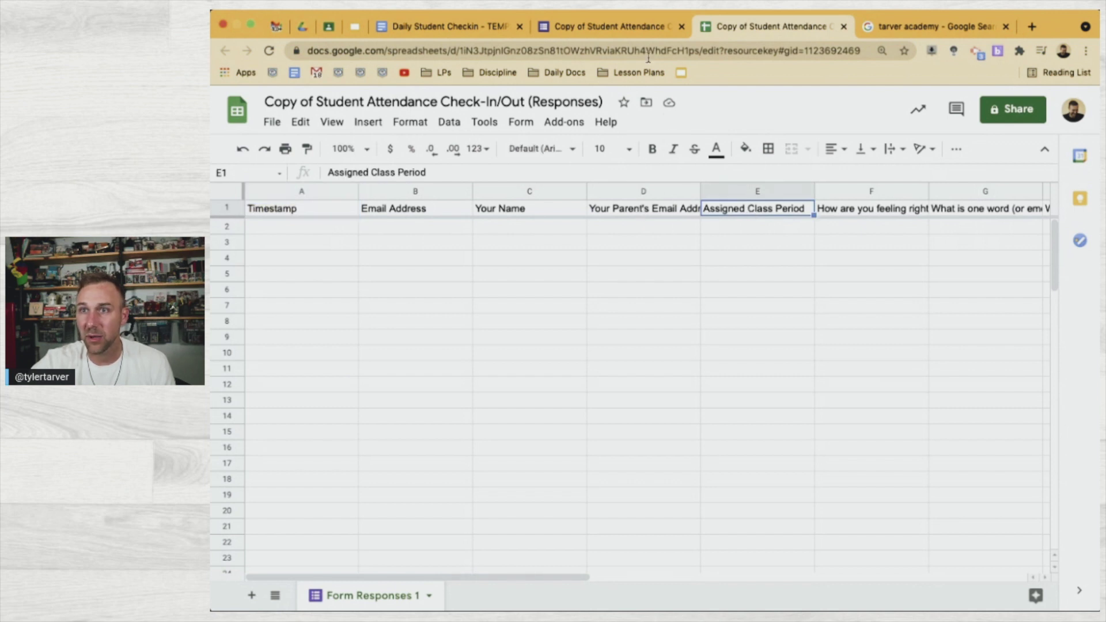
double_click(763, 208)
left_click(444, 26)
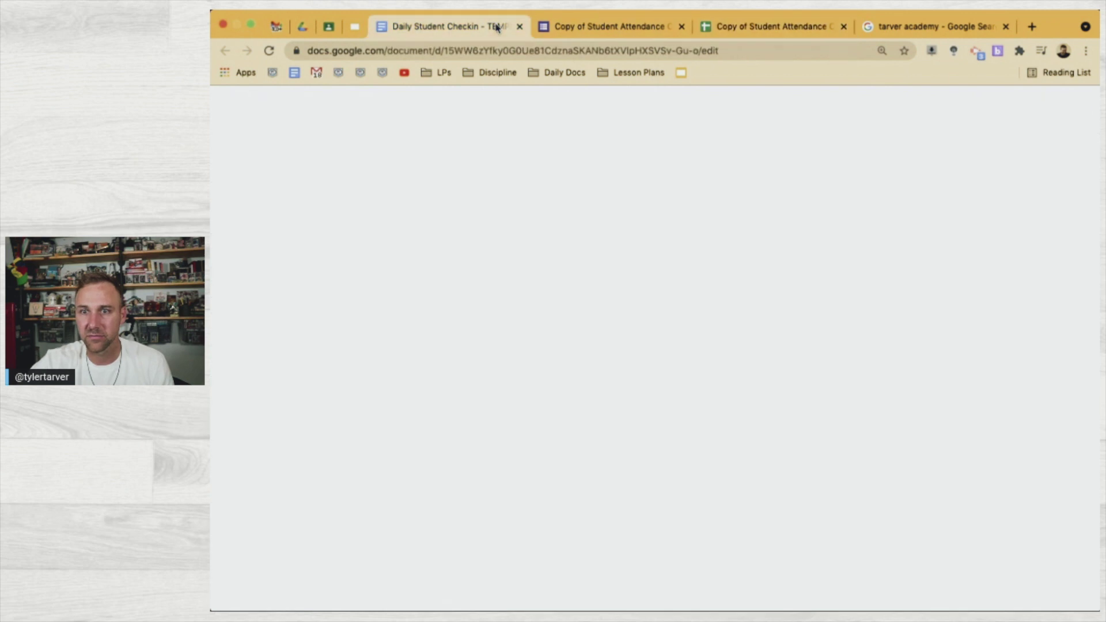
type("<<")
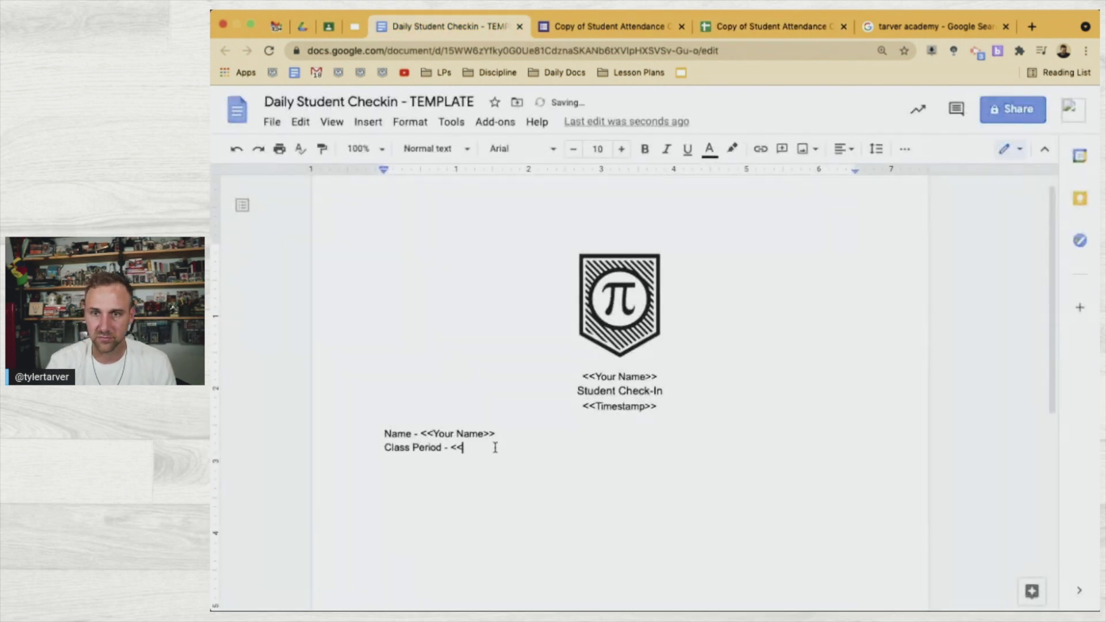
type("Assigned Class Period>>")
key("Return")
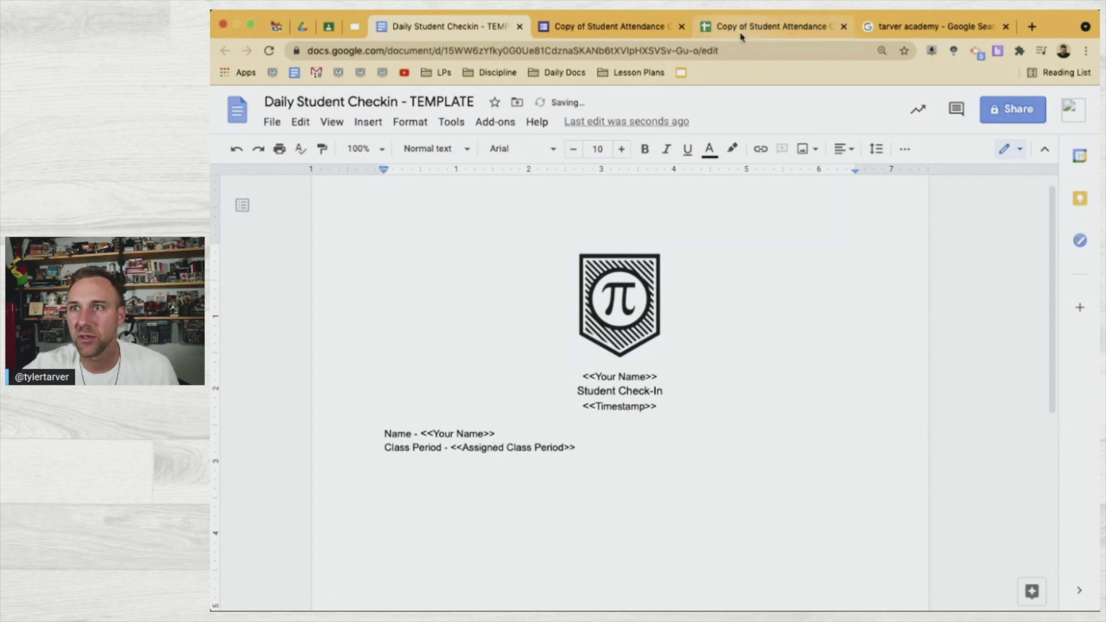
Check the 'Email Address' header in the sheet and open a new line below the Name line
left_click(741, 34)
left_click(770, 275)
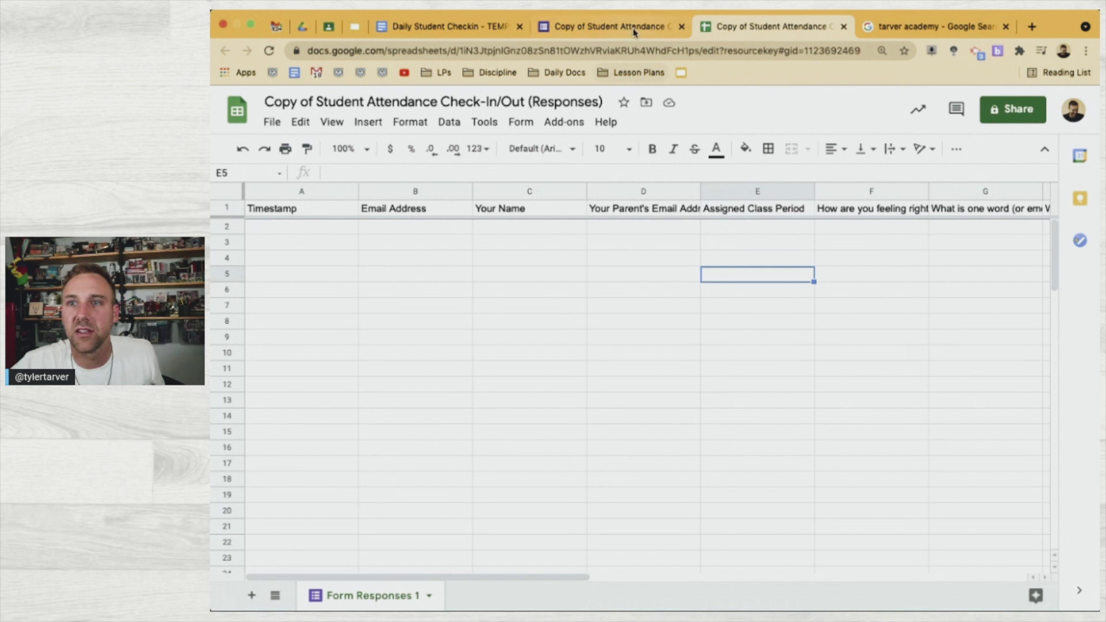
double_click(440, 209)
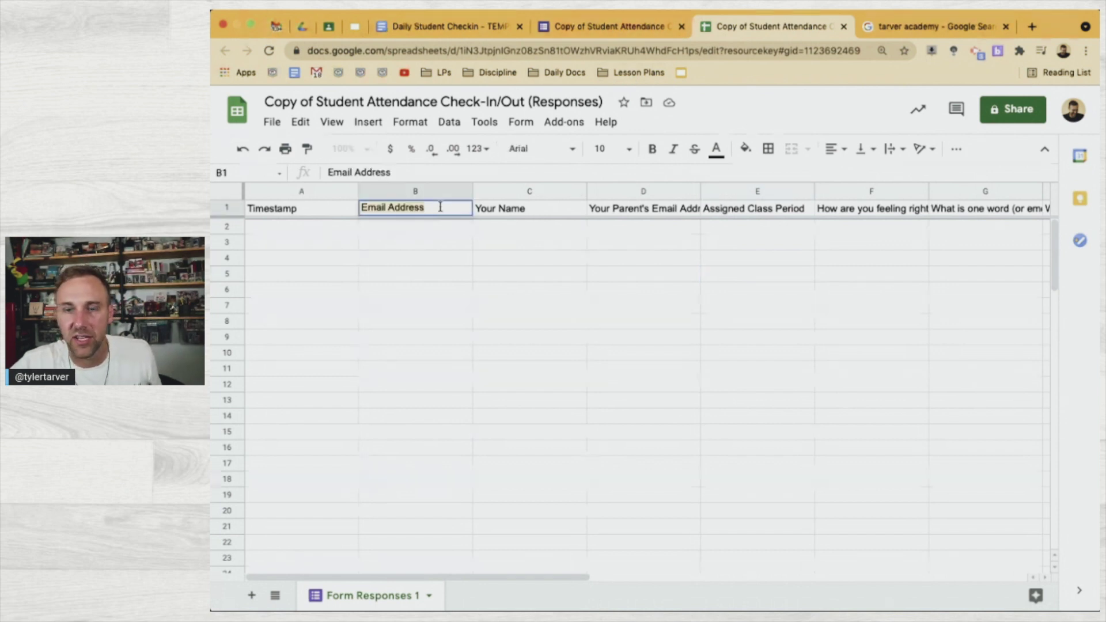
left_click(455, 27)
left_click(686, 377)
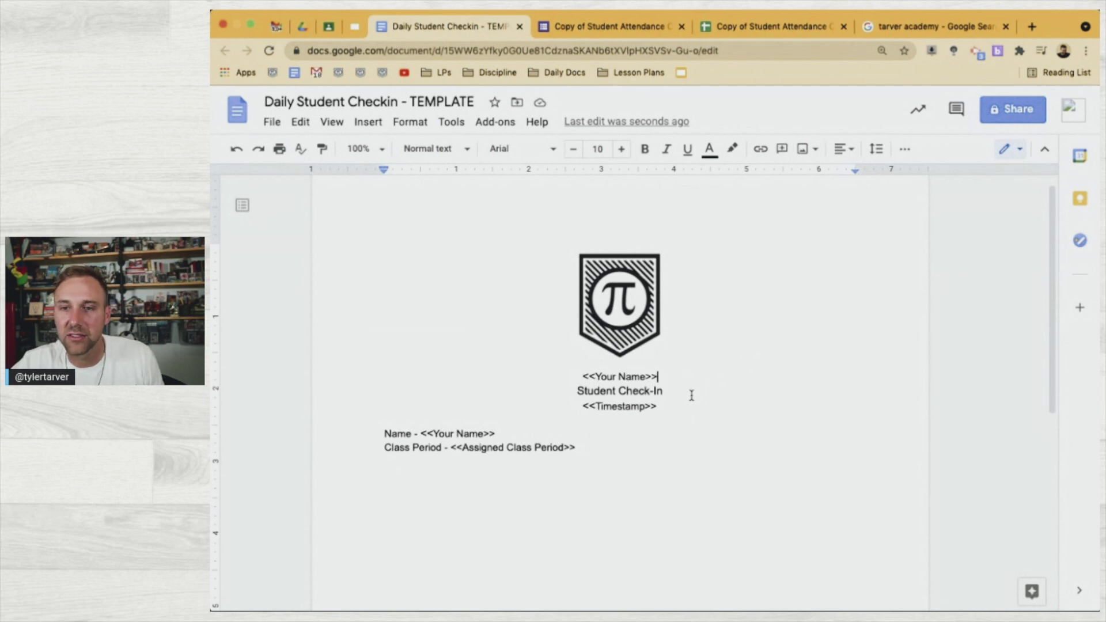
left_click(601, 422)
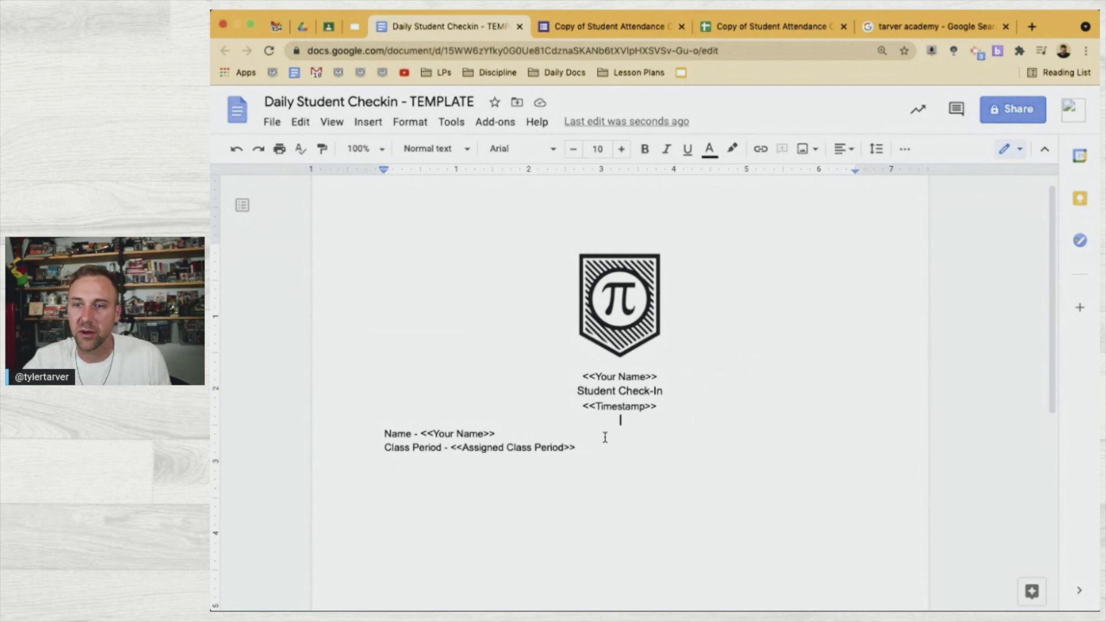
left_click(604, 436)
key("Return")
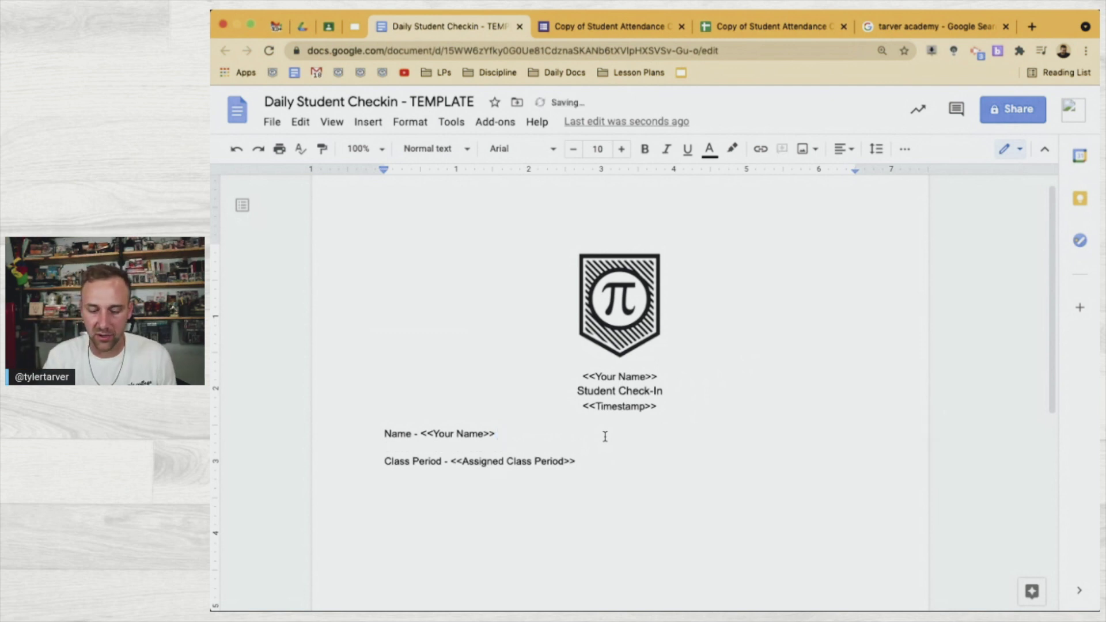
Add the line 'Email - <<Email Address>>' with a 'Parent's Email -' label below it
type("Email - Email Address")
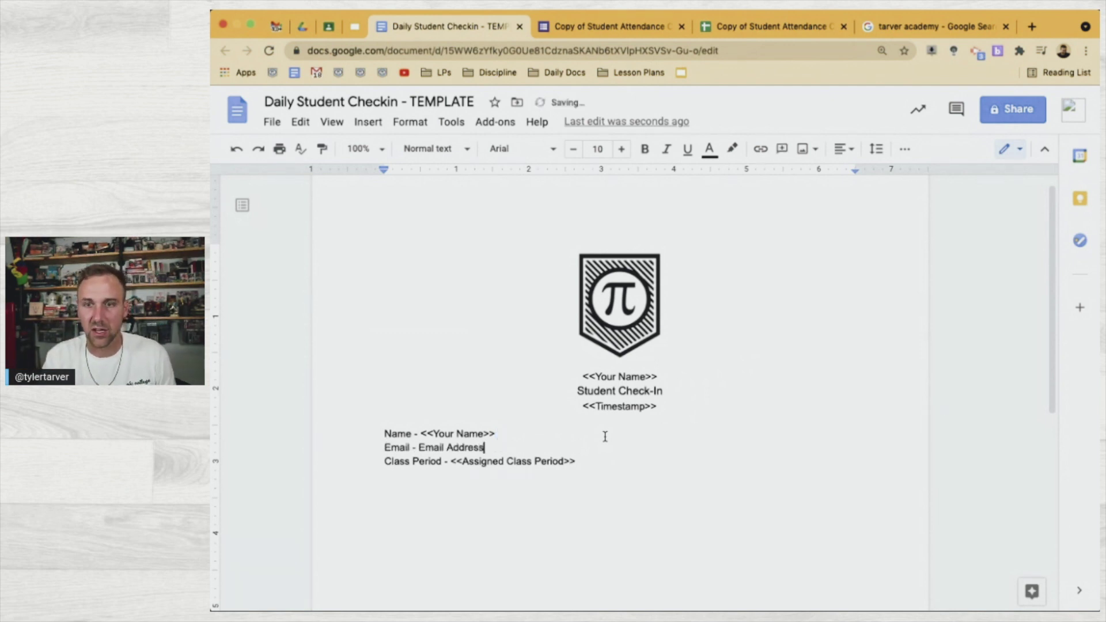
key("Return")
type("Parent's Email -")
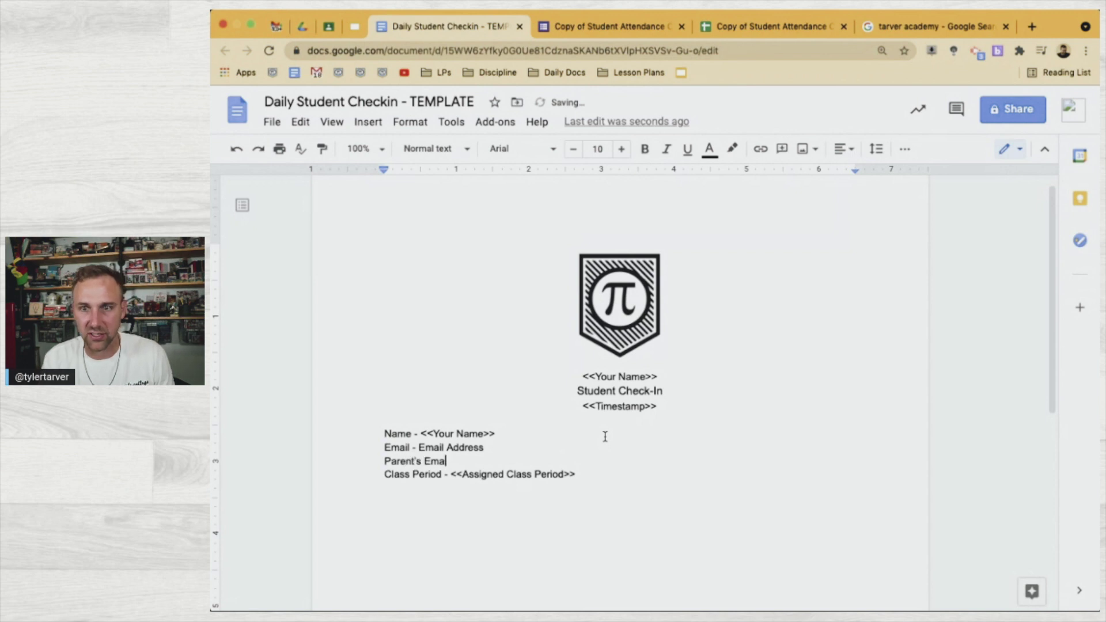
left_click(419, 448)
type("<<")
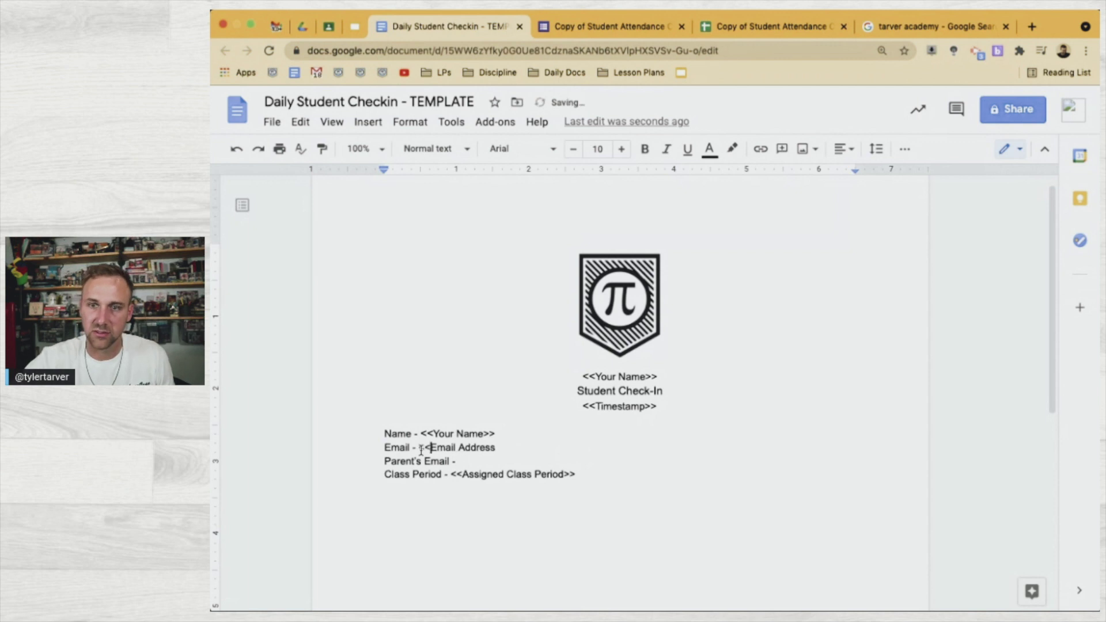
left_click(501, 448)
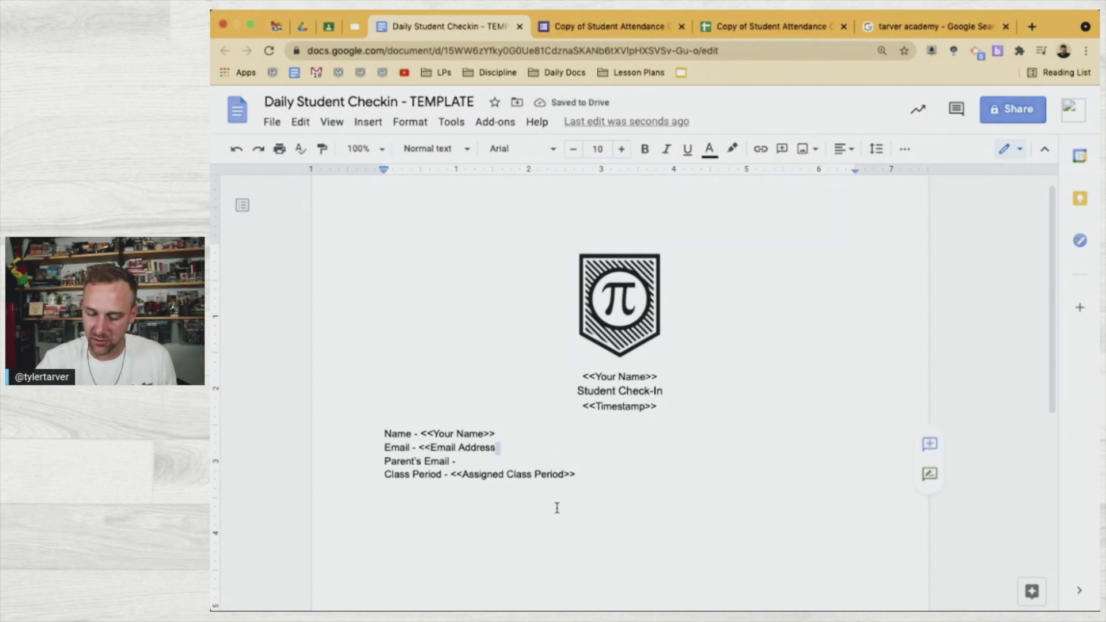
type(">>")
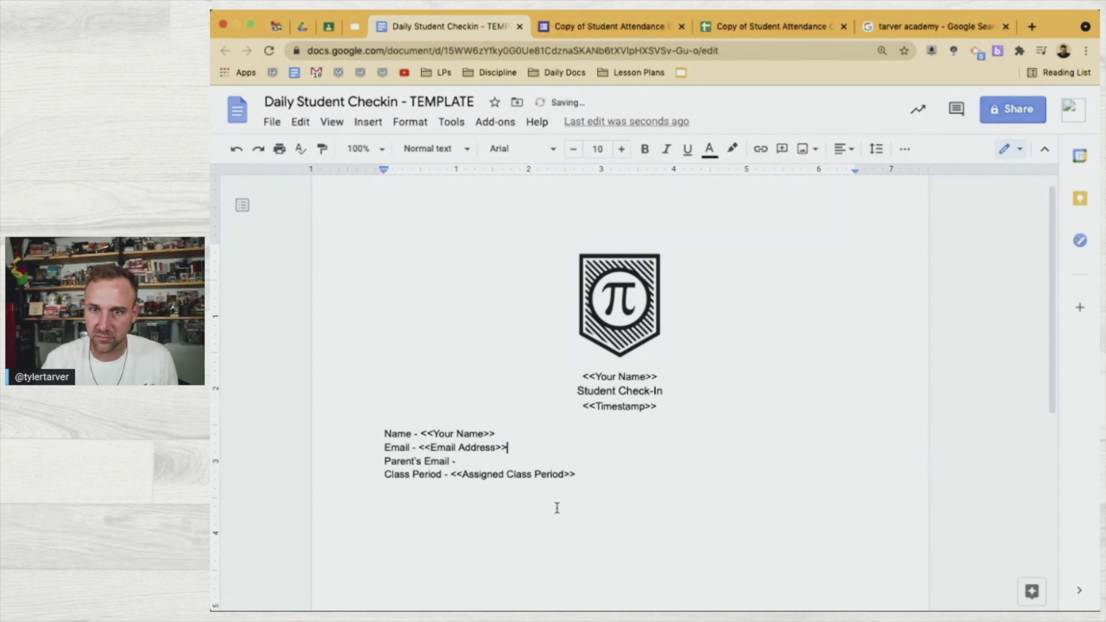
Complete 'Parent's Email - <<Your Parent's Email Address>>' using the form's question title
left_click(525, 461)
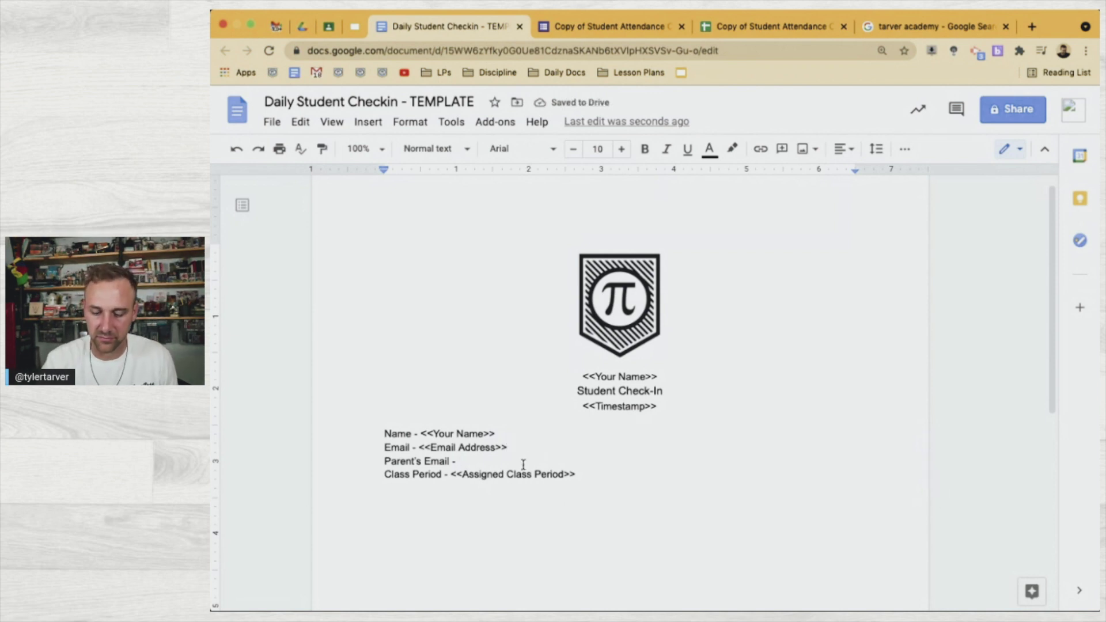
type("<<")
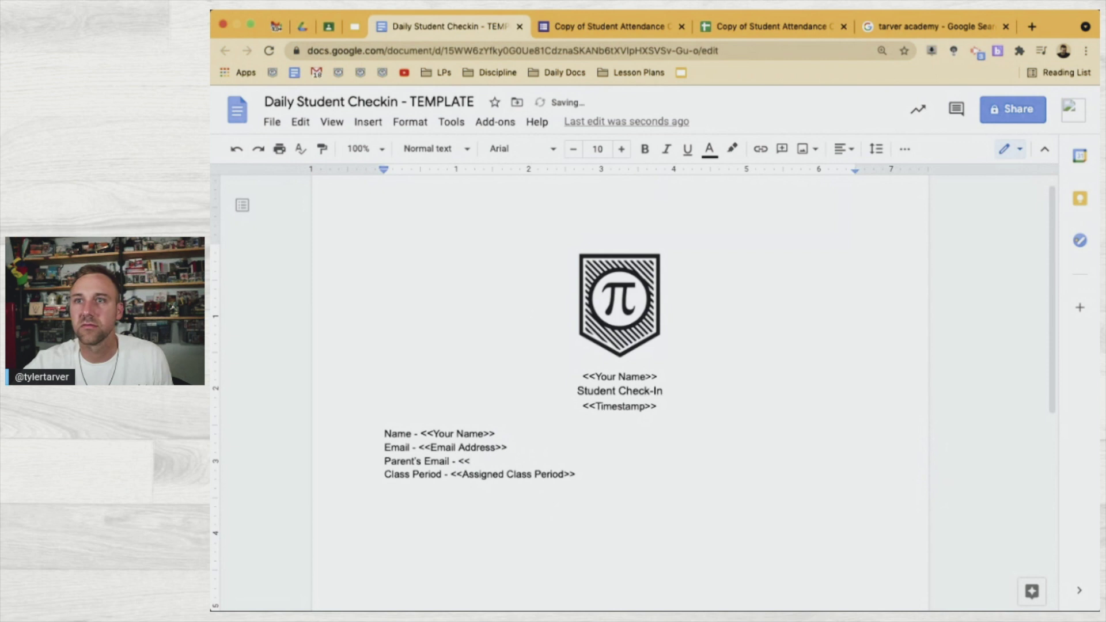
left_click(608, 25)
scroll(611, 478, "down", 2)
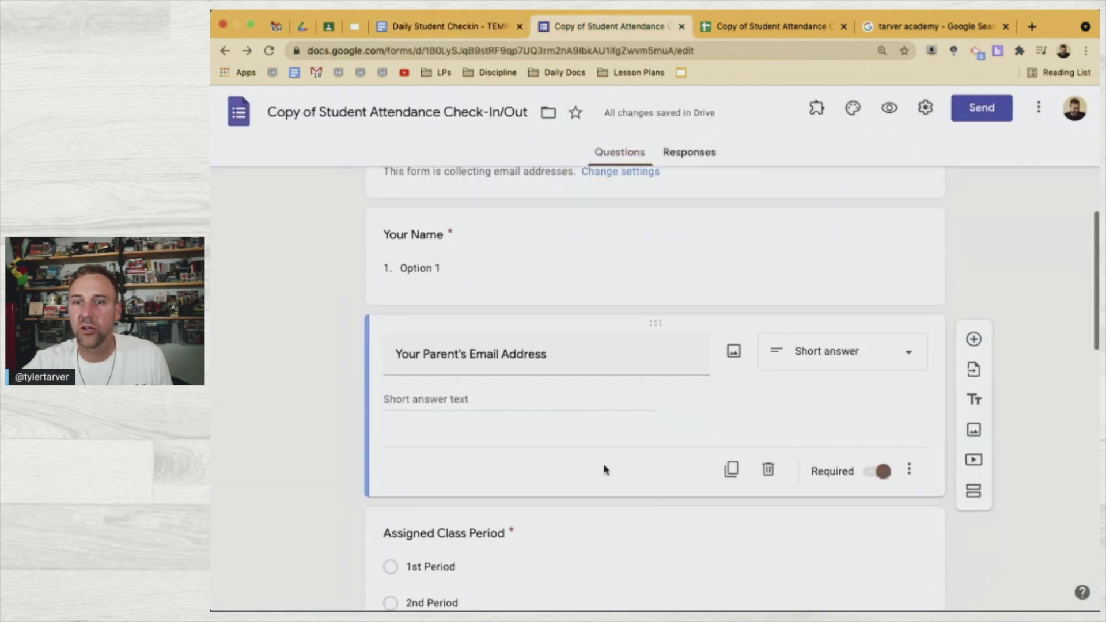
left_click(537, 353)
key("ctrl+c")
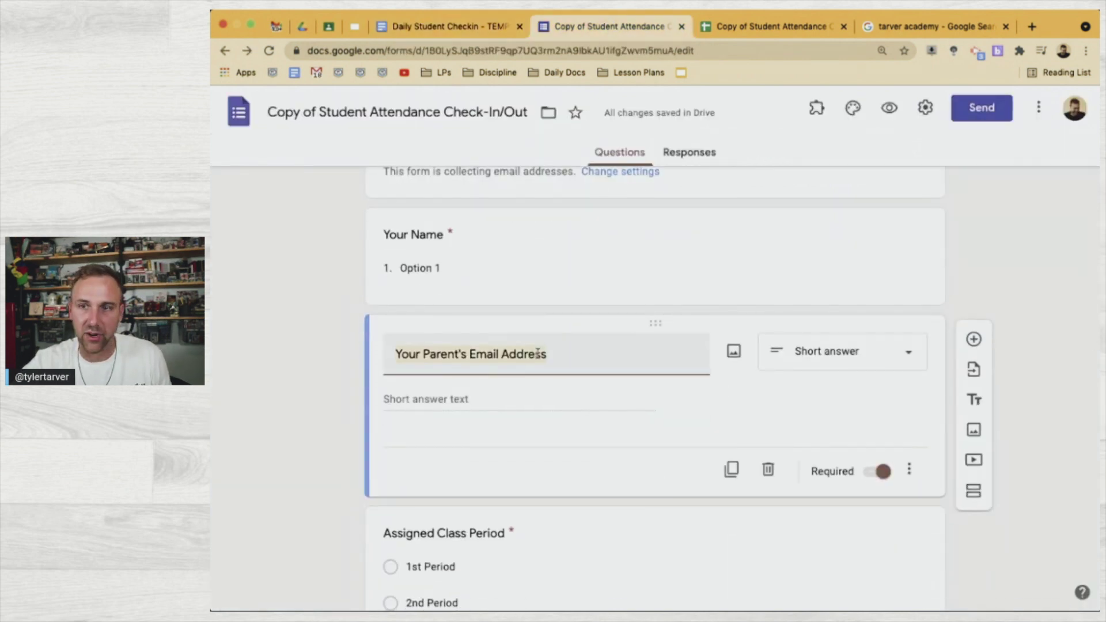
left_click(743, 26)
left_click(447, 25)
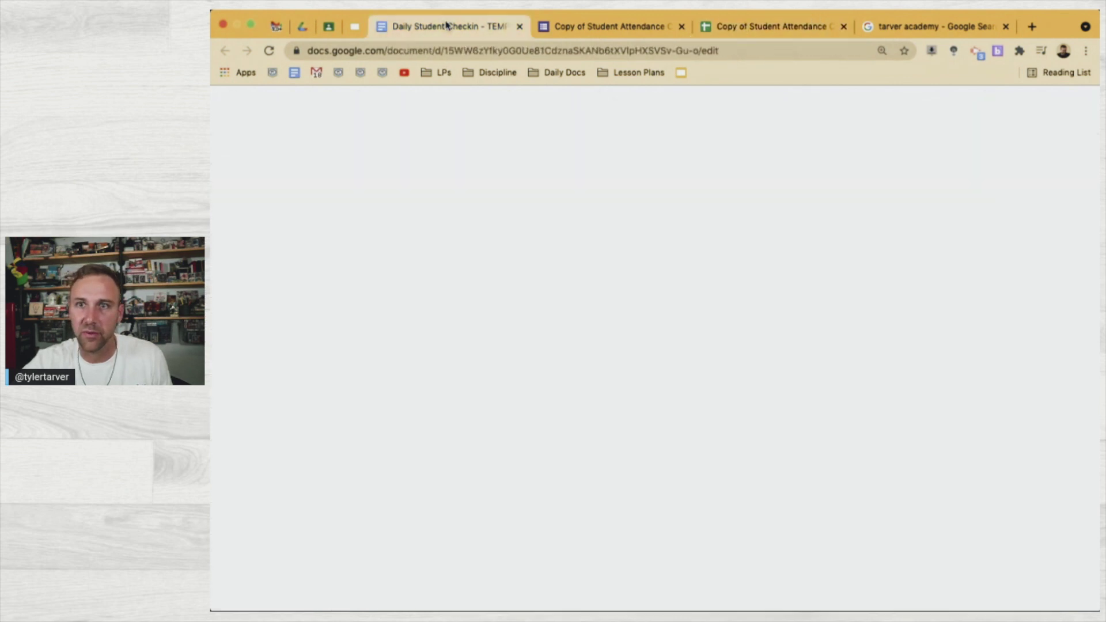
left_click(511, 459)
key("ctrl+v")
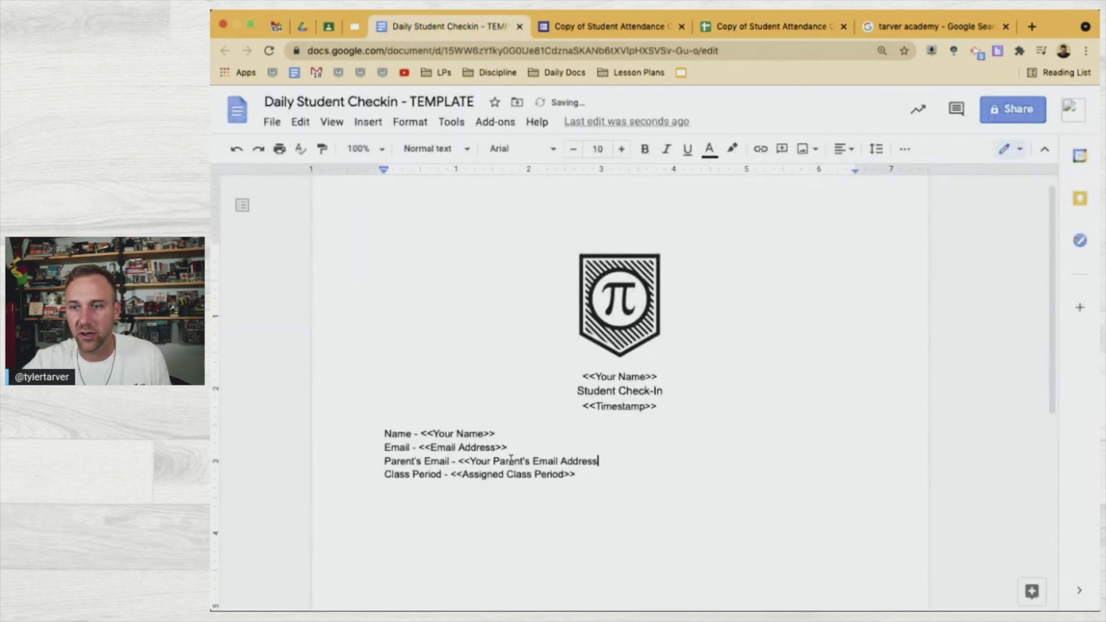
type(">>")
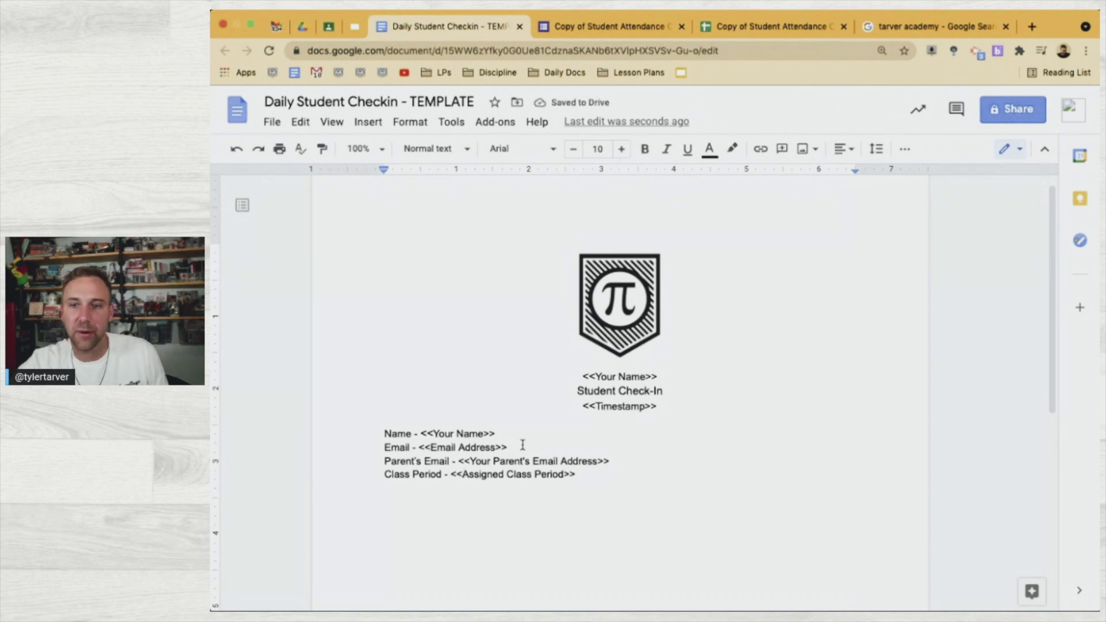
Bold the Name and Email lines
left_click_drag(508, 449, 384, 432)
key("super+b")
left_click(590, 475)
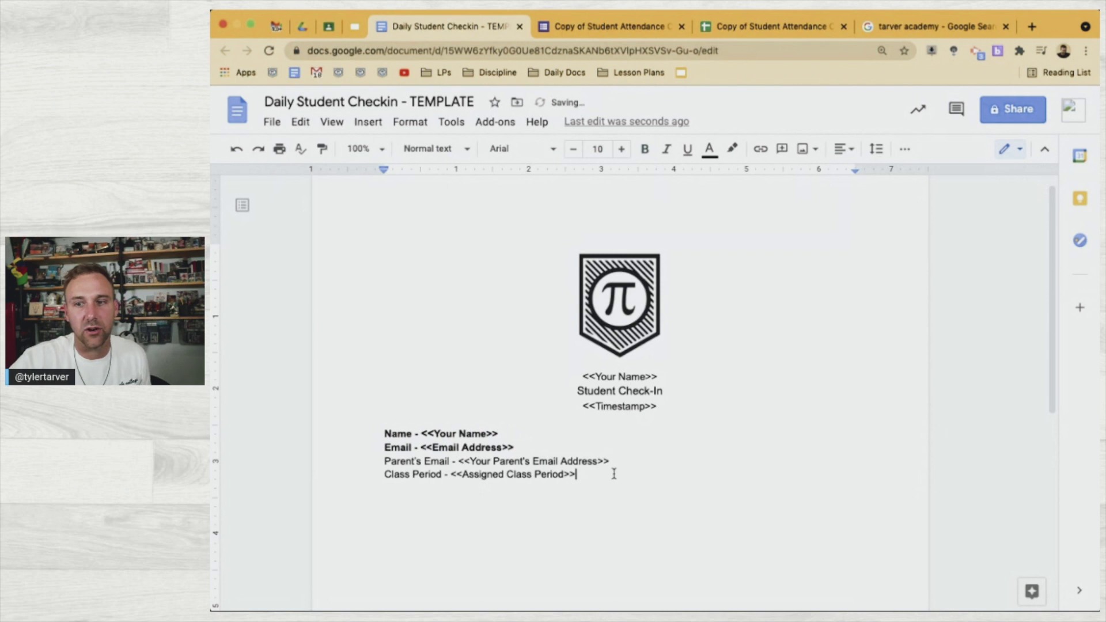
double_click(617, 474)
left_click(615, 472)
Start a new line under Class Period and copy the 'How are you feeling right now?' sheet header
key("Return")
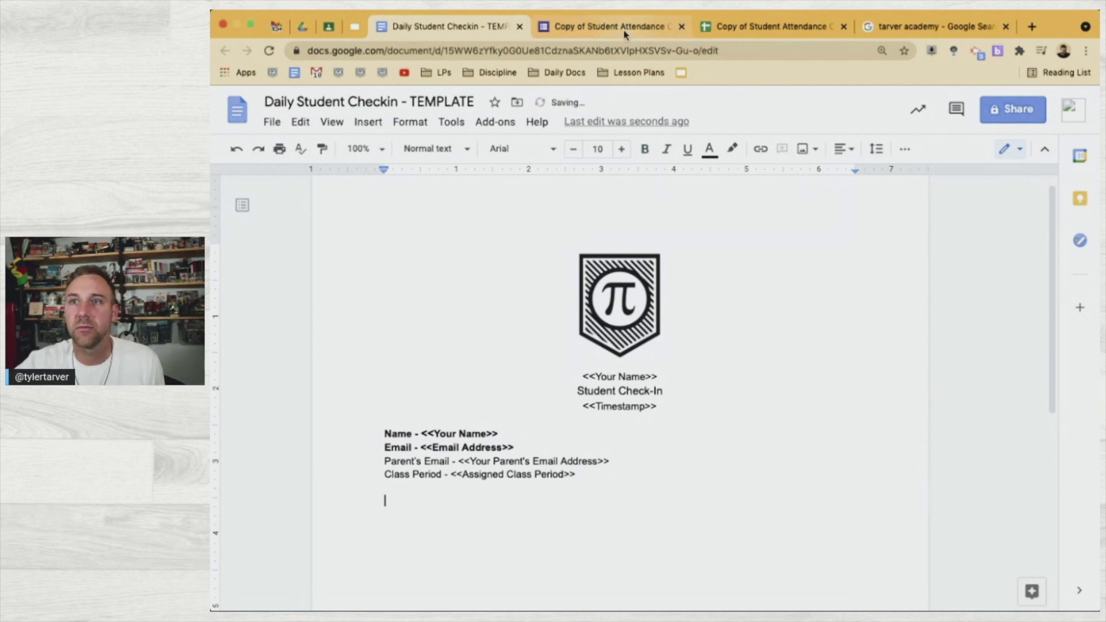
left_click(624, 28)
scroll(645, 403, "down", 5)
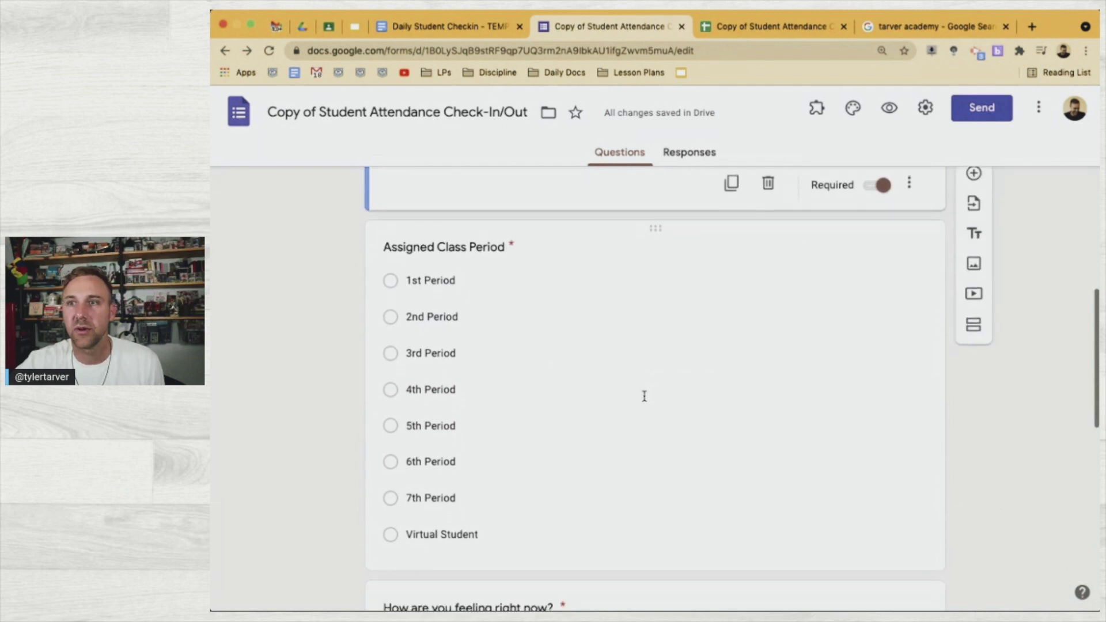
left_click(754, 29)
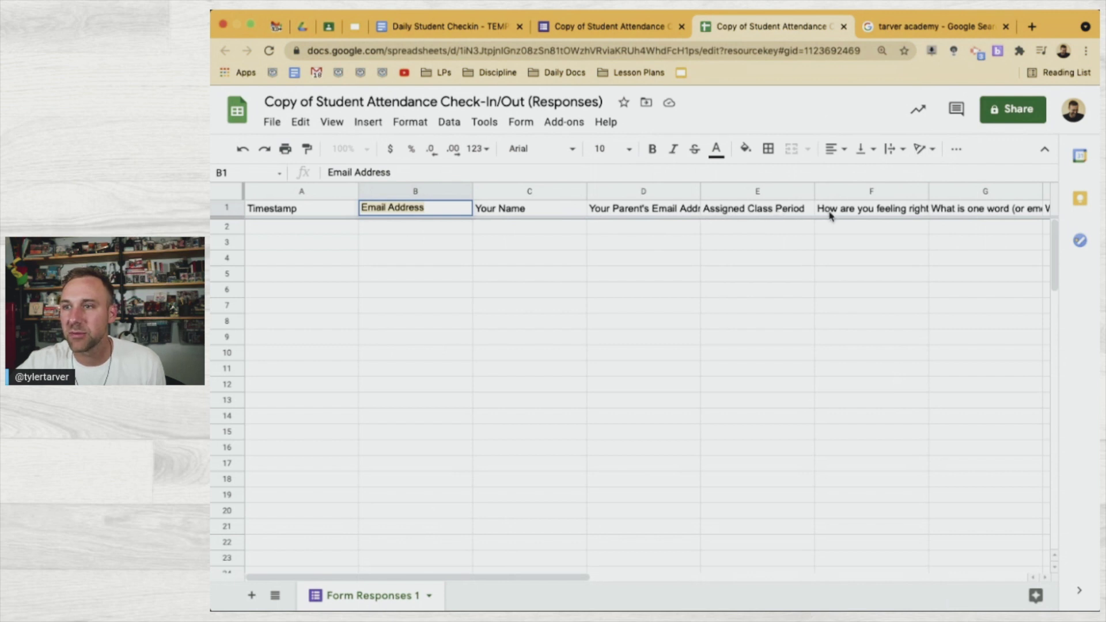
scroll(829, 216, "right", 3)
left_click(625, 208)
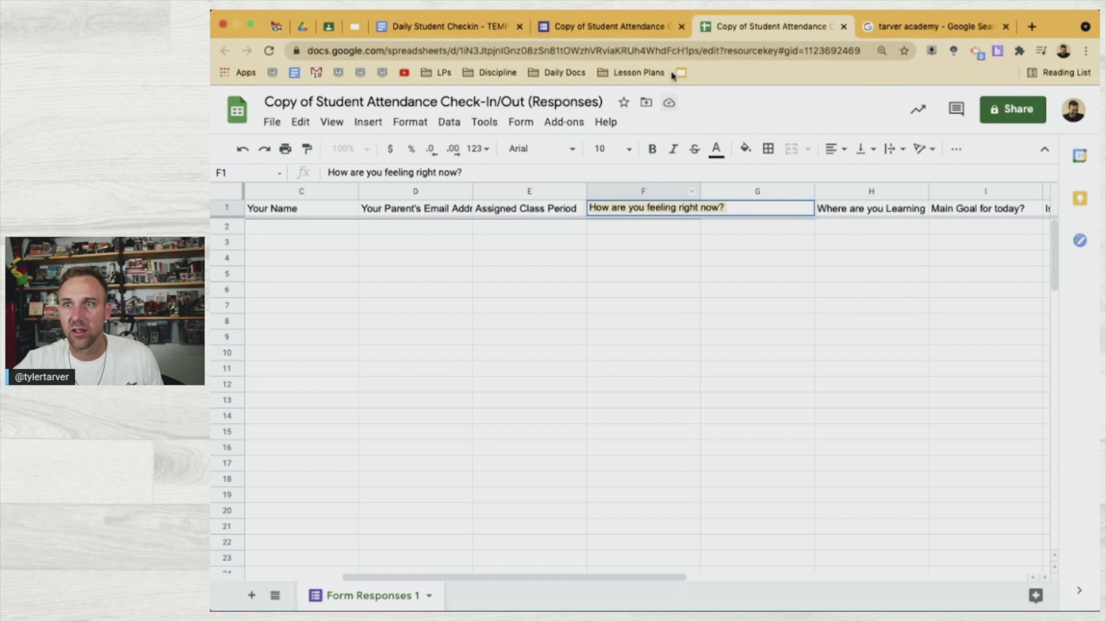
Write the line 'How are you feeling right now? - <<How are you feeling right now? >>'
left_click(615, 27)
left_click(443, 27)
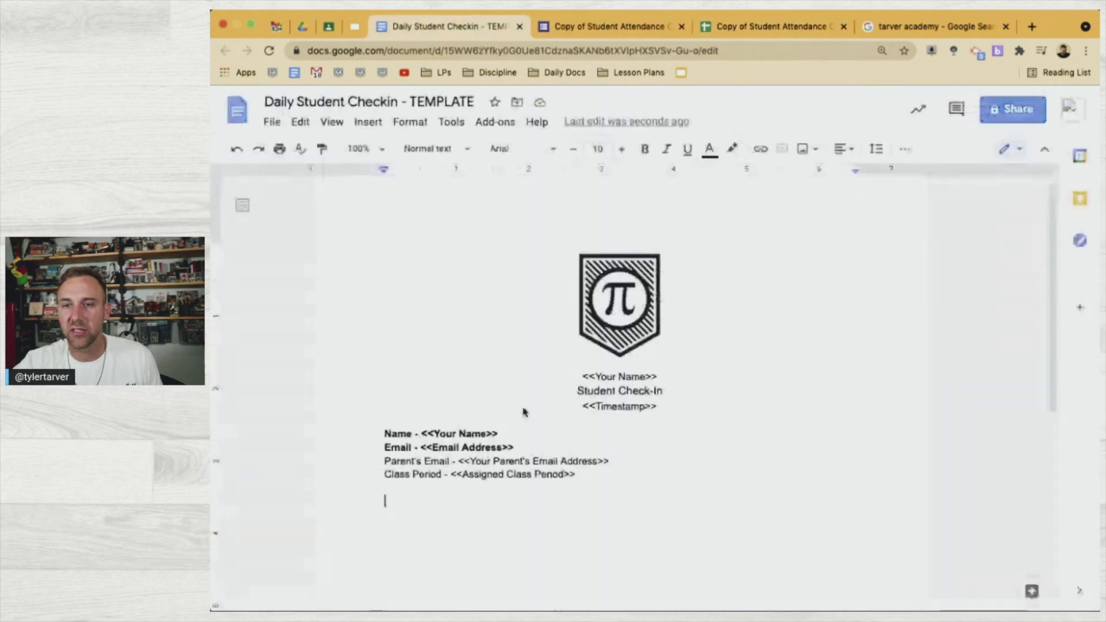
type("How are you feeling right now?")
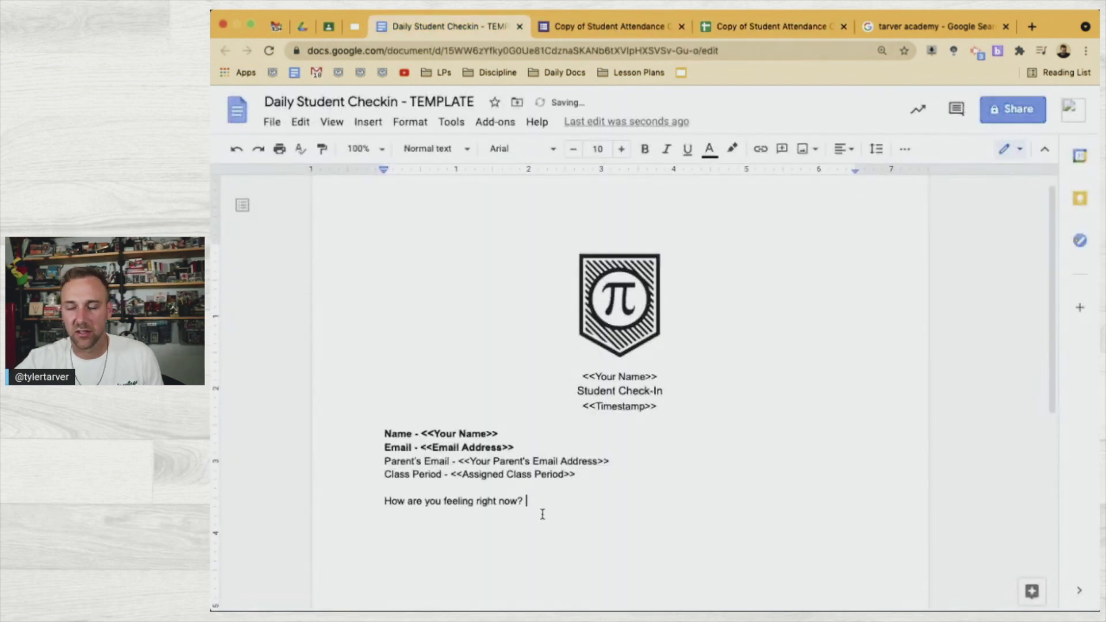
key("BackSpace")
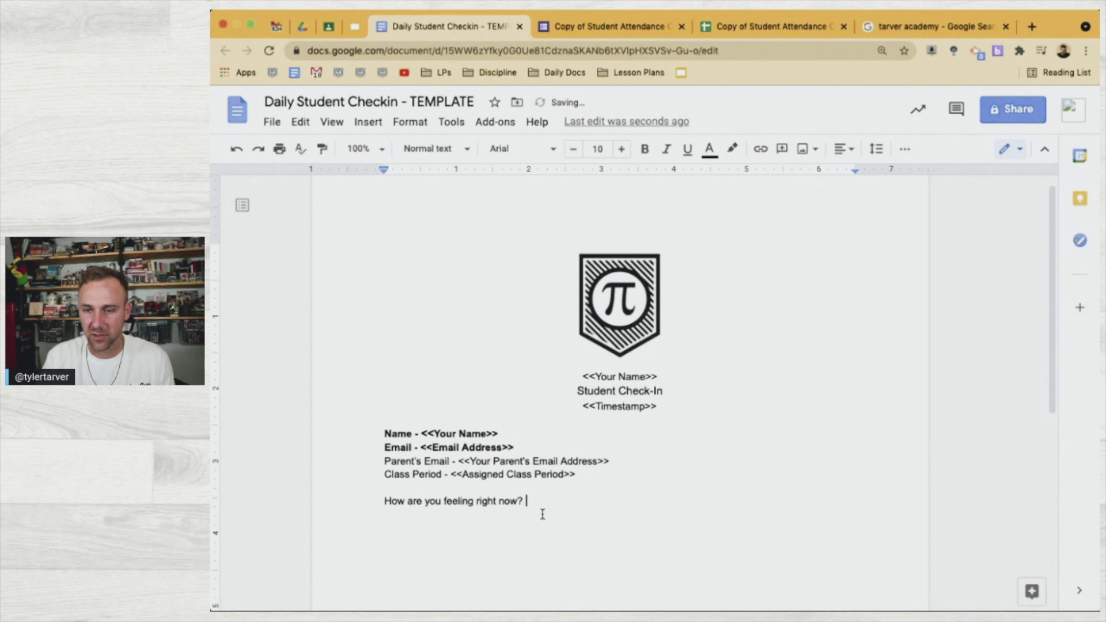
type("- ")
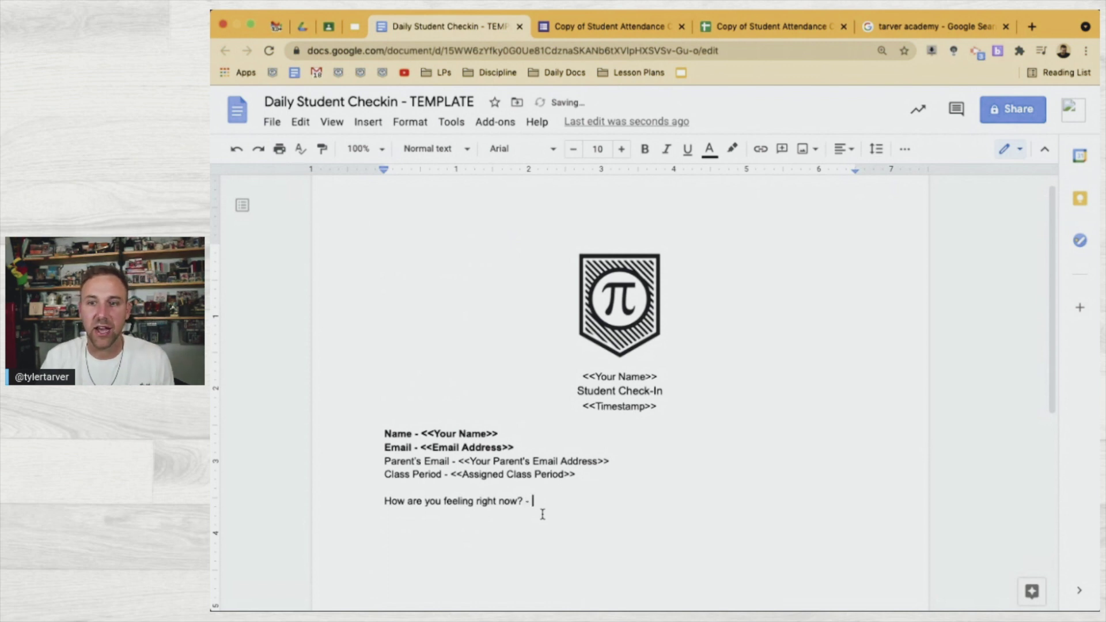
type("<<")
type("How are you feeling right now?")
type(">>")
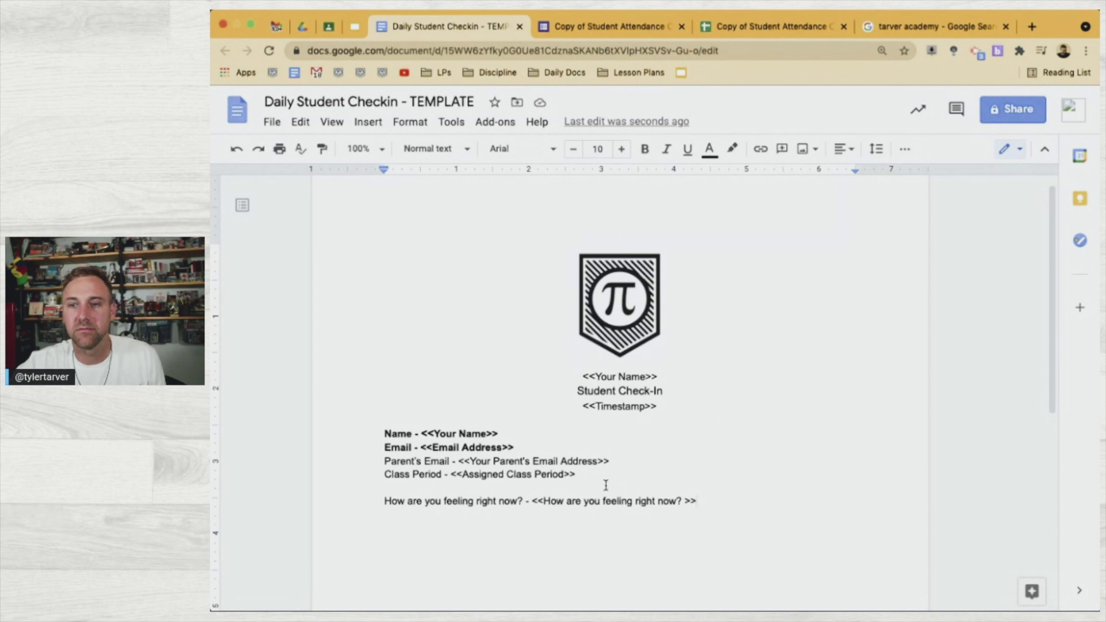
left_click(605, 485)
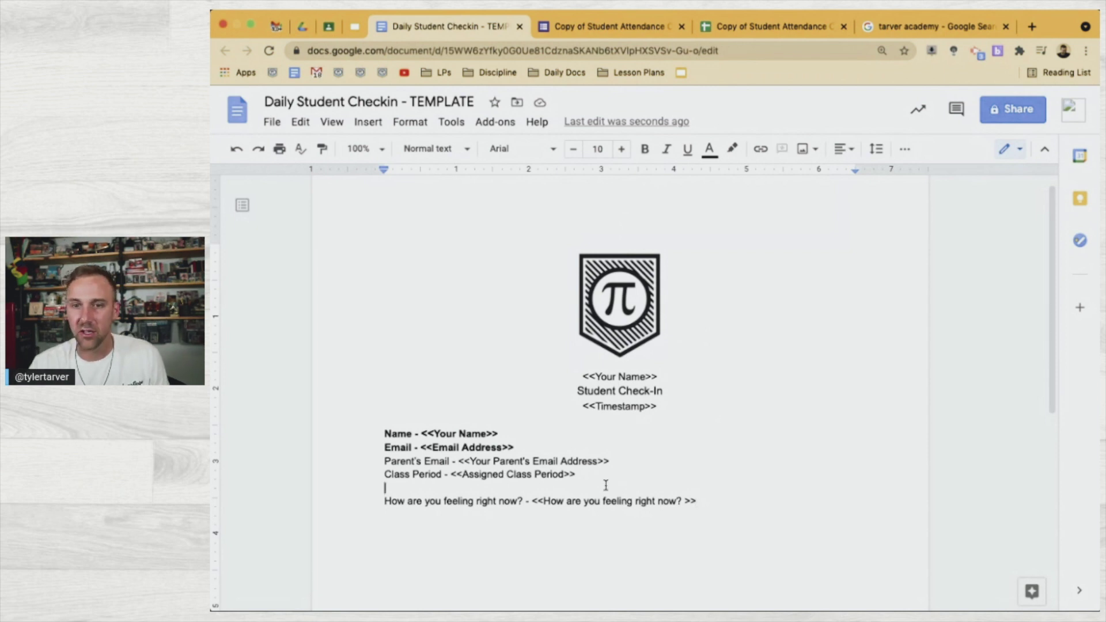
Read the full column G header in the responses sheet
key("Return")
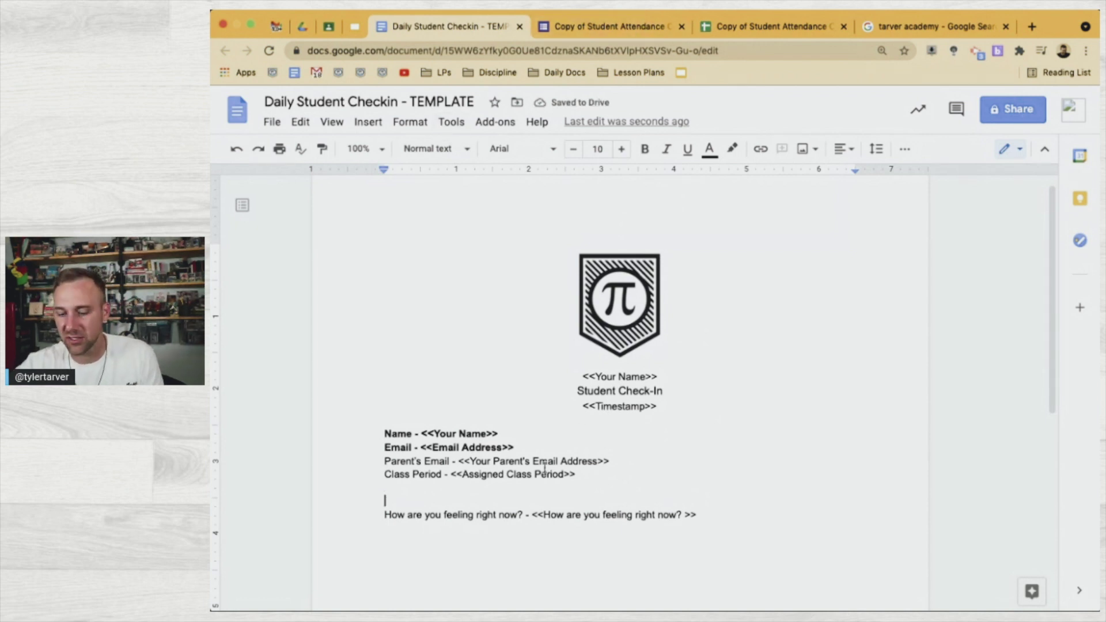
key("BackSpace")
left_click(787, 28)
left_click(715, 242)
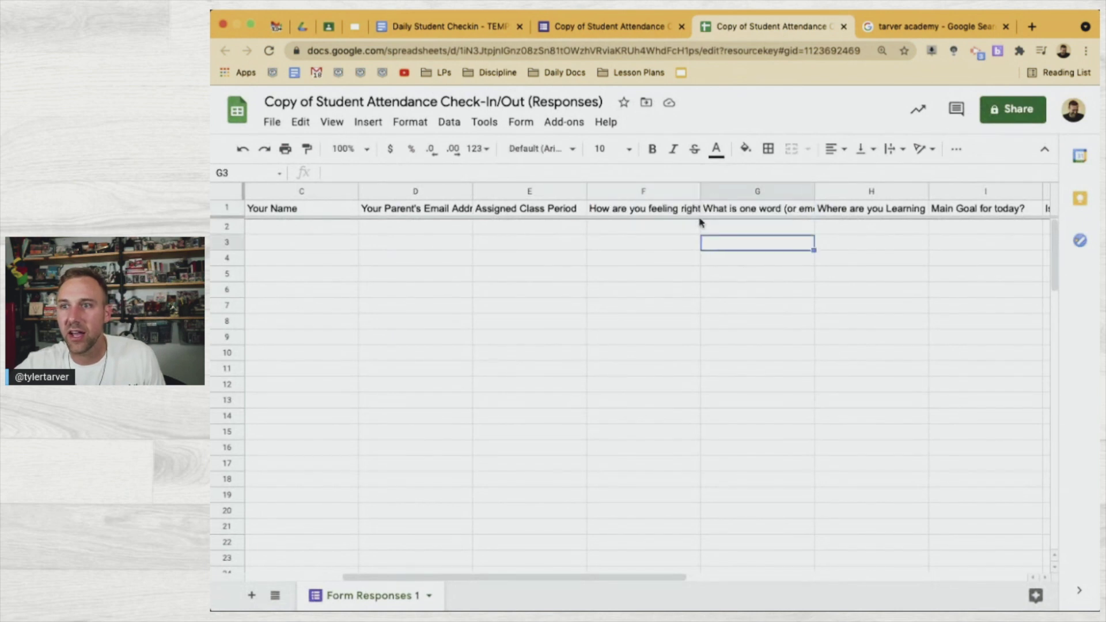
double_click(728, 208)
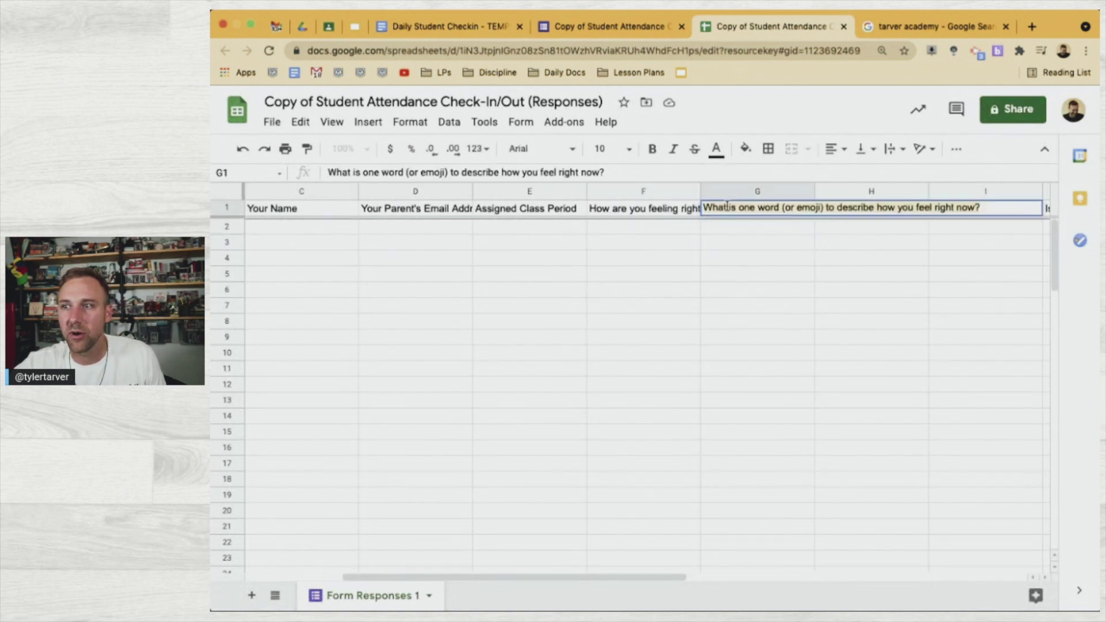
Append '// <<What is one word (or emoji) to describe how you feel right now?>>' to the feeling line
left_click(610, 27)
scroll(572, 396, "down", 5)
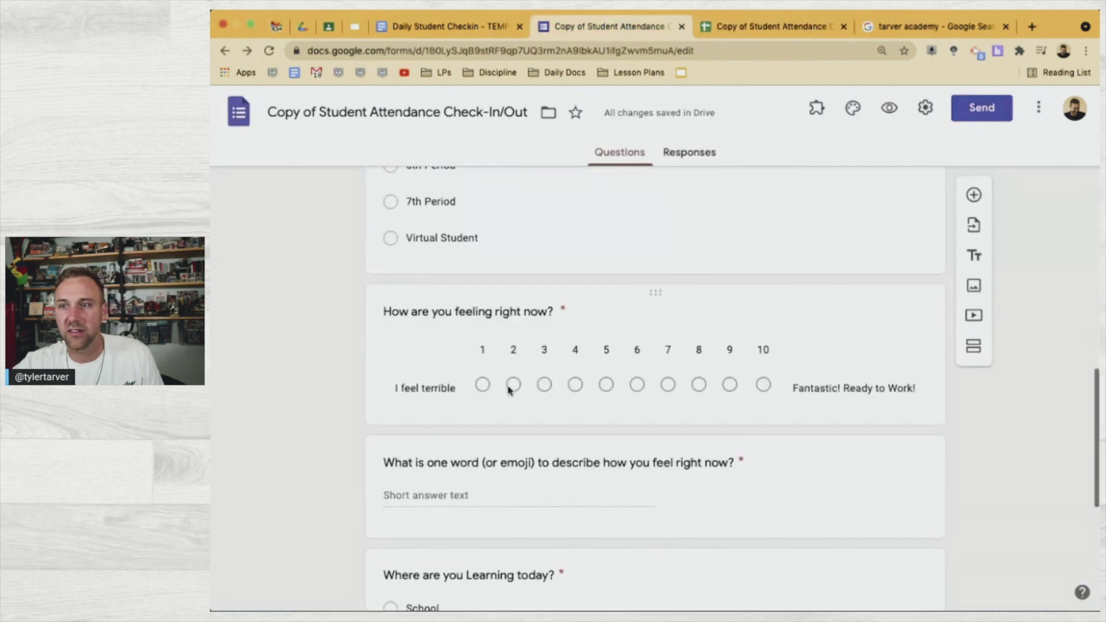
left_click(465, 24)
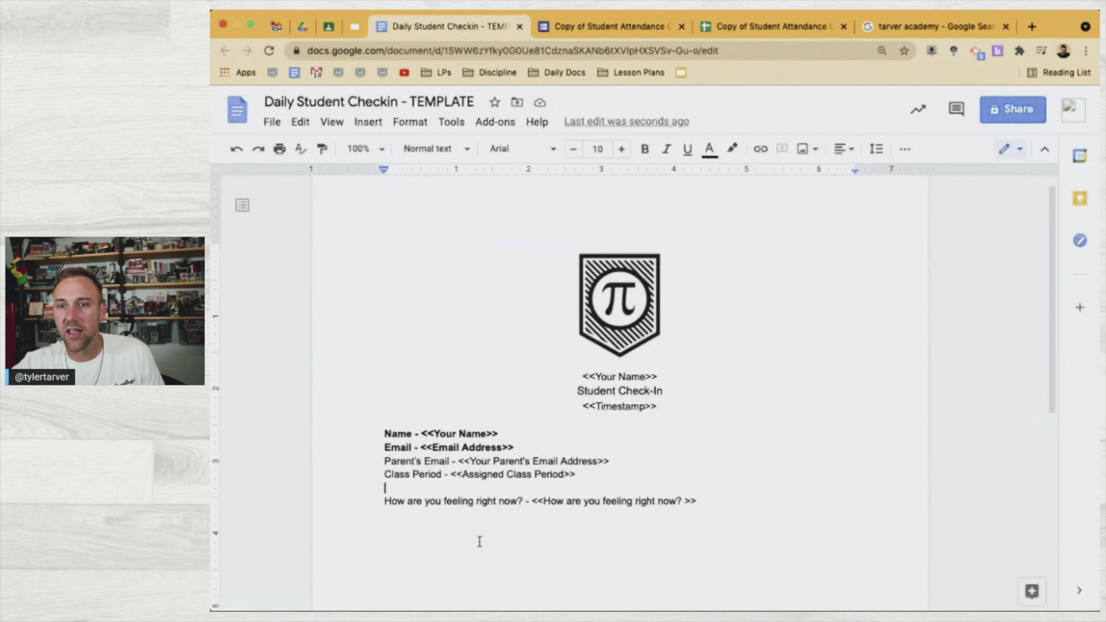
double_click(736, 501)
left_click(736, 501)
type("//")
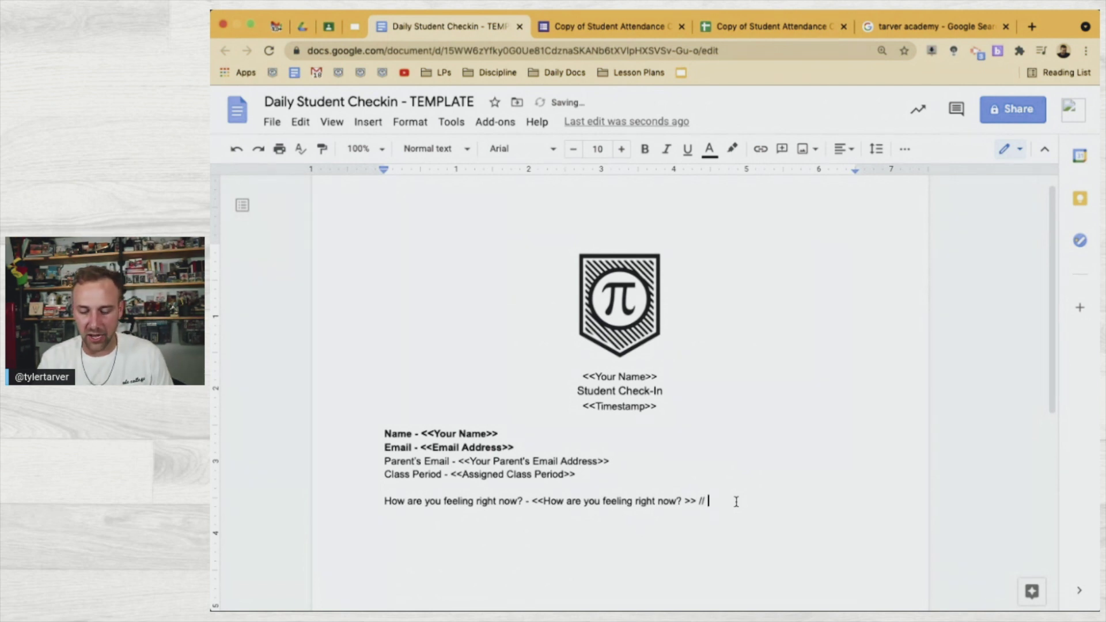
type(" <<")
type("What is one word (or emoji) to describe how you feel right now?")
type(">>")
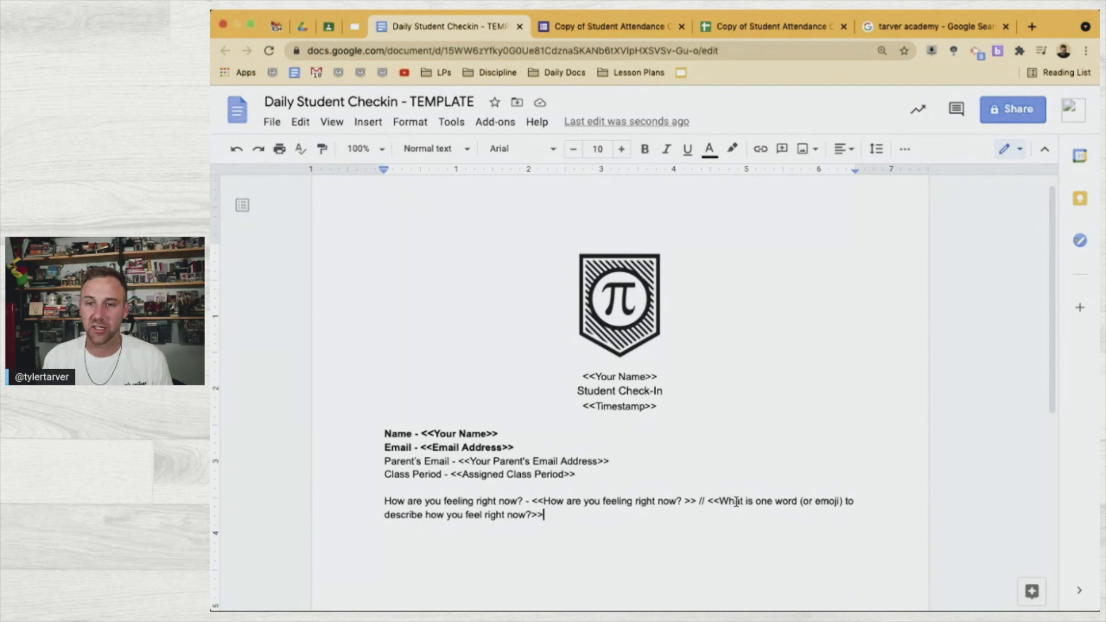
key("Return")
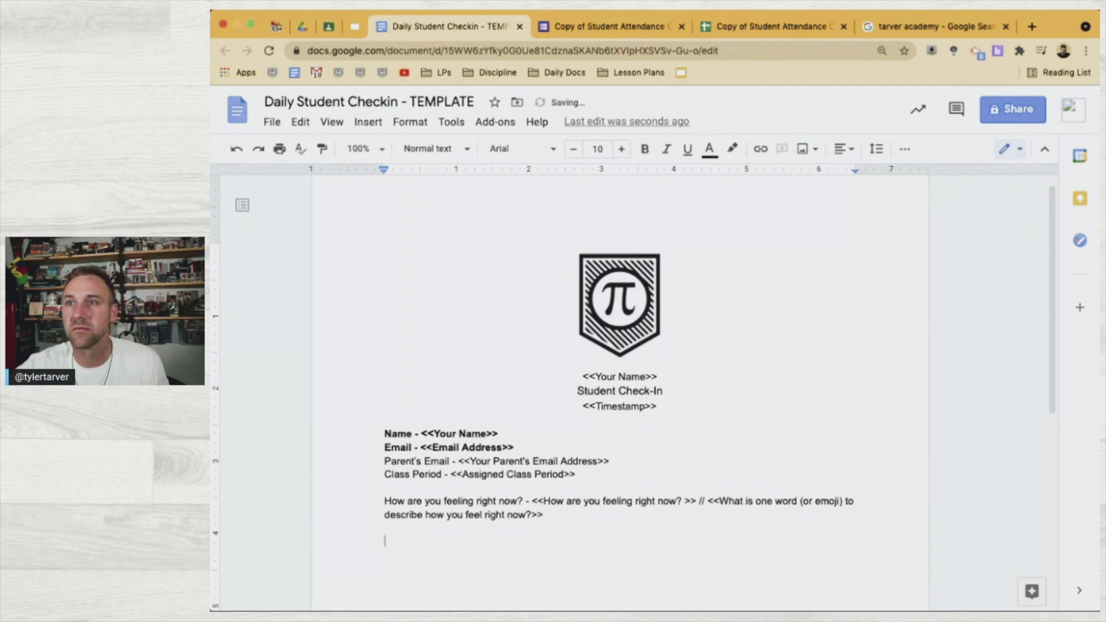
Select the 'Where are you Learning today?' header text in cell H1
left_click(789, 32)
left_click(724, 279)
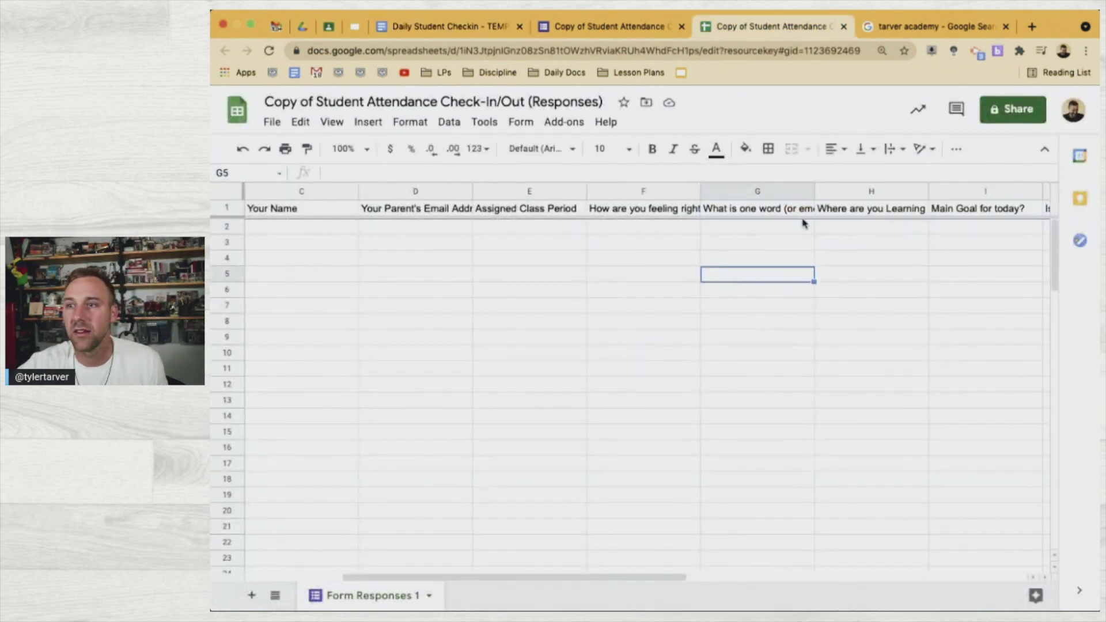
double_click(874, 209)
key("ctrl+a")
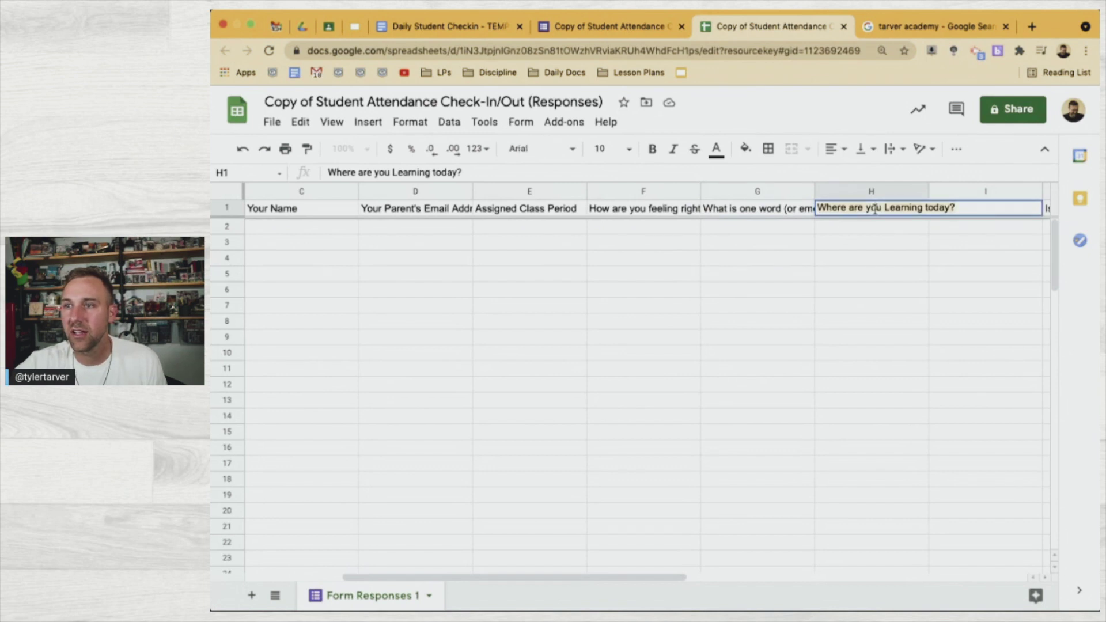
Add a bottom line 'I am learning from <<Where are you Learning today?>>' to the template
left_click(605, 26)
left_click(445, 28)
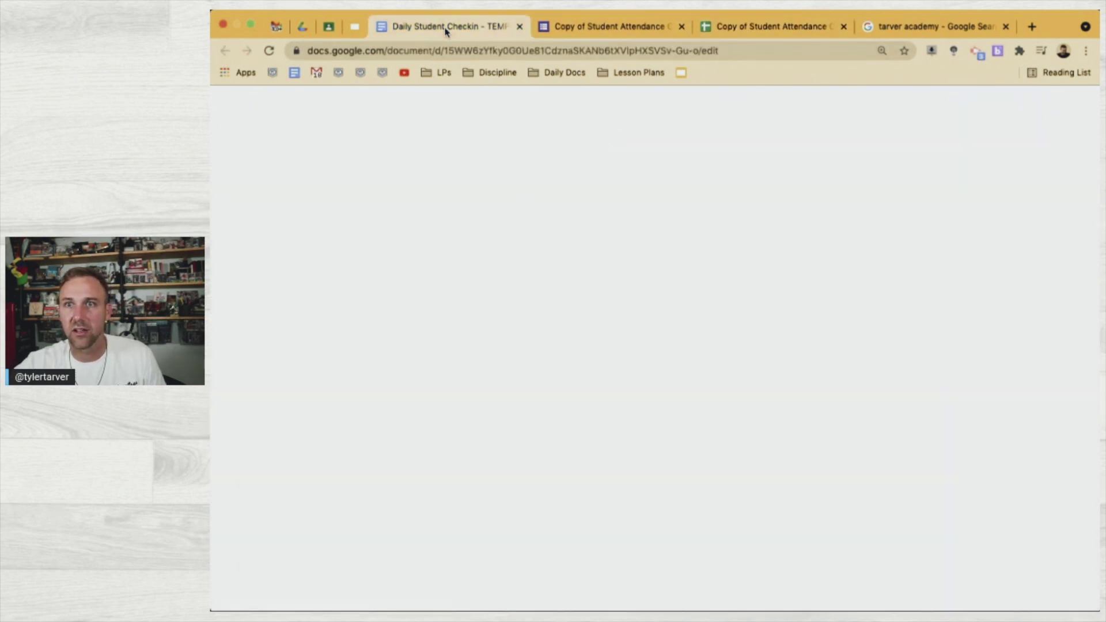
left_click(583, 28)
scroll(621, 507, "down", 3)
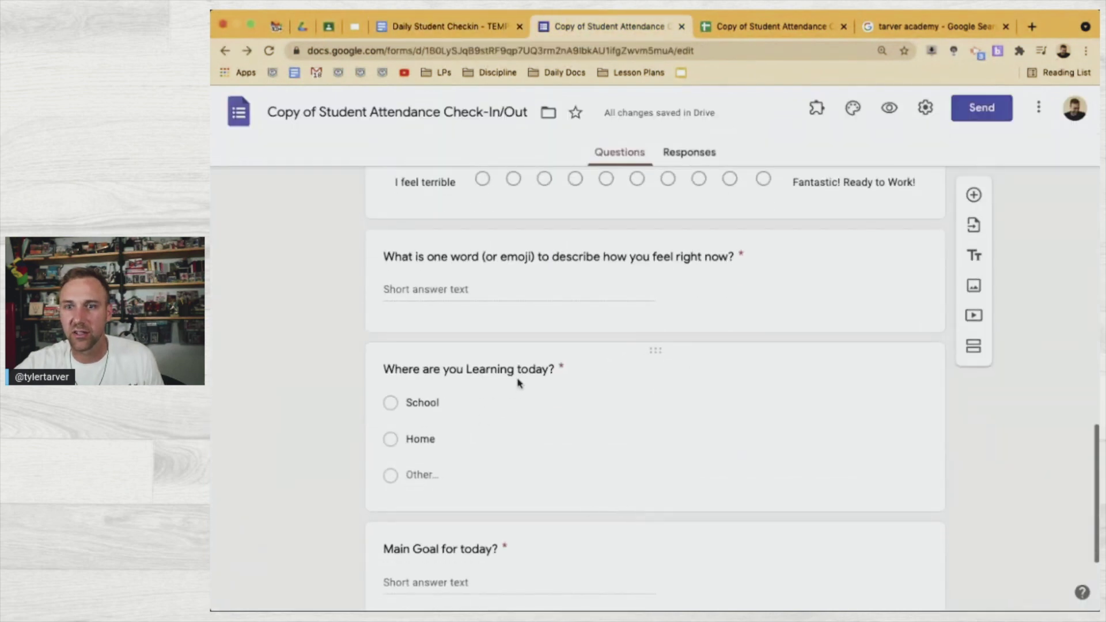
left_click(464, 27)
left_click(505, 551)
type("I")
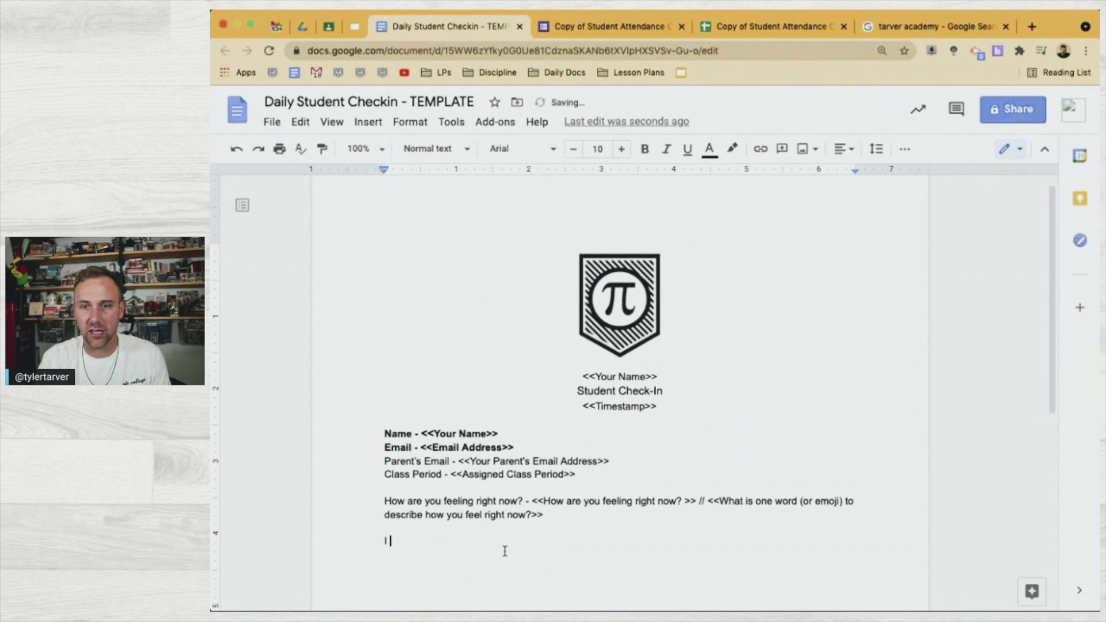
type(" am learning from")
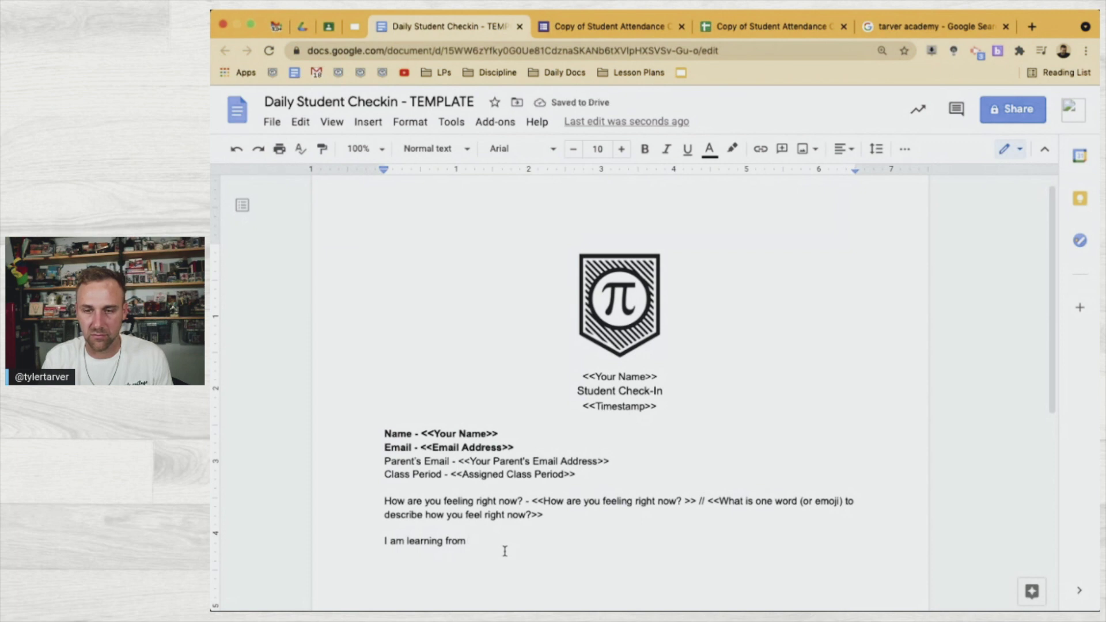
type("<<")
type("Where are you Learning today?")
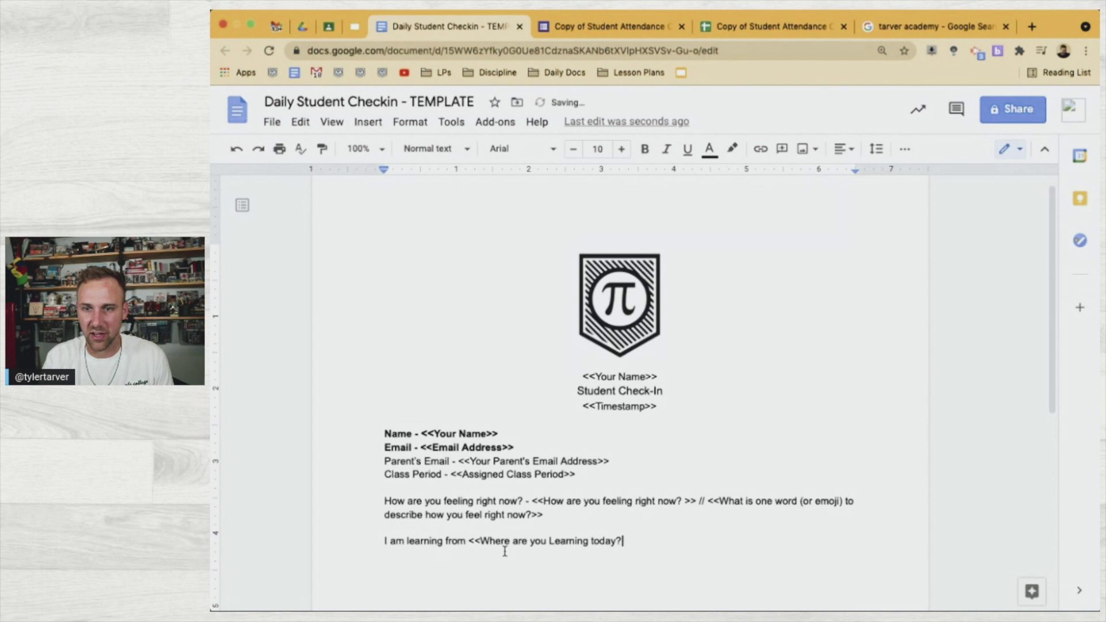
type(">>")
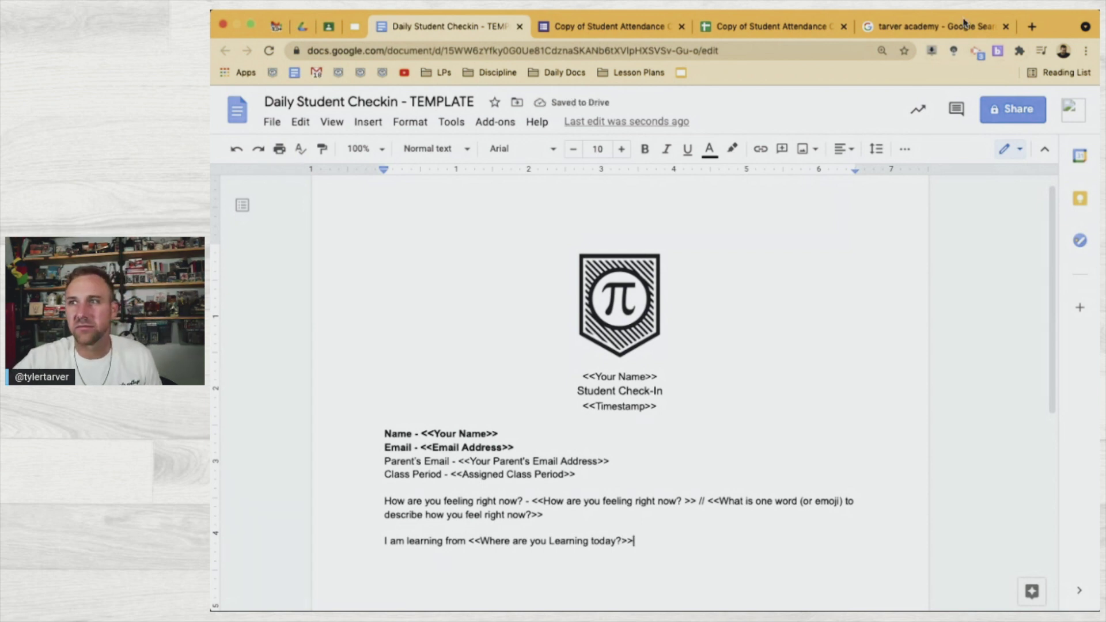
Replace 'I am learning from' with 'My learning location today -'
left_click(754, 26)
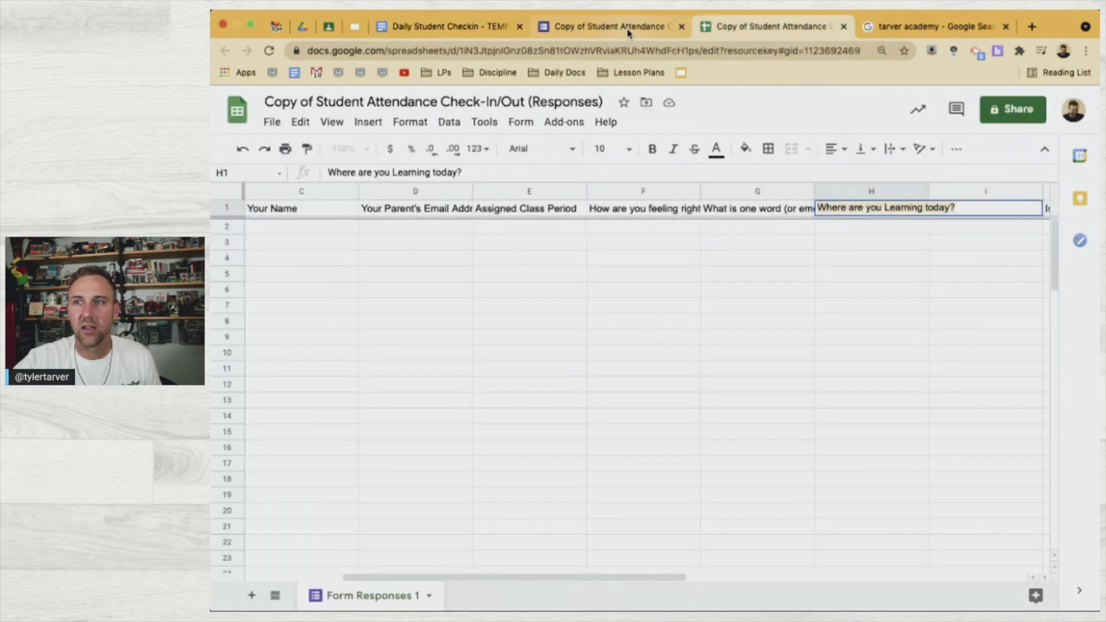
left_click(628, 29)
scroll(585, 457, "down", 1)
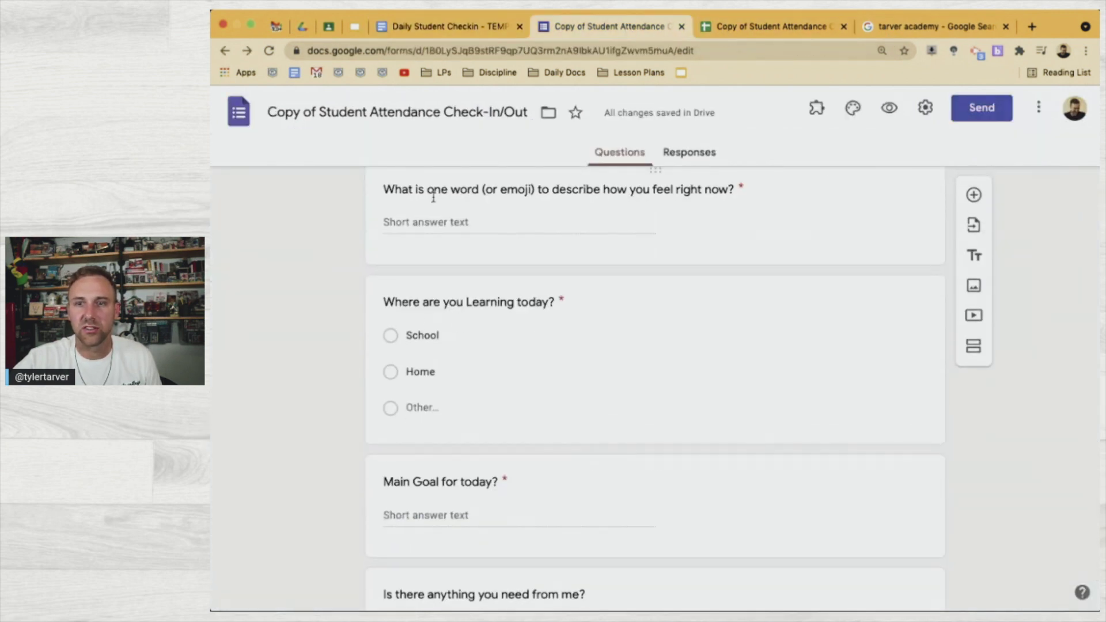
left_click(450, 24)
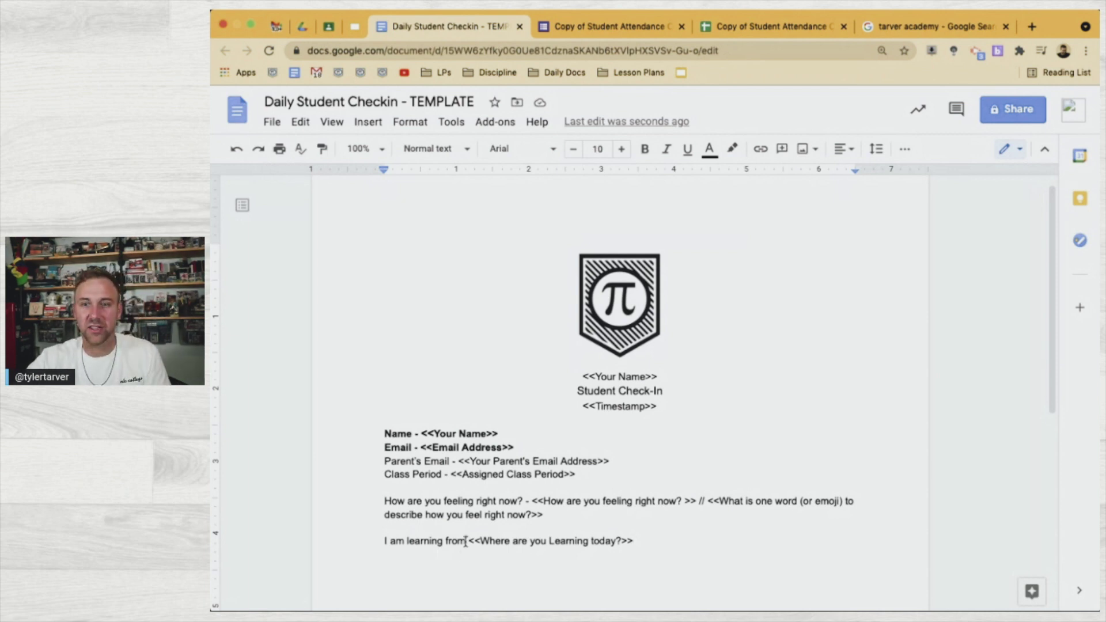
left_click_drag(465, 542, 382, 544)
type("My learning L")
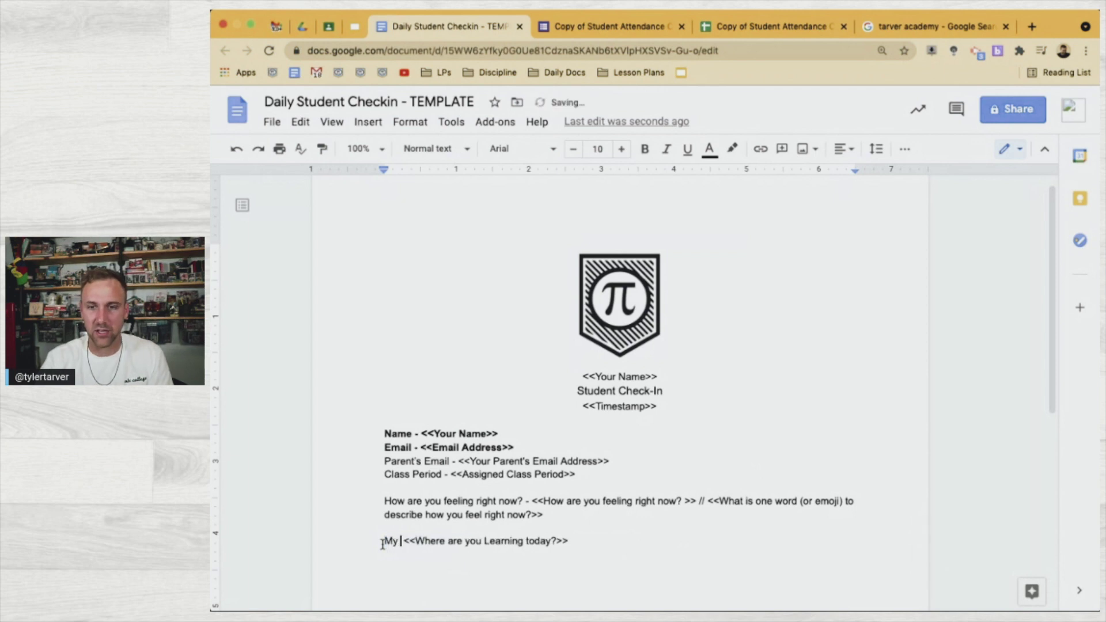
key("BackSpace")
type("location t")
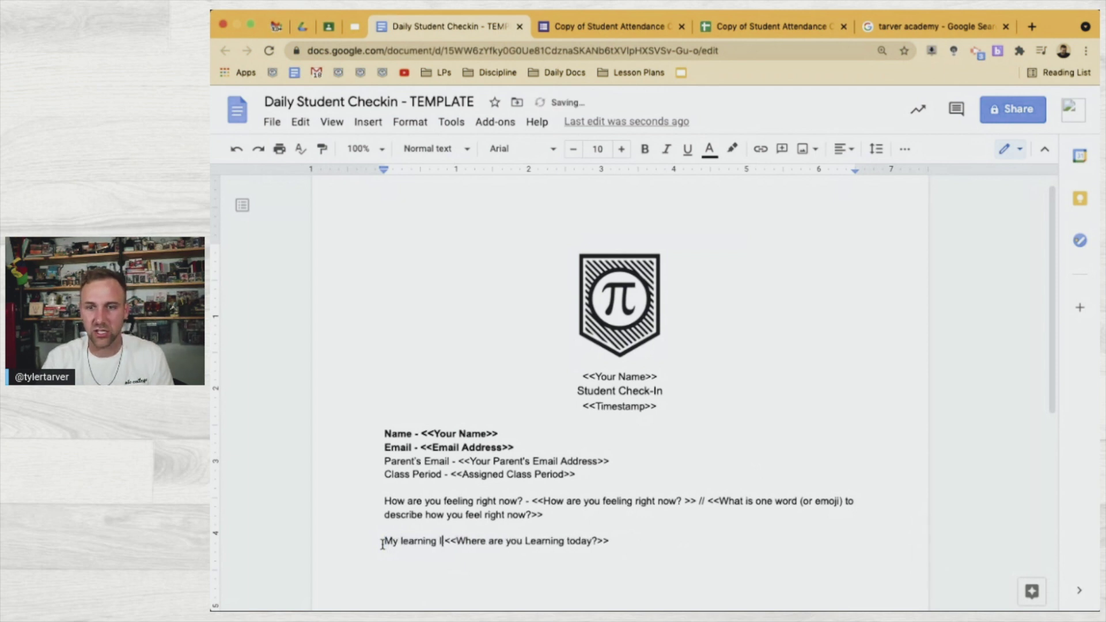
type("oday -")
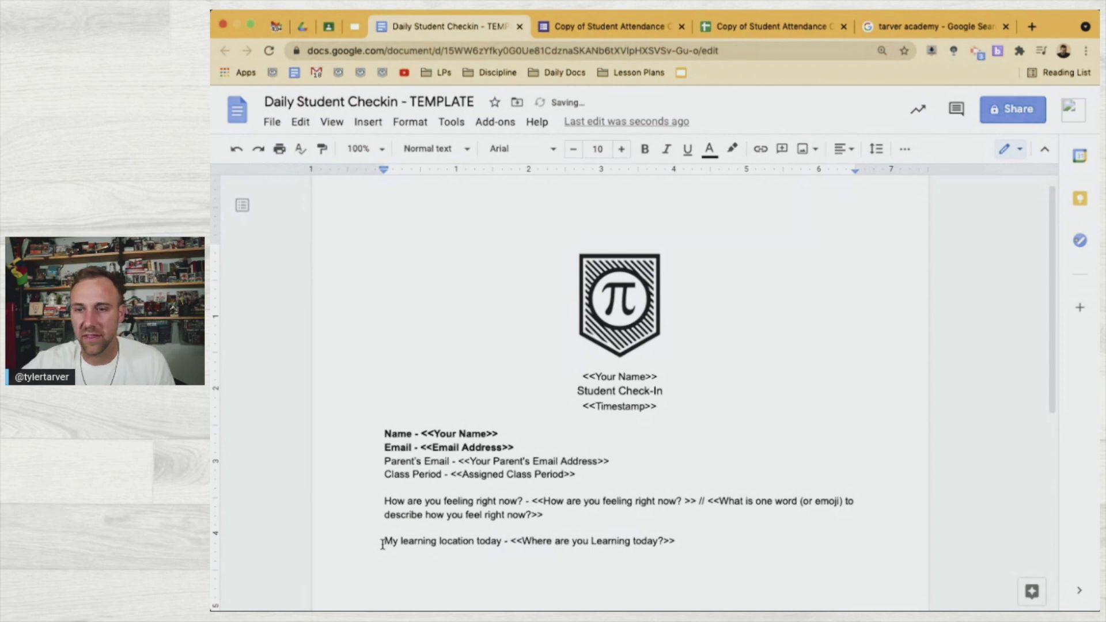
Check the 'Main Goal for today?' header in the sheet and review the form's questions
left_click(744, 27)
left_click(853, 269)
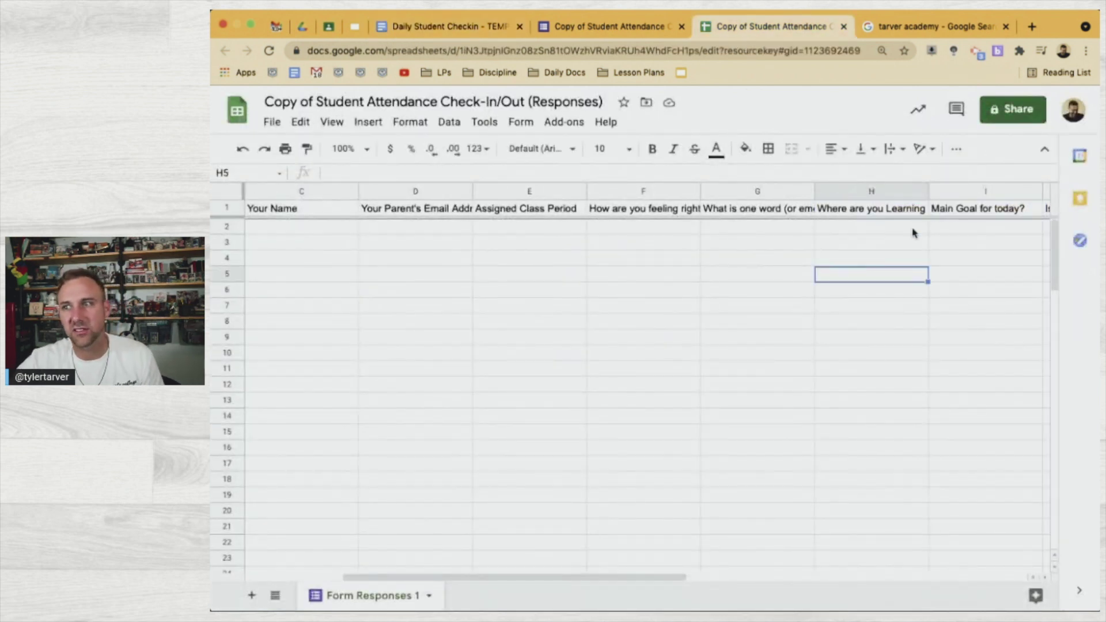
double_click(972, 207)
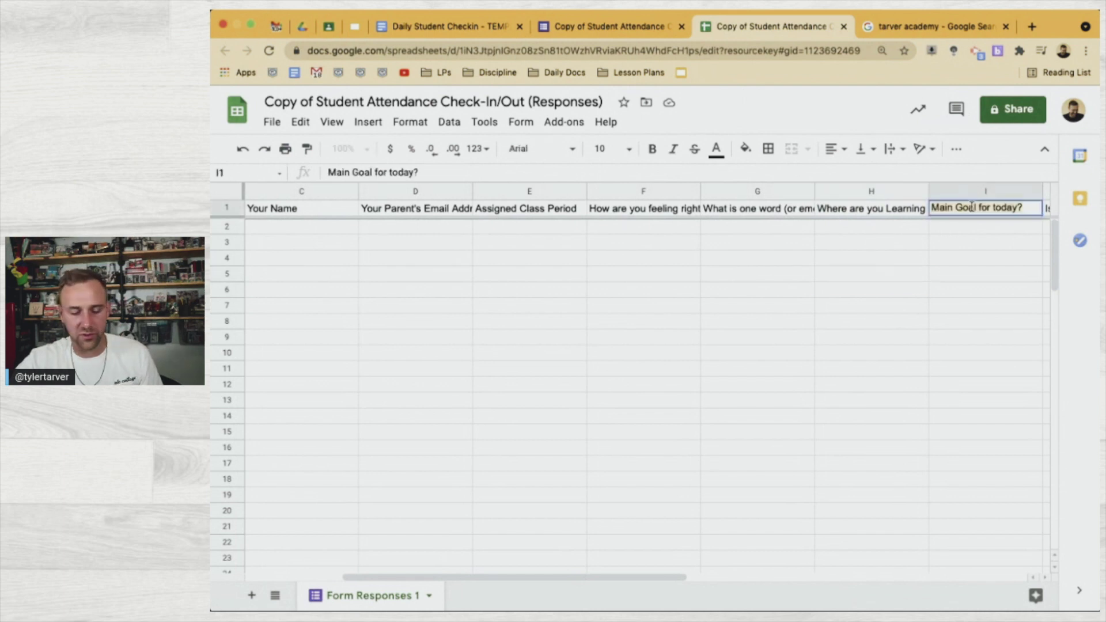
left_click(632, 29)
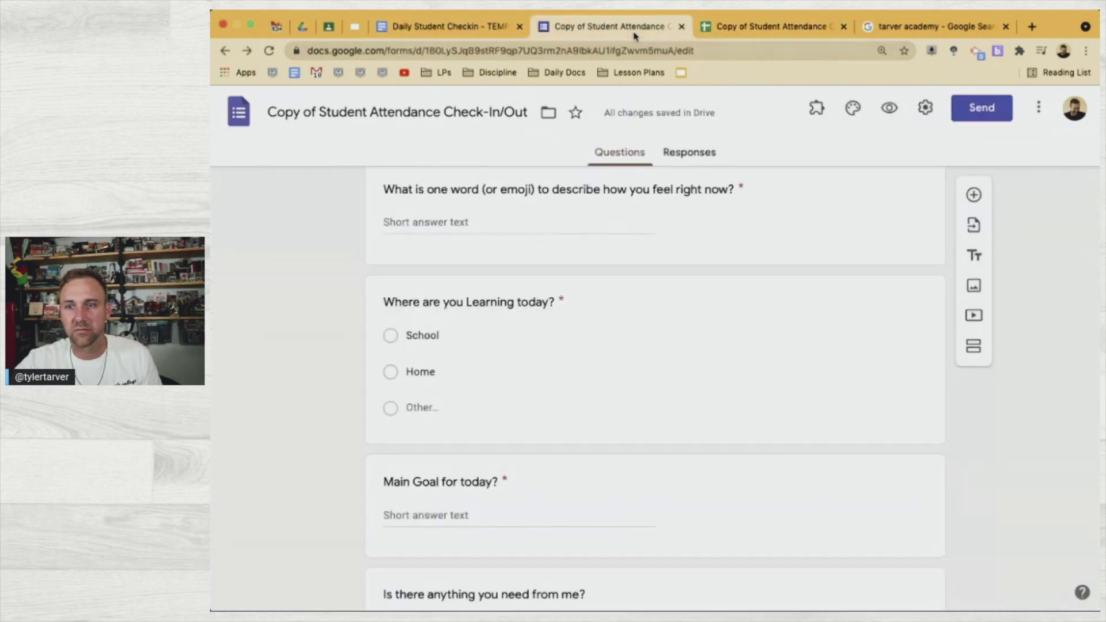
scroll(630, 426, "down", 2)
Add the line 'Main Goal - <<Main Goal for today?>>' below the learning location line
left_click(447, 27)
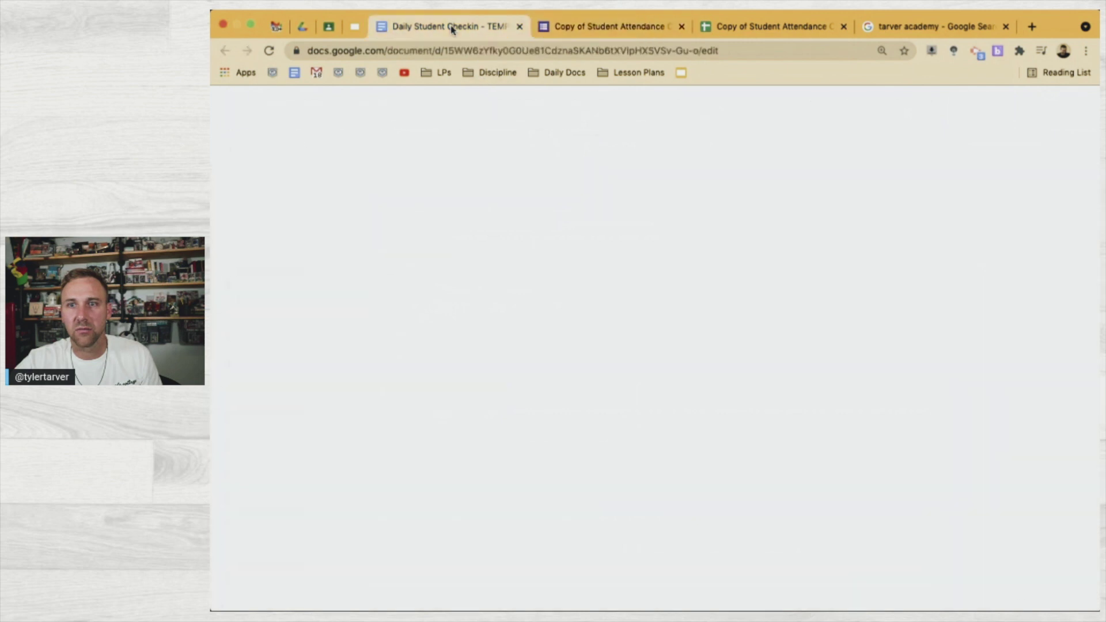
key("Return")
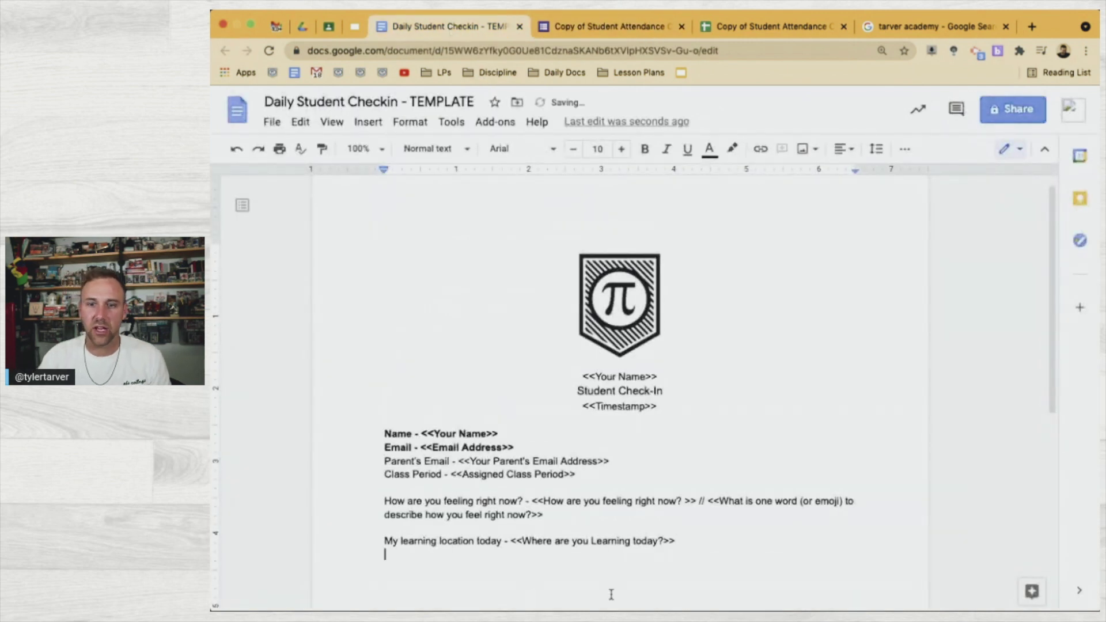
type("Main Goal")
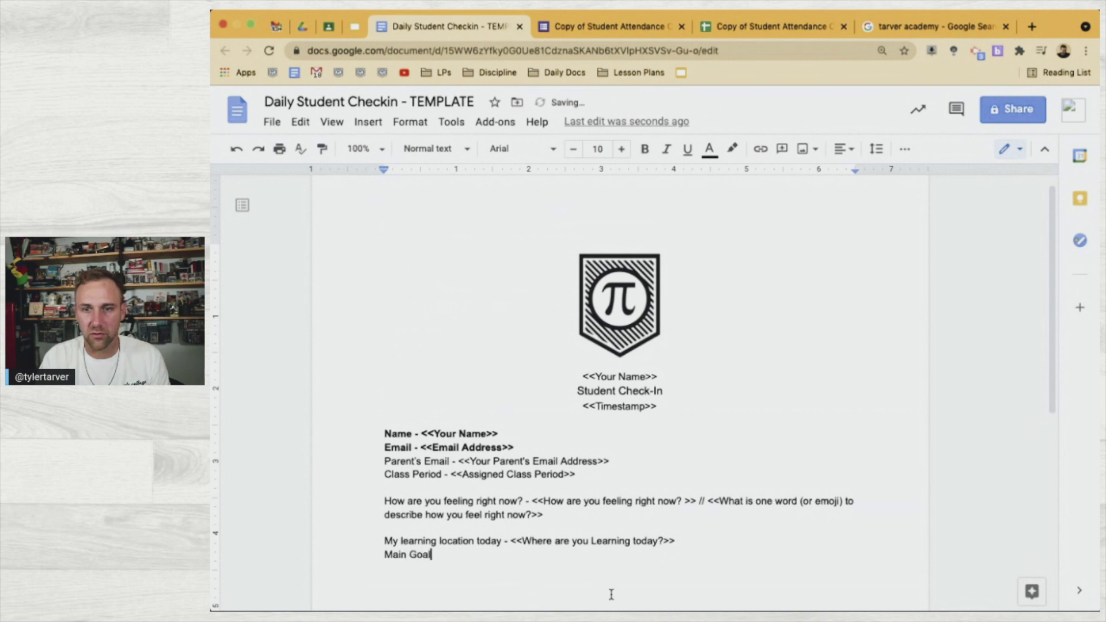
type(" - <<Main Goal for today?")
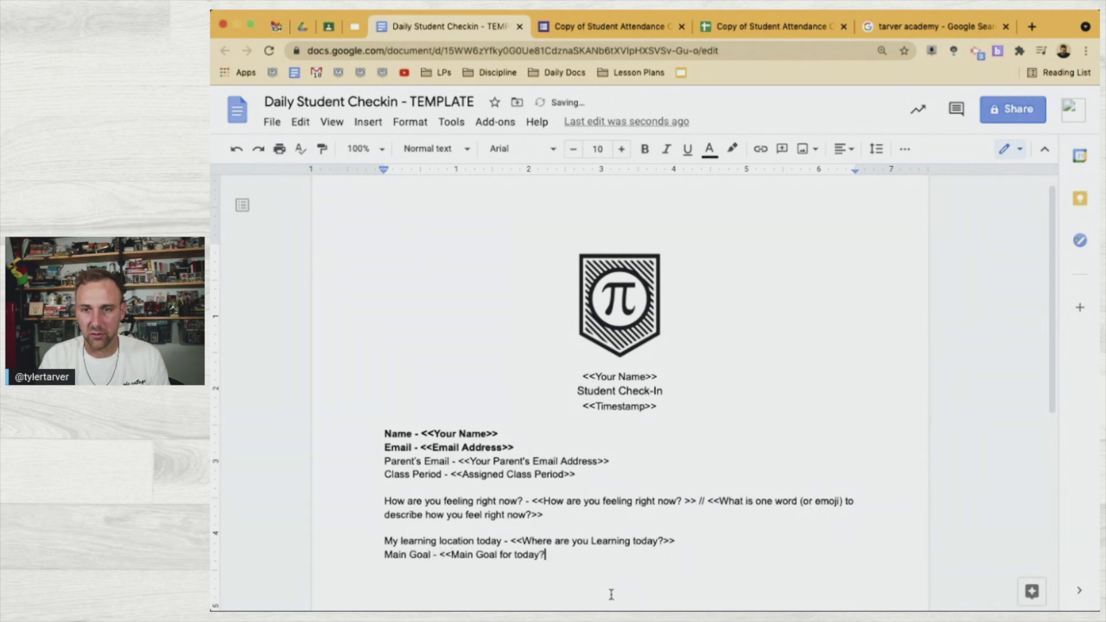
type(">>")
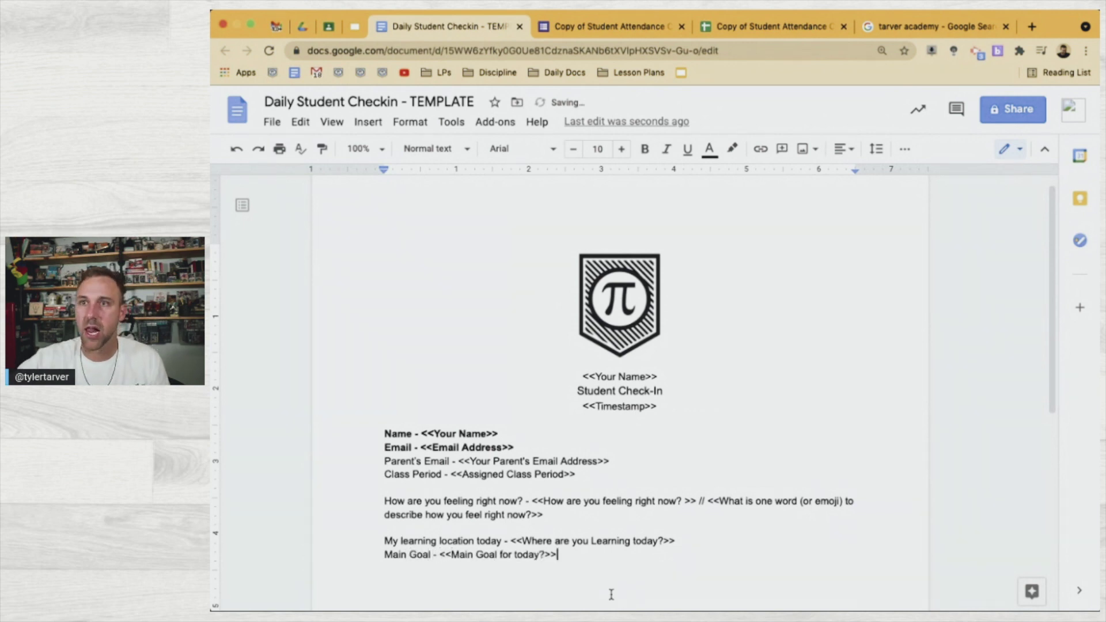
Compare the form's remaining questions with the sheet and read the header in cell J1
left_click(743, 29)
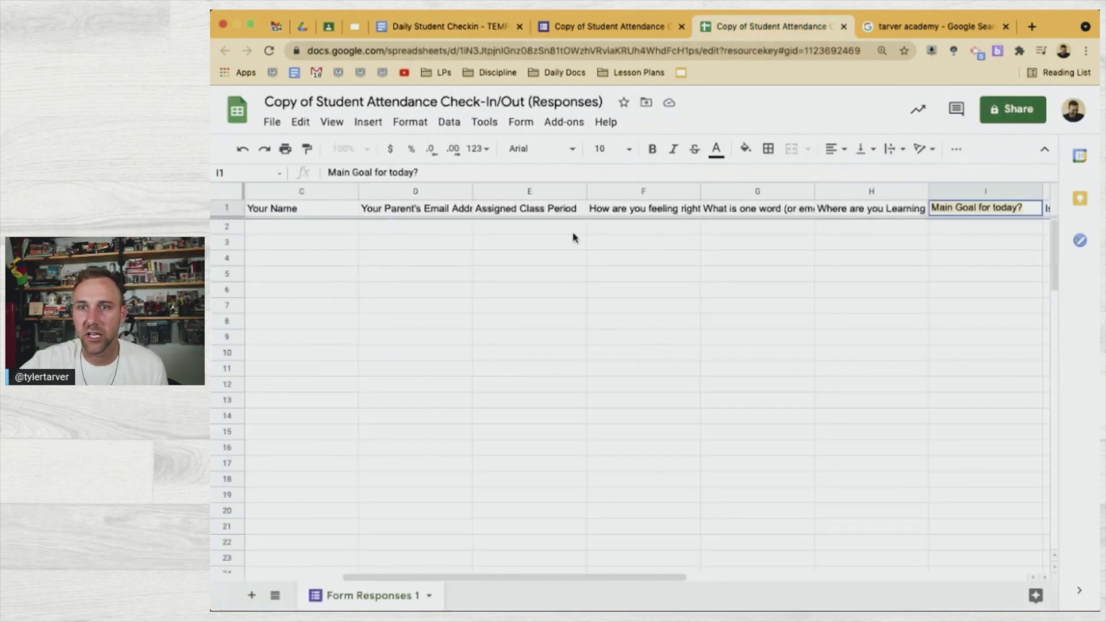
left_click(633, 26)
scroll(636, 494, "down", 1)
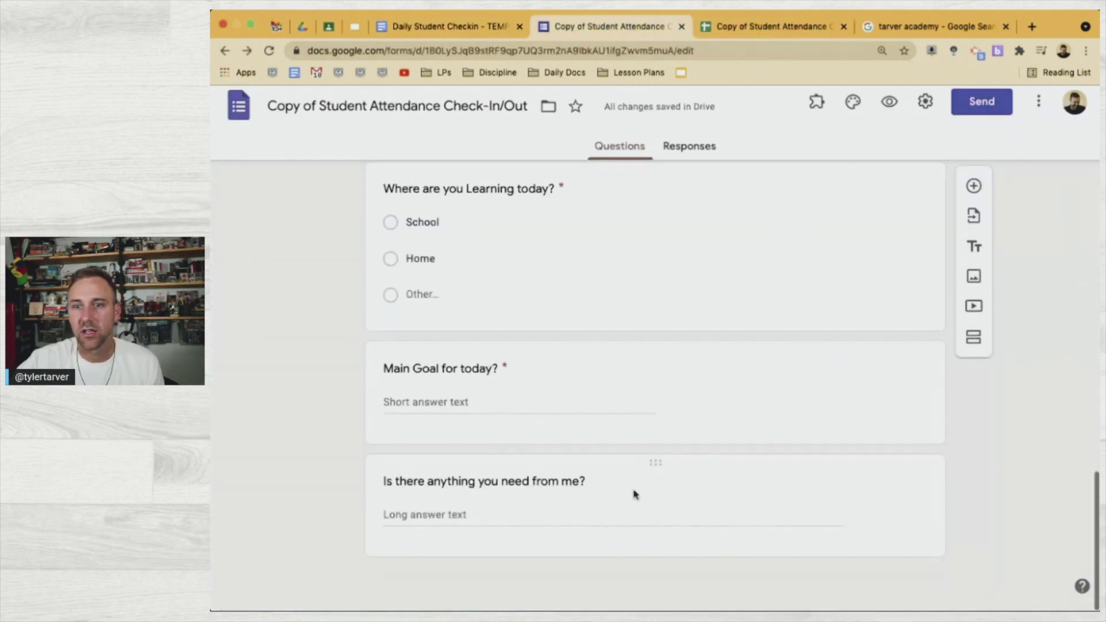
left_click(817, 29)
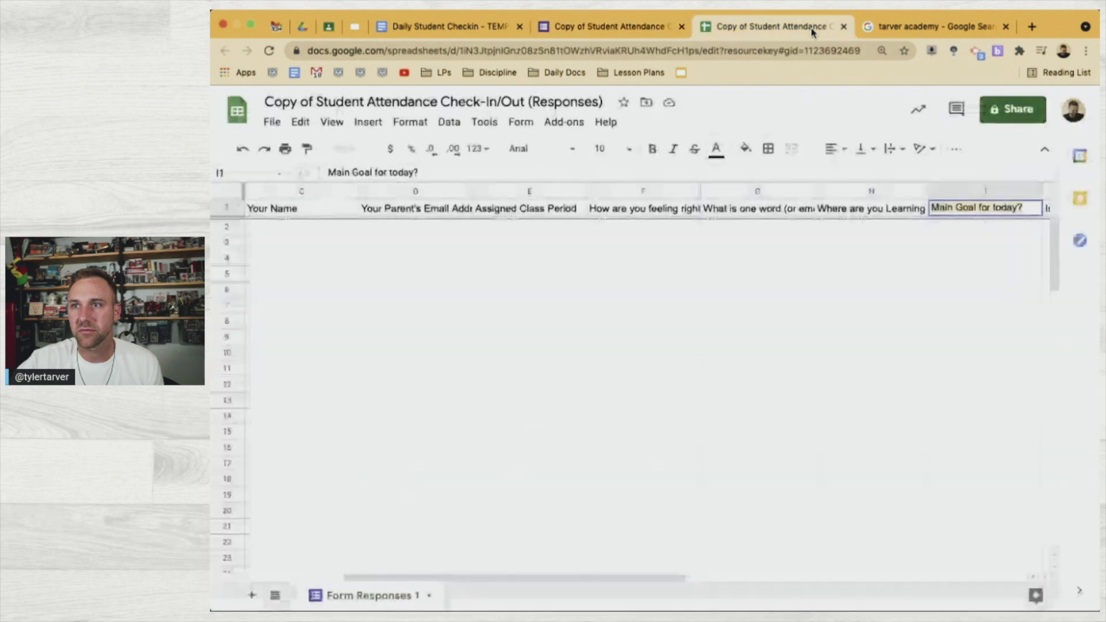
left_click(920, 280)
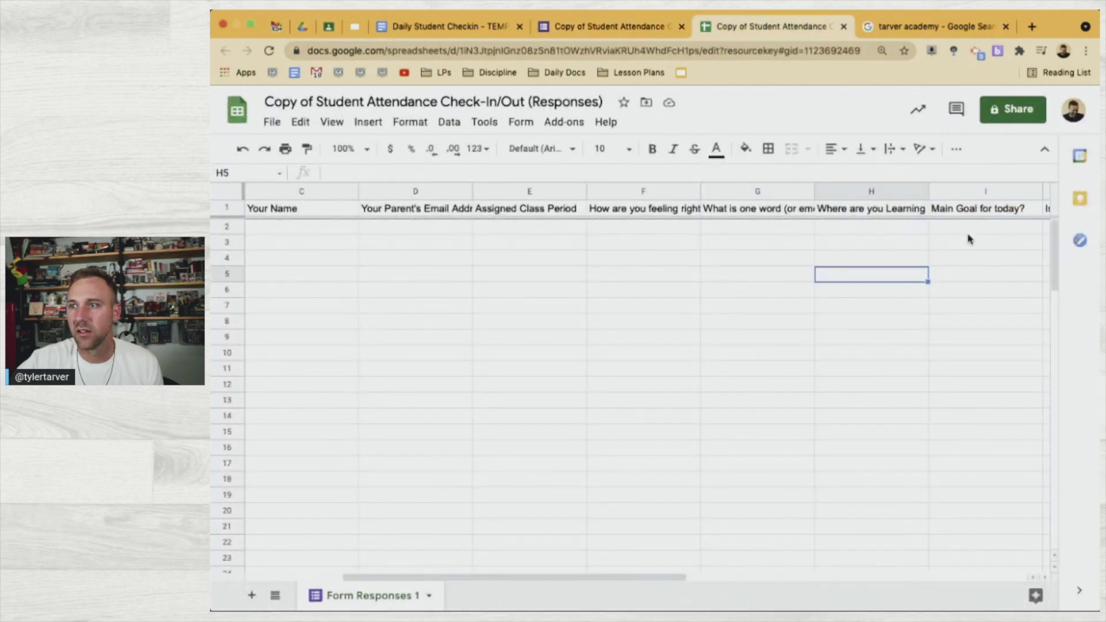
scroll(968, 239, "right", 4)
left_click(890, 208)
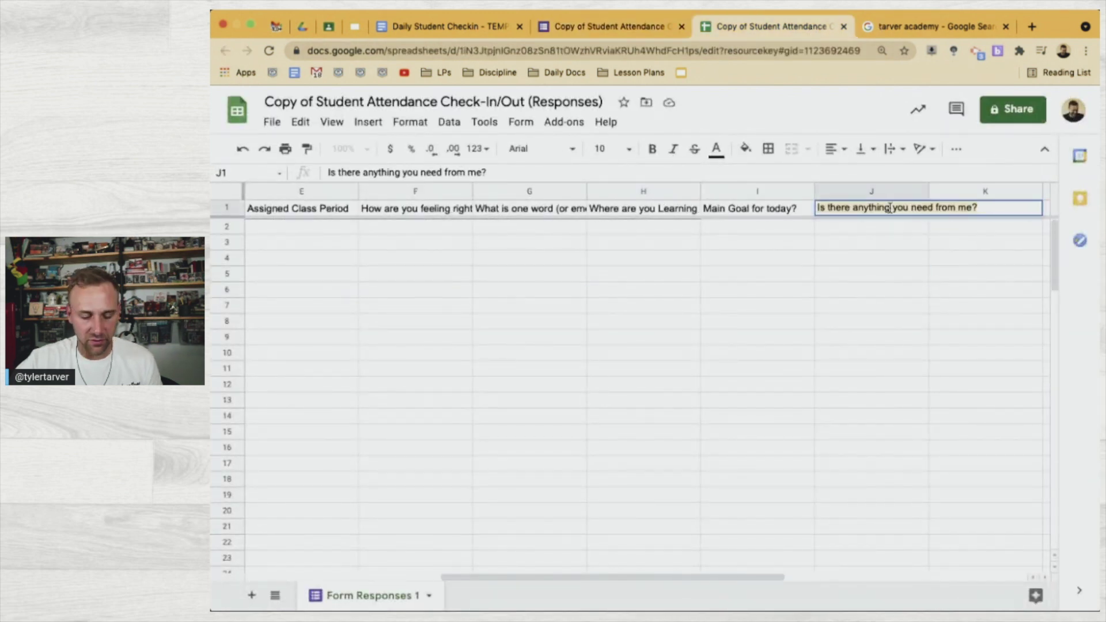
Add 'Needs from the Teacher:' with '<<Is there anything you need from me?>>' on the next line
left_click(484, 27)
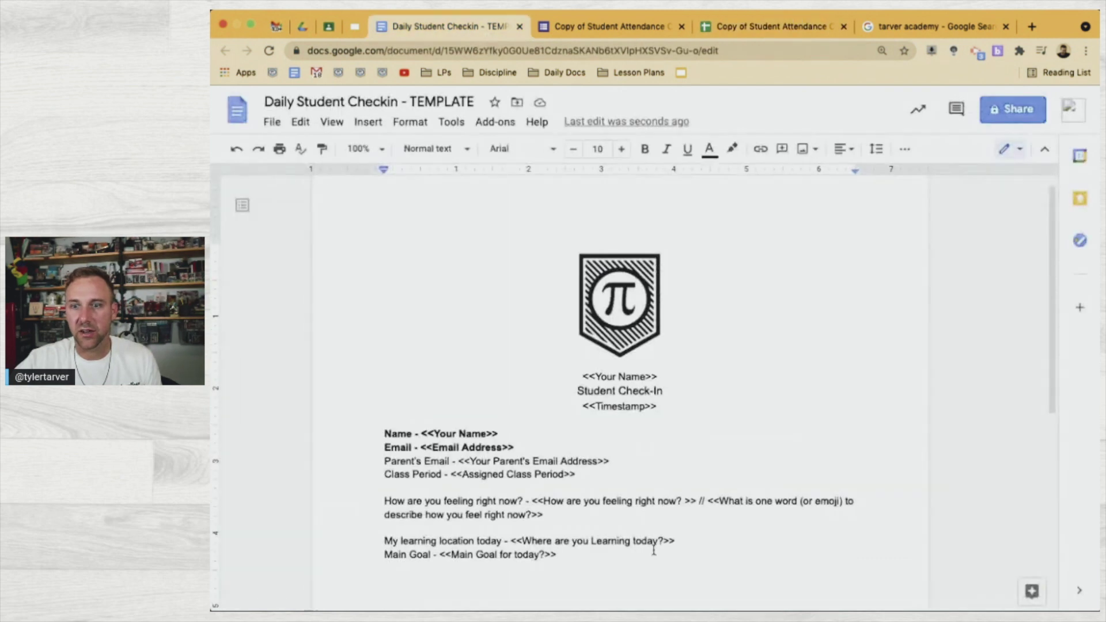
key("Return")
key("Return")
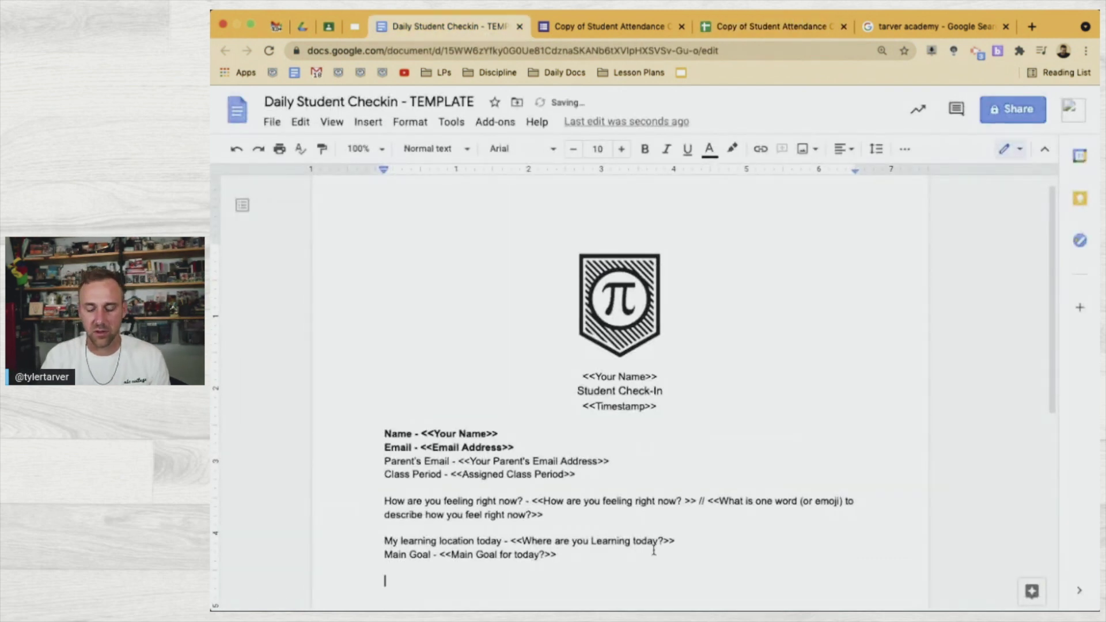
type("Needs fr")
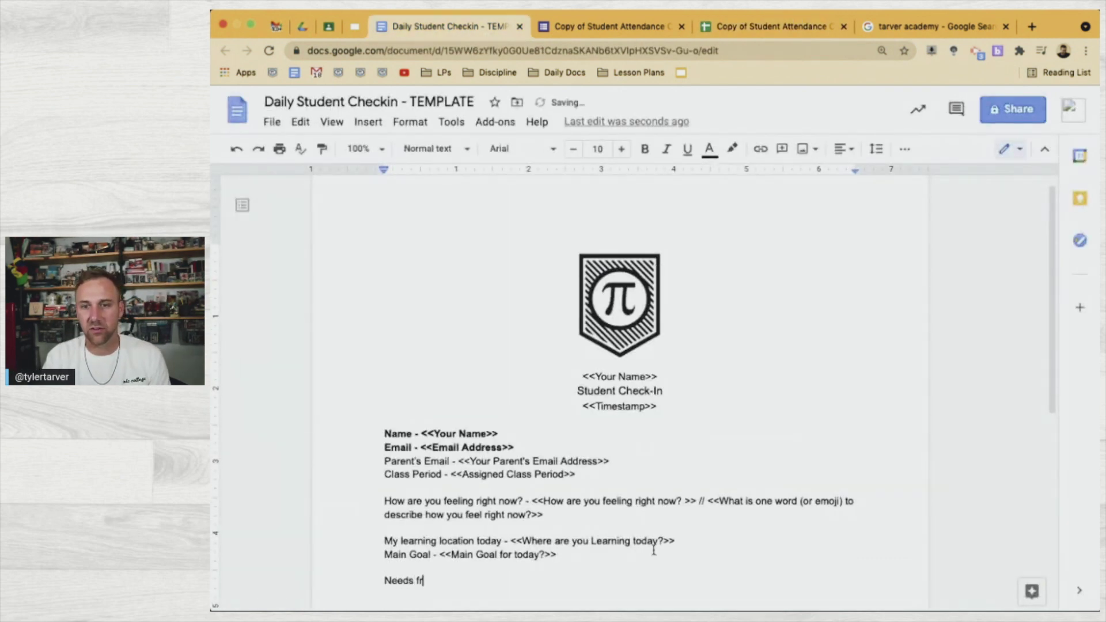
type("om the Teacher:")
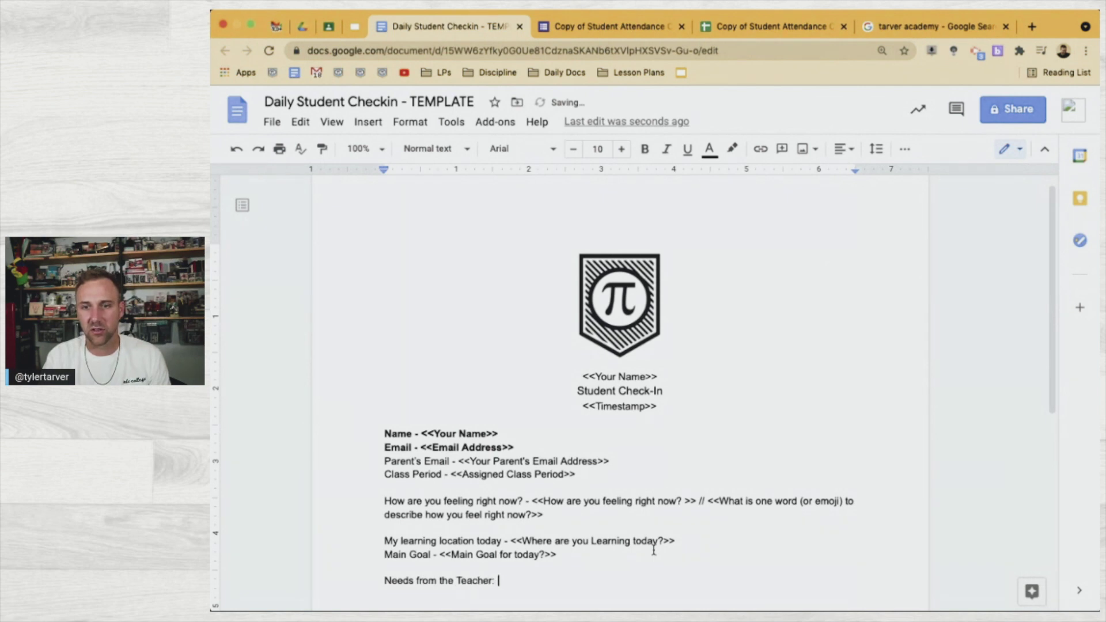
key("Return")
type("Is there anything you need from me?")
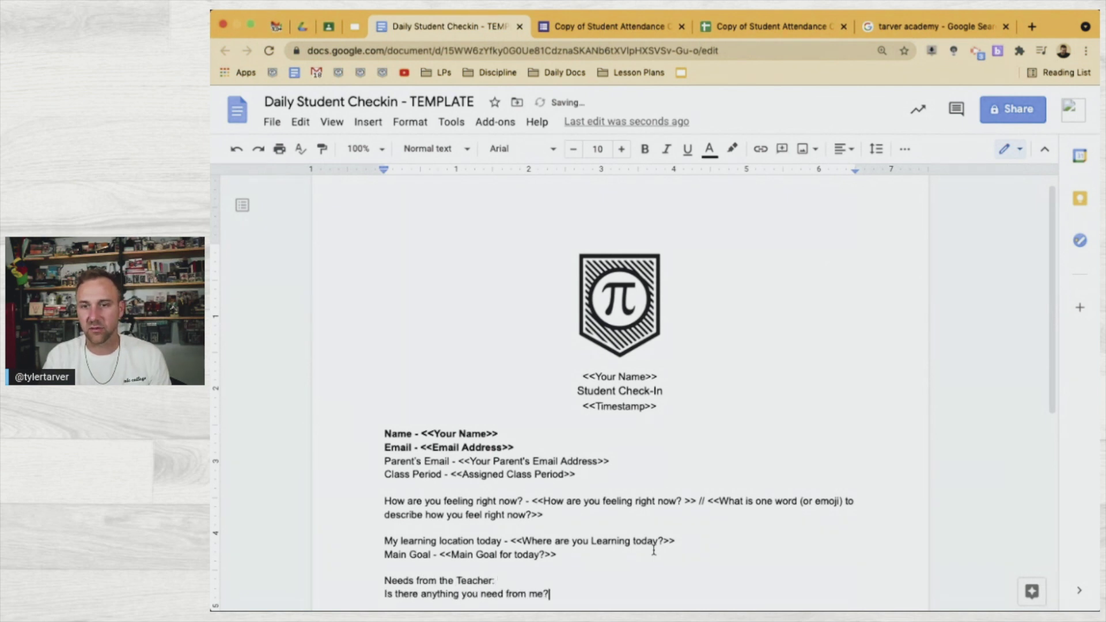
left_click(378, 593)
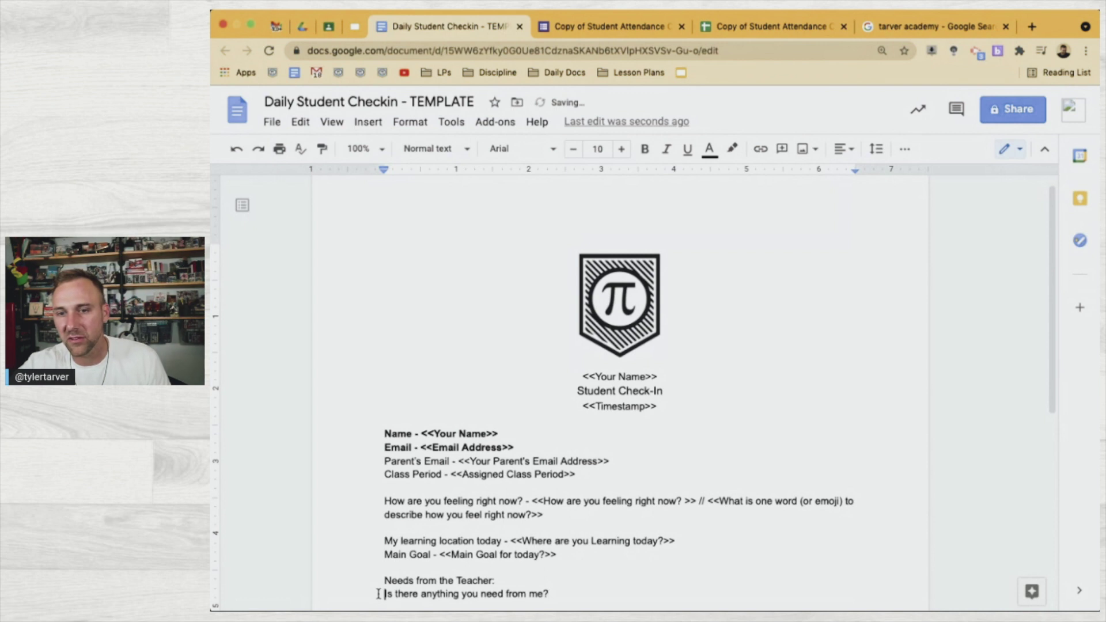
type("<<")
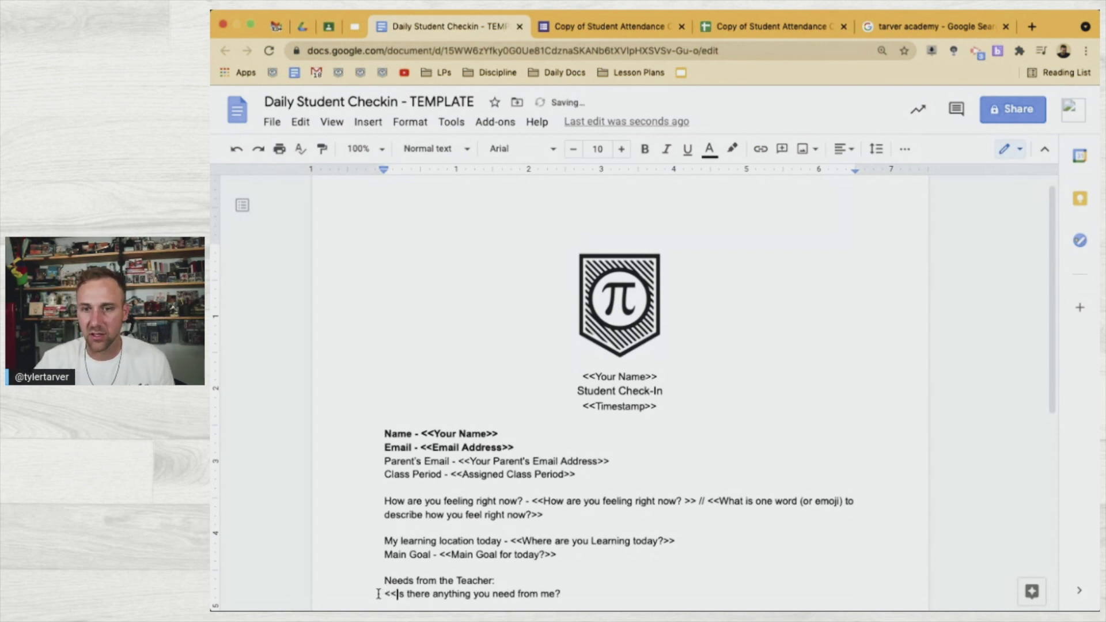
left_click(599, 594)
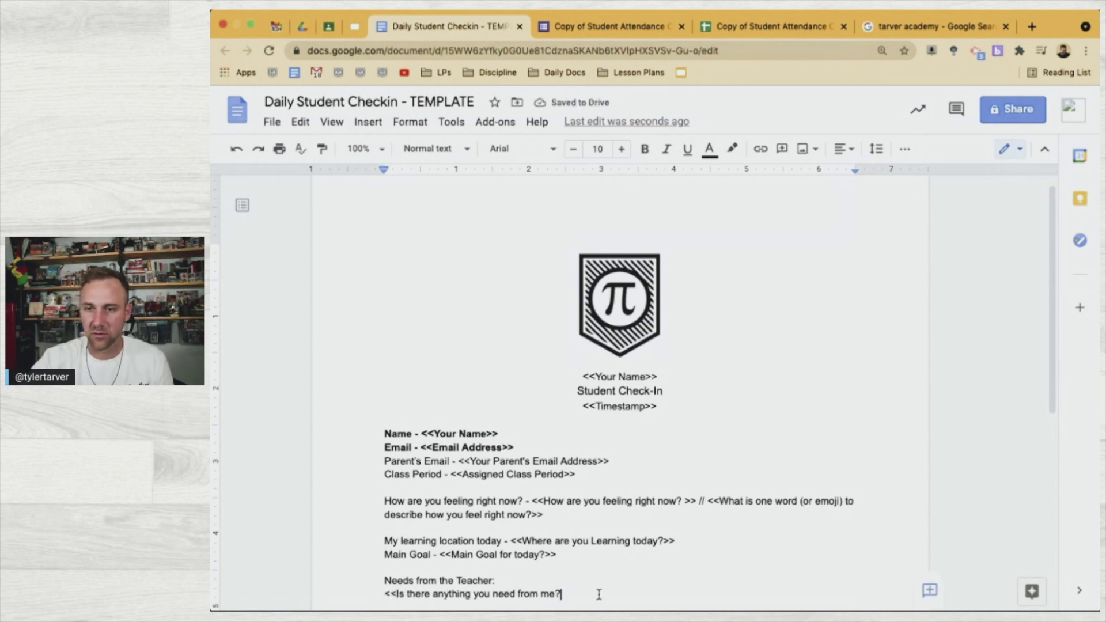
type(">>")
scroll(596, 593, "down", 3)
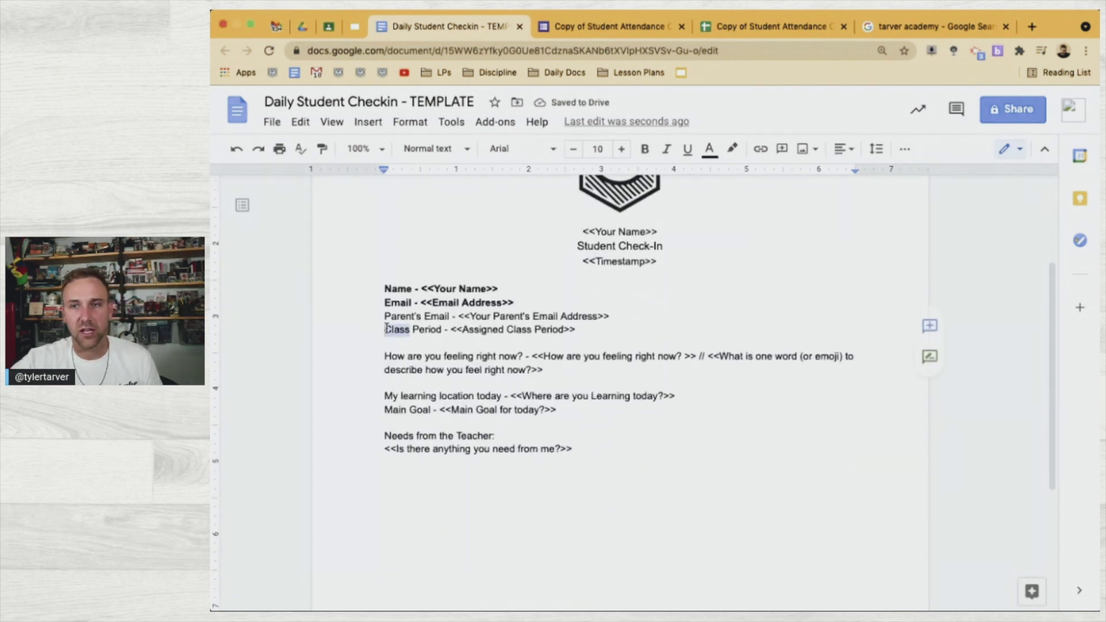
Move the Class Period line up above Parent's Email
triple_click(385, 329)
key("super+c")
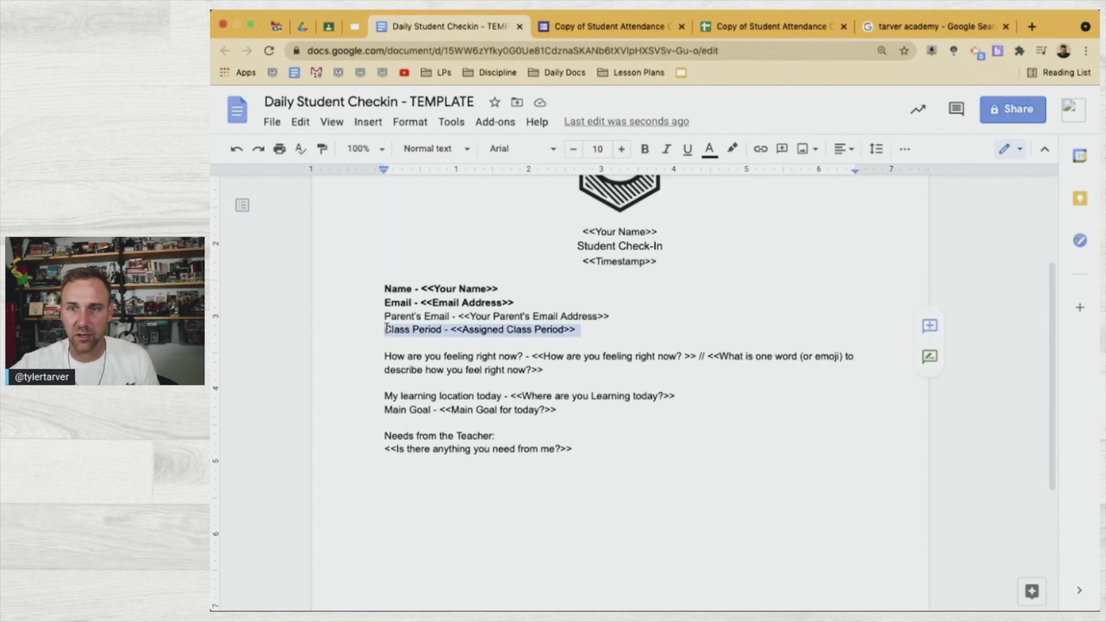
key("BackSpace")
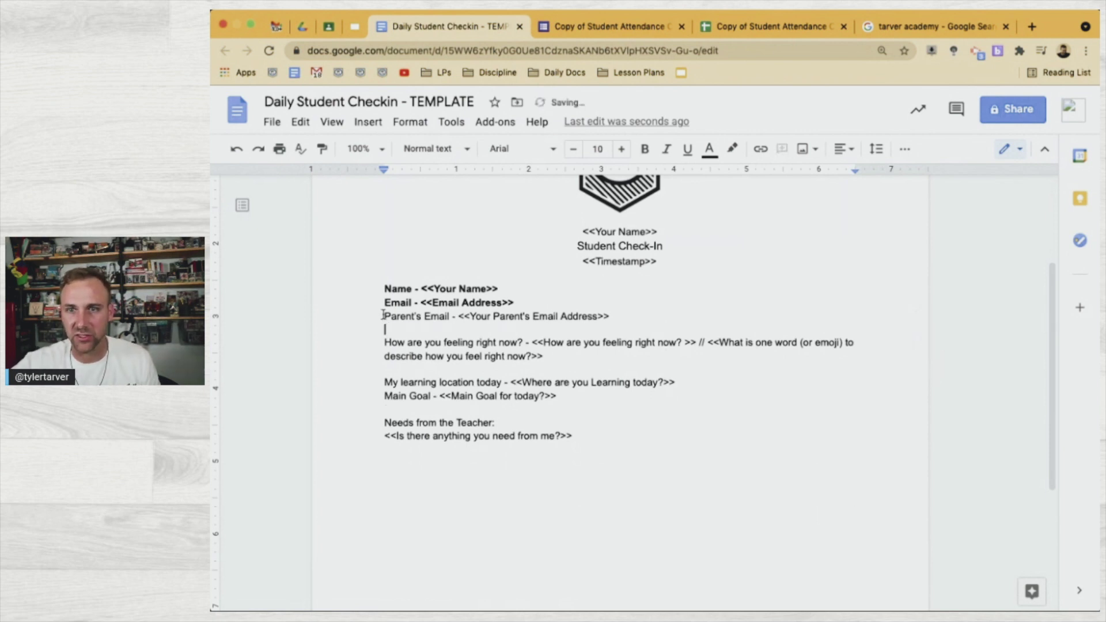
key("super+v")
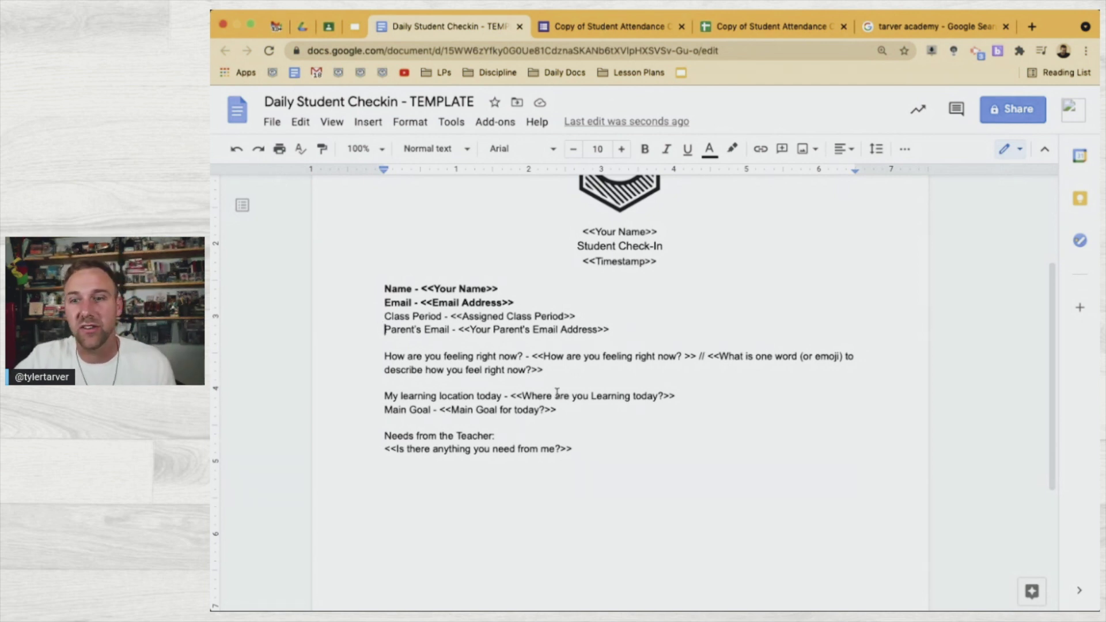
Add an empty line after the <<Is there anything you need from me?>> tag
left_click(497, 437)
left_click_drag(423, 441, 377, 437)
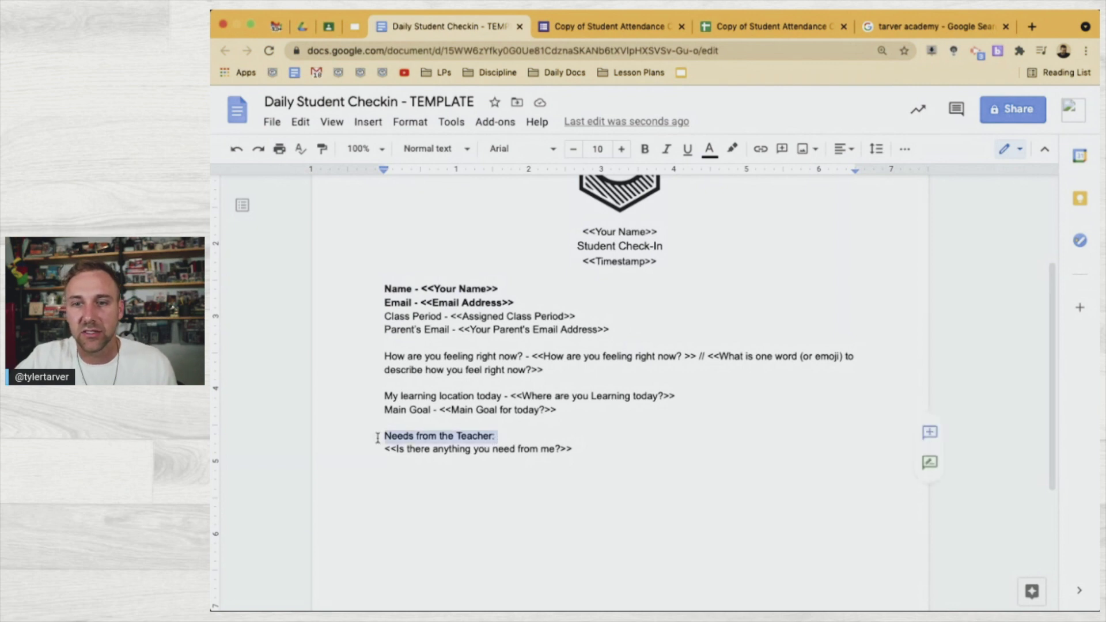
left_click(496, 438)
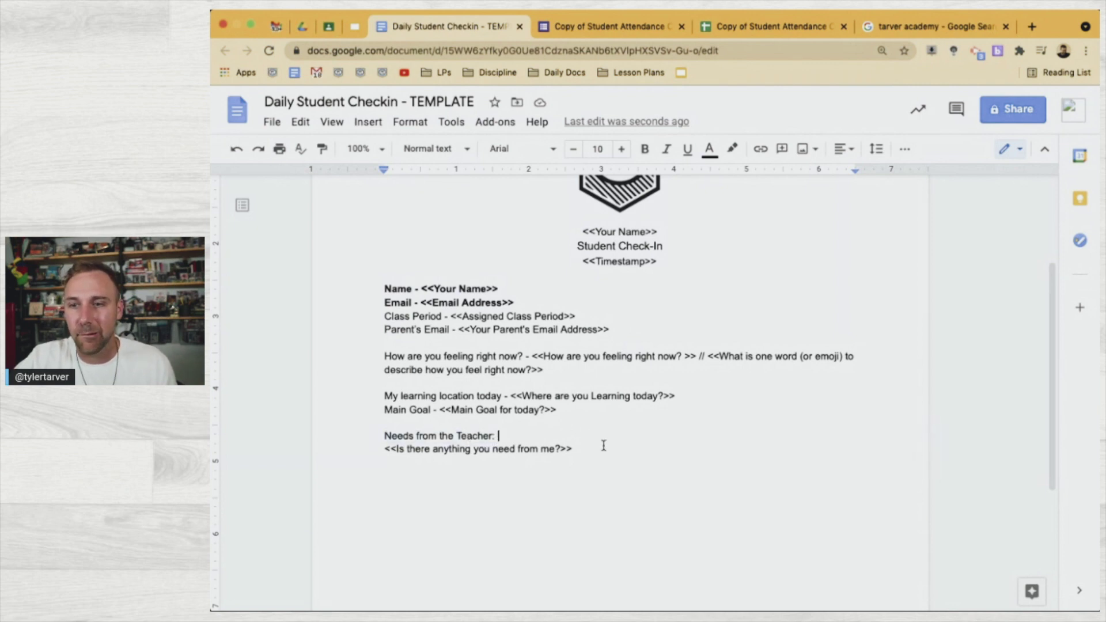
left_click(590, 454)
key("Return")
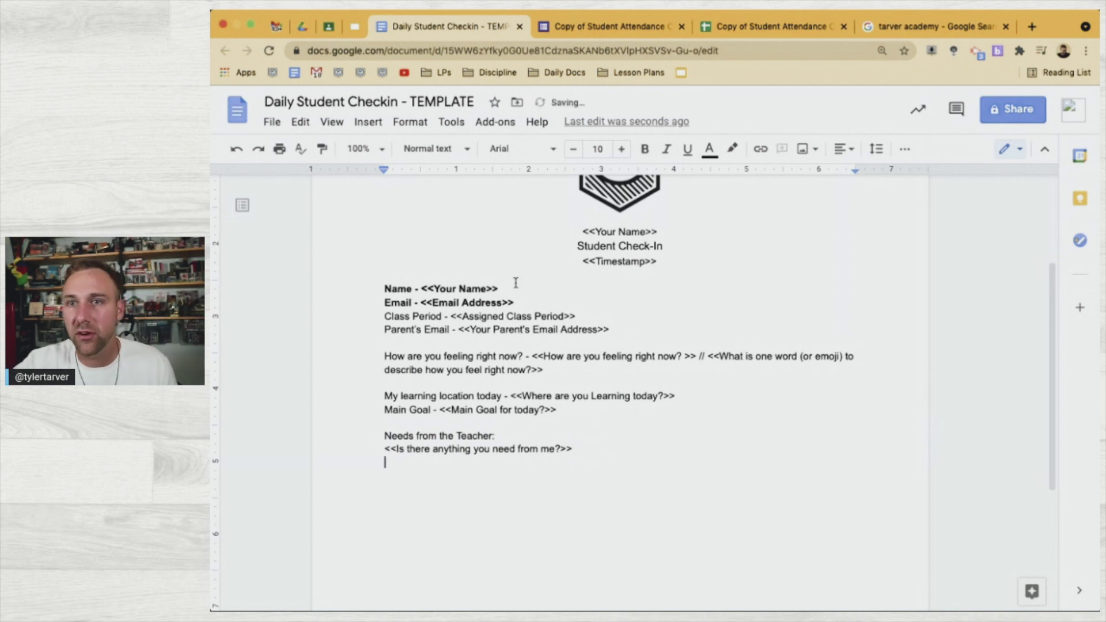
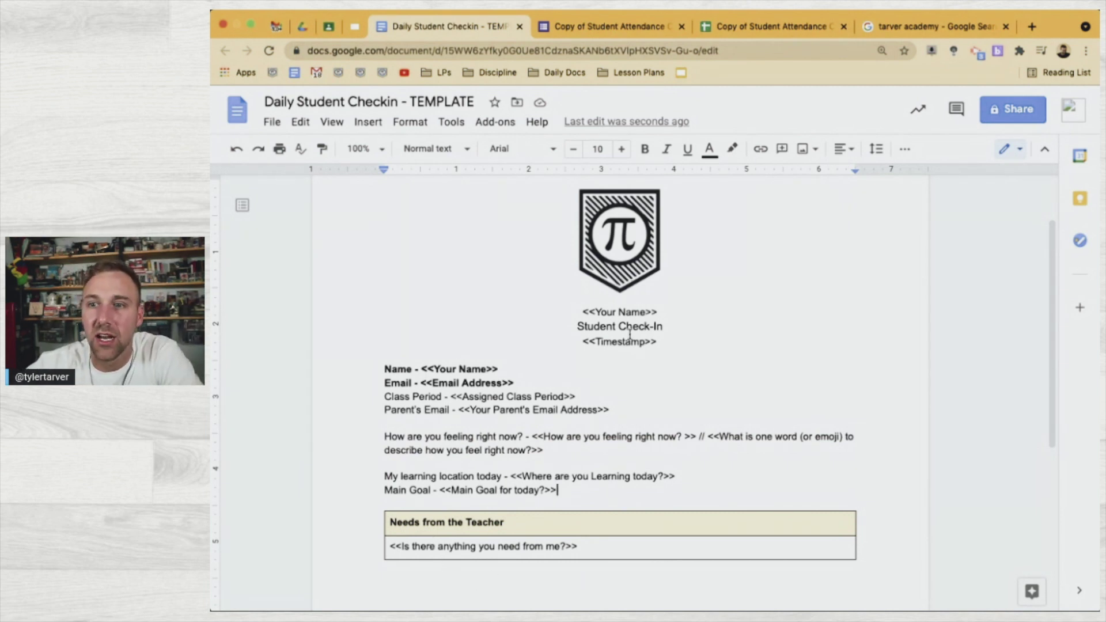
Select all the text in the Daily Student Checkin template
scroll(618, 328, "up", 3)
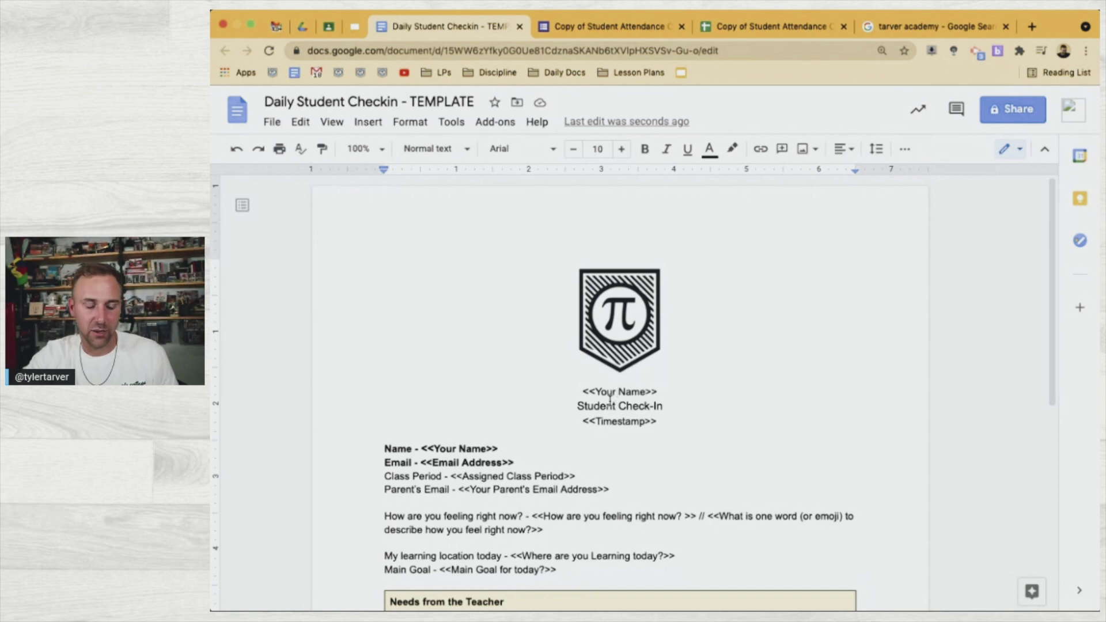
key("super+a")
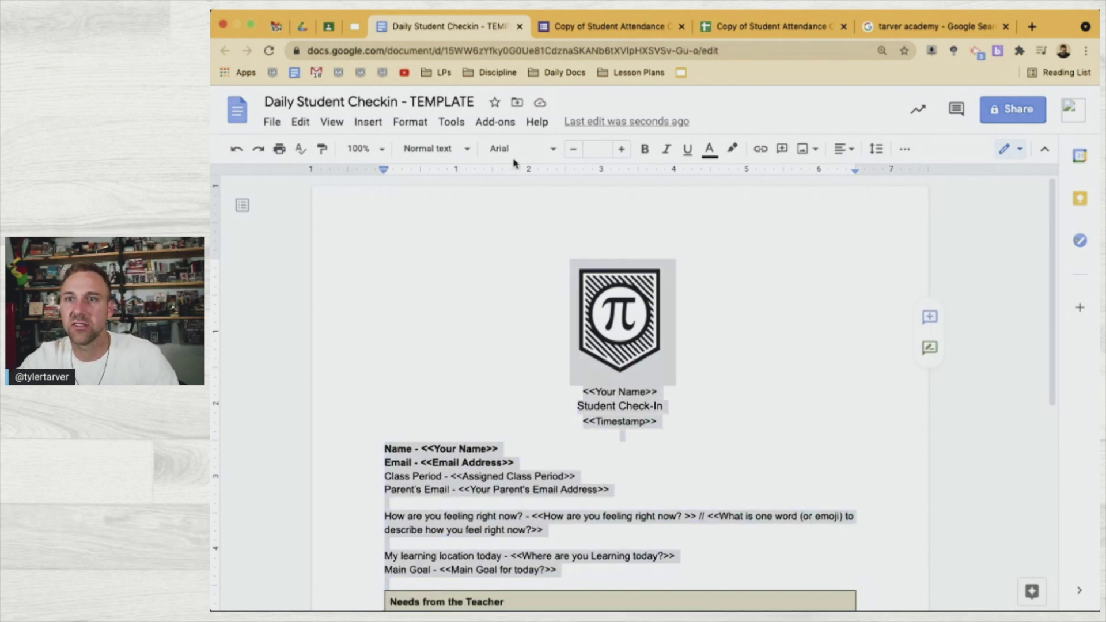
Apply the Montserrat font to the whole template
left_click(514, 150)
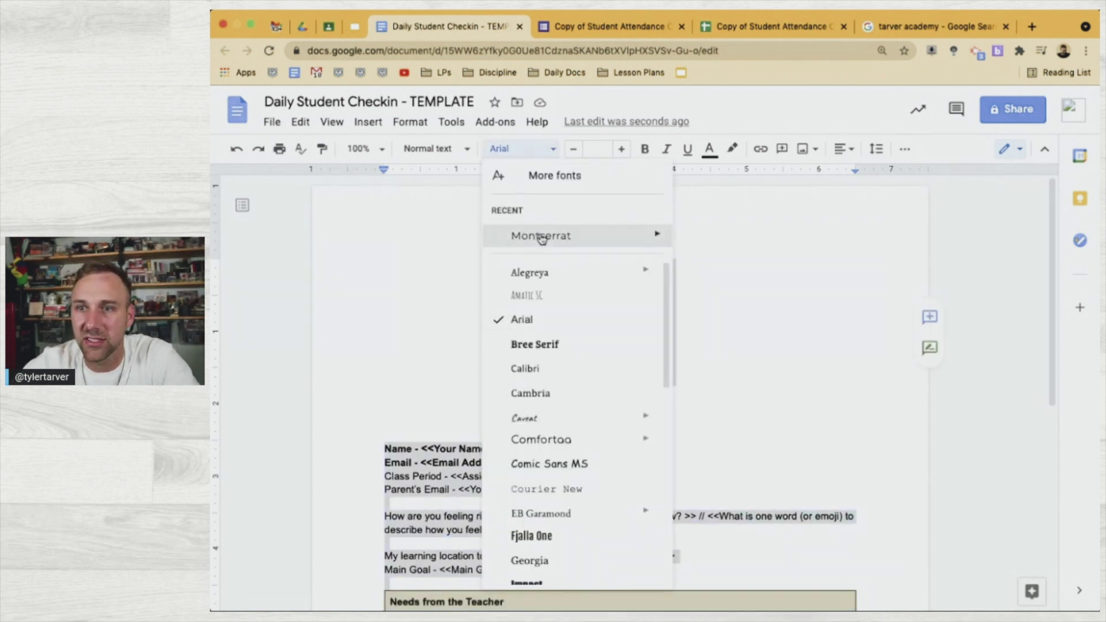
left_click(540, 235)
left_click(634, 382)
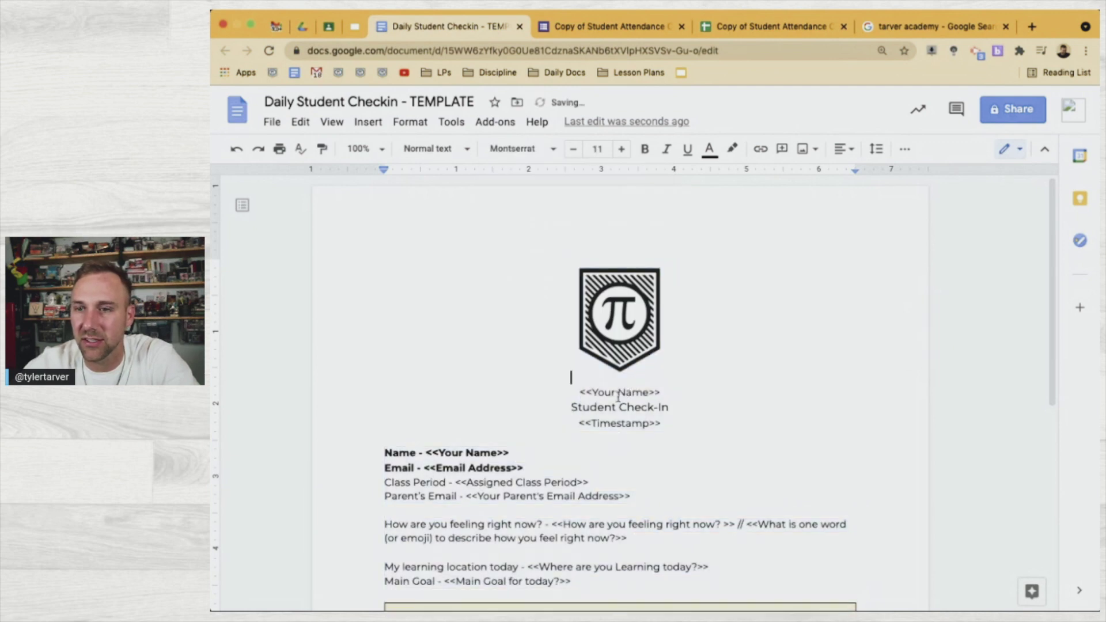
Make the <<Your Name>> line a bold size 24 heading
triple_click(618, 395)
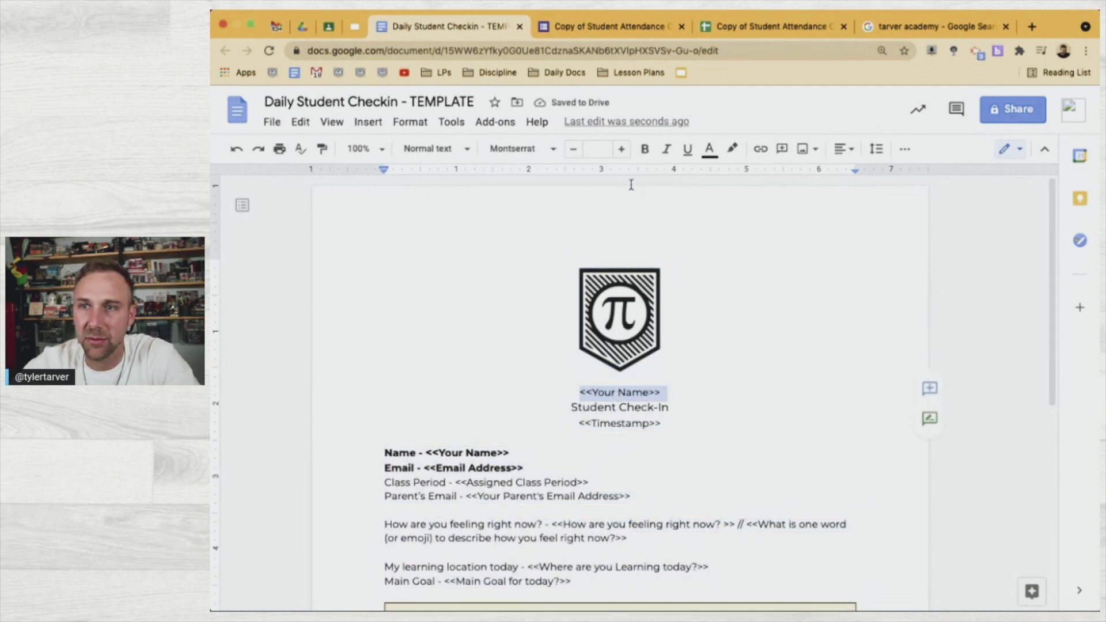
left_click(597, 150)
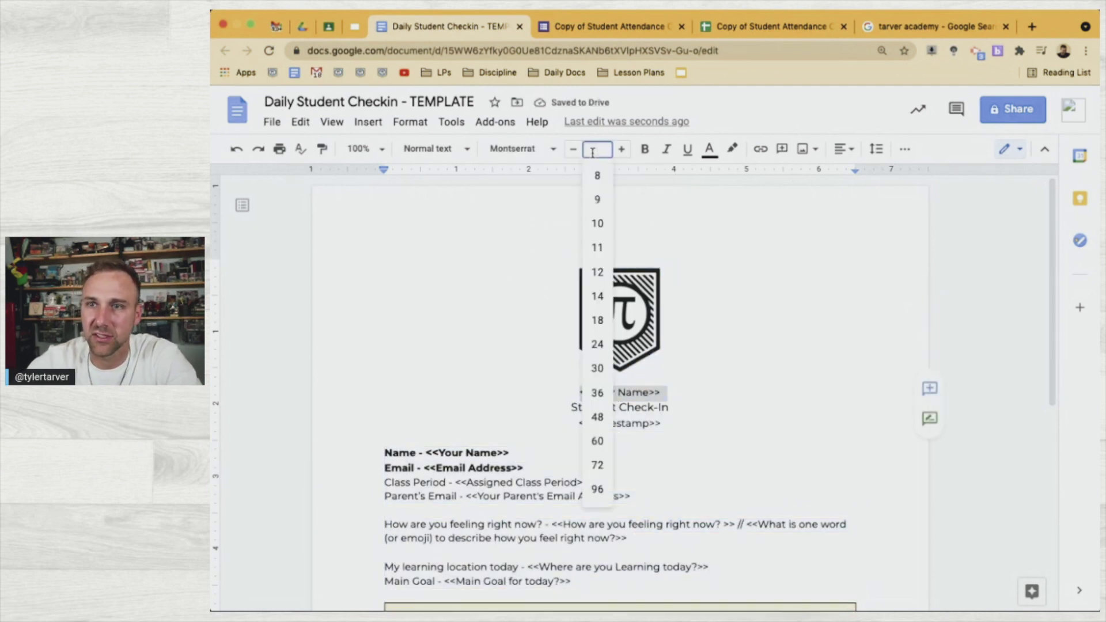
left_click(599, 371)
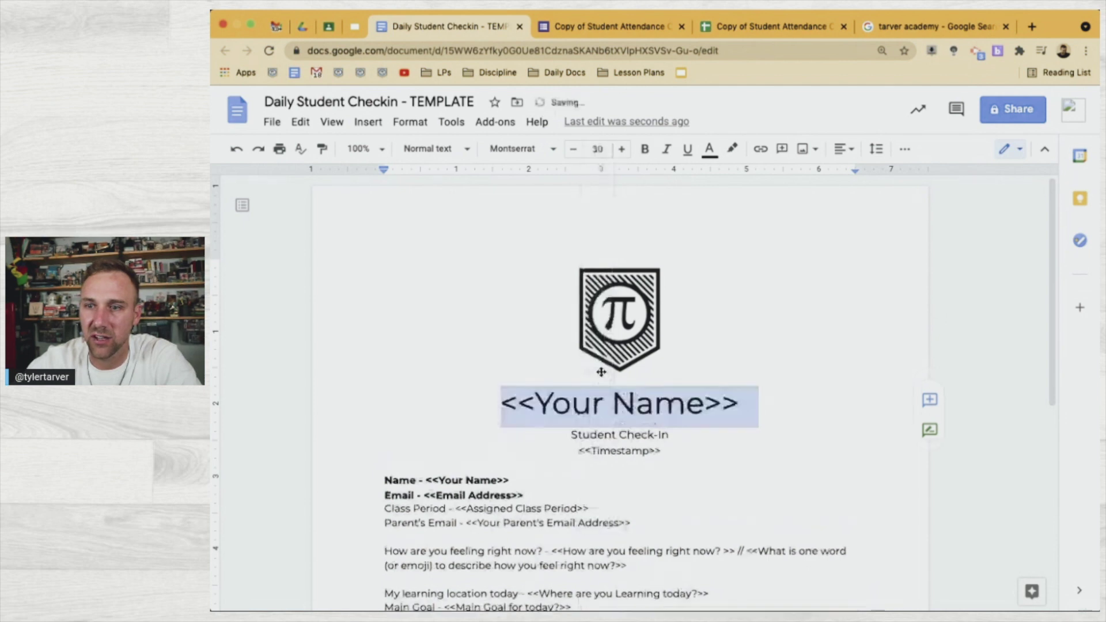
left_click(603, 149)
type("24")
key("Return")
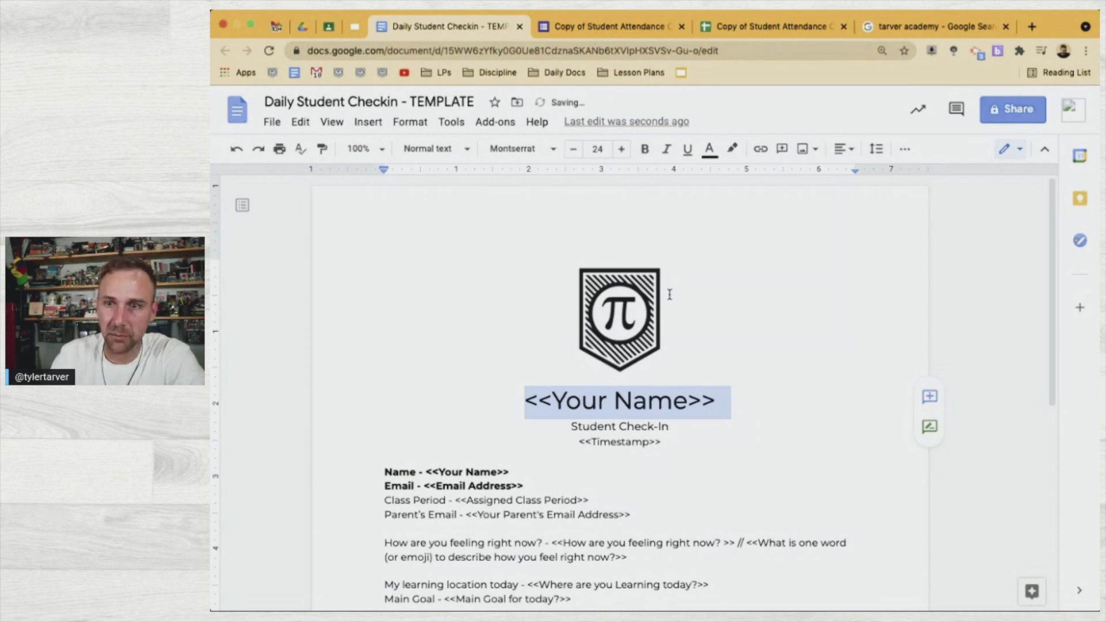
key("ctrl+b")
Italicize the Student Check-In line
triple_click(611, 430)
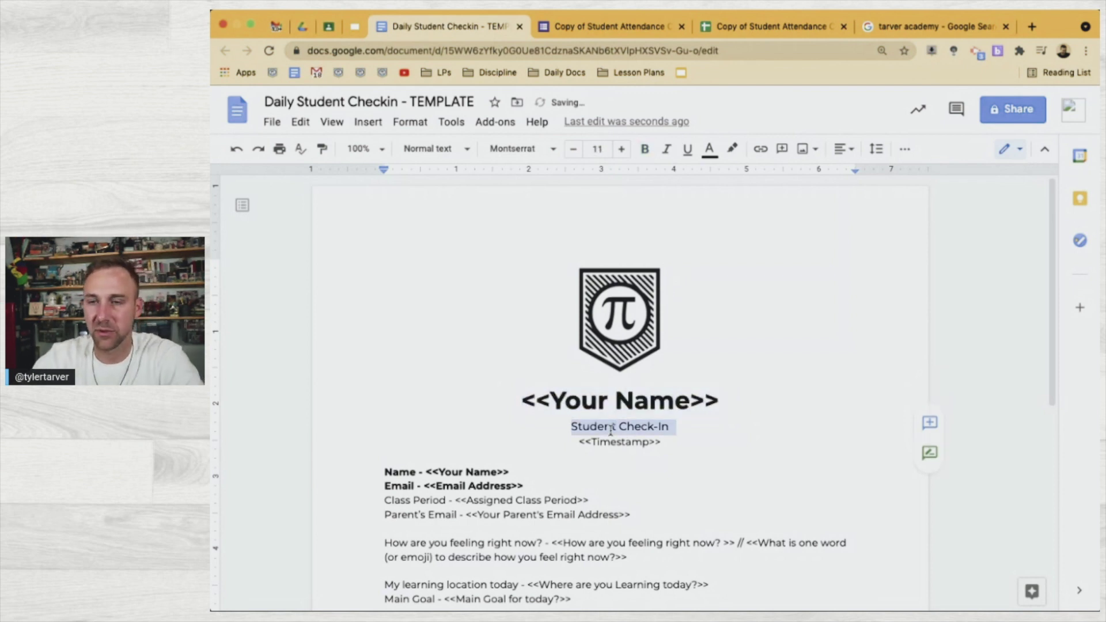
key("ctrl+i")
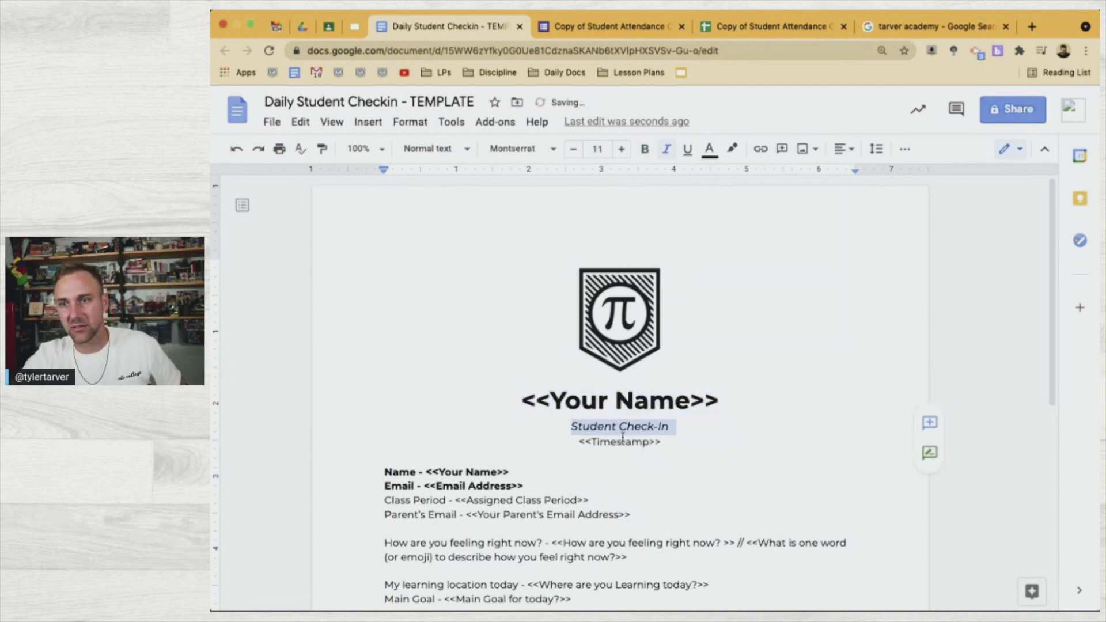
left_click(631, 444)
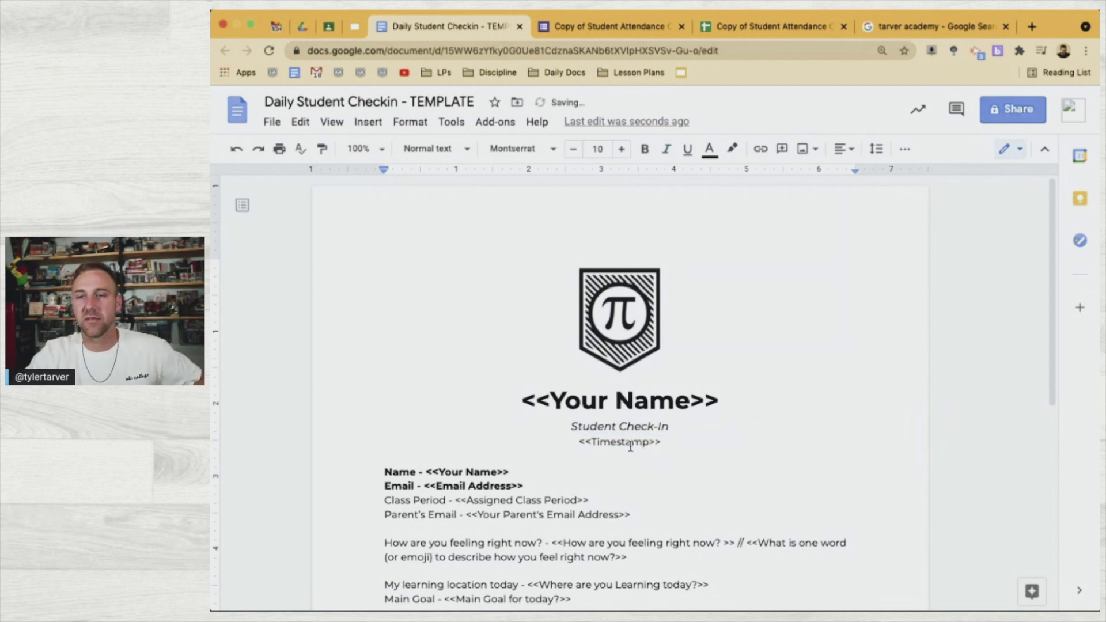
scroll(572, 491, "down", 2)
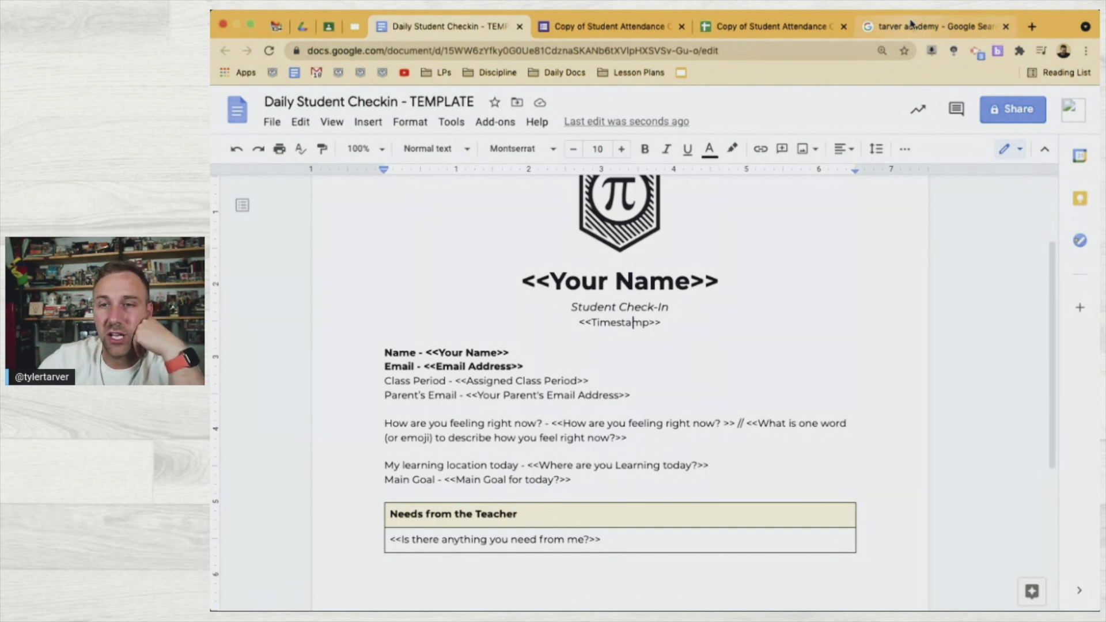
Close the search results and go to the attendance responses spreadsheet's first columns
left_click(1005, 26)
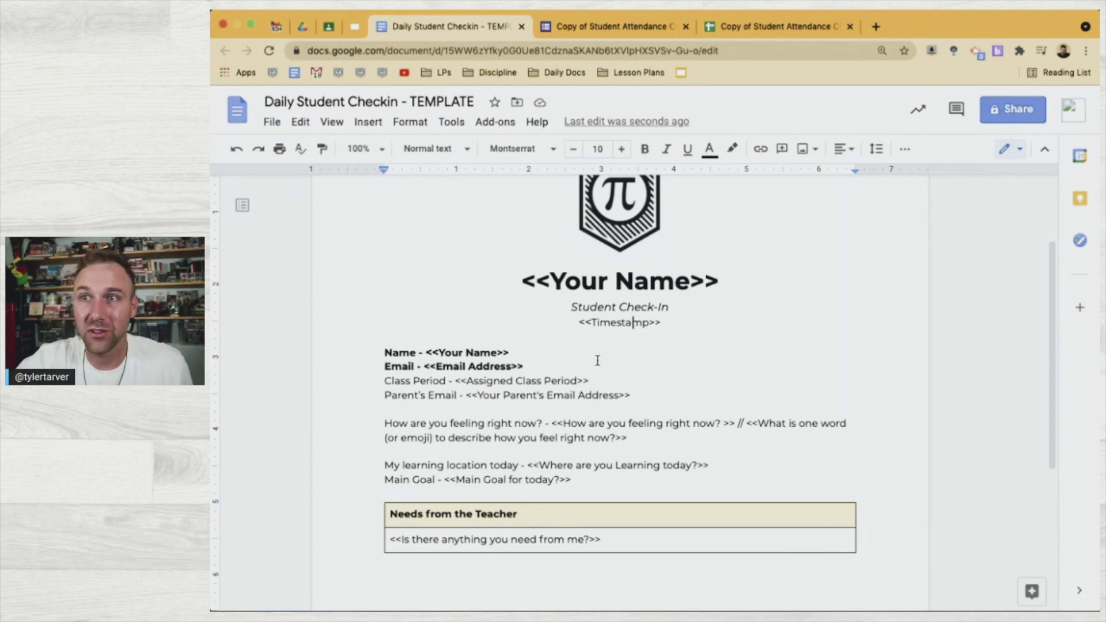
left_click(619, 36)
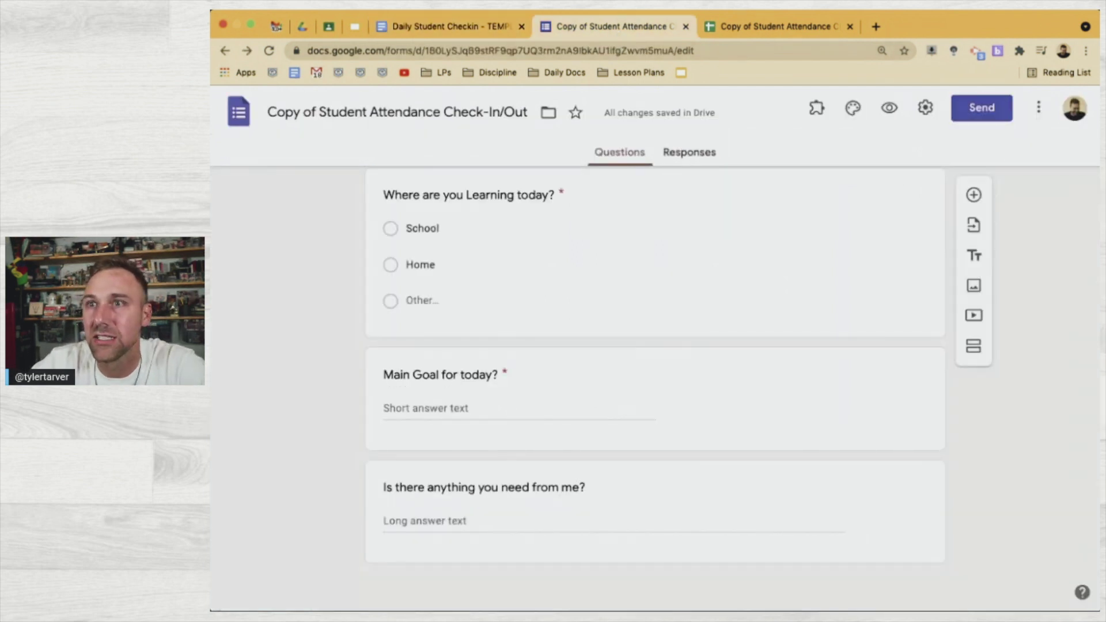
left_click(761, 27)
left_click(649, 462)
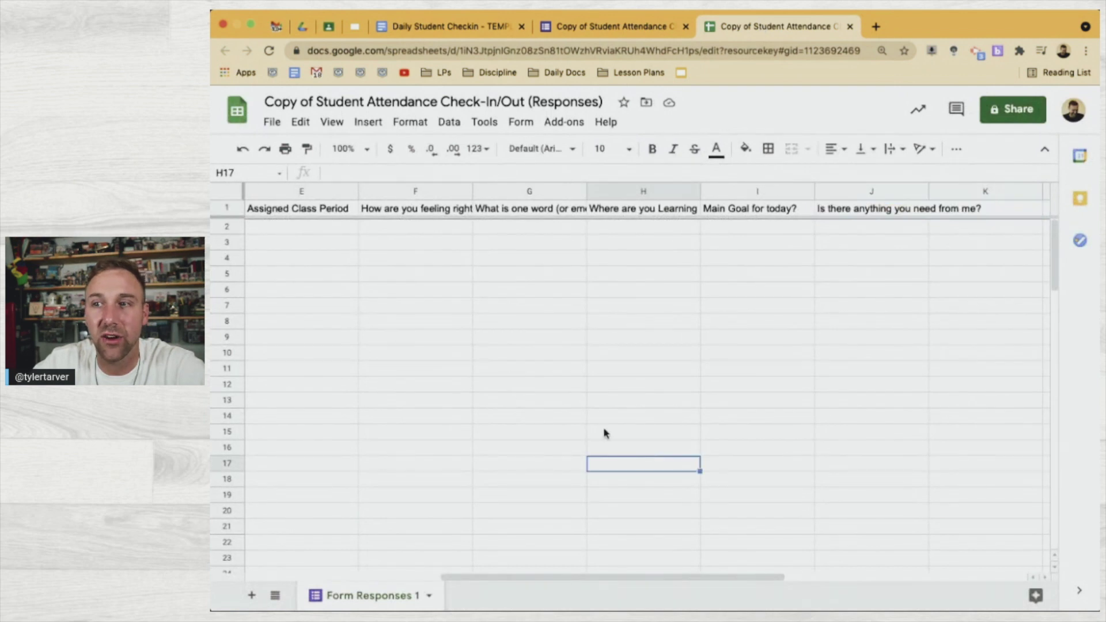
scroll(529, 338, "left", 8)
left_click(353, 264)
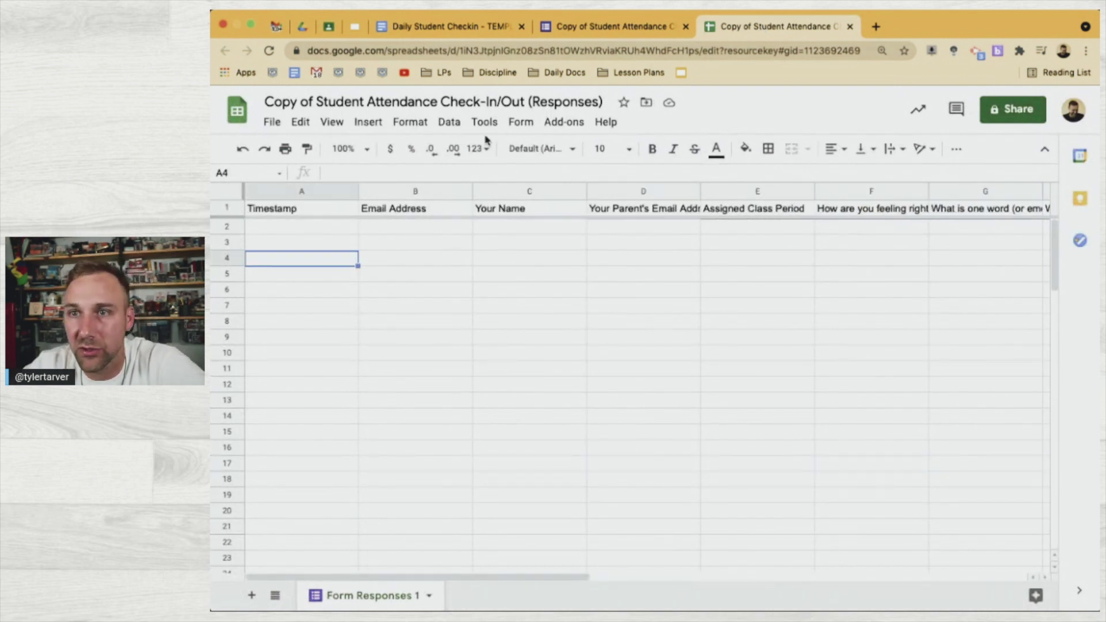
Launch the AutoCrat add-on from the Add-ons menu
left_click(558, 121)
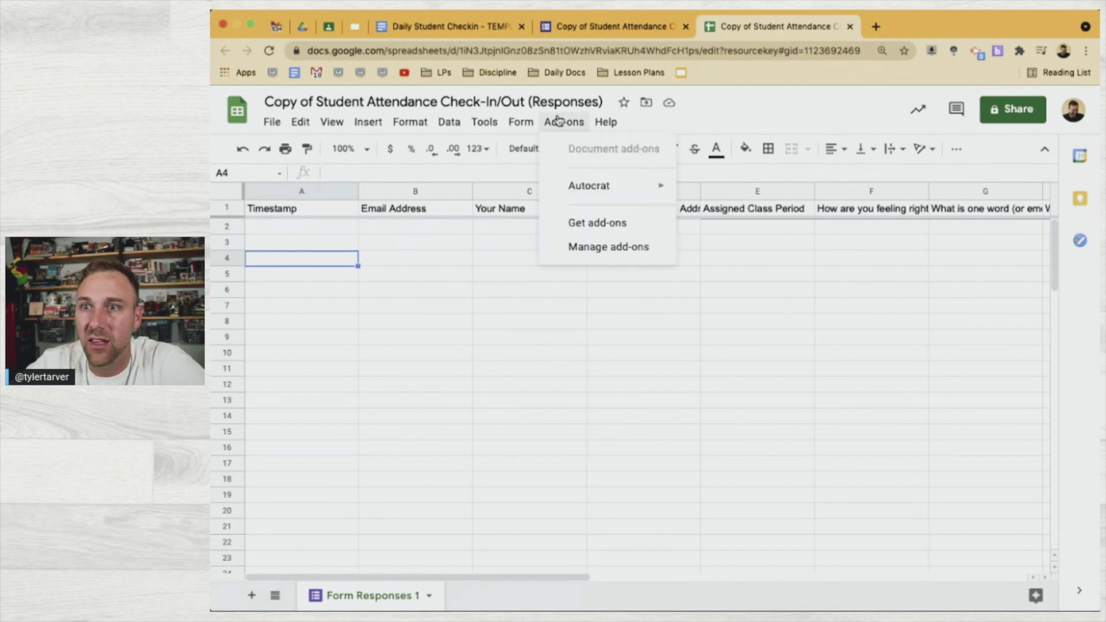
mouse_move(591, 182)
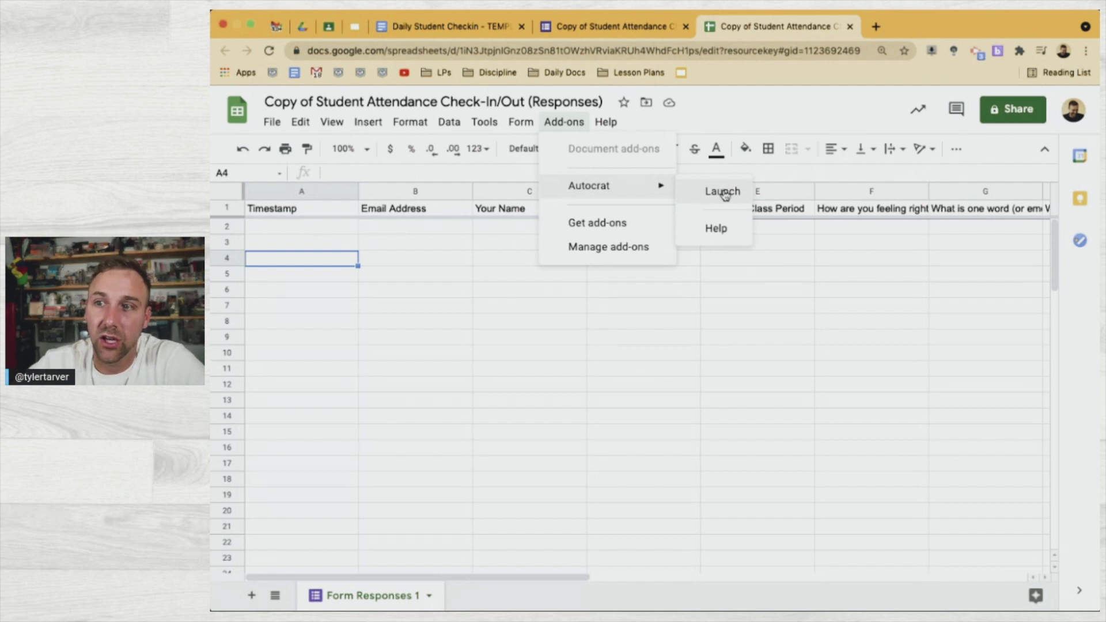
left_click(724, 190)
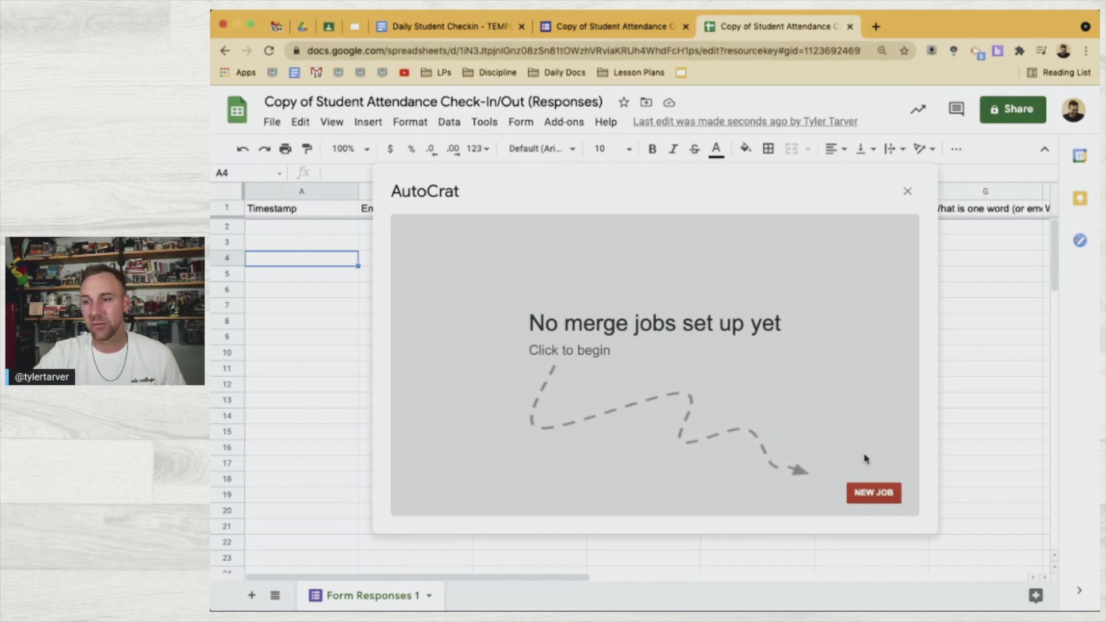
Start a new AutoCrat merge job and name it 'Student Check-In'
left_click(870, 494)
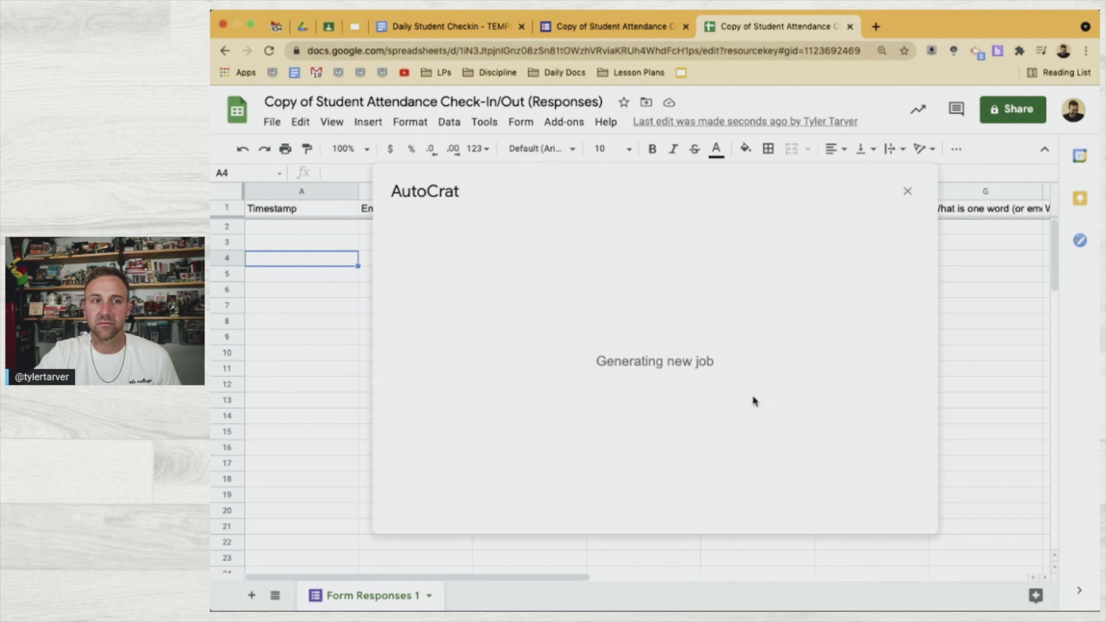
left_click(551, 295)
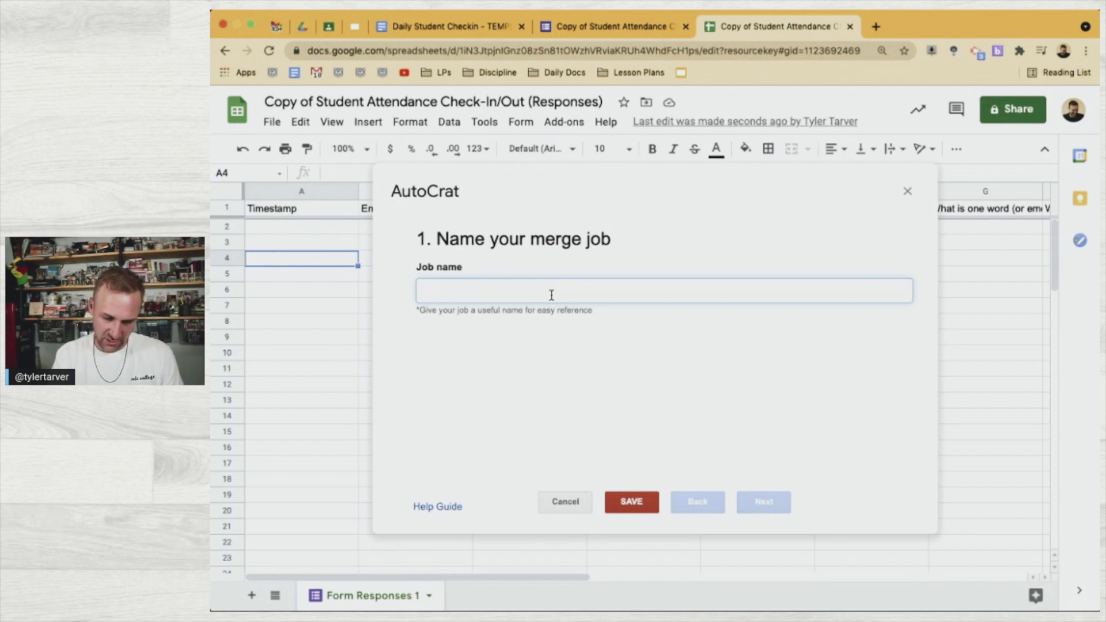
type("Studetn")
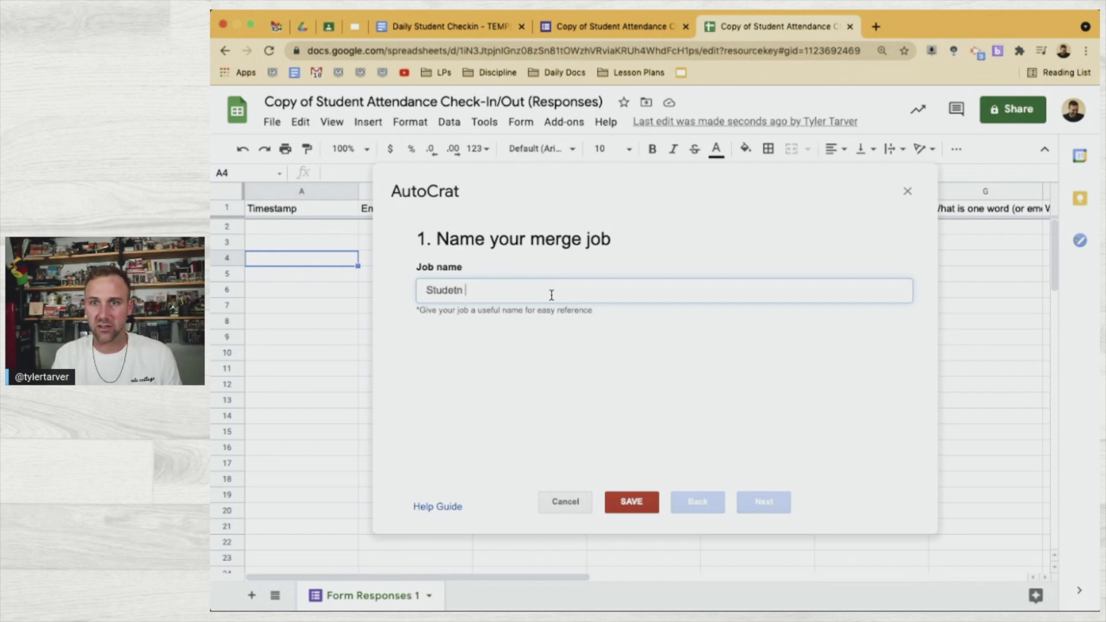
key("BackSpace")
key("BackSpace")
type("nt Check=")
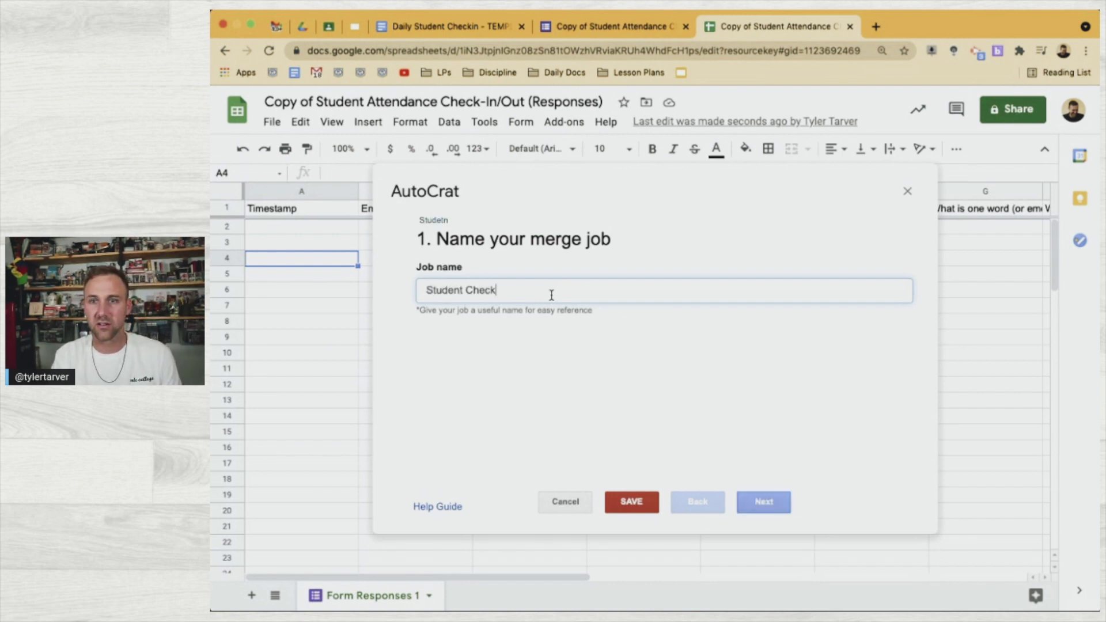
key("BackSpace")
type("-In")
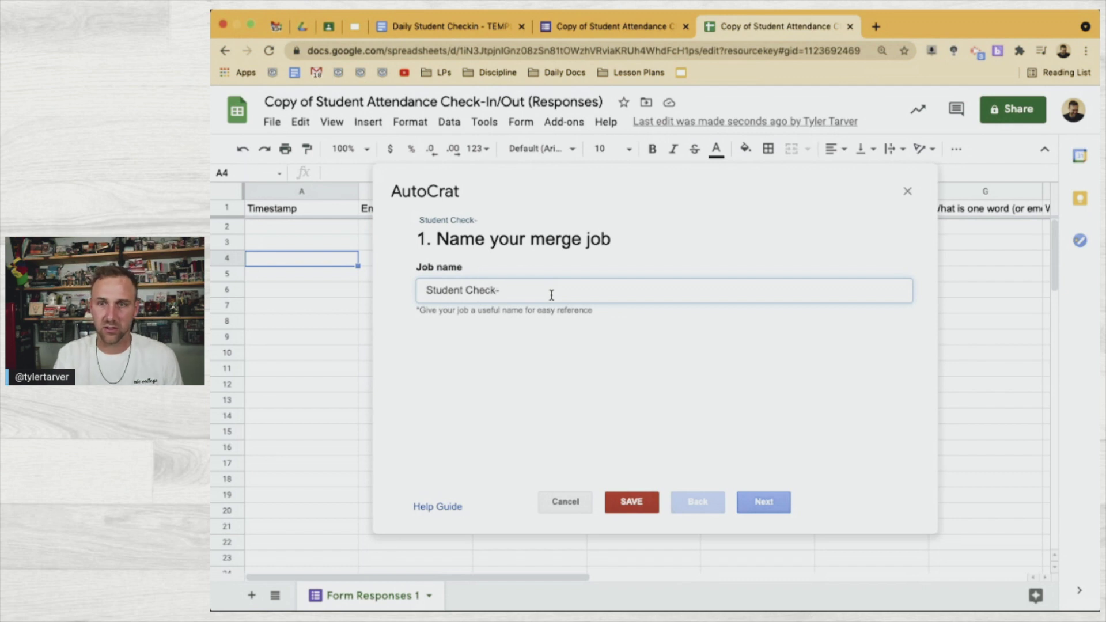
left_click(764, 502)
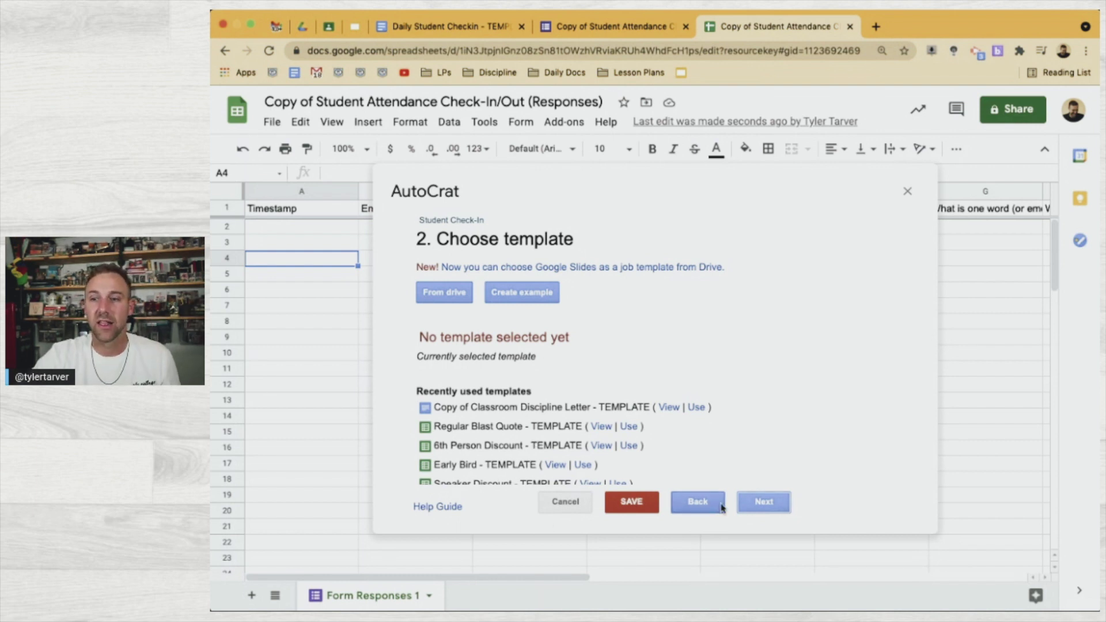
left_click(698, 502)
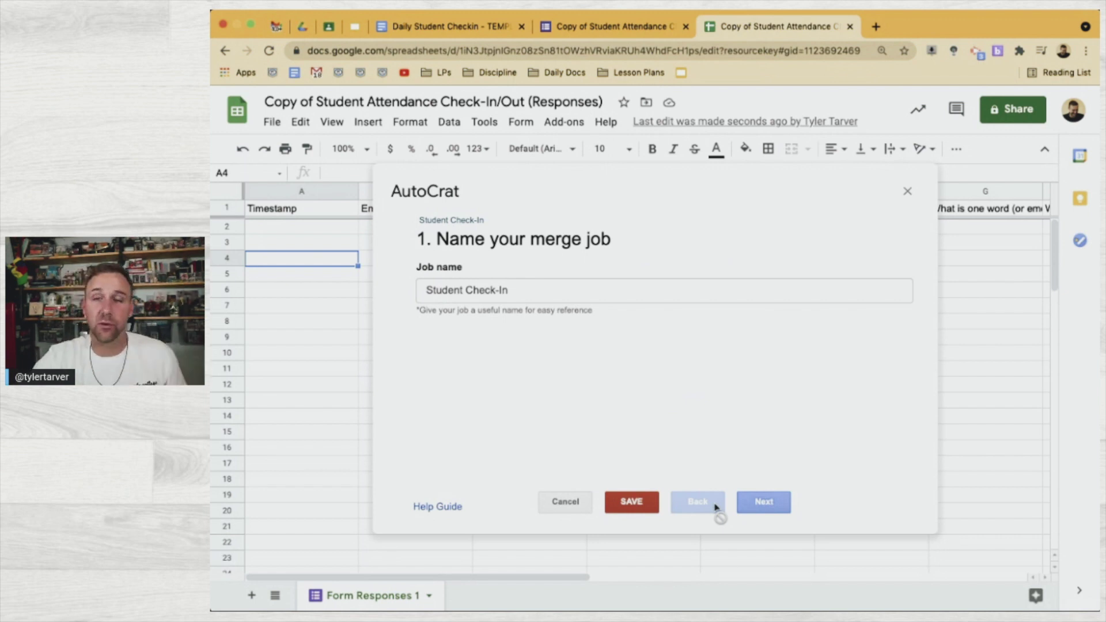
Select 'Daily Student Checkin - TEMPLATE' from Drive as the job's template
left_click(759, 502)
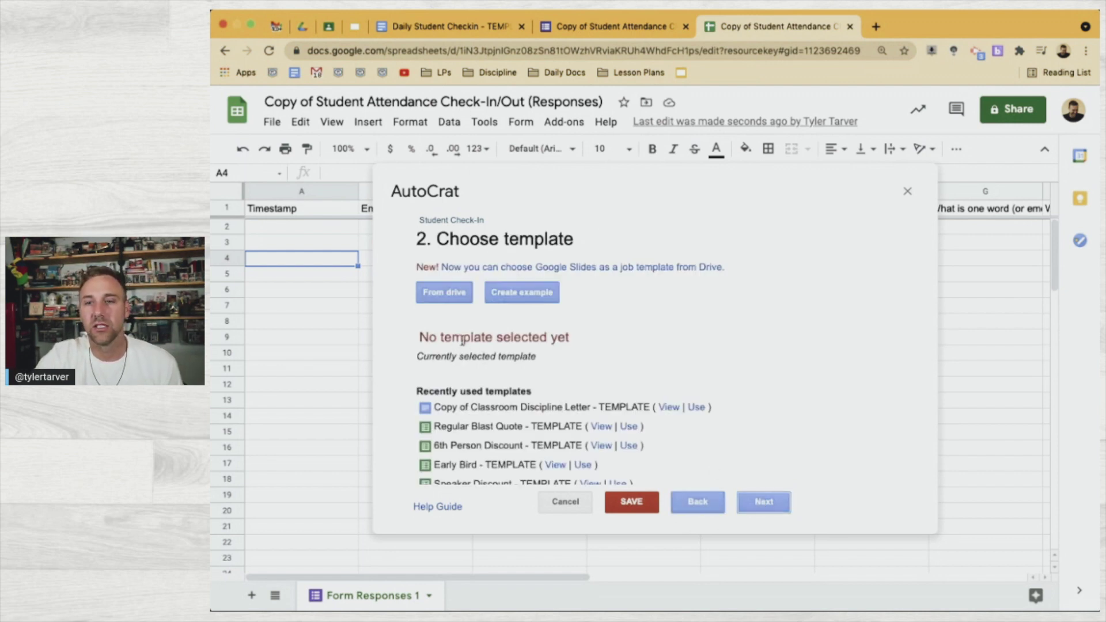
left_click(455, 294)
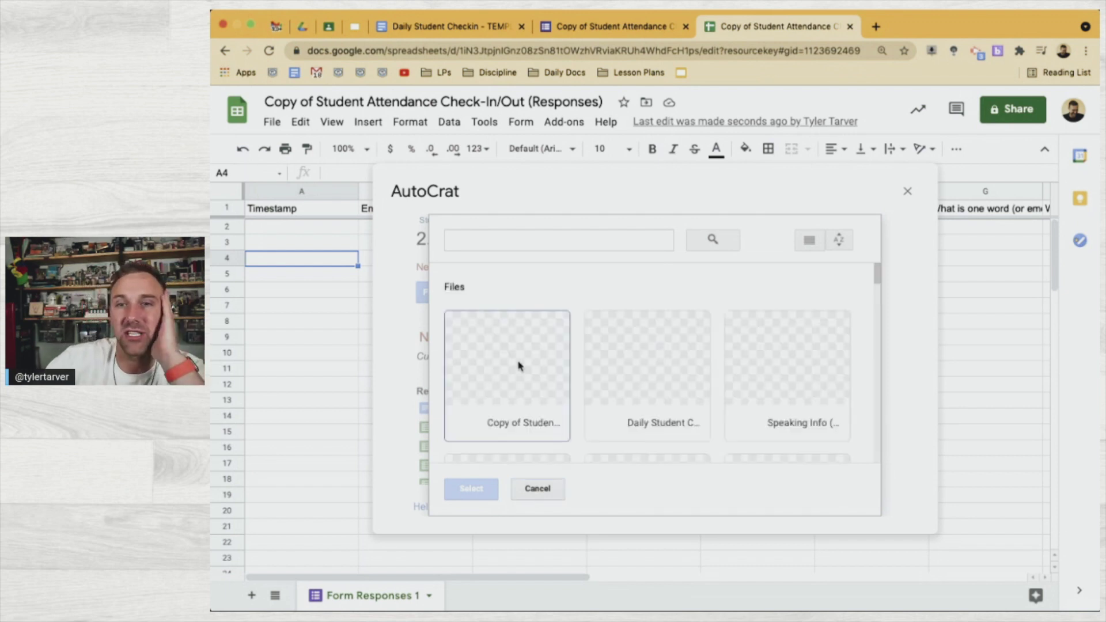
left_click(630, 364)
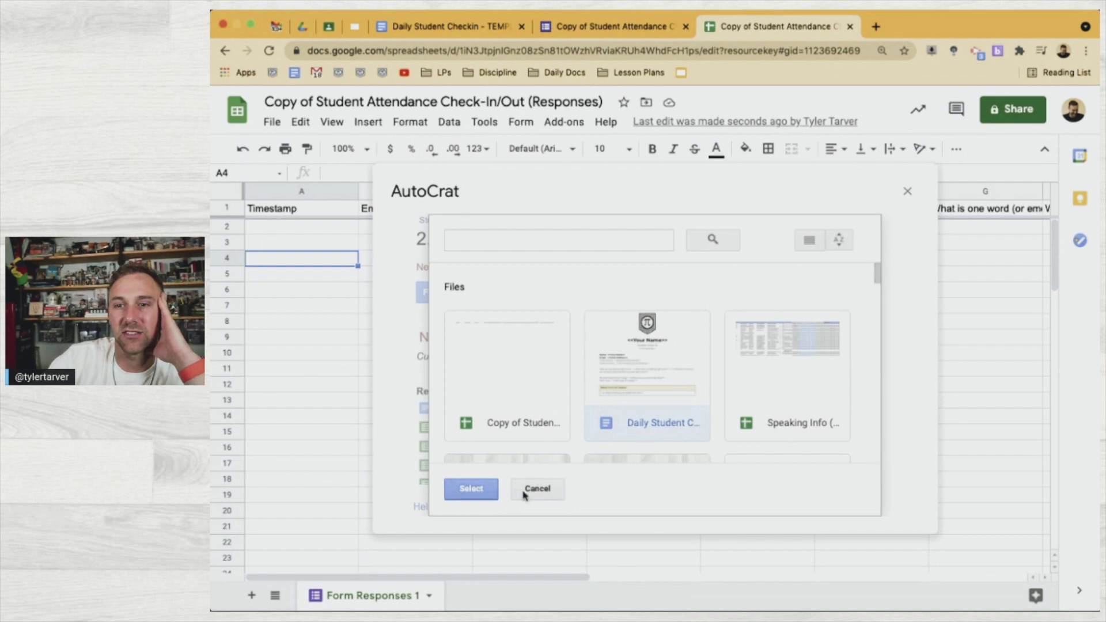
left_click(471, 489)
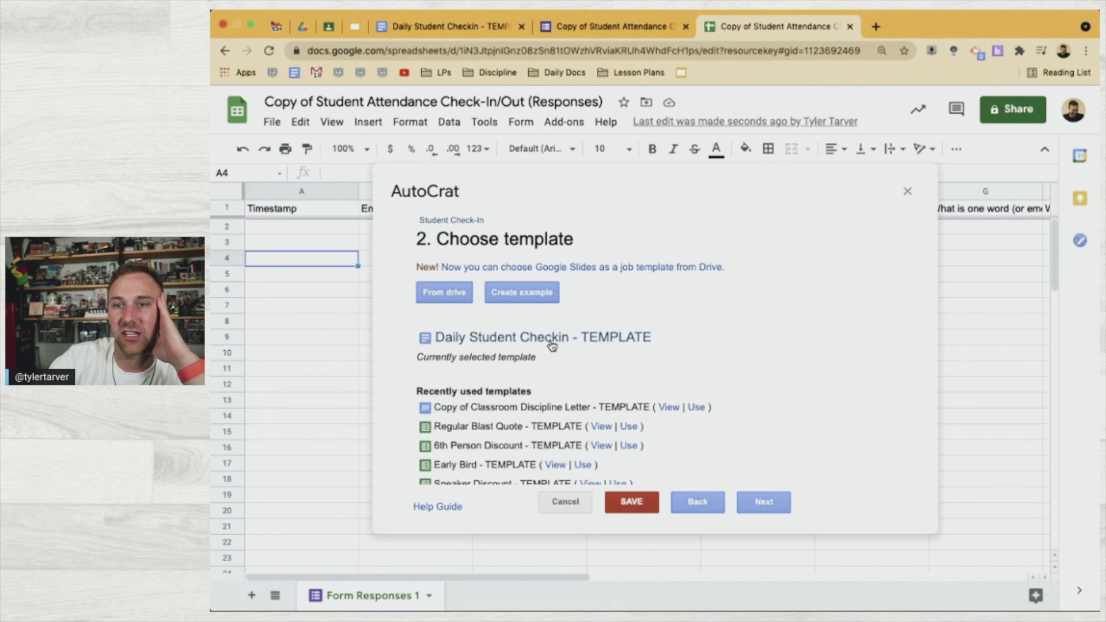
left_click(747, 504)
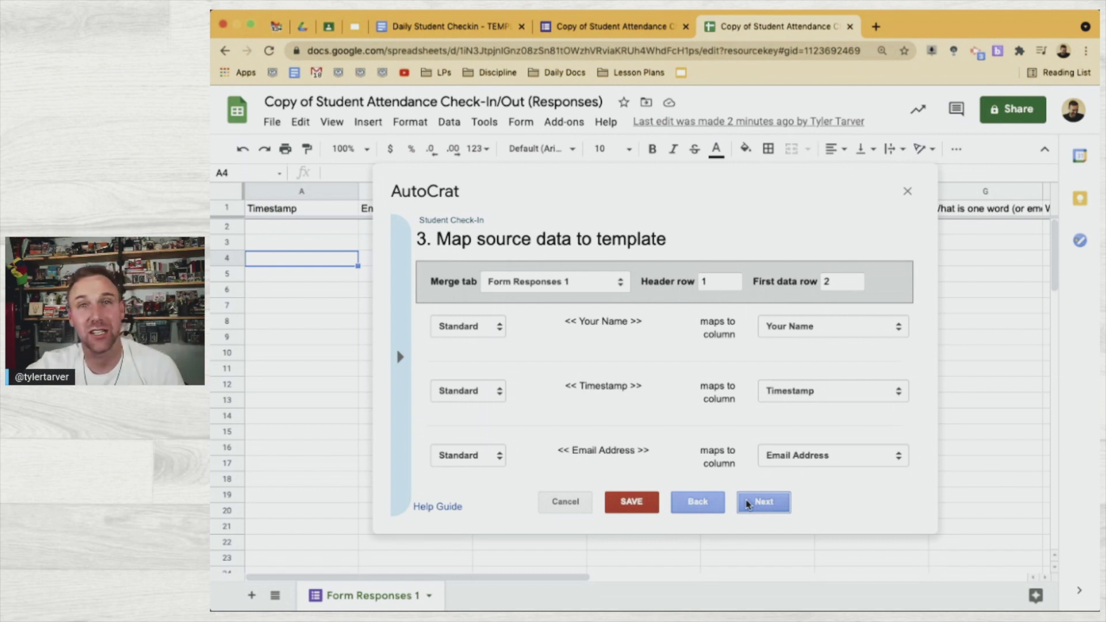
Review the tag mappings, mapping <<Your Name>> back to the Your Name column
scroll(818, 423, "down", 3)
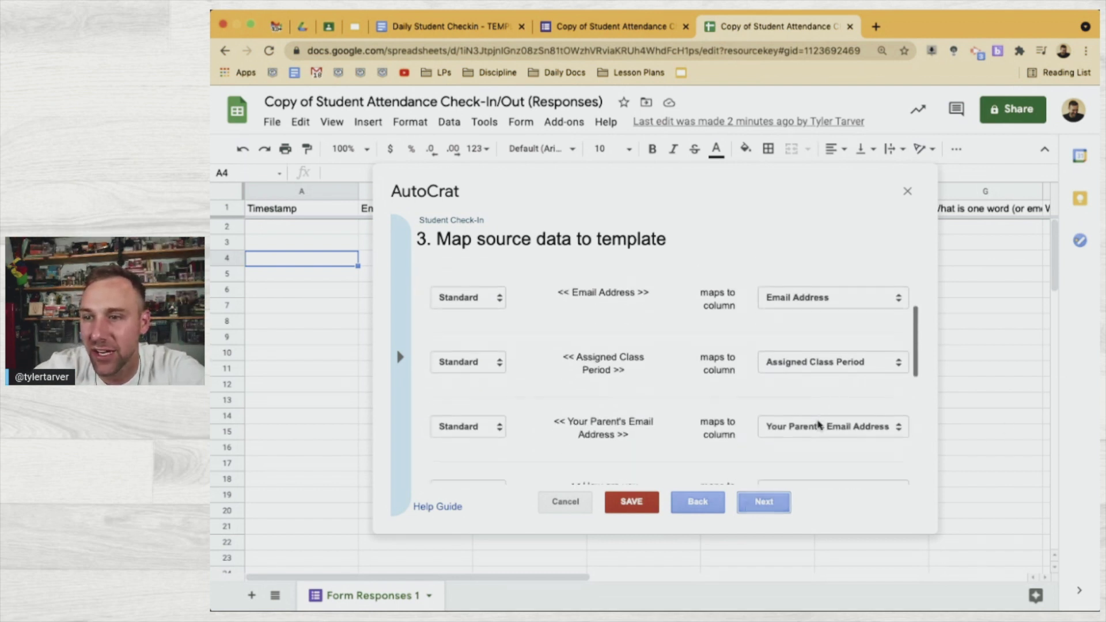
scroll(818, 426, "down", 1)
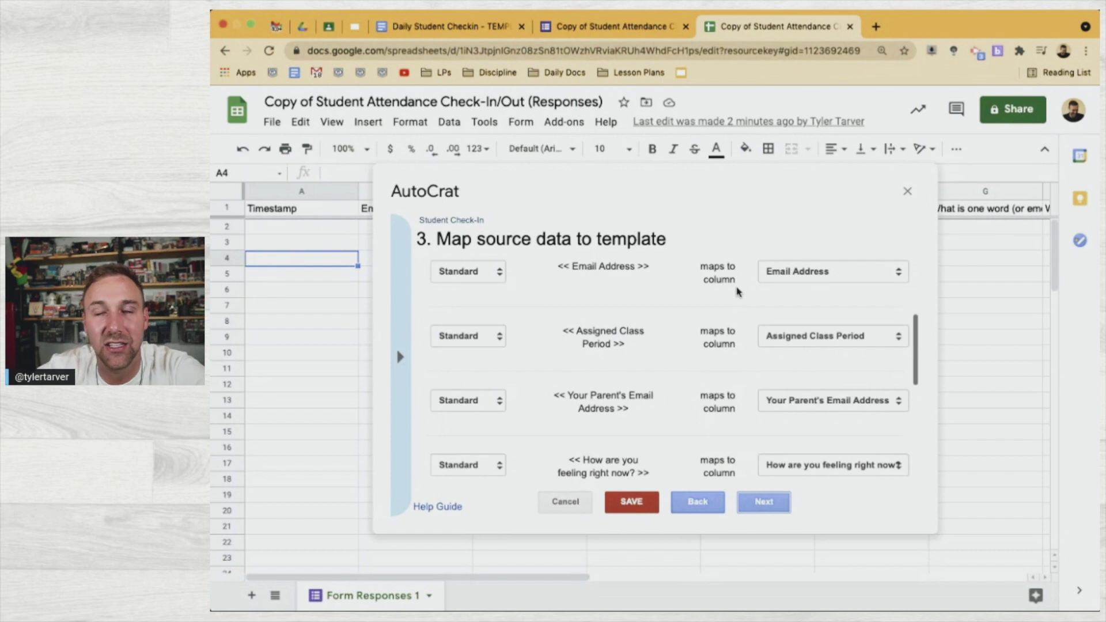
scroll(744, 321, "down", 3)
scroll(744, 321, "down", 2)
scroll(747, 324, "up", 10)
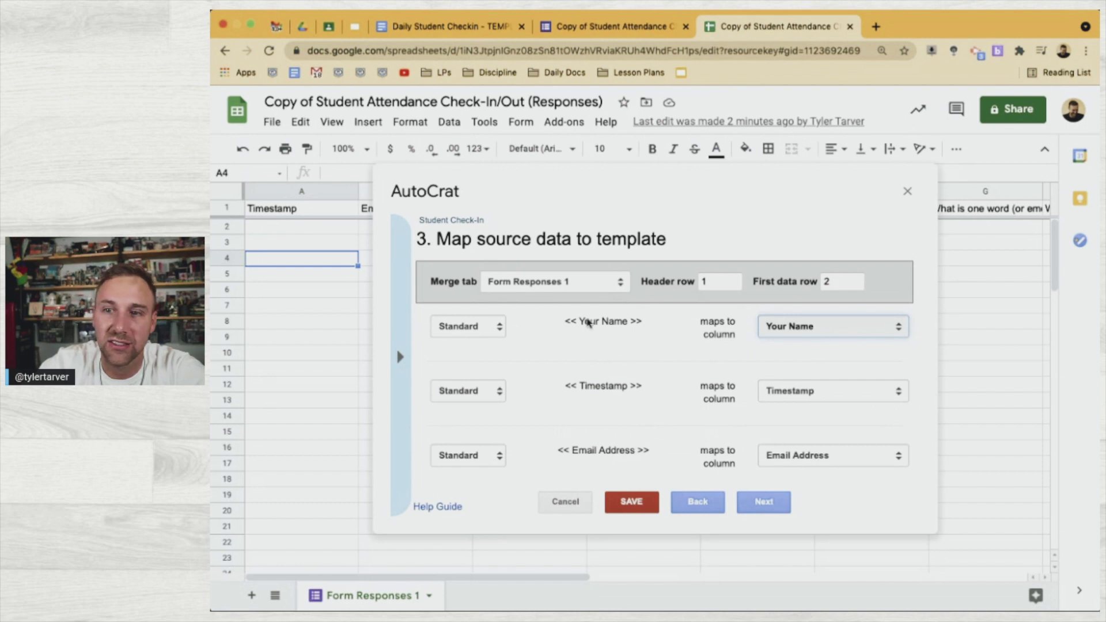
left_click(826, 349)
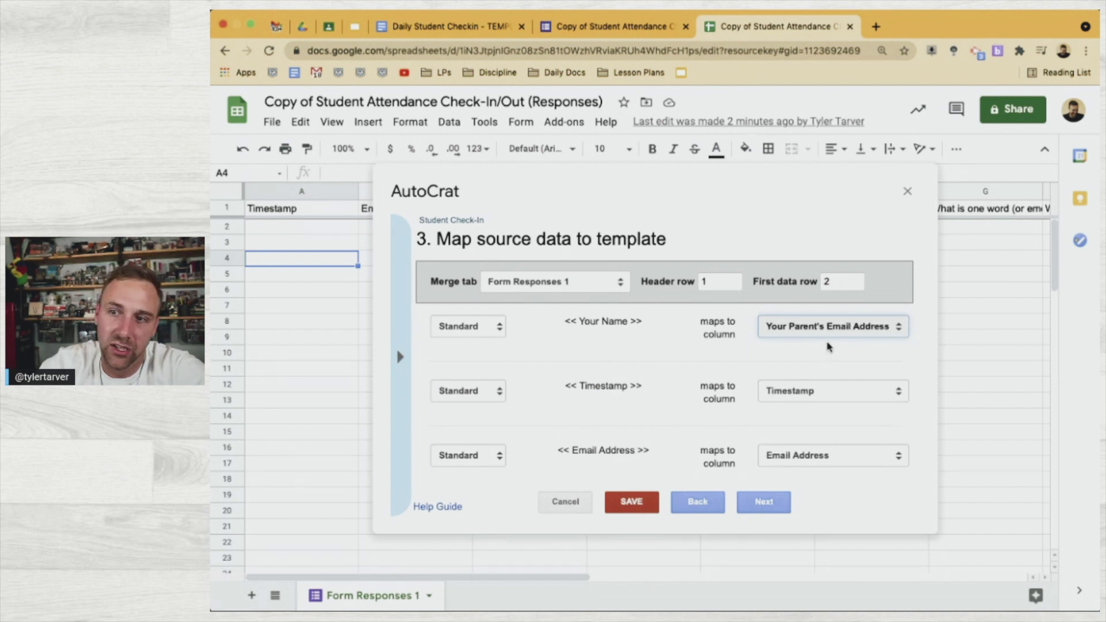
left_click(814, 324)
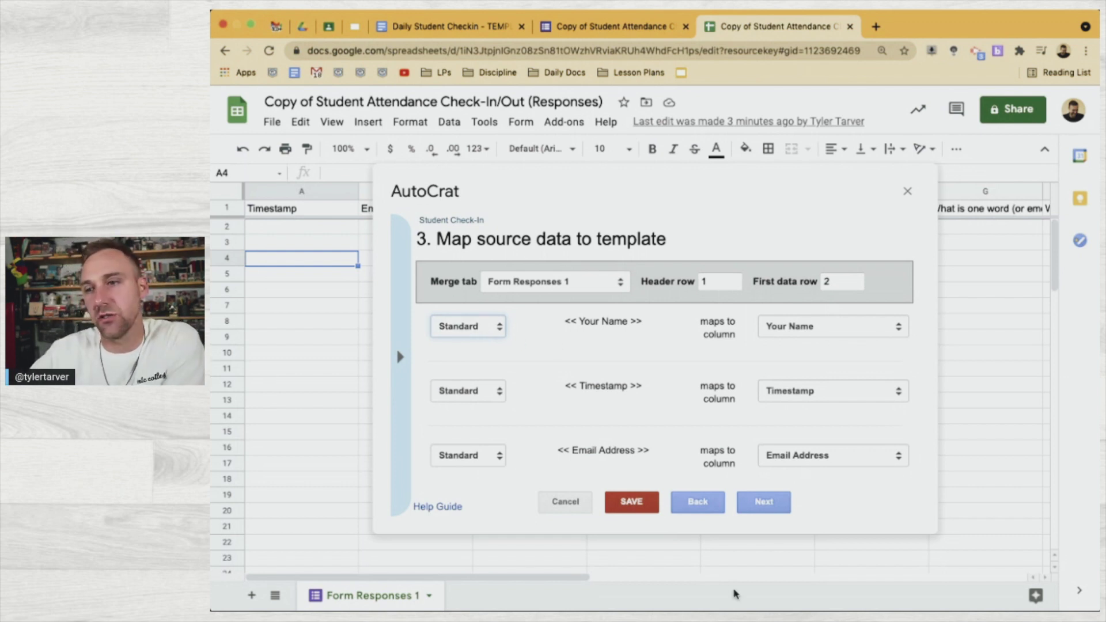
scroll(748, 464, "down", 5)
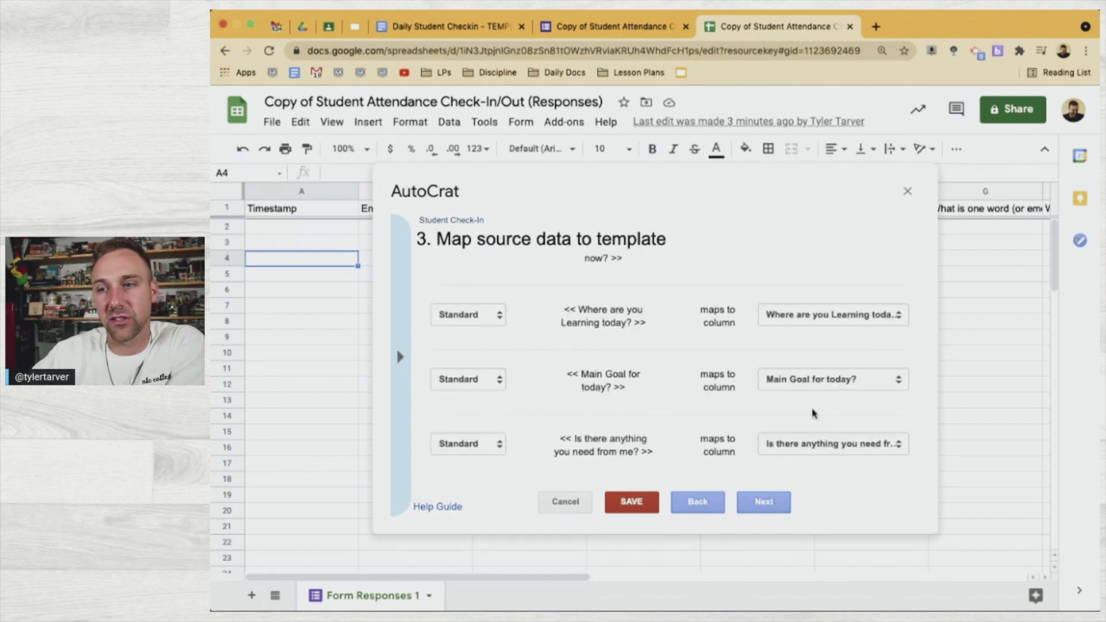
left_click(806, 380)
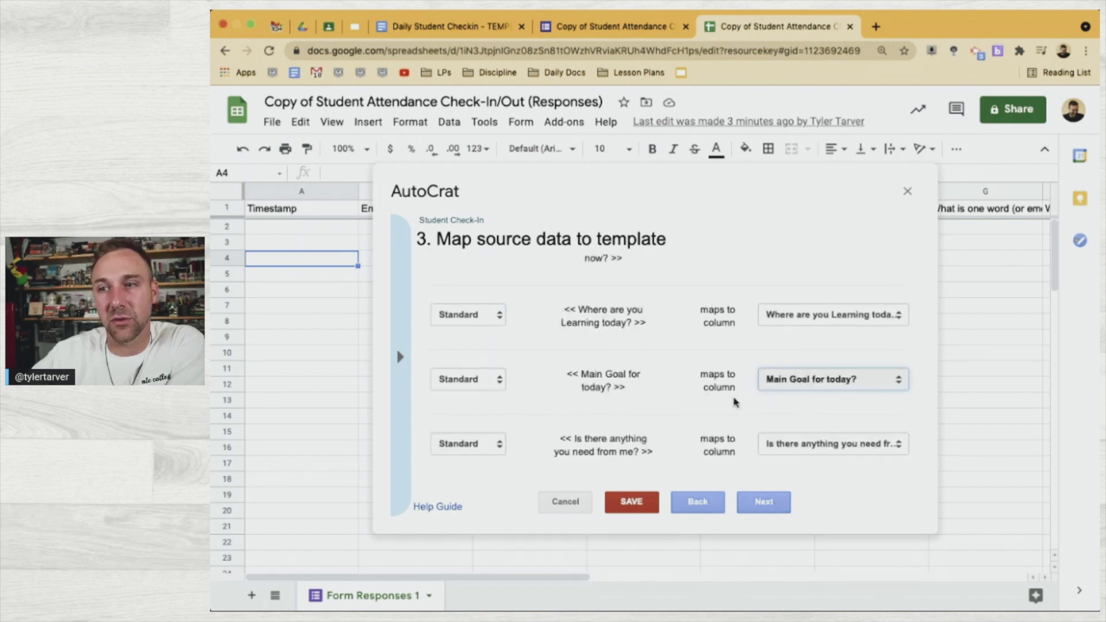
In File settings, copy the <<Your Name>> tag from the merge tag list
left_click(752, 502)
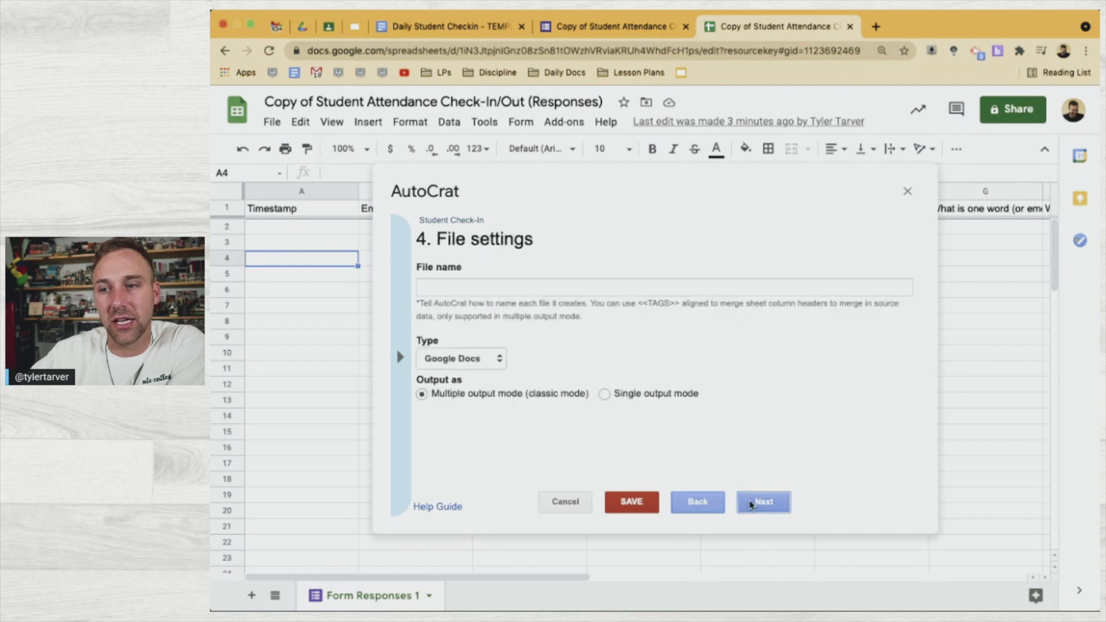
left_click(491, 287)
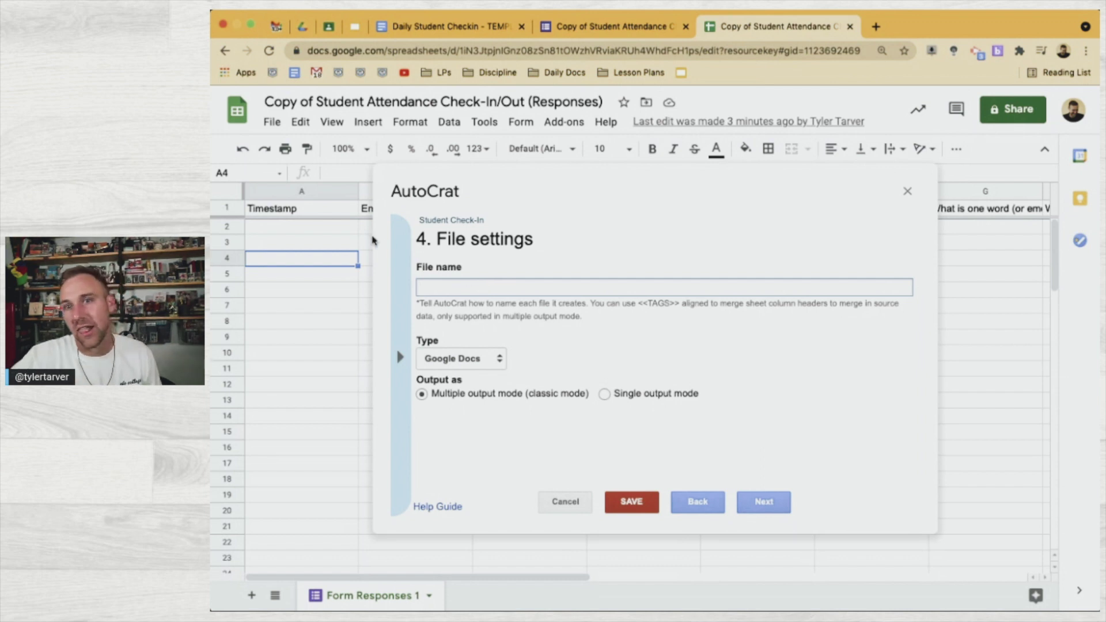
left_click(406, 279)
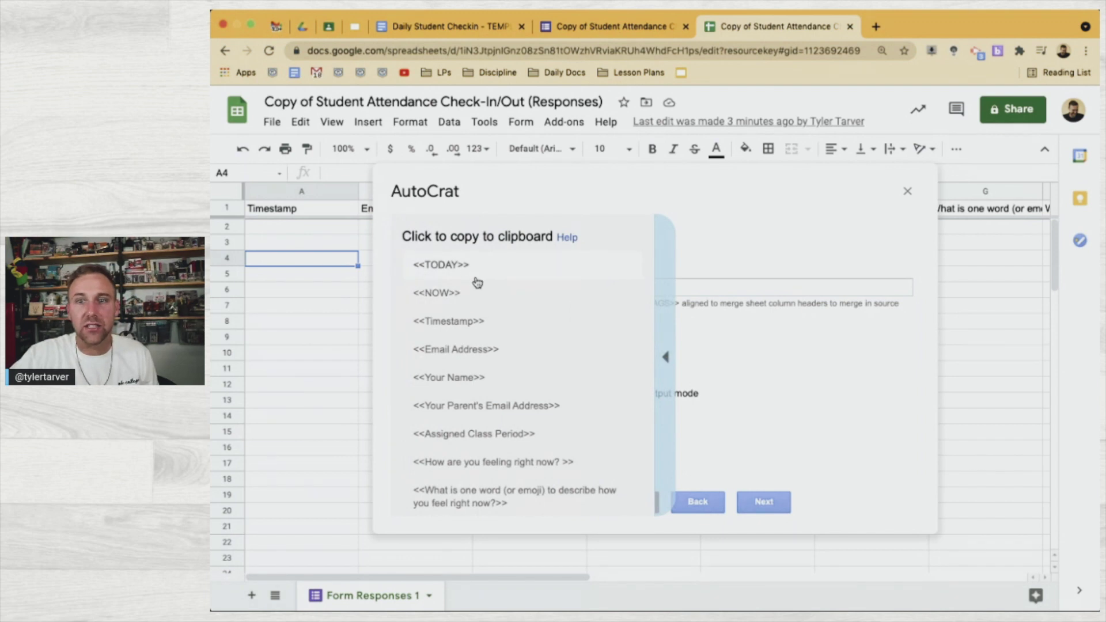
left_click(481, 319)
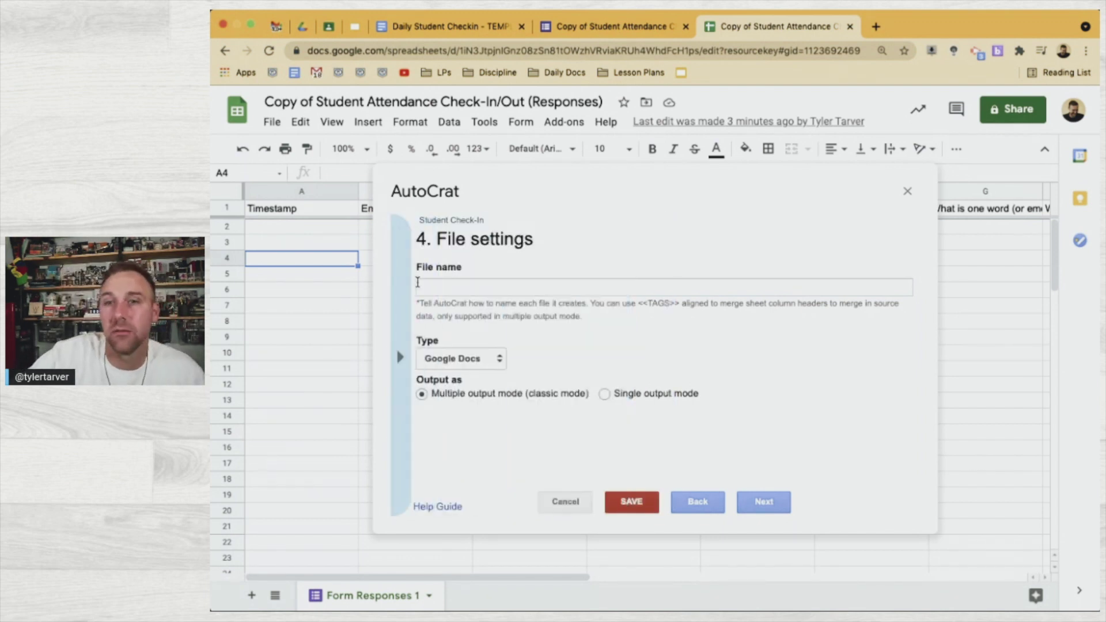
left_click(404, 339)
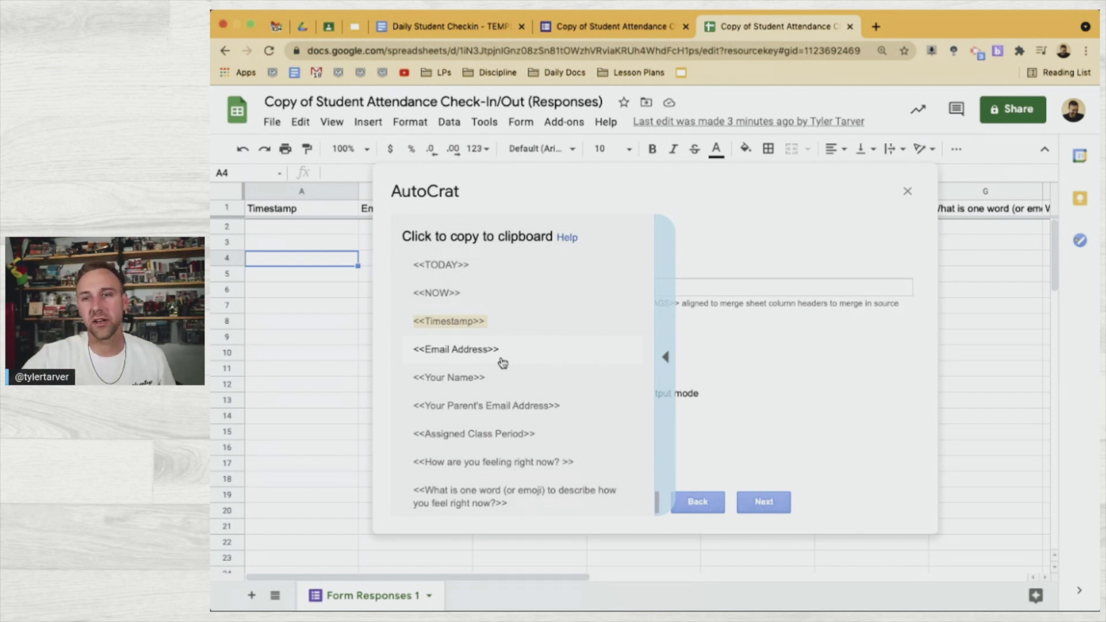
left_click(470, 378)
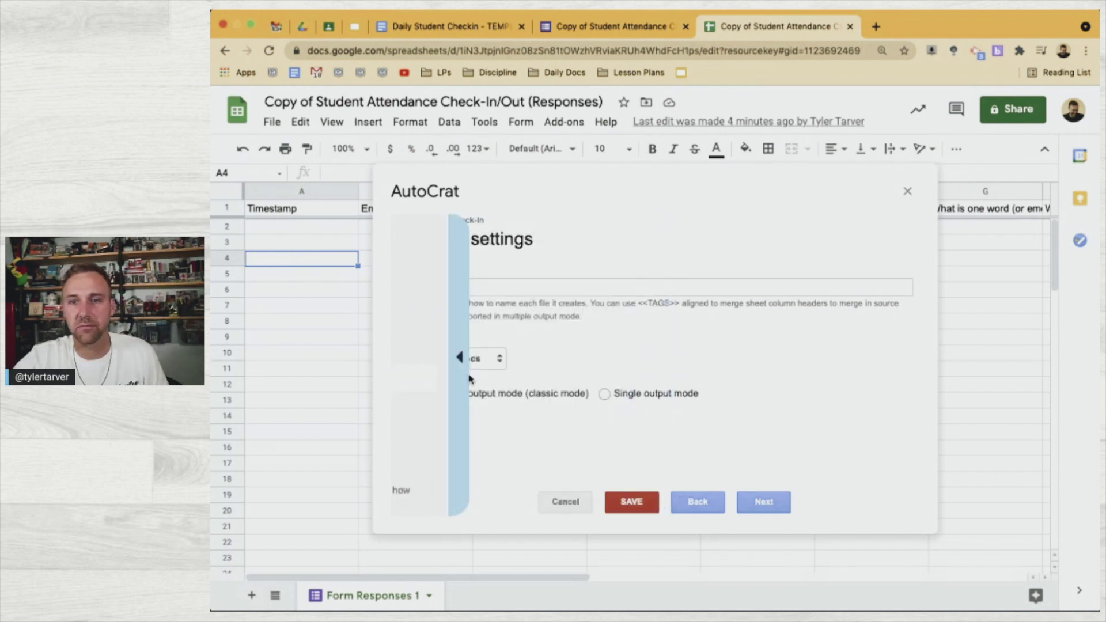
left_click(477, 293)
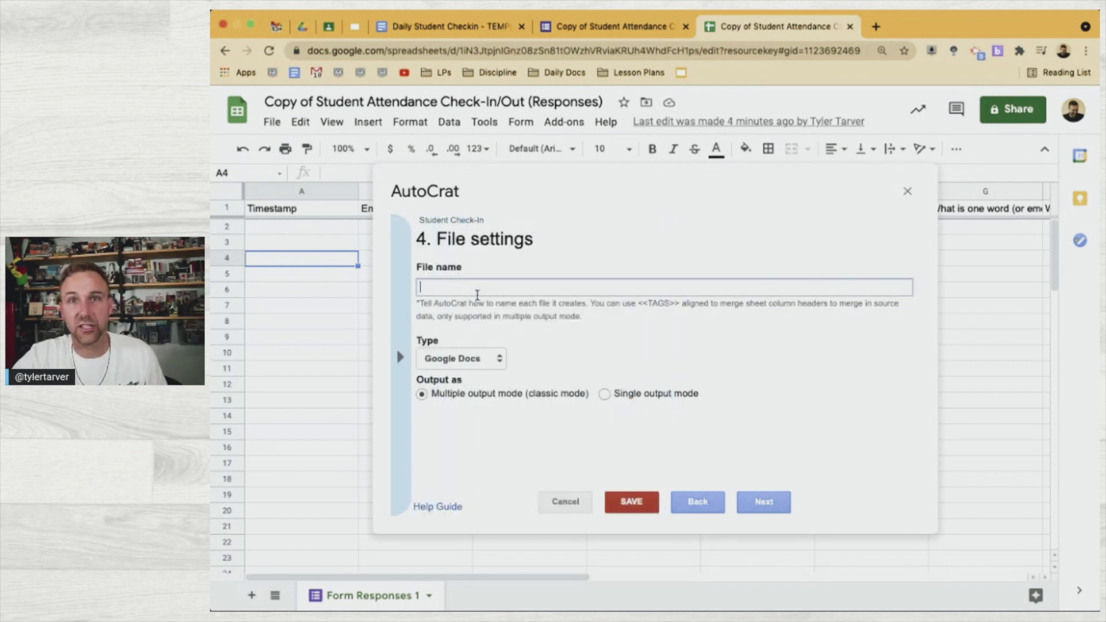
Set the output file name to '<<Your Name>> Check-In // <<Timestamp>>'
type("<<Your Name>>")
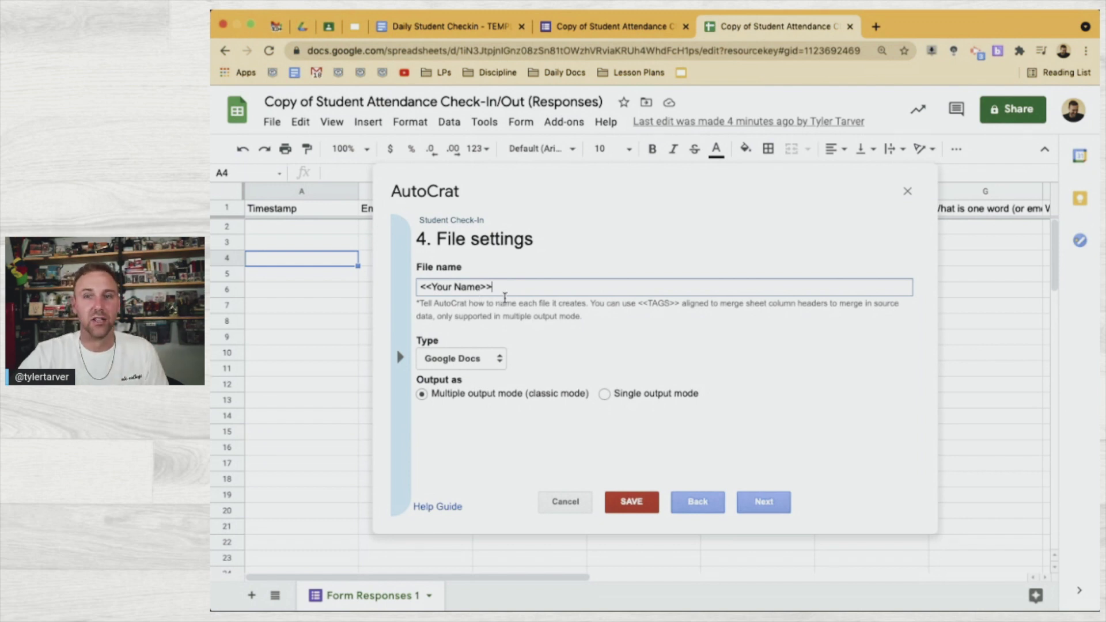
type("//")
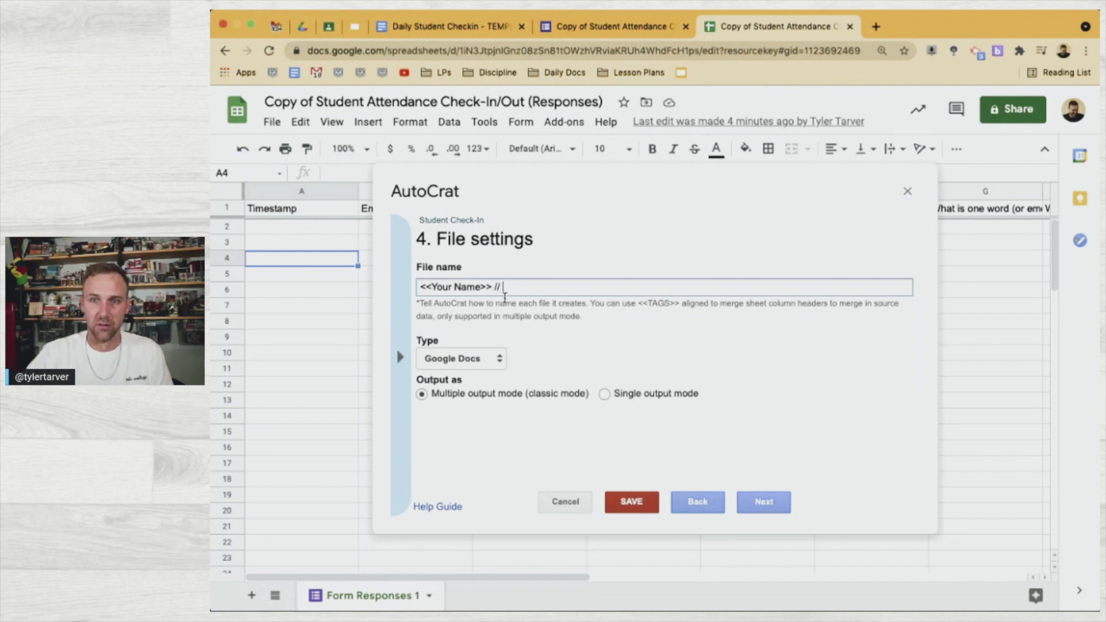
key("BackSpace")
key("BackSpace")
type("Check-In")
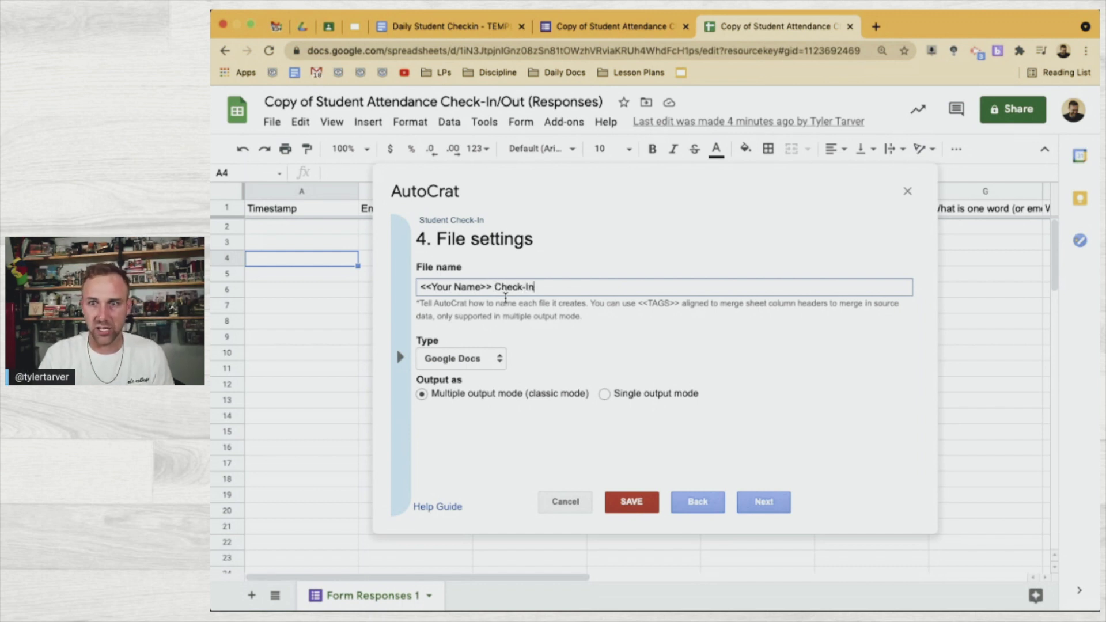
type(" //")
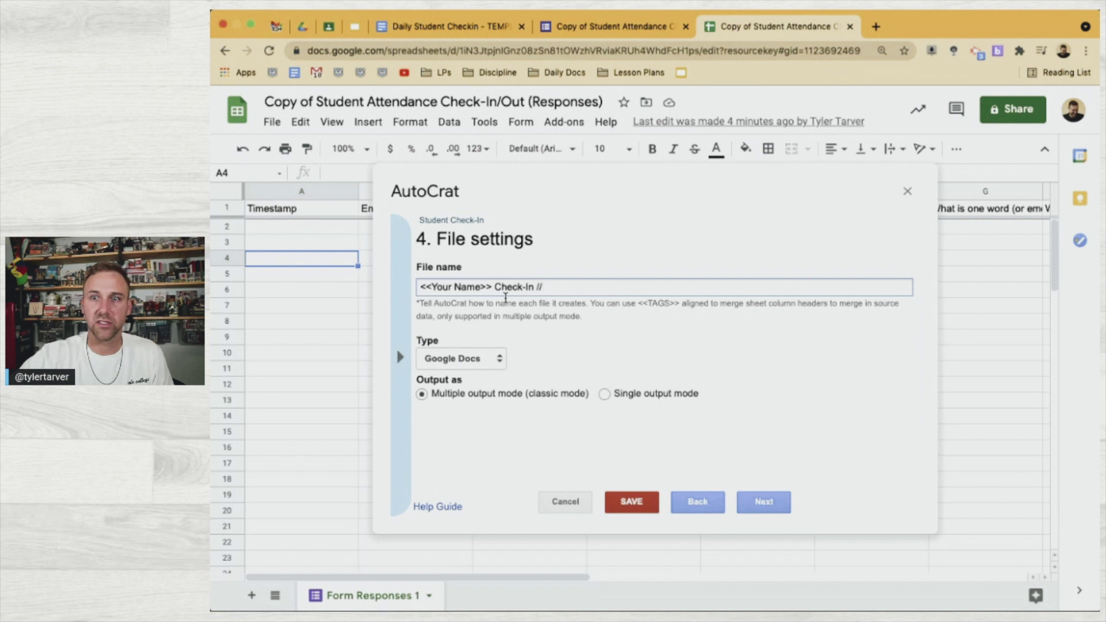
left_click(400, 357)
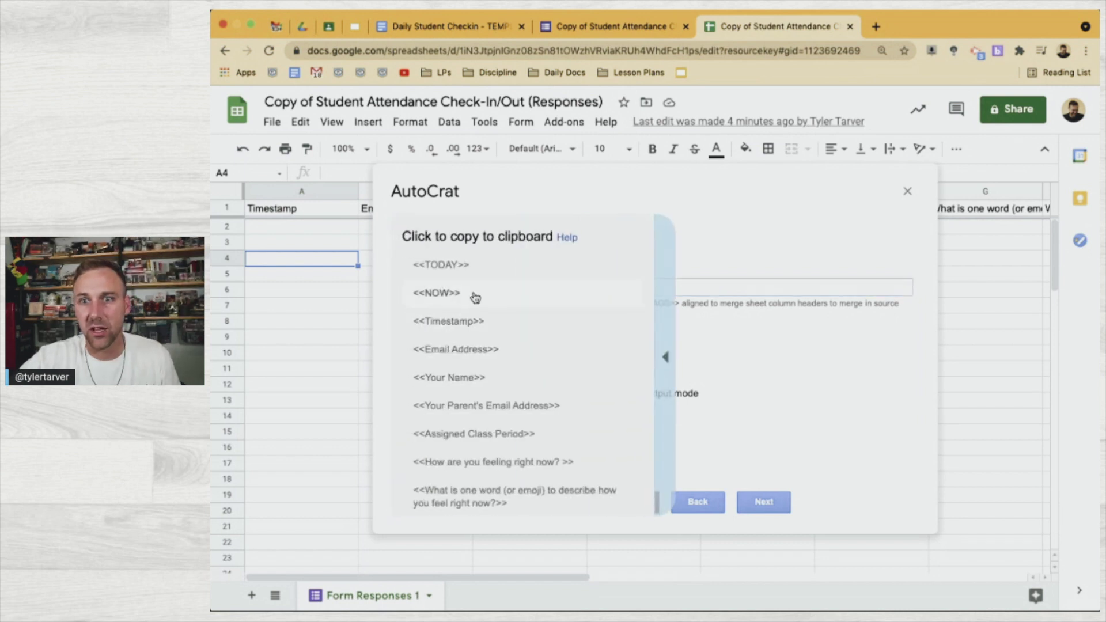
left_click(477, 325)
left_click(579, 287)
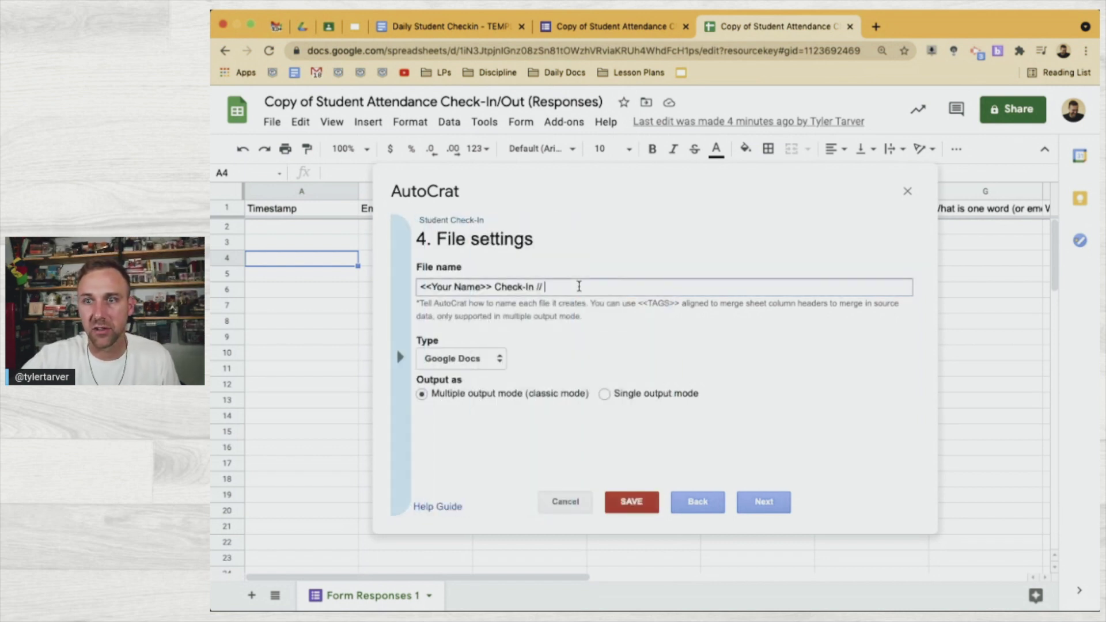
type("<<Timestamp>>")
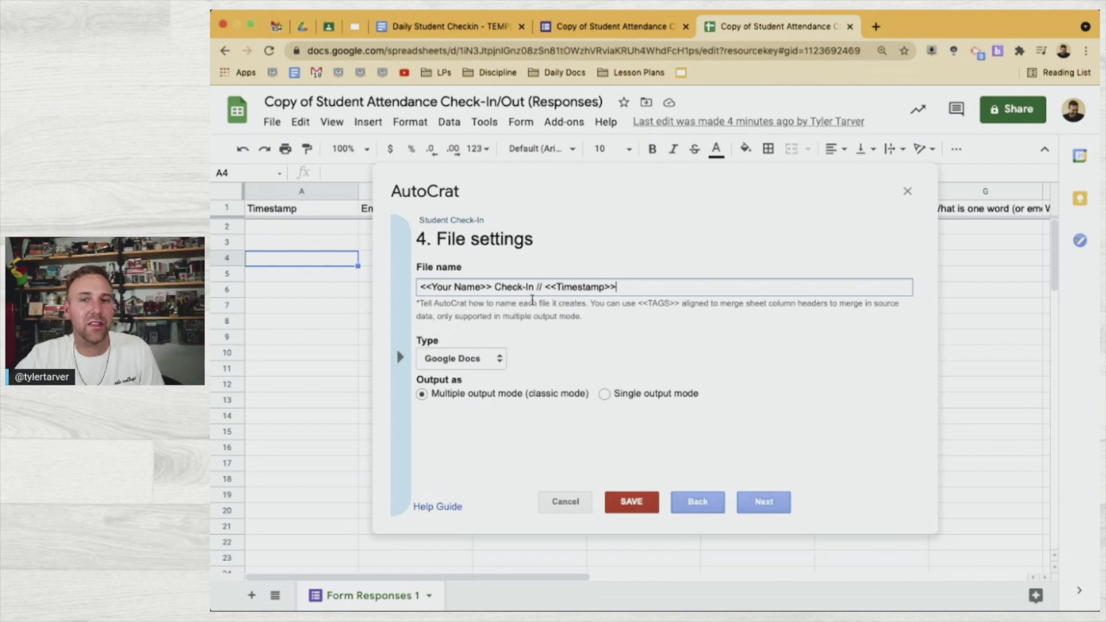
left_click(486, 359)
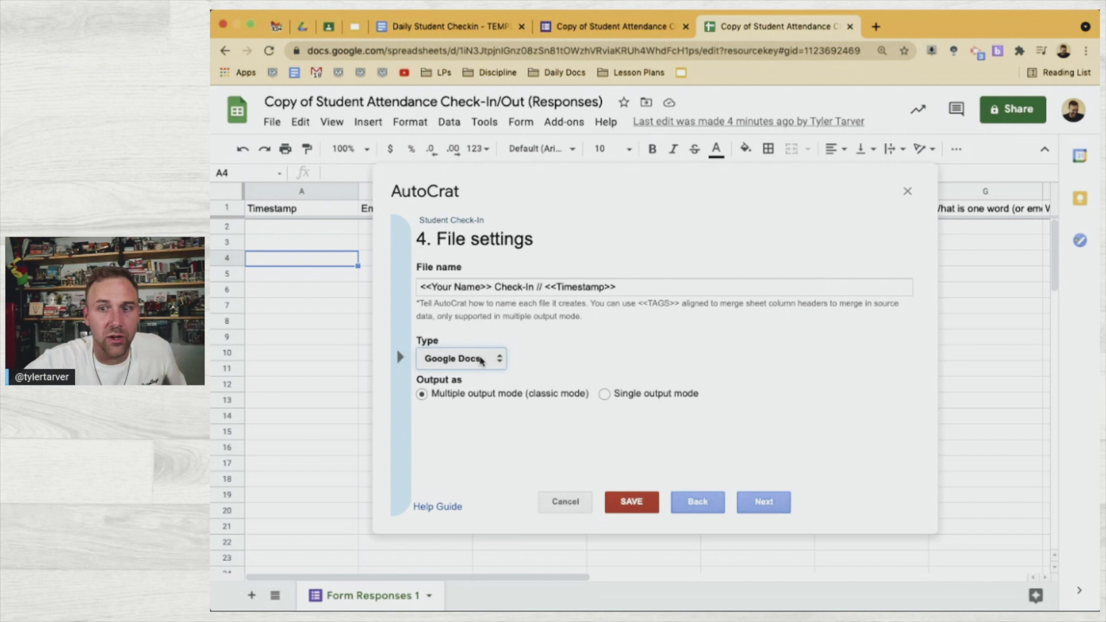
Set the output type to PDF and advance to destination folders
left_click(477, 372)
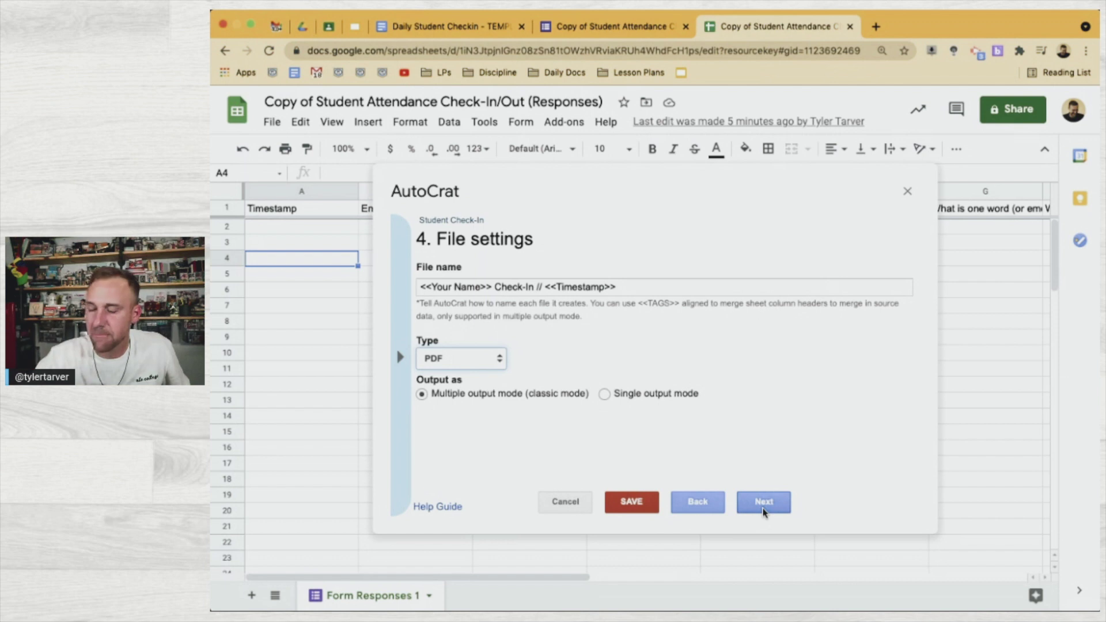
left_click(763, 512)
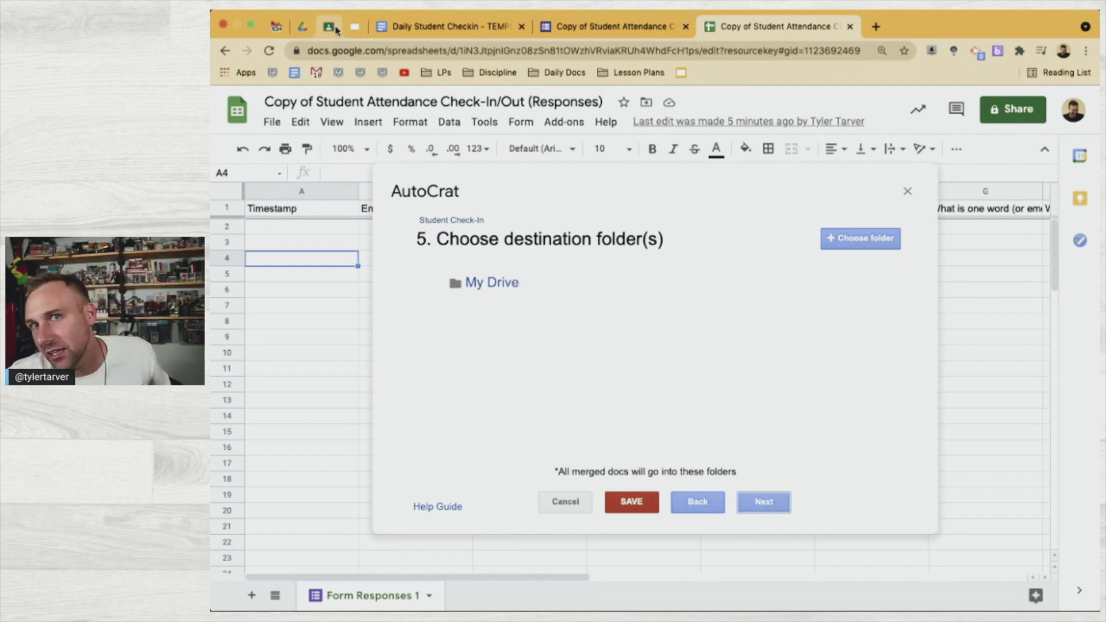
Create an 'Attendance' folder in My Drive
left_click(302, 26)
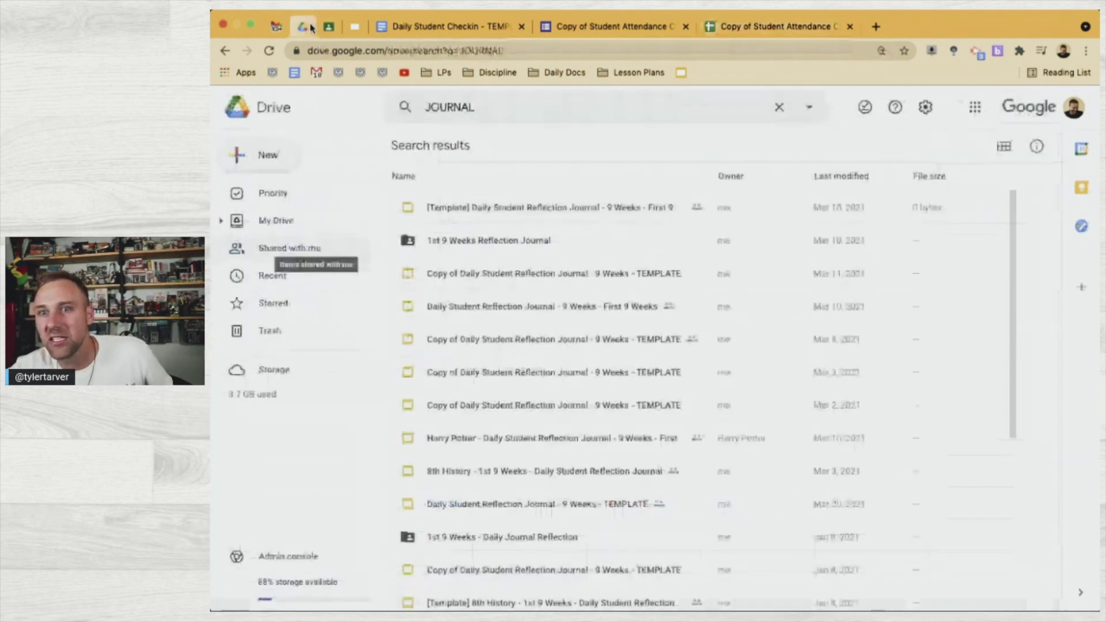
left_click(311, 232)
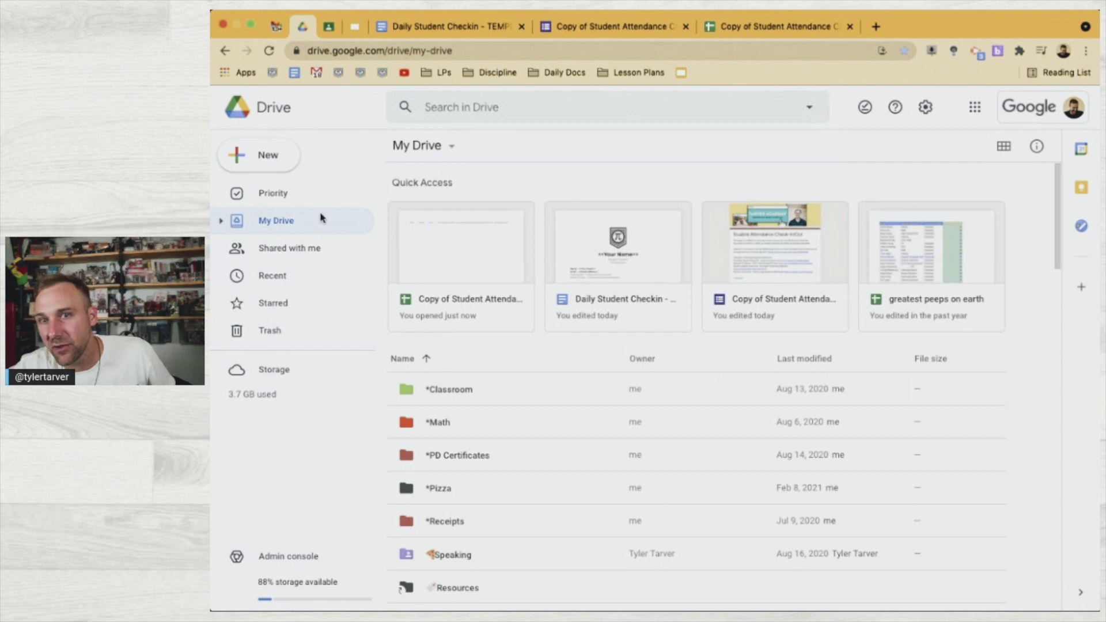
left_click(277, 163)
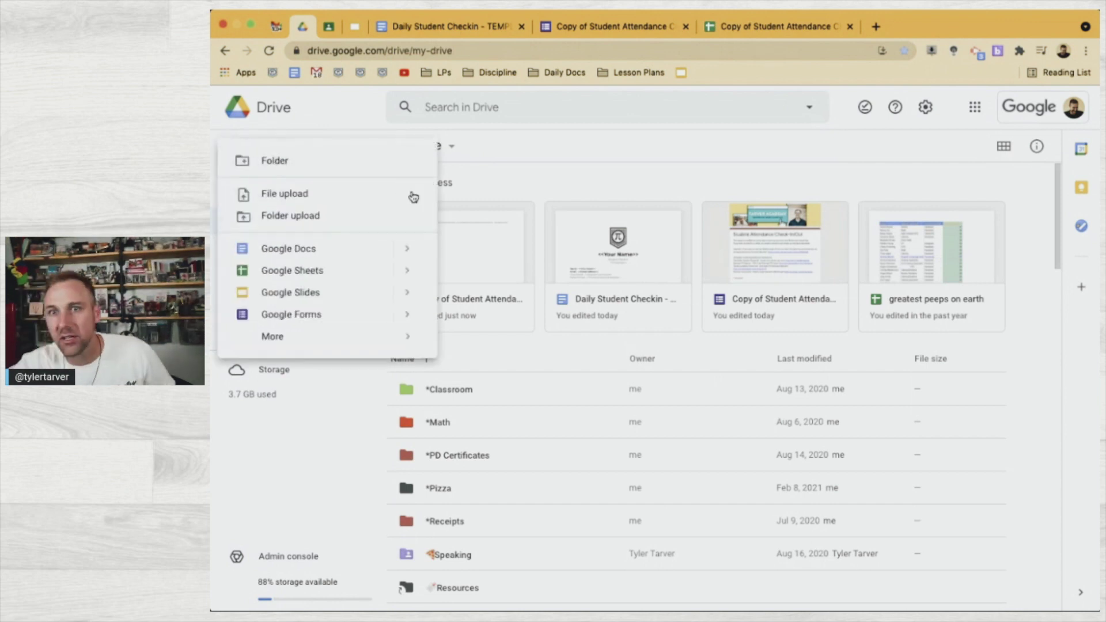
left_click(305, 167)
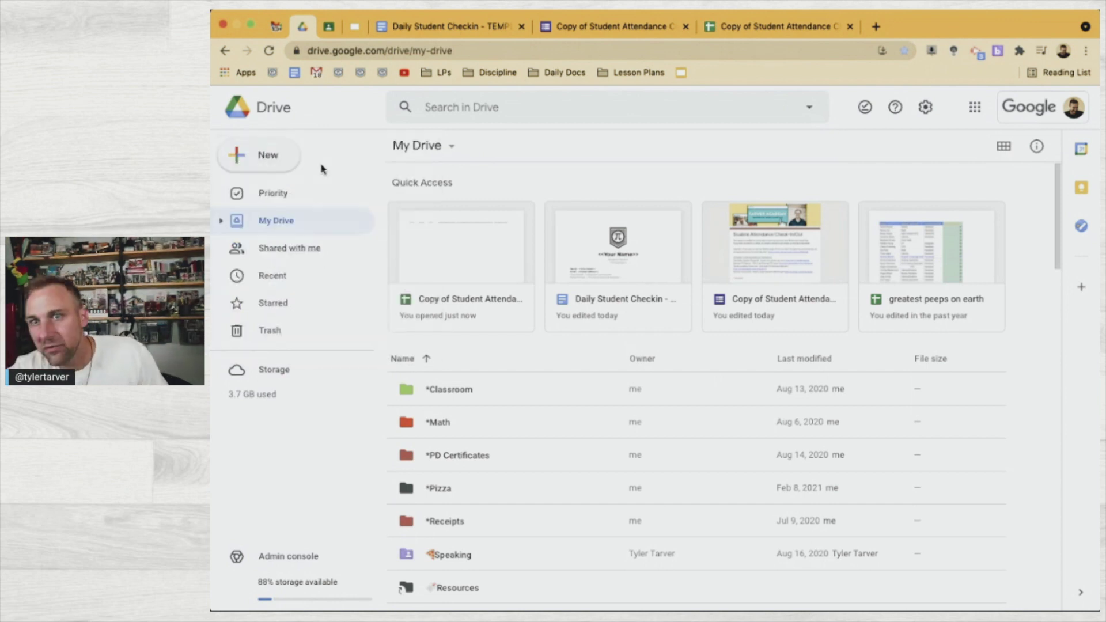
type("Attendance")
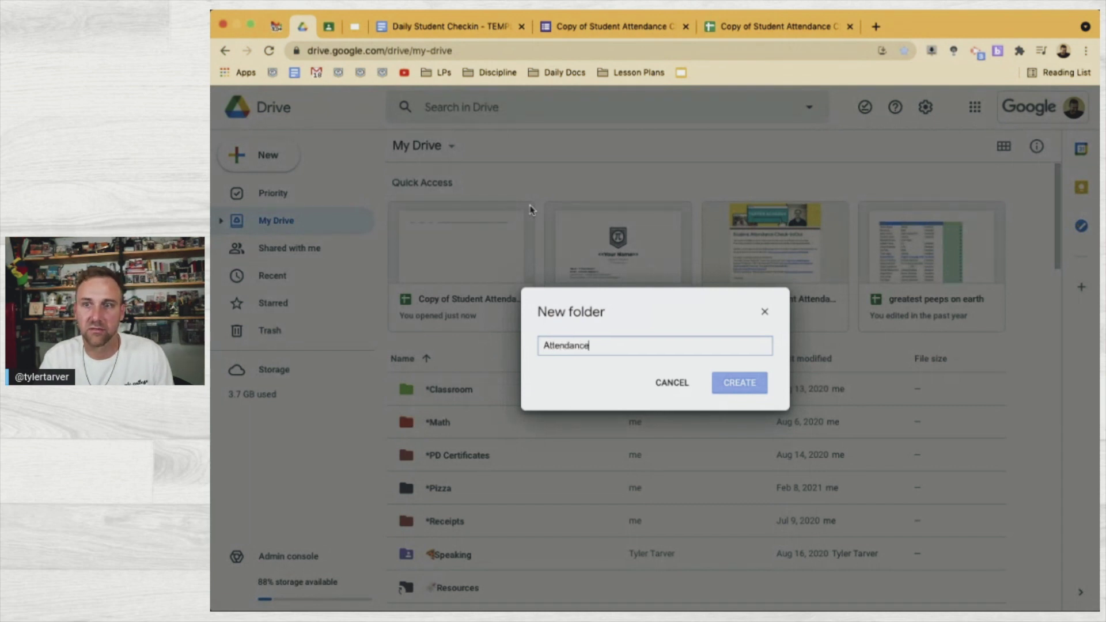
key("Return")
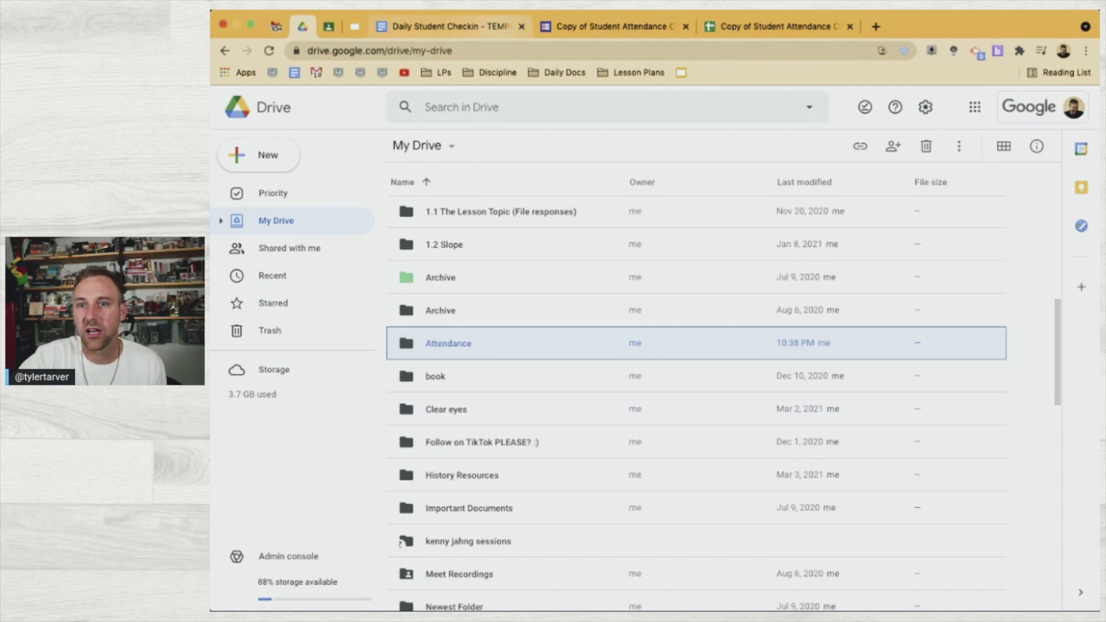
Create a 'Daily Check-In' folder inside Attendance
double_click(475, 354)
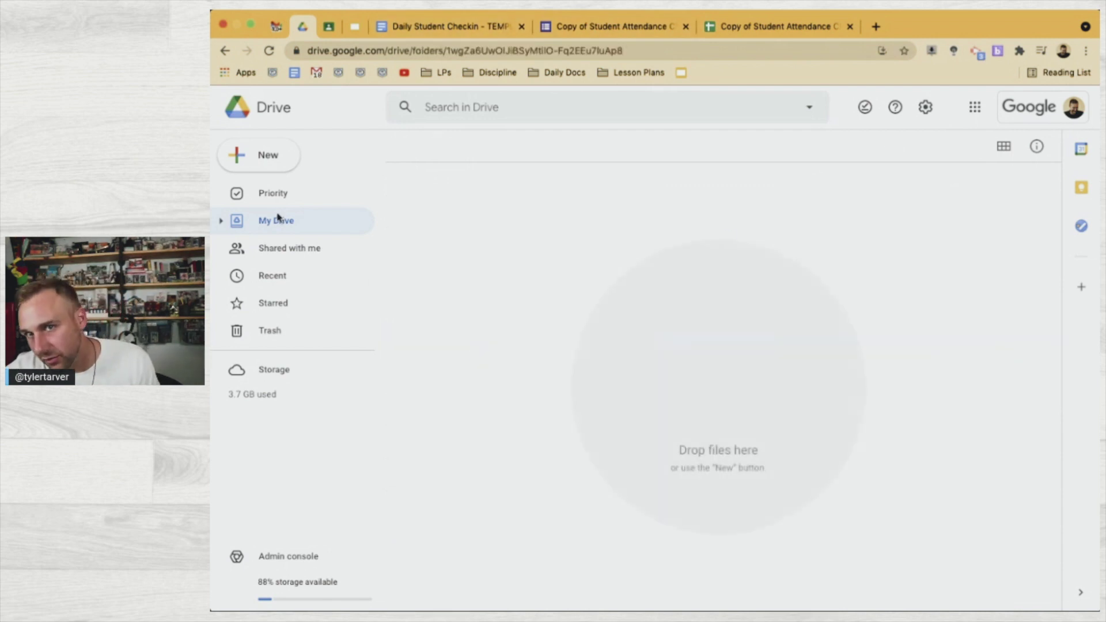
left_click(250, 164)
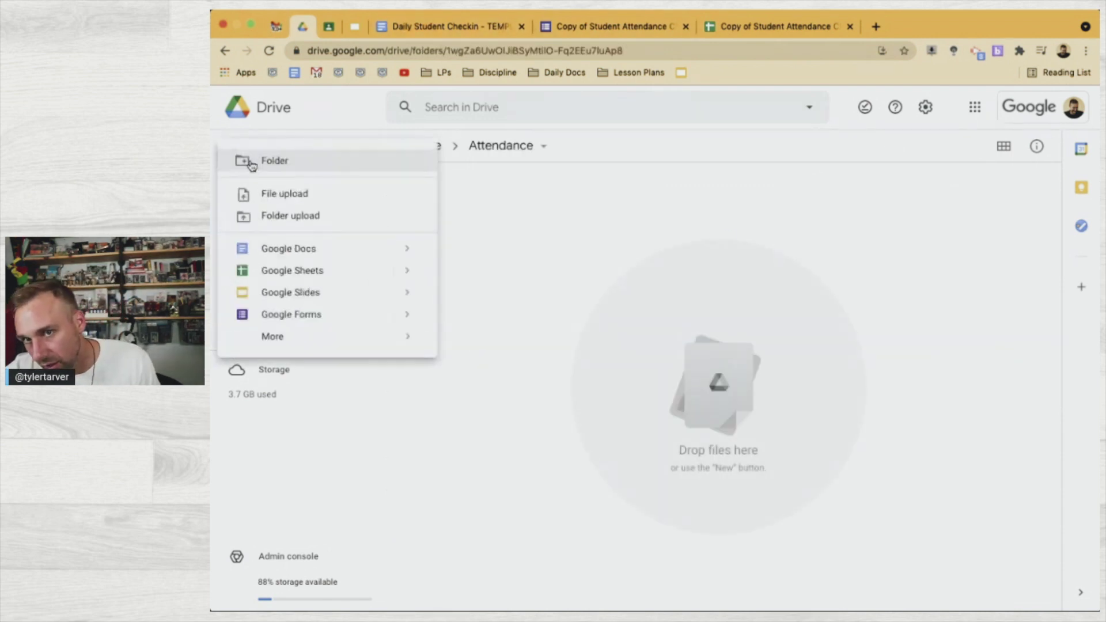
left_click(290, 162)
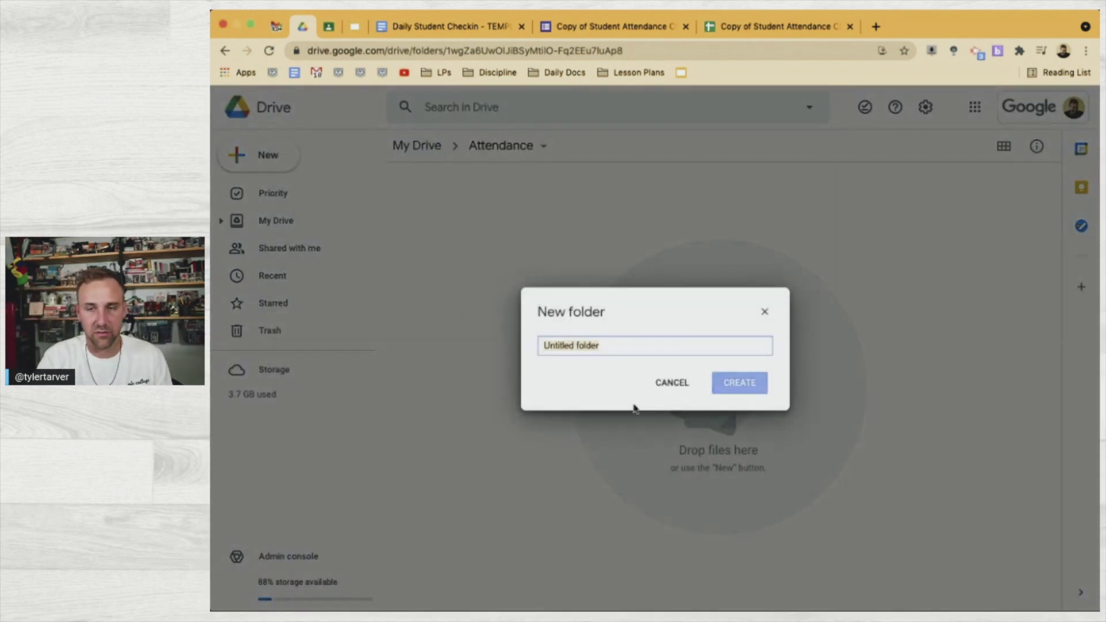
type("Daily Check-In")
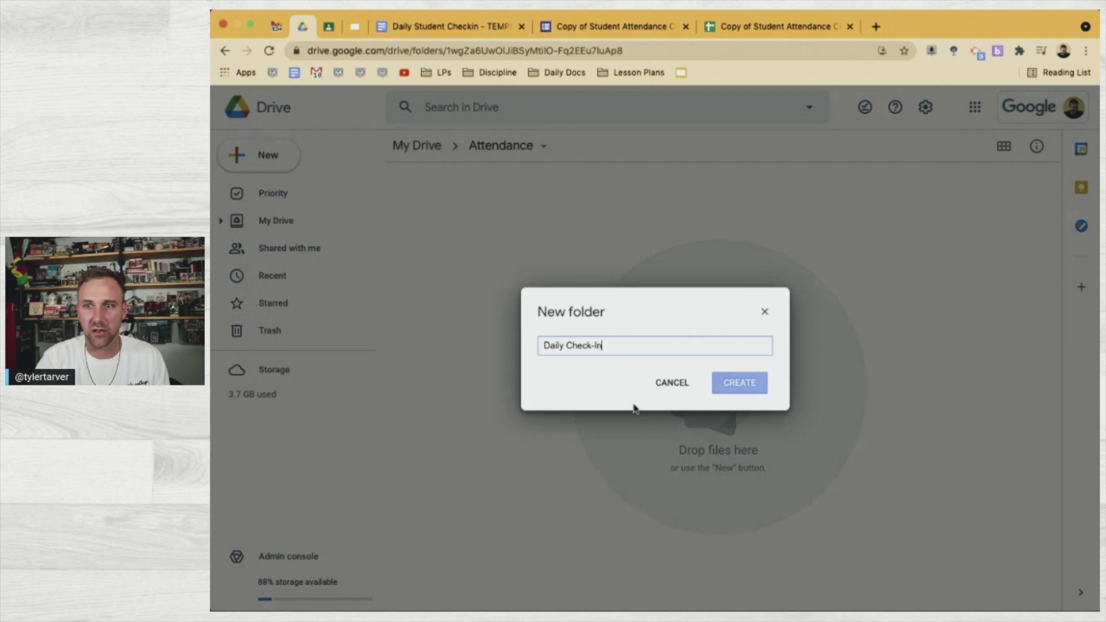
left_click(769, 385)
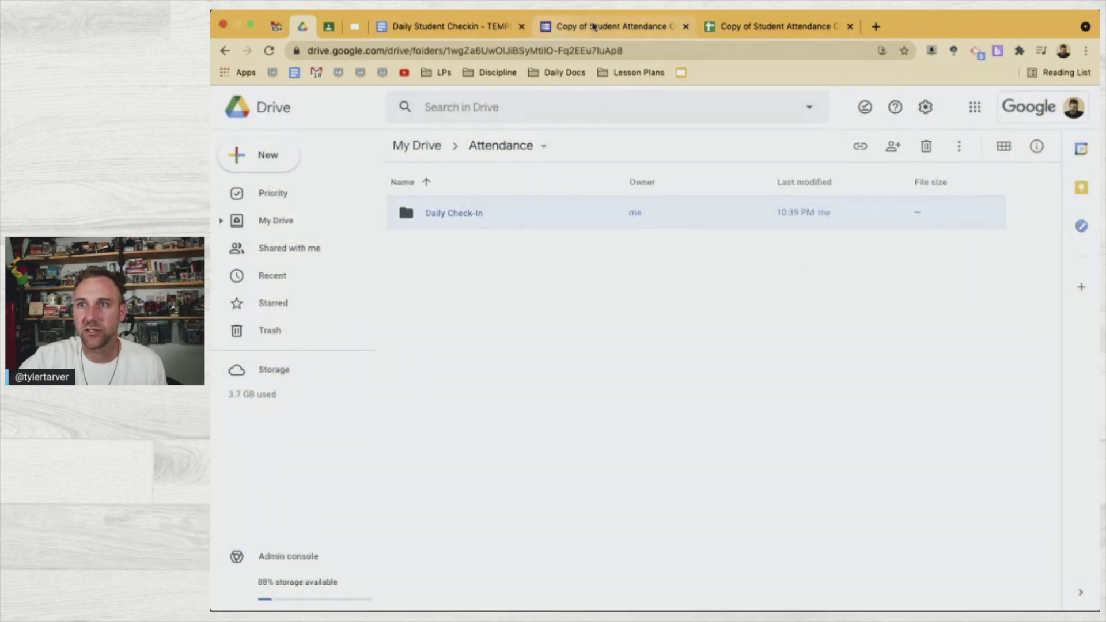
left_click(736, 25)
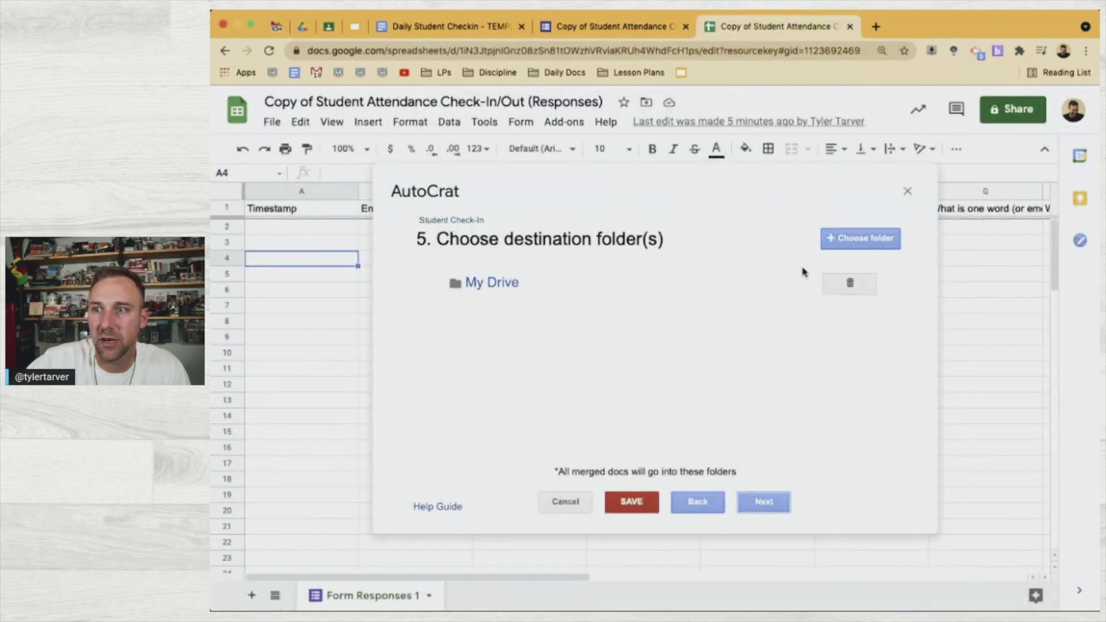
Delete My Drive from the AutoCrat job's destination folders and confirm the removal
left_click(855, 282)
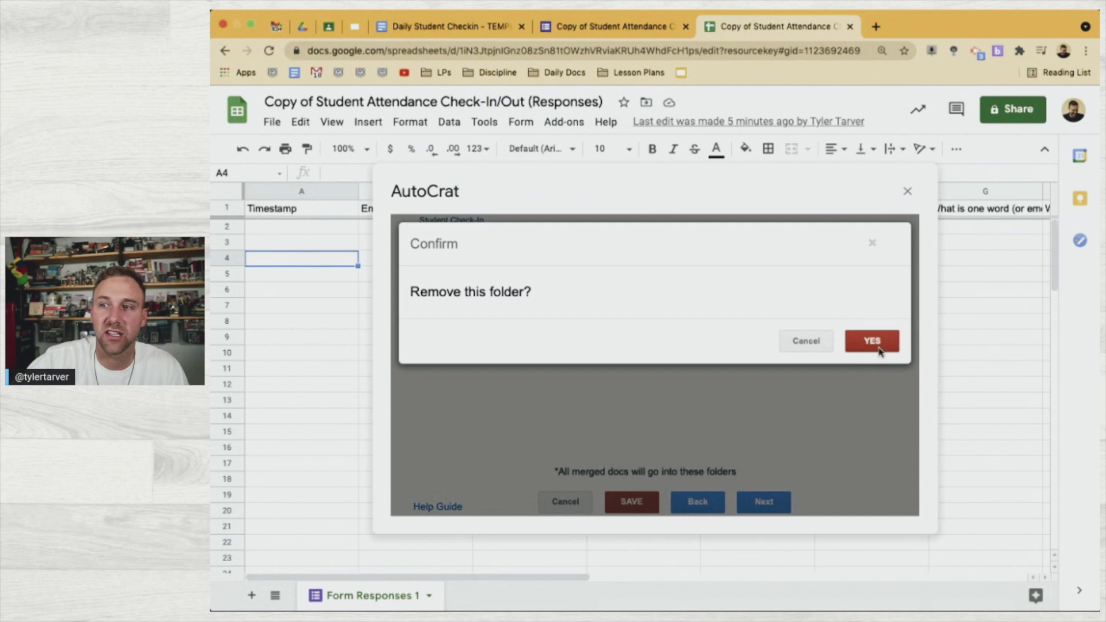
left_click(877, 345)
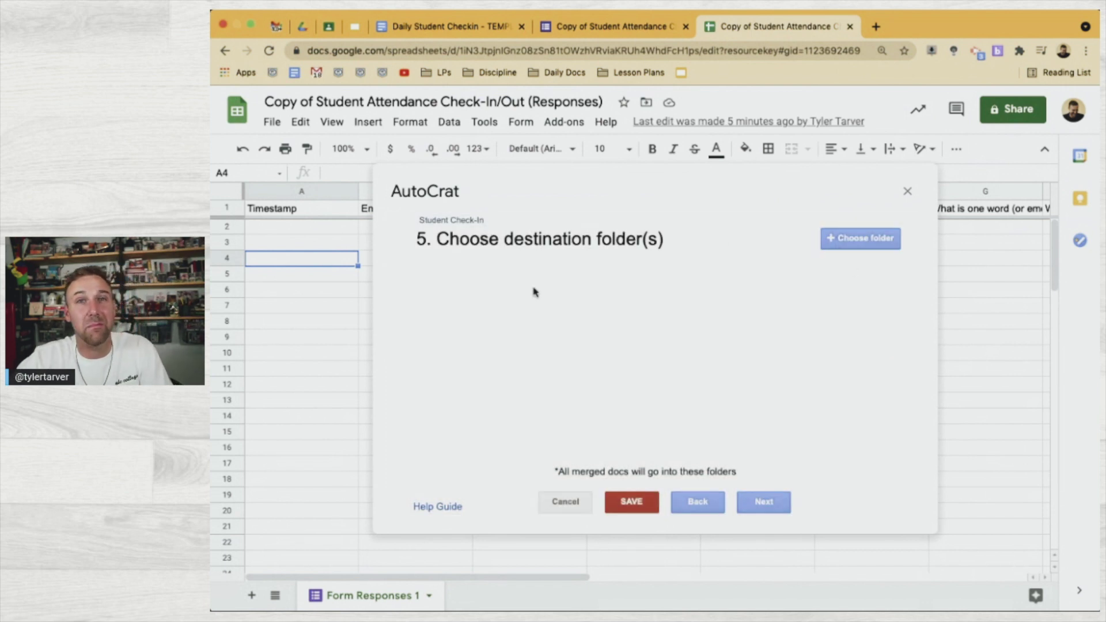
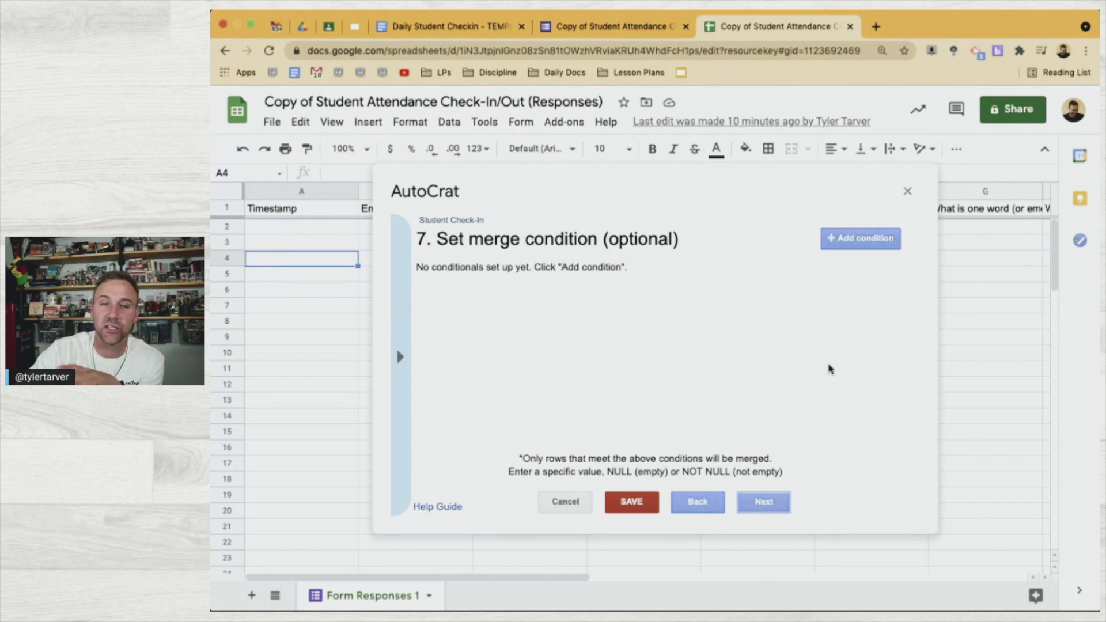
Leave the merge condition empty and advance the AutoCrat job to step 8, Share docs & send emails
left_click(771, 506)
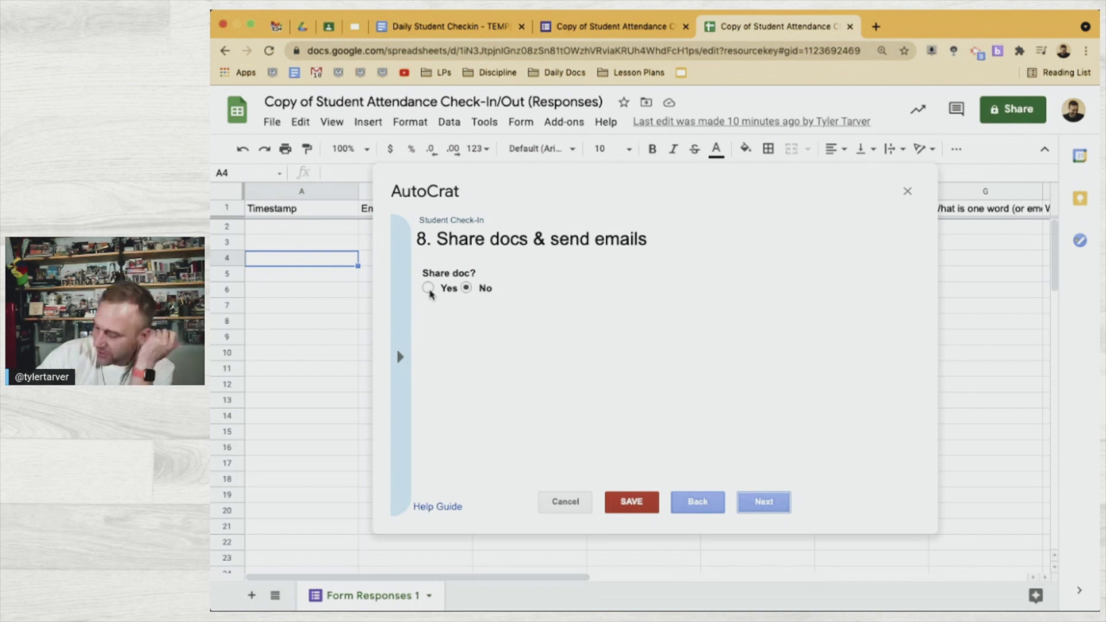
Set Share doc to Yes as PDF, and send from your own address instead of no-reply
left_click(428, 288)
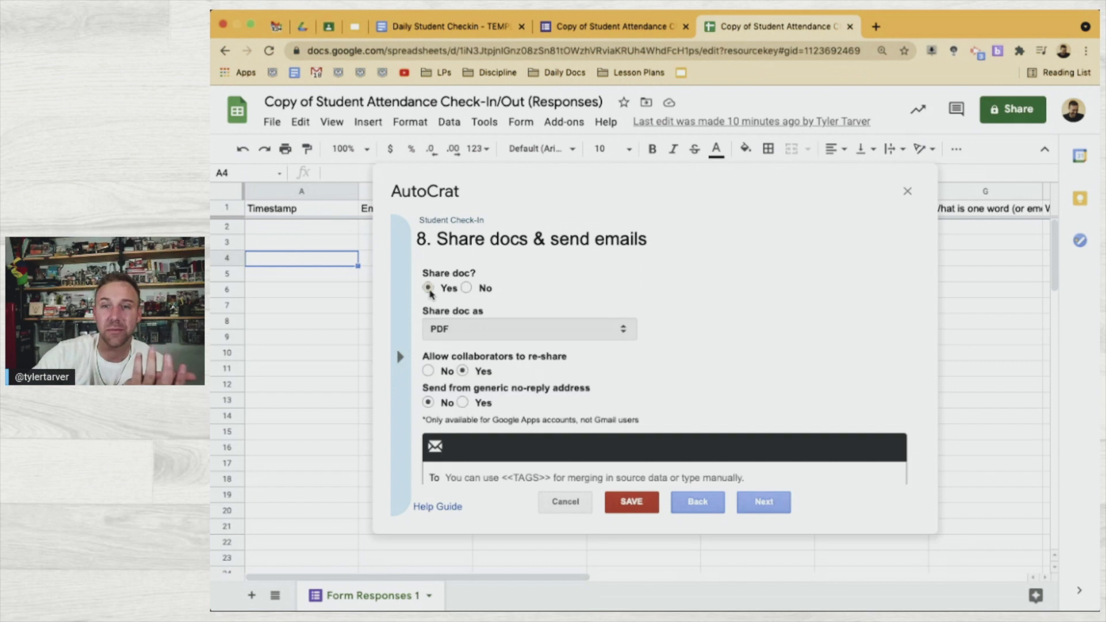
scroll(599, 326, "down", 3)
scroll(575, 314, "up", 1)
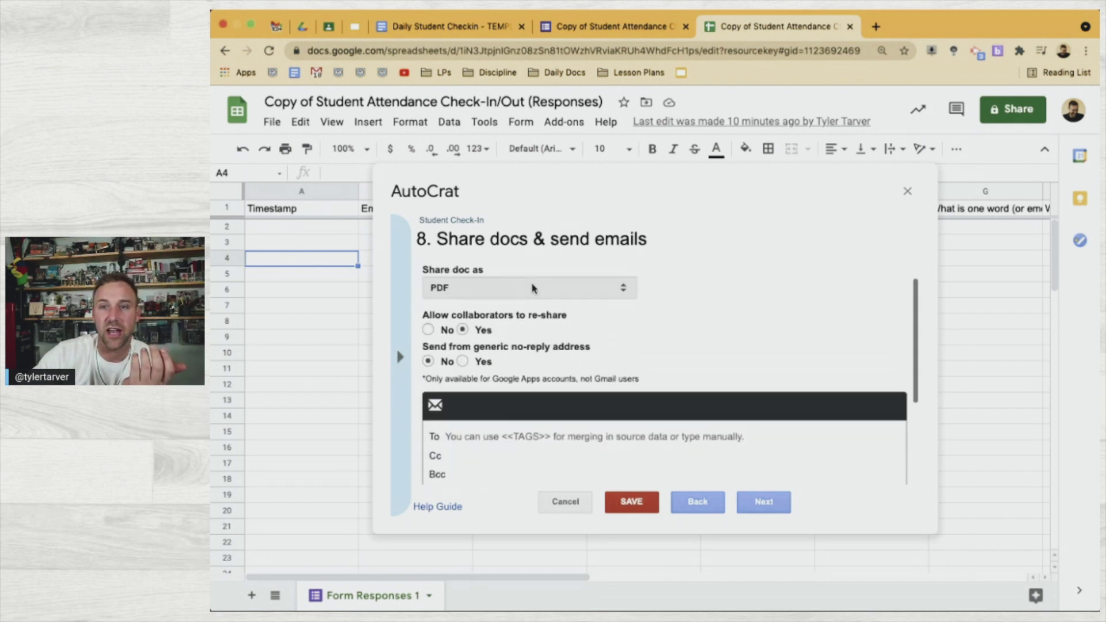
scroll(555, 410, "down", 1)
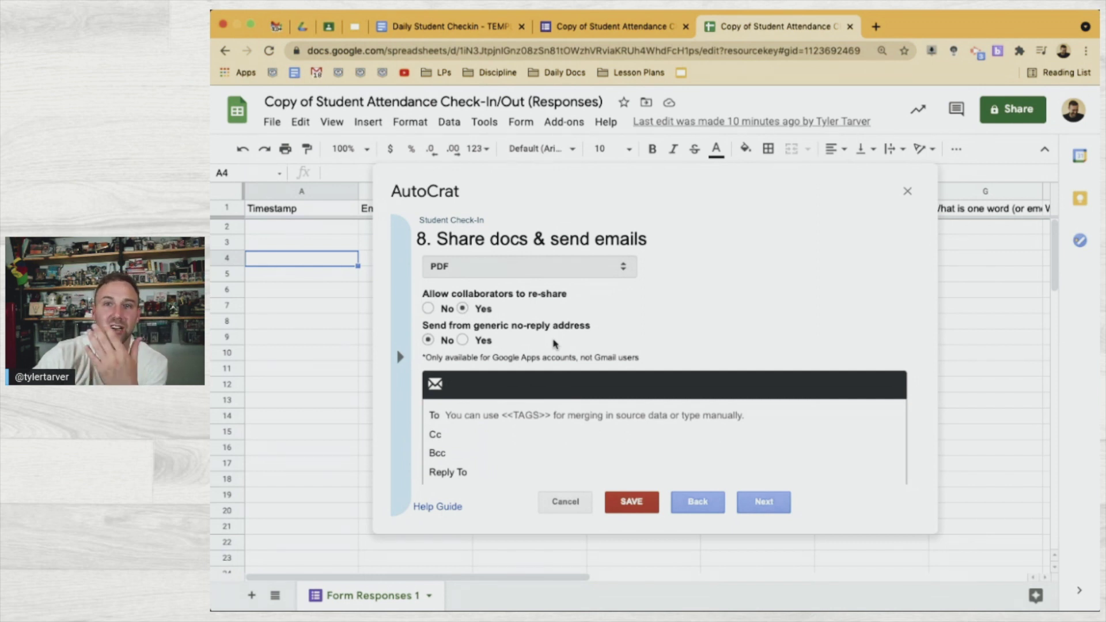
left_click(462, 340)
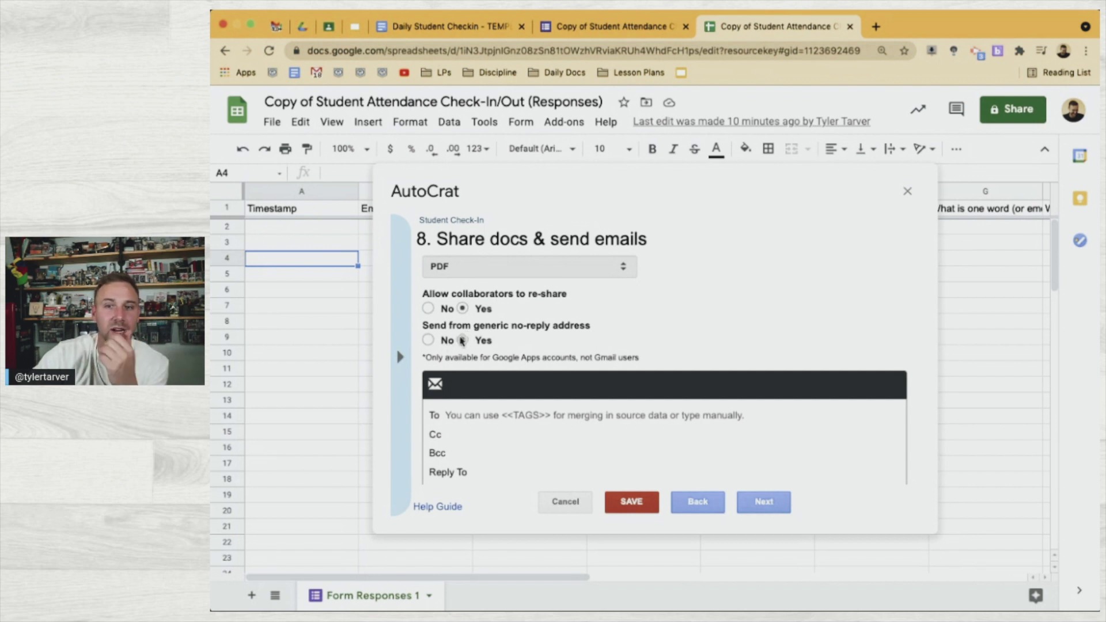
left_click(436, 342)
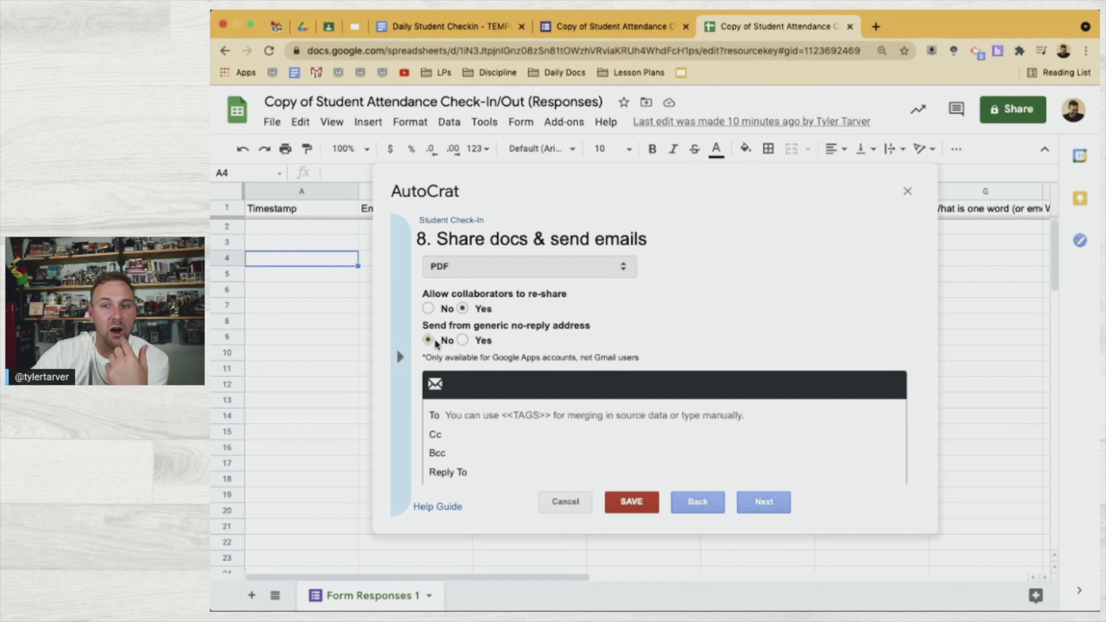
scroll(458, 418, "down", 1)
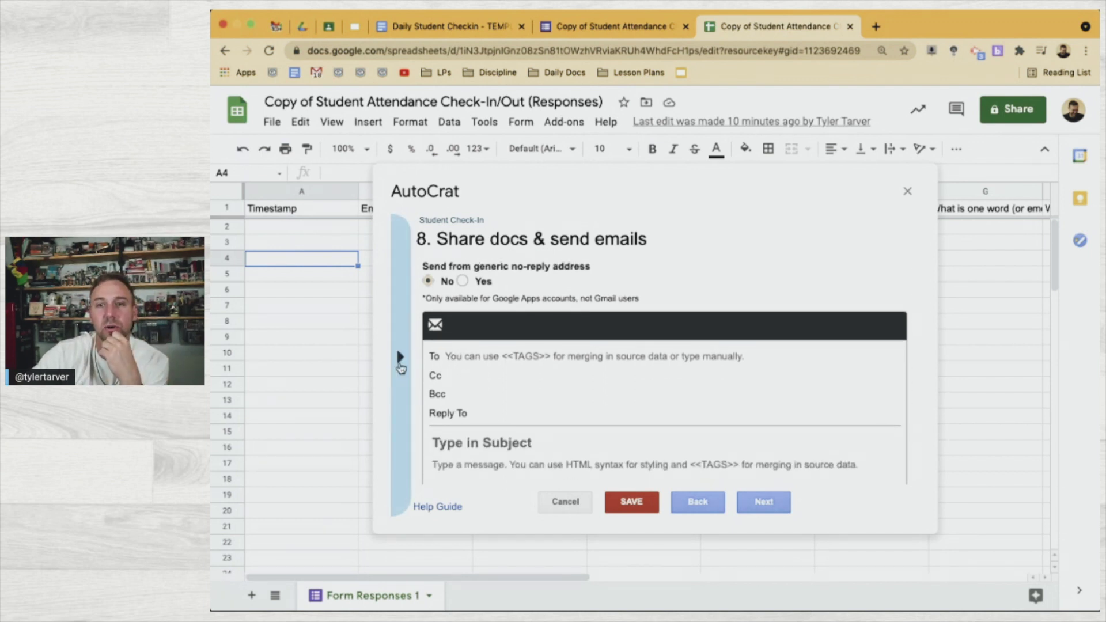
left_click(402, 359)
Address the email To the <<Email Address>> merge tag
left_click(459, 351)
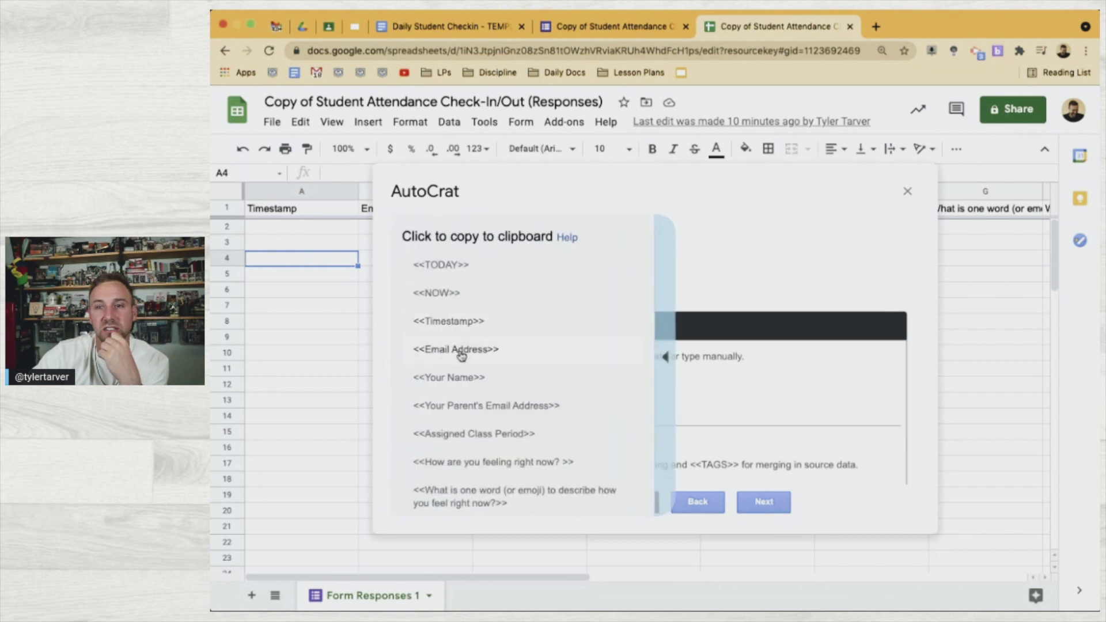
left_click(402, 358)
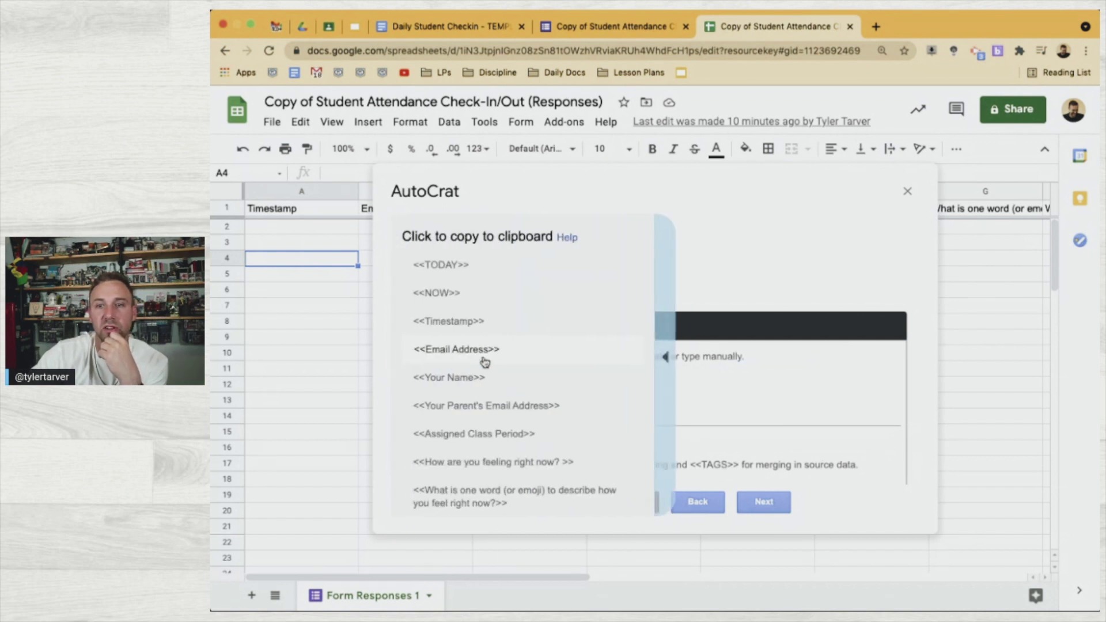
left_click(479, 350)
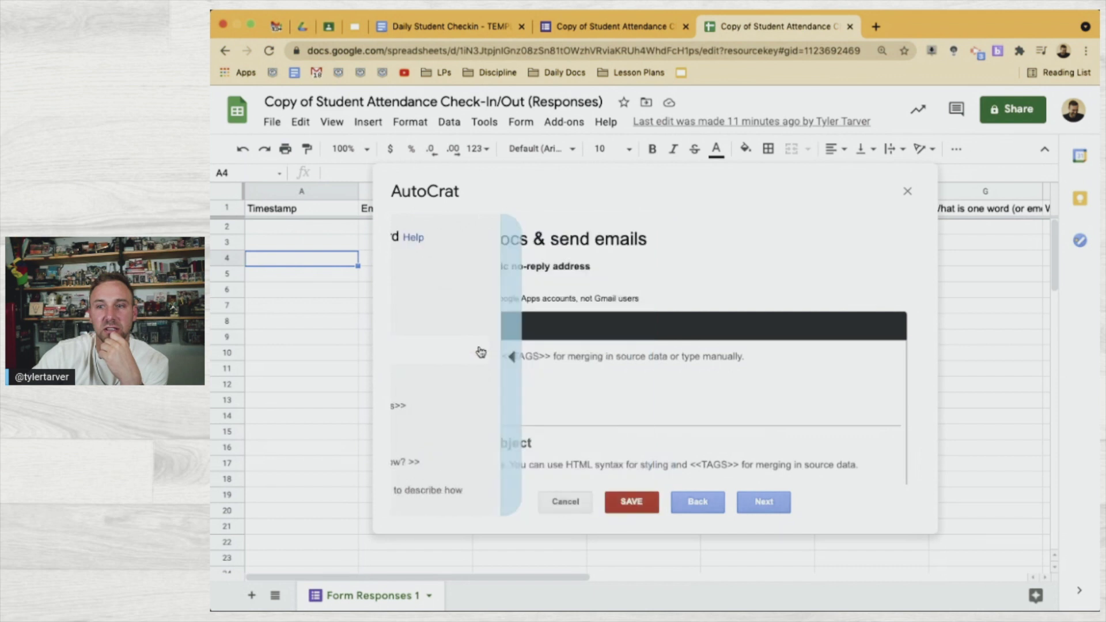
left_click(508, 355)
type("<<Email Address>>")
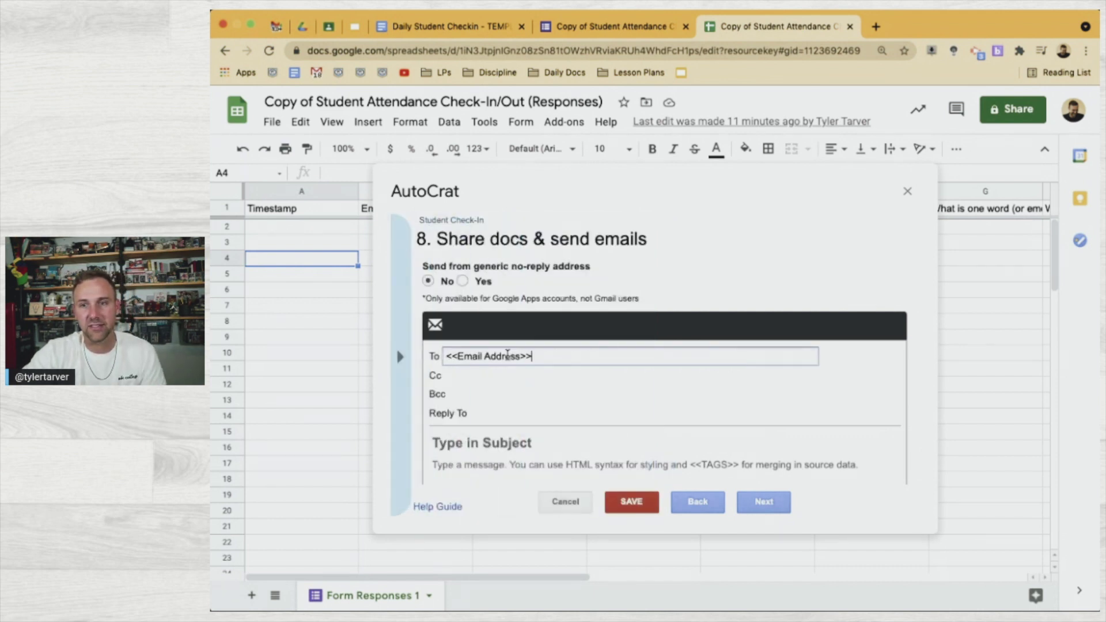
Add <<Your Parent's Email Address>> and the teacher's email address to Cc
left_click(485, 375)
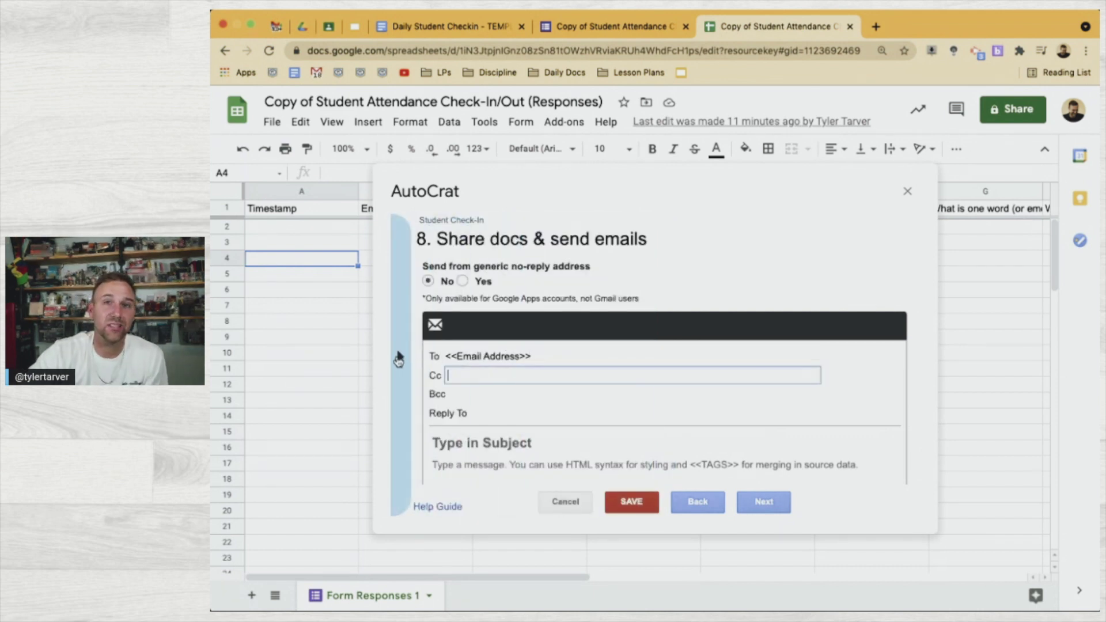
left_click(402, 359)
left_click(453, 405)
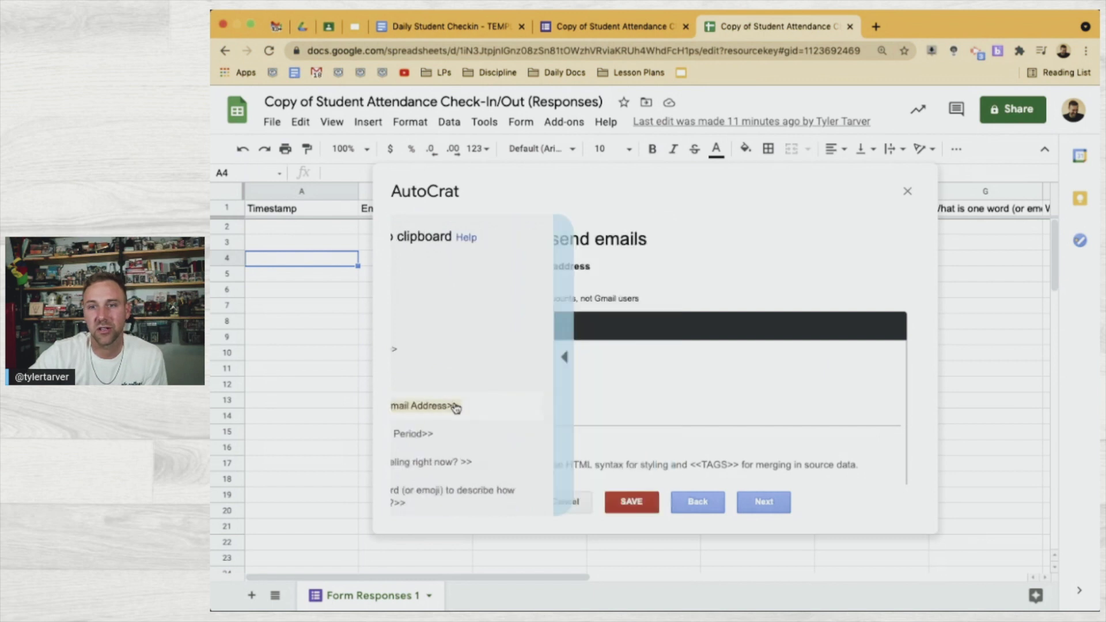
left_click(472, 374)
type("<<Your Parent's Email Address>>")
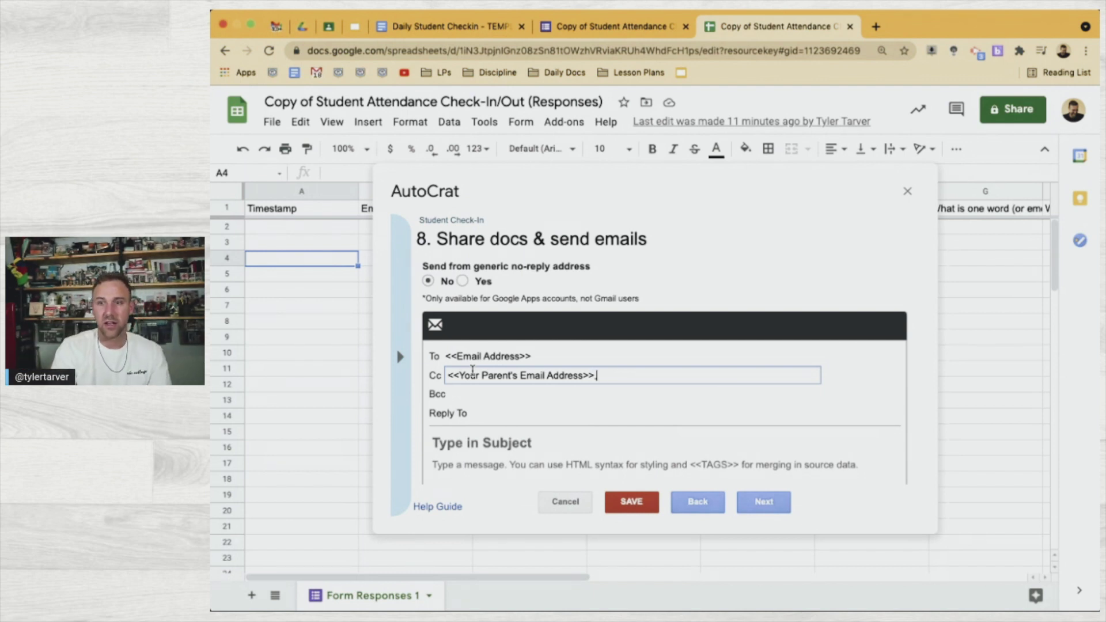
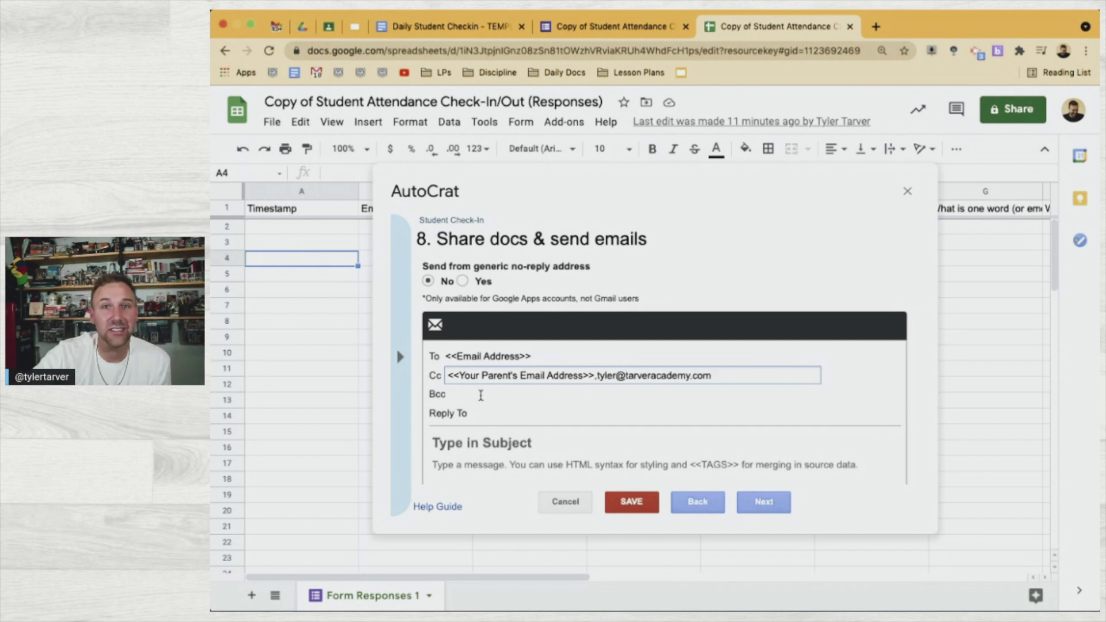
Enter another recipient's email address in the Bcc field
left_click(501, 396)
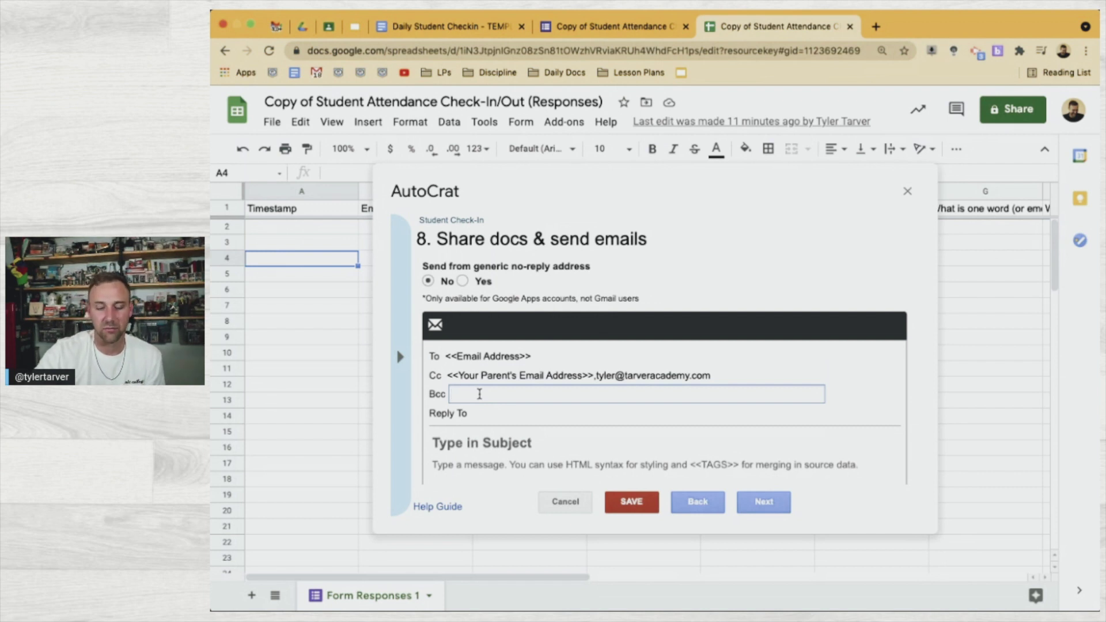
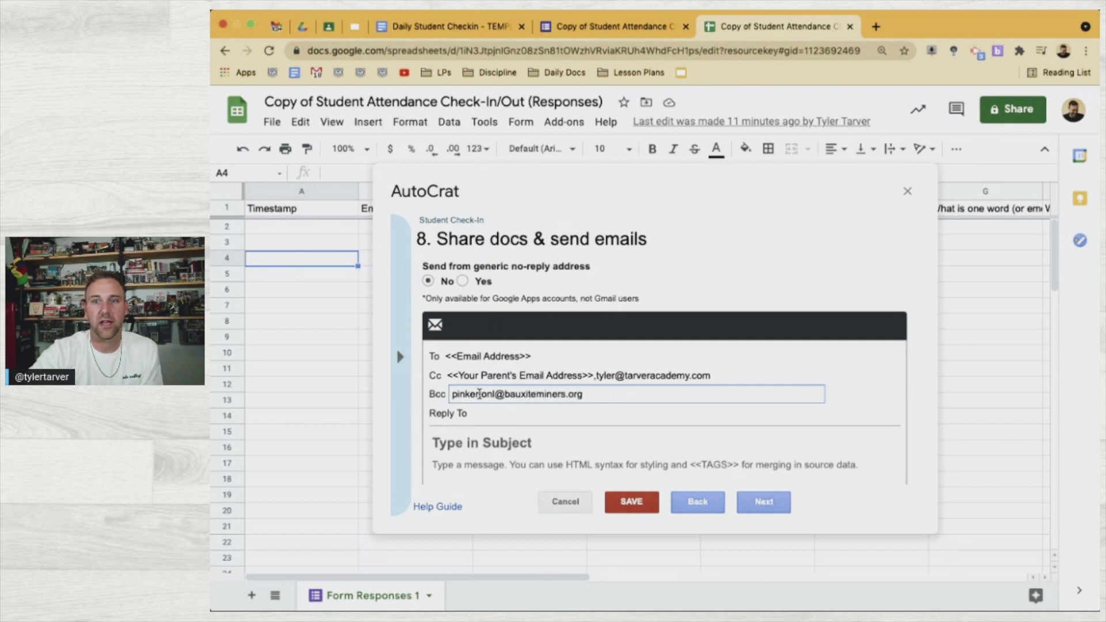
left_click(503, 441)
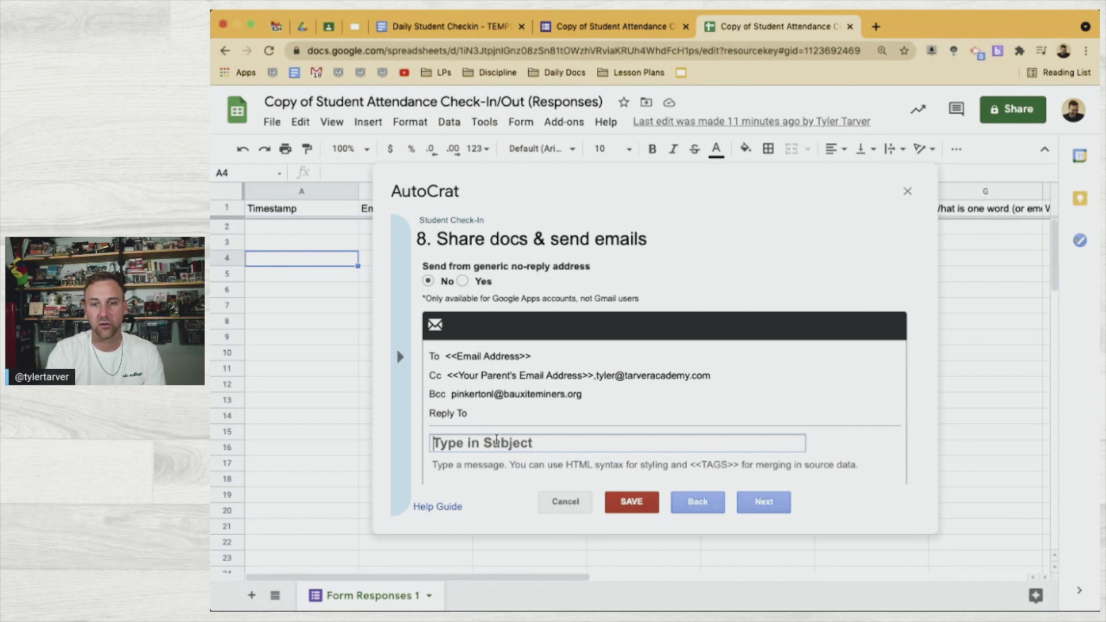
Set the email subject to '<<Timestamp>> Check-In for <<Your Name>>' using the merge tags
left_click(399, 357)
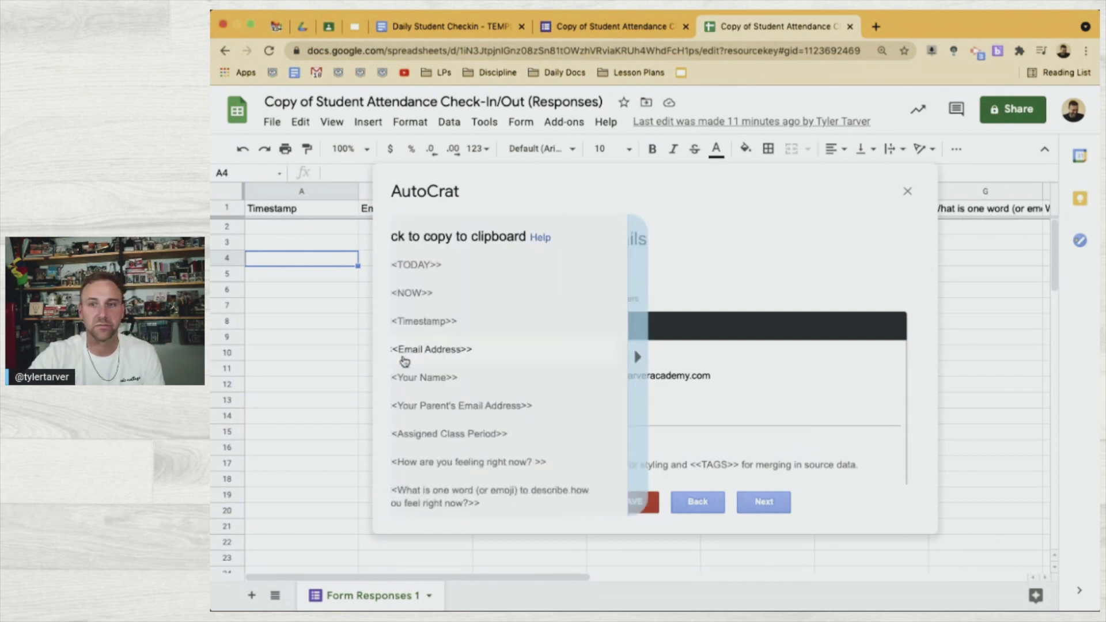
left_click(479, 322)
left_click(494, 445)
type("<<Timestamp>>")
type("Check-In for")
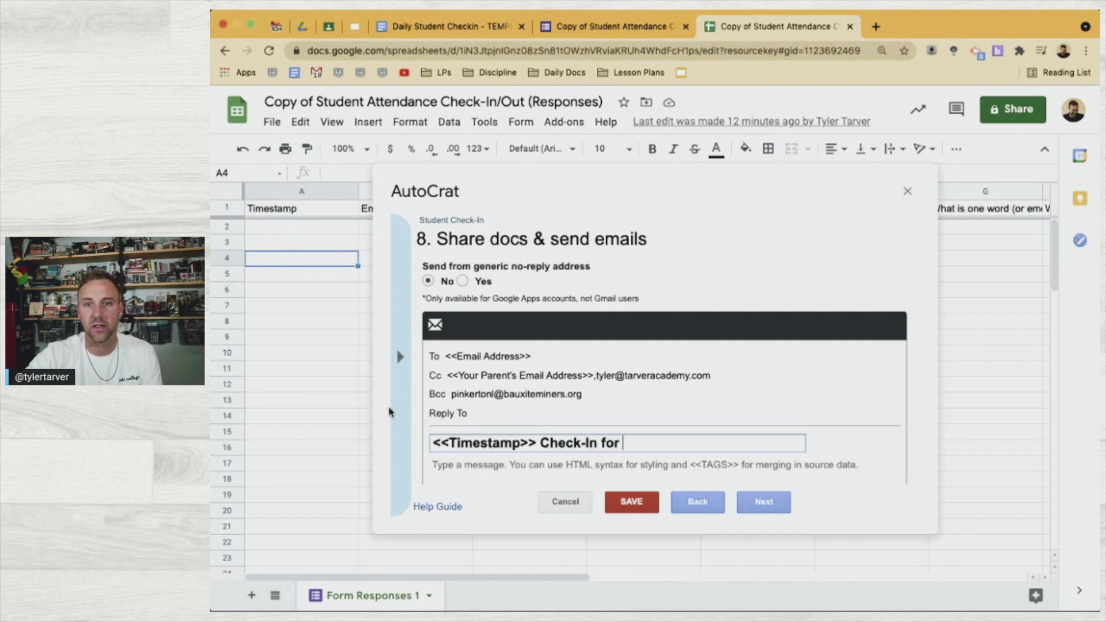
left_click(400, 357)
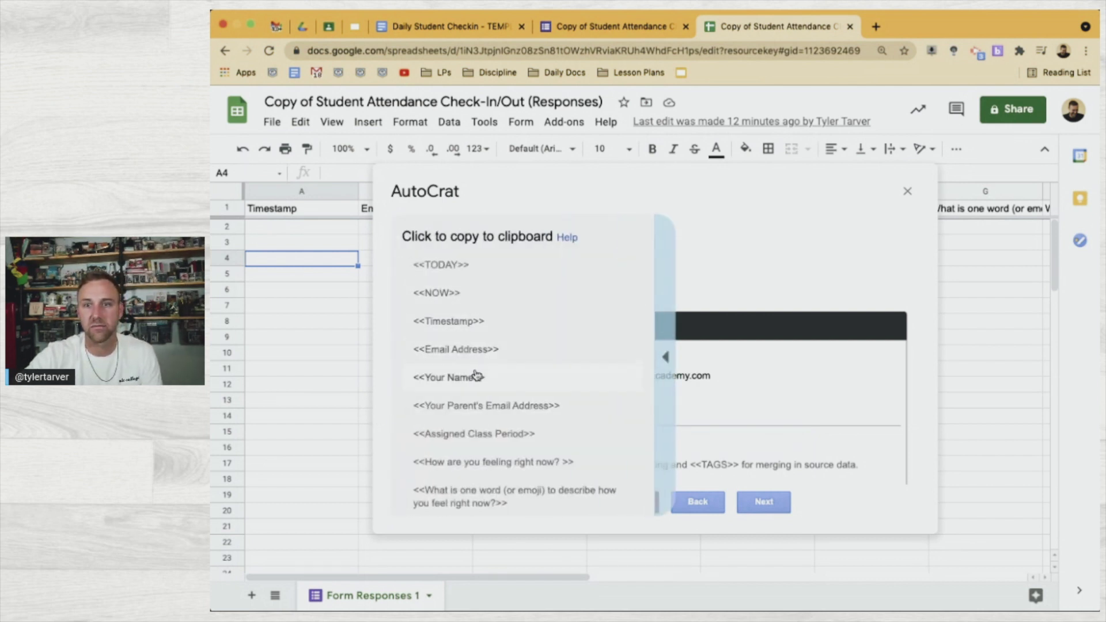
left_click(465, 375)
left_click(668, 444)
type("<<Your Name>>")
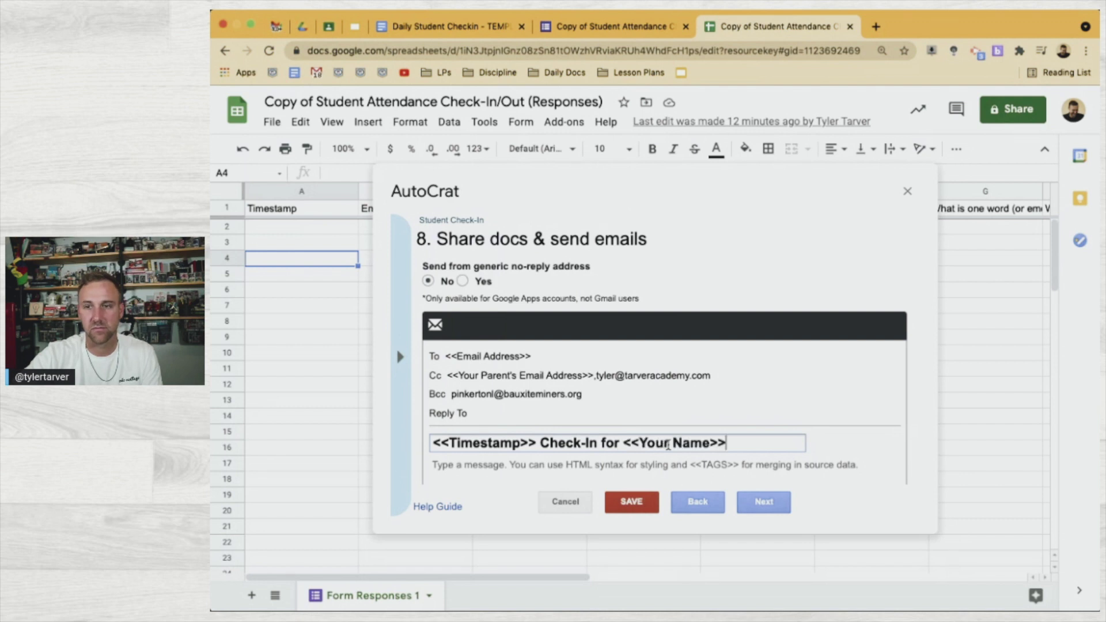
left_click(588, 475)
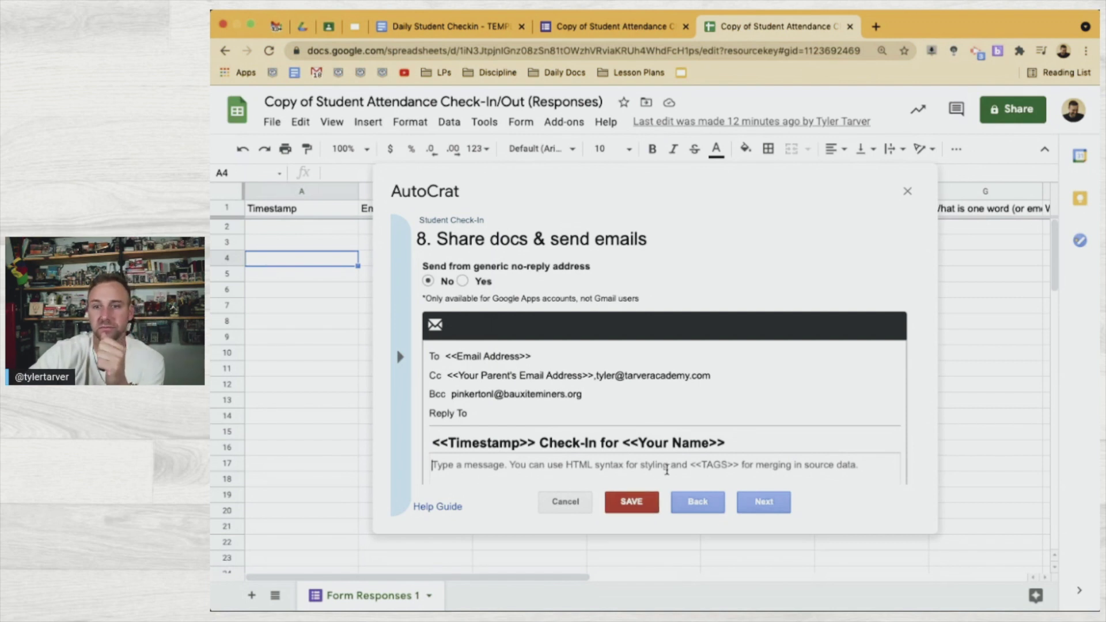
Begin the body with 'I'm so glad you've started your day! Here is what you said about how you feel so far'
scroll(645, 469, "down", 1)
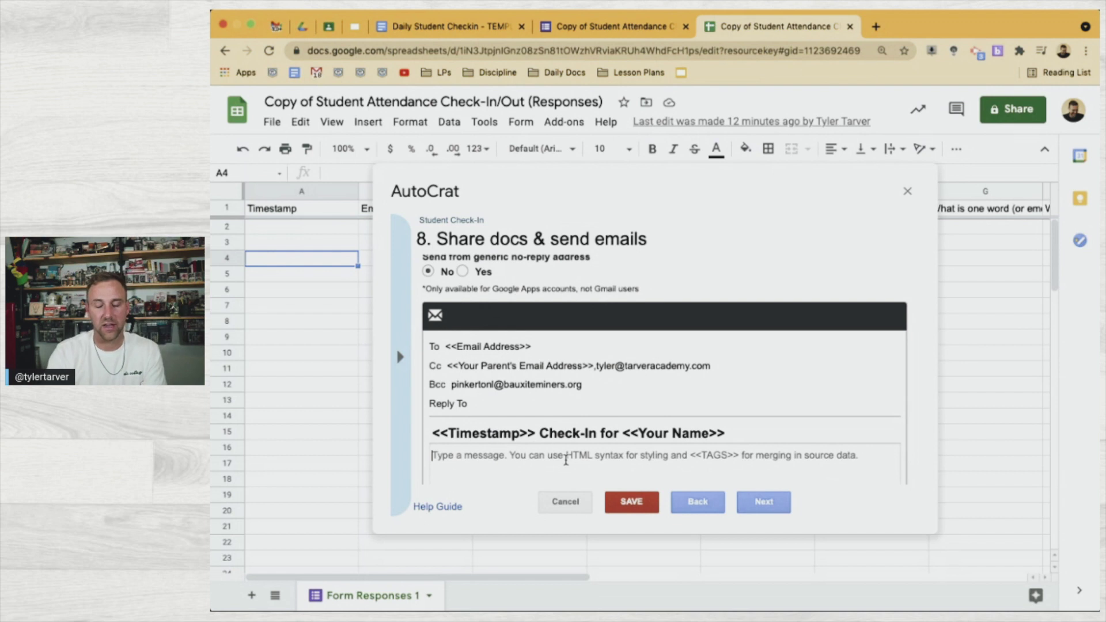
scroll(565, 459, "down", 2)
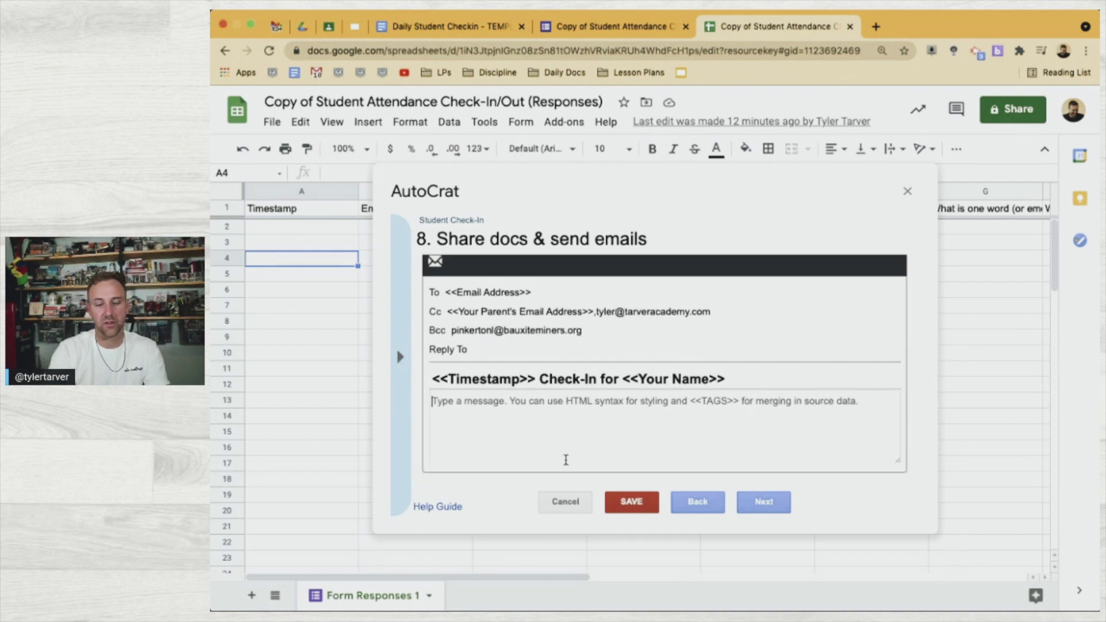
type("I'm so glad ")
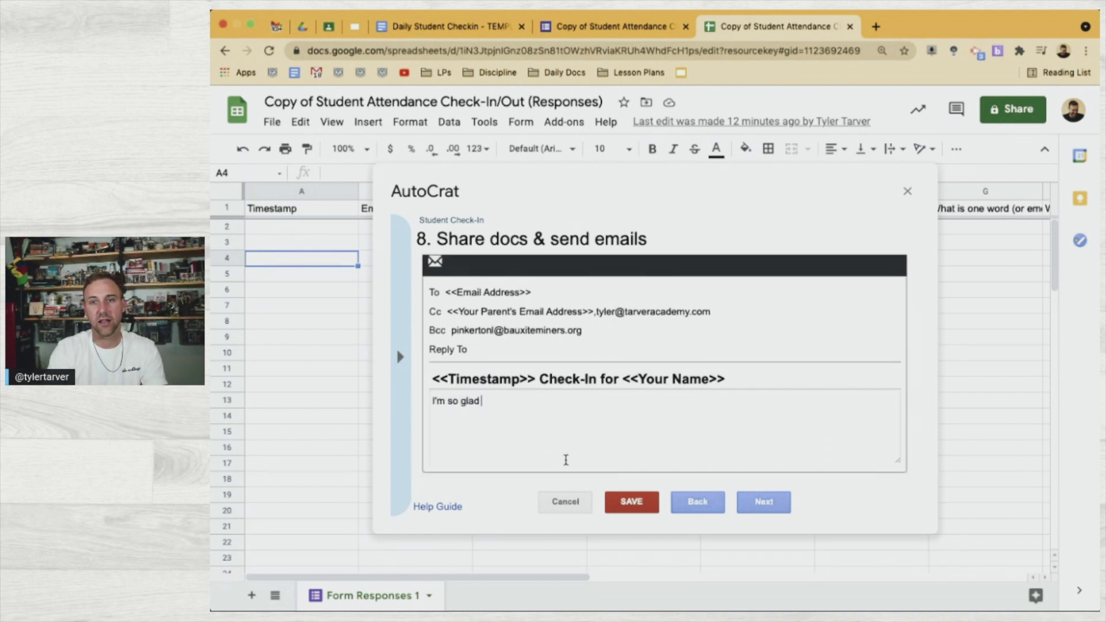
type("you've starte")
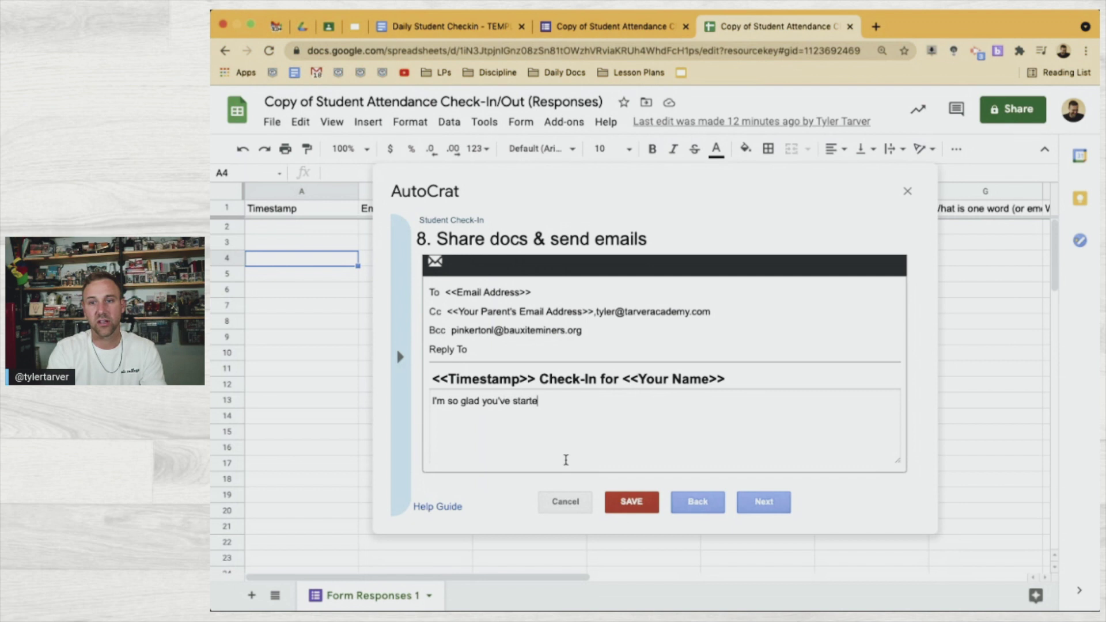
type("d your day! ")
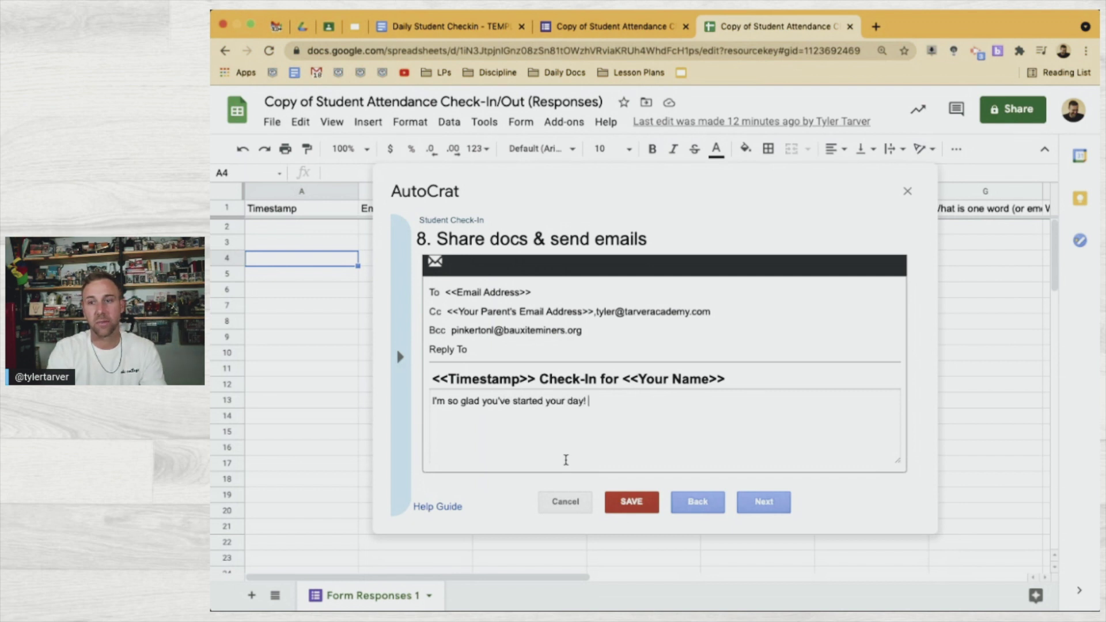
type("Here is what you said about how you feel")
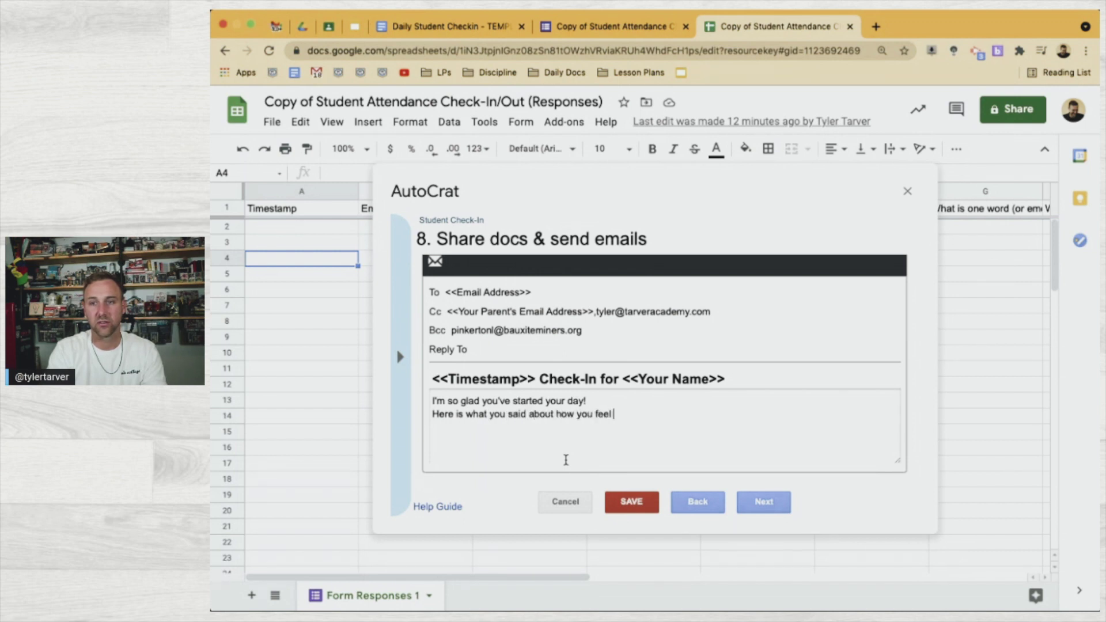
type(" so far:")
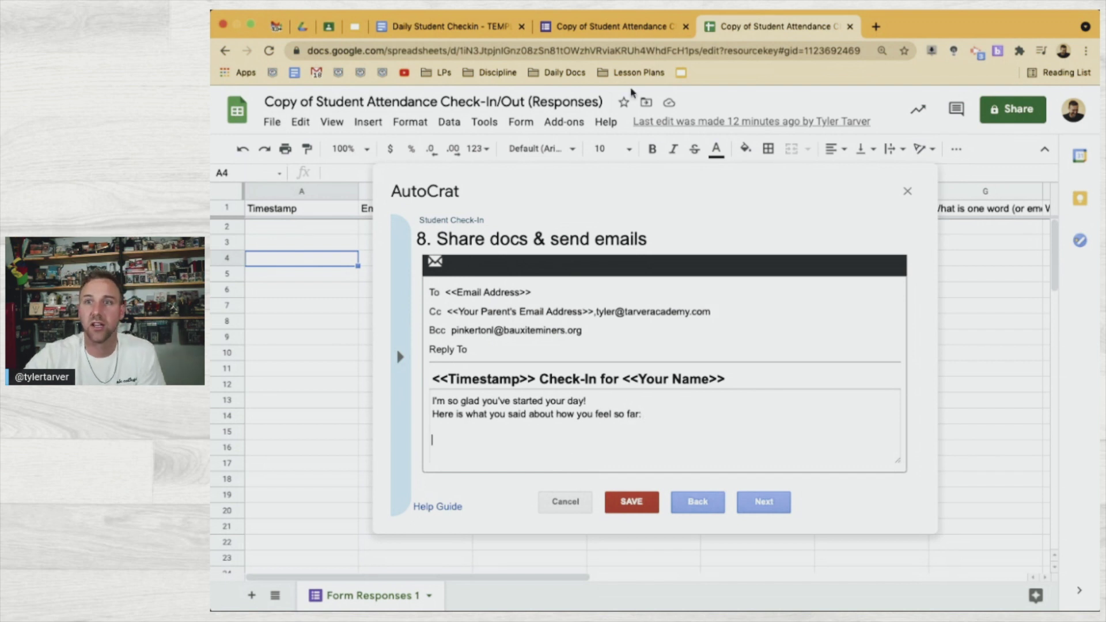
Copy the feeling, learning-location and main-goal lines from the Daily Student Checkin template
left_click(485, 28)
scroll(540, 356, "down", 2)
left_click(583, 389)
left_click_drag(583, 389, 383, 329)
key("ctrl+c")
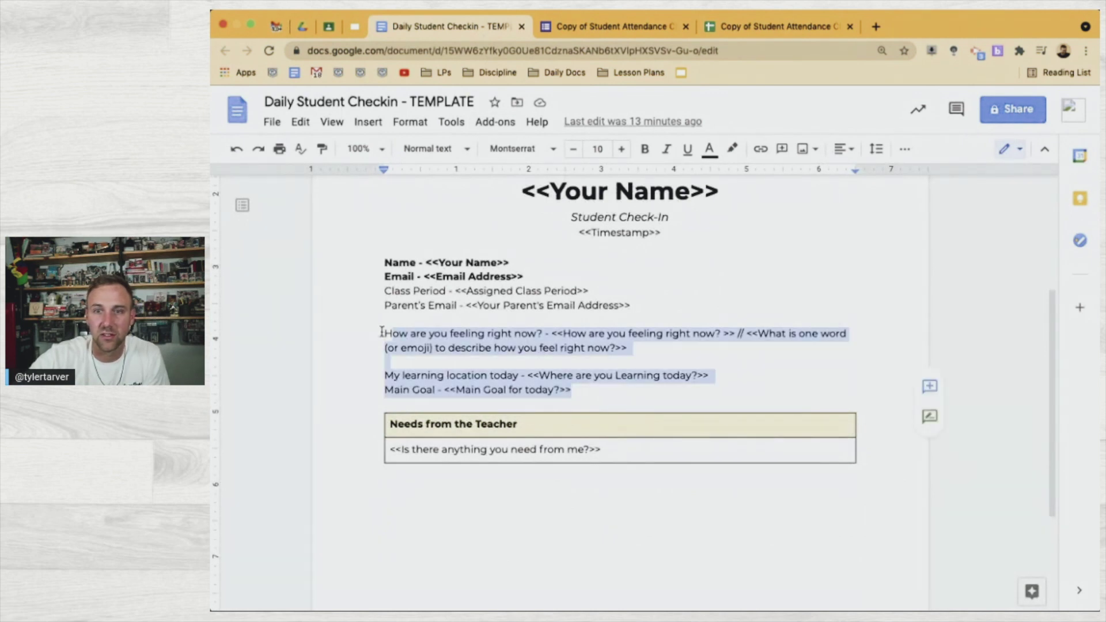
left_click(763, 27)
left_click(513, 441)
Paste the check-in lines and reword the feelings part with 'on a scale of 1-10' and 'How you said you feel via word or emoji -'
key("ctrl+v")
scroll(509, 432, "up", 1)
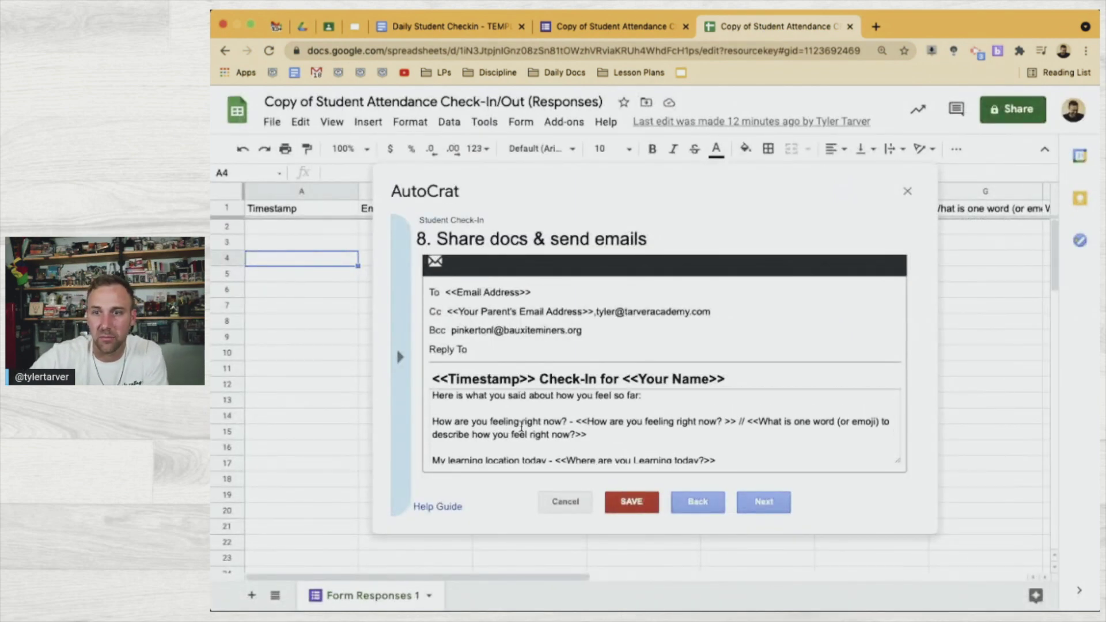
scroll(491, 427, "up", 1)
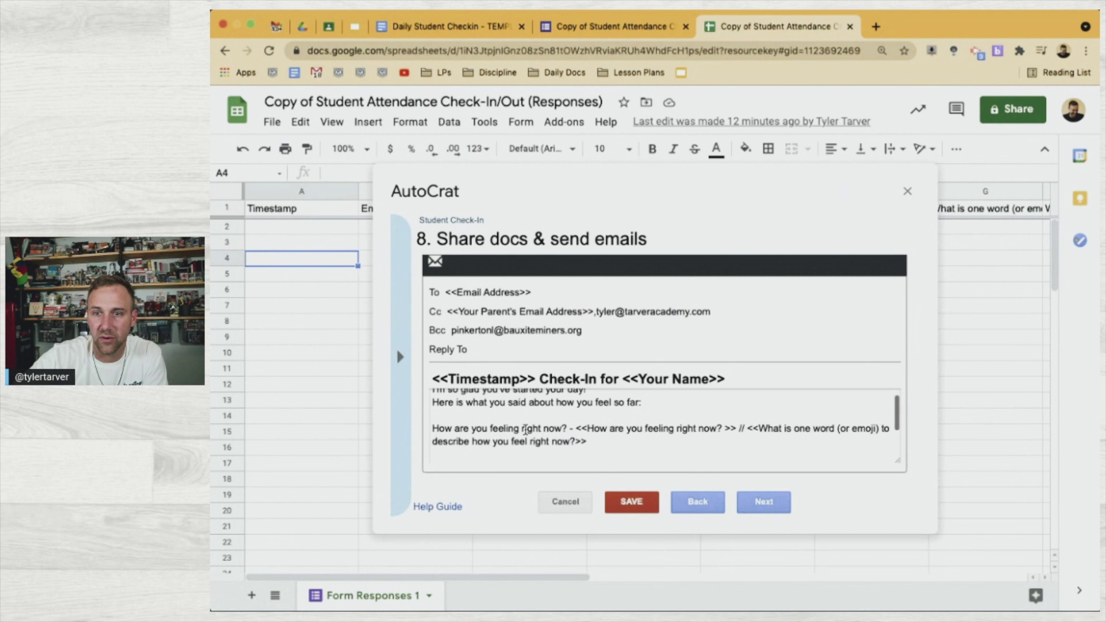
left_click_drag(486, 428, 446, 429)
type("you're")
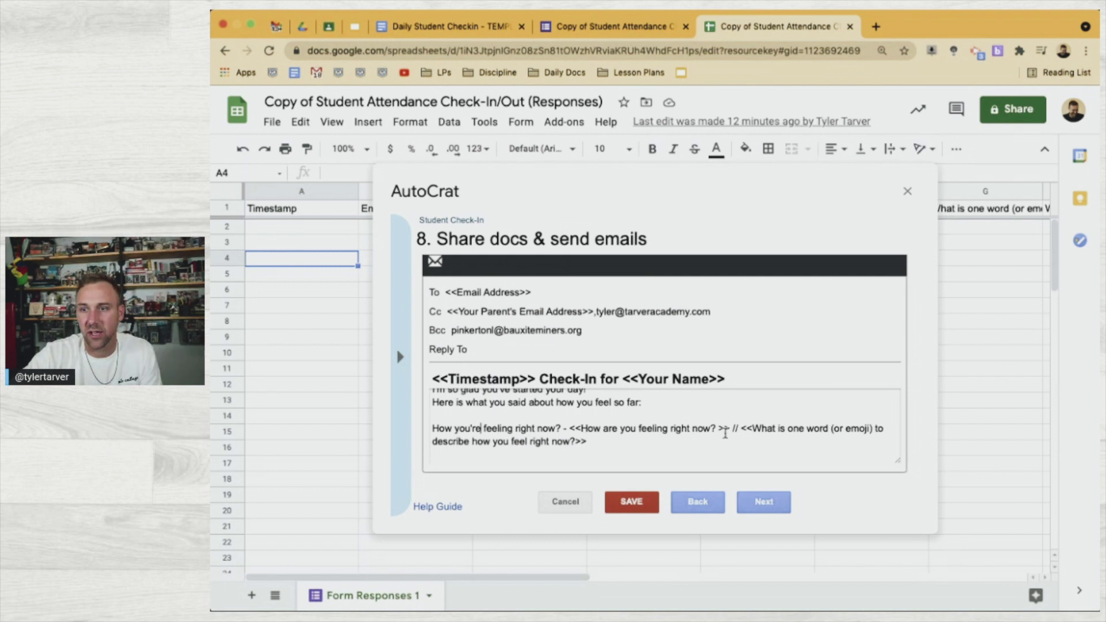
left_click(555, 429)
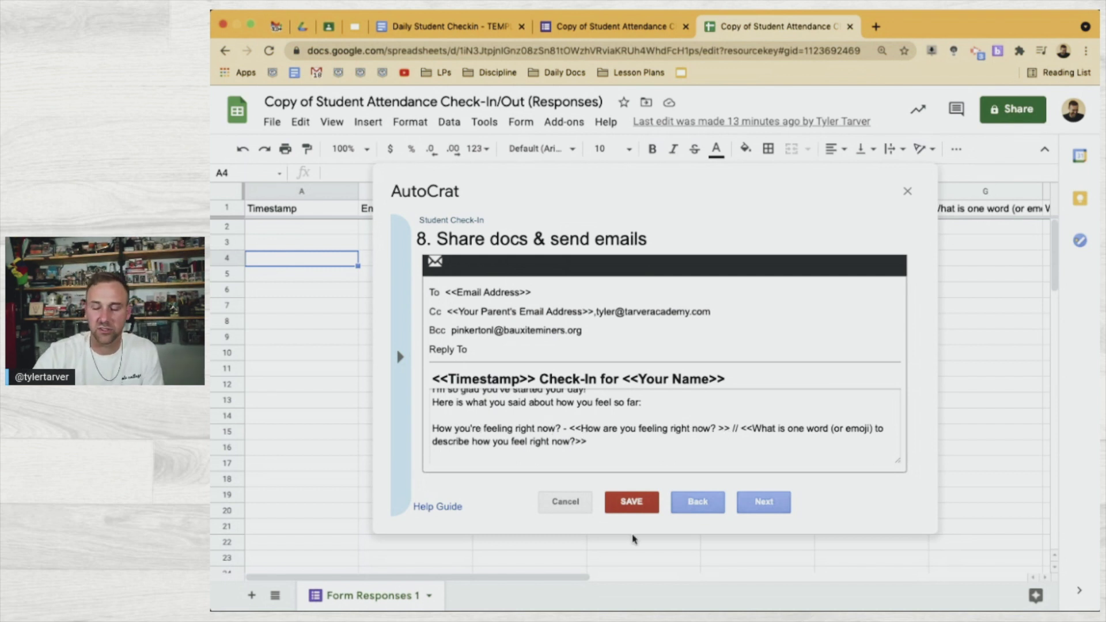
type("on a ")
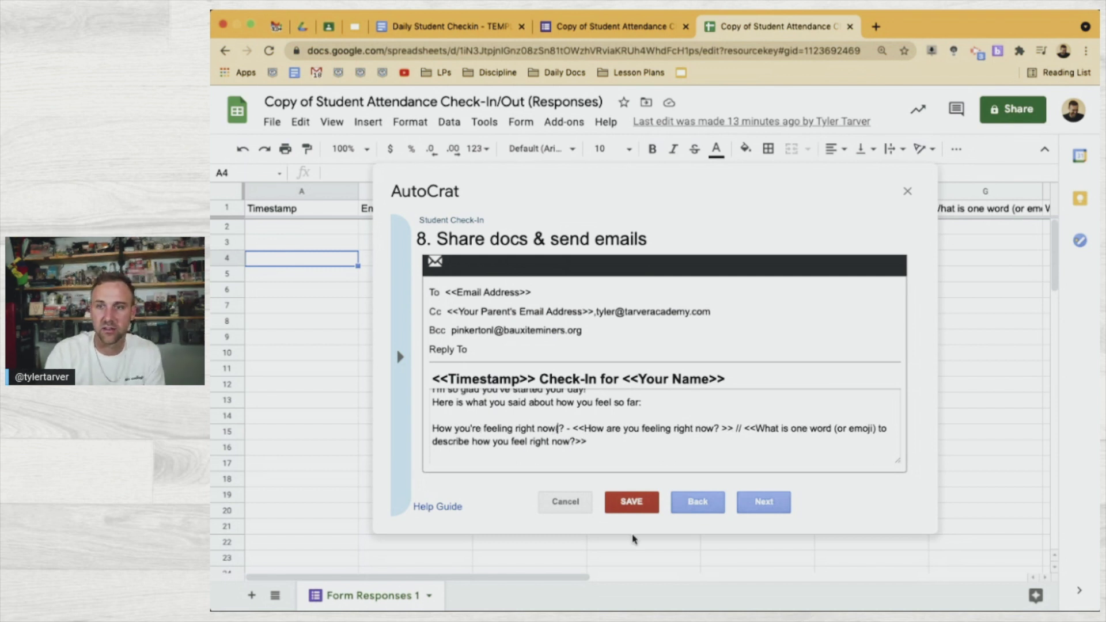
type("scale of 1-")
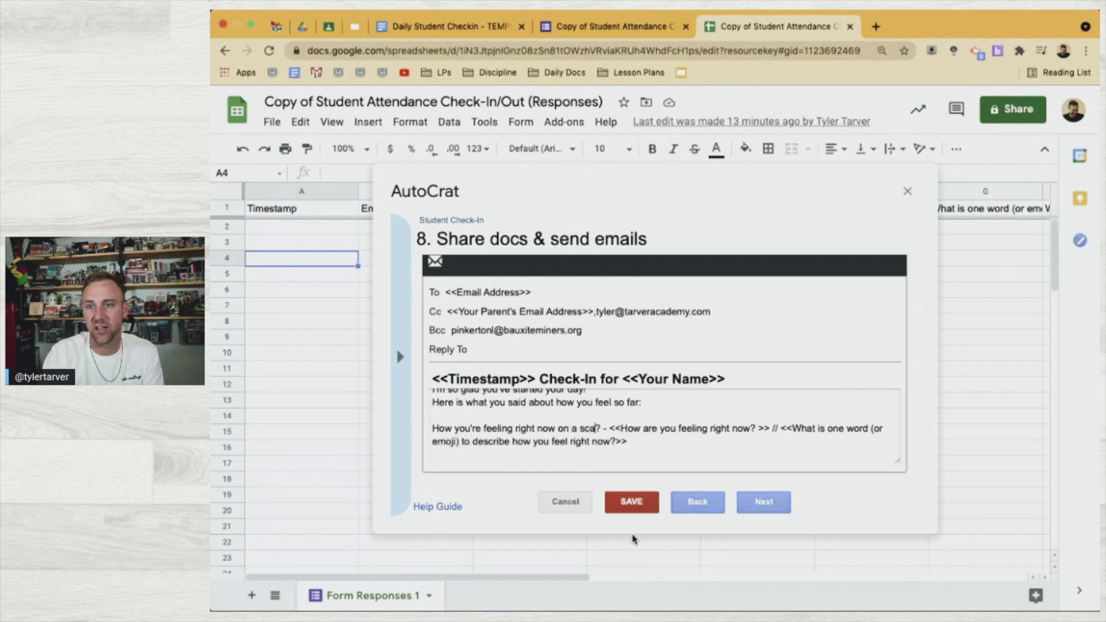
type("10")
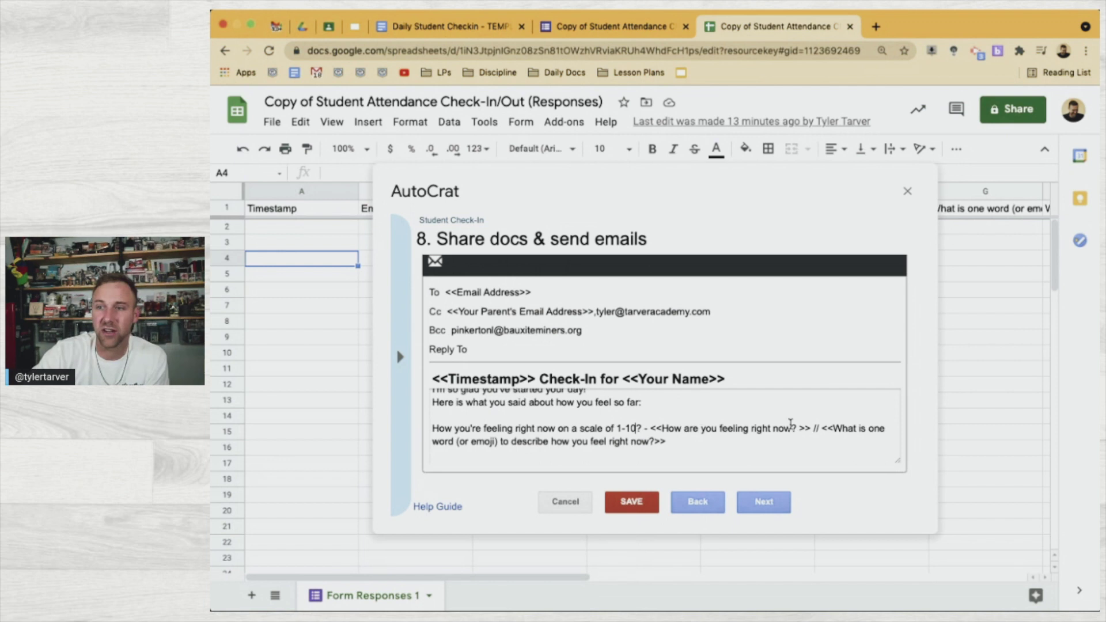
left_click(824, 426)
key("BackSpace")
key("BackSpace")
key("BackSpace")
key("Return")
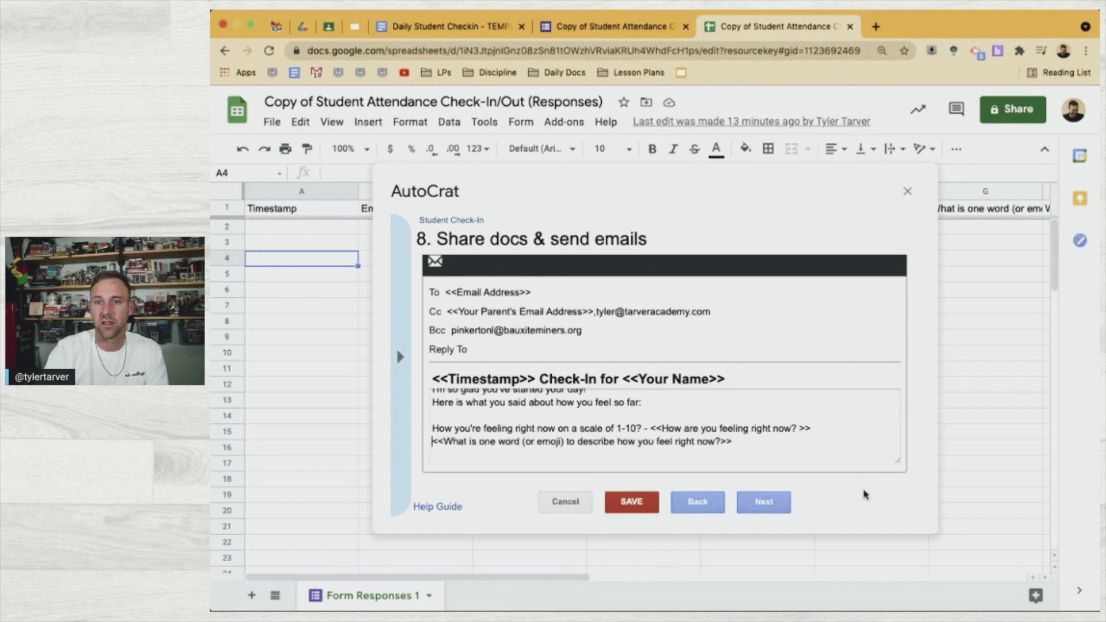
type("How you ")
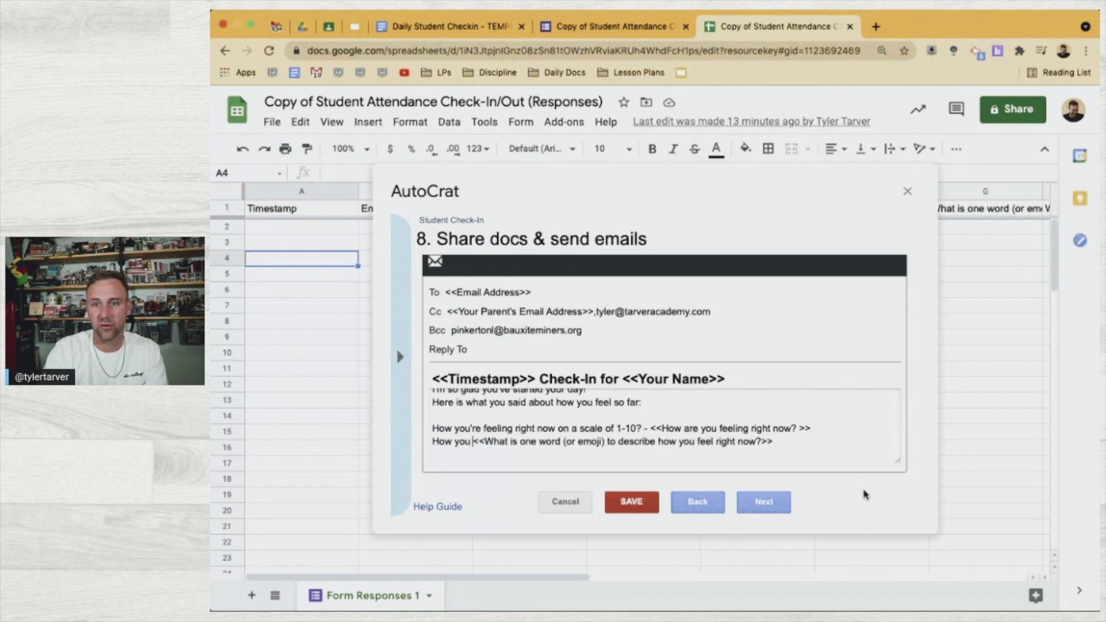
type("said you feel ")
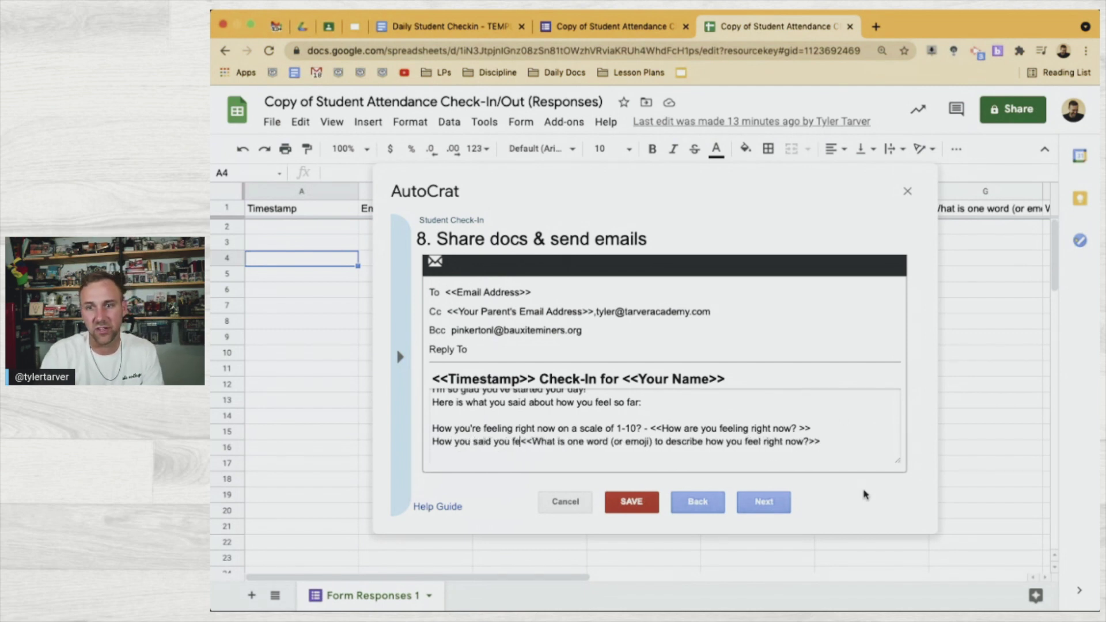
type("via word or ")
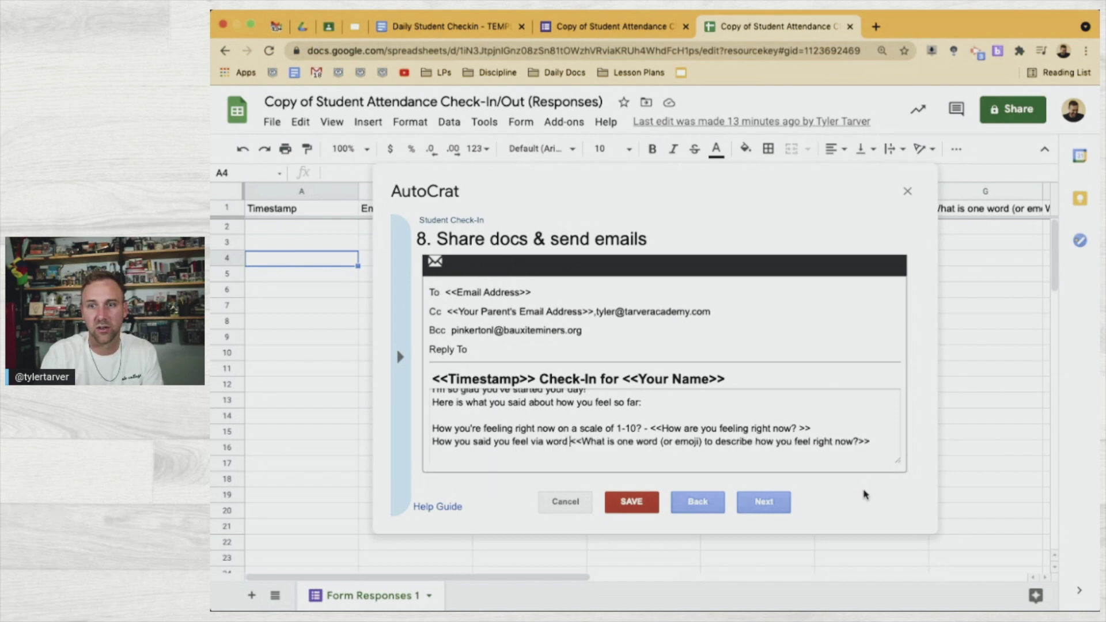
type("emo")
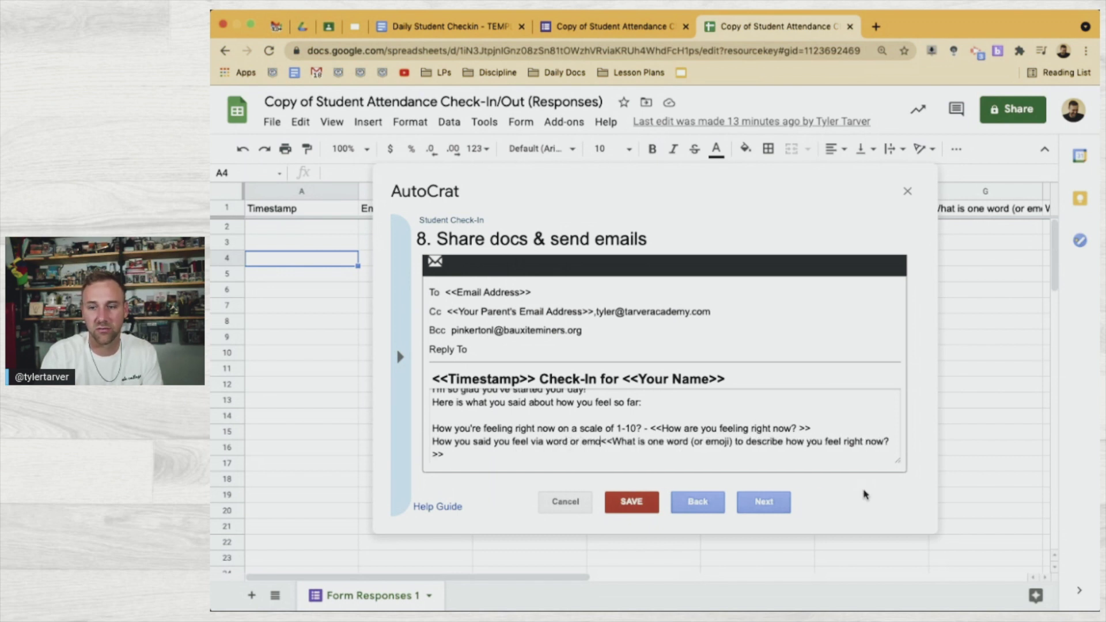
type("ji -")
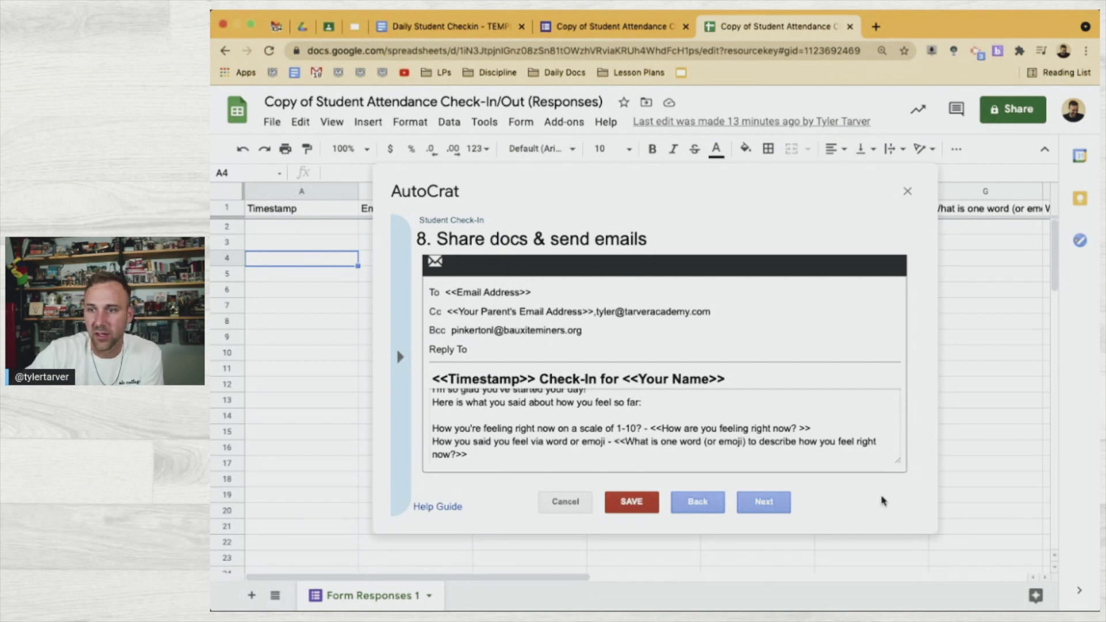
Reword the learning-location line to start 'Where you indicated you're learning today'
scroll(745, 437, "down", 1)
scroll(670, 429, "down", 2)
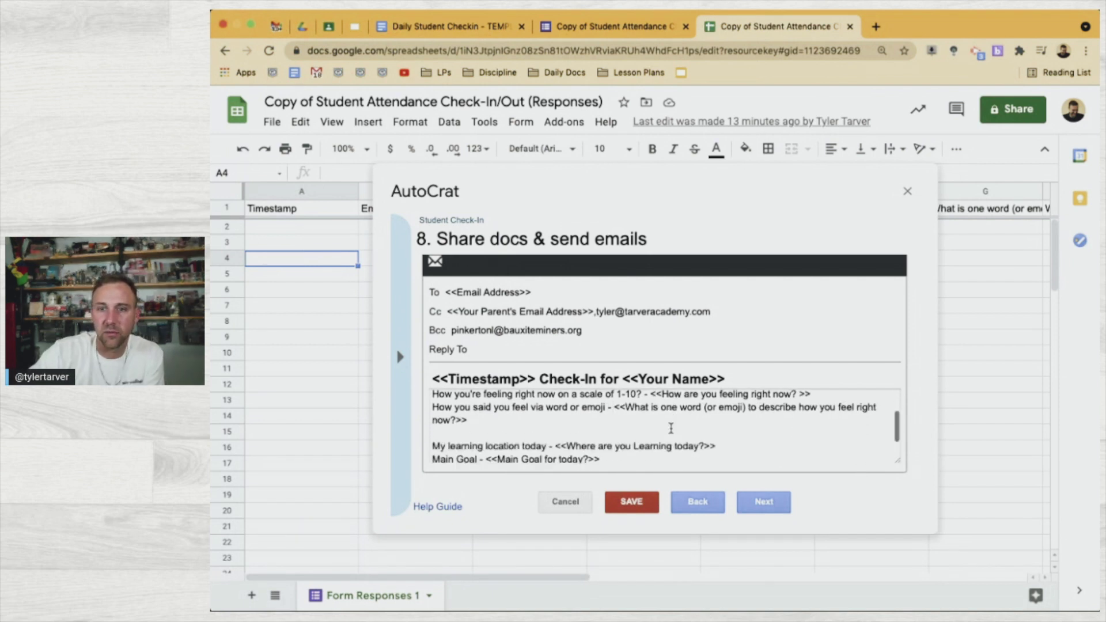
double_click(440, 440)
type("Your per")
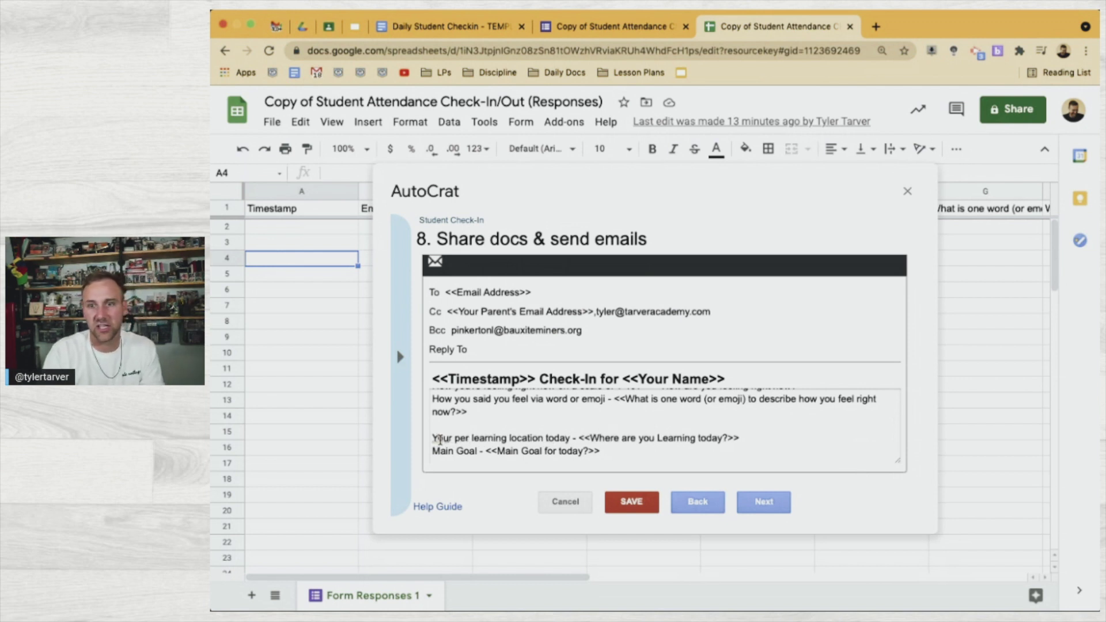
key("BackSpace")
type("rceived")
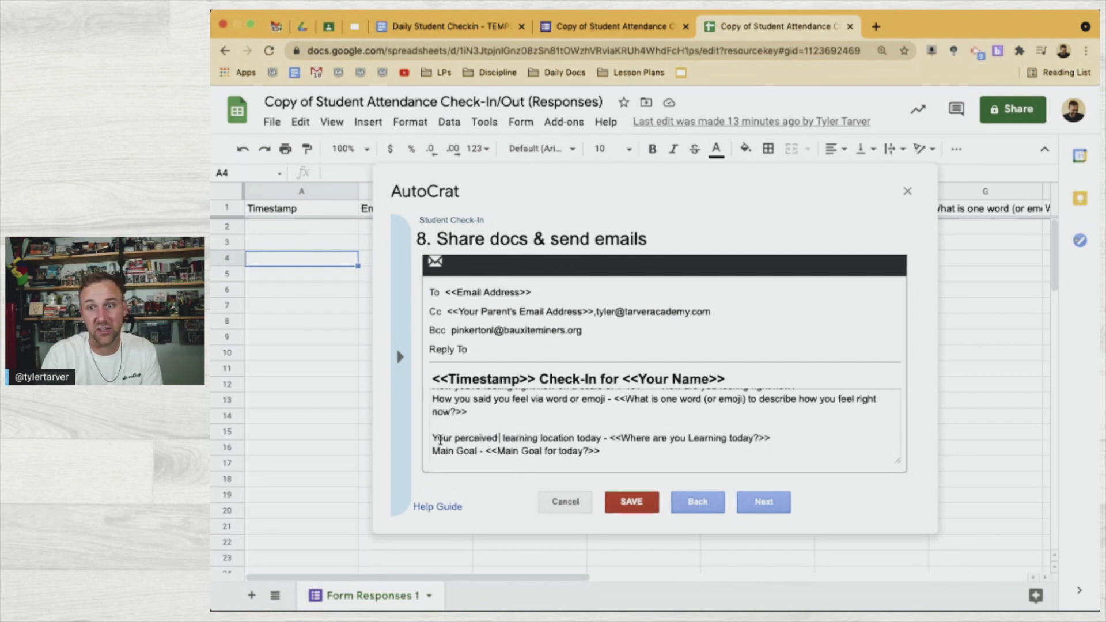
key("Delete")
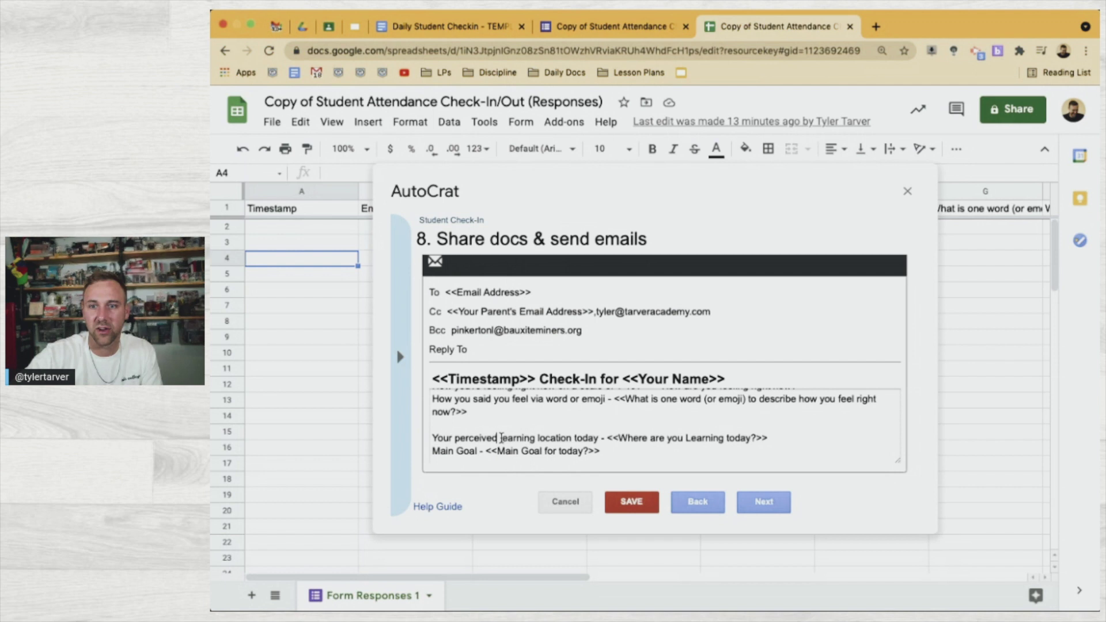
left_click_drag(505, 439, 431, 440)
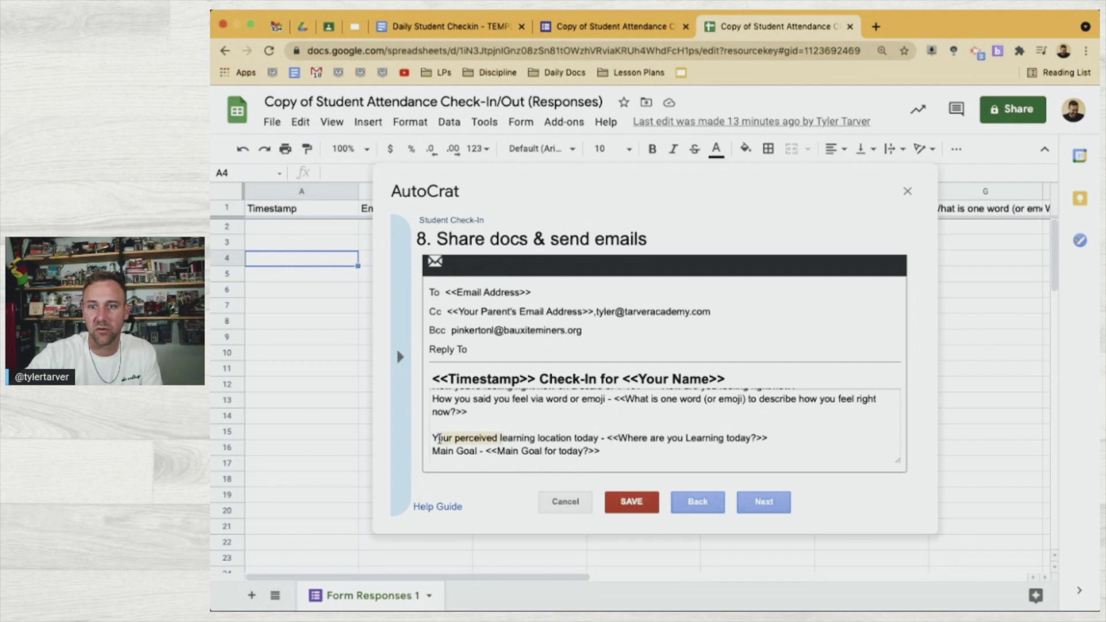
type("Where you indicate")
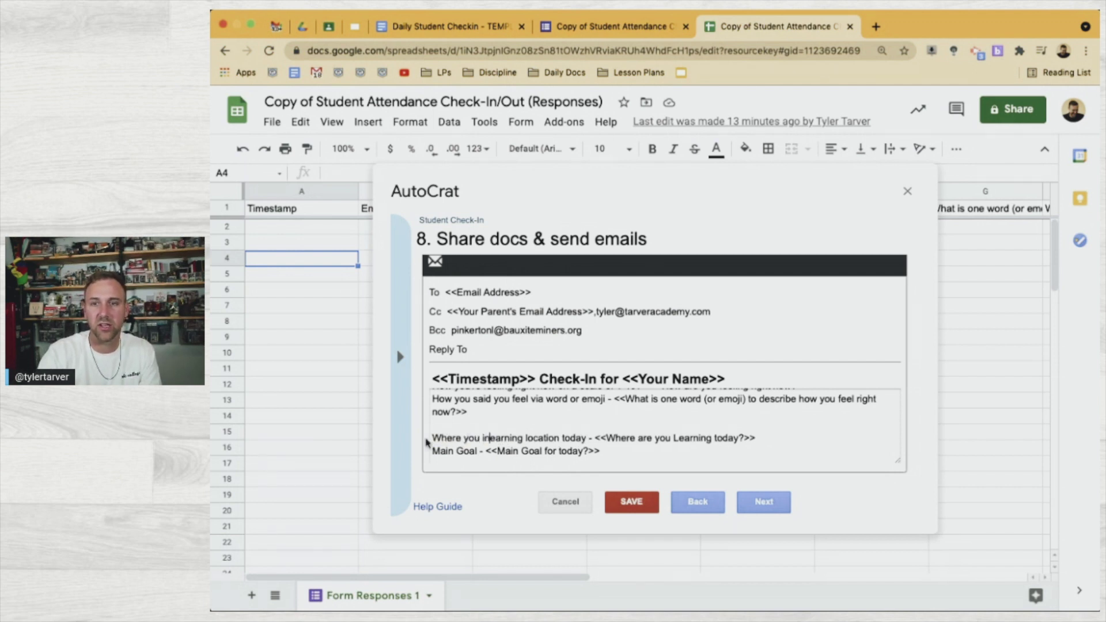
type("d you're")
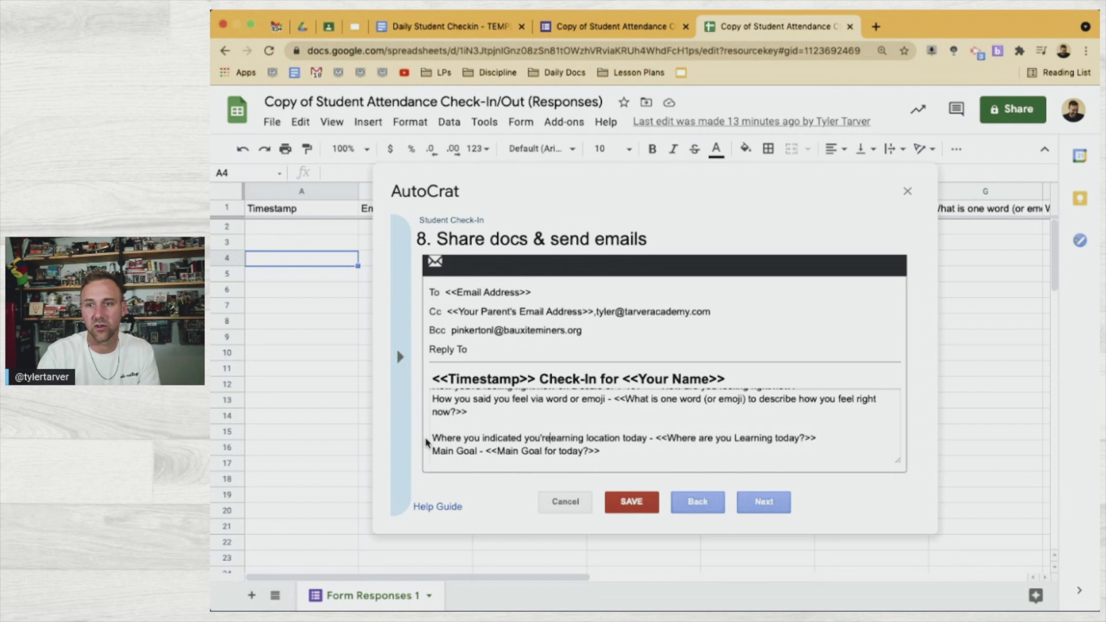
double_click(619, 440)
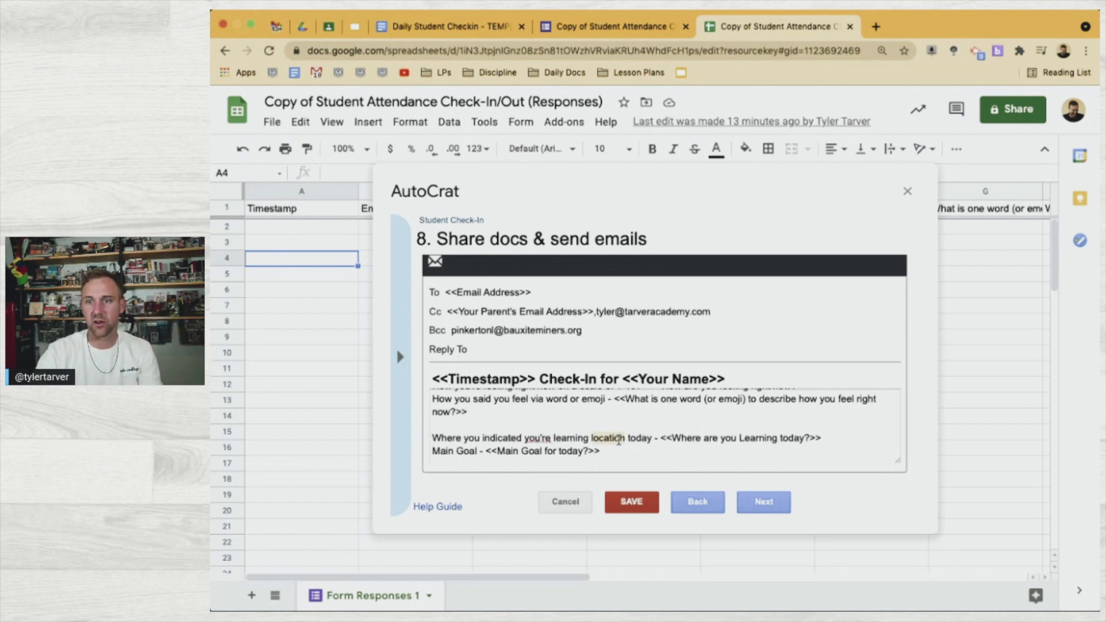
key("BackSpace")
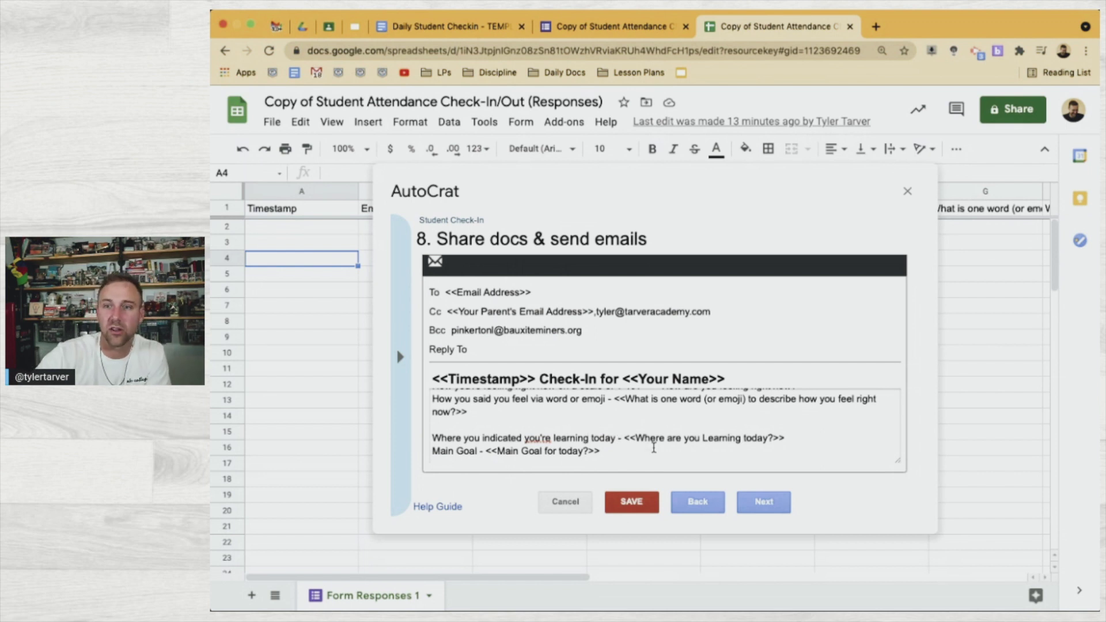
Prefix the goal line with 'Your perceived Main Goal for today'
scroll(585, 451, "down", 1)
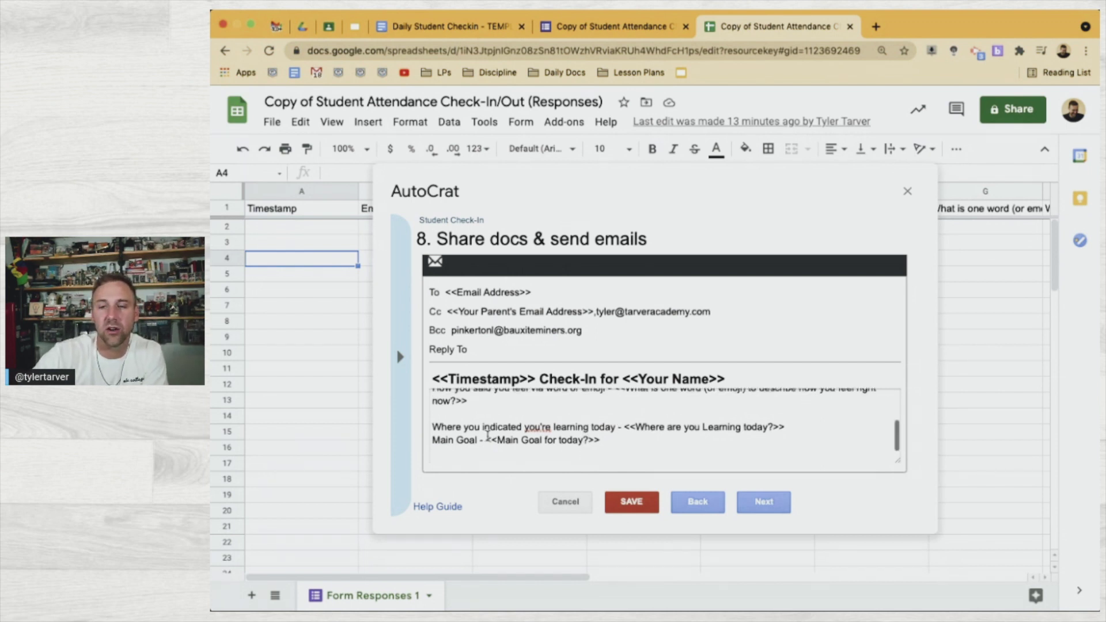
left_click(433, 441)
type("Your p")
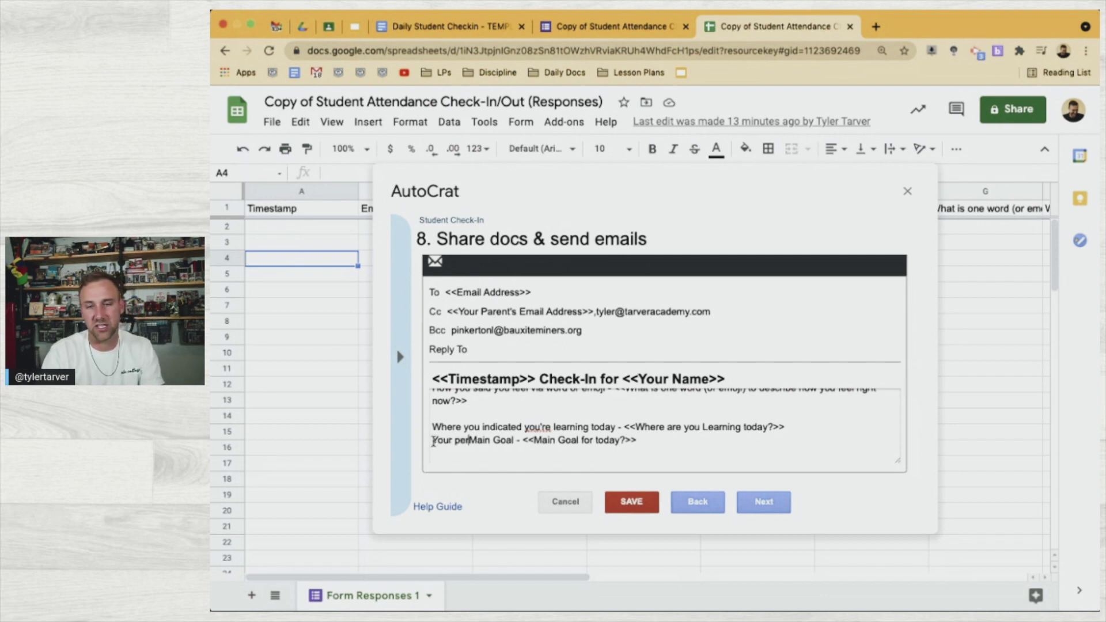
type("e")
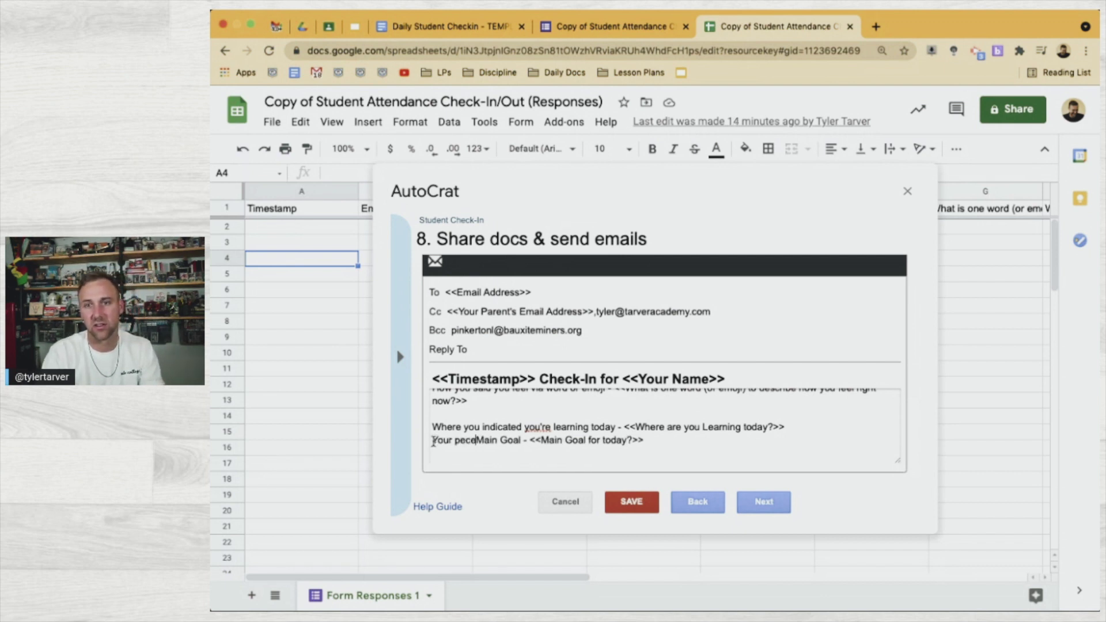
type("rceived Main Goal ")
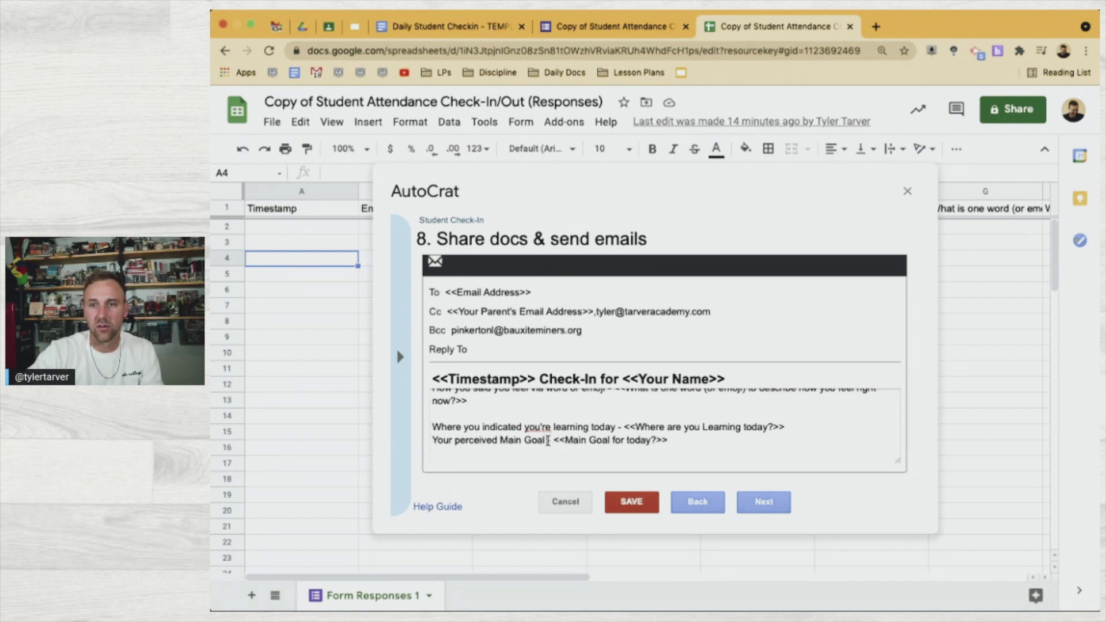
type("for toda")
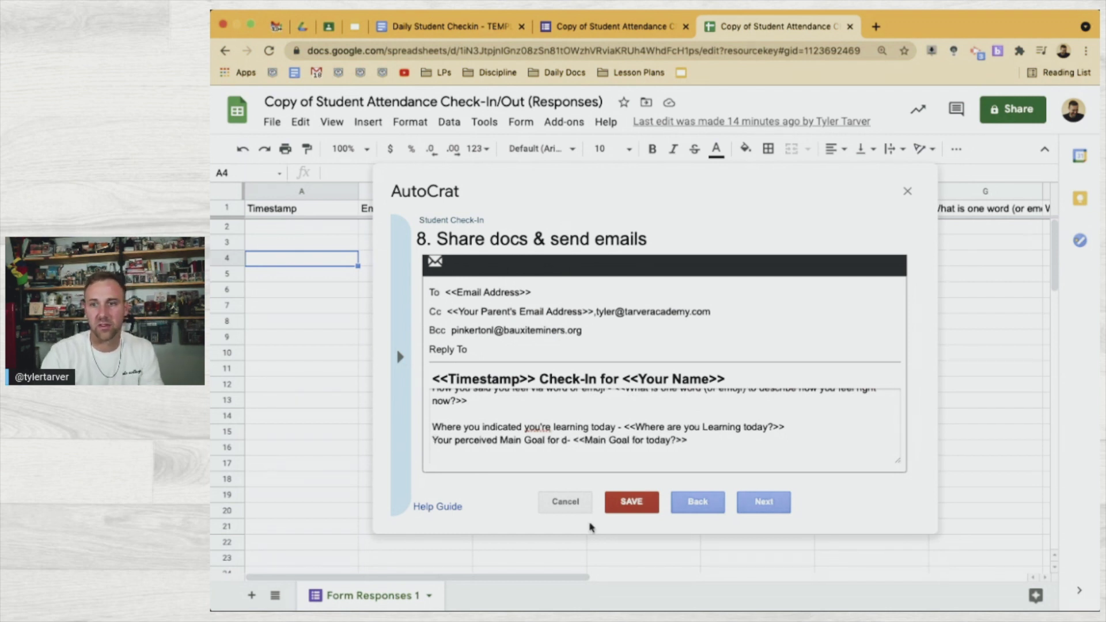
type("y")
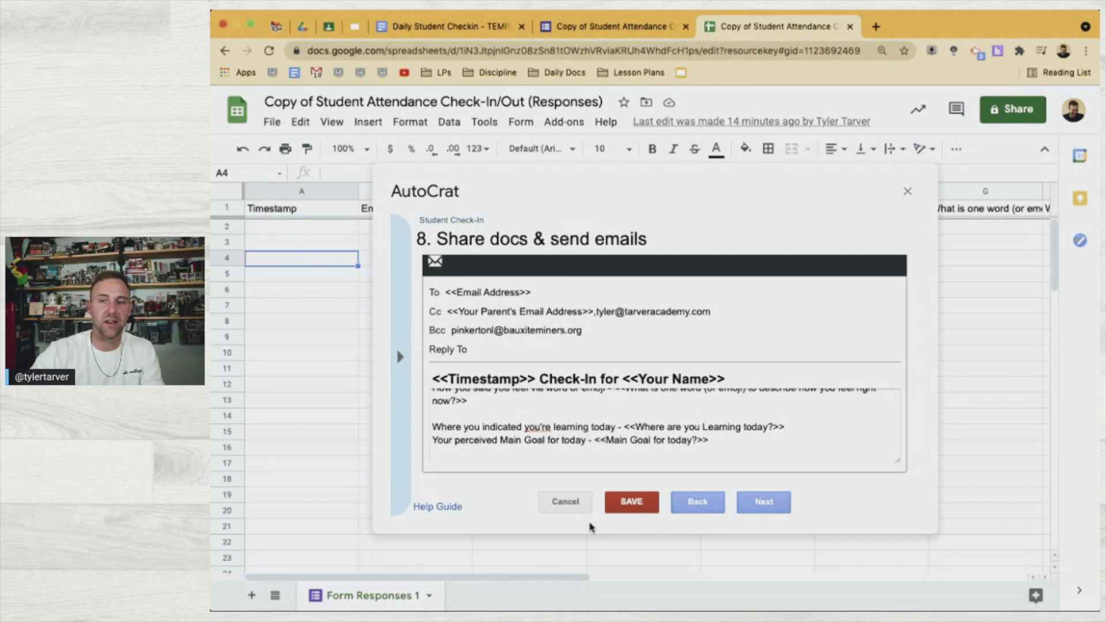
Add the line 'What you indicated you need from your teacher today:' below the goal line
left_click(760, 434)
key("Return")
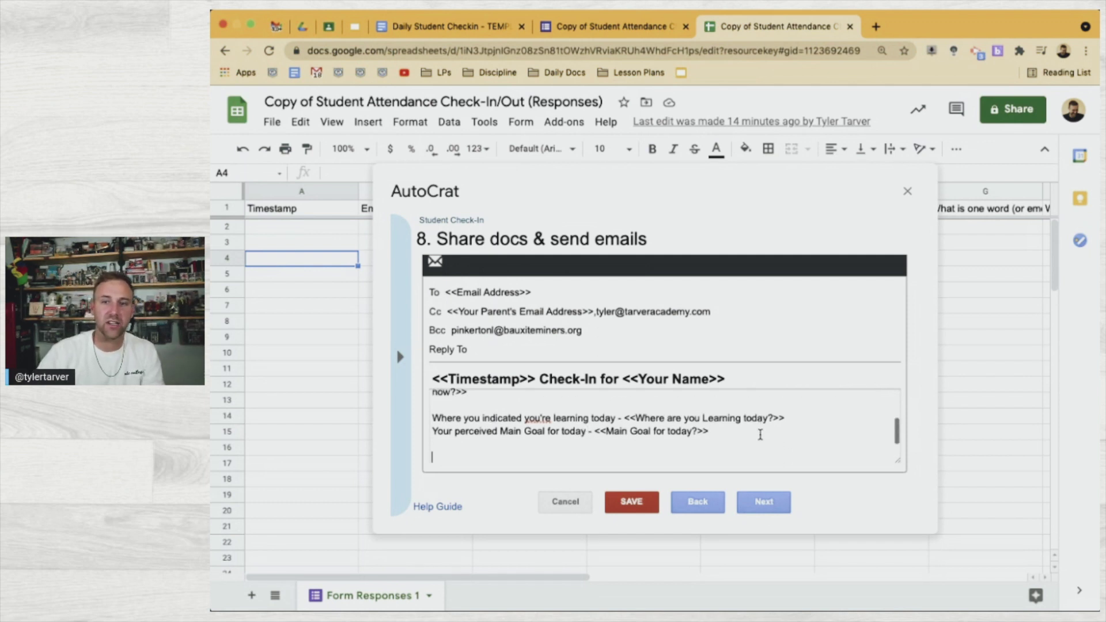
type("hat ")
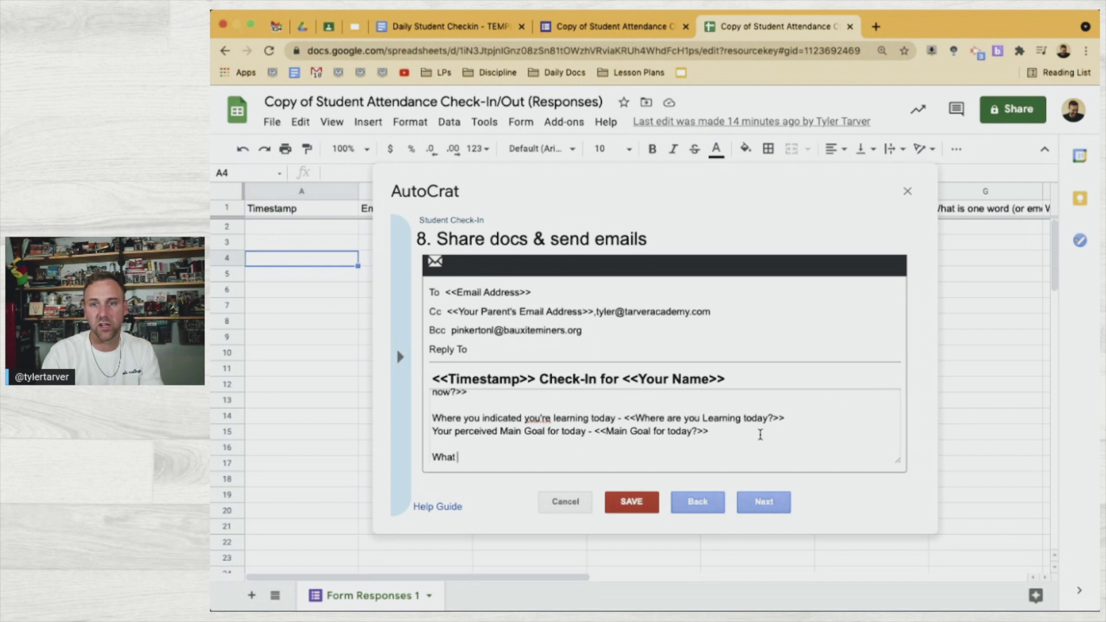
type("you indice")
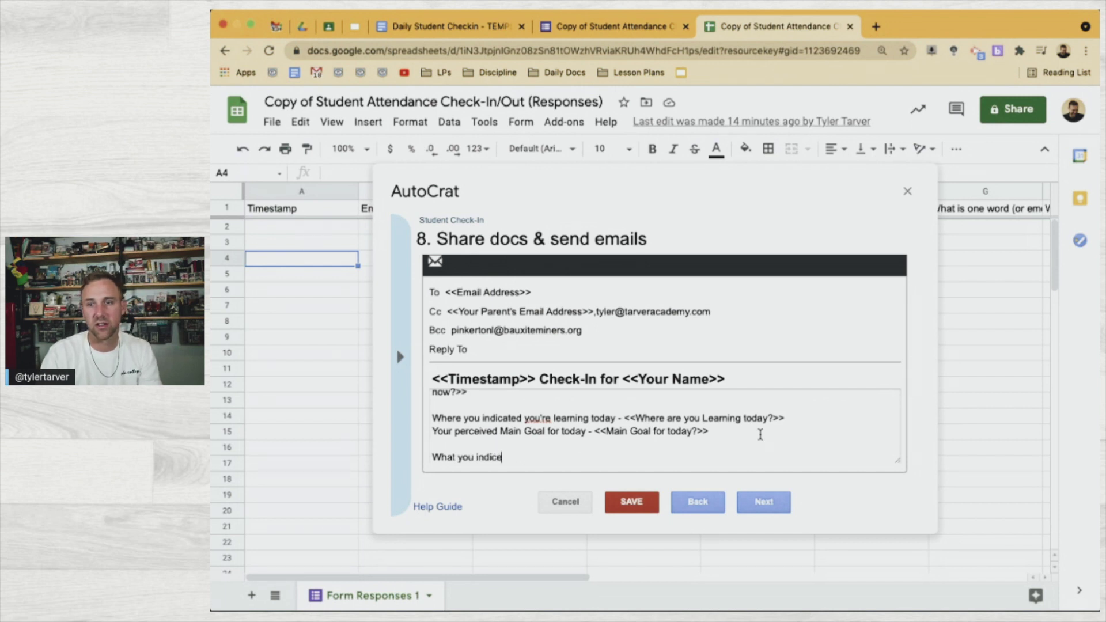
type("ated you need")
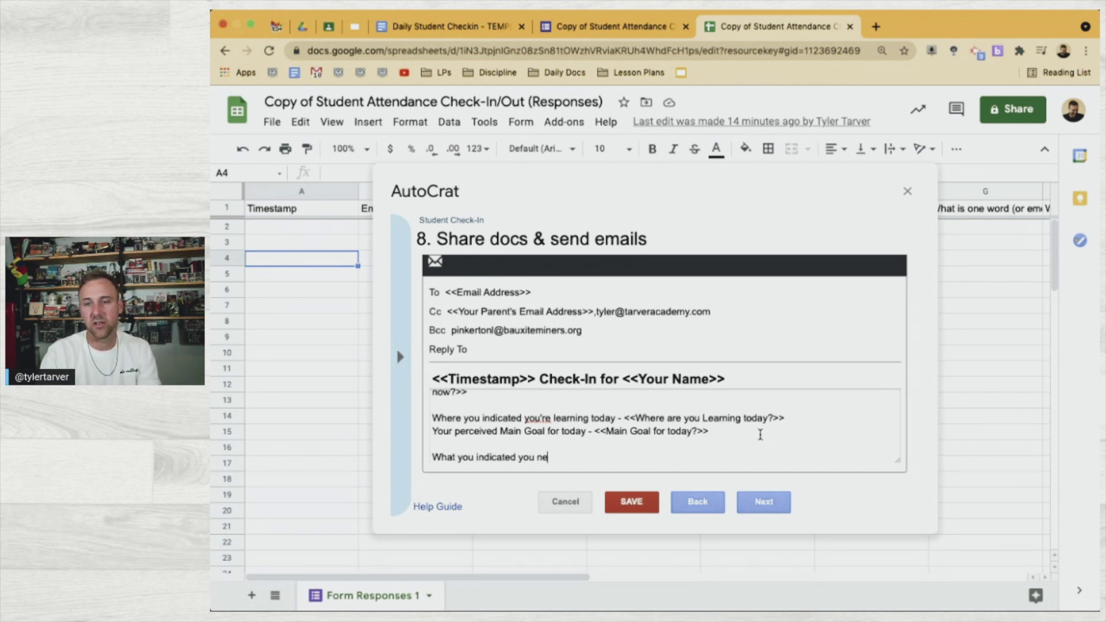
type(" from tyou")
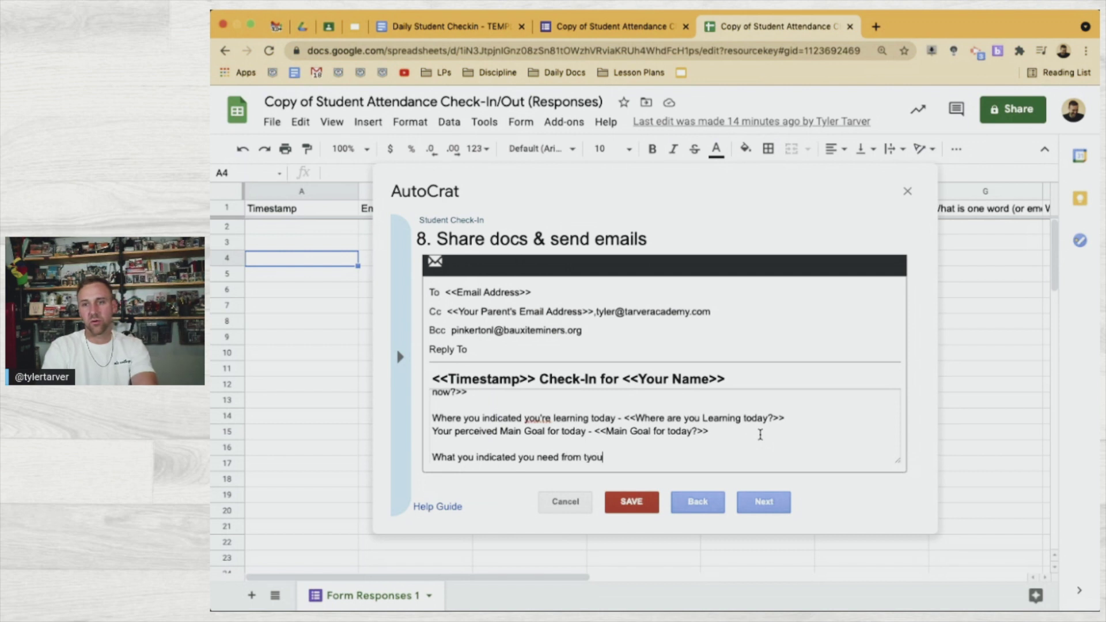
type("your teacher today:")
key("Return")
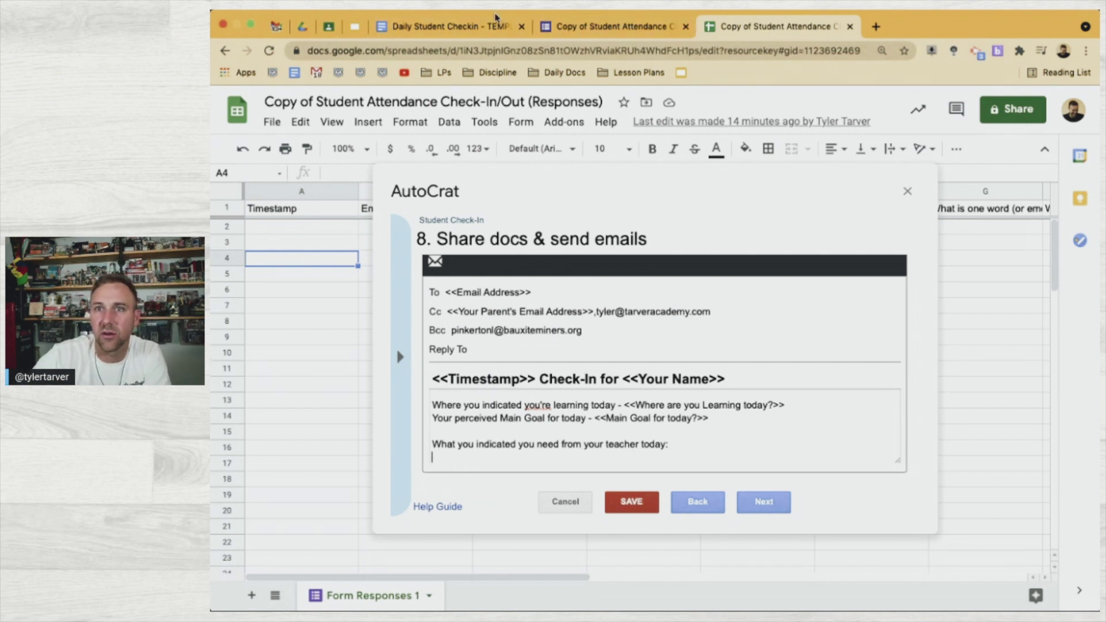
left_click(495, 18)
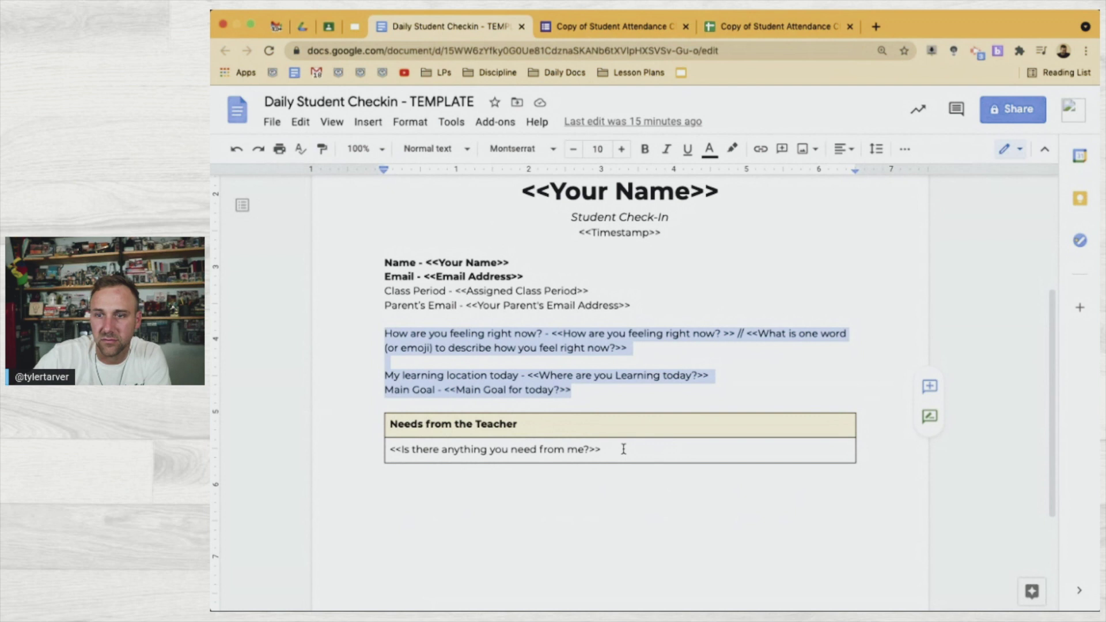
Copy the <<Is there anything you need from me?>> placeholder from the template document
left_click(621, 449)
left_click_drag(603, 449, 389, 455)
key("super+c")
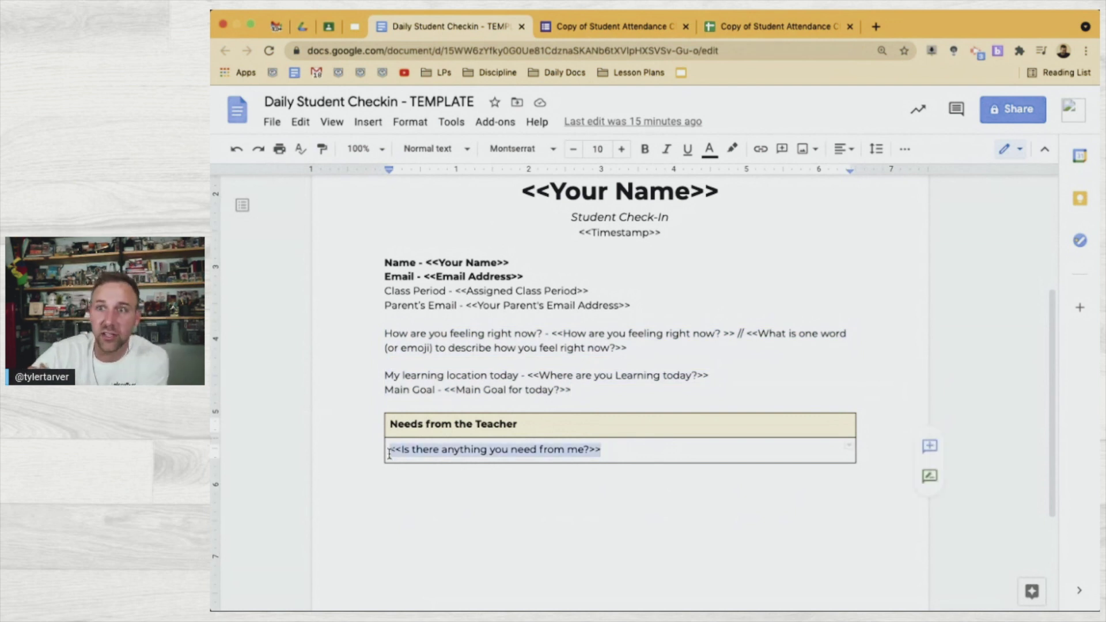
left_click(664, 29)
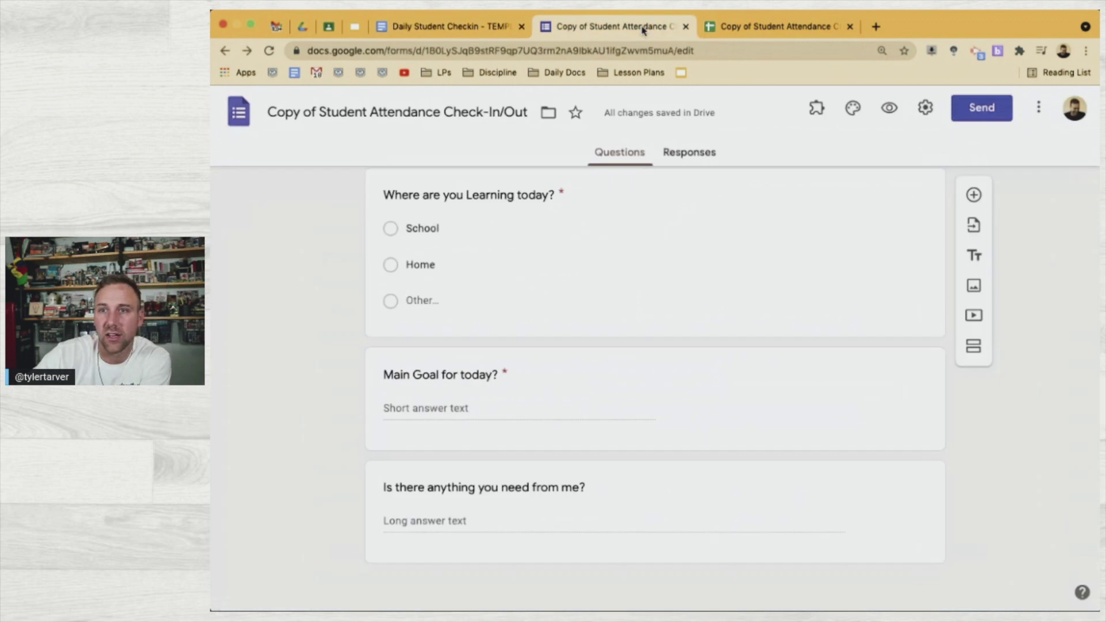
left_click(745, 29)
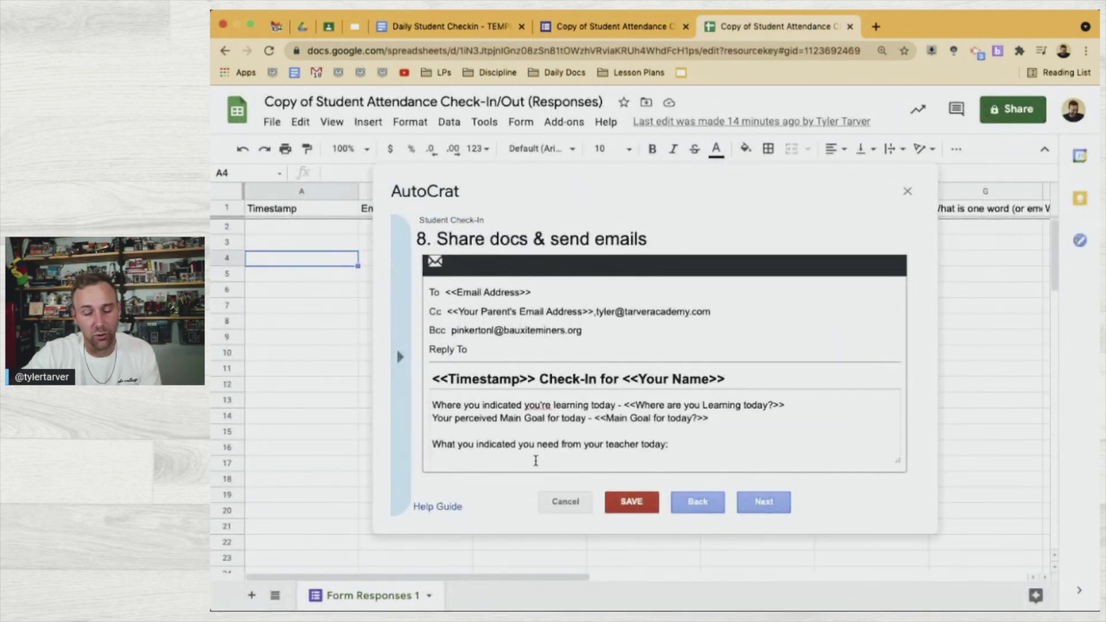
Paste the teacher-needs placeholder, then add the questions-or-concerns note, 'Thanks again!' and the teacher's sign-off
key("super+v")
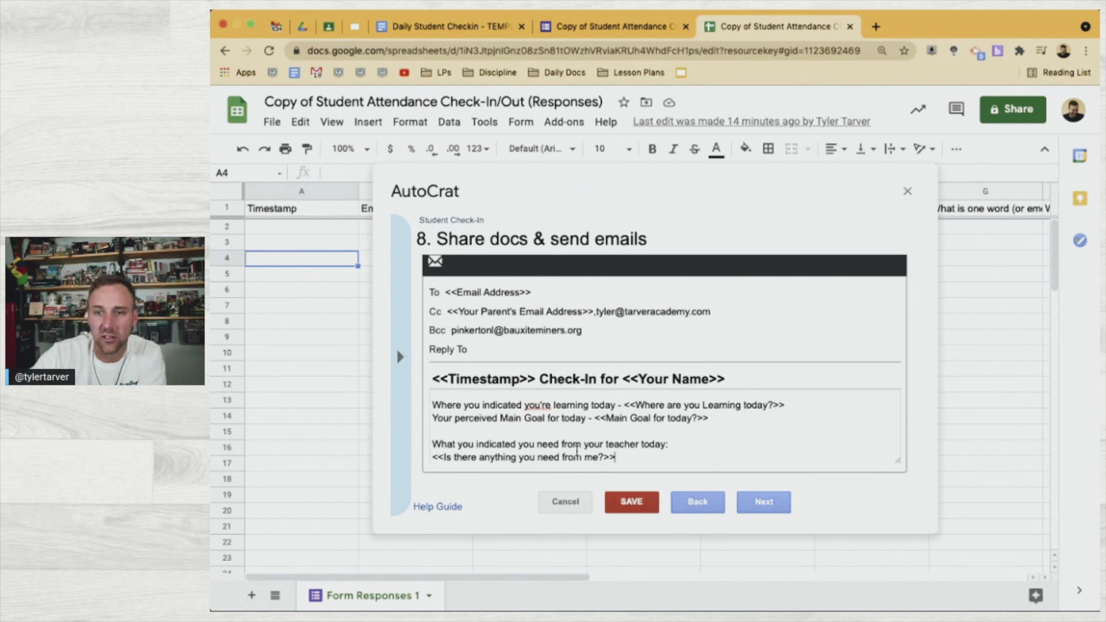
key("Return")
key("Return")
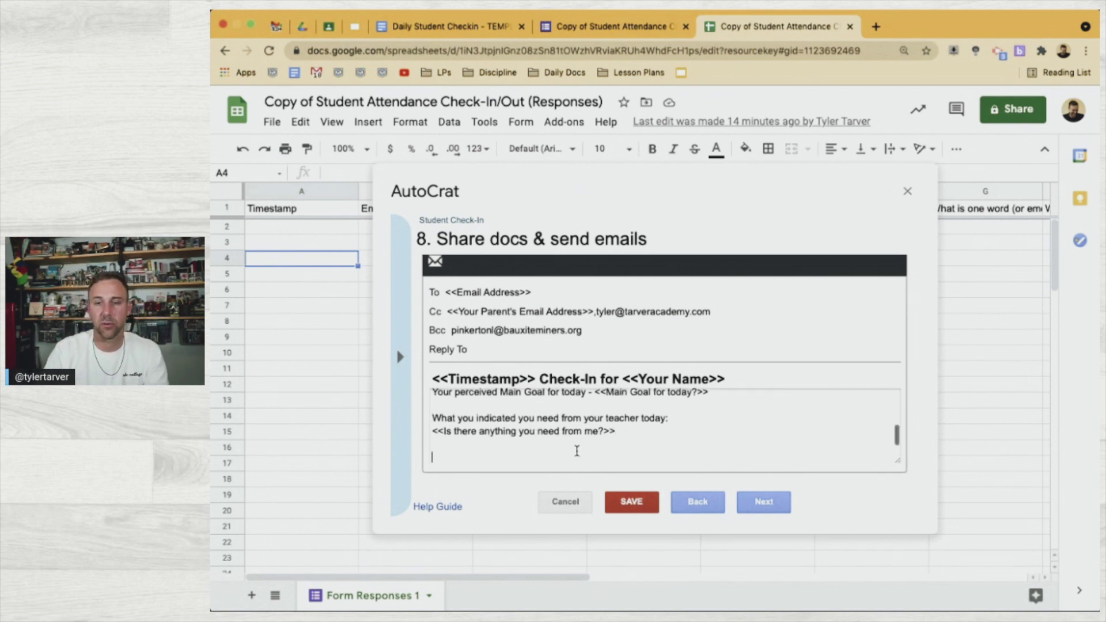
type("If there's any")
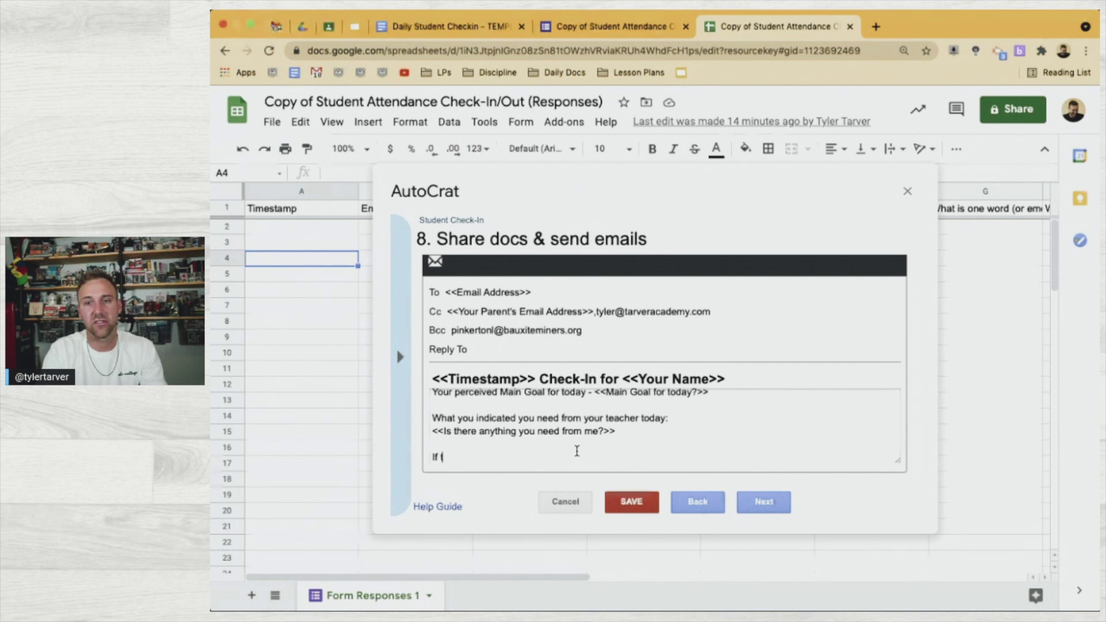
type("thi")
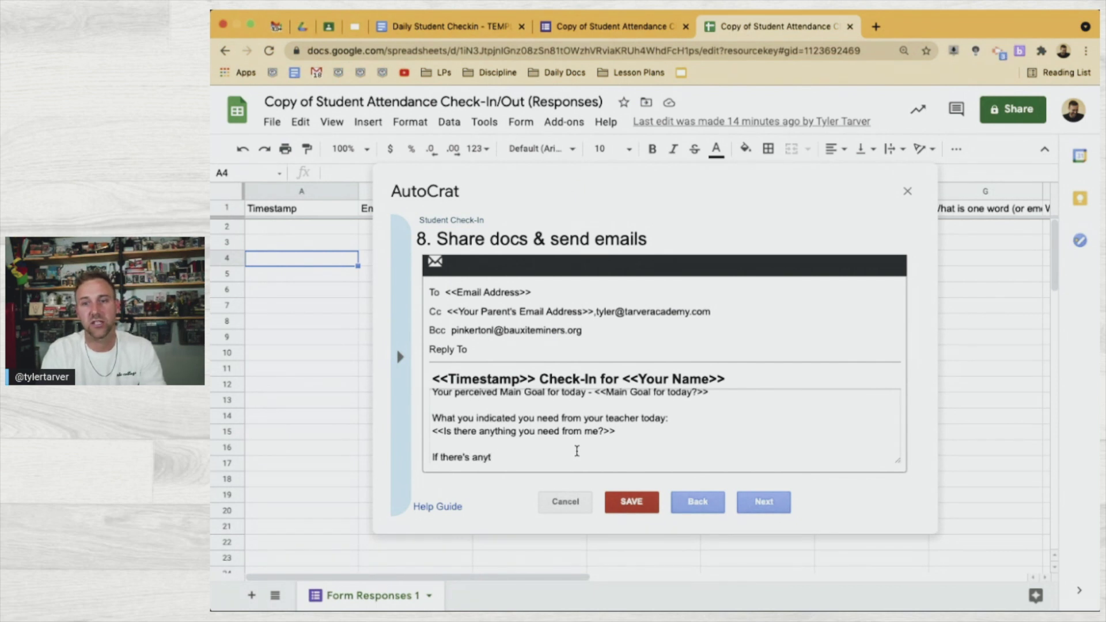
type(" you have any questions or concerns")
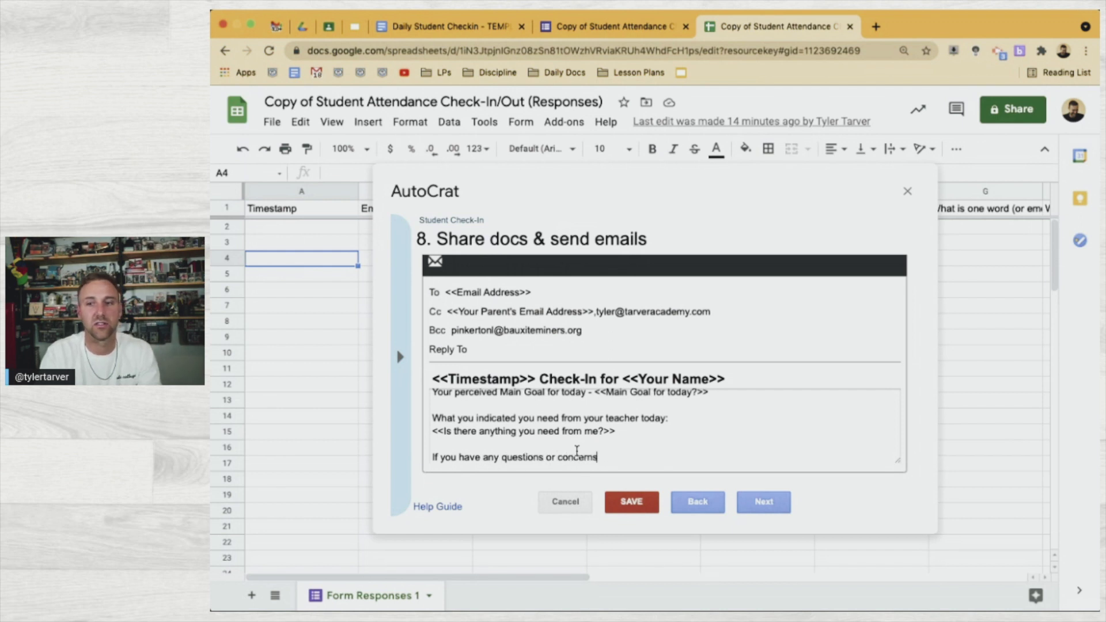
type(", please don't hesitate to let ")
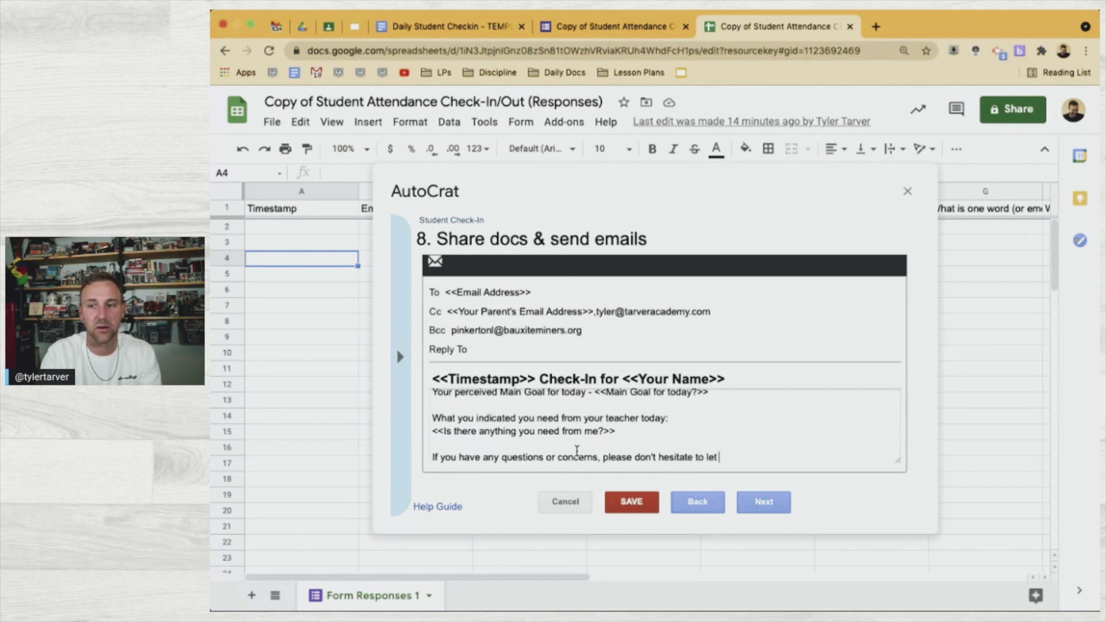
type("me know!")
key("Return")
type("Thanks again!")
key("Return")
type("Tyler")
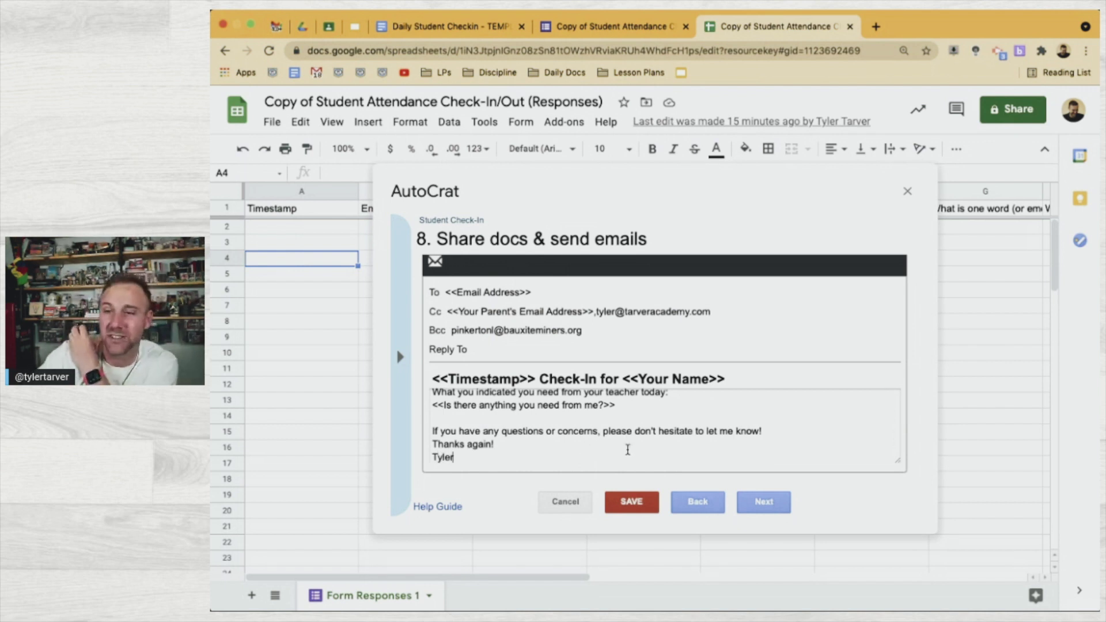
Fix the stray typo in the learning line, review the body, and advance to step 9, job triggers
scroll(576, 423, "up", 2)
scroll(577, 423, "up", 3)
scroll(576, 423, "down", 4)
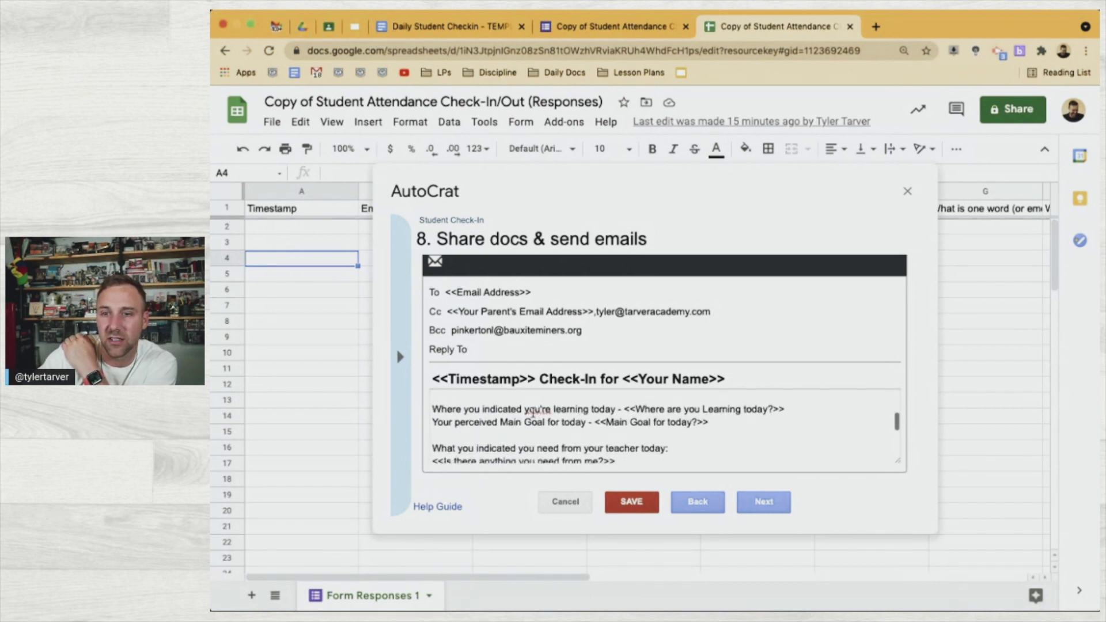
double_click(538, 410)
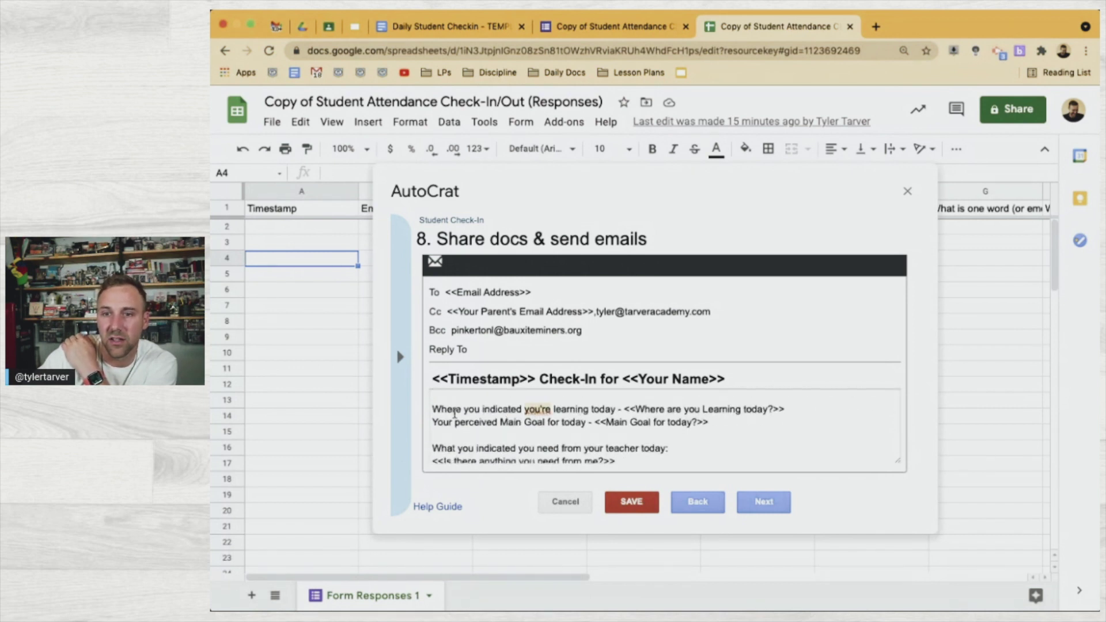
left_click(589, 408)
type("f")
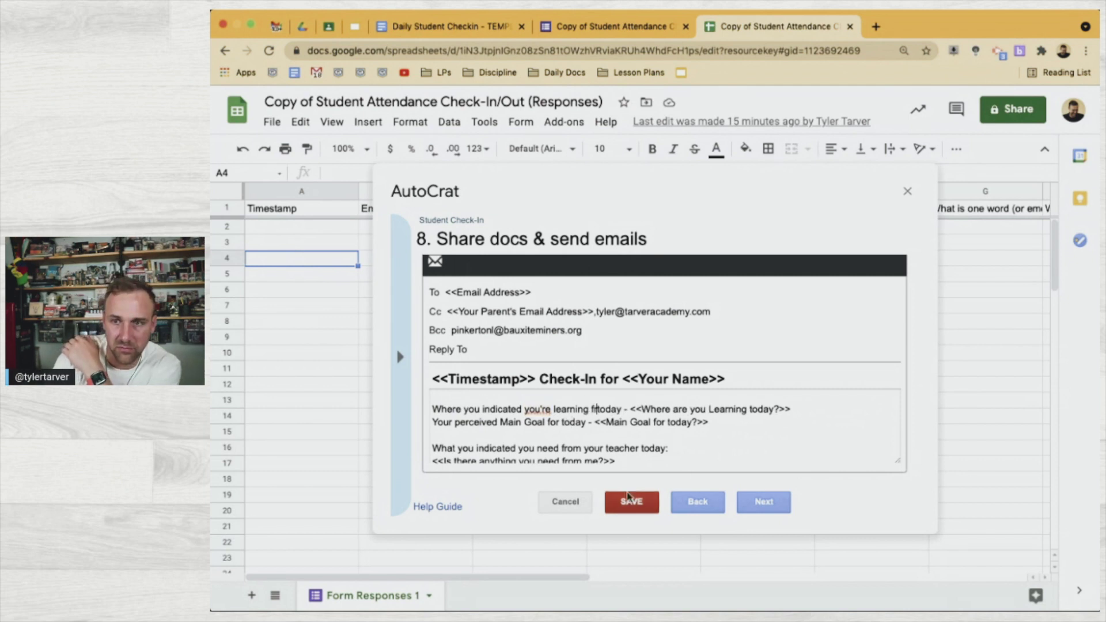
key("BackSpace")
key("BackSpace")
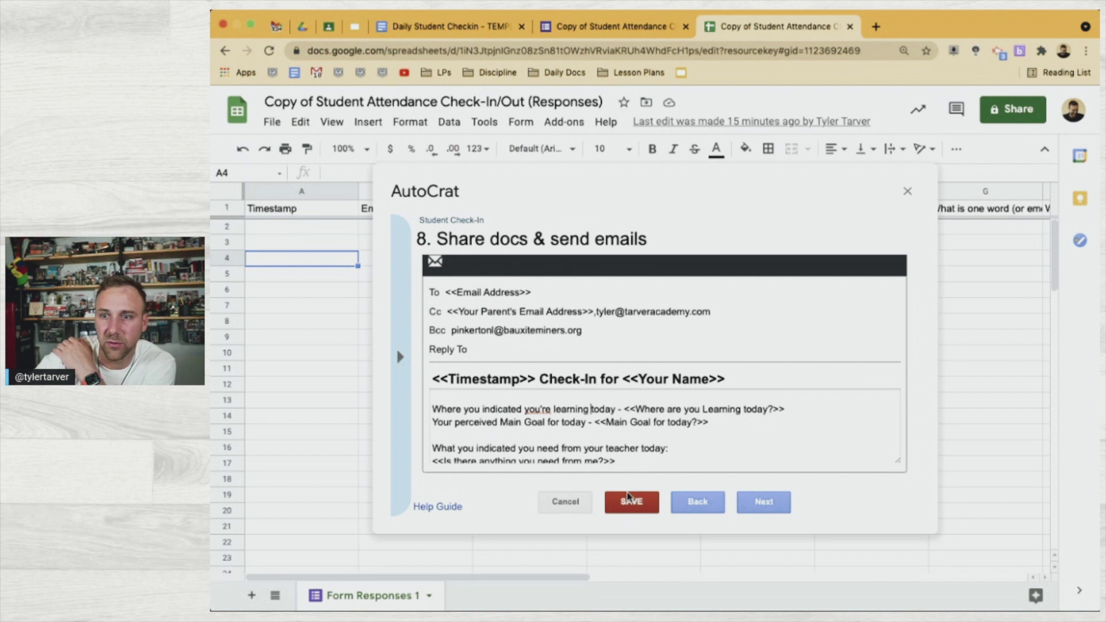
scroll(596, 448, "up", 2)
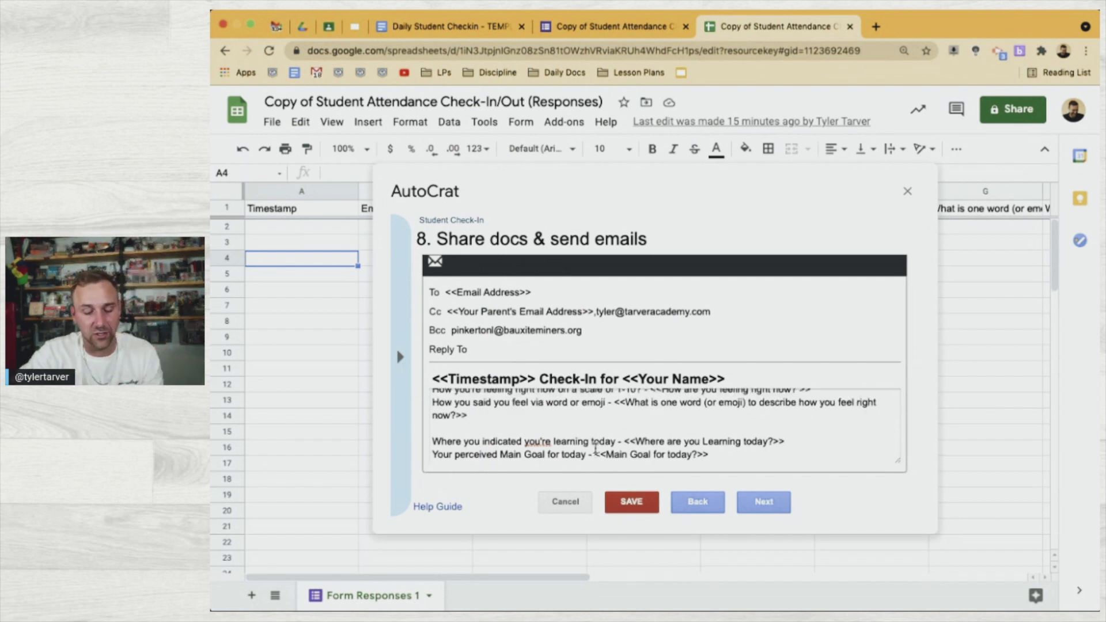
key("super+a")
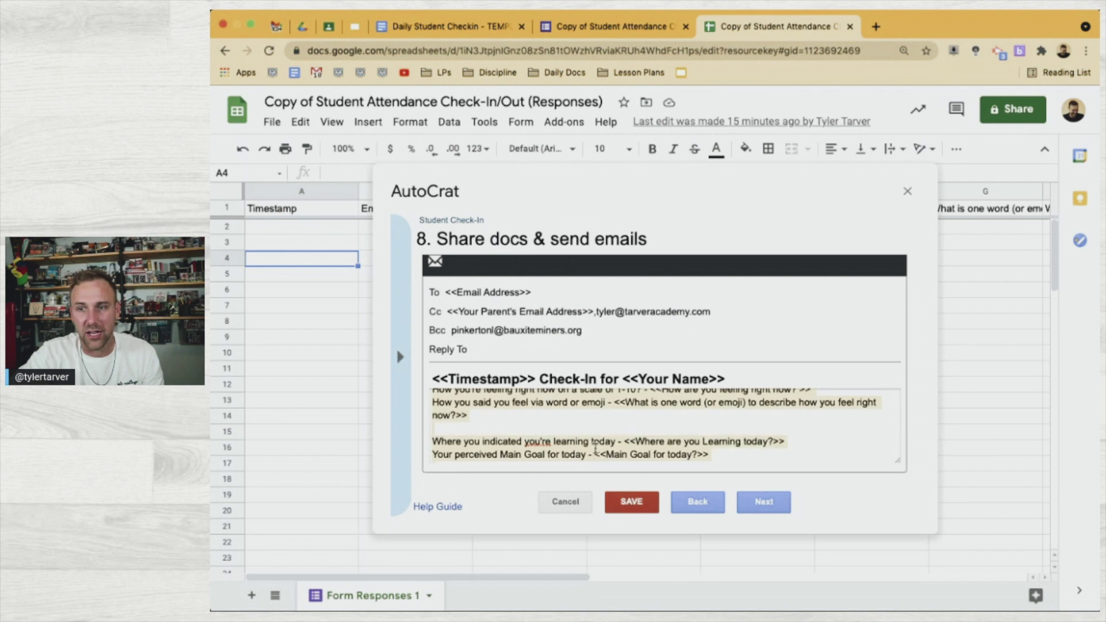
left_click(632, 427)
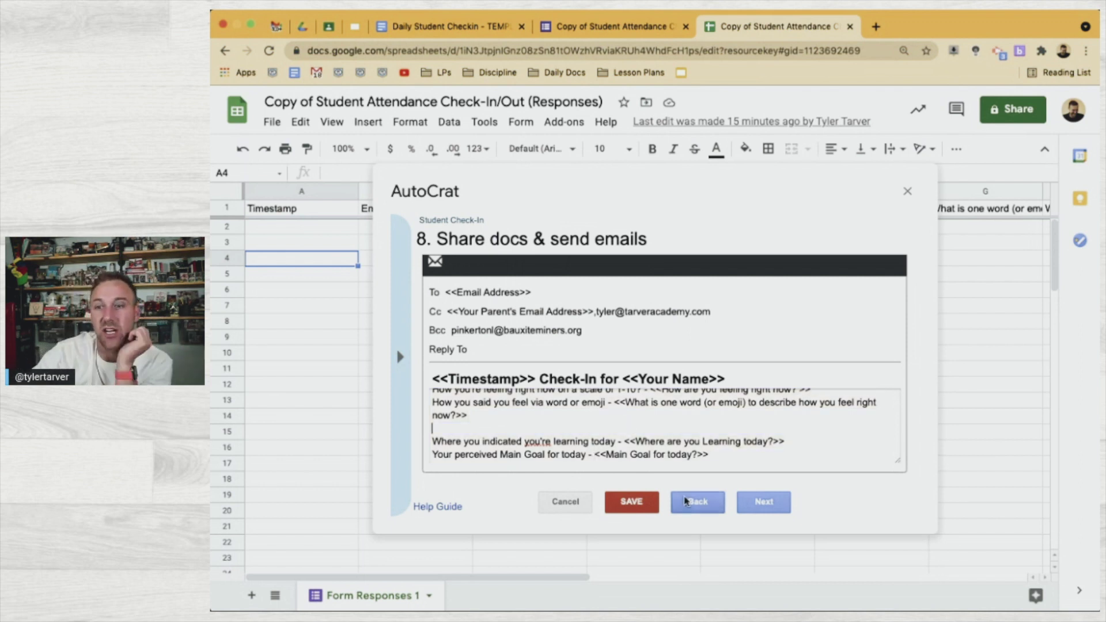
left_click(752, 506)
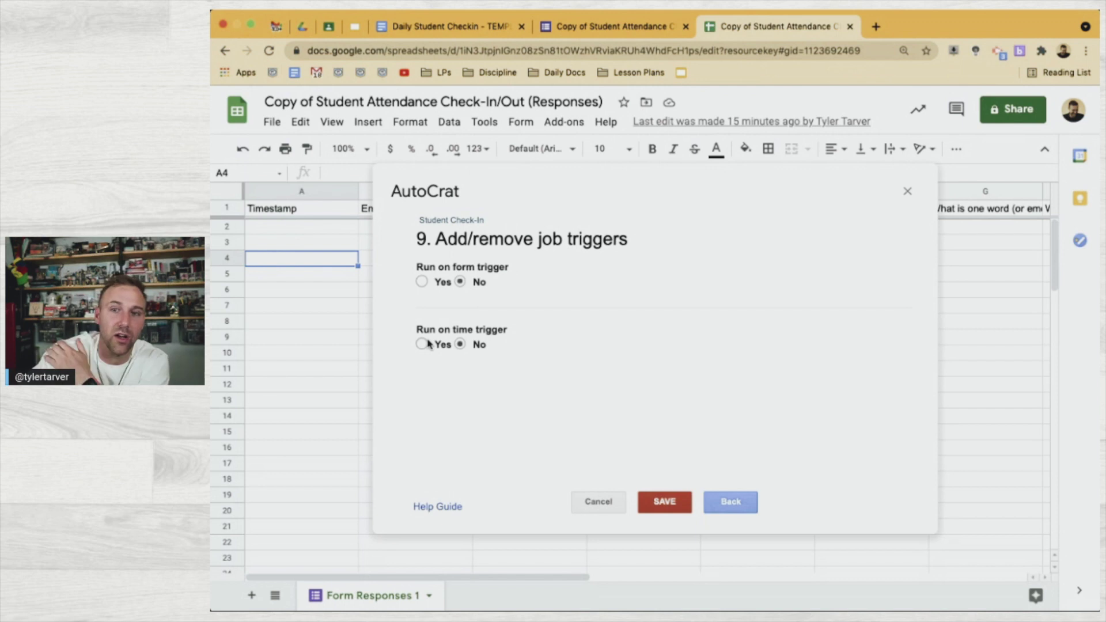
Turn on Run on form trigger, confirm it, and save the Student Check-In job
left_click(422, 282)
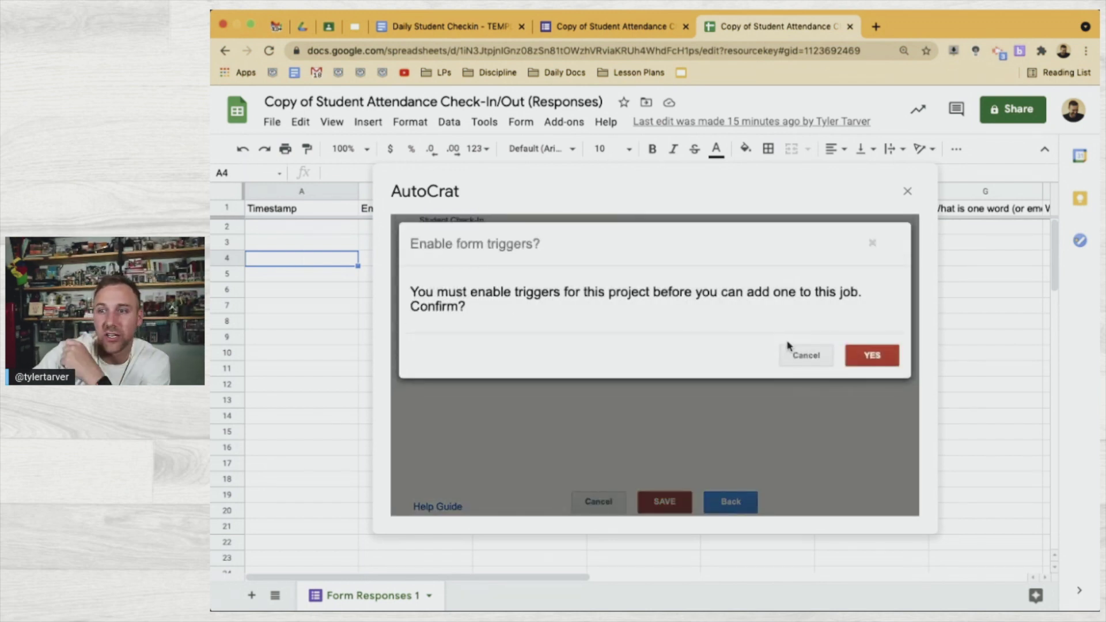
left_click(862, 356)
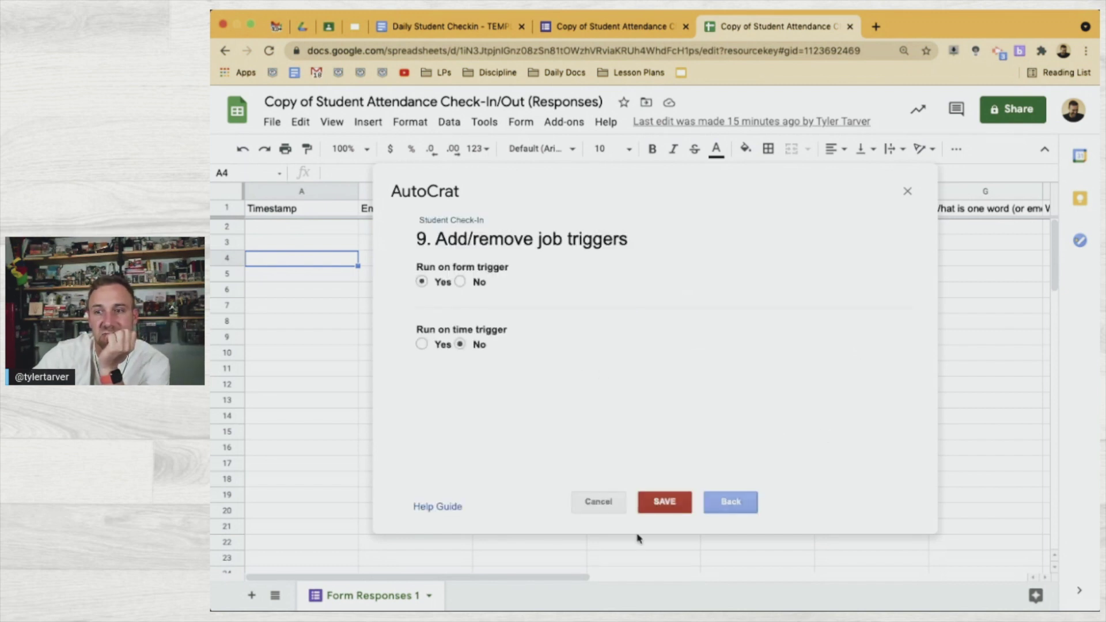
left_click(664, 502)
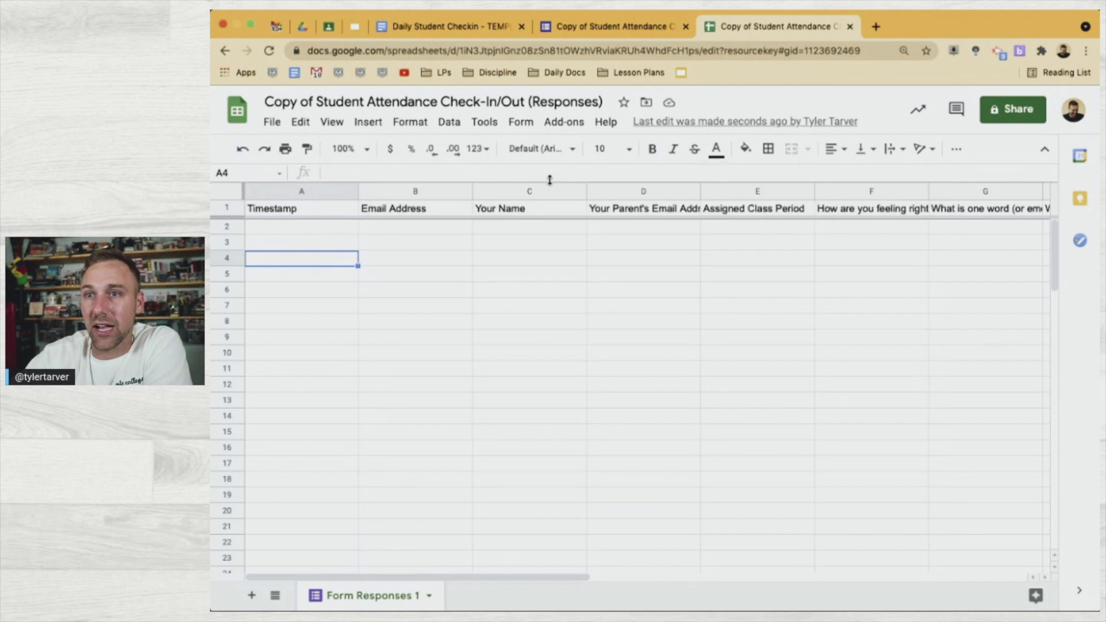
Relaunch AutoCrat from the add-ons list, then close its Existing Jobs window
left_click(564, 123)
mouse_move(588, 200)
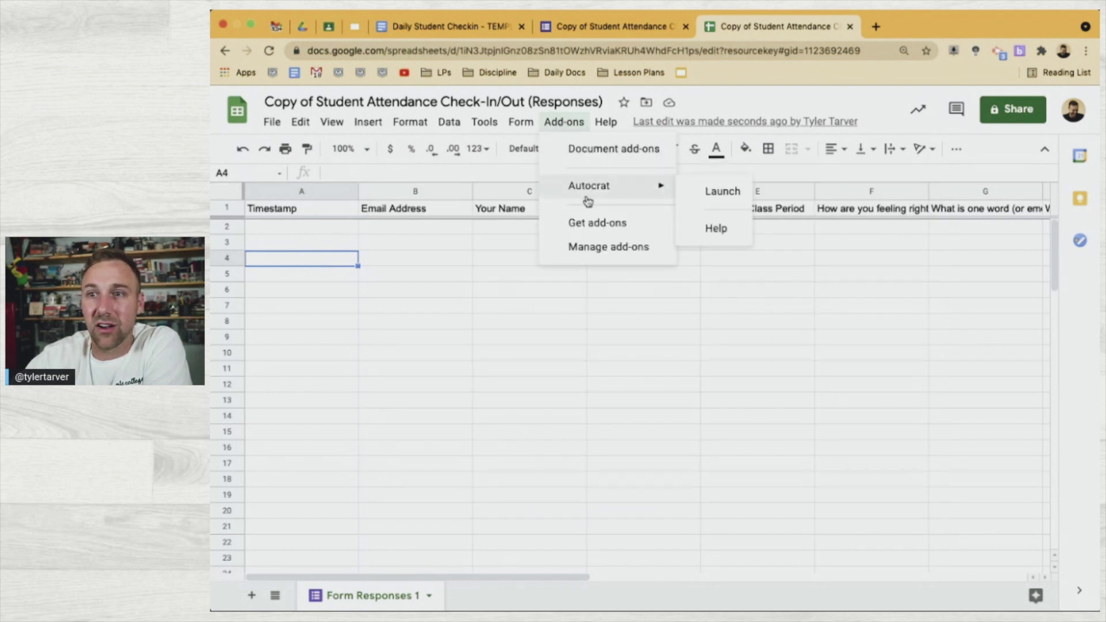
left_click(714, 190)
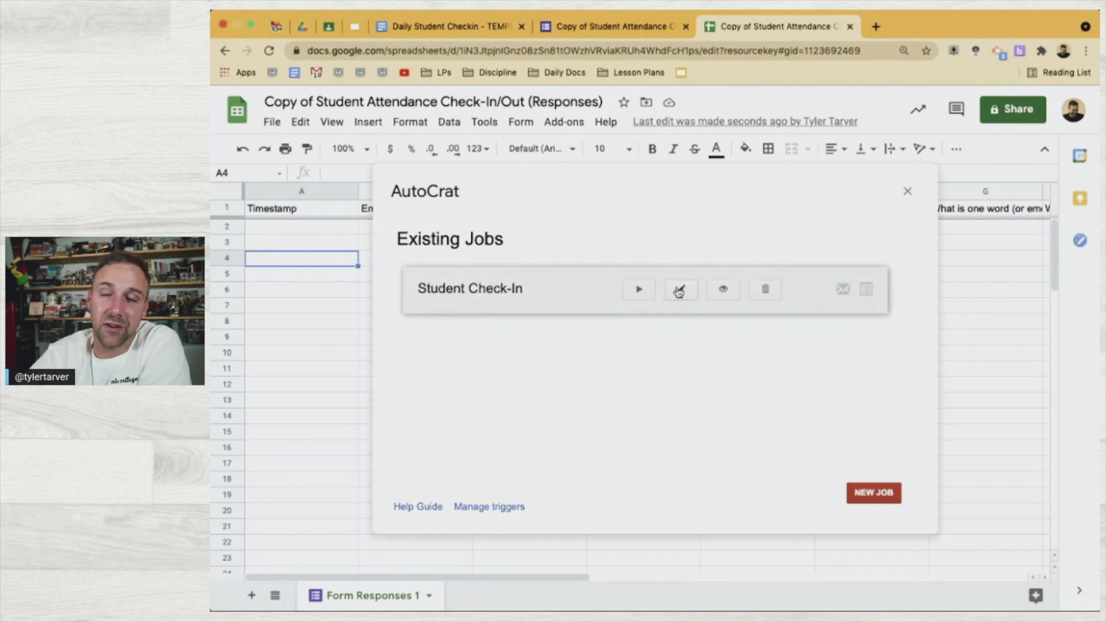
scroll(685, 297, "up", 5)
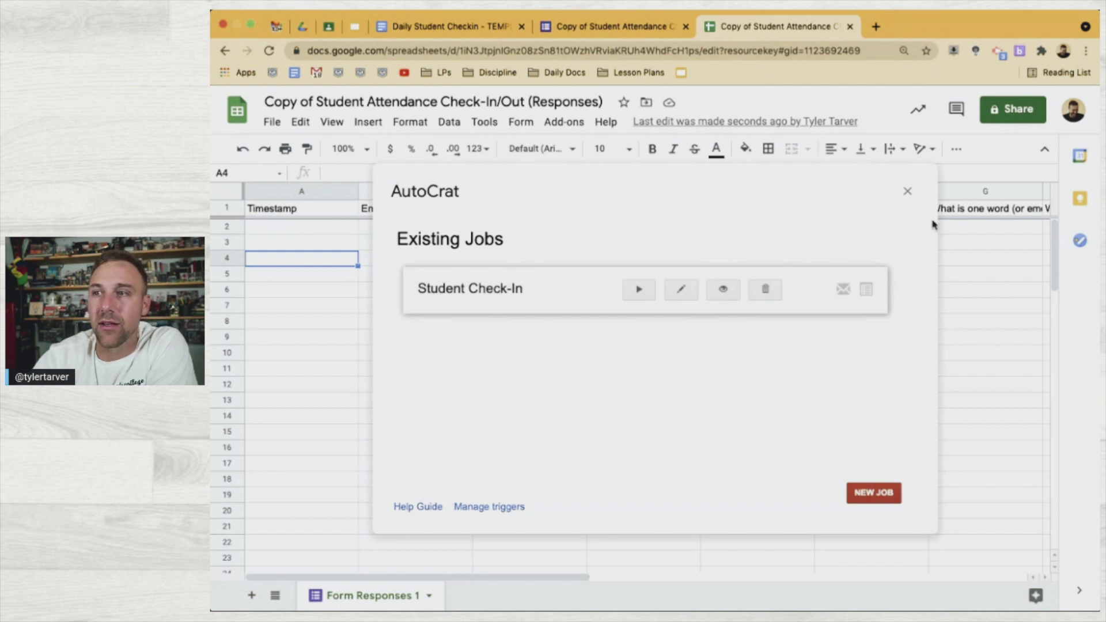
left_click(907, 190)
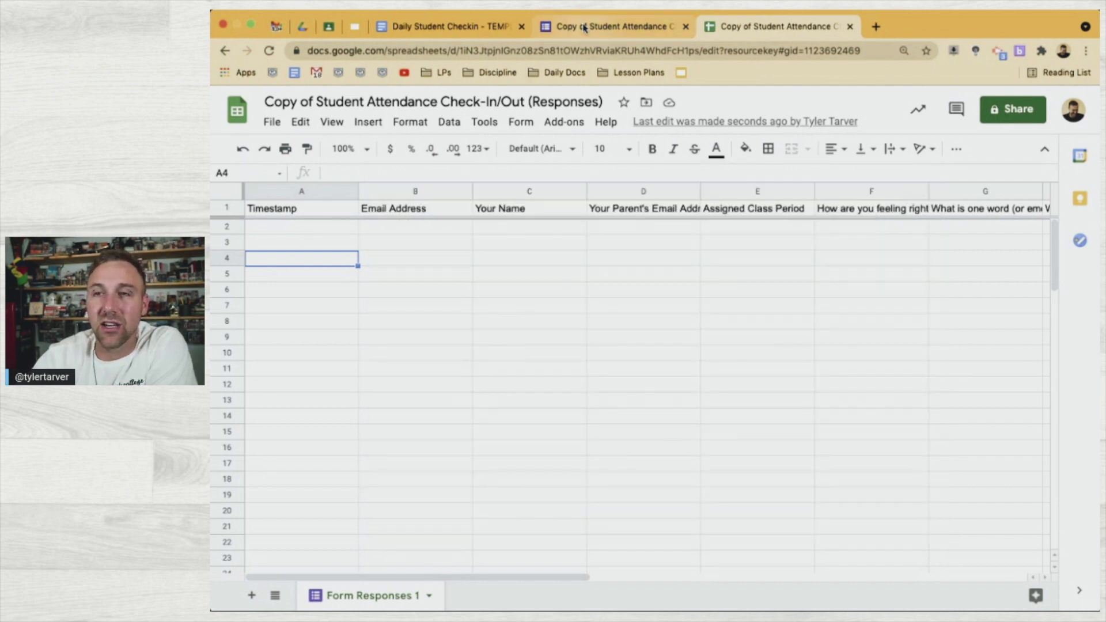
Preview the check-in form, enter the student's email address and choose Option 1 for Your Name
left_click(584, 28)
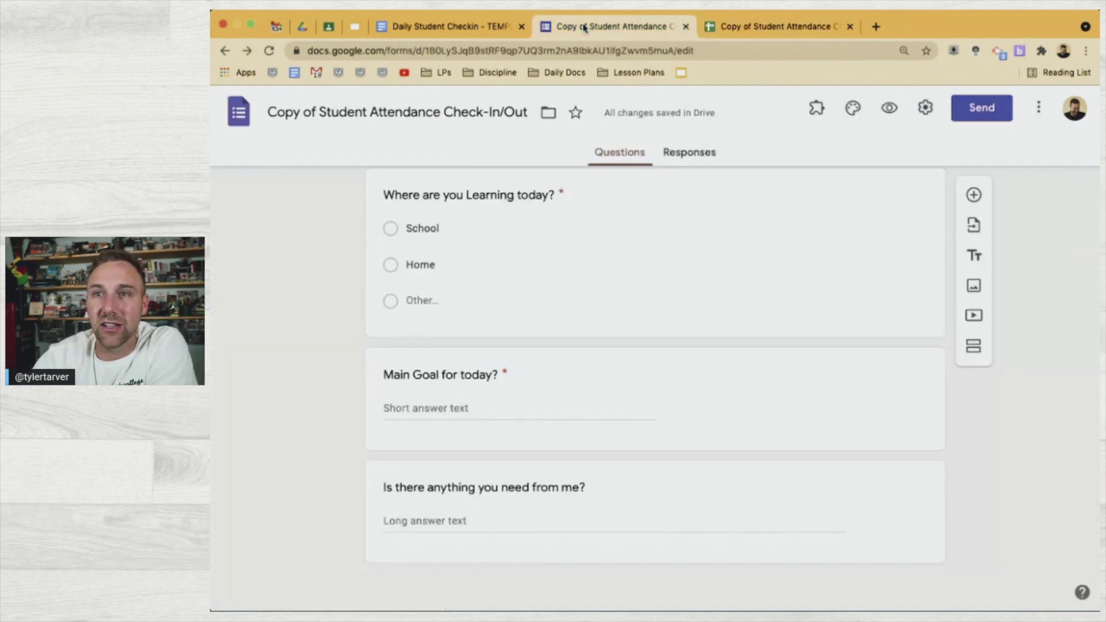
left_click(888, 108)
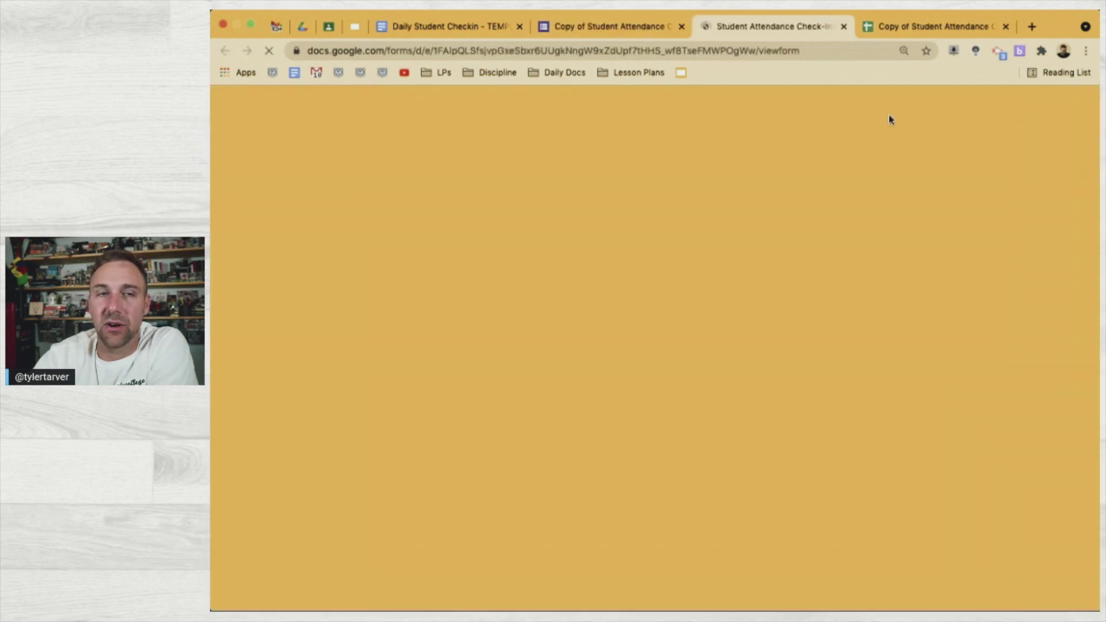
scroll(602, 464, "down", 3)
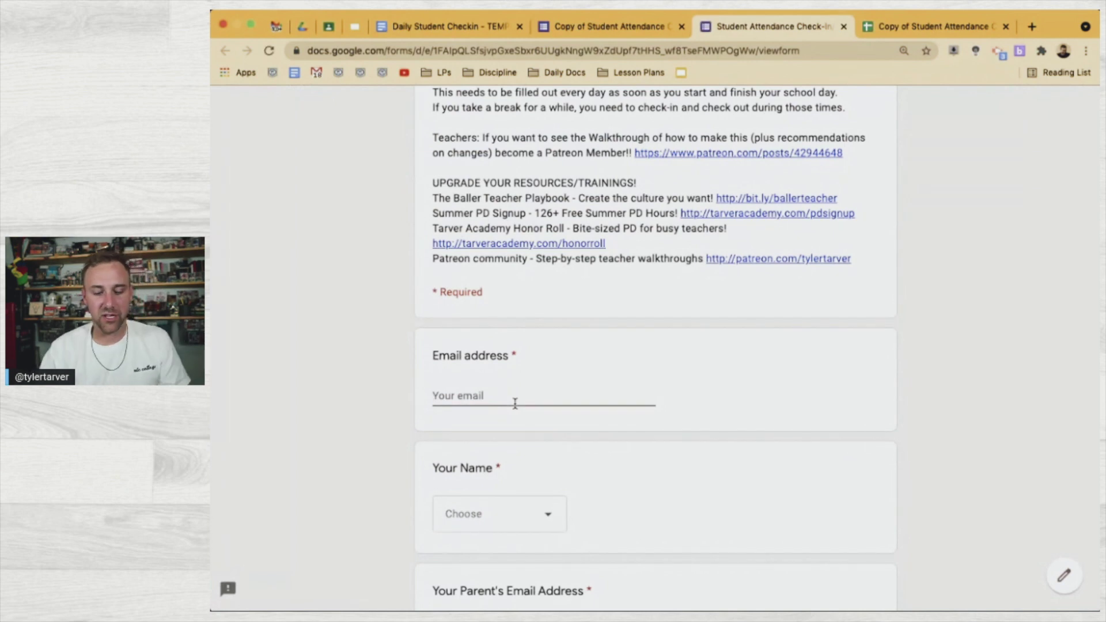
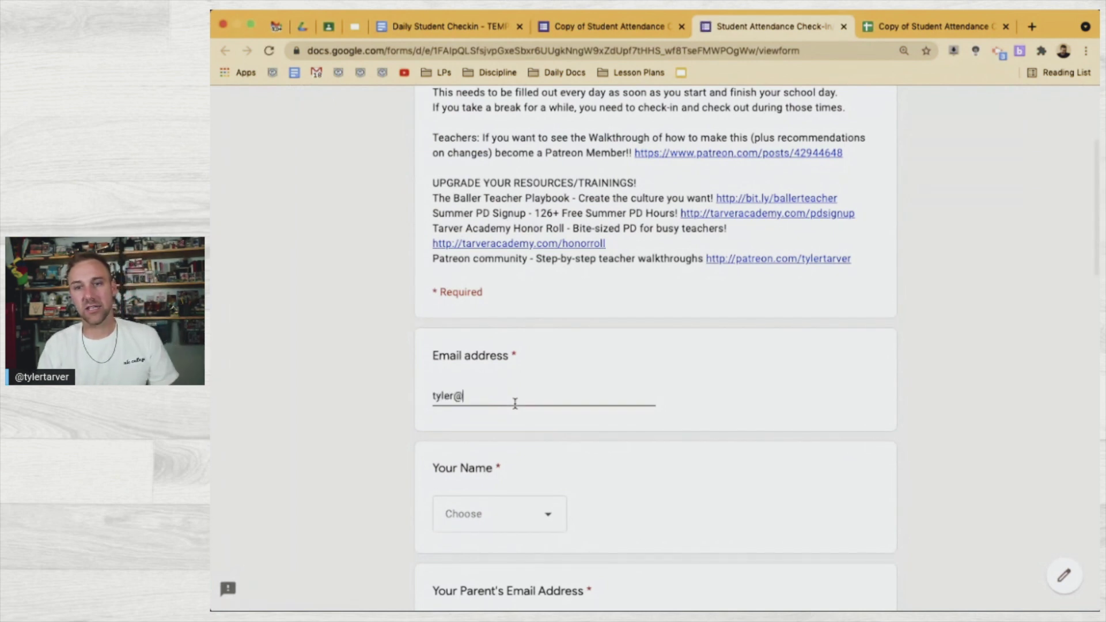
scroll(516, 403, "down", 2)
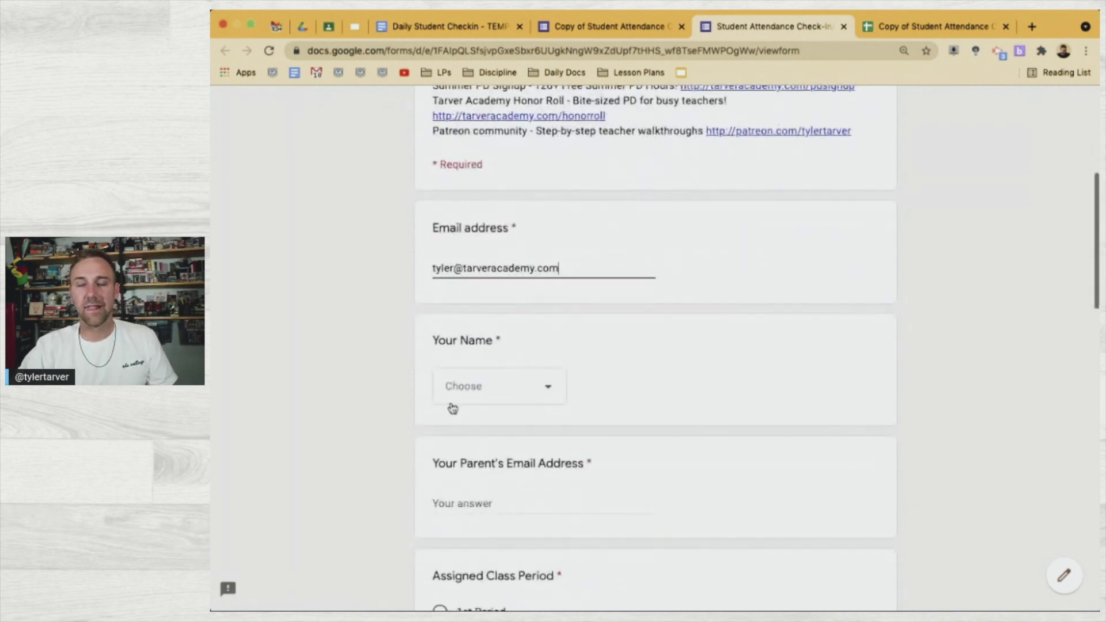
left_click(471, 390)
left_click(478, 433)
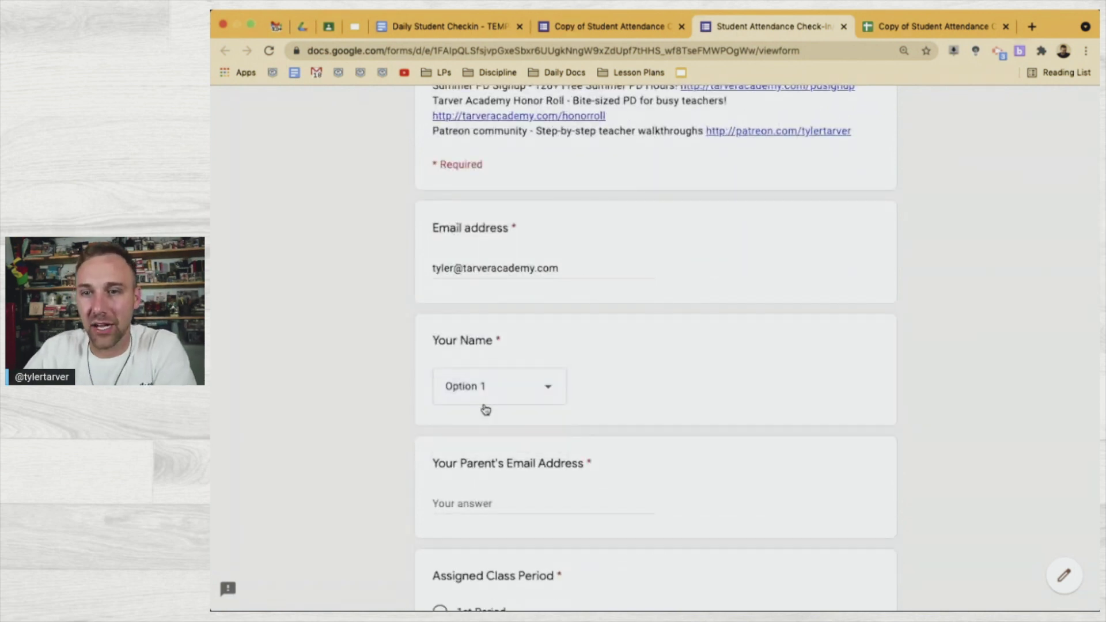
left_click(488, 386)
left_click(496, 384)
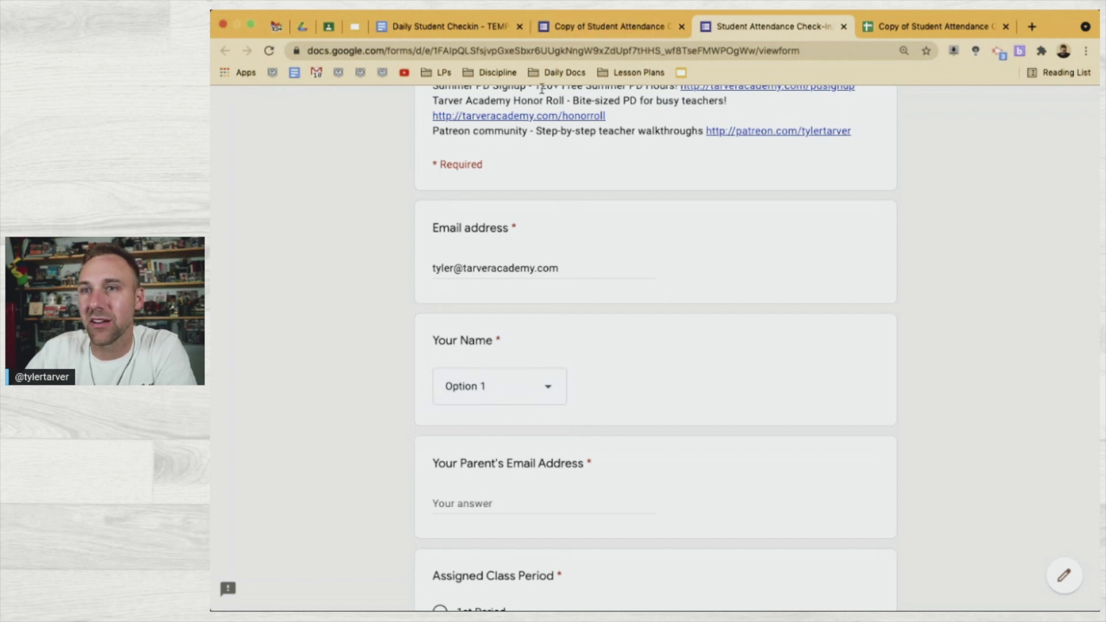
scroll(655, 345, "up", 3)
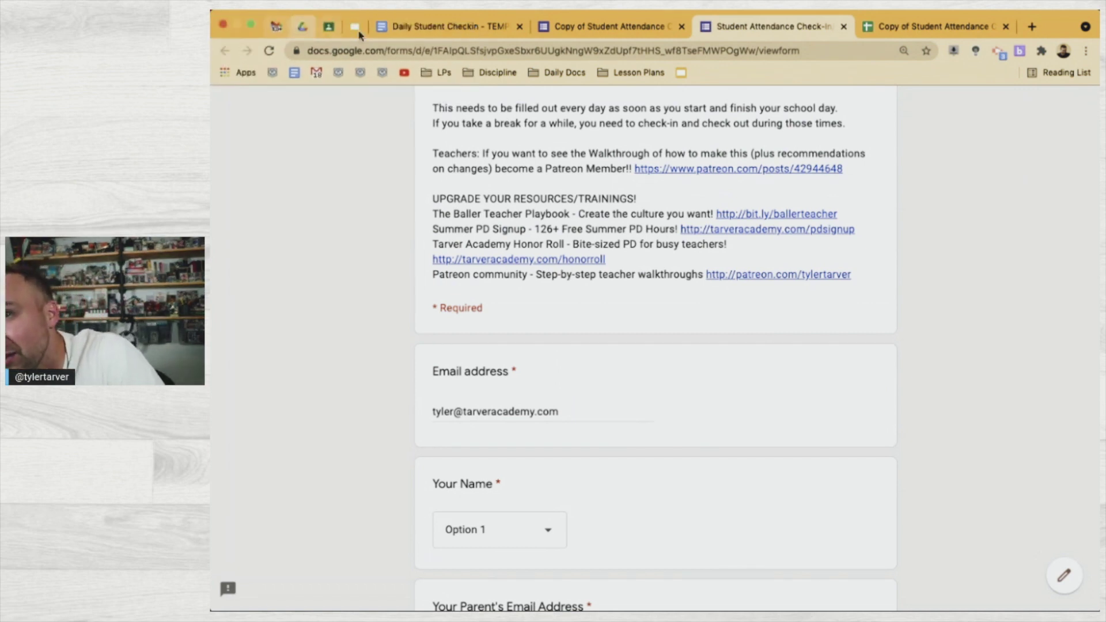
Search Drive for 'best', then open and close 'best advanced class ever' and 'Best Things on Earth (Responses)'
left_click(303, 27)
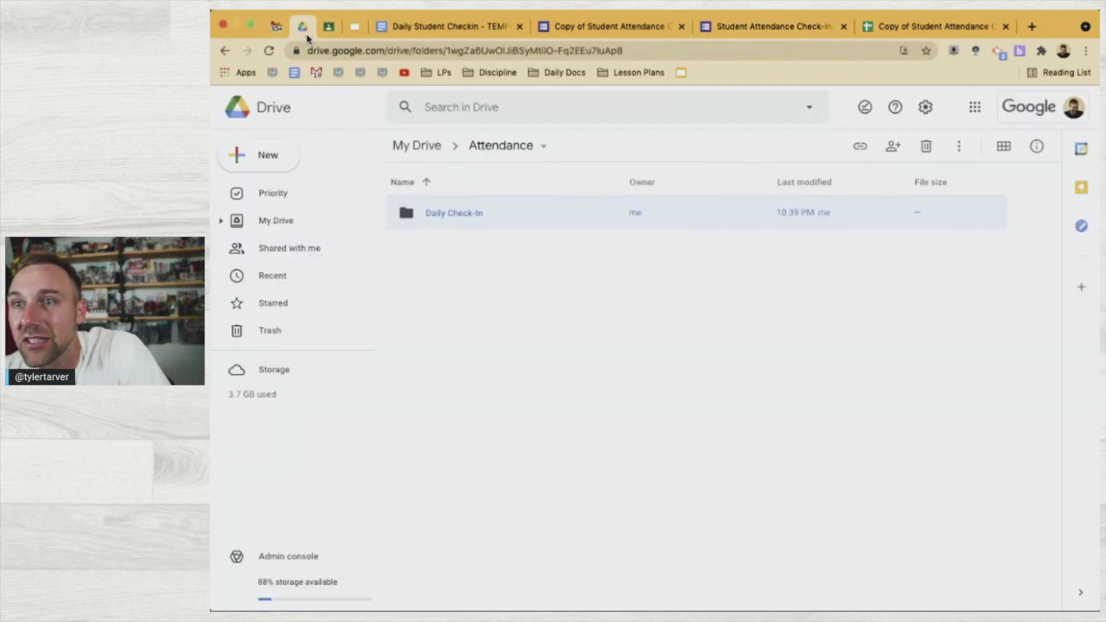
left_click(485, 104)
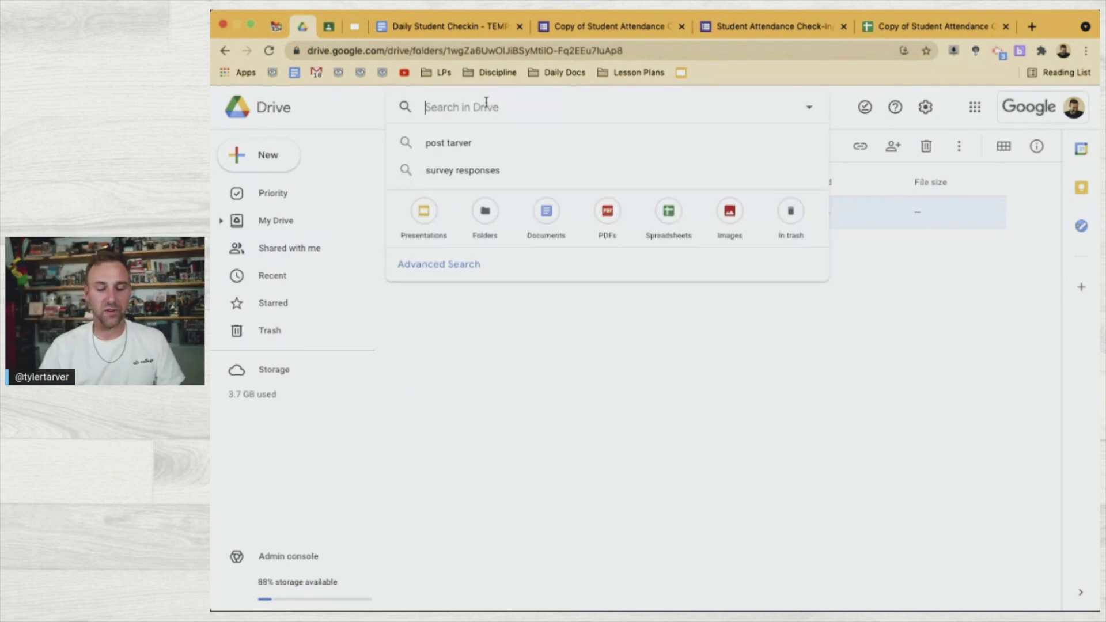
type("best")
key("Return")
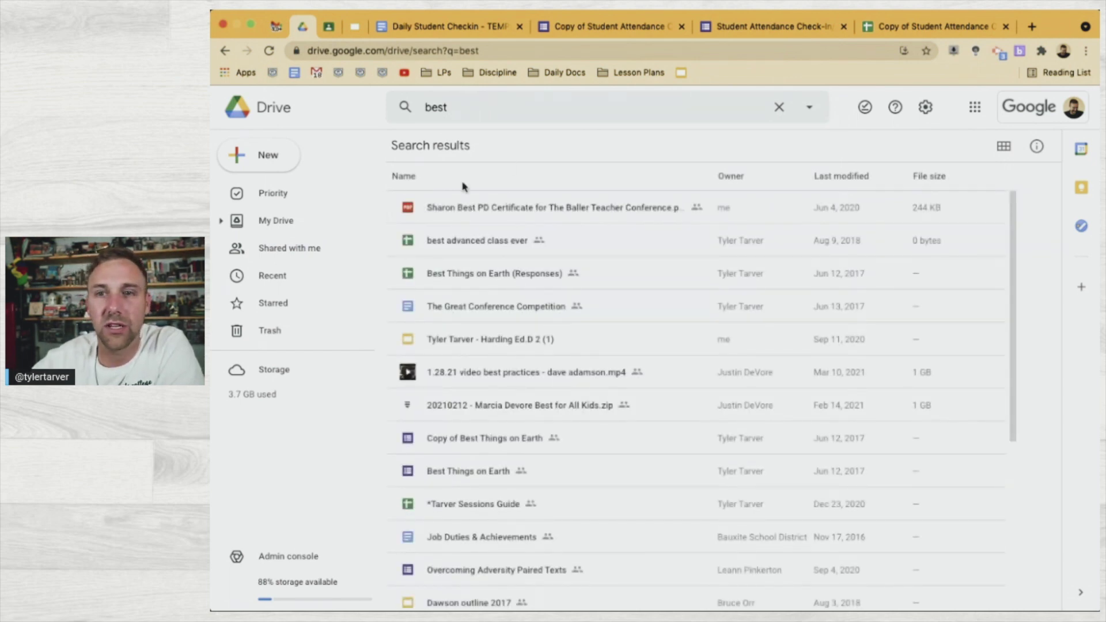
double_click(487, 239)
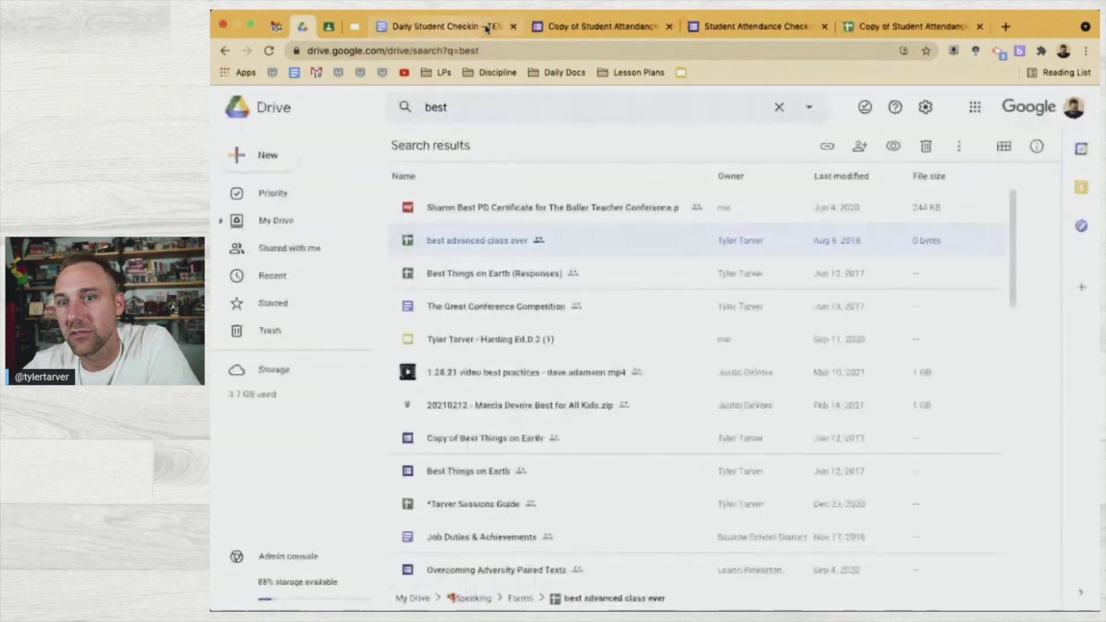
left_click(487, 26)
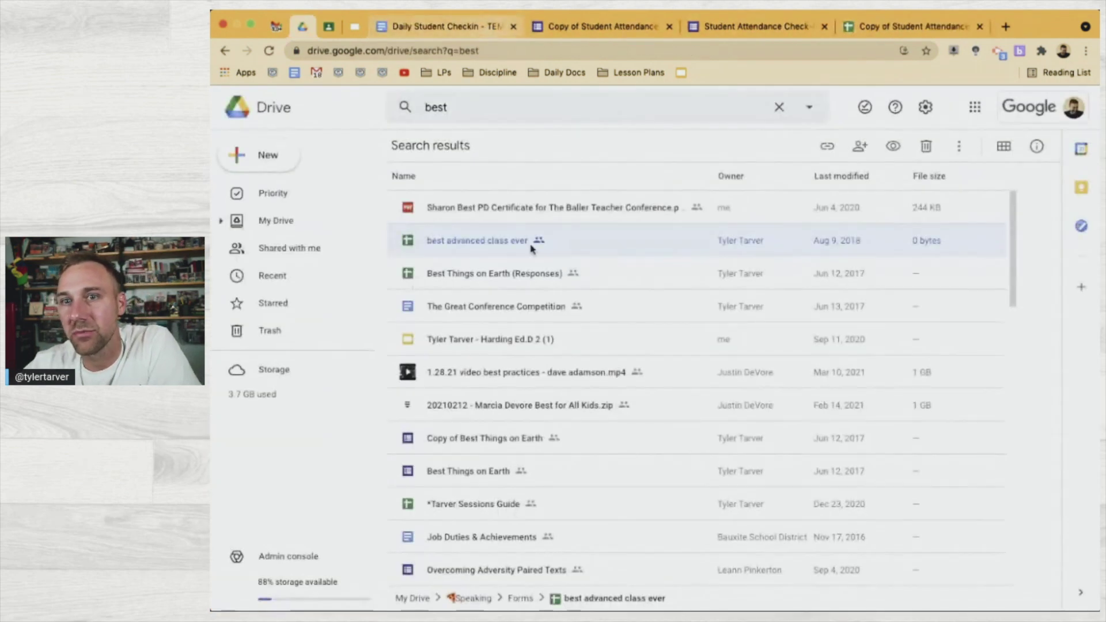
double_click(494, 282)
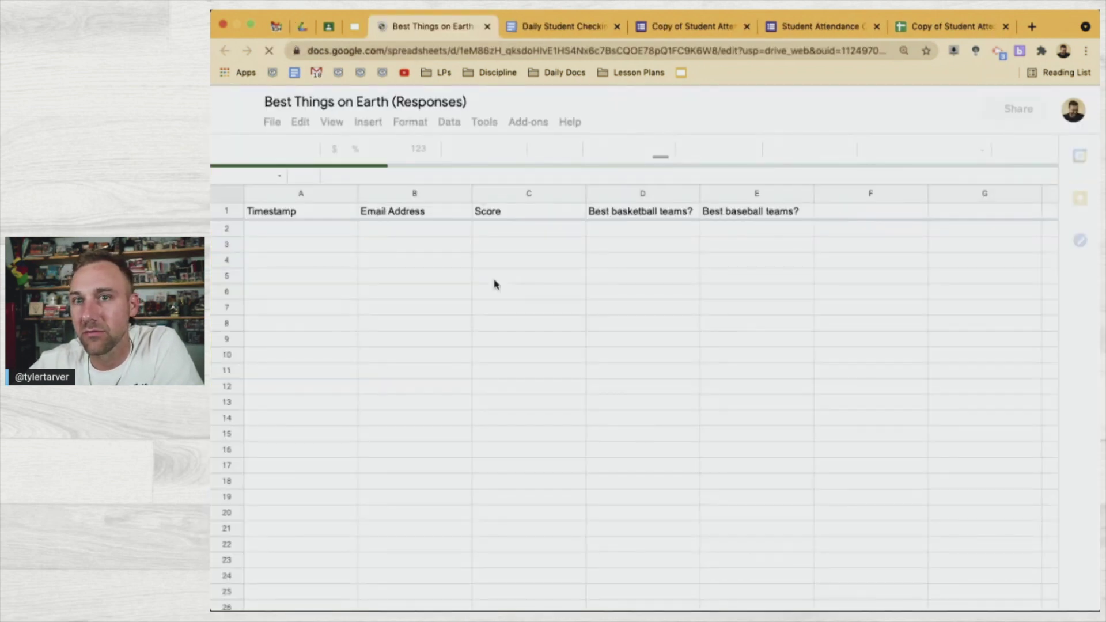
left_click(487, 27)
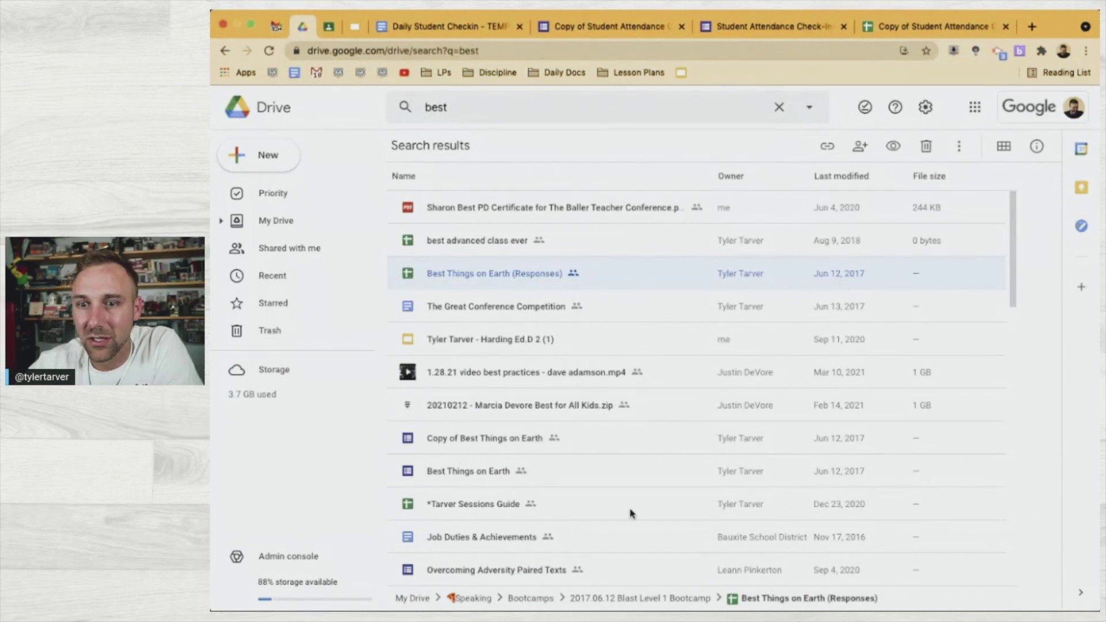
Run a new Drive search for 'class ever'
scroll(603, 506, "down", 3)
scroll(603, 506, "down", 3)
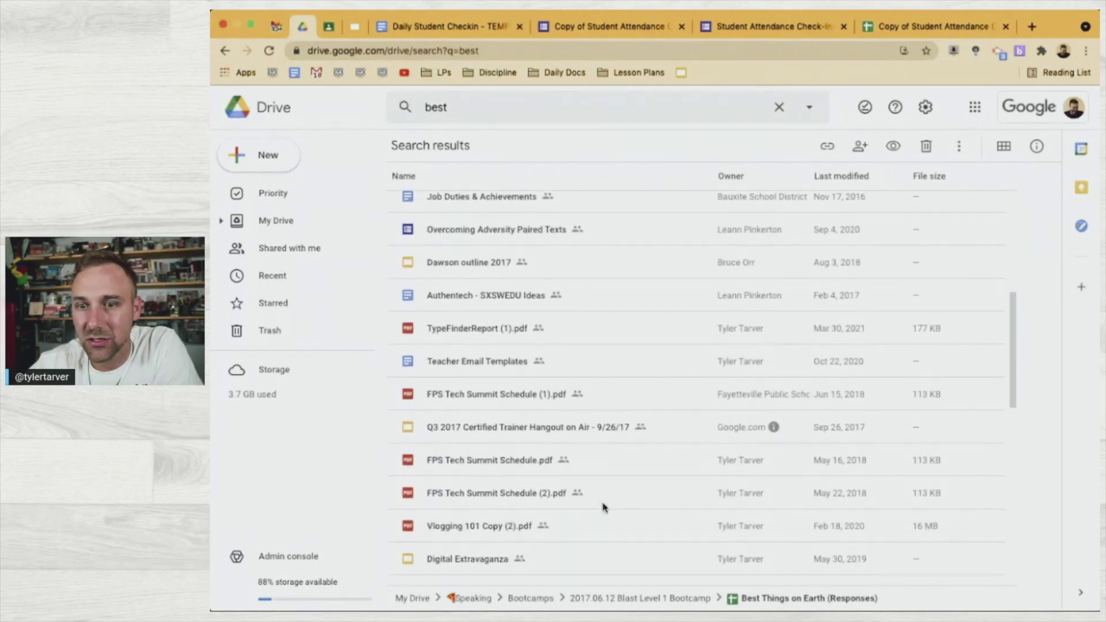
scroll(602, 506, "up", 6)
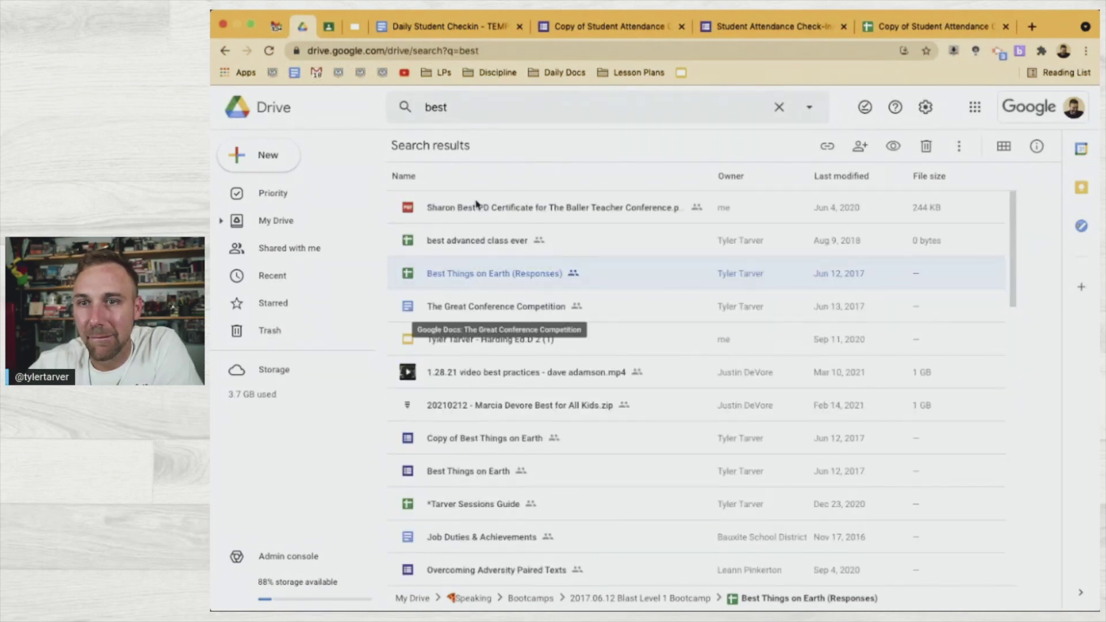
left_click(458, 109)
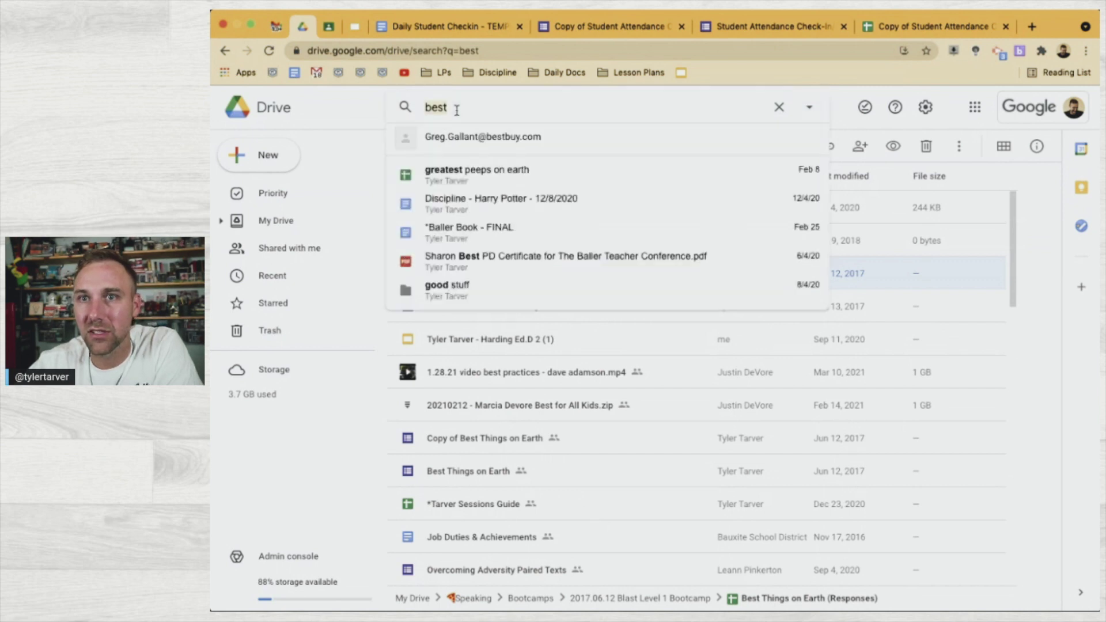
type("class ever")
key("Return")
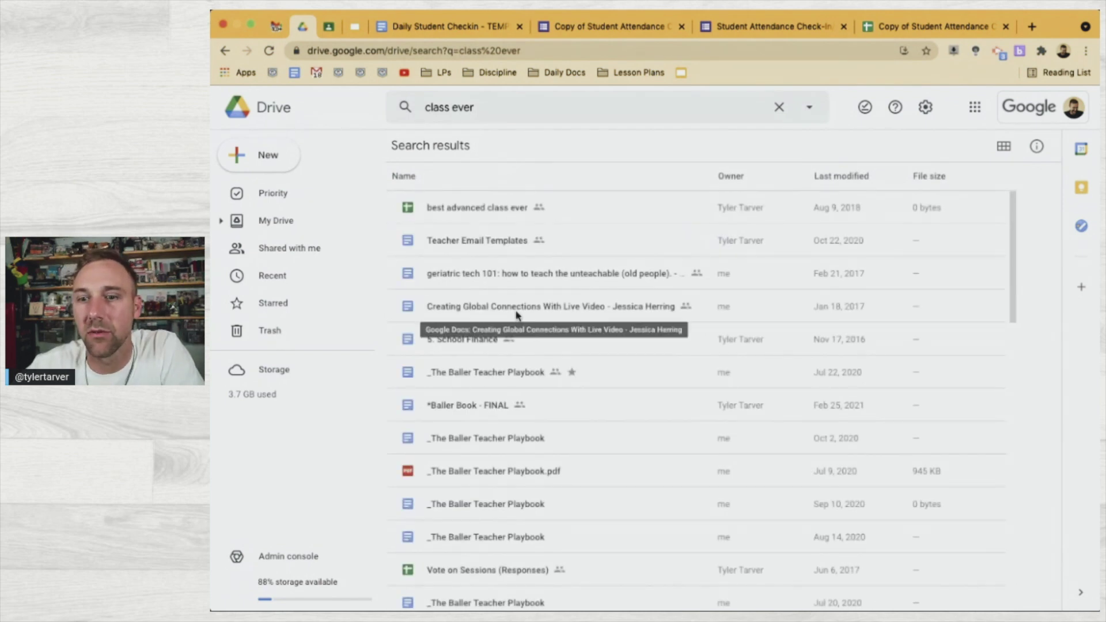
Create a blank spreadsheet from Drive and enter five sample student names in A1 through A5
left_click(265, 155)
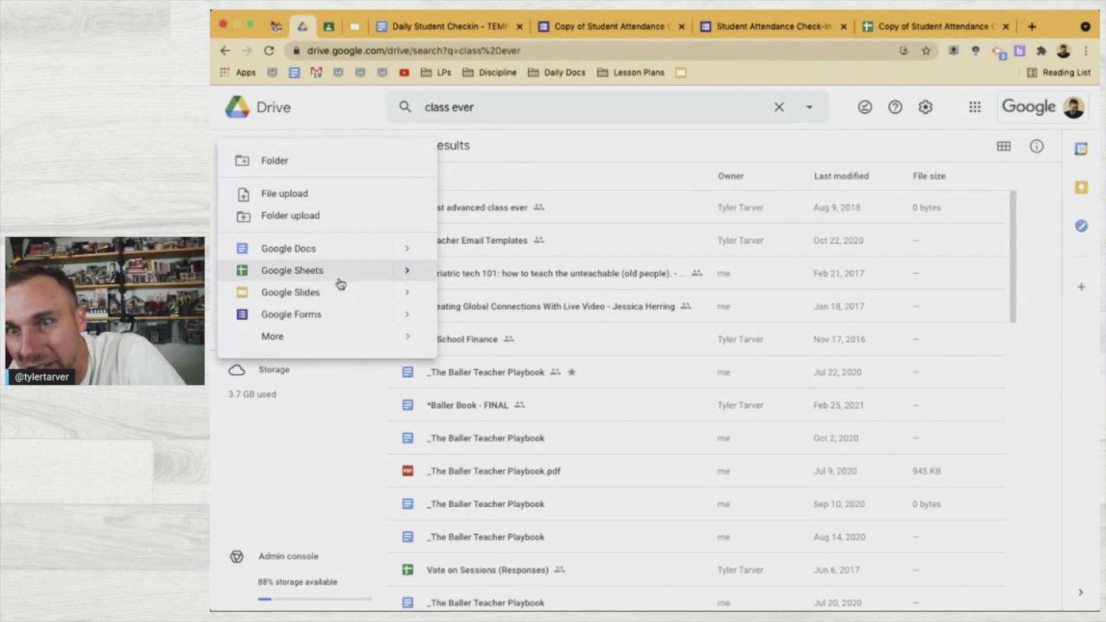
left_click(340, 278)
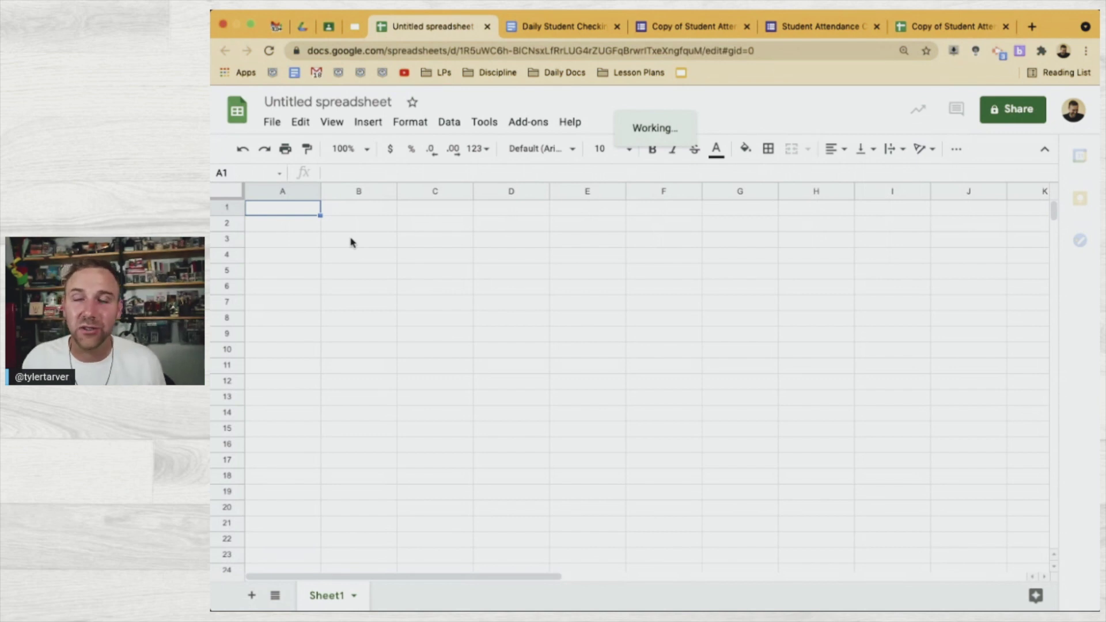
type("H")
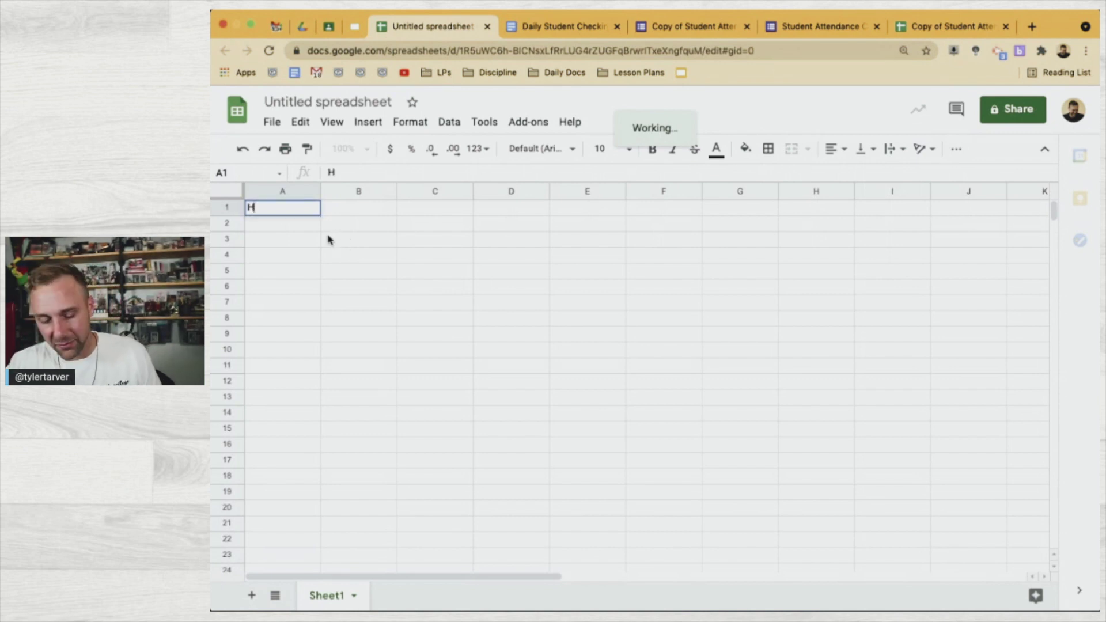
type("arry P")
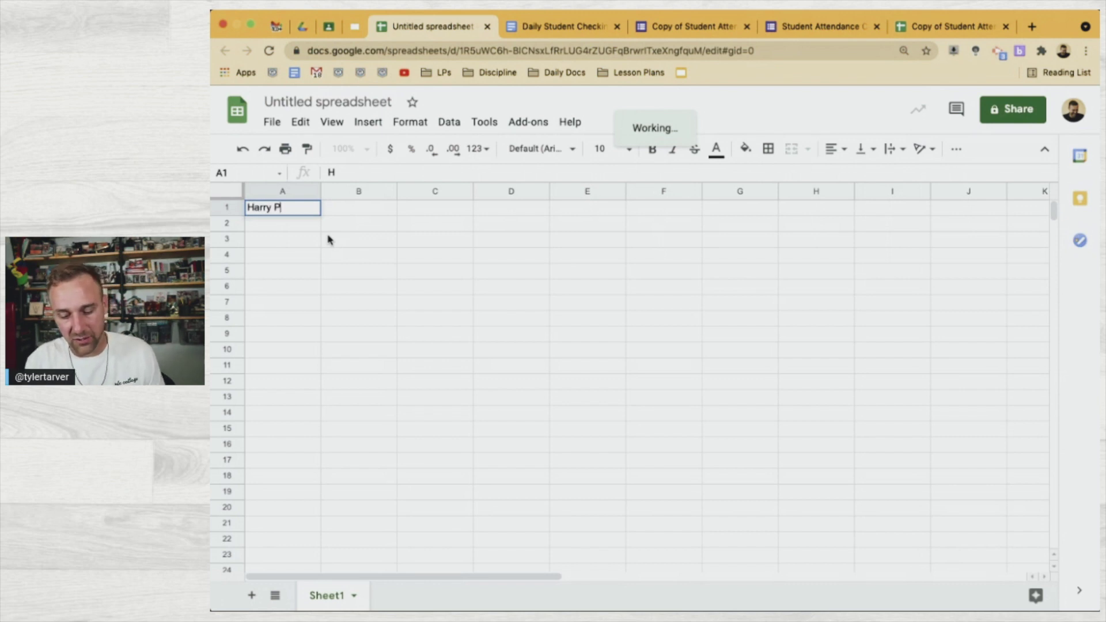
type("otter")
key("Return")
type("Hermione G")
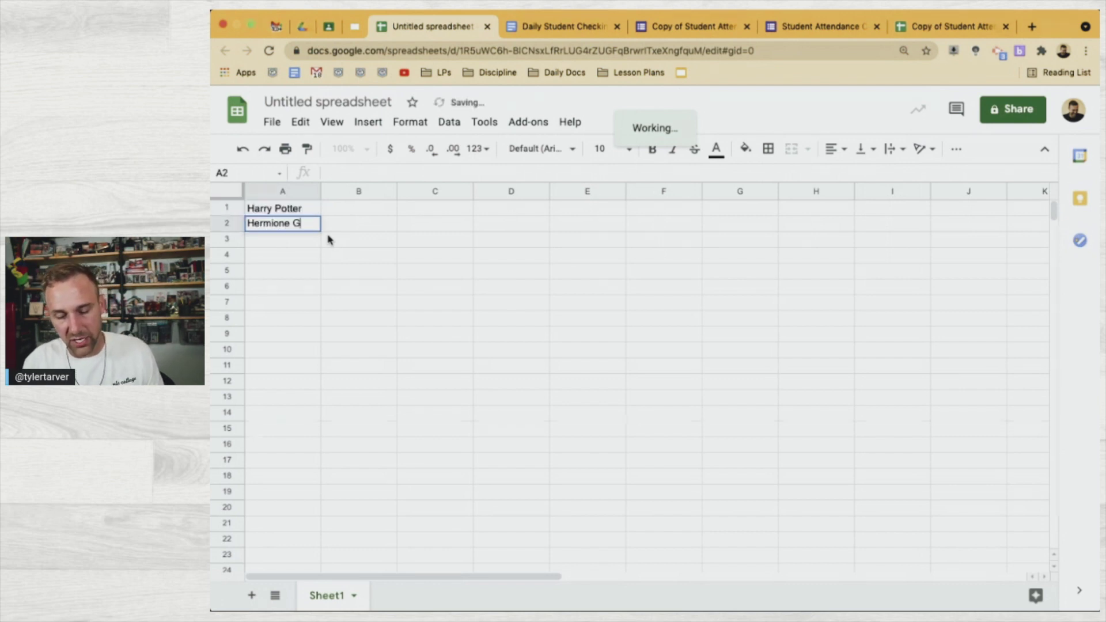
type("ranger")
key("Return")
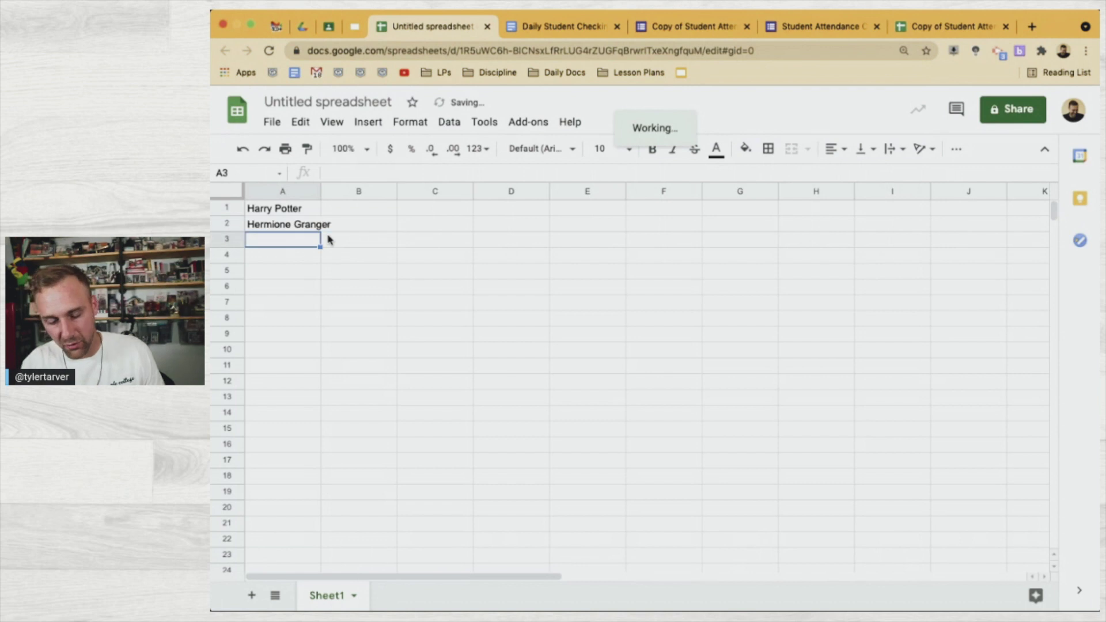
type("Ron Weasley")
key("Return")
type("Draco Malfoy")
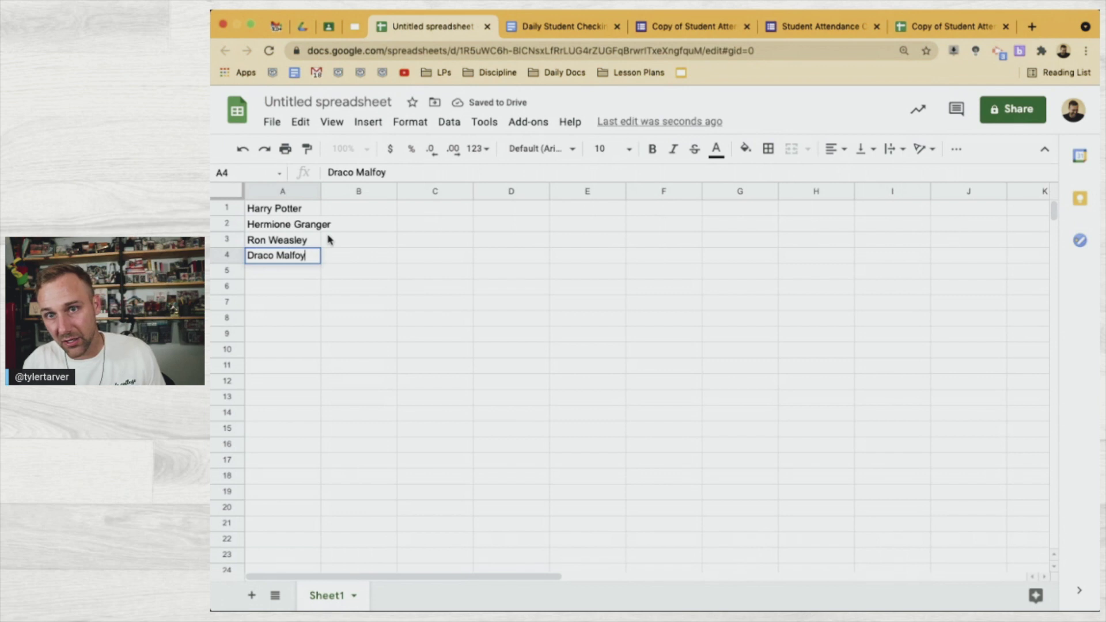
key("Return")
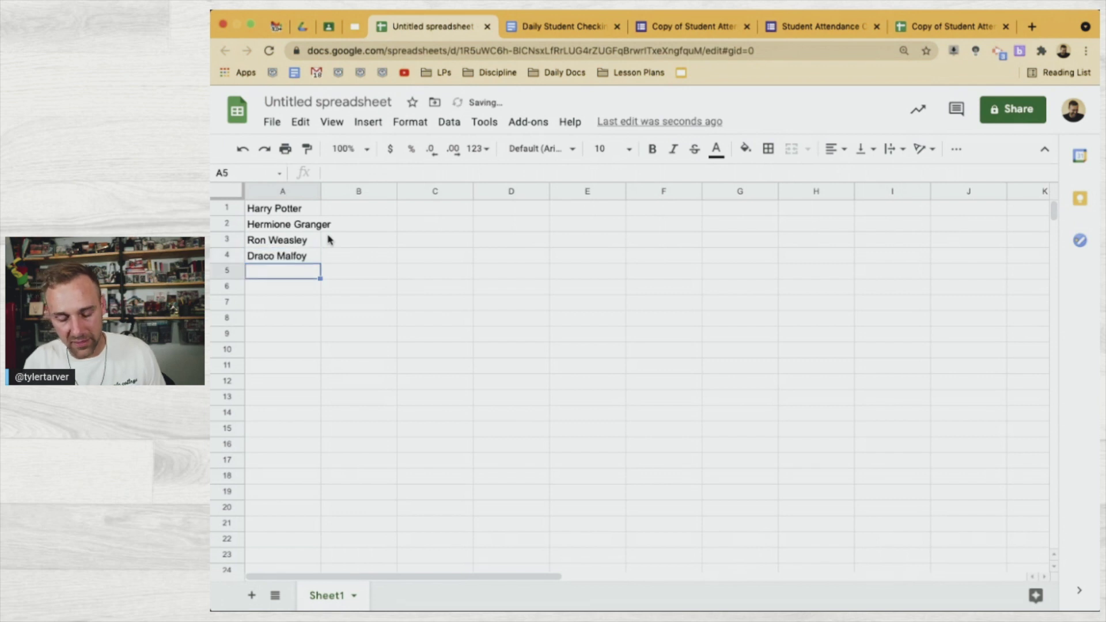
type("Steph Curry")
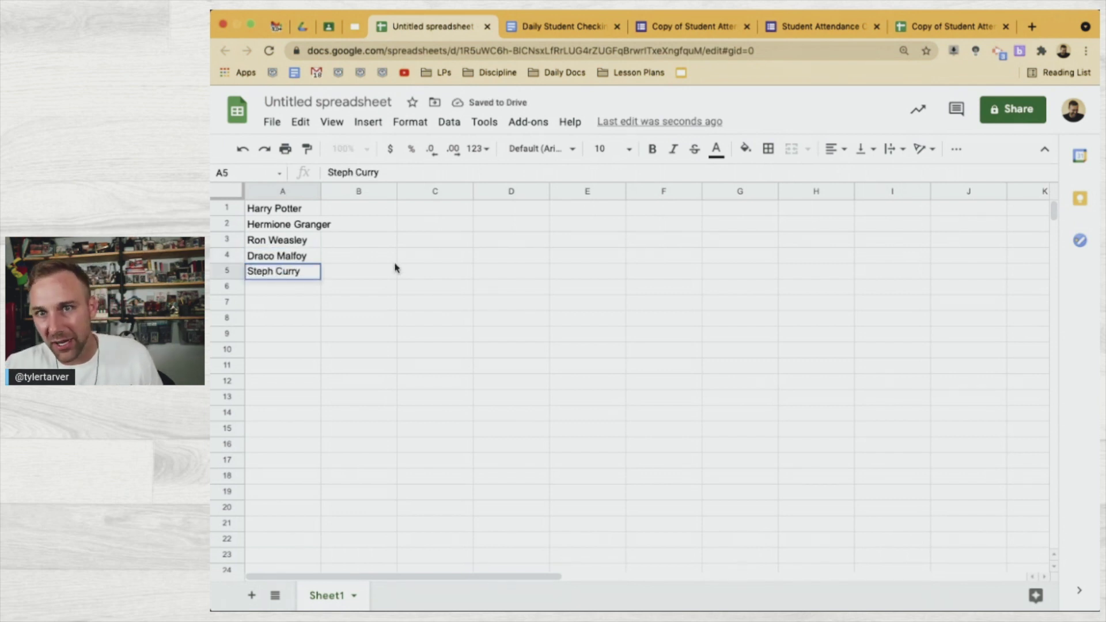
left_click(335, 252)
left_click(308, 213)
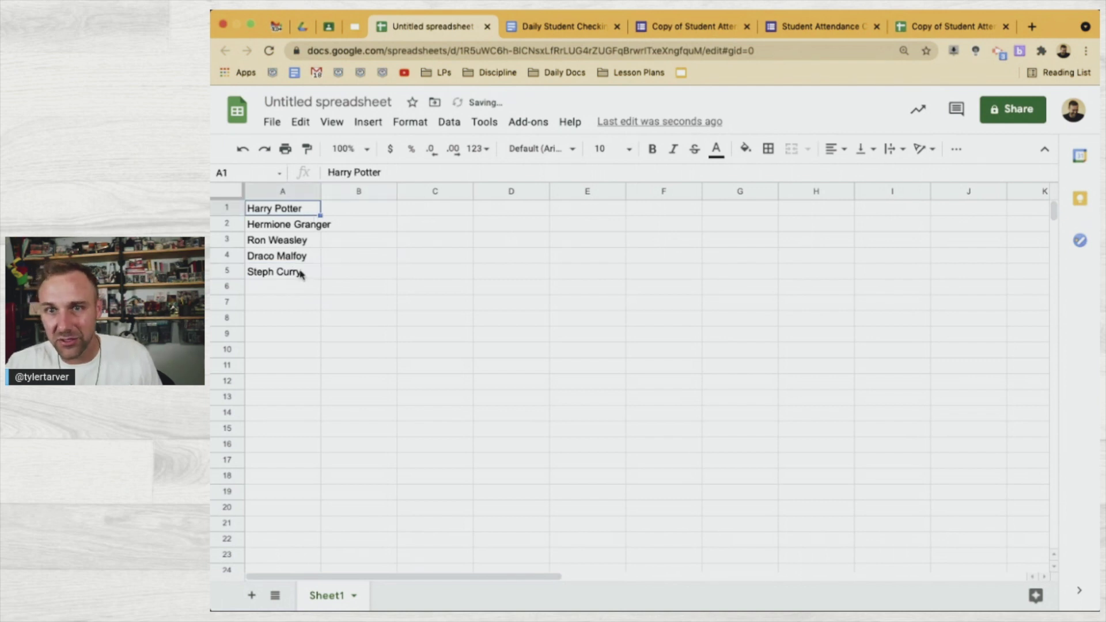
left_click(334, 320)
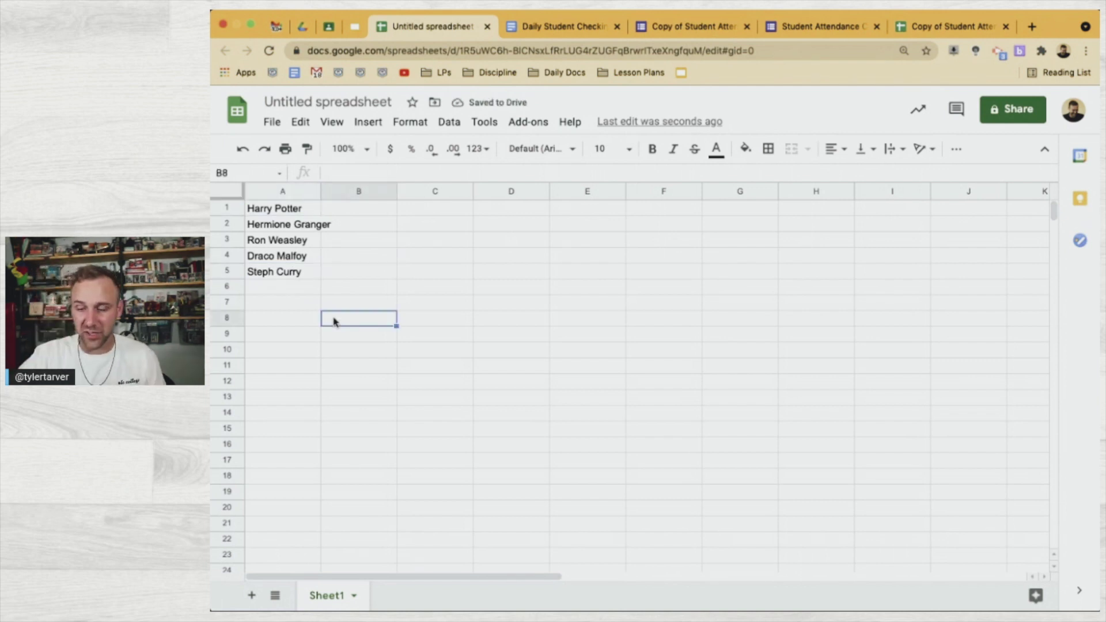
Widen column A to fit the full names, then select A1:A5 for copying
left_click(320, 196)
left_click_drag(320, 190, 334, 193)
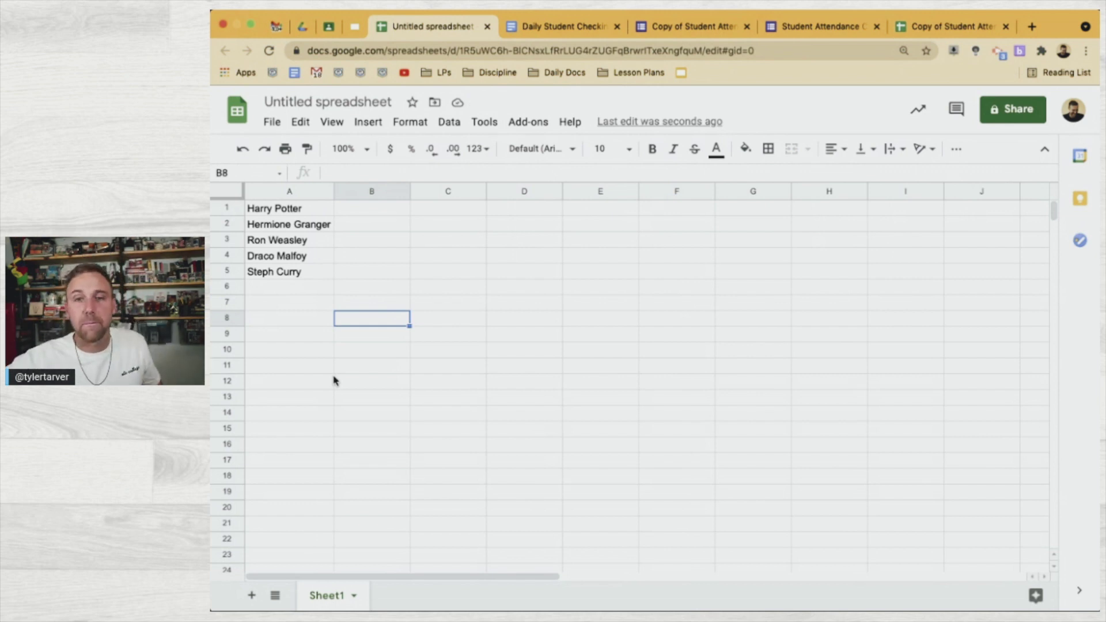
left_click(305, 210)
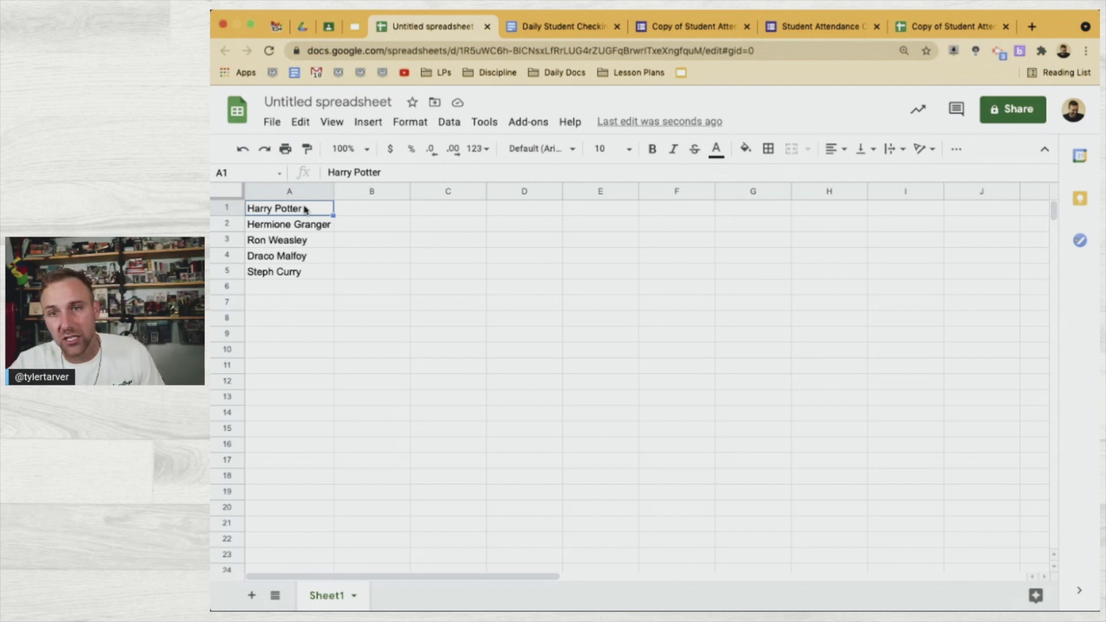
left_click(300, 274, "shift")
key("super+c")
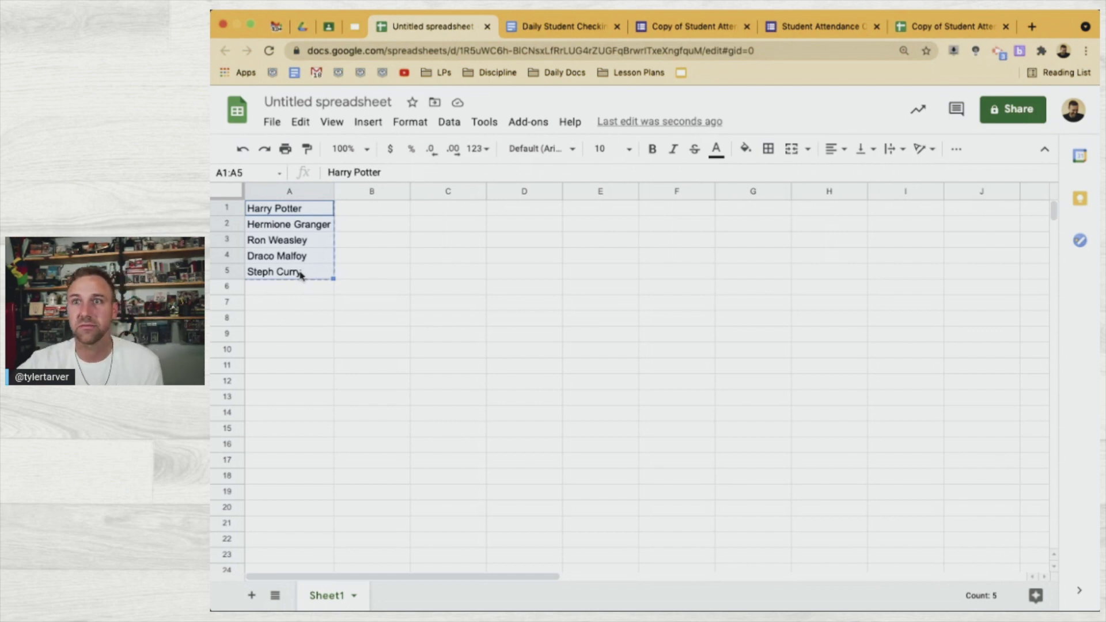
Paste the five copied names over Option 1 in the form's Your Name question
left_click(720, 26)
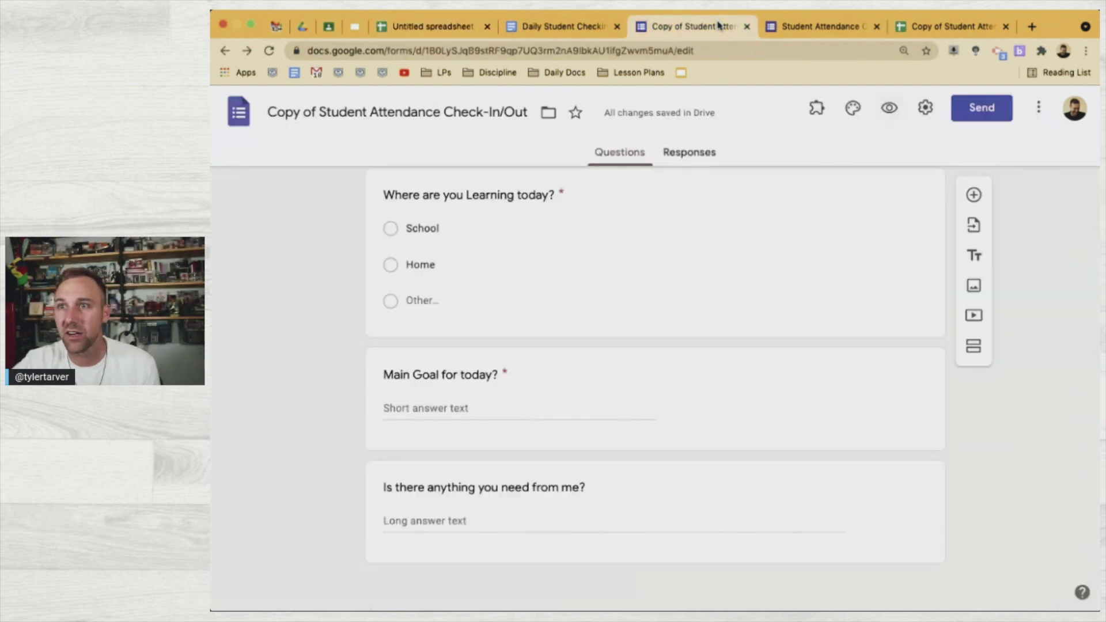
scroll(764, 215, "up", 4)
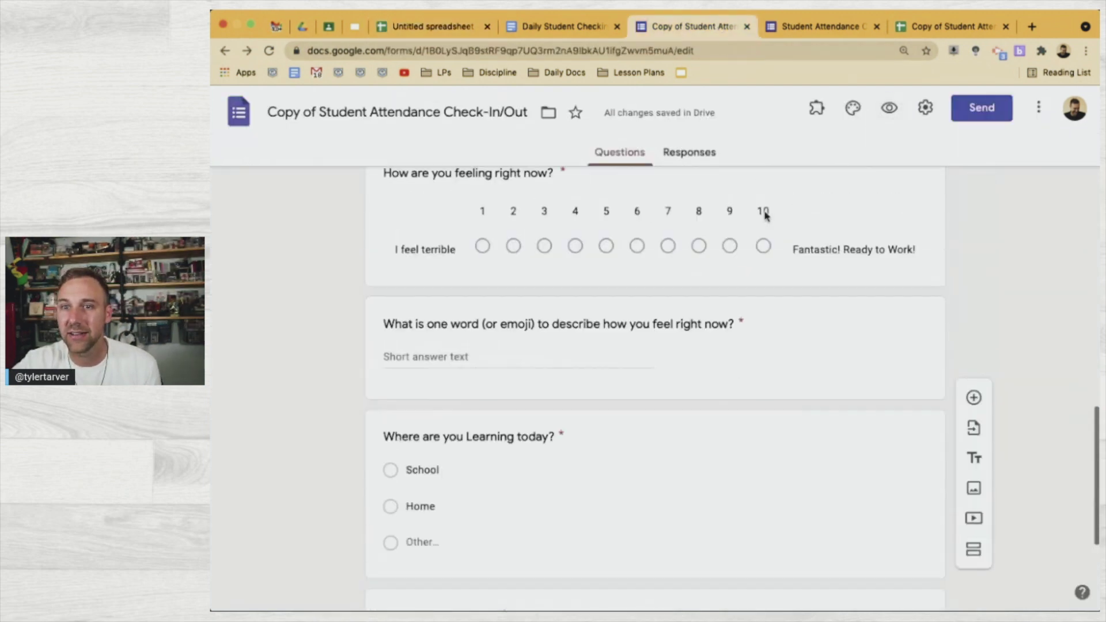
scroll(764, 214, "up", 10)
left_click(501, 409)
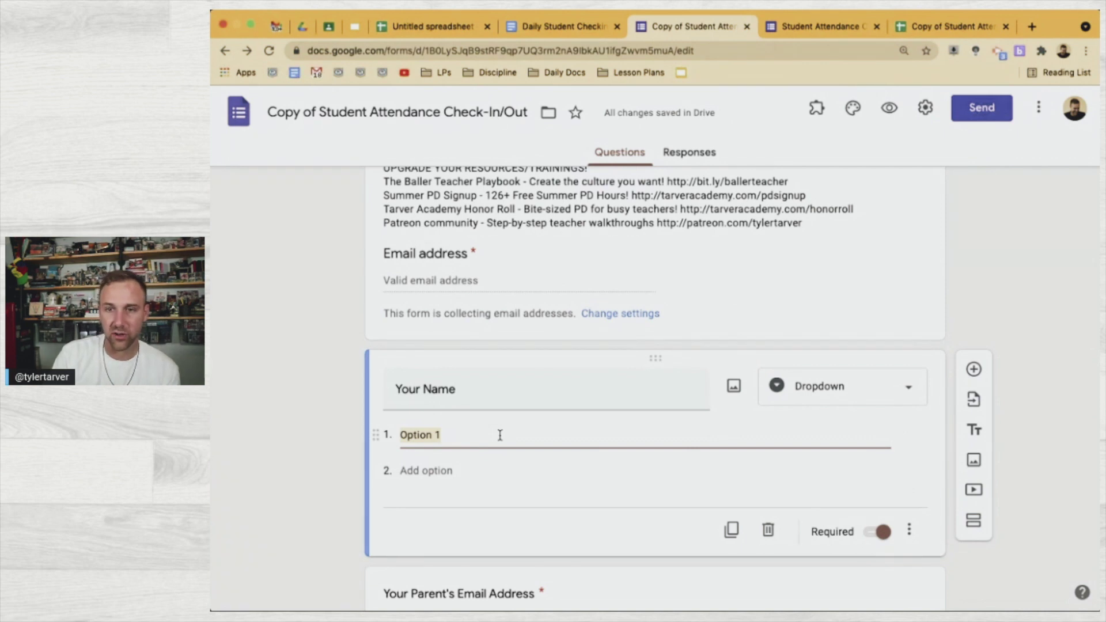
key("super+v")
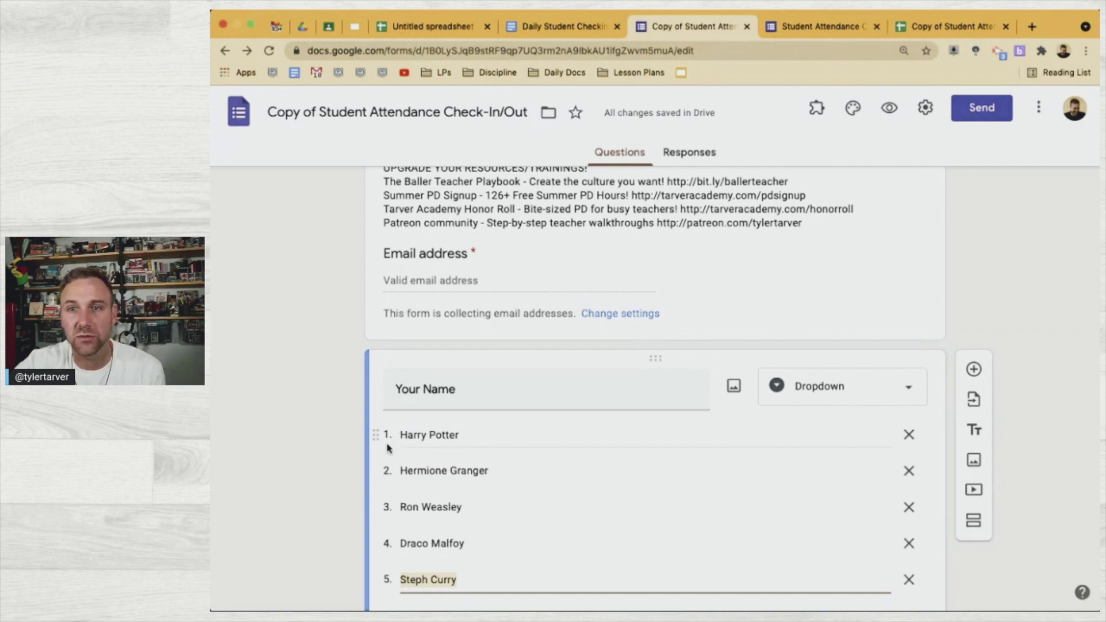
scroll(380, 445, "down", 2)
Change Your Name to a Multiple choice question and add an Other option
left_click(332, 467)
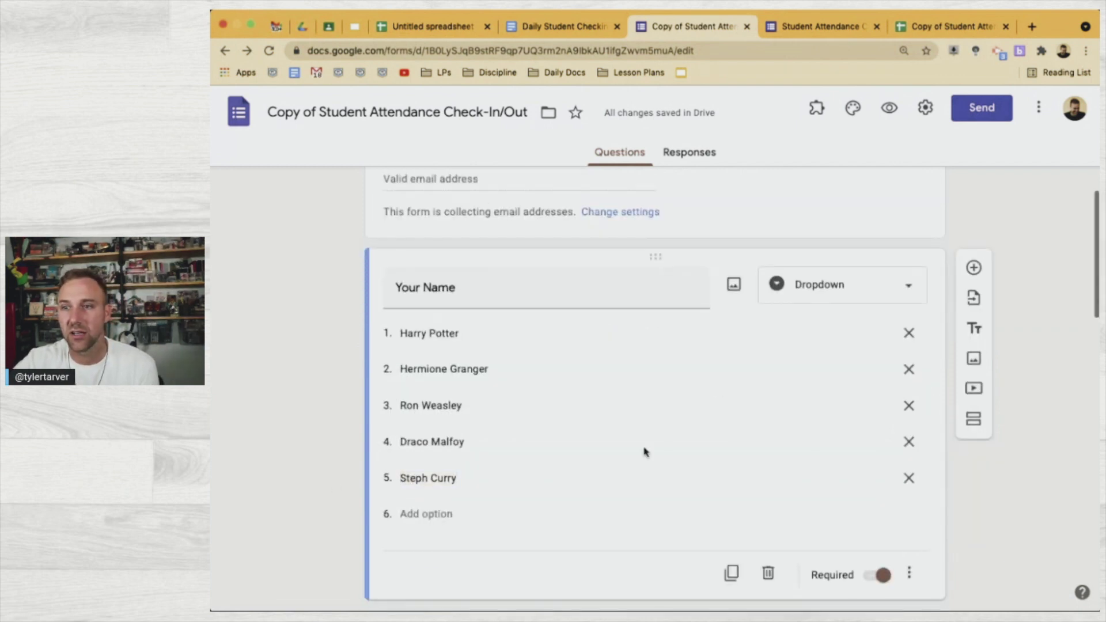
left_click(793, 295)
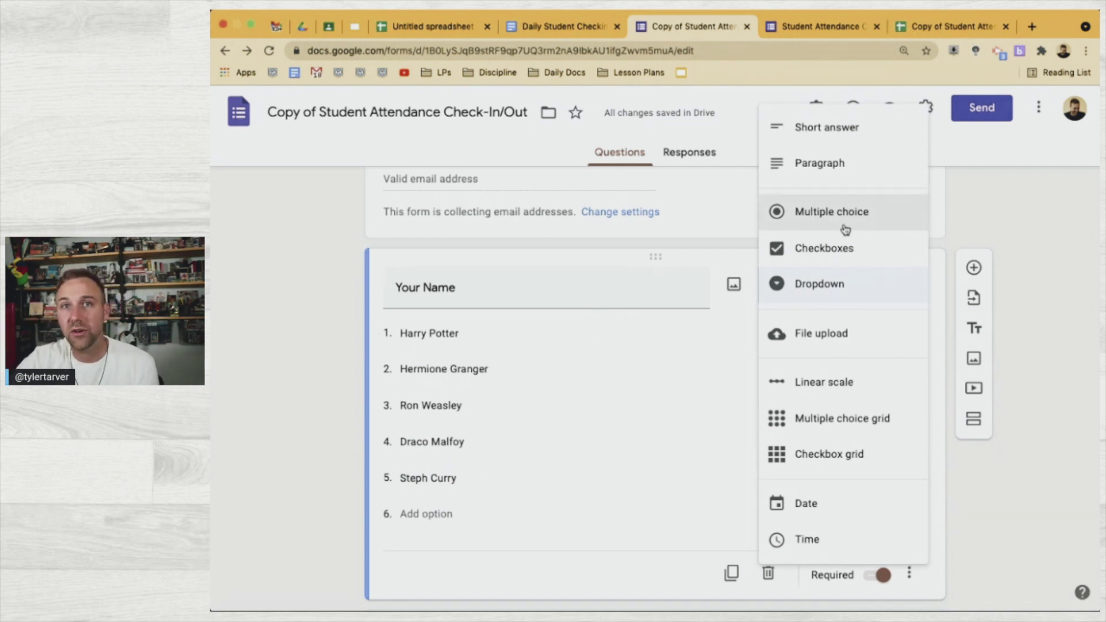
left_click(806, 220)
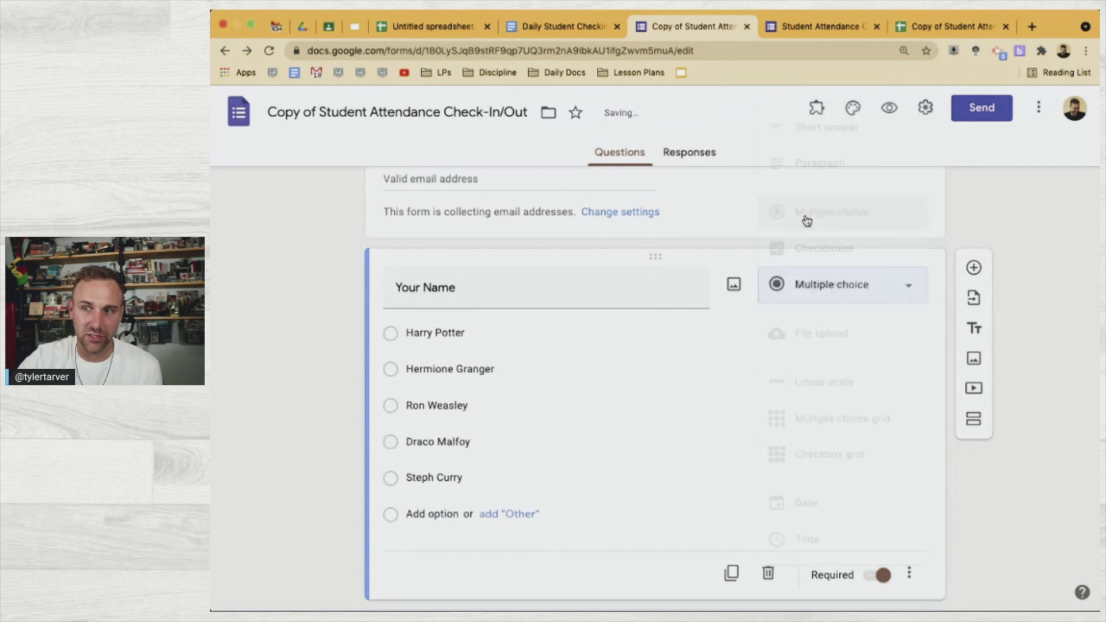
left_click(507, 515)
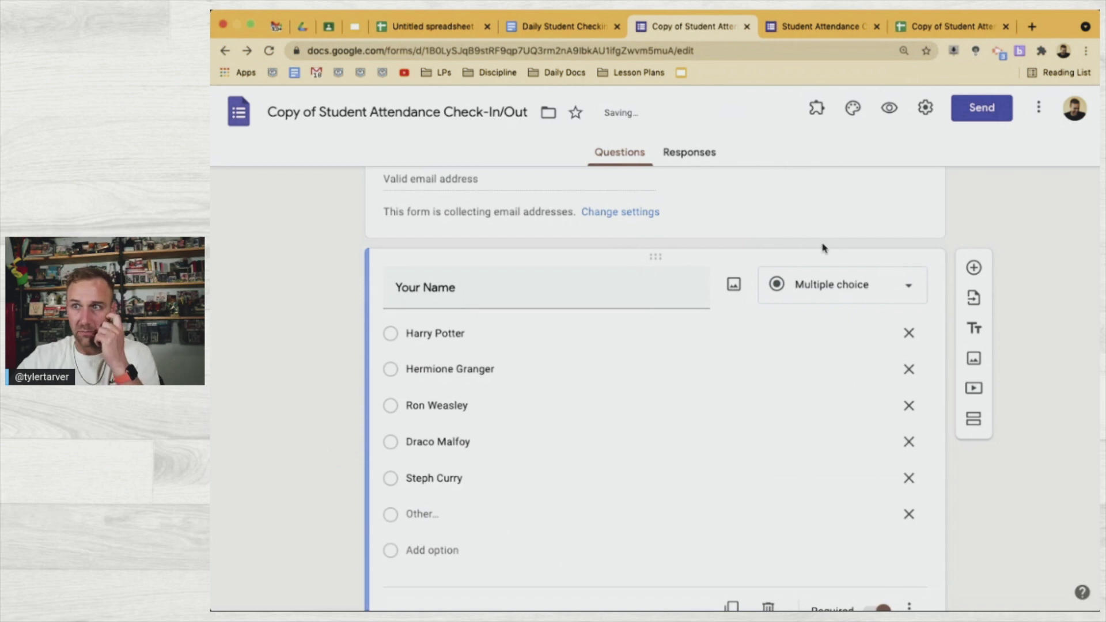
Collapse the Your Name question and open the form preview as a student sees it
left_click(871, 27)
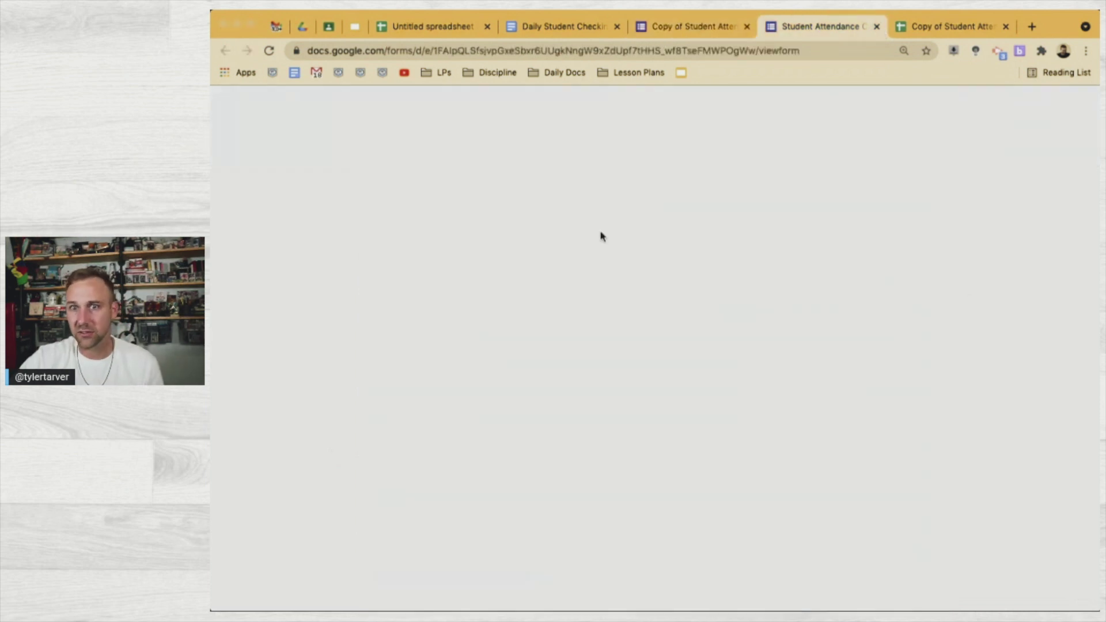
key("super+w")
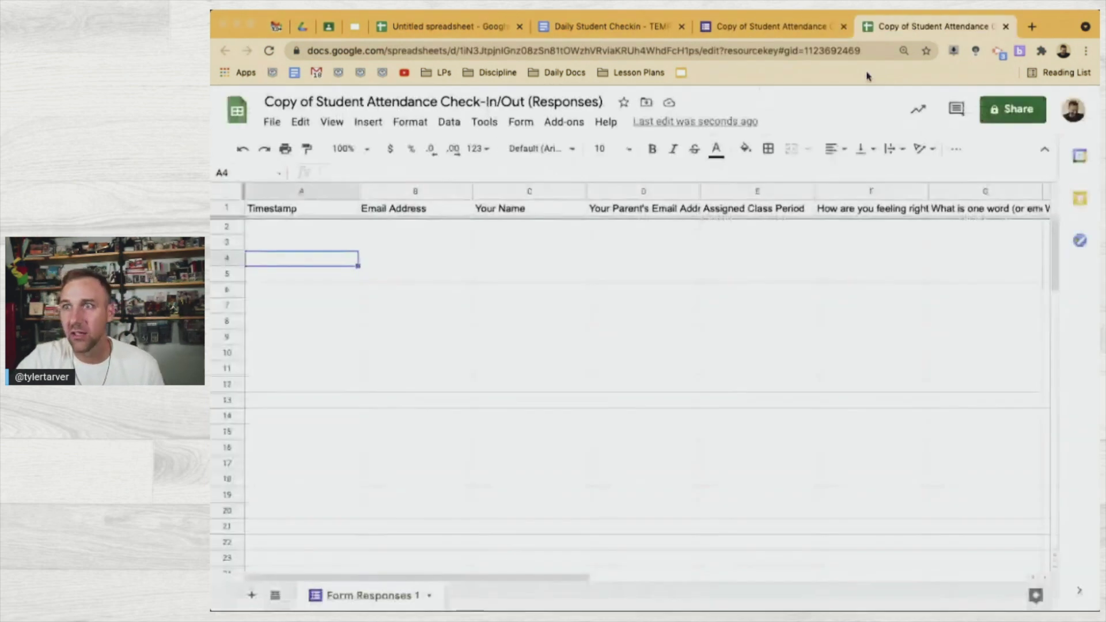
left_click(772, 27)
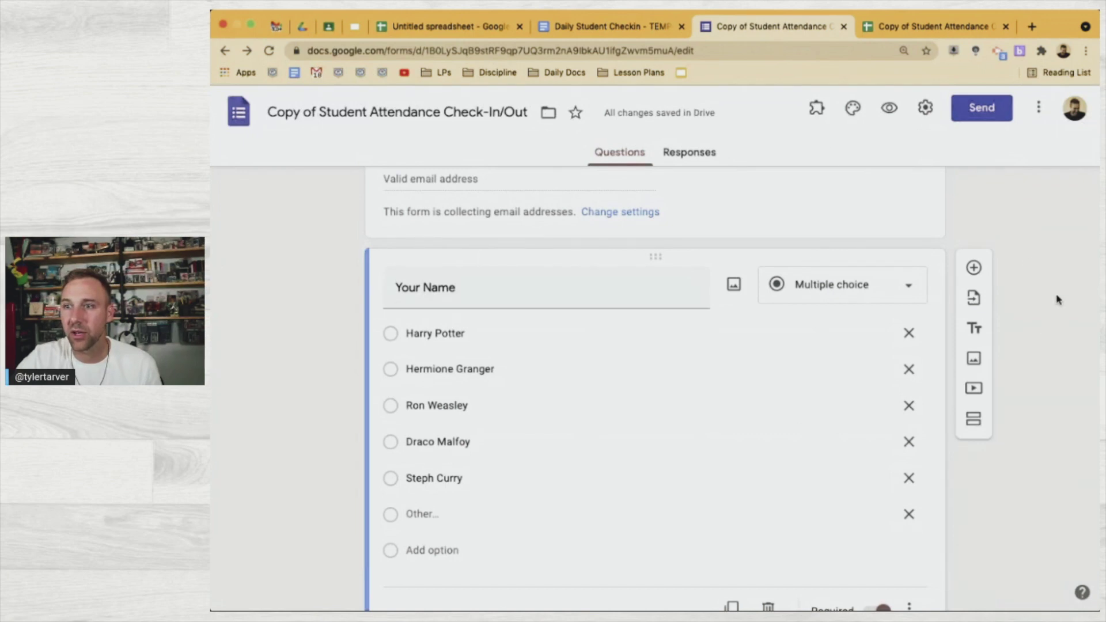
left_click(863, 217)
left_click(890, 108)
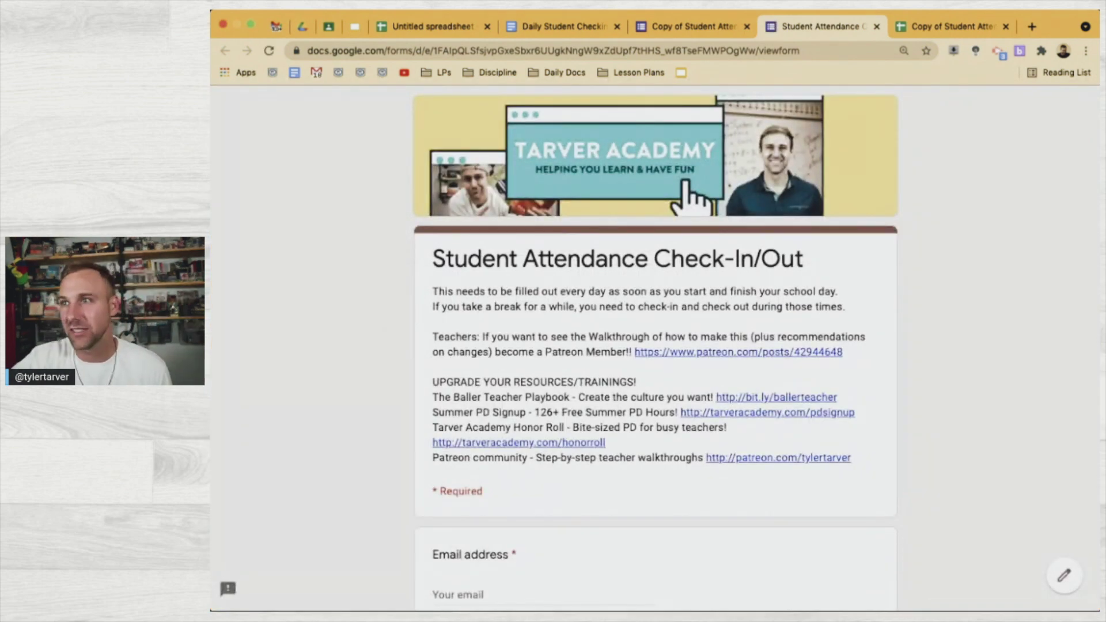
In the preview, enter the student's email address and choose the first student name
scroll(887, 325, "down", 4)
left_click(481, 348)
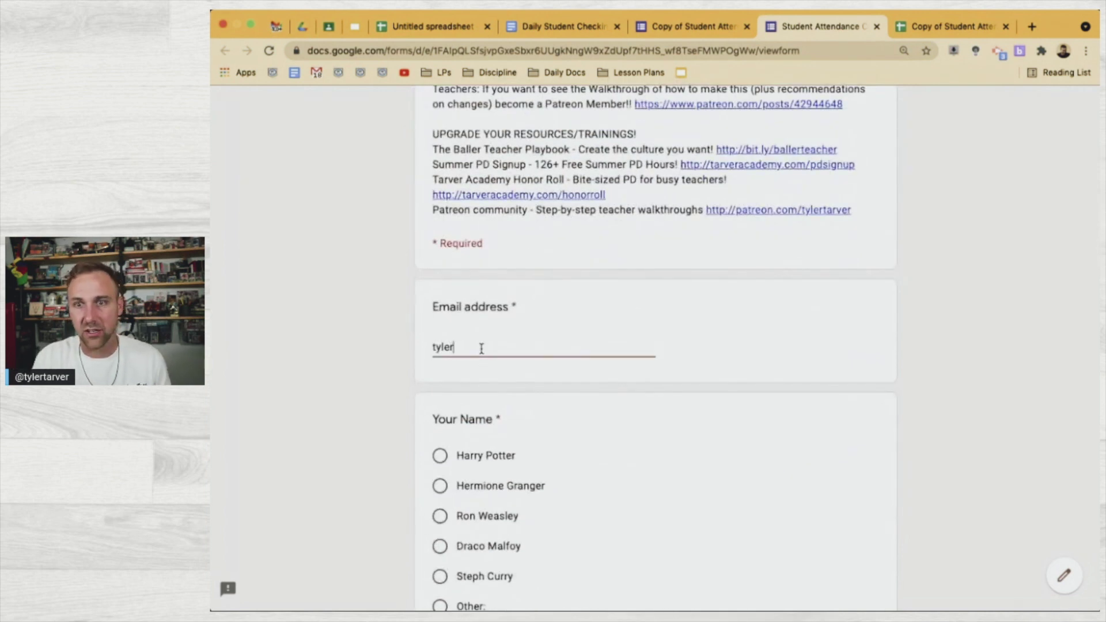
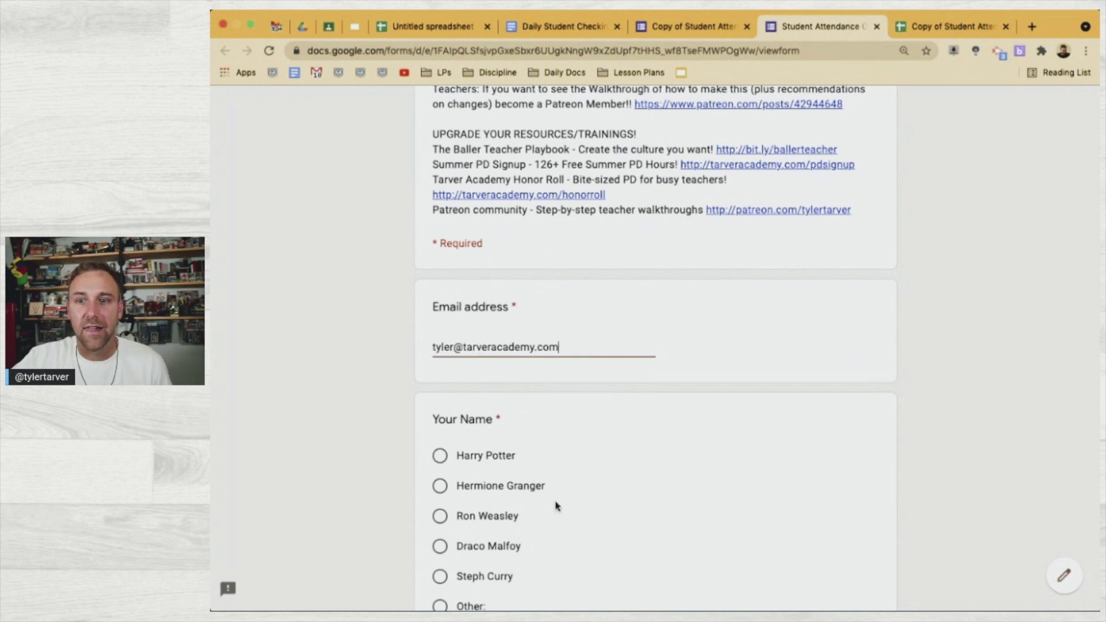
scroll(556, 507, "down", 3)
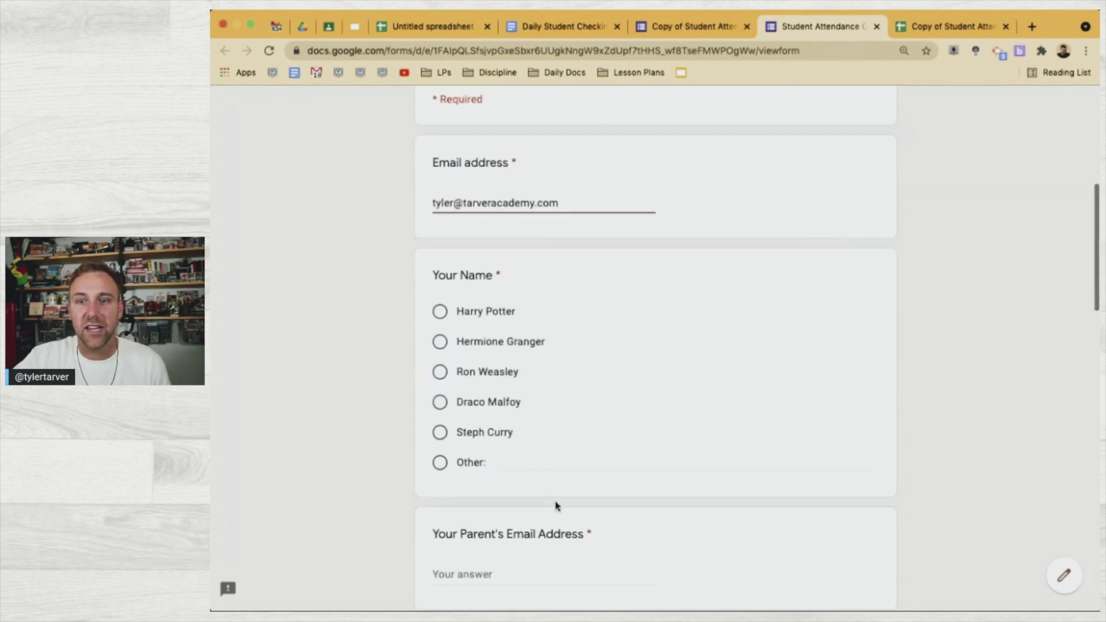
left_click(439, 311)
scroll(604, 488, "down", 3)
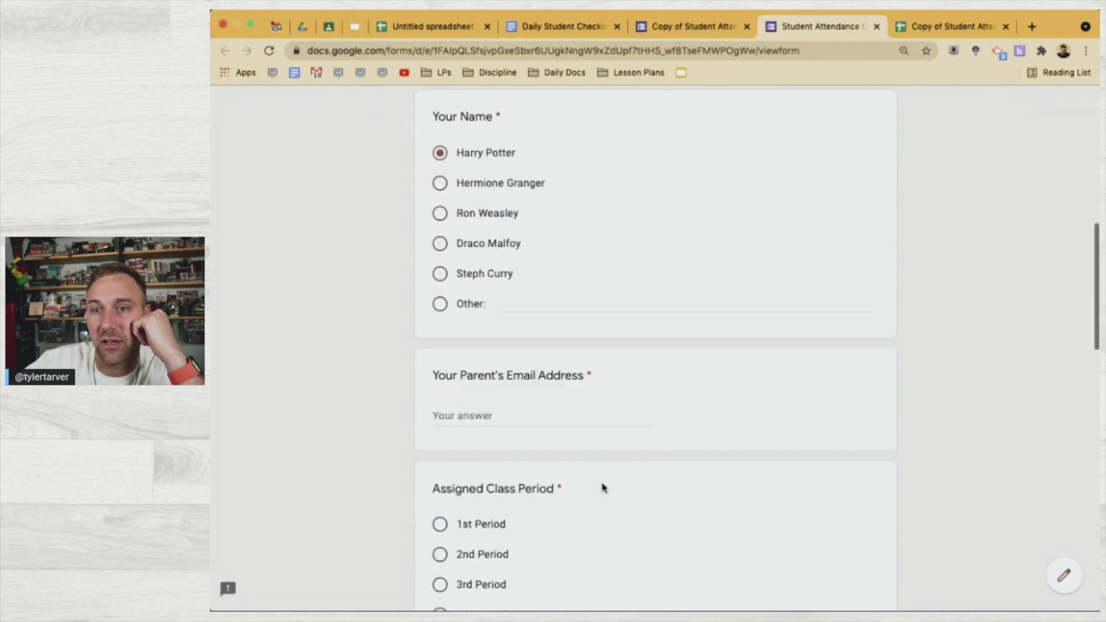
Paste the parent's email address, pick 5th Period and rate the feeling 8
left_click(494, 420)
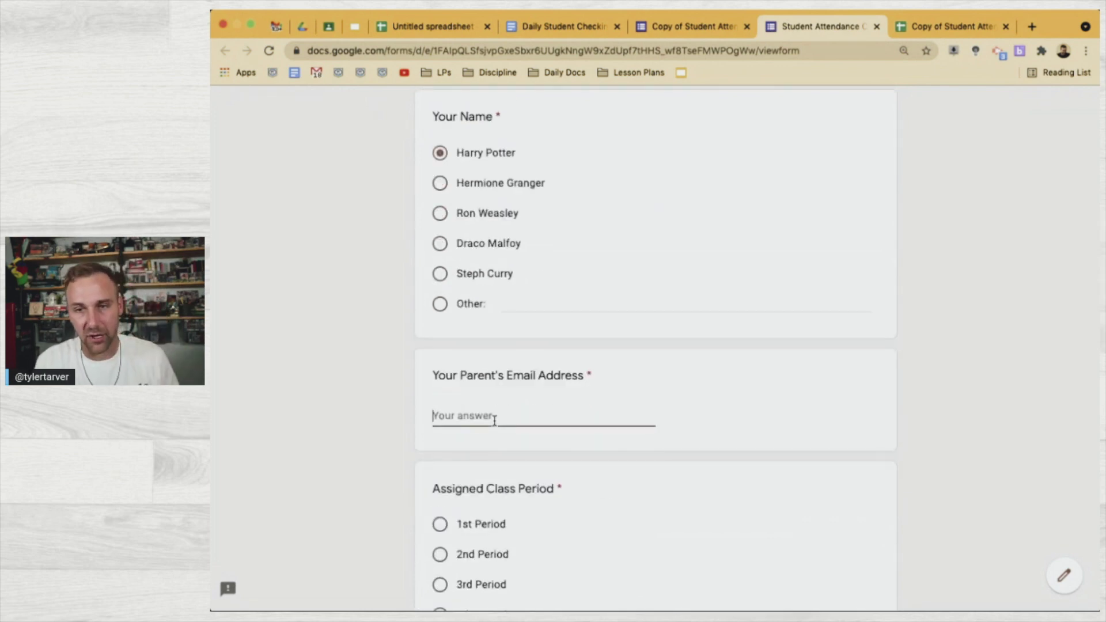
key("super+v")
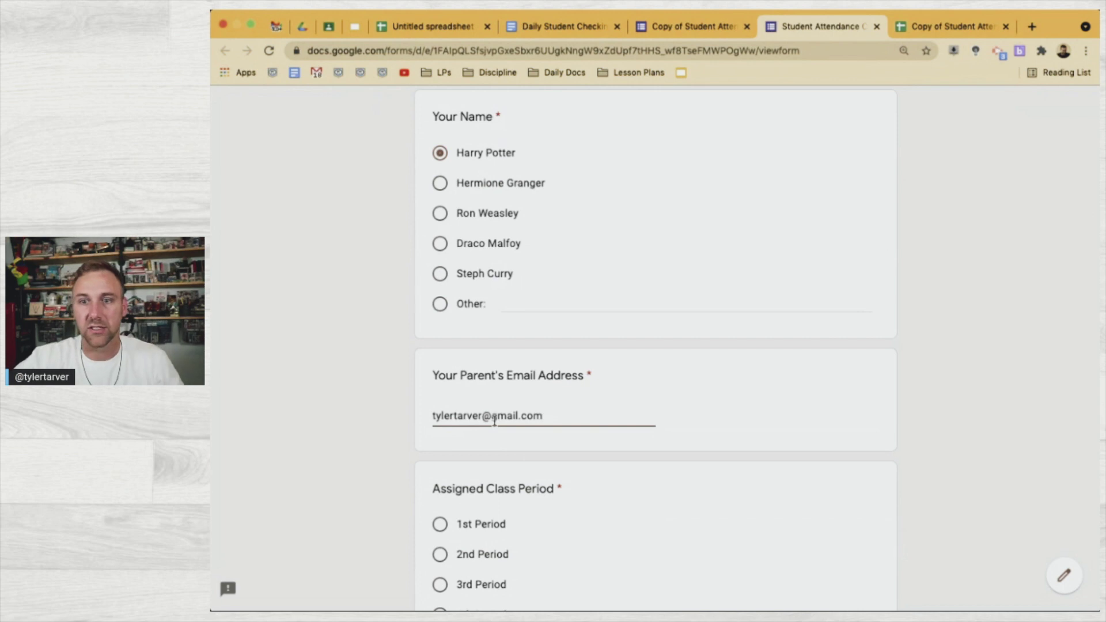
scroll(435, 432, "down", 4)
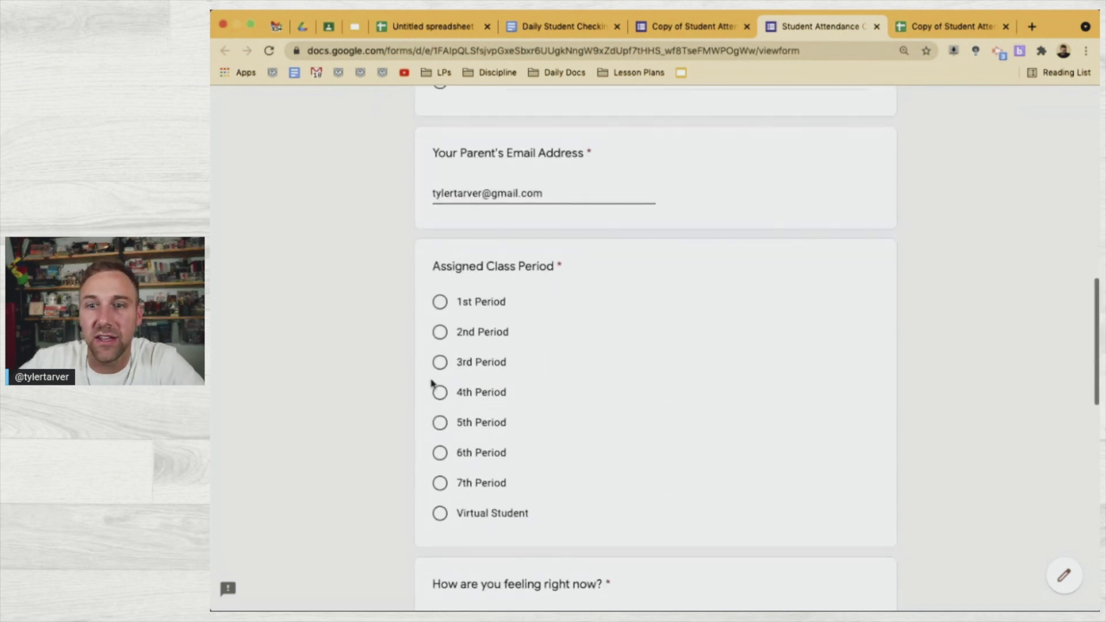
left_click(441, 423)
scroll(531, 529, "down", 4)
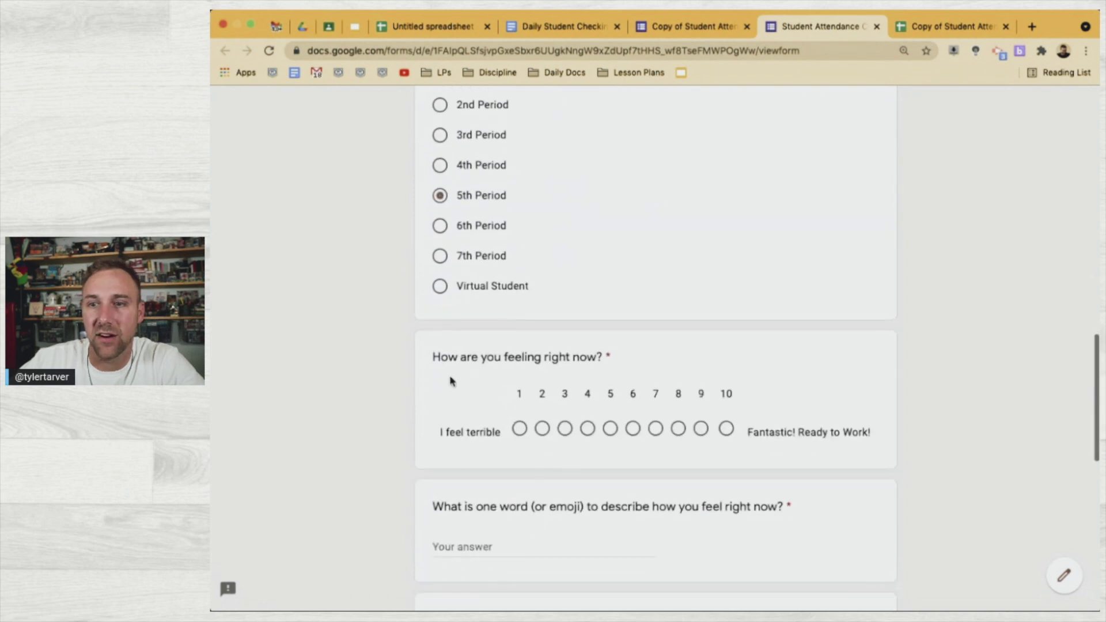
left_click(678, 428)
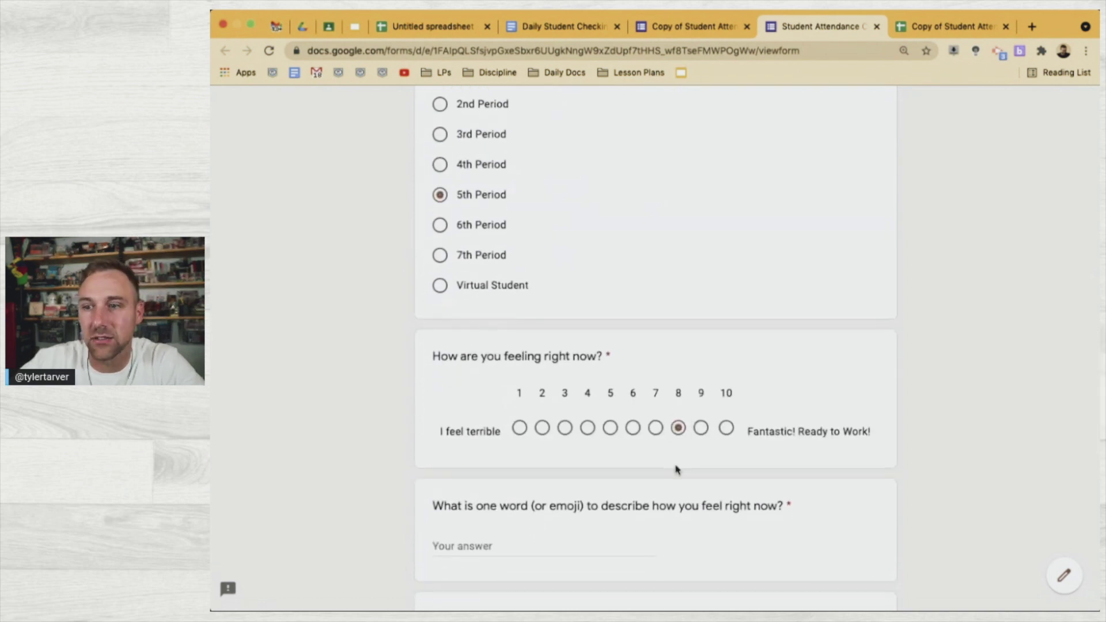
scroll(677, 469, "down", 2)
Answer 'Tired' for feeling, Home for location, and give the Dark Arts homework main goal
left_click(495, 413)
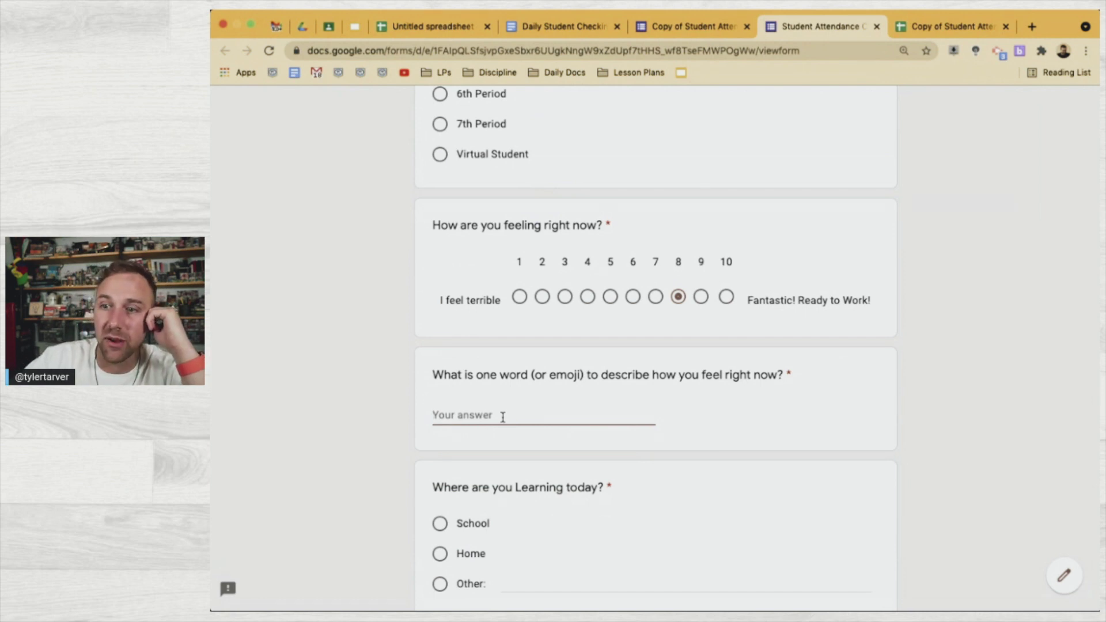
type("Tired")
scroll(514, 449, "down", 2)
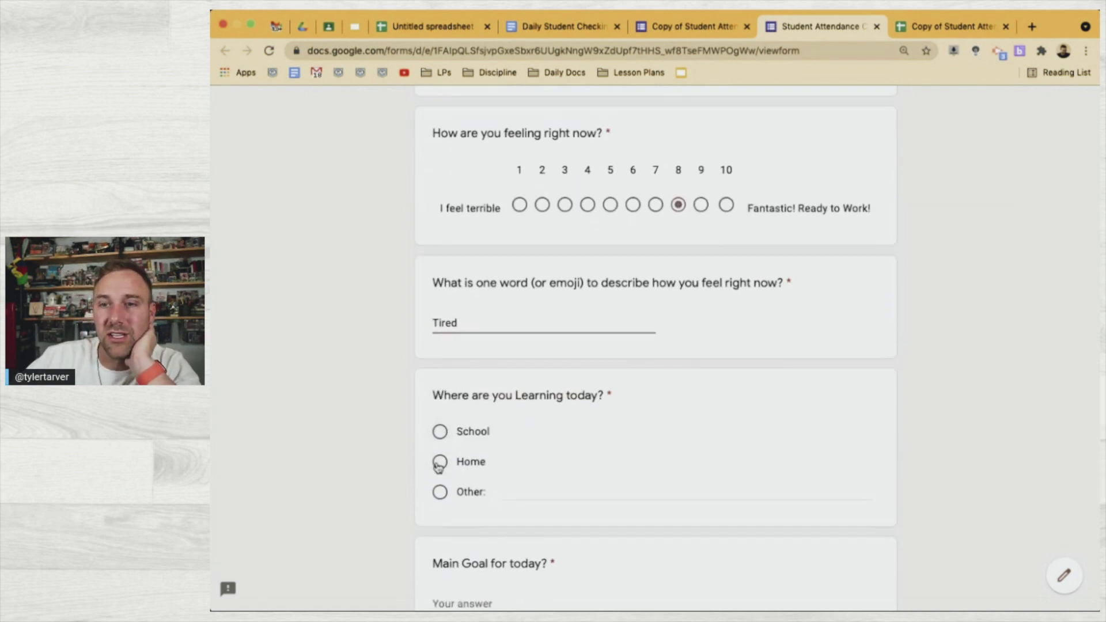
left_click(448, 464)
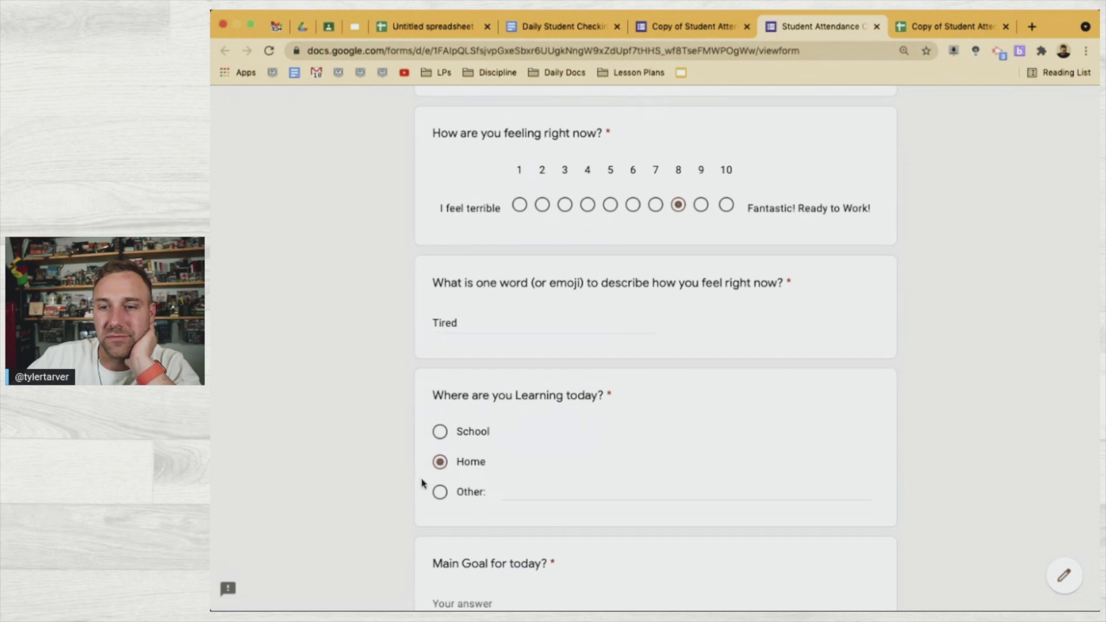
scroll(378, 478, "down", 3)
left_click(464, 443)
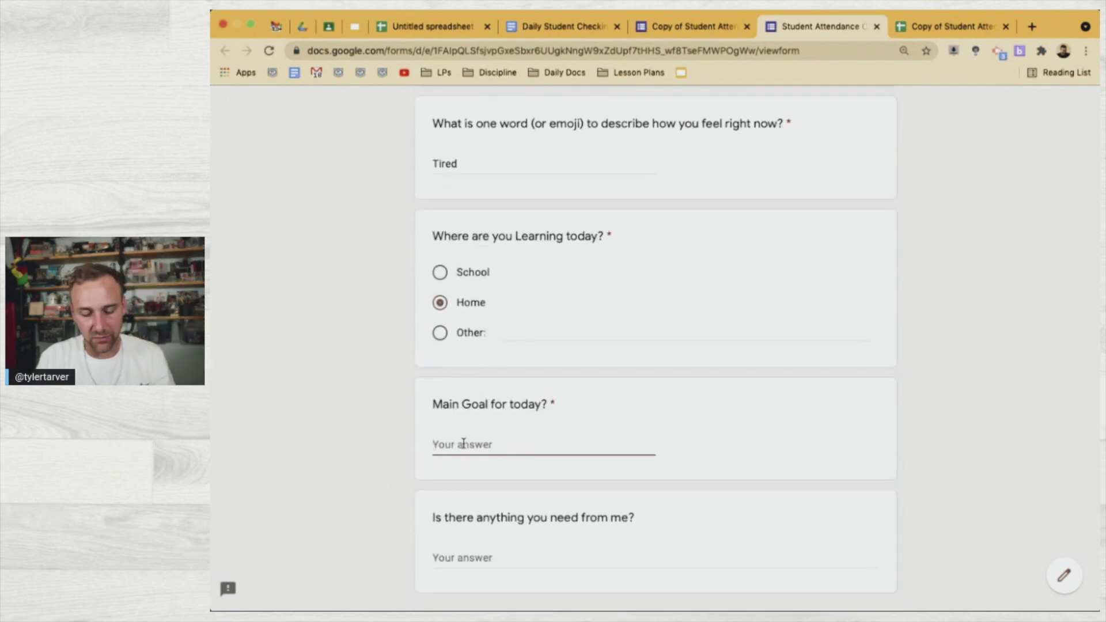
type("Finish De")
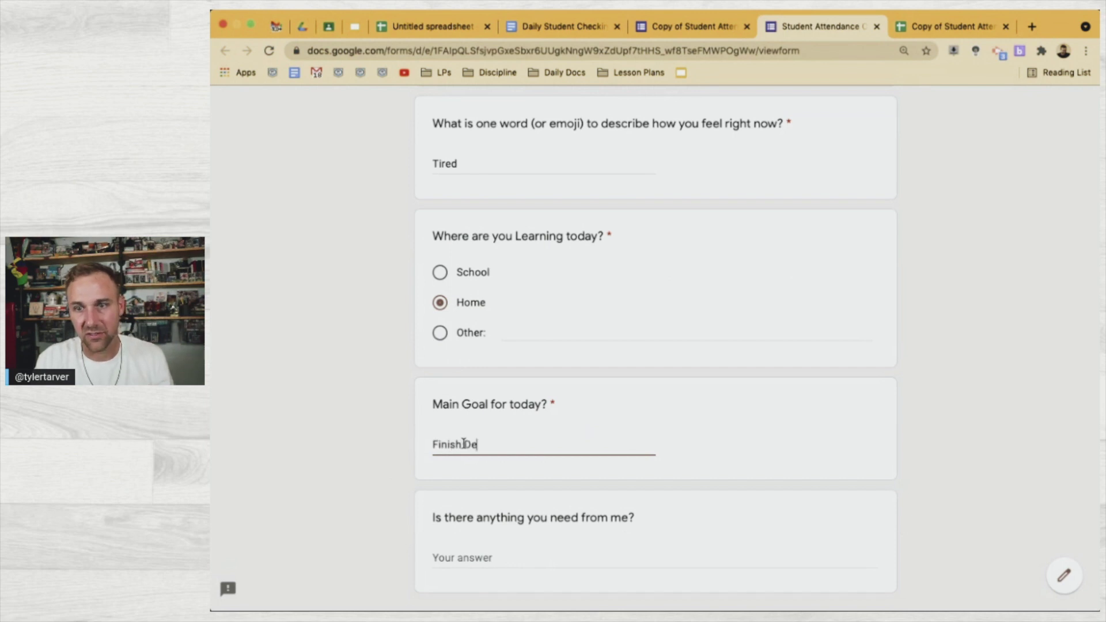
type("fense Agist the Dark Arts Homework and ")
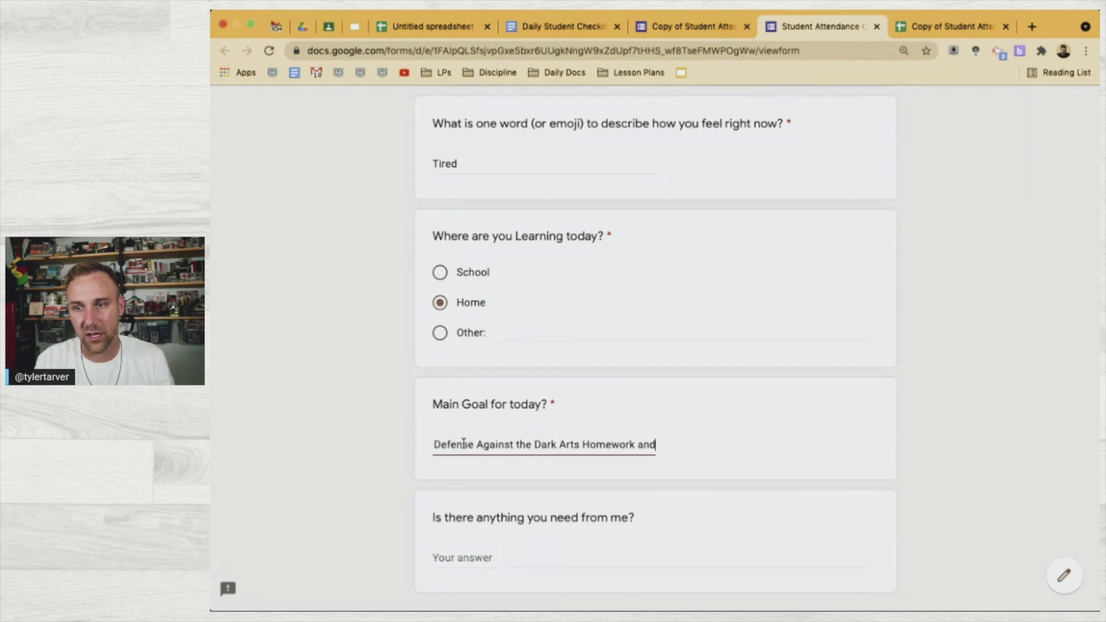
type("stay ")
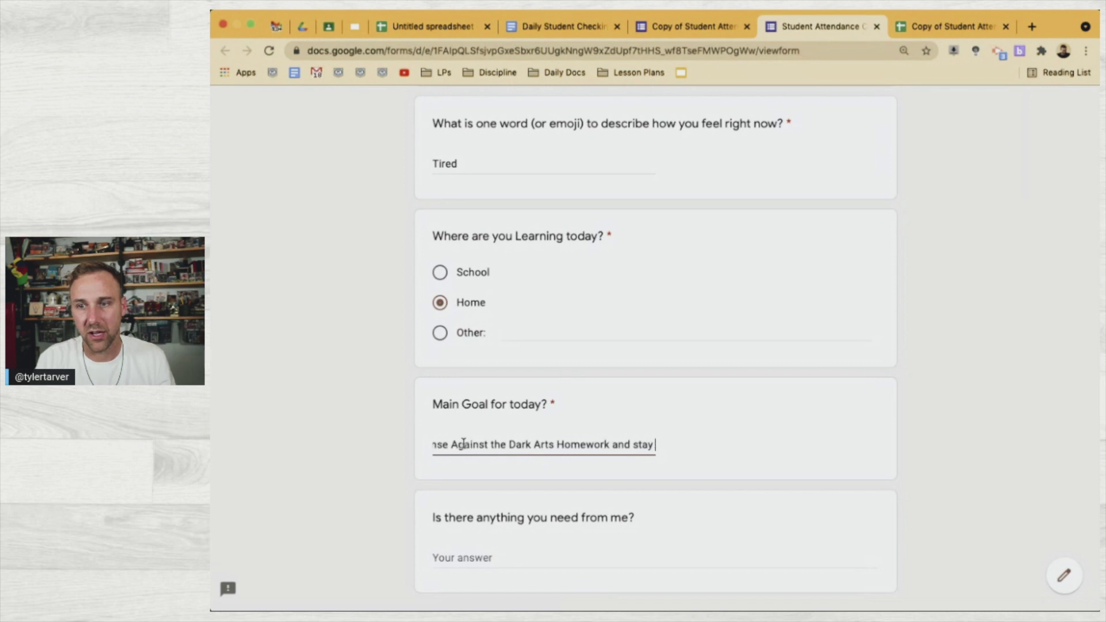
type("away from Snape.")
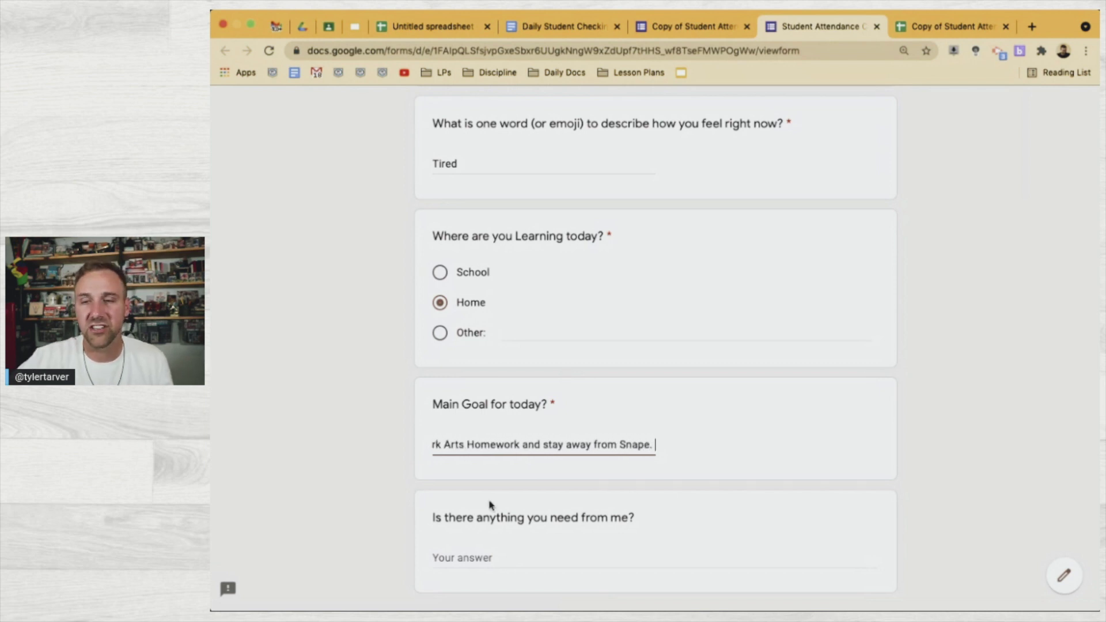
scroll(486, 501, "down", 2)
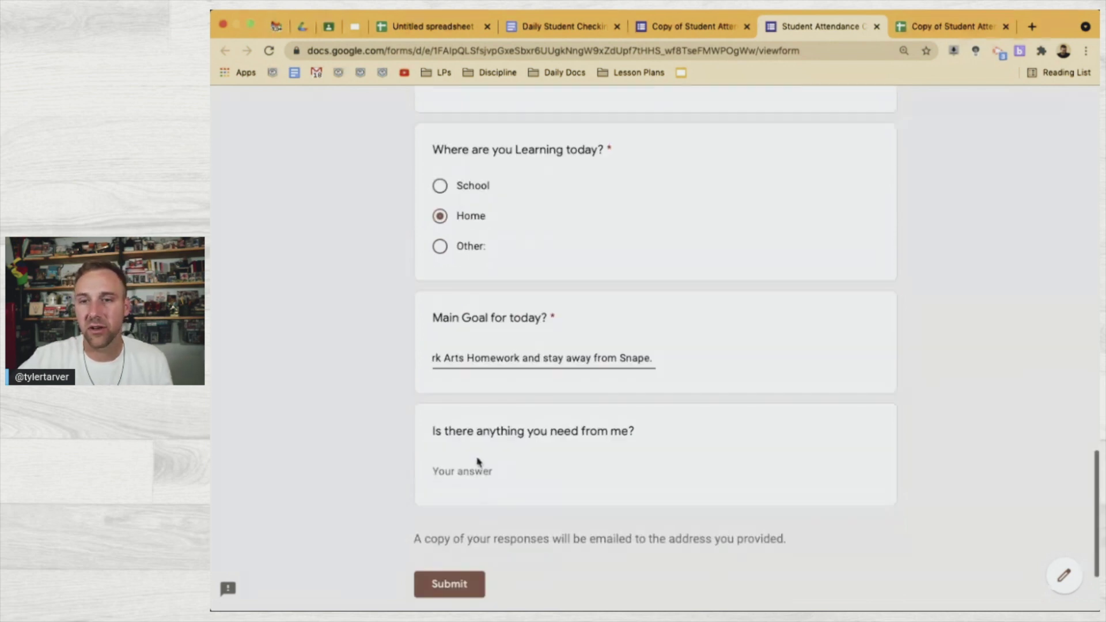
Request an extension on the Divination homework from the teacher, then submit the check-in
left_click(493, 469)
type("Coudl you")
key("BackSpace")
key("BackSpace")
key("BackSpace")
type("ld you pl")
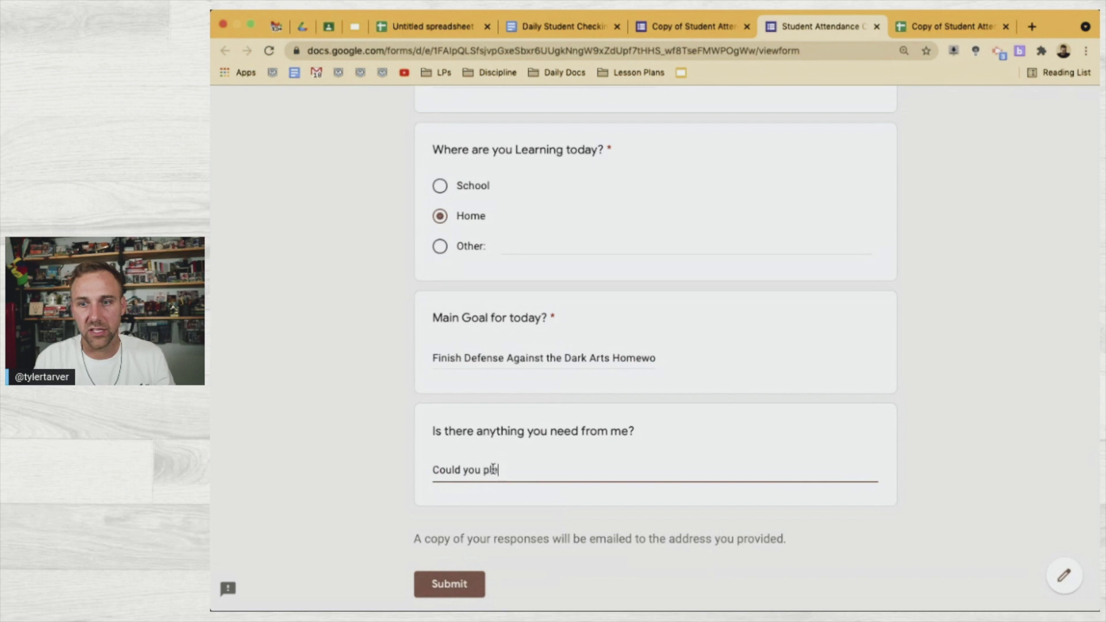
type("ease give me an extension on ")
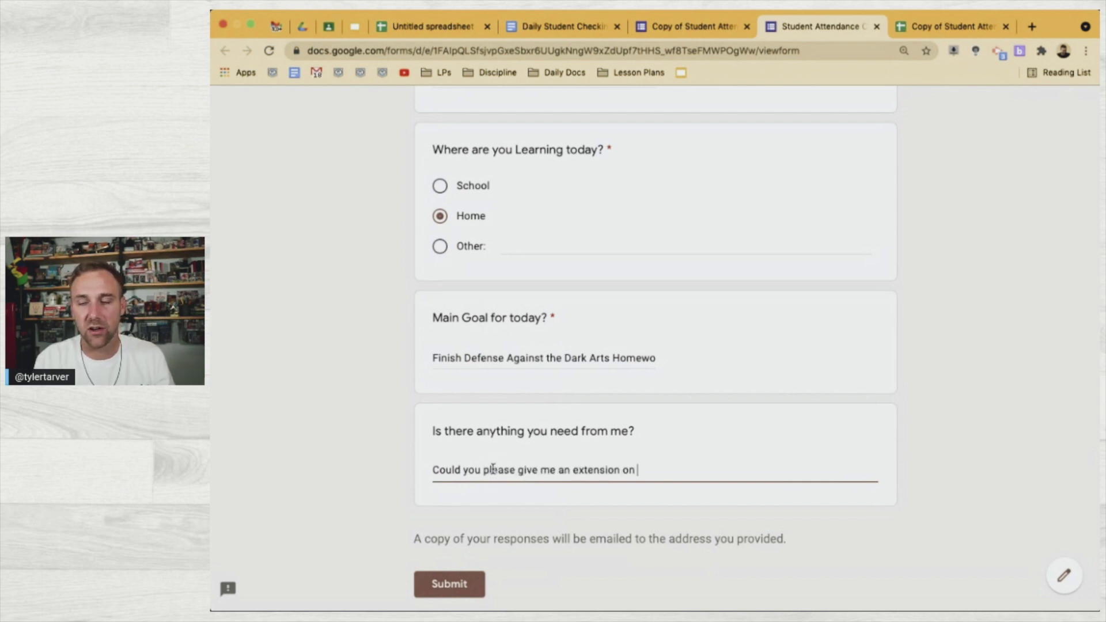
type("my Divin")
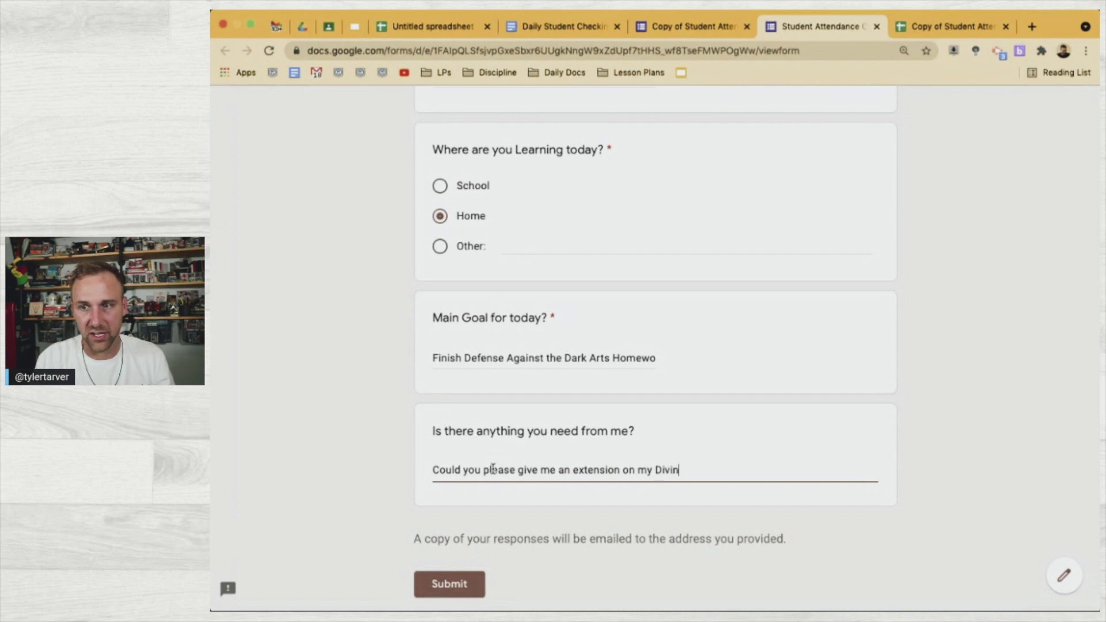
type("ation homewor")
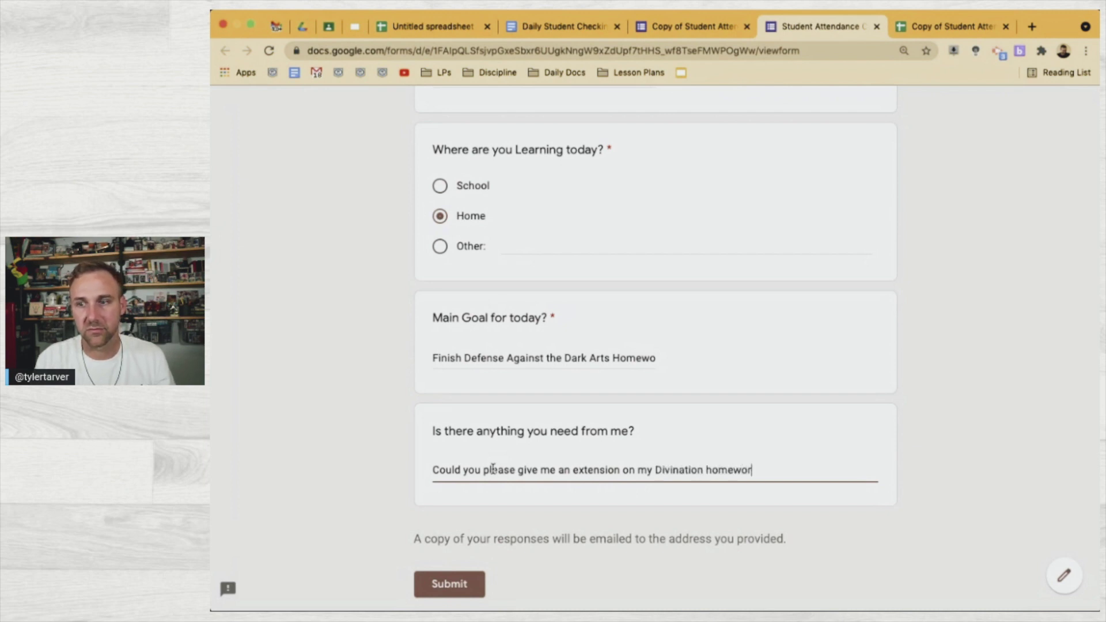
type("k.")
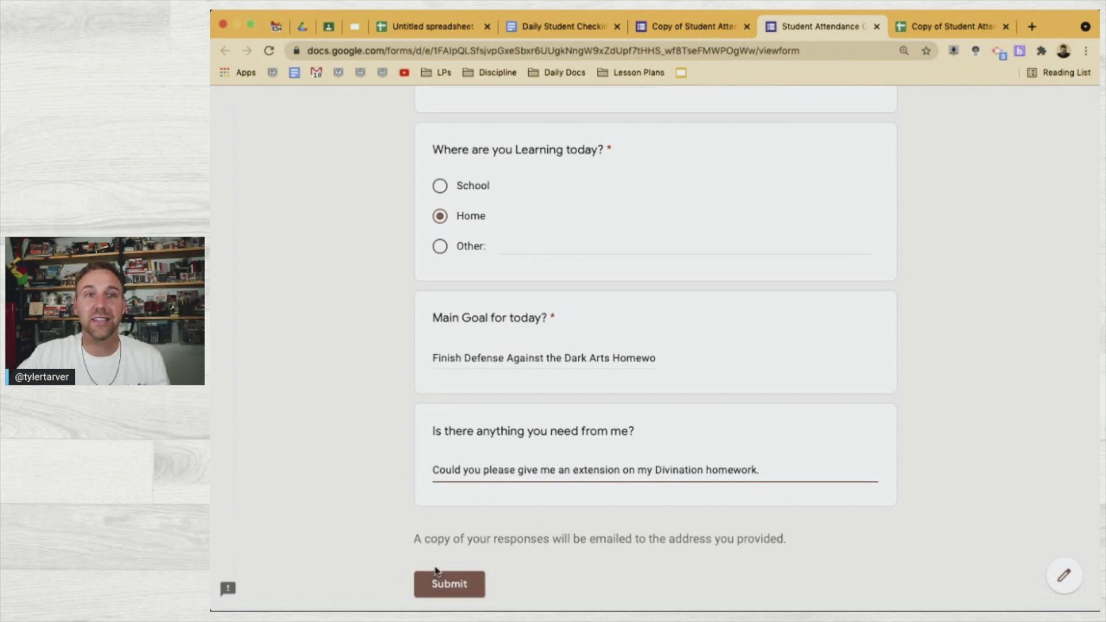
left_click(451, 585)
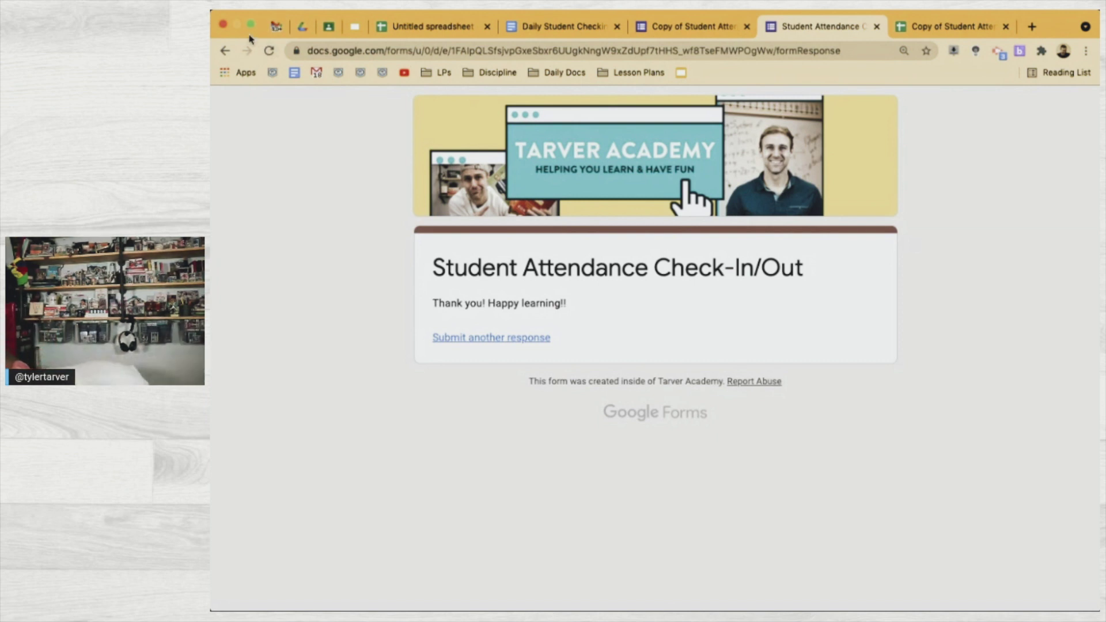
Move from the submission confirmation to the Gmail inbox tab
left_click(276, 26)
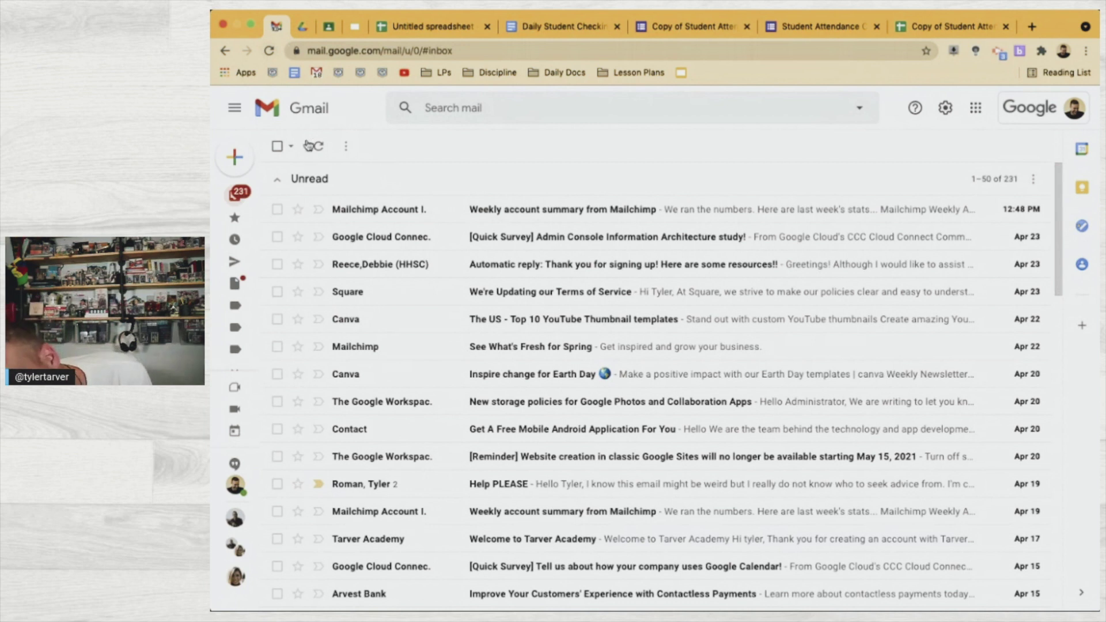
Refresh the inbox and open the new 'Check-In for Harry Potter' email
left_click(318, 147)
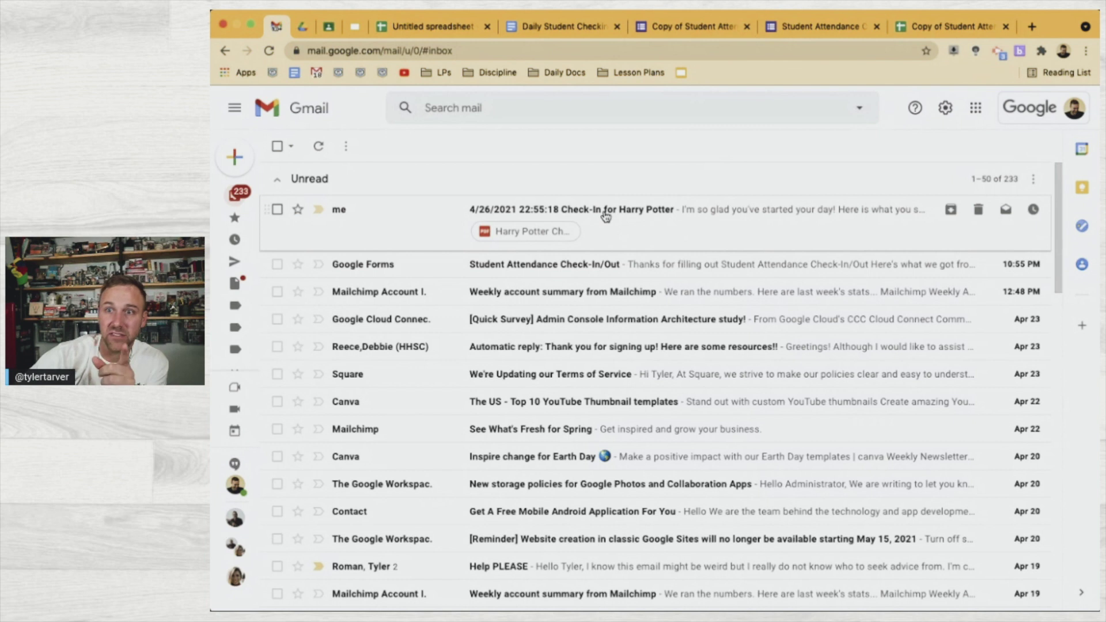
left_click(707, 223)
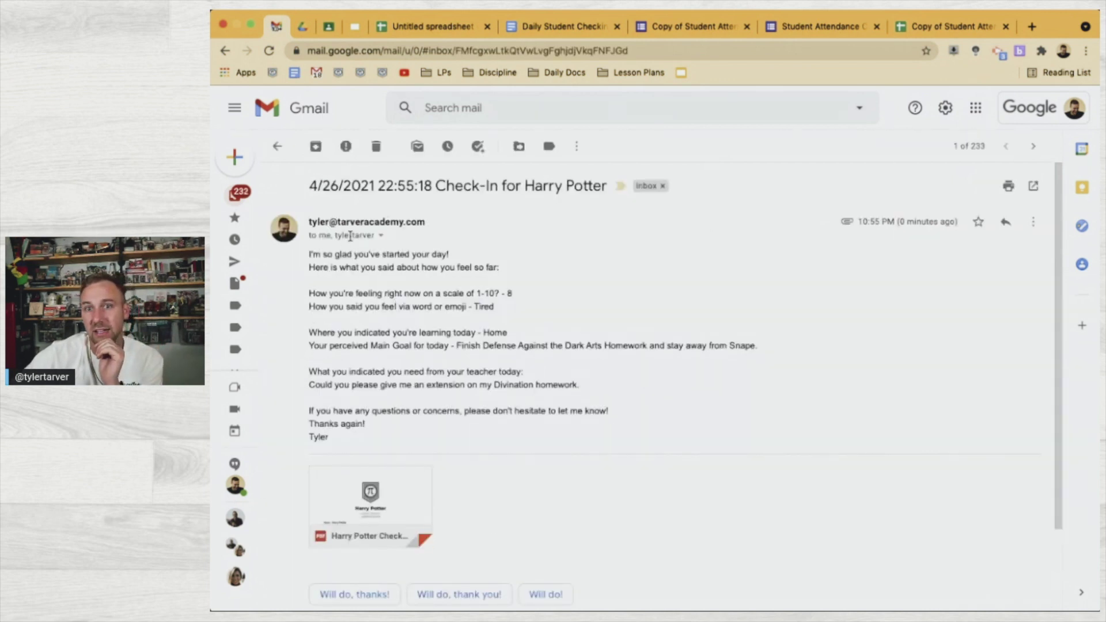
Check the sender details, then preview the attached 'Harry Potter Check-In' PDF
left_click(381, 236)
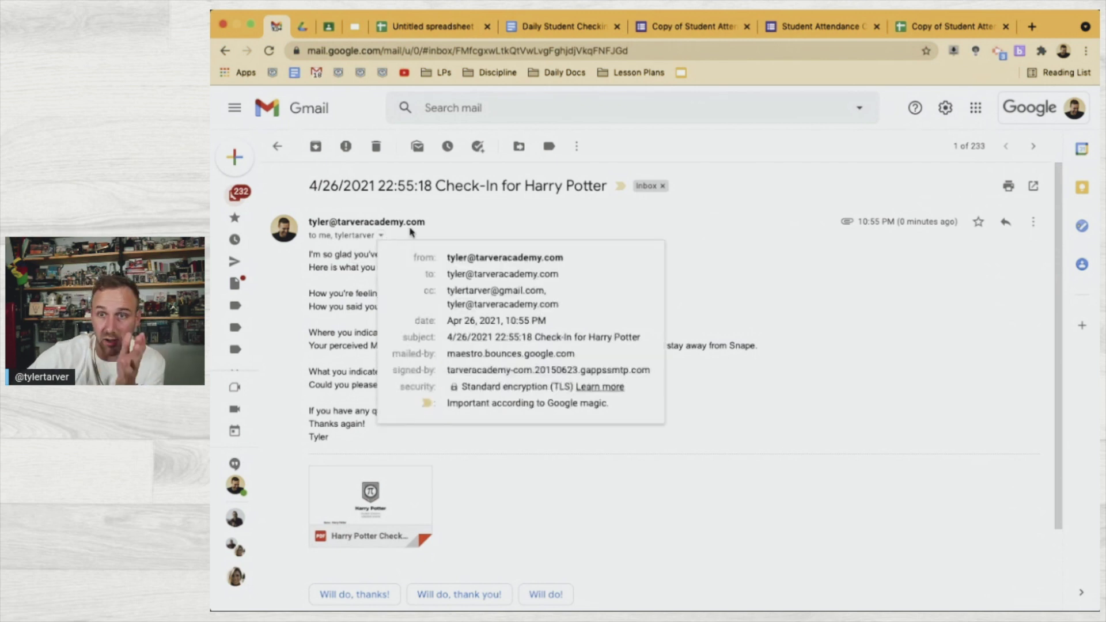
left_click(471, 223)
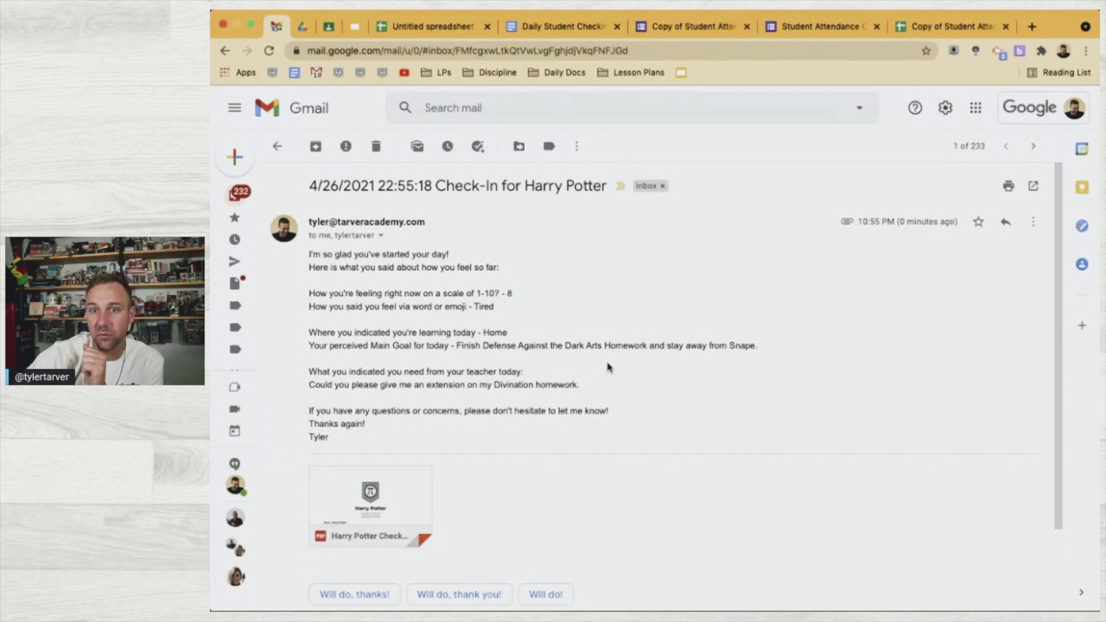
scroll(431, 406, "down", 1)
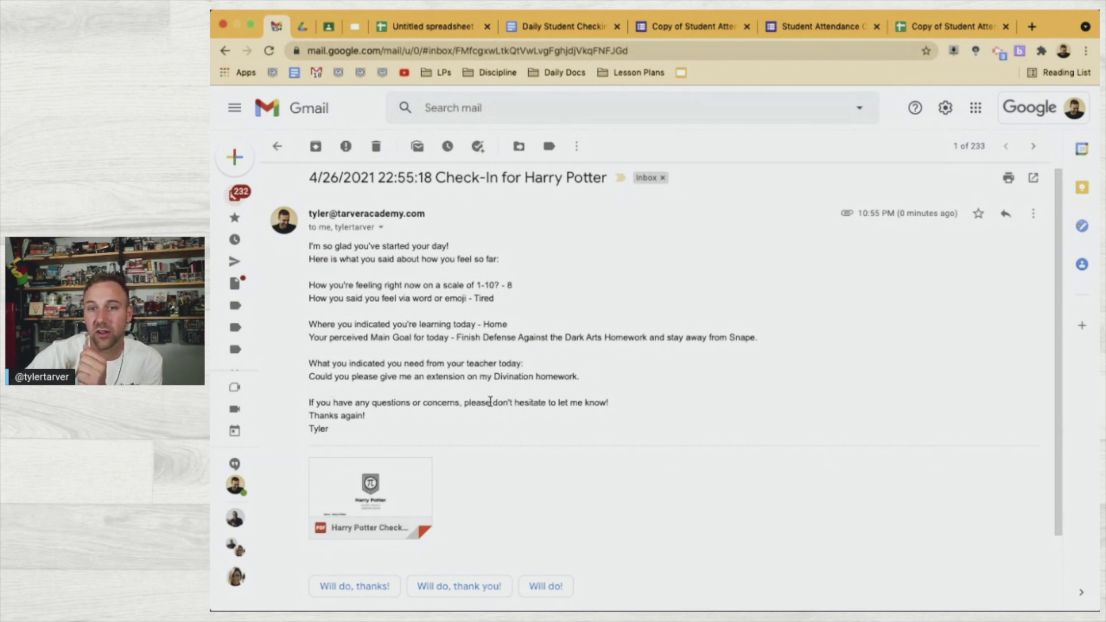
scroll(490, 403, "down", 1)
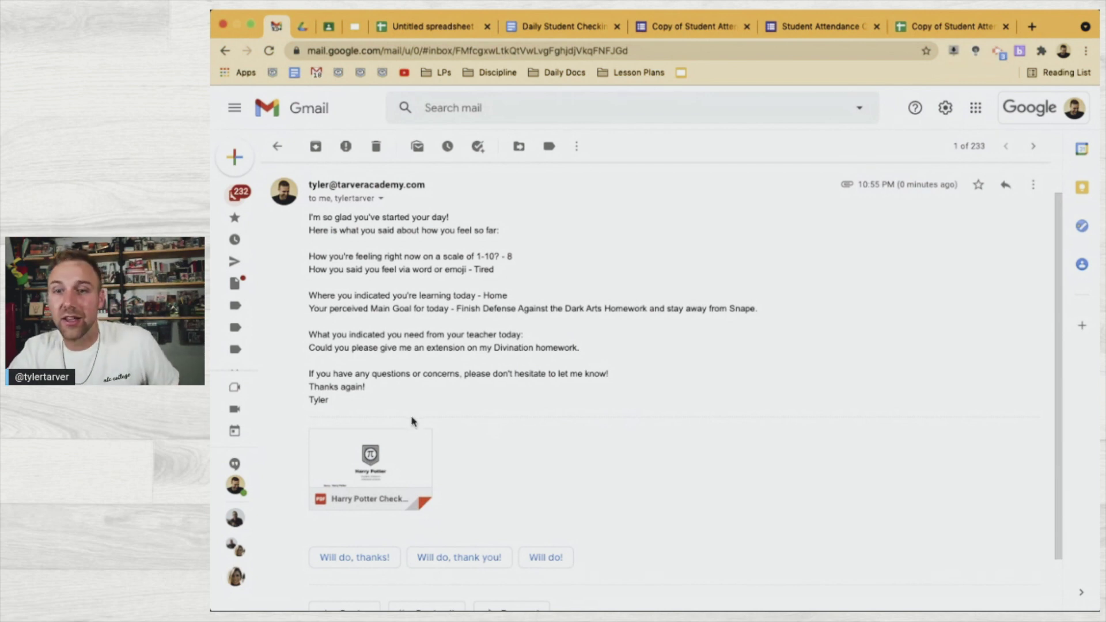
mouse_move(386, 452)
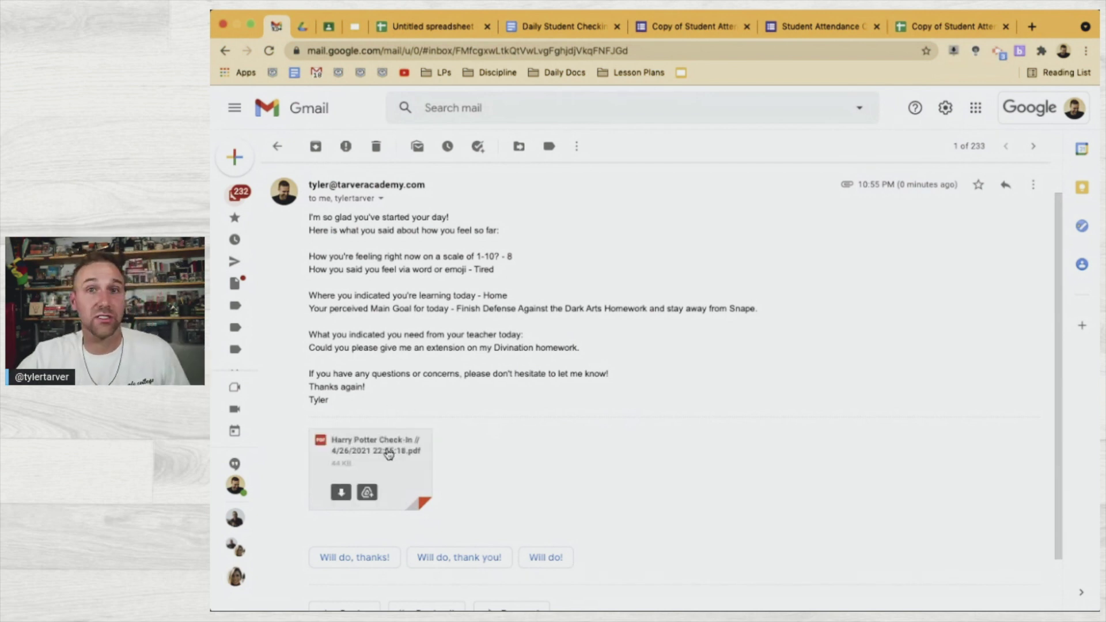
left_click(389, 454)
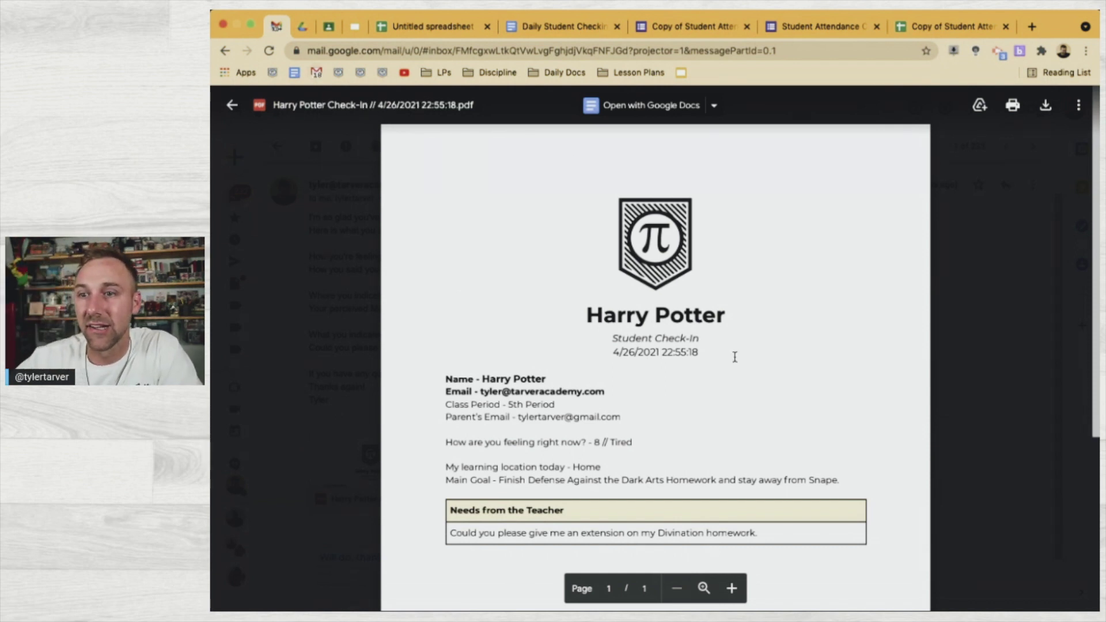
Review the merged PDF (5th Period, 8 // Tired, Home, Divination extension), then close the preview
scroll(668, 344, "down", 2)
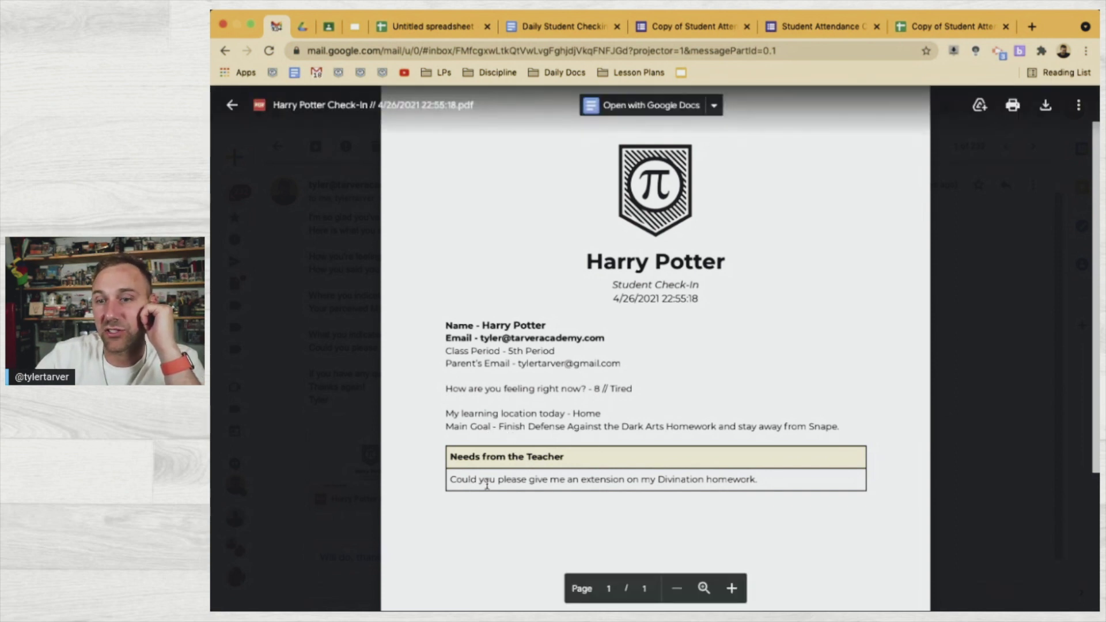
scroll(620, 512, "down", 4)
scroll(621, 511, "up", 5)
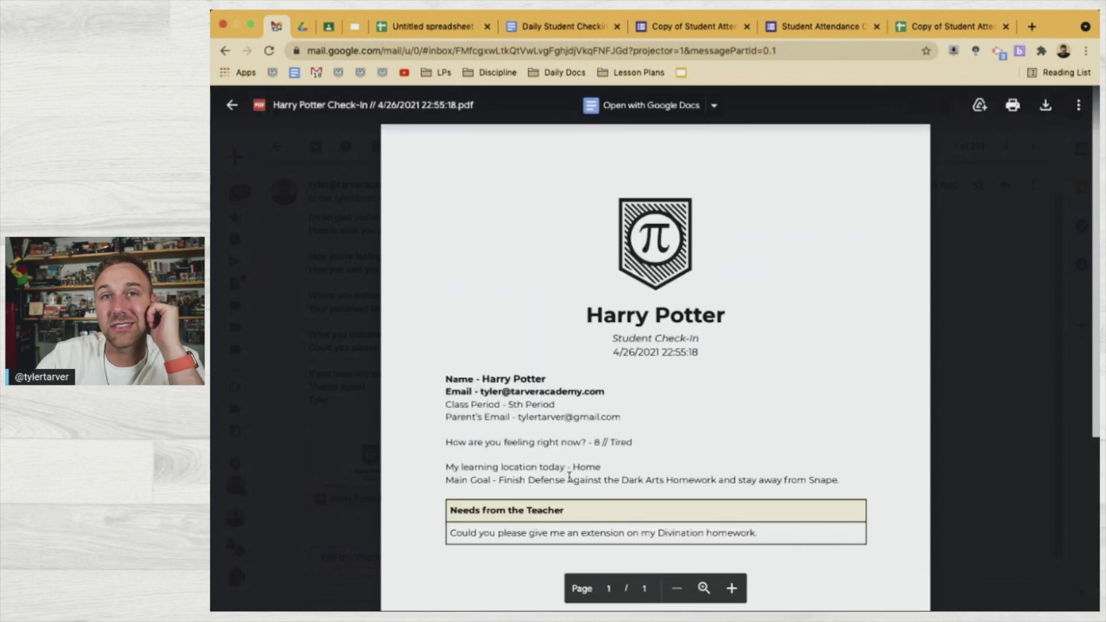
left_click(350, 332)
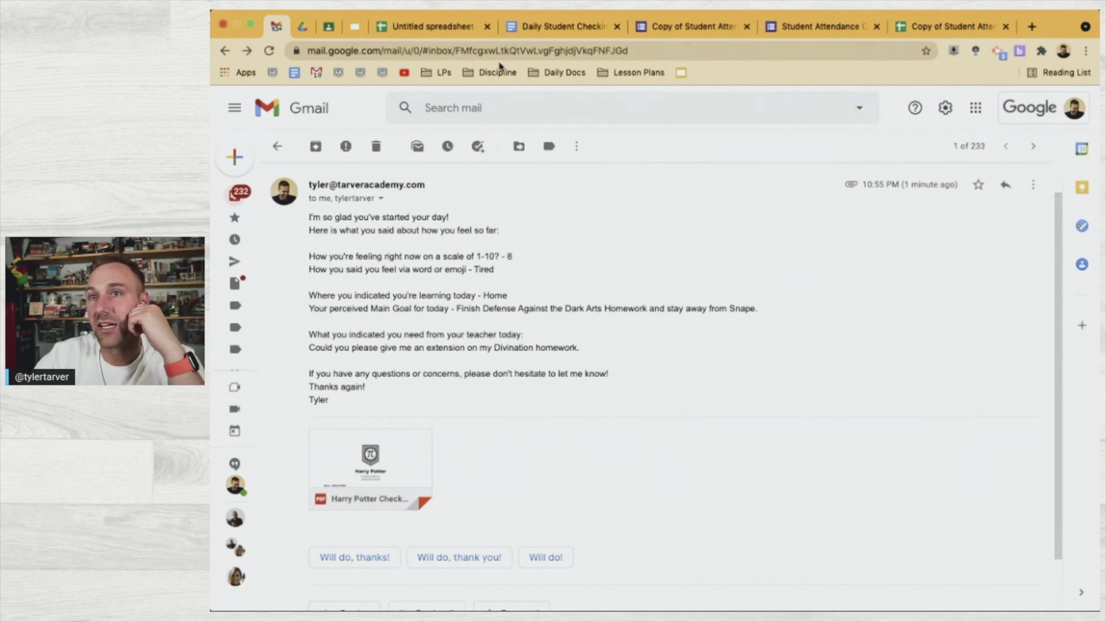
Open Drive's Attendance > Daily Check-In folder and reload it, finding it still empty
left_click(307, 30)
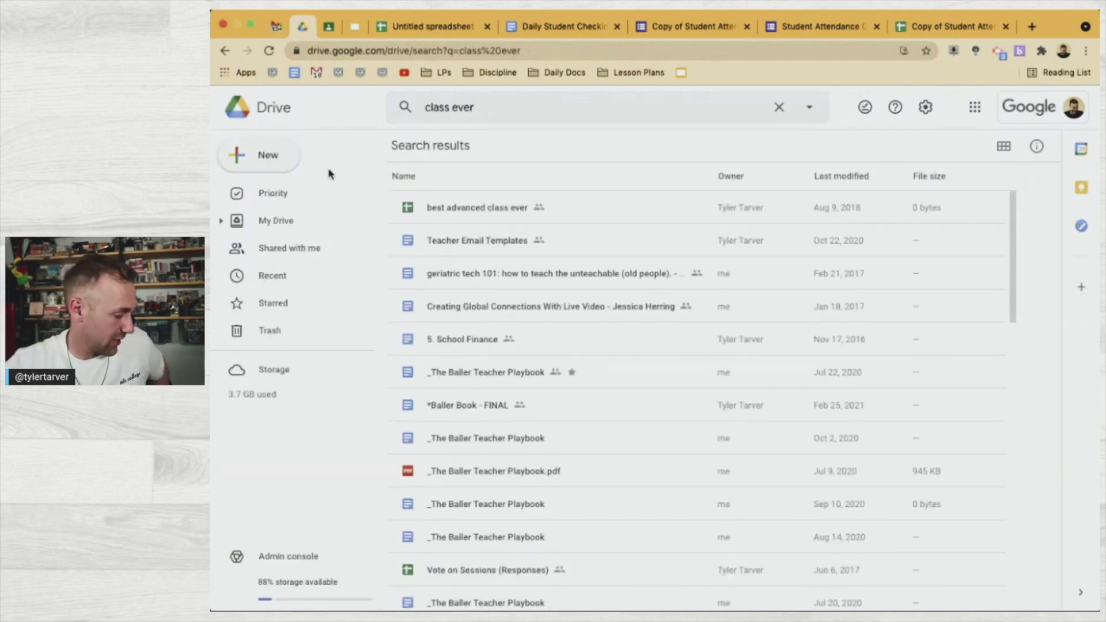
left_click(329, 224)
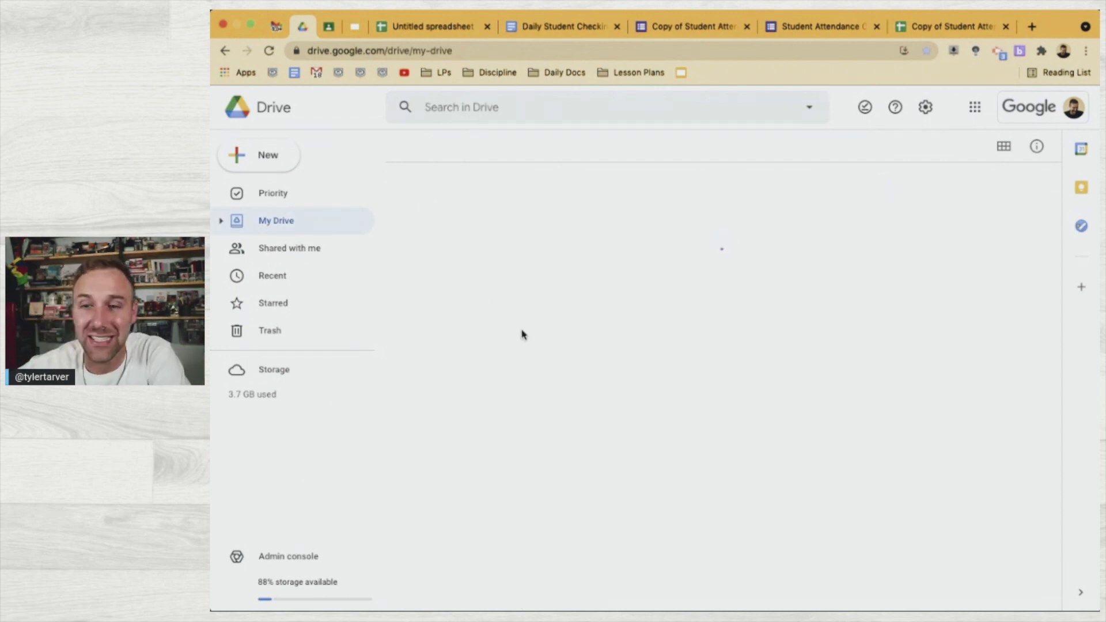
scroll(562, 484, "down", 4)
scroll(563, 485, "down", 3)
left_click(531, 519)
double_click(532, 520)
double_click(473, 225)
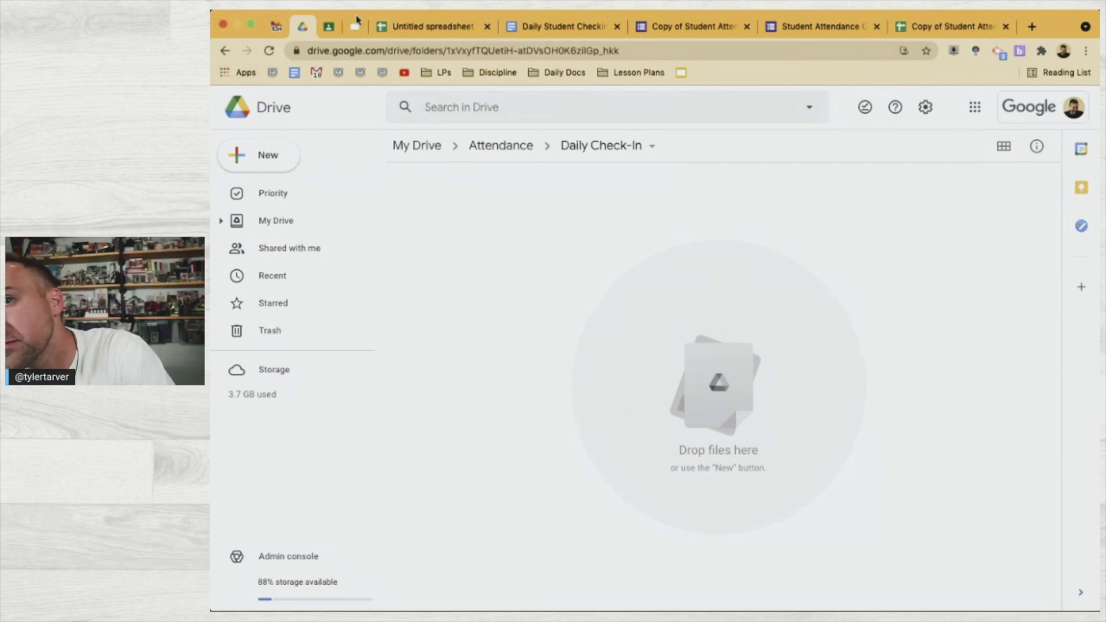
left_click(268, 50)
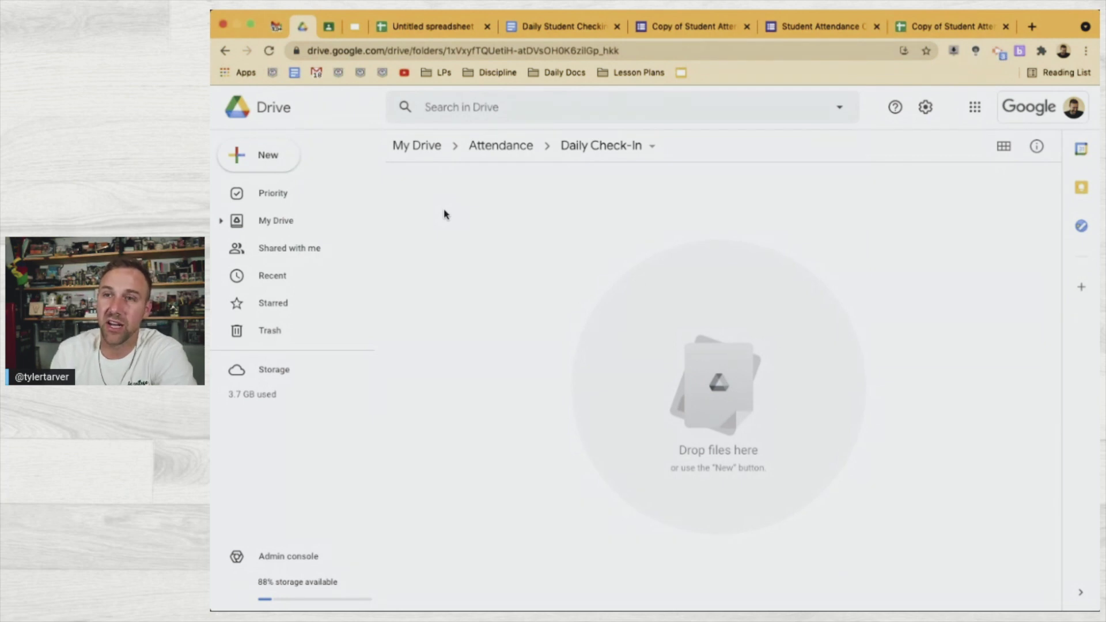
left_click(429, 29)
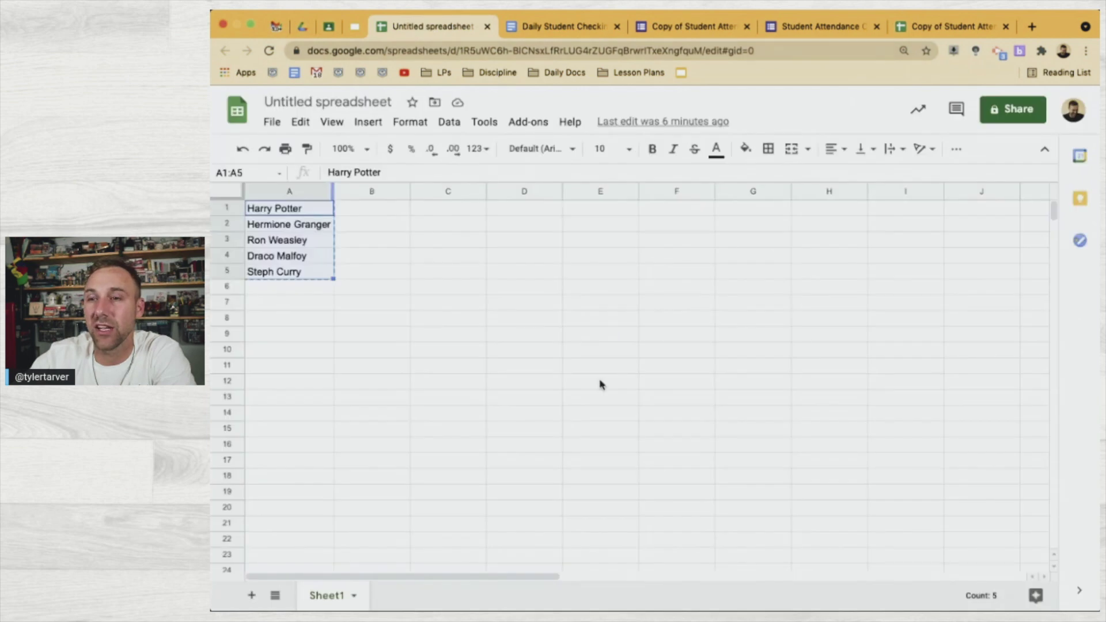
Close the untitled spreadsheet and open the merged PDF from row 2's column M link
left_click(487, 26)
left_click(836, 27)
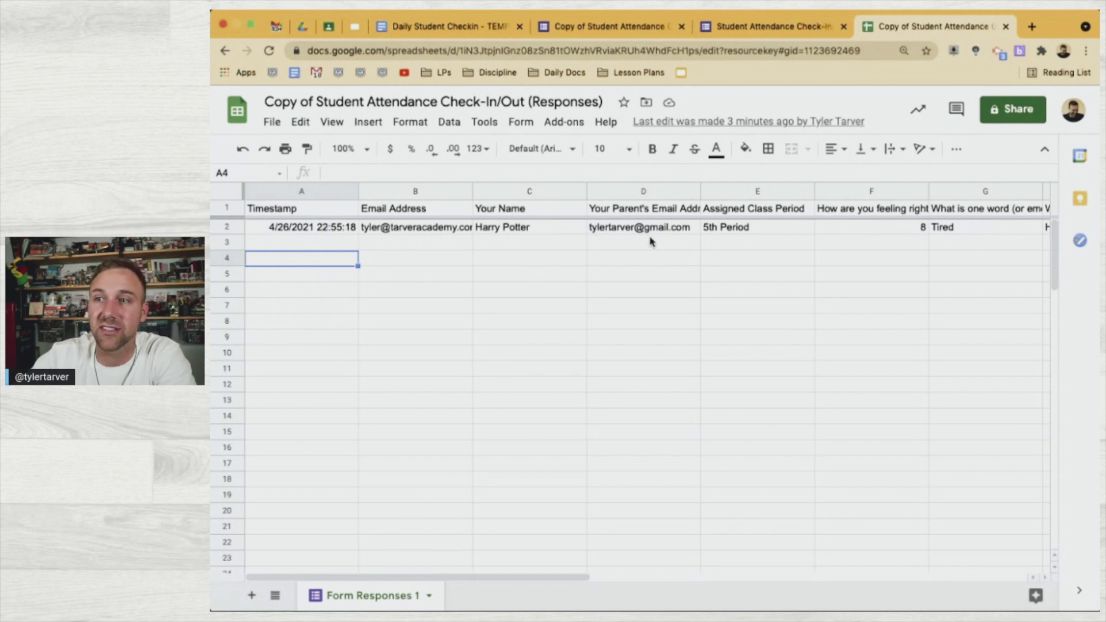
scroll(647, 241, "right", 9)
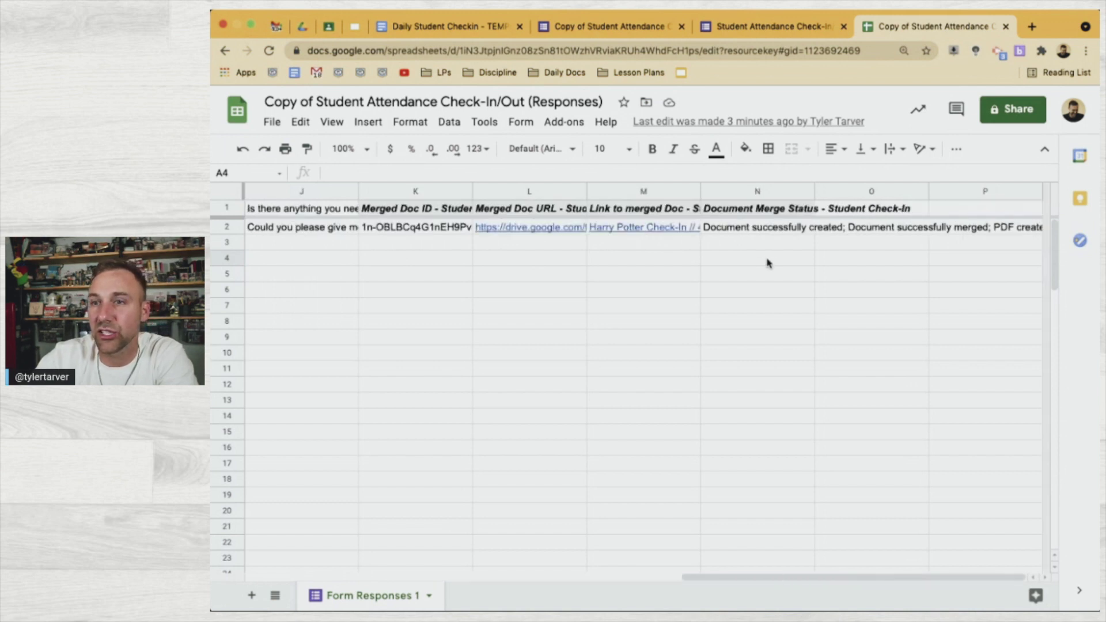
left_click(531, 228)
left_click(625, 227)
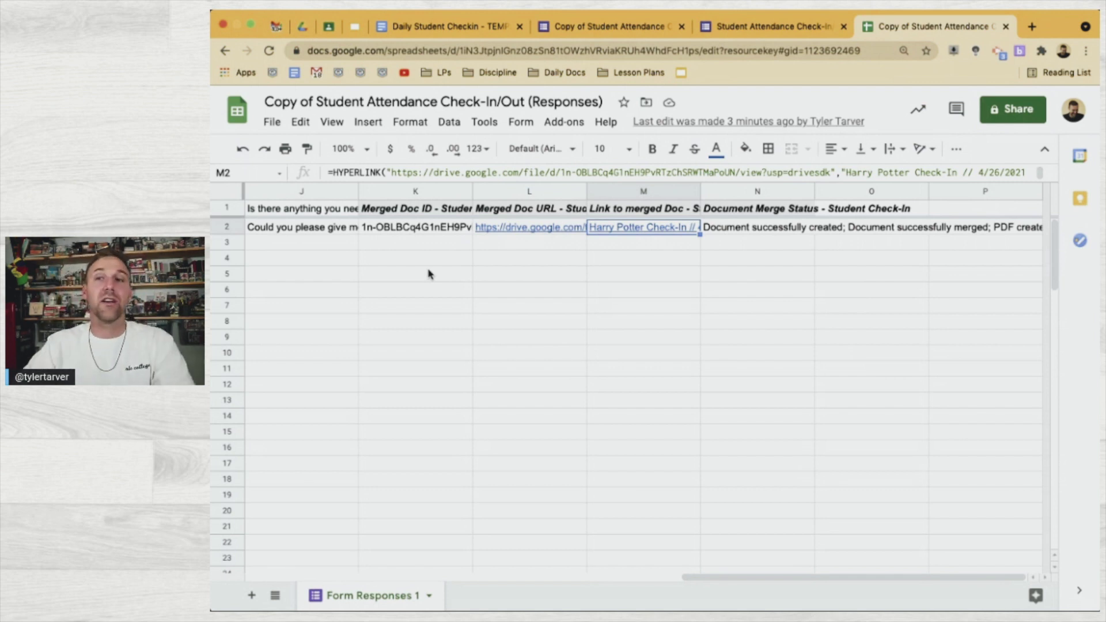
mouse_move(636, 229)
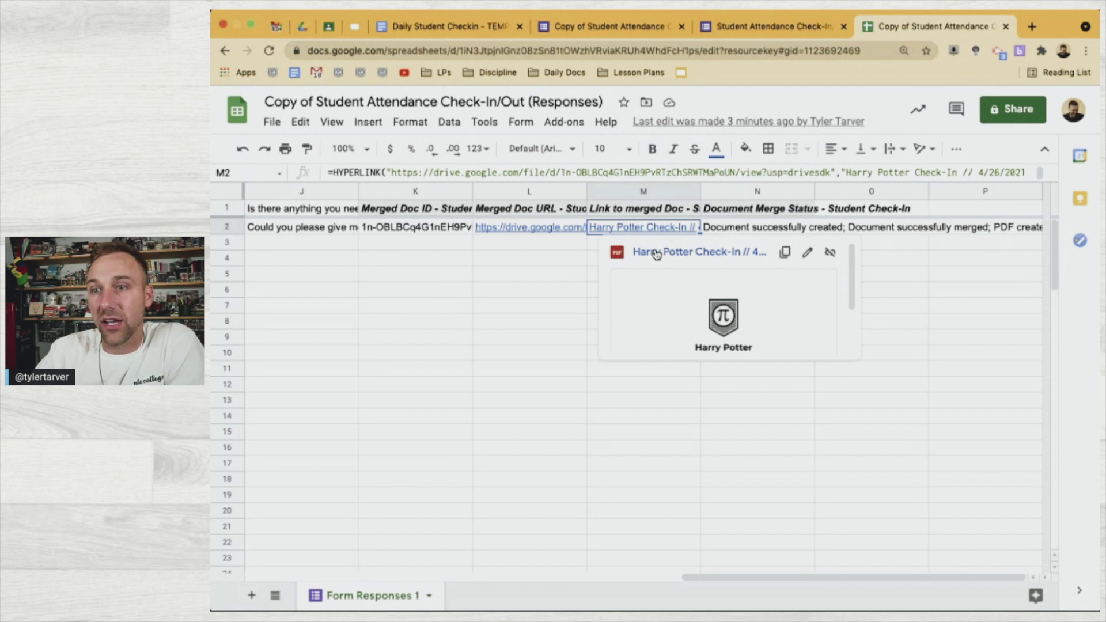
left_click(656, 253)
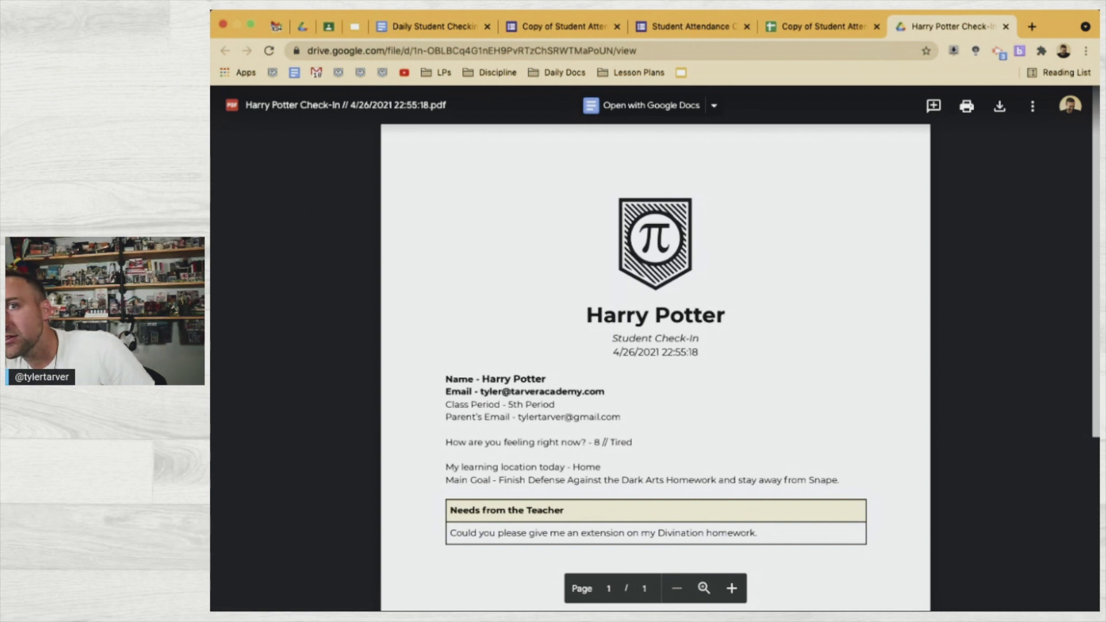
left_click(302, 27)
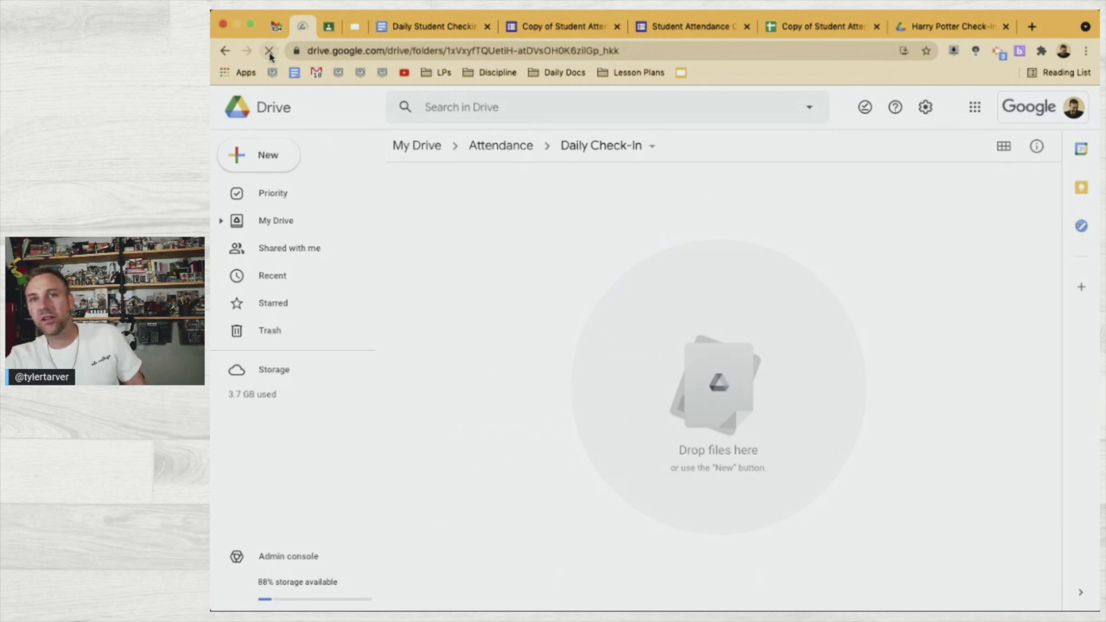
left_click(269, 51)
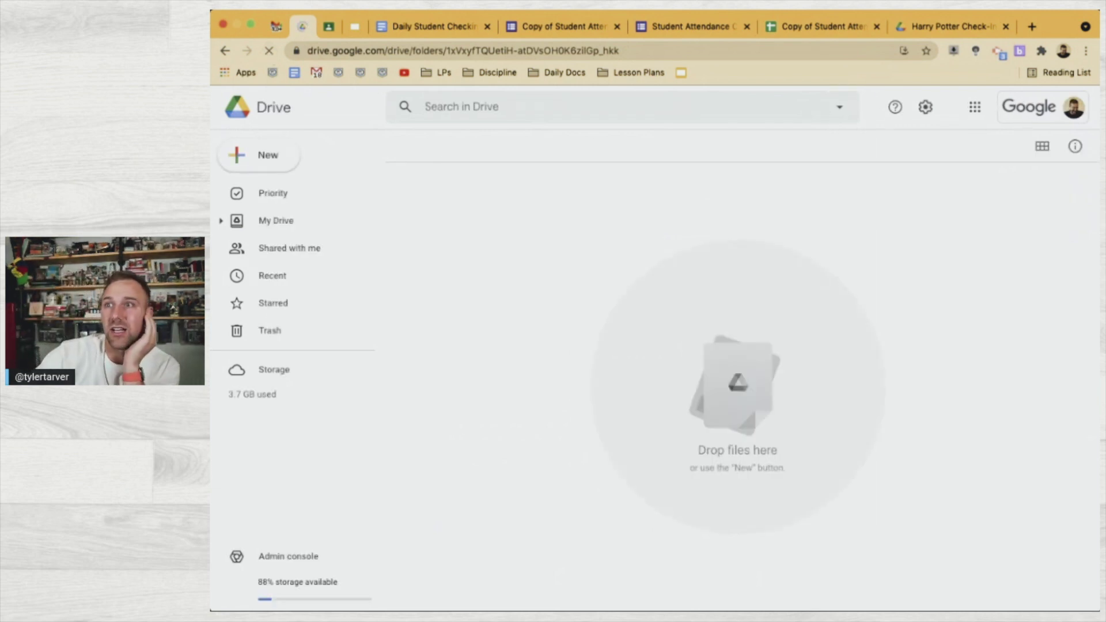
left_click(954, 28)
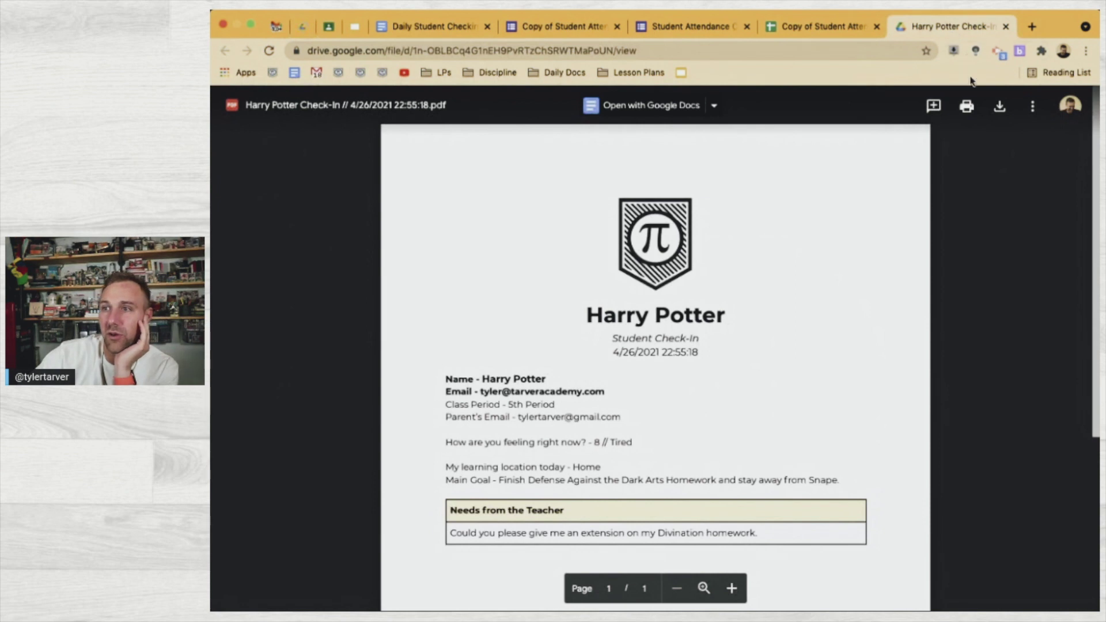
left_click(303, 28)
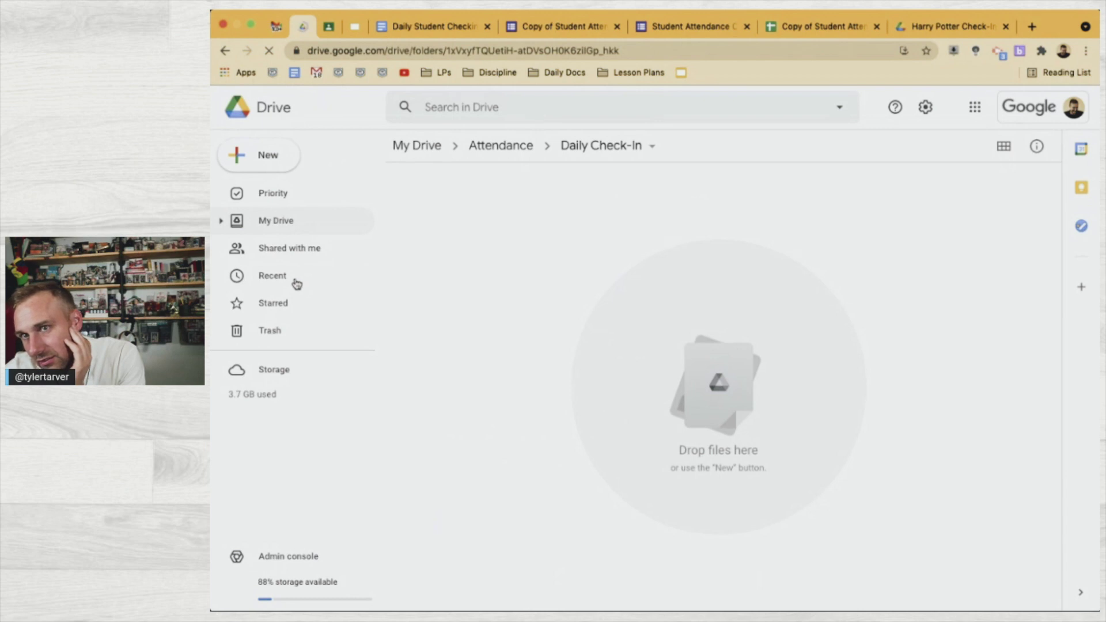
Locate the Harry Potter Check-In PDF from Recent, finding it saved in My Drive's root
left_click(251, 284)
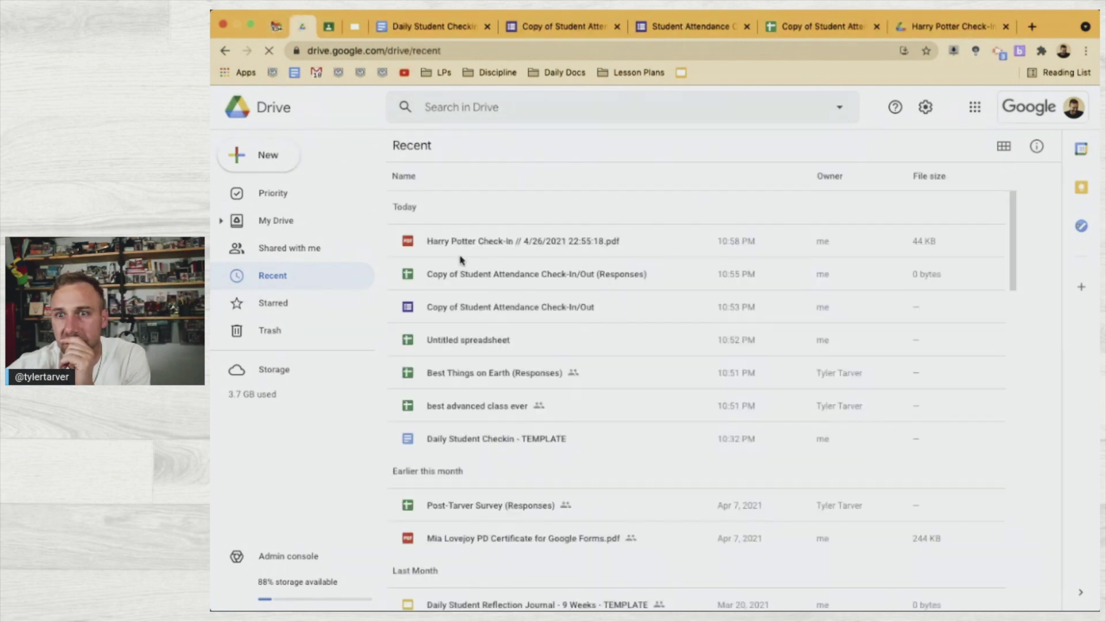
left_click(477, 243)
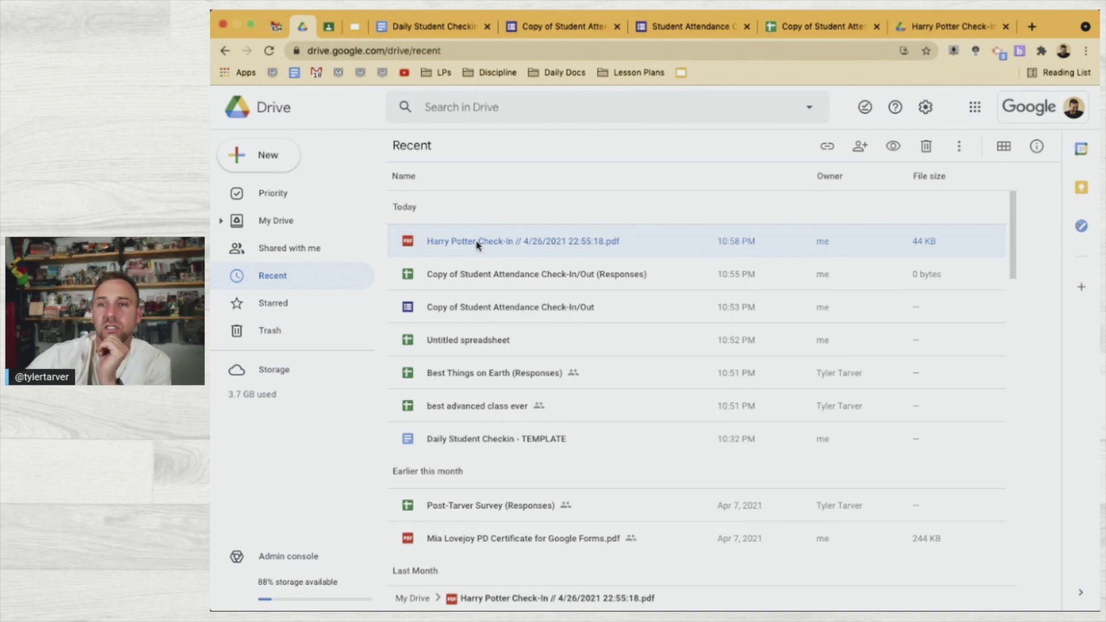
right_click(557, 248)
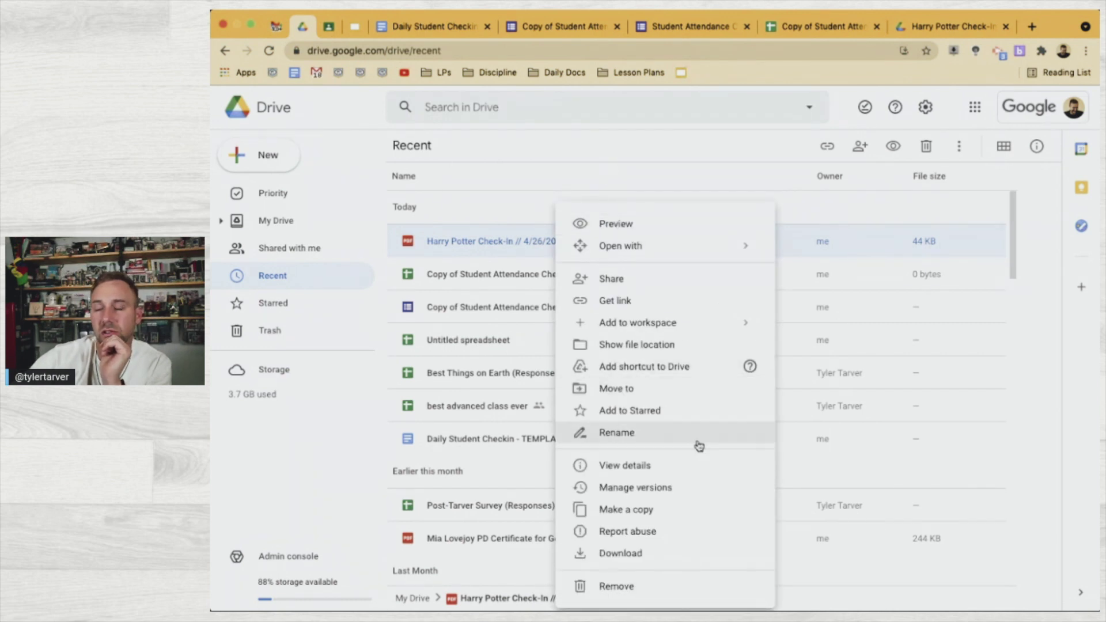
left_click(668, 345)
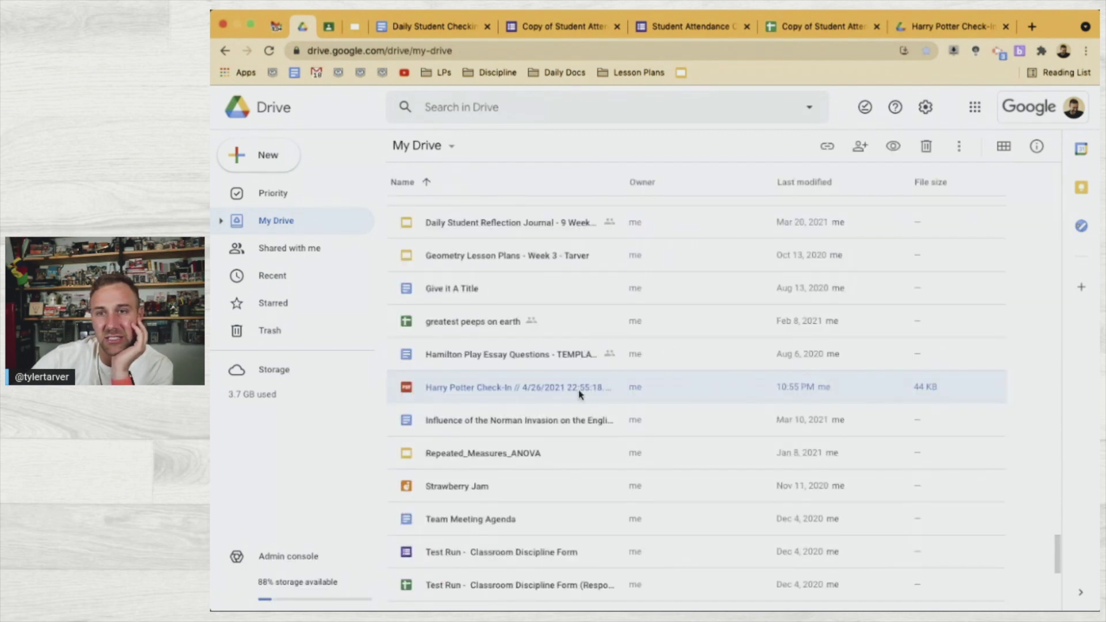
scroll(596, 357, "up", 8)
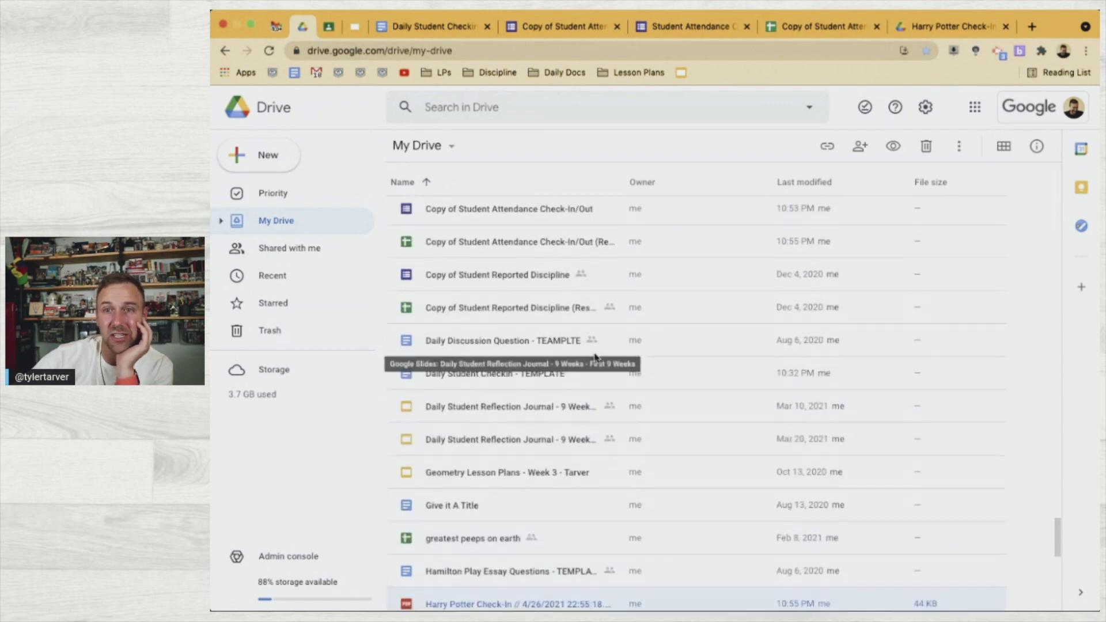
left_click(803, 26)
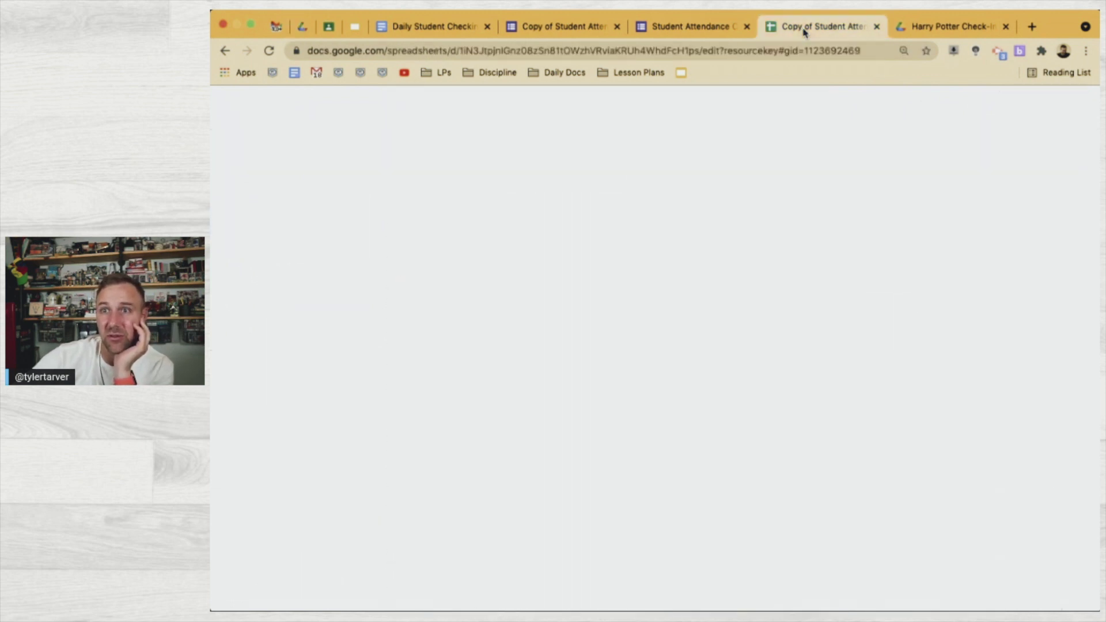
Launch AutoCrat from the Add-ons menu
left_click(534, 292)
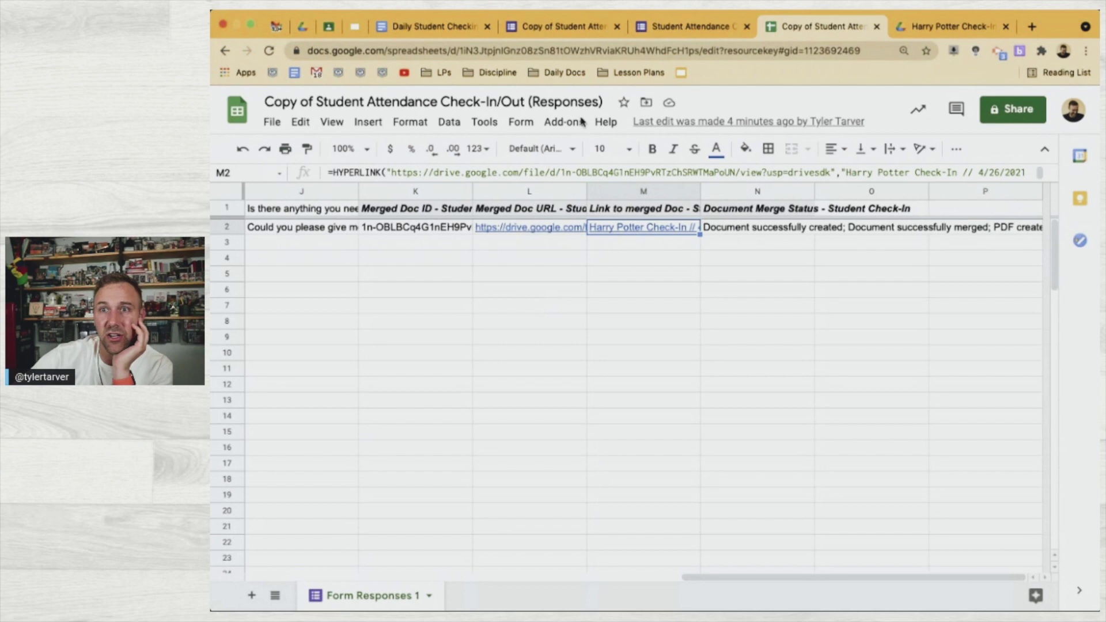
left_click(562, 123)
mouse_move(583, 186)
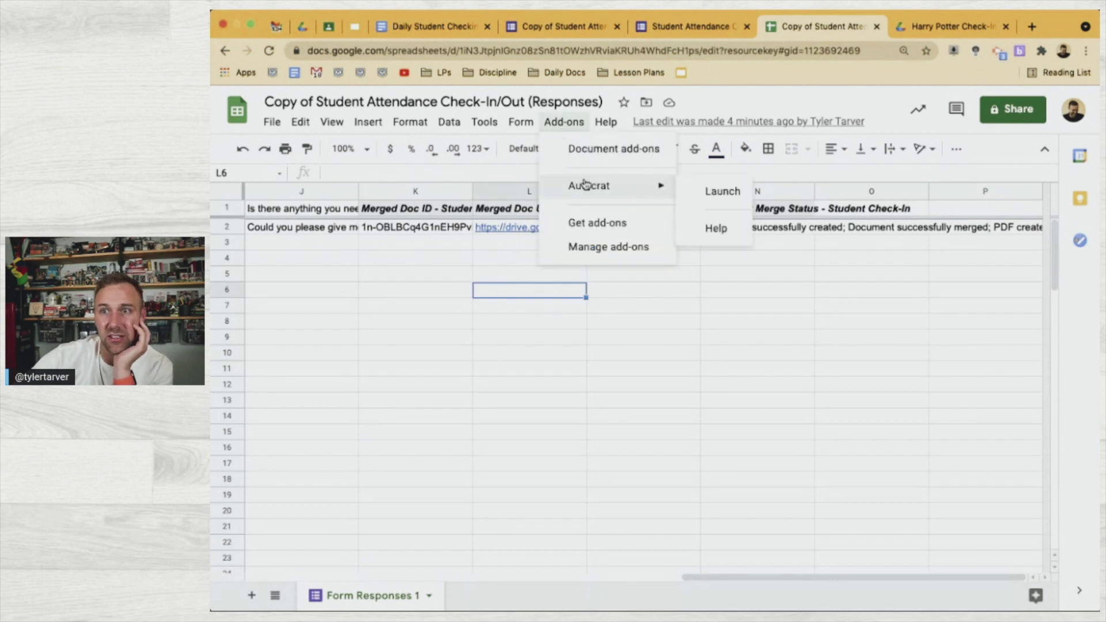
left_click(706, 192)
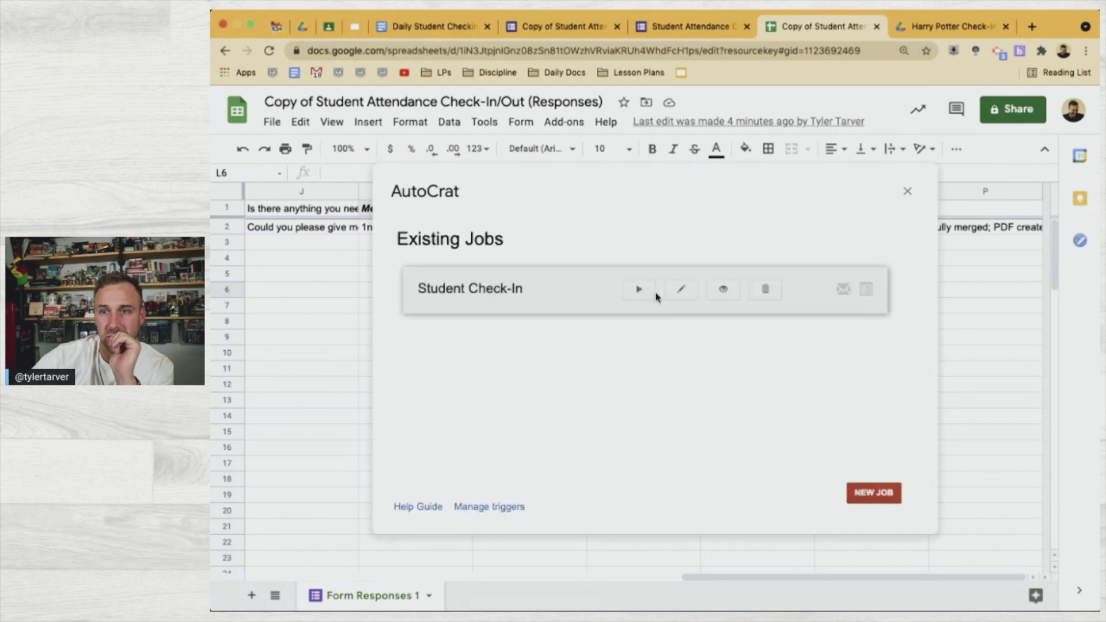
Edit the Student Check-In job up to its Daily Check-In destination folder step
left_click(677, 290)
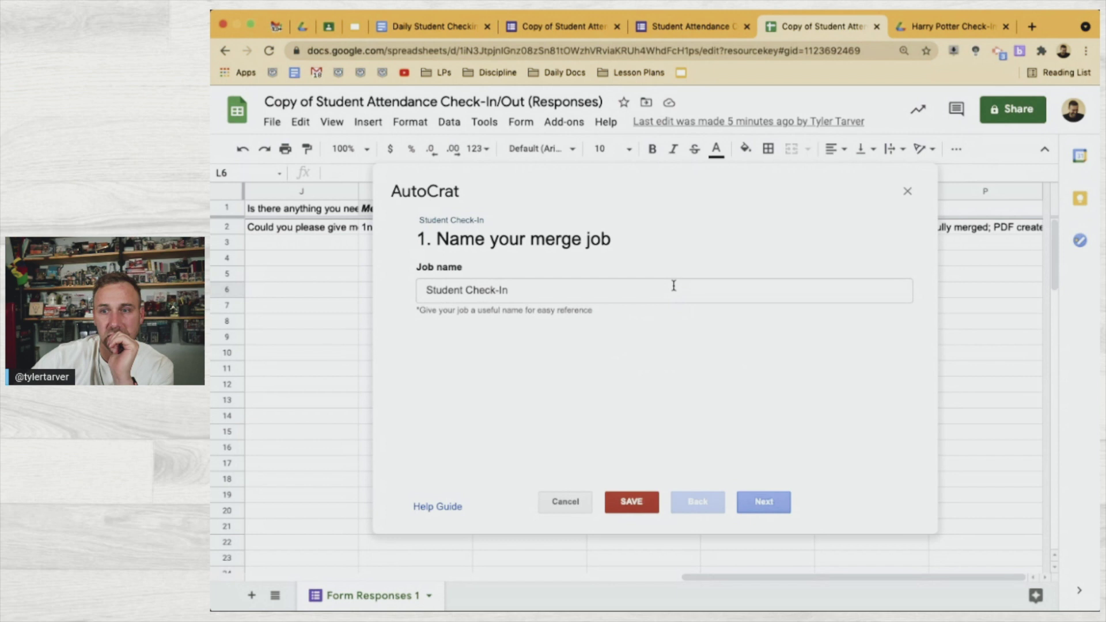
left_click(763, 505)
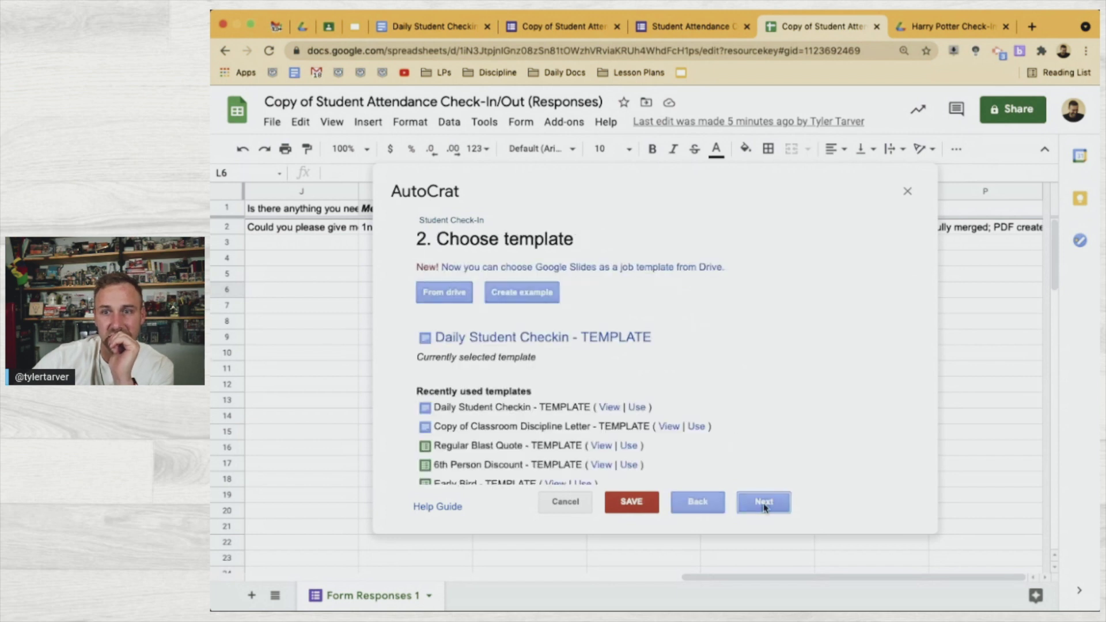
left_click(763, 504)
left_click(763, 505)
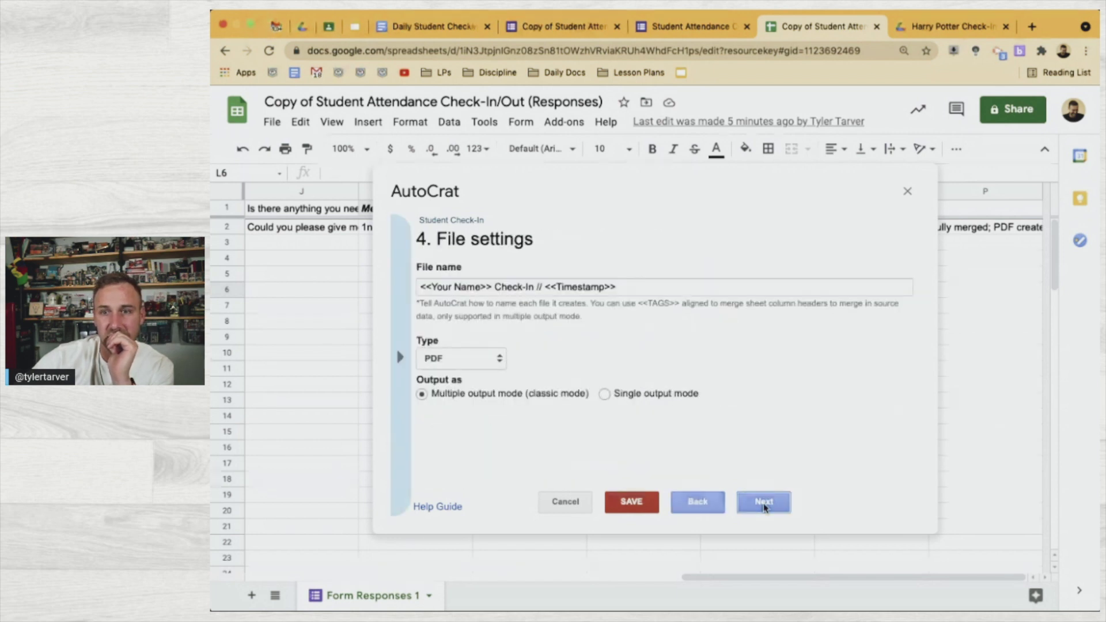
left_click(763, 505)
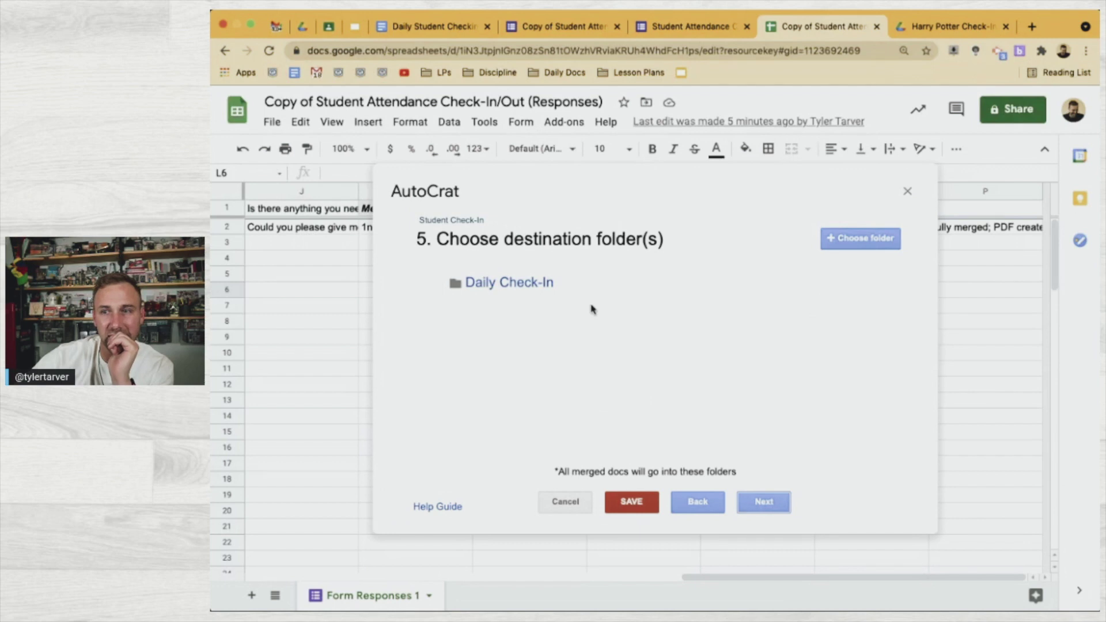
left_click(302, 27)
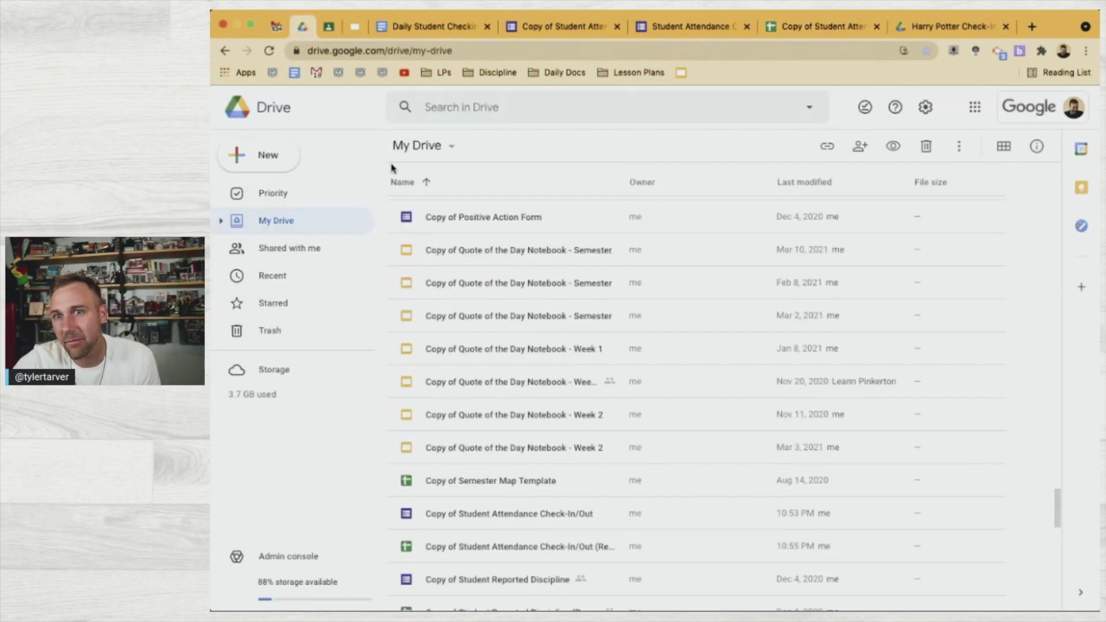
Confirm My Drive > Attendance > Daily Check-In is empty, then close the Harry Potter PDF tab
left_click(300, 203)
left_click(298, 217)
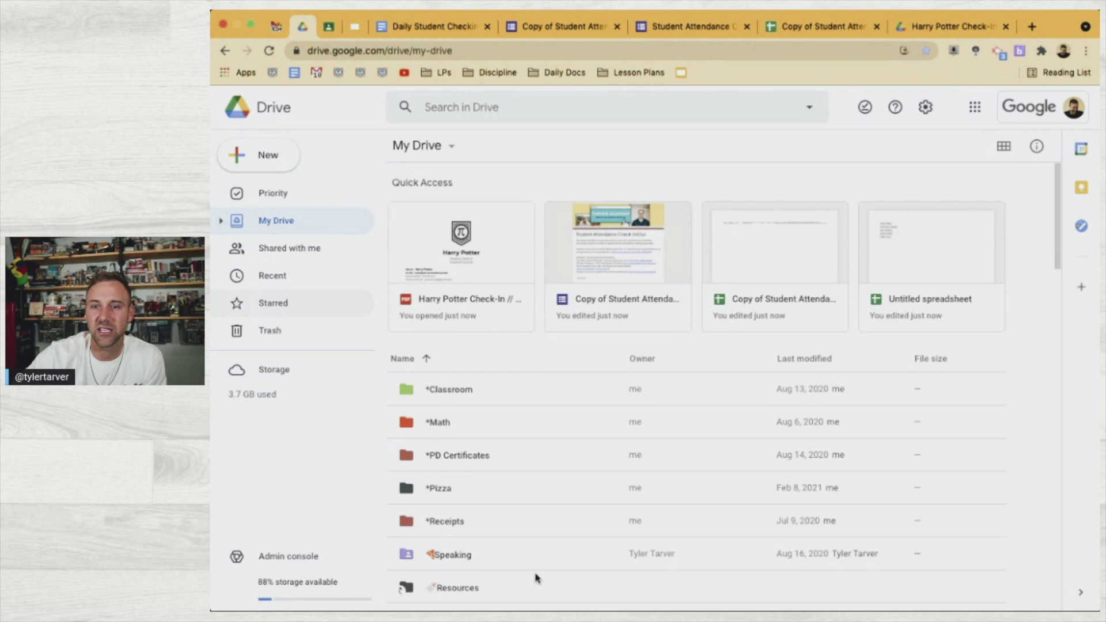
scroll(536, 577, "down", 4)
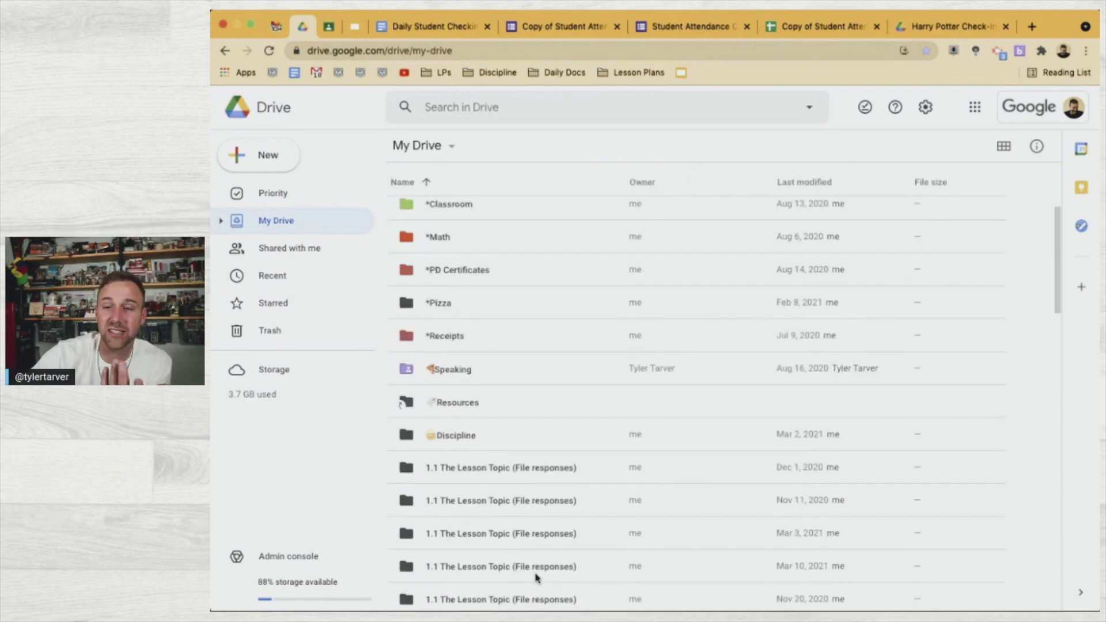
scroll(536, 576, "down", 1)
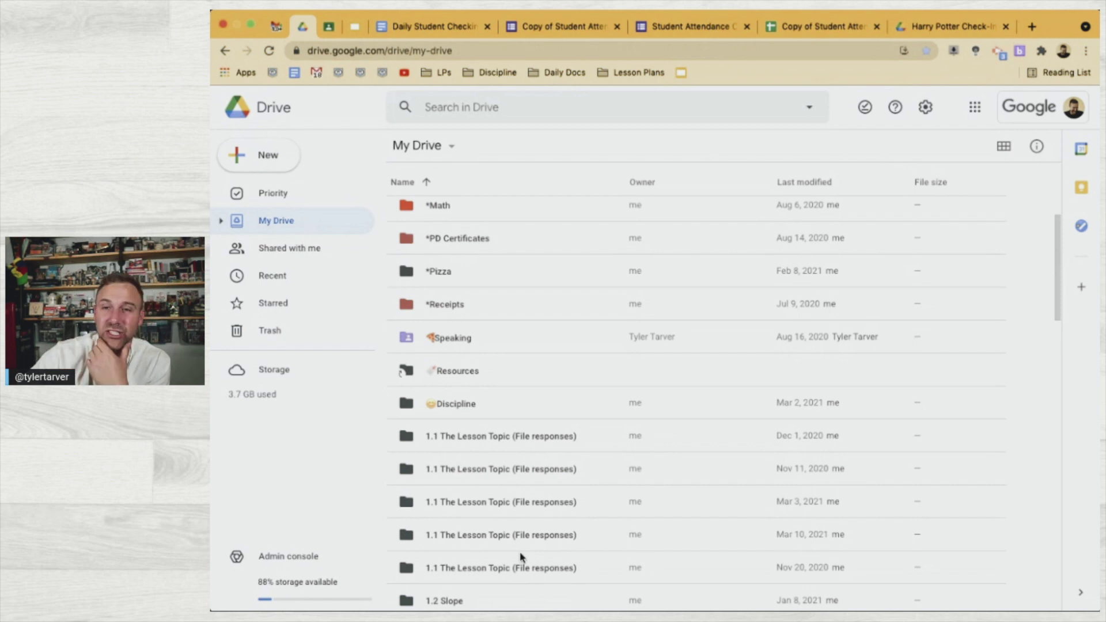
scroll(510, 518, "down", 5)
double_click(479, 400)
double_click(453, 215)
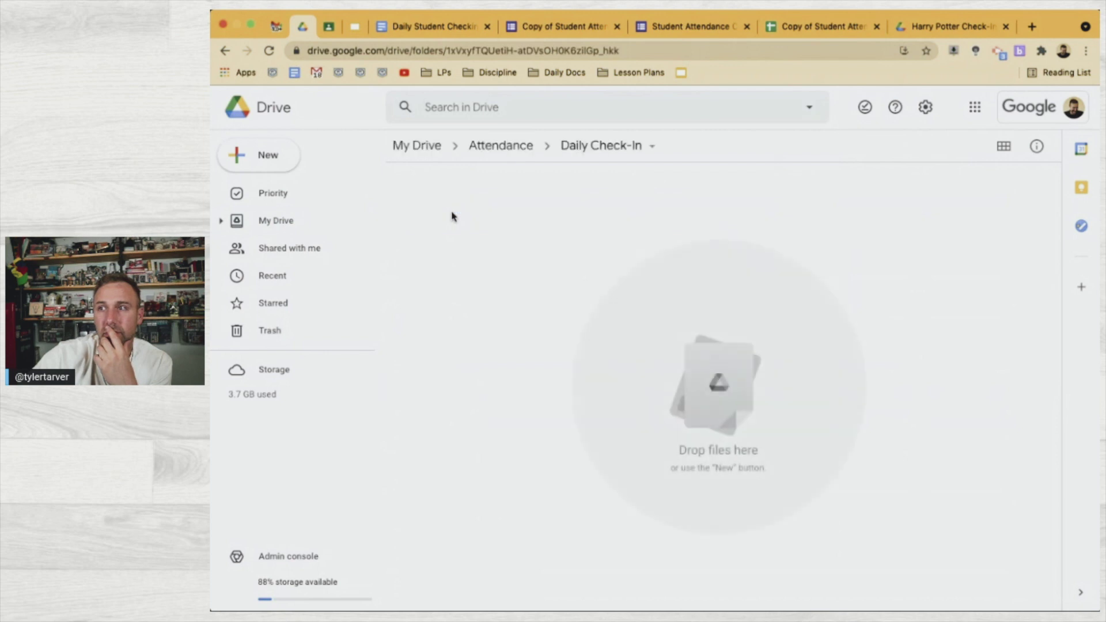
left_click(937, 32)
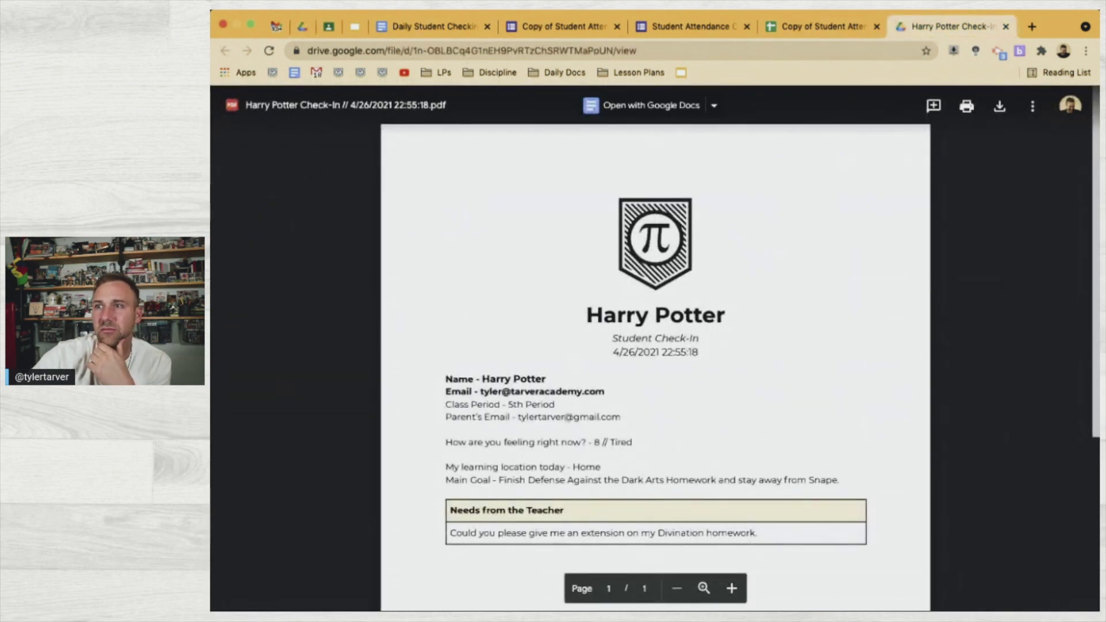
left_click(1006, 27)
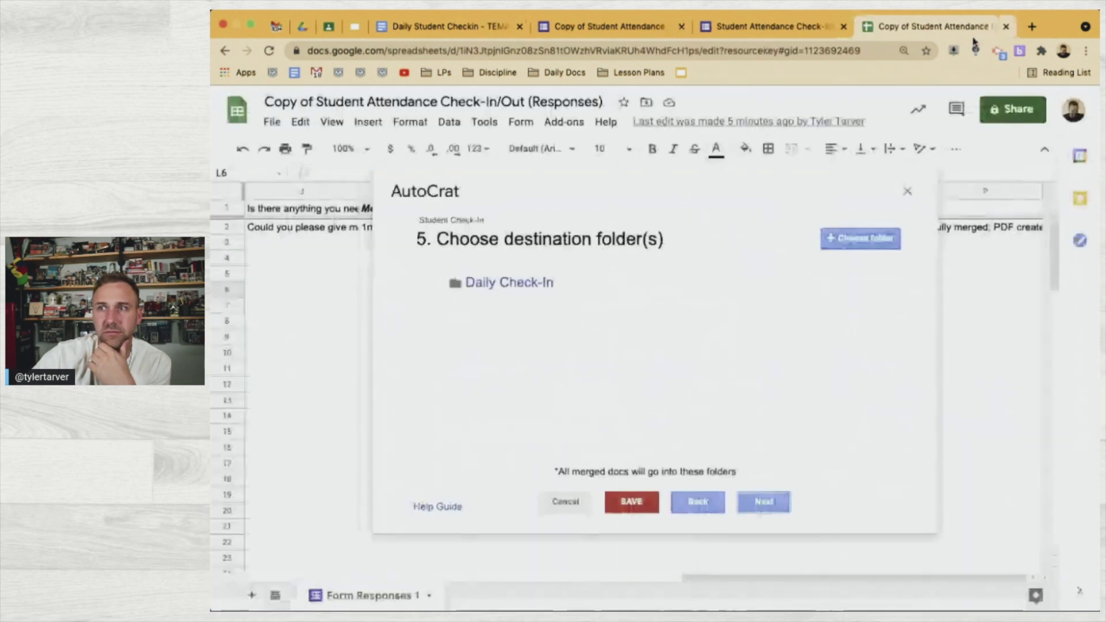
Remove and re-pick Daily Check-In as the AutoCrat destination folder, then save the job
mouse_move(785, 294)
left_click(860, 285)
left_click(863, 344)
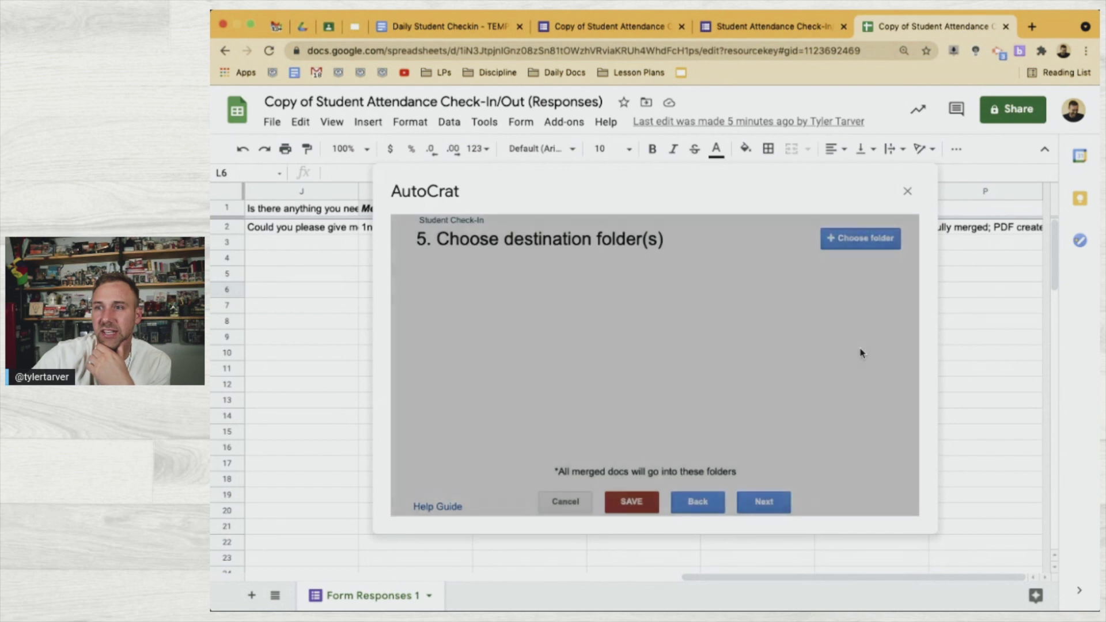
left_click(851, 244)
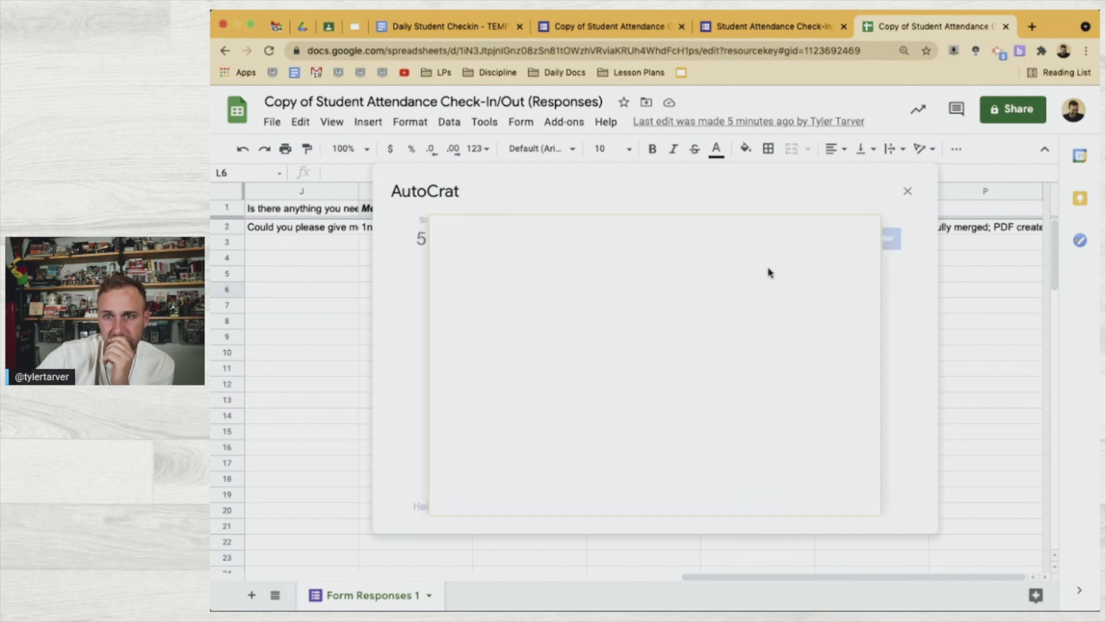
left_click(547, 319)
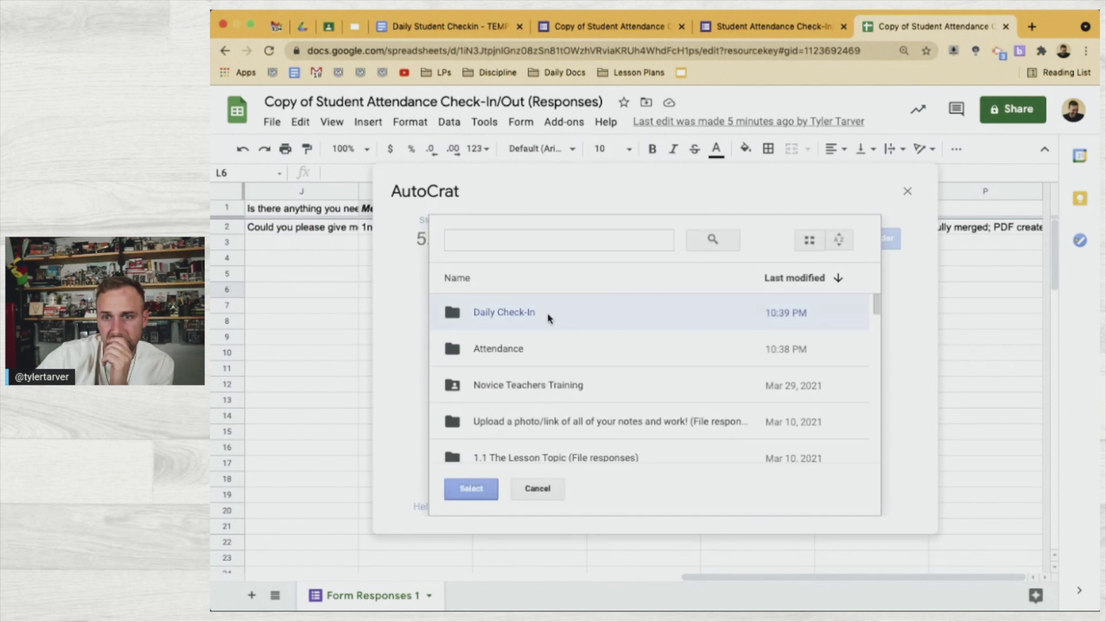
left_click(546, 350)
left_click(541, 313)
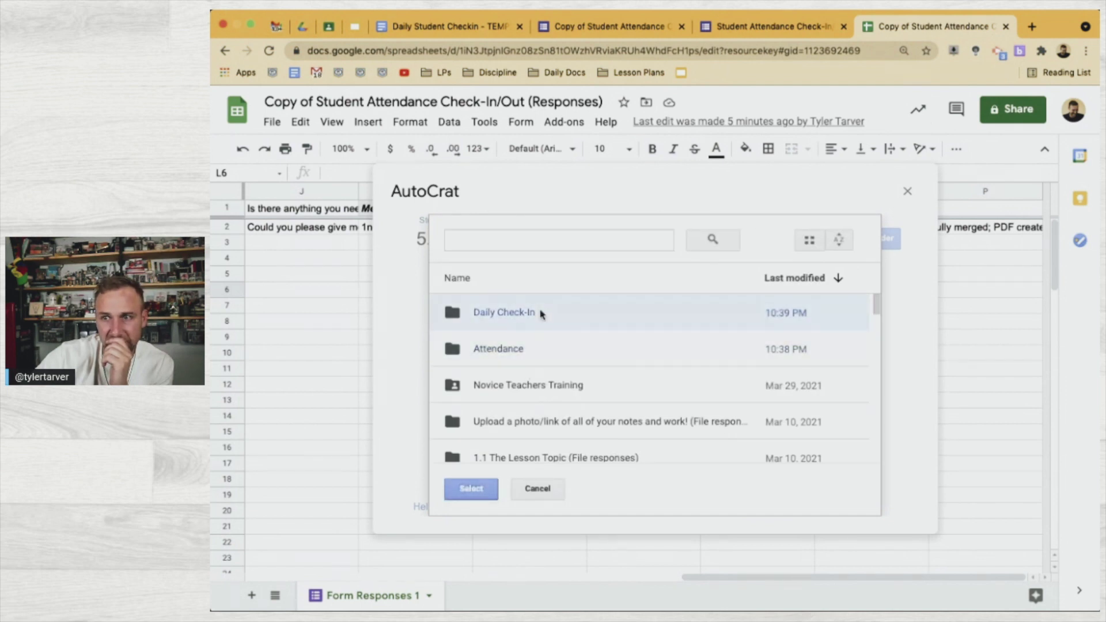
left_click(478, 489)
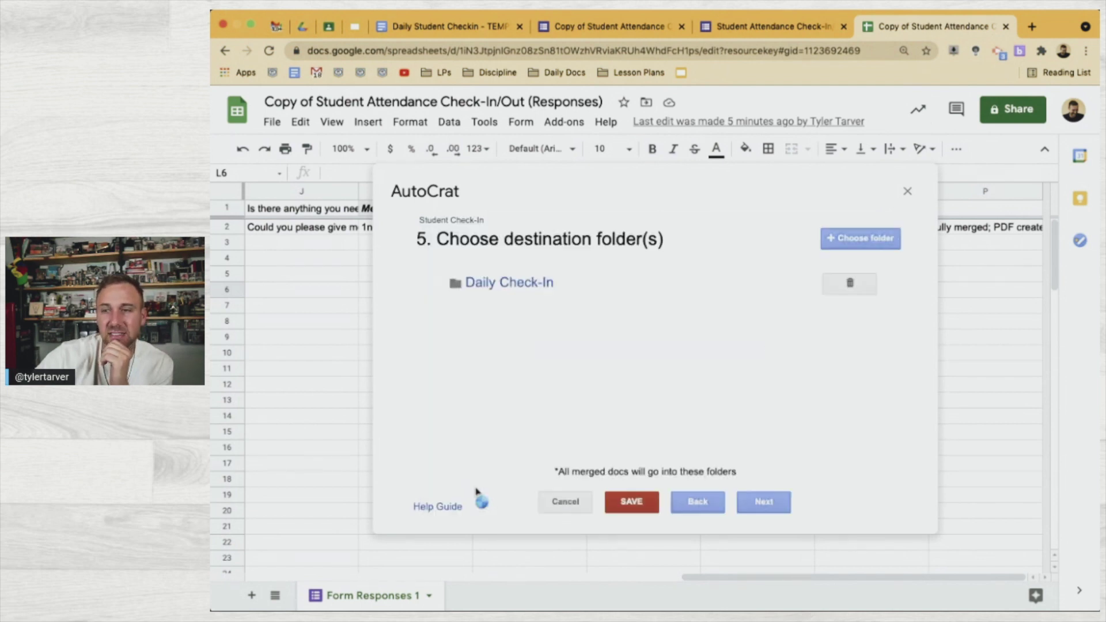
left_click(631, 502)
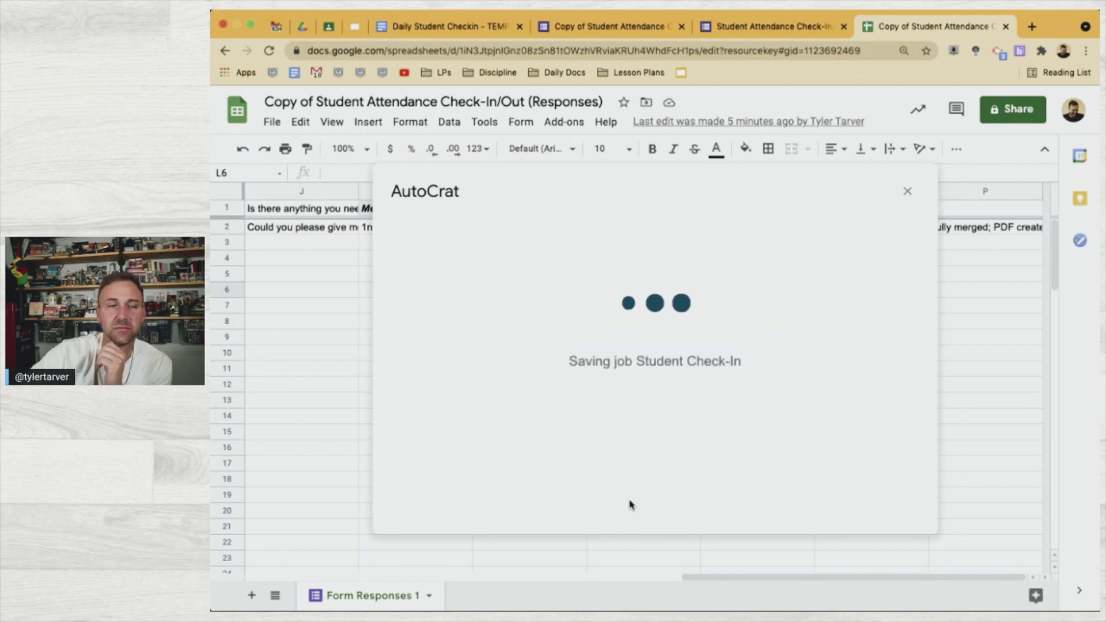